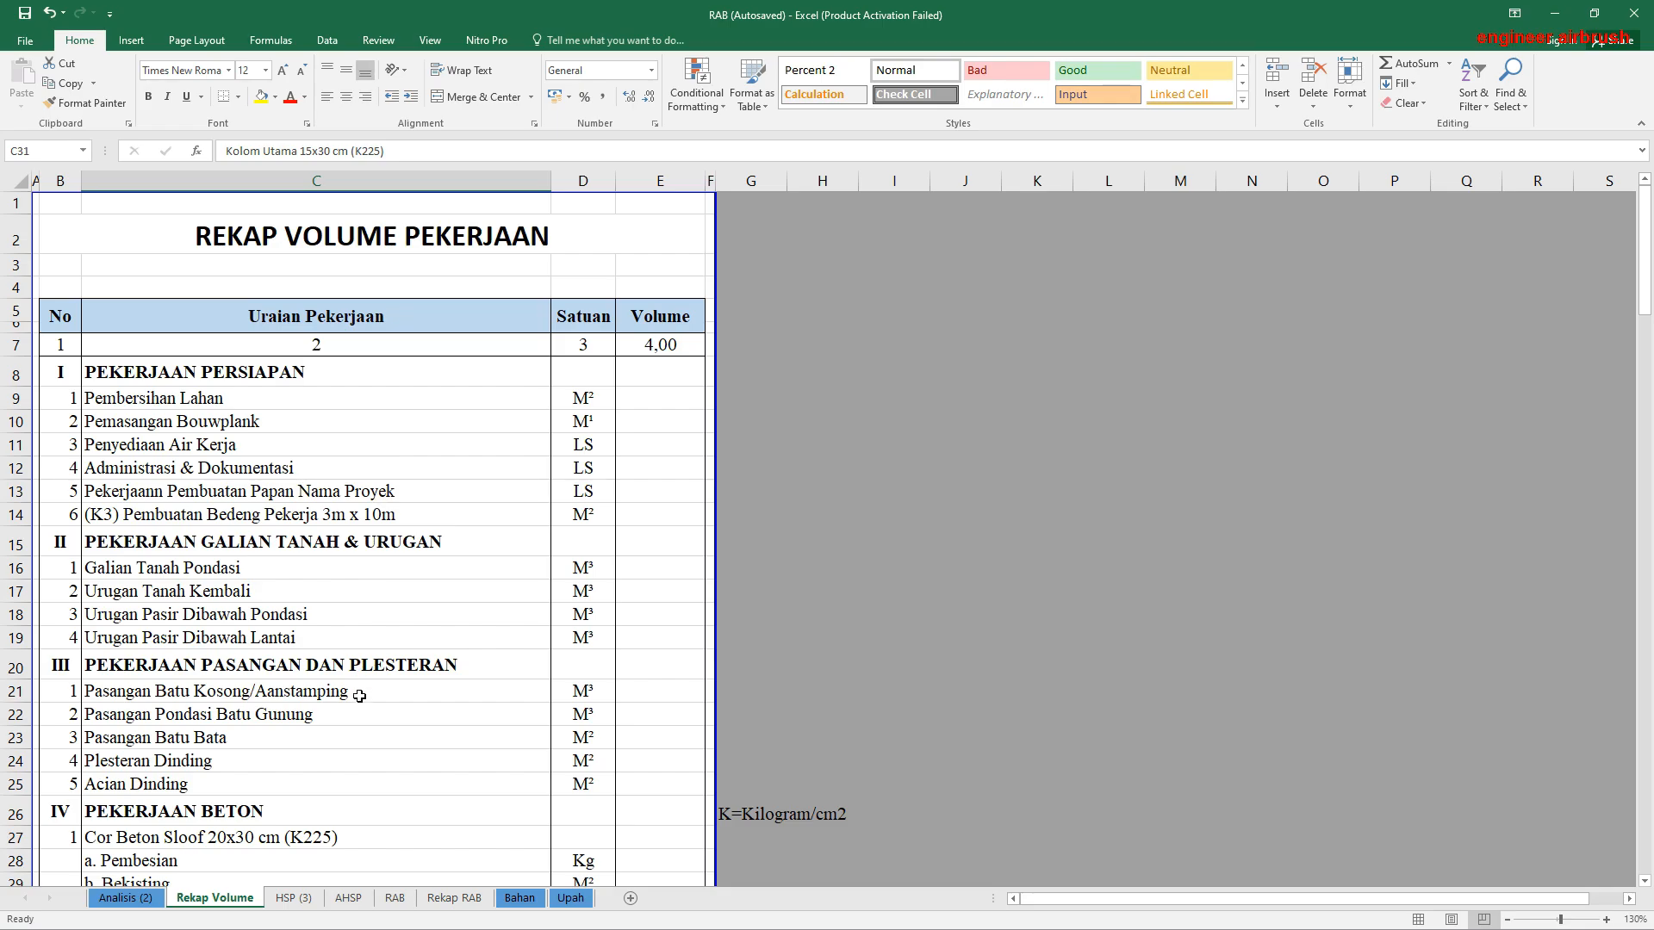
# Step: Look through the AHSP, RAB and Rekap RAB sheets, including the labour coefficients for the 20 Watt LED lamp installation
pyautogui.click(348, 899)
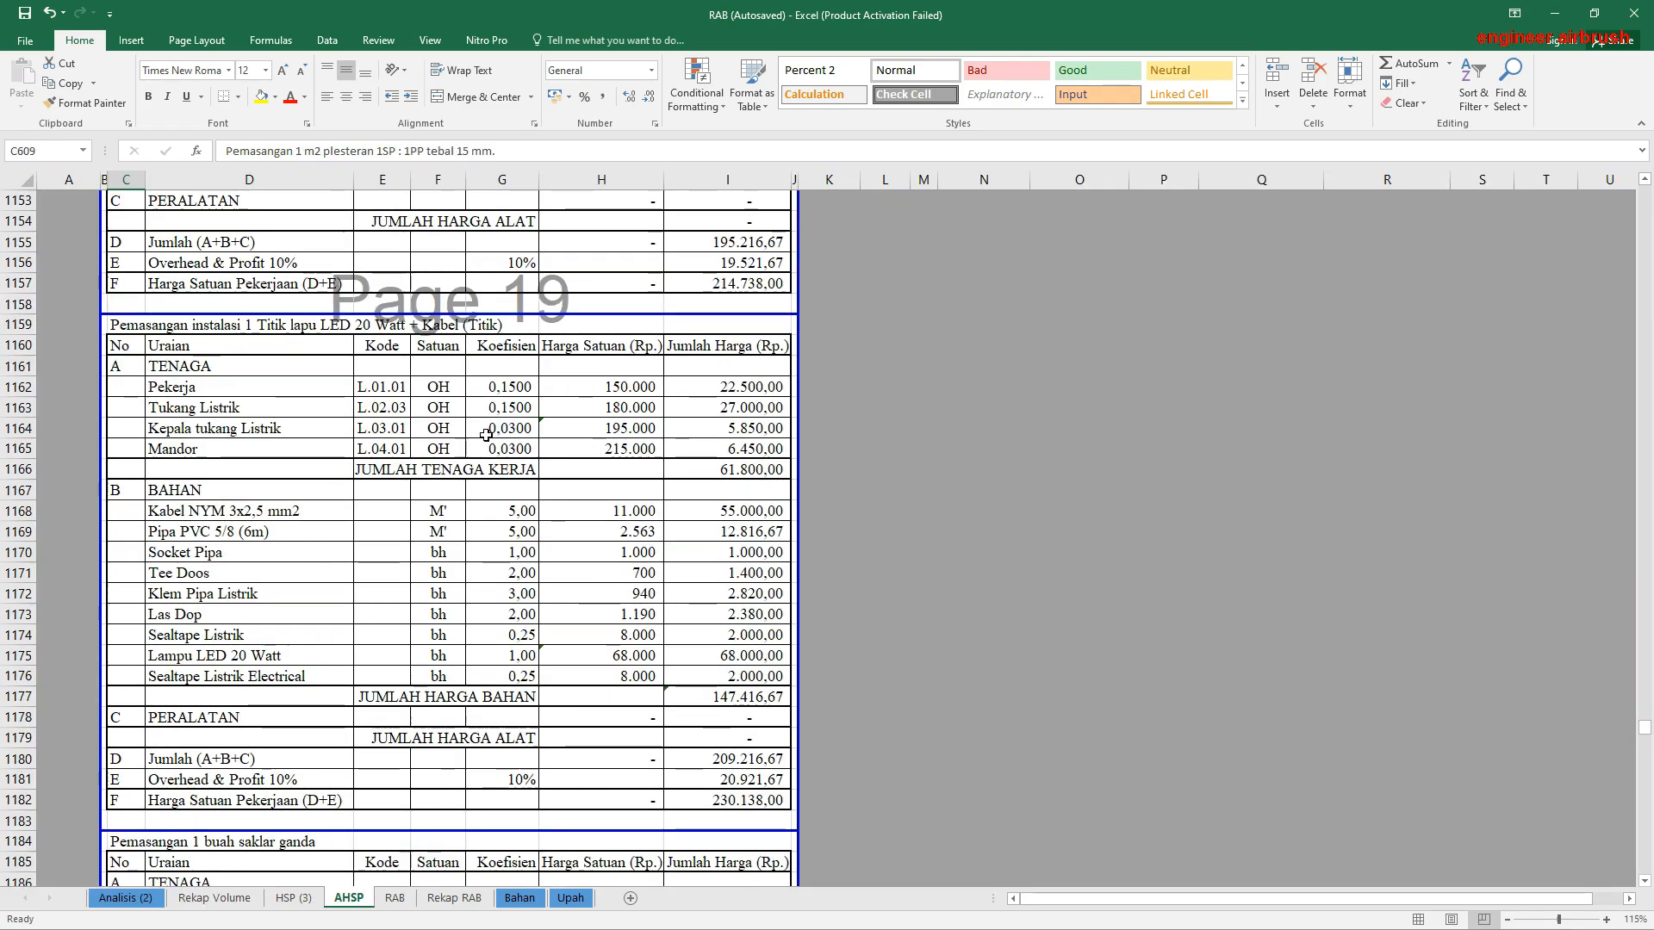
pyautogui.moveTo(496, 385); pyautogui.dragTo(498, 449)
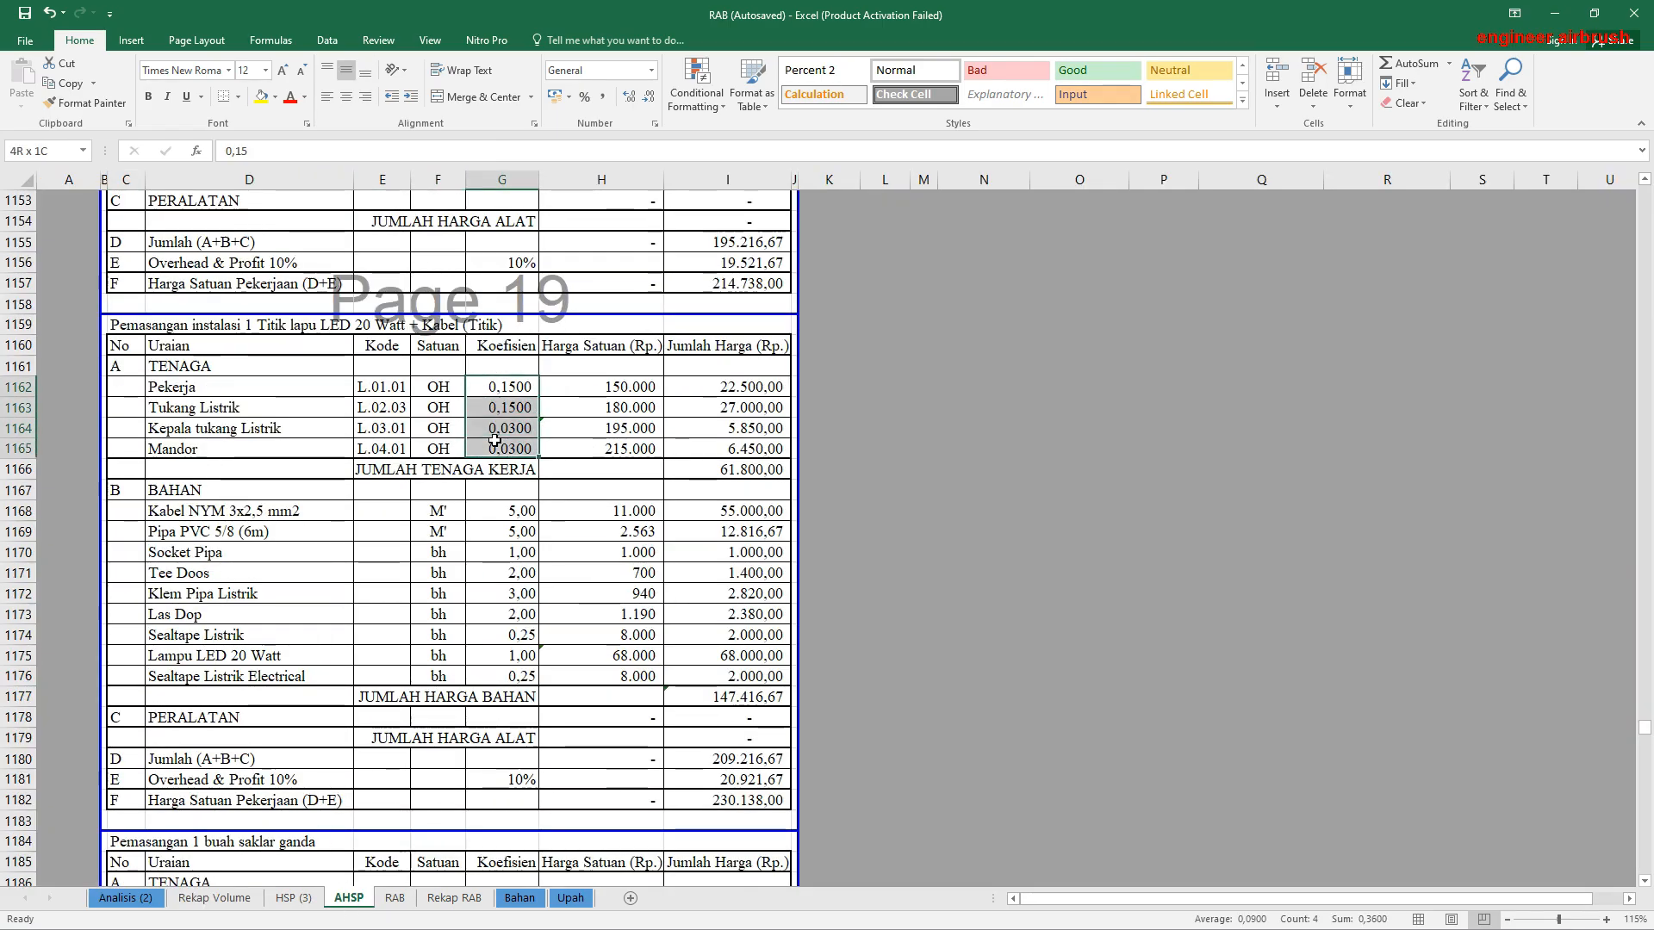
pyautogui.click(394, 898)
pyautogui.scroll(3, 346, 388)
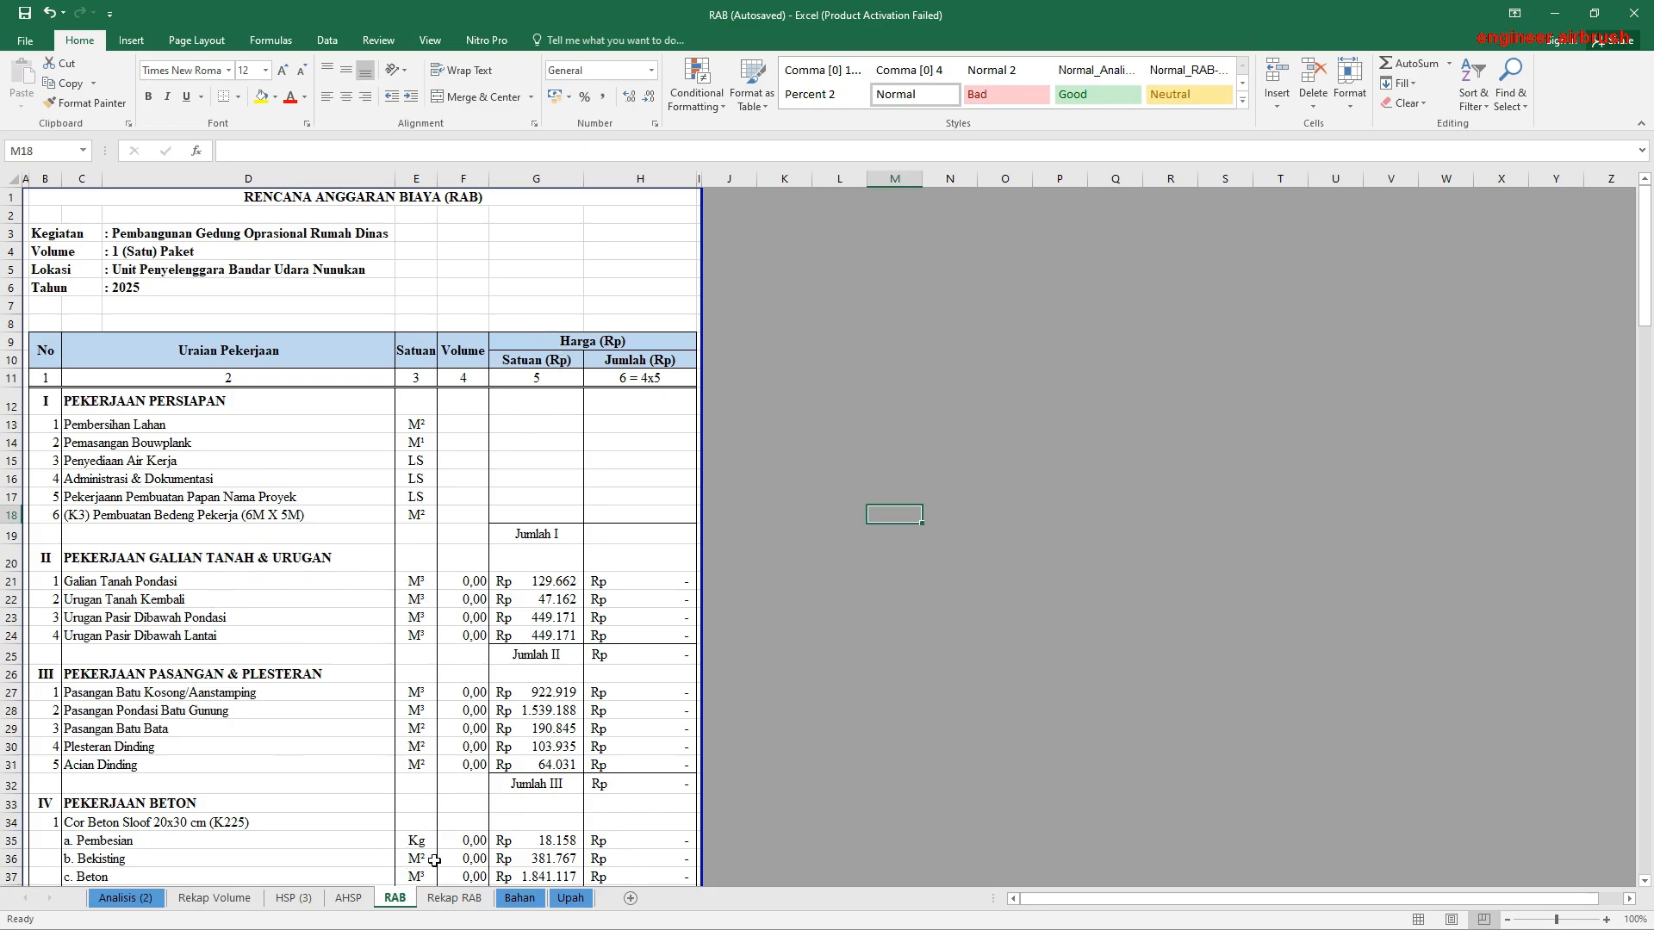
pyautogui.click(468, 902)
pyautogui.scroll(6, 494, 543)
pyautogui.scroll(-4, 493, 543)
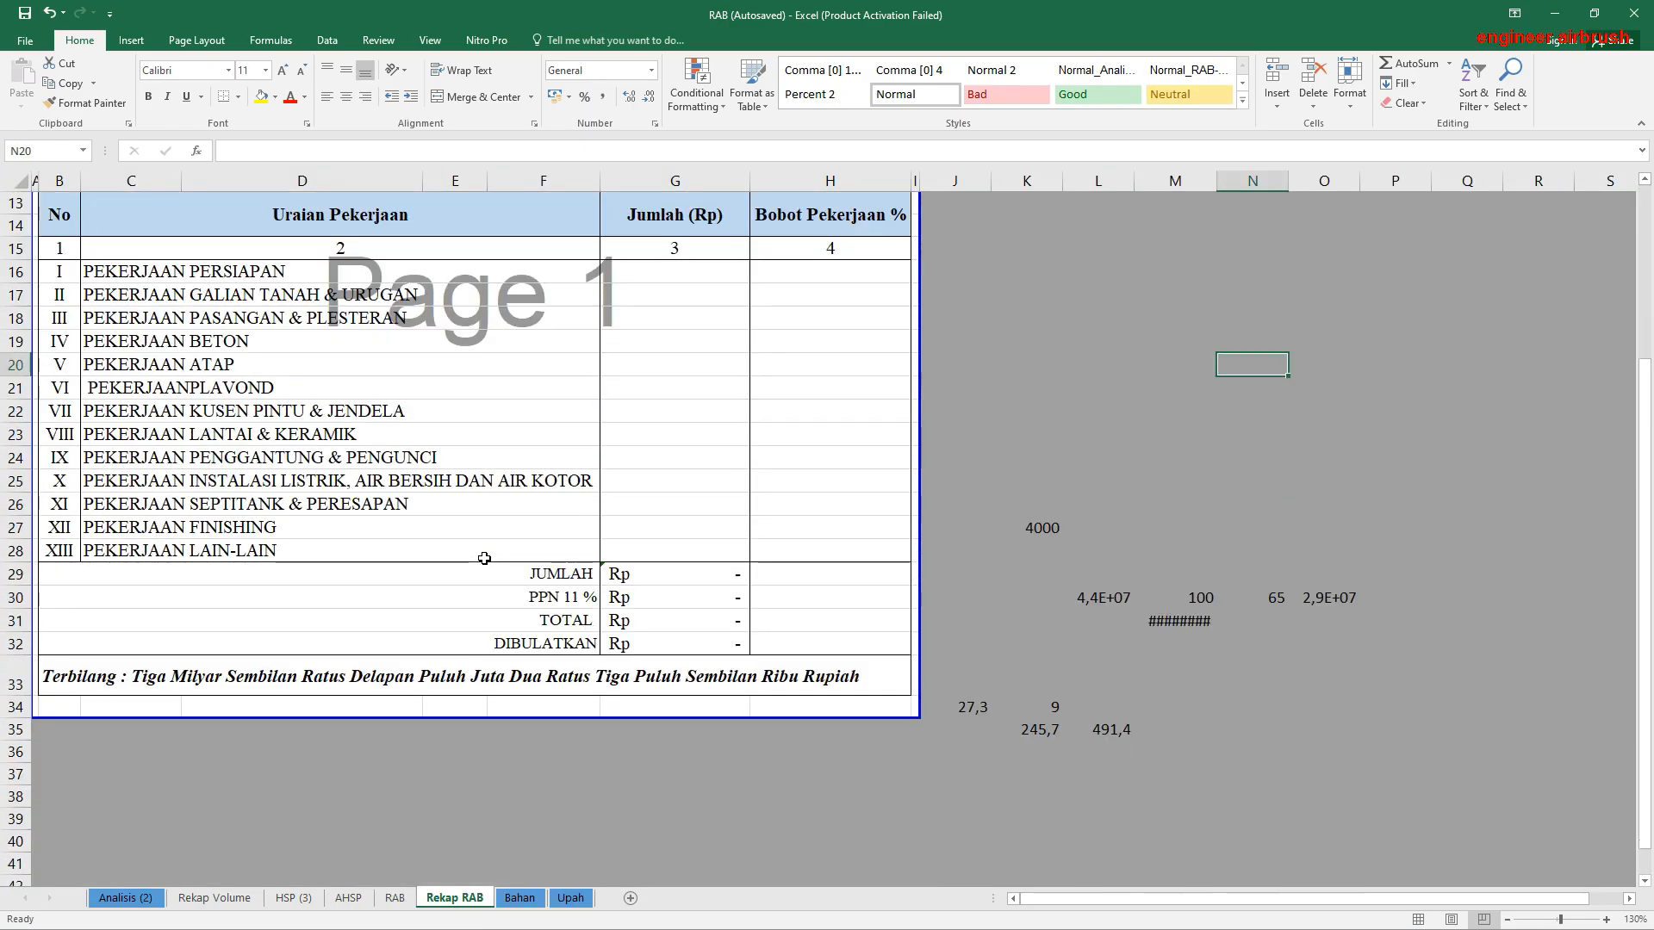
# Step: Compare the Pembersihan Lahan row on the Rekap Volume sheet with the volume calculations on the Analisis (2) sheet
pyautogui.click(214, 899)
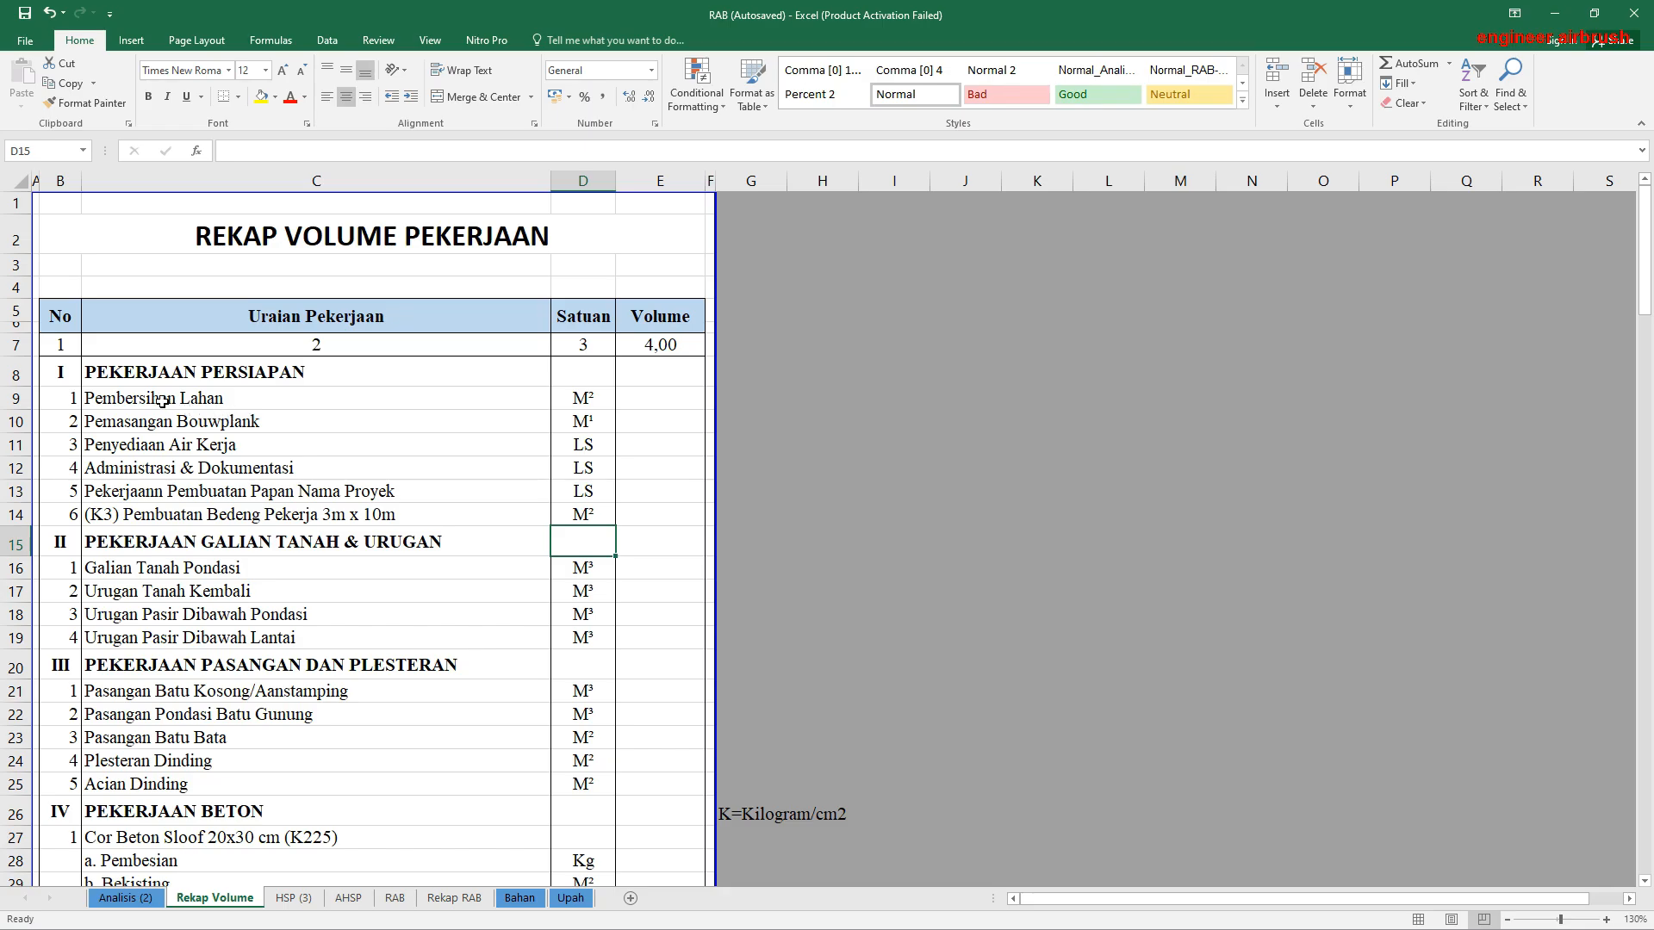
pyautogui.click(209, 399)
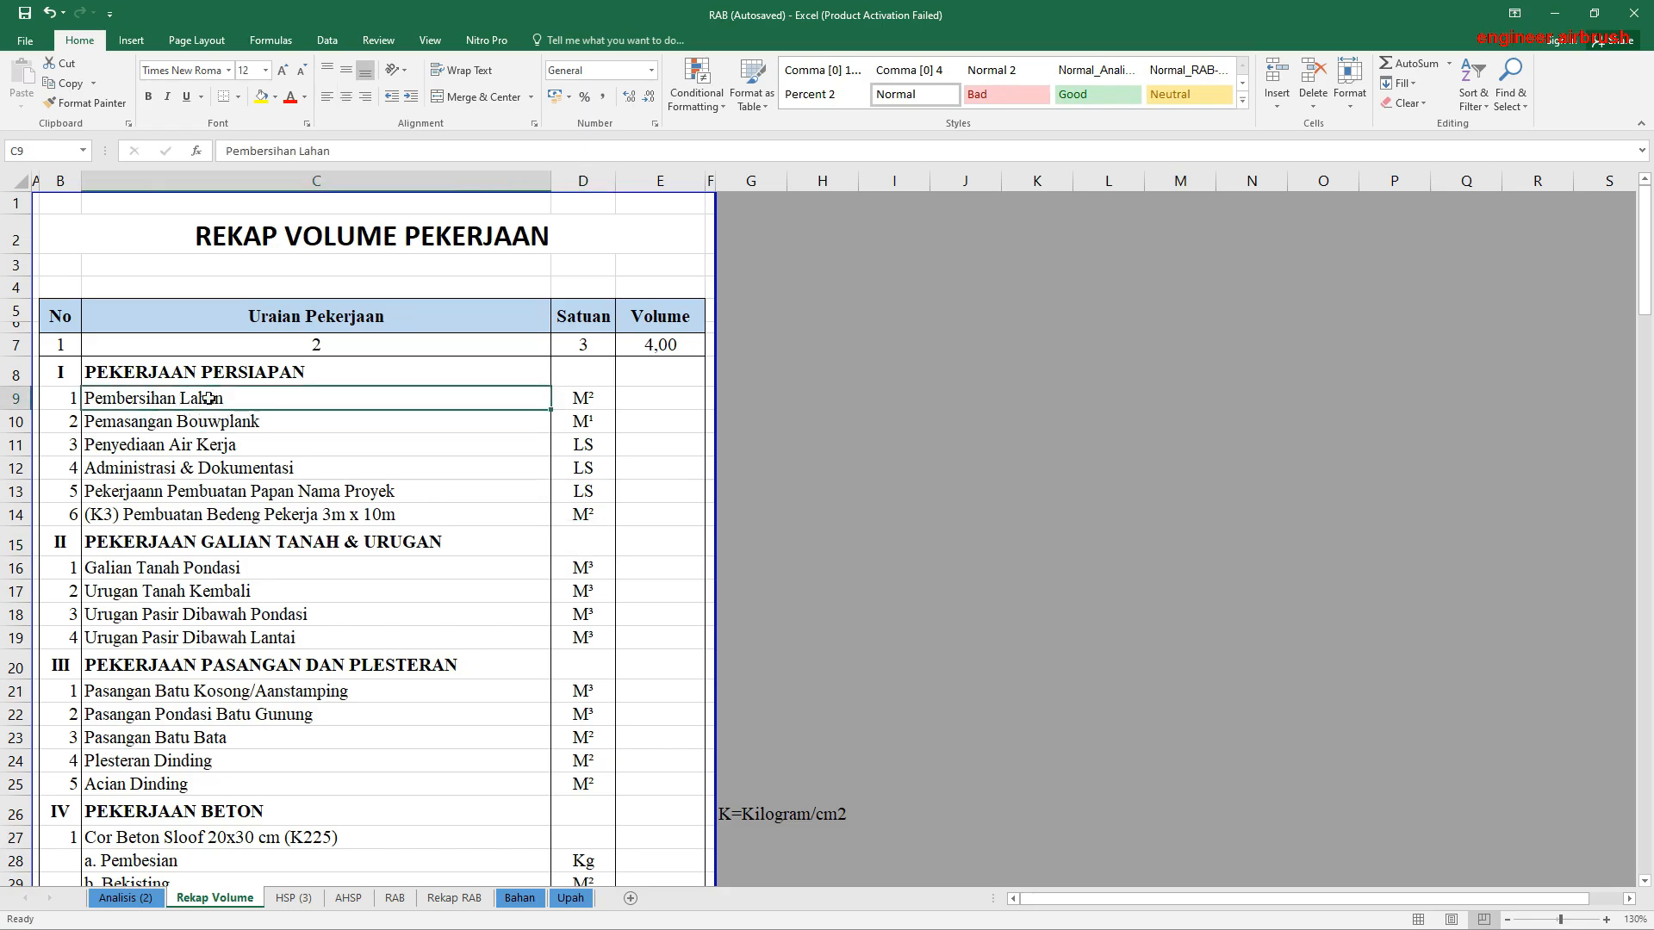
pyautogui.click(622, 400)
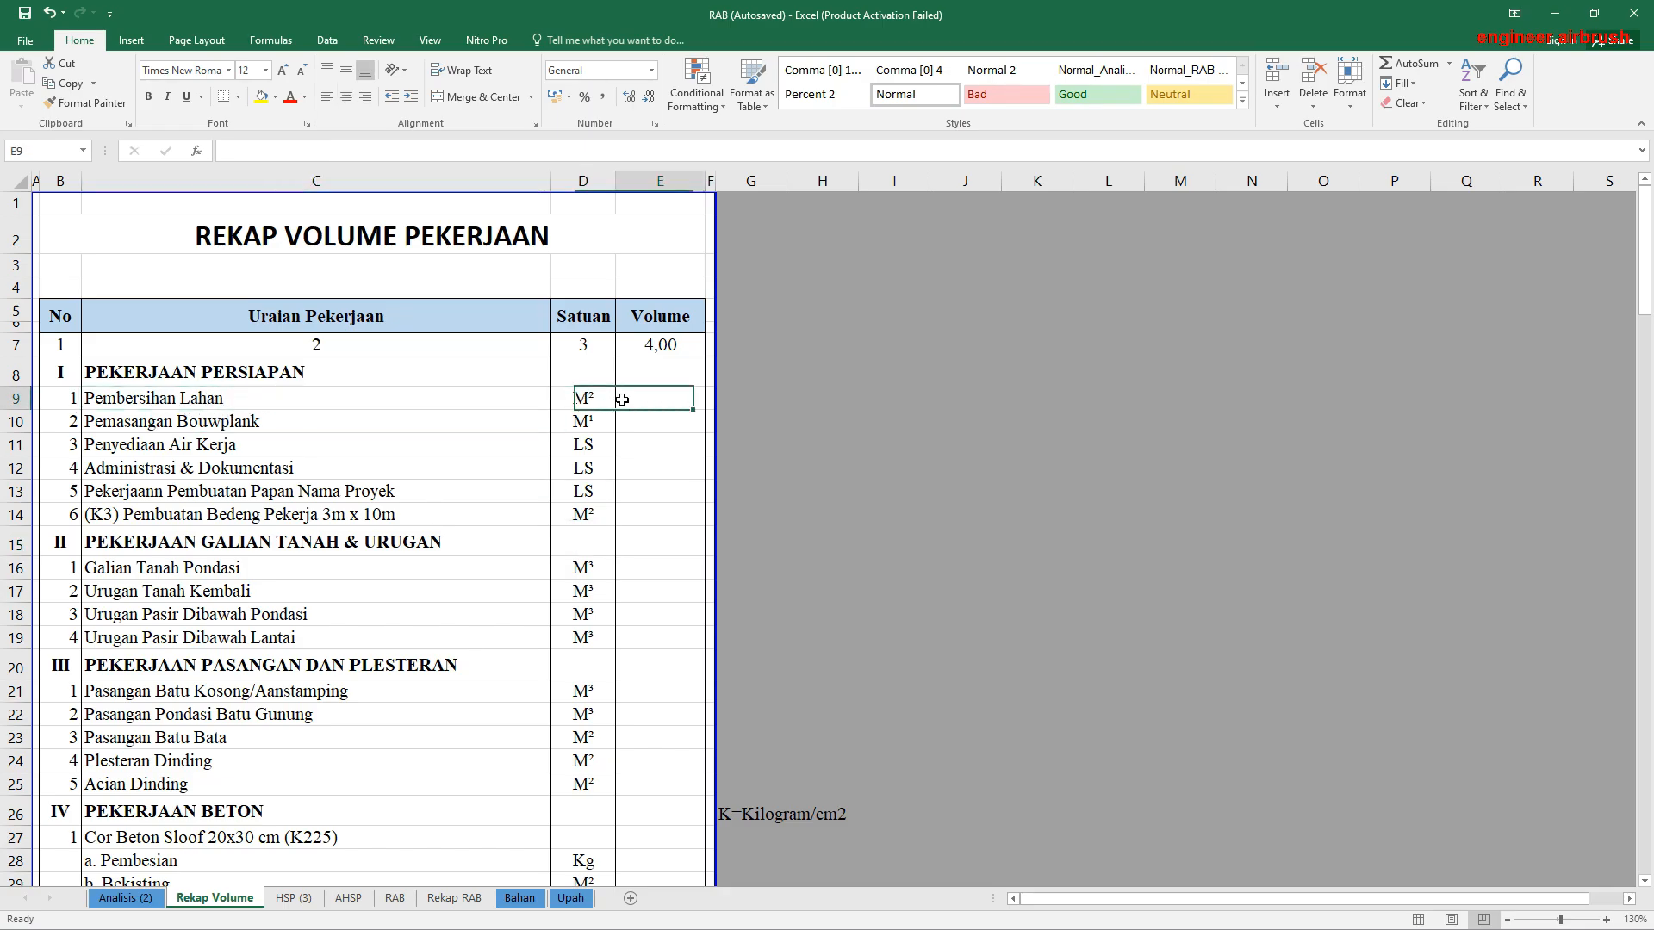
pyautogui.click(125, 898)
pyautogui.scroll(15, 699, 582)
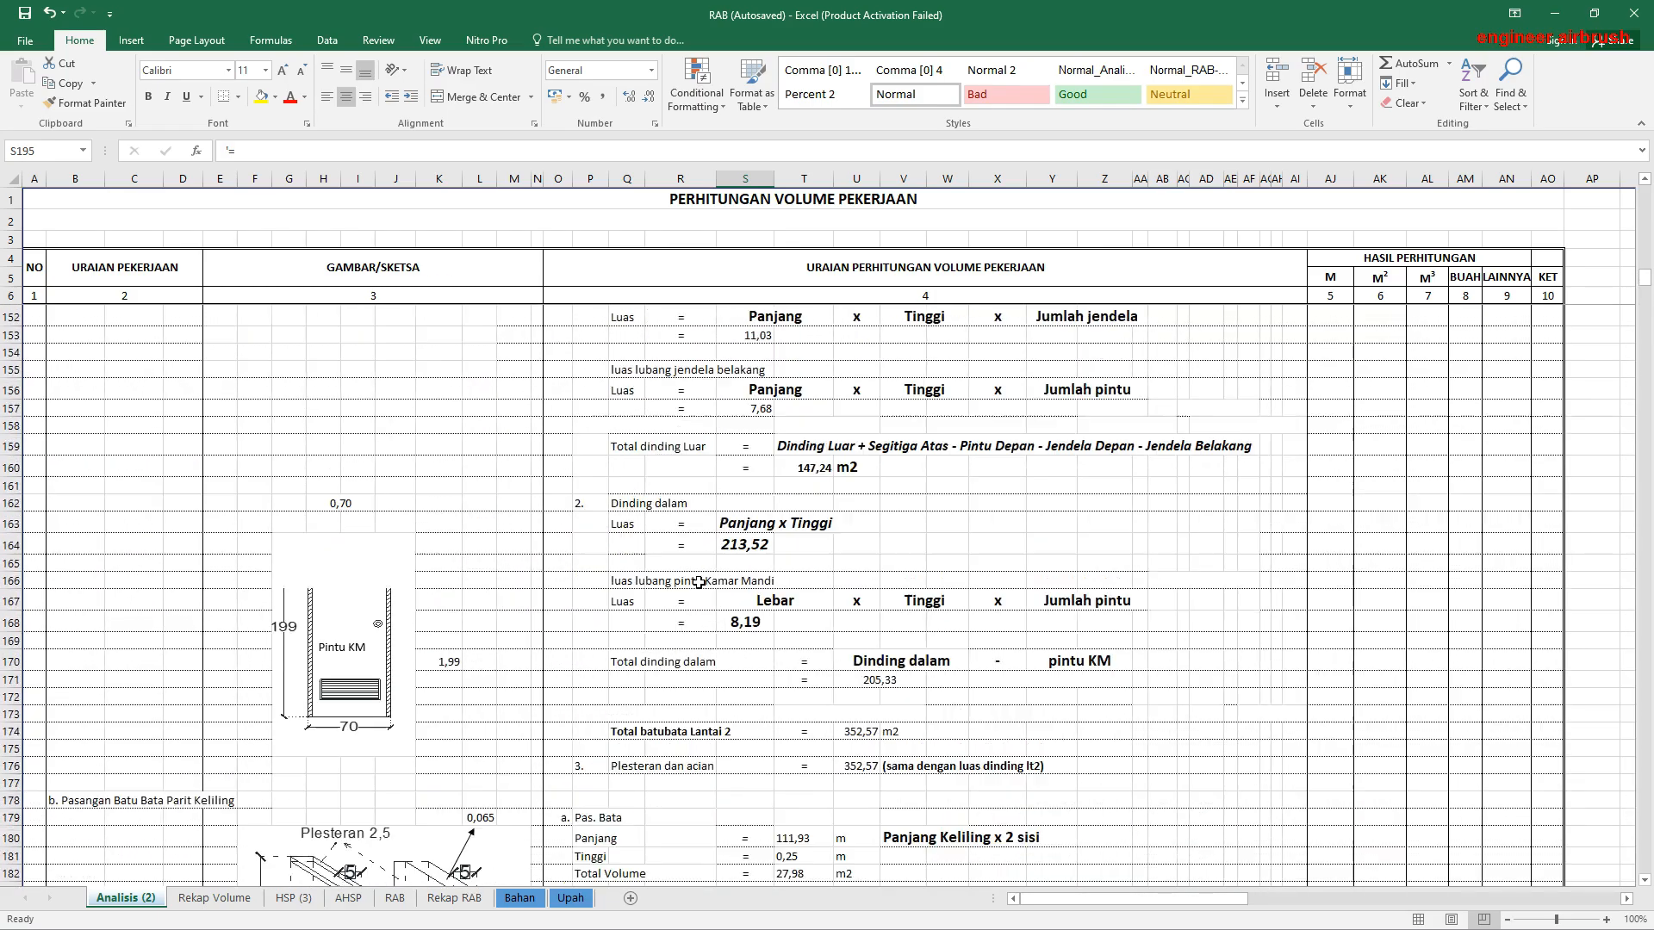
pyautogui.scroll(-20, 699, 582)
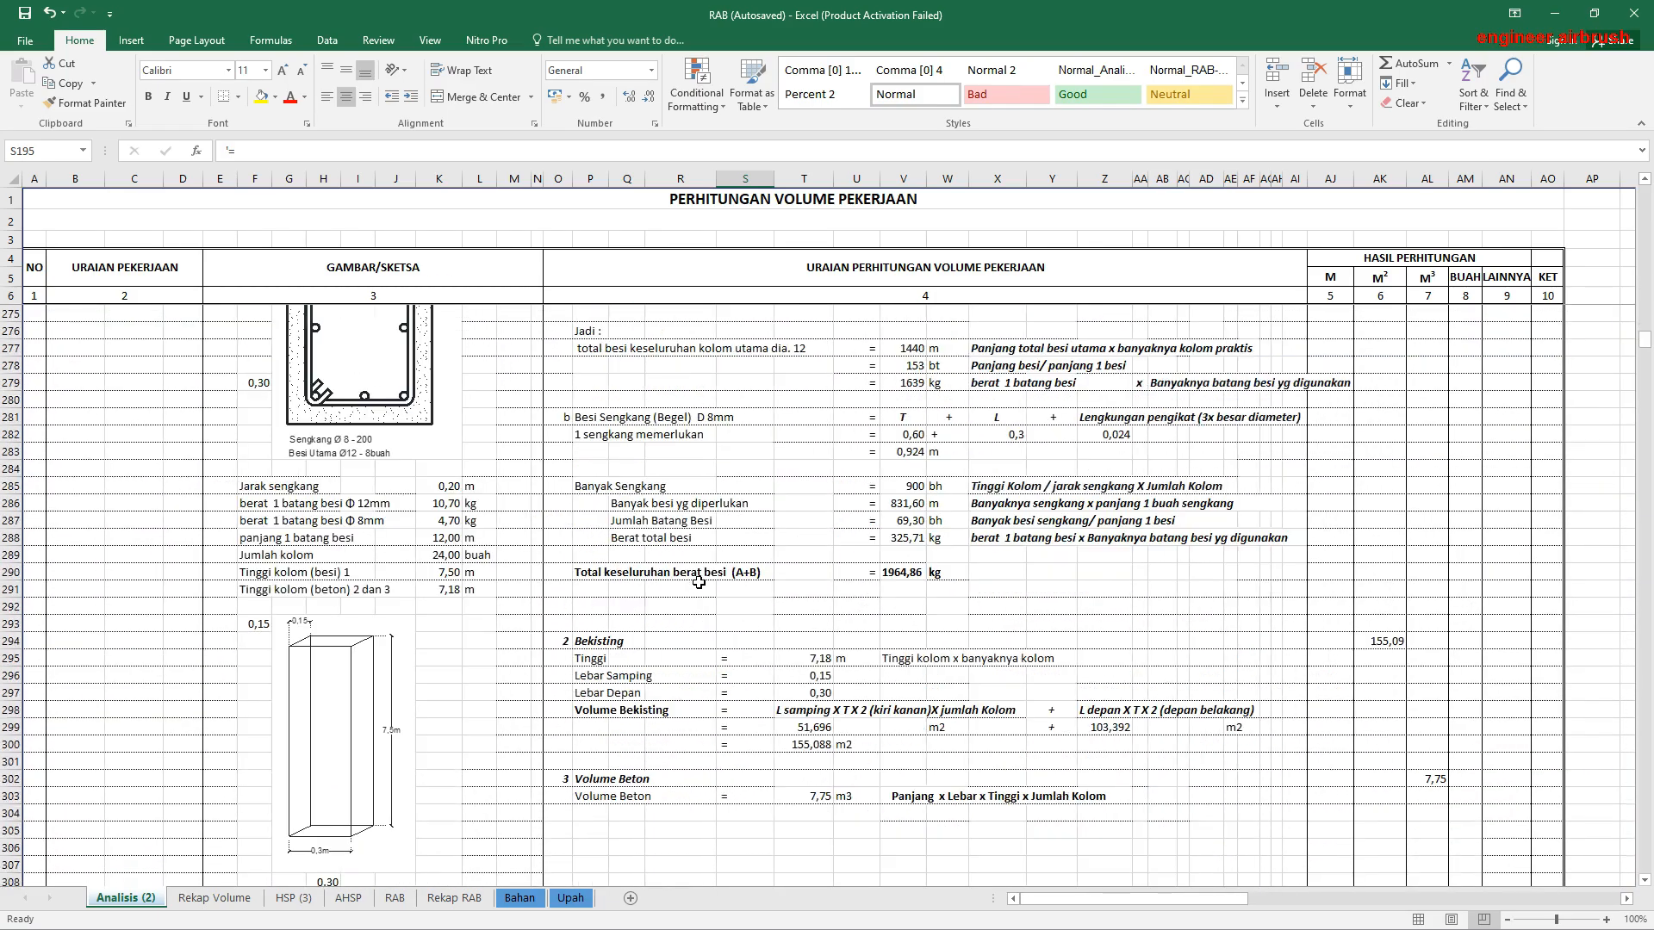
pyautogui.scroll(-20, 698, 583)
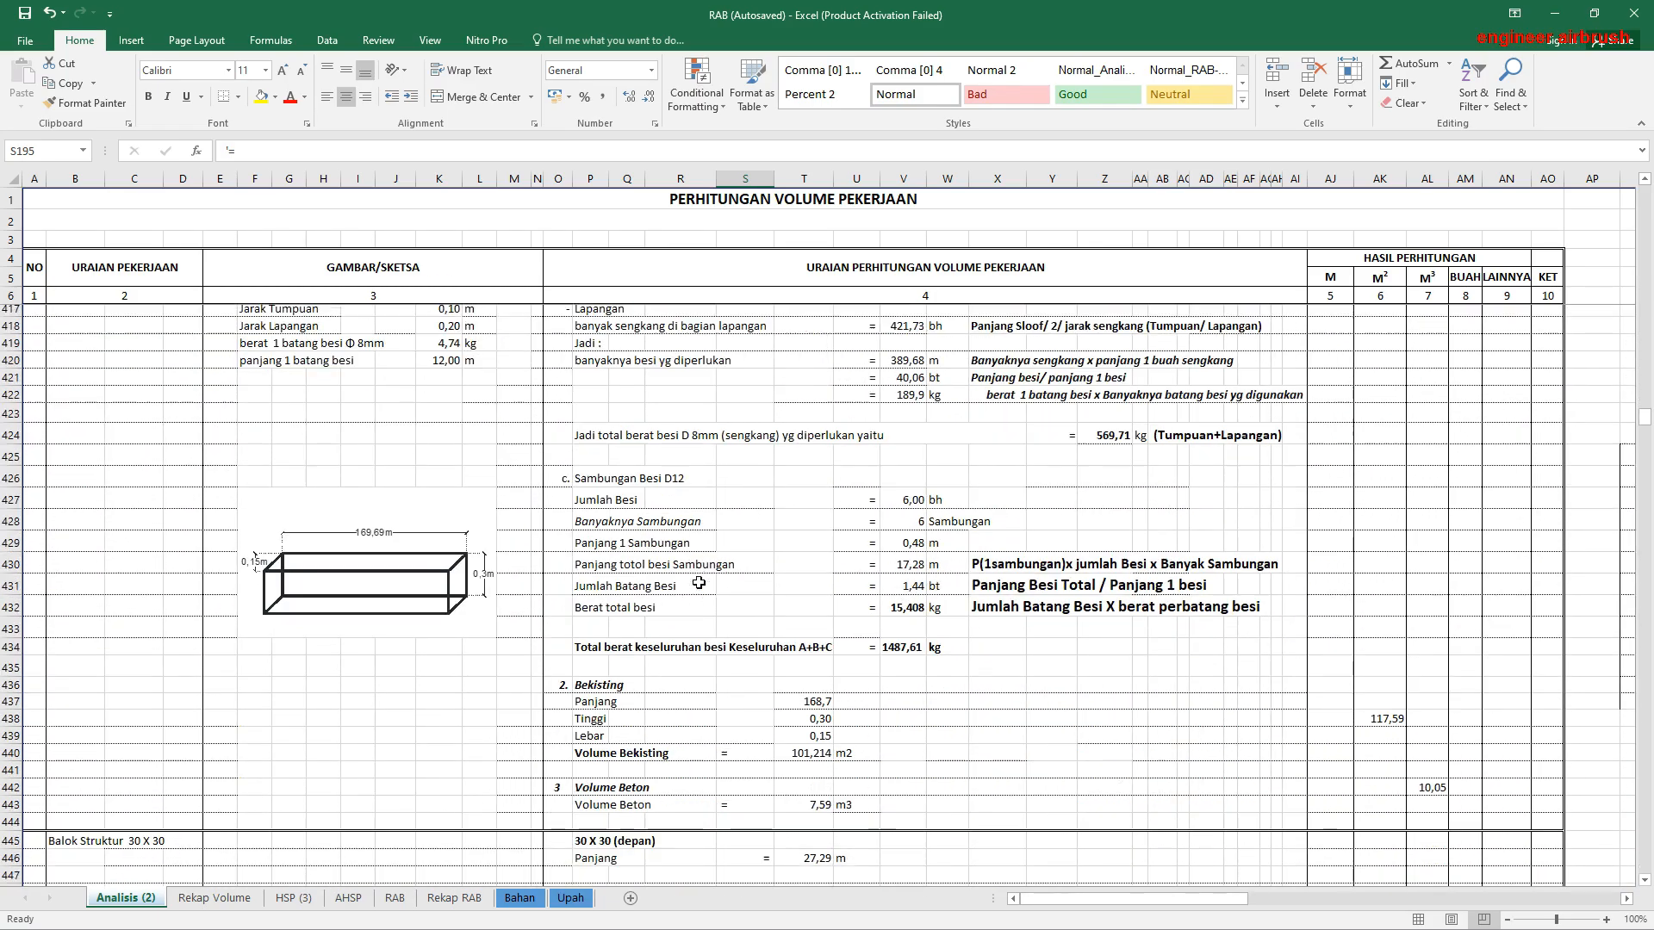
pyautogui.scroll(-9, 699, 582)
pyautogui.moveTo(1646, 429); pyautogui.dragTo(1585, 186)
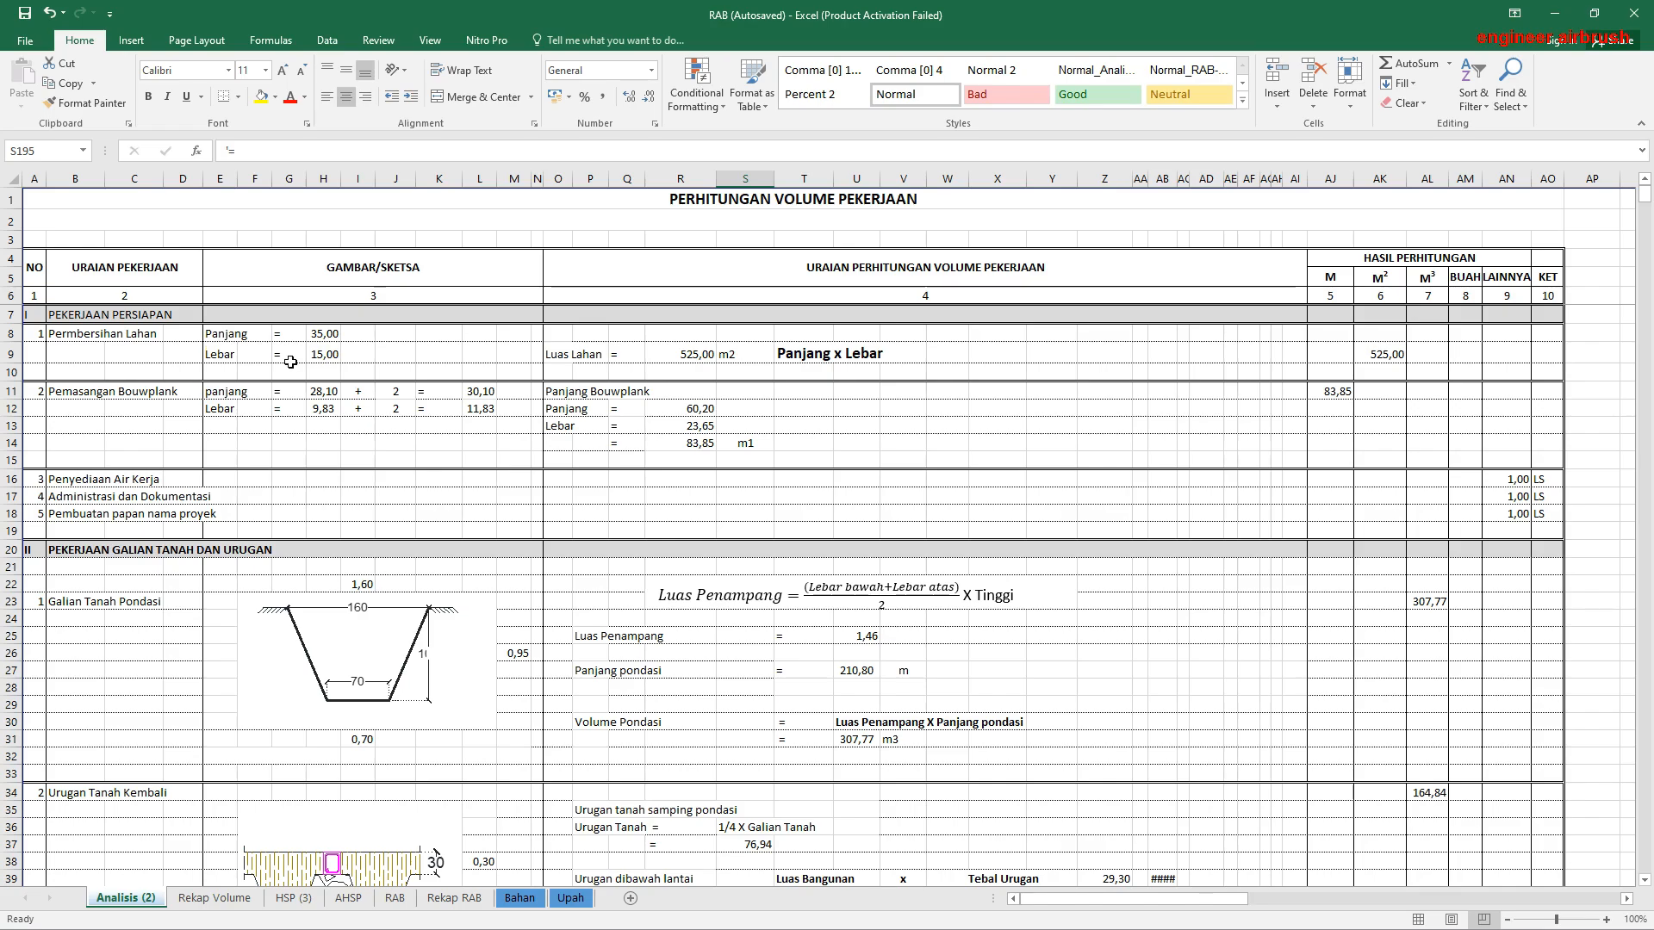
# Step: On the Rekap Volume sheet, link the Pembersihan Lahan volume in E9 to its M² result in AK9 of Analisis (2)
pyautogui.click(213, 898)
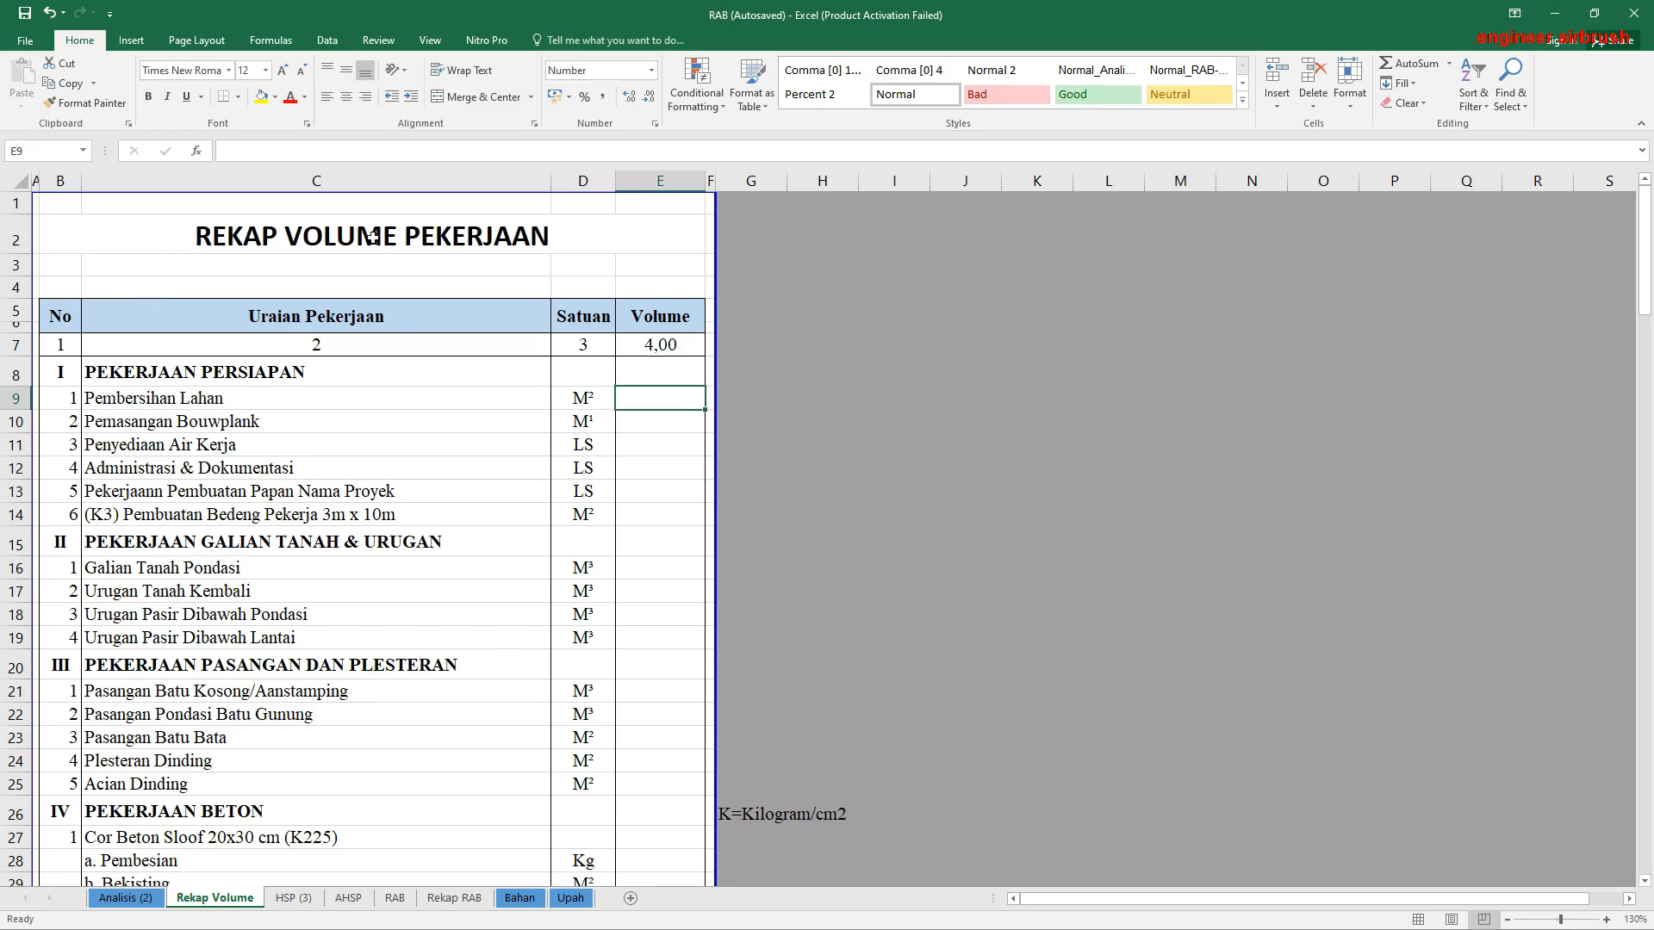
pyautogui.click(562, 265)
pyautogui.click(238, 242)
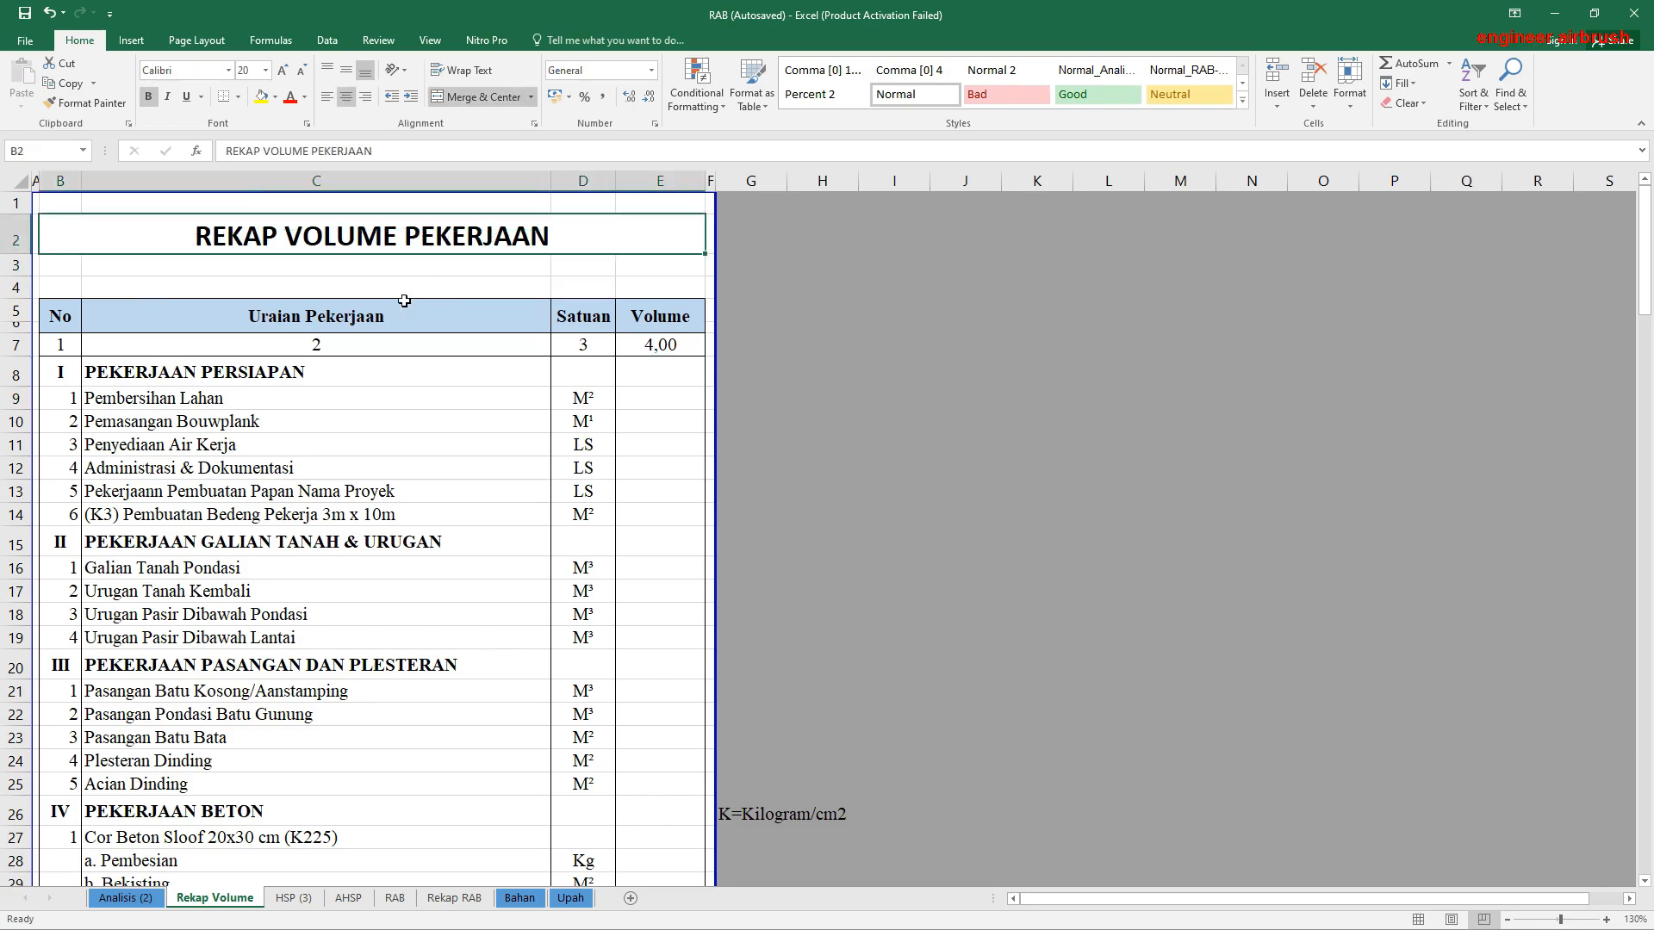
pyautogui.click(277, 313)
pyautogui.click(152, 422)
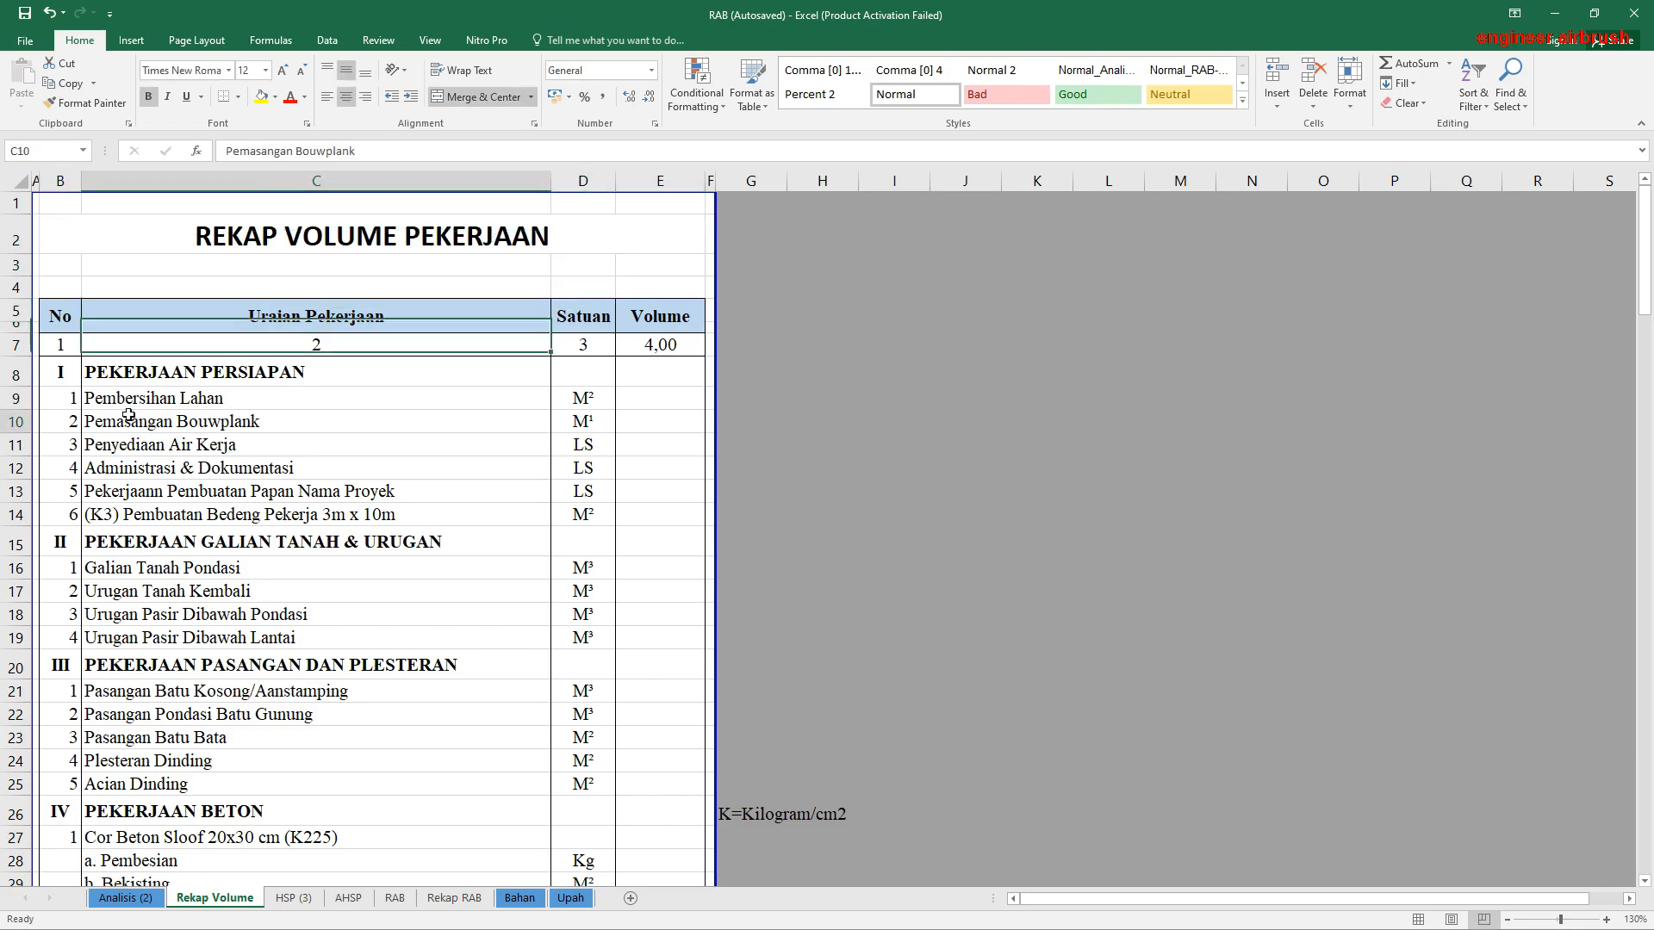
pyautogui.click(657, 398)
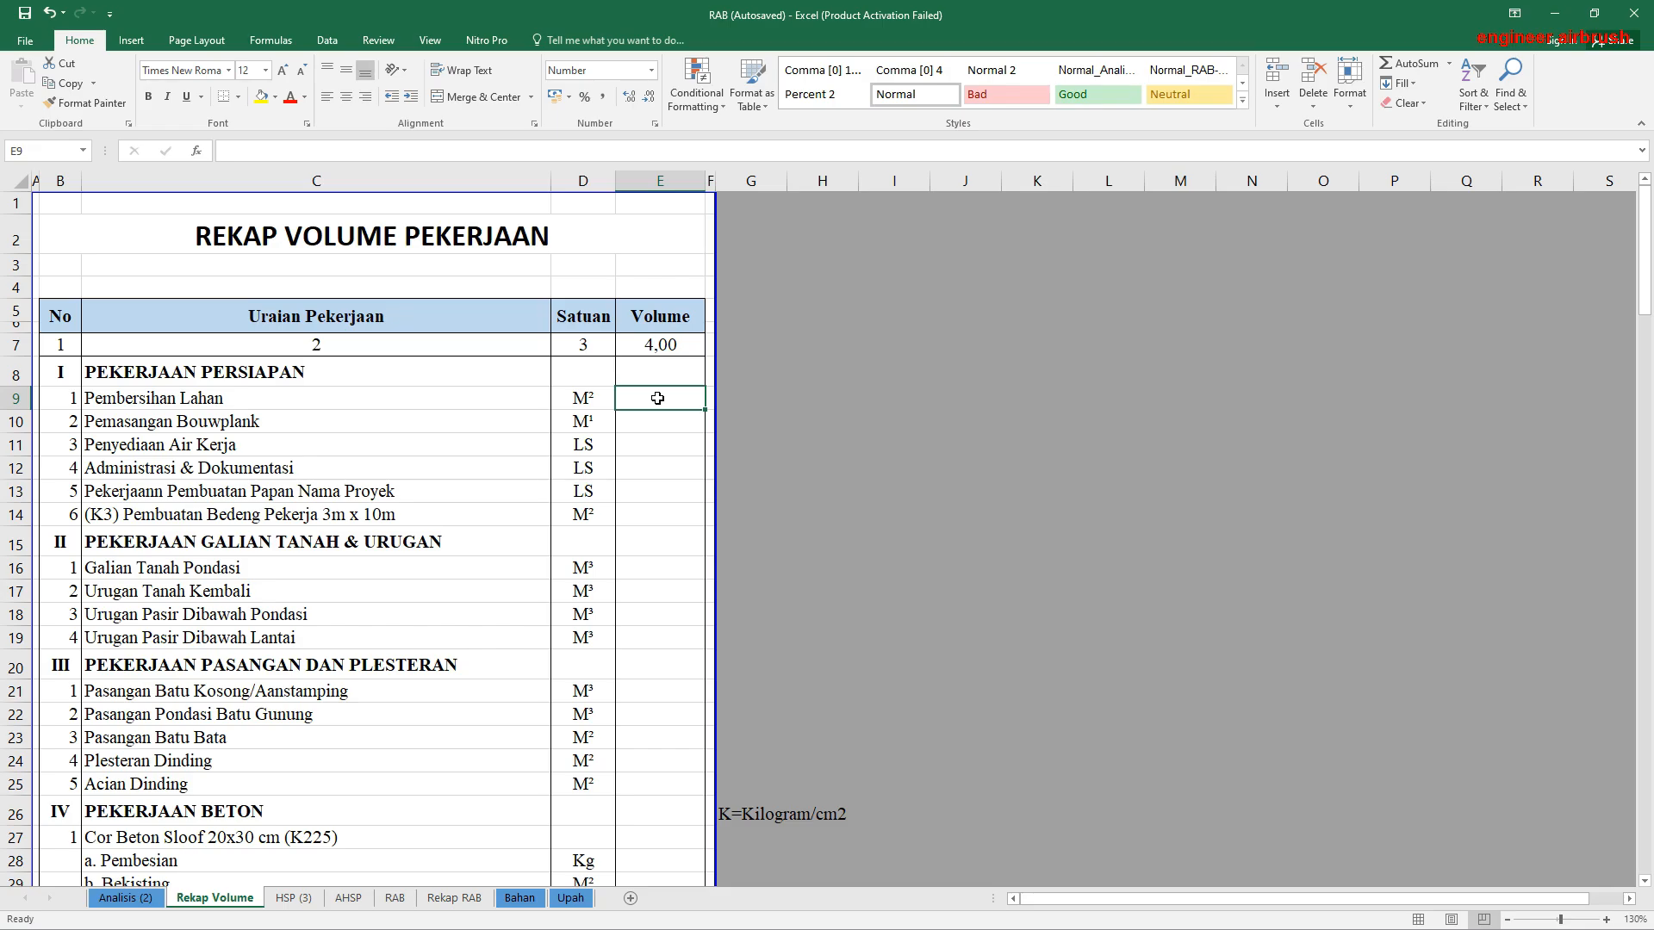
pyautogui.write('=')
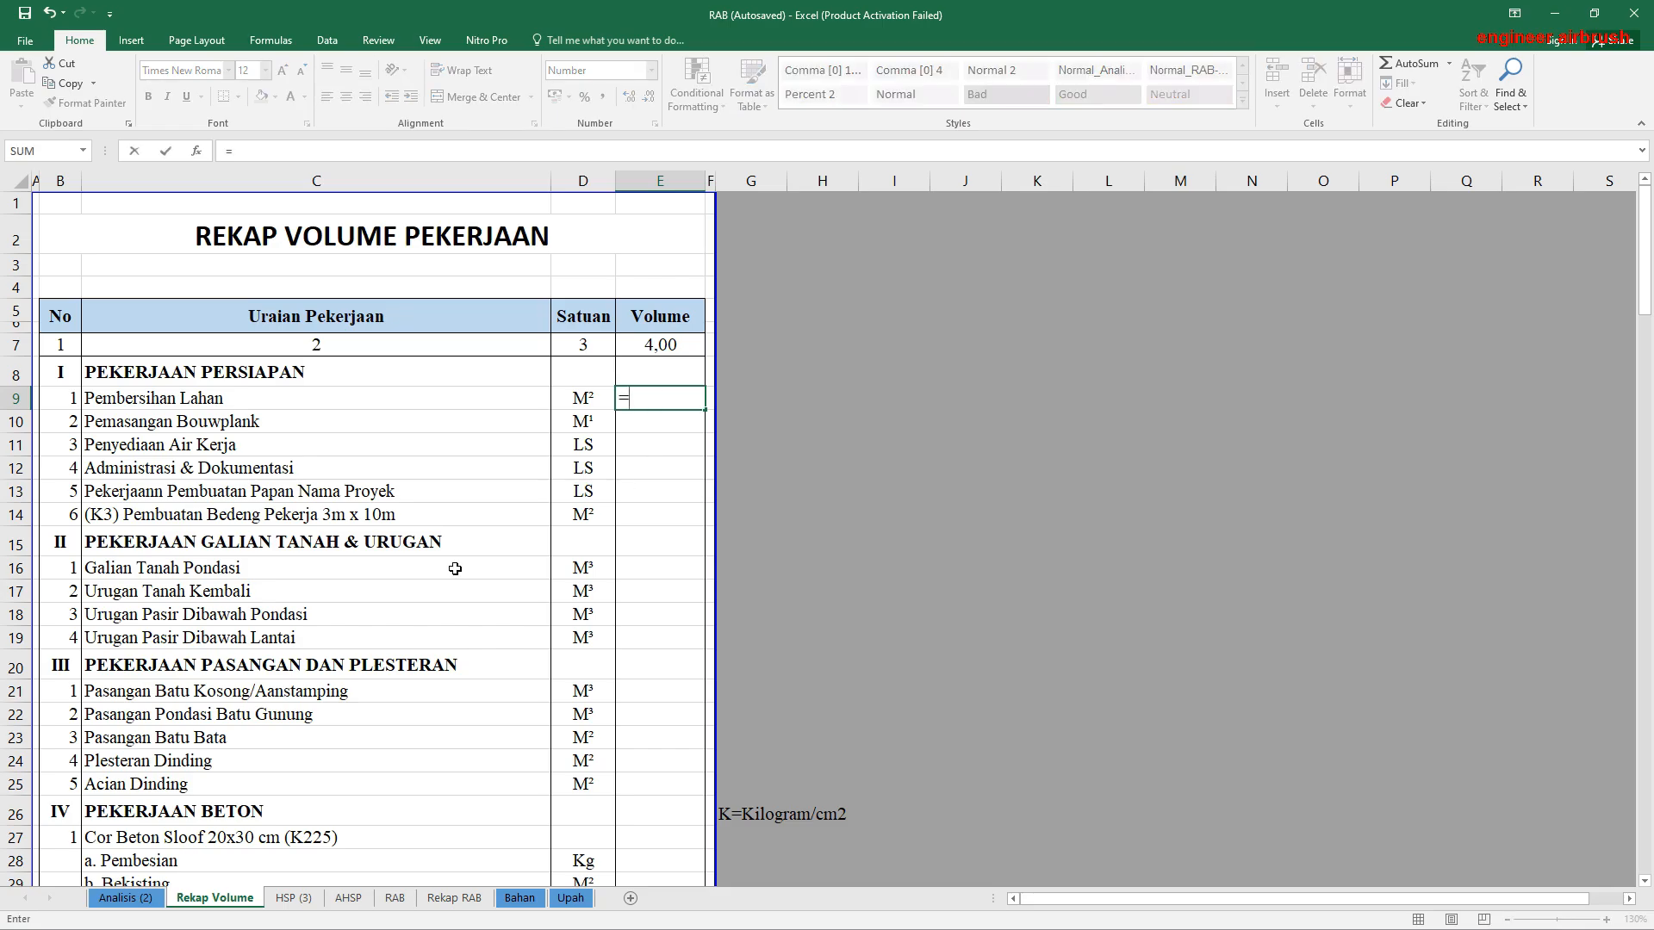
pyautogui.click(127, 898)
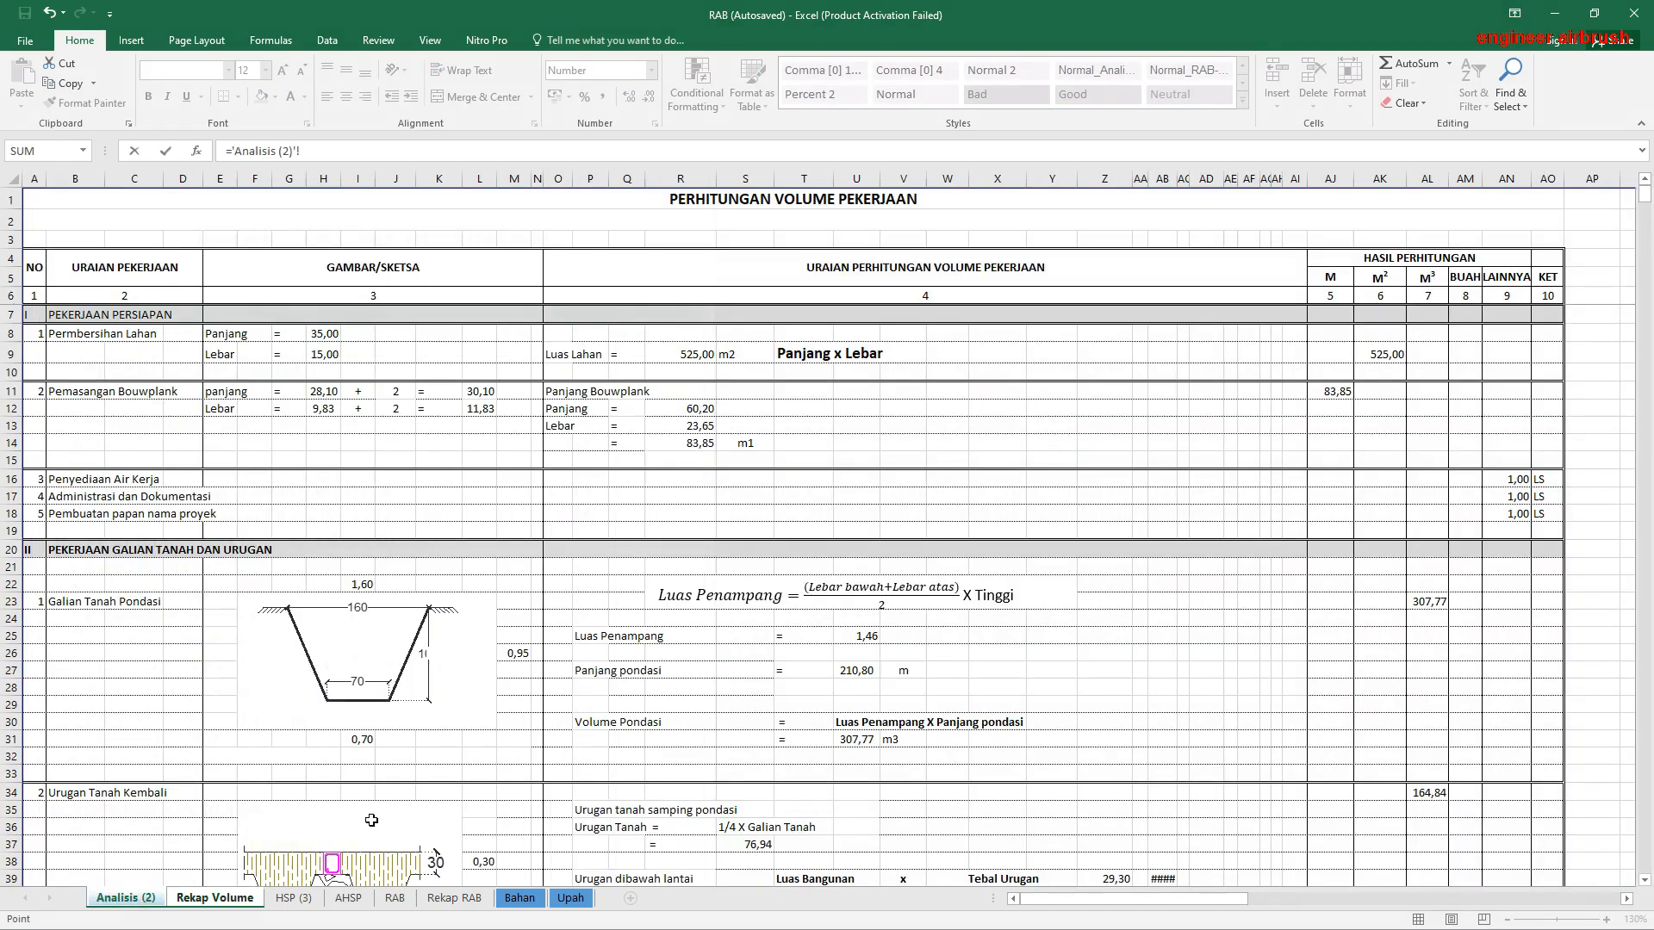
pyautogui.click(1382, 354)
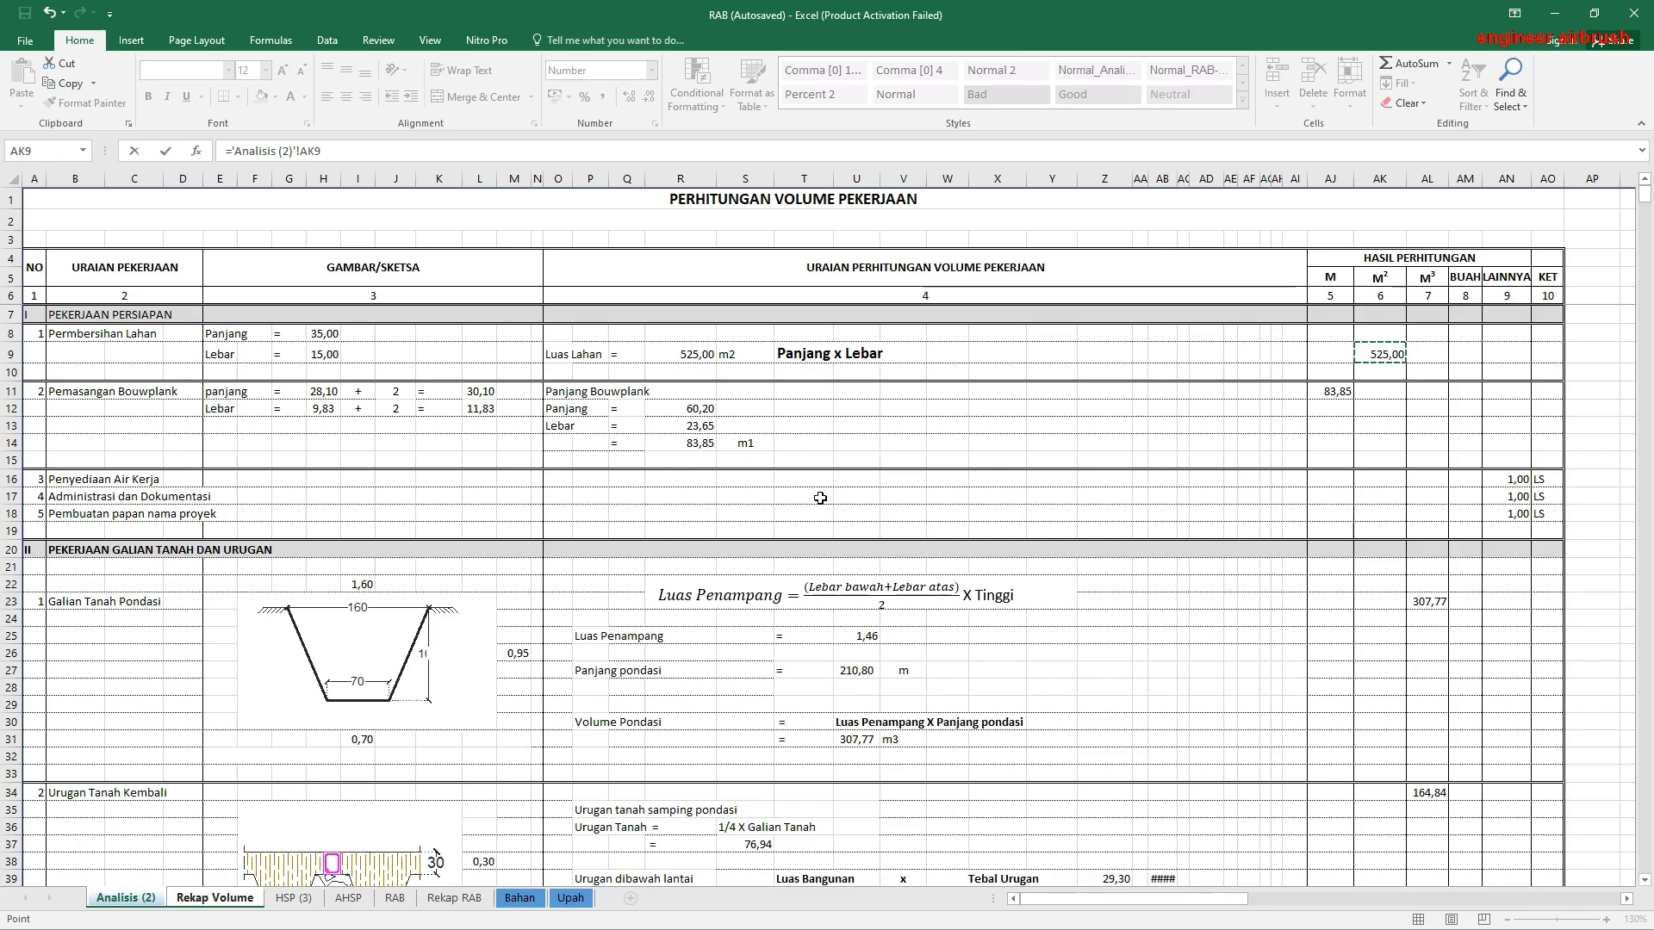
pyautogui.press('Return')
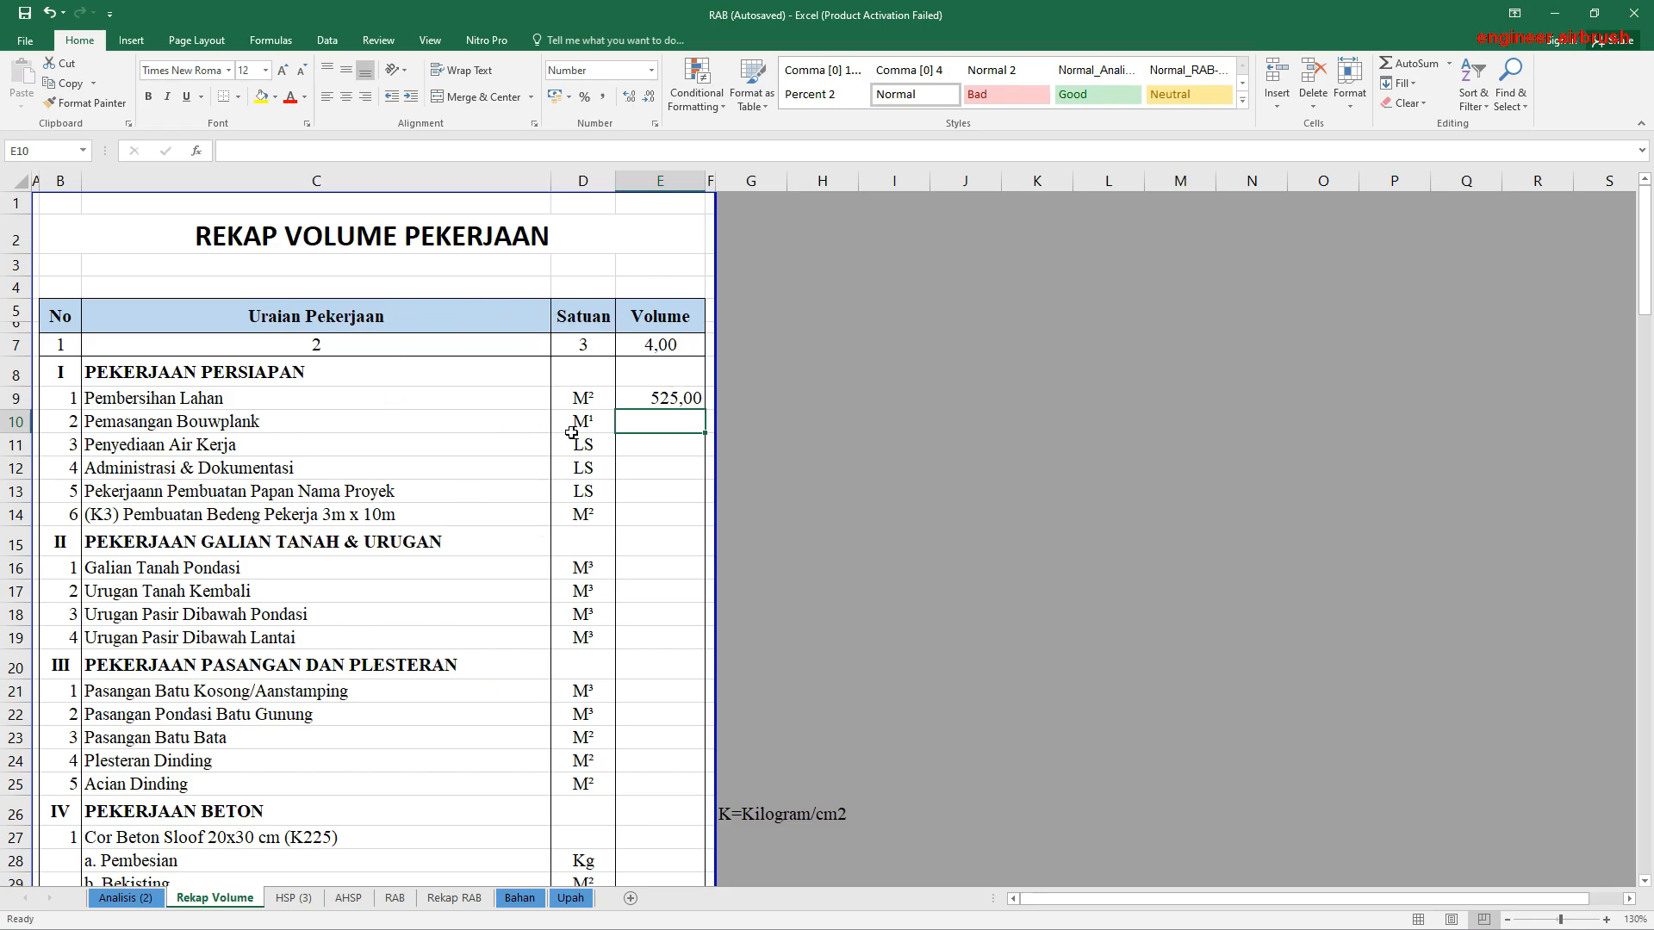
# Step: Link the Pemasangan Bouwplank volume in E10 to its M result in AJ11 of Analisis (2)
pyautogui.write('=')
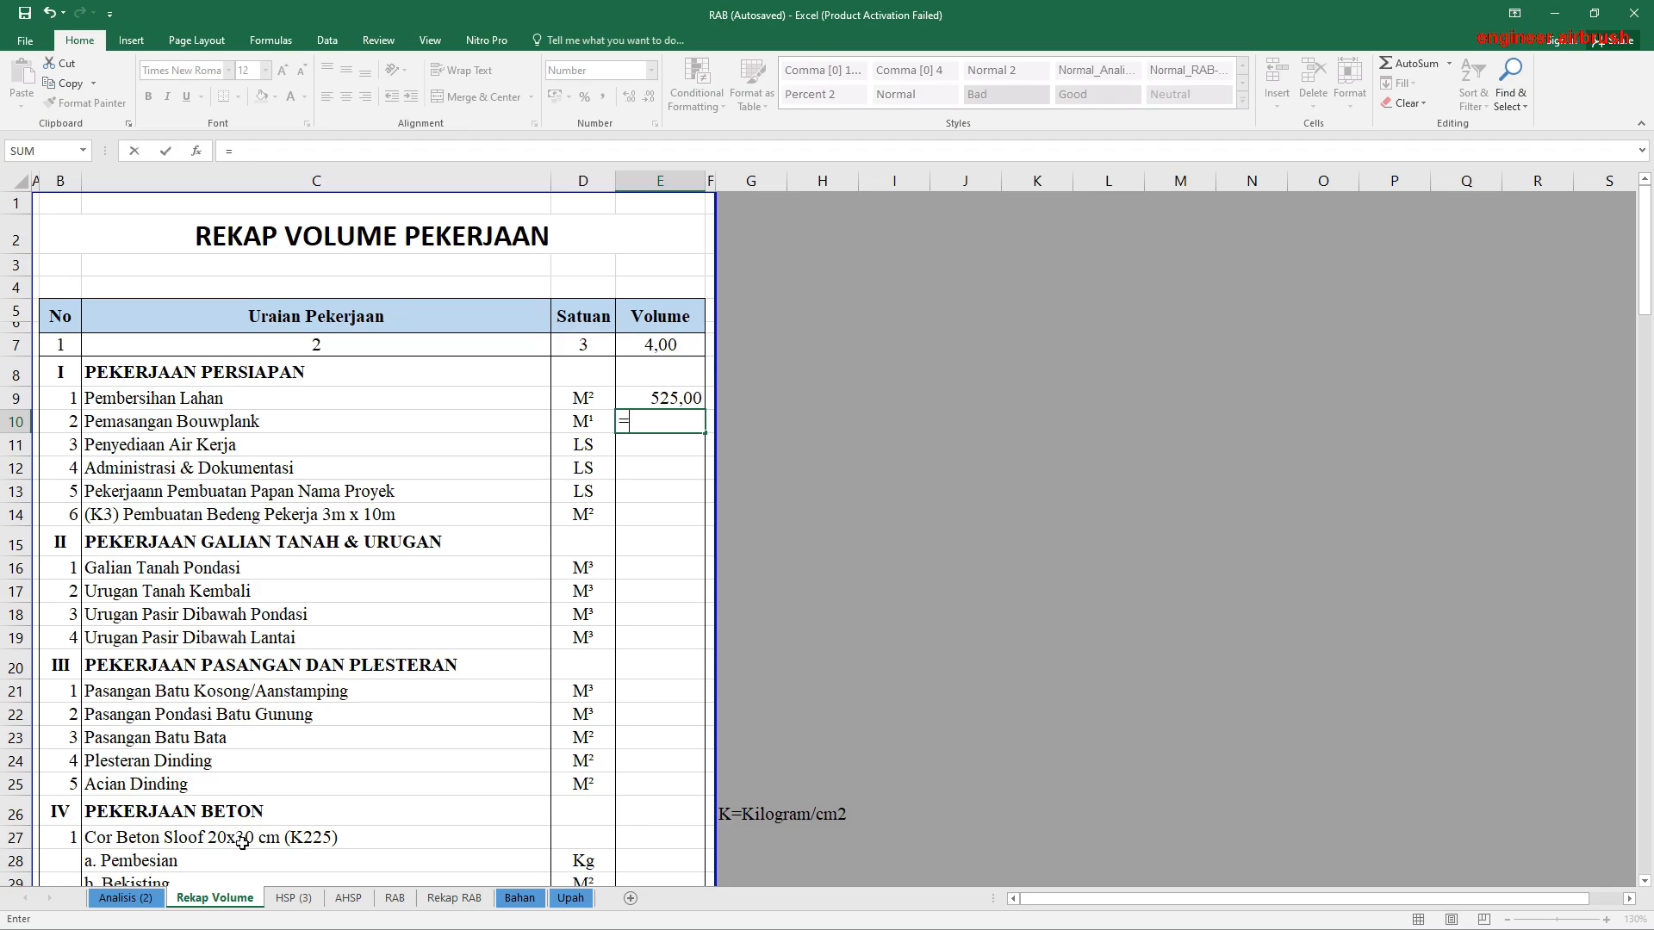
pyautogui.click(129, 897)
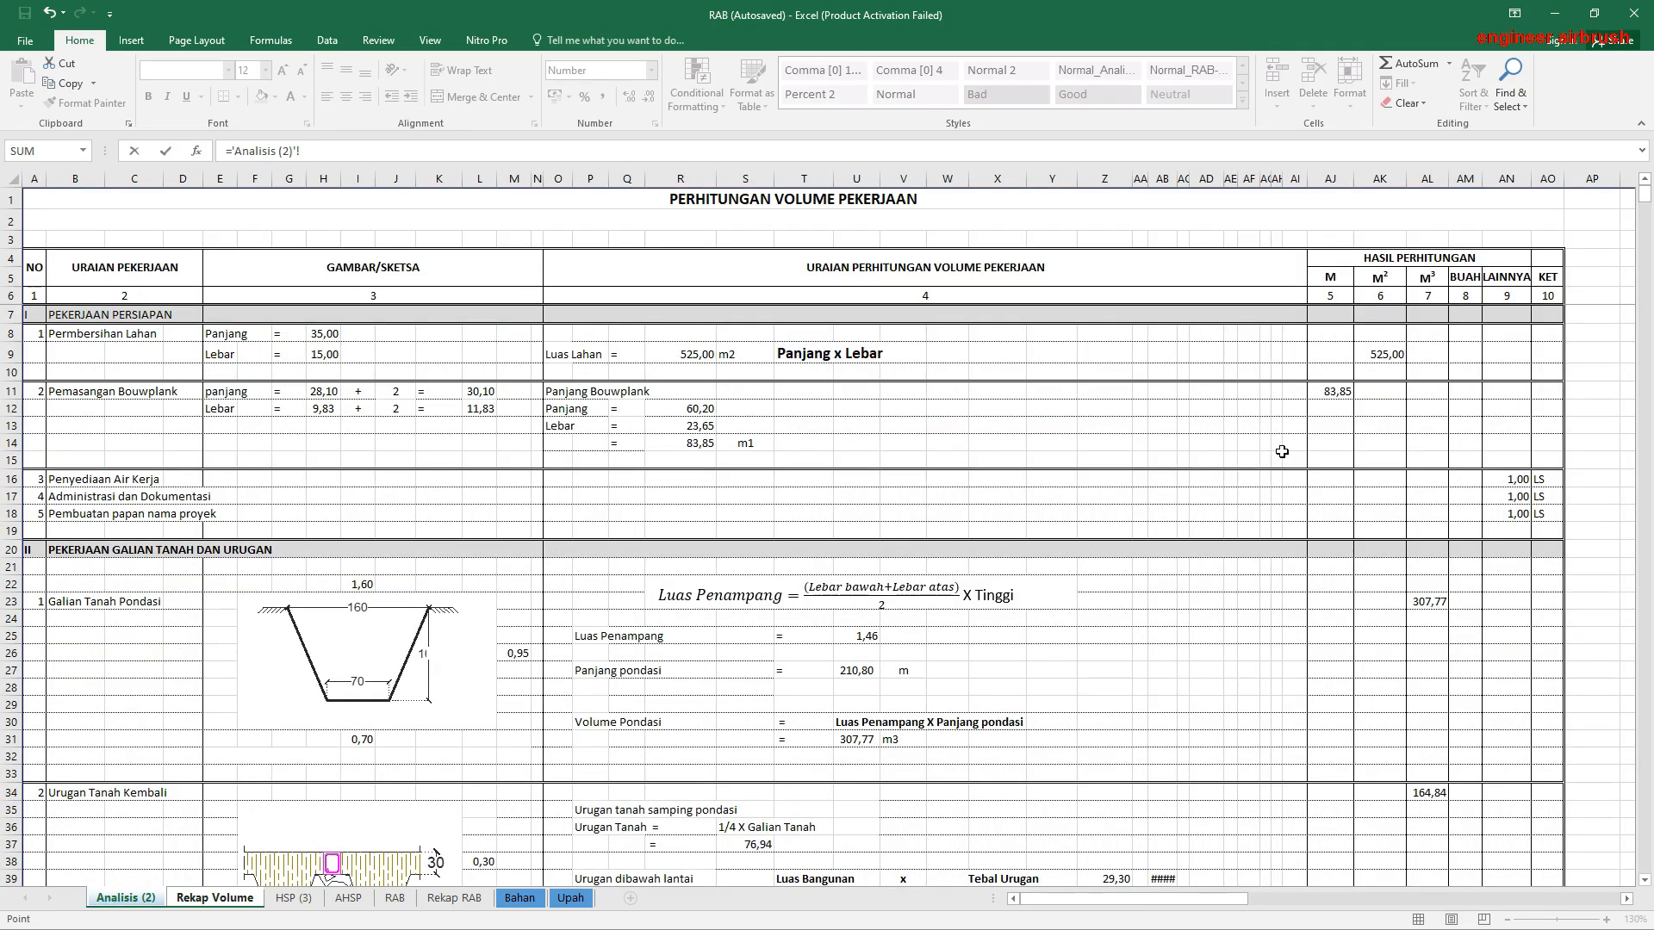
pyautogui.click(1337, 392)
pyautogui.press('Return')
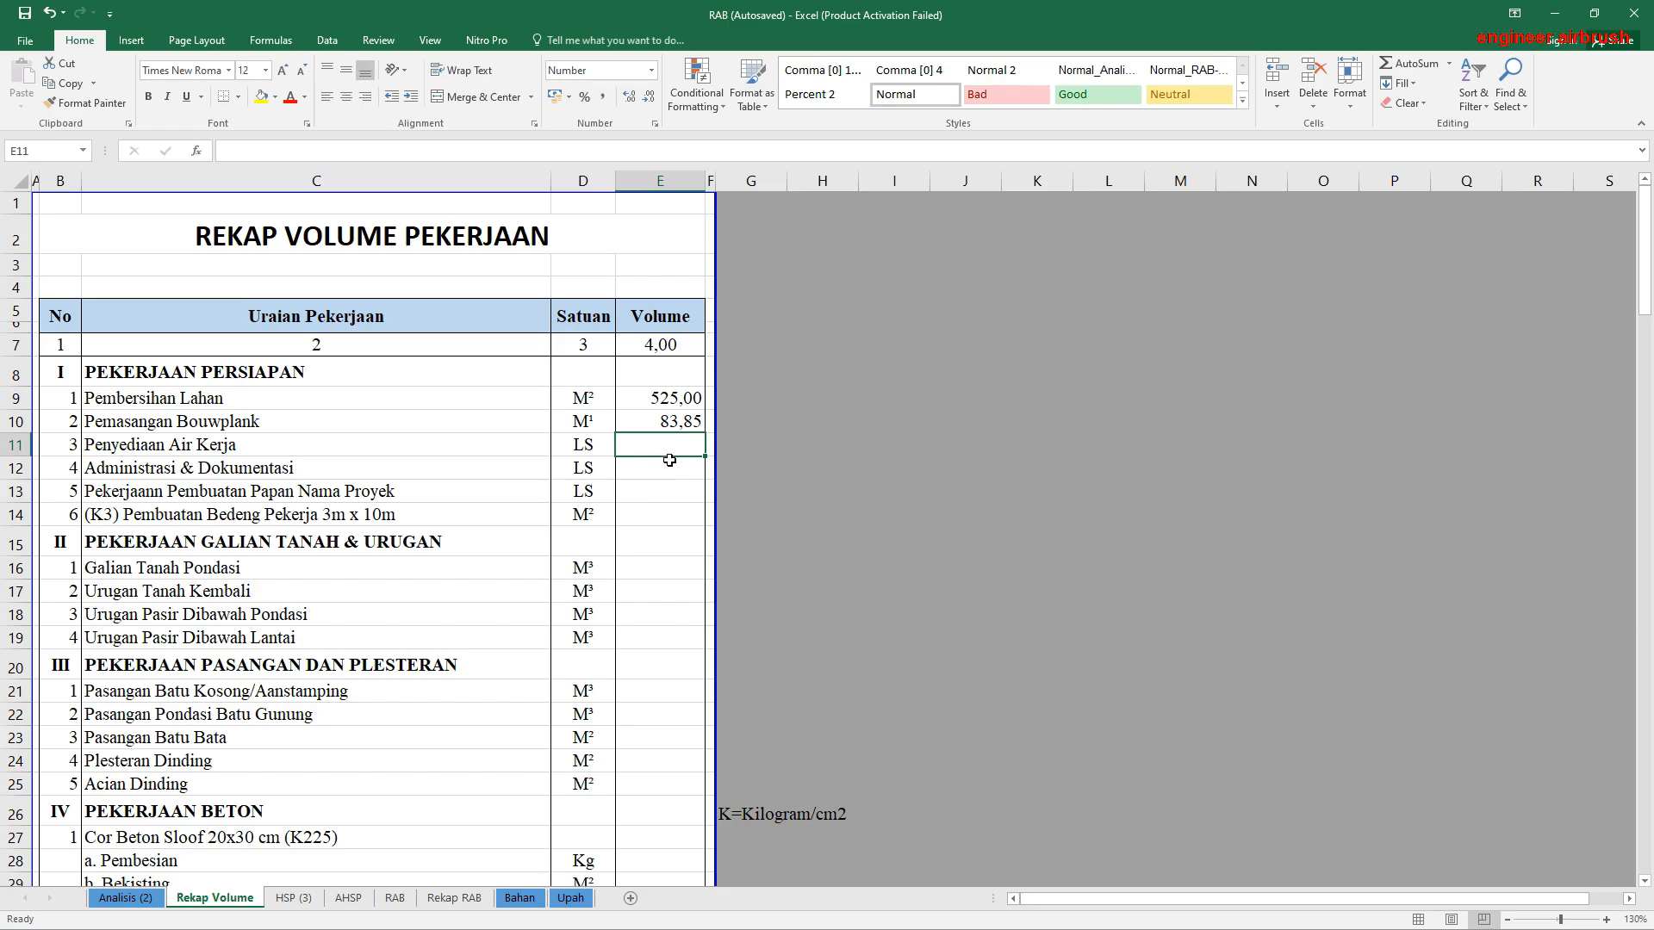
# Step: Enter a volume of 1 for Penyediaan Air Kerja, Administrasi & Dokumentasi and Papan Nama Proyek in E11 through E13
pyautogui.write('1')
pyautogui.press('Return')
pyautogui.write('1')
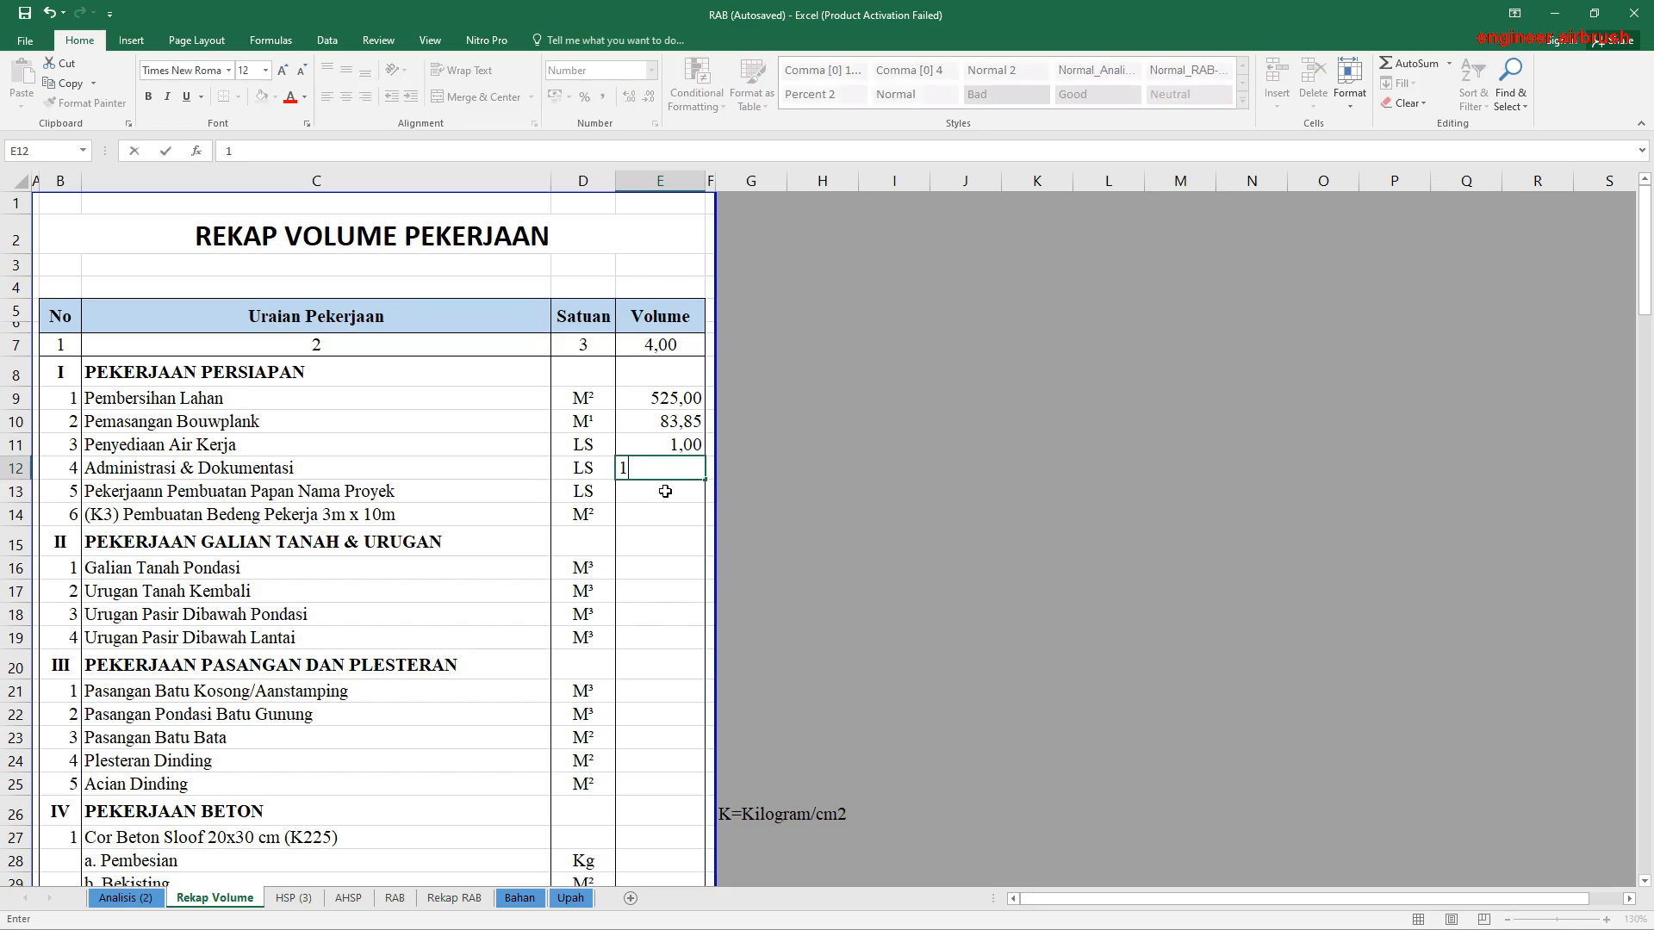
pyautogui.press('Return')
pyautogui.write('1')
pyautogui.press('Return')
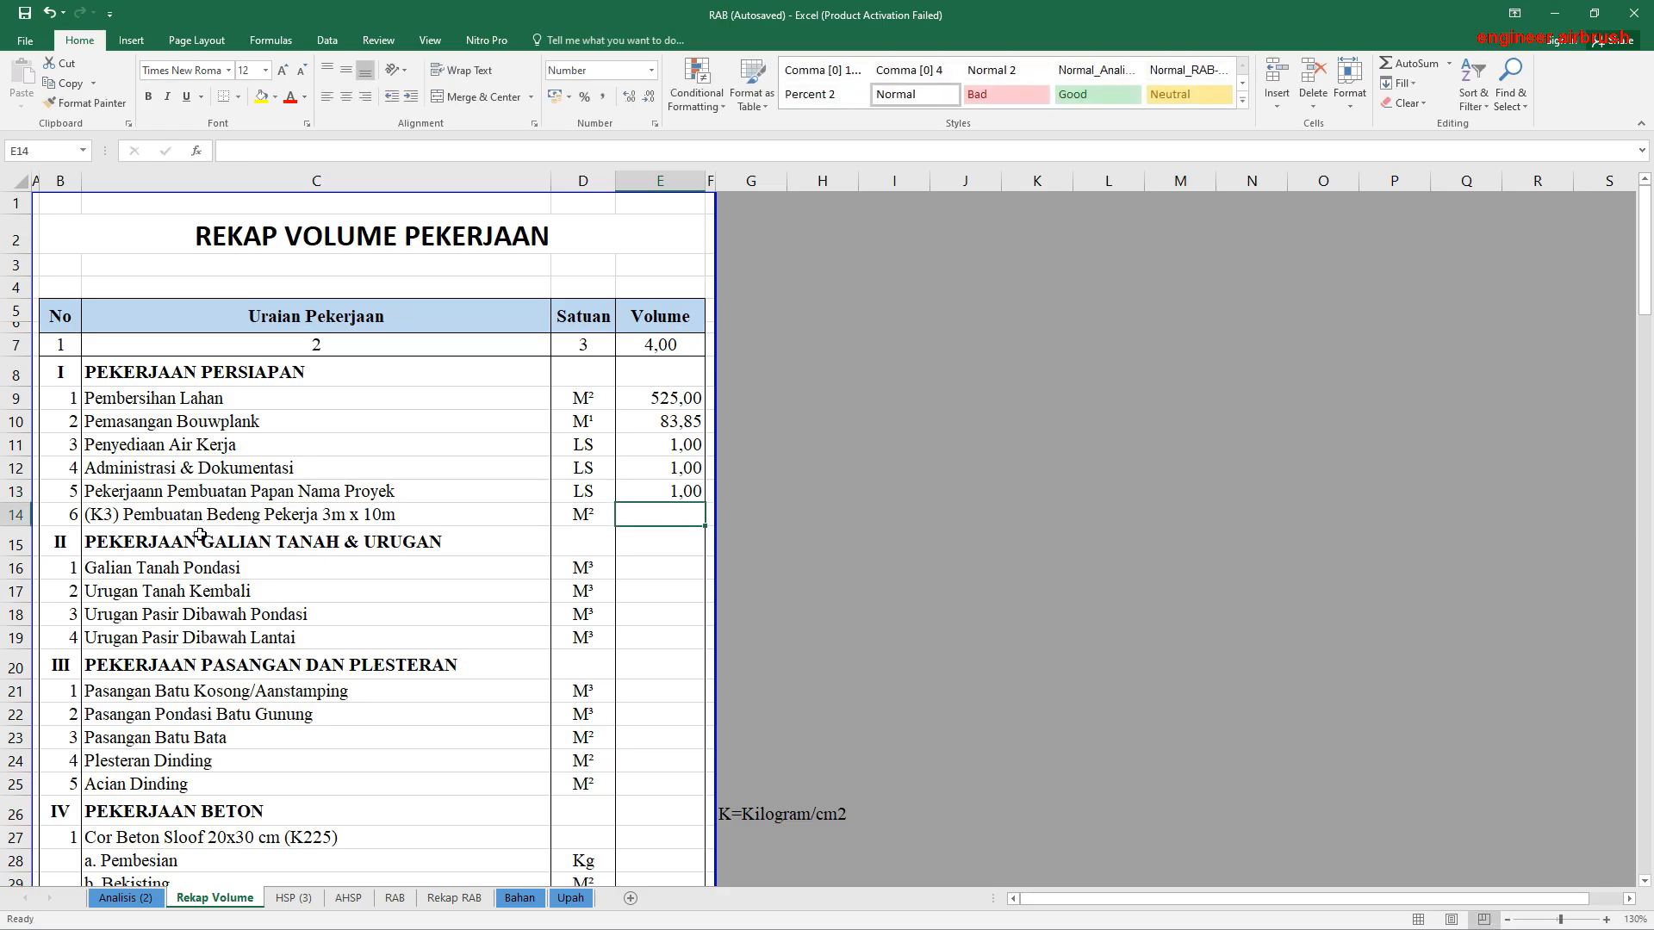
# Step: Set the volume of the 3m x 10m Bedeng Pekerja item in E14 to 30
pyautogui.click(379, 520)
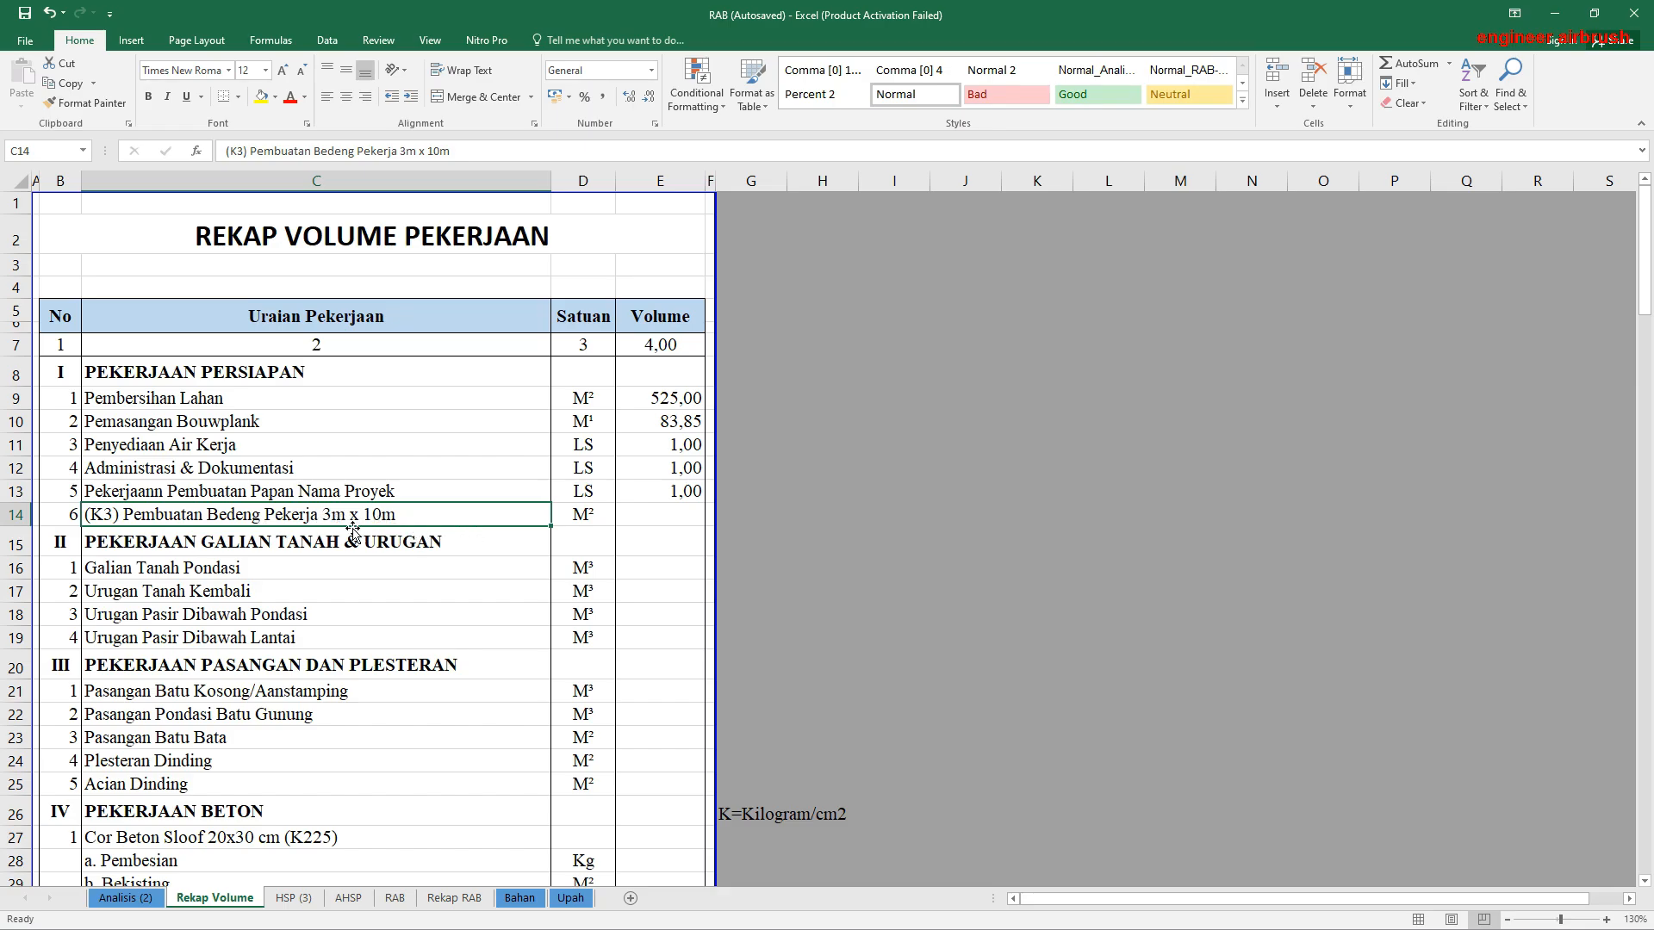
pyautogui.click(650, 514)
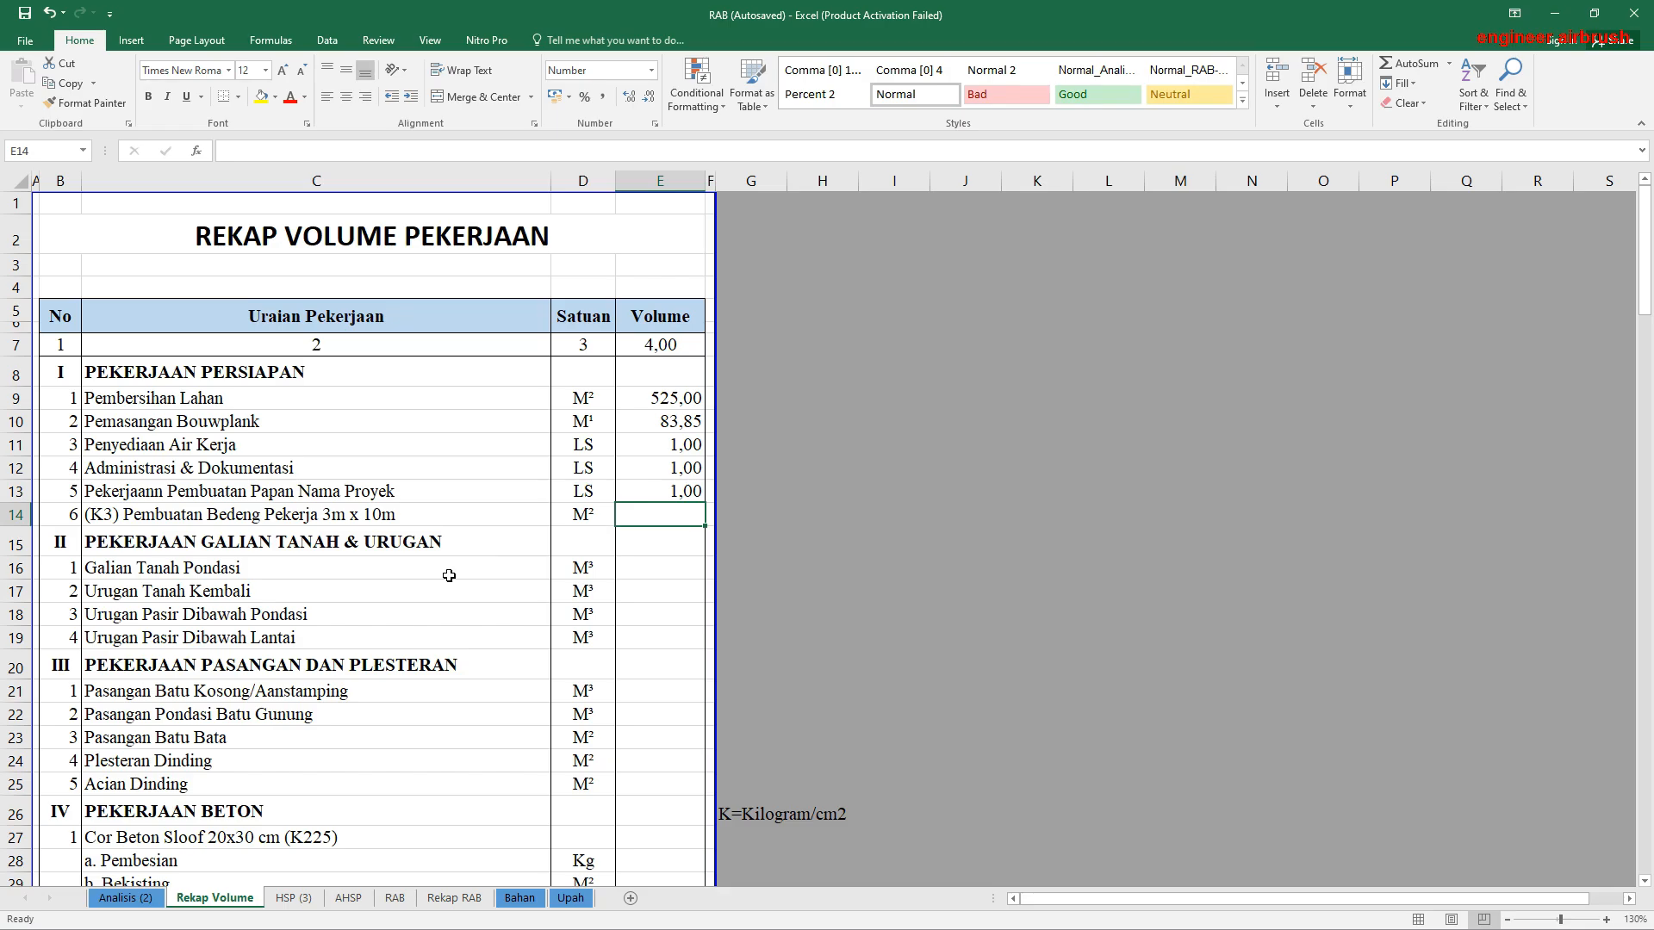
pyautogui.write('30')
pyautogui.click(570, 595)
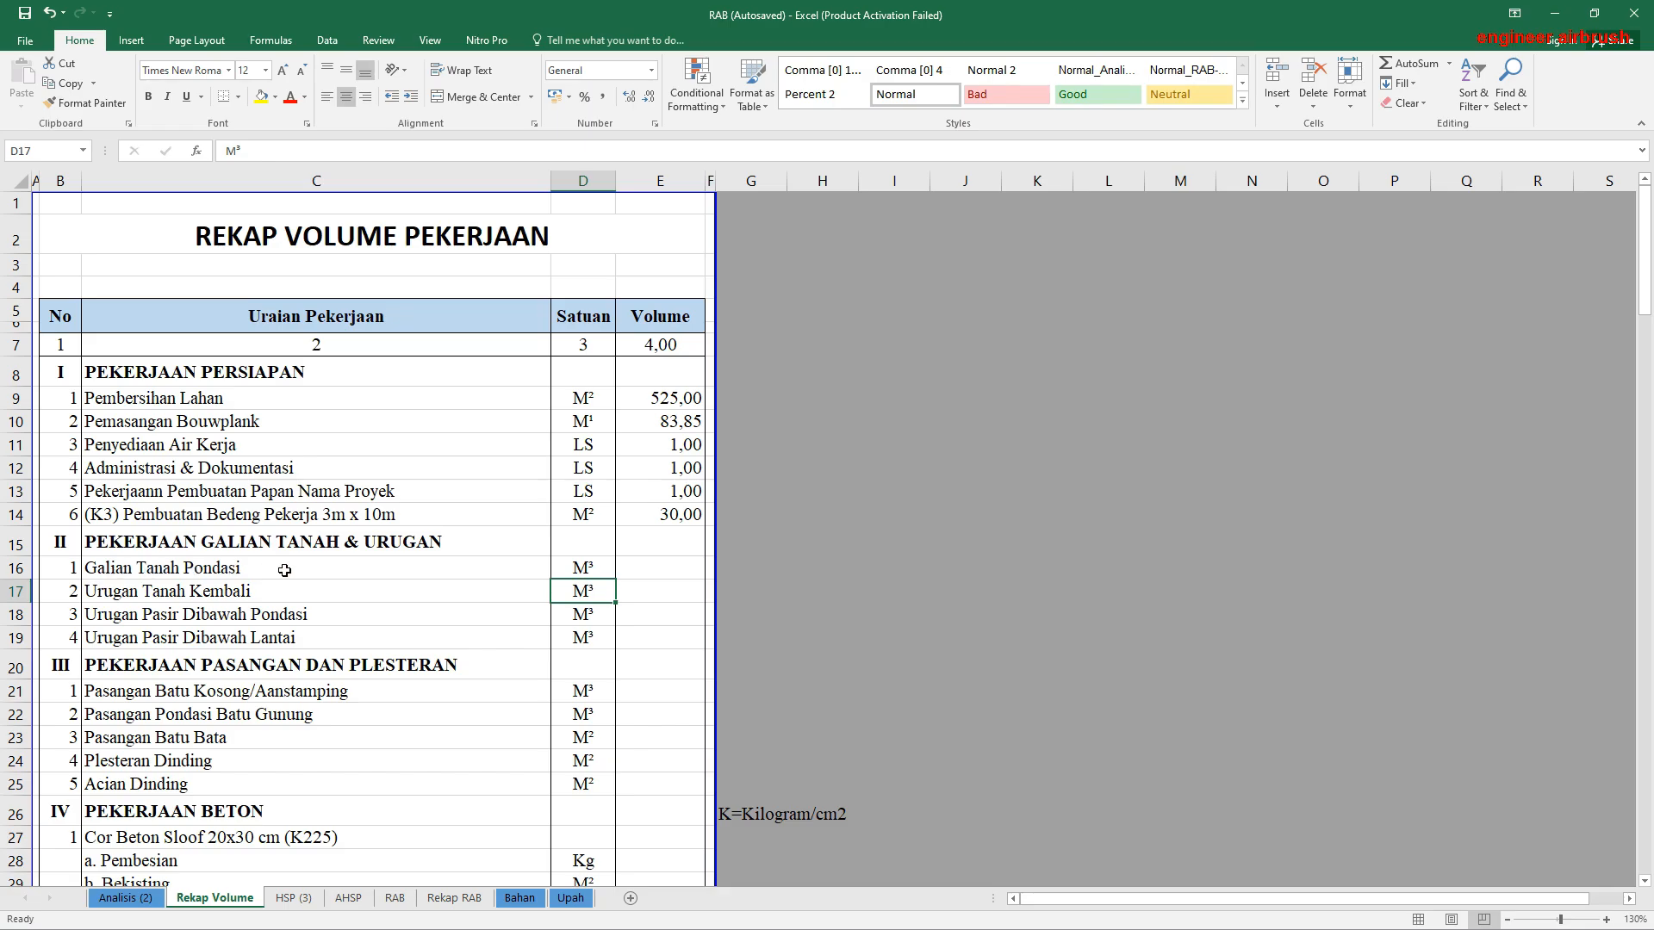
# Step: Link the Galian Tanah Pondasi volume in E16 to its M³ result in AL23 of Analisis (2)
pyautogui.click(662, 574)
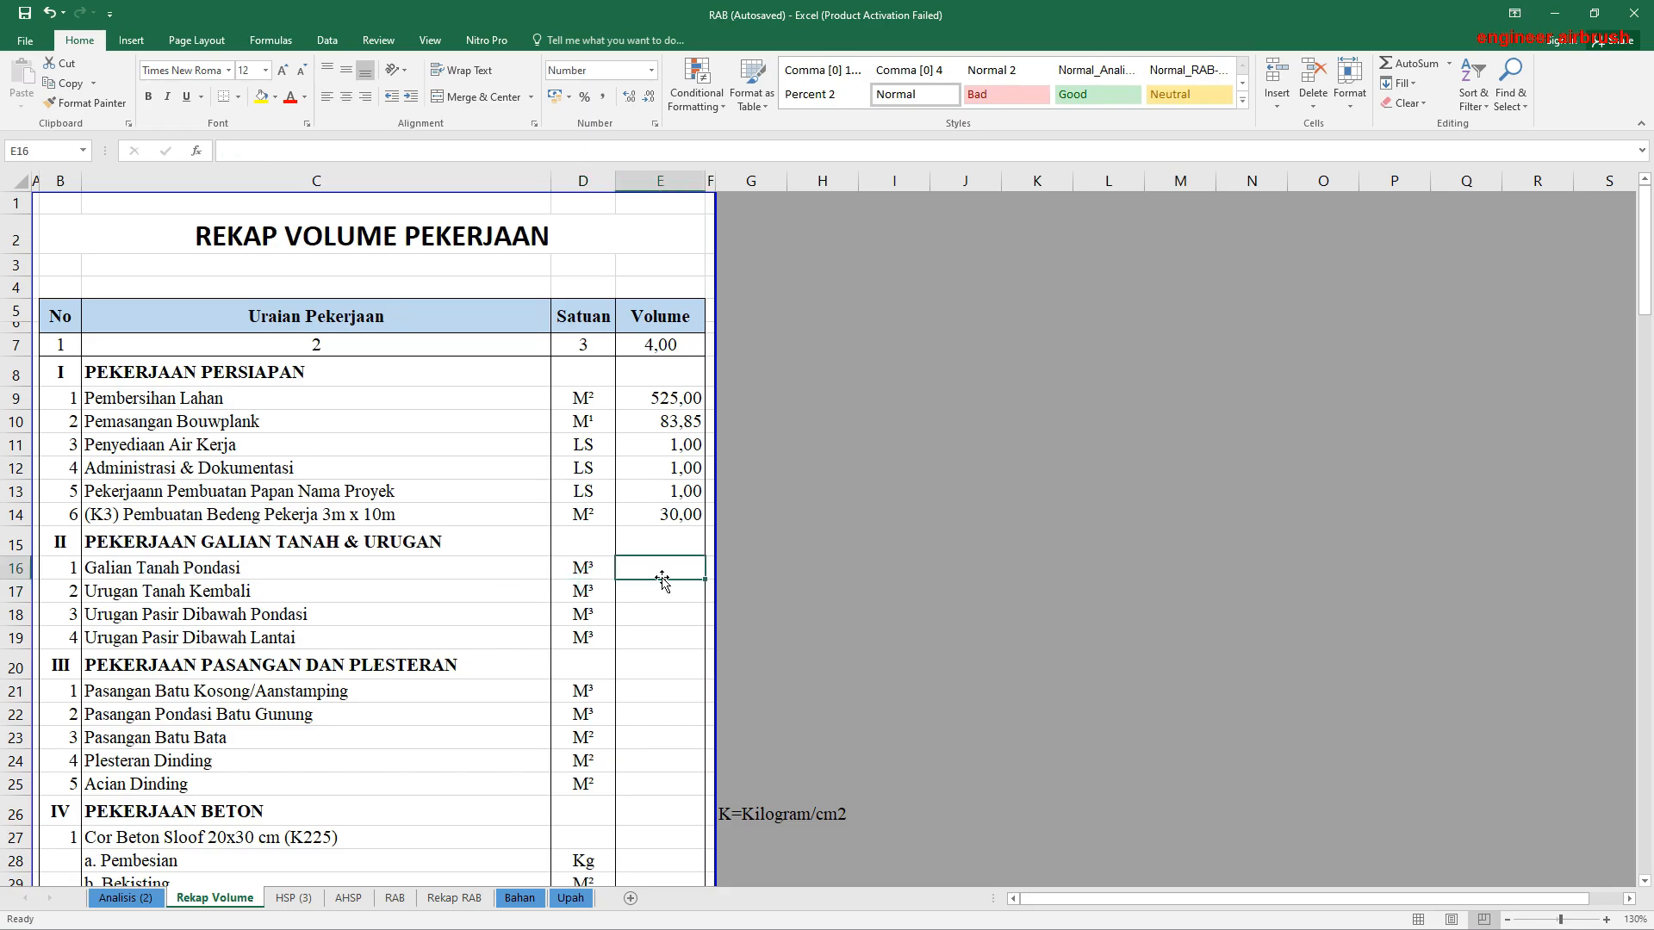
pyautogui.write('=')
pyautogui.click(126, 898)
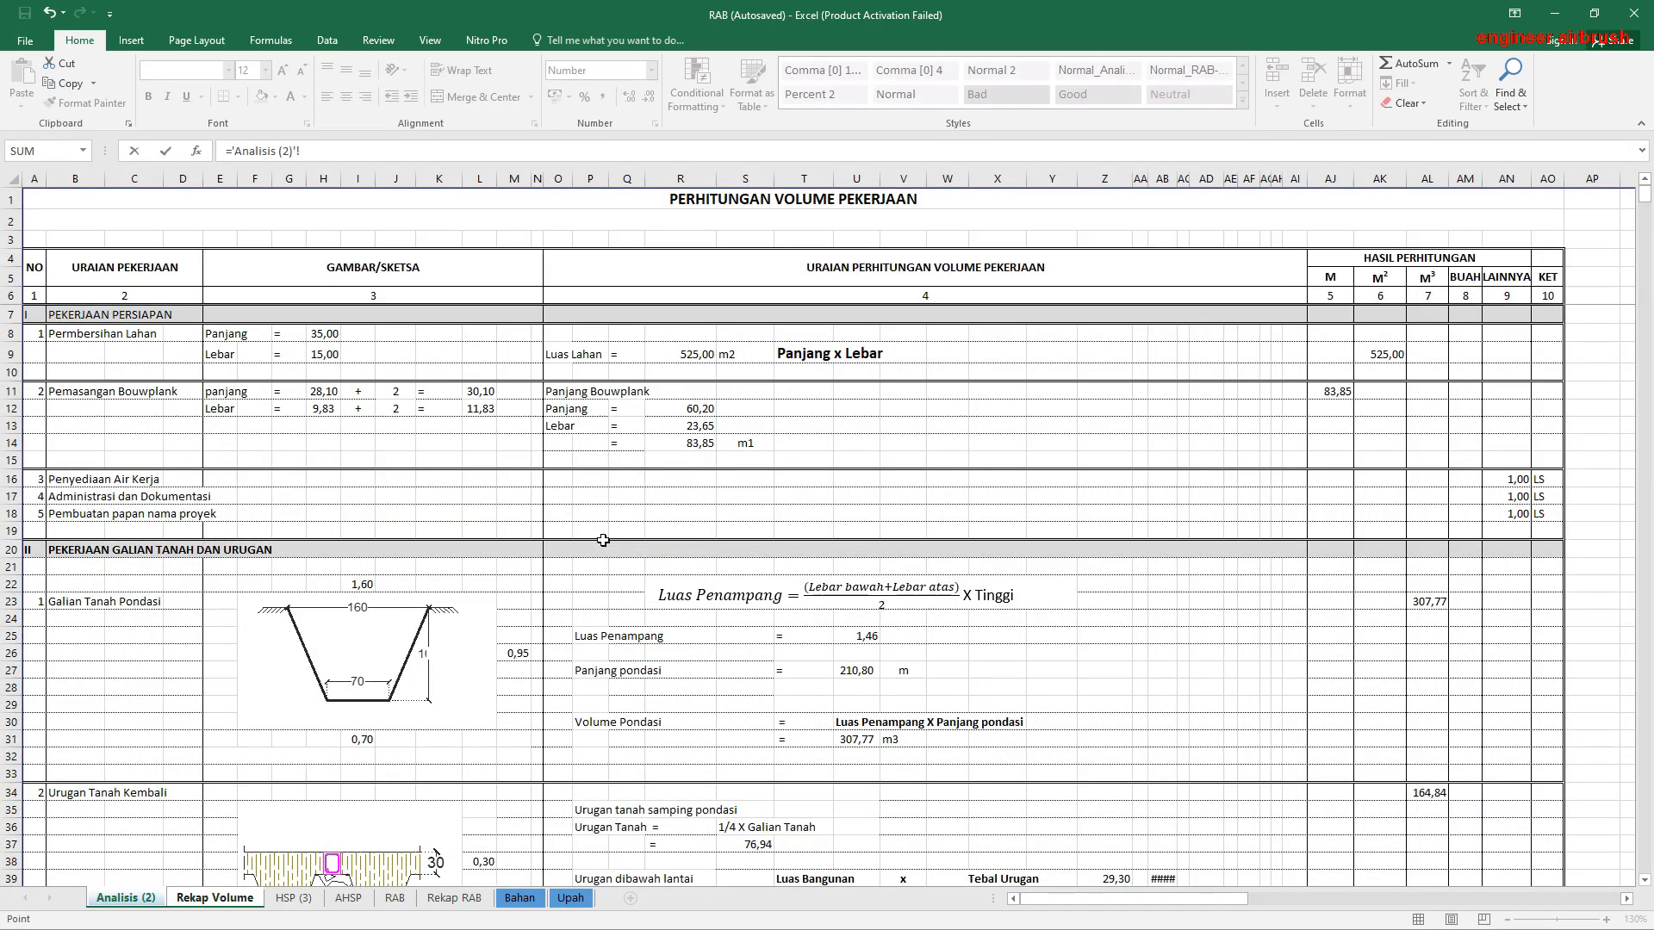
pyautogui.scroll(-1, 603, 540)
pyautogui.click(1429, 543)
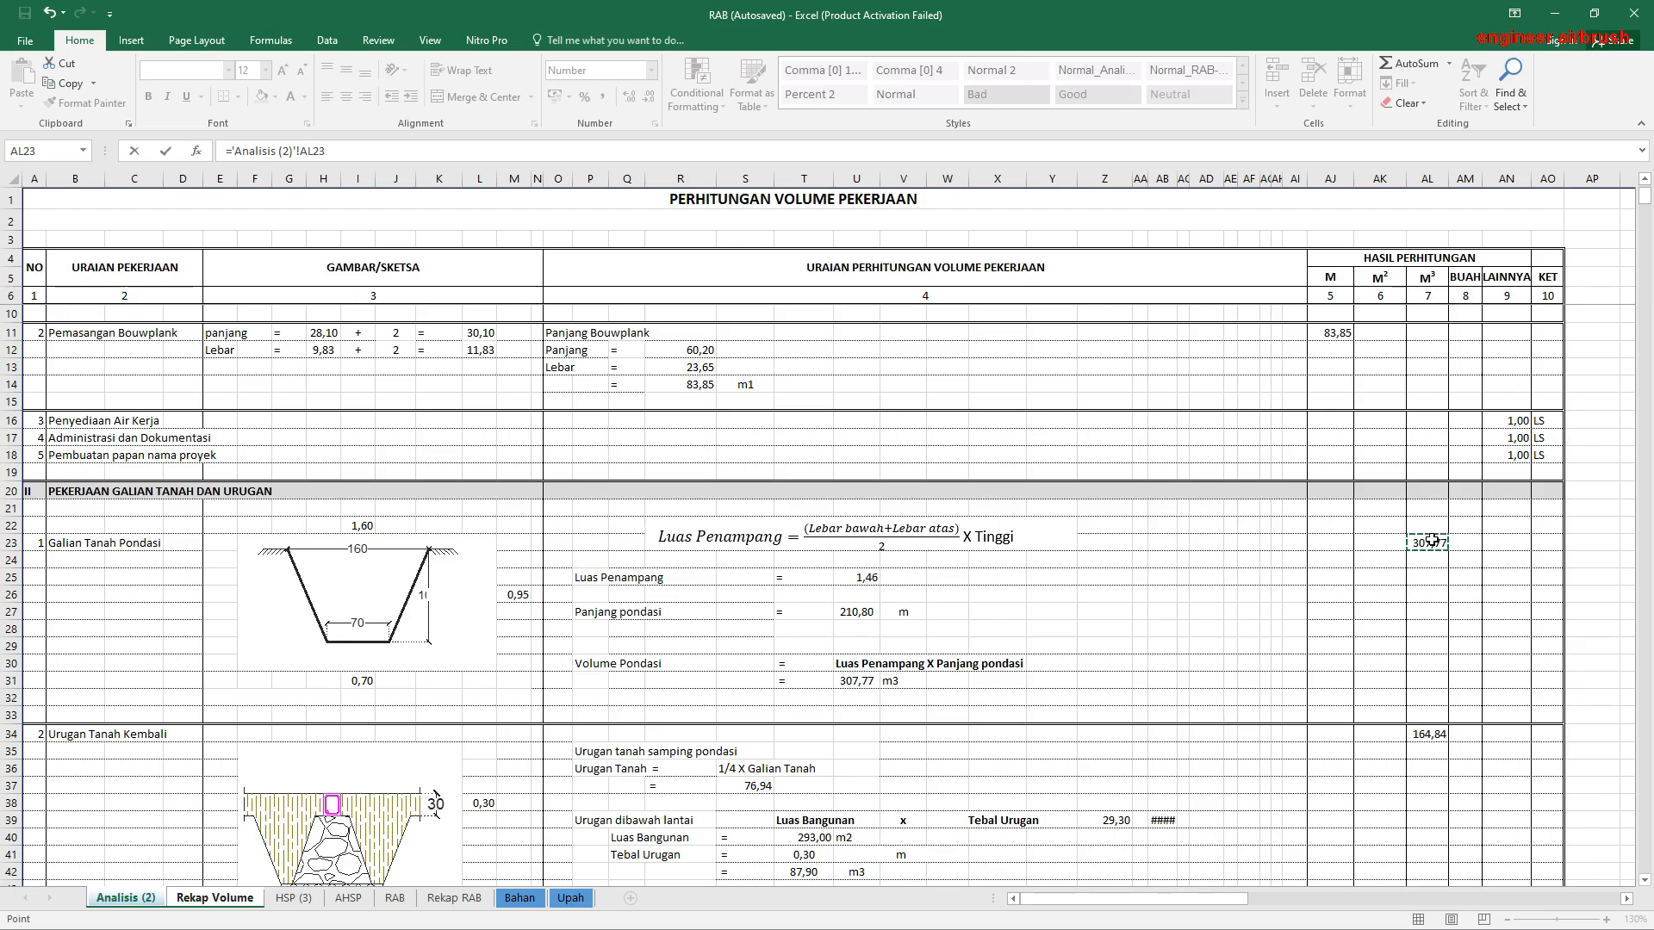
pyautogui.press('Return')
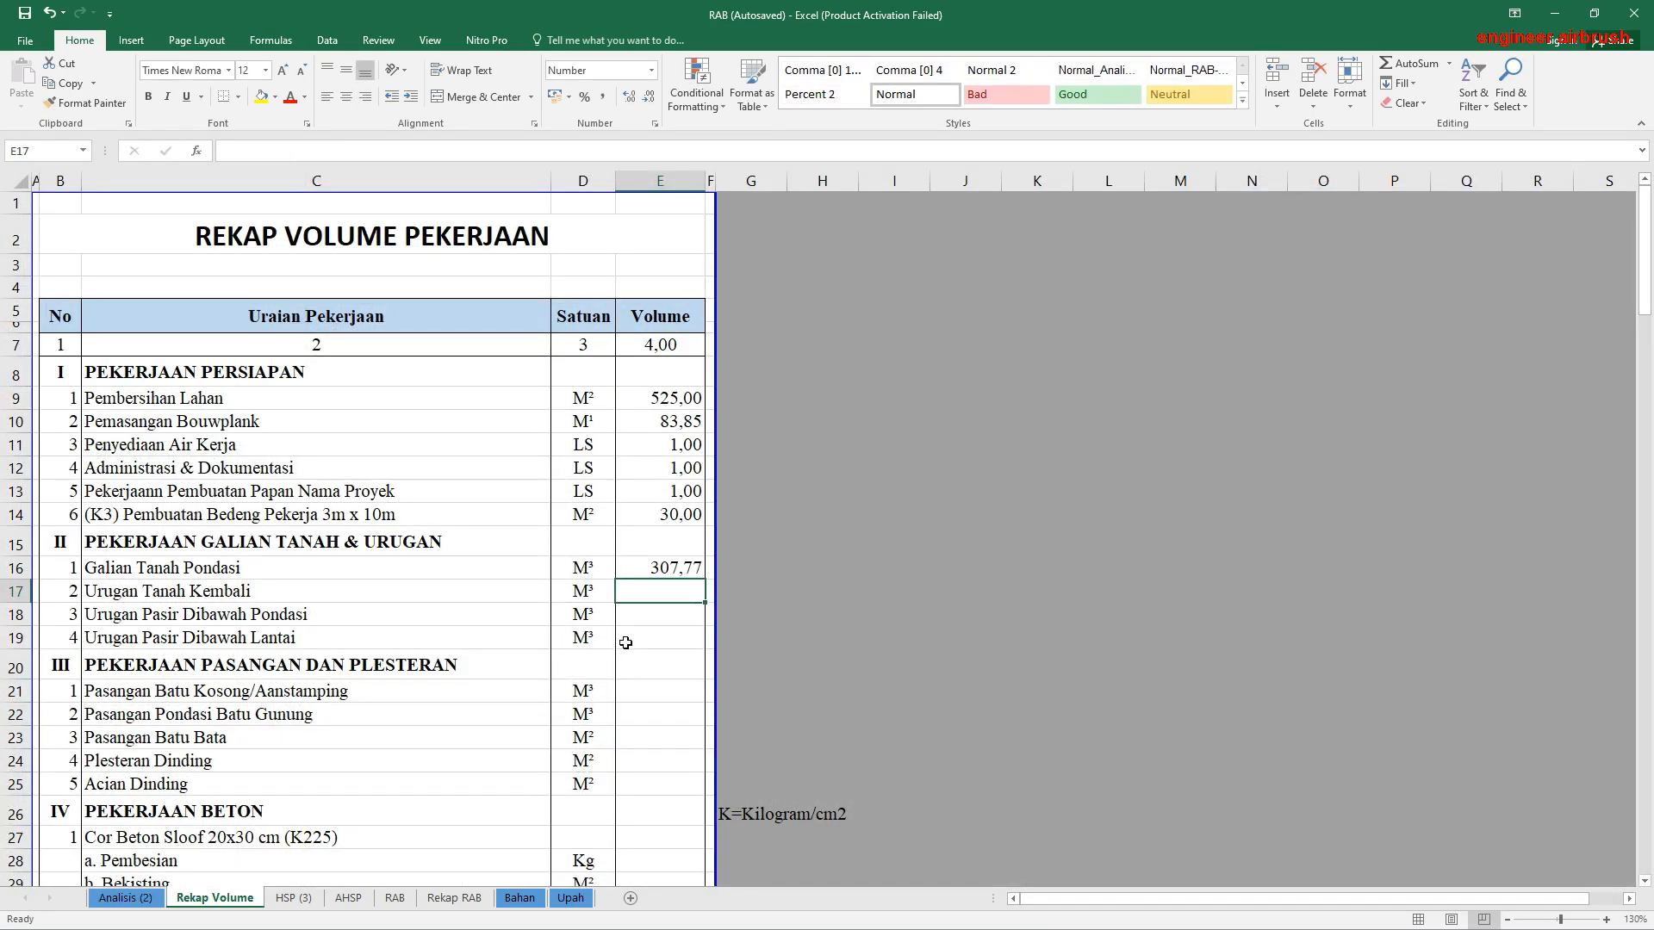
# Step: Link the Urugan Tanah Kembali volume in E17 to its M³ result in AL34 of Analisis (2)
pyautogui.write('=')
pyautogui.click(126, 898)
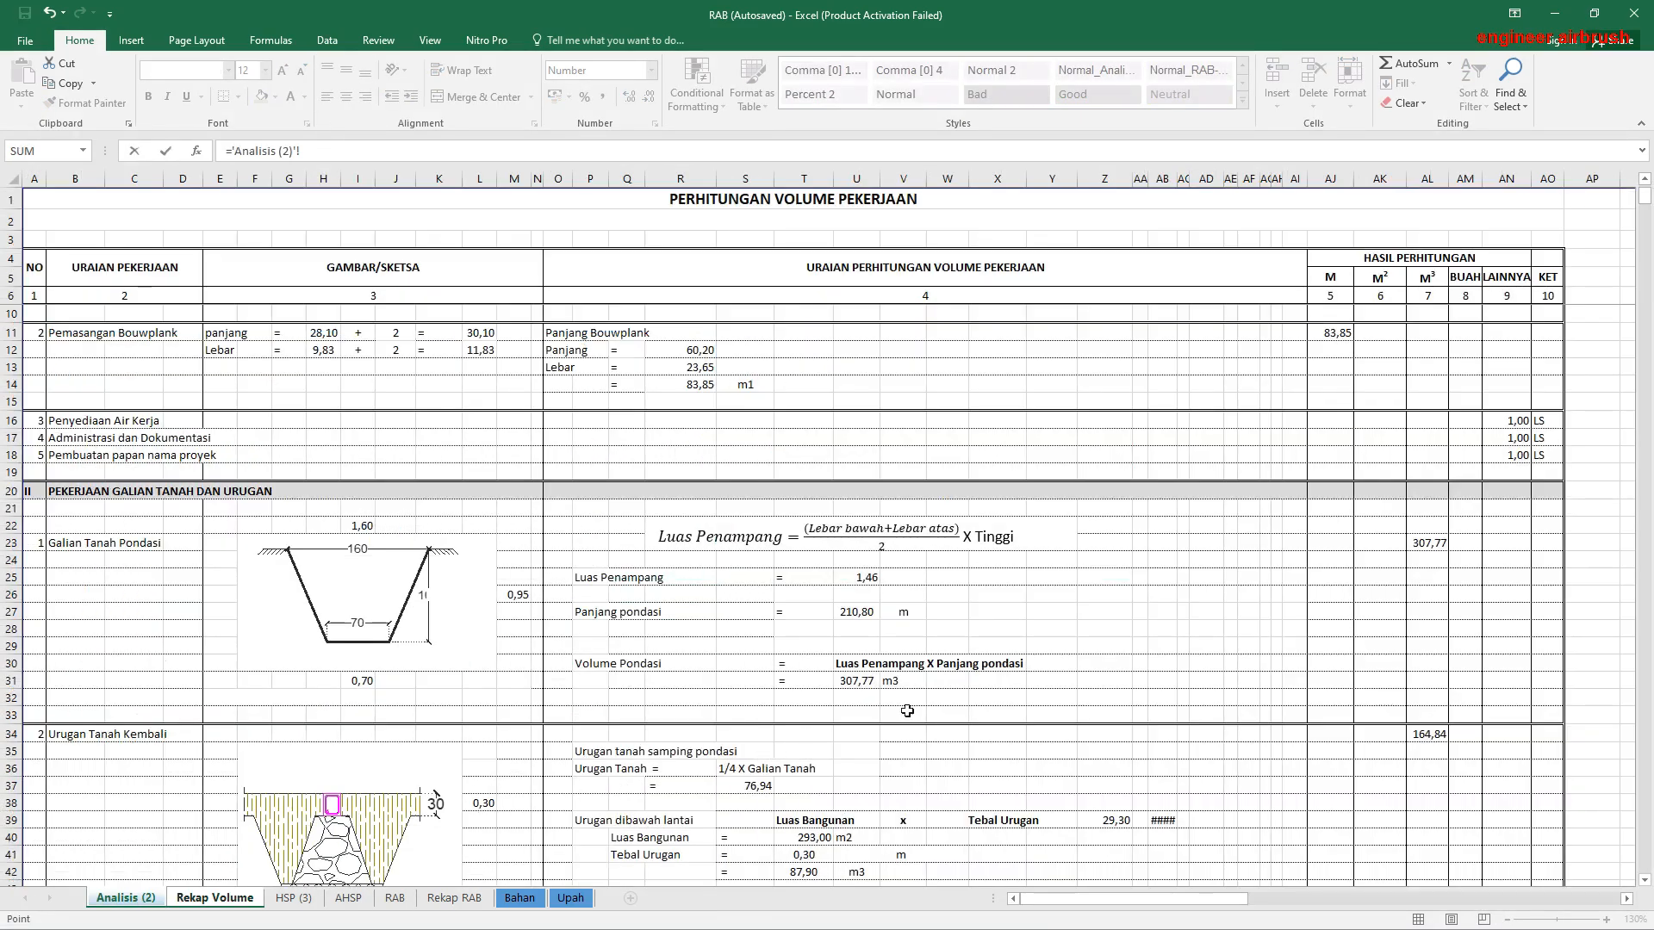
pyautogui.scroll(-3, 907, 711)
pyautogui.click(1430, 575)
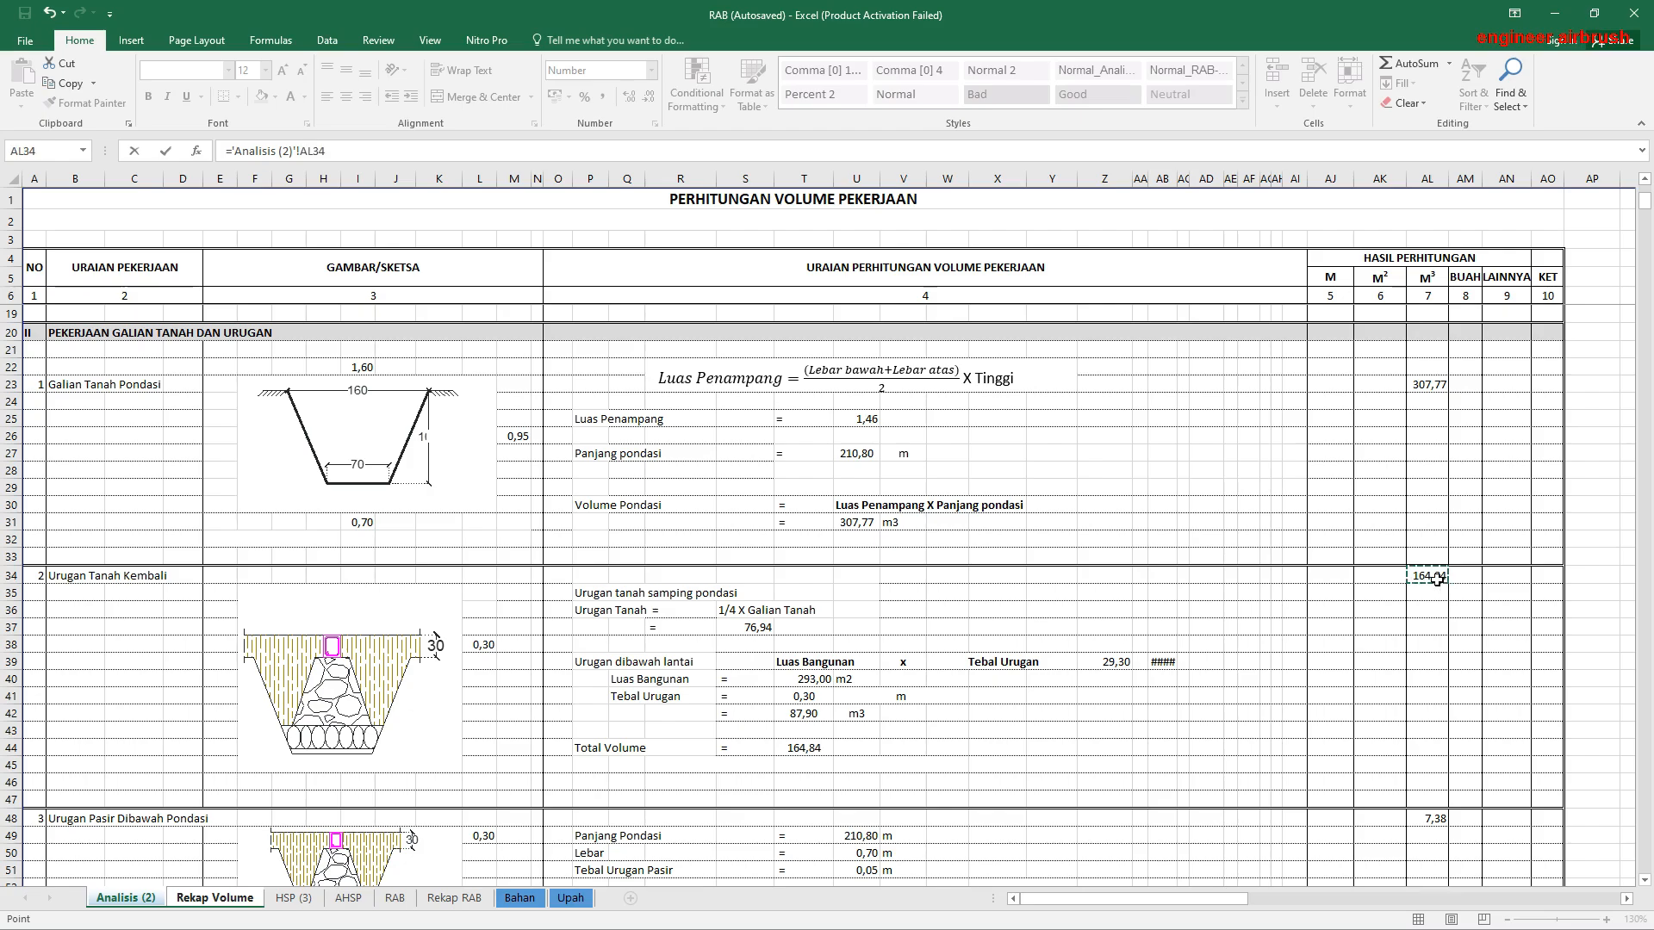
pyautogui.press('Return')
# Step: Link the Urugan Pasir Dibawah Pondasi volume in E18 to its M³ result in AL48 of Analisis (2)
pyautogui.write('=')
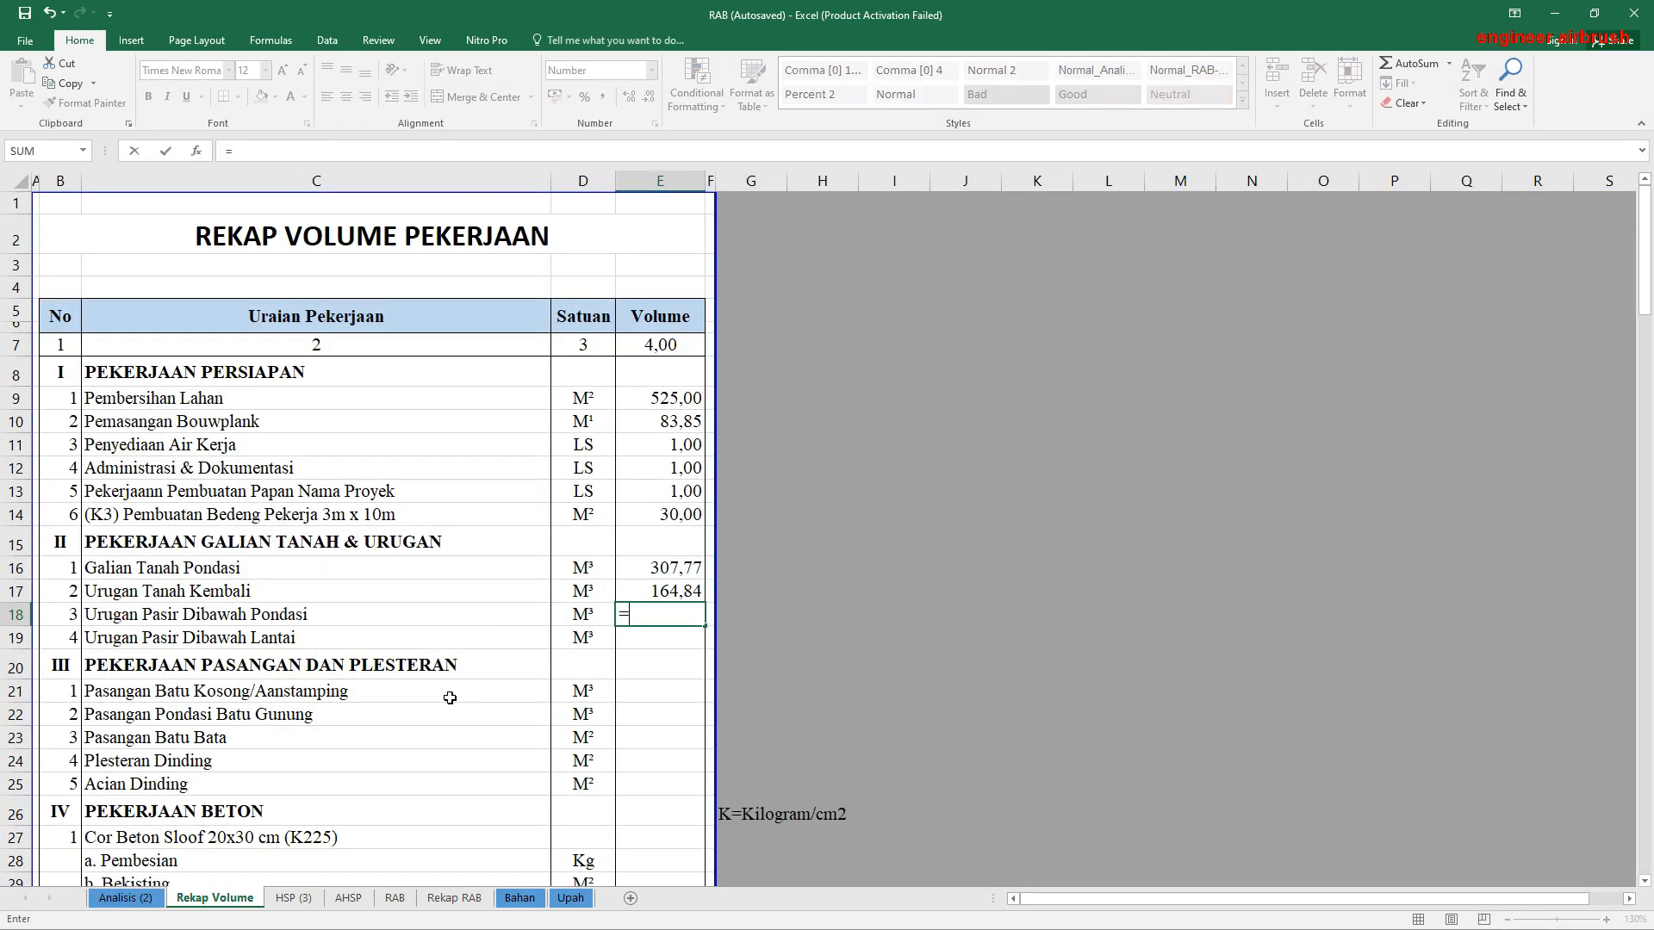
pyautogui.click(124, 898)
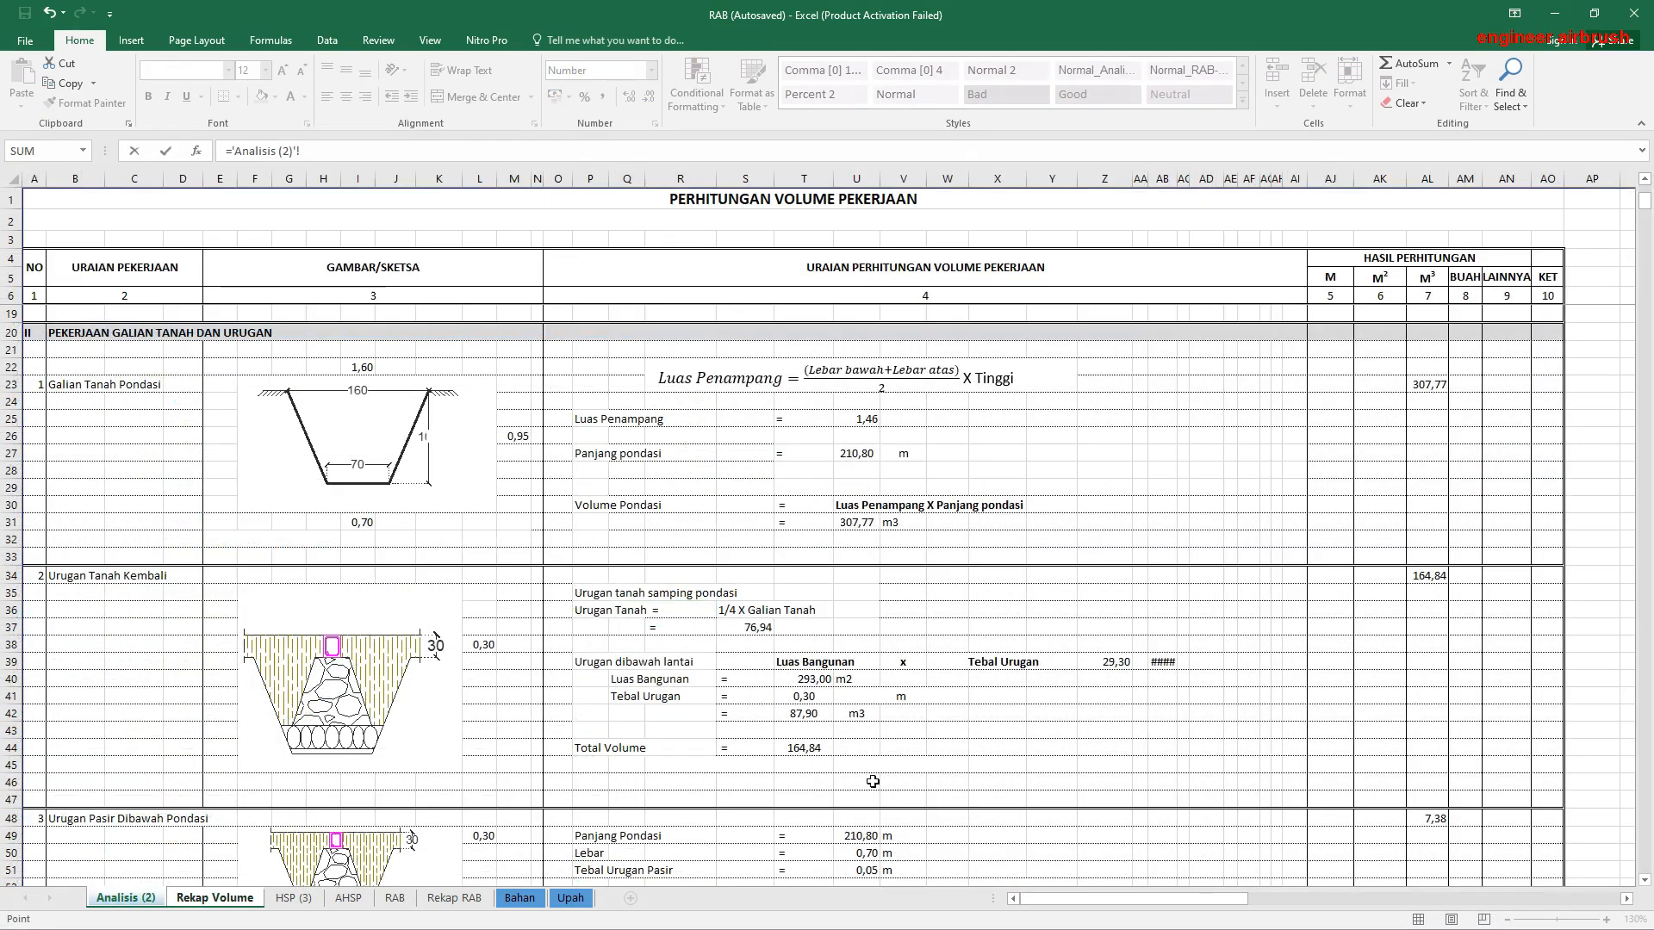
pyautogui.scroll(-2, 1200, 728)
pyautogui.click(1435, 615)
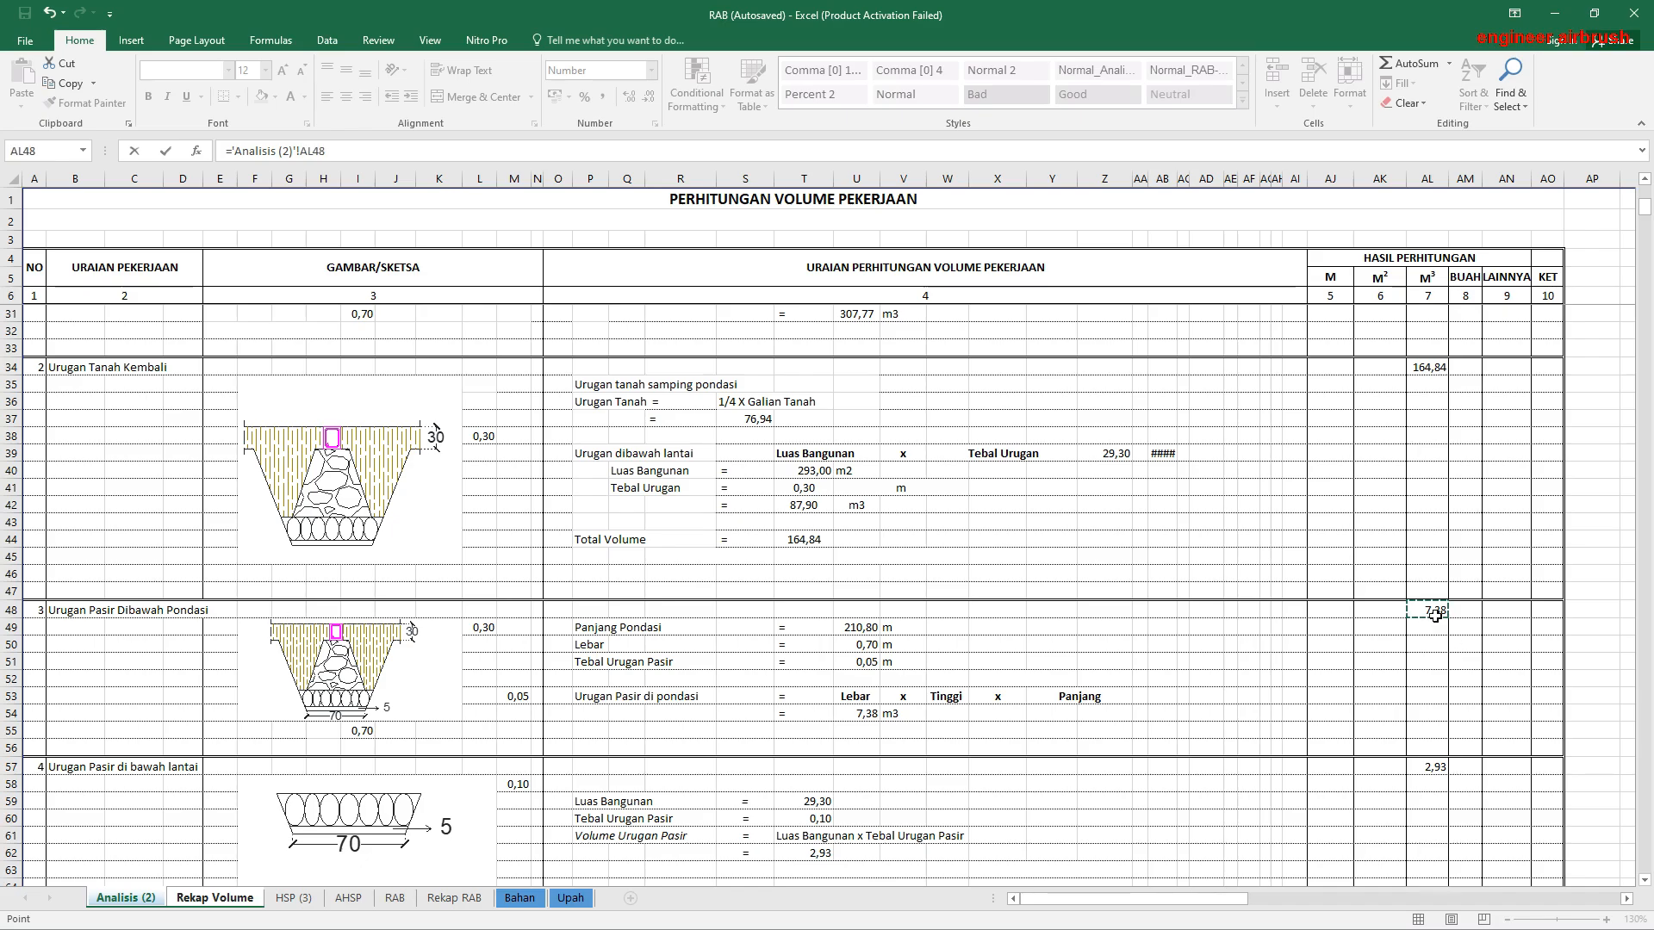
pyautogui.press('Return')
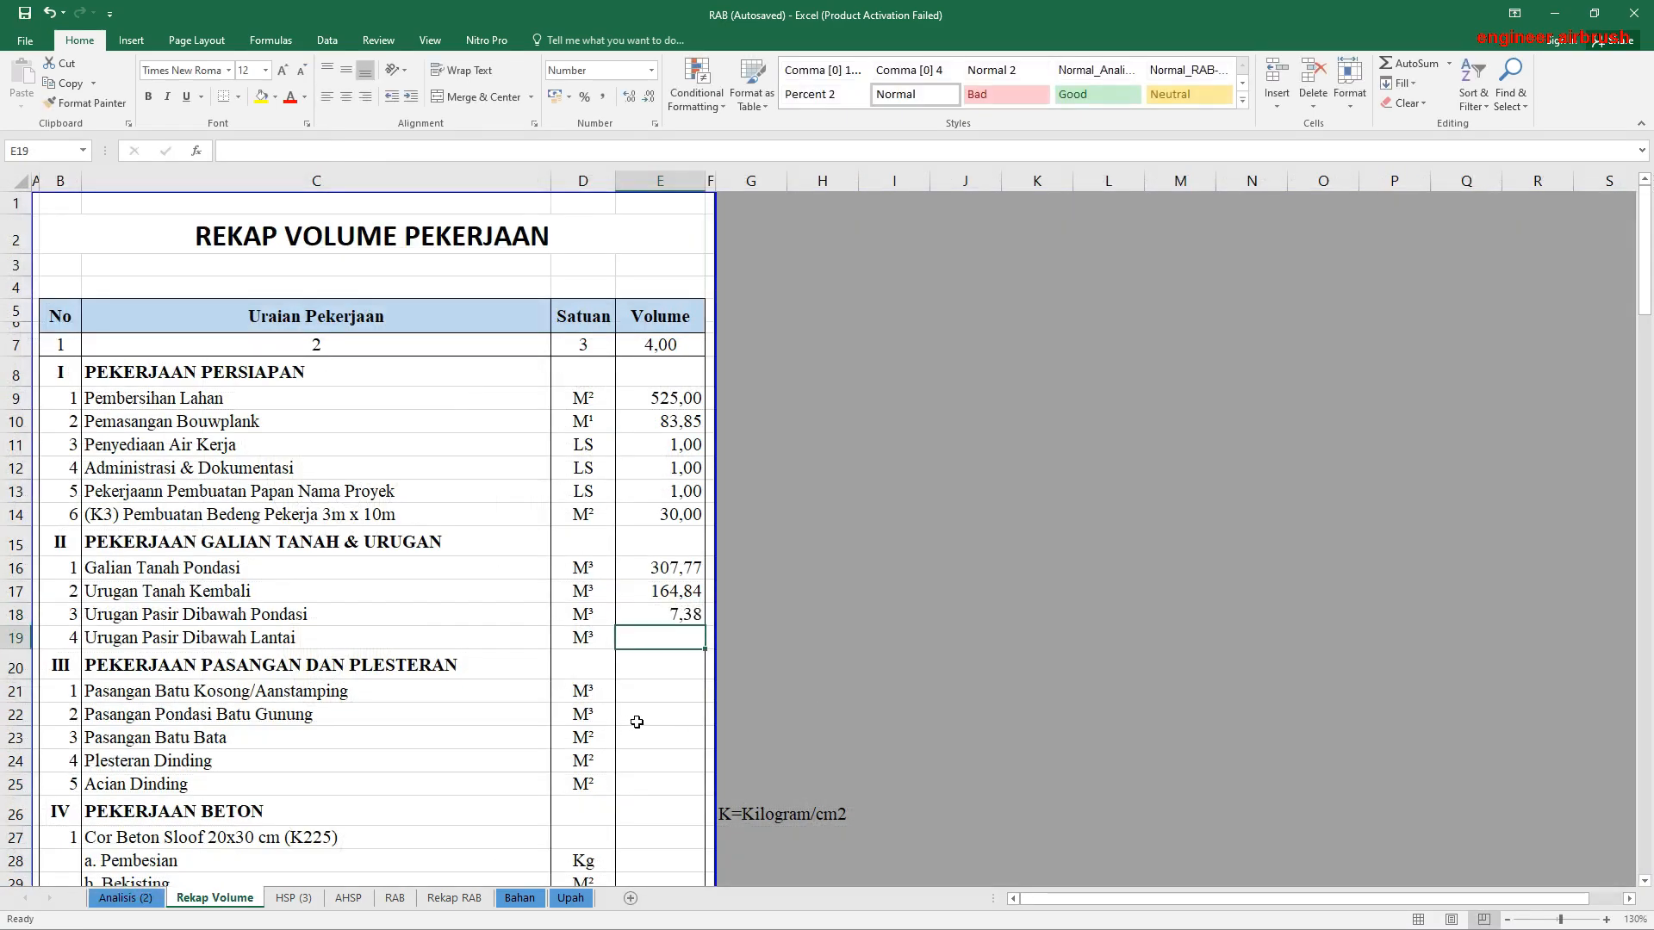
# Step: Link the Urugan Pasir Dibawah Lantai volume in E19 to its M³ result in AL57 of Analisis (2)
pyautogui.write('=')
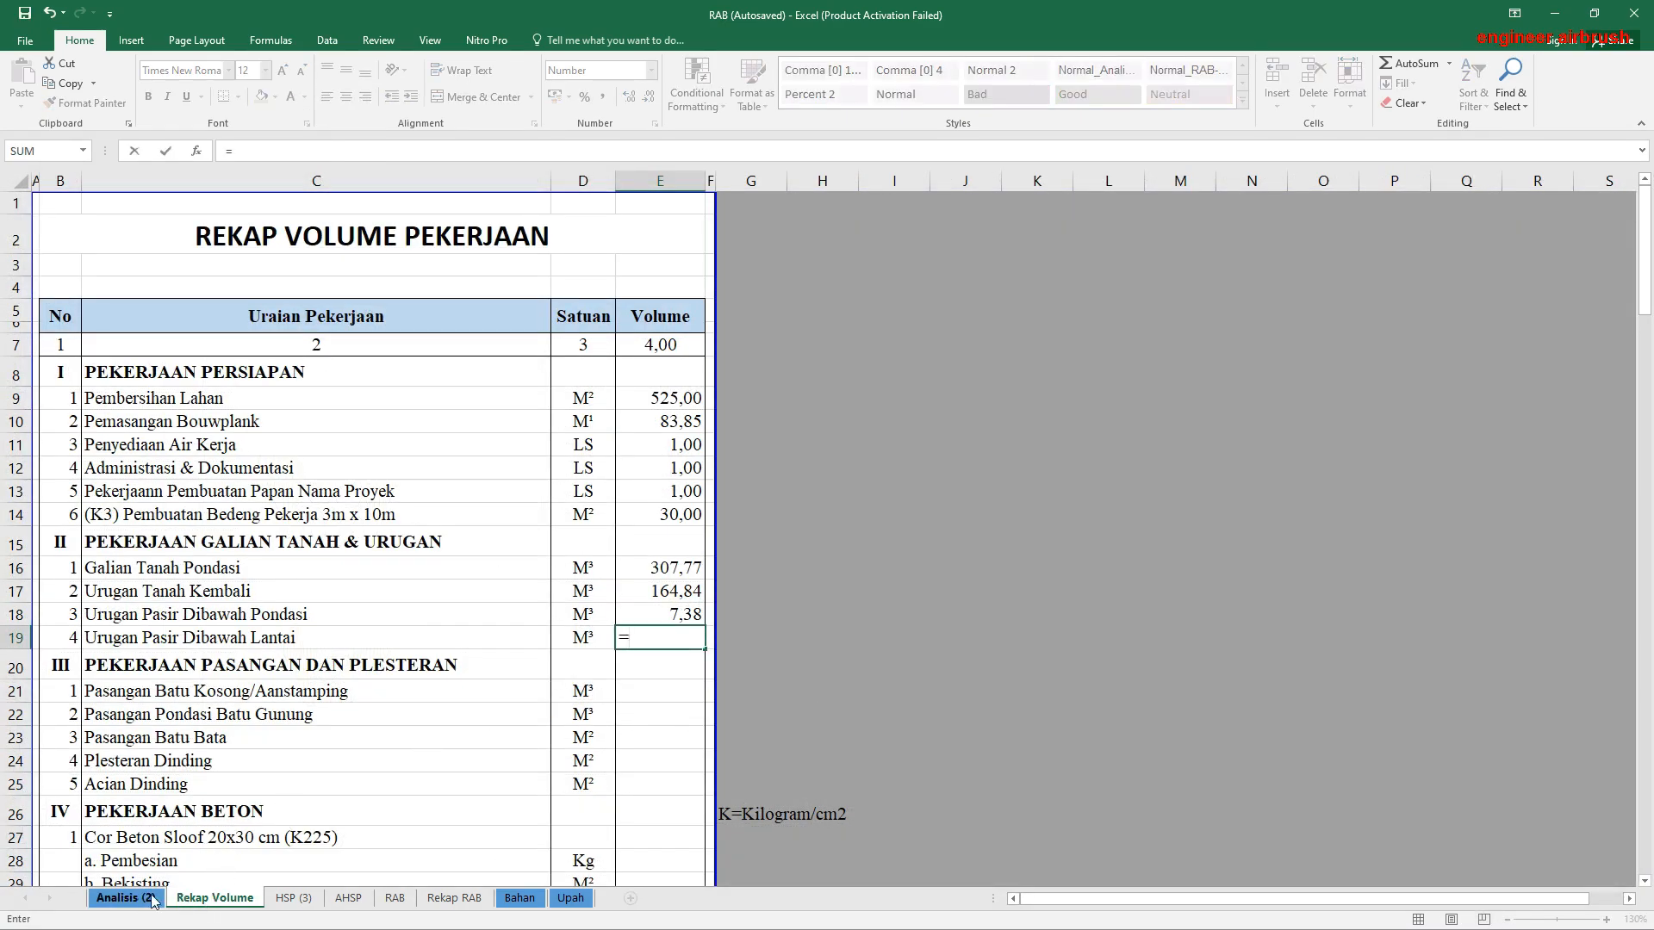
pyautogui.click(125, 898)
pyautogui.scroll(-3, 1094, 687)
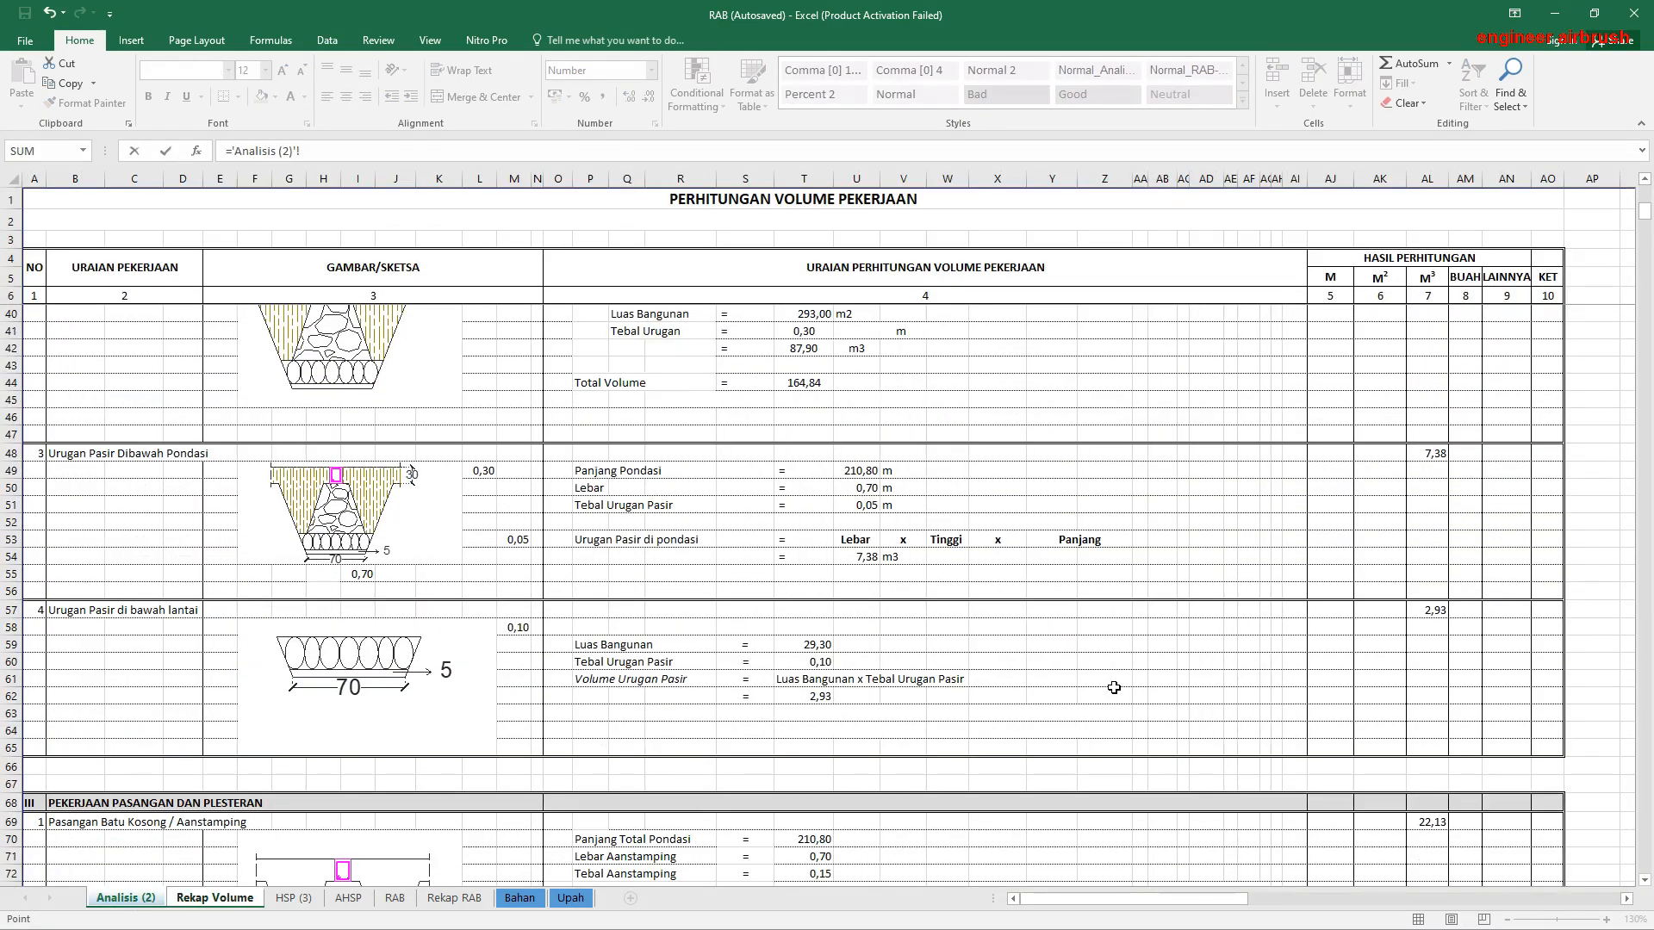
pyautogui.click(1446, 599)
pyautogui.press('Return')
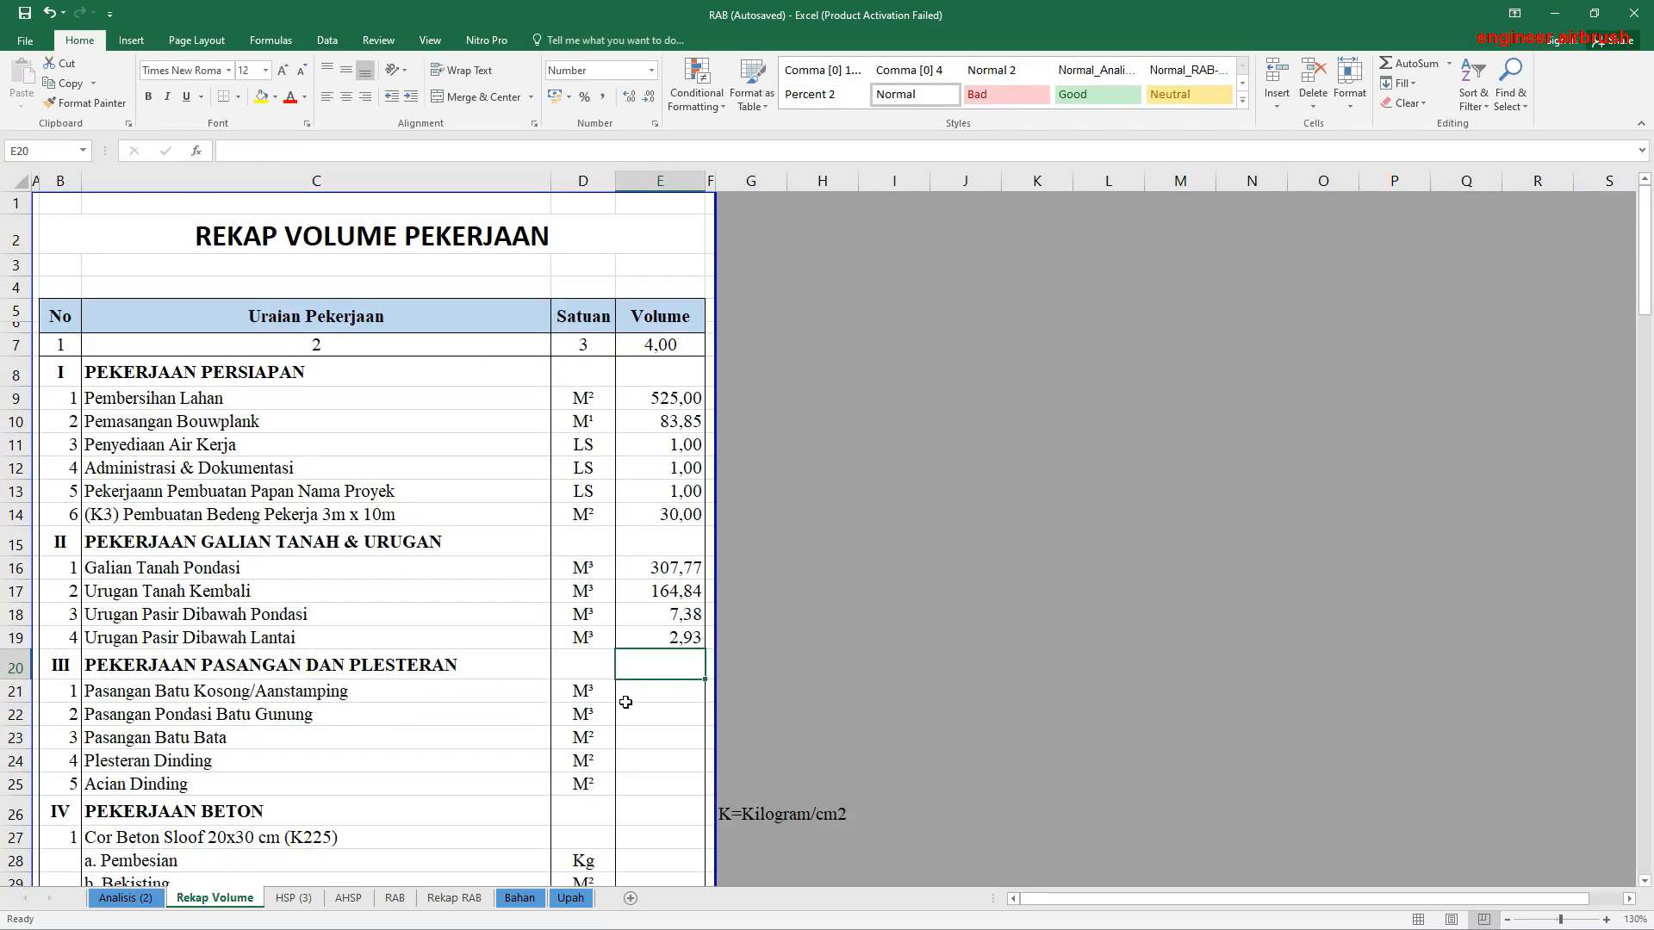
# Step: Link the Pasangan Batu Kosong/Aanstamping volume in E21 to its M³ result in AL69 of Analisis (2)
pyautogui.click(653, 691)
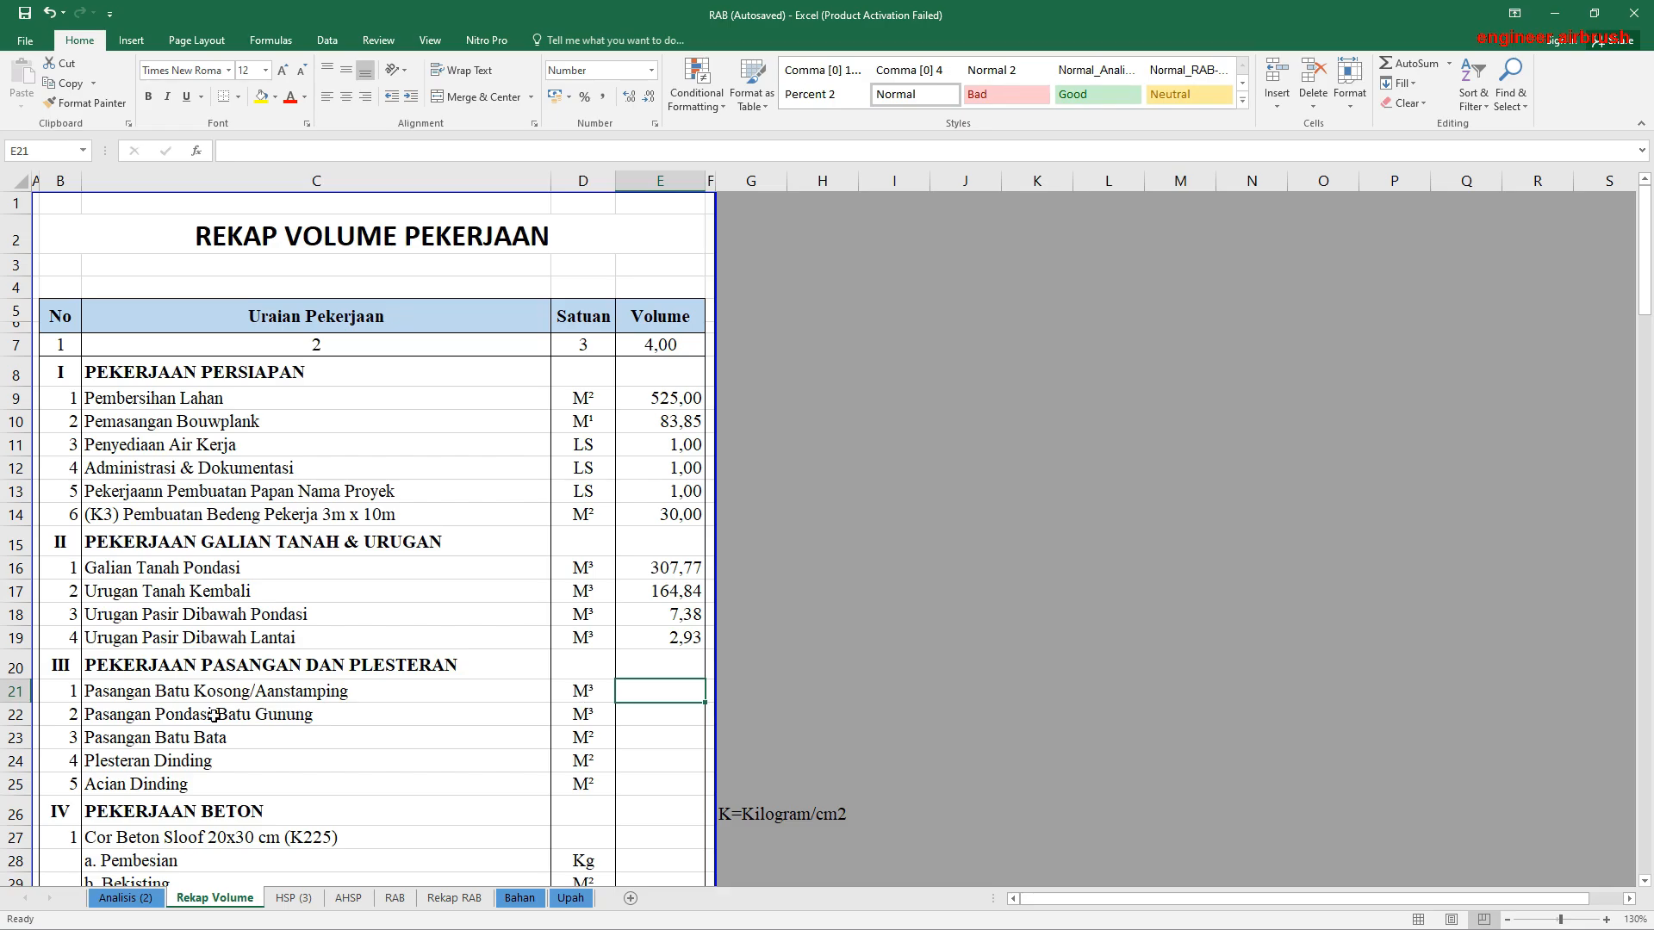
pyautogui.write('=')
pyautogui.click(110, 899)
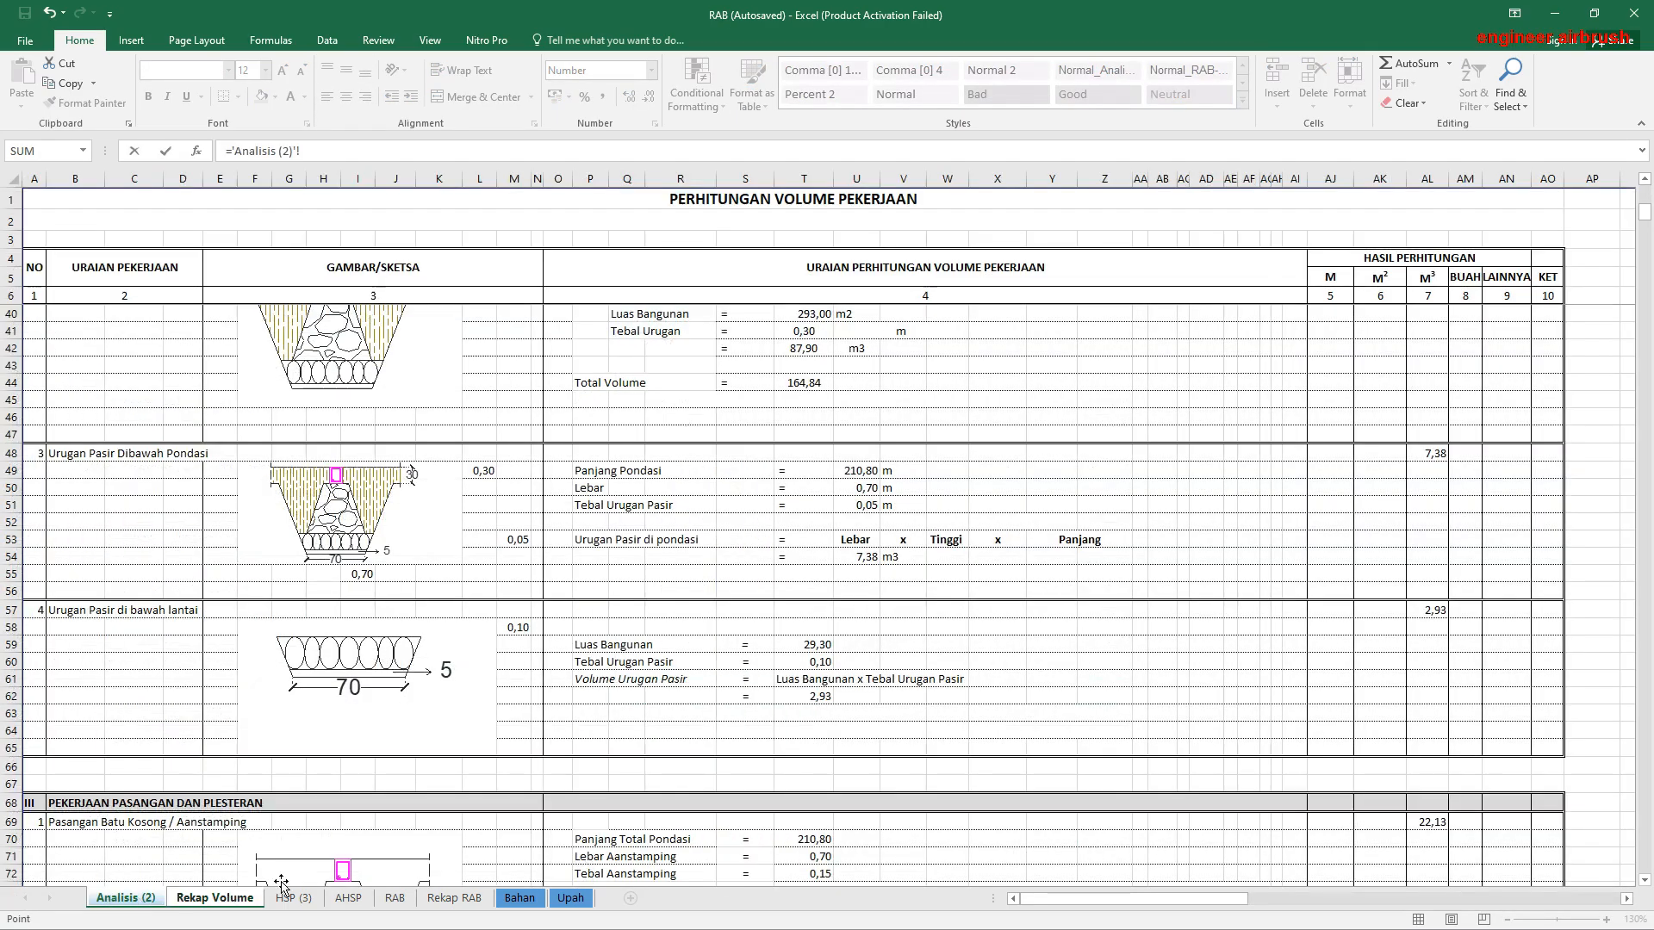
pyautogui.scroll(-5, 1117, 661)
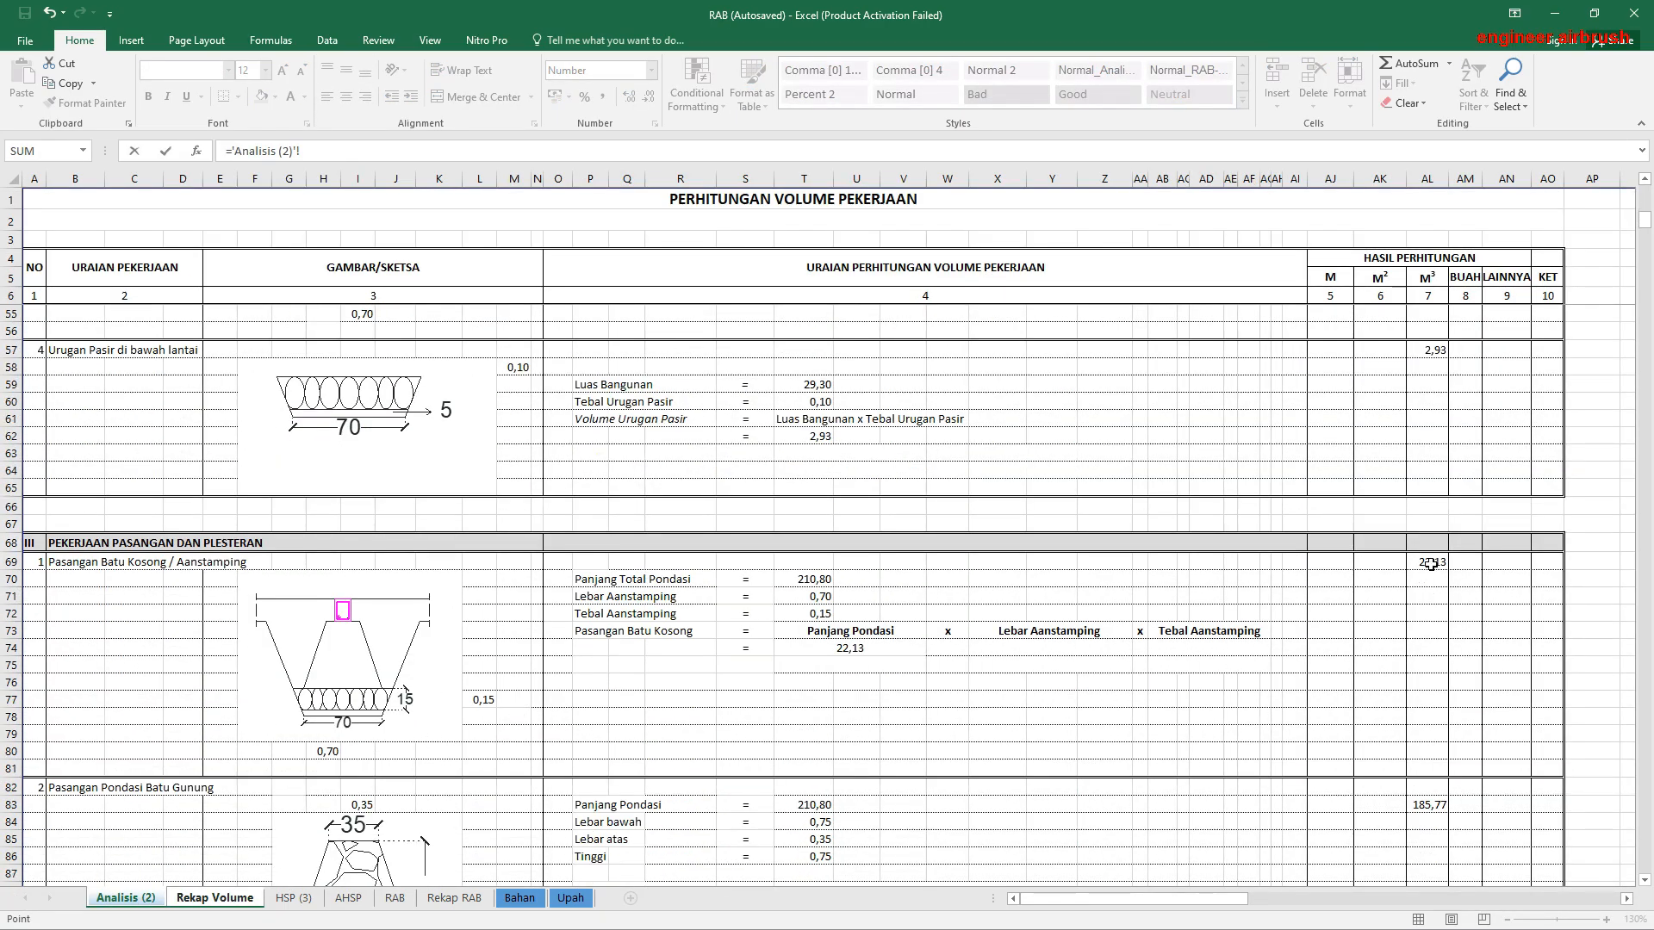
pyautogui.click(1431, 561)
pyautogui.press('Return')
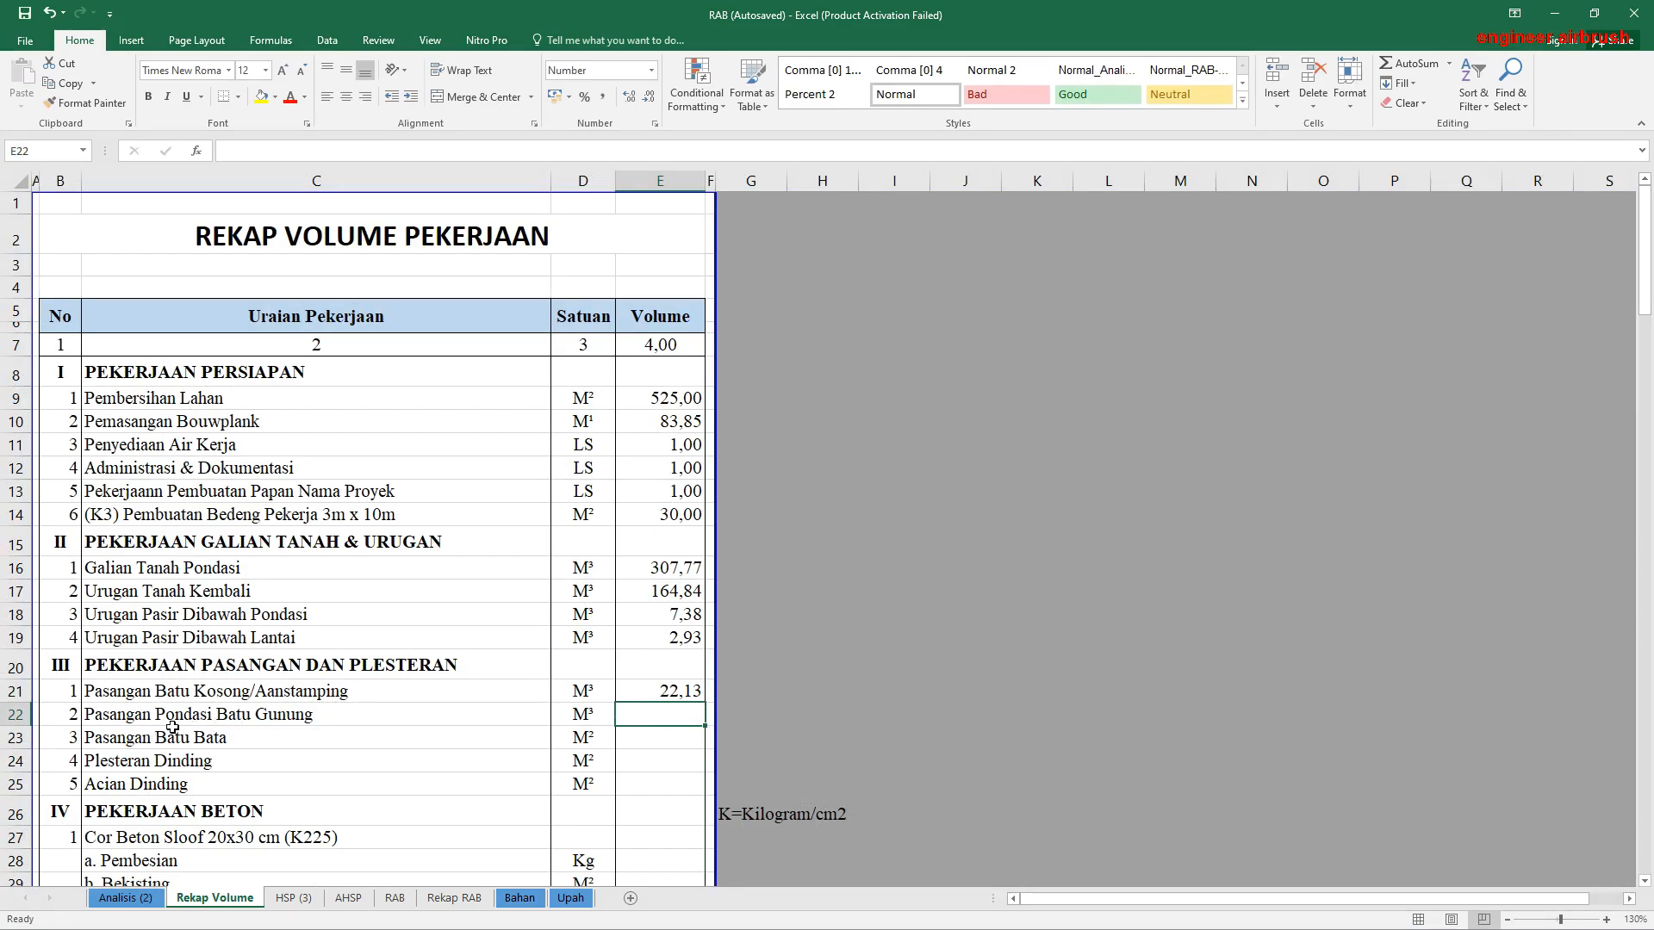
# Step: Link the Pasangan Pondasi Batu Gunung volume in E22 to its M³ result in AL83 of Analisis (2)
pyautogui.write('=')
pyautogui.click(126, 898)
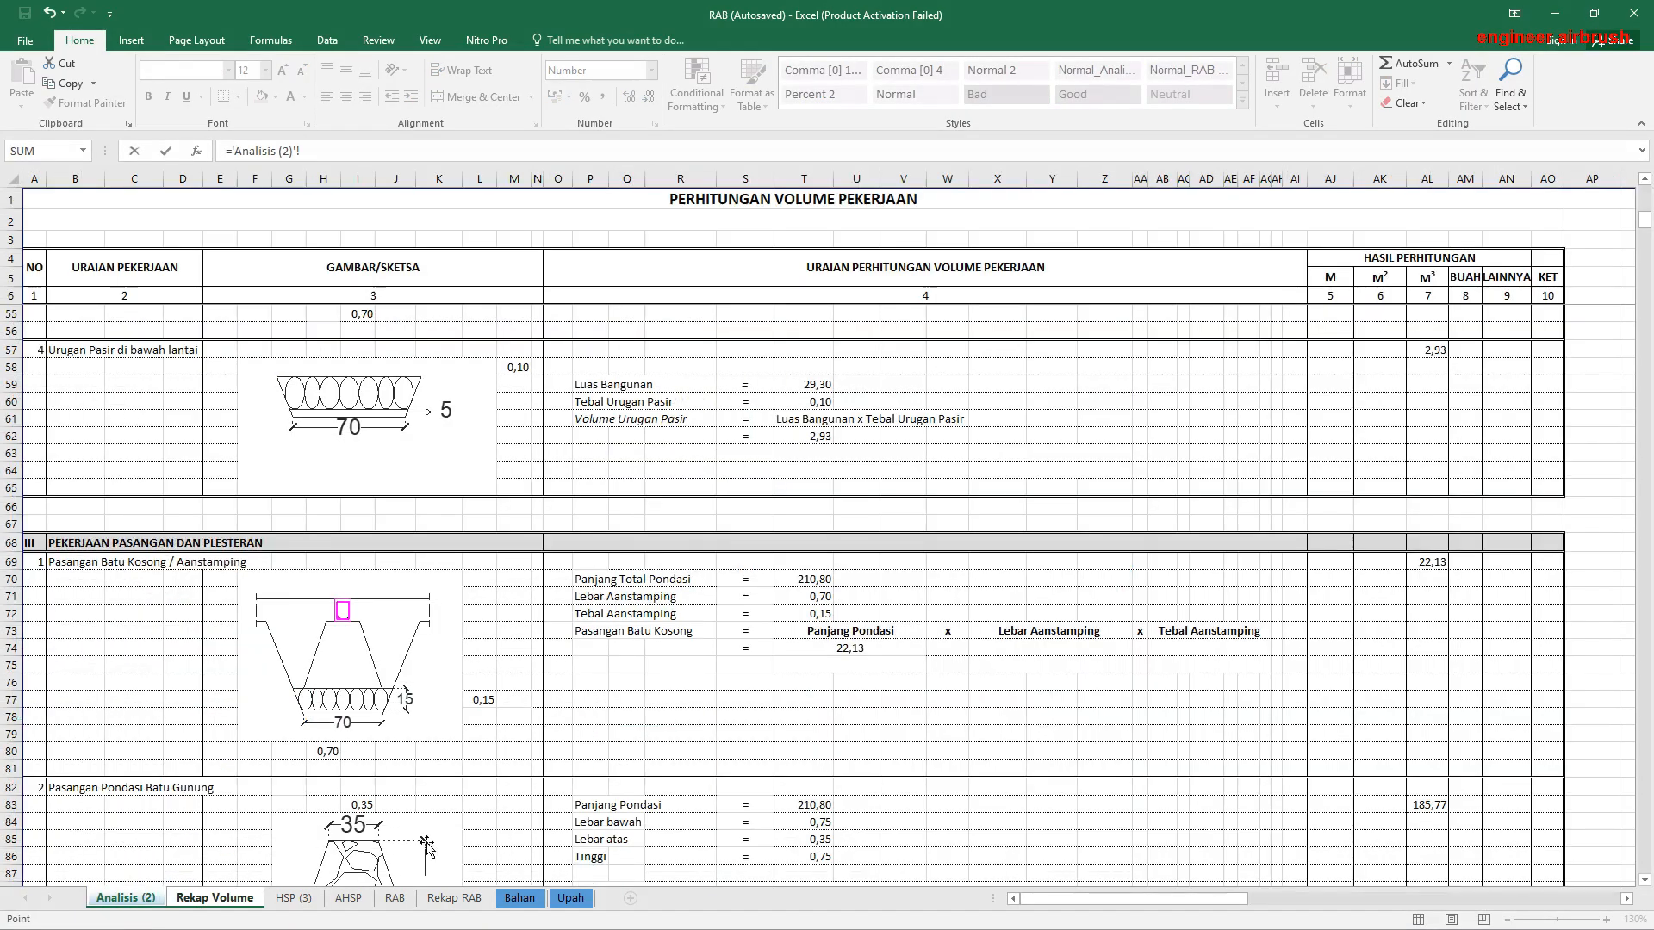
pyautogui.click(1430, 804)
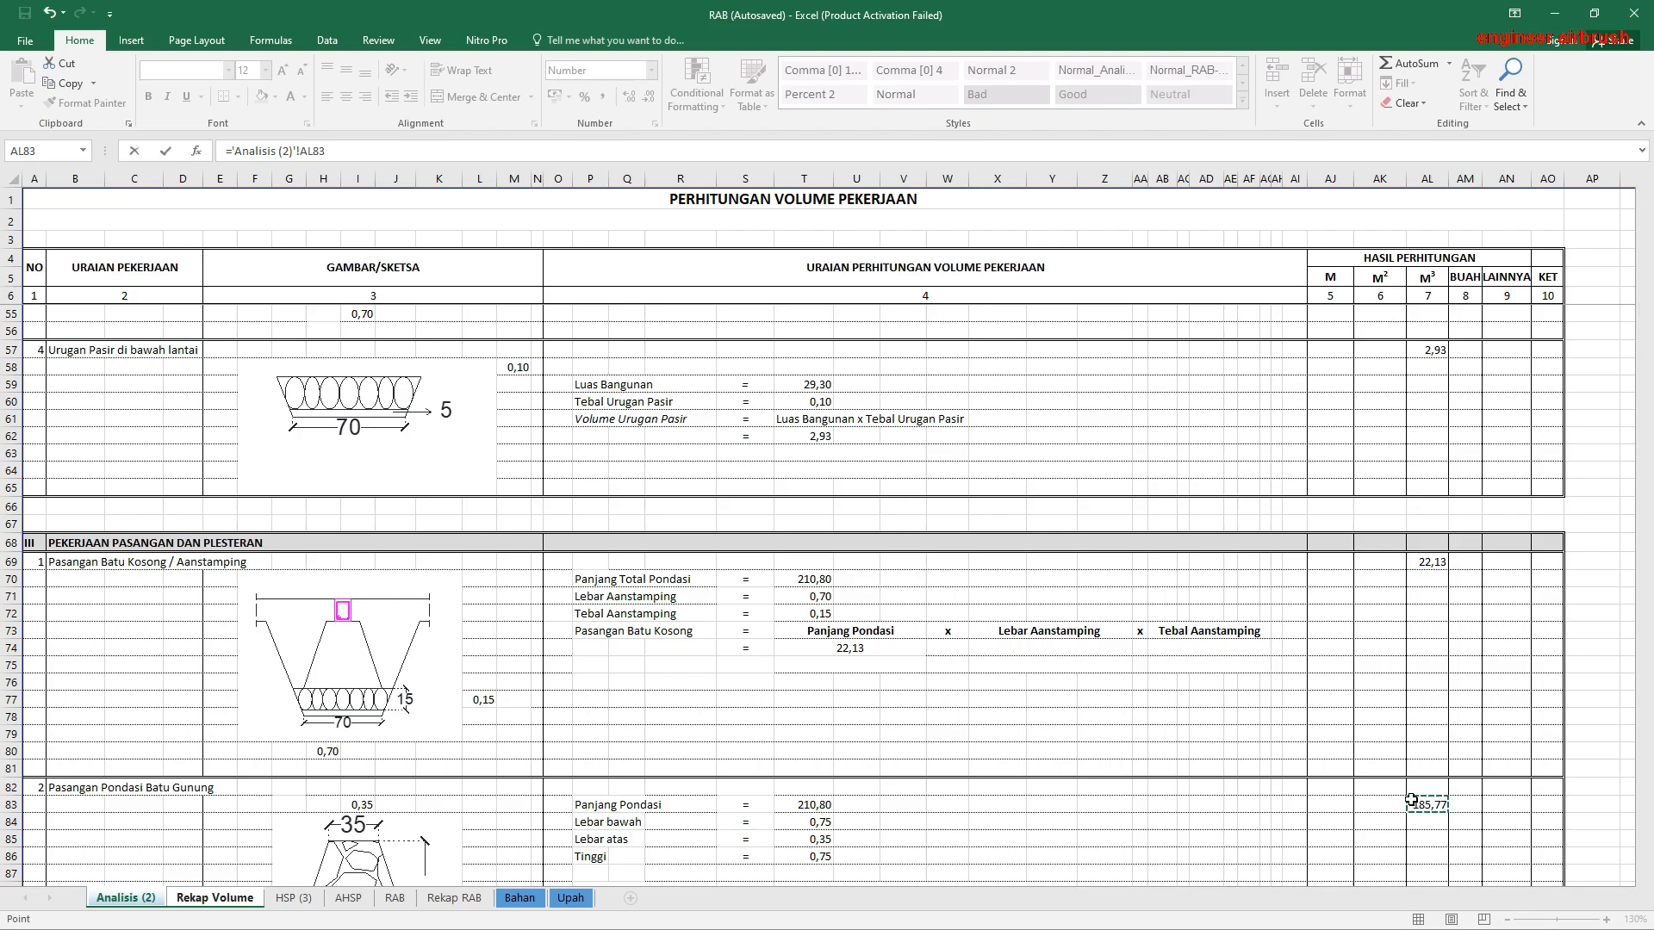
pyautogui.press('Return')
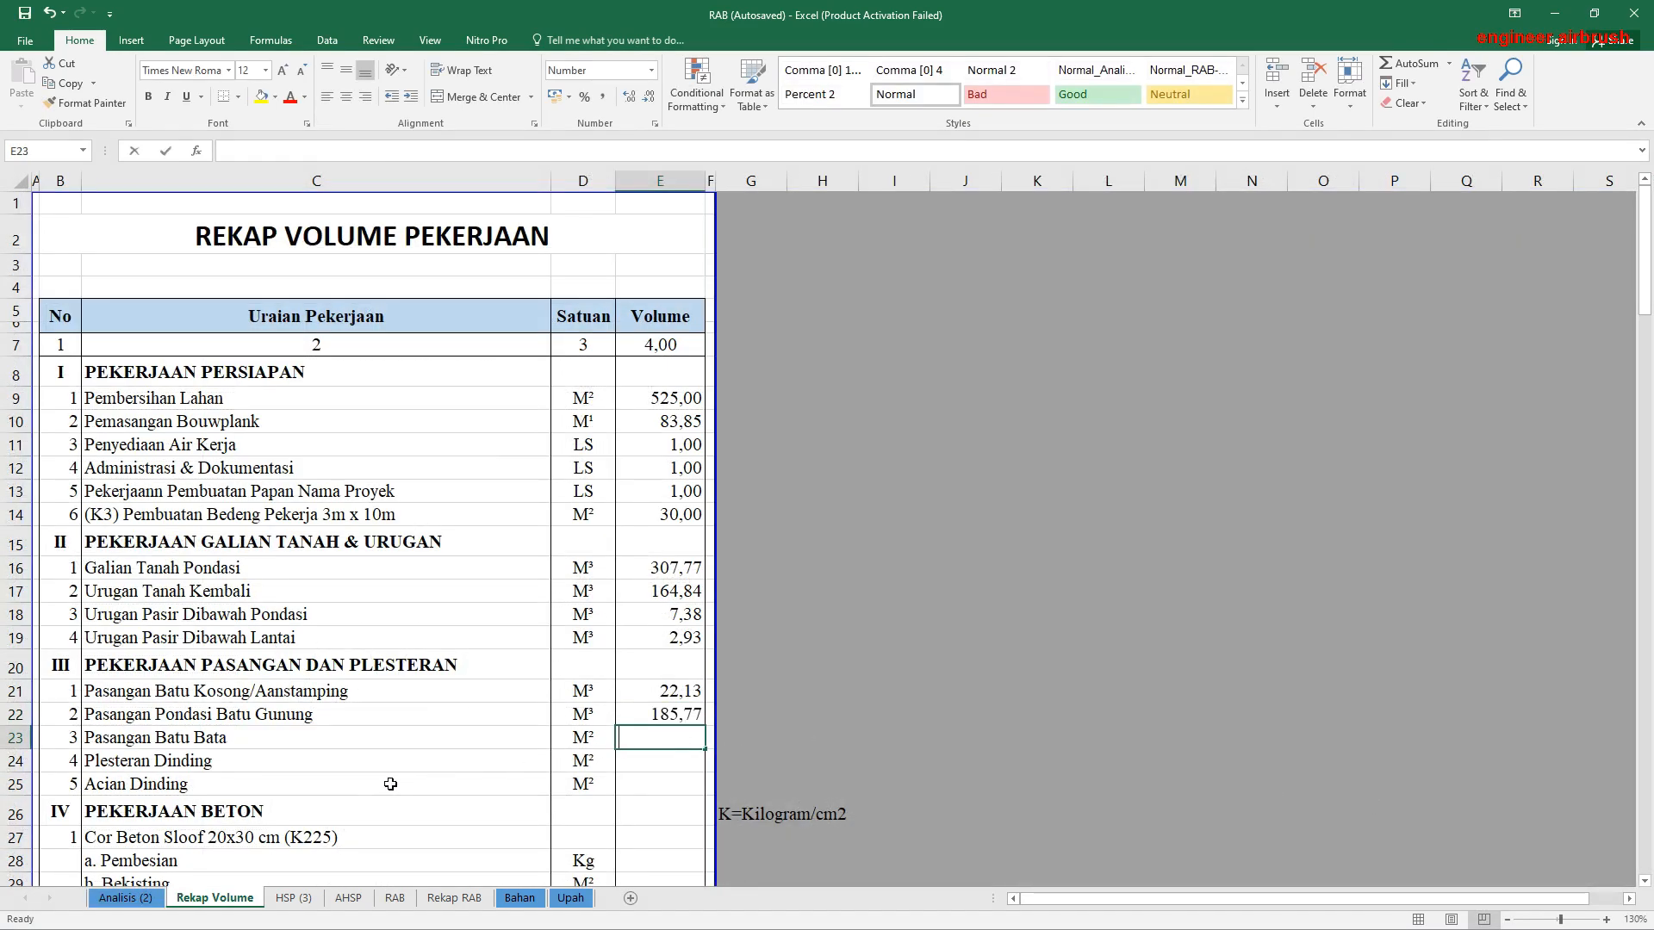
# Step: Link the Pasangan Batu Bata volume in E23 to its M² result in AK96 of Analisis (2)
pyautogui.write('=')
pyautogui.click(126, 899)
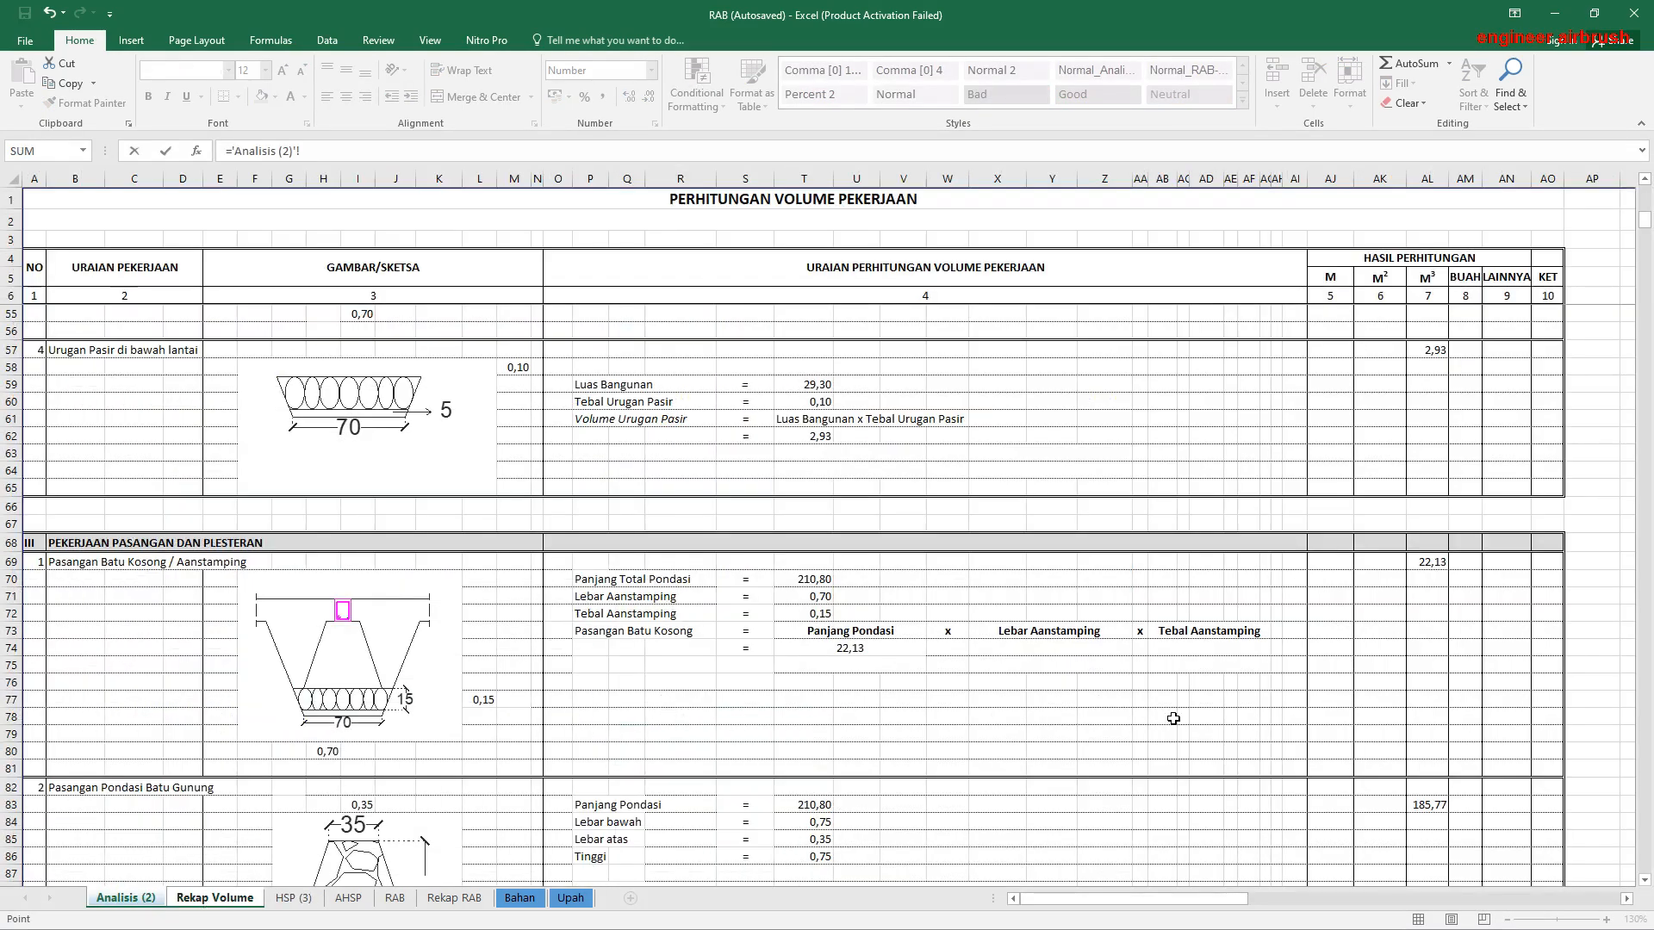
pyautogui.scroll(-4, 1173, 719)
pyautogui.scroll(-4, 1408, 673)
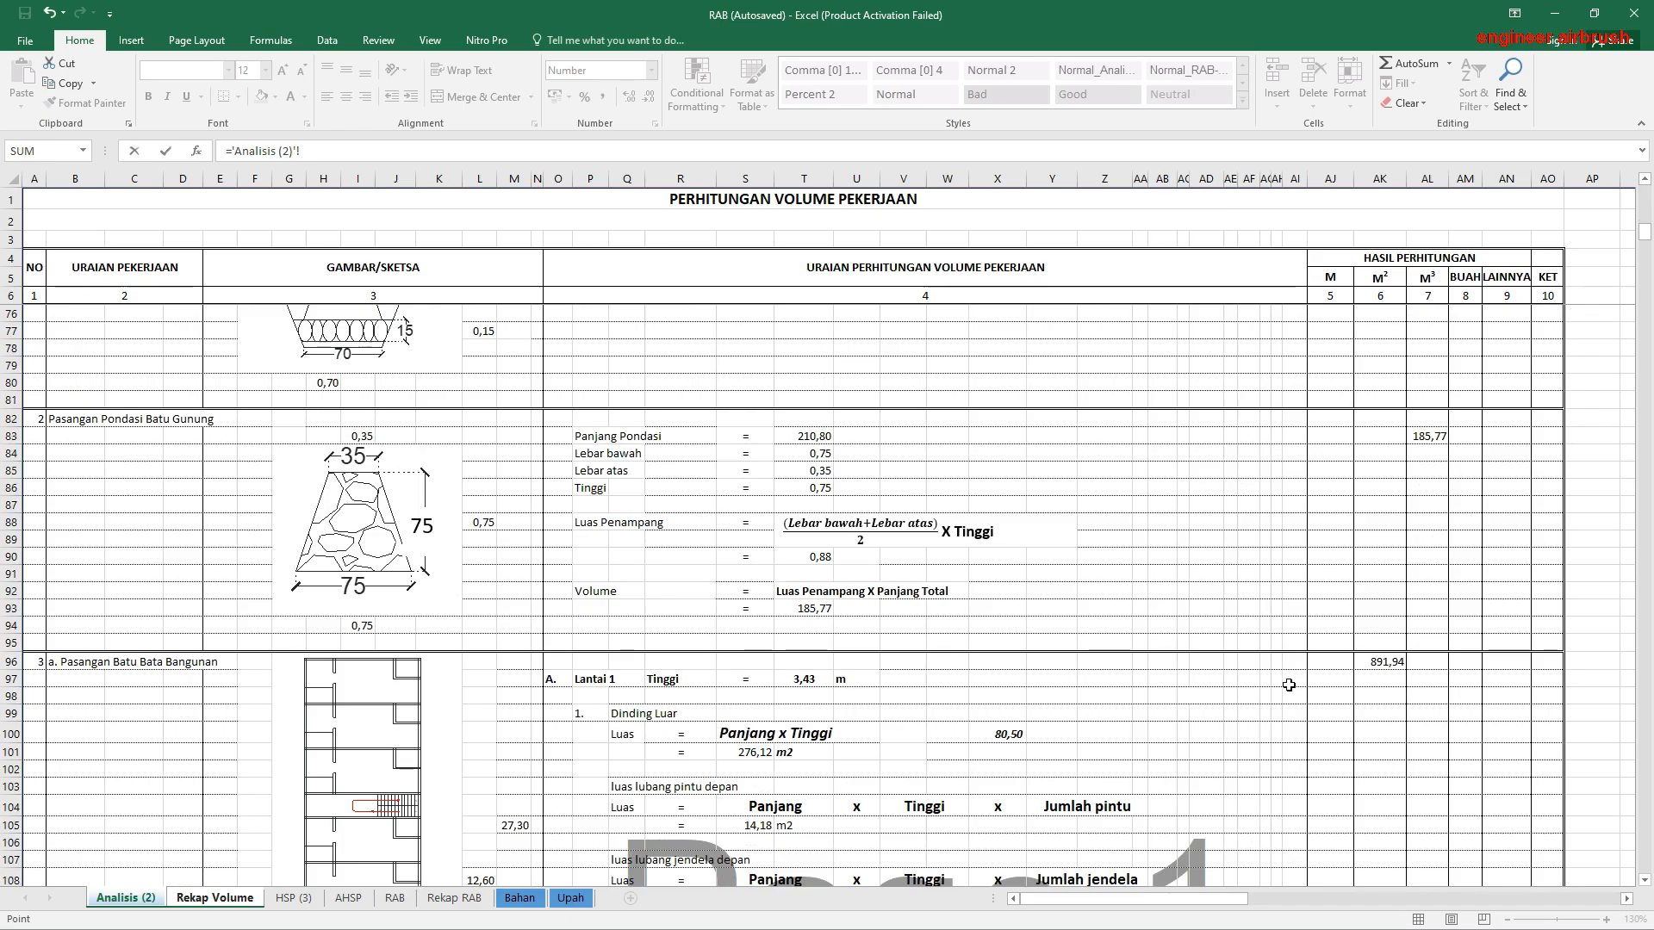
pyautogui.click(1383, 662)
pyautogui.press('Return')
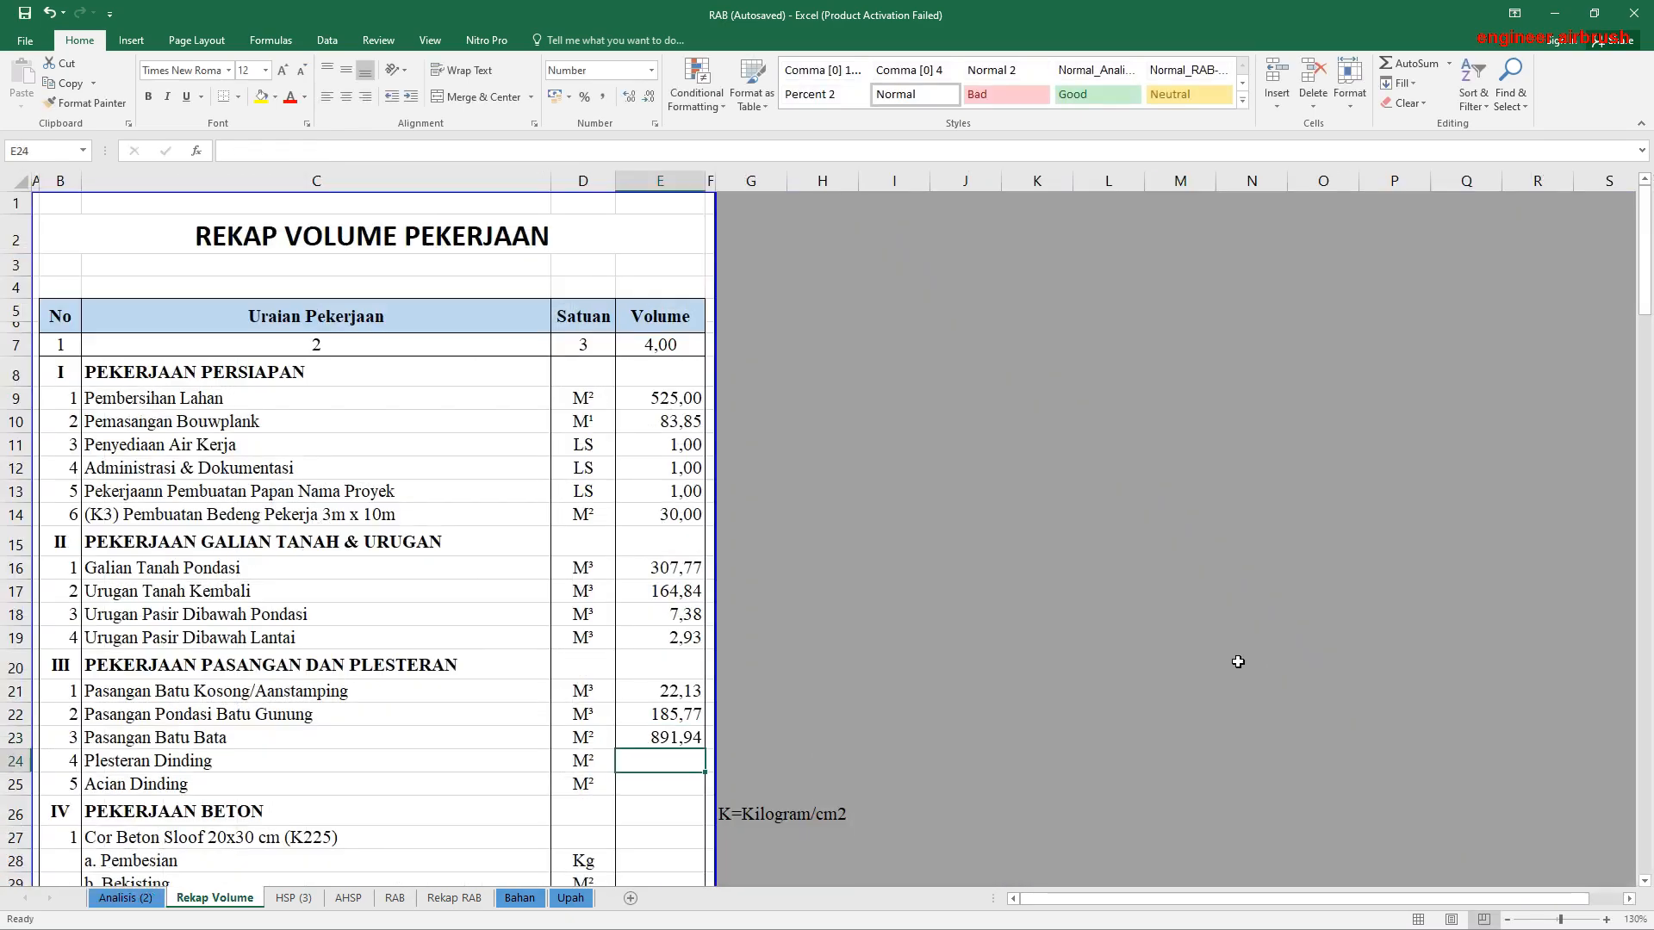
# Step: Examine the Pasangan Batu Bata wall calculations in Analisis (2) and the cells summed by the formula in AK96
pyautogui.click(160, 899)
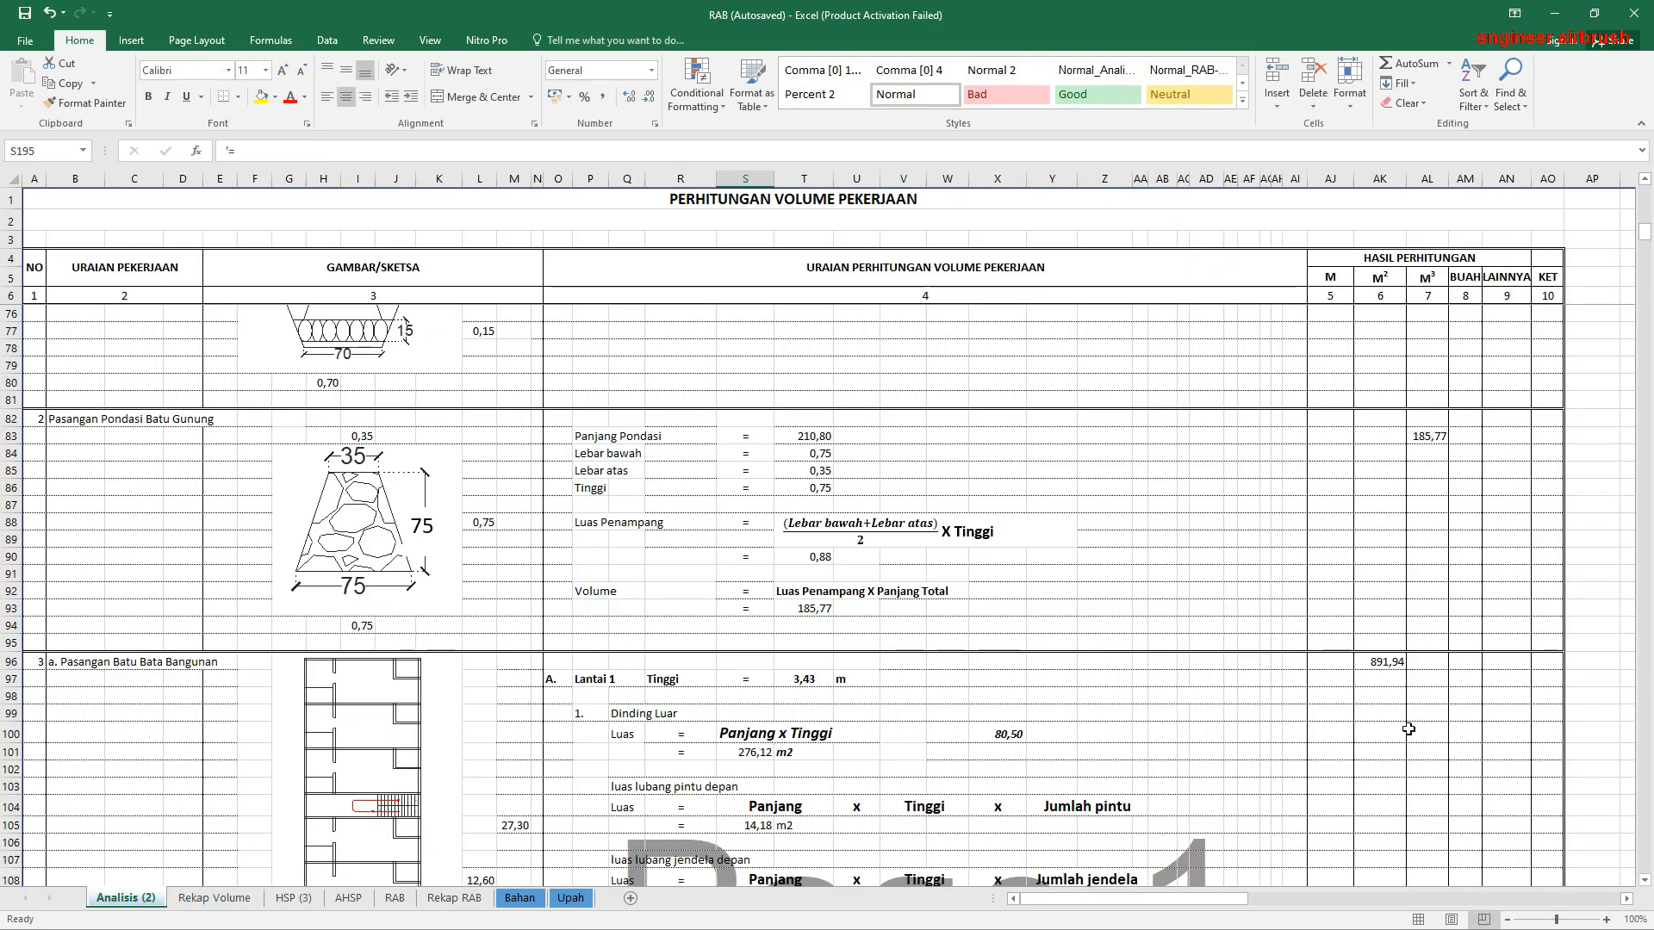
pyautogui.click(1380, 679)
pyautogui.scroll(-10, 352, 765)
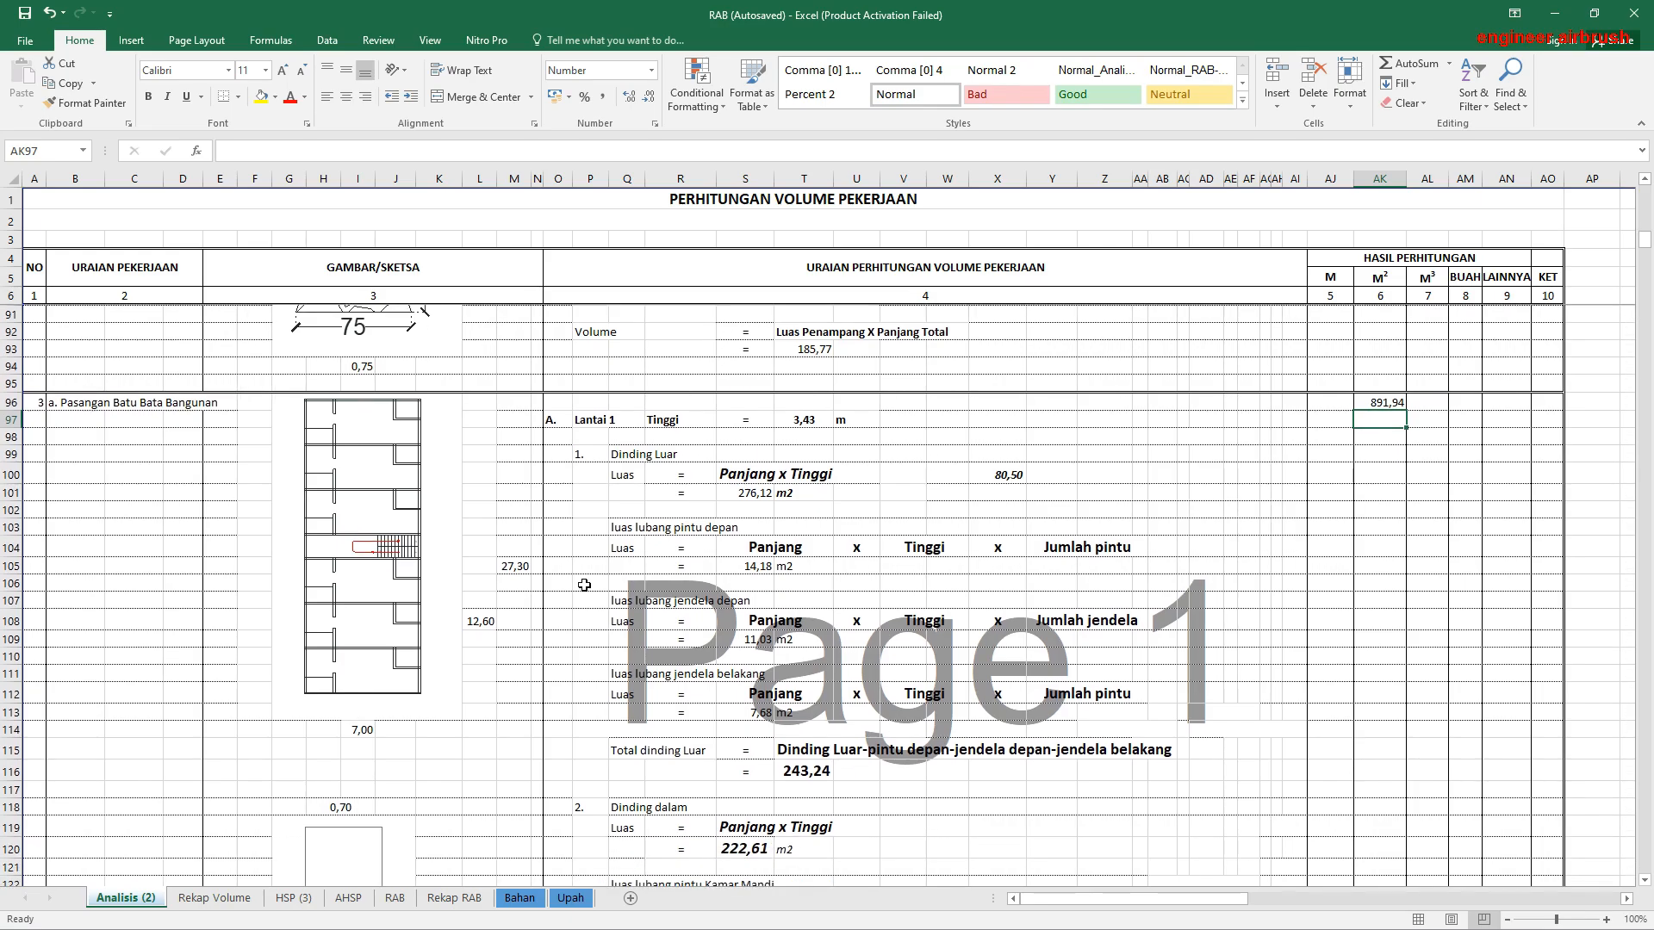
pyautogui.scroll(-5, 667, 488)
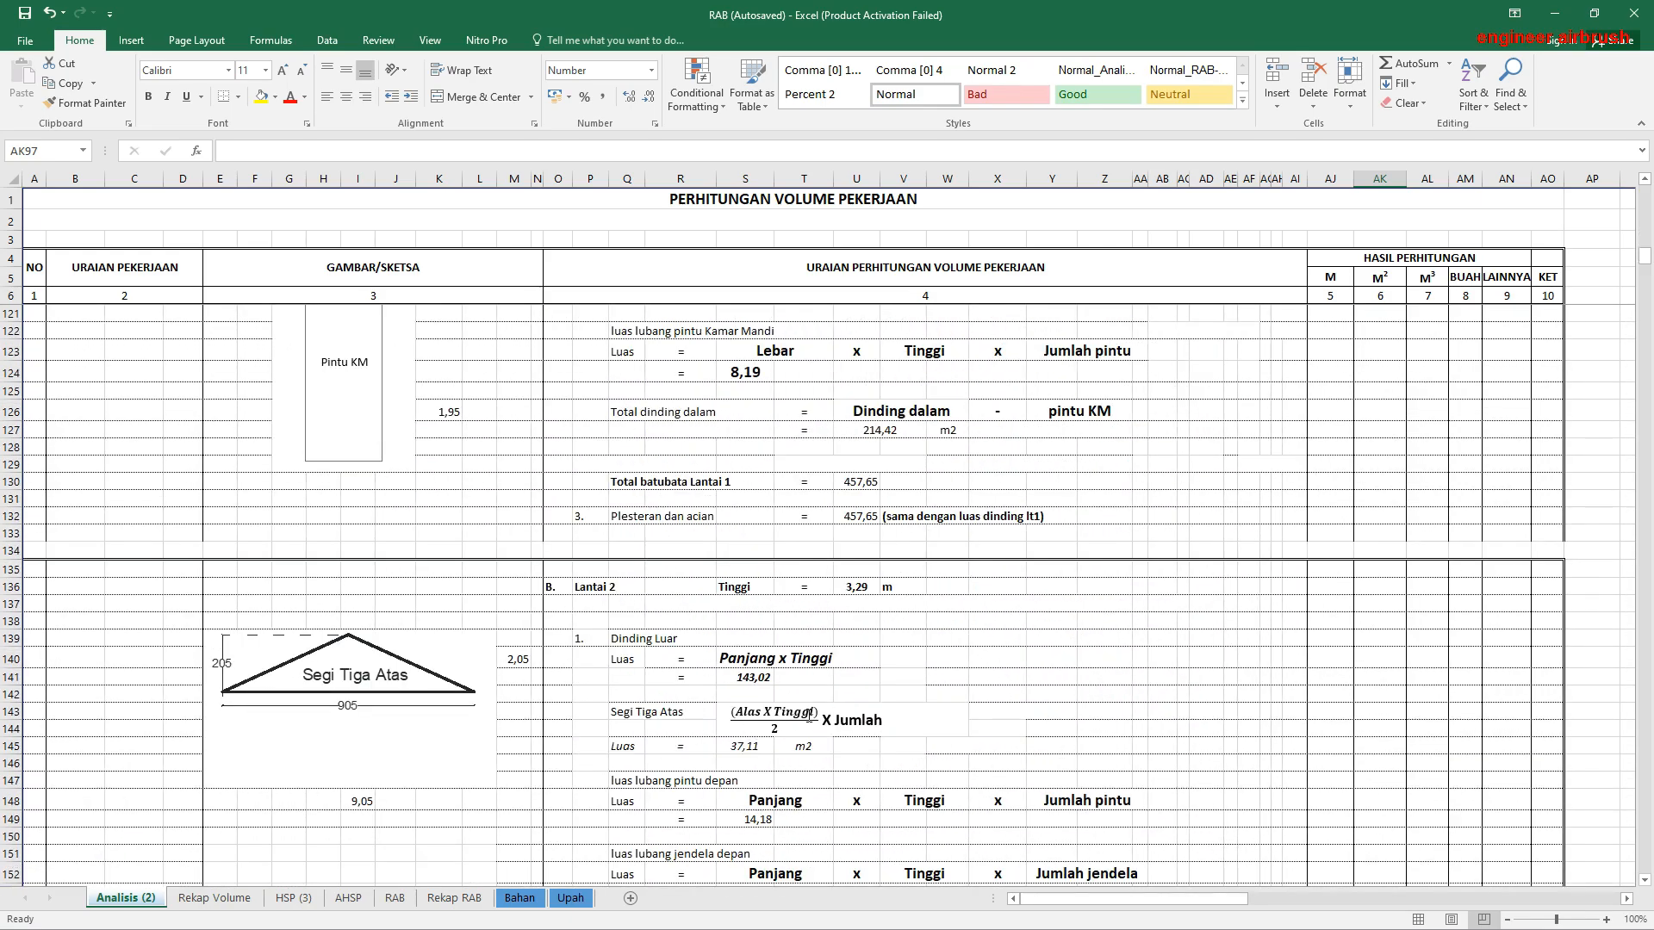
pyautogui.scroll(-5, 810, 715)
pyautogui.scroll(-4, 701, 787)
pyautogui.scroll(20, 1369, 609)
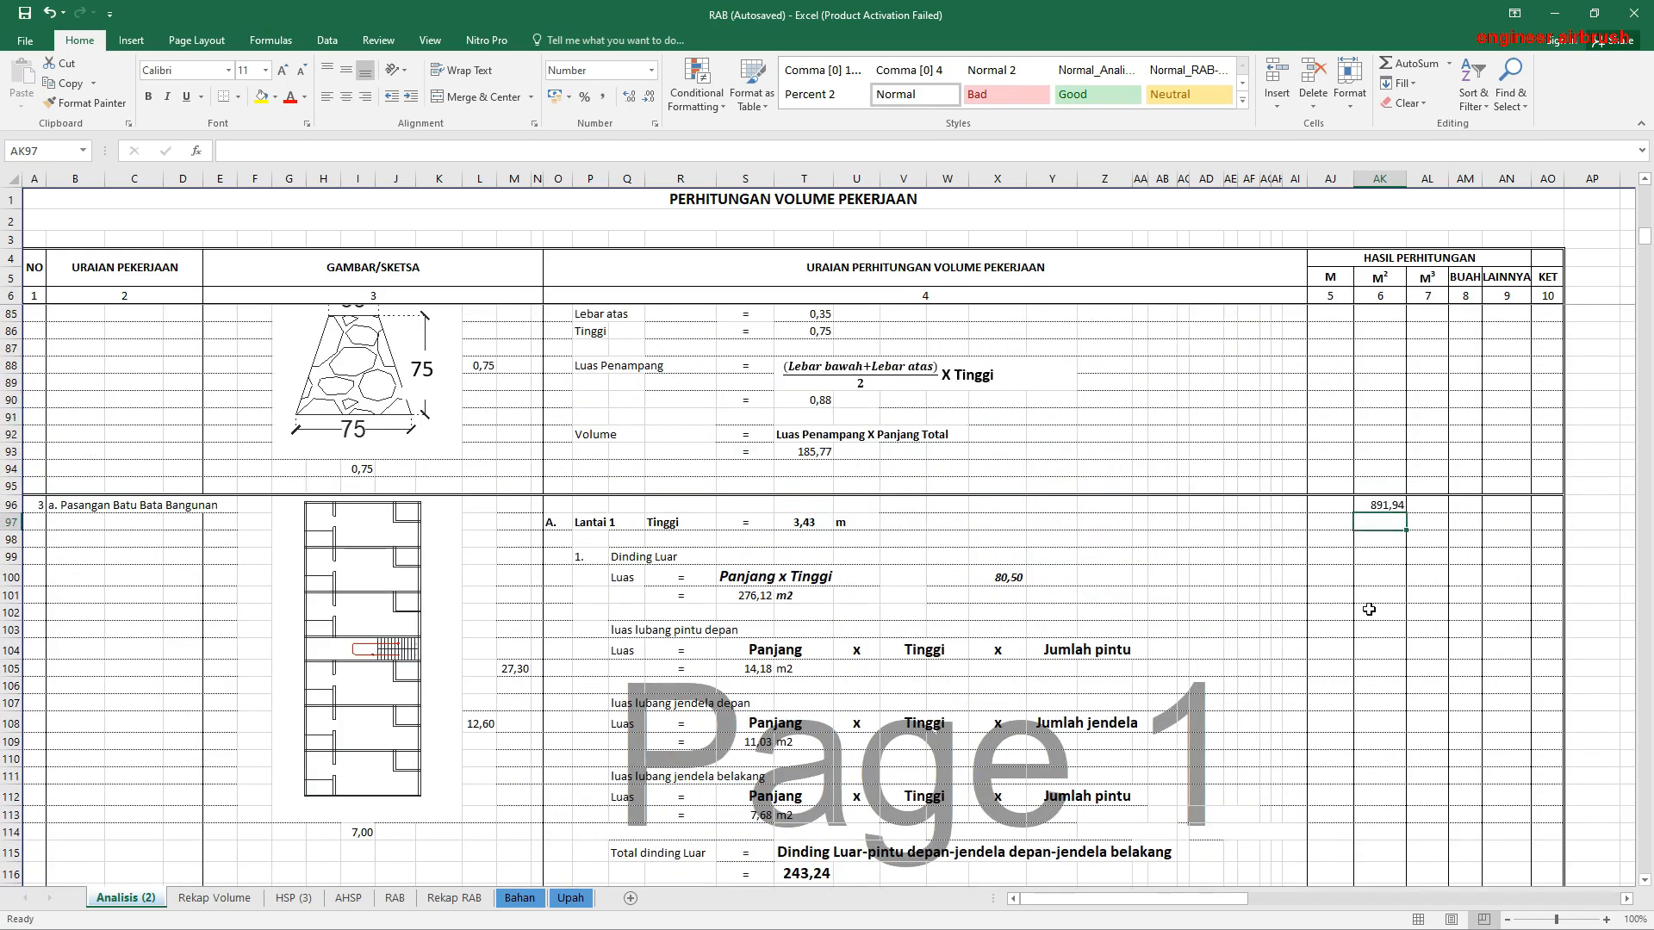
pyautogui.doubleClick(1378, 505)
pyautogui.scroll(-6, 896, 672)
pyautogui.scroll(-19, 896, 673)
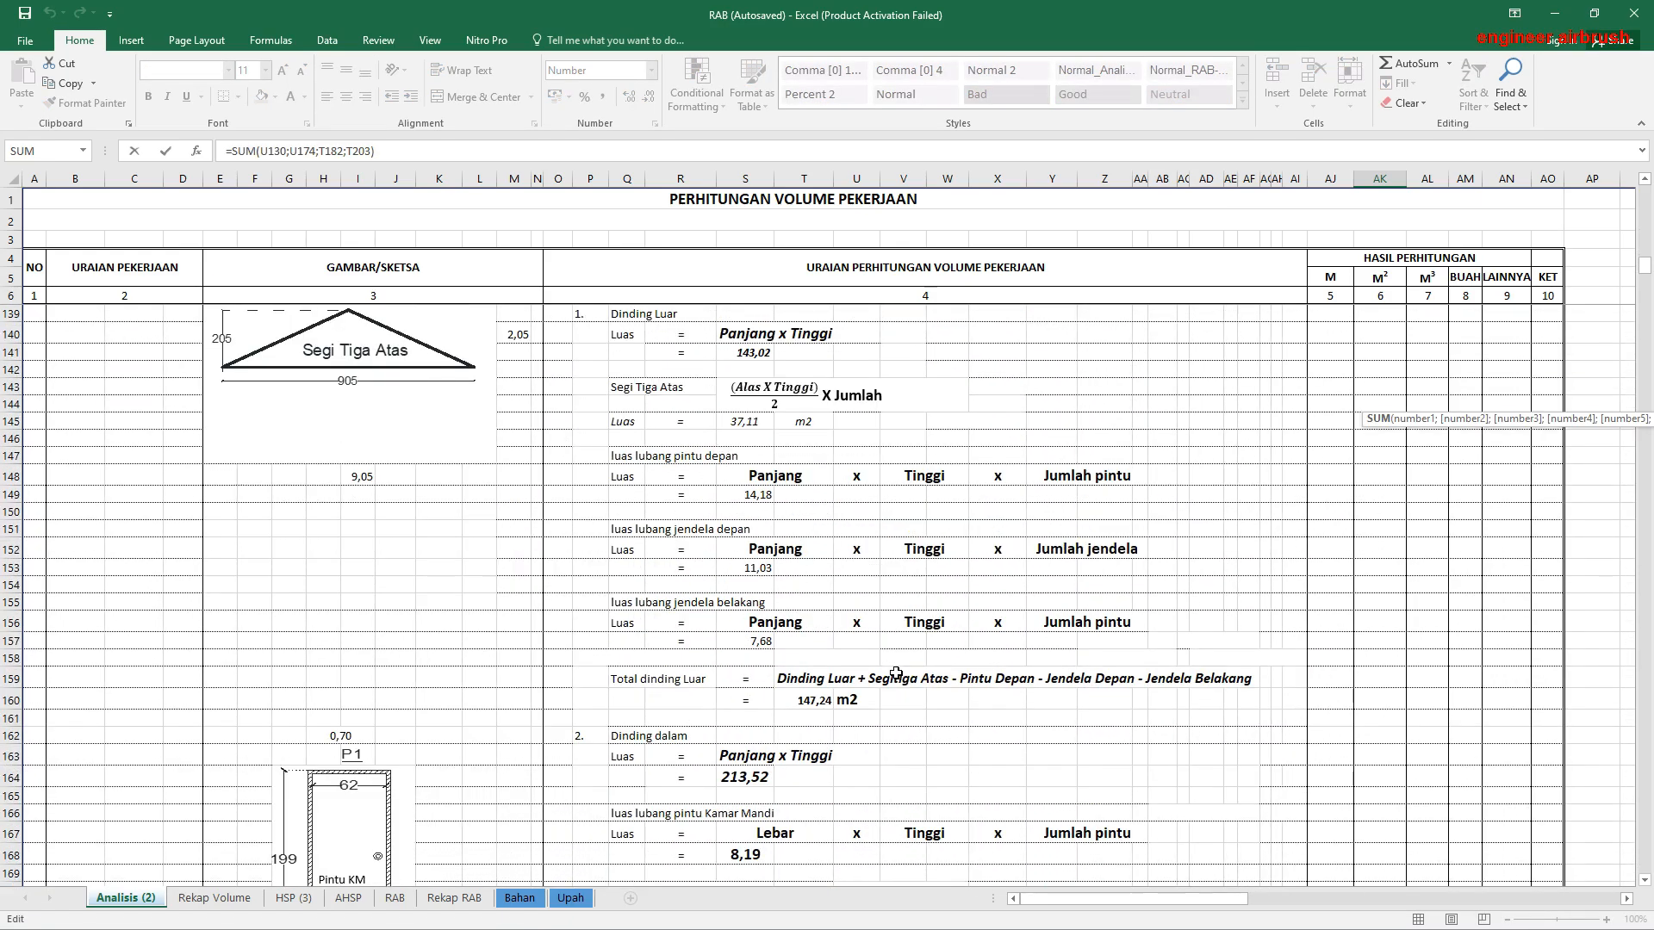
pyautogui.scroll(-6, 558, 563)
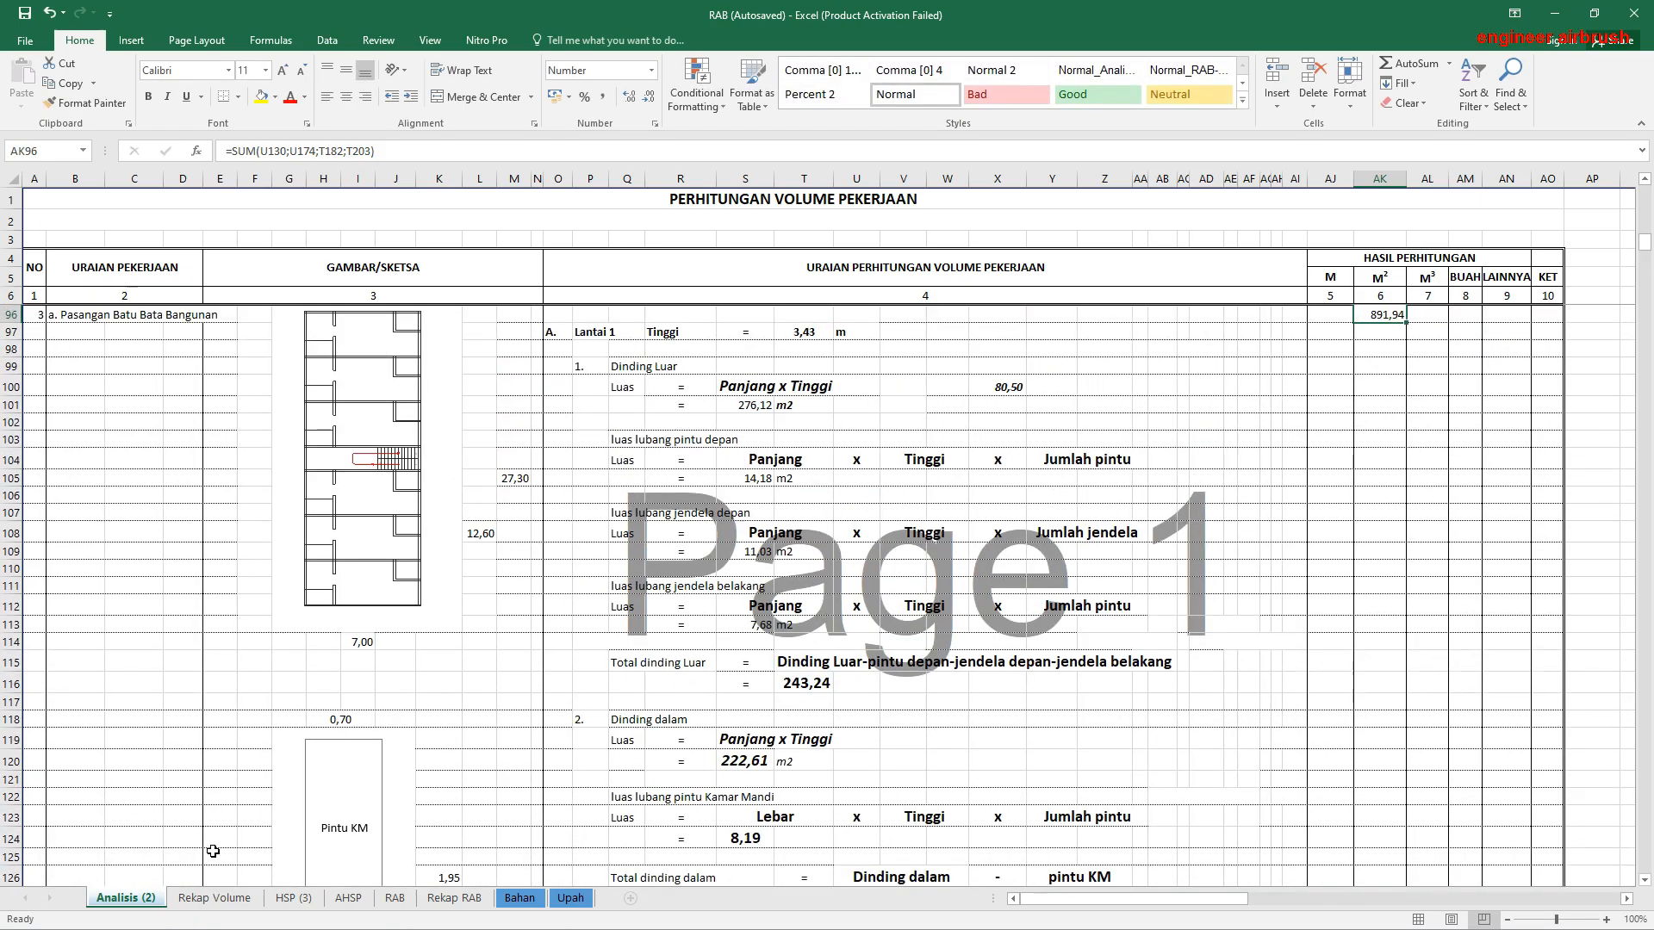
# Step: Look through the remaining Rekap Volume items and find Pekerjaan Pasangan Bata Merah/Tembok in the Septitank & Peresapan section
pyautogui.click(214, 898)
pyautogui.scroll(-13, 600, 735)
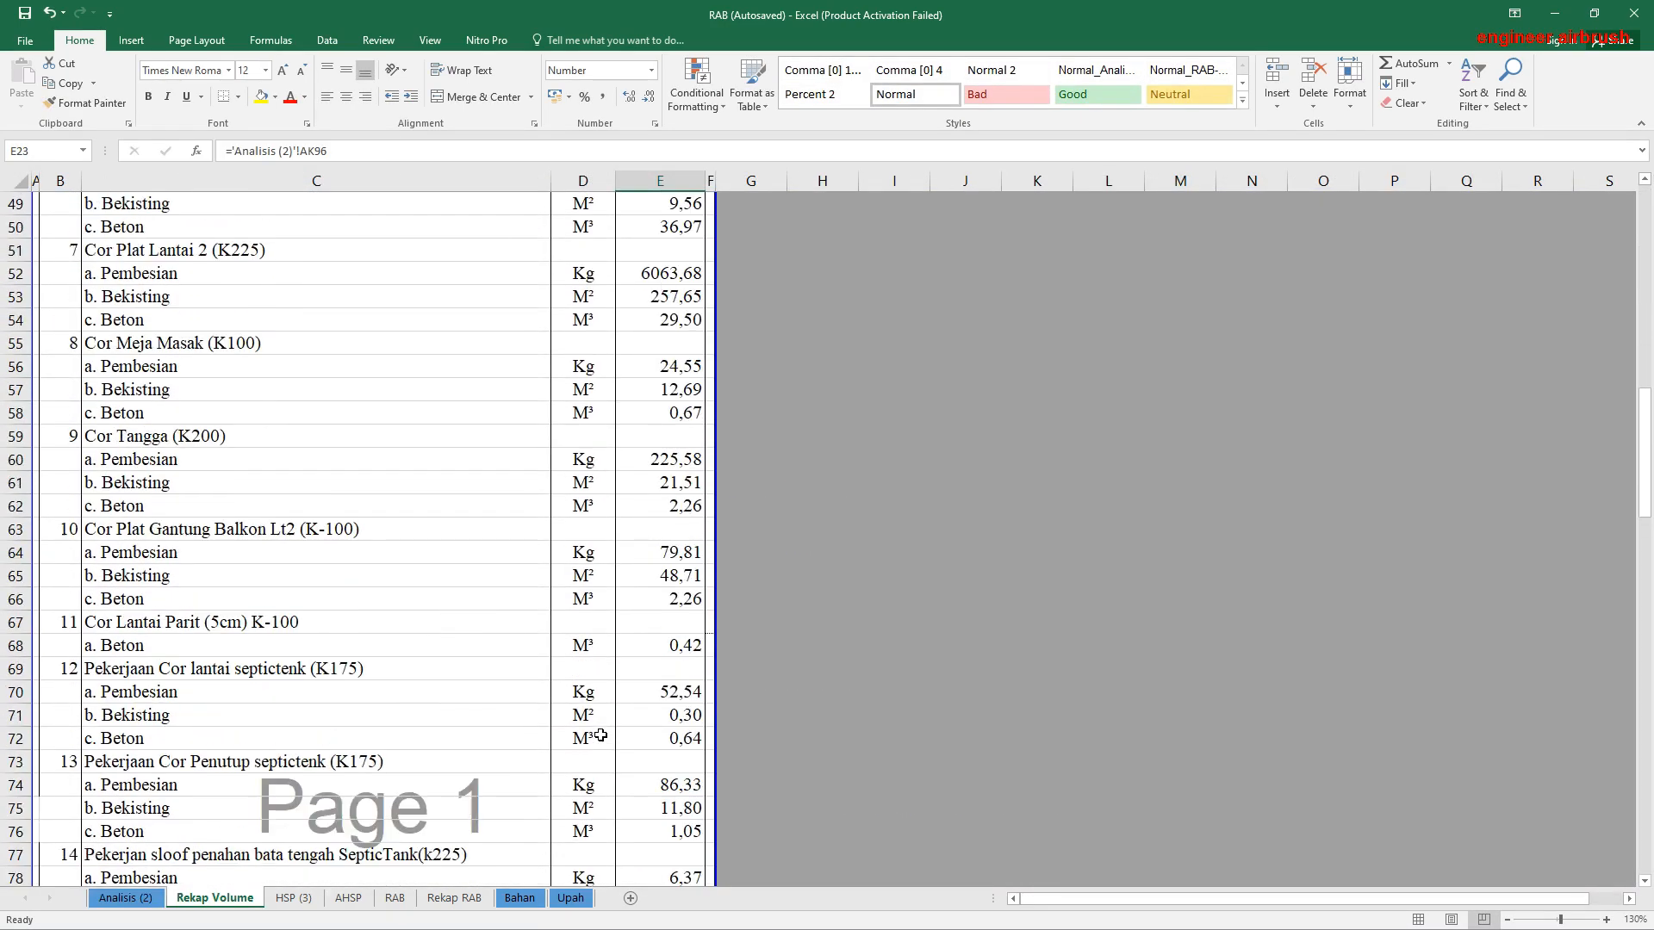
pyautogui.scroll(-20, 600, 736)
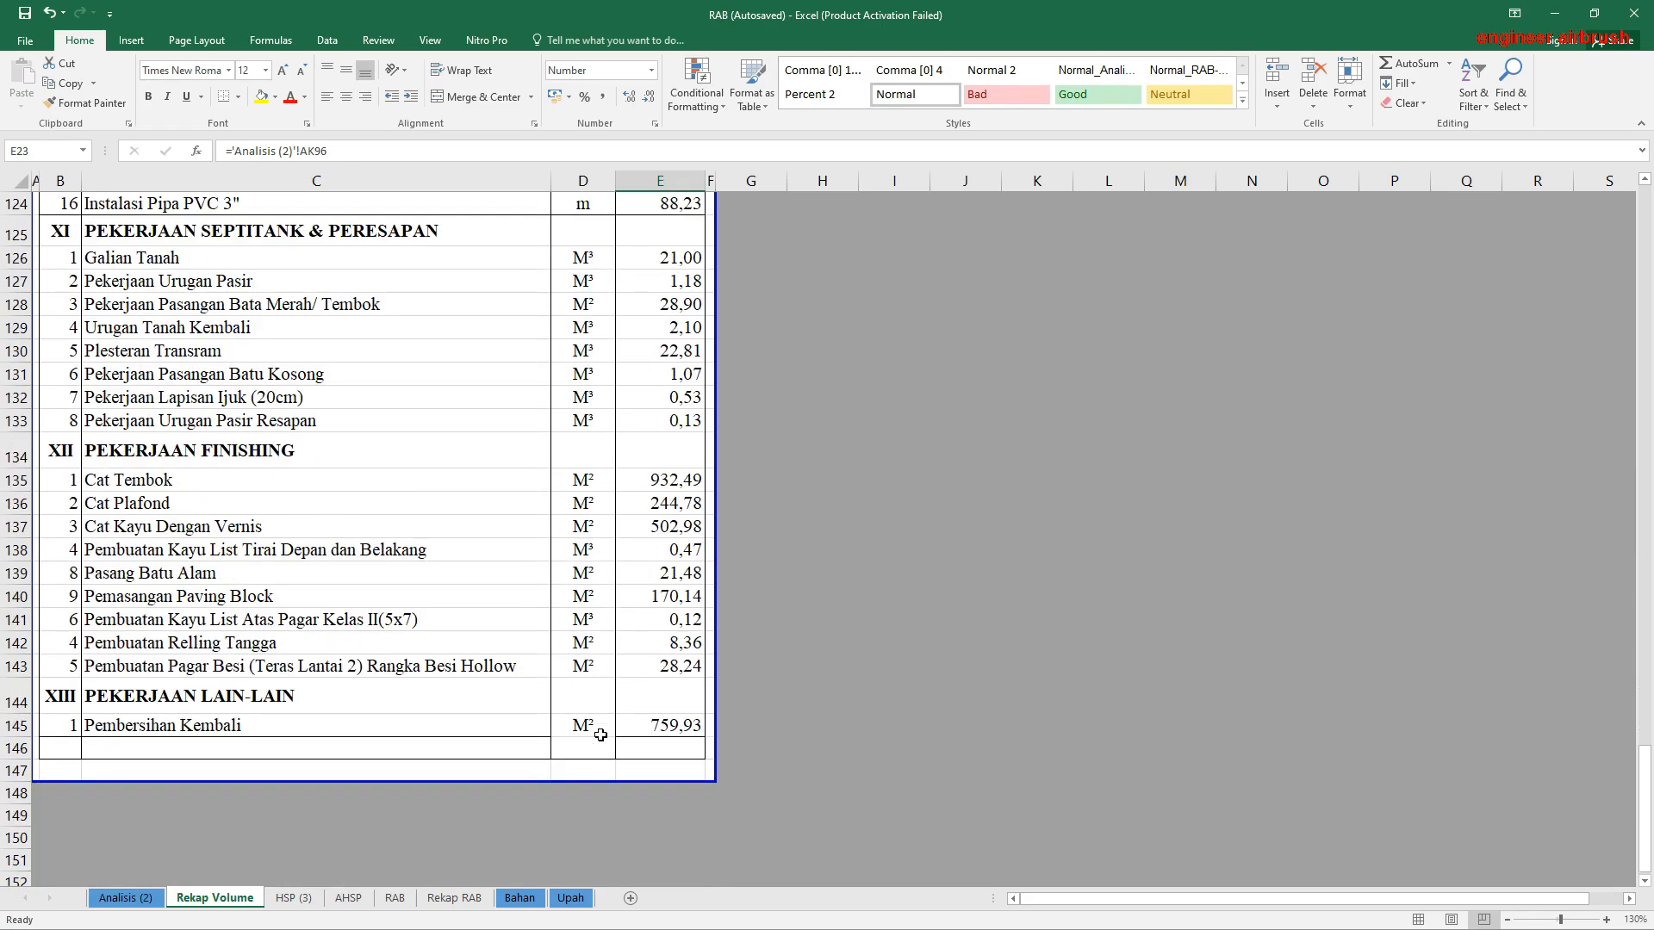
pyautogui.scroll(9, 312, 680)
pyautogui.scroll(-4, 313, 680)
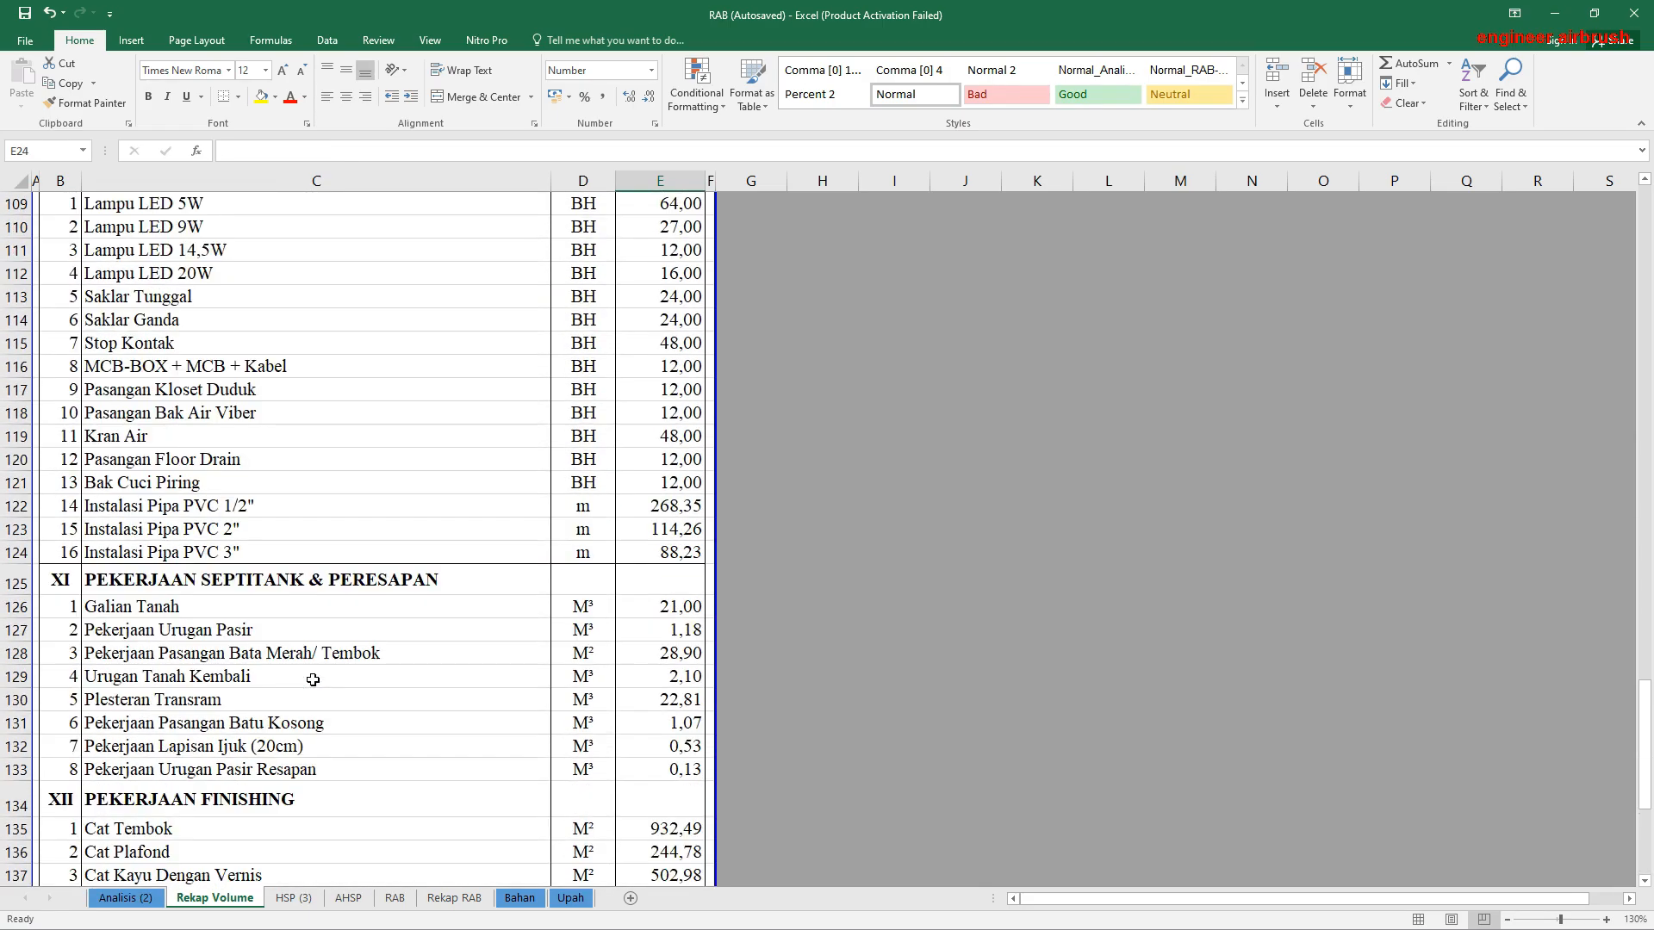
pyautogui.scroll(-2, 313, 680)
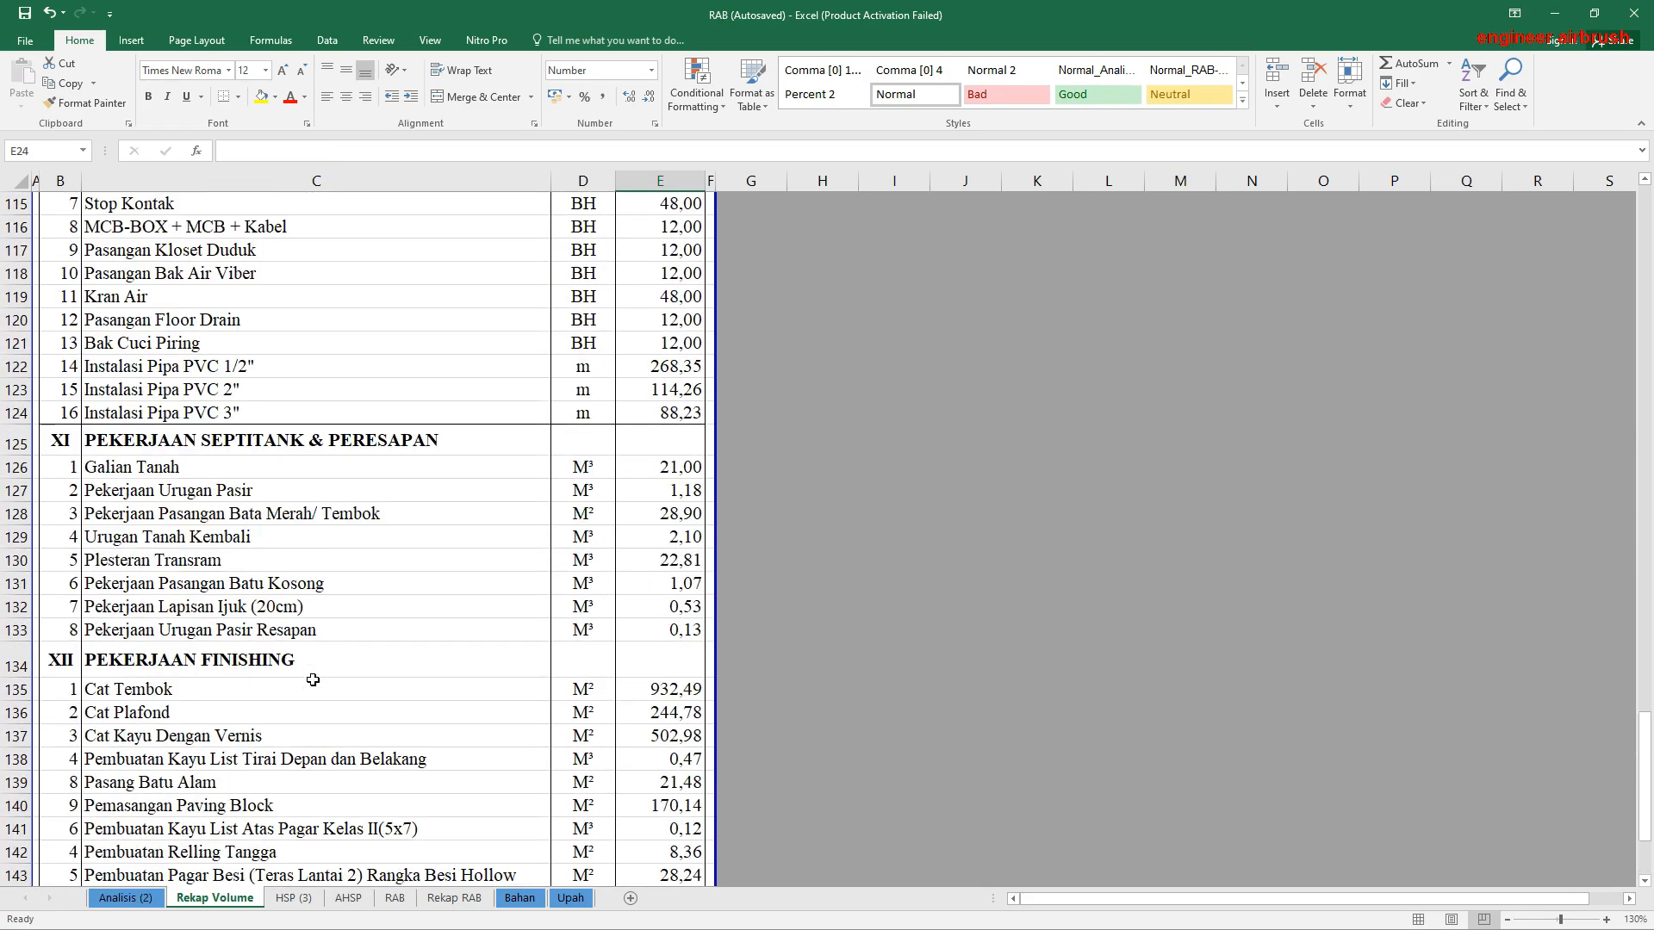
pyautogui.click(123, 514)
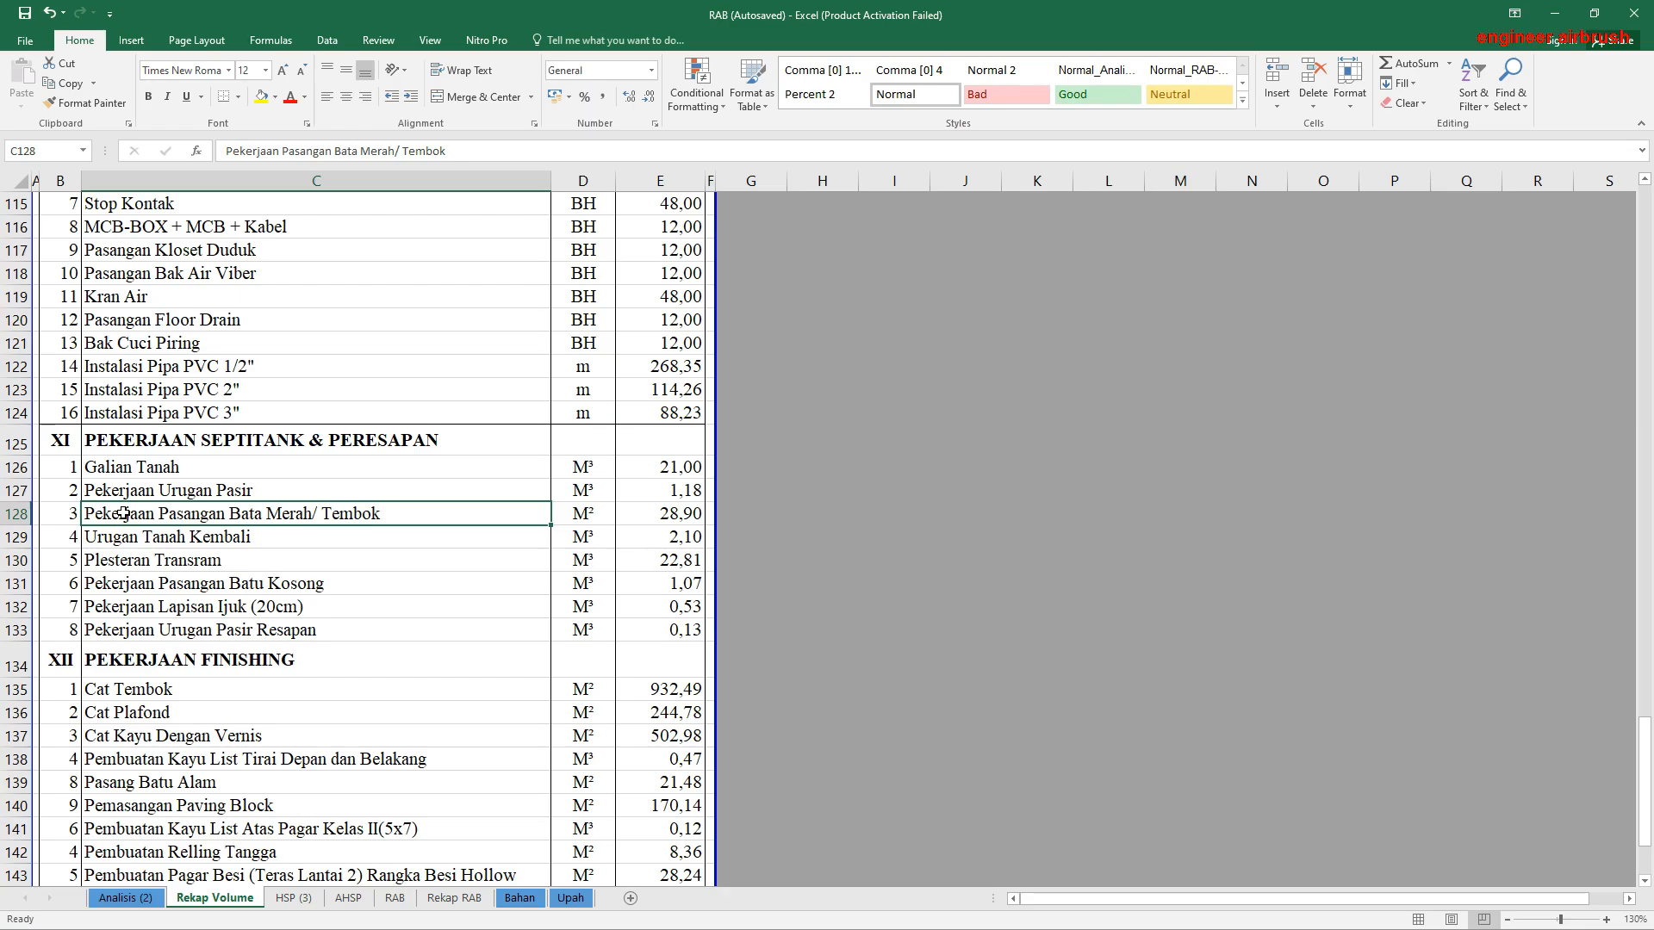
# Step: Review the Pasangan Batu Bata and Plesteran Dinding rows in section III of Rekap Volume, ending on Plesteran Dinding's volume cell E24
pyautogui.scroll(16, 441, 579)
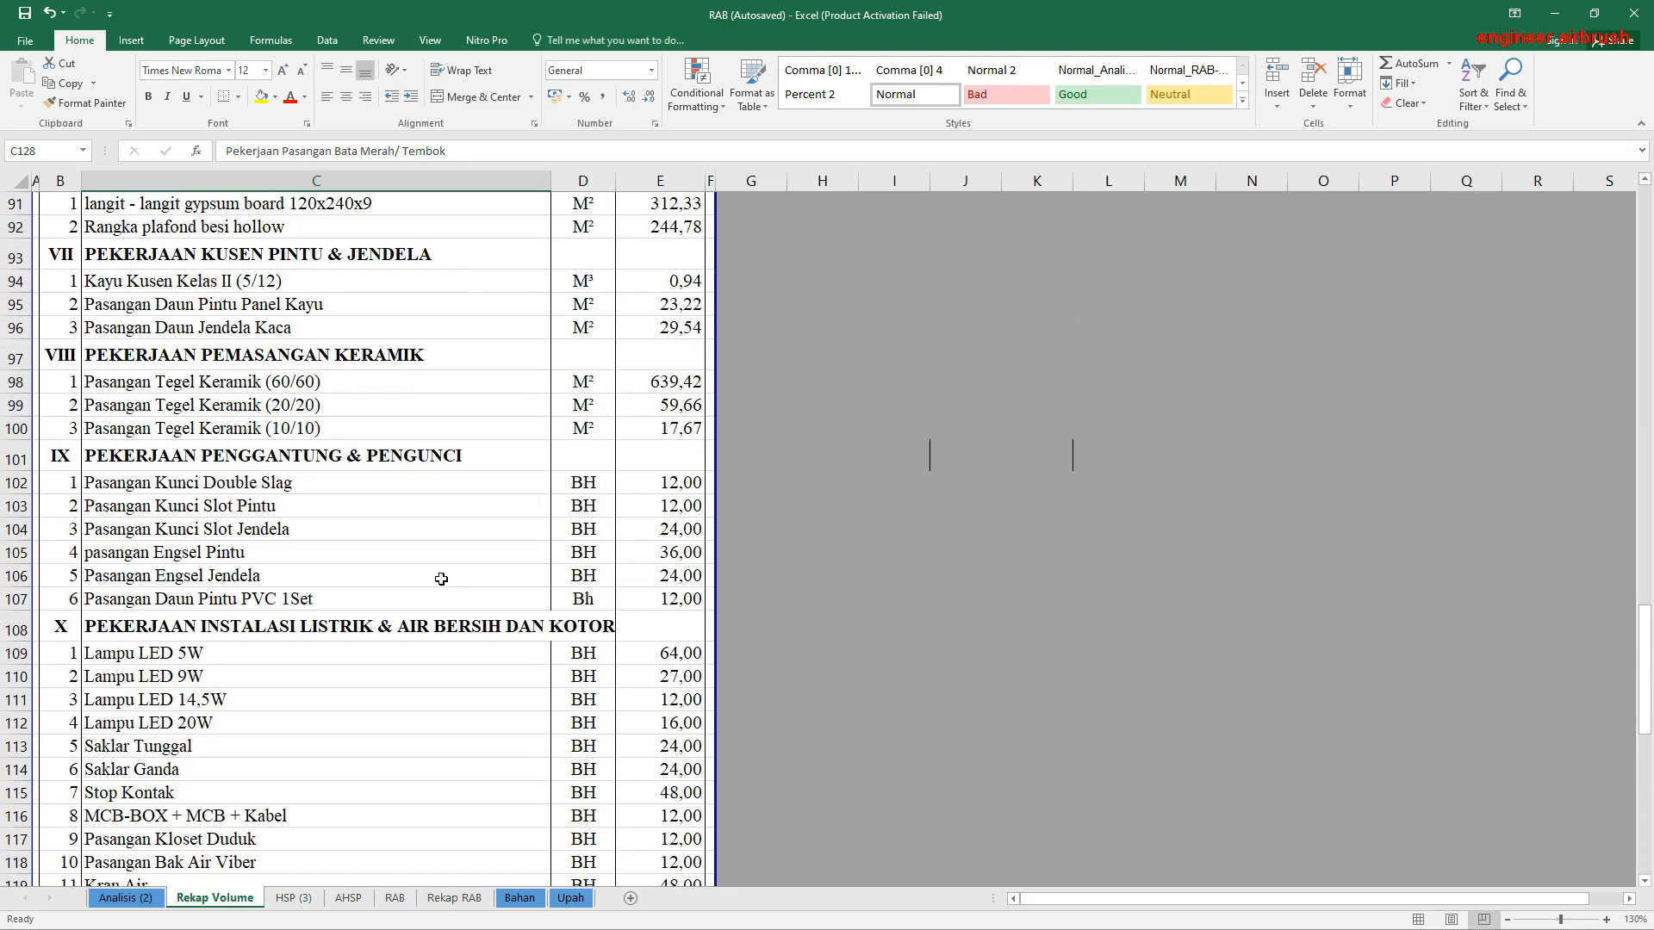
pyautogui.scroll(6, 442, 579)
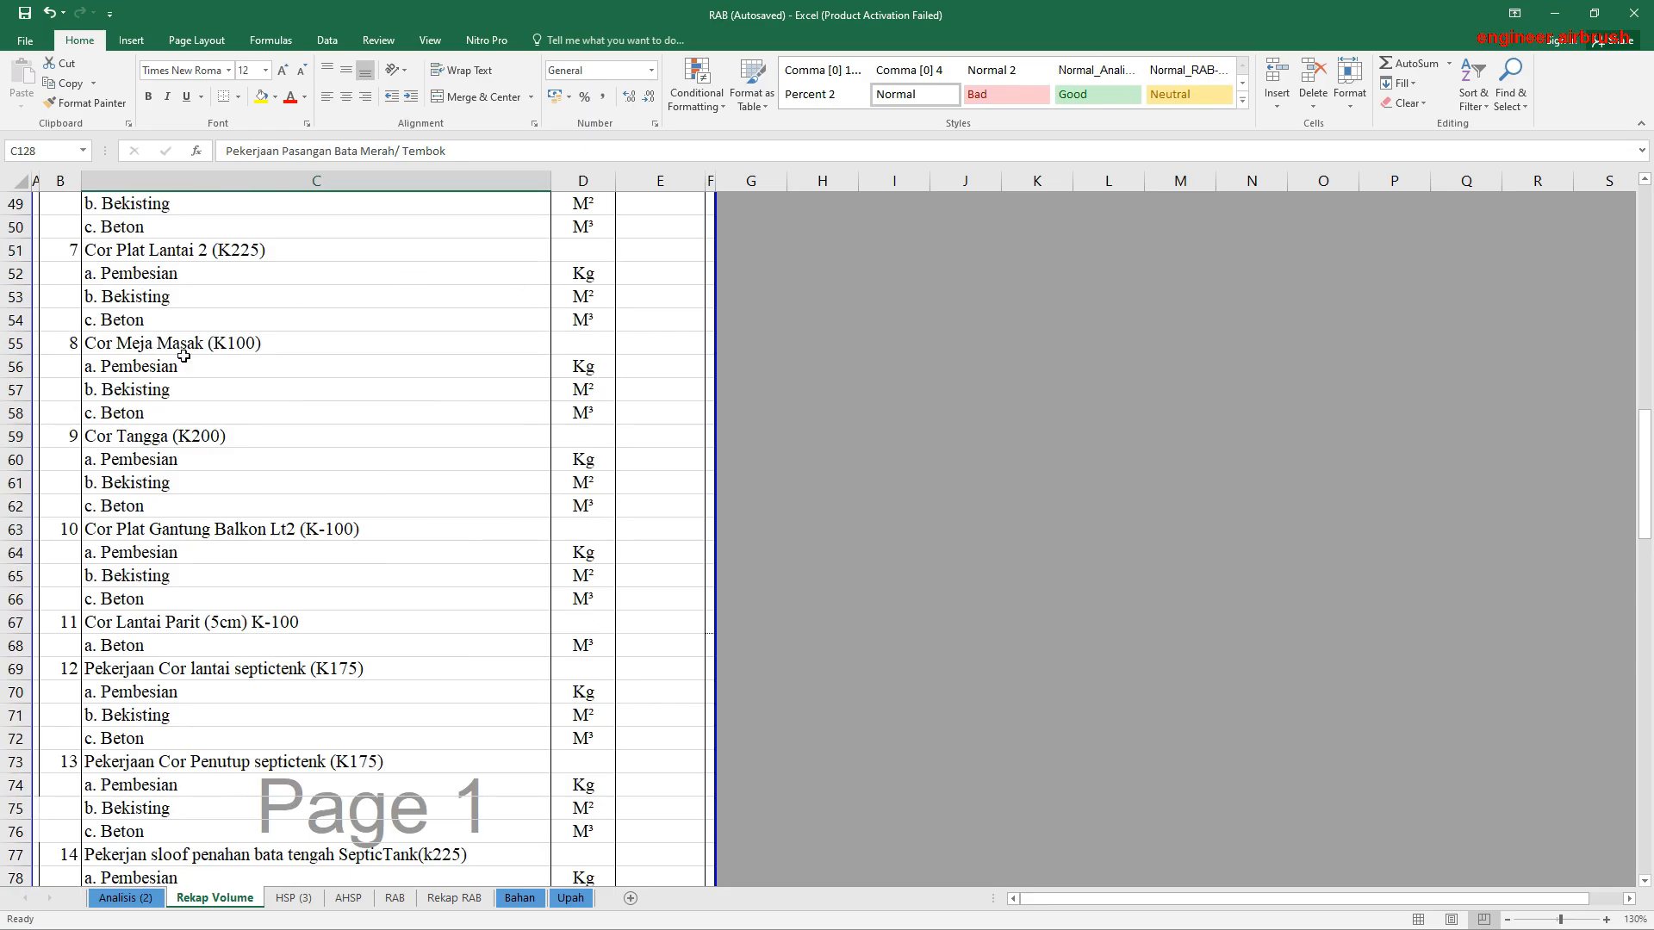
pyautogui.scroll(7, 184, 356)
pyautogui.scroll(7, 252, 414)
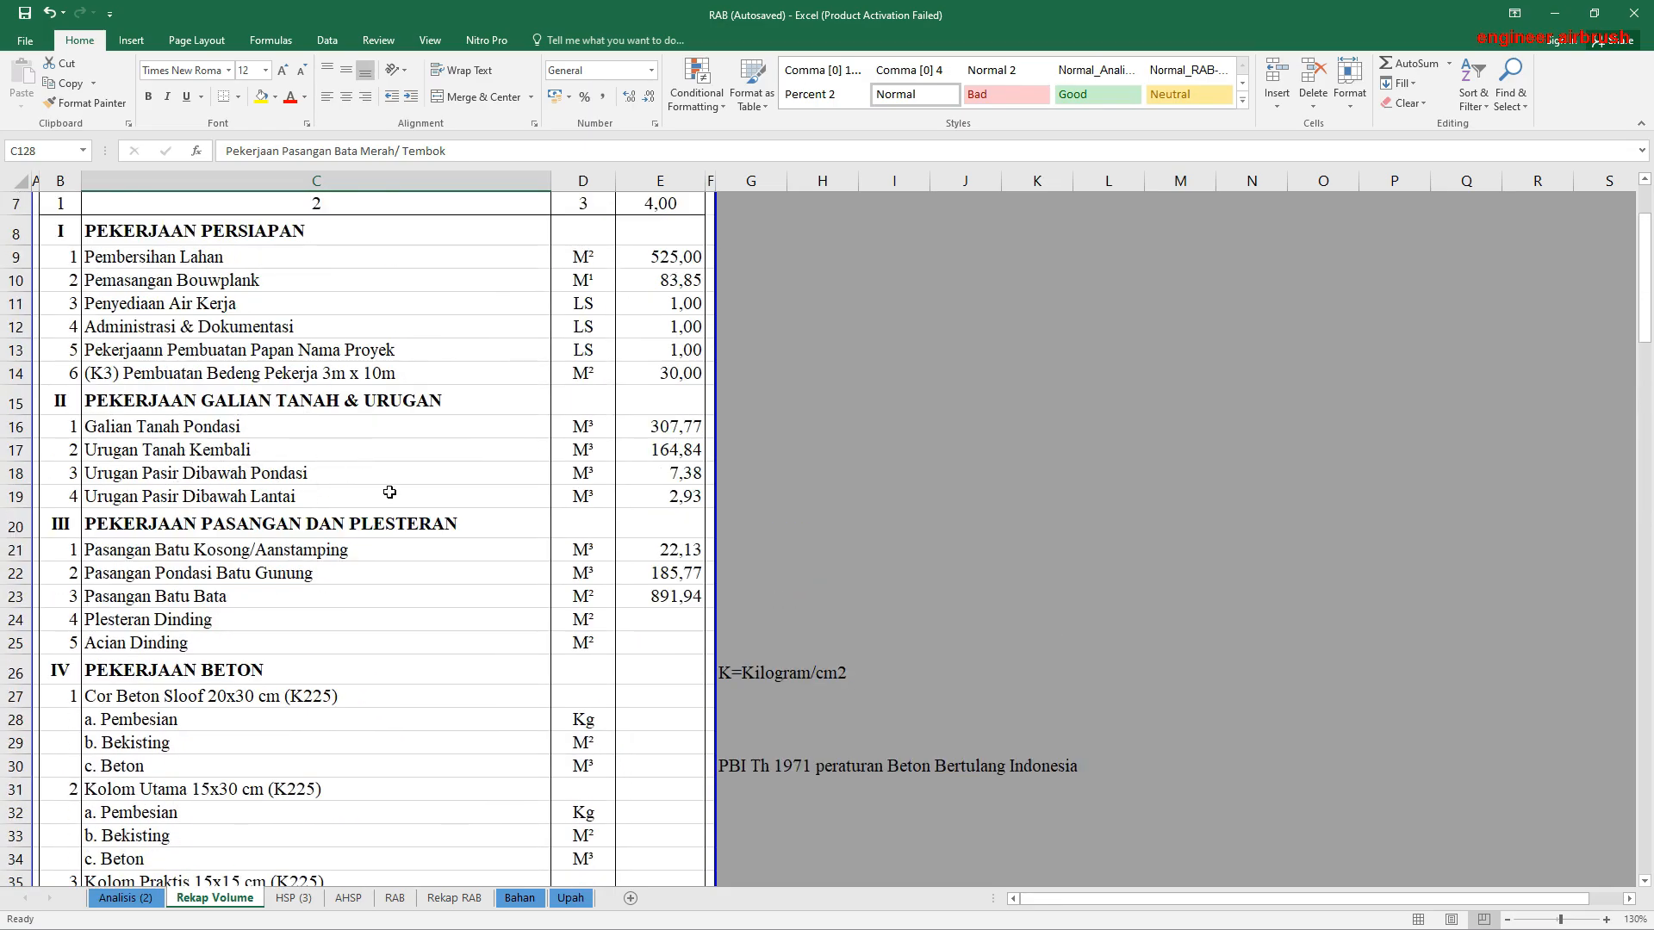
pyautogui.click(129, 600)
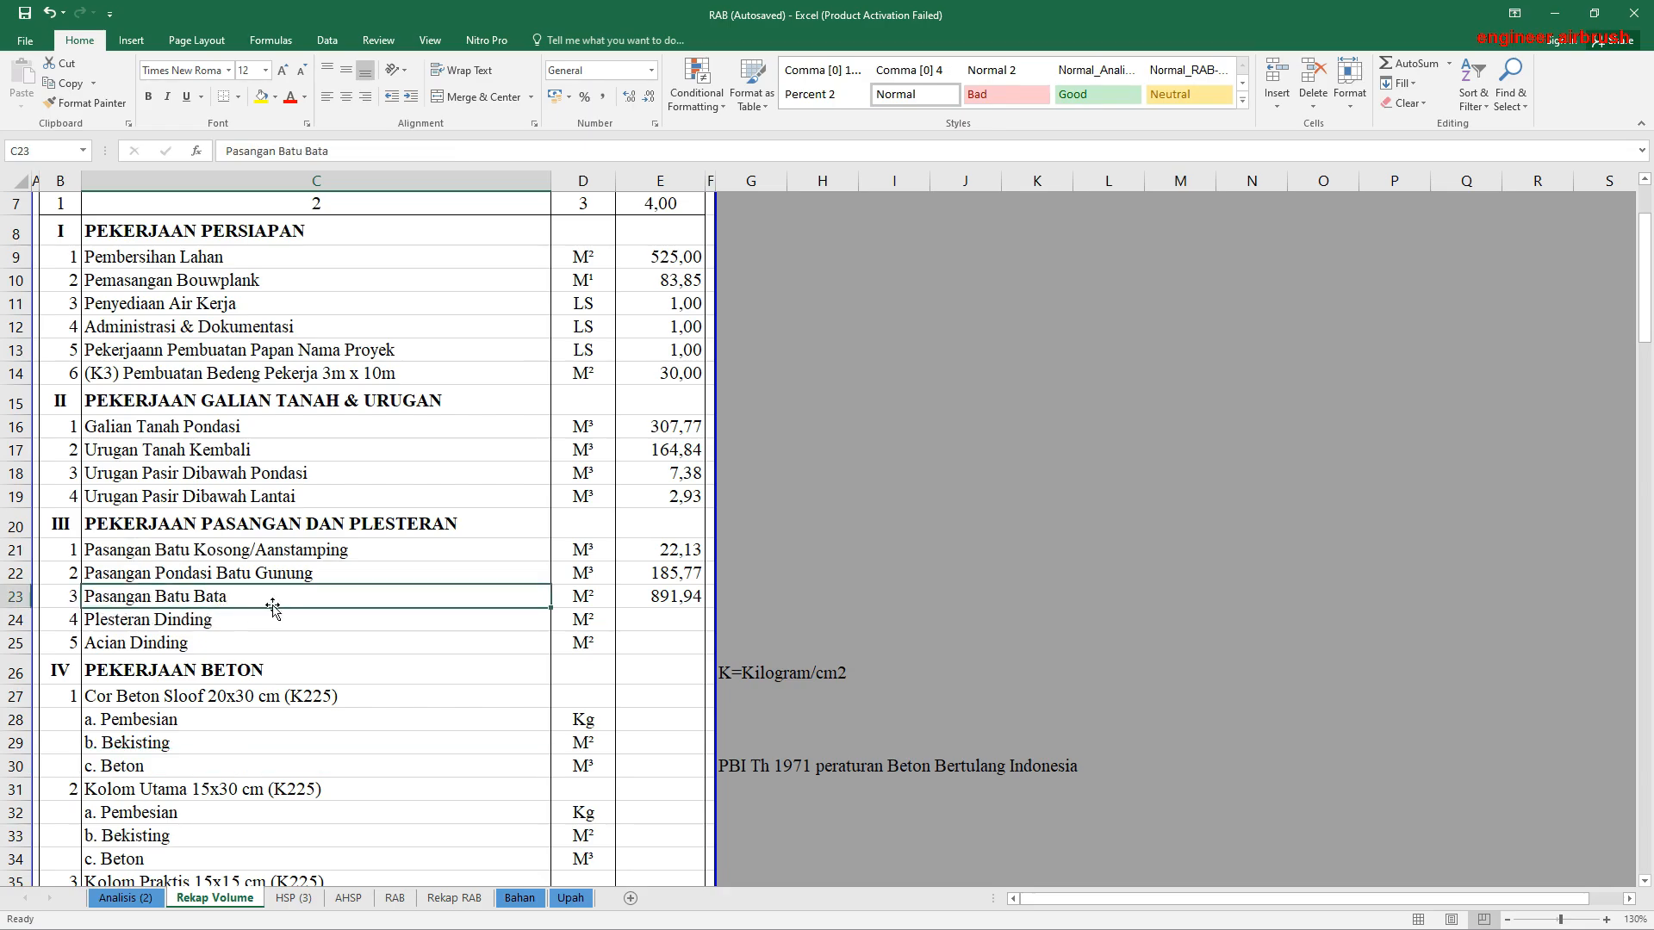
pyautogui.scroll(2, 271, 499)
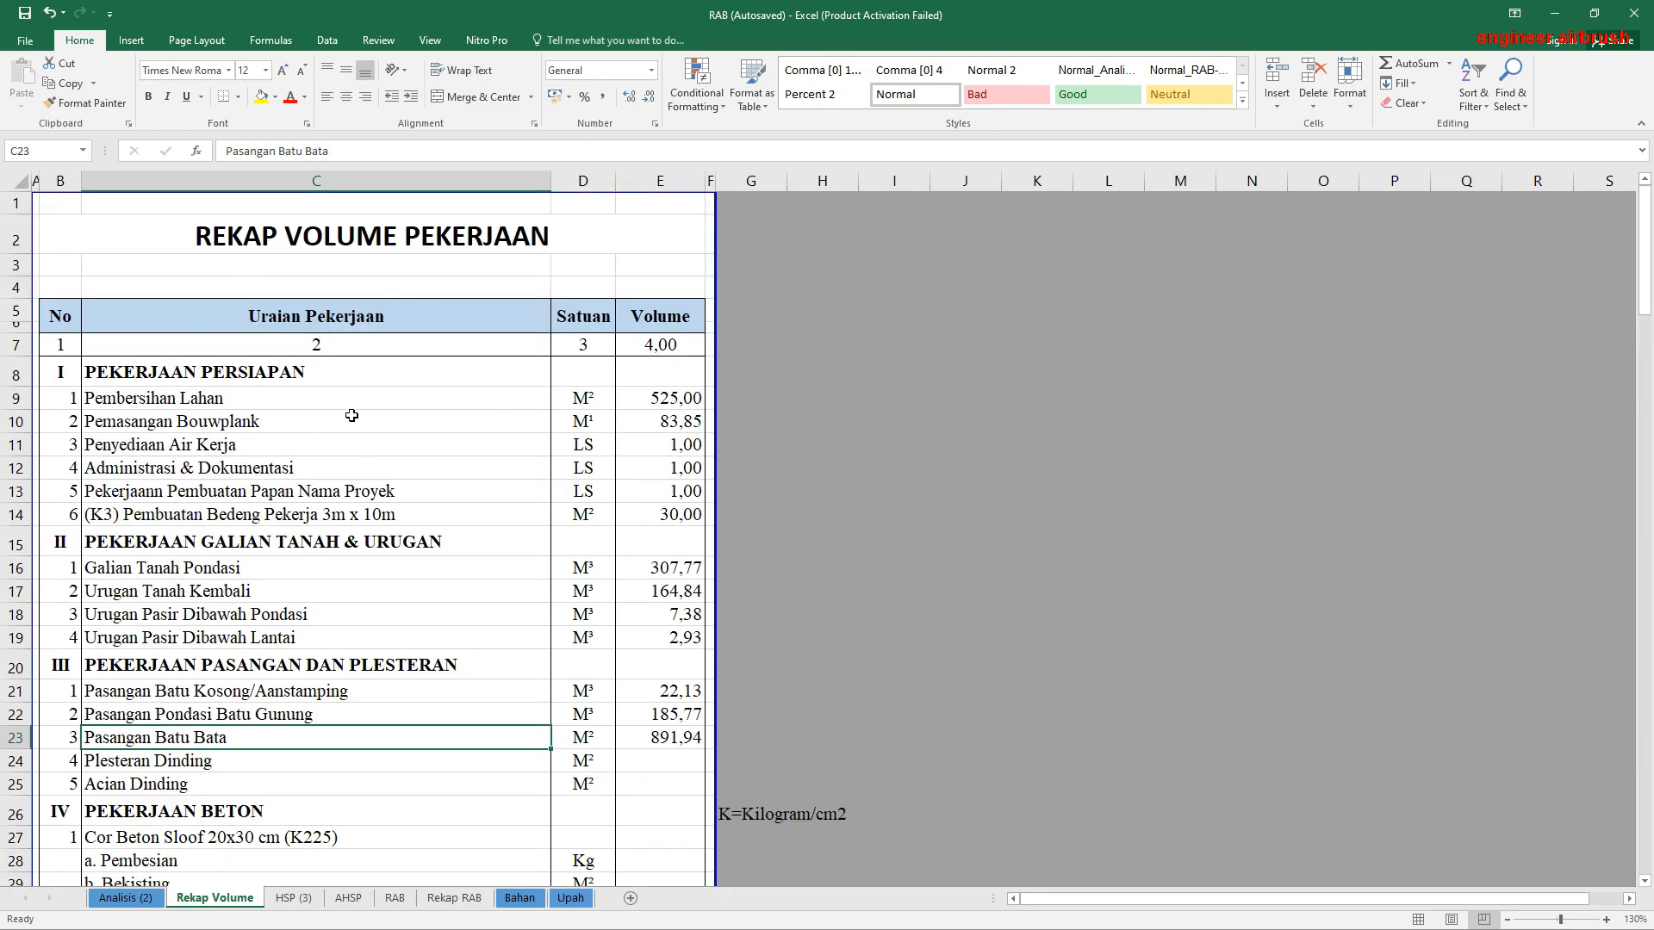
pyautogui.scroll(-1, 351, 416)
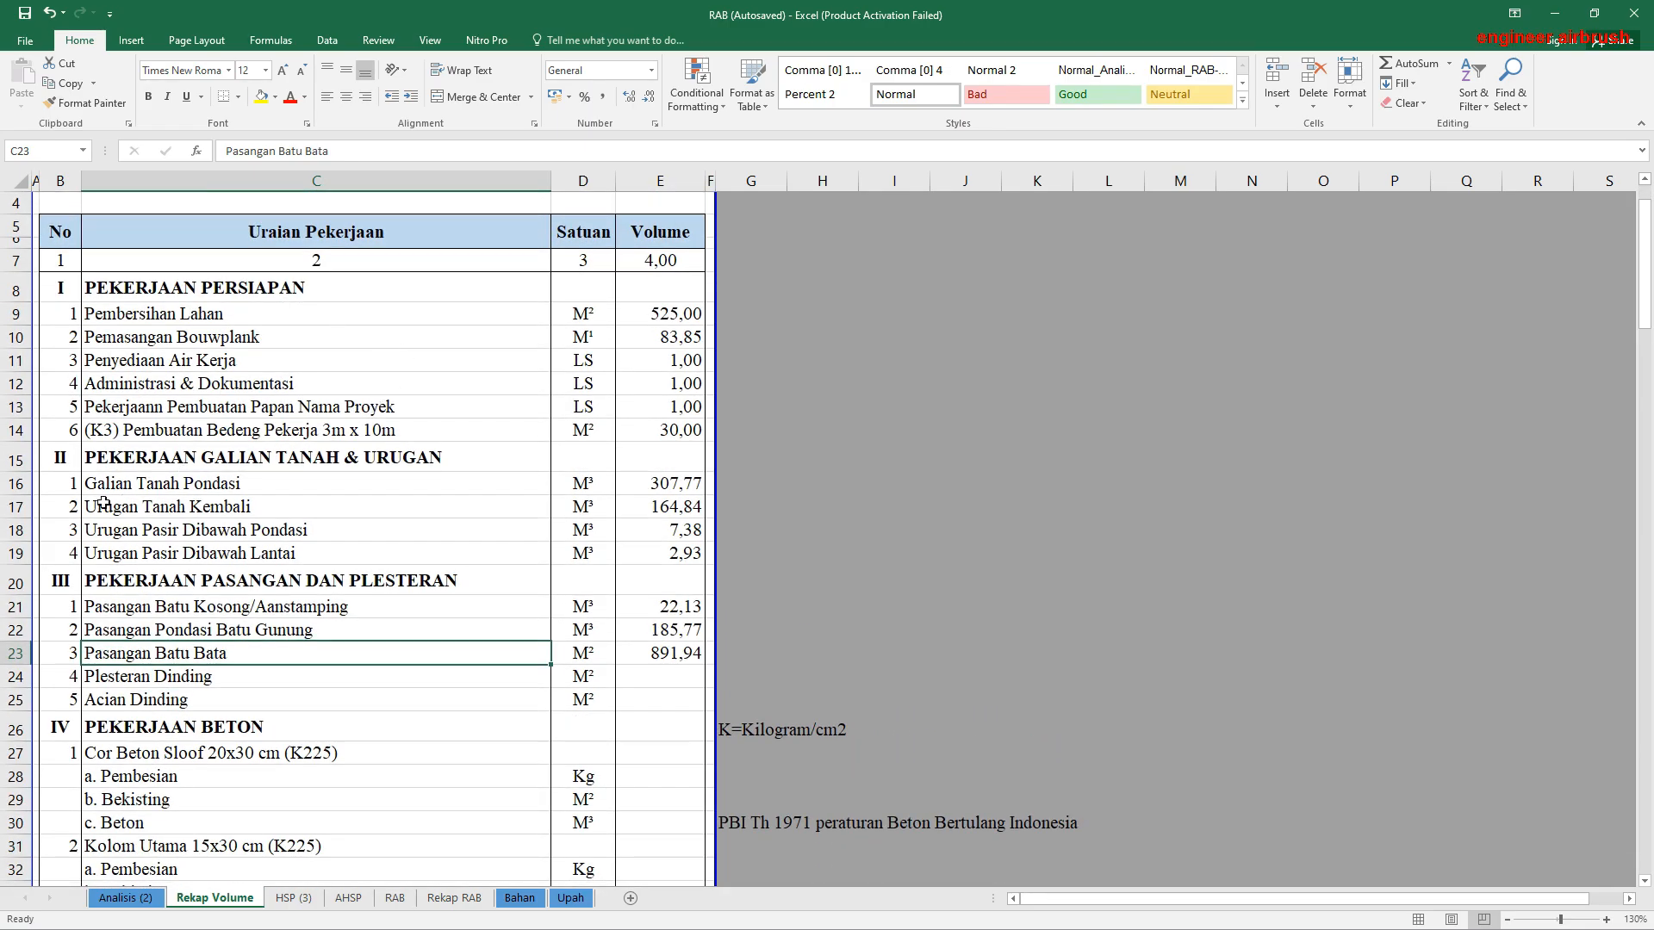
pyautogui.click(143, 677)
pyautogui.click(157, 657)
pyautogui.moveTo(663, 312); pyautogui.dragTo(673, 680)
pyautogui.click(672, 680)
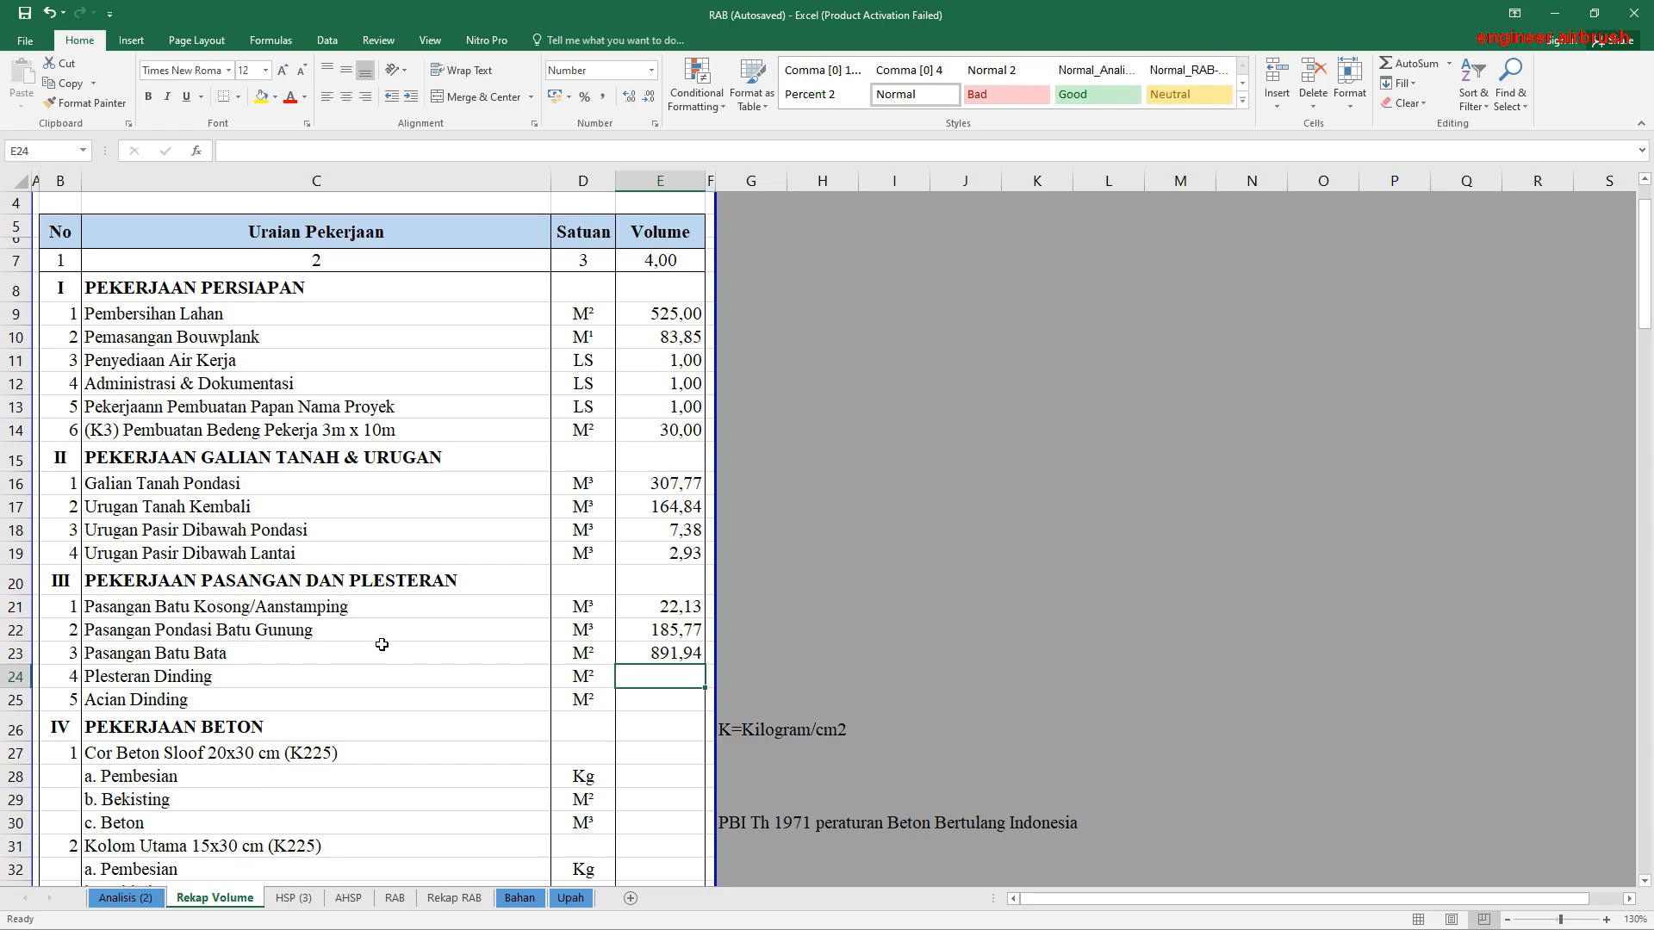
# Step: Link the Plesteran Dinding volume in E24 to the Luas Plesteran M² result in AK212 of Analisis (2)
pyautogui.write('=')
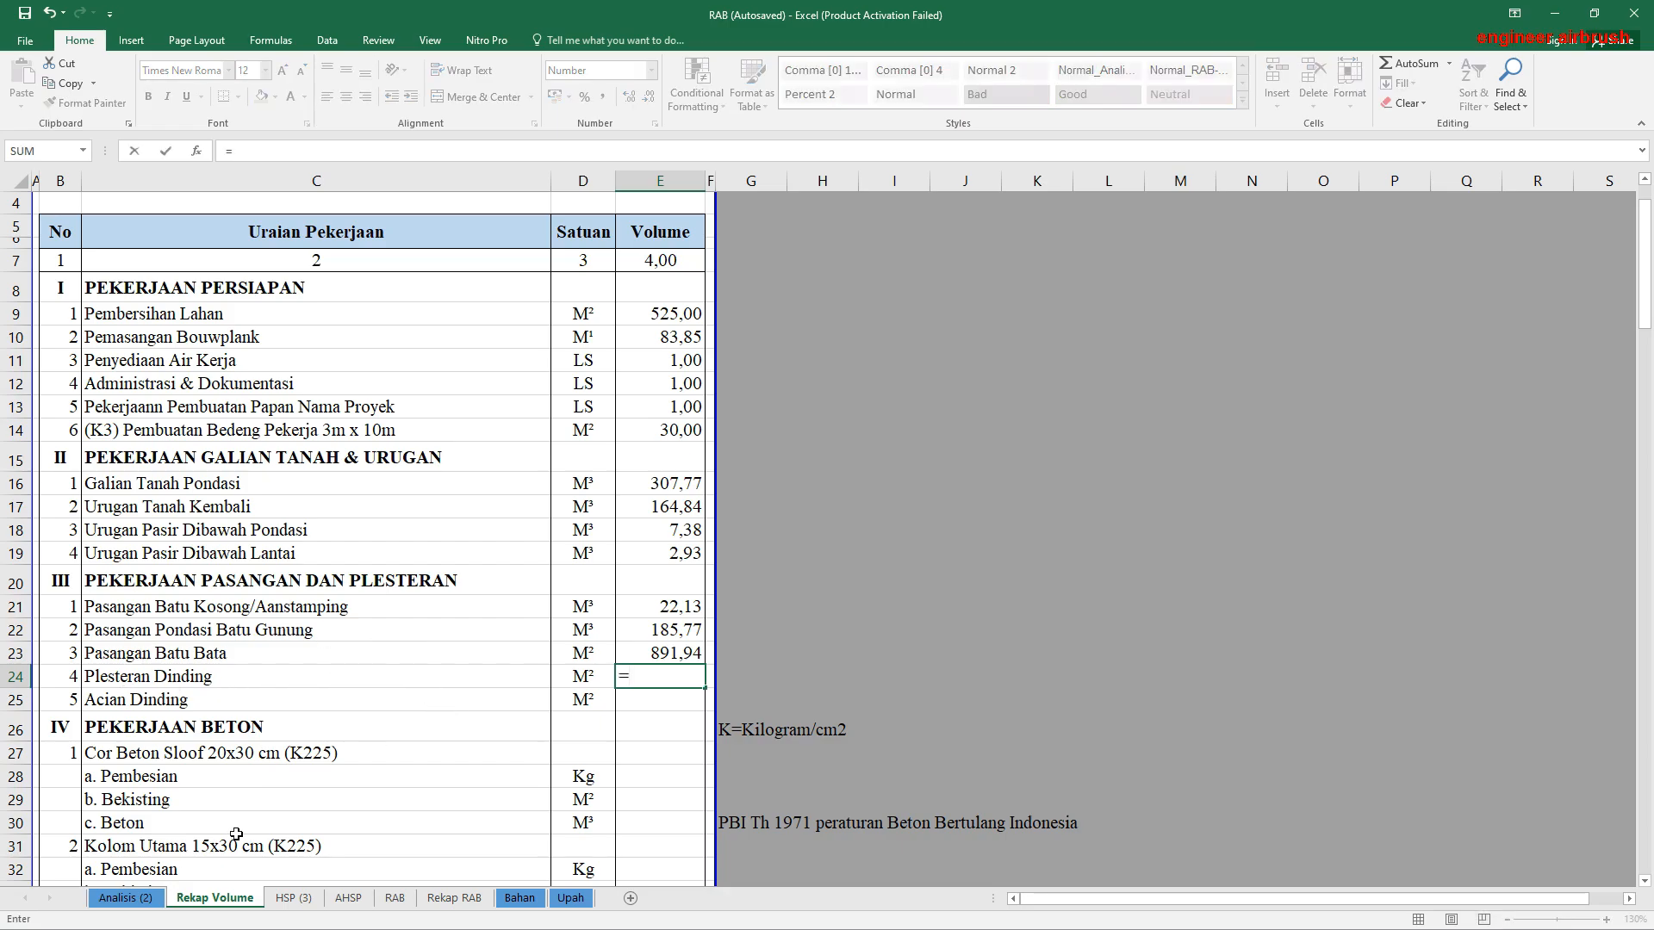
pyautogui.click(134, 902)
pyautogui.scroll(-3, 834, 602)
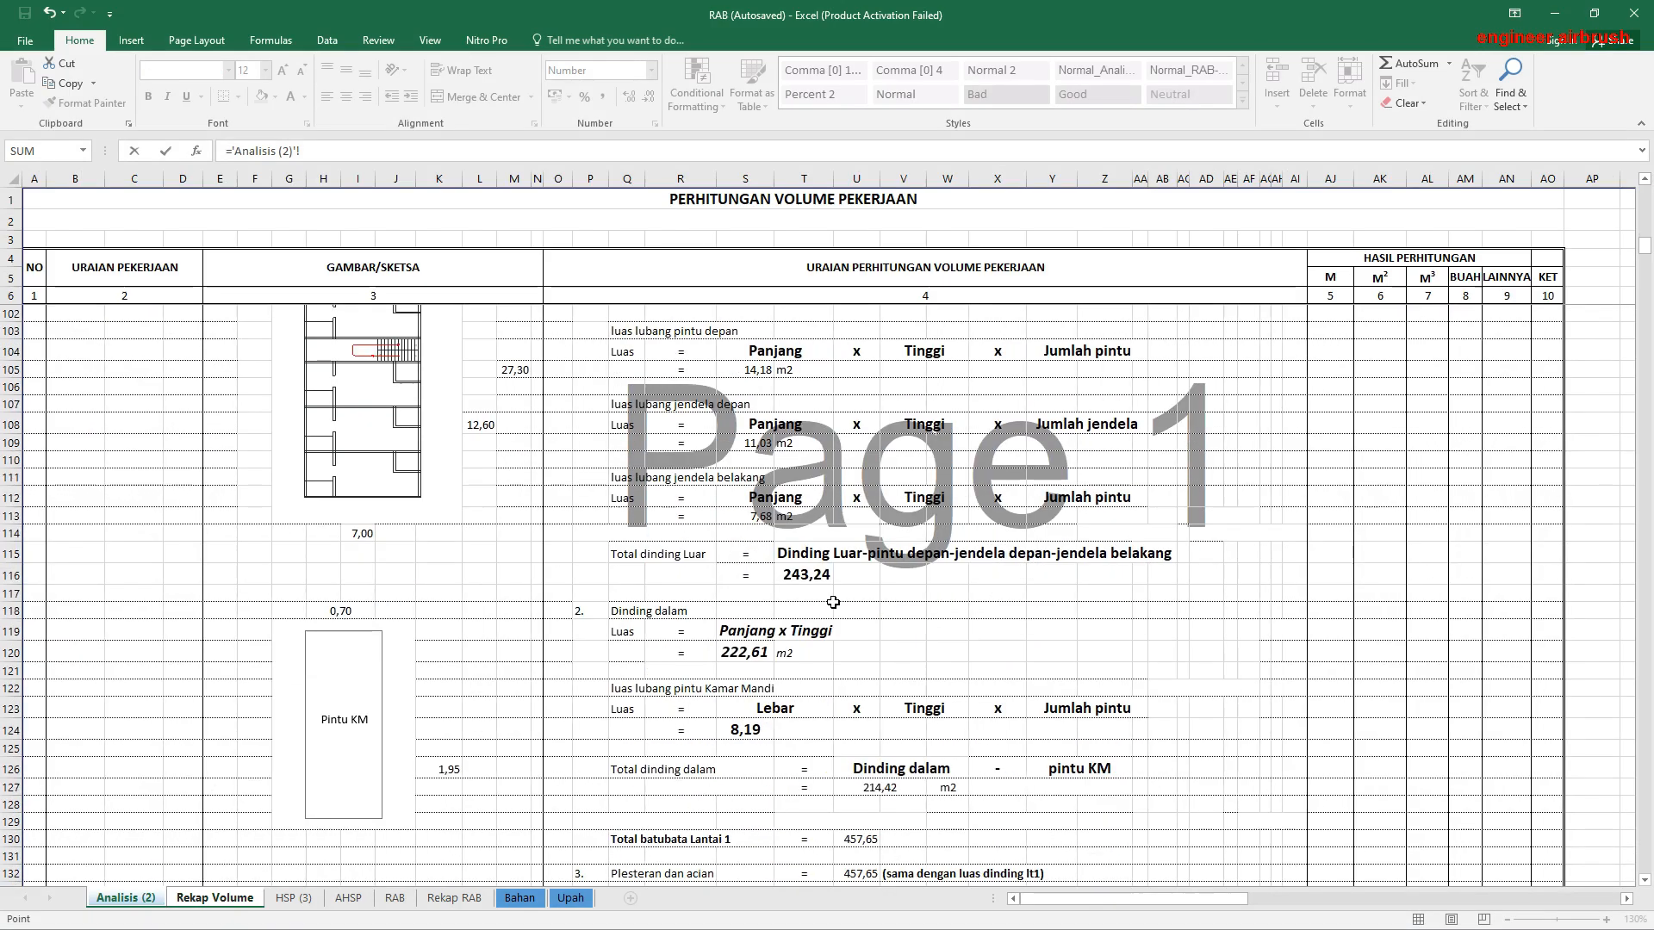
pyautogui.scroll(-12, 833, 602)
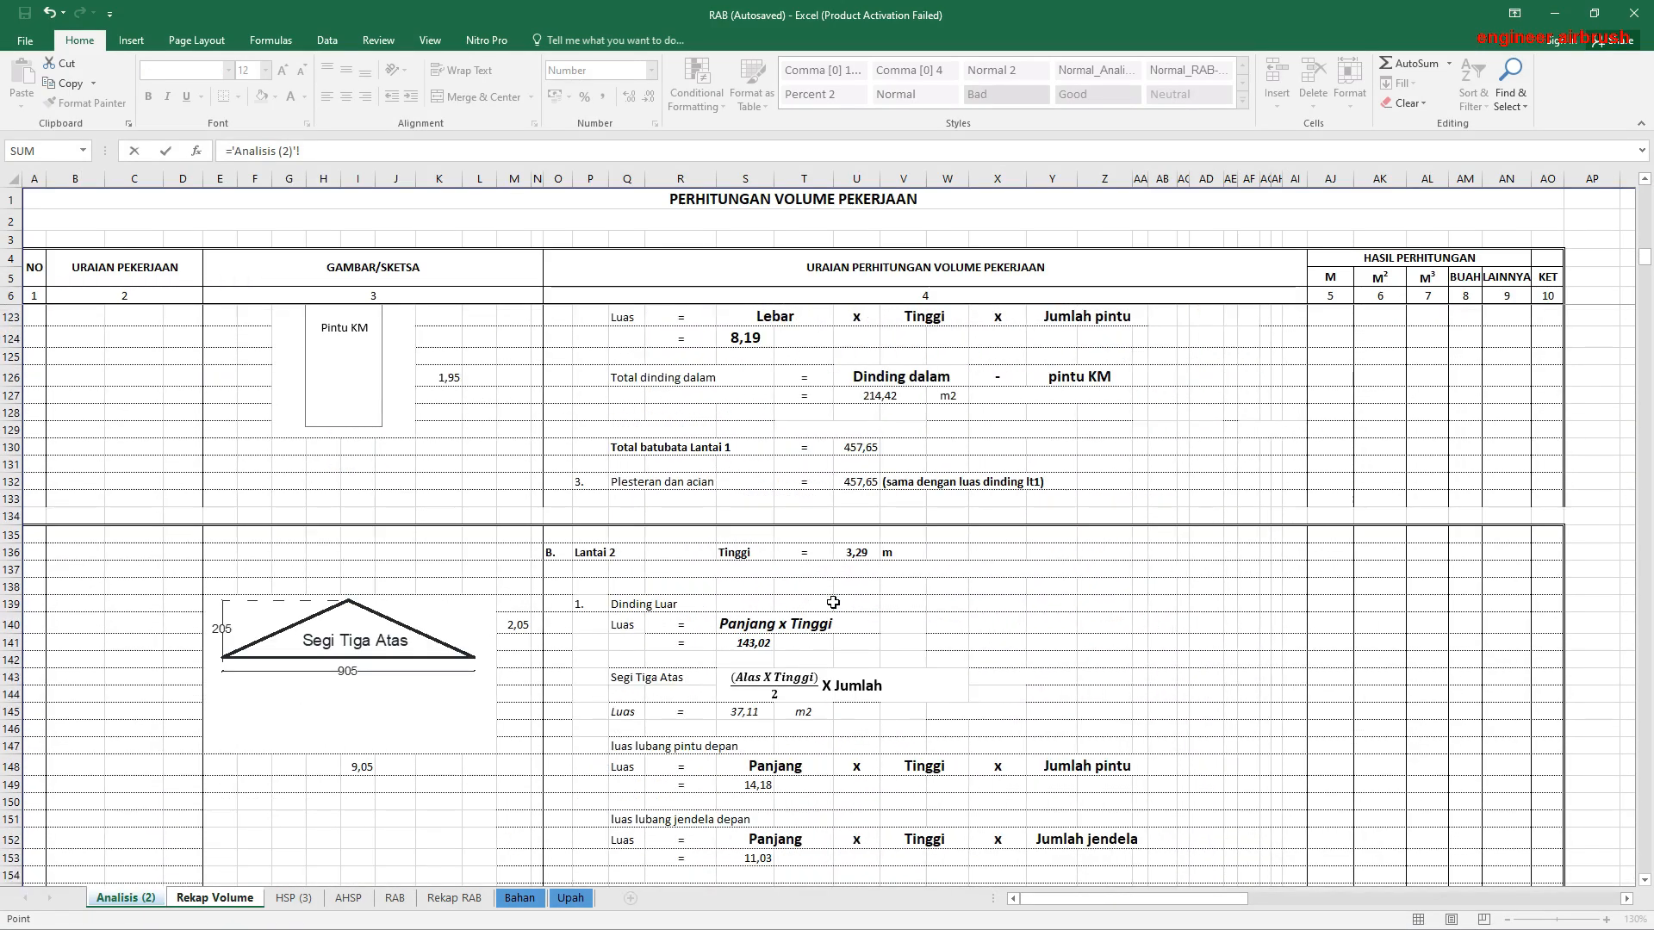
pyautogui.scroll(-13, 833, 602)
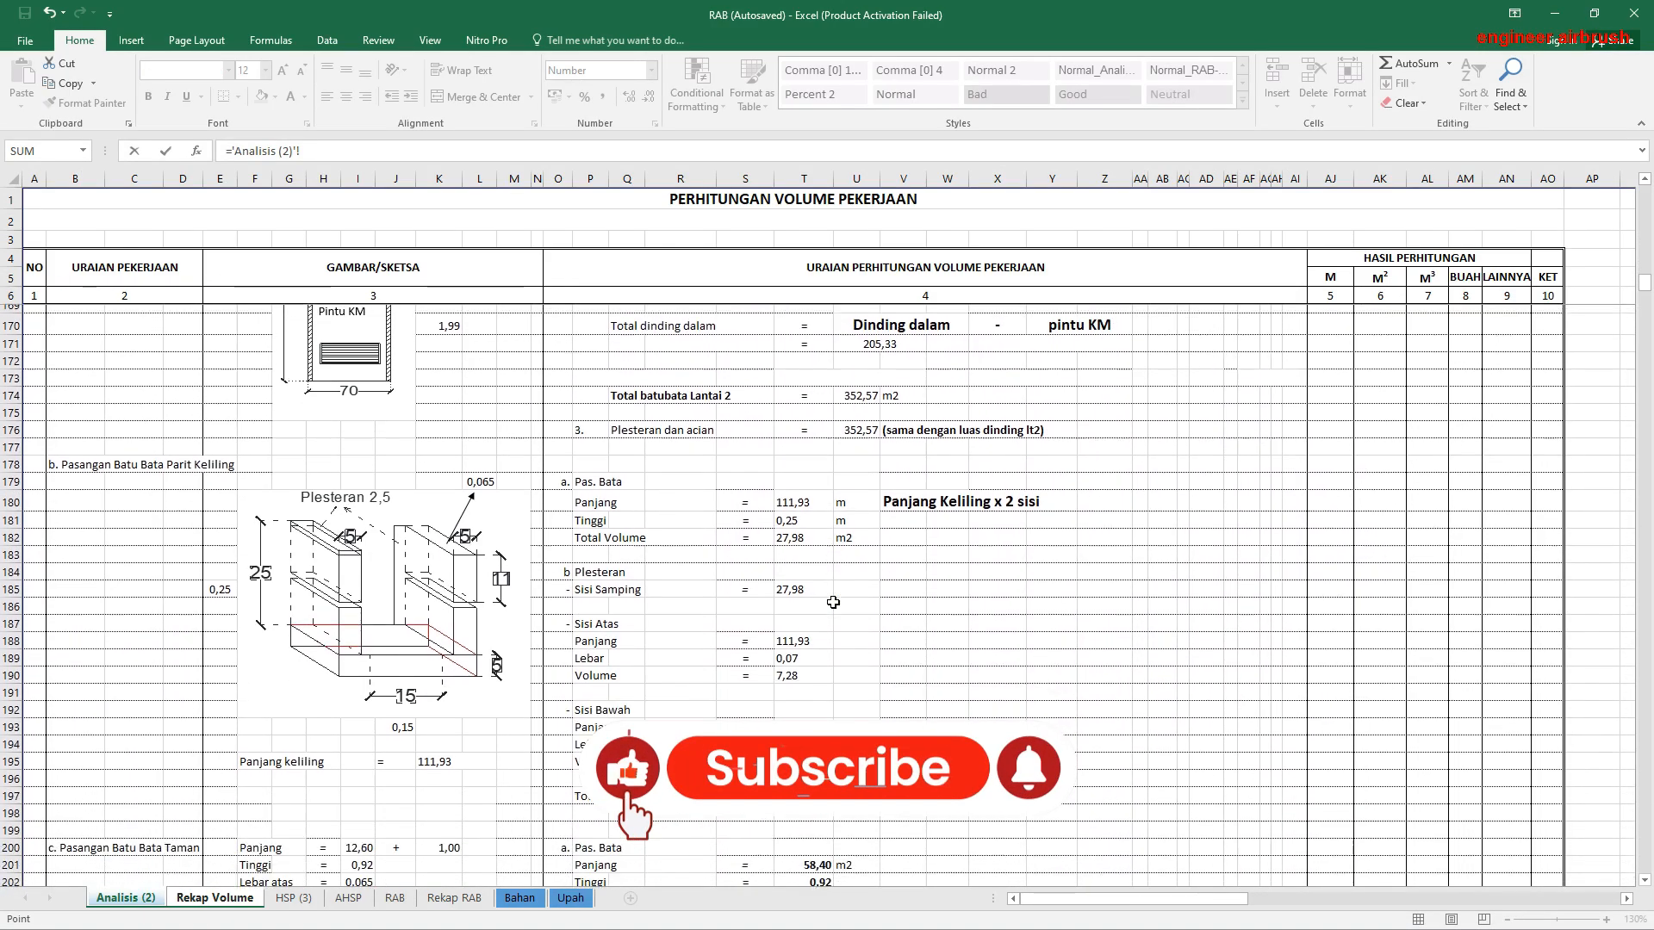
pyautogui.scroll(-4, 833, 602)
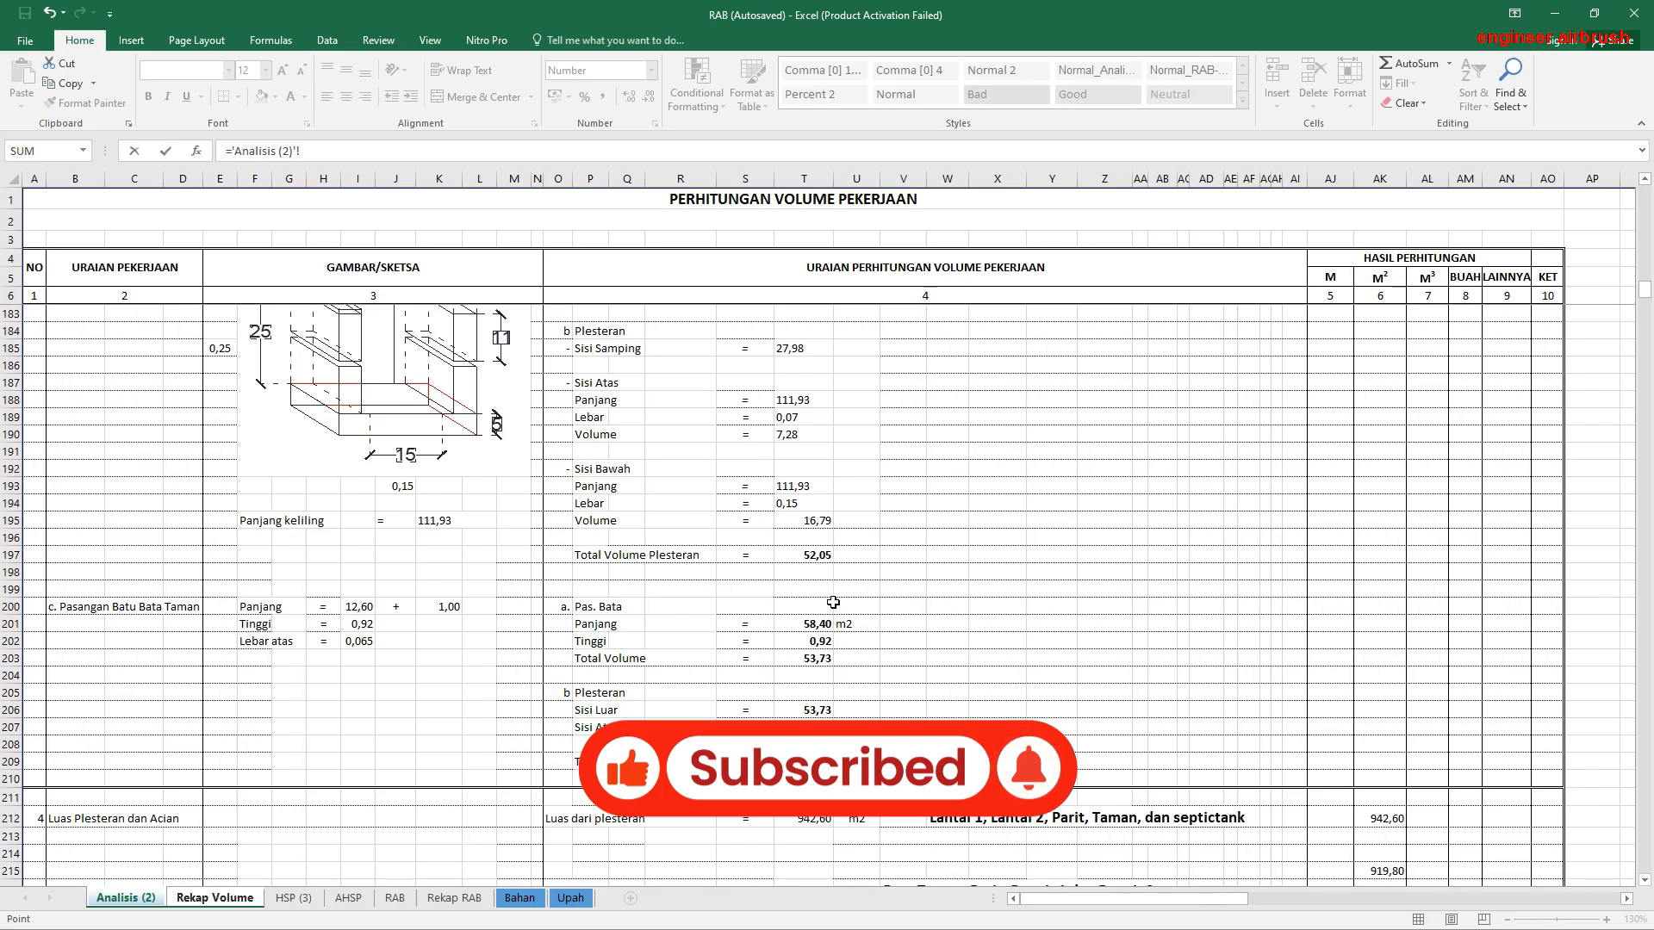
pyautogui.scroll(4, 833, 602)
pyautogui.scroll(7, 833, 602)
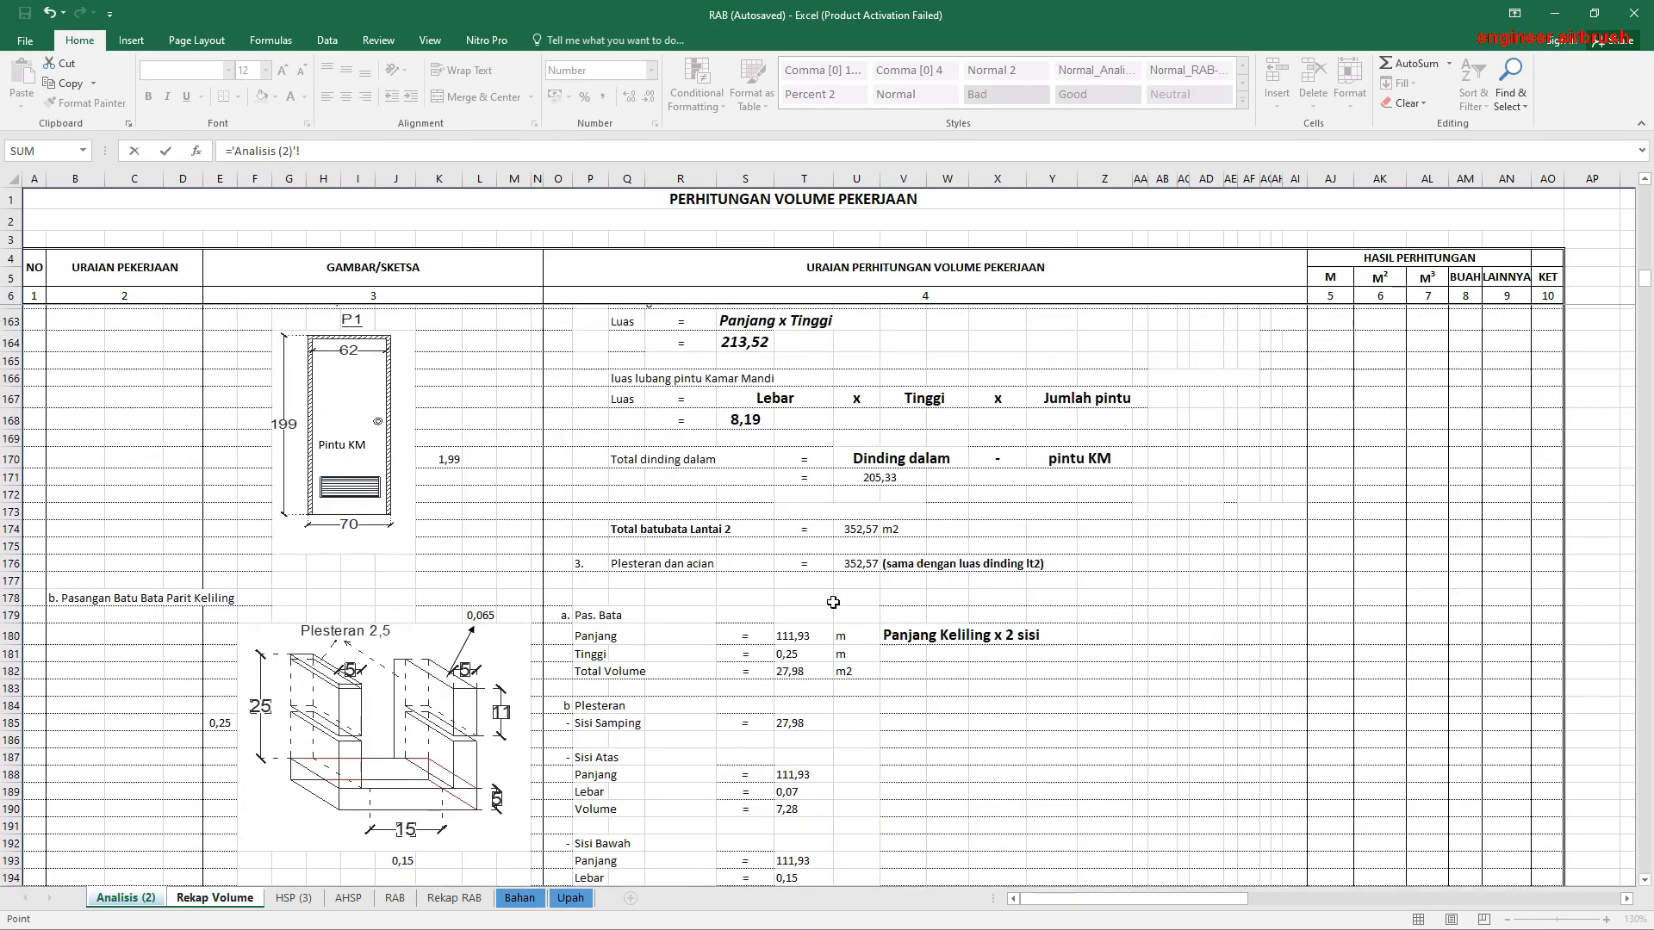
pyautogui.scroll(-8, 833, 602)
pyautogui.scroll(-6, 833, 602)
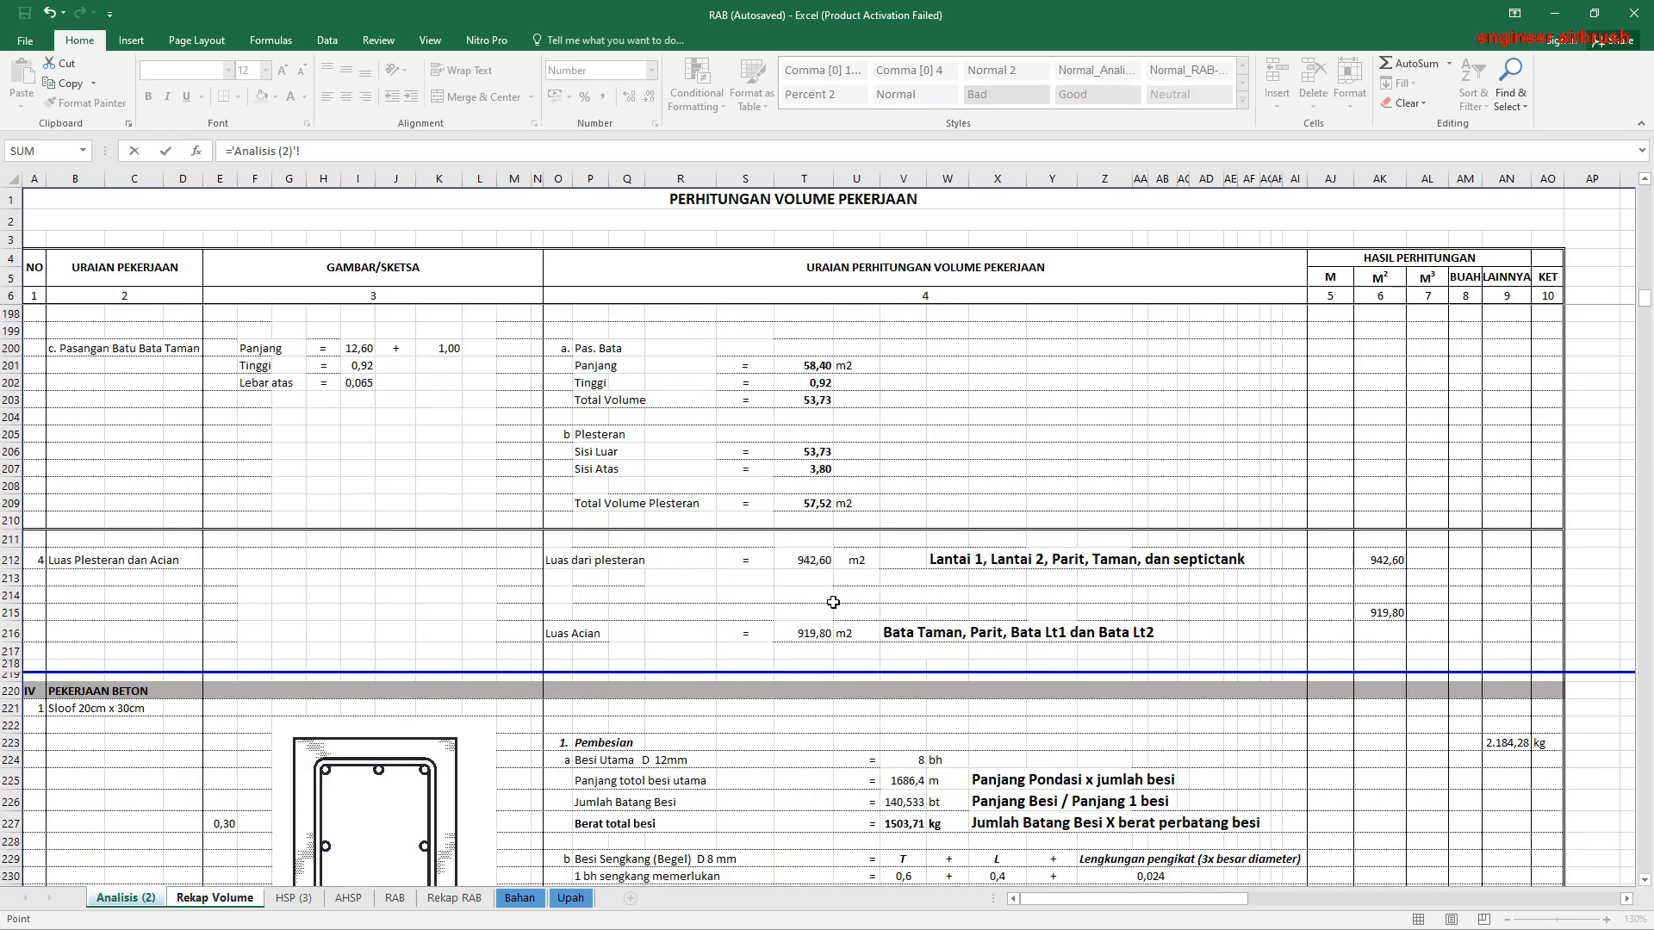
pyautogui.click(1381, 561)
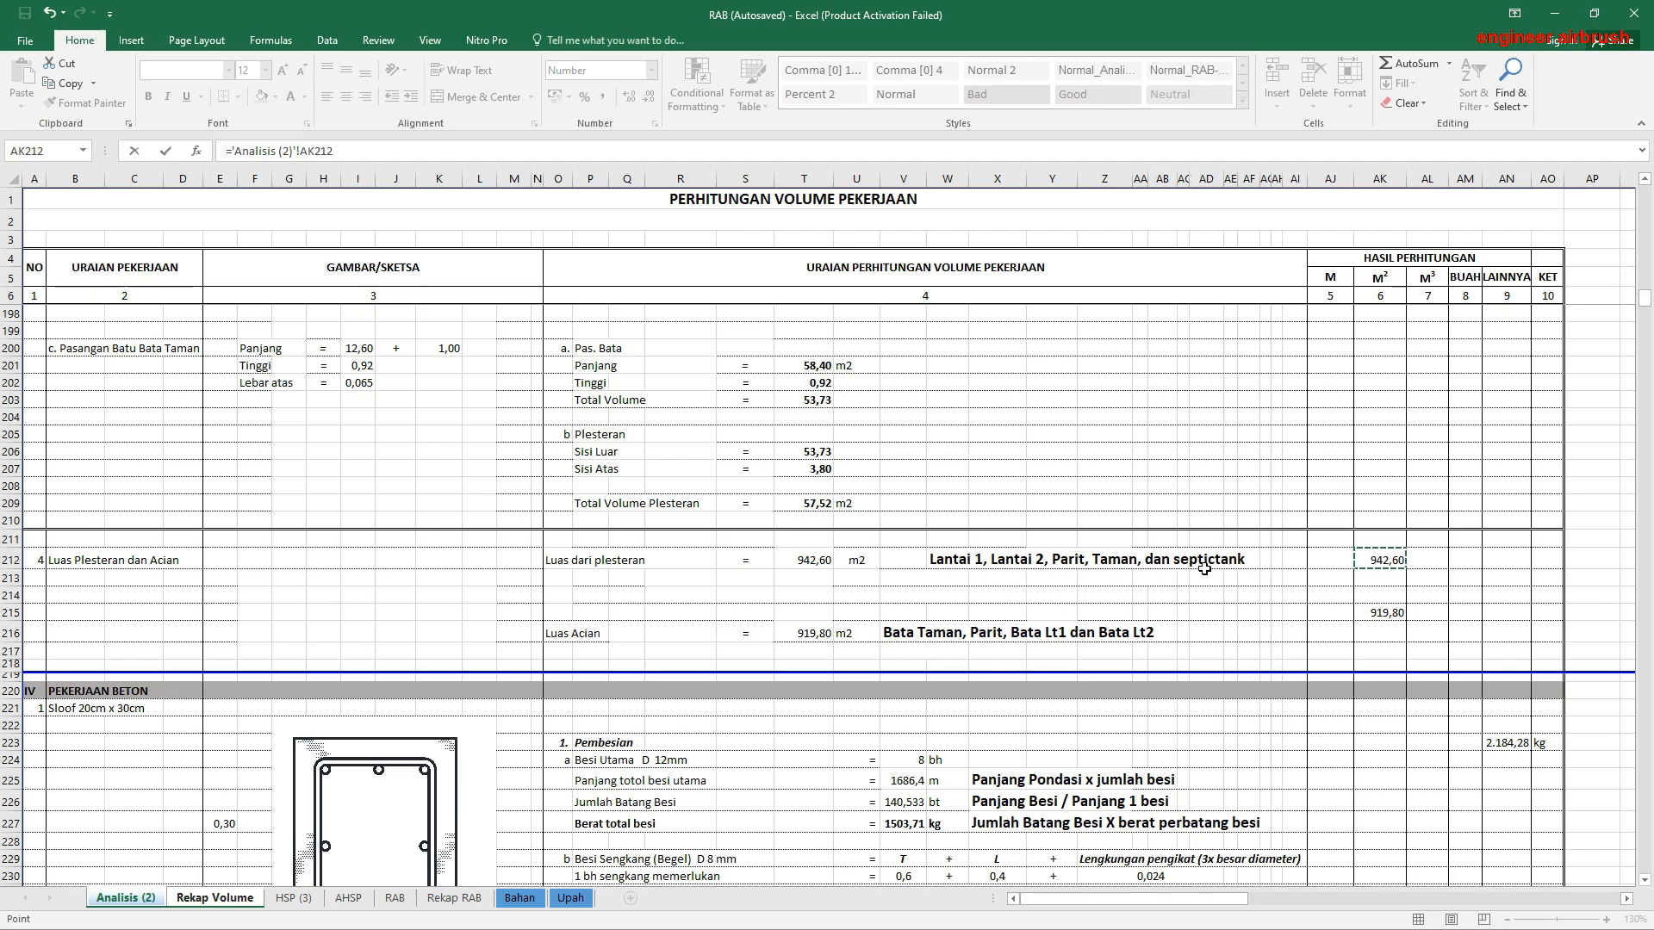
pyautogui.press('Return')
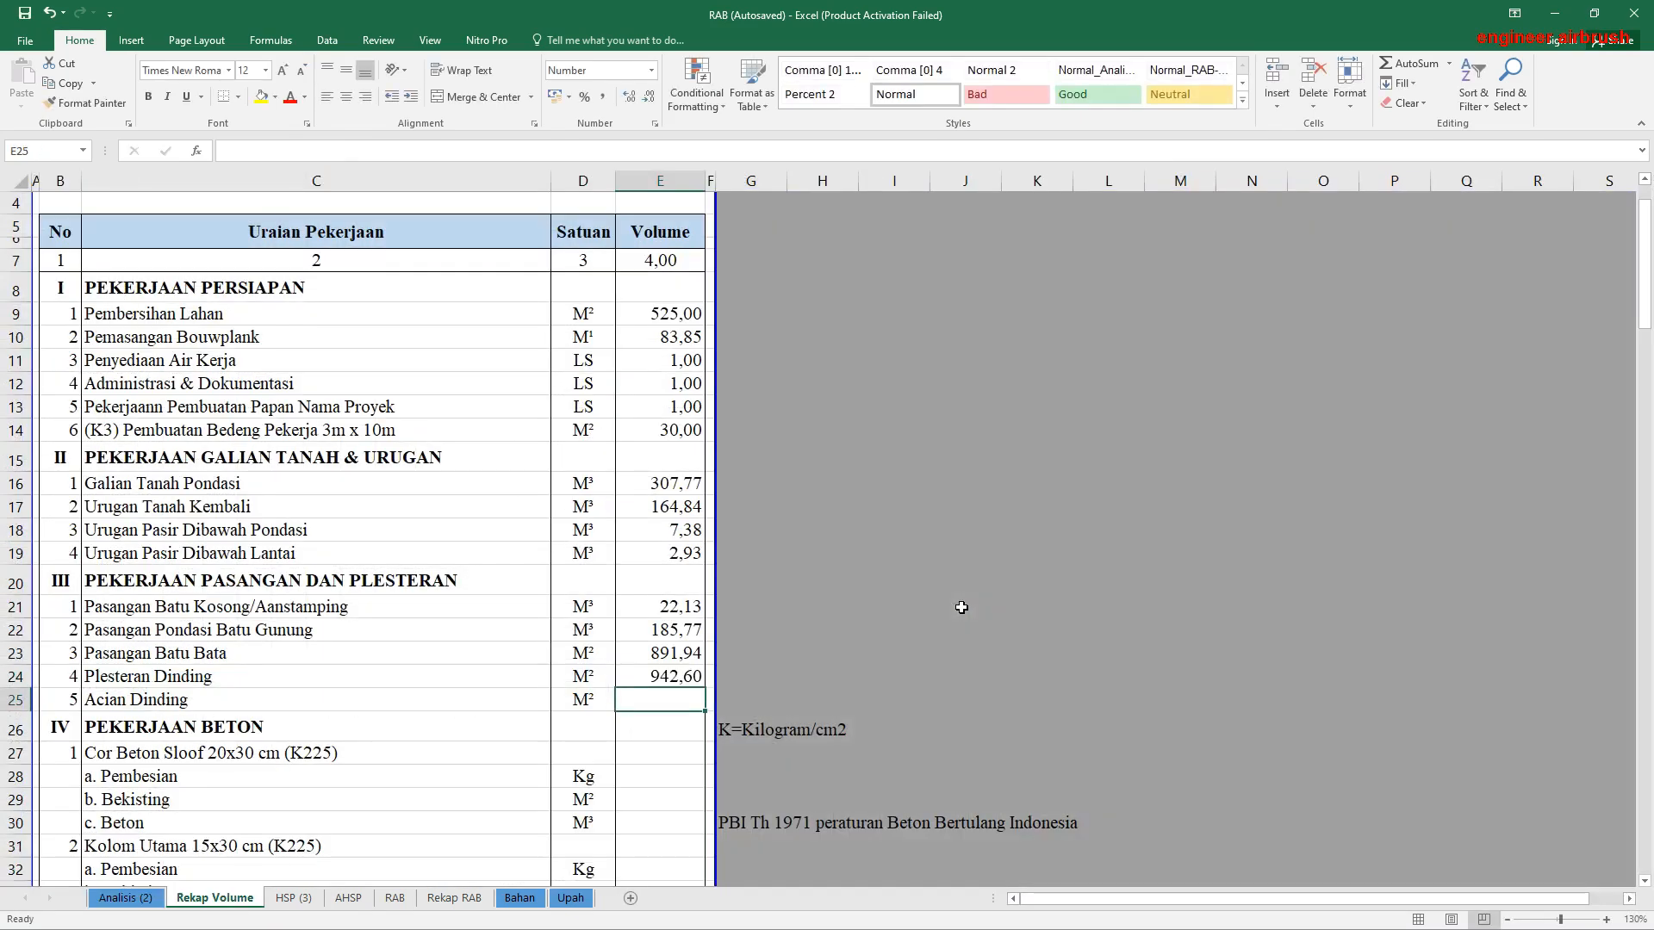
# Step: Link the Acian Dinding volume in E25 to the Luas Acian M² result in AK215 of Analisis (2)
pyautogui.write('=')
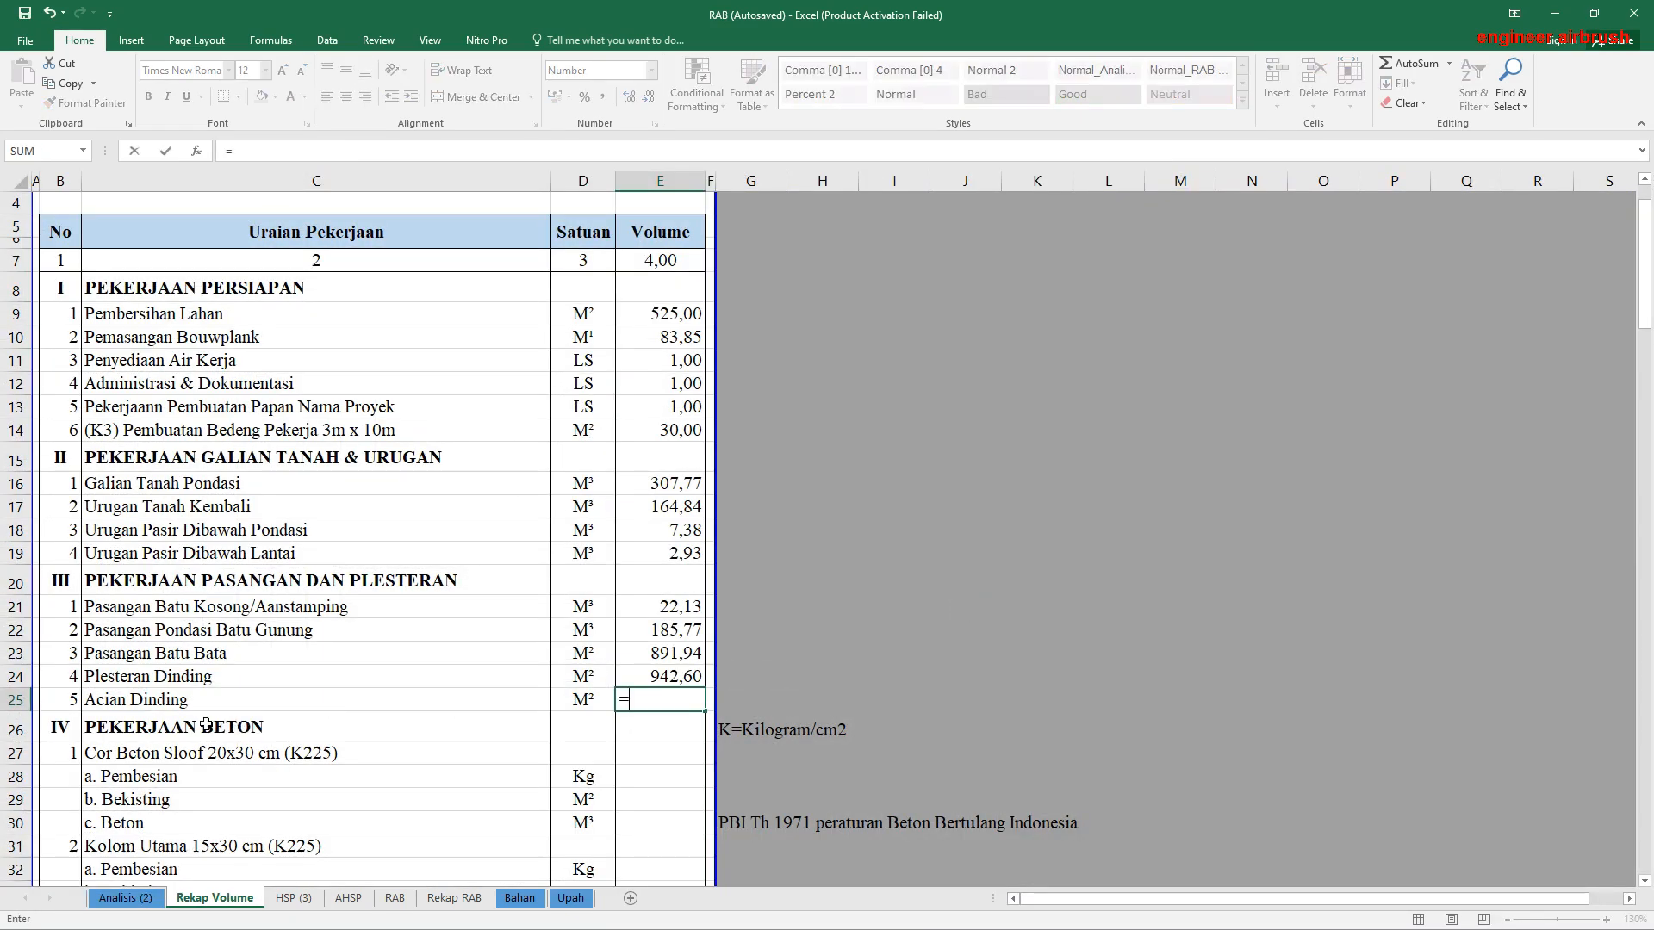
pyautogui.click(126, 898)
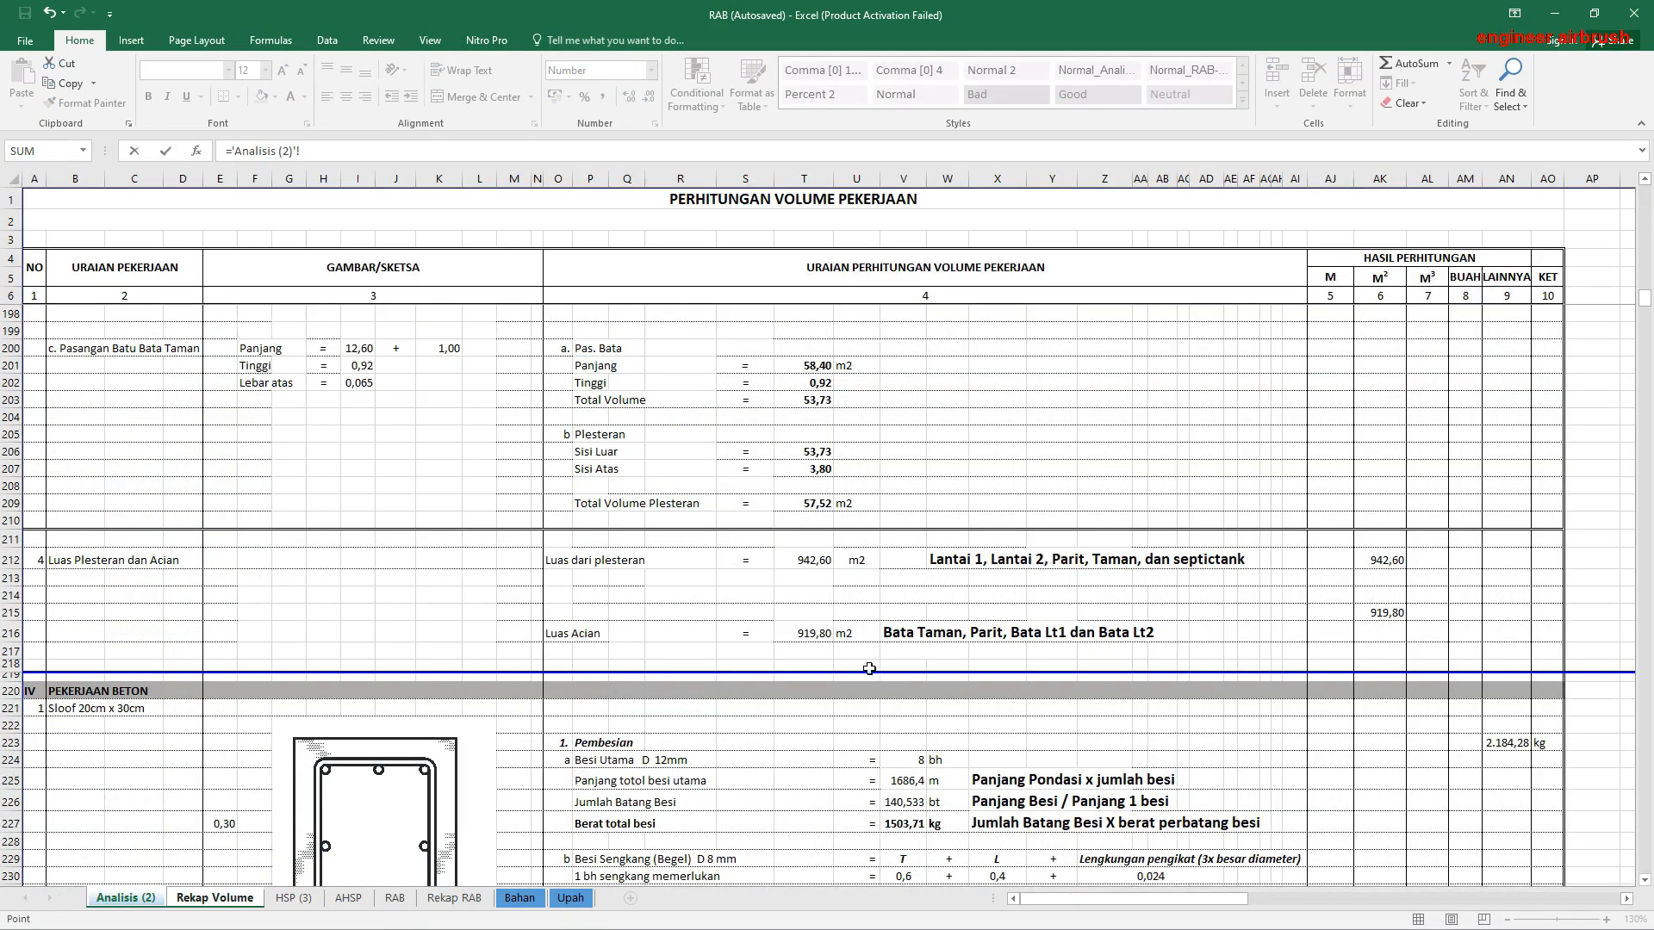
pyautogui.click(1381, 613)
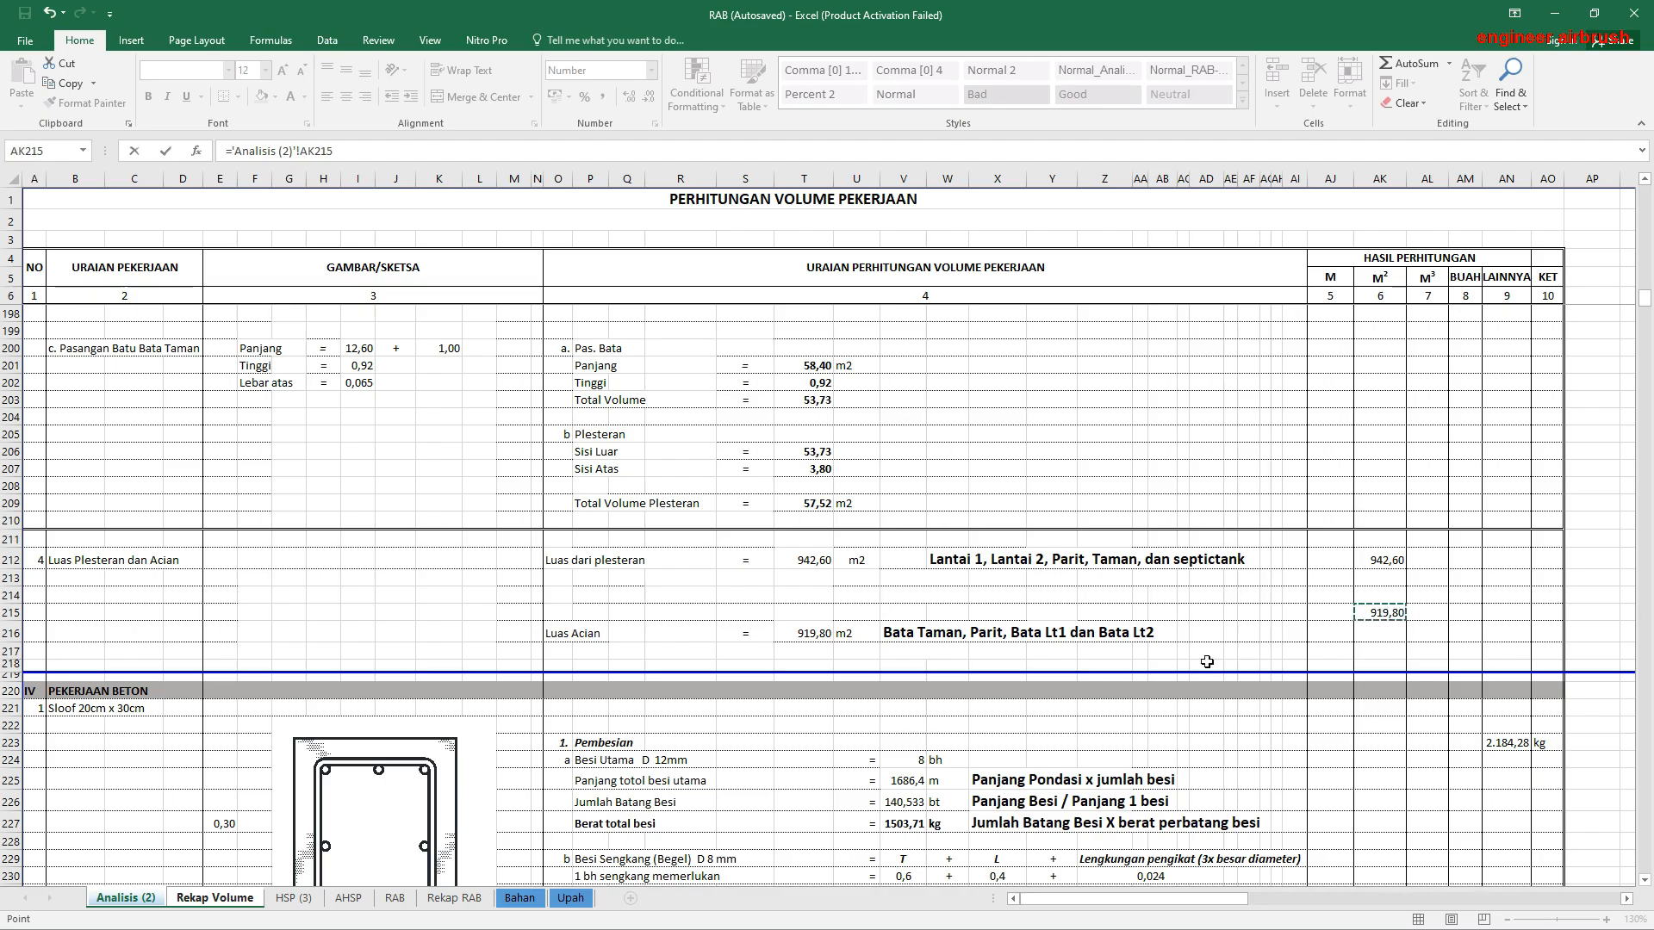
pyautogui.press('Return')
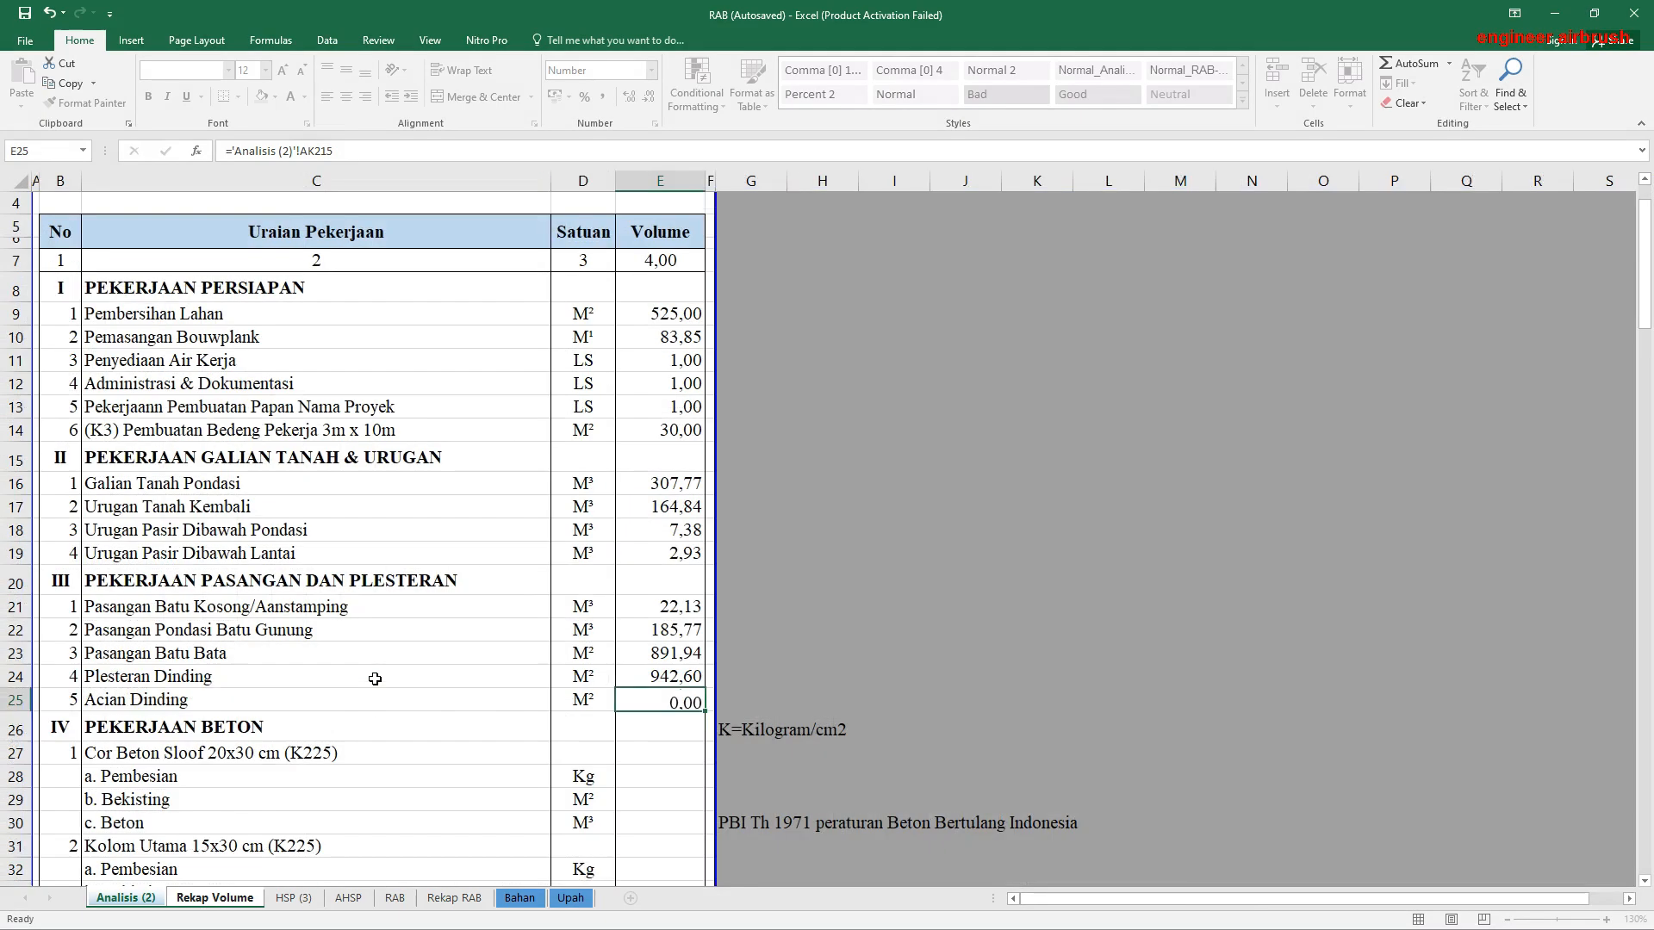
# Step: Link the Pembesian volume of Cor Beton Sloof 20x30 cm in E28 to its kg result in AN223 of Analisis (2)
pyautogui.scroll(-2, 269, 714)
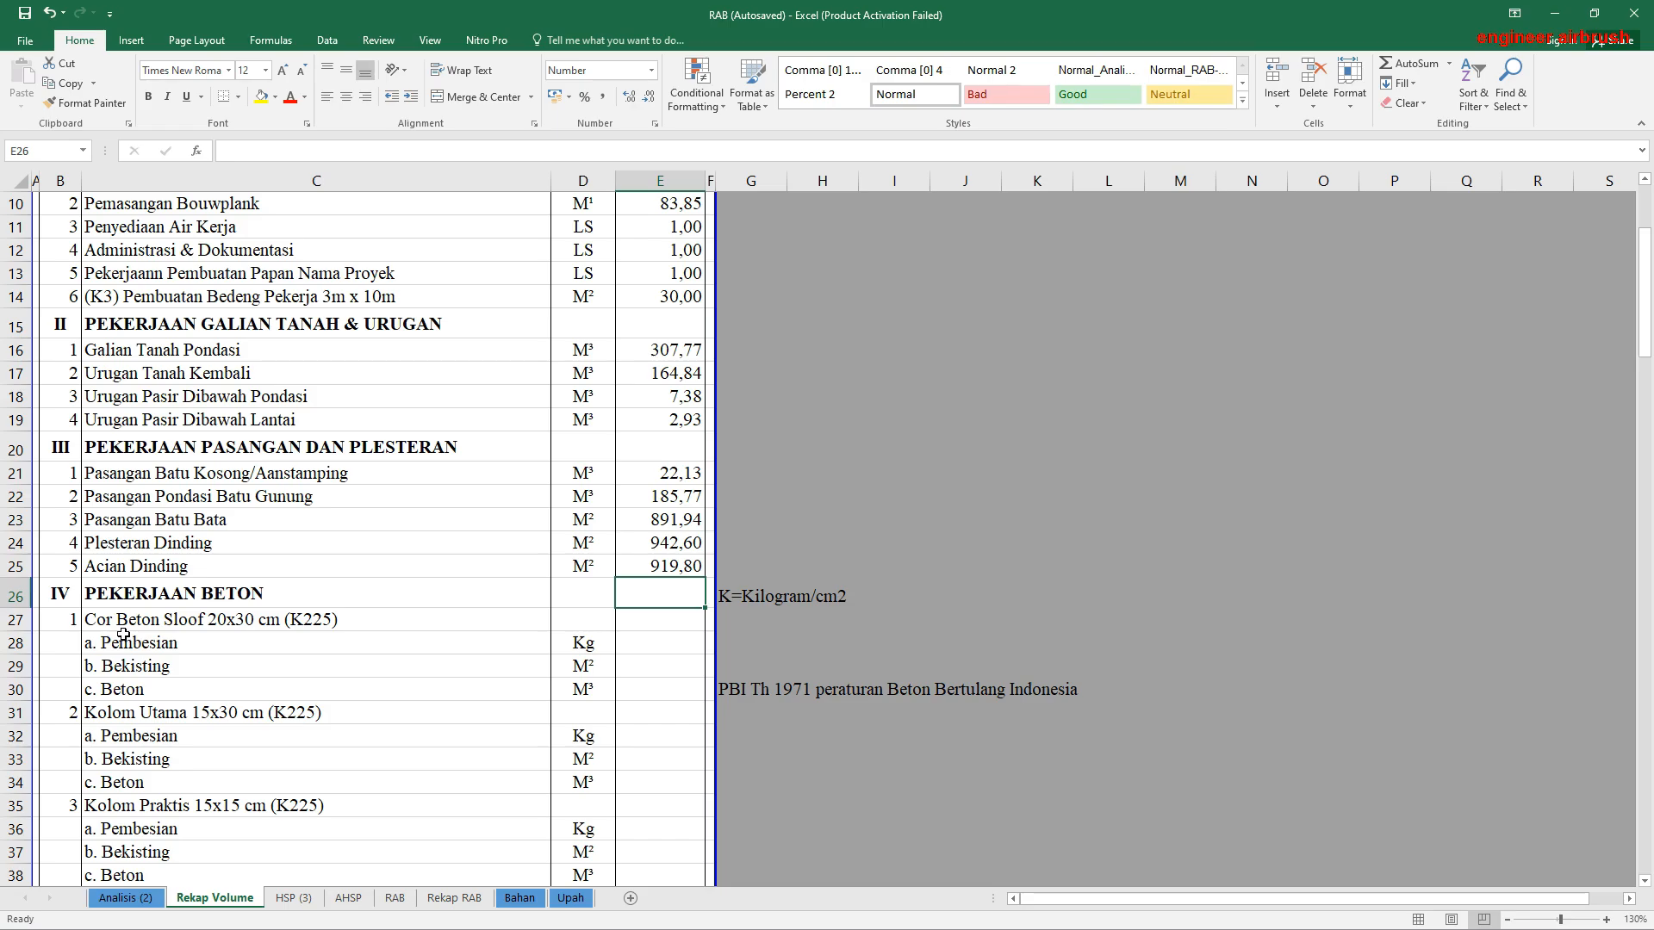
pyautogui.click(641, 649)
pyautogui.write('=')
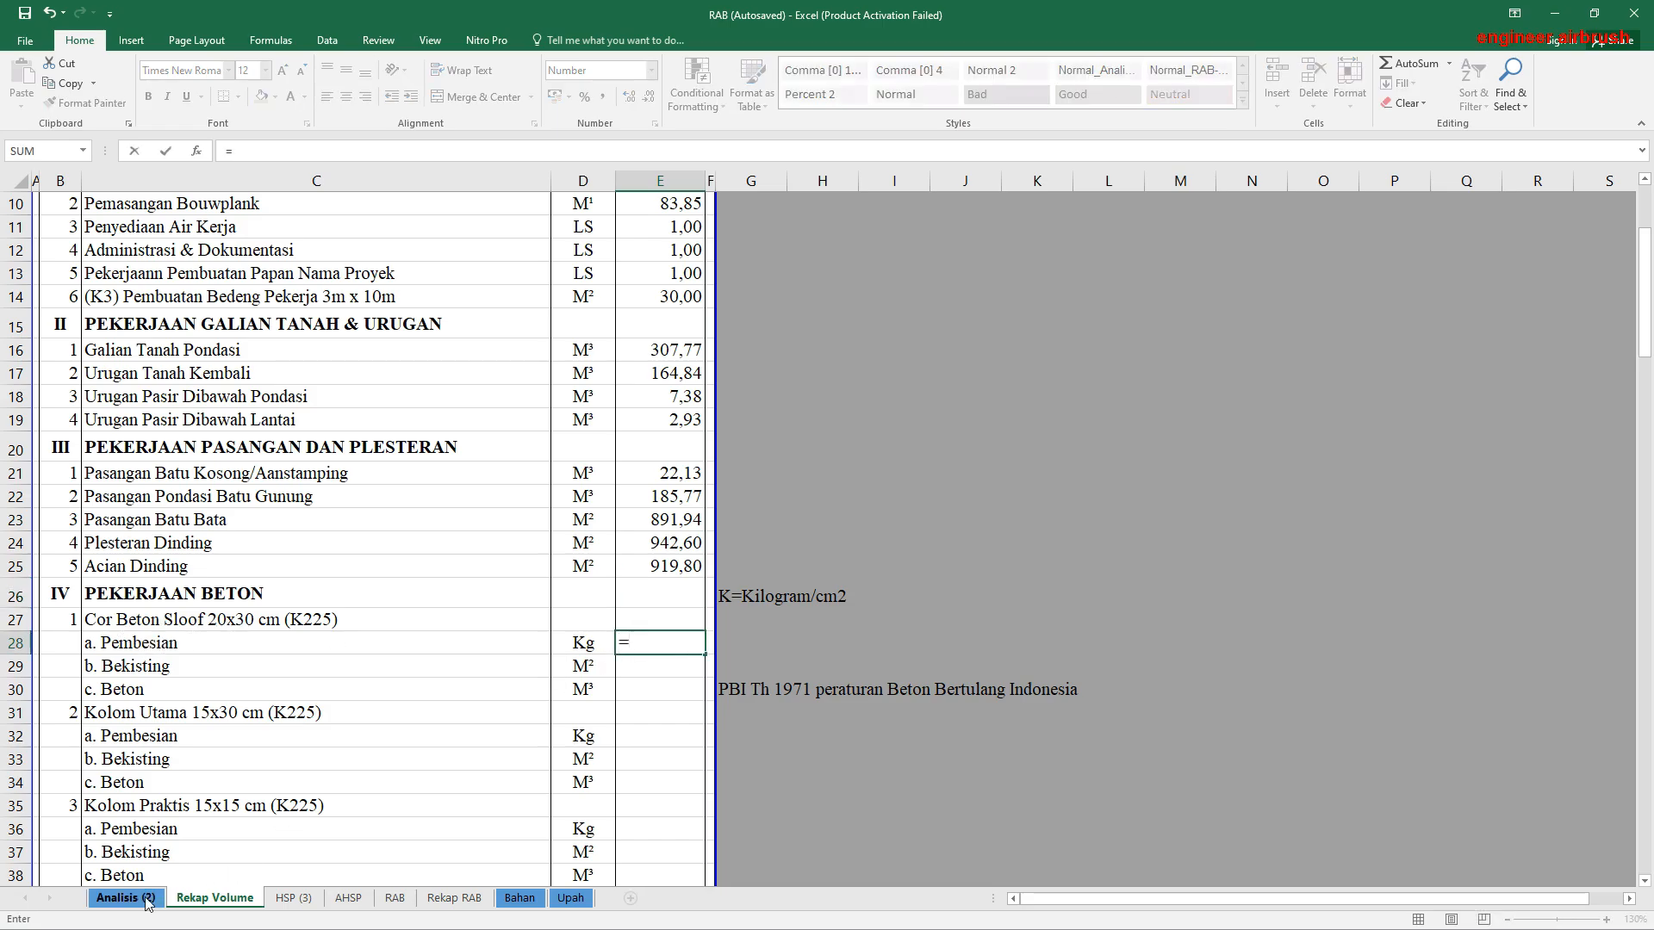
pyautogui.click(126, 898)
pyautogui.scroll(-5, 1071, 667)
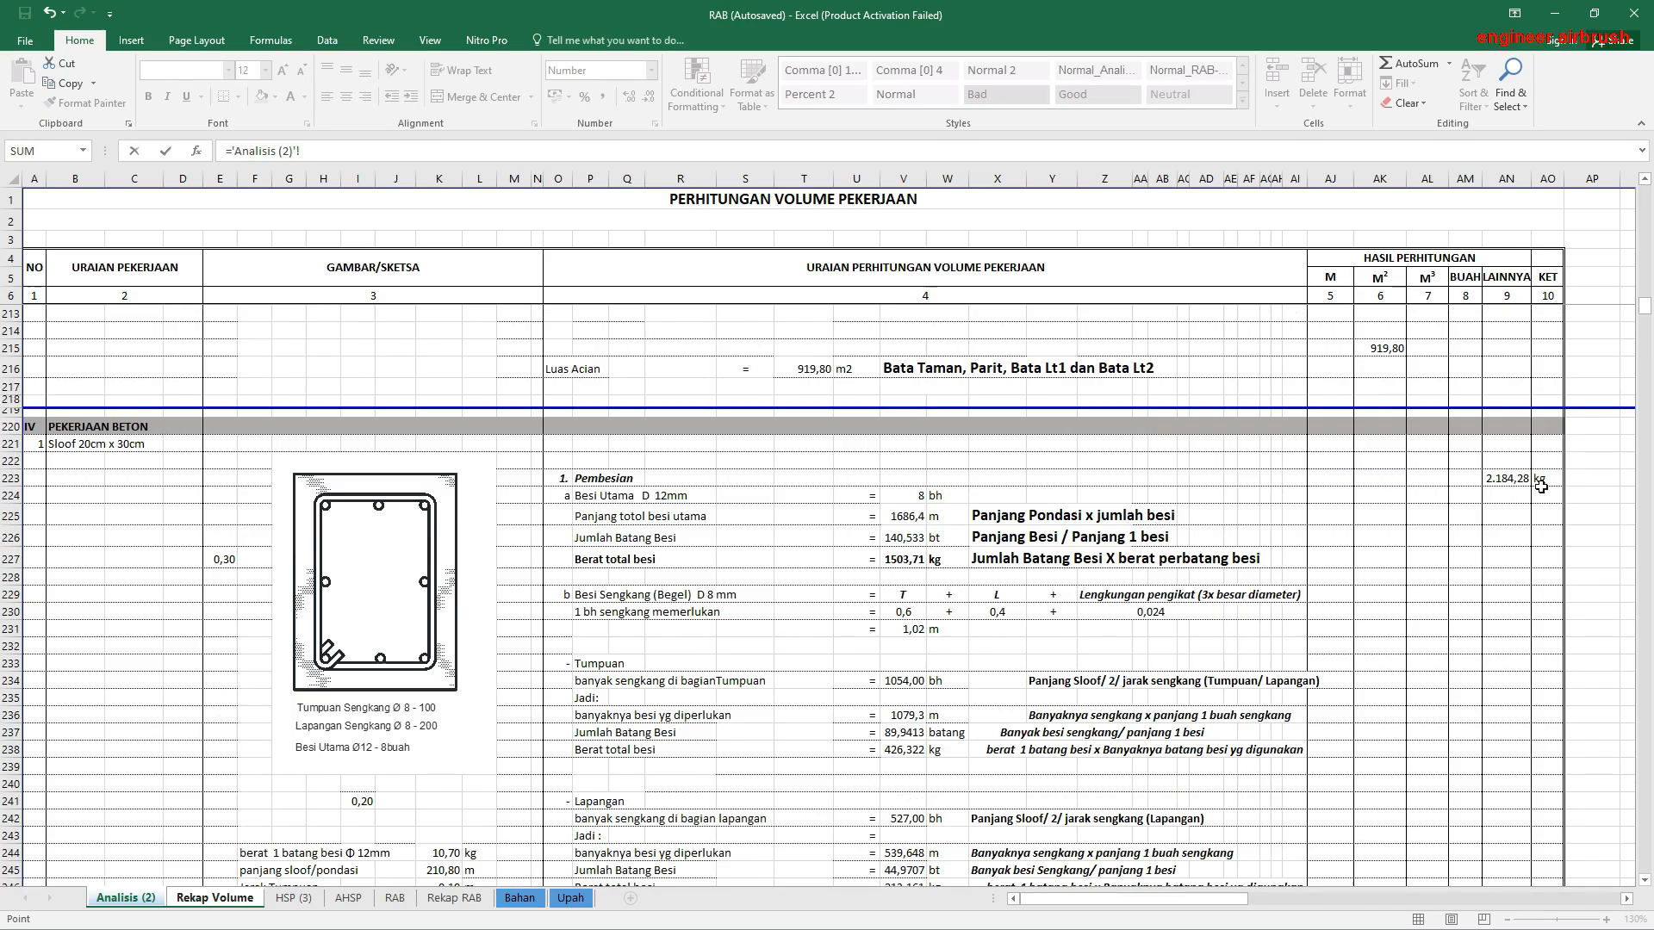
pyautogui.click(1510, 477)
pyautogui.press('Return')
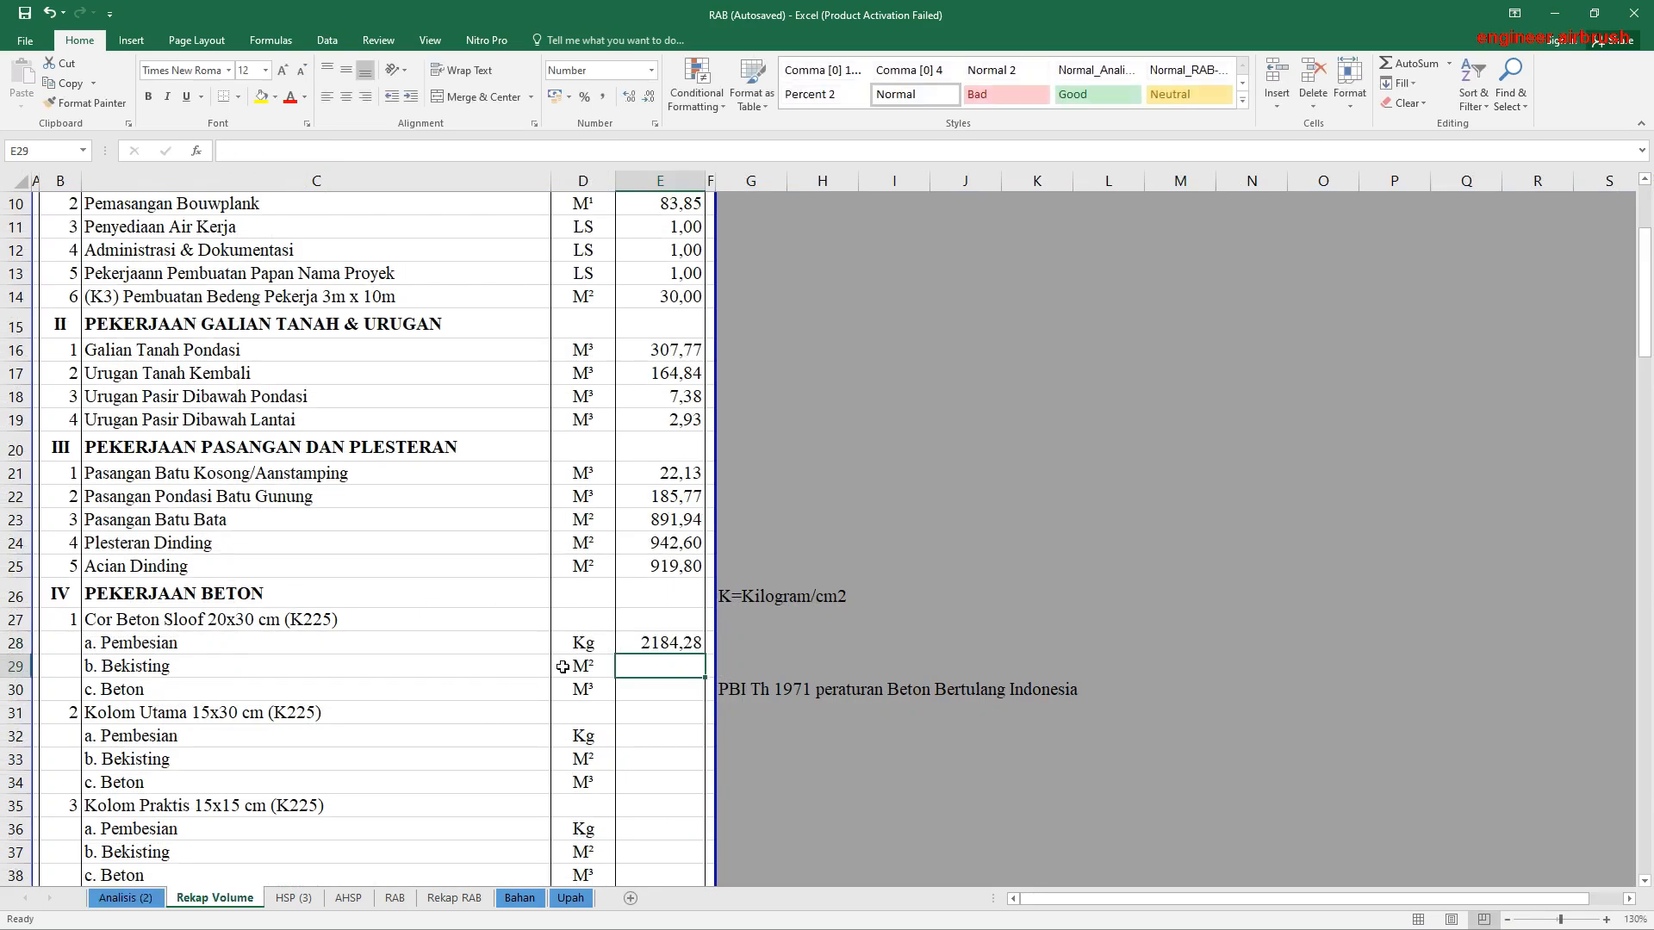
# Step: Link the sloof's Bekisting volume in E29 to its M² result in AK260 of Analisis (2)
pyautogui.write('=')
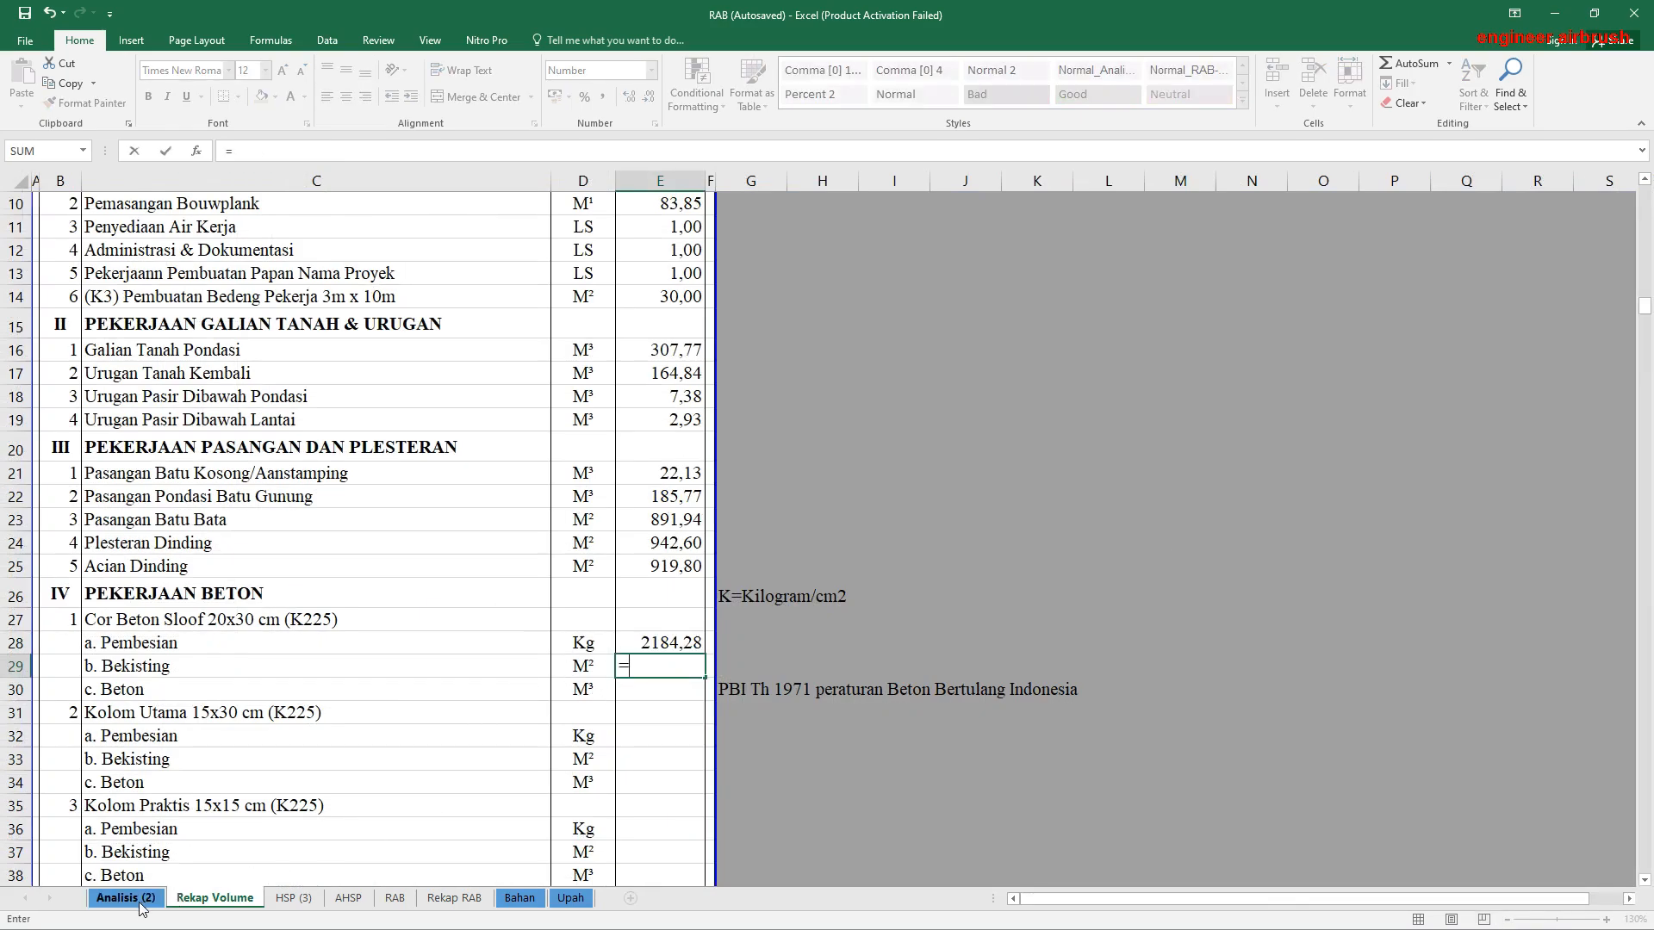
pyautogui.click(126, 898)
pyautogui.scroll(-5, 976, 620)
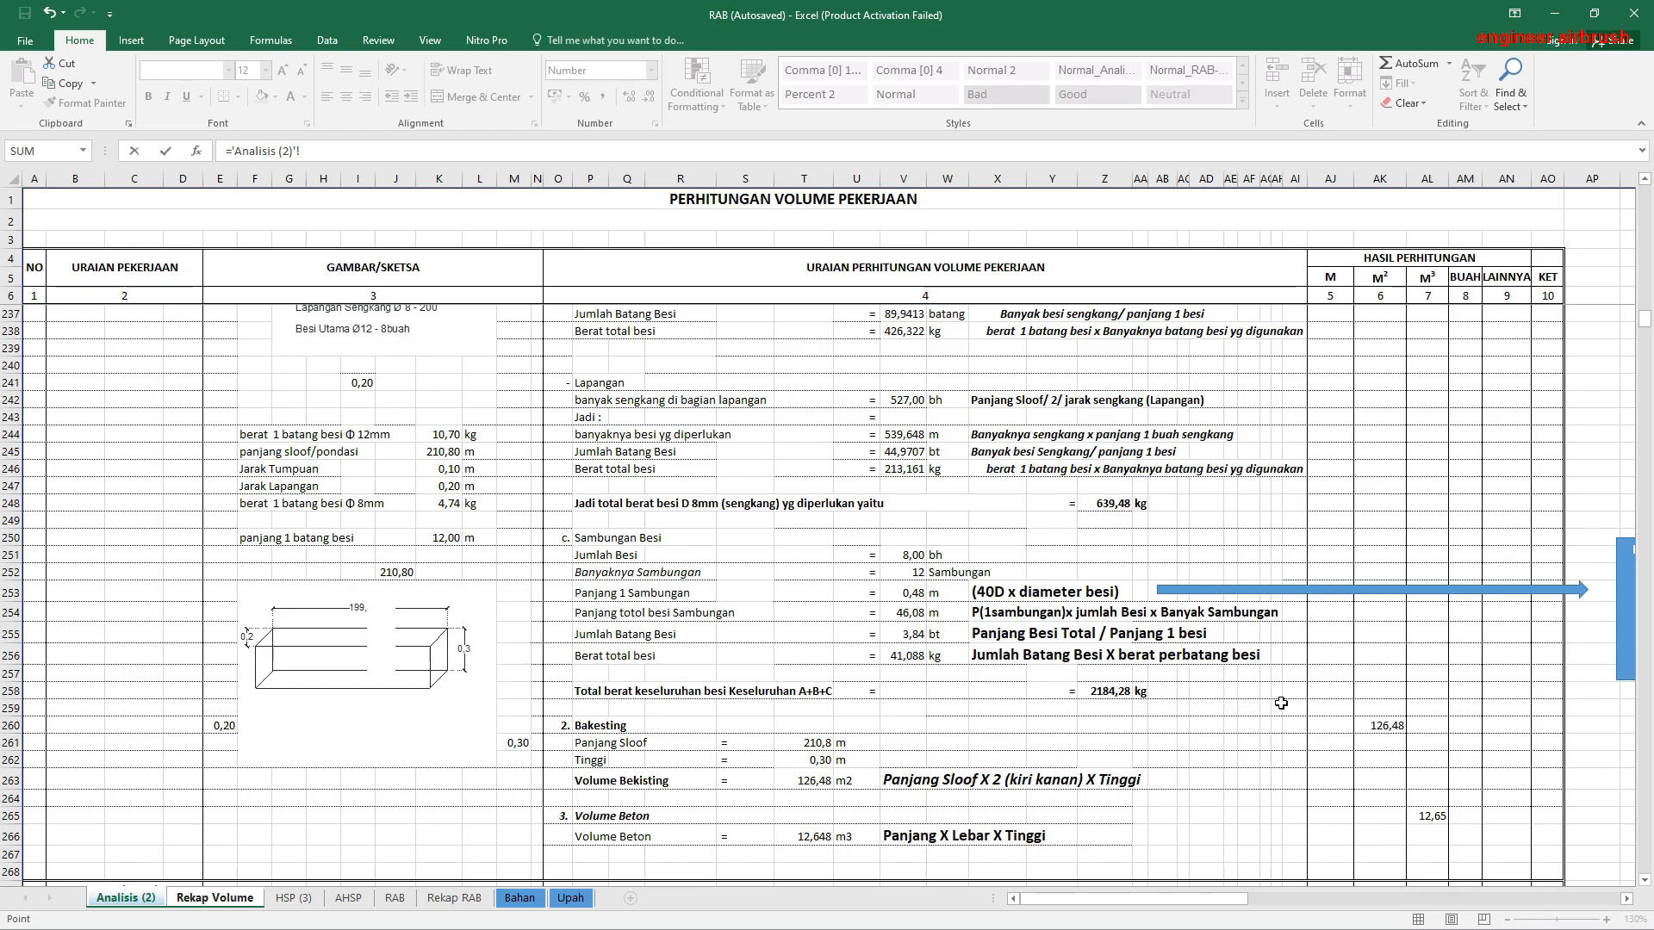
pyautogui.click(1383, 726)
pyautogui.press('Return')
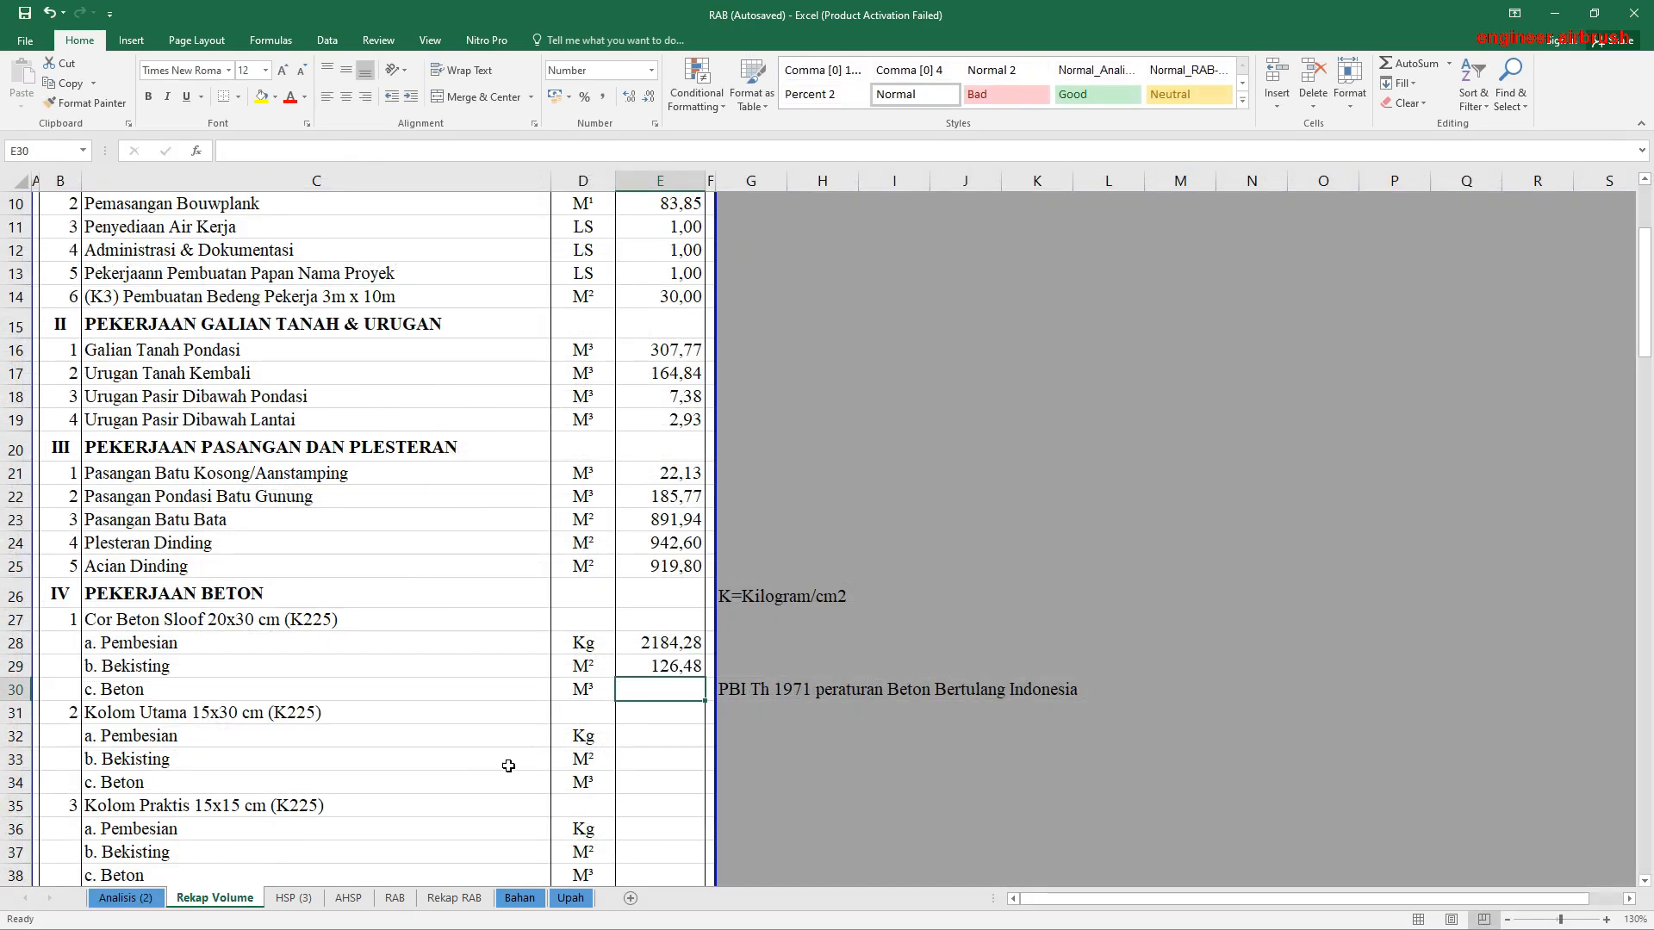
# Step: Link the sloof's Beton volume in E30 to its M³ result in AL265 of Analisis (2)
pyautogui.write('=')
pyautogui.click(125, 898)
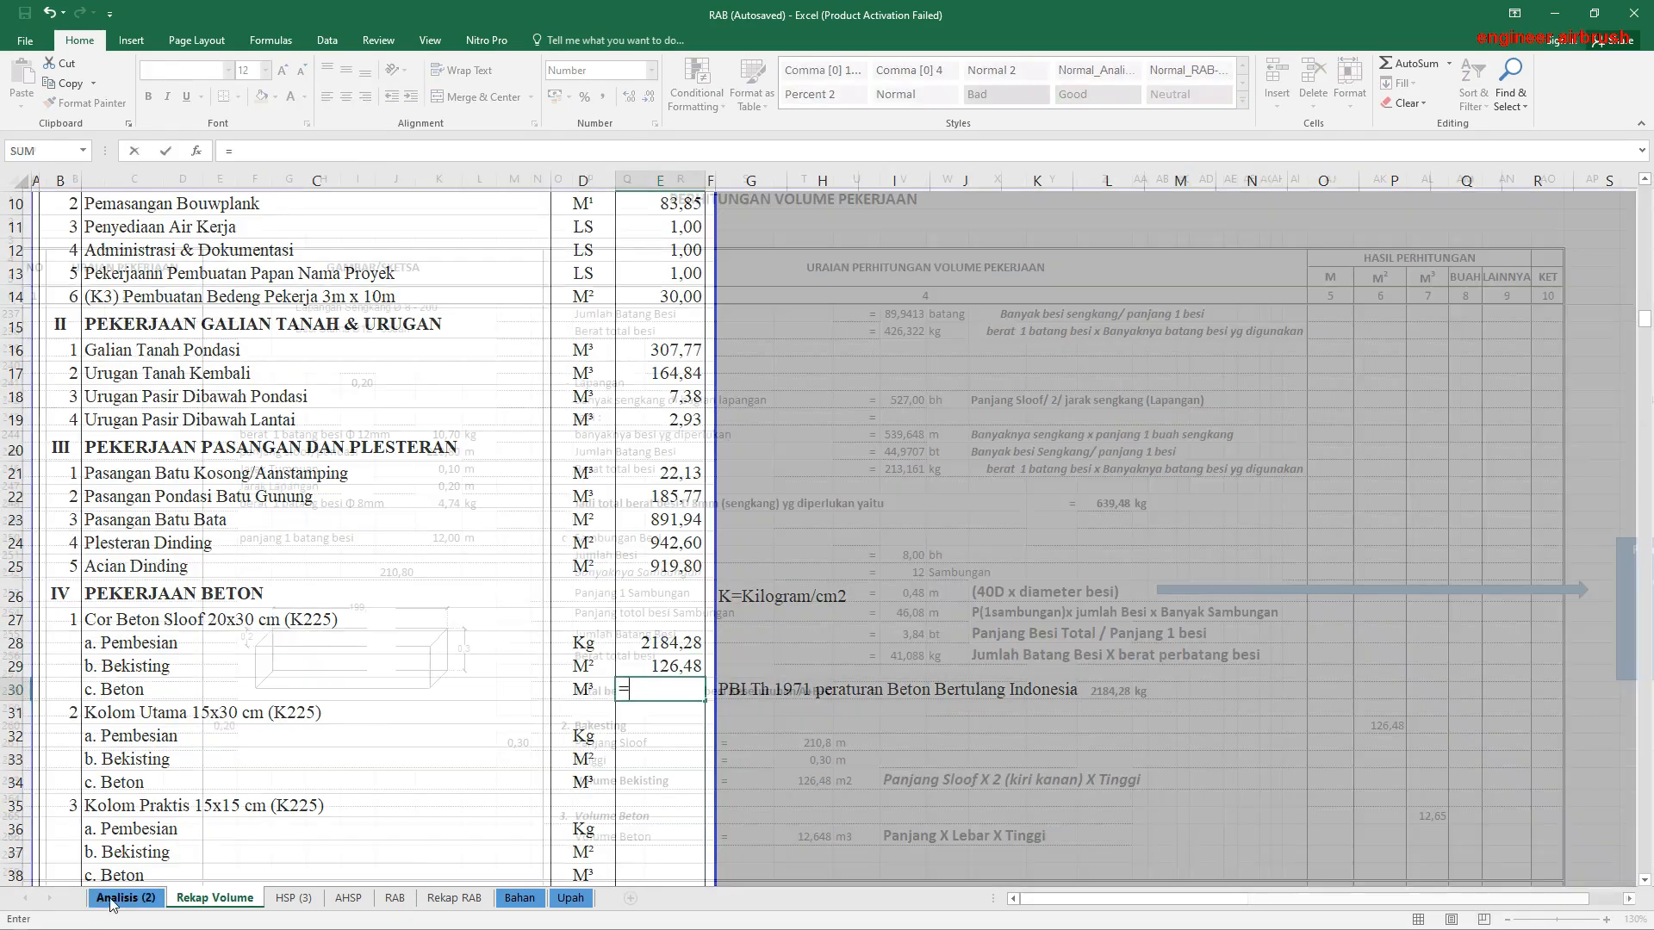
pyautogui.click(1426, 818)
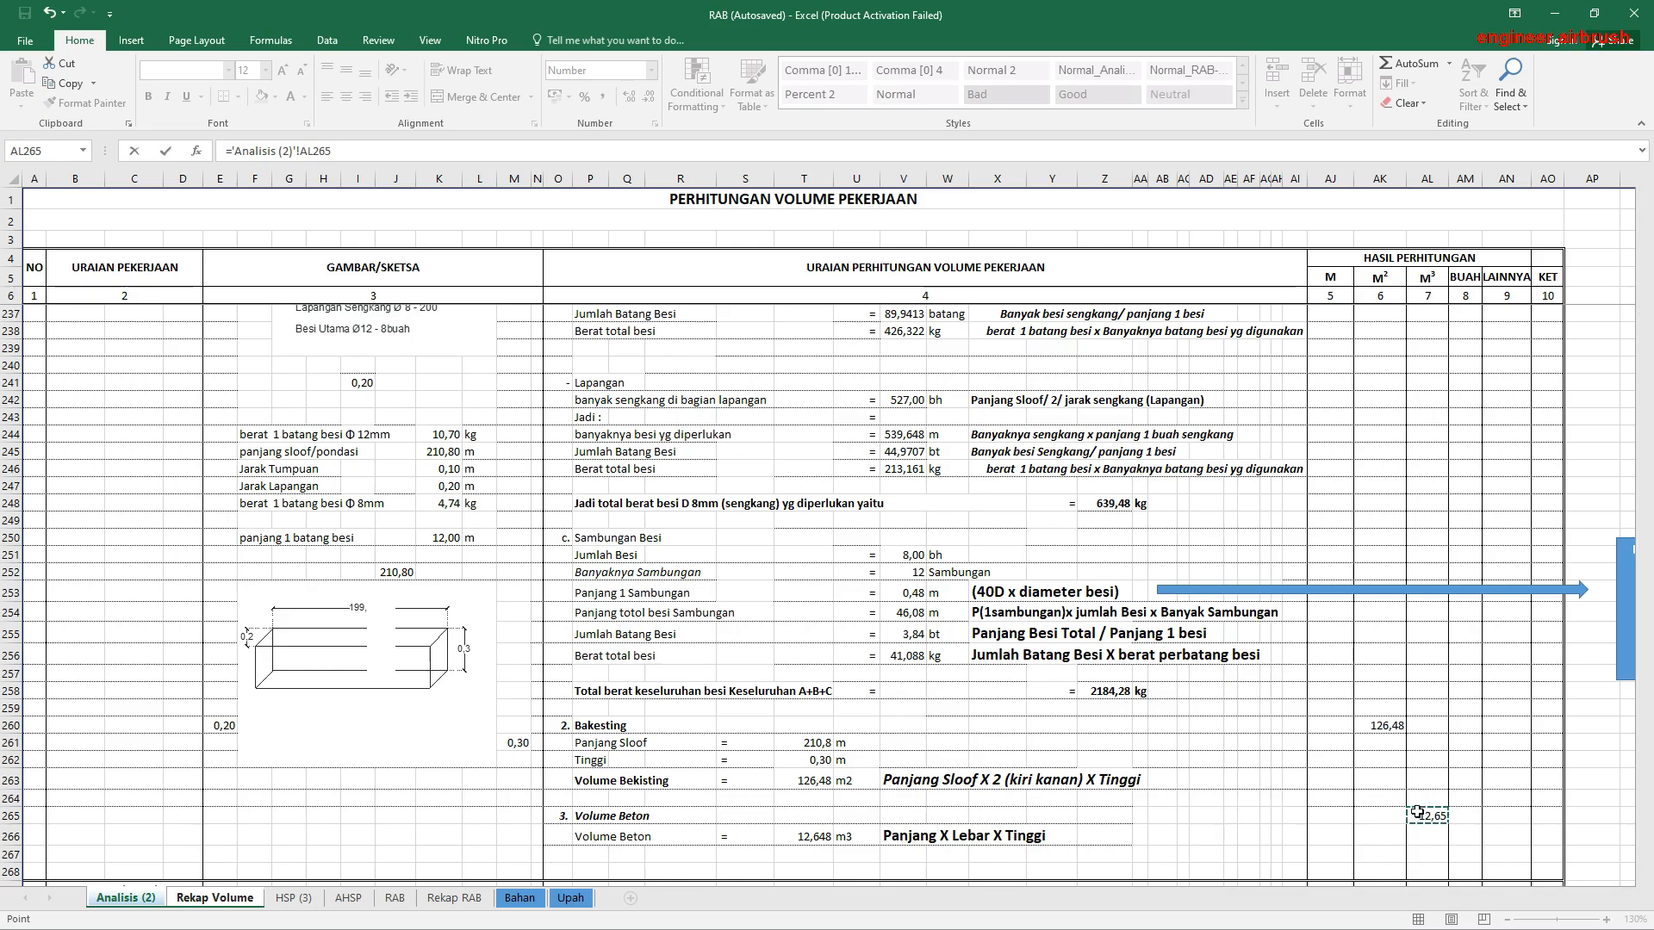
pyautogui.press('Return')
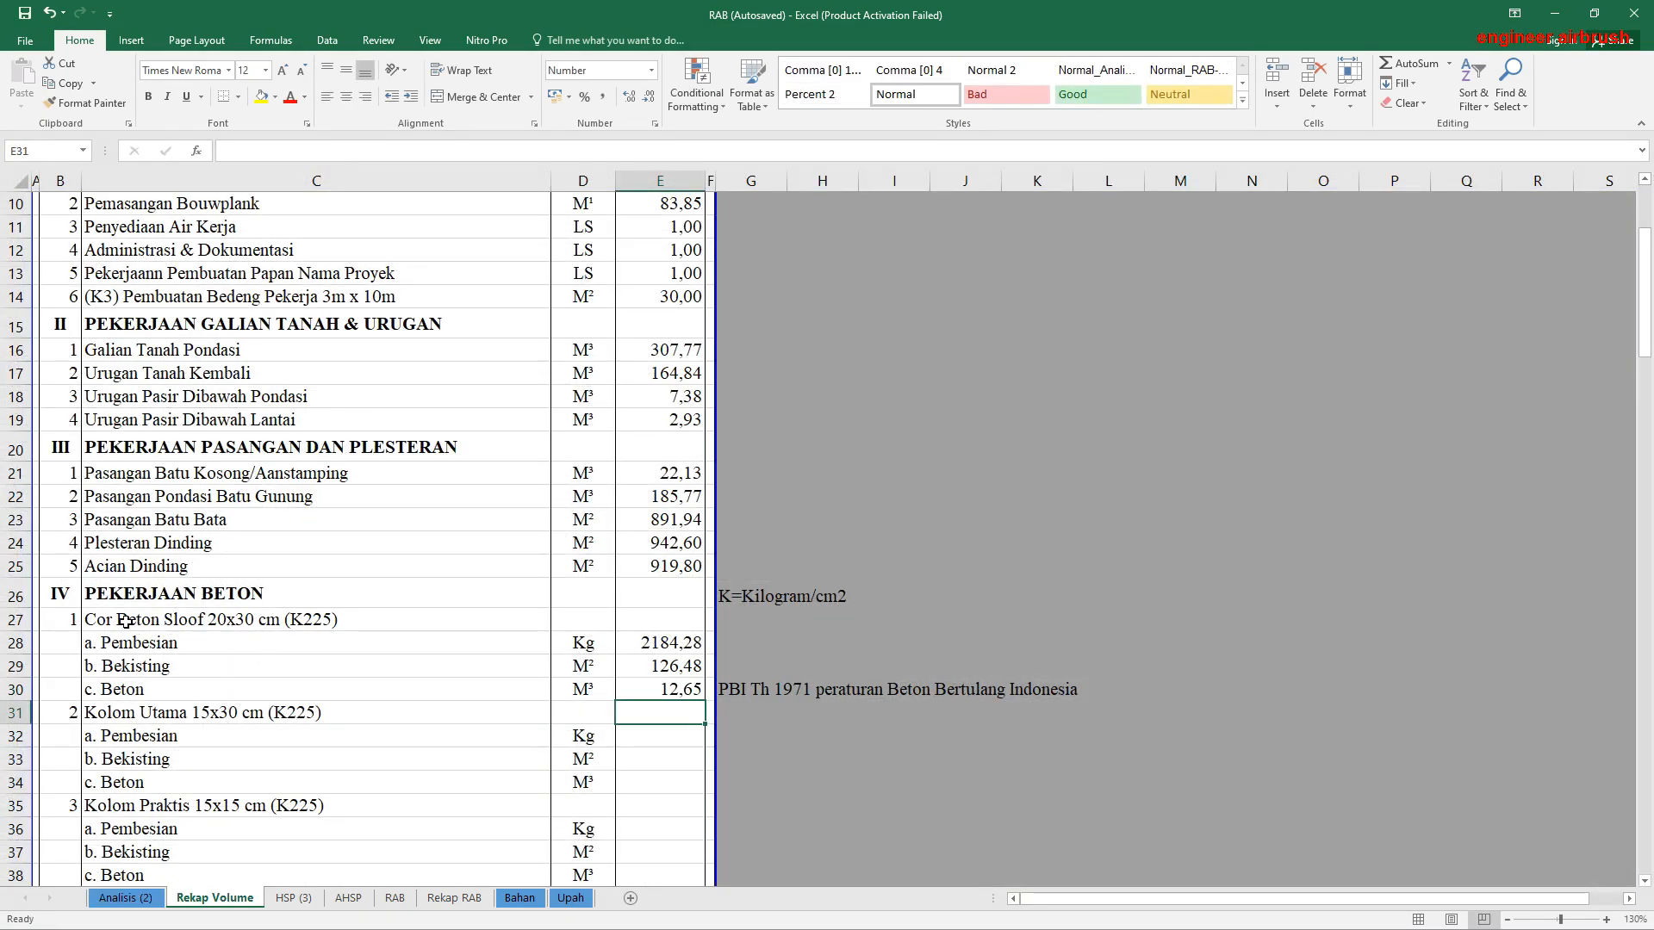
# Step: Examine the K225 grade in the Cor Beton Sloof heading together with the unit note in G26 and the PBI 1971 note in G30
pyautogui.click(208, 622)
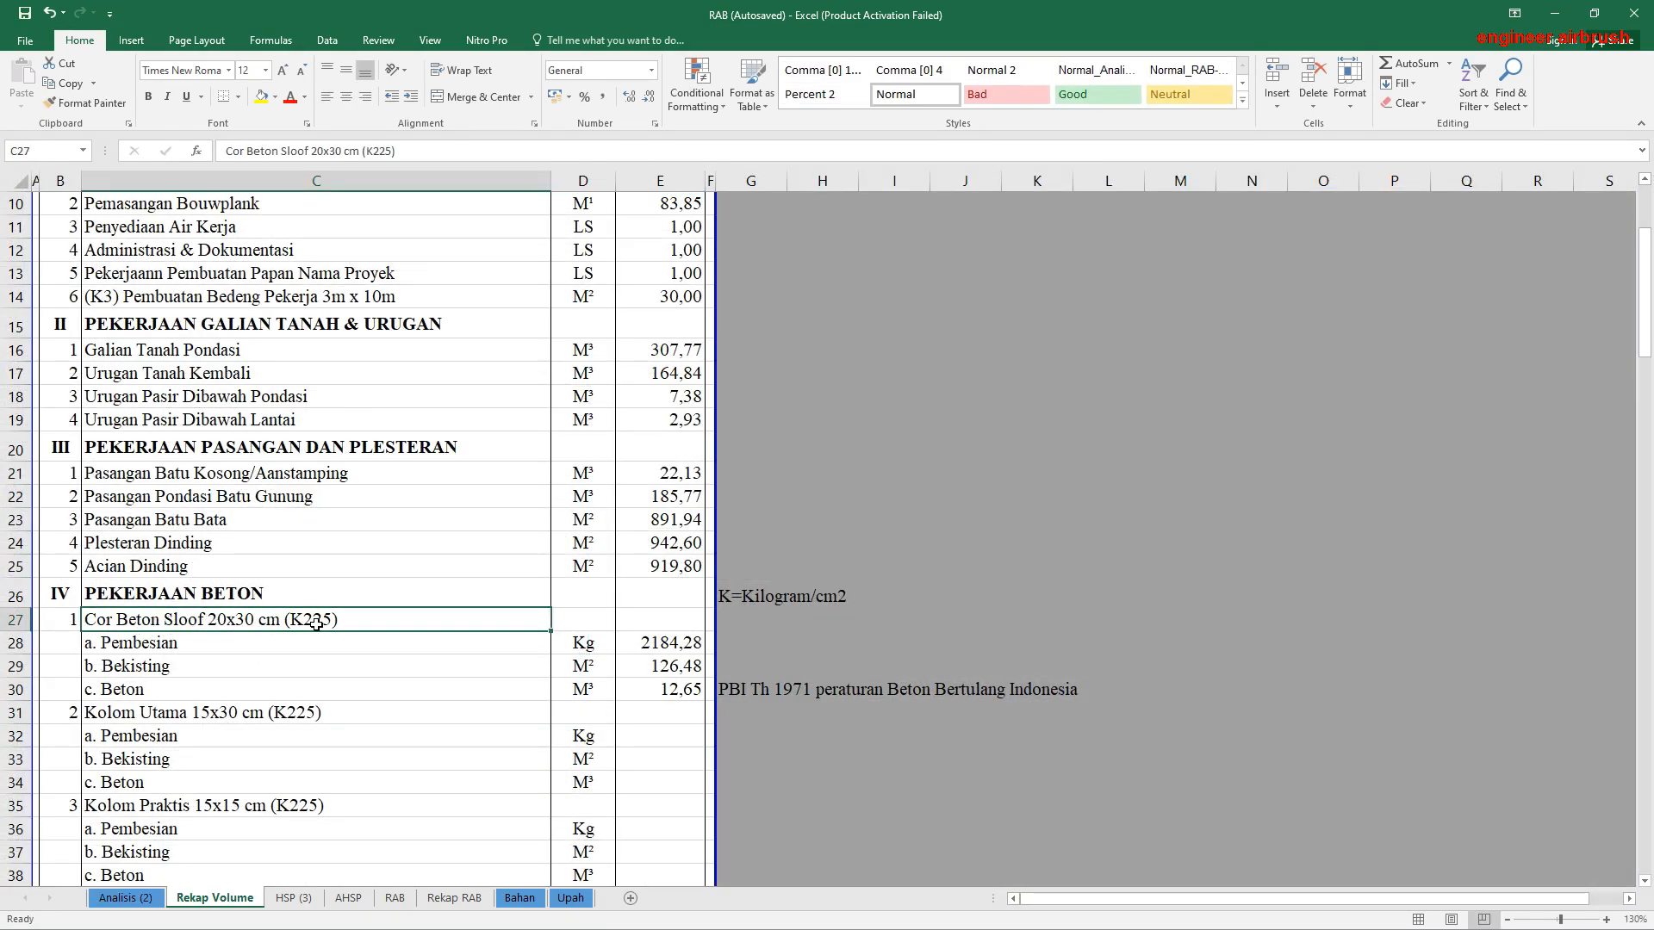
pyautogui.click(769, 597)
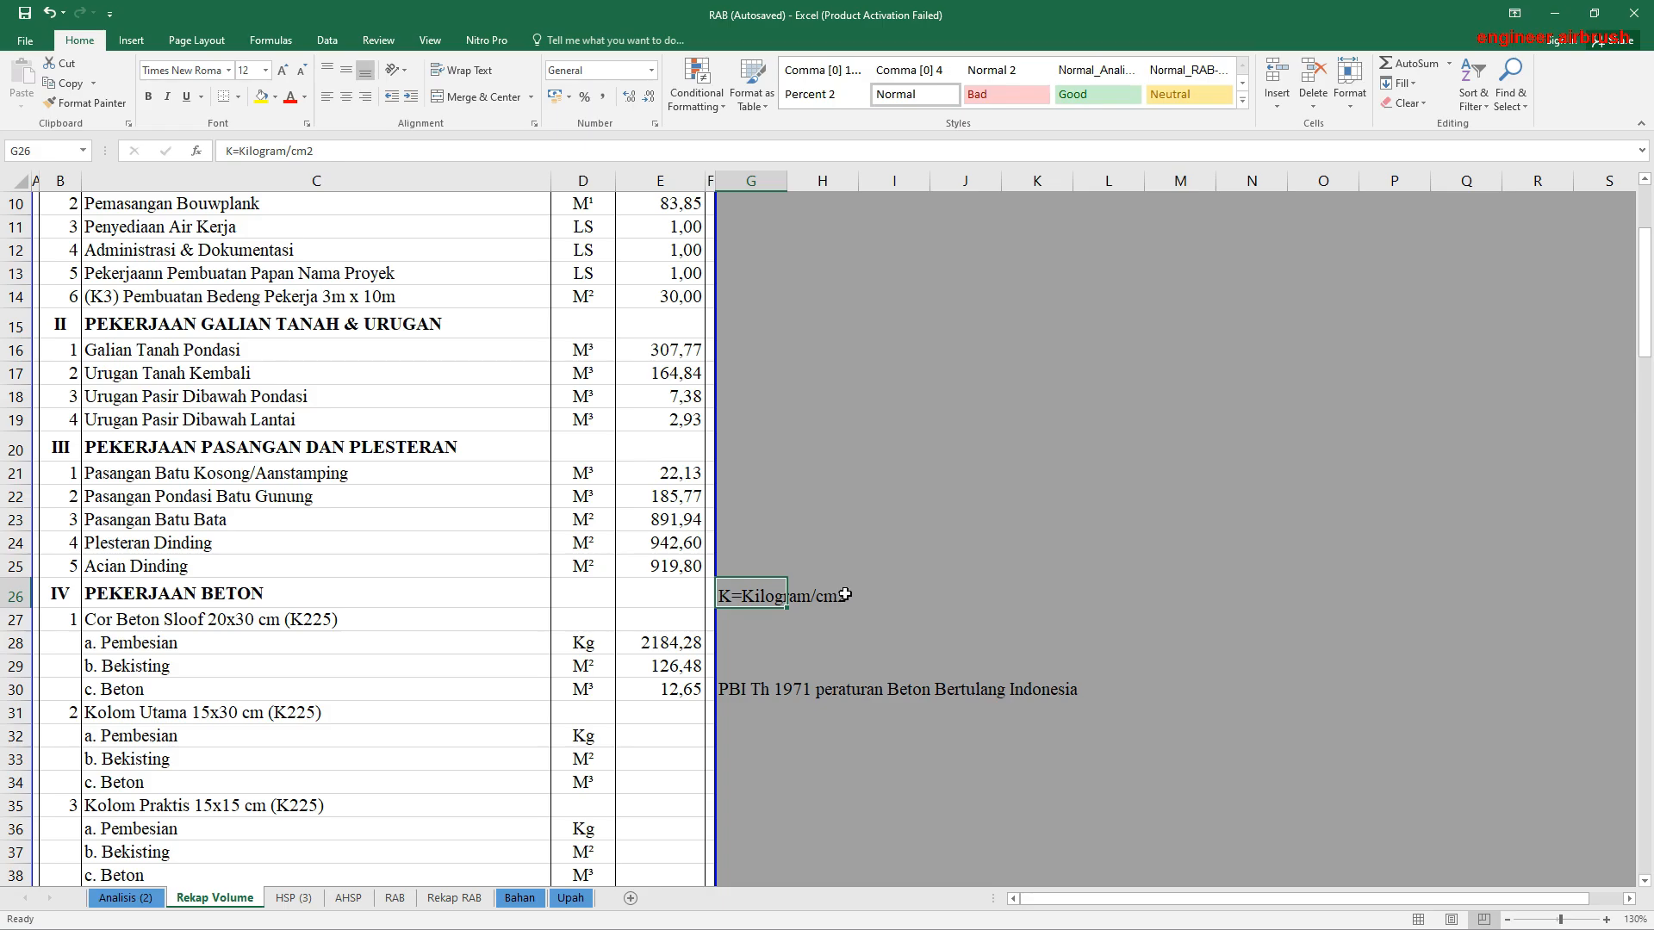
pyautogui.click(284, 622)
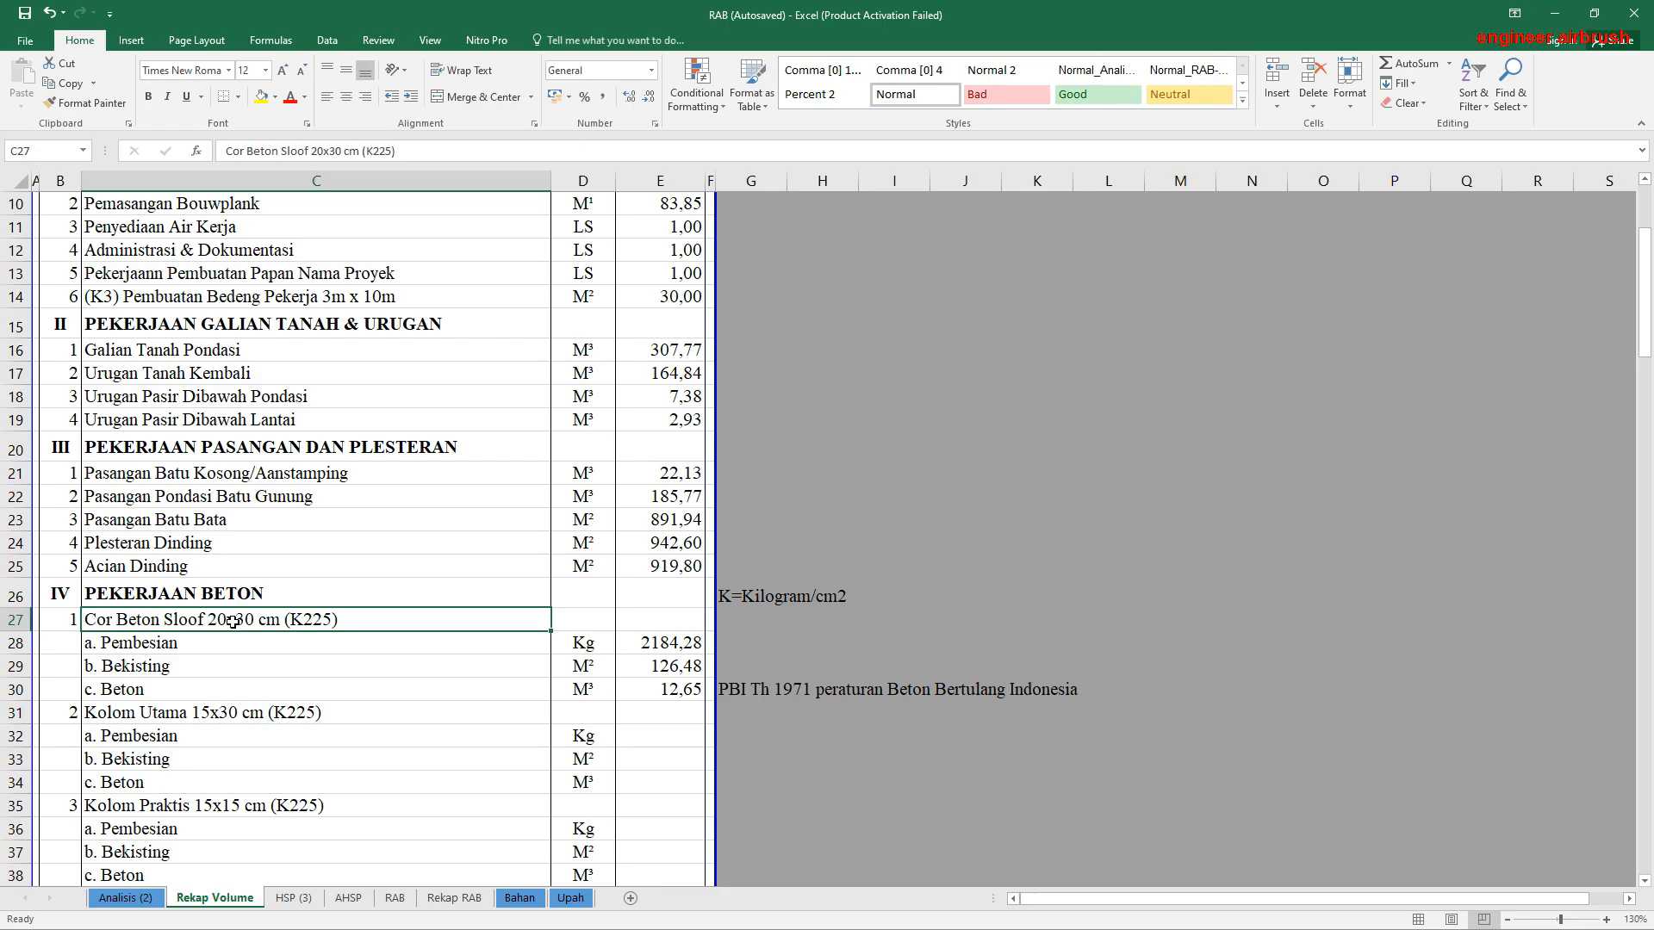
pyautogui.scroll(-2, 488, 664)
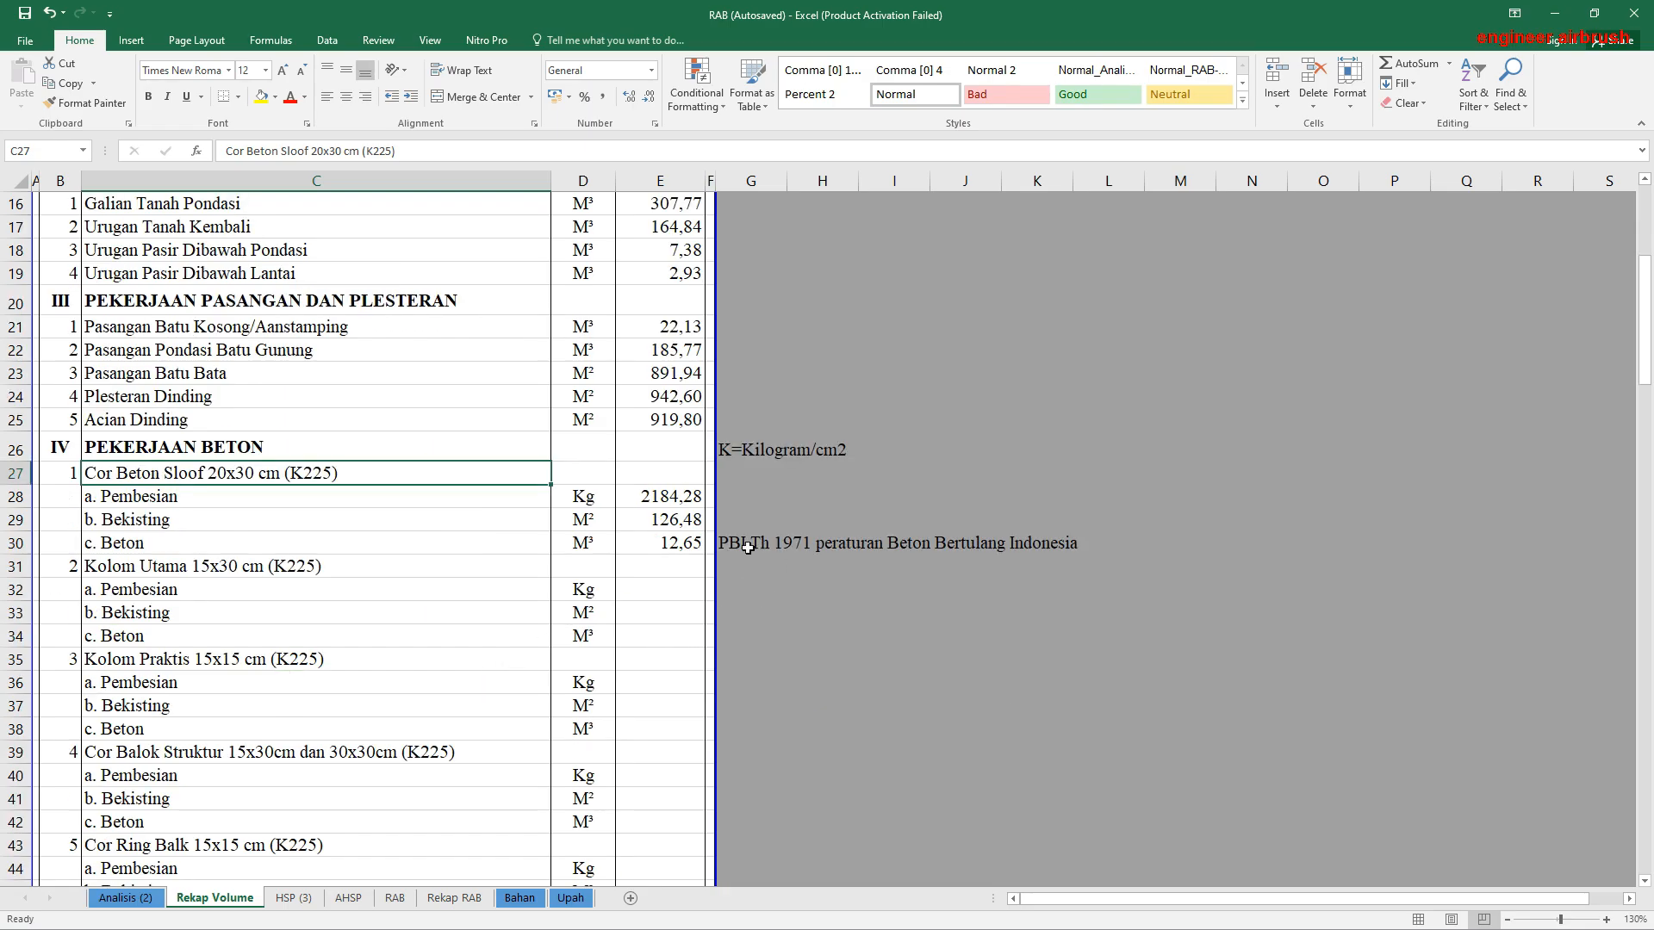
pyautogui.moveTo(748, 548); pyautogui.dragTo(1067, 547)
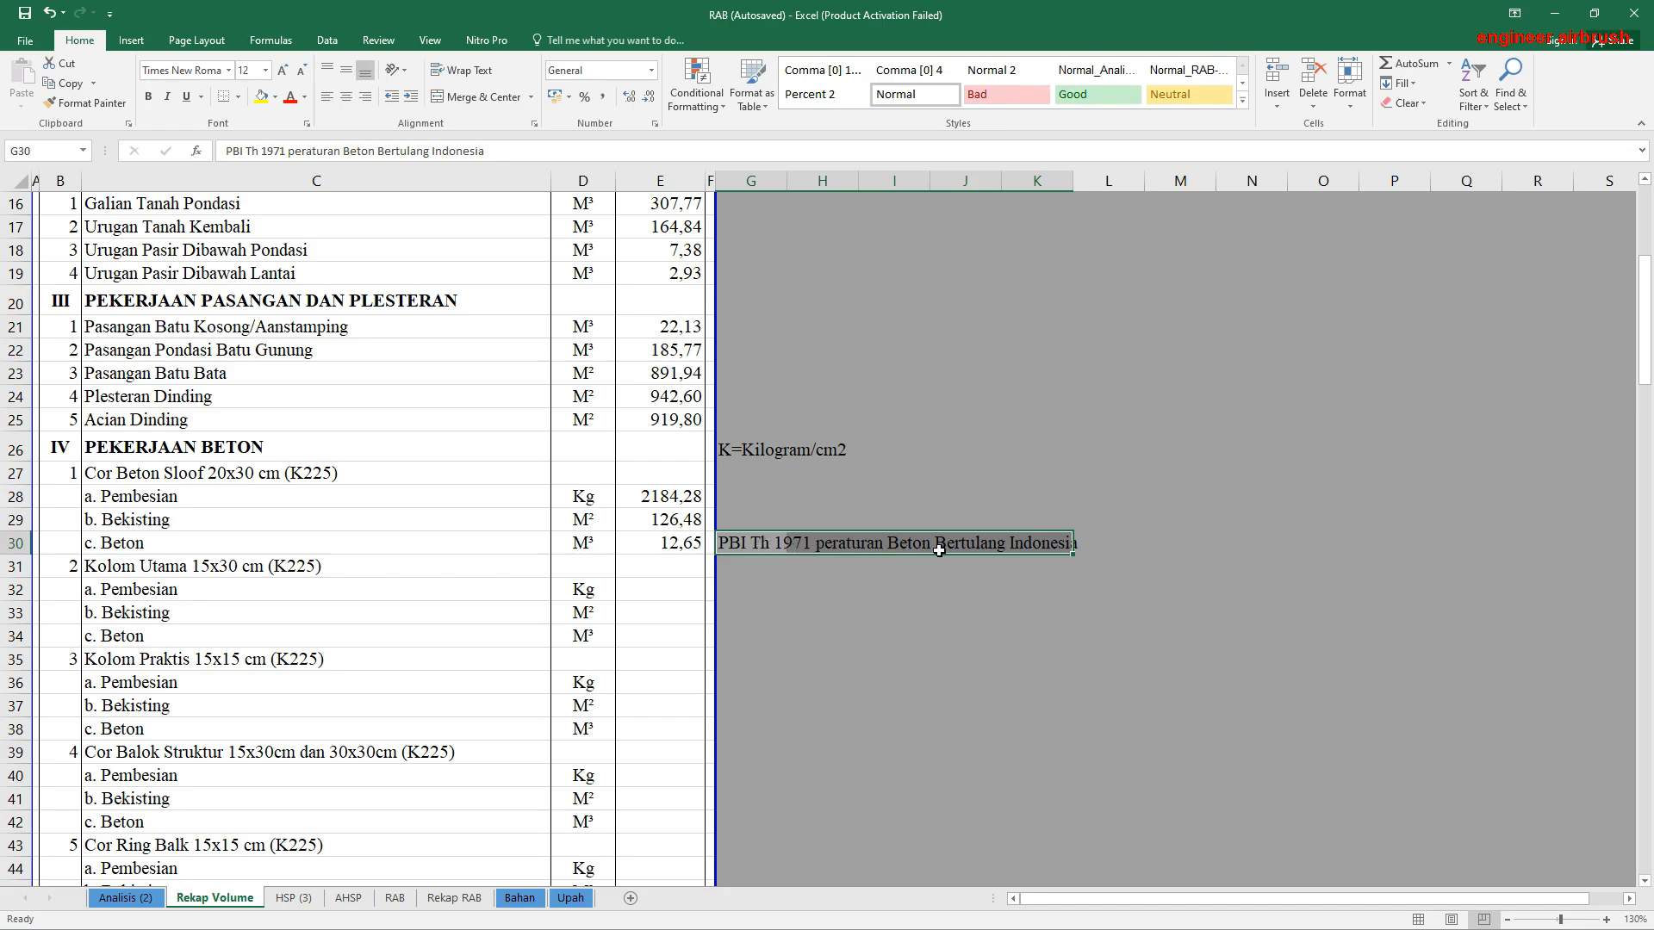
pyautogui.click(1007, 549)
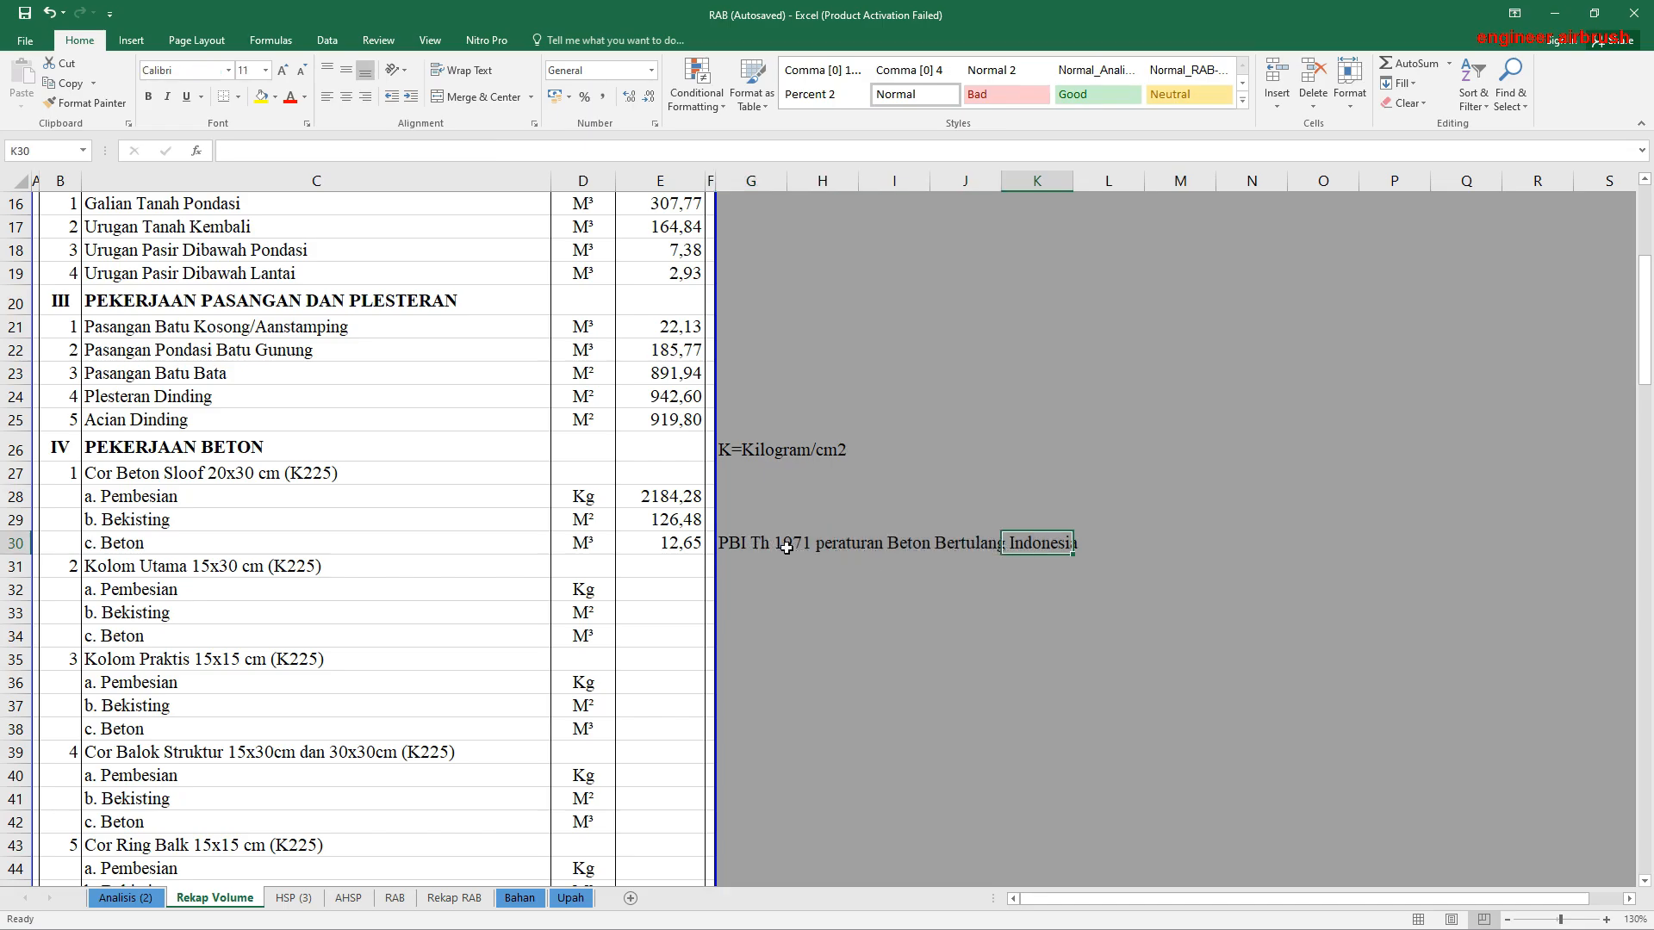
pyautogui.moveTo(748, 544); pyautogui.dragTo(1062, 543)
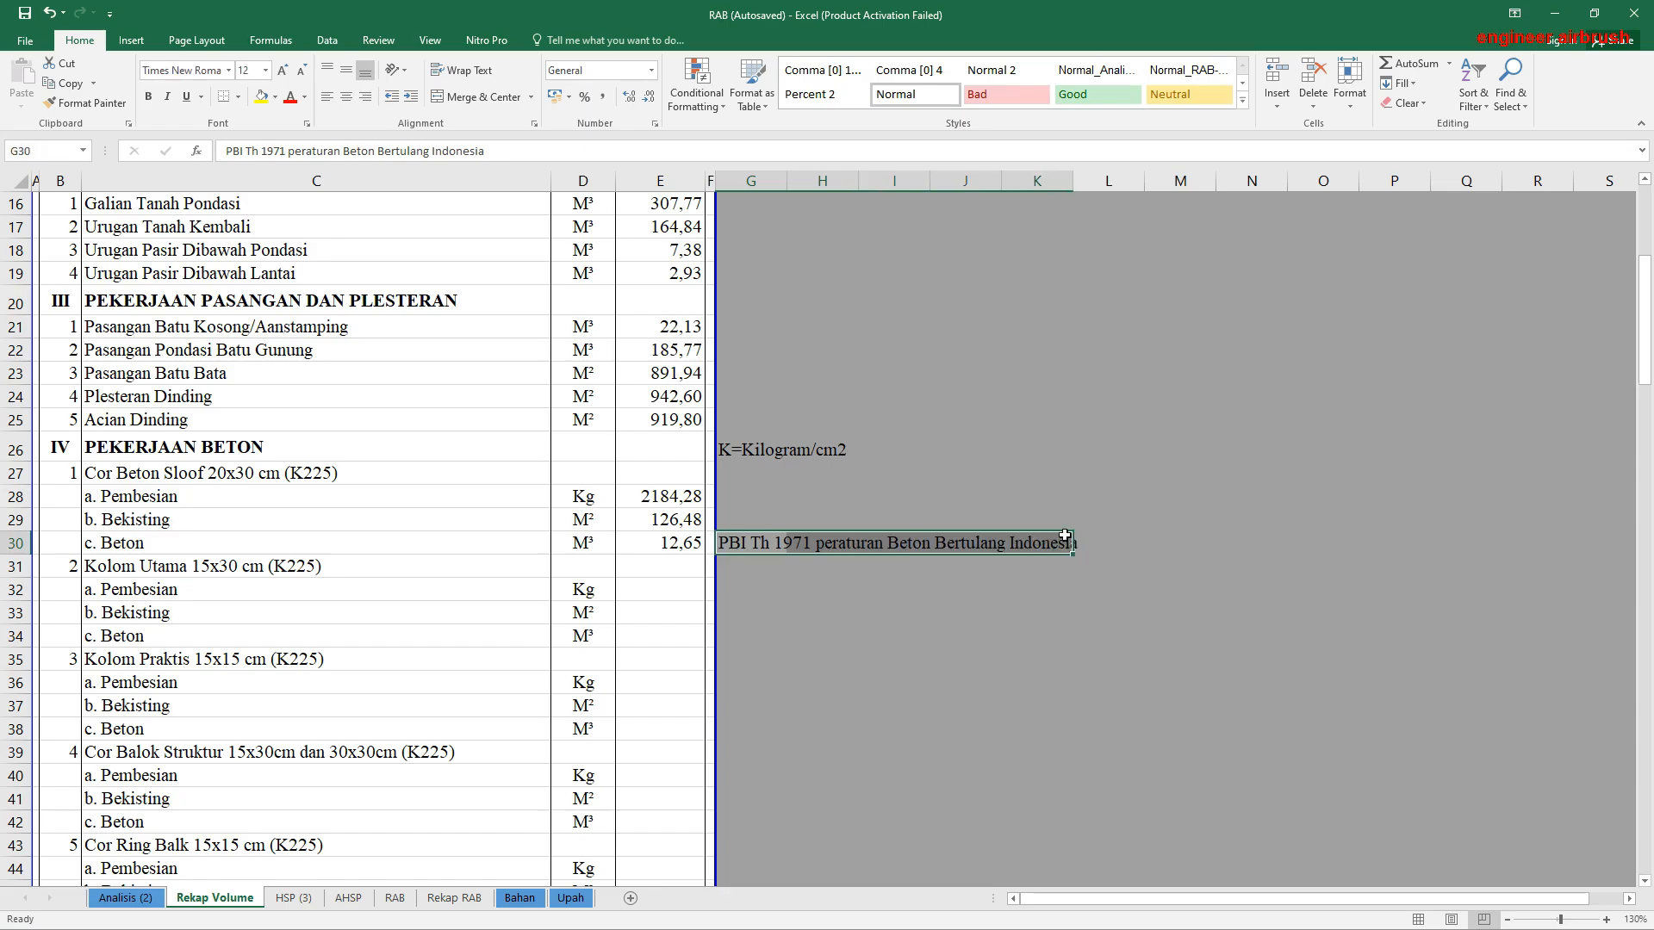
pyautogui.click(860, 498)
pyautogui.scroll(1, 560, 622)
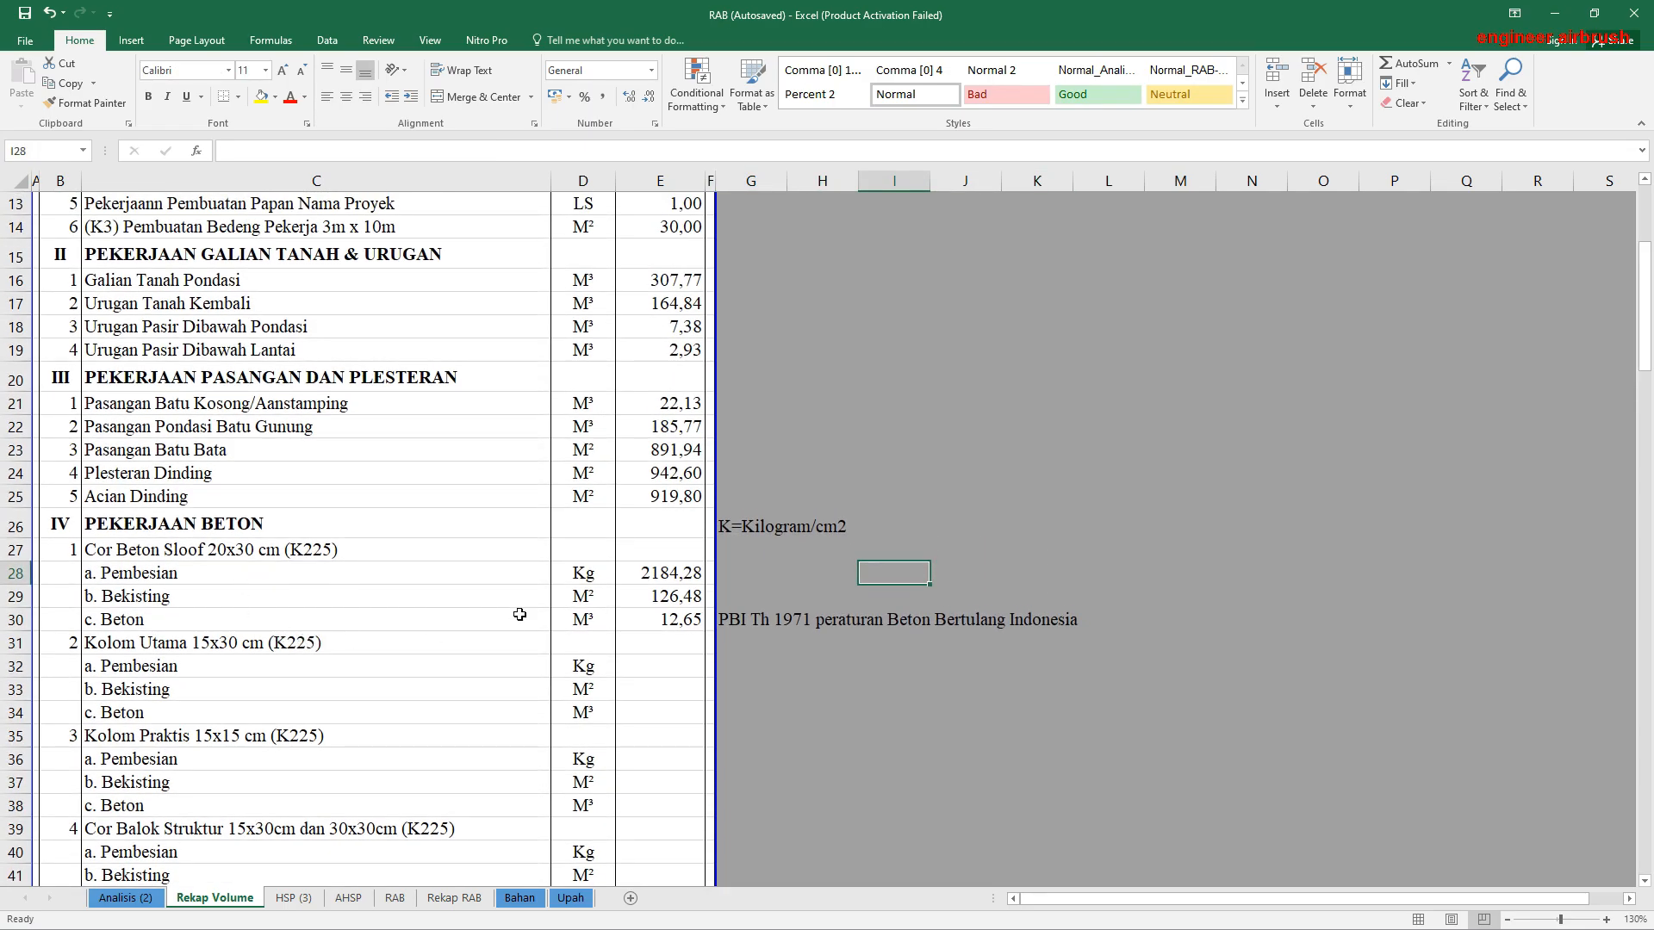
pyautogui.moveTo(737, 620); pyautogui.dragTo(1021, 633)
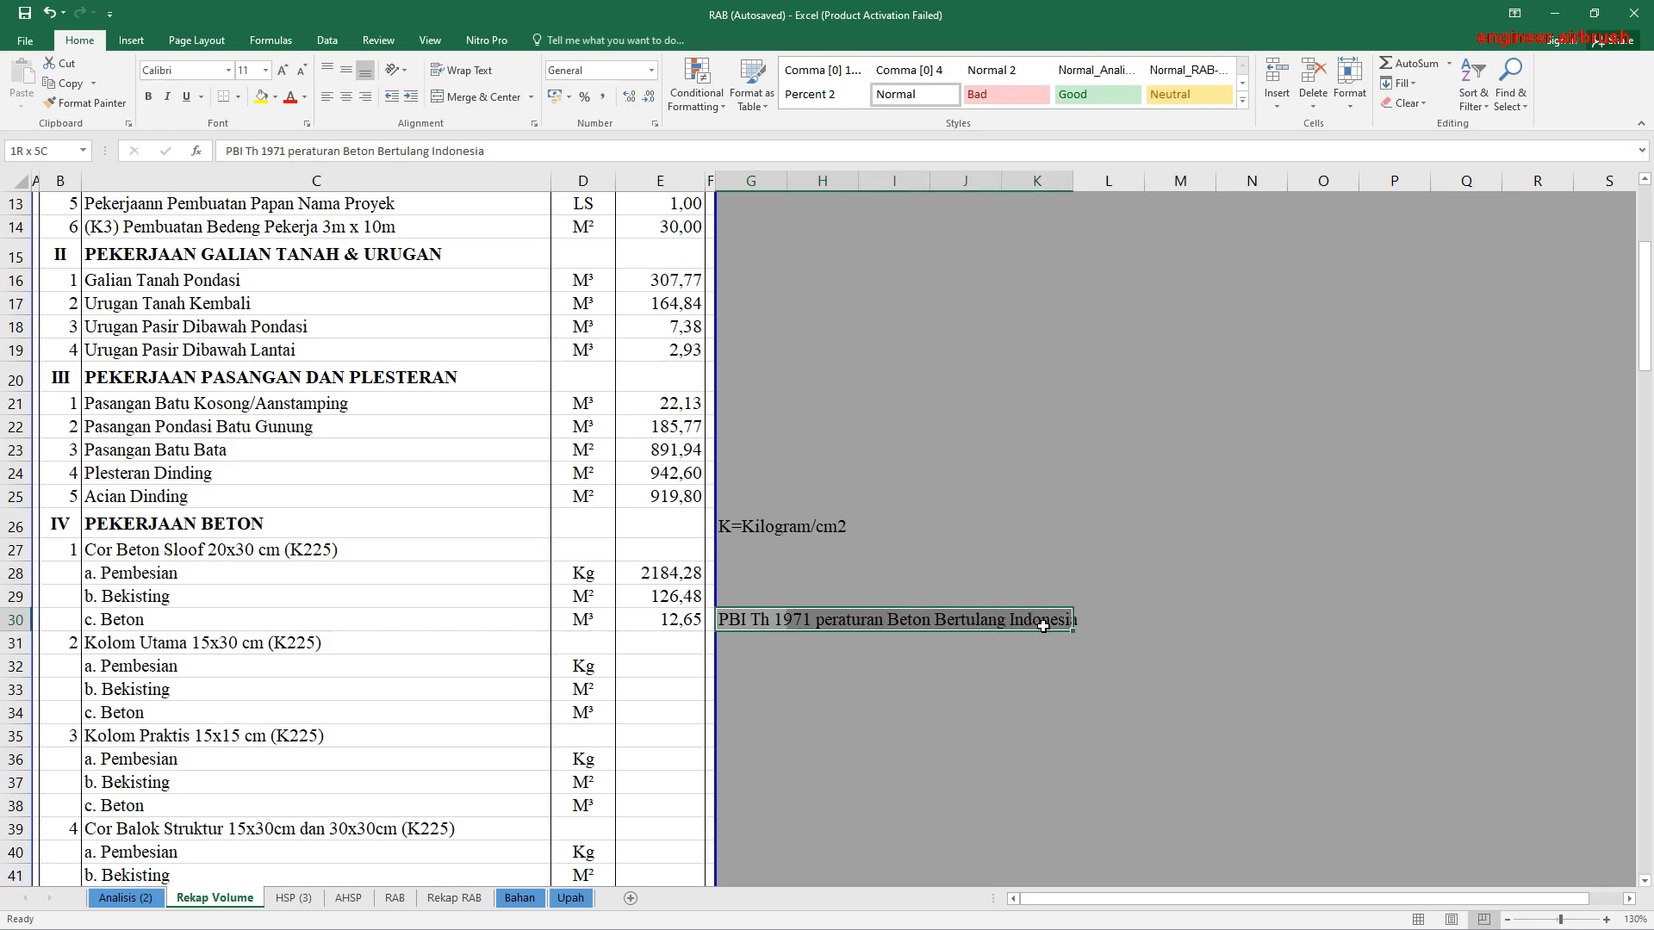
# Step: Link the Pembesian volume of Kolom Utama 15x30 cm in E32 to its kg result in AN271 of Analisis (2)
pyautogui.click(315, 664)
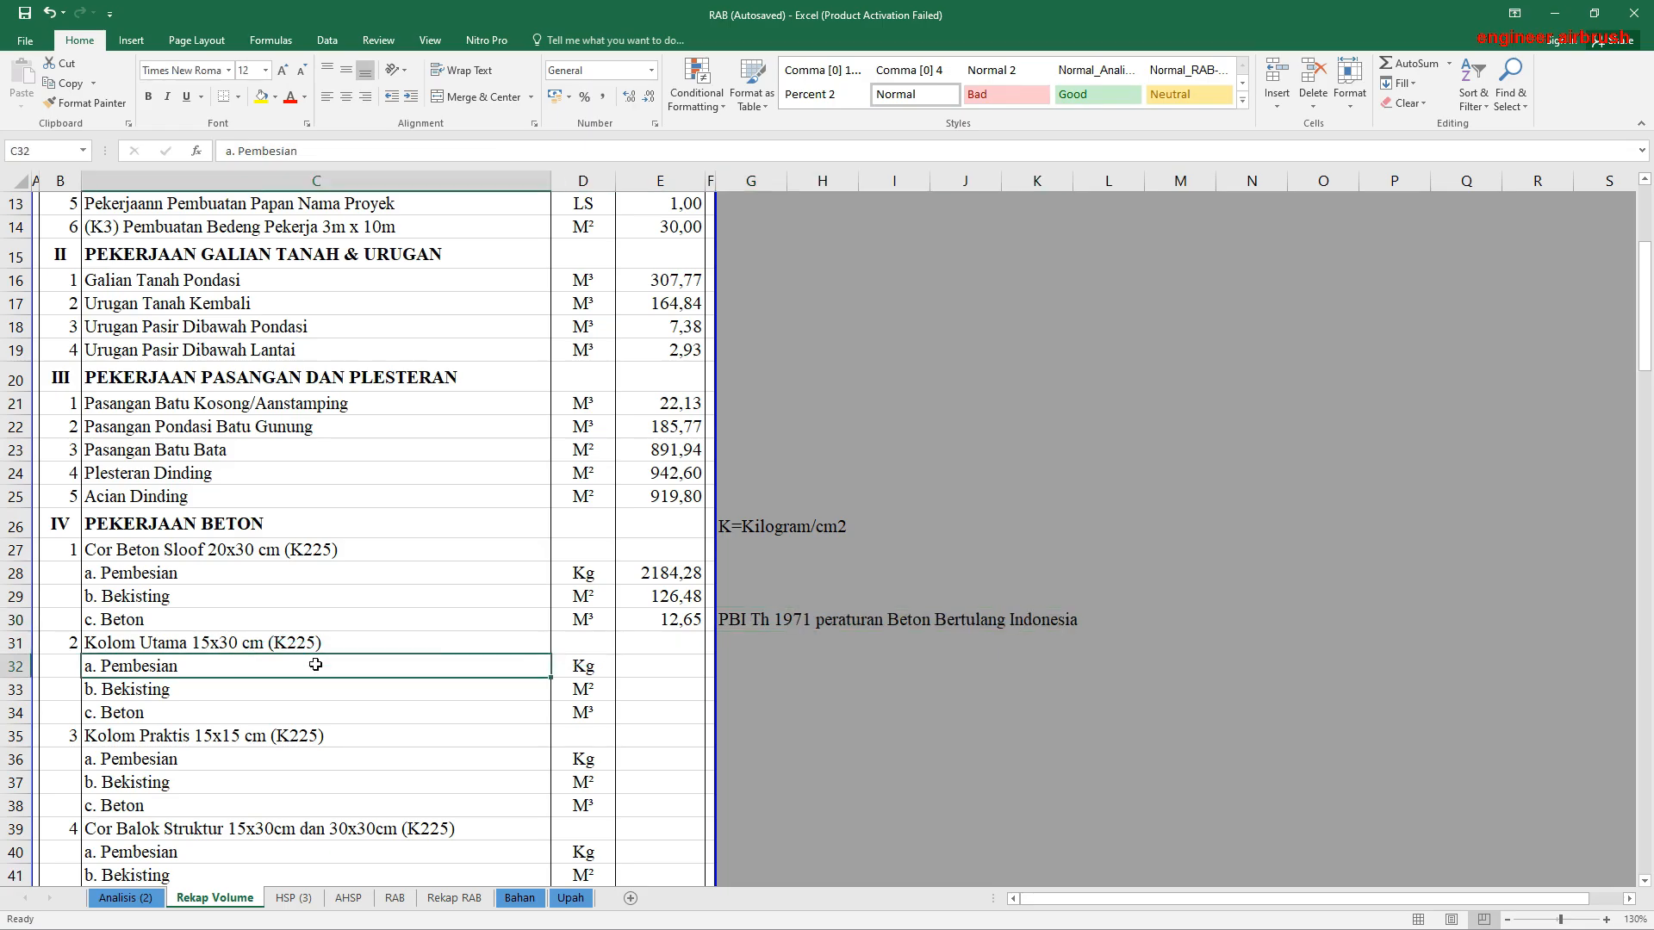
pyautogui.click(647, 666)
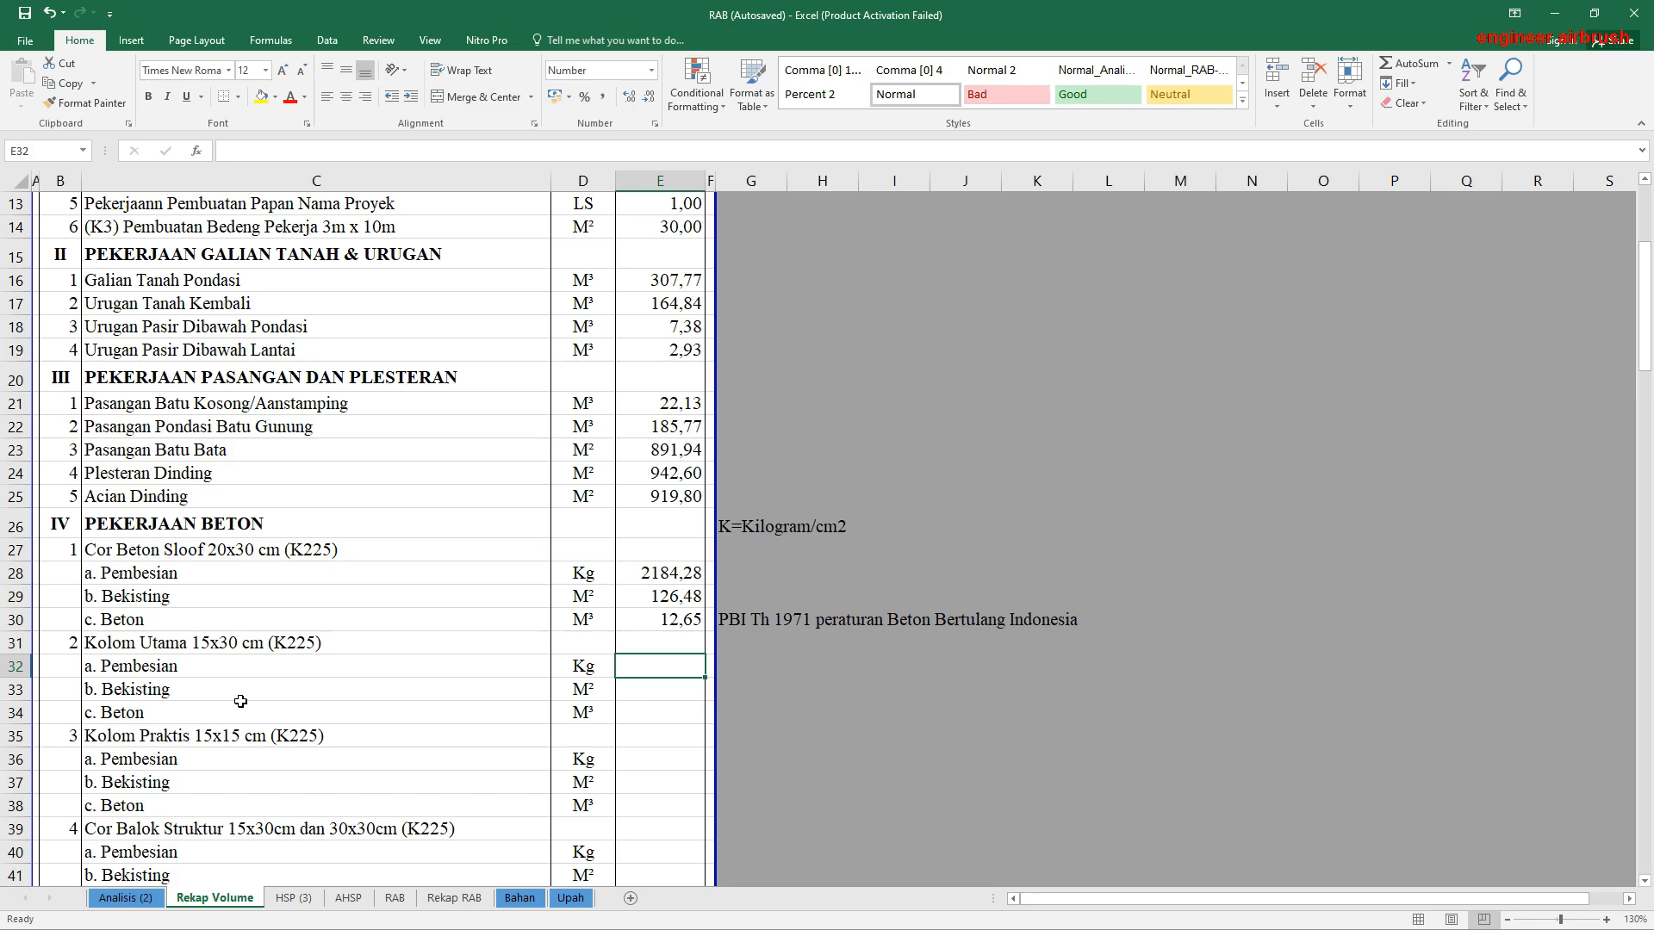
pyautogui.write('=')
pyautogui.click(121, 899)
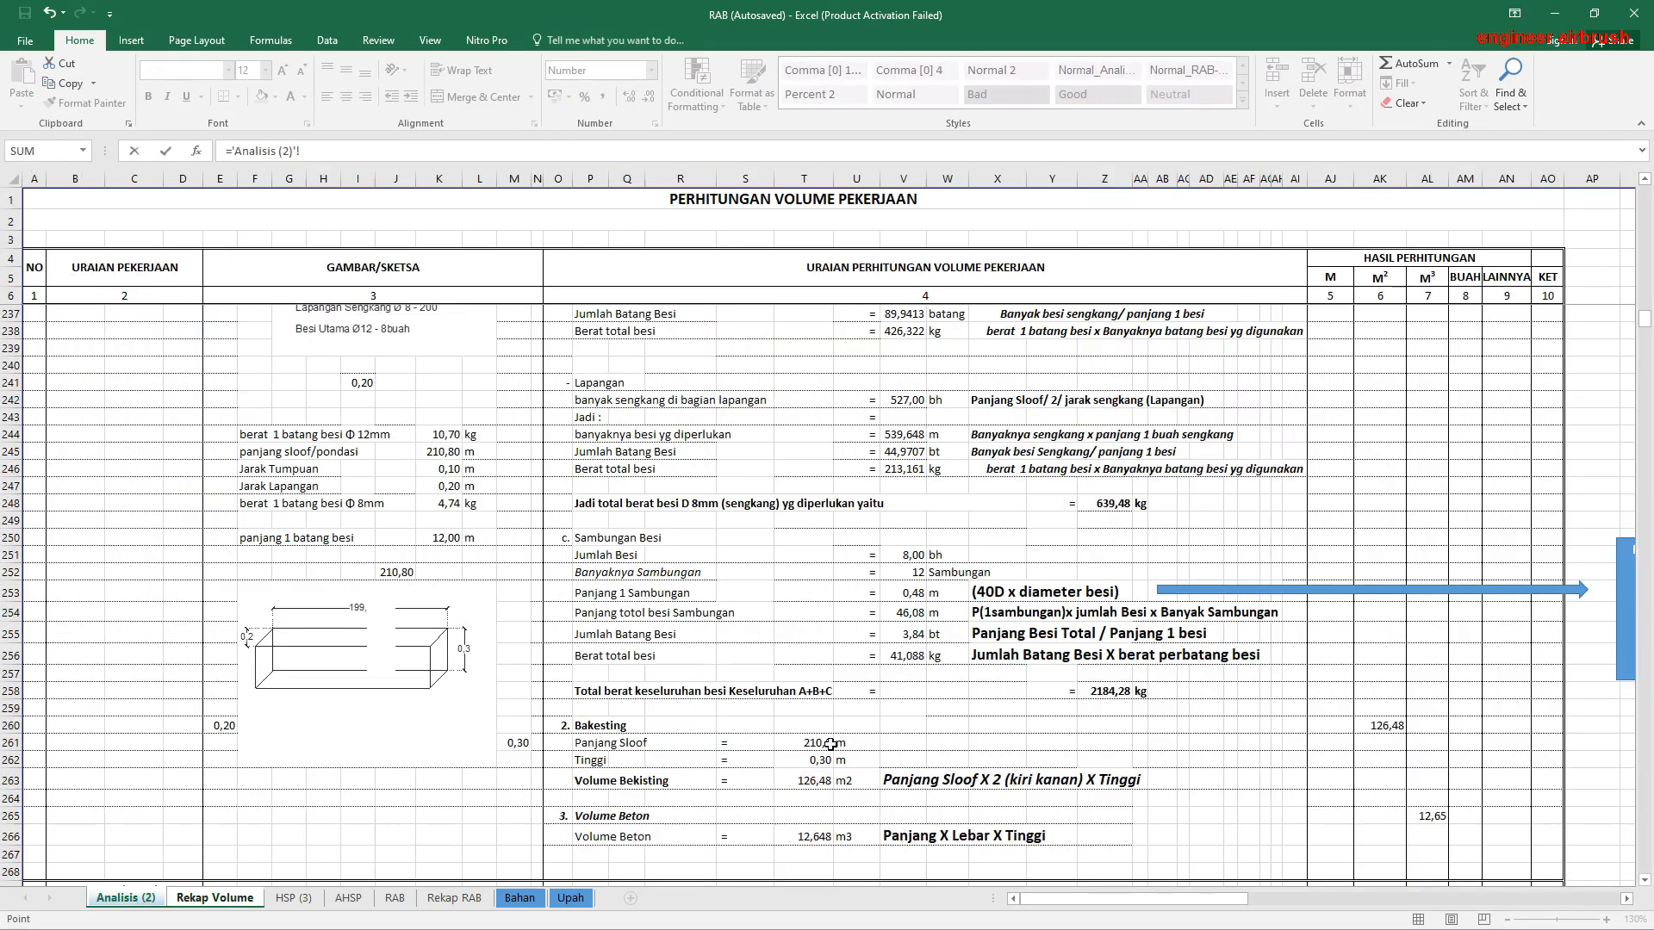
pyautogui.scroll(-8, 832, 743)
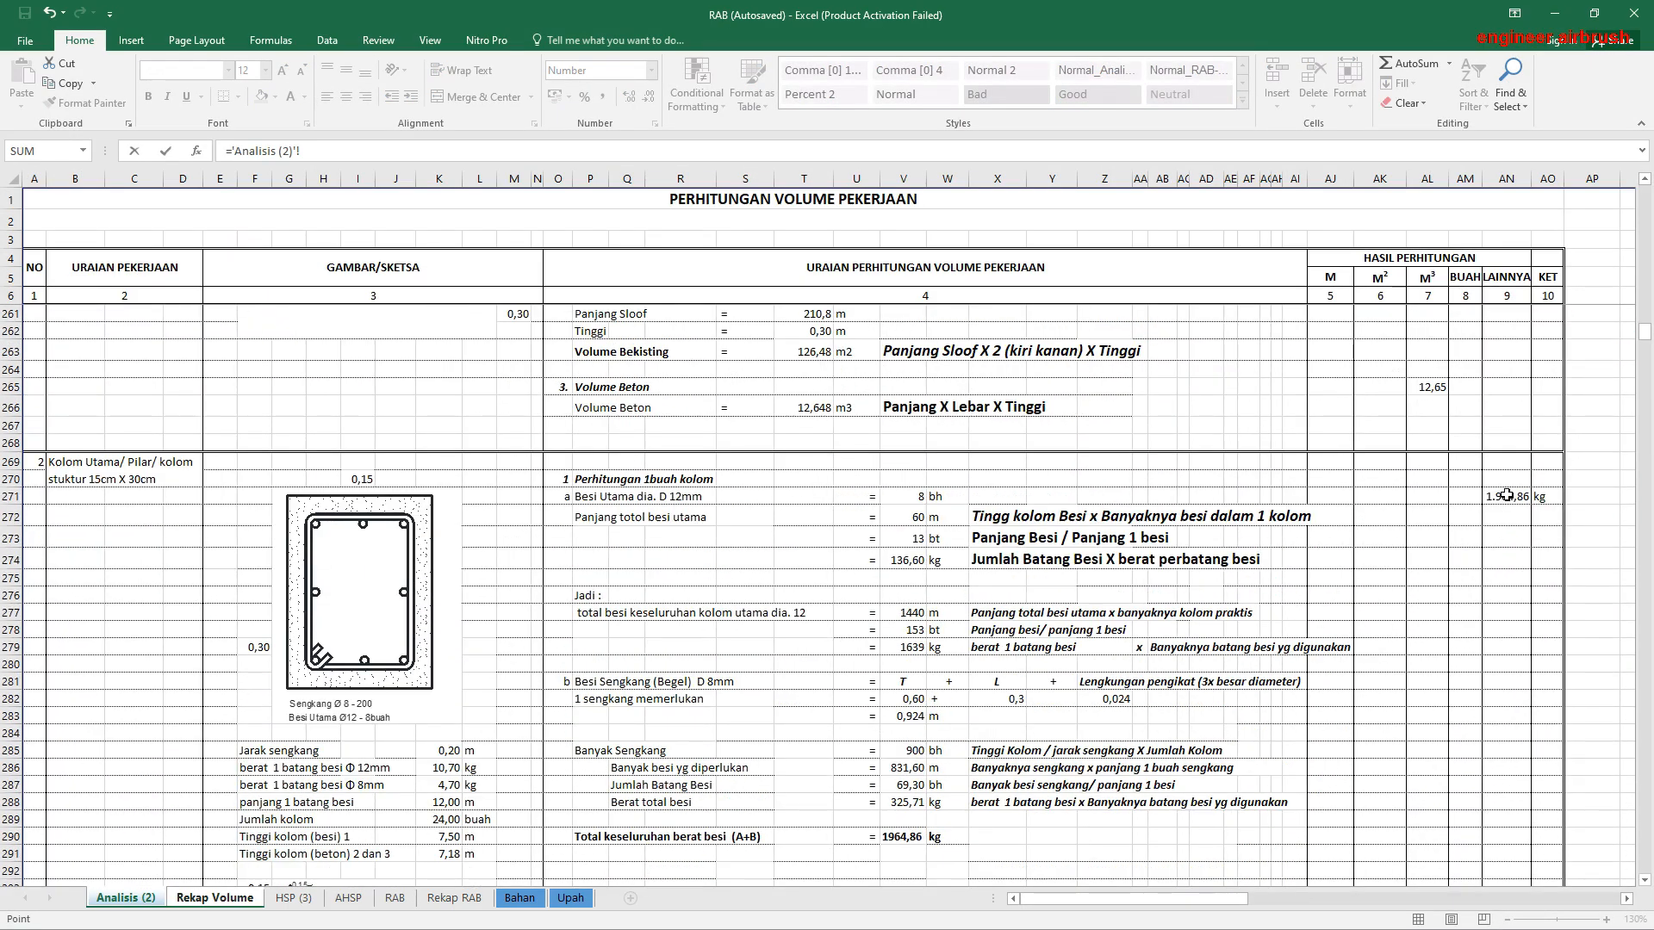
pyautogui.click(1506, 496)
pyautogui.press('Return')
# Step: Link the Kolom Utama Bekisting volume in E33 to its M² result in AK294 of Analisis (2)
pyautogui.write('=')
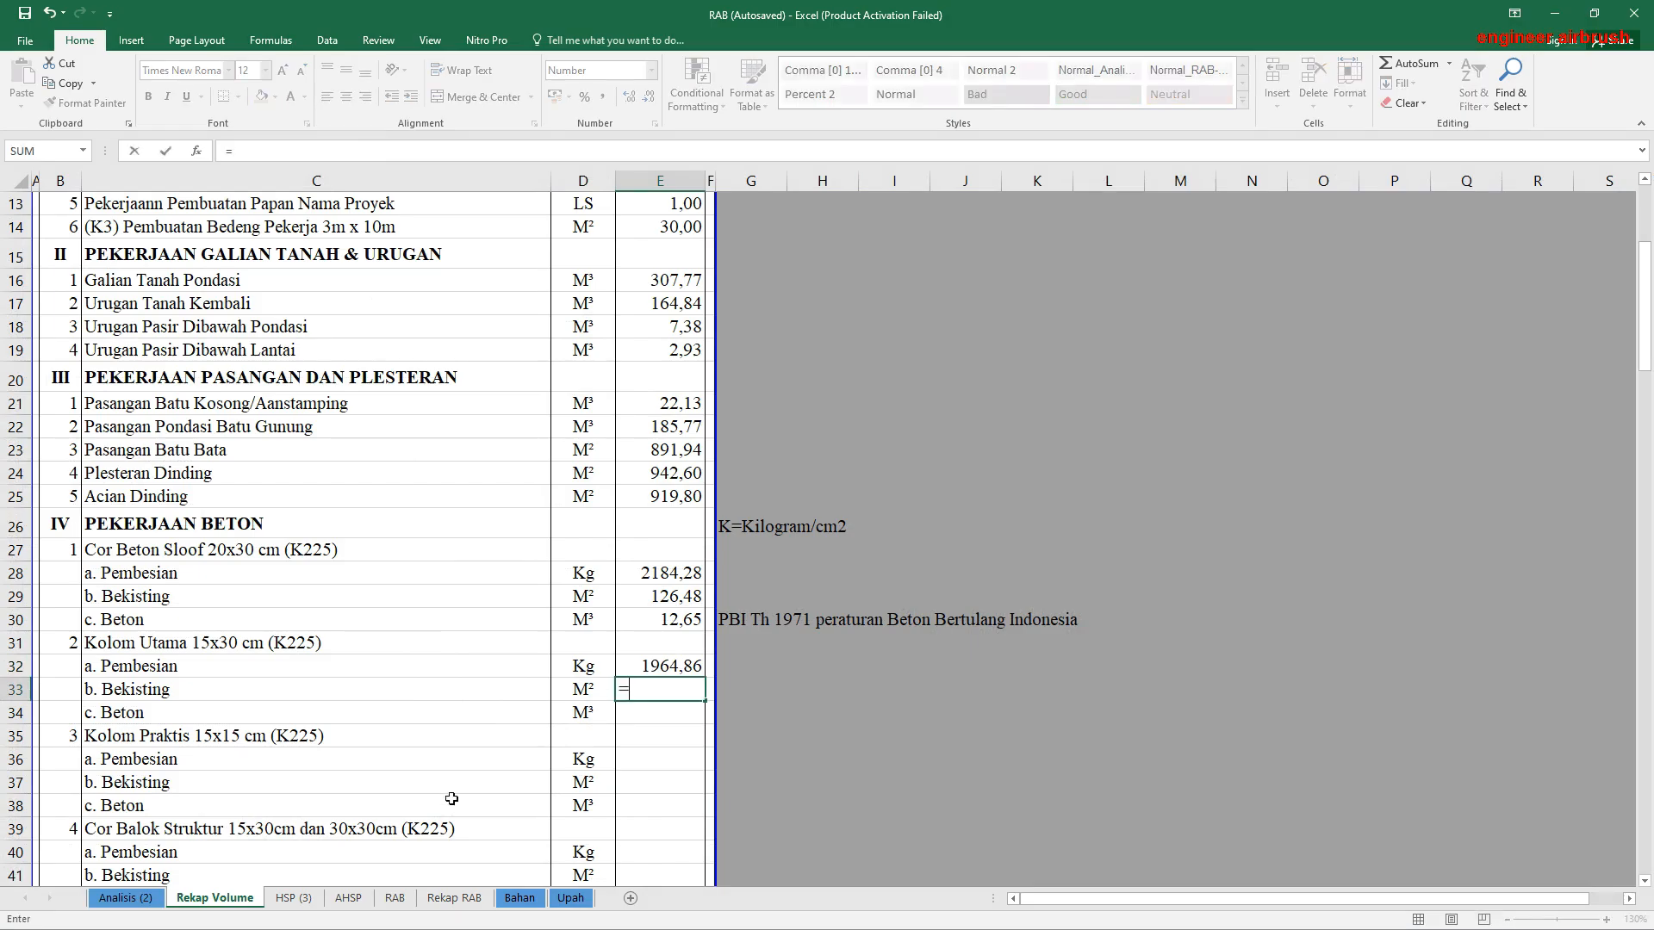
pyautogui.click(121, 899)
pyautogui.scroll(-1, 1129, 608)
pyautogui.scroll(-6, 1129, 608)
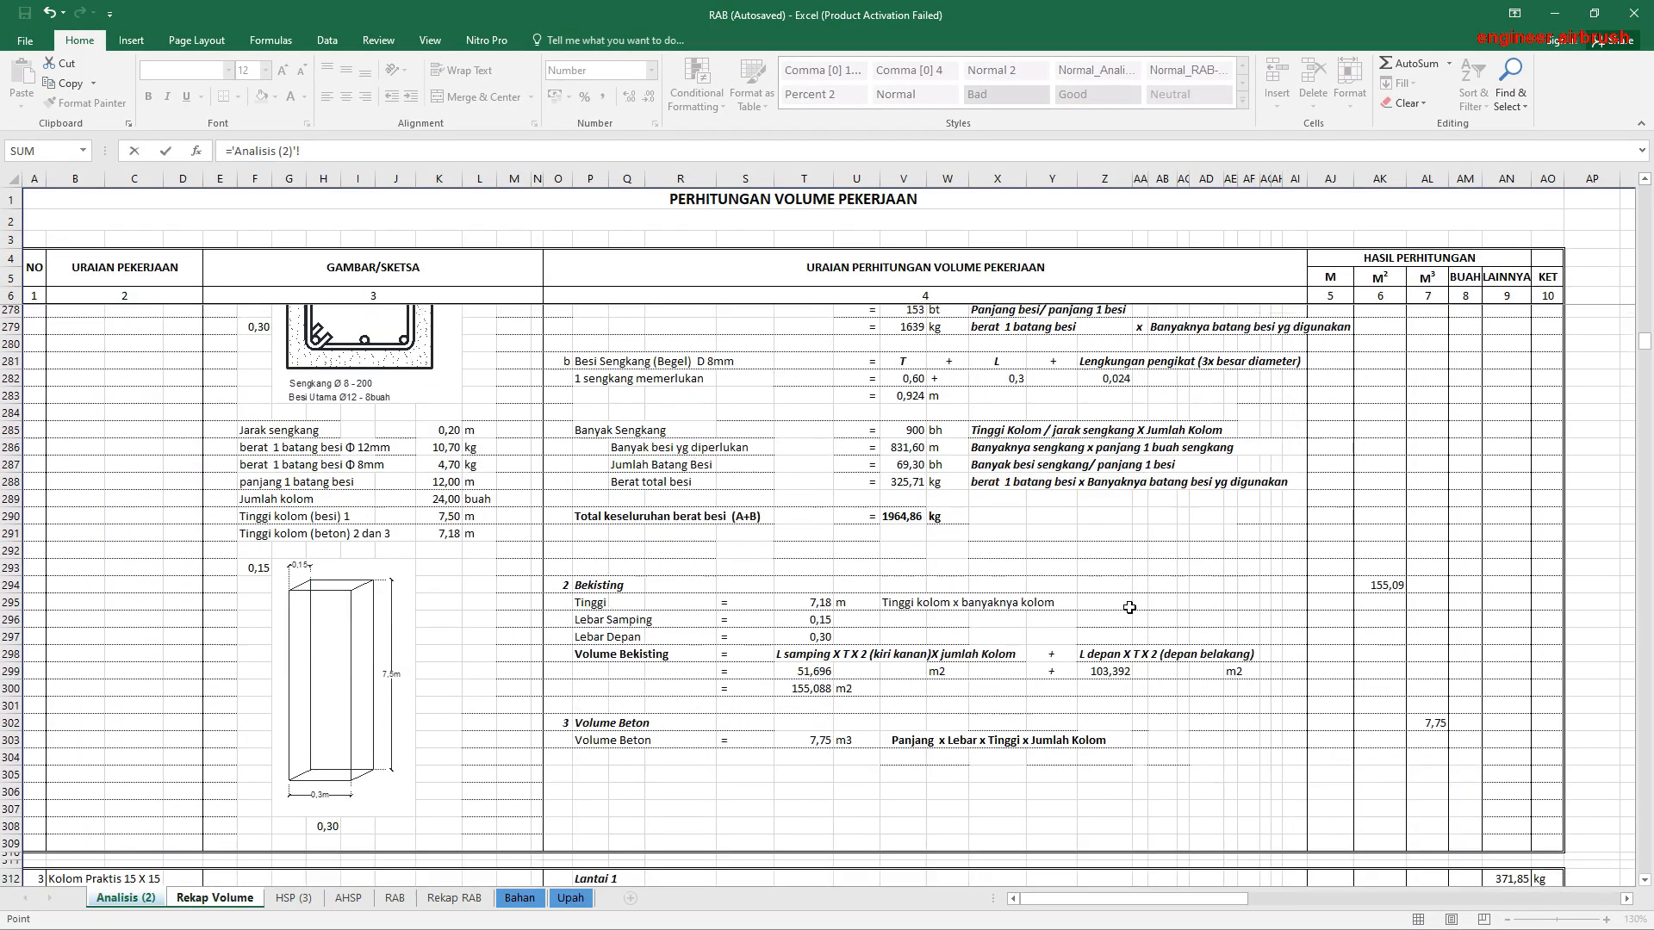
pyautogui.click(1381, 572)
pyautogui.press('Return')
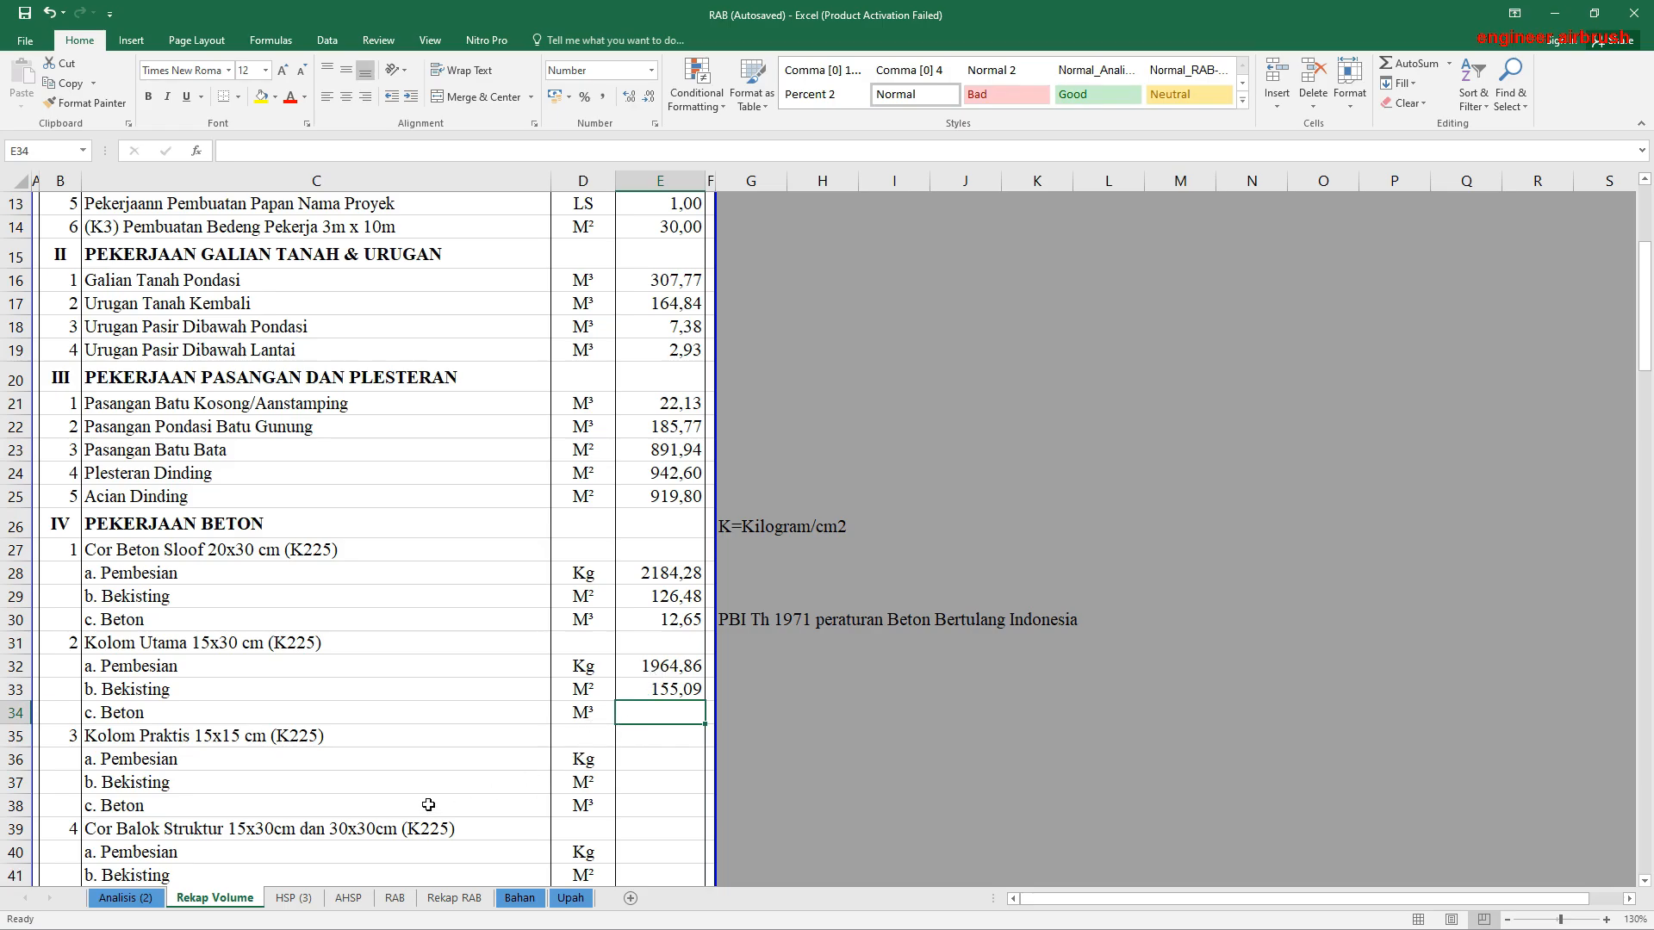
# Step: Link the Kolom Utama Beton volume in E34 to its M³ result in AL302 of Analisis (2)
pyautogui.write('=')
pyautogui.click(126, 898)
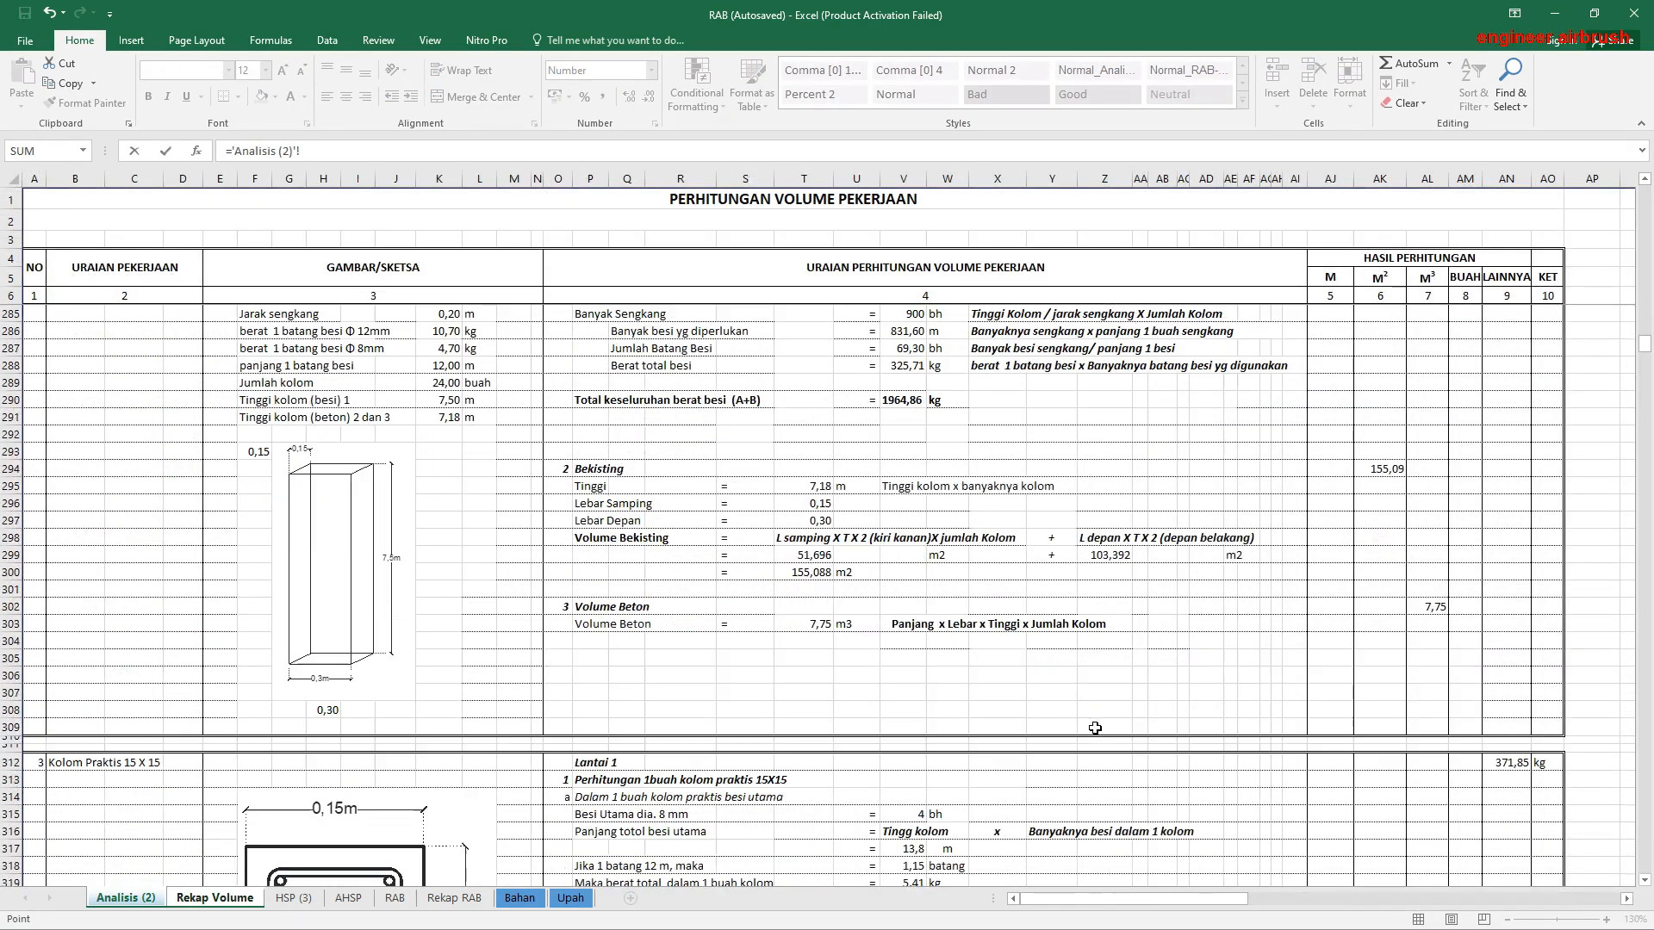
pyautogui.click(1432, 606)
pyautogui.press('Return')
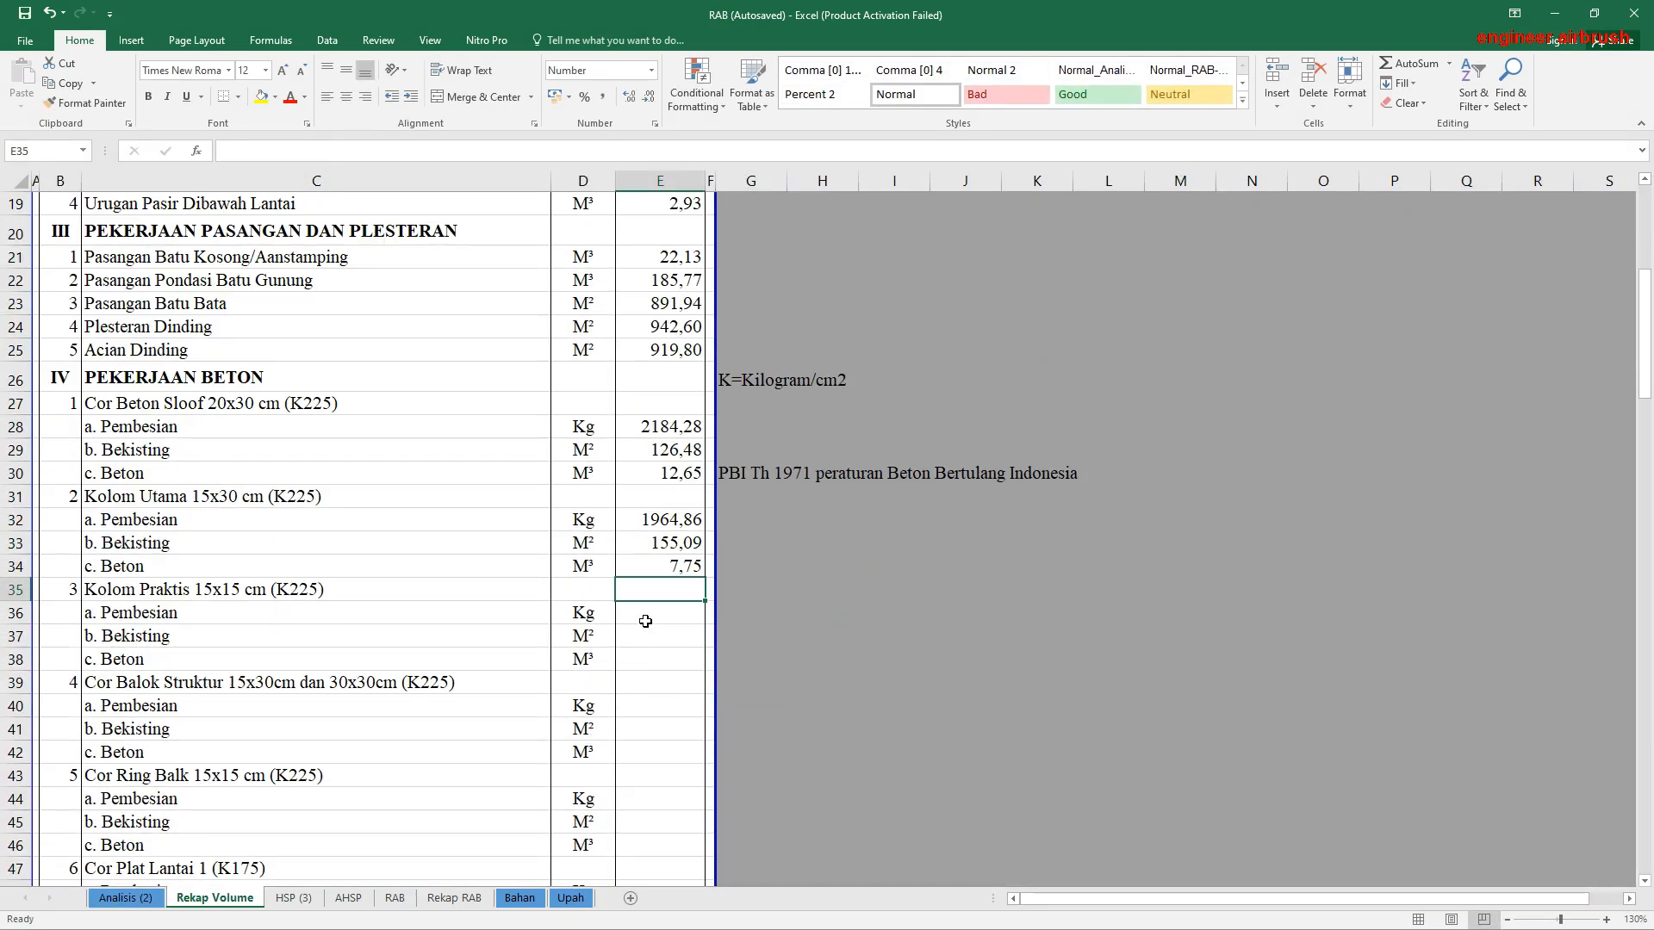
# Step: Link the Pembesian volume of Kolom Praktis 15x15 cm in E36 to its kg result in AN312 of Analisis (2)
pyautogui.click(645, 621)
pyautogui.write('=')
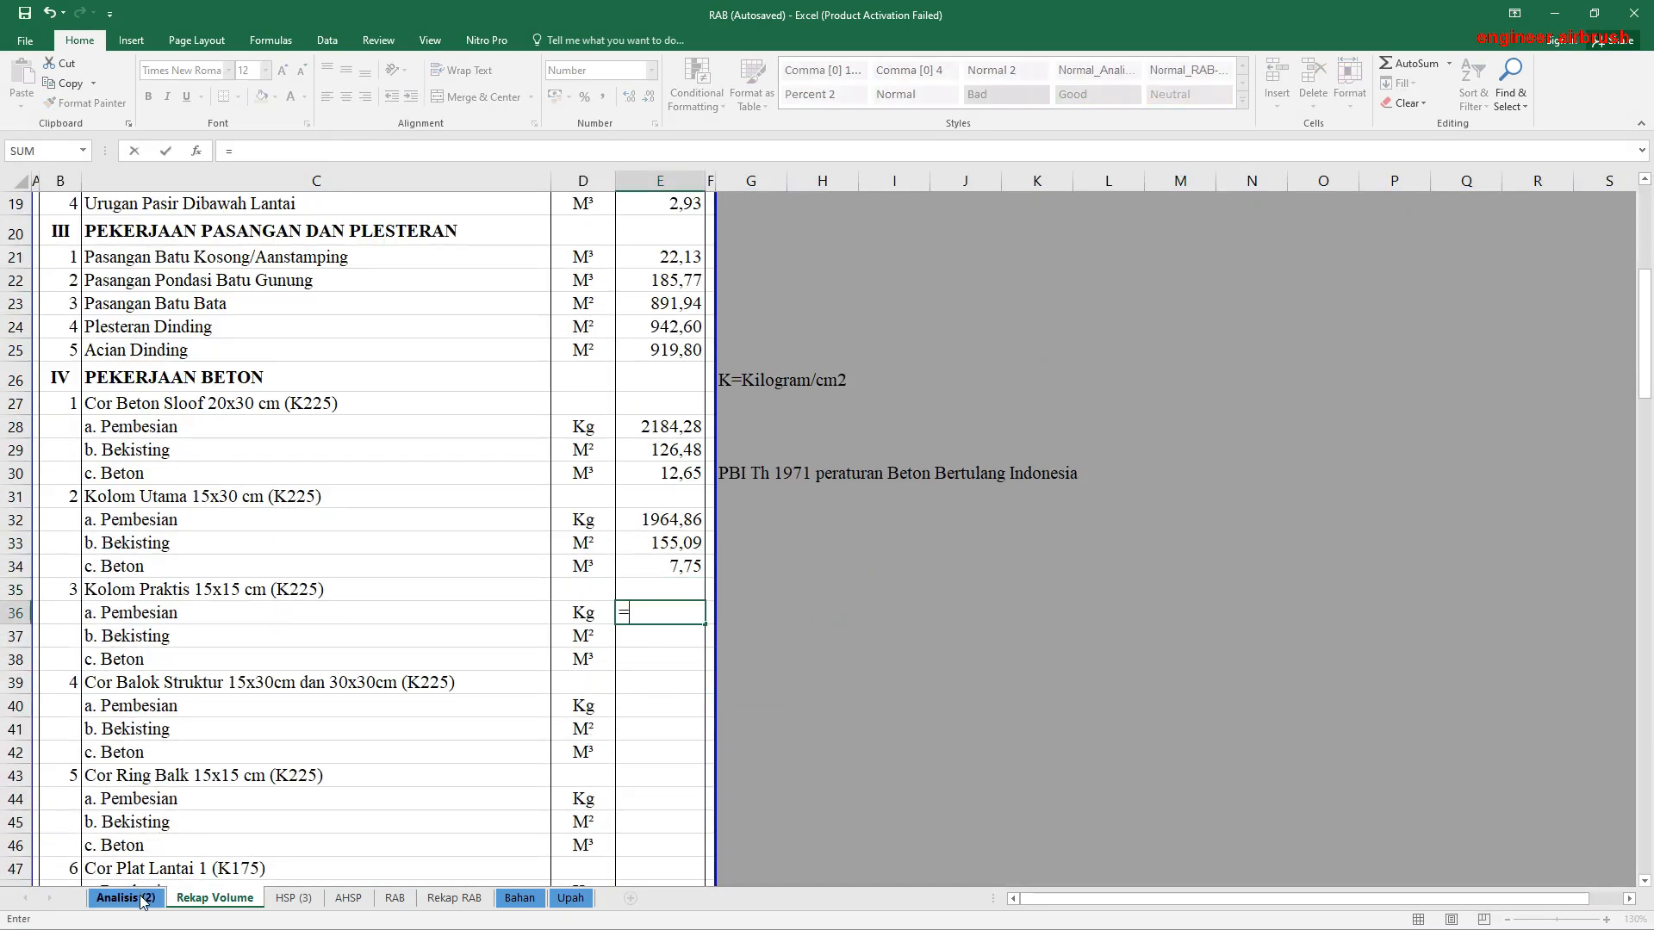
pyautogui.click(143, 899)
pyautogui.scroll(-4, 1344, 805)
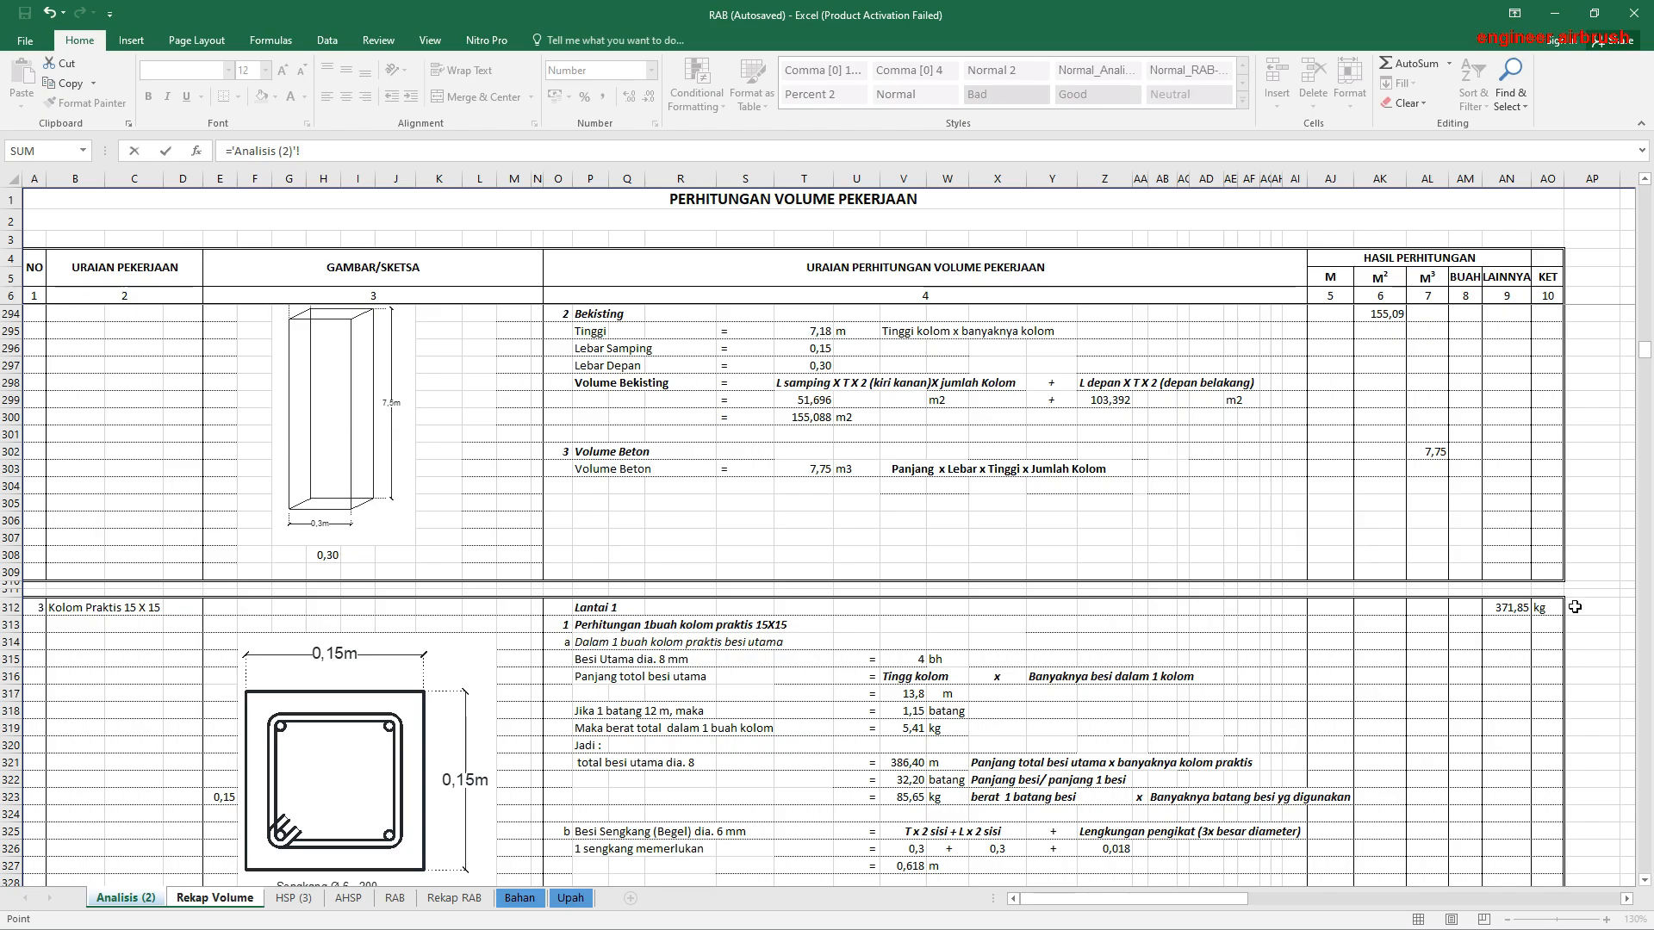
pyautogui.click(1507, 607)
pyautogui.press('Return')
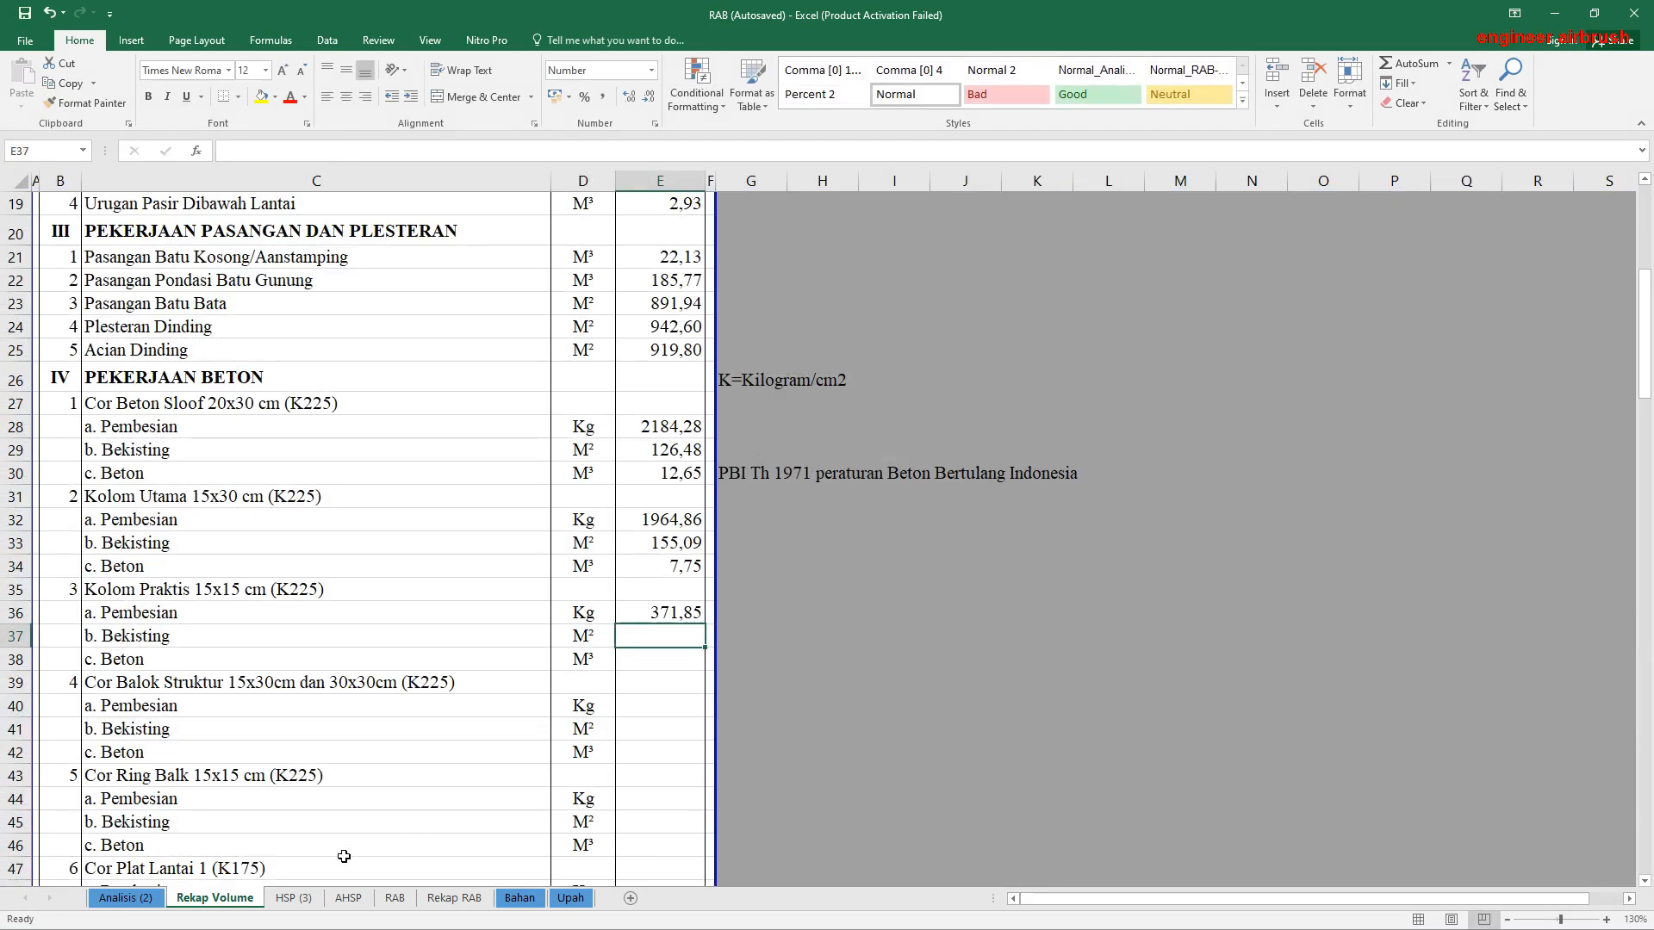
# Step: Link the Kolom Praktis Bekisting volume in E37 to its M² result in AK343 of Analisis (2)
pyautogui.write('=')
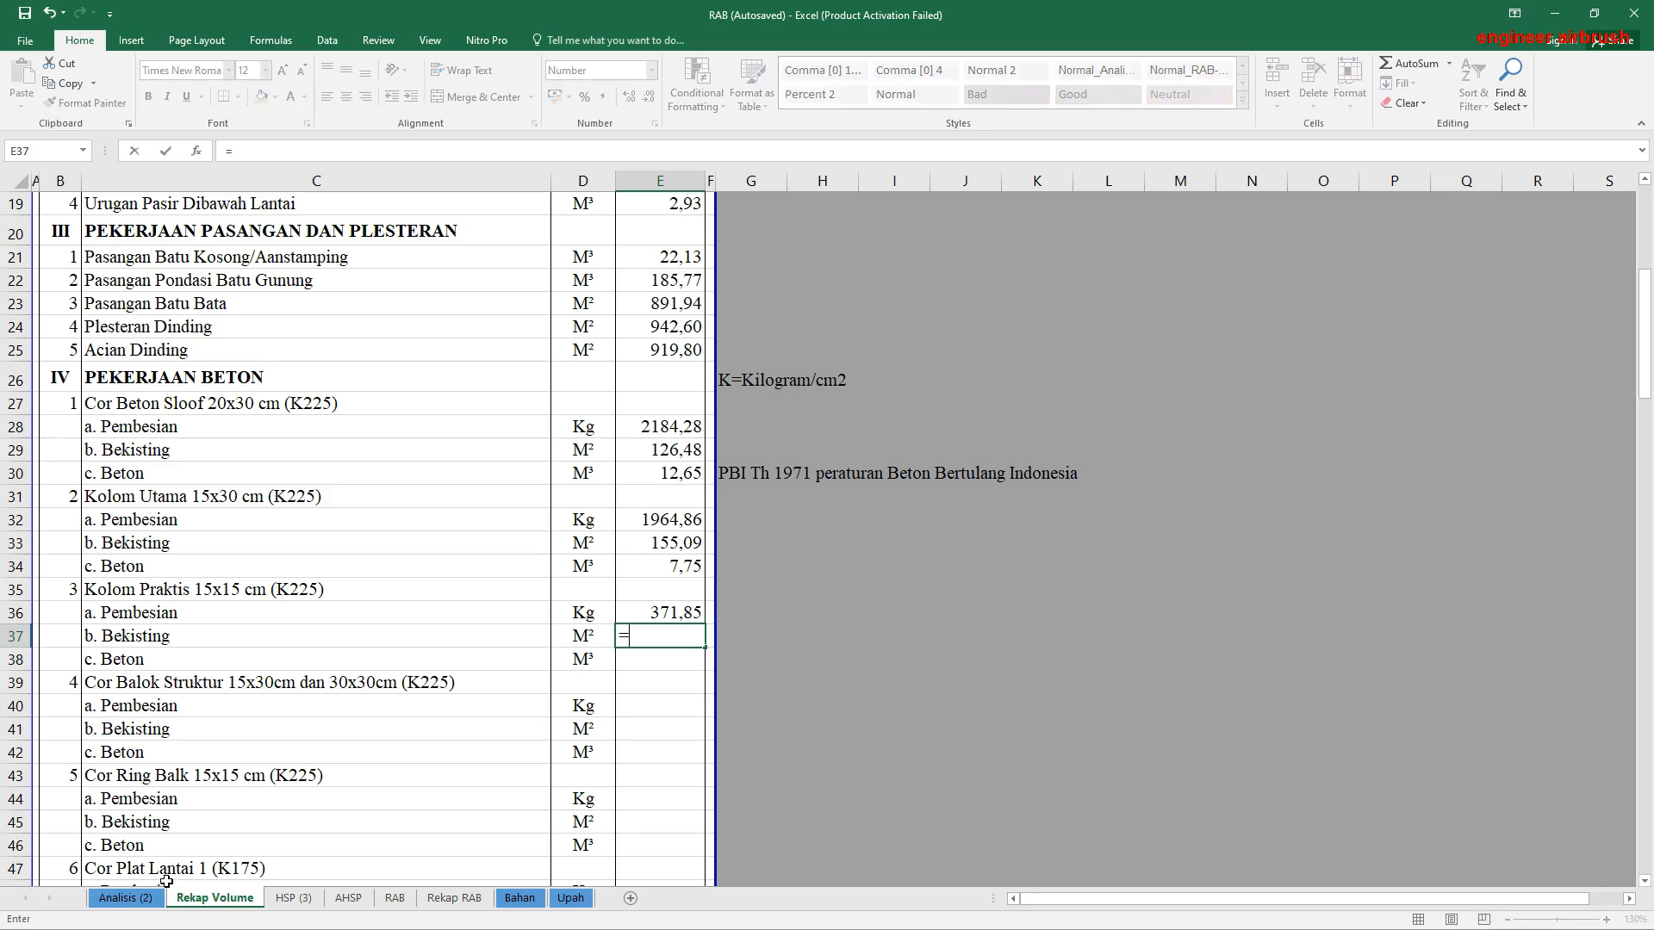
pyautogui.click(126, 898)
pyautogui.scroll(-4, 1311, 751)
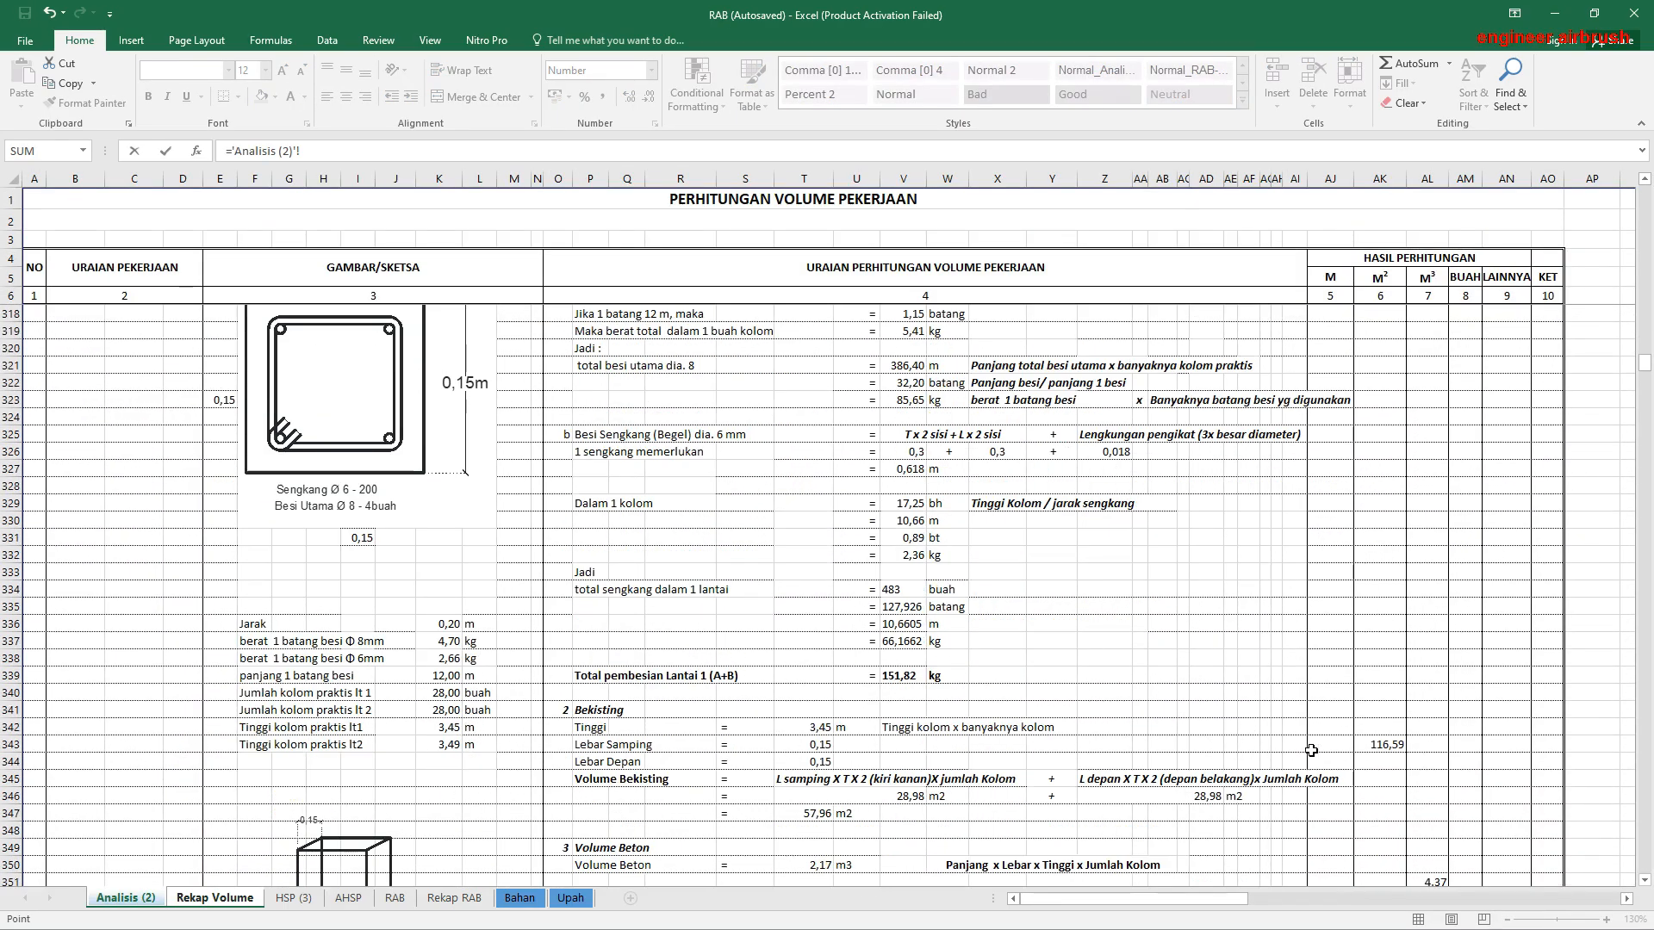
pyautogui.click(1381, 746)
pyautogui.press('Return')
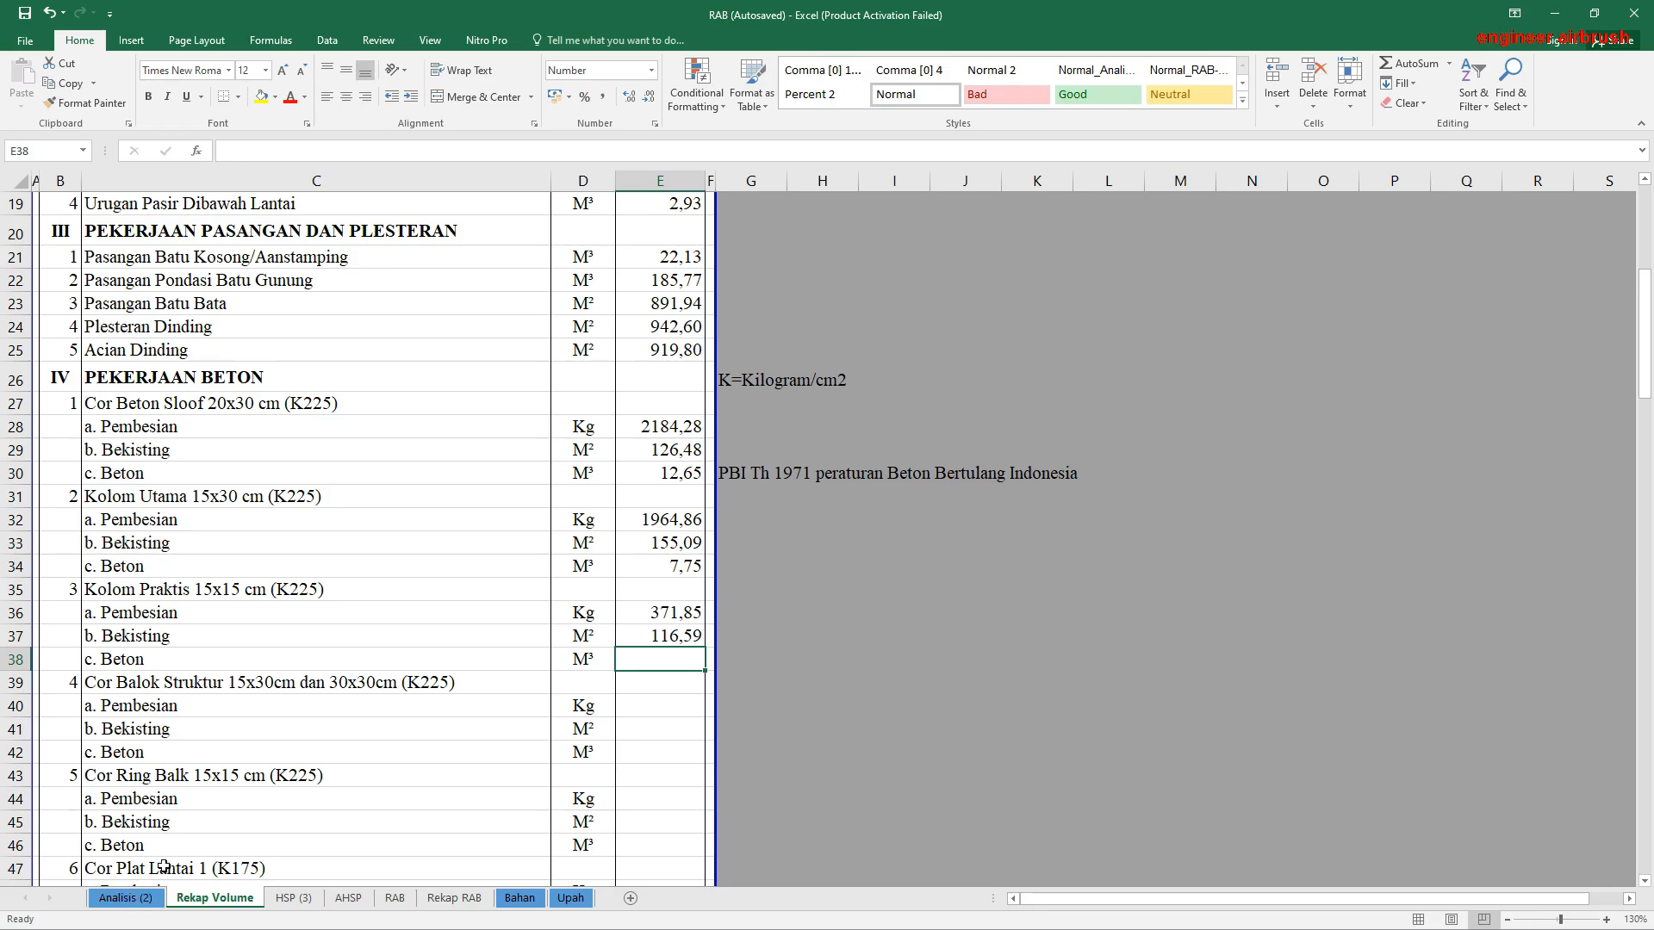
# Step: Link the Kolom Praktis Beton volume in E38 to its M³ result in AL351 of Analisis (2)
pyautogui.write('=')
pyautogui.click(125, 899)
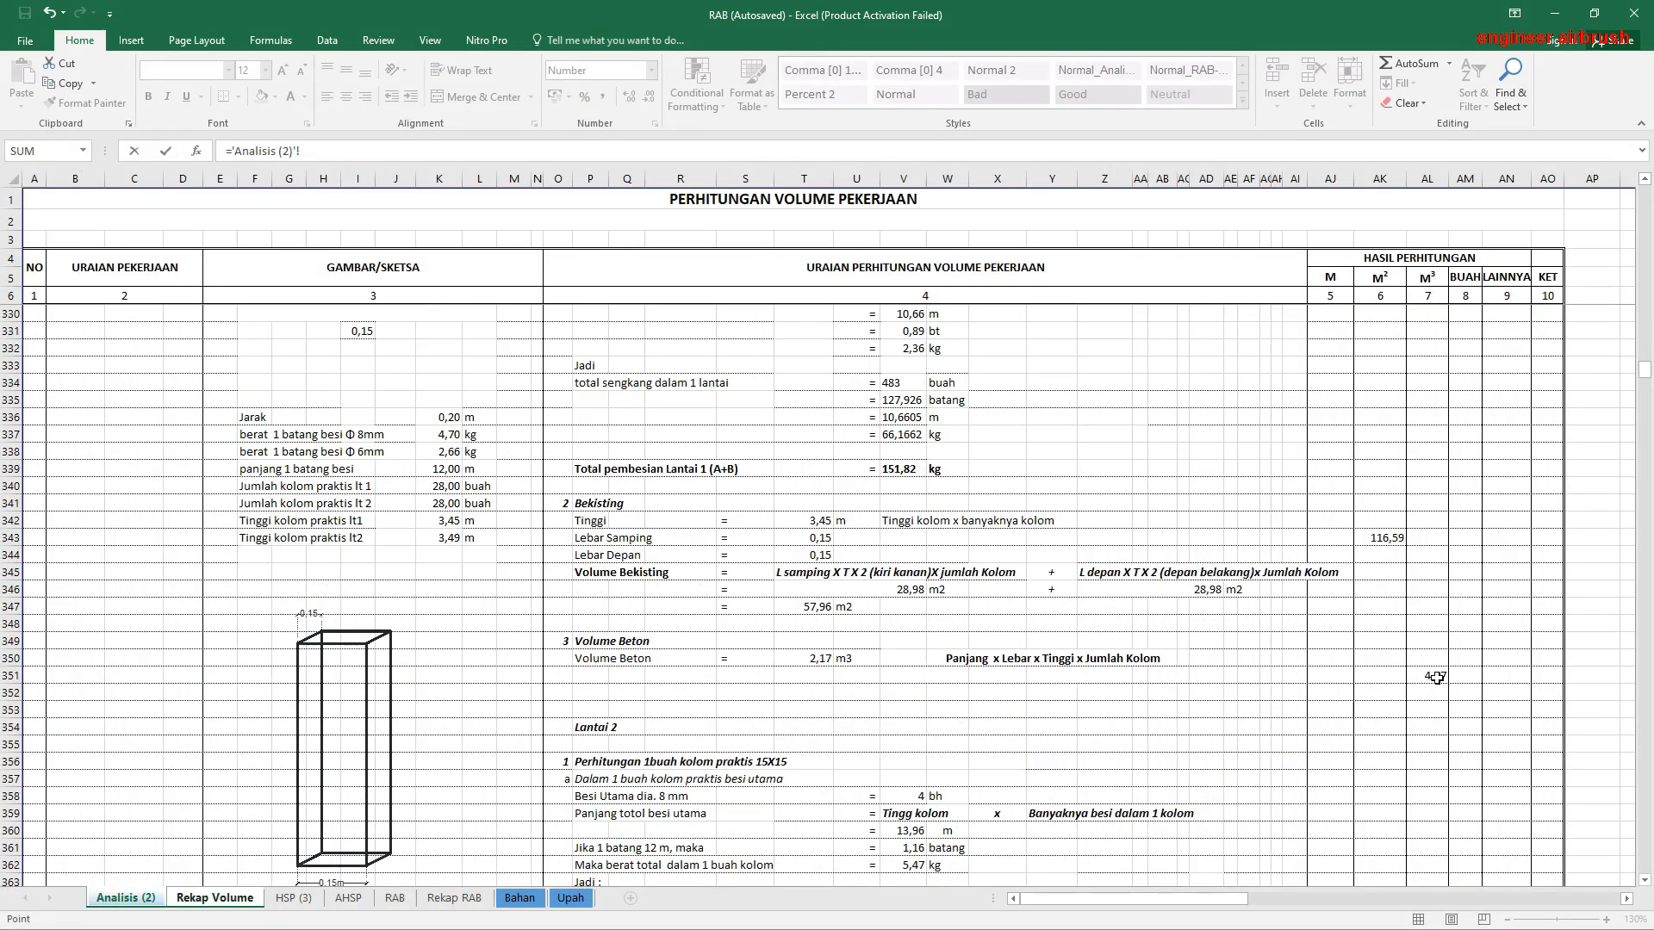
pyautogui.click(1436, 677)
pyautogui.press('Return')
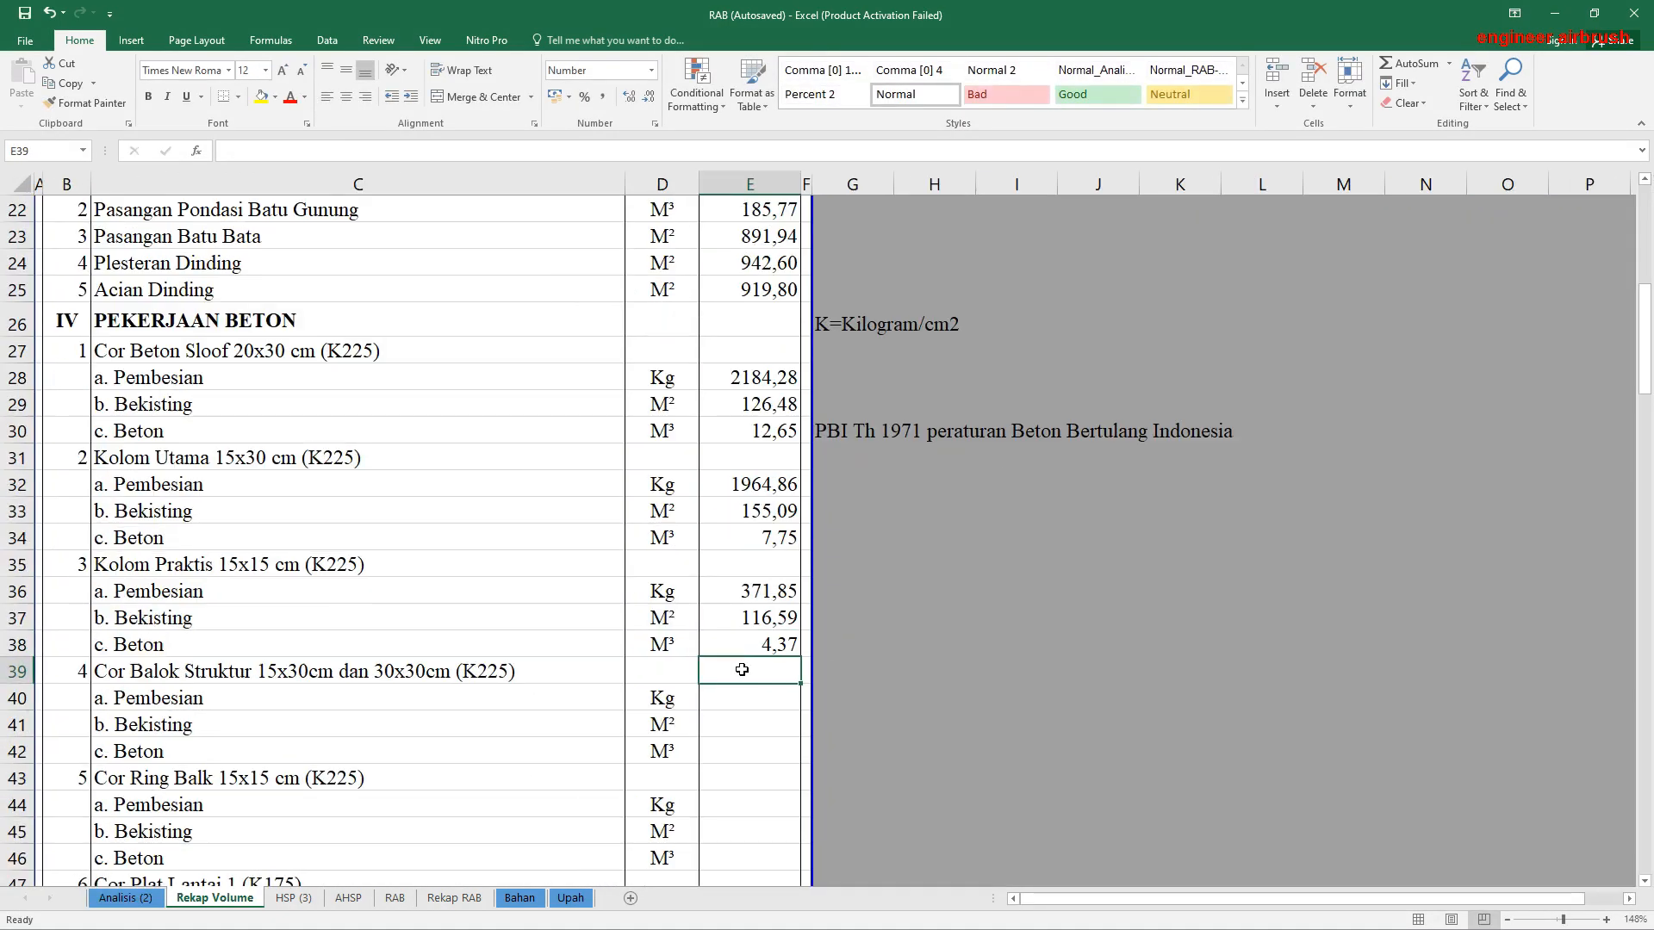
# Step: Link the Pembesian volume of Cor Balok Struktur 15x30cm dan 30x30cm in E40 to its Kg result in AN397 of Analisis (2)
pyautogui.scroll(-6, 742, 669)
pyautogui.scroll(4, 742, 669)
pyautogui.keyDown('ctrl'); pyautogui.scroll(1, 742, 670); pyautogui.keyUp('ctrl')
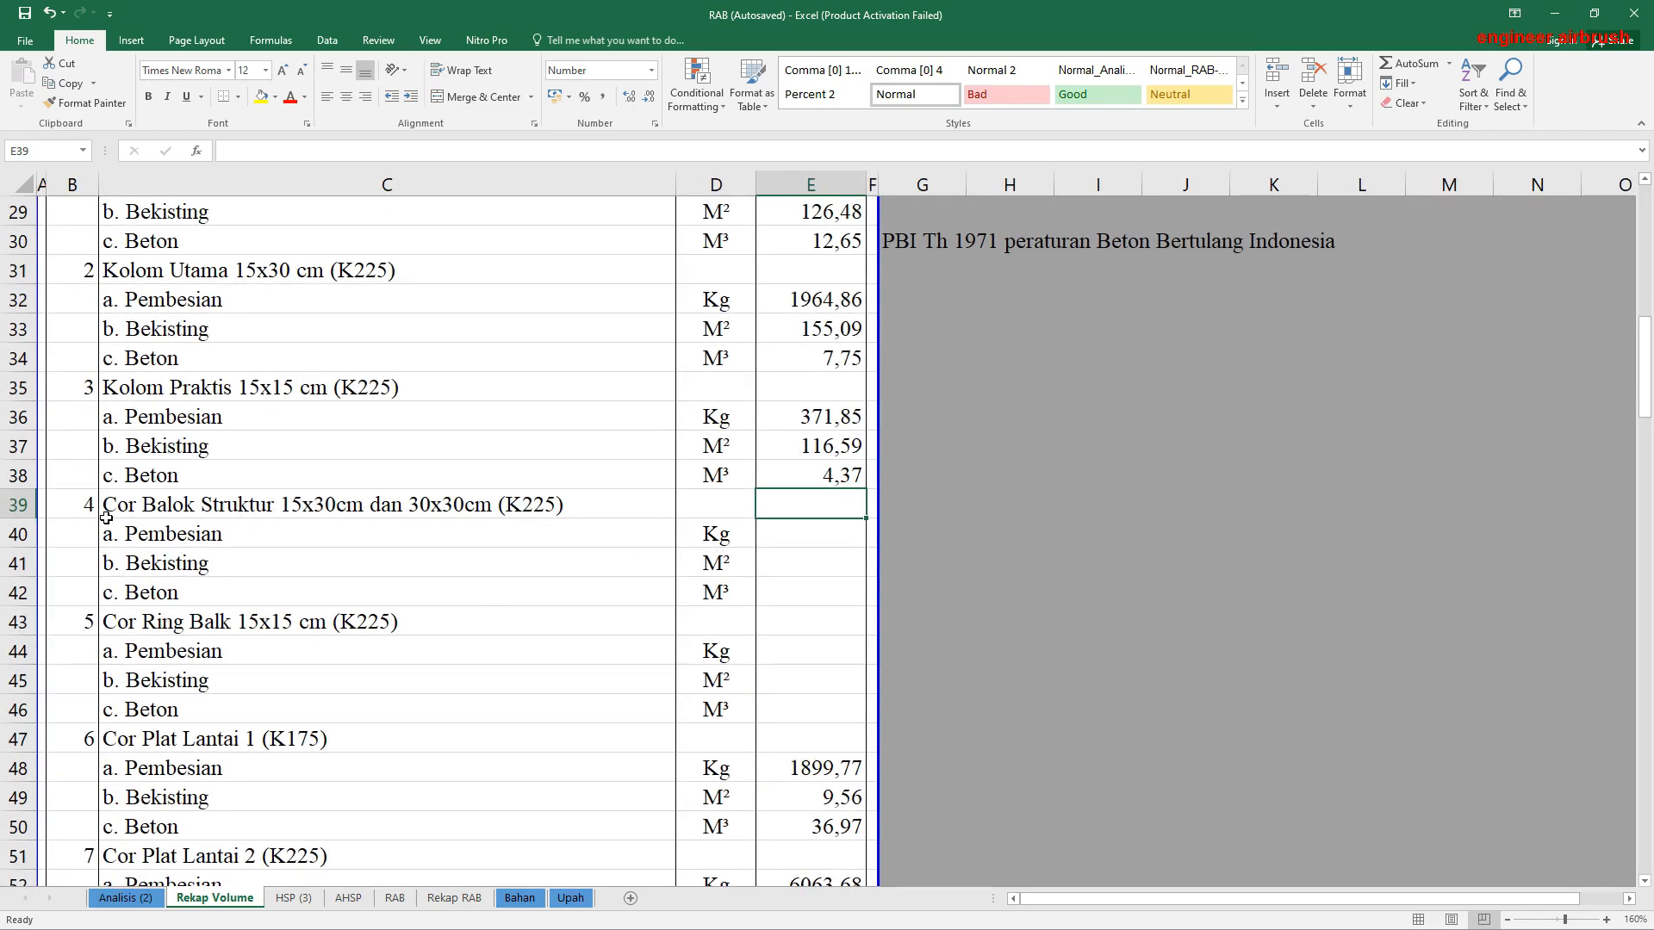
pyautogui.click(818, 536)
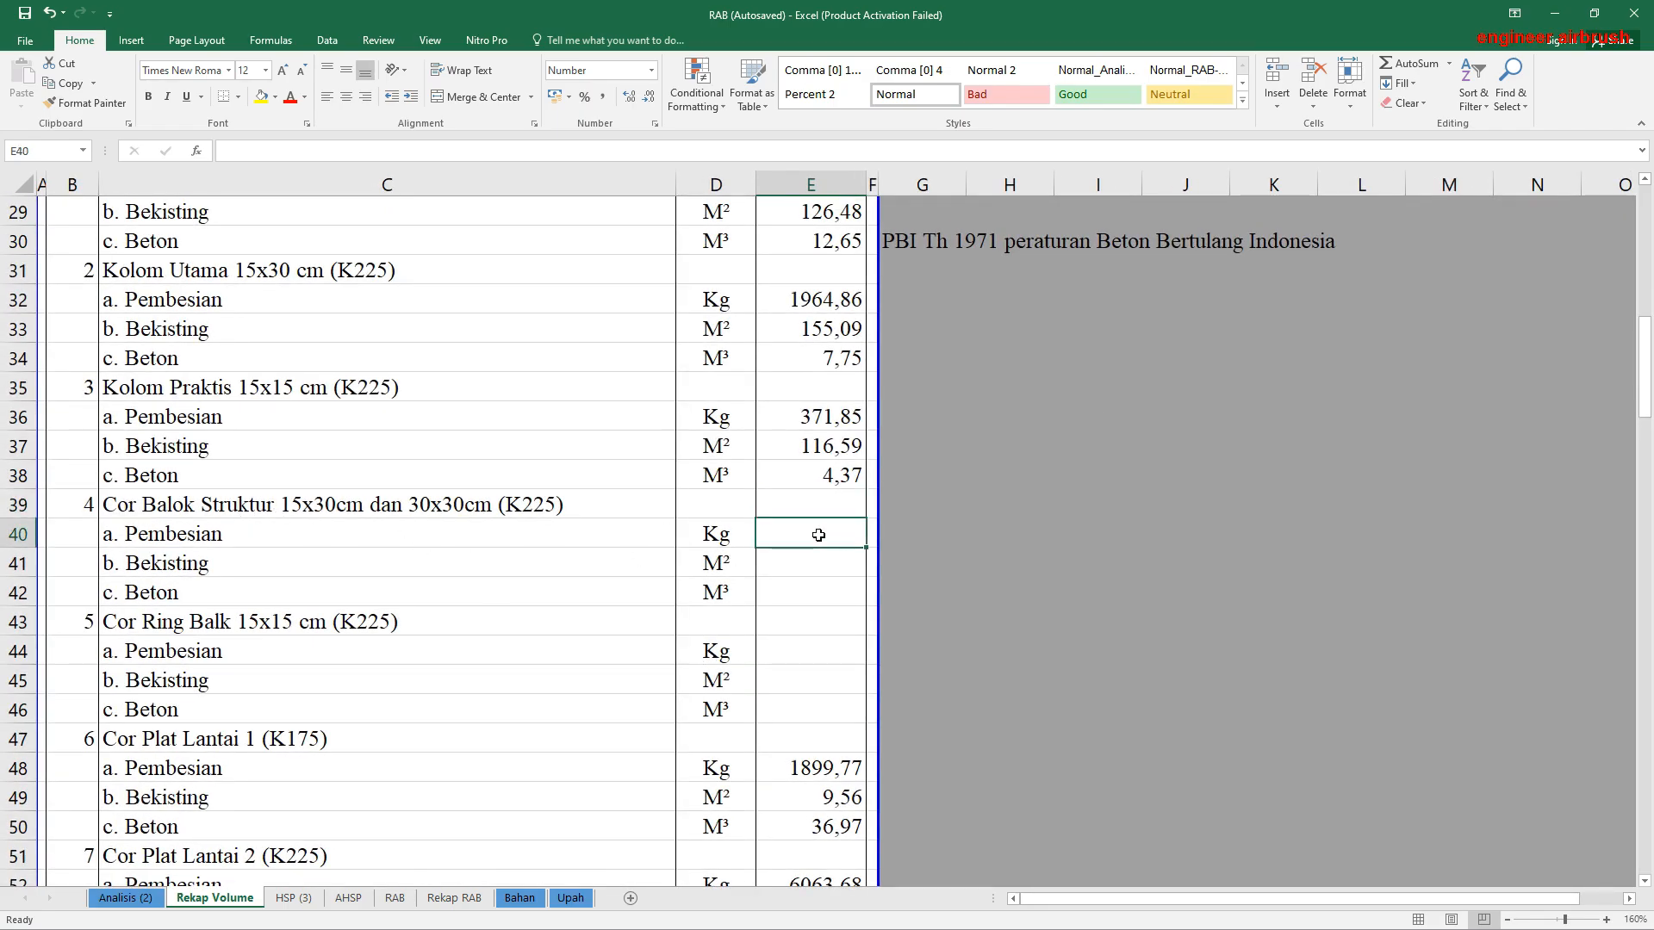
pyautogui.write('=')
pyautogui.click(125, 898)
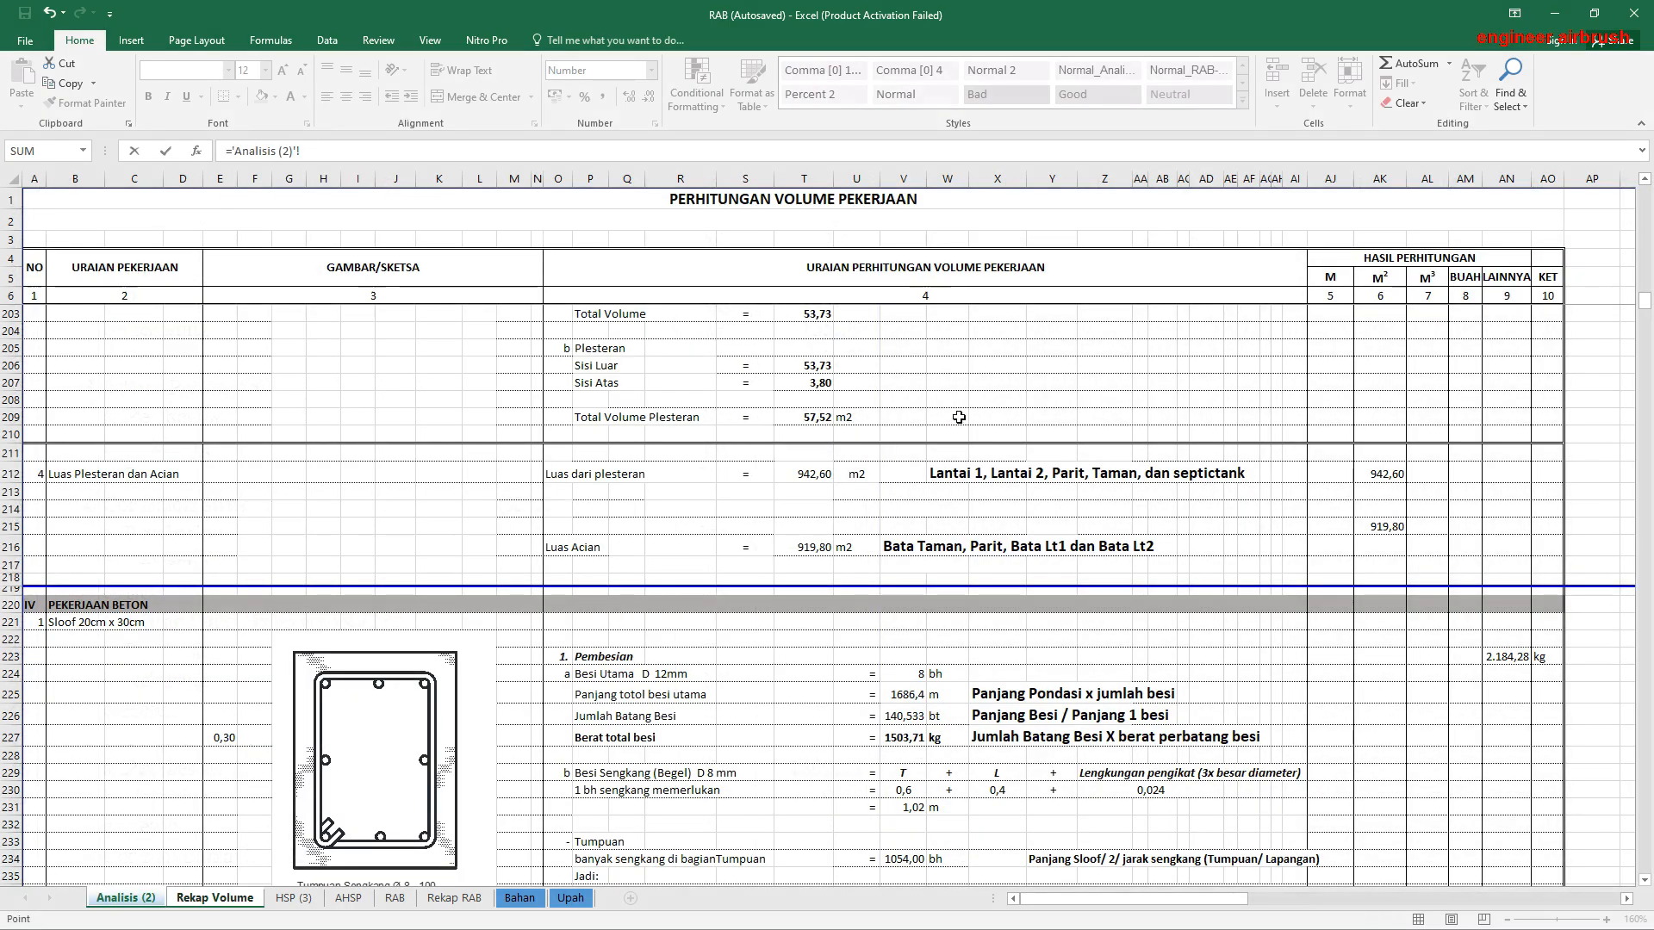
pyautogui.scroll(-20, 1142, 513)
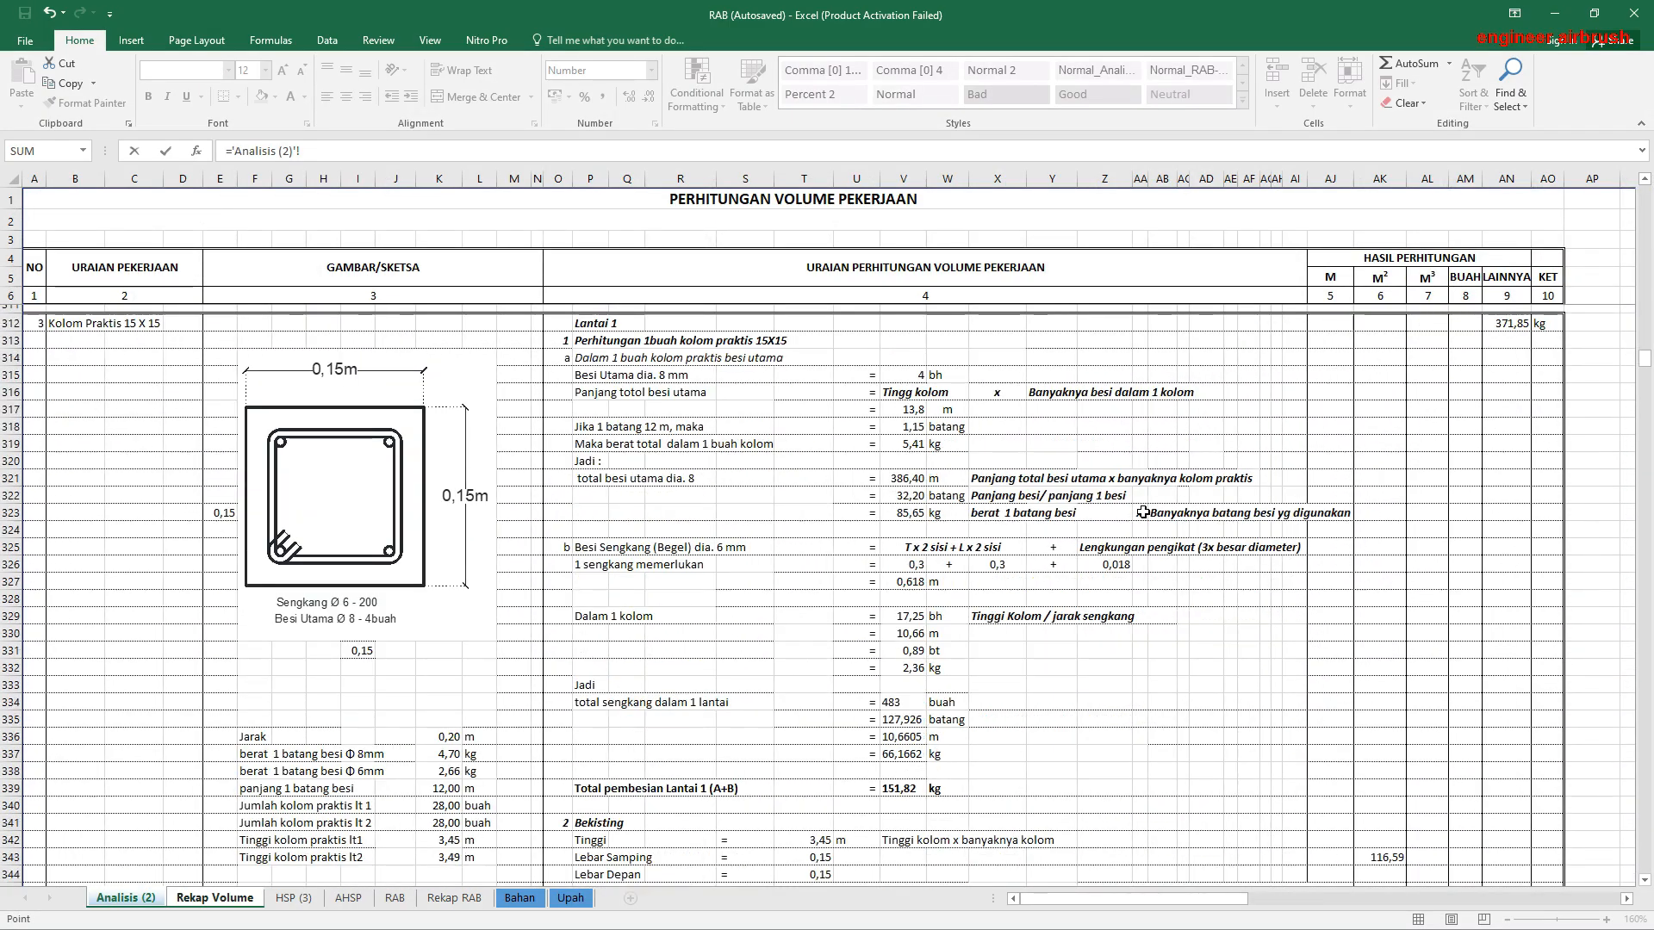
pyautogui.scroll(-8, 1142, 512)
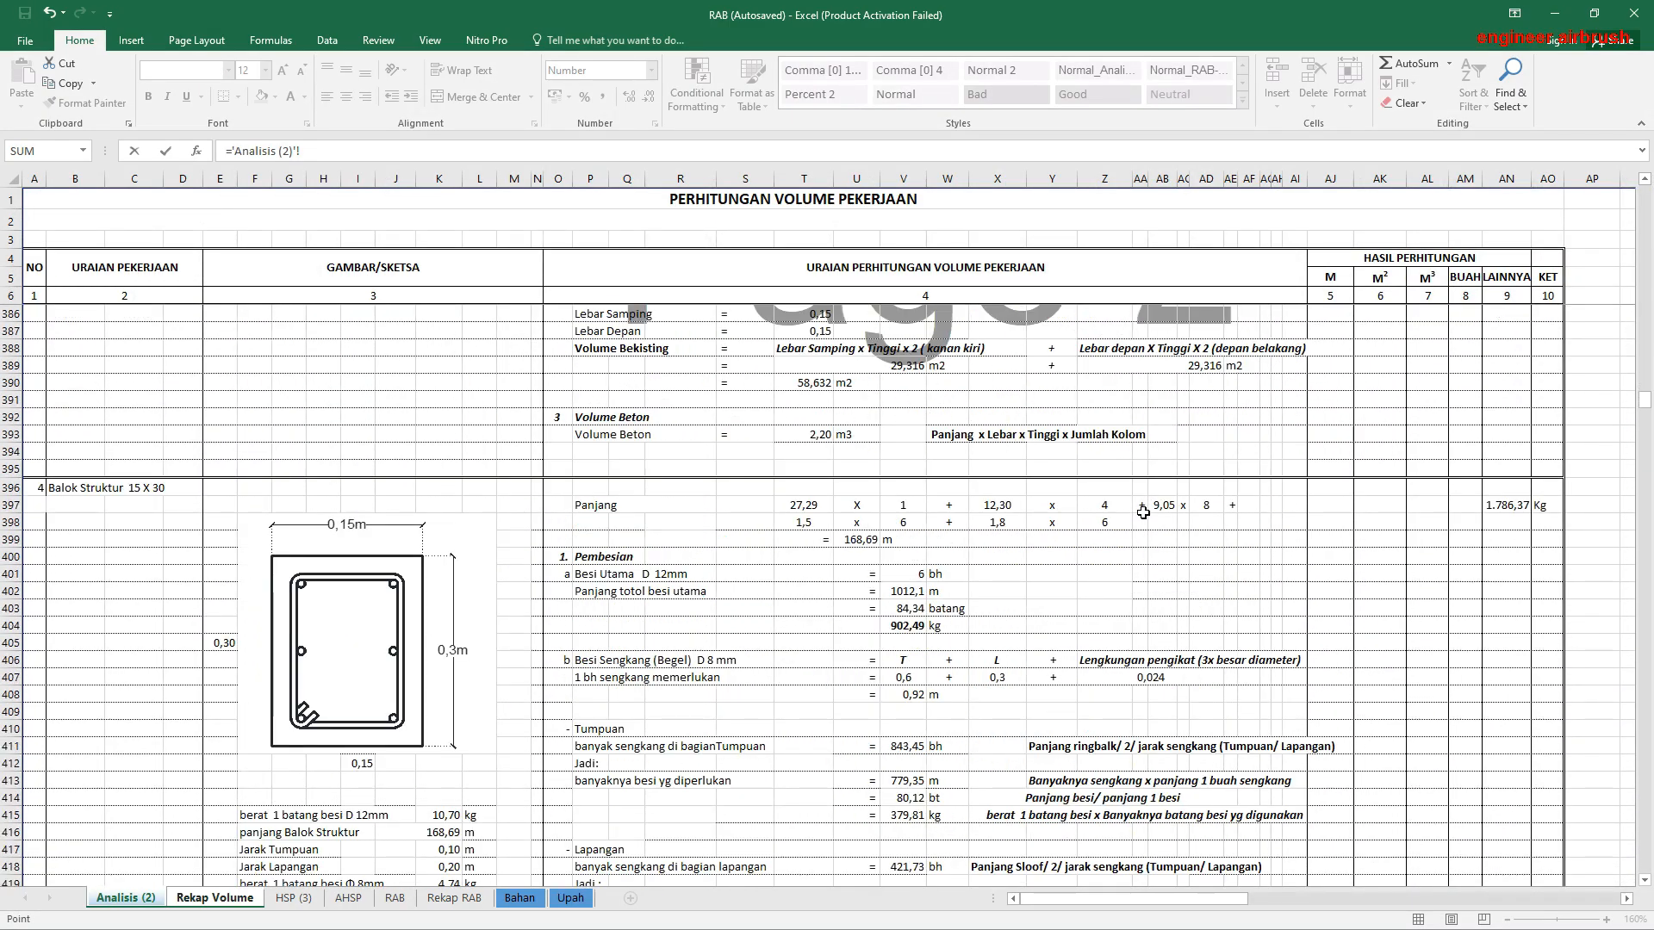
pyautogui.scroll(-6, 1143, 513)
pyautogui.scroll(4, 1338, 370)
pyautogui.click(1503, 400)
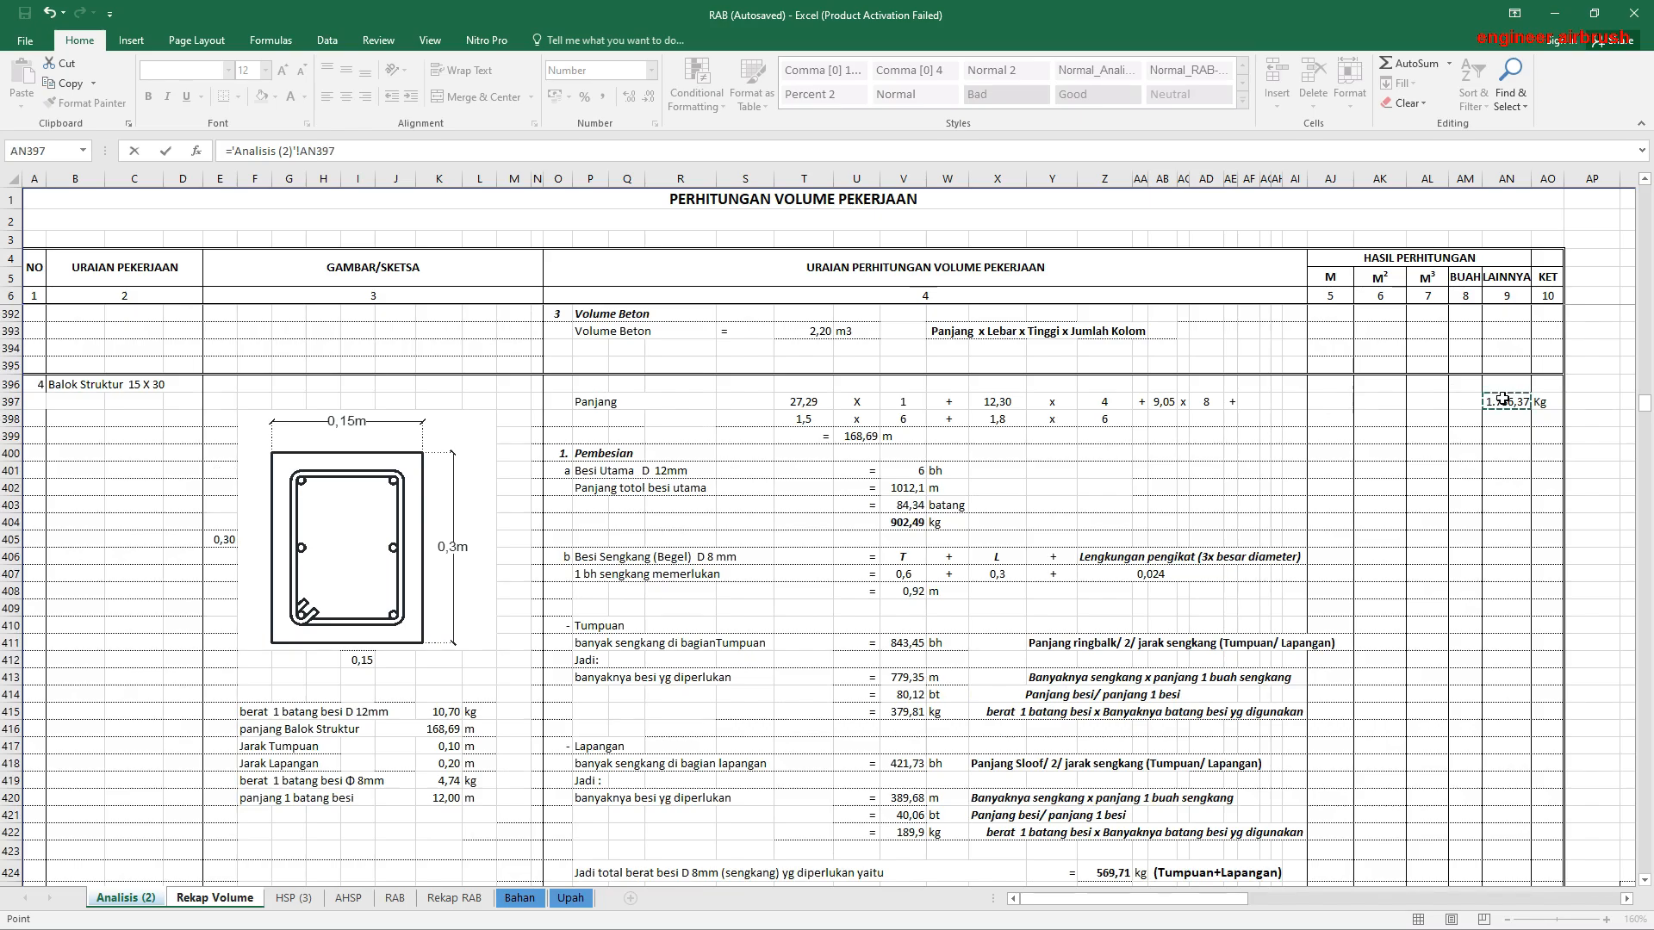
pyautogui.scroll(-11, 869, 532)
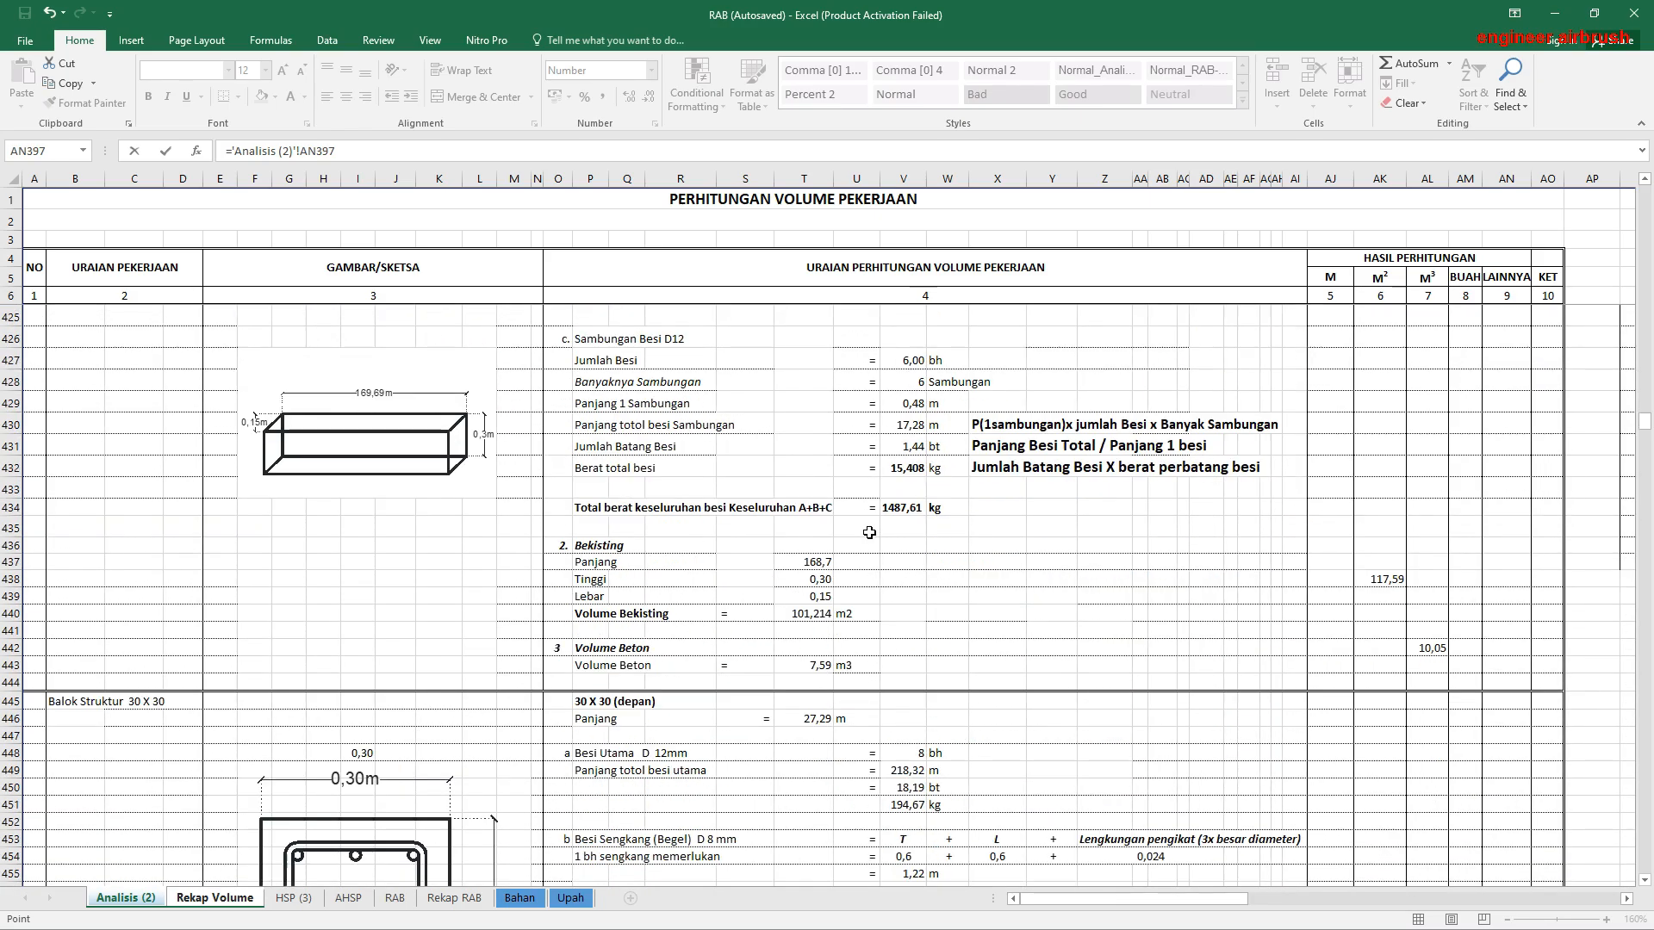
pyautogui.scroll(-6, 869, 533)
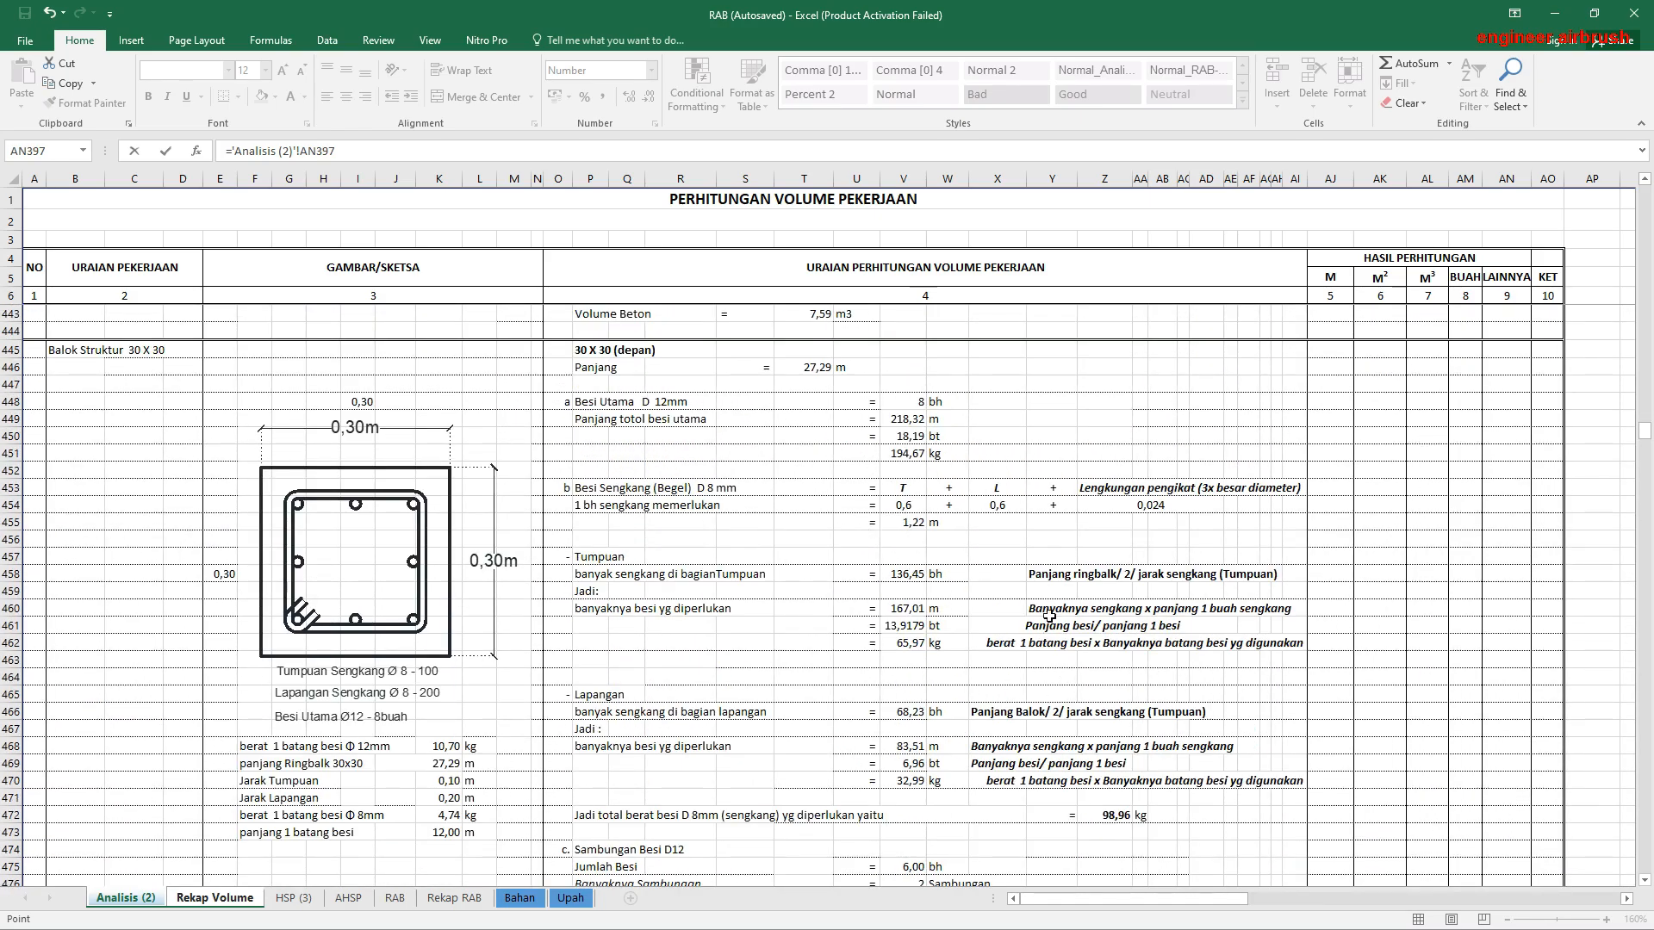
pyautogui.scroll(18, 1049, 617)
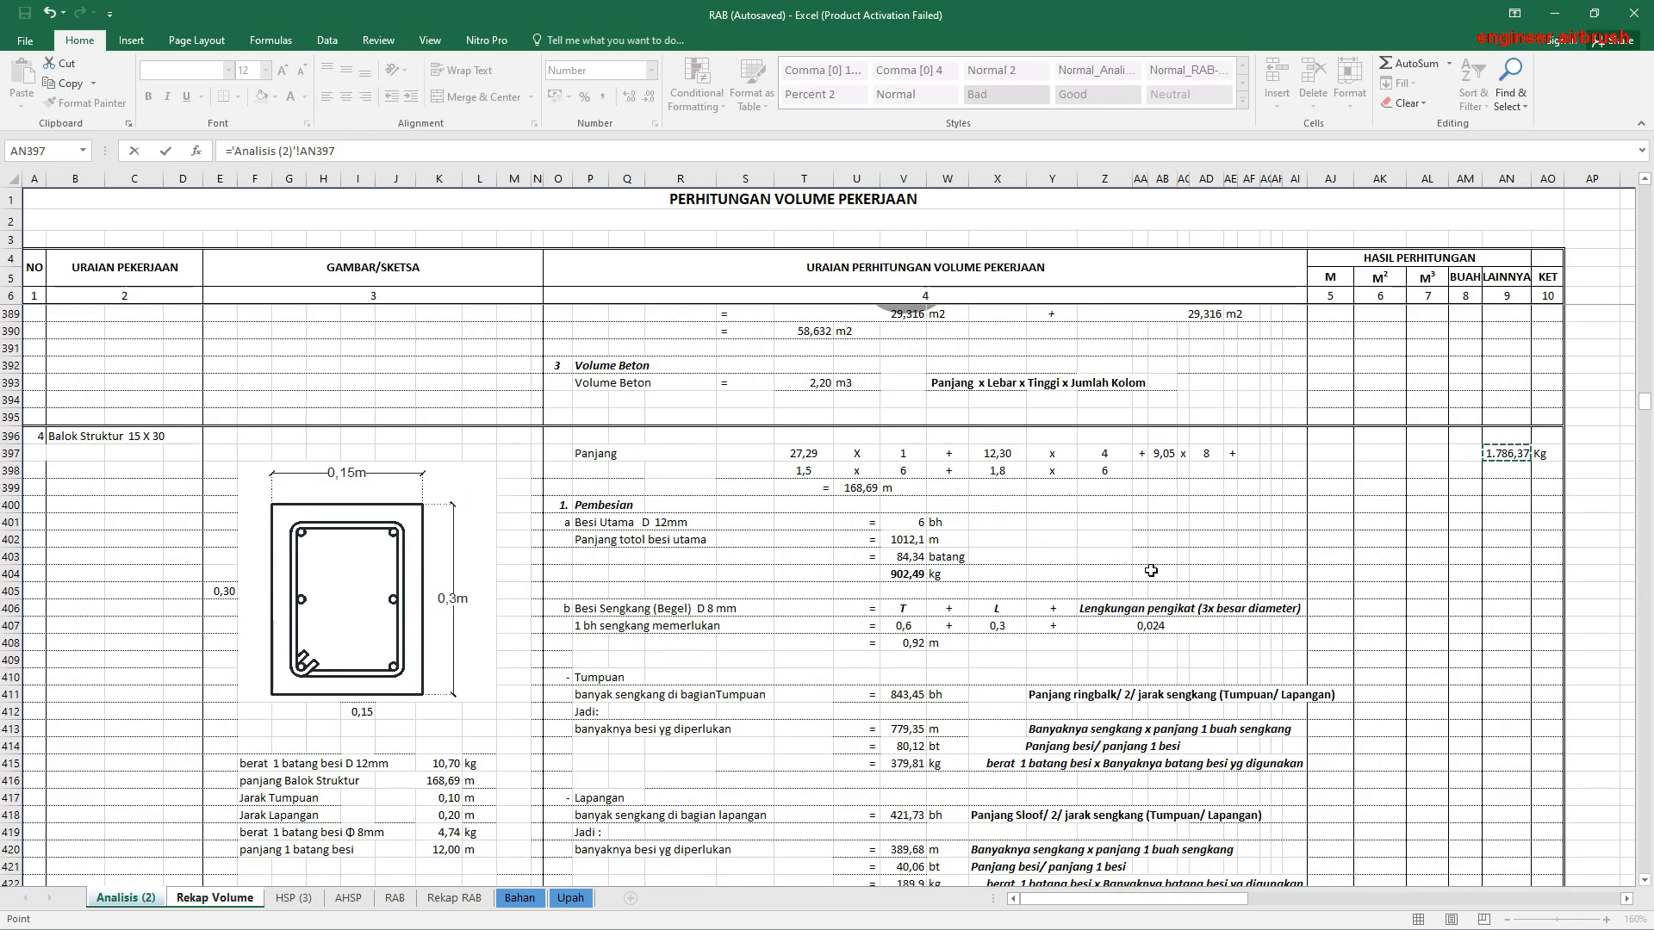
pyautogui.press('Return')
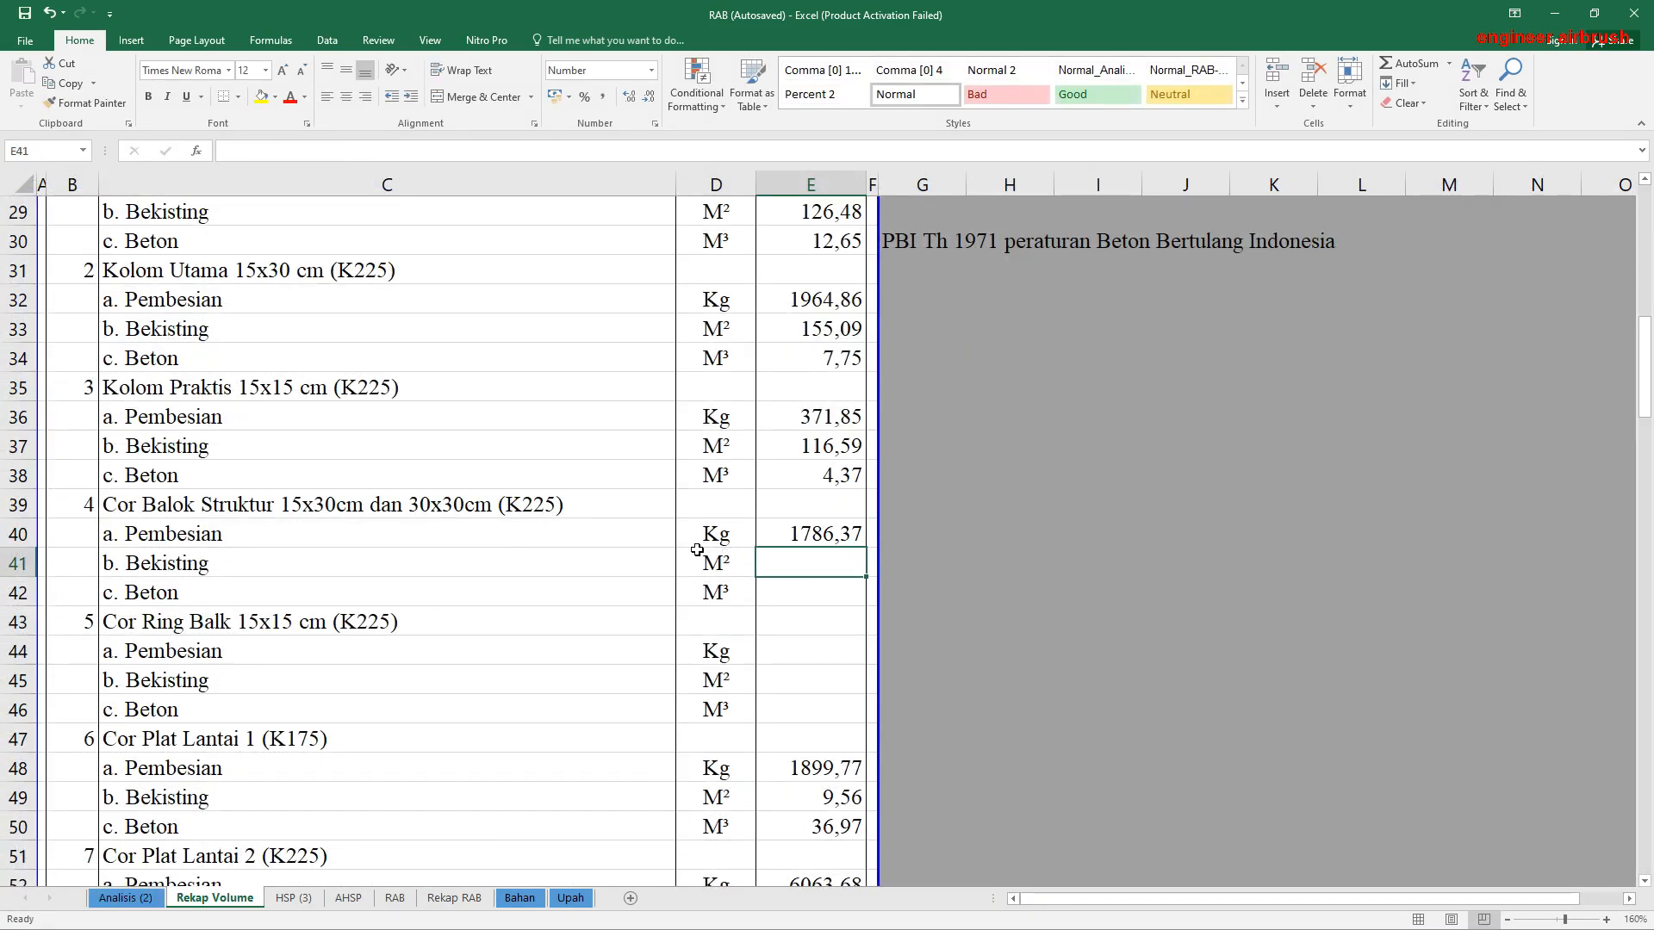
# Step: Link the Balok Struktur Bekisting volume in E41 to its M² result in AK438 of Analisis (2)
pyautogui.write('=')
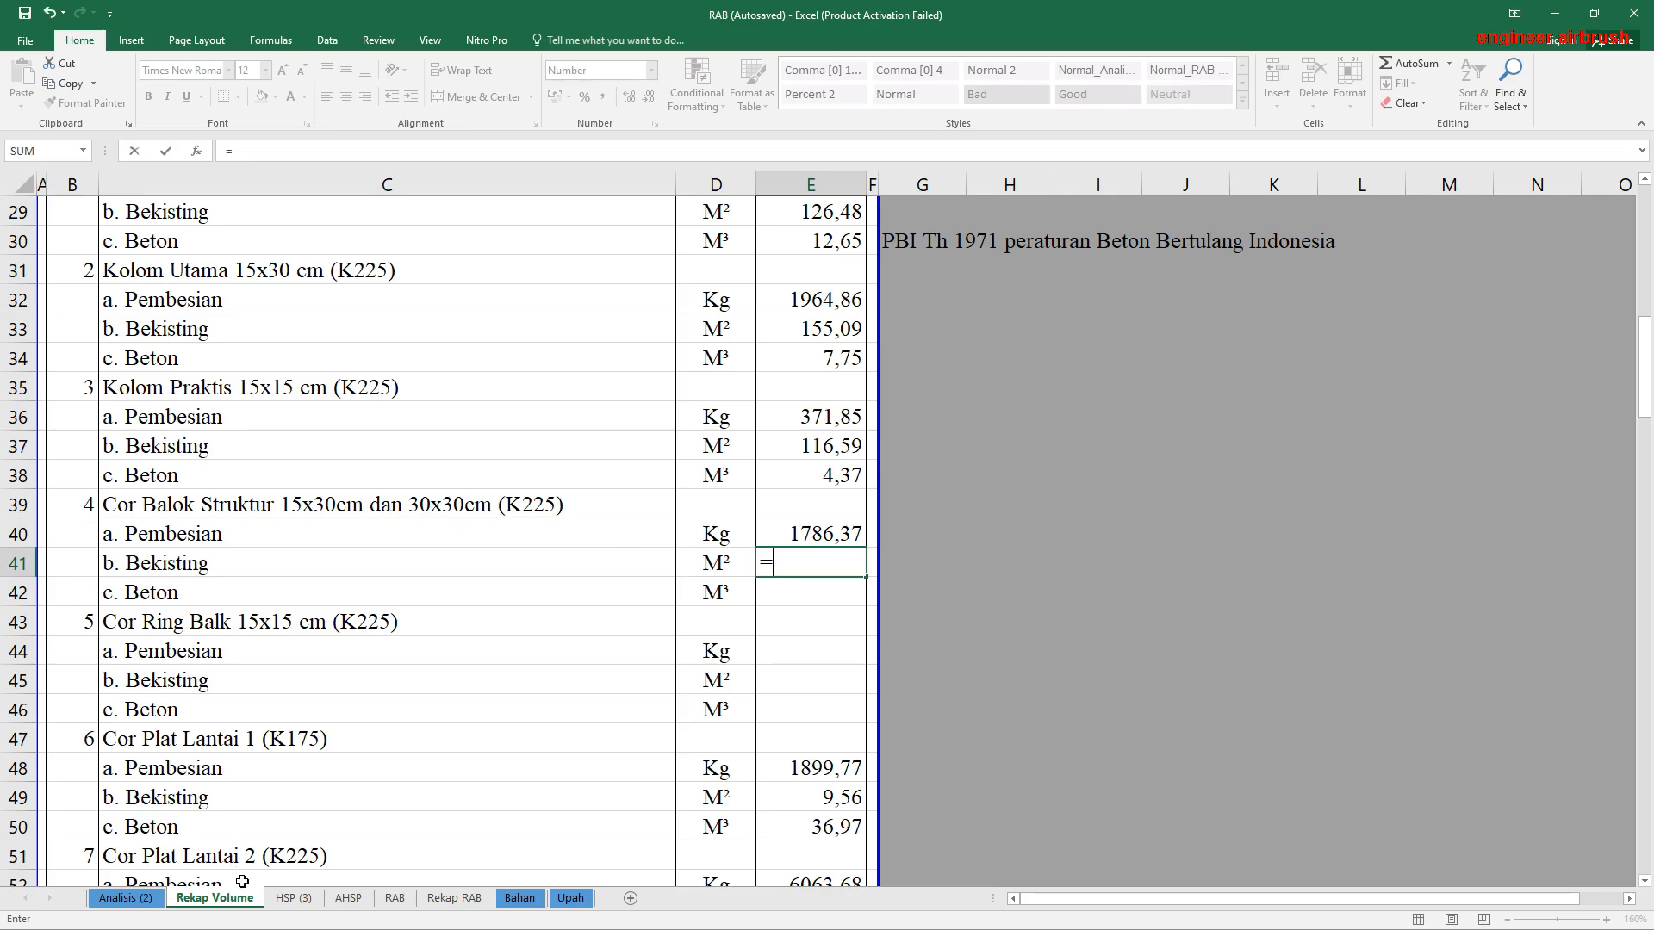
pyautogui.click(126, 899)
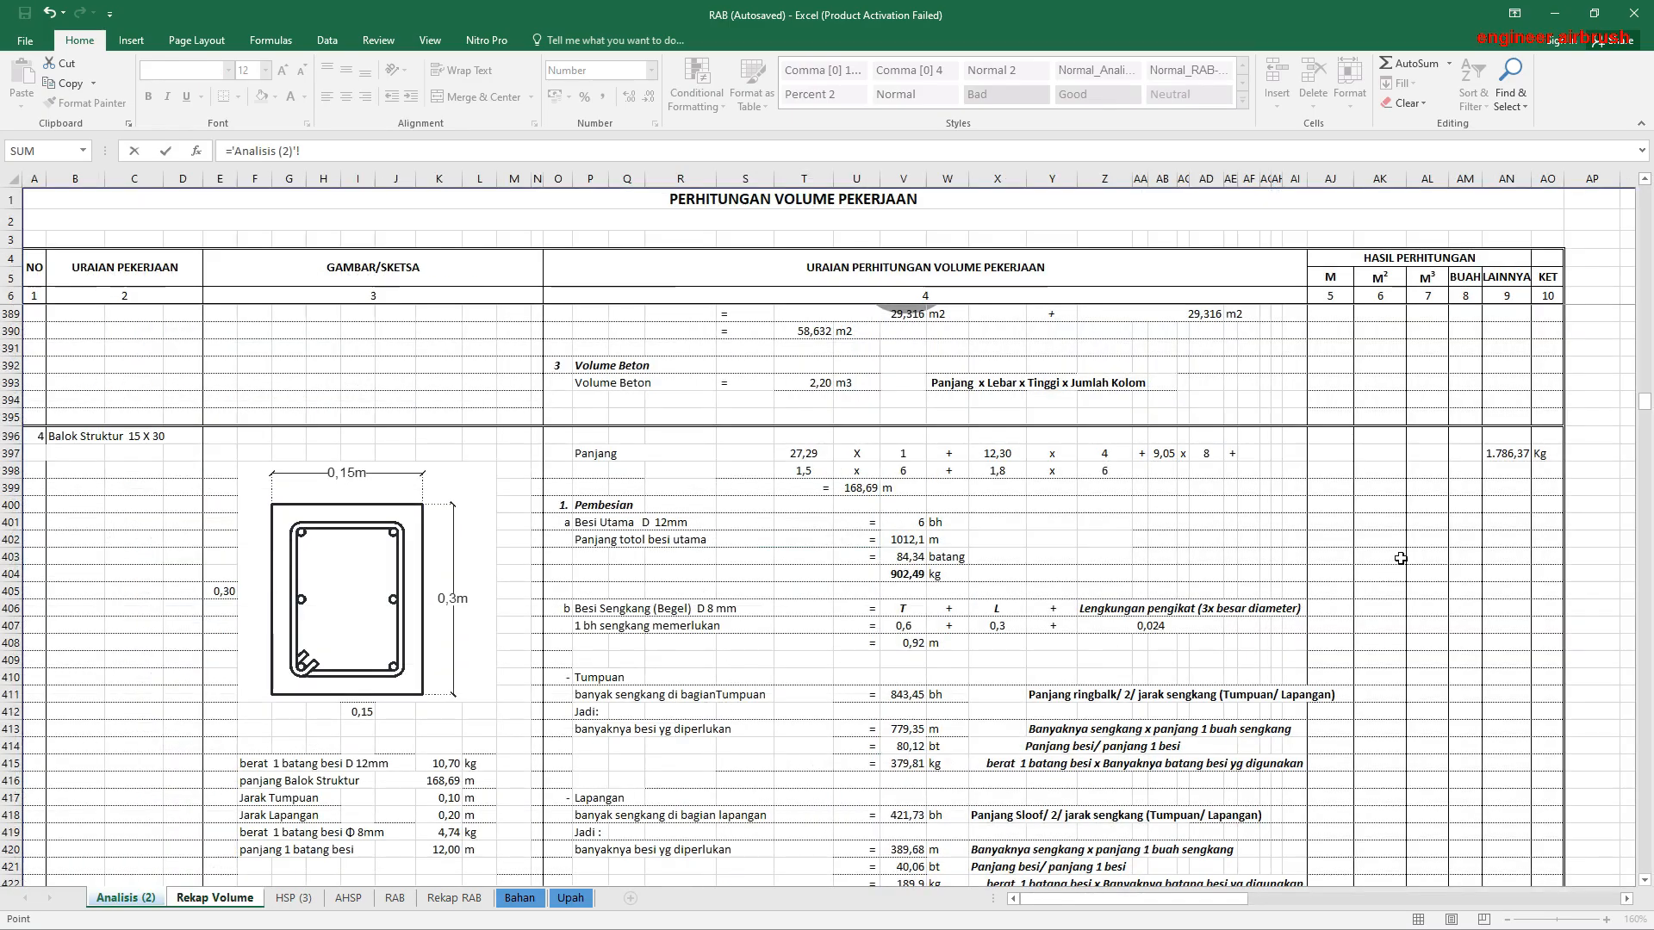
pyautogui.scroll(-4, 1402, 559)
pyautogui.scroll(-7, 1402, 558)
pyautogui.click(1380, 637)
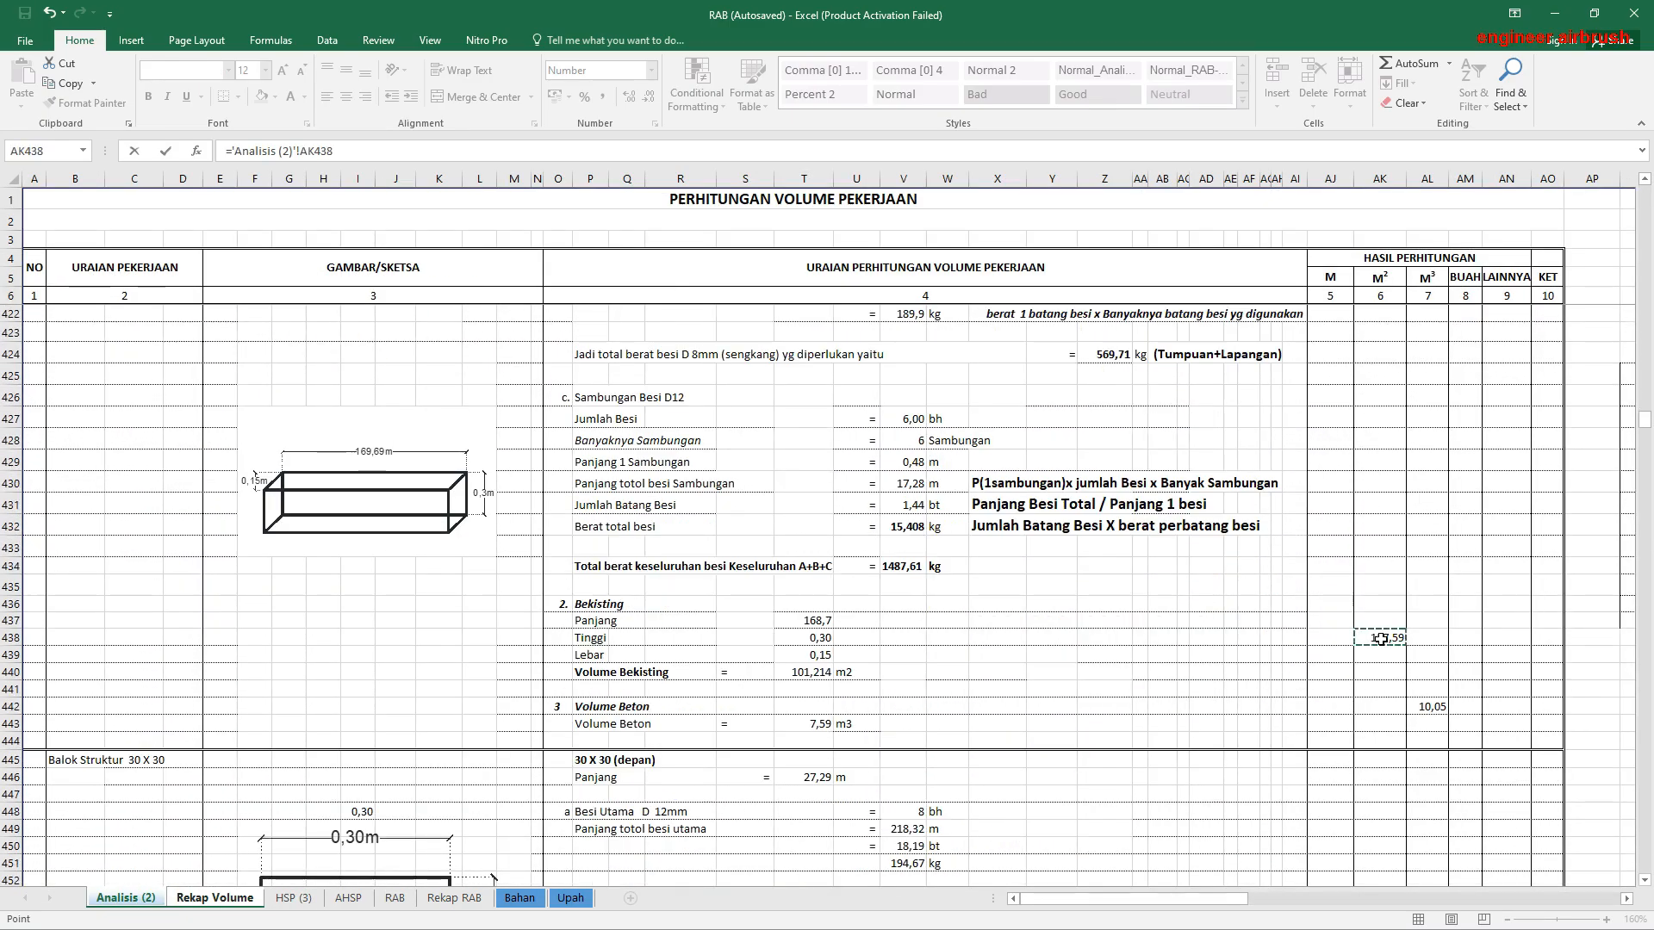
pyautogui.press('Return')
# Step: Link the Balok Struktur Beton volume in E42 to its M³ result in AL442 of Analisis (2)
pyautogui.write('=')
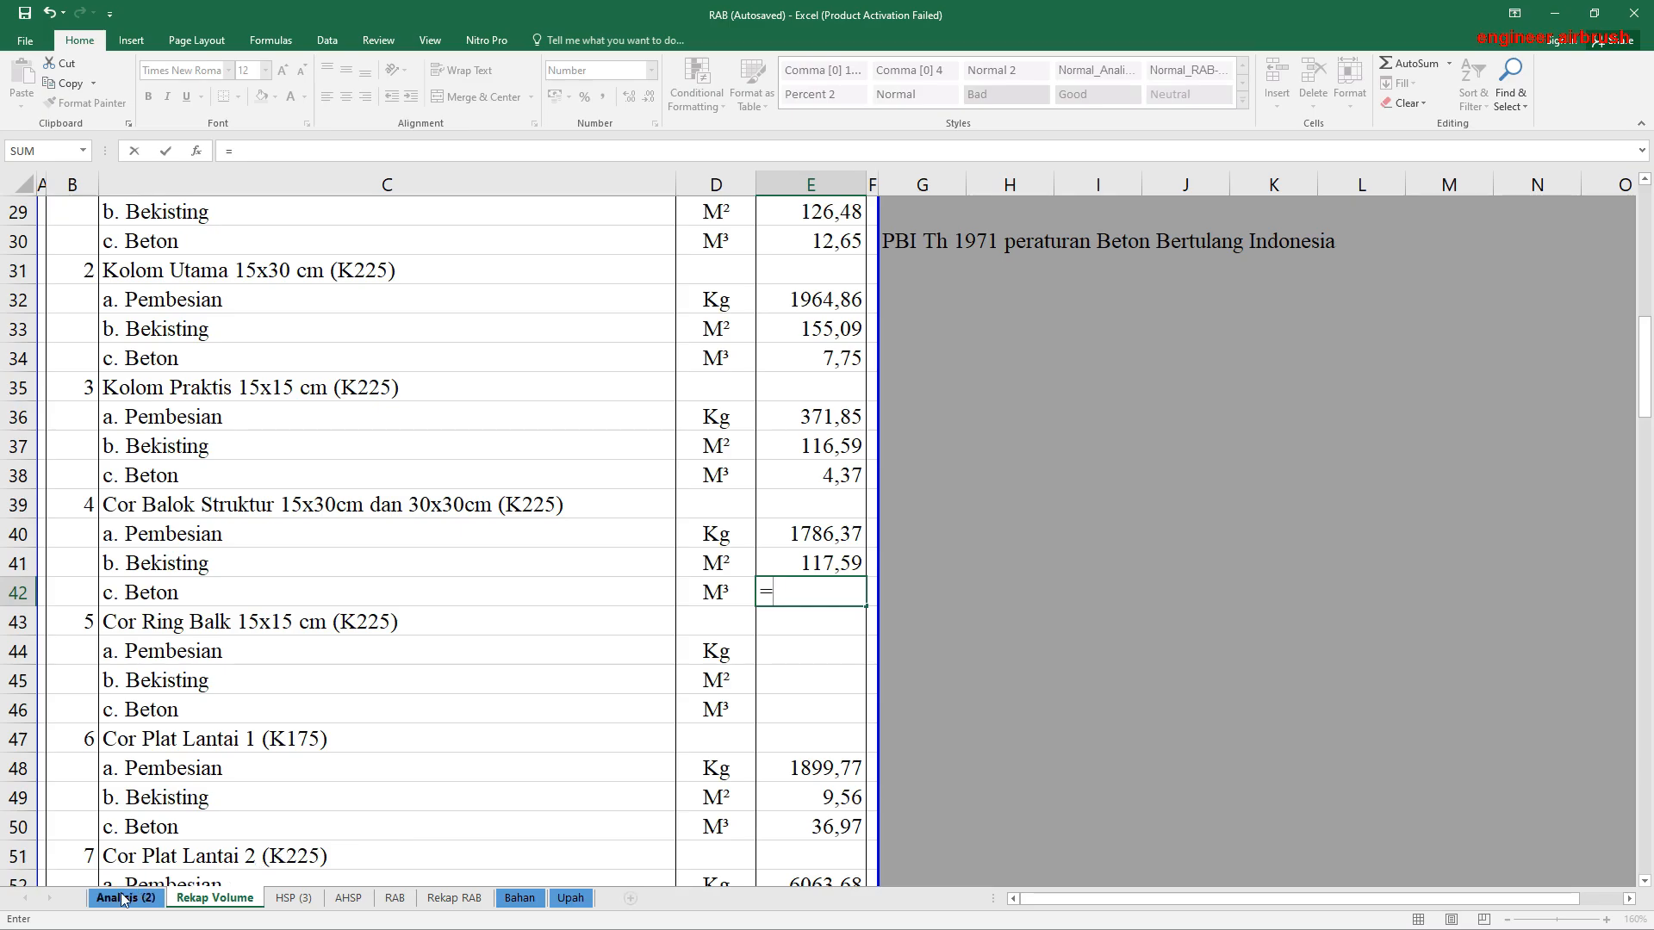
pyautogui.click(125, 898)
pyautogui.click(1432, 707)
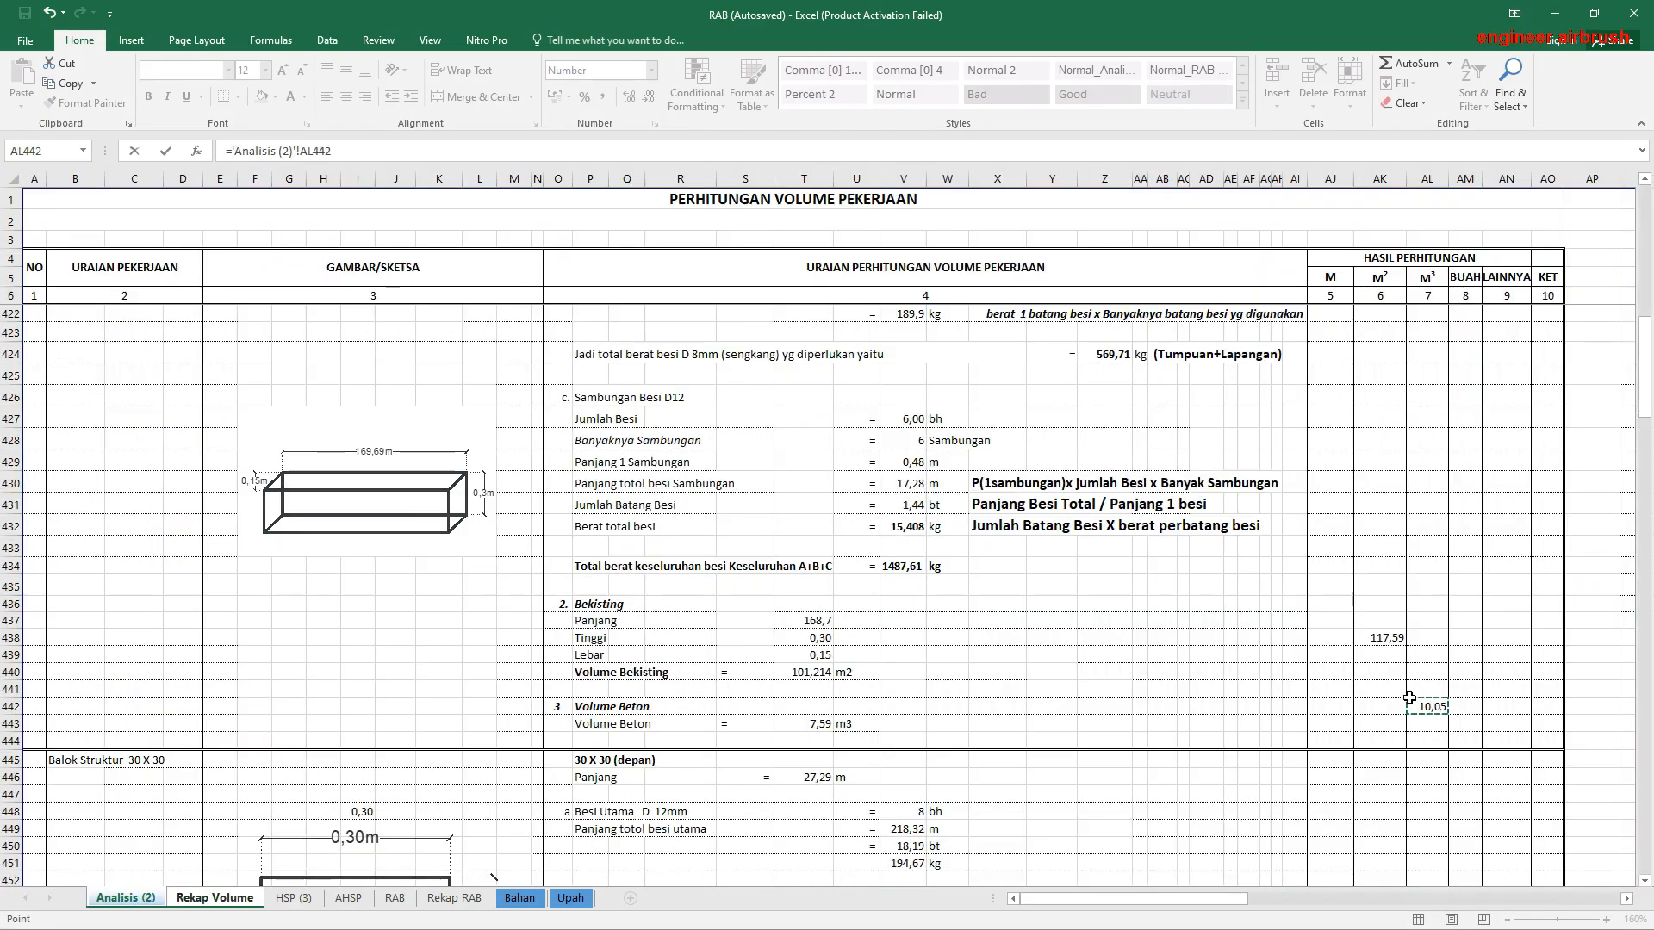
pyautogui.press('Return')
# Step: Link the Pembesian volume of Cor Ring Balk 15x15 cm in E44 to its Kg result in AN498 of Analisis (2)
pyautogui.click(804, 639)
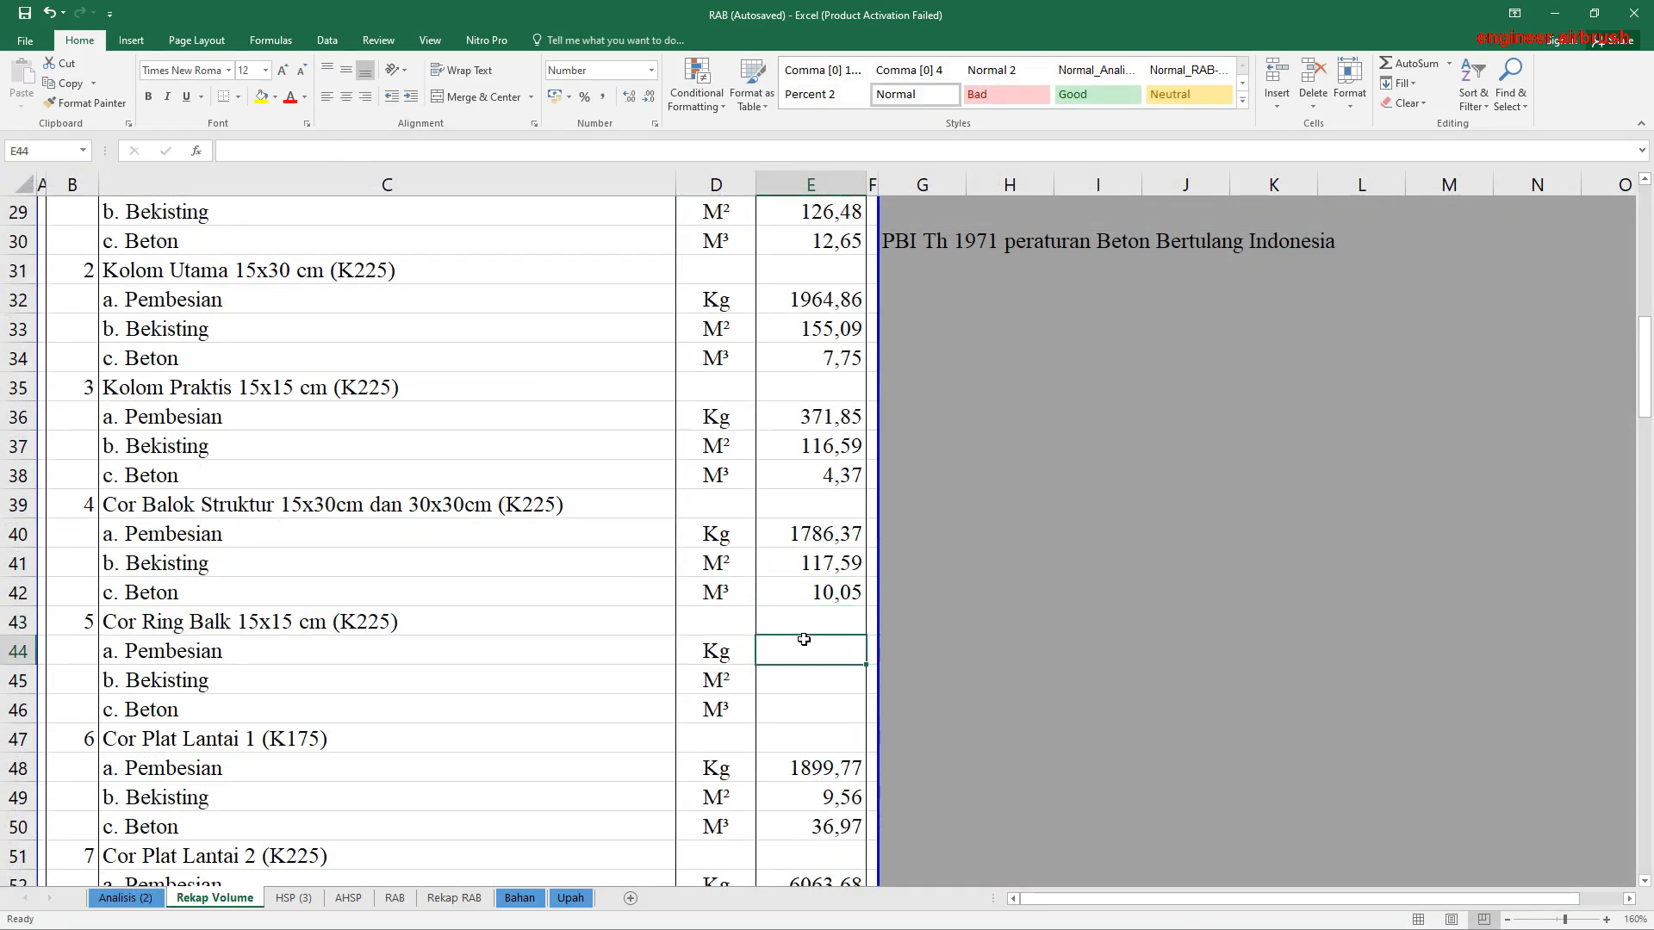
pyautogui.write('=')
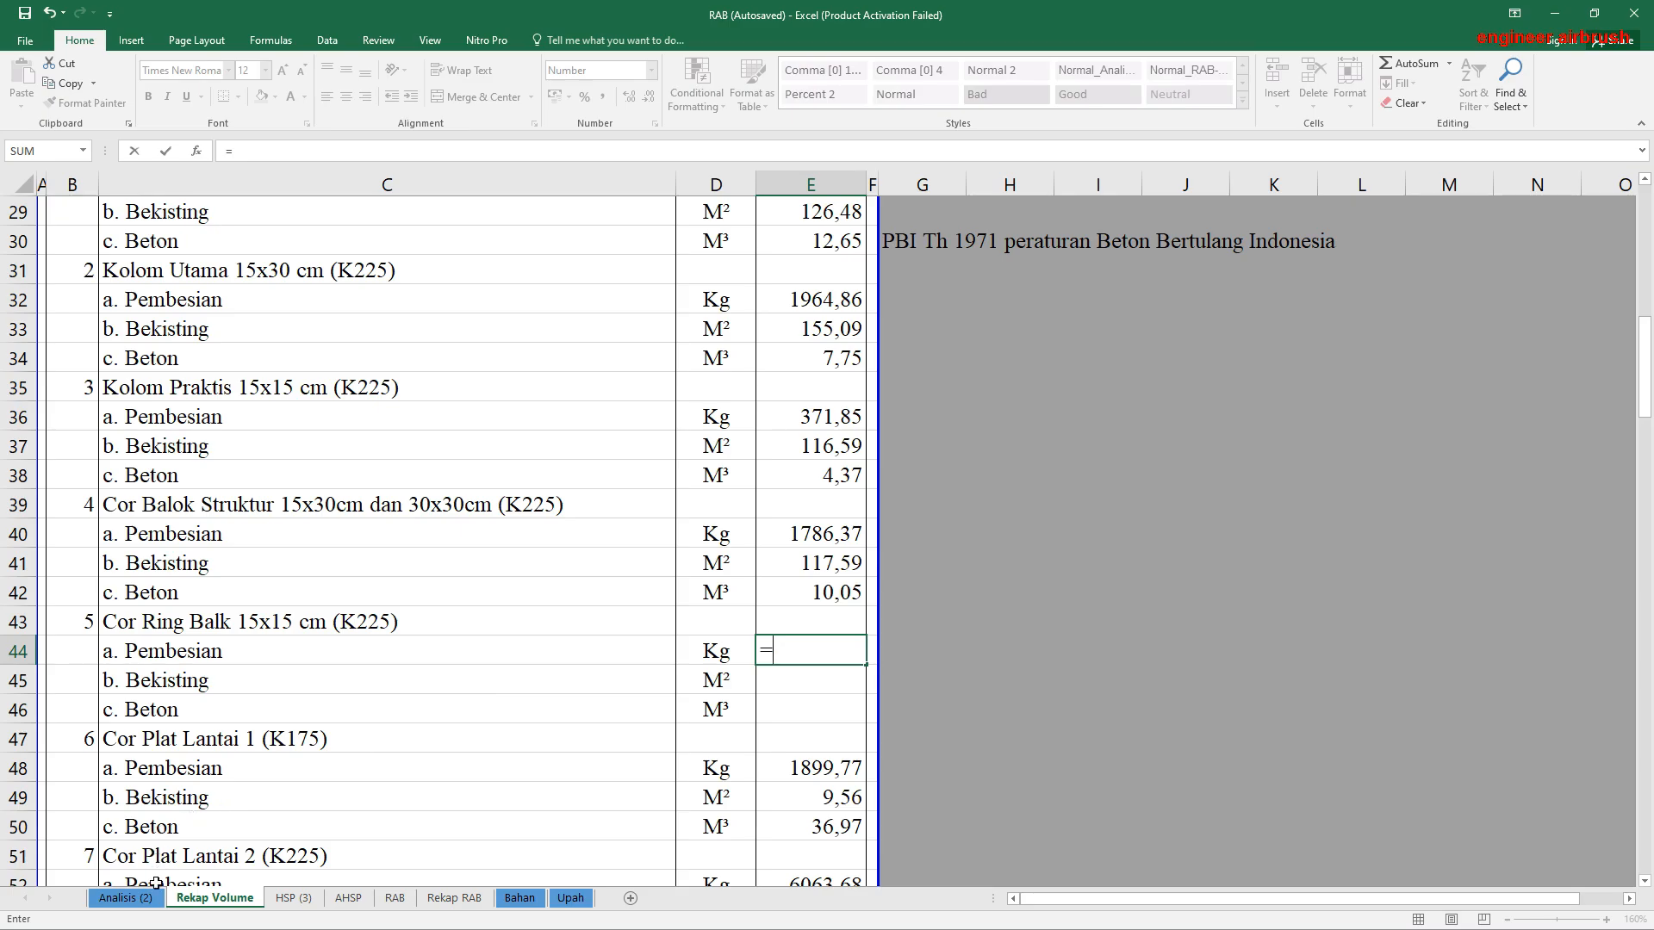
pyautogui.click(126, 899)
pyautogui.scroll(-20, 900, 711)
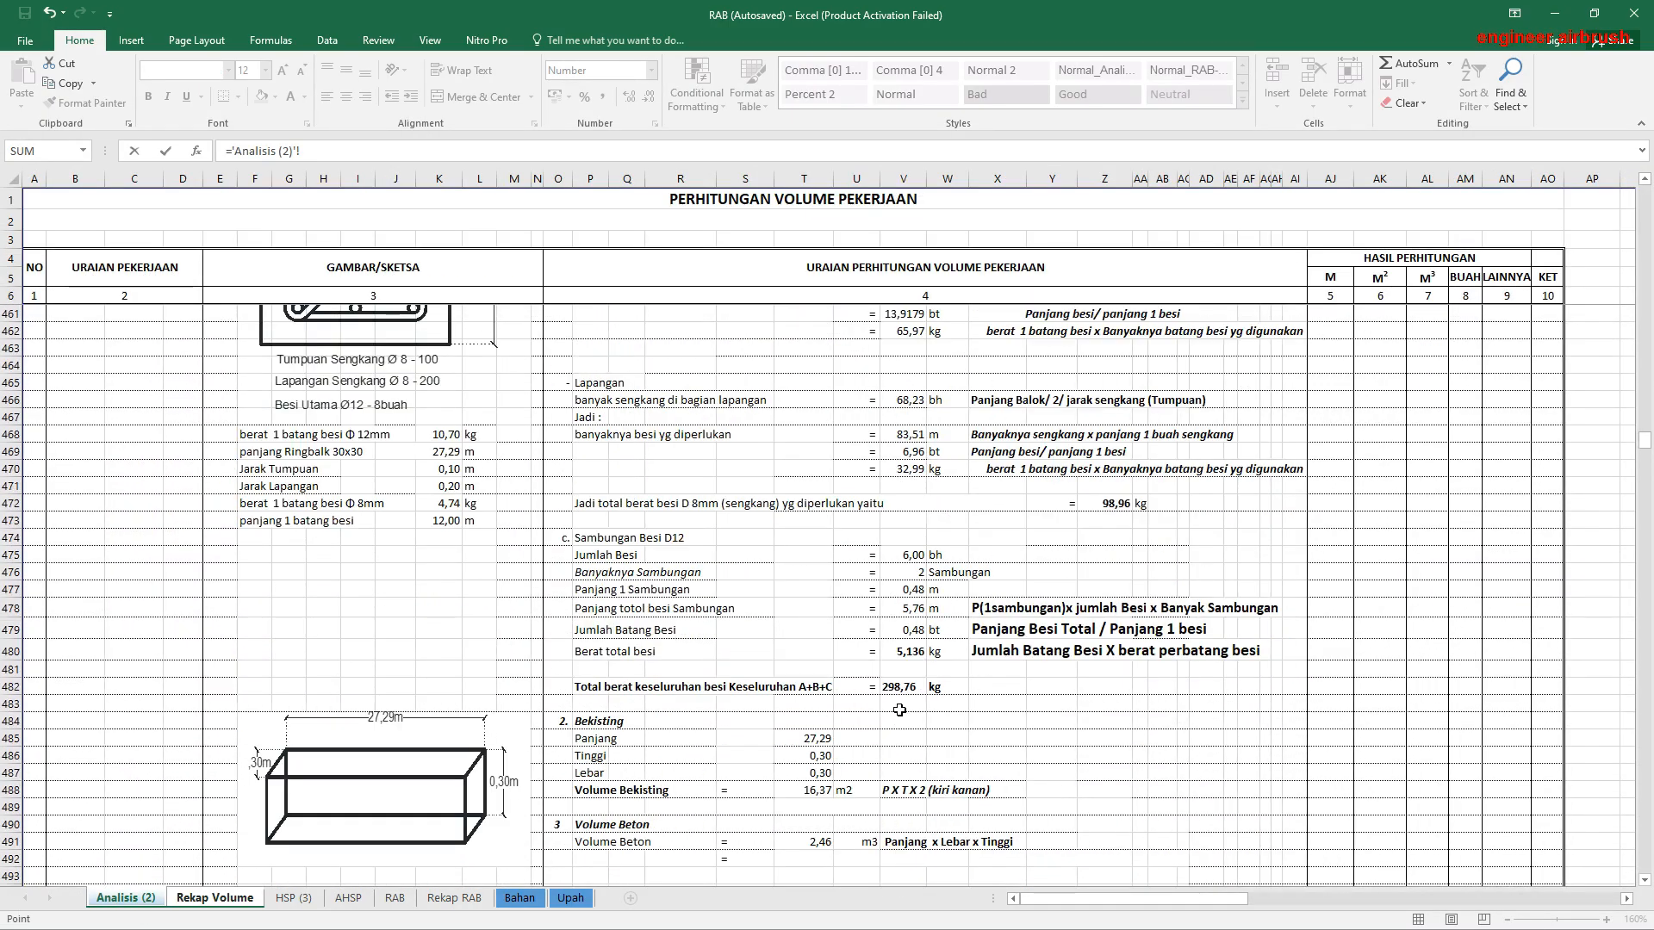
pyautogui.scroll(5, 899, 710)
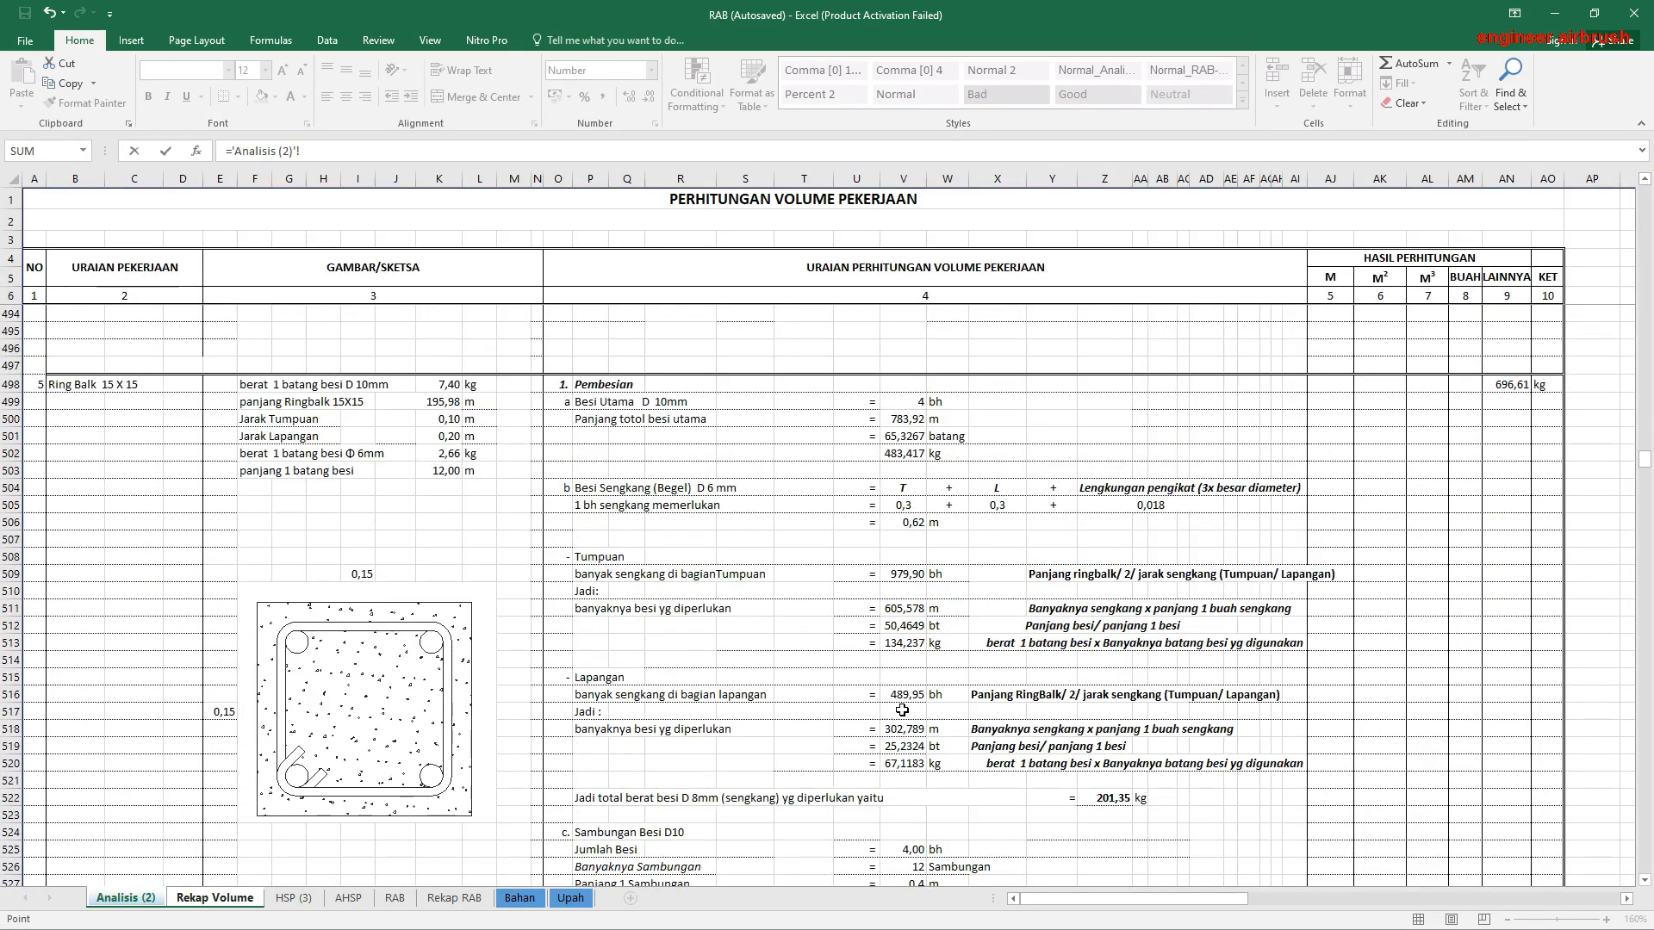
pyautogui.click(1509, 383)
pyautogui.press('Return')
# Step: Link the Ring Balk Bekisting volume in E45 to its M² result in AK536 of Analisis (2)
pyautogui.write('=')
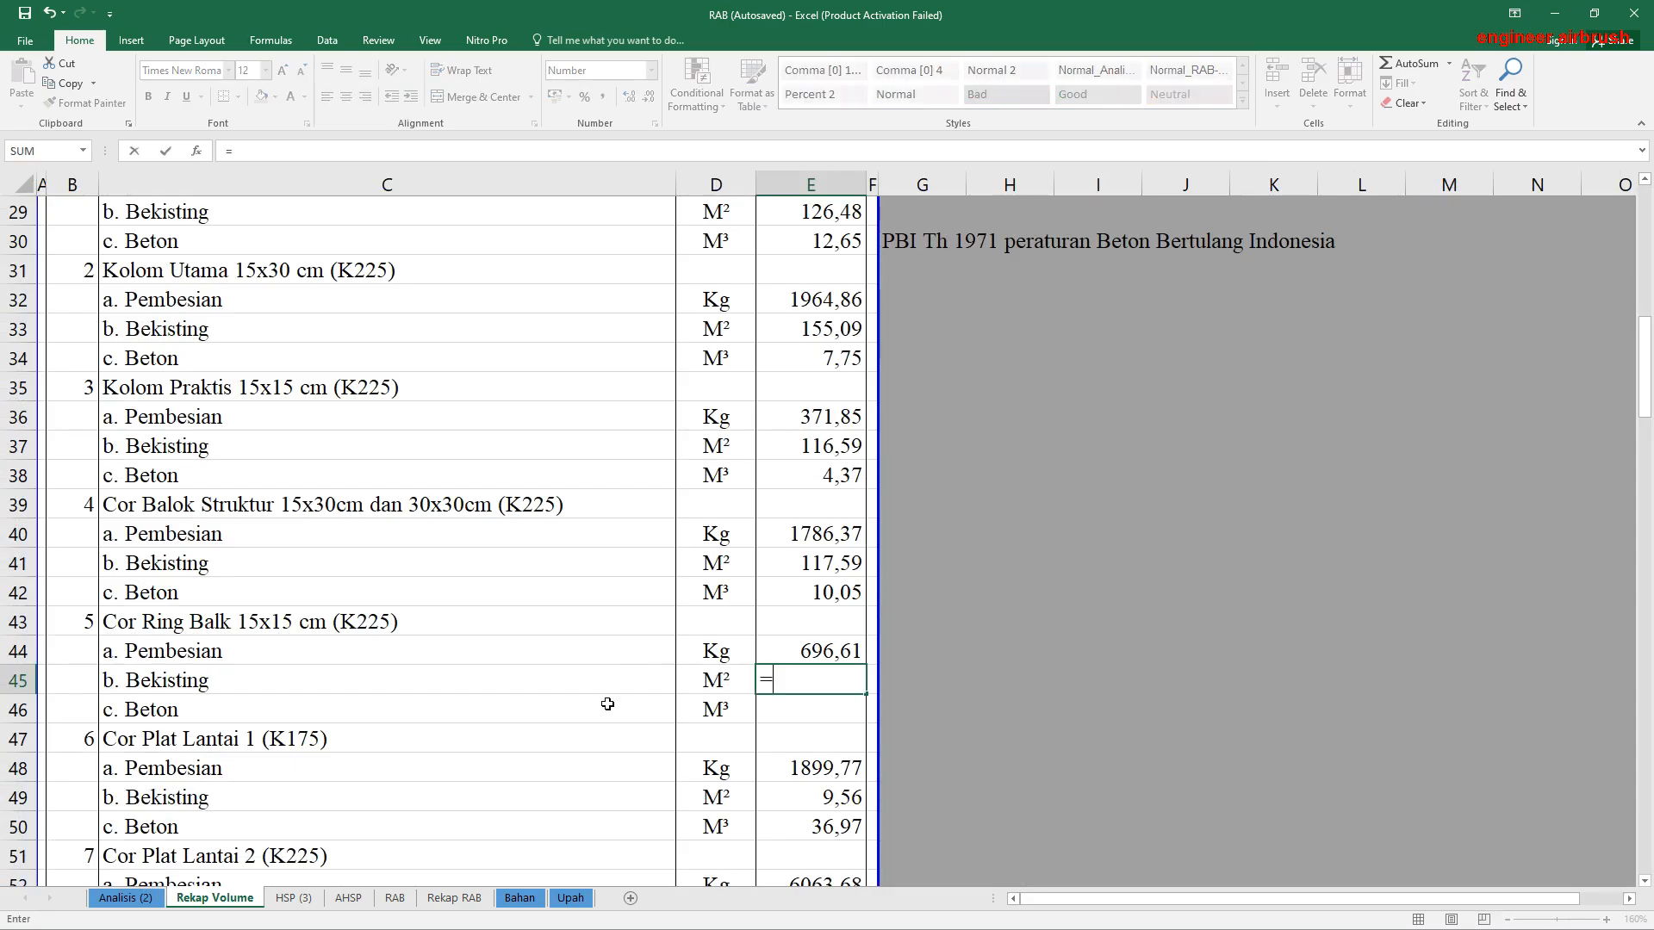
pyautogui.click(131, 898)
pyautogui.scroll(-7, 1361, 721)
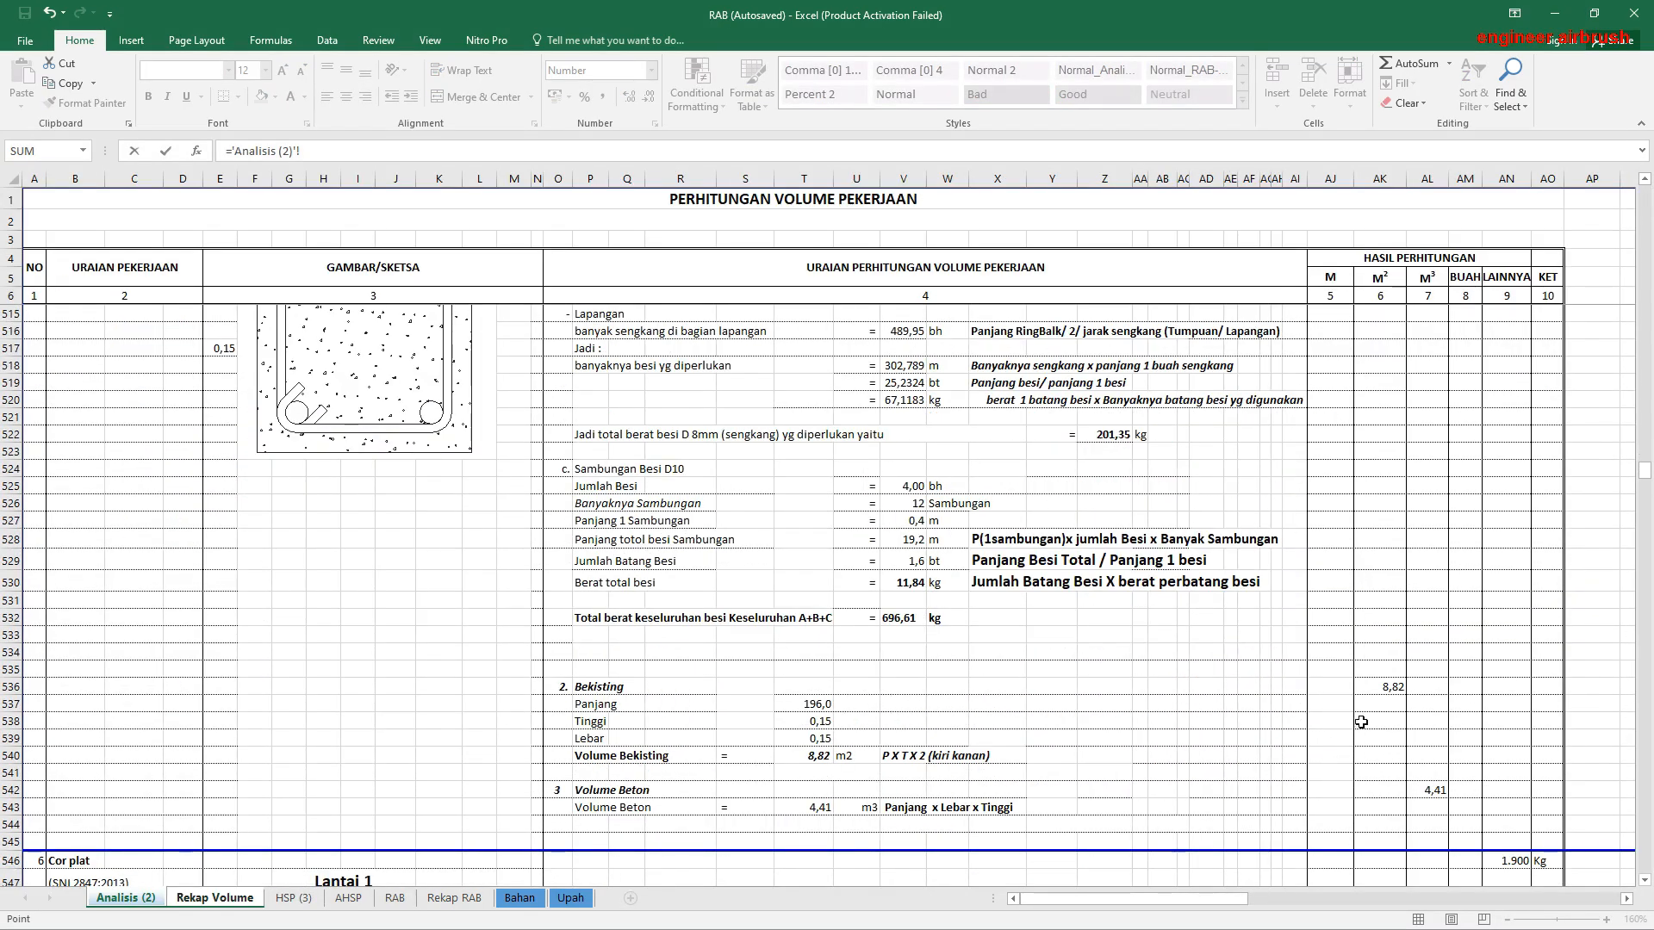
pyautogui.click(1385, 688)
pyautogui.press('Return')
# Step: Link the Ring Balk Beton volume in E46 to its M³ result in AL542 of Analisis (2)
pyautogui.write("='Analisis (2)'!")
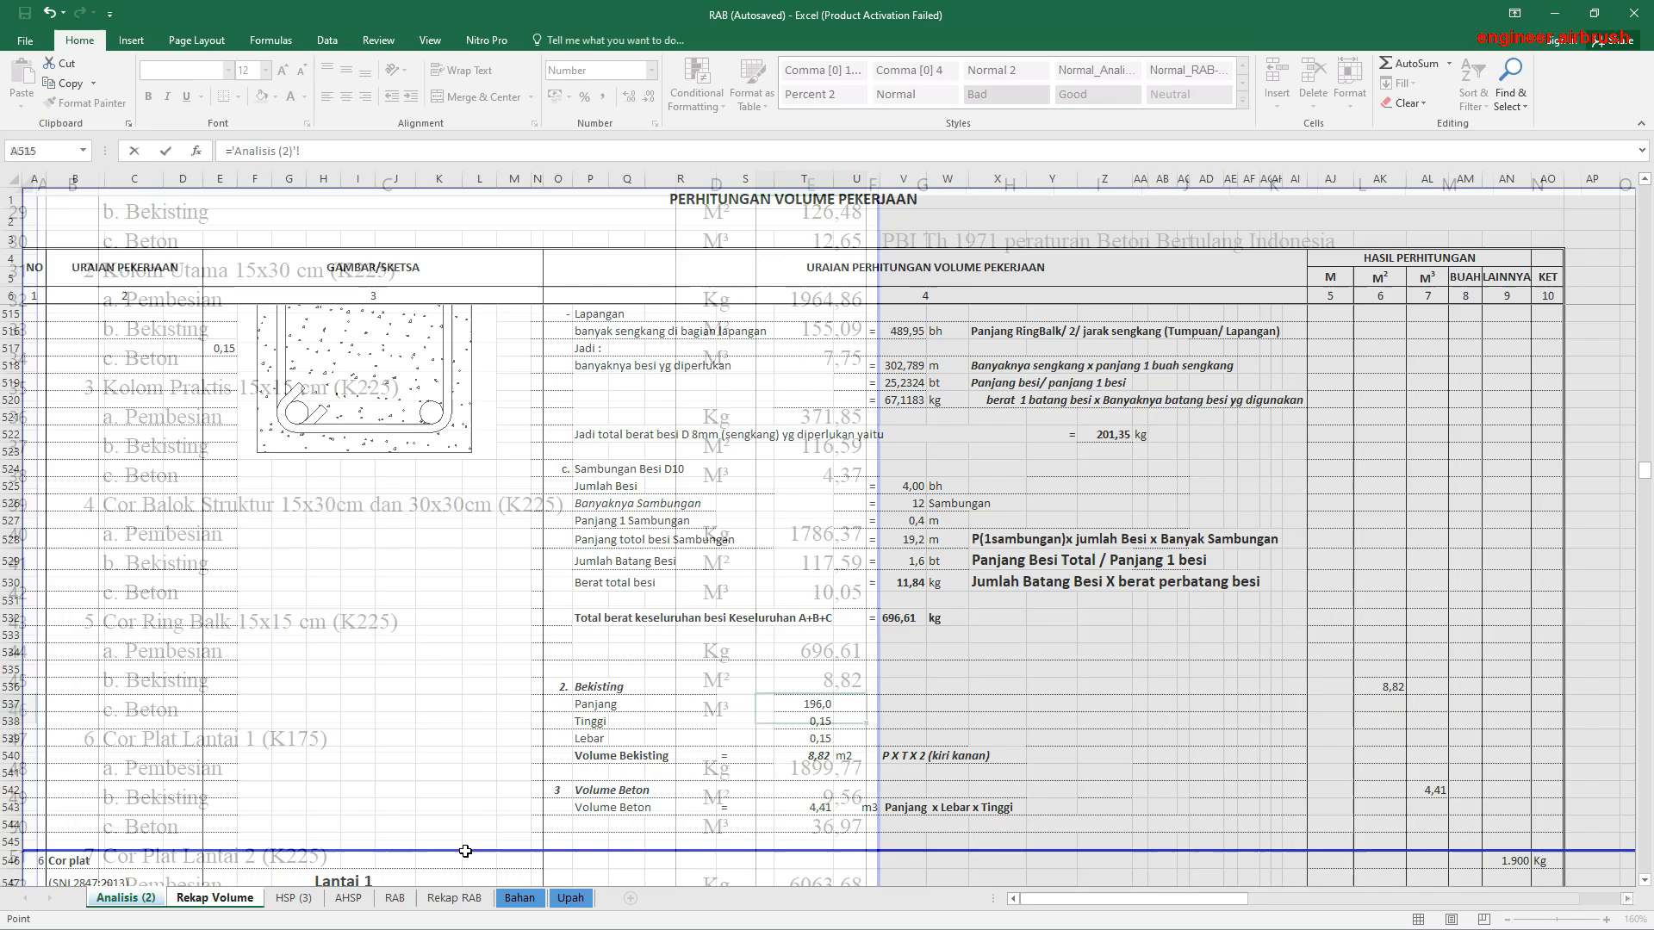
pyautogui.click(126, 898)
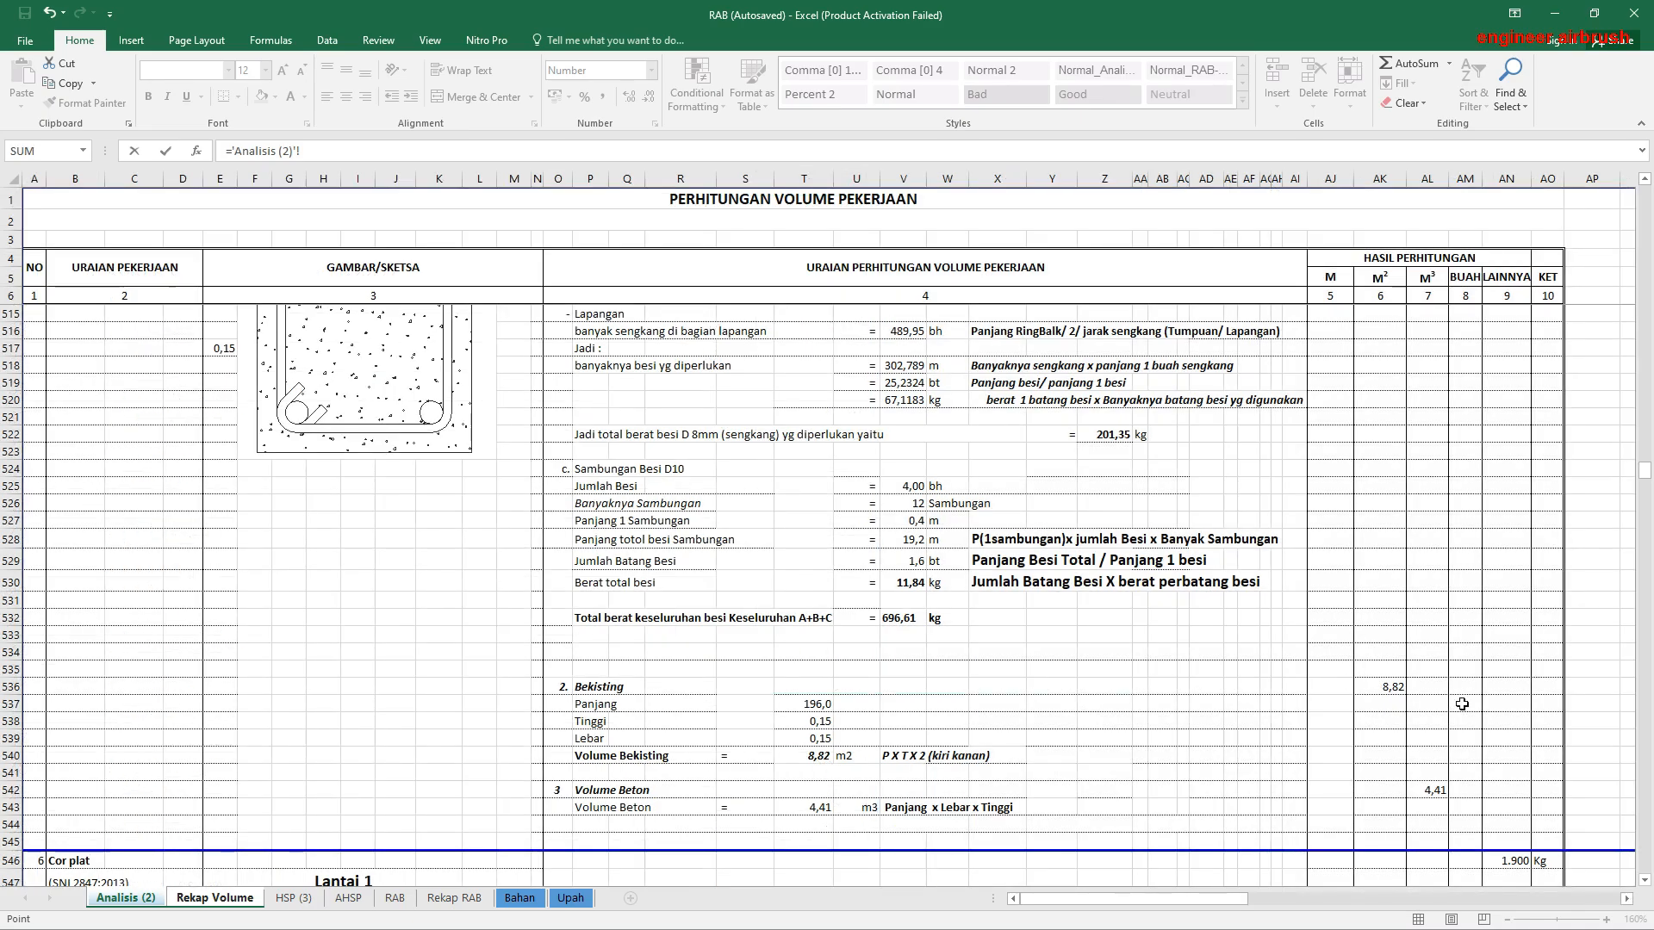
pyautogui.click(1431, 790)
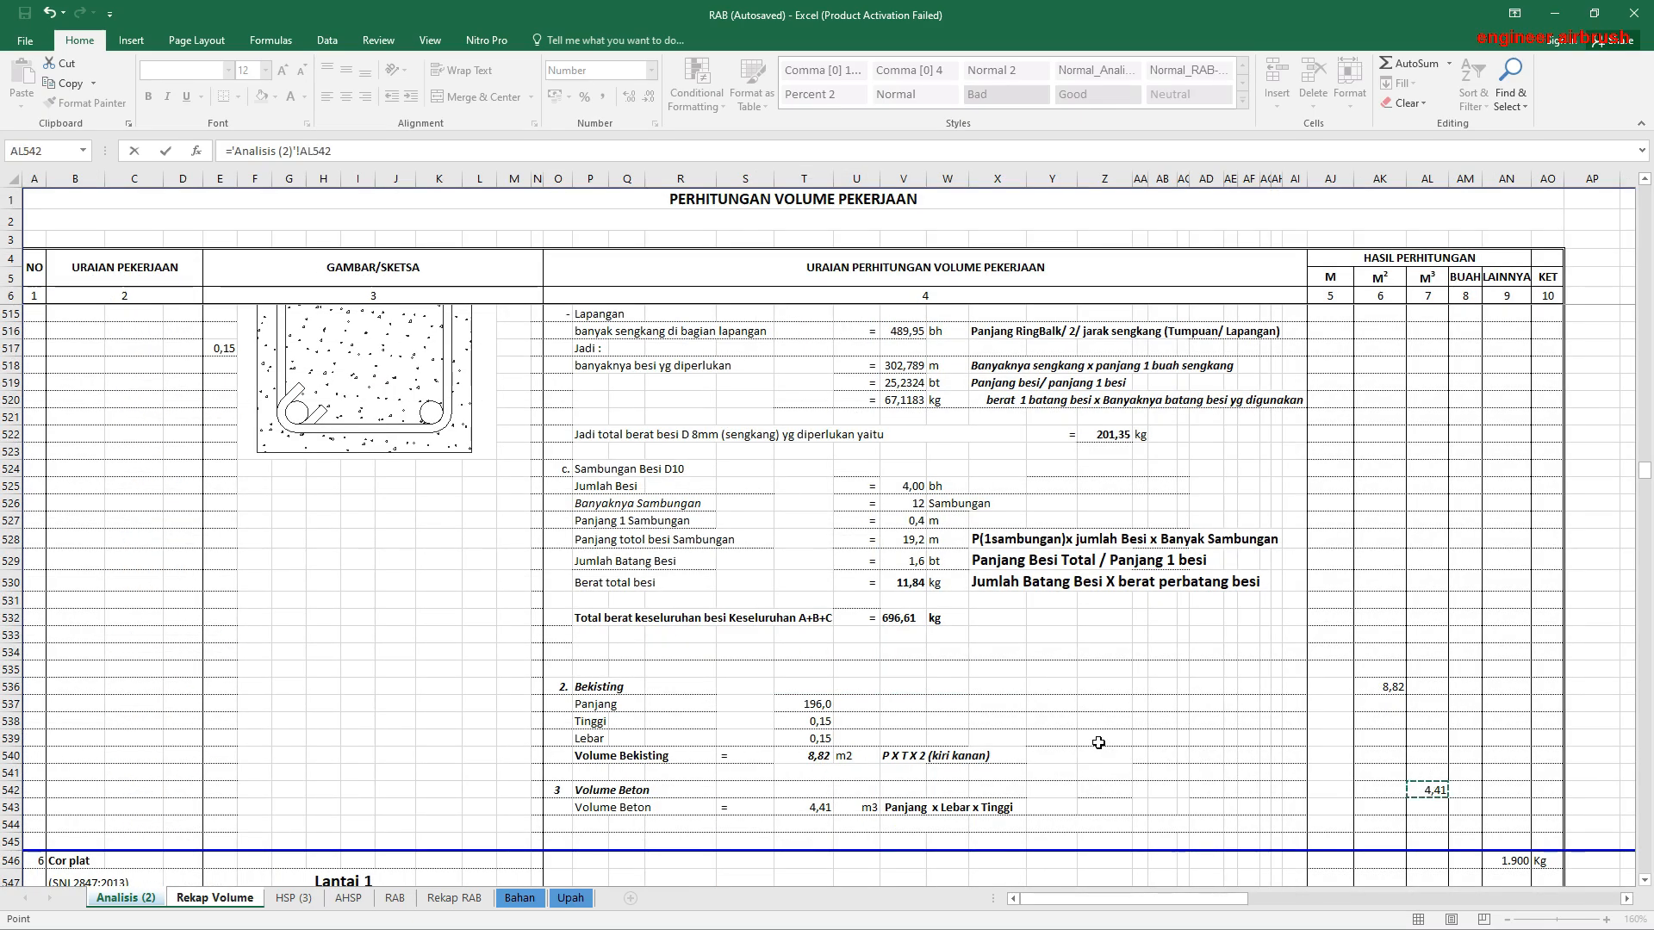
pyautogui.press('Return')
# Step: Review the remaining work-item volumes in Rekap Volume against the floor slab and Cor Meja Masak calculations in Analisis (2)
pyautogui.scroll(-11, 829, 659)
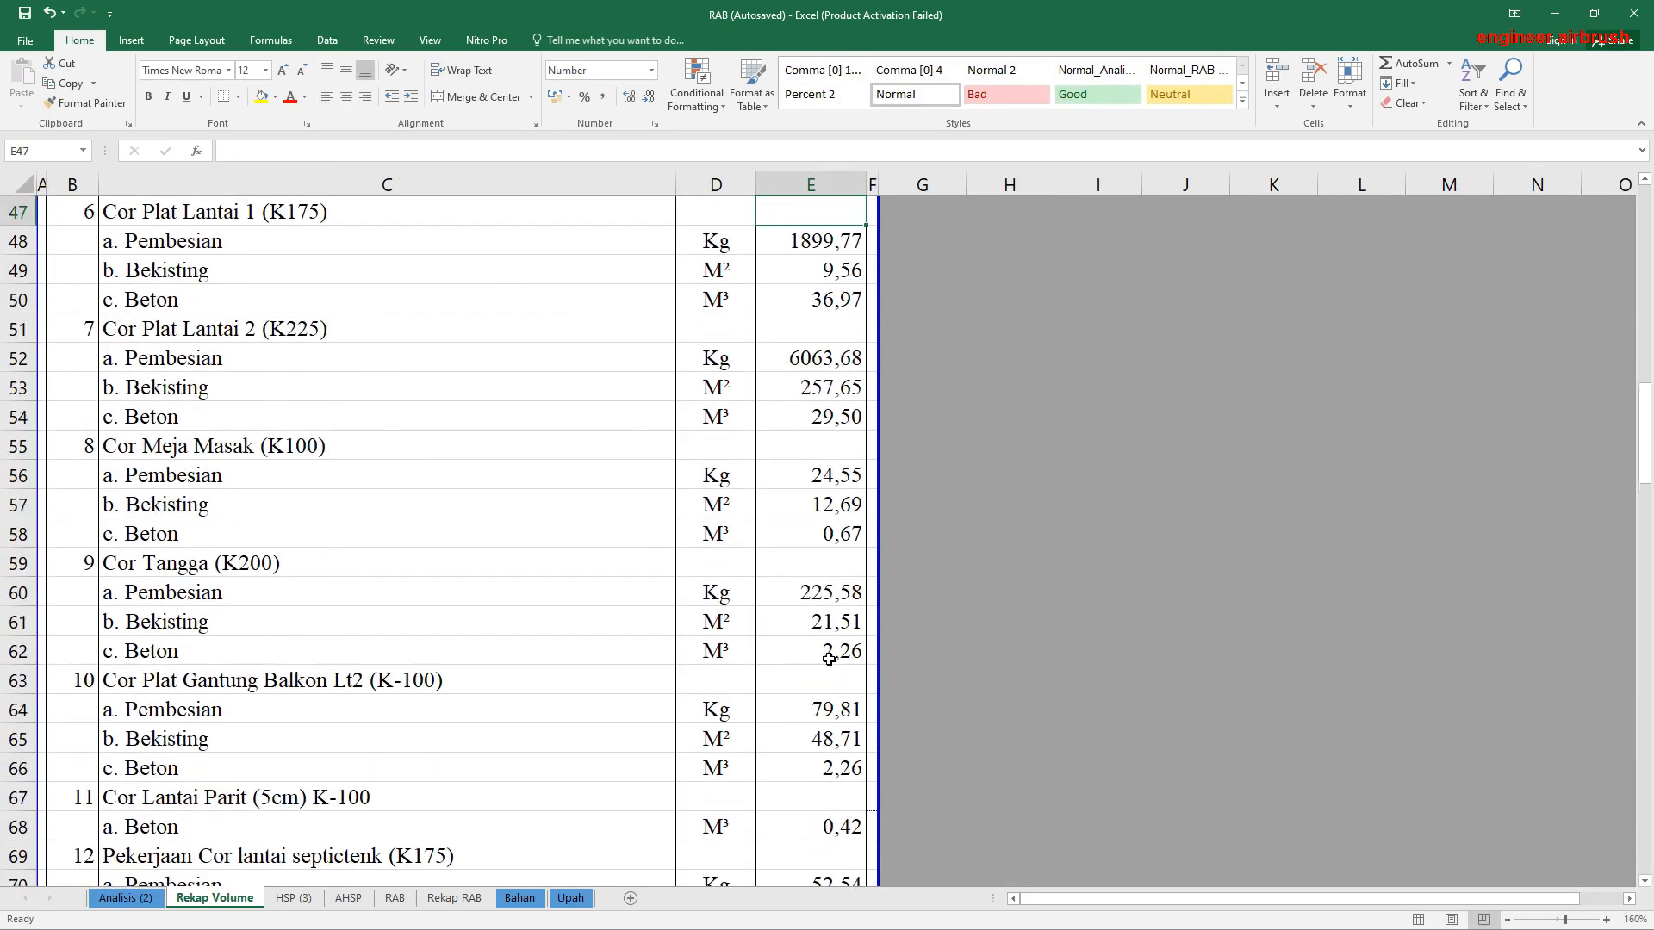
pyautogui.scroll(-11, 829, 659)
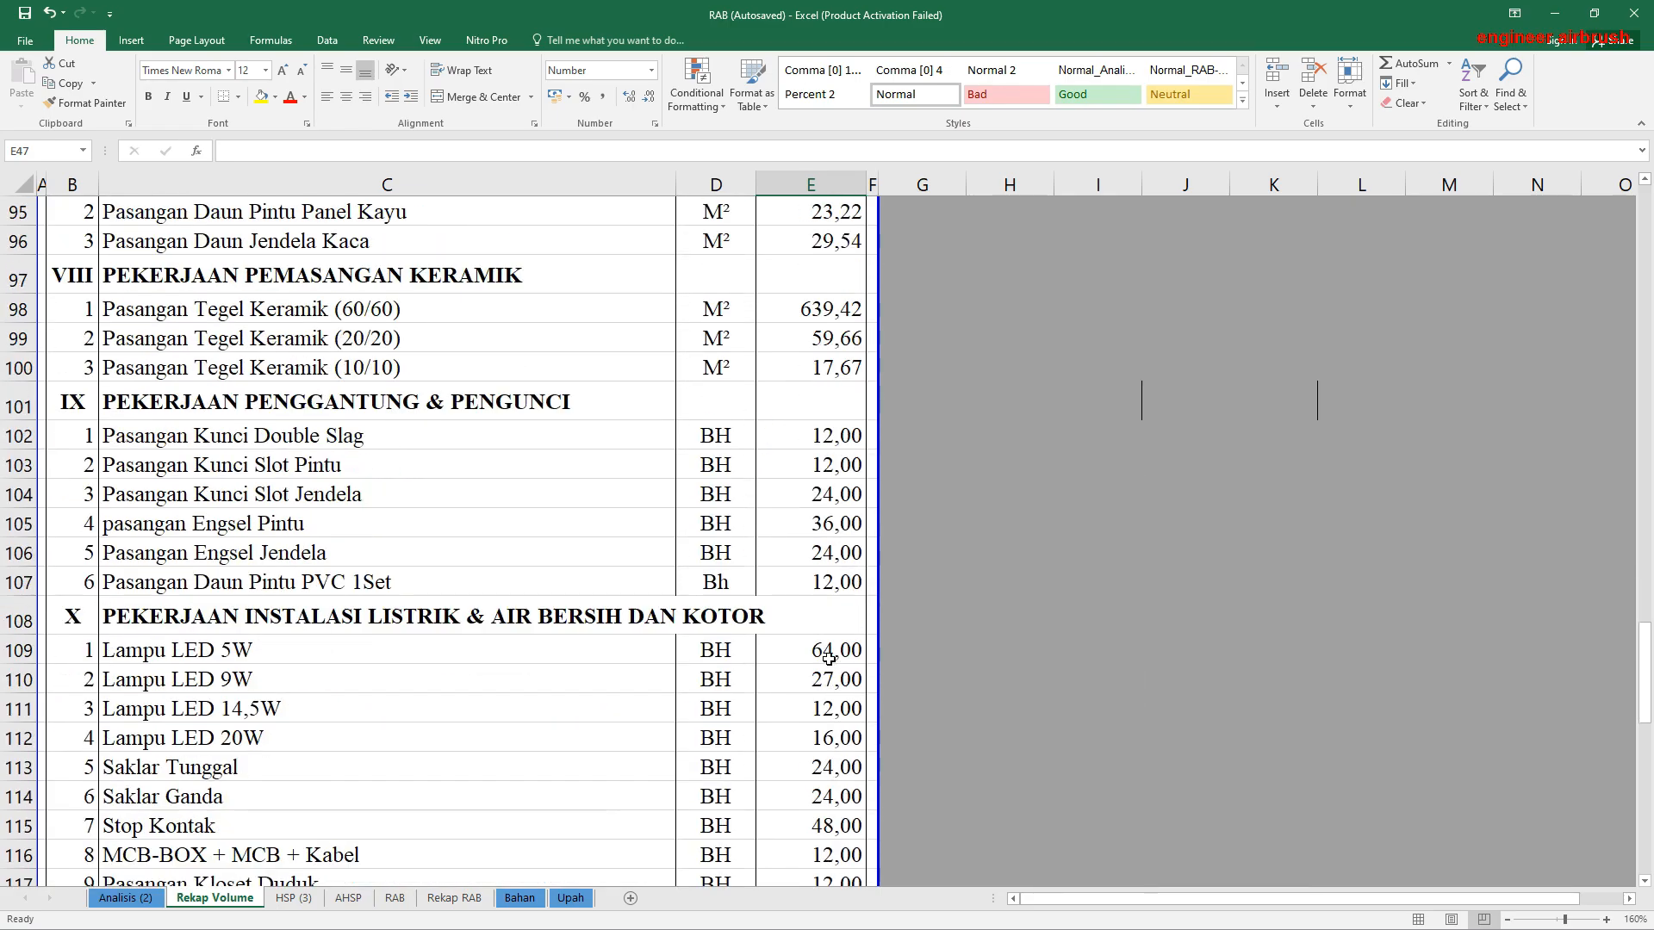
pyautogui.scroll(-14, 828, 659)
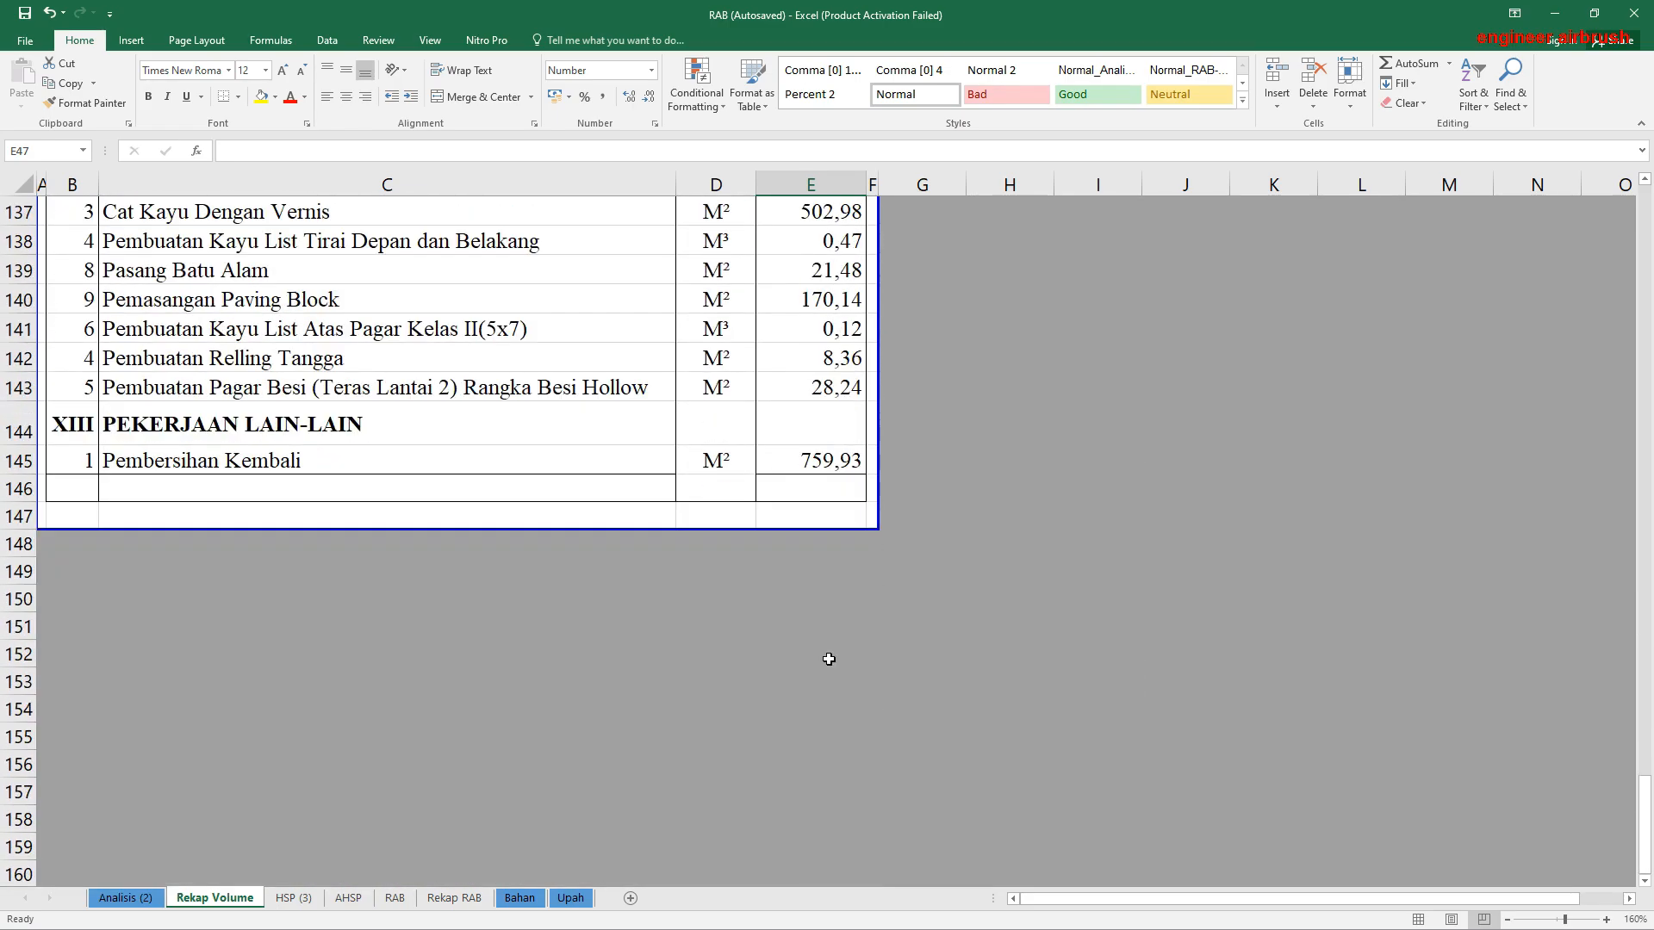
pyautogui.scroll(5, 829, 659)
pyautogui.scroll(4, 829, 659)
pyautogui.scroll(16, 829, 659)
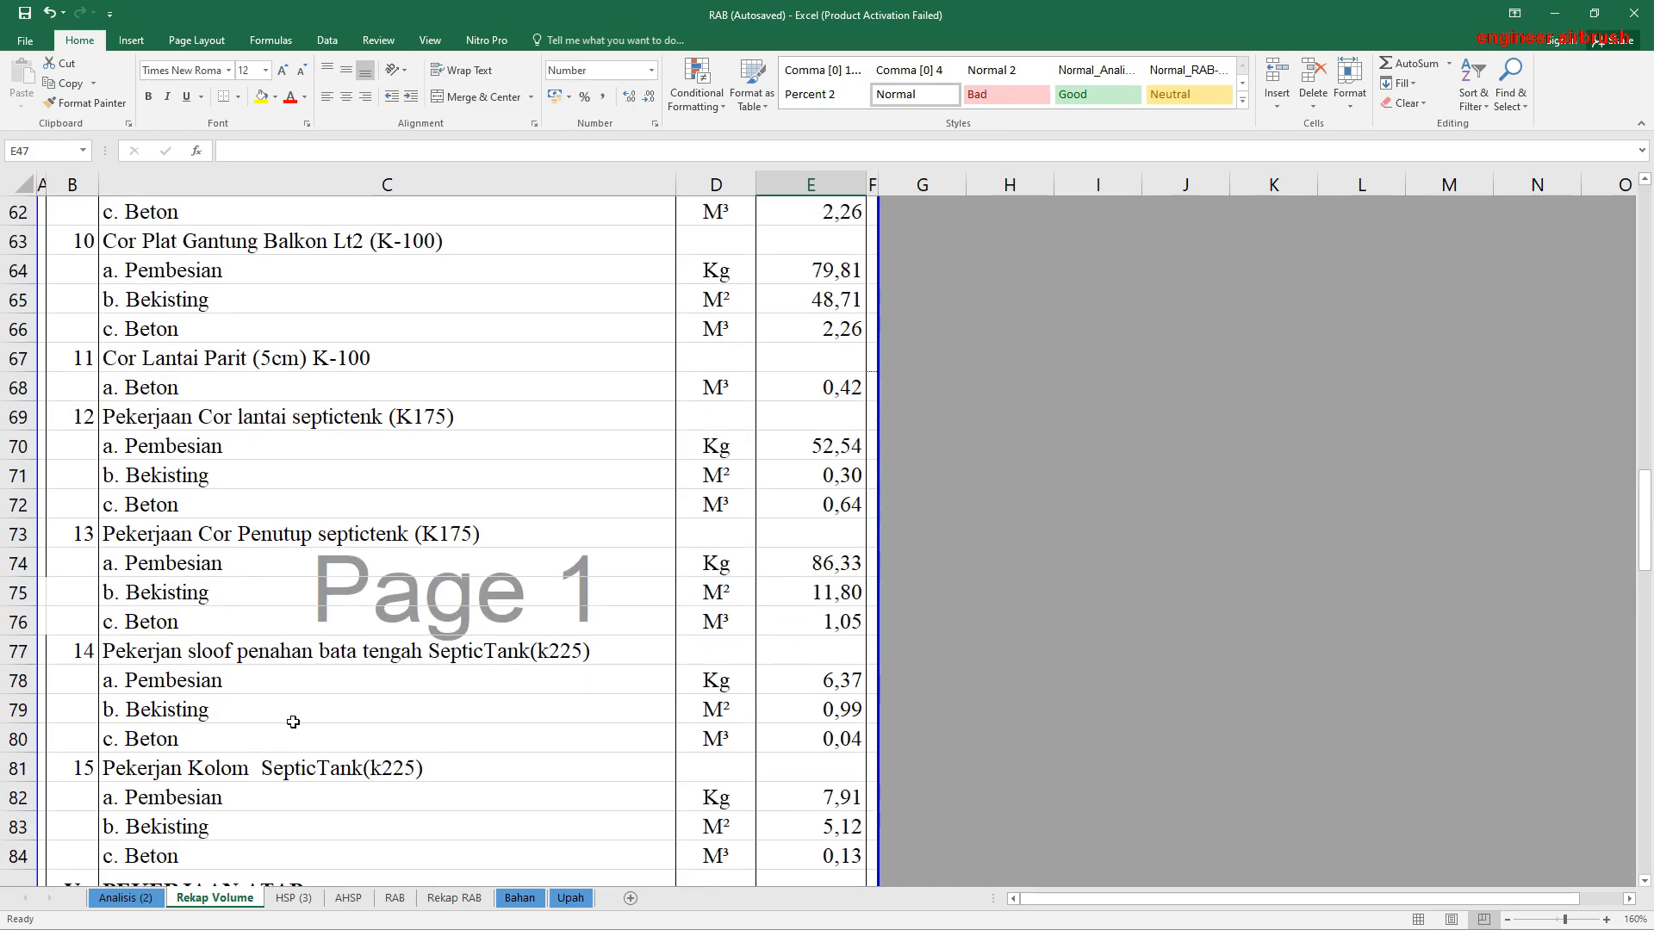
pyautogui.click(121, 897)
pyautogui.scroll(-20, 1393, 649)
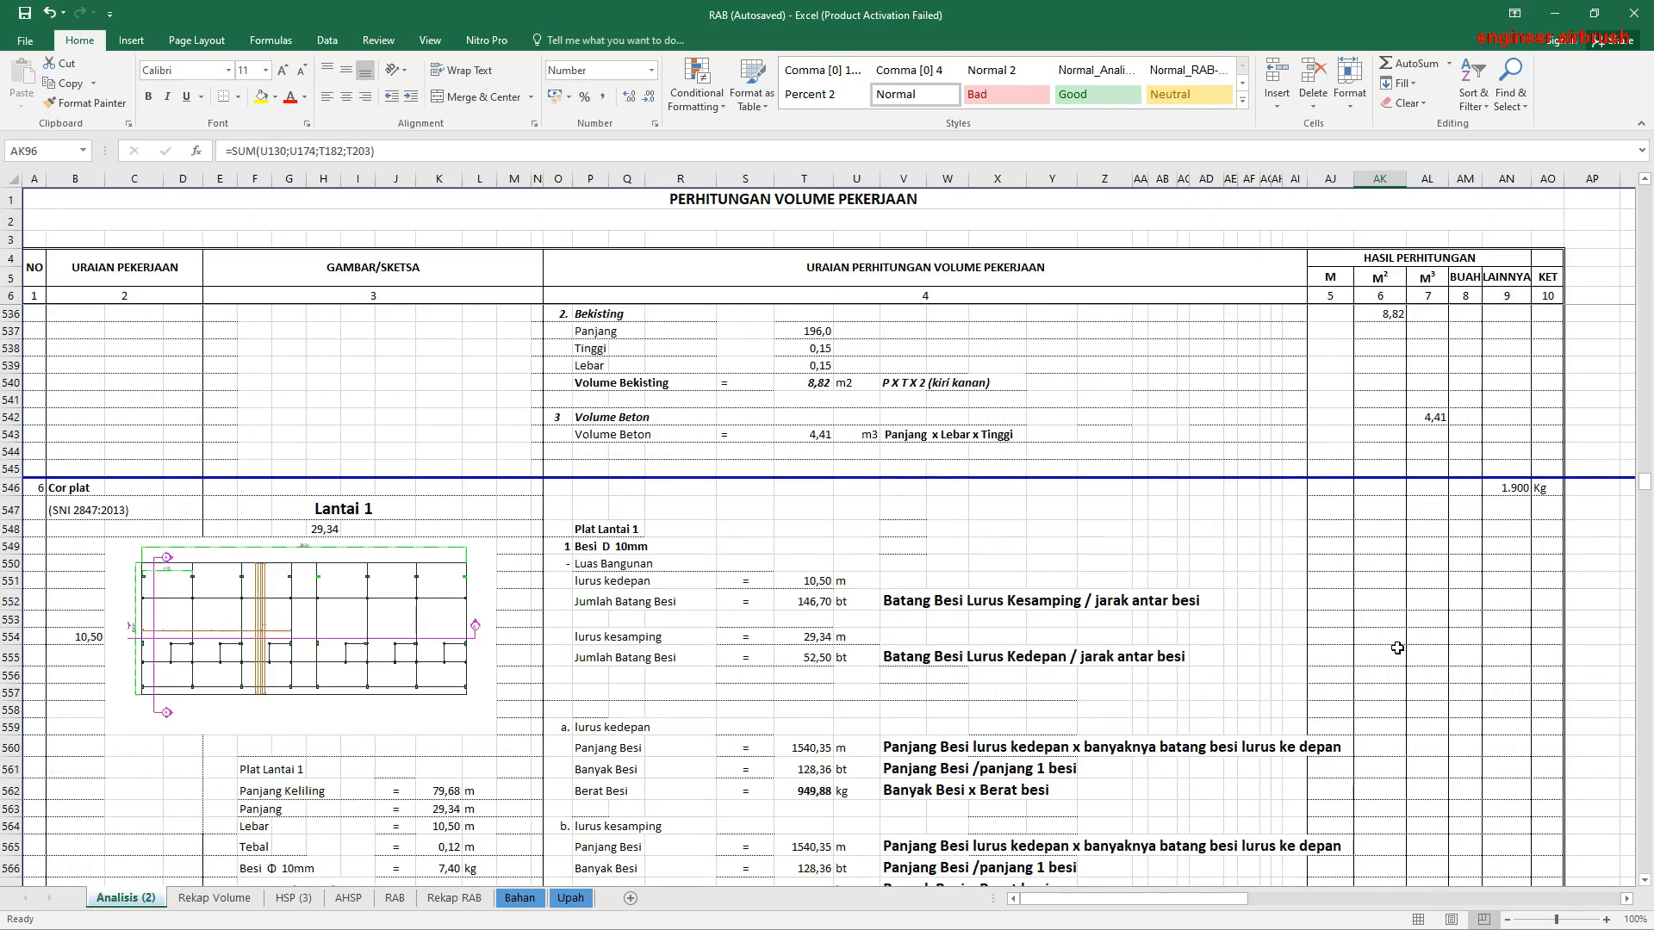
pyautogui.click(215, 897)
pyautogui.scroll(5, 810, 625)
pyautogui.scroll(6, 803, 619)
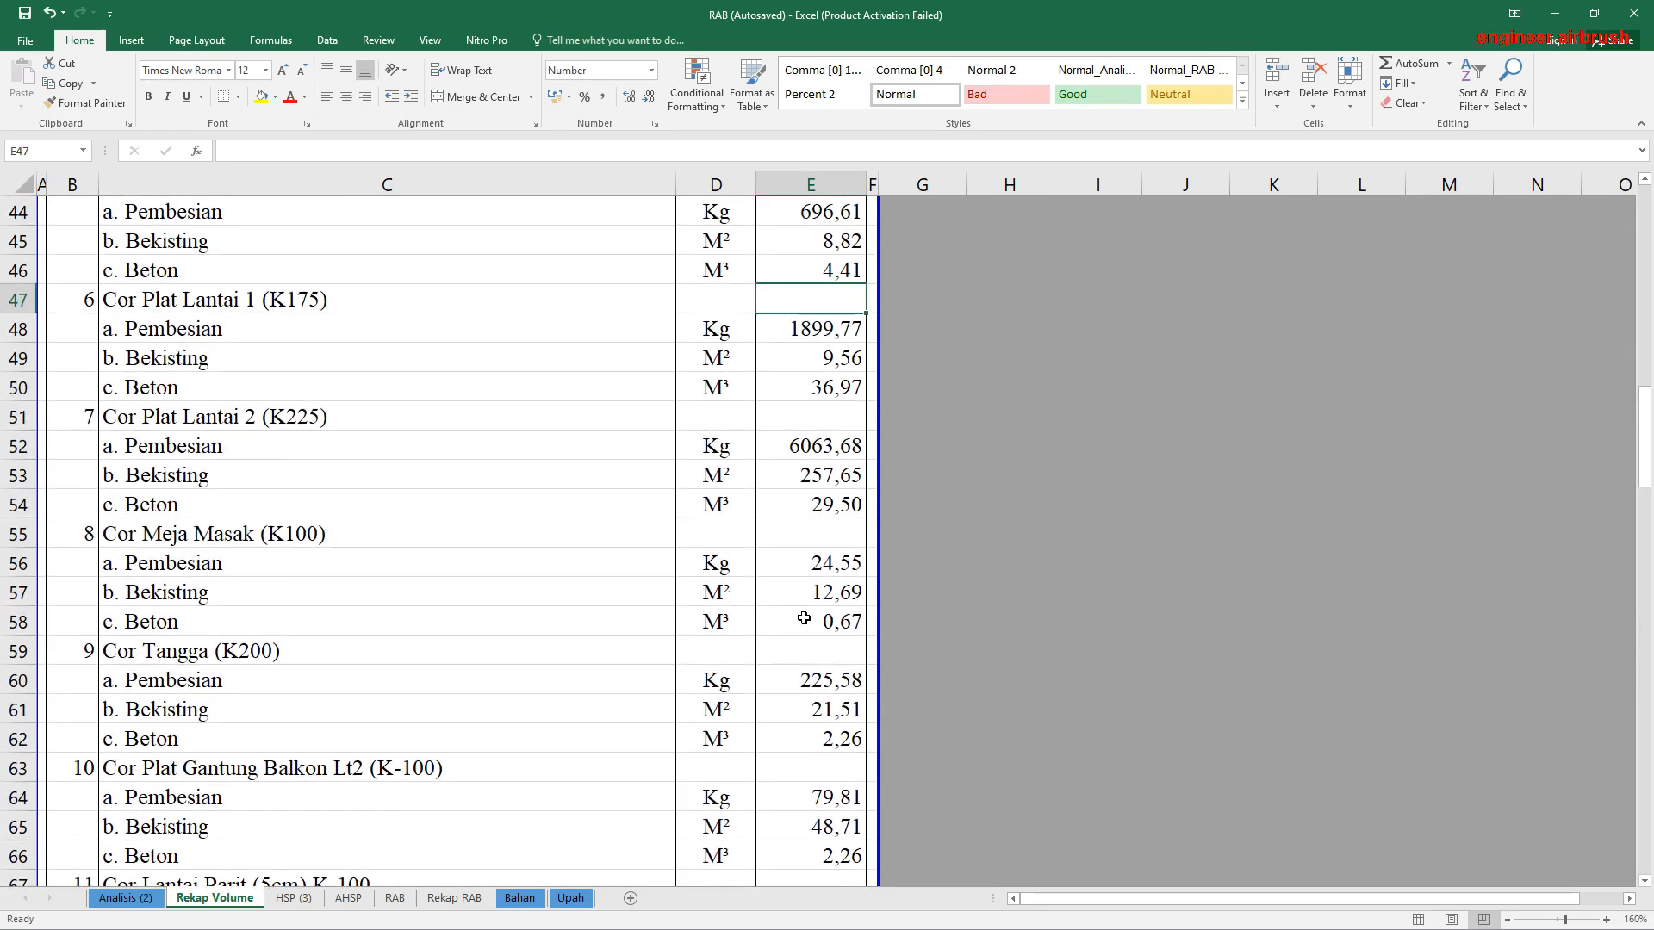
pyautogui.scroll(4, 641, 568)
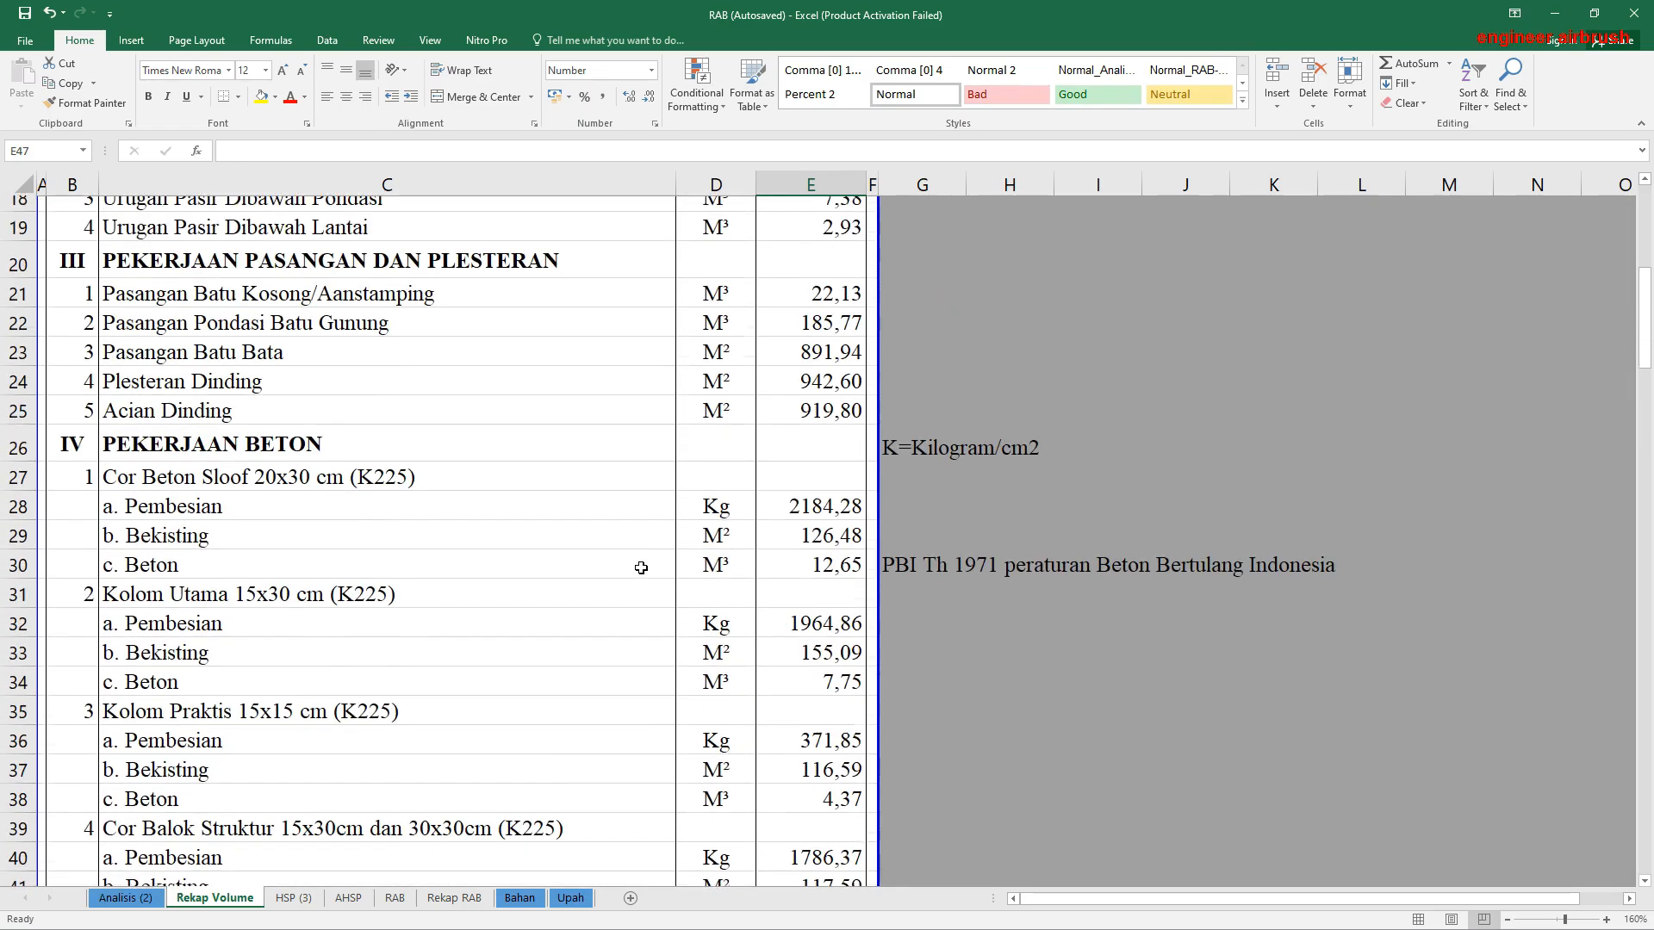
# Step: Examine the concrete grades in the Pekerjaan Beton item names, comparing Cor Plat Lantai 1 in C47 with Cor Plat Lantai 2 in C51
pyautogui.click(374, 527)
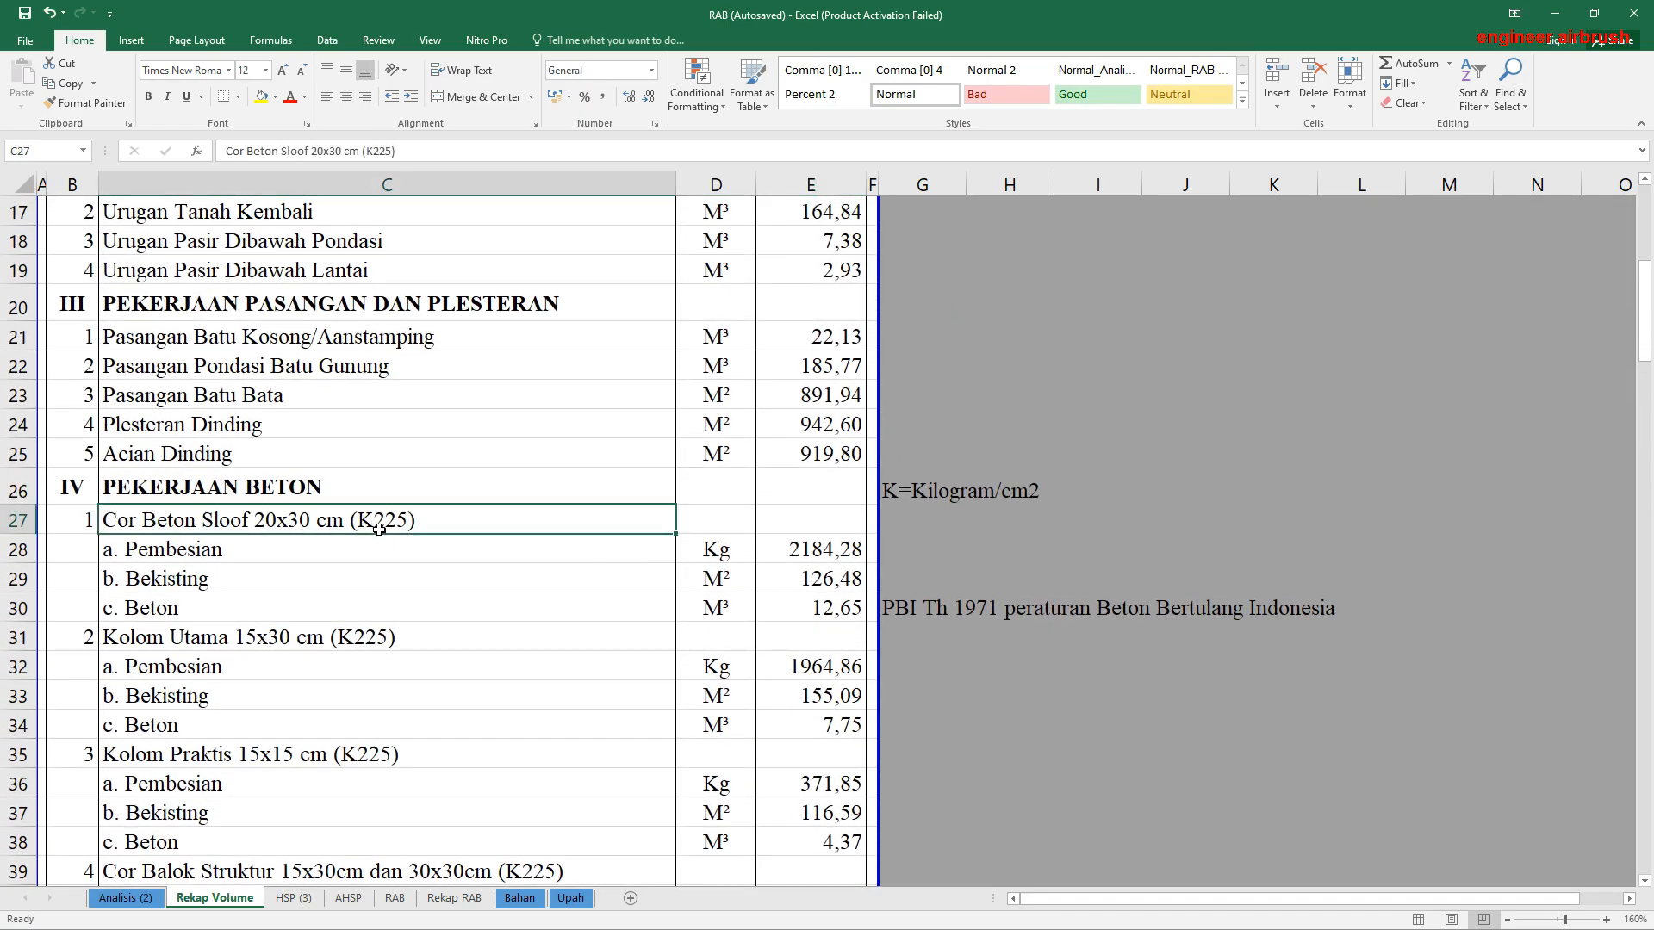
pyautogui.scroll(-4, 375, 673)
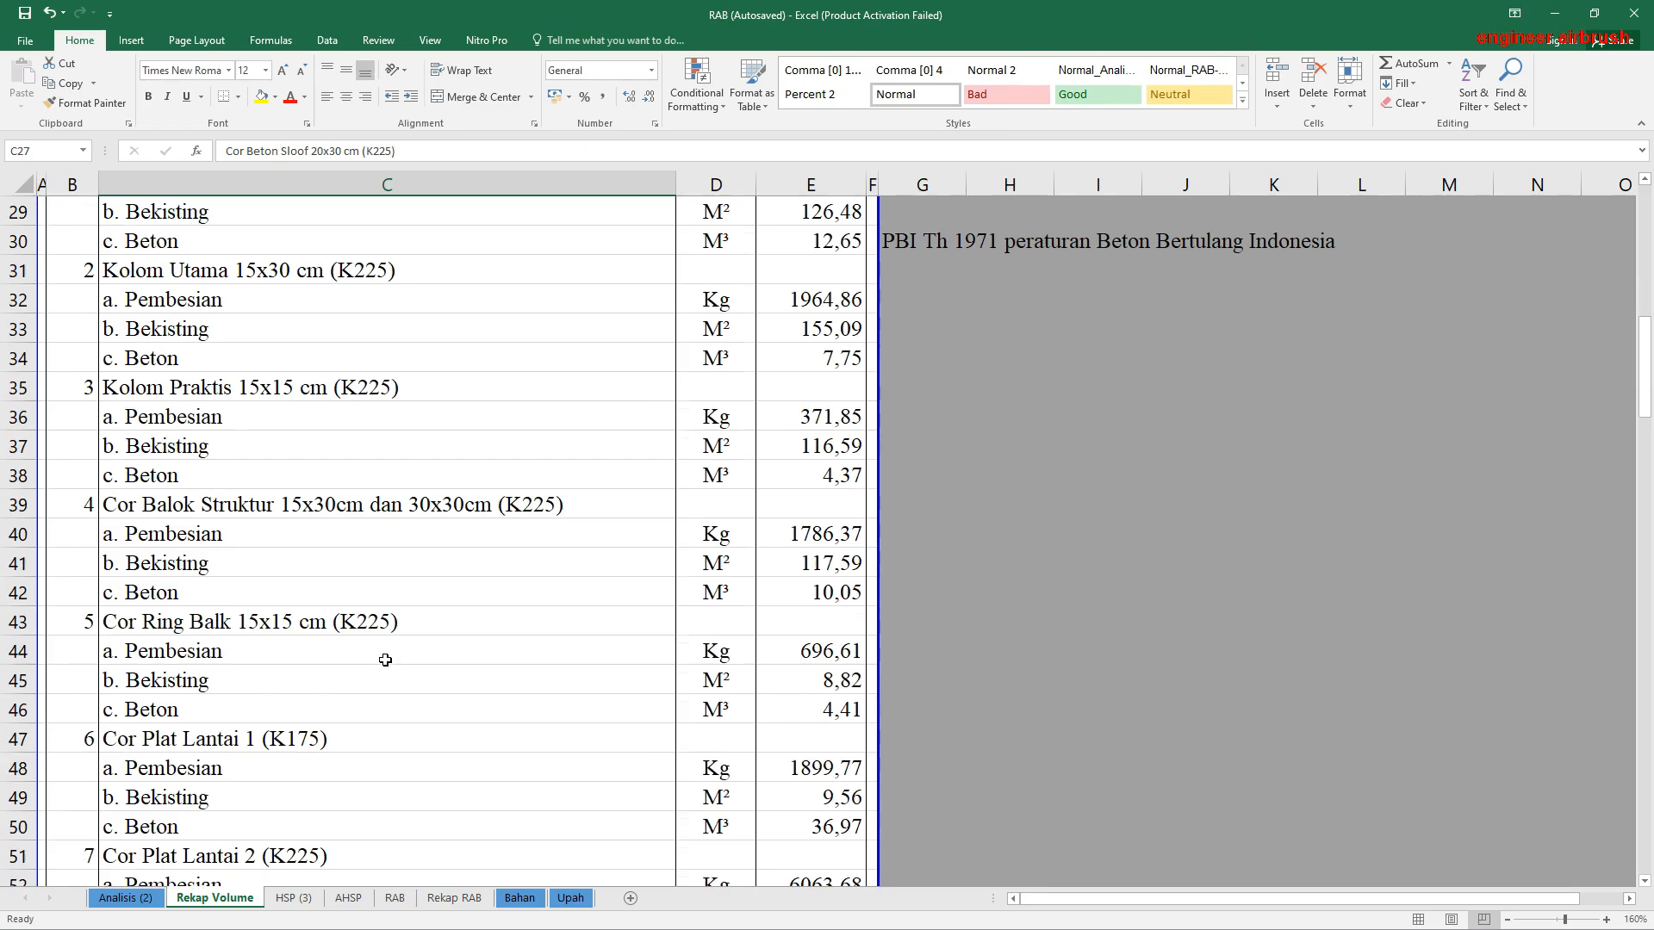
pyautogui.scroll(1, 380, 658)
pyautogui.scroll(-3, 384, 603)
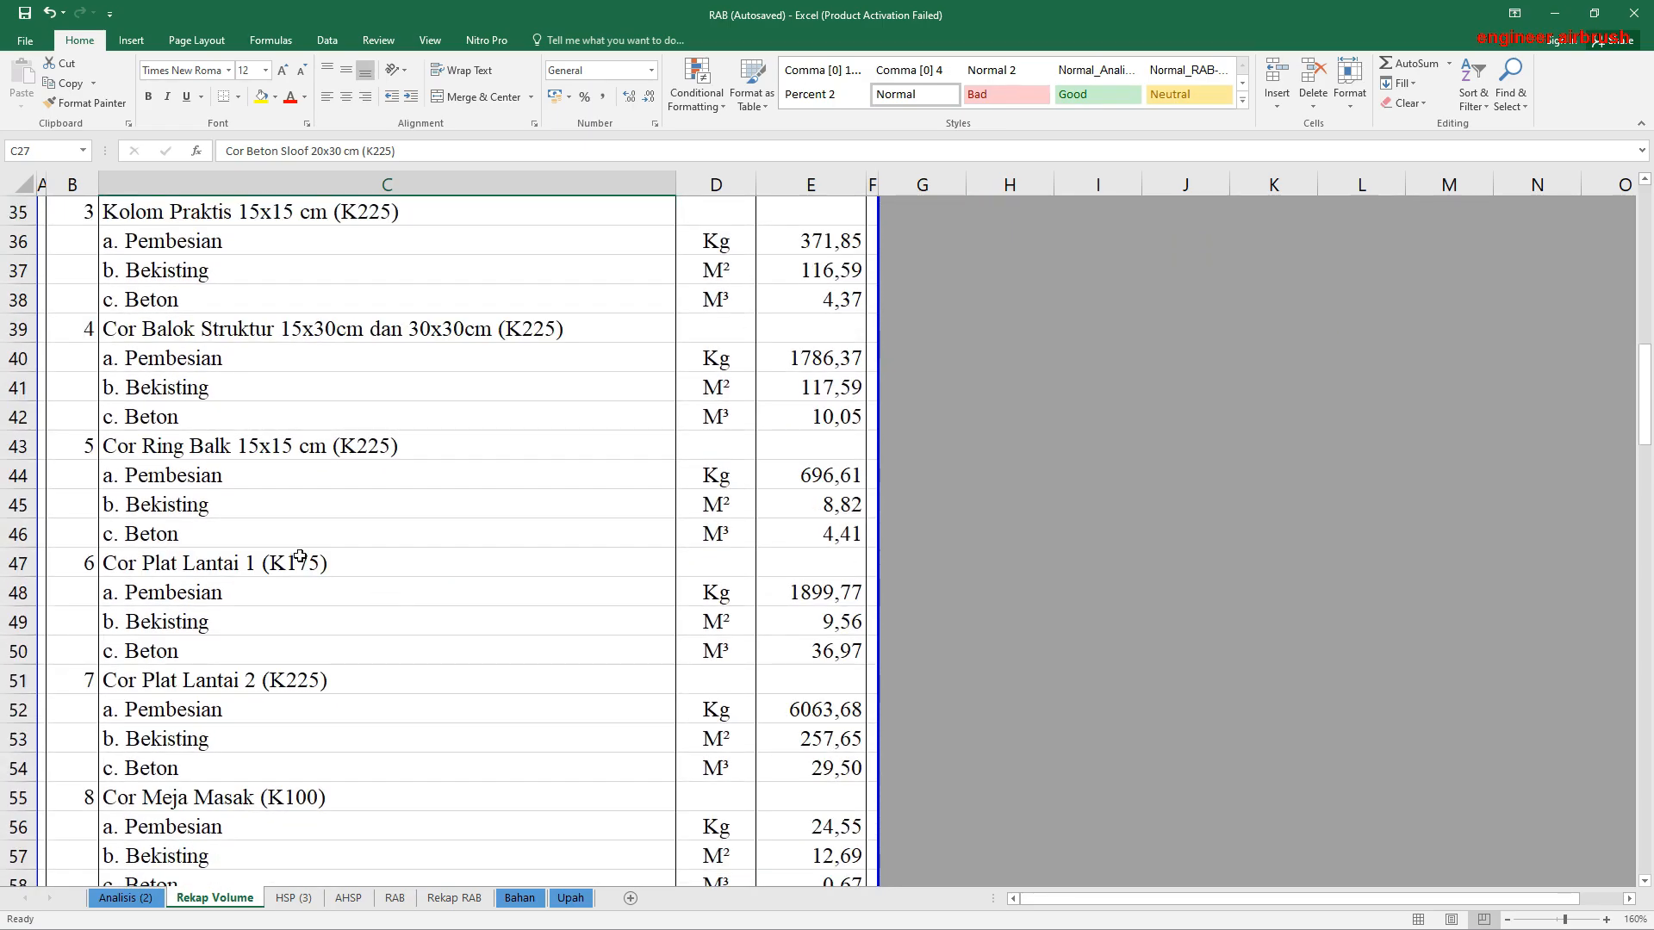
pyautogui.scroll(-2, 300, 556)
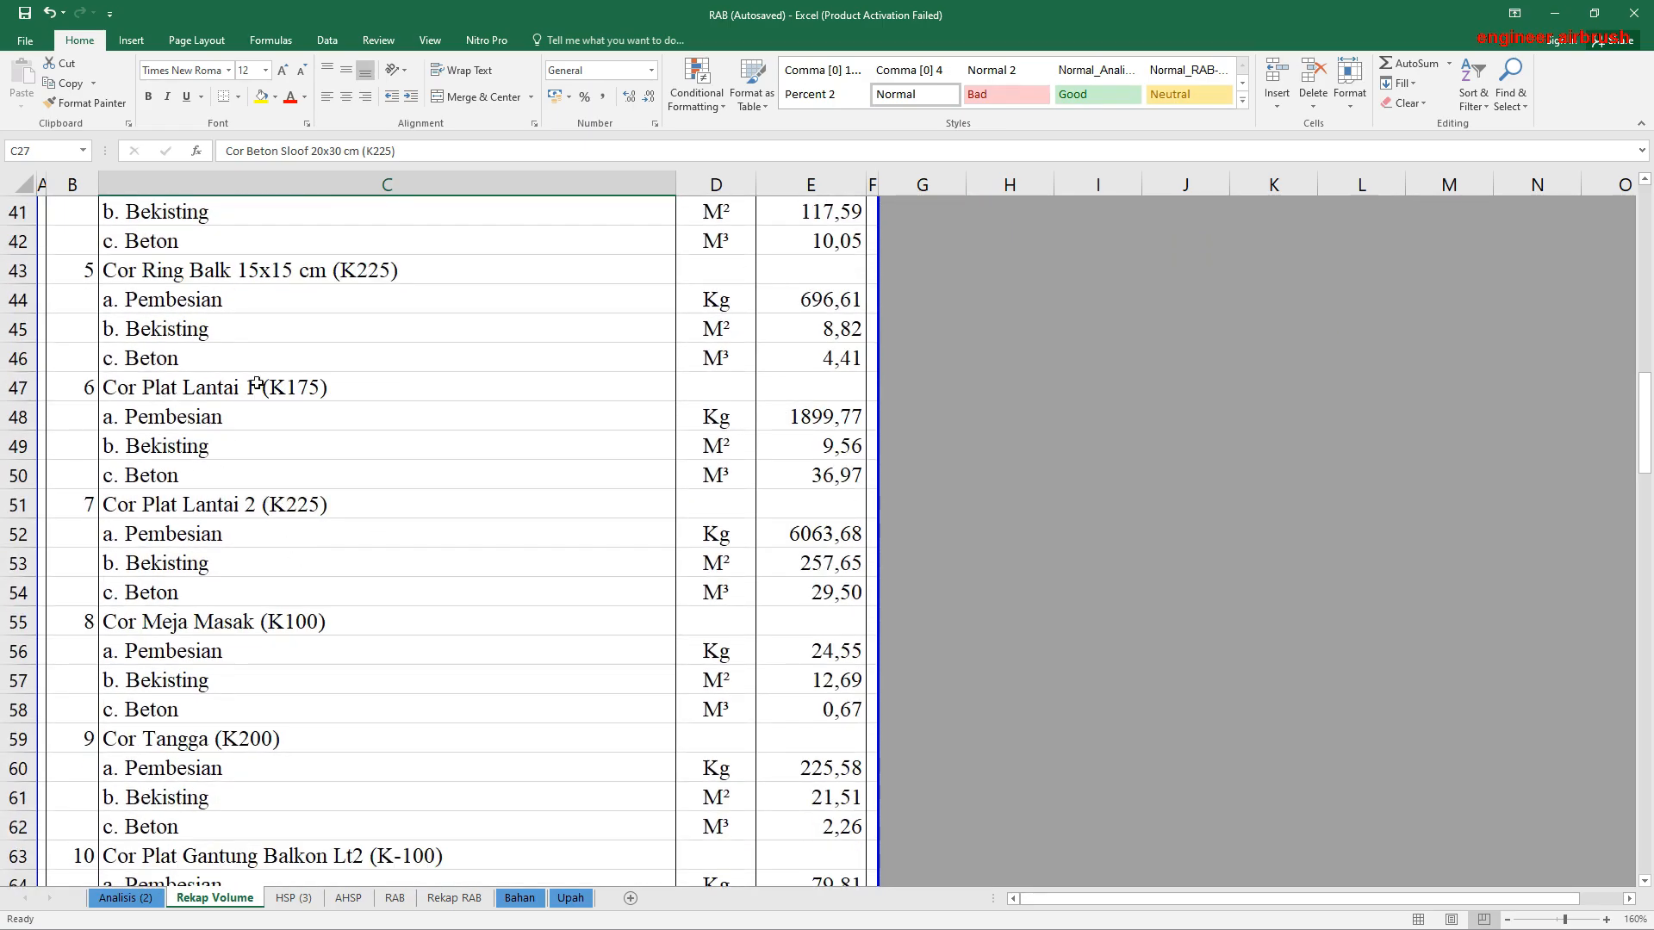
pyautogui.click(298, 388)
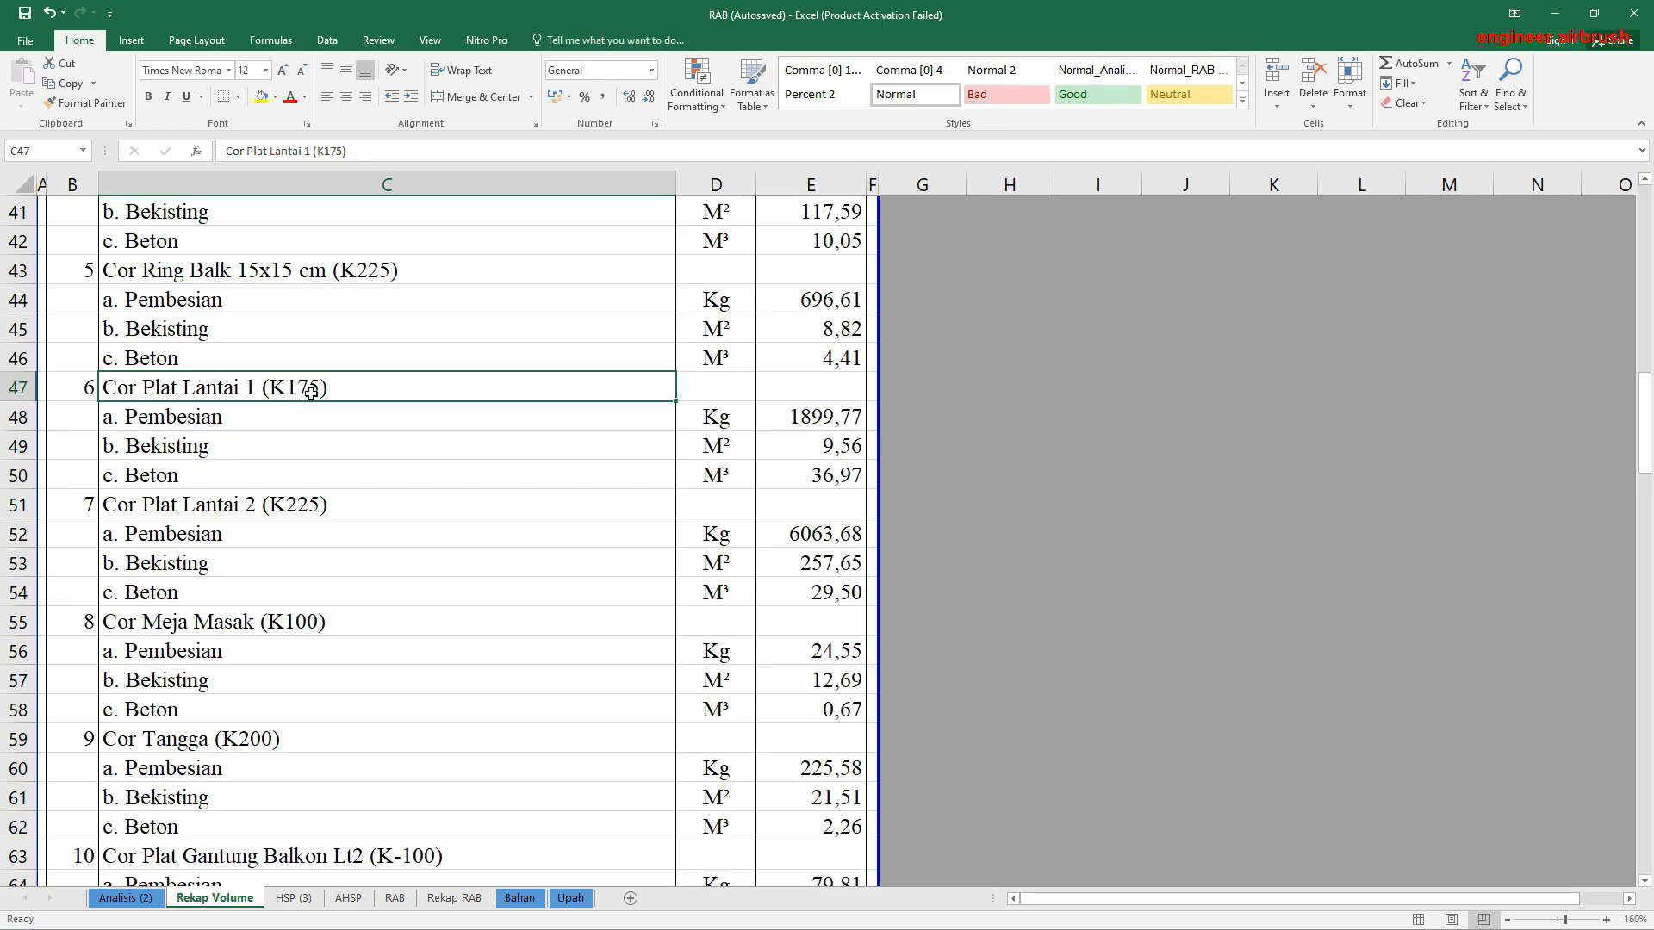
pyautogui.click(220, 509)
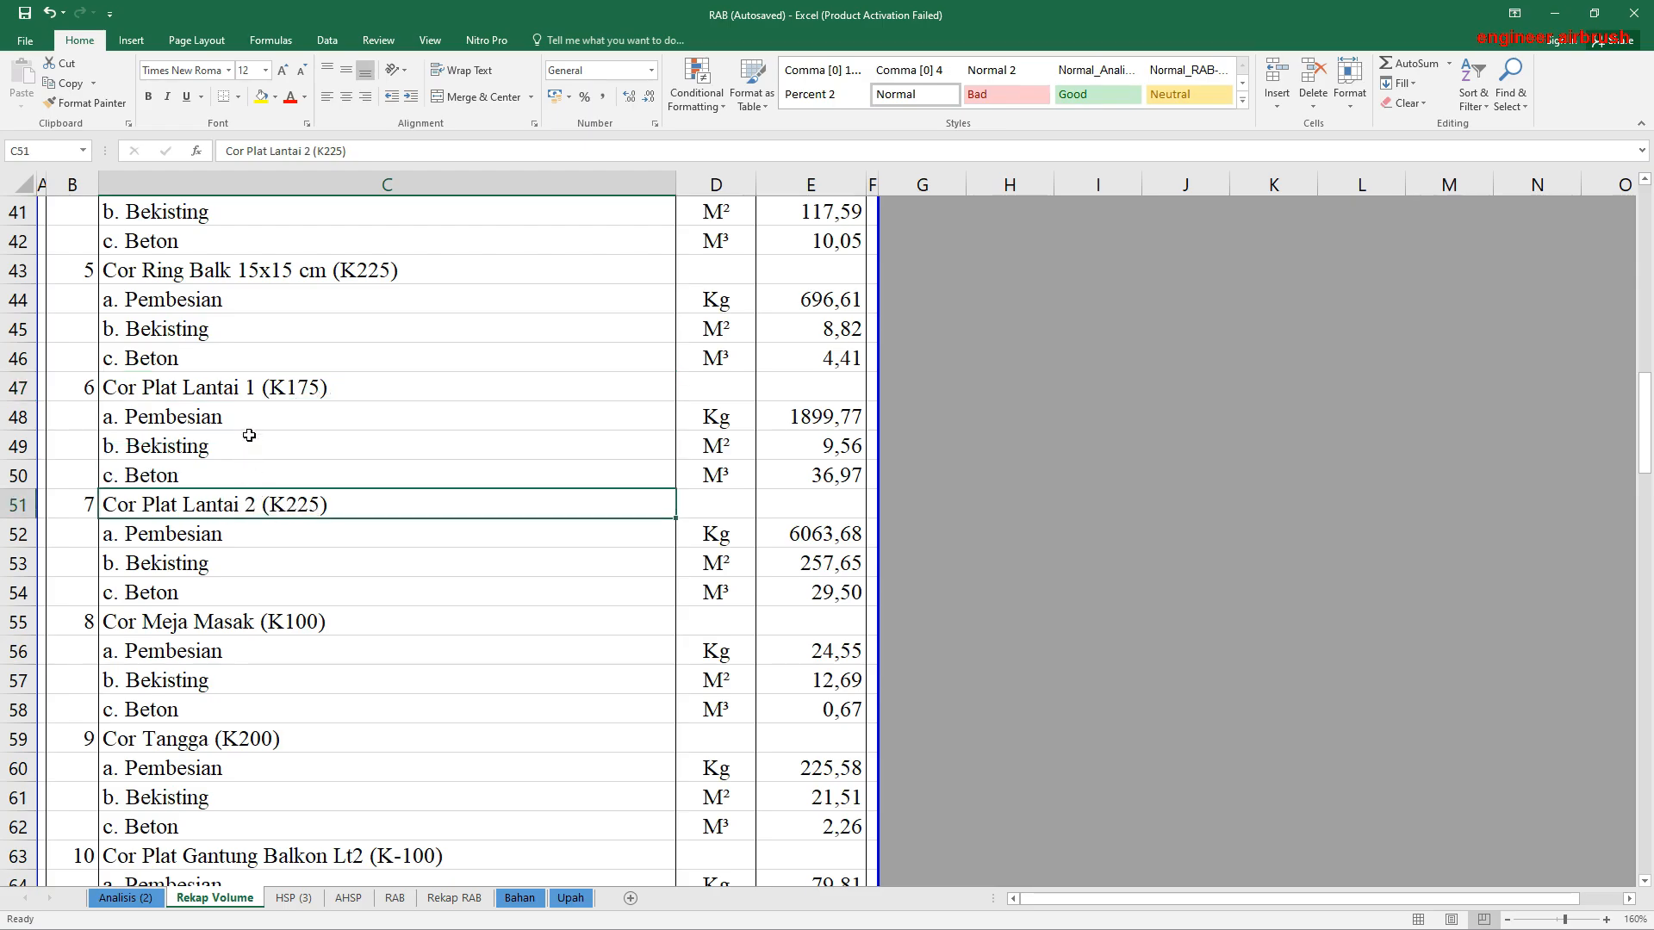
pyautogui.click(257, 388)
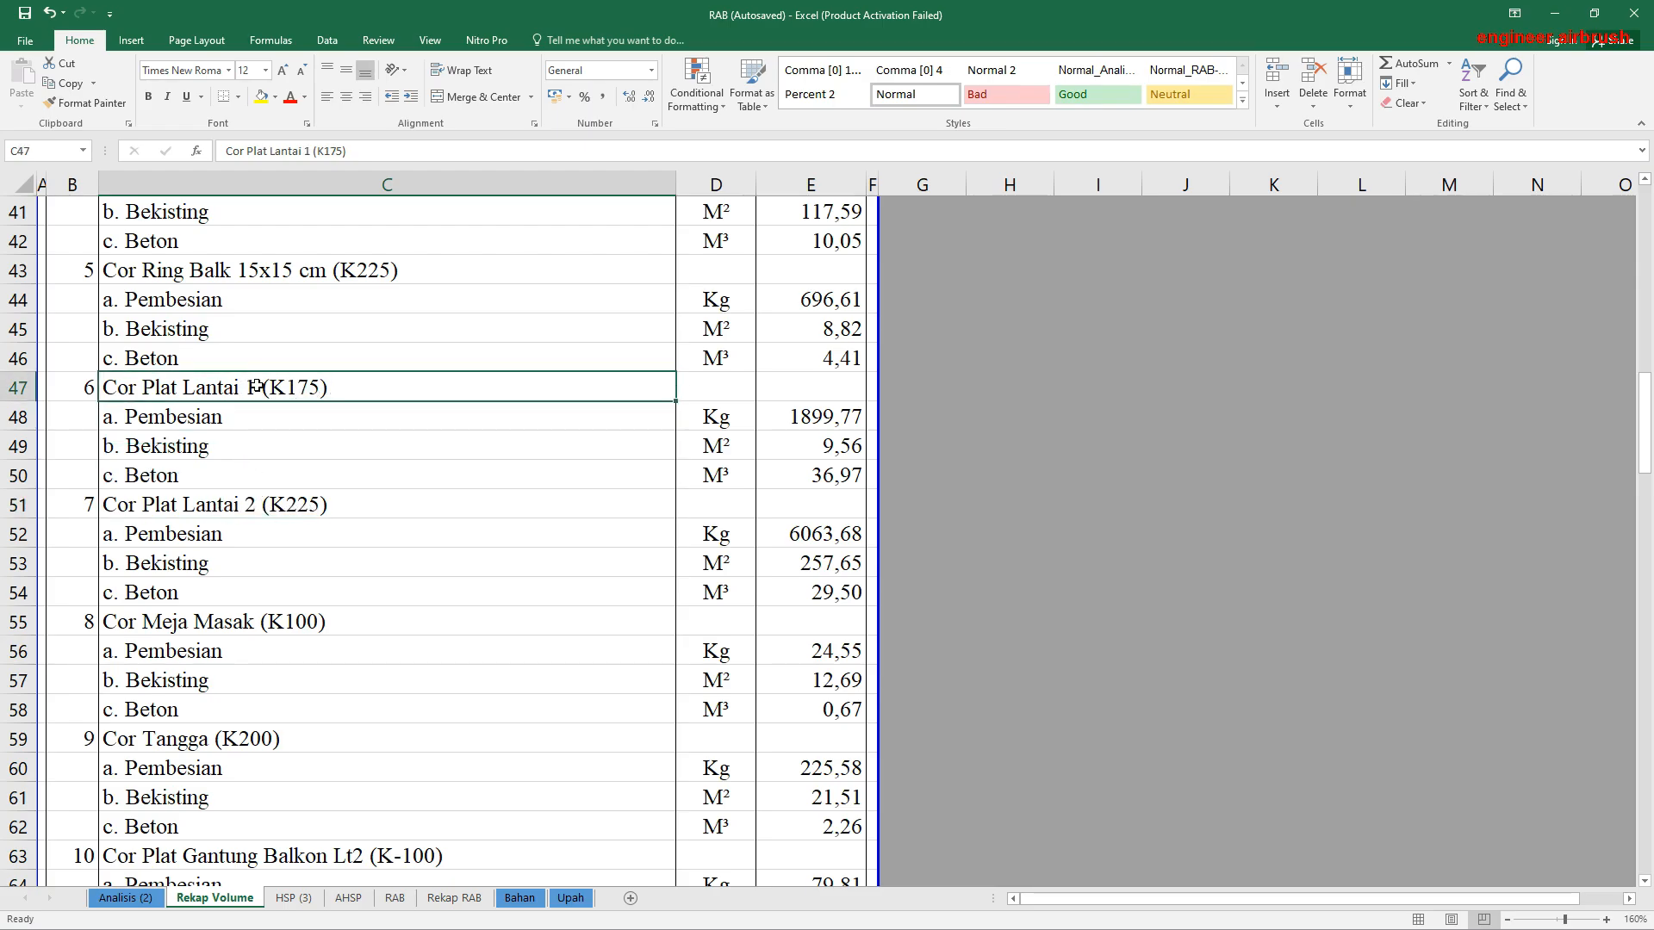
pyautogui.click(276, 504)
pyautogui.click(274, 387)
pyautogui.click(298, 502)
pyautogui.click(285, 387)
pyautogui.click(285, 507)
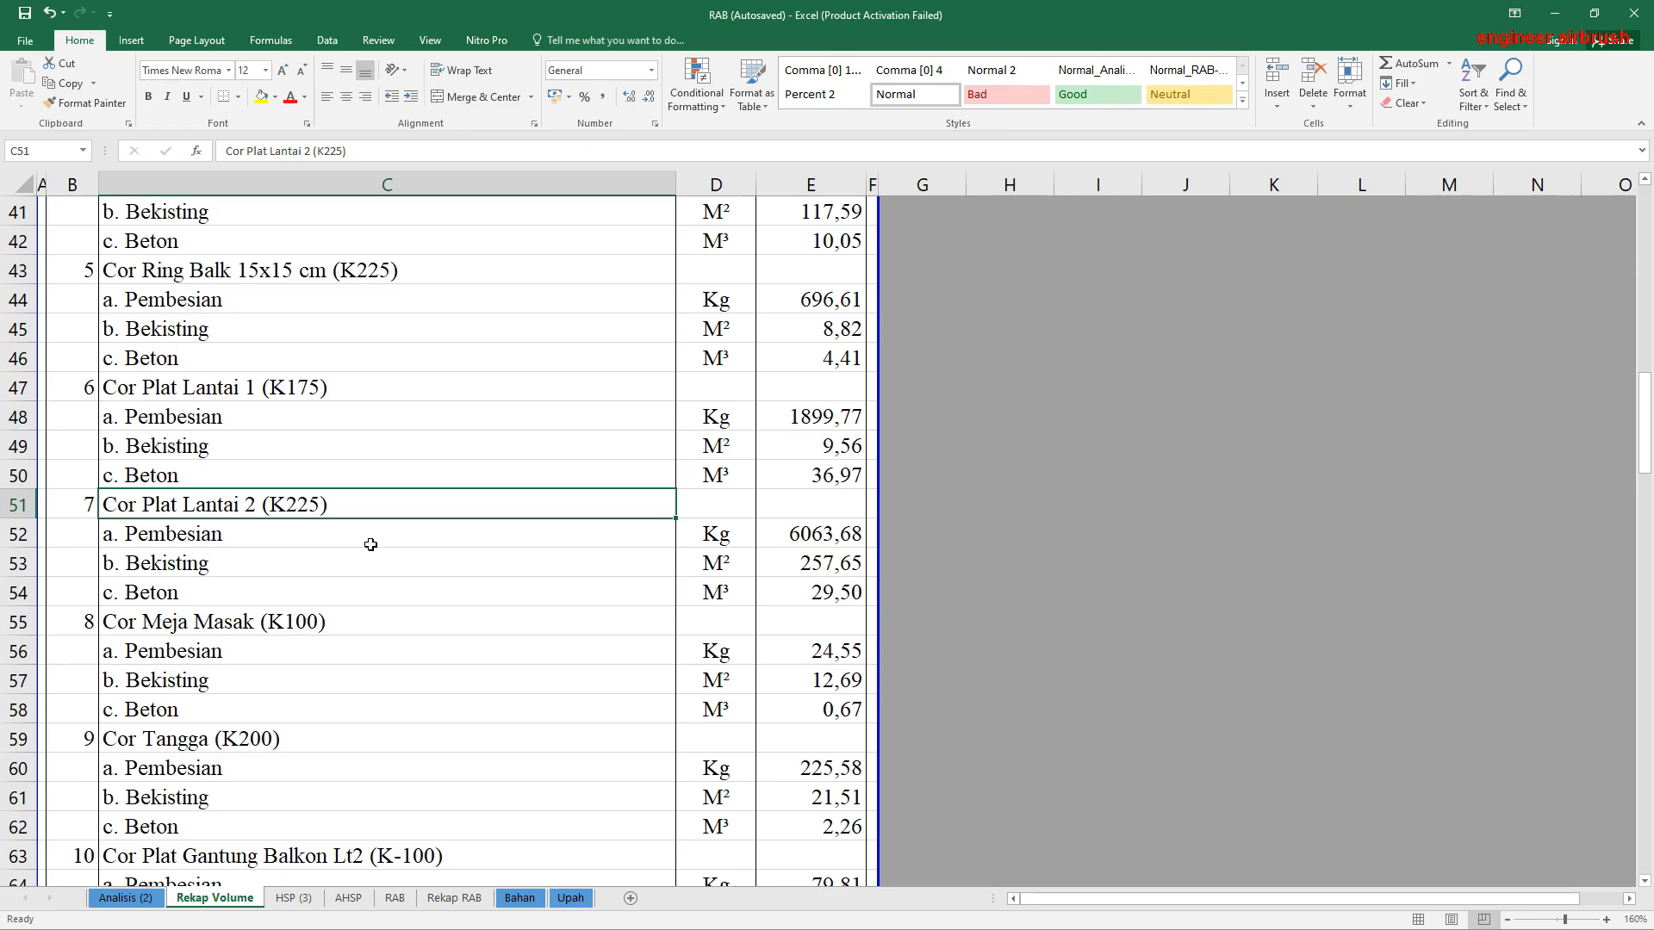
pyautogui.click(302, 544)
pyautogui.click(273, 508)
pyautogui.click(292, 388)
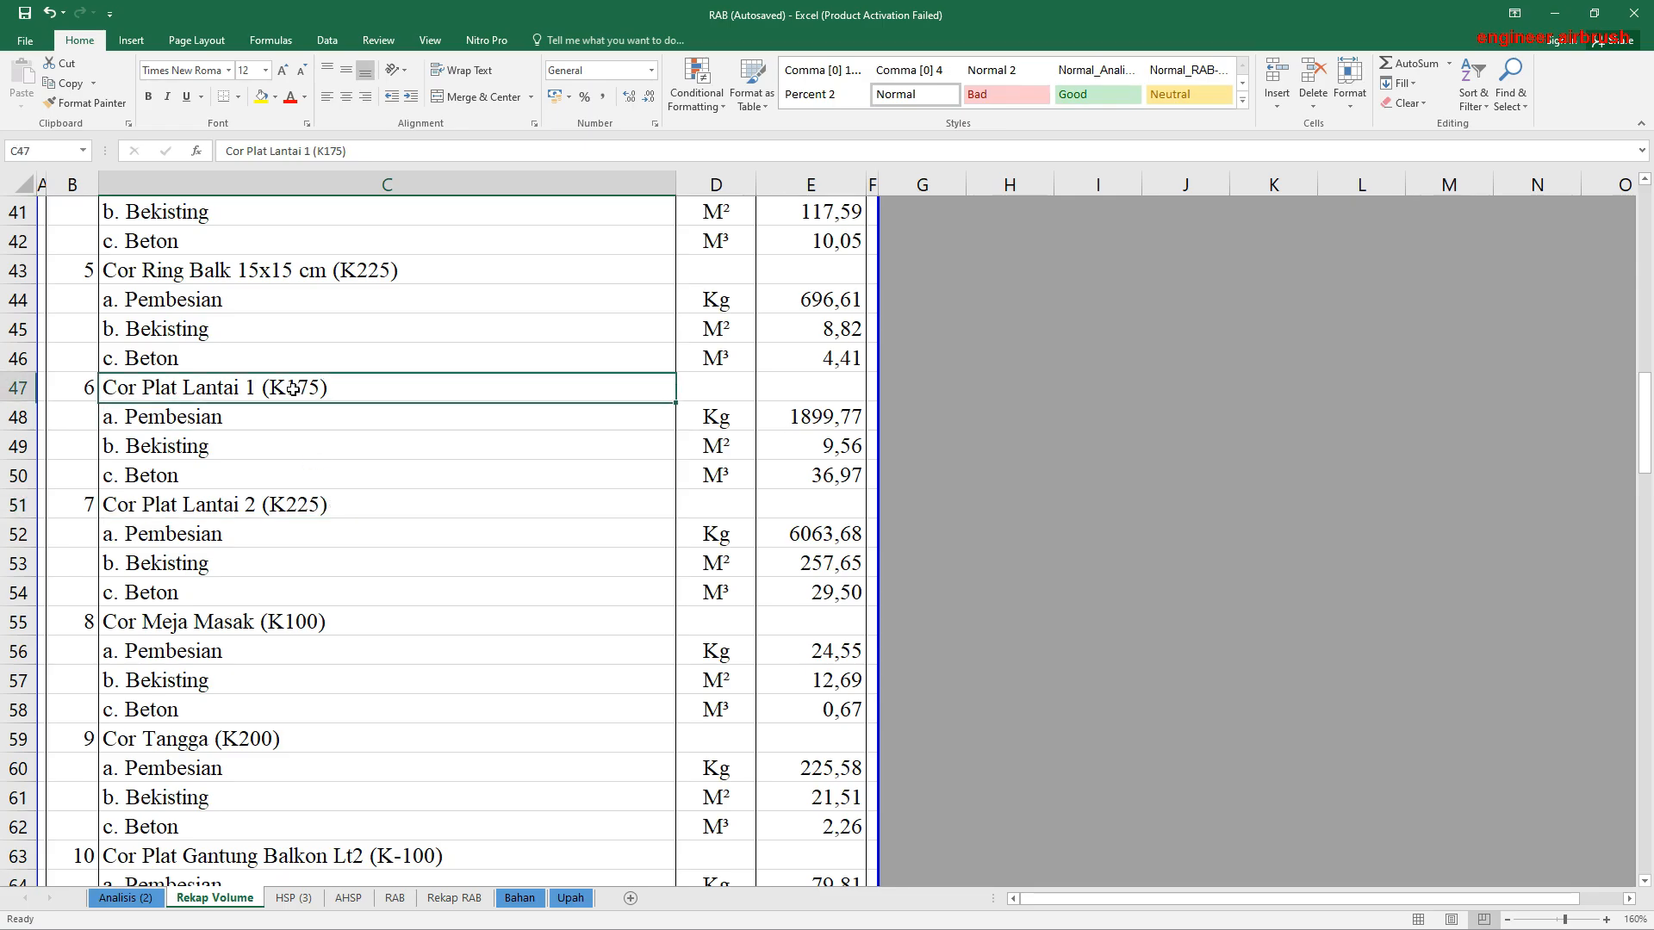
pyautogui.click(292, 507)
pyautogui.click(286, 385)
pyautogui.click(289, 504)
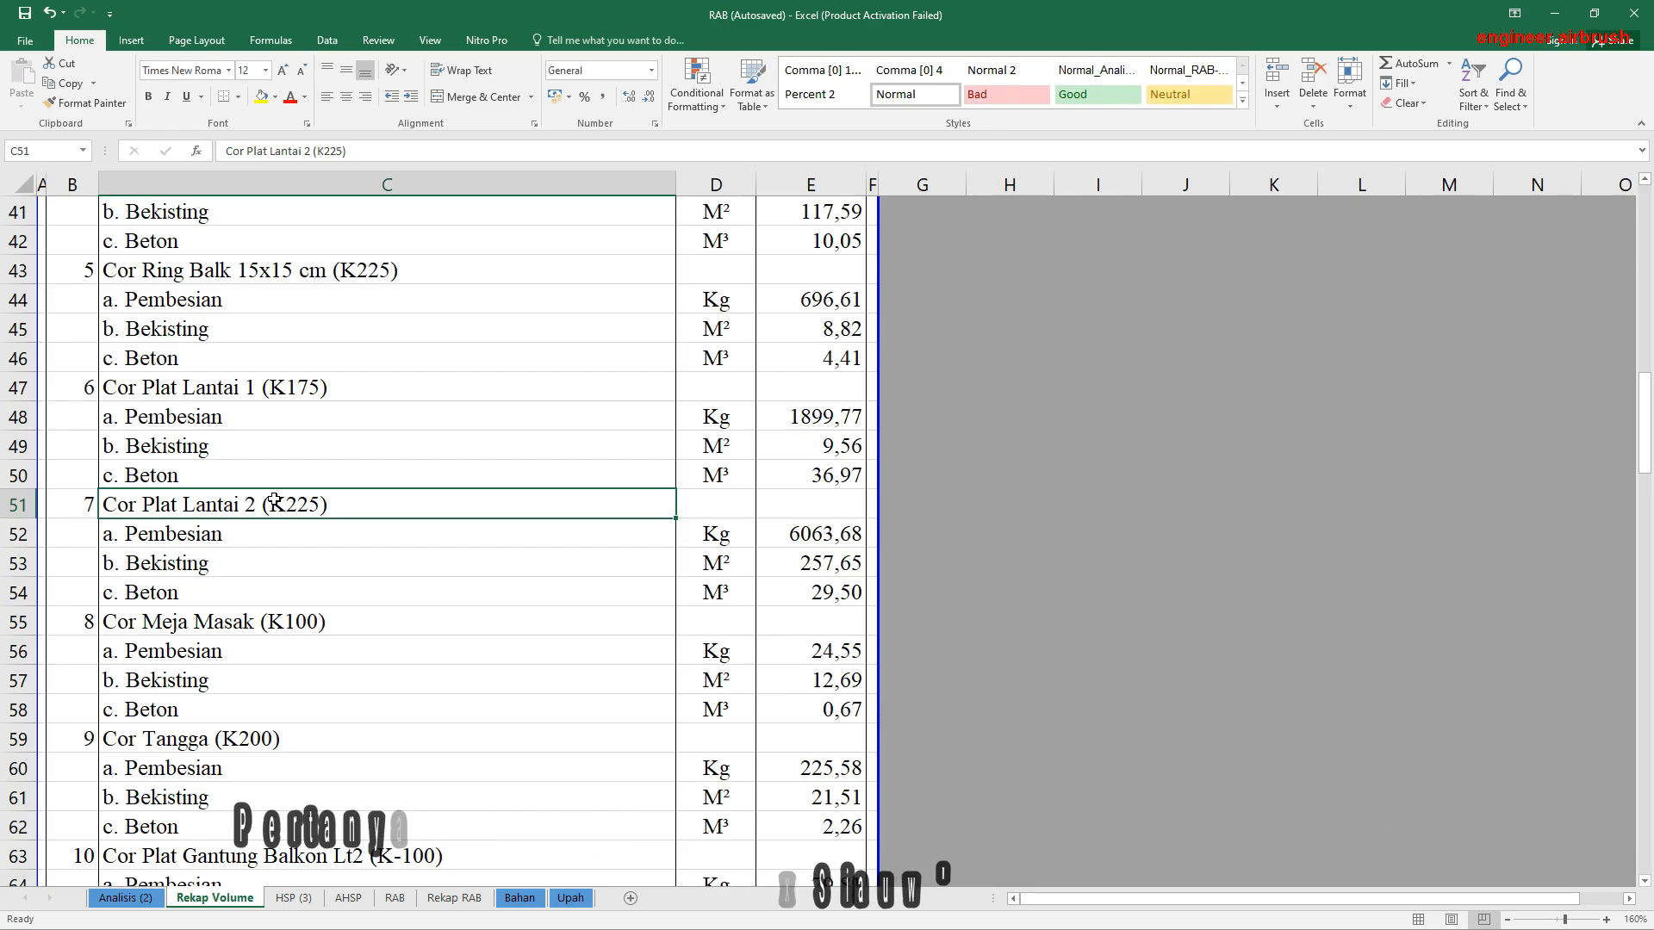
pyautogui.click(282, 394)
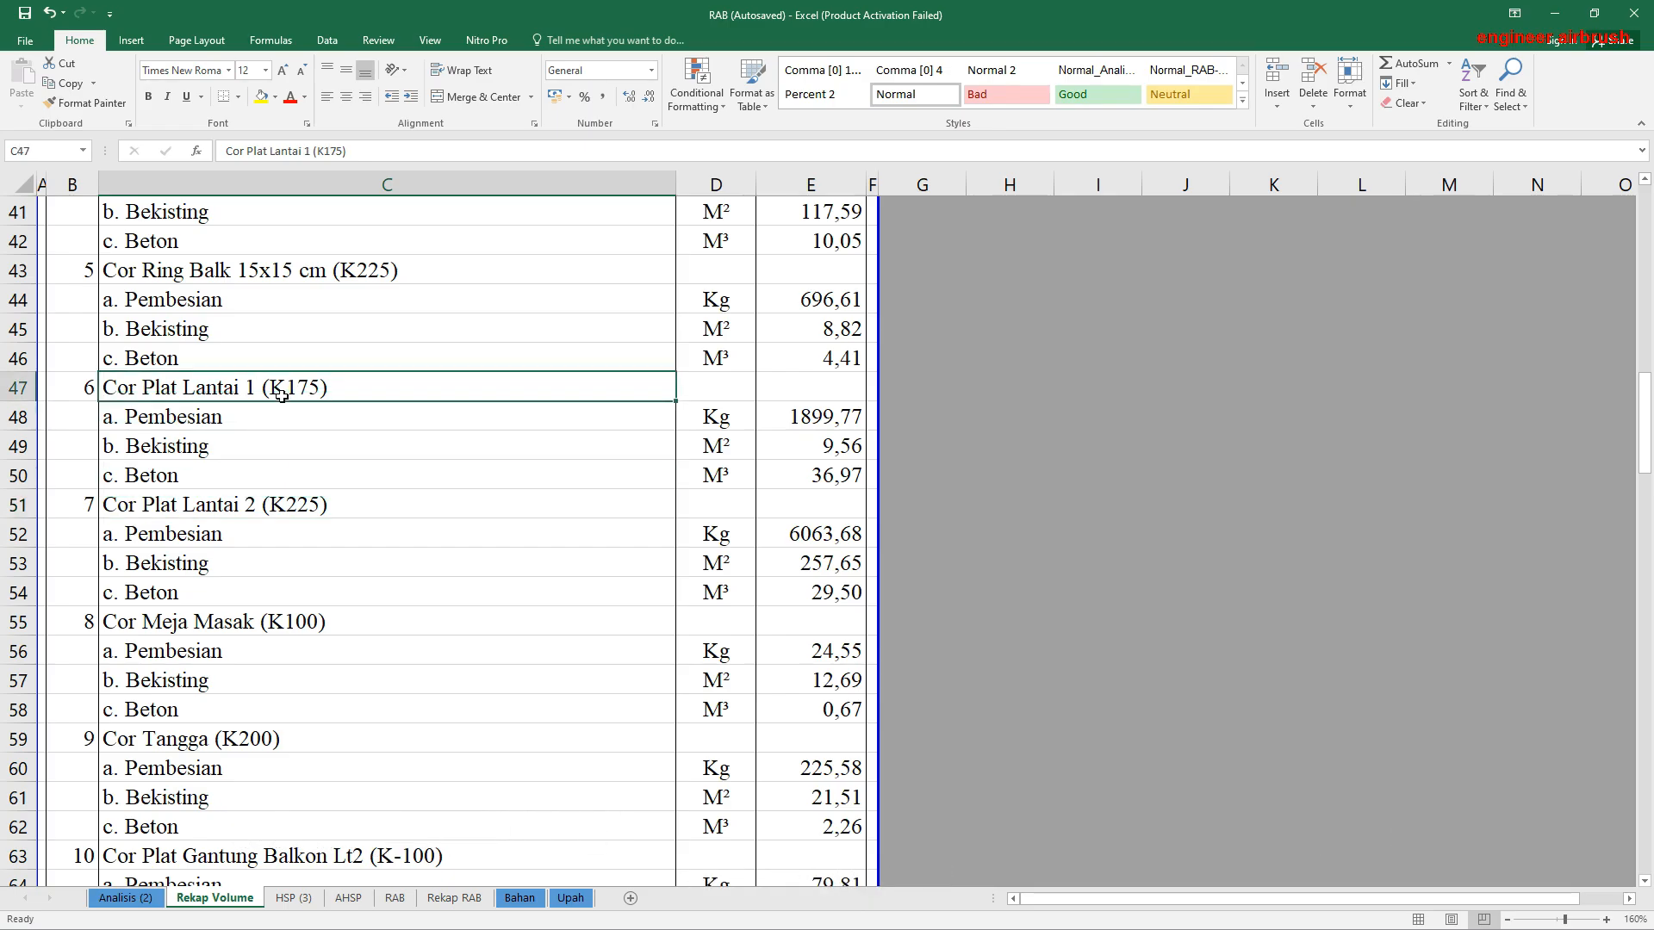
pyautogui.click(282, 507)
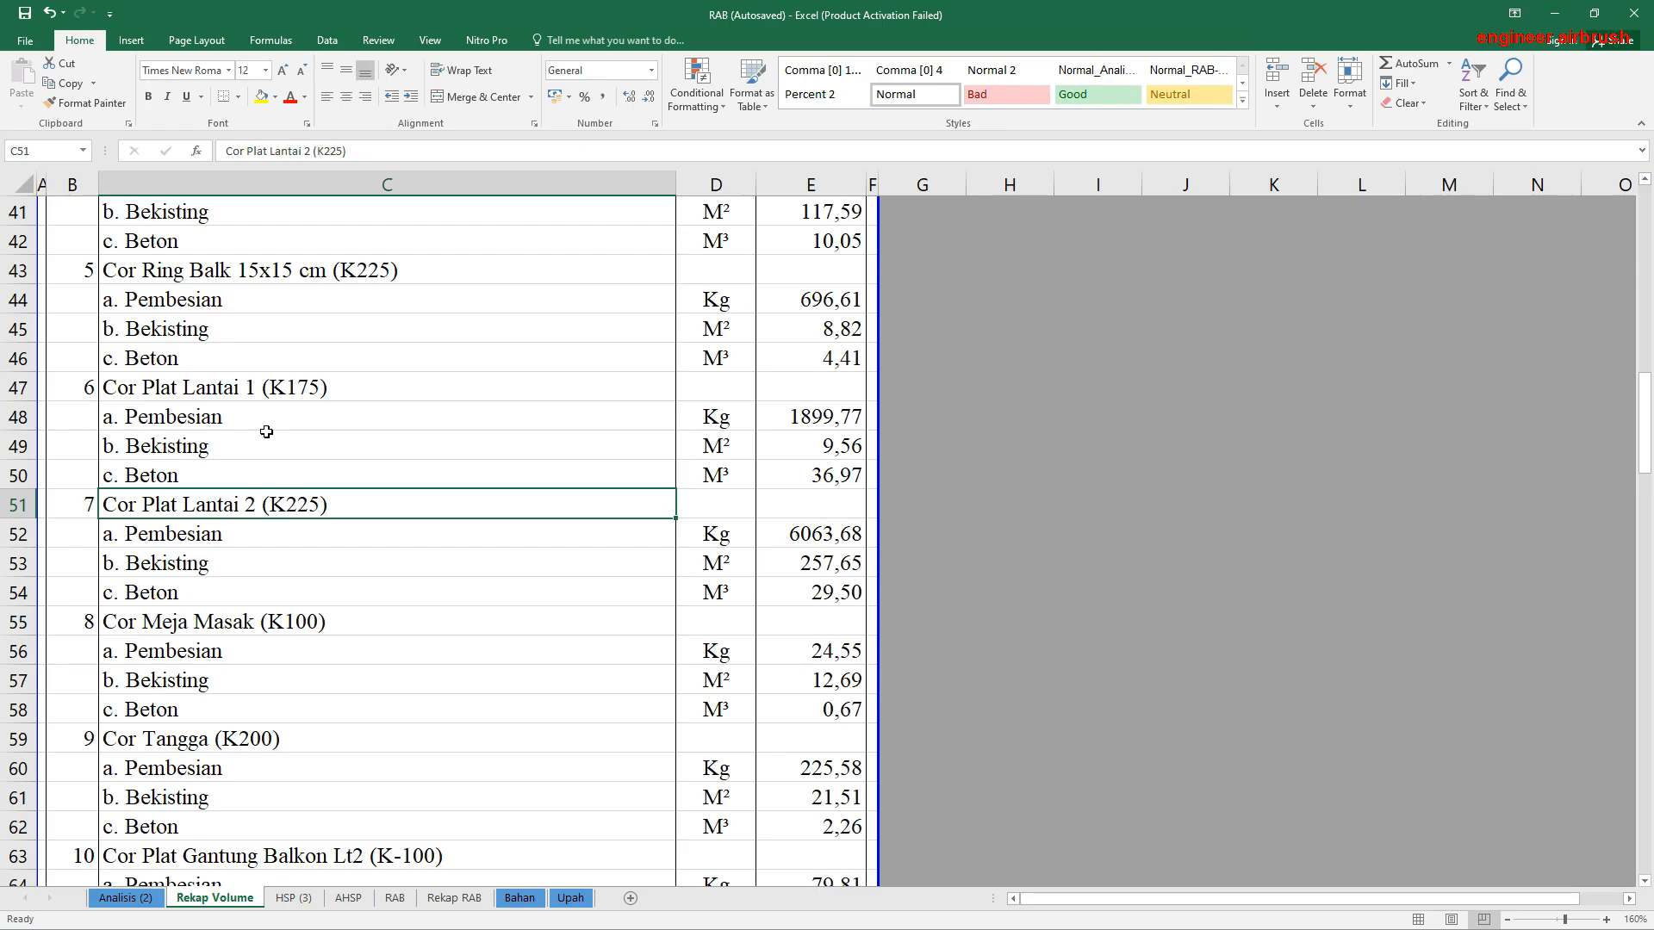
pyautogui.click(311, 393)
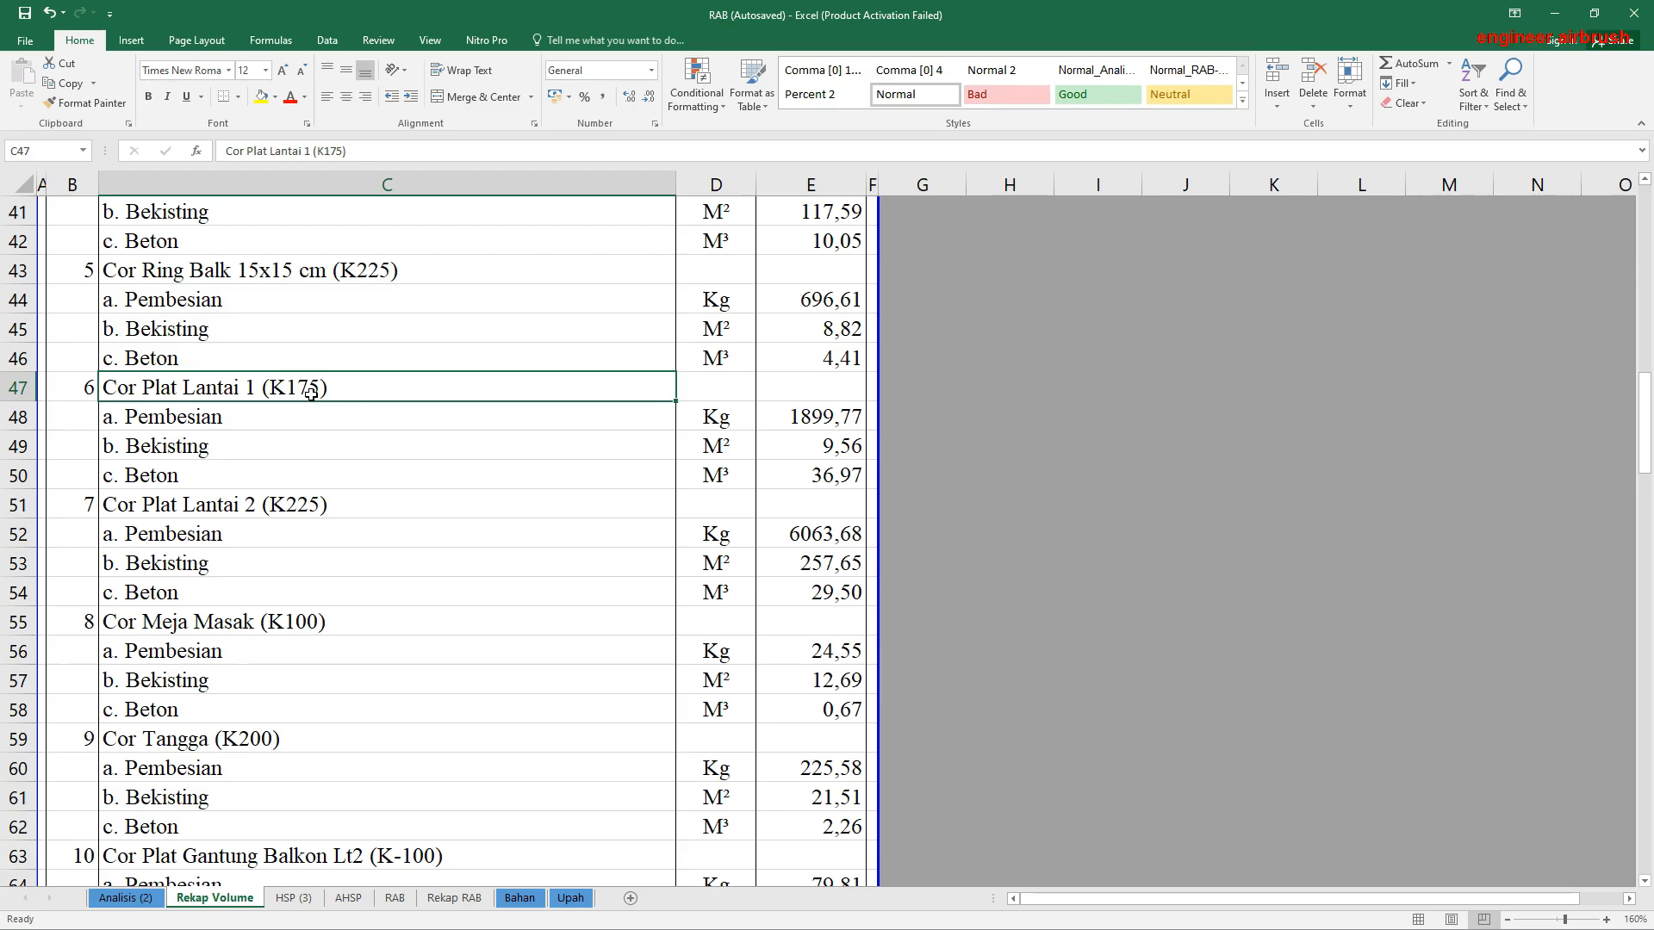
pyautogui.click(302, 501)
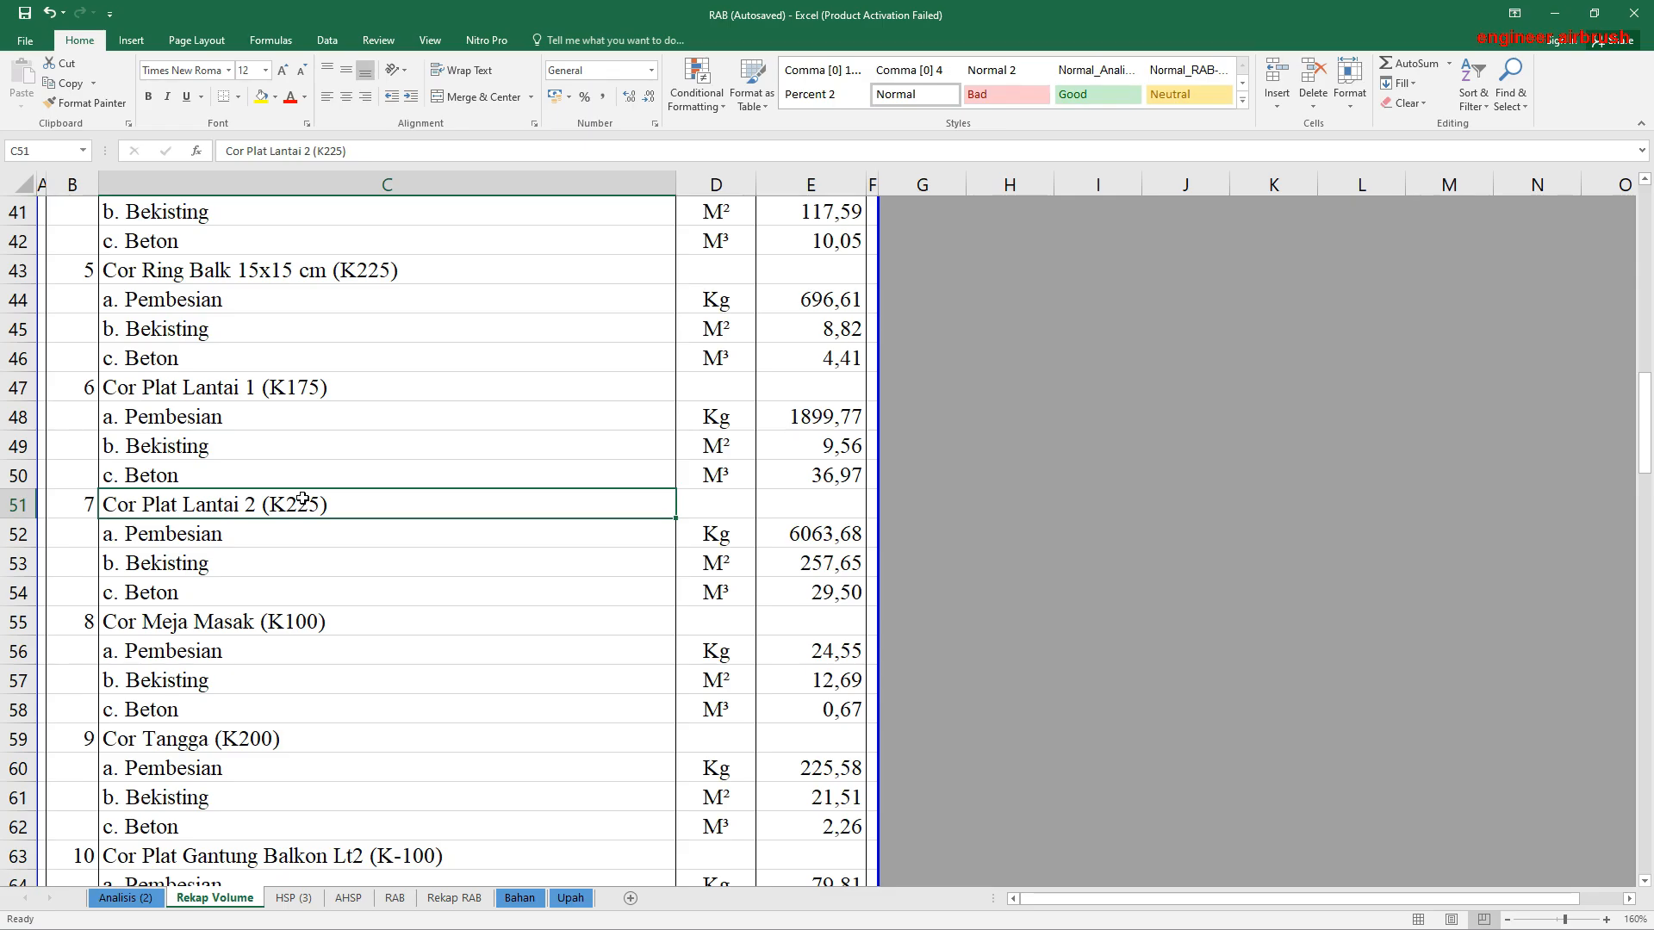
pyautogui.scroll(1, 302, 501)
pyautogui.click(272, 481)
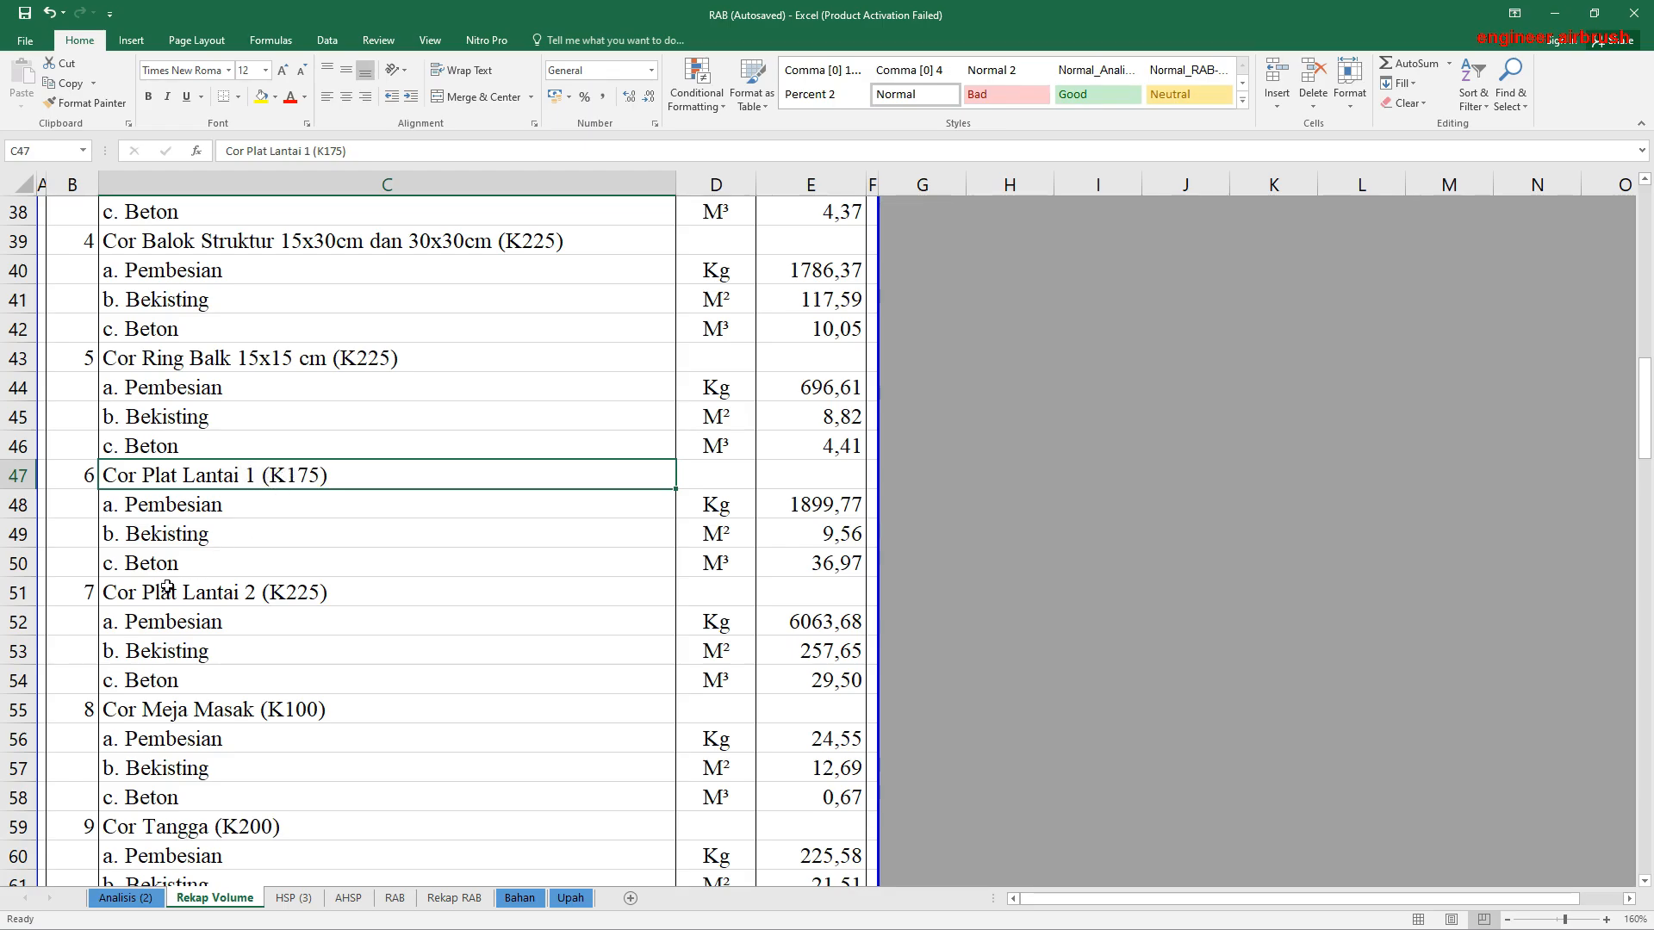
pyautogui.click(296, 600)
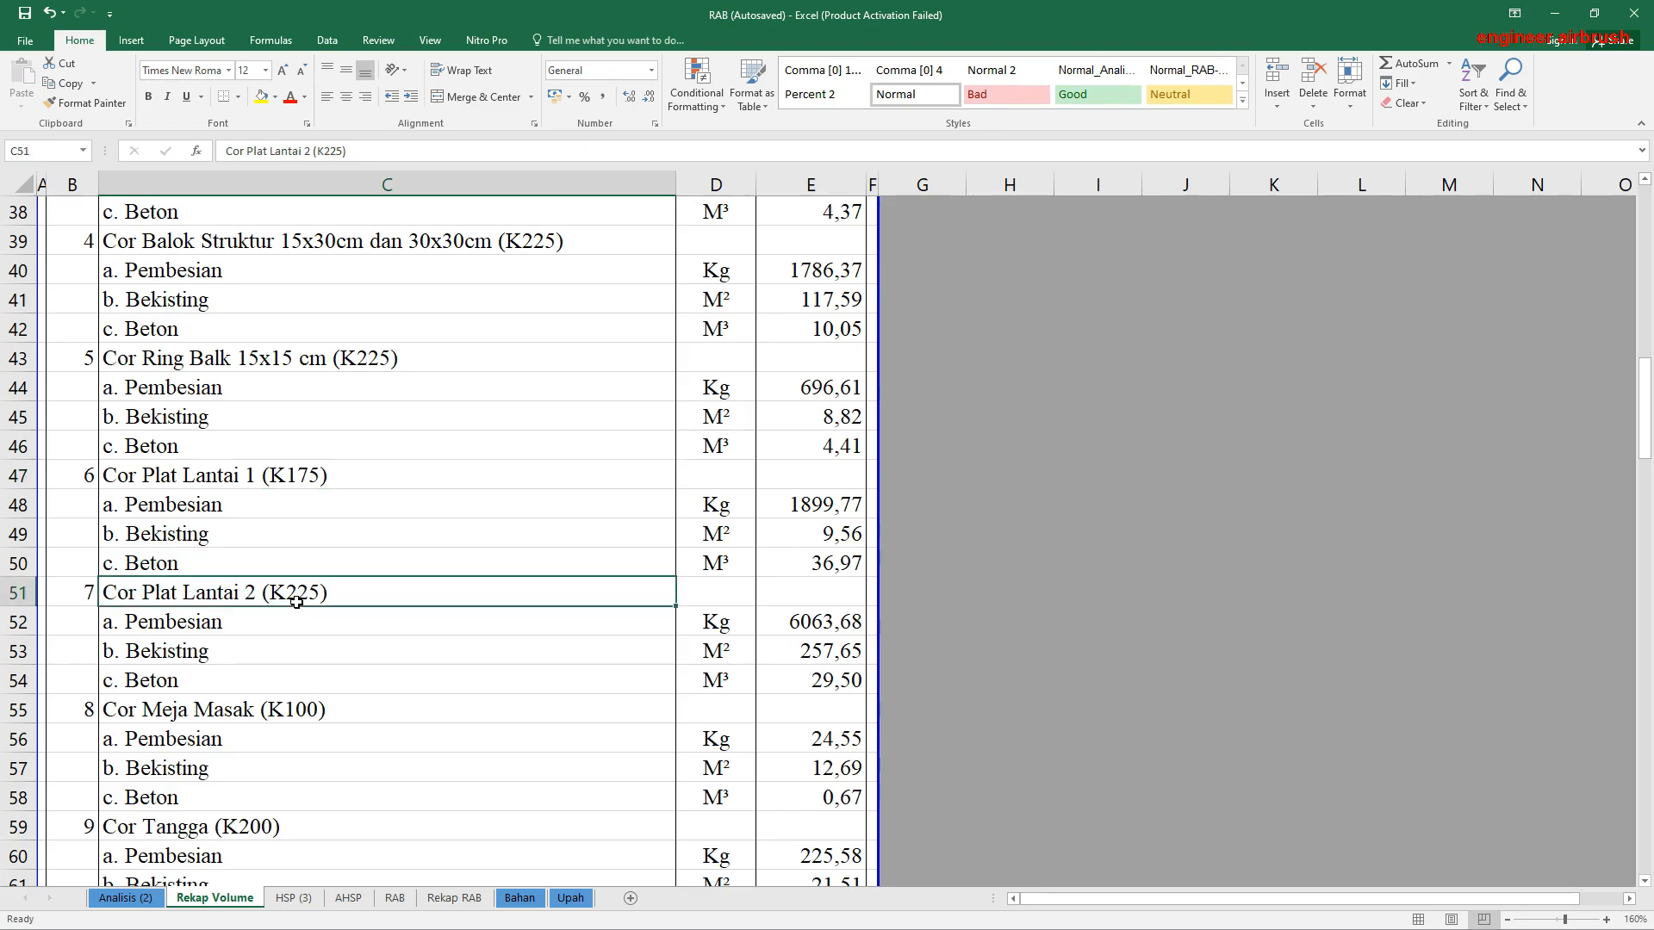
pyautogui.click(268, 479)
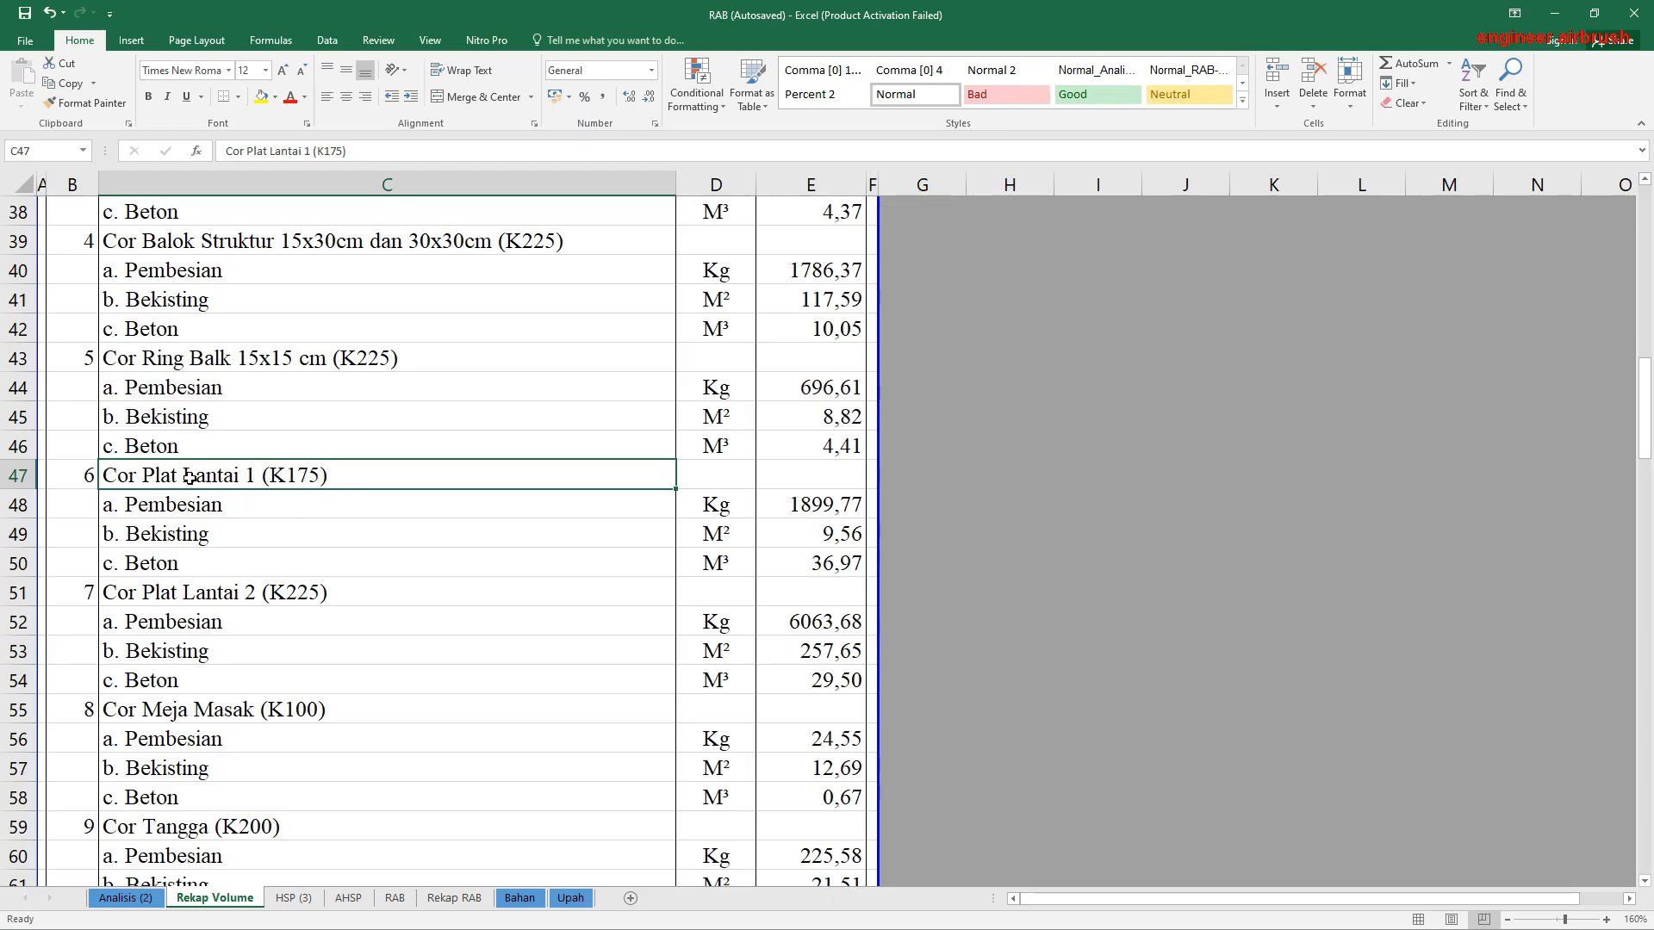
pyautogui.click(169, 595)
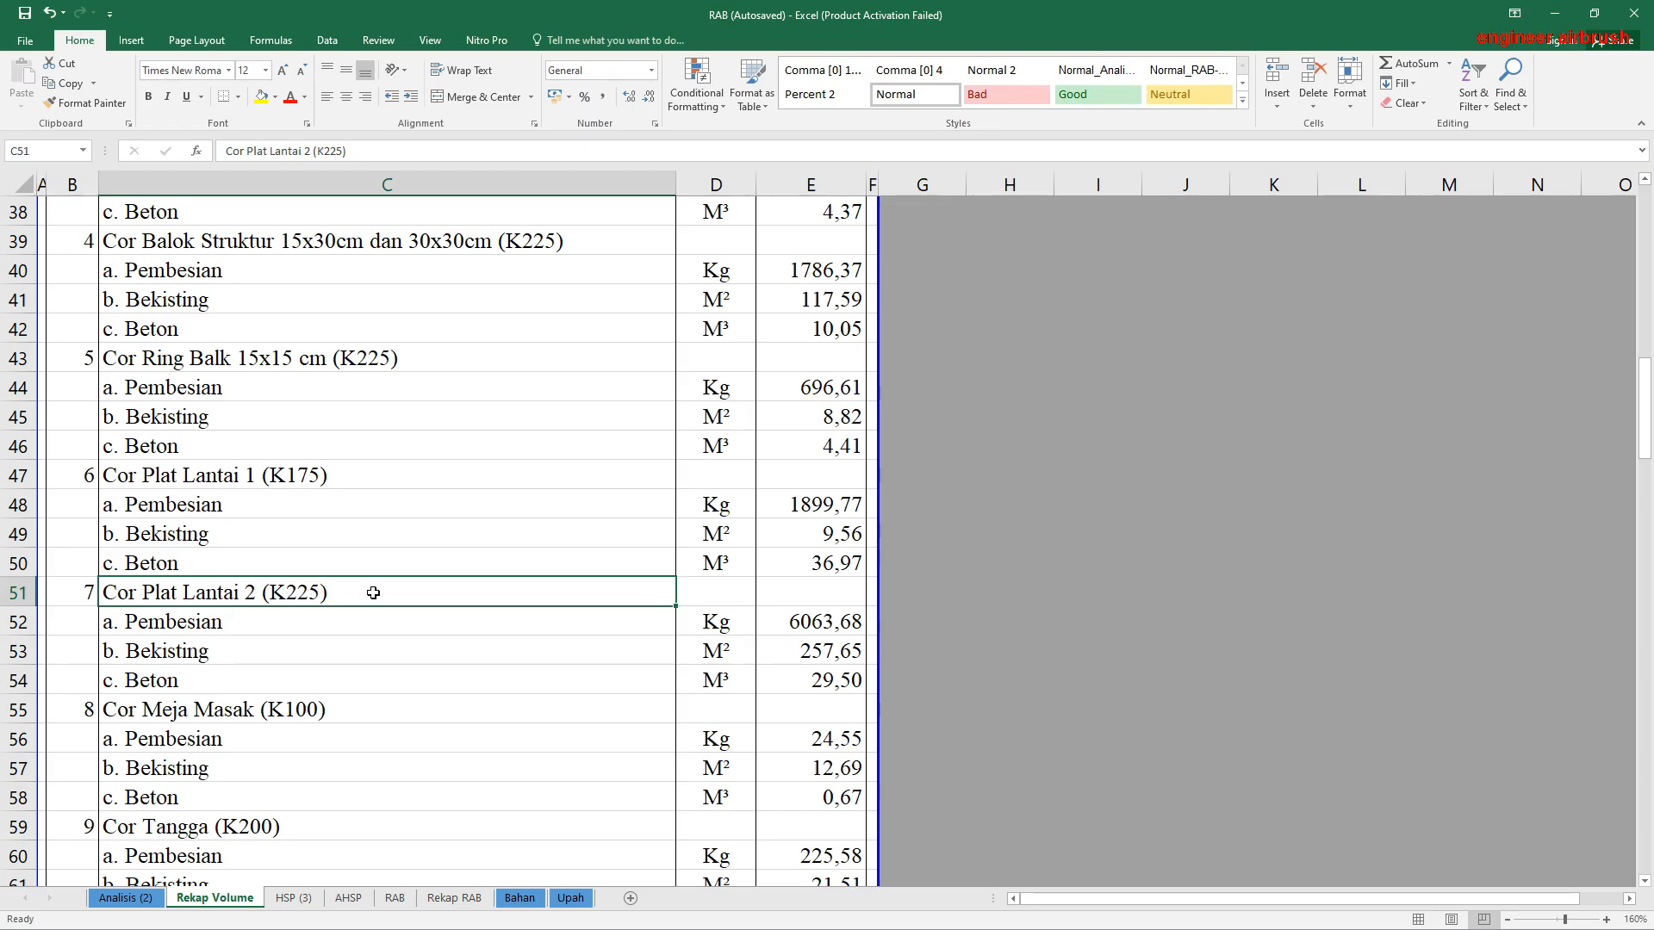
# Step: Highlight the concrete grade number in the Cor Plat Lantai 2 name in C51 and check it against the Cor Plat Lantai 1 grade
pyautogui.doubleClick(287, 593)
pyautogui.moveTo(287, 593); pyautogui.dragTo(319, 593)
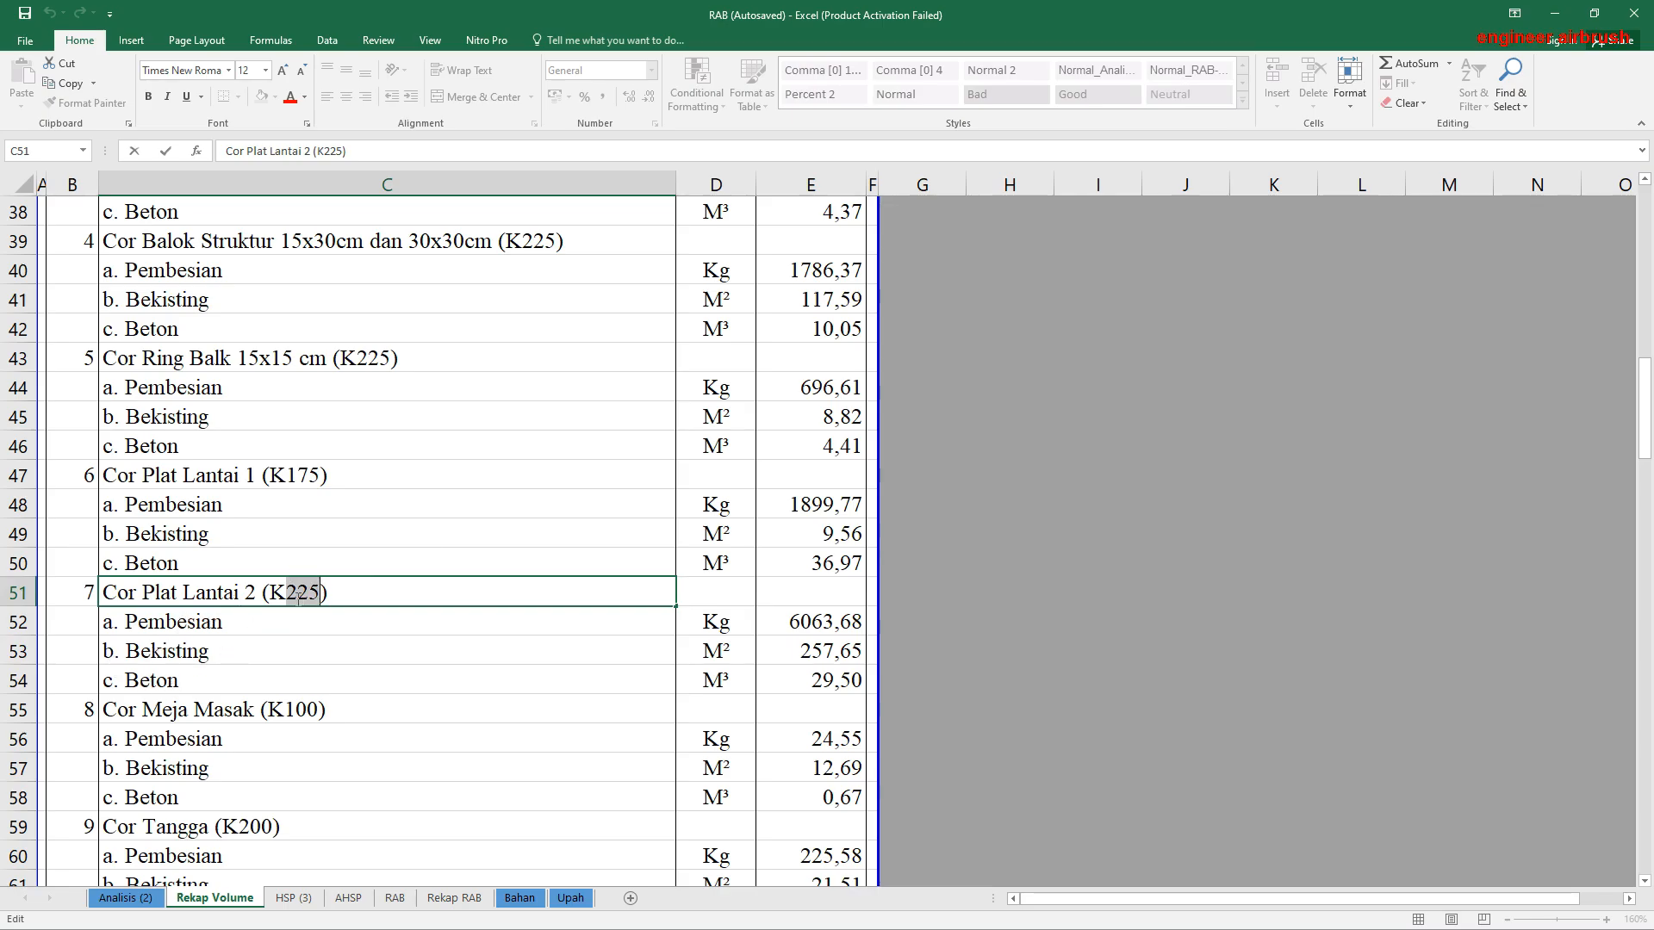
pyautogui.moveTo(285, 592); pyautogui.dragTo(320, 593)
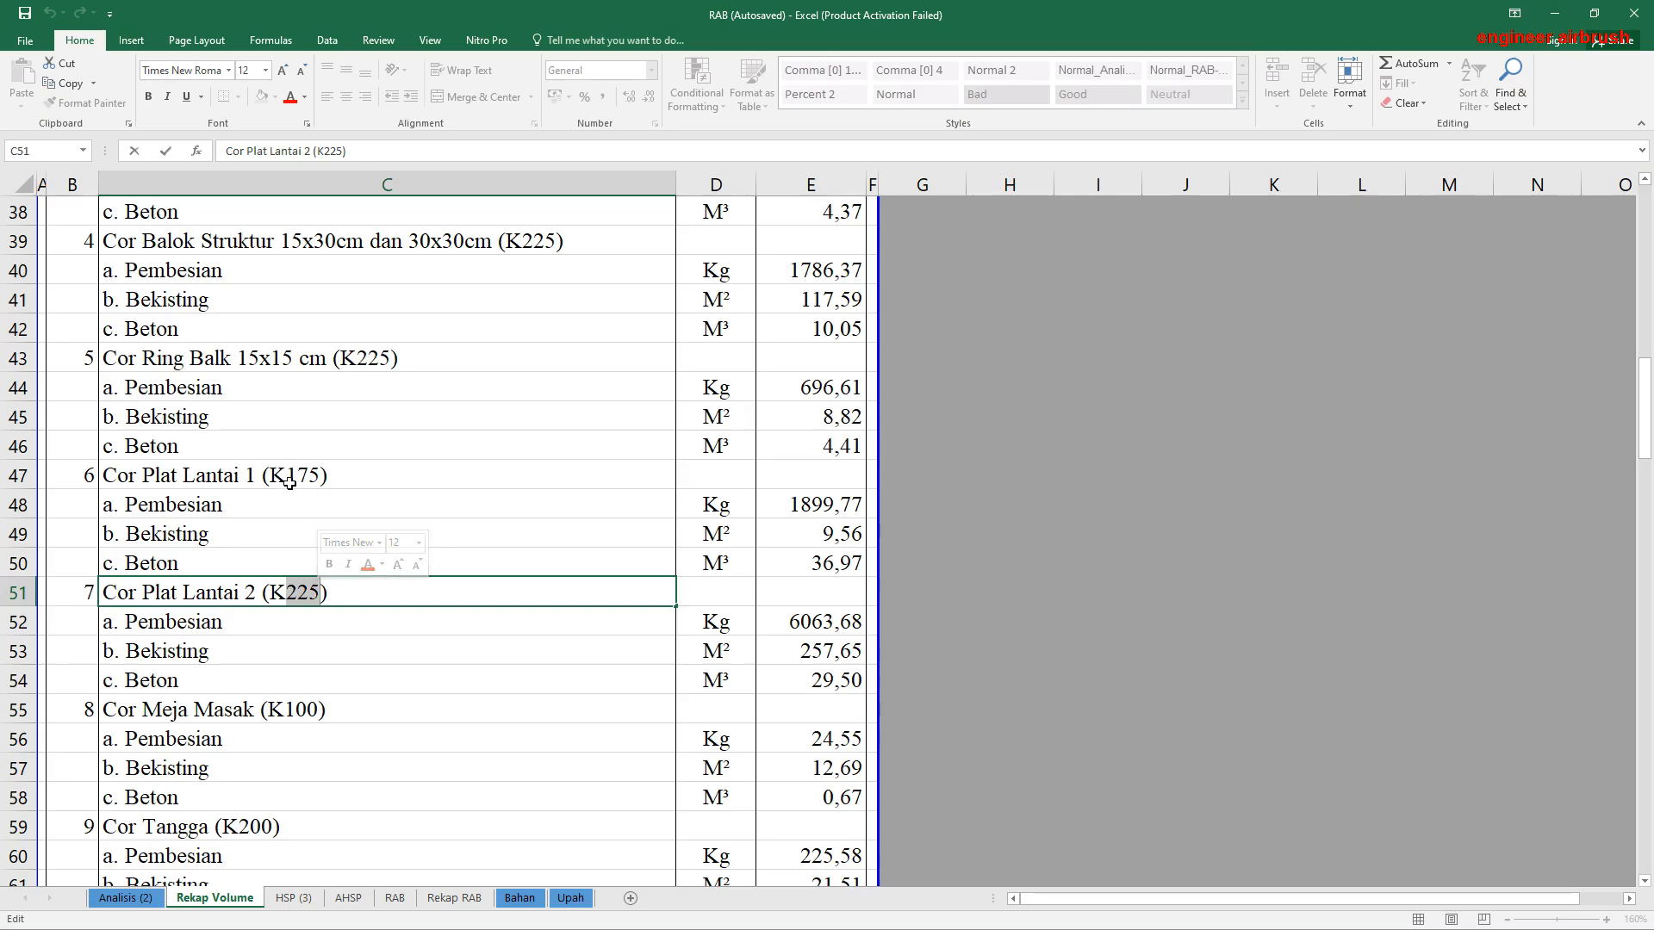
pyautogui.click(289, 481)
pyautogui.click(290, 589)
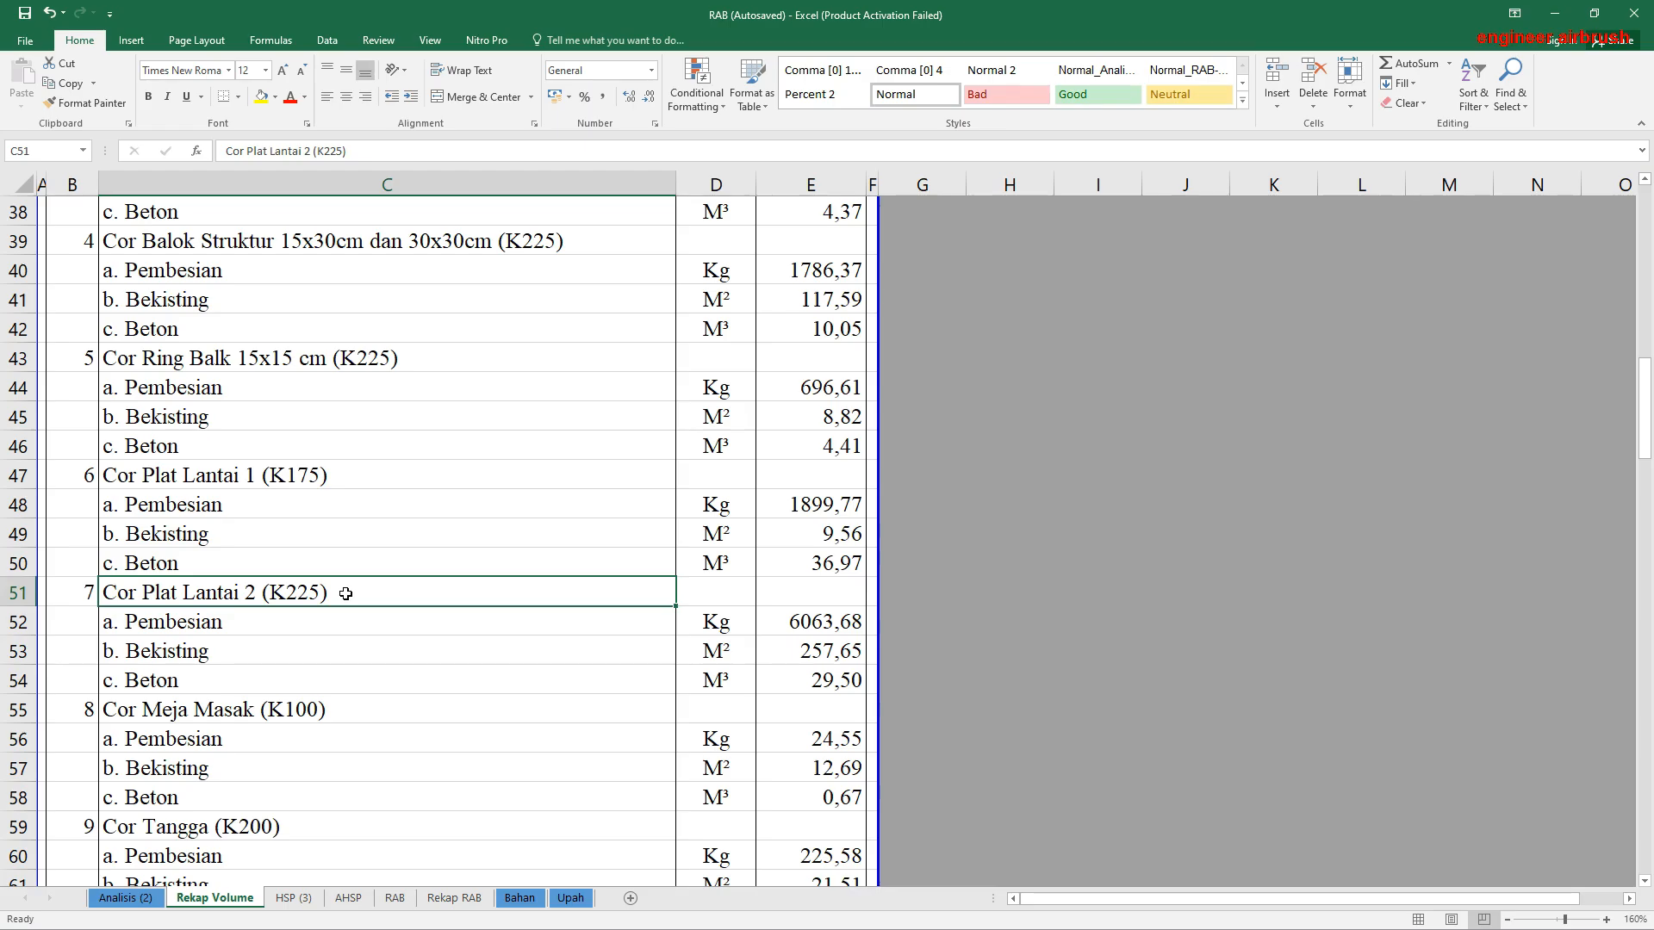
# Step: Review the remaining Rekap Volume items from the concrete work down to Pekerjaan Lain-Lain
pyautogui.scroll(-20, 345, 593)
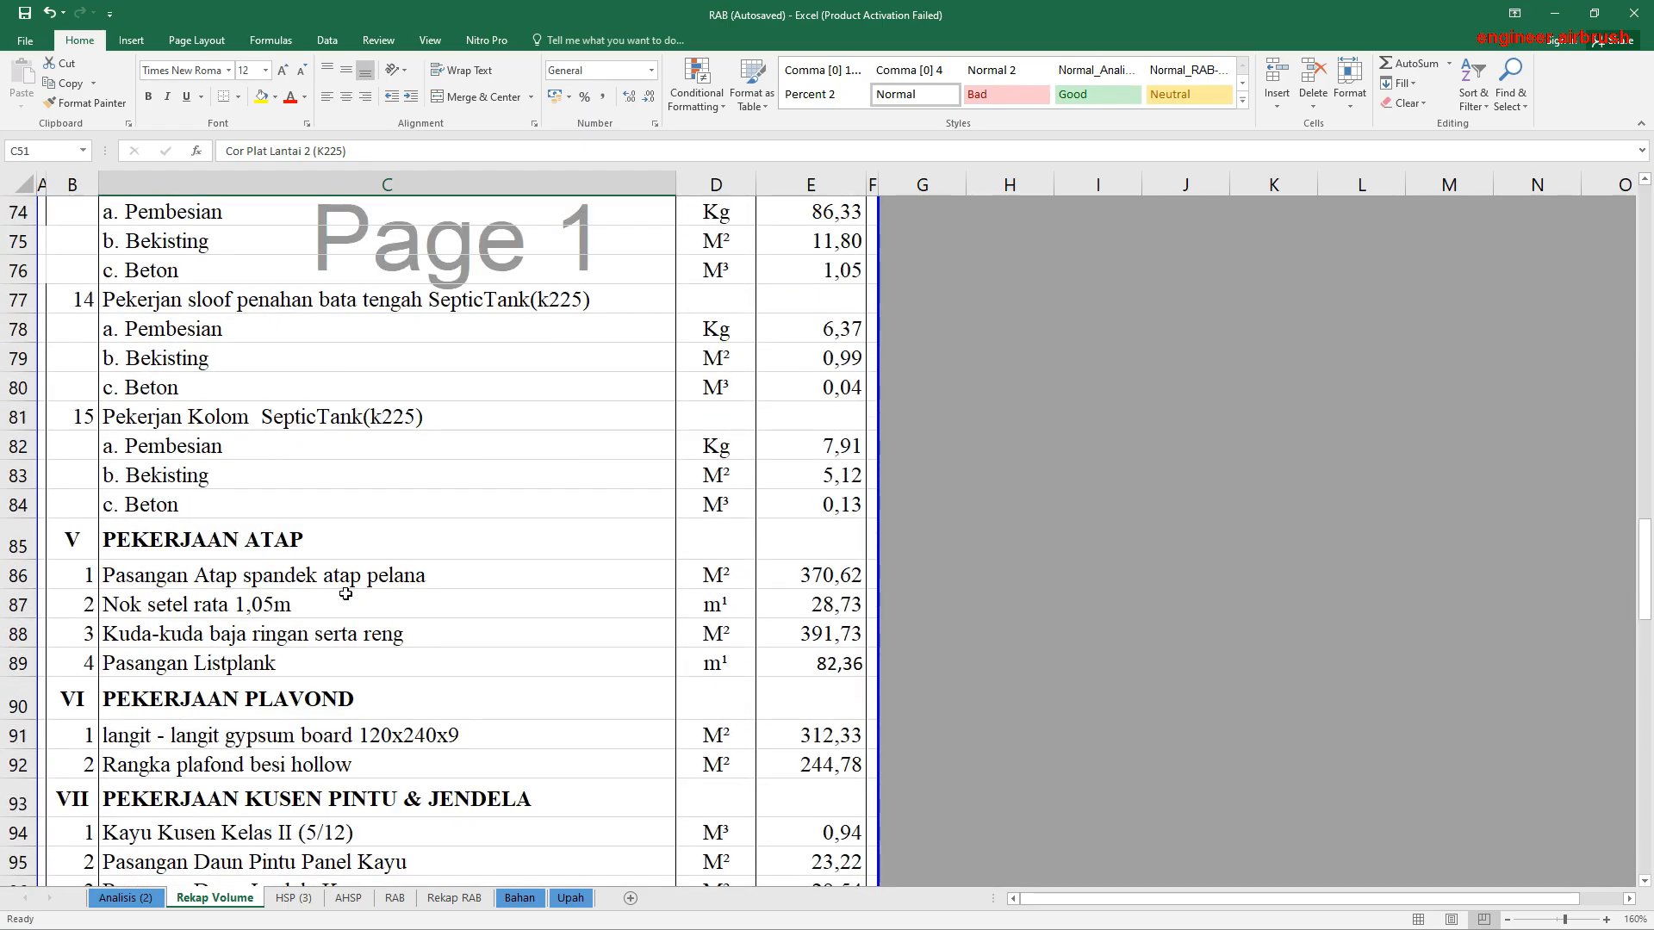
pyautogui.scroll(-8, 767, 491)
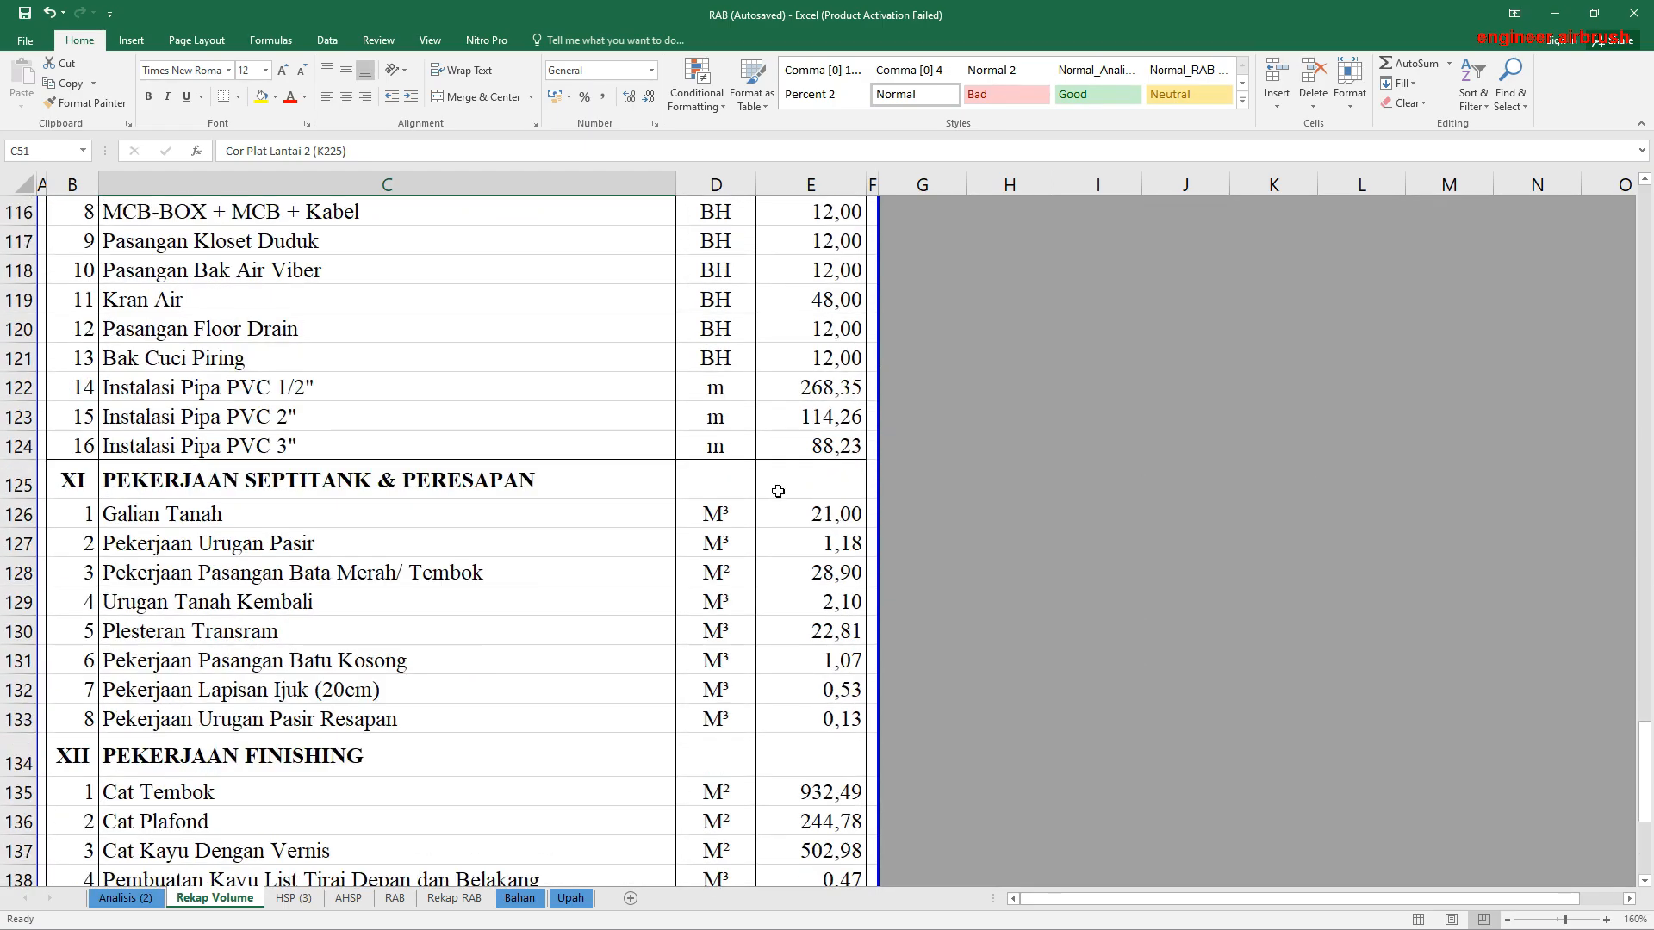
pyautogui.scroll(5, 778, 491)
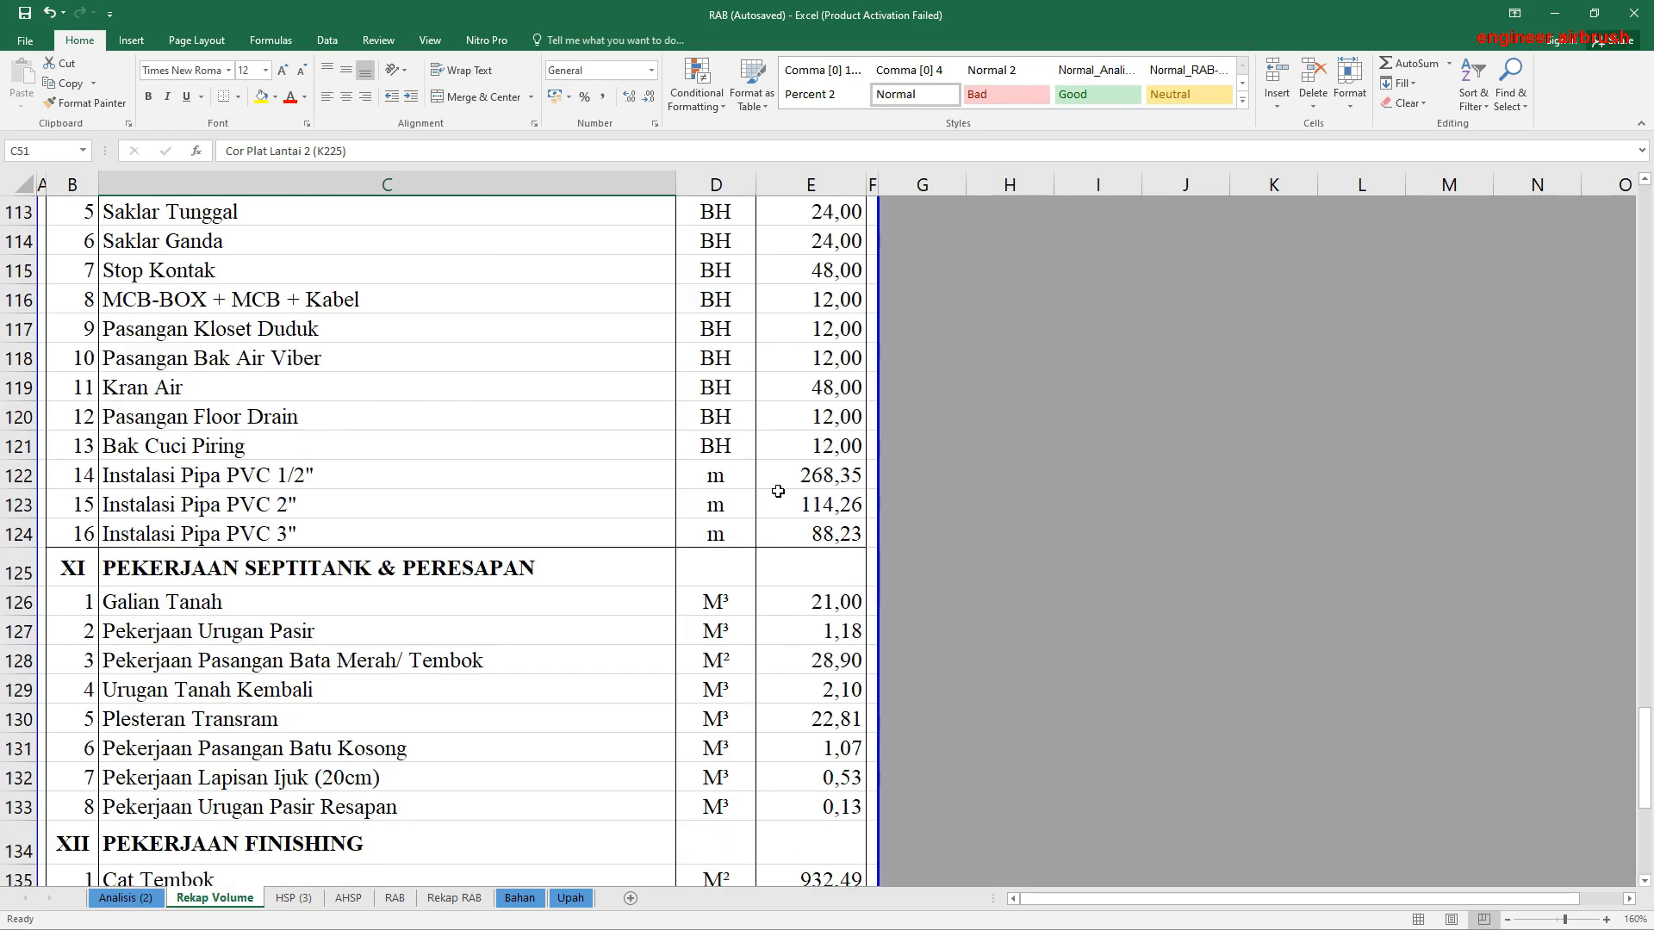
pyautogui.scroll(-4, 780, 496)
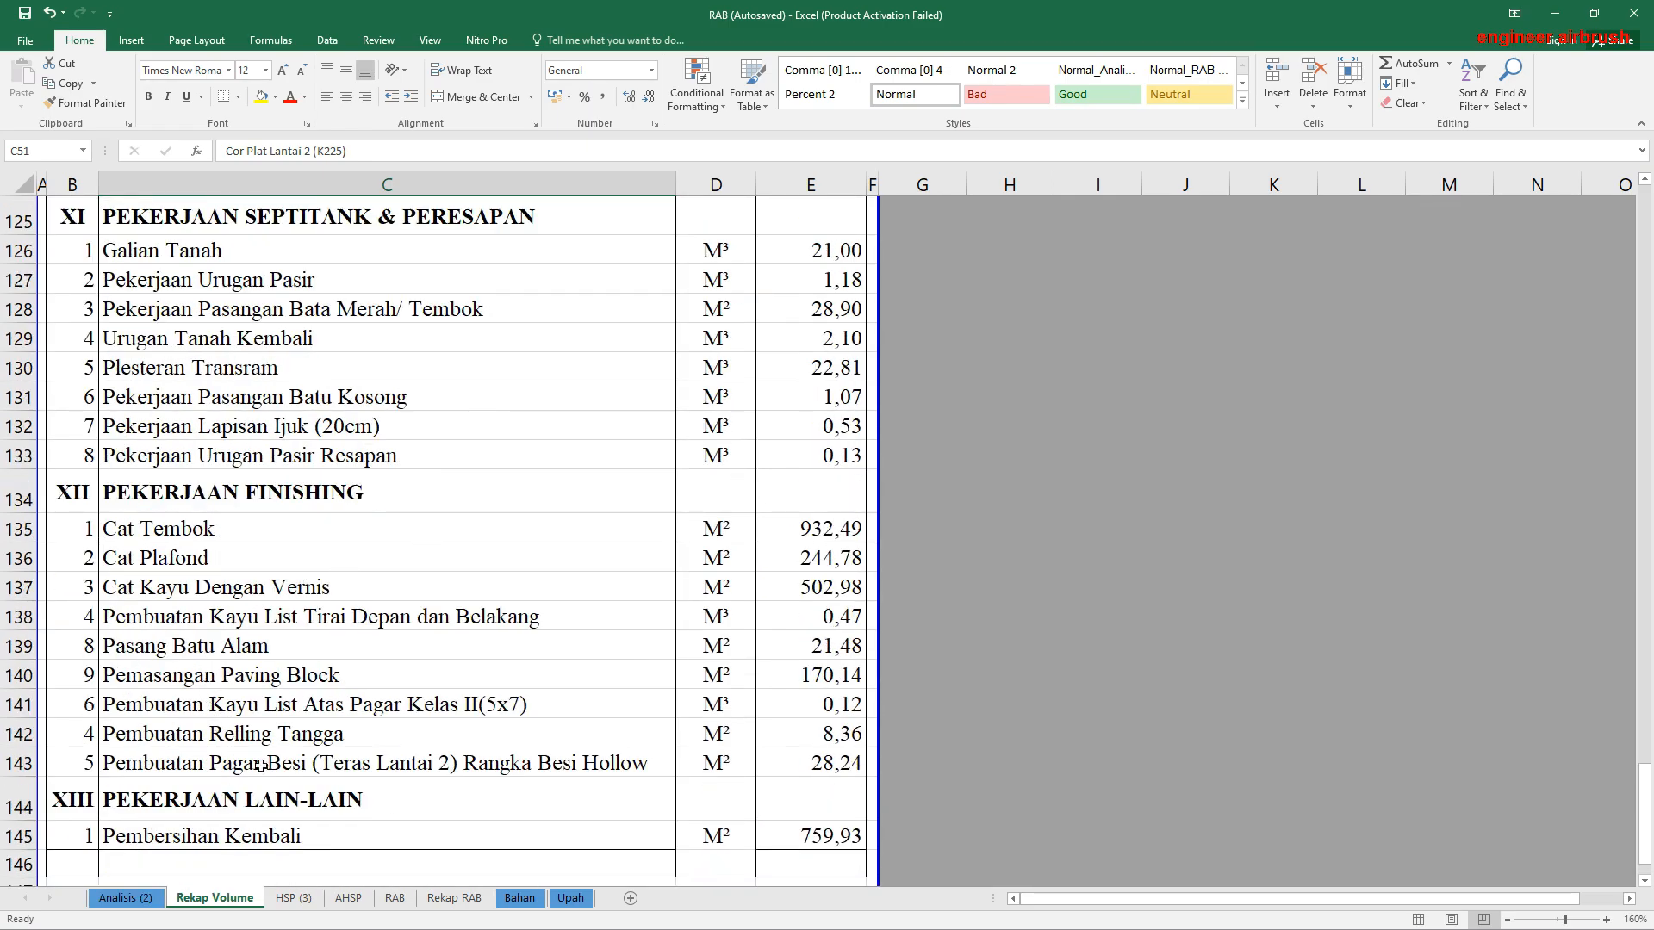
# Step: Examine the RAB sheet's heading, the empty Pekerjaan Persiapan rows and the Galian Tanah Pondasi formulas in F21 and G21
pyautogui.click(396, 896)
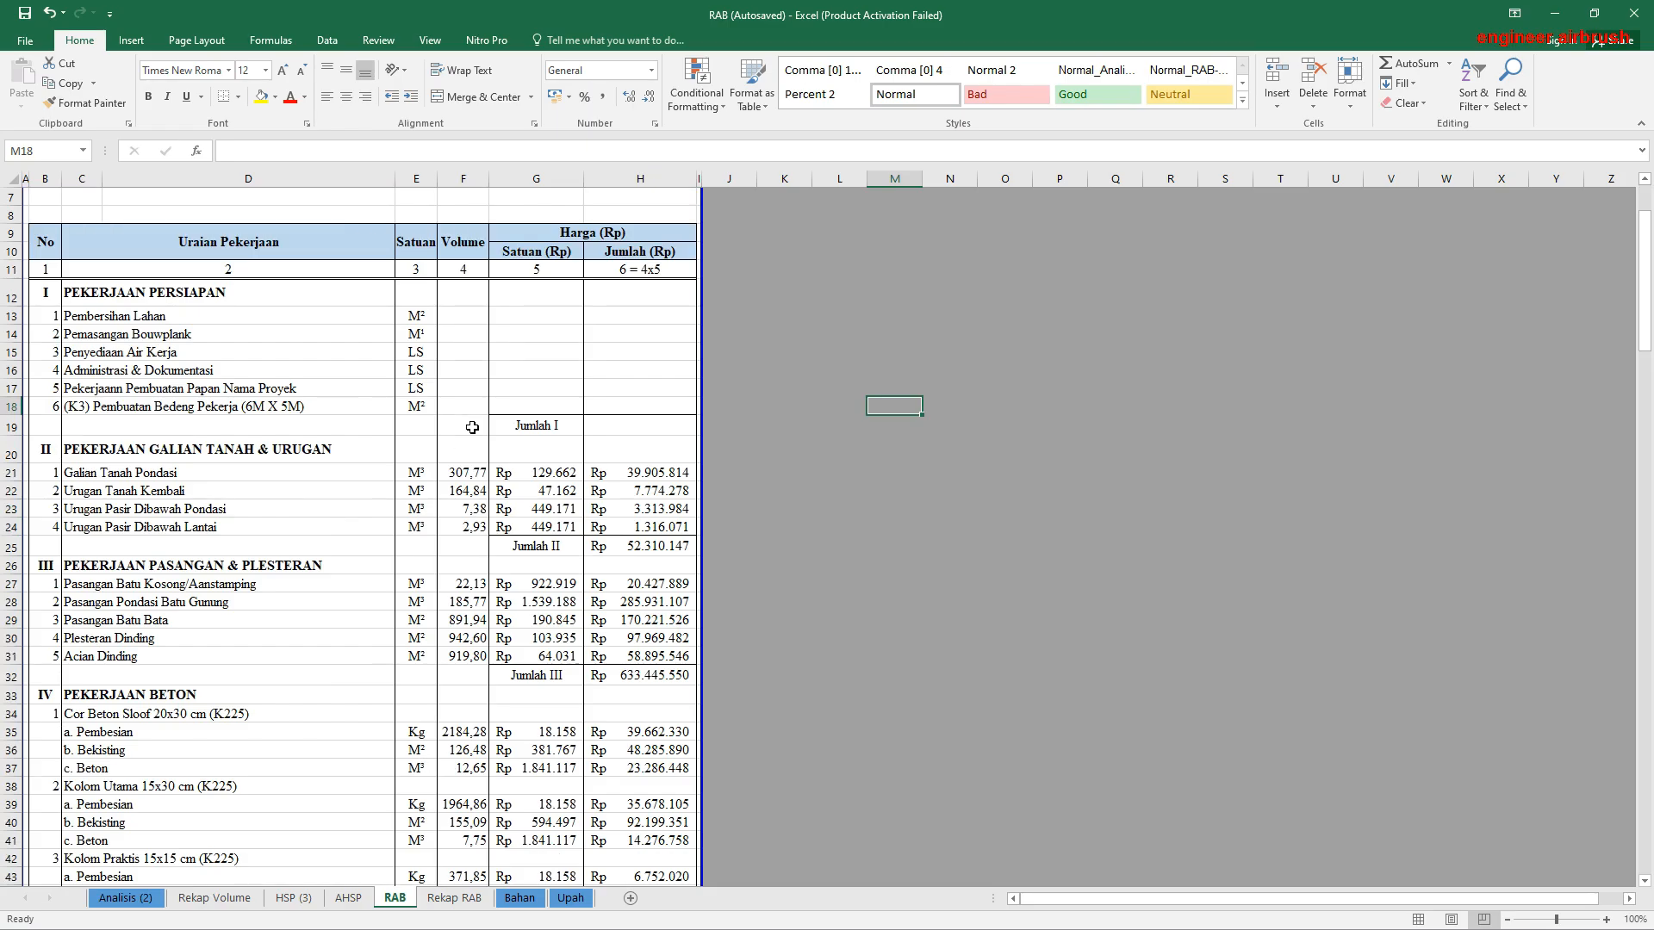
pyautogui.click(533, 489)
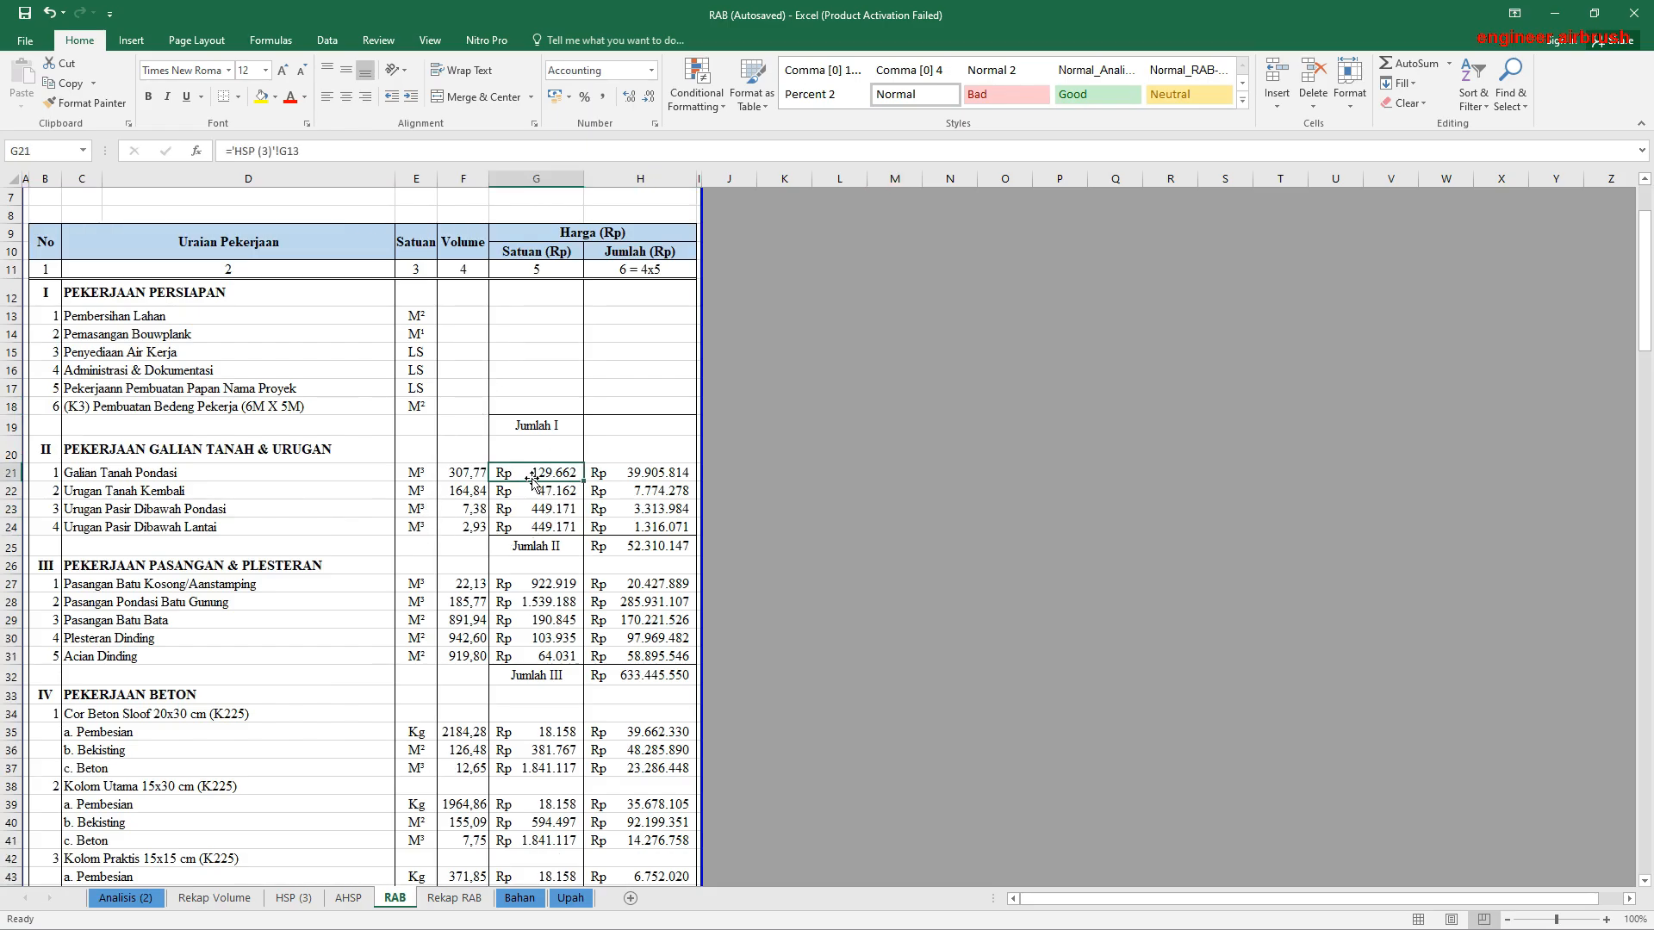
pyautogui.click(461, 476)
pyautogui.scroll(2, 413, 476)
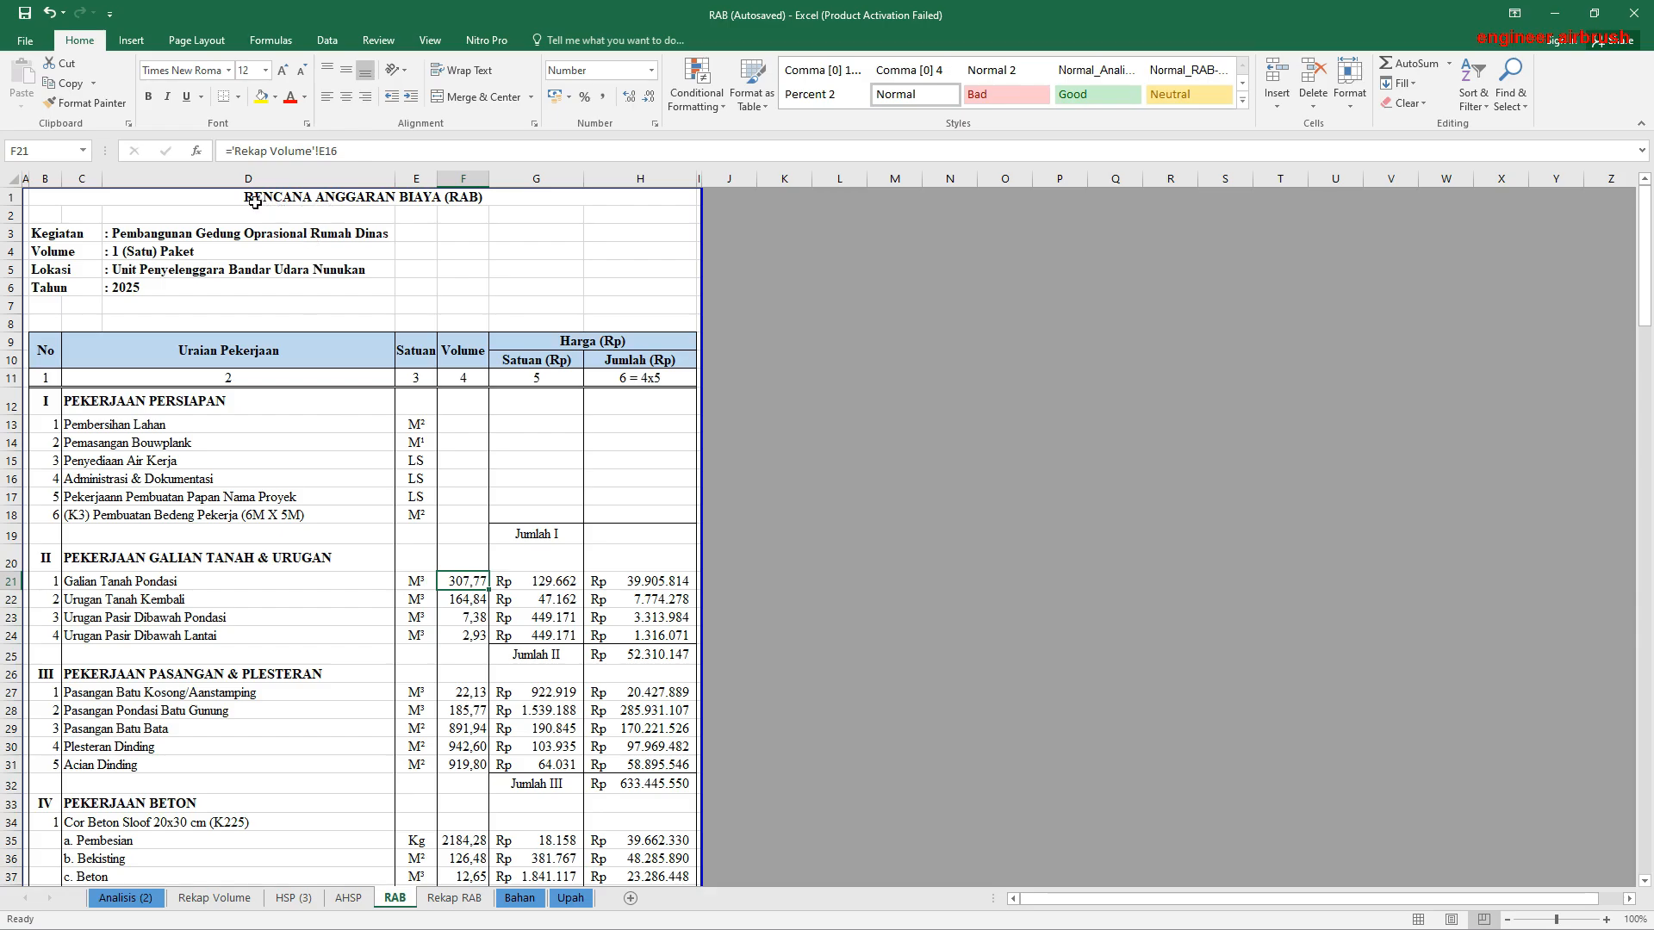
pyautogui.click(250, 196)
pyautogui.click(241, 423)
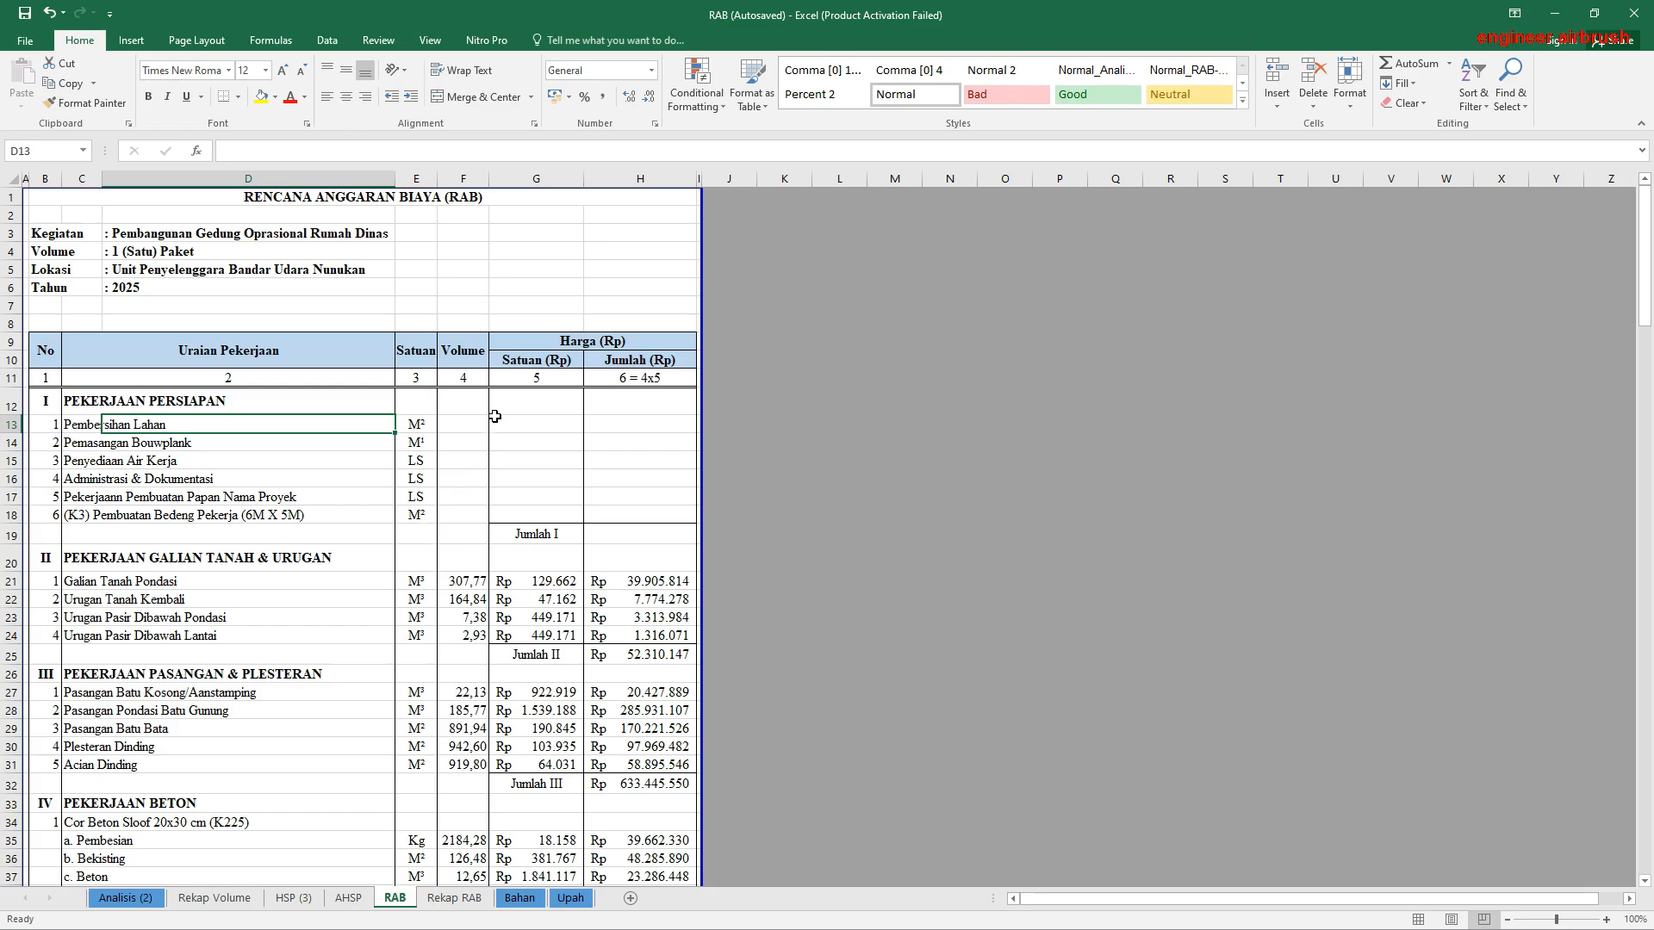
# Step: Link the Pembersihan Lahan volume in F13 of RAB to E9 of Rekap Volume
pyautogui.click(465, 428)
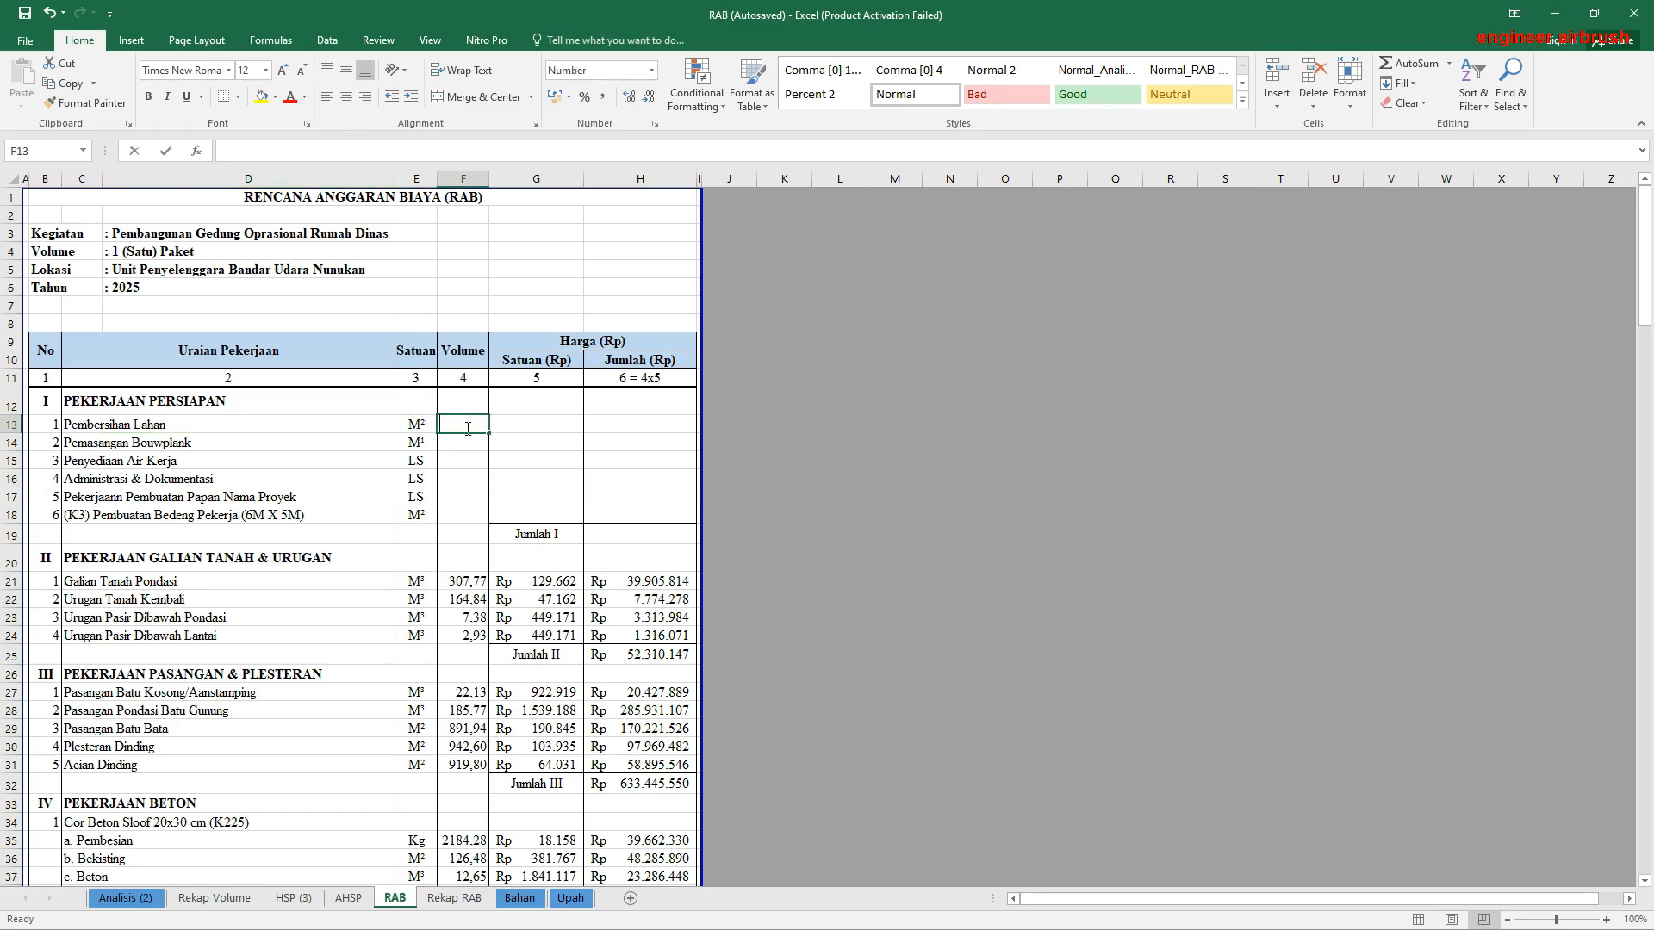
pyautogui.write('=')
pyautogui.click(215, 898)
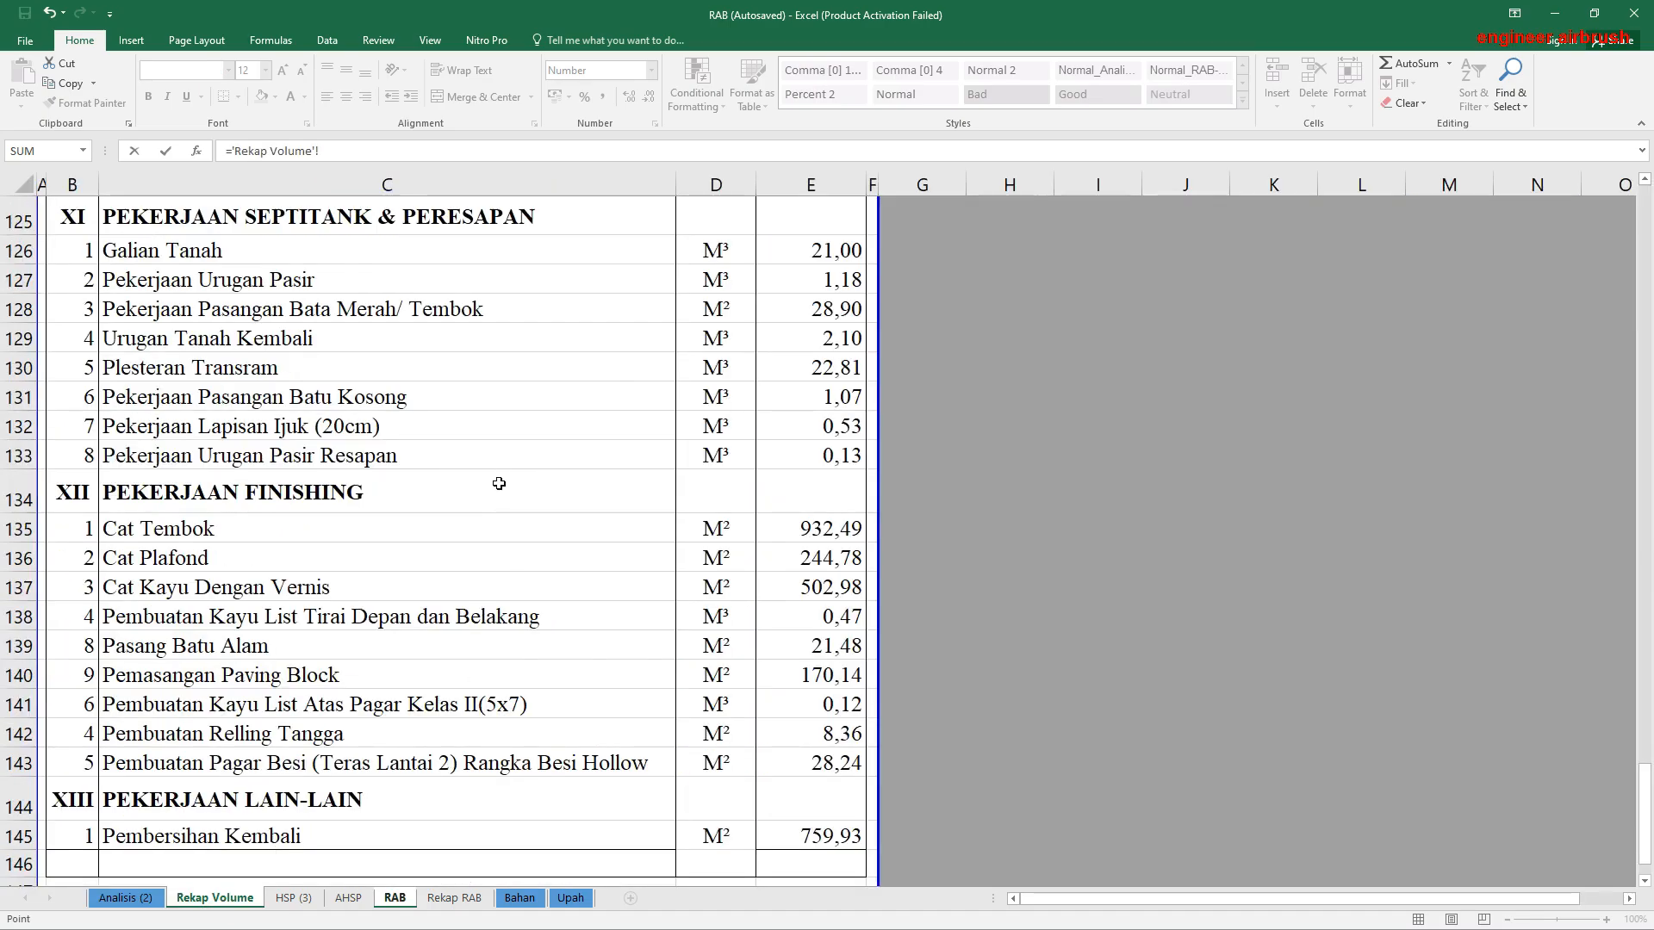
pyautogui.scroll(20, 499, 482)
pyautogui.scroll(10, 499, 482)
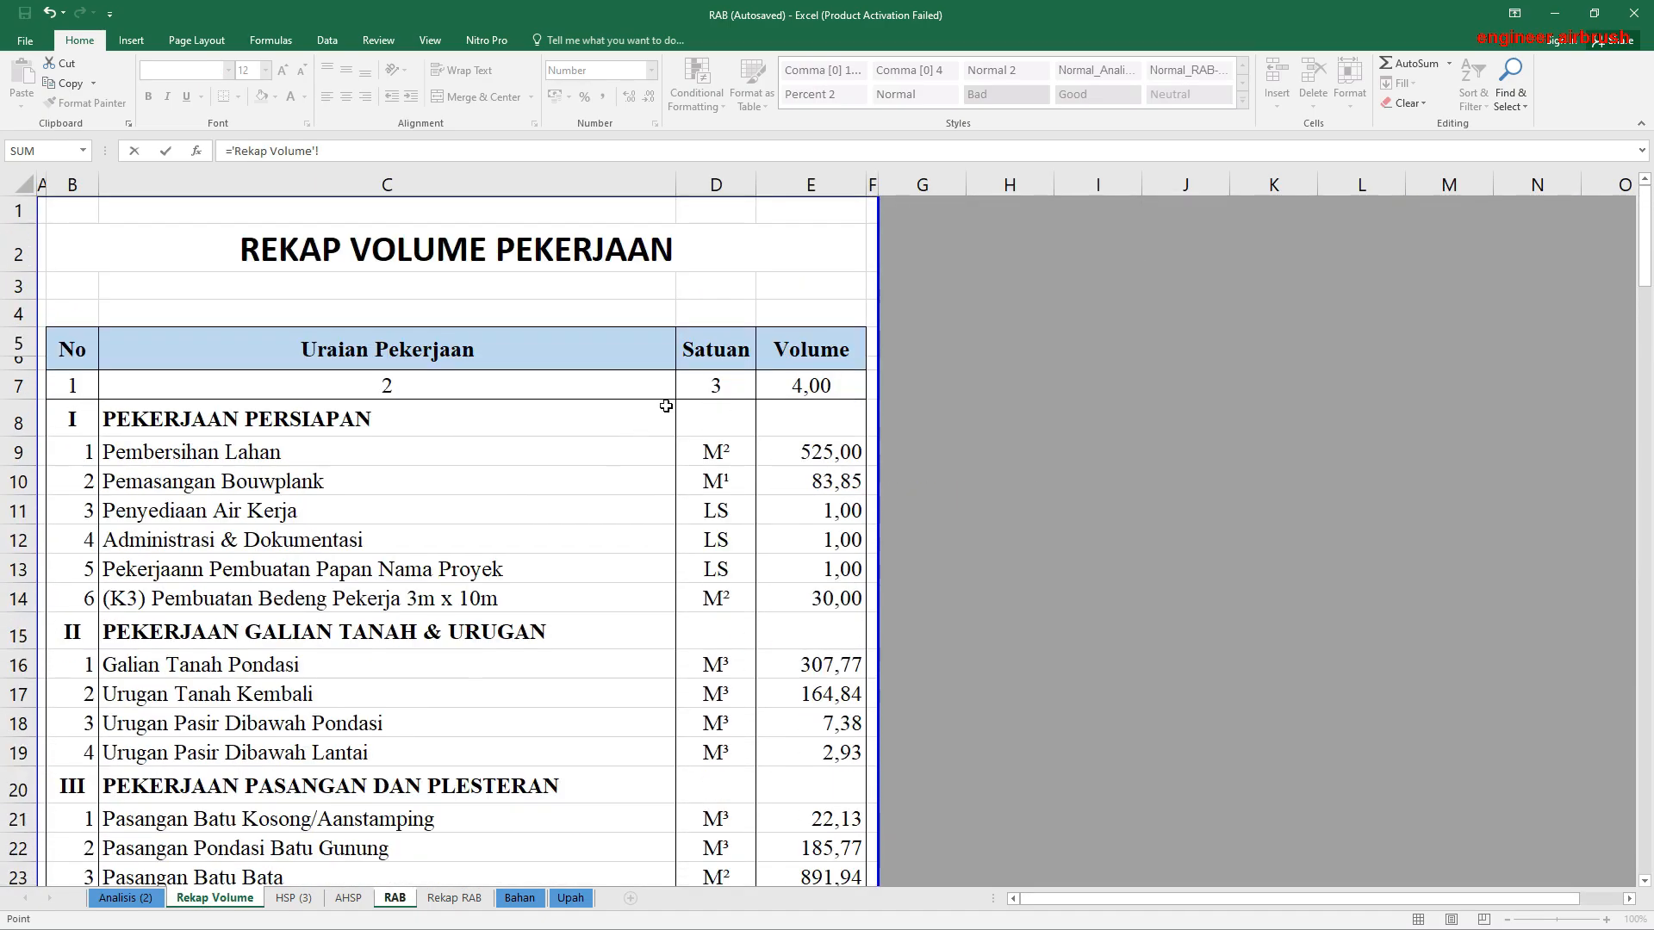
pyautogui.click(850, 452)
pyautogui.press('Return')
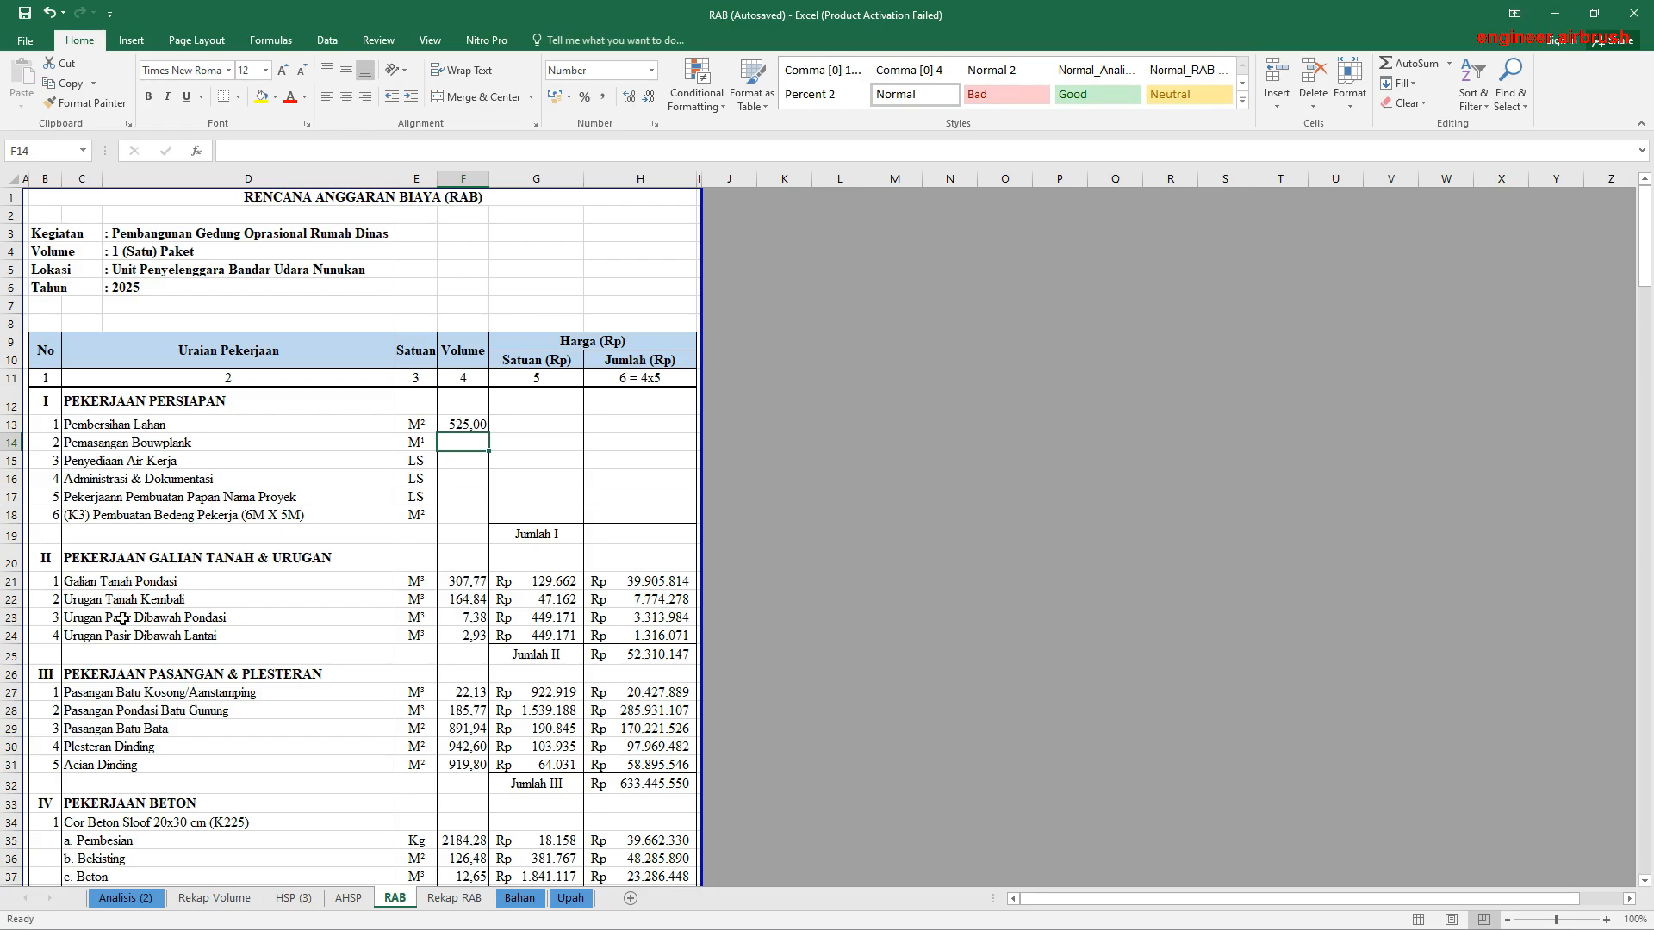
# Step: Fill the volume link in F13 of RAB down to F18 for the remaining Pekerjaan Persiapan items
pyautogui.click(215, 897)
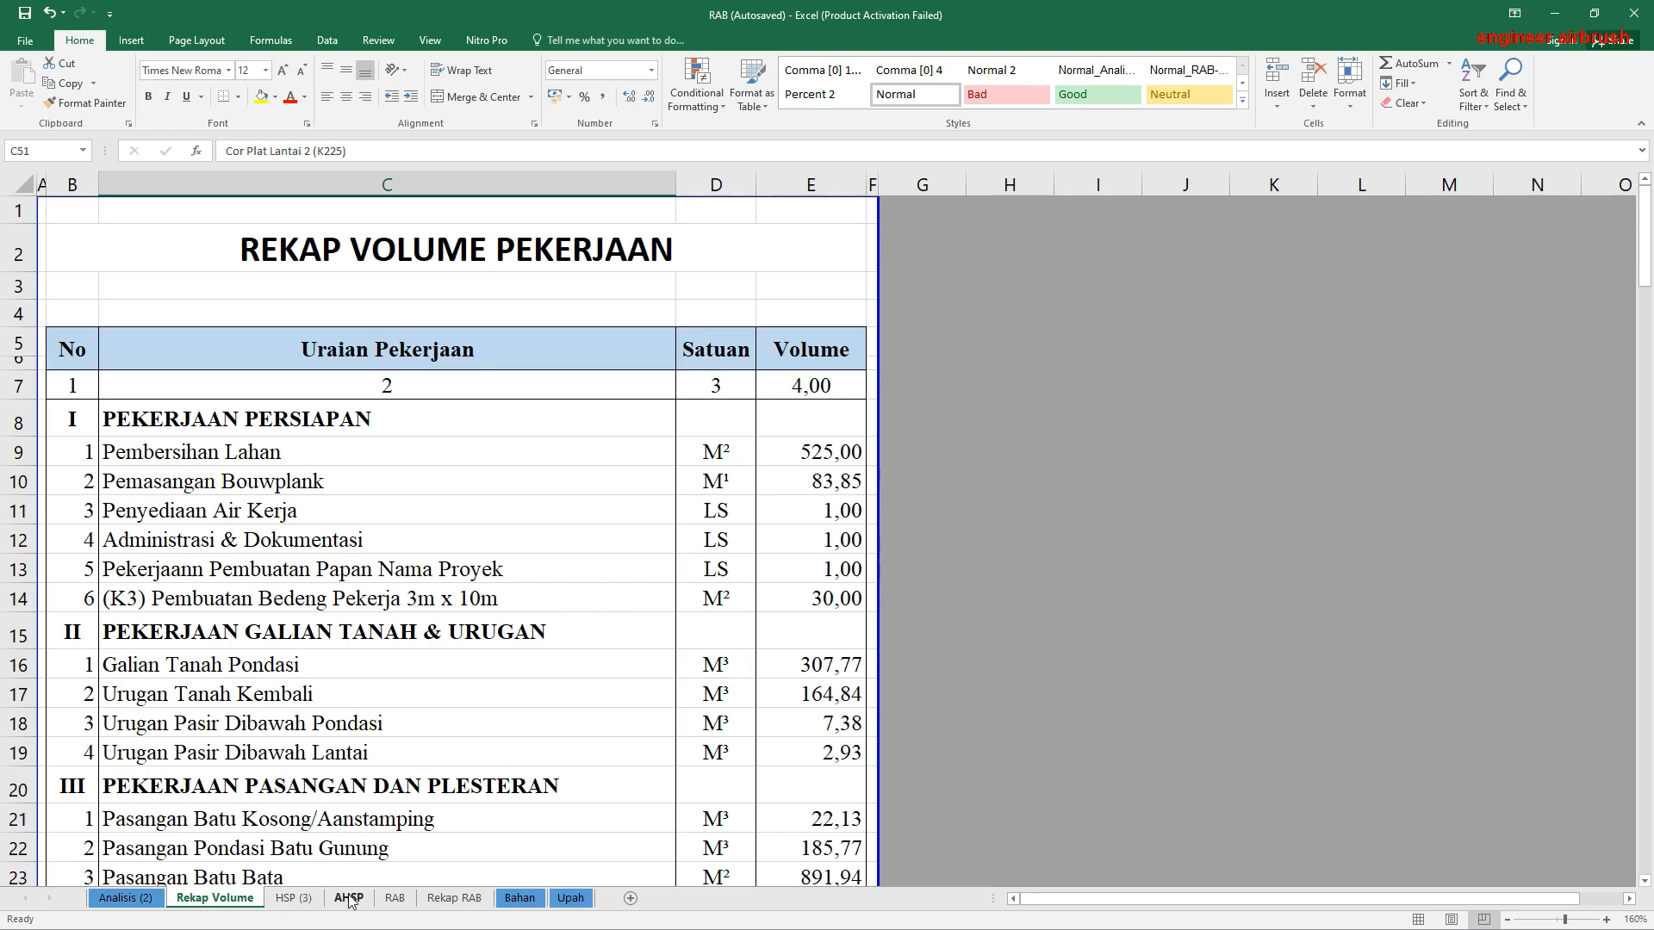
pyautogui.click(393, 899)
pyautogui.click(465, 422)
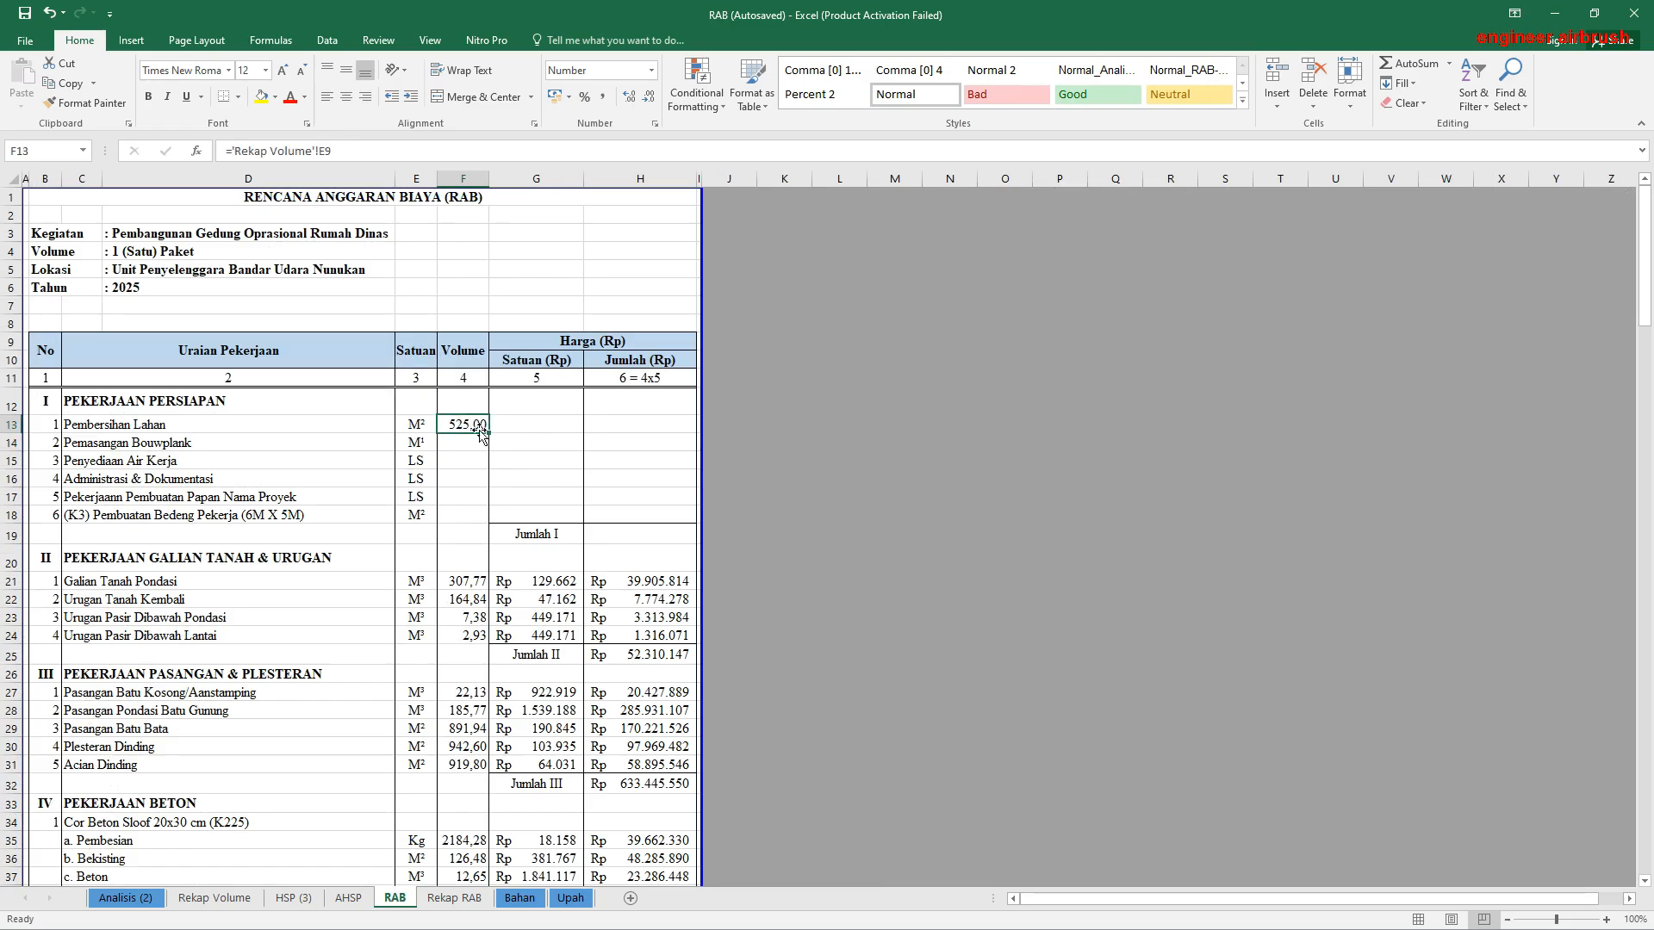
pyautogui.moveTo(489, 433); pyautogui.dragTo(471, 527)
pyautogui.click(466, 520)
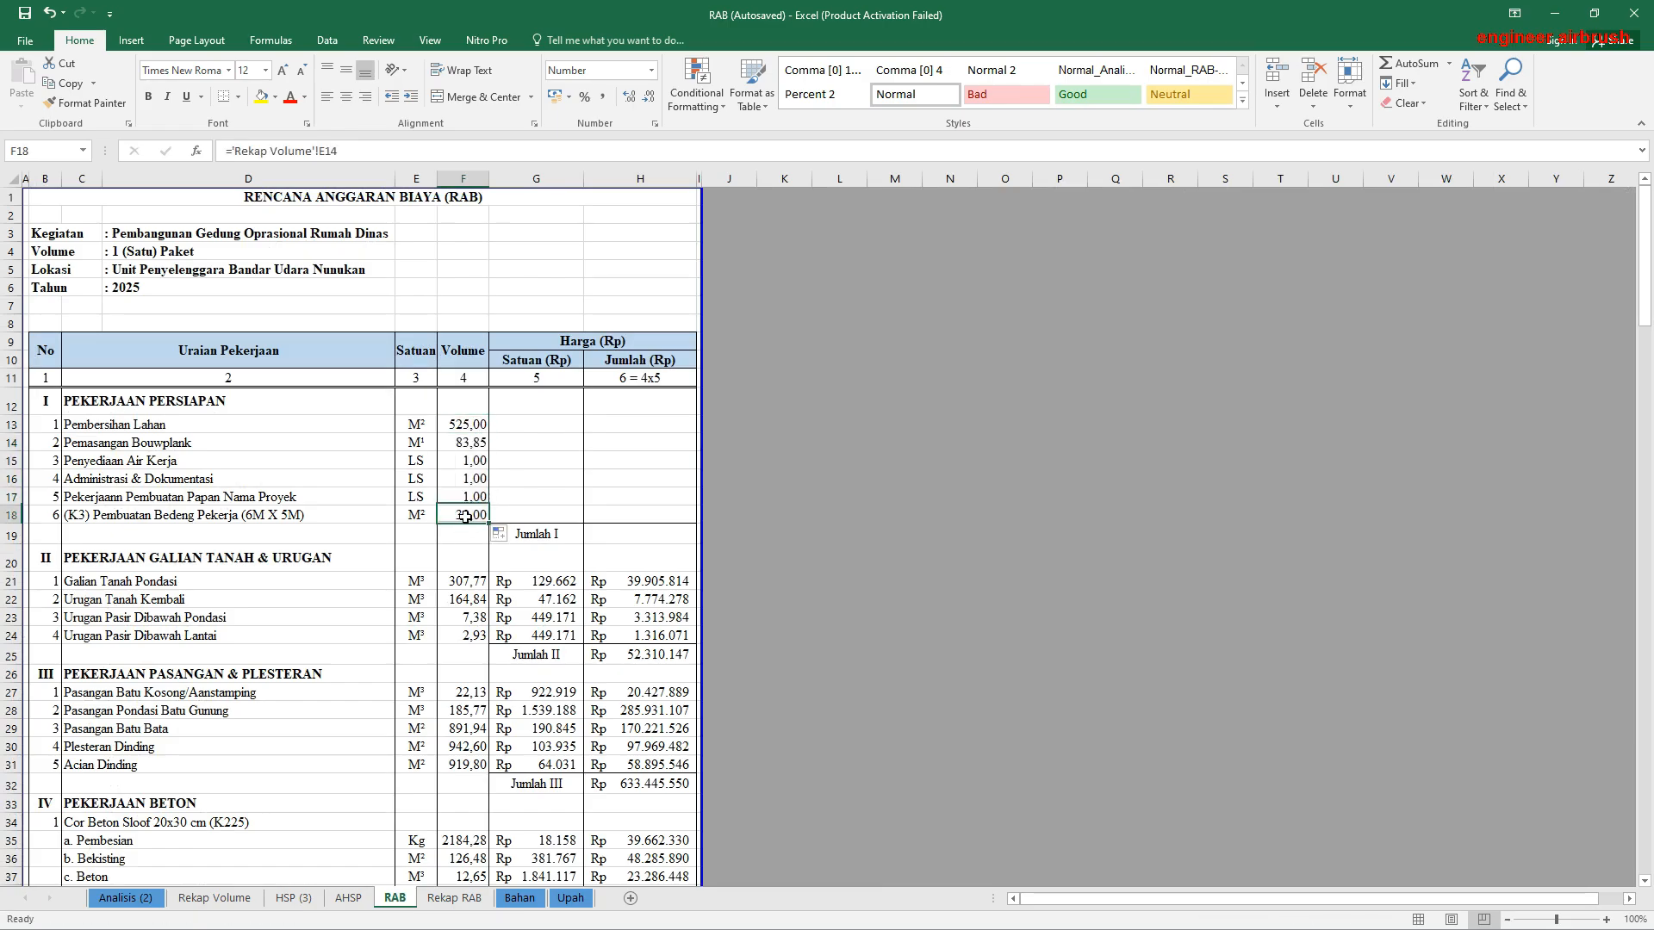
# Step: Check the Bedeng Pekerja volume in Rekap Volume and the Pekerjaan Persiapan unit prices in HSP (3)
pyautogui.click(234, 900)
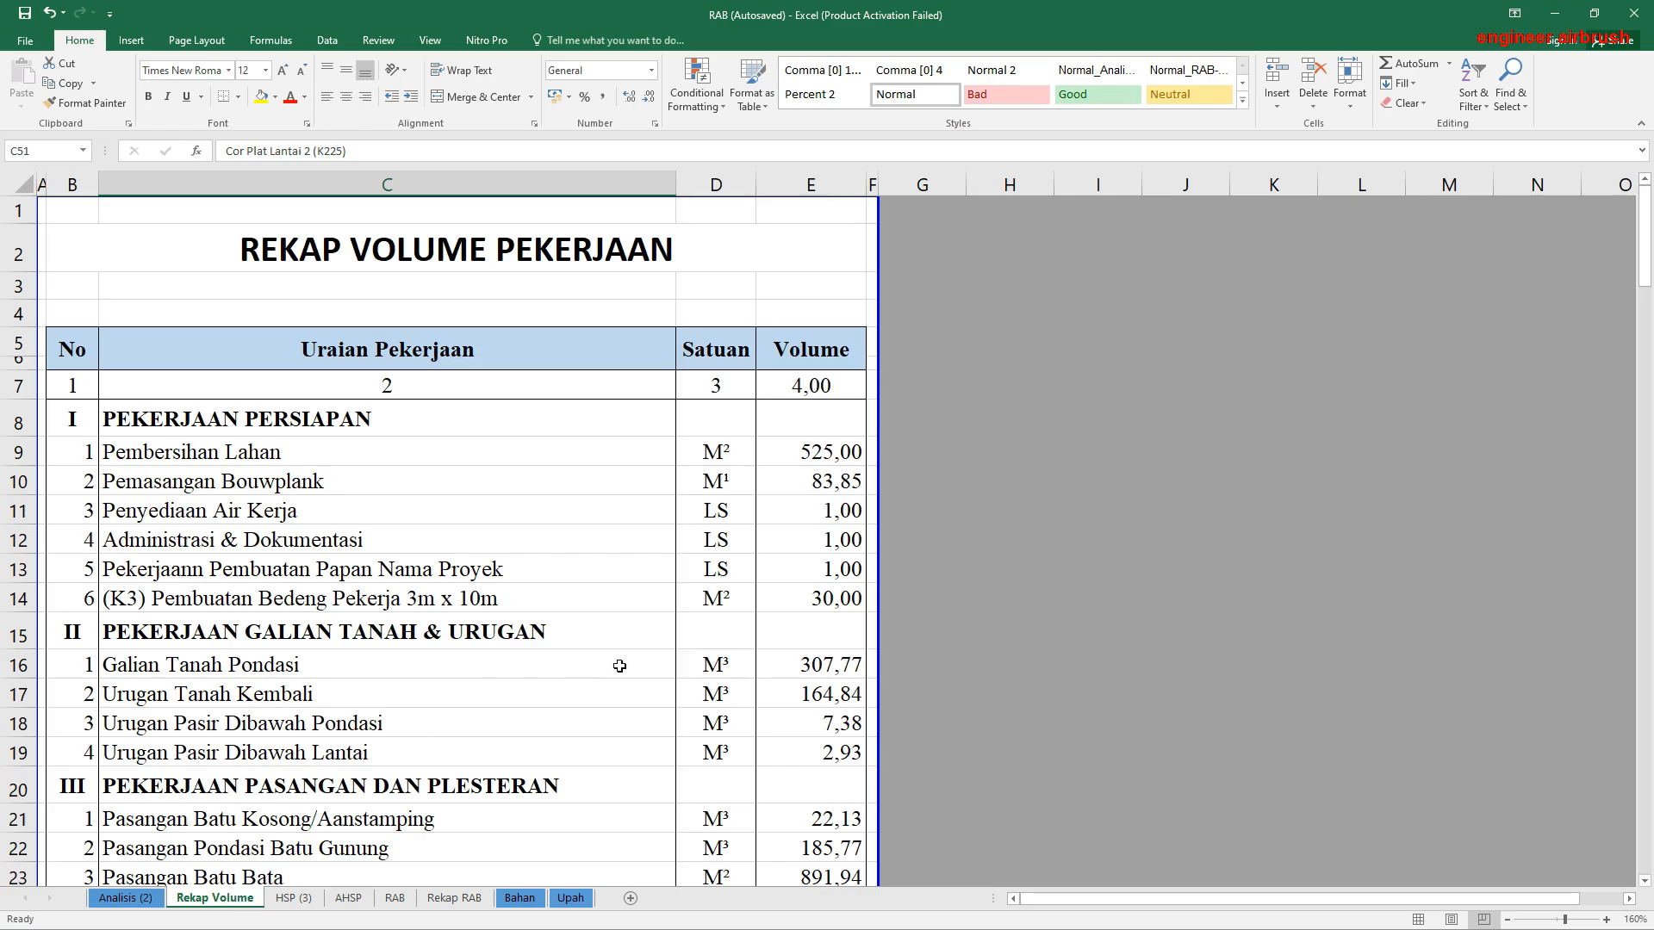
pyautogui.click(827, 601)
pyautogui.click(293, 898)
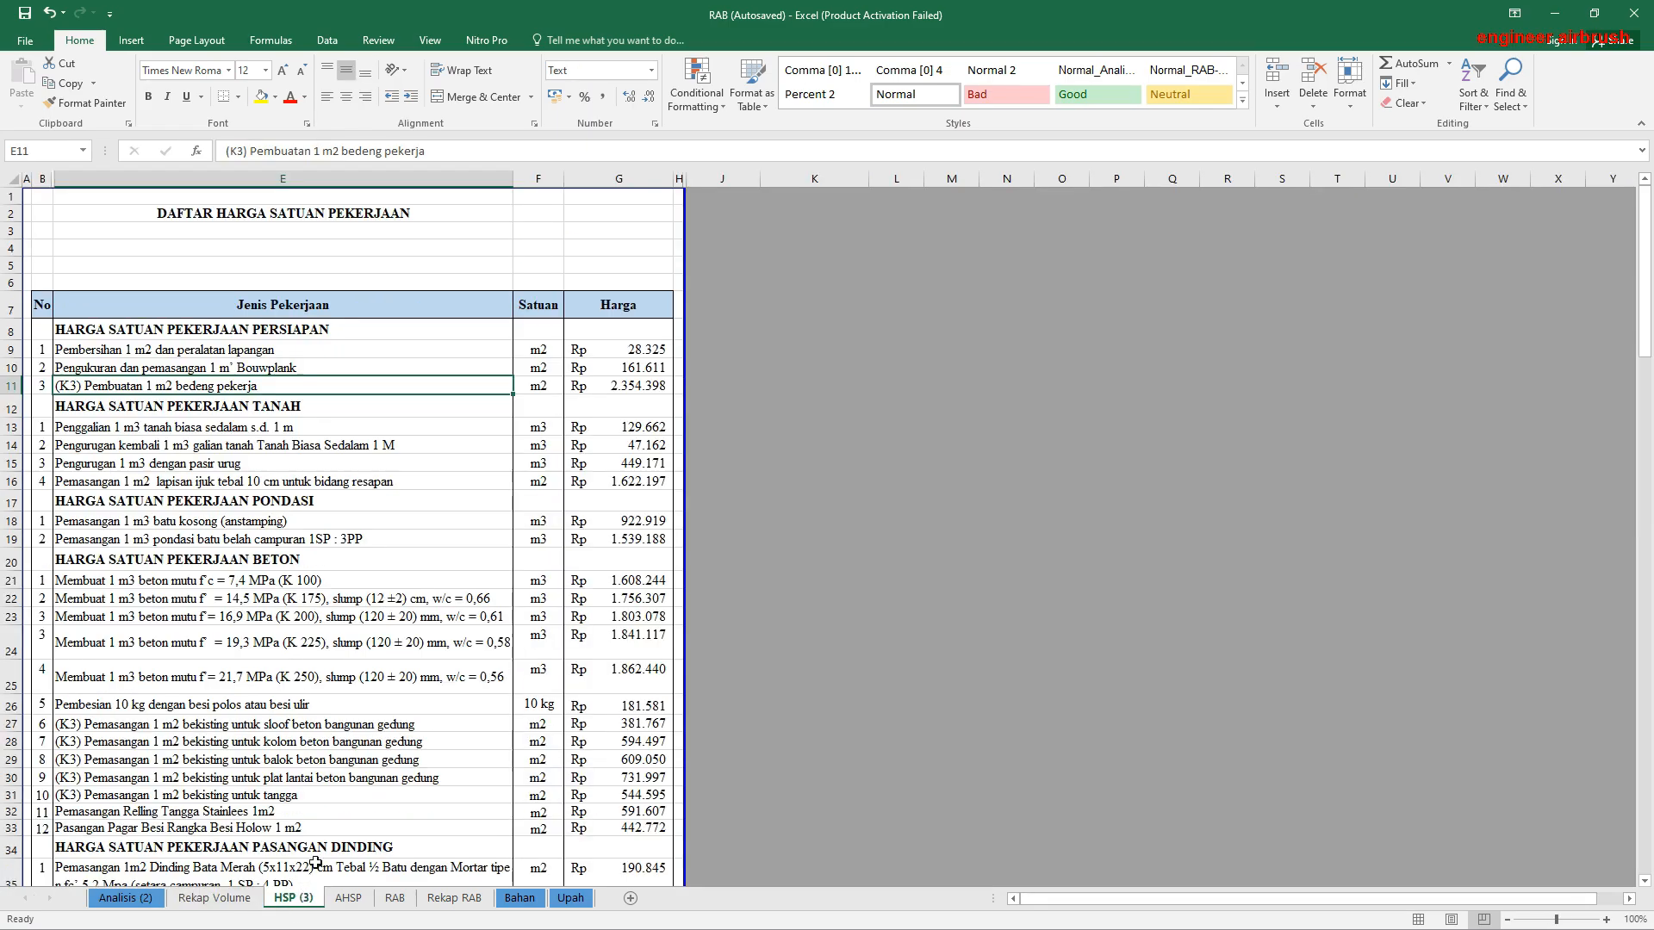
pyautogui.click(395, 898)
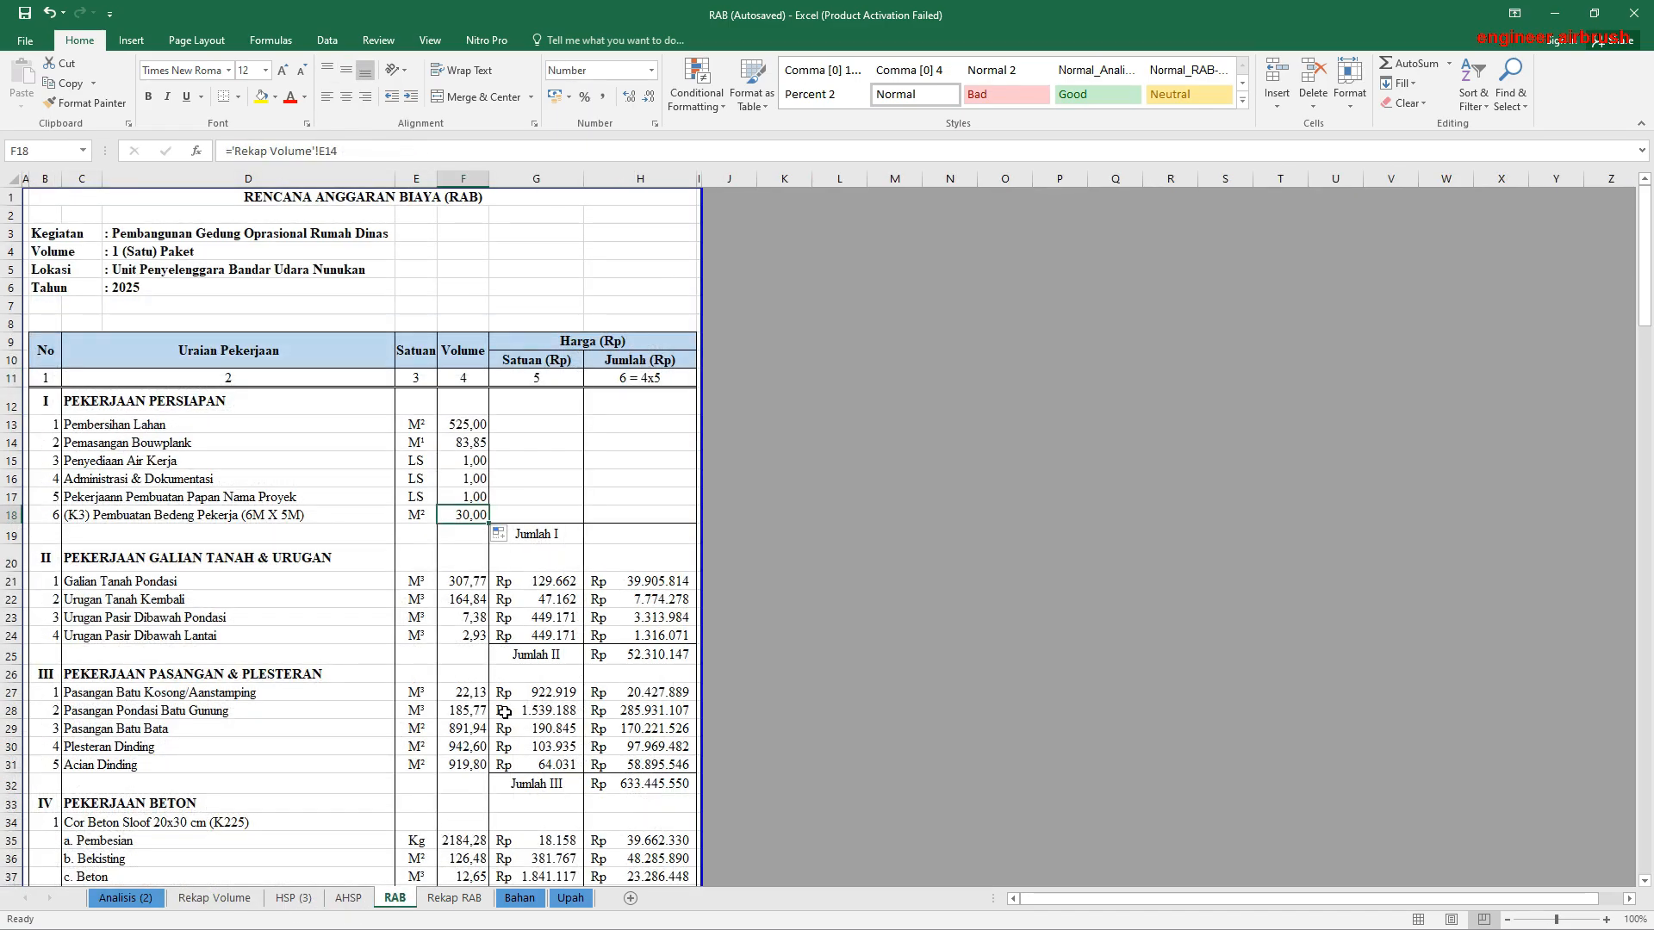
pyautogui.click(528, 425)
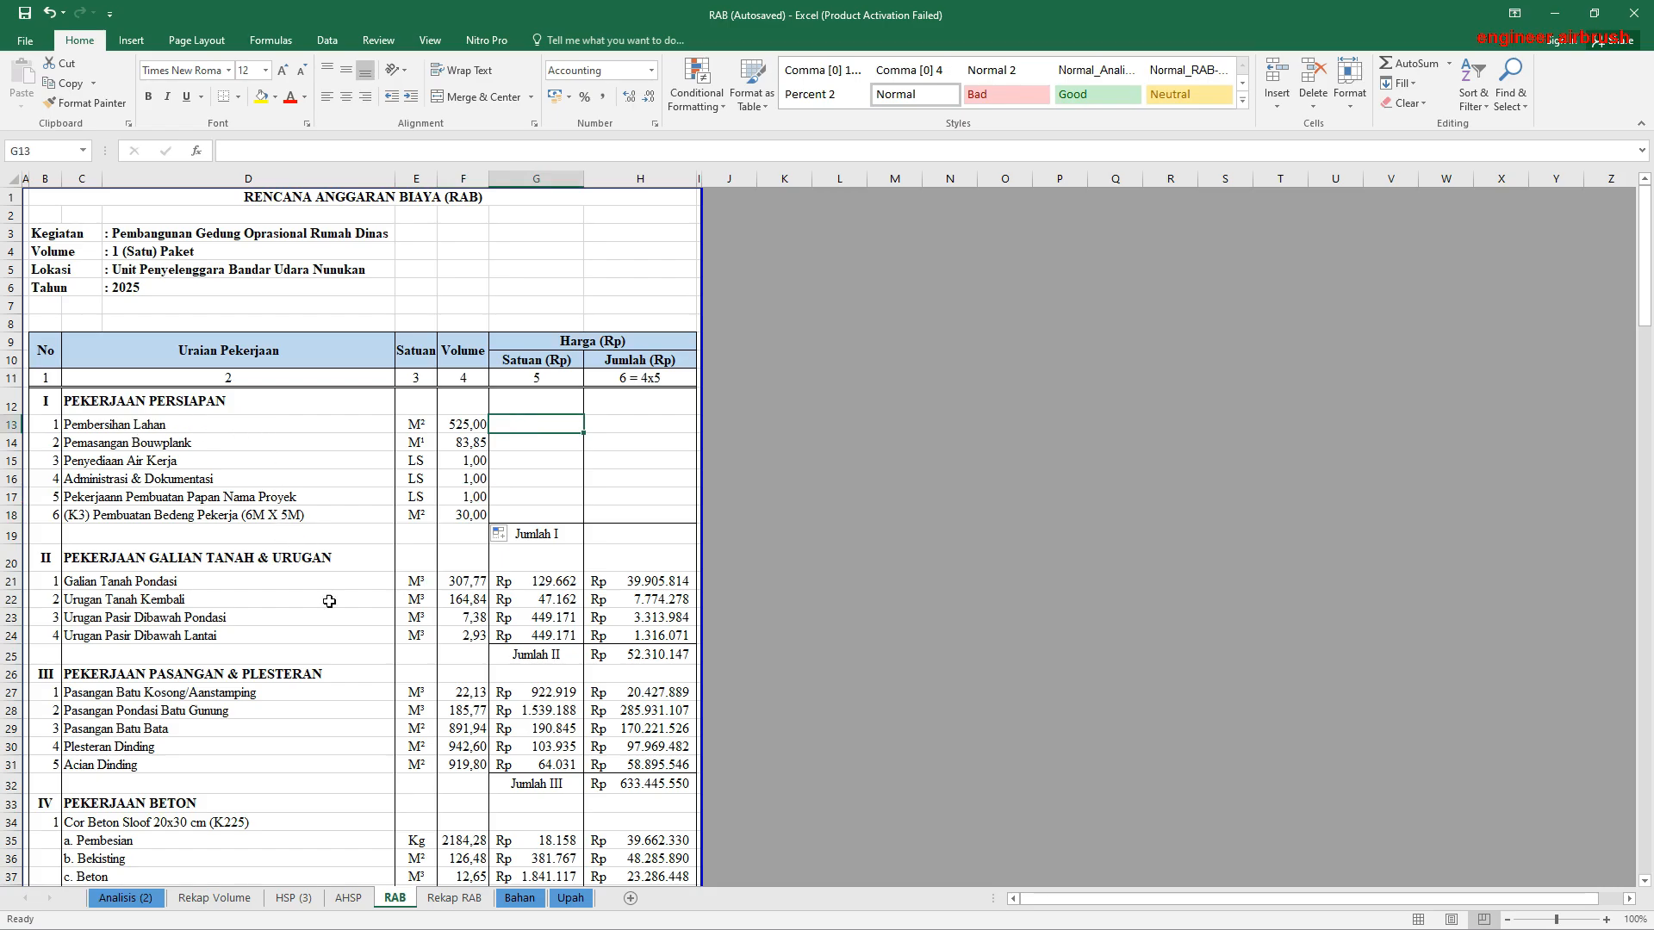
pyautogui.click(293, 899)
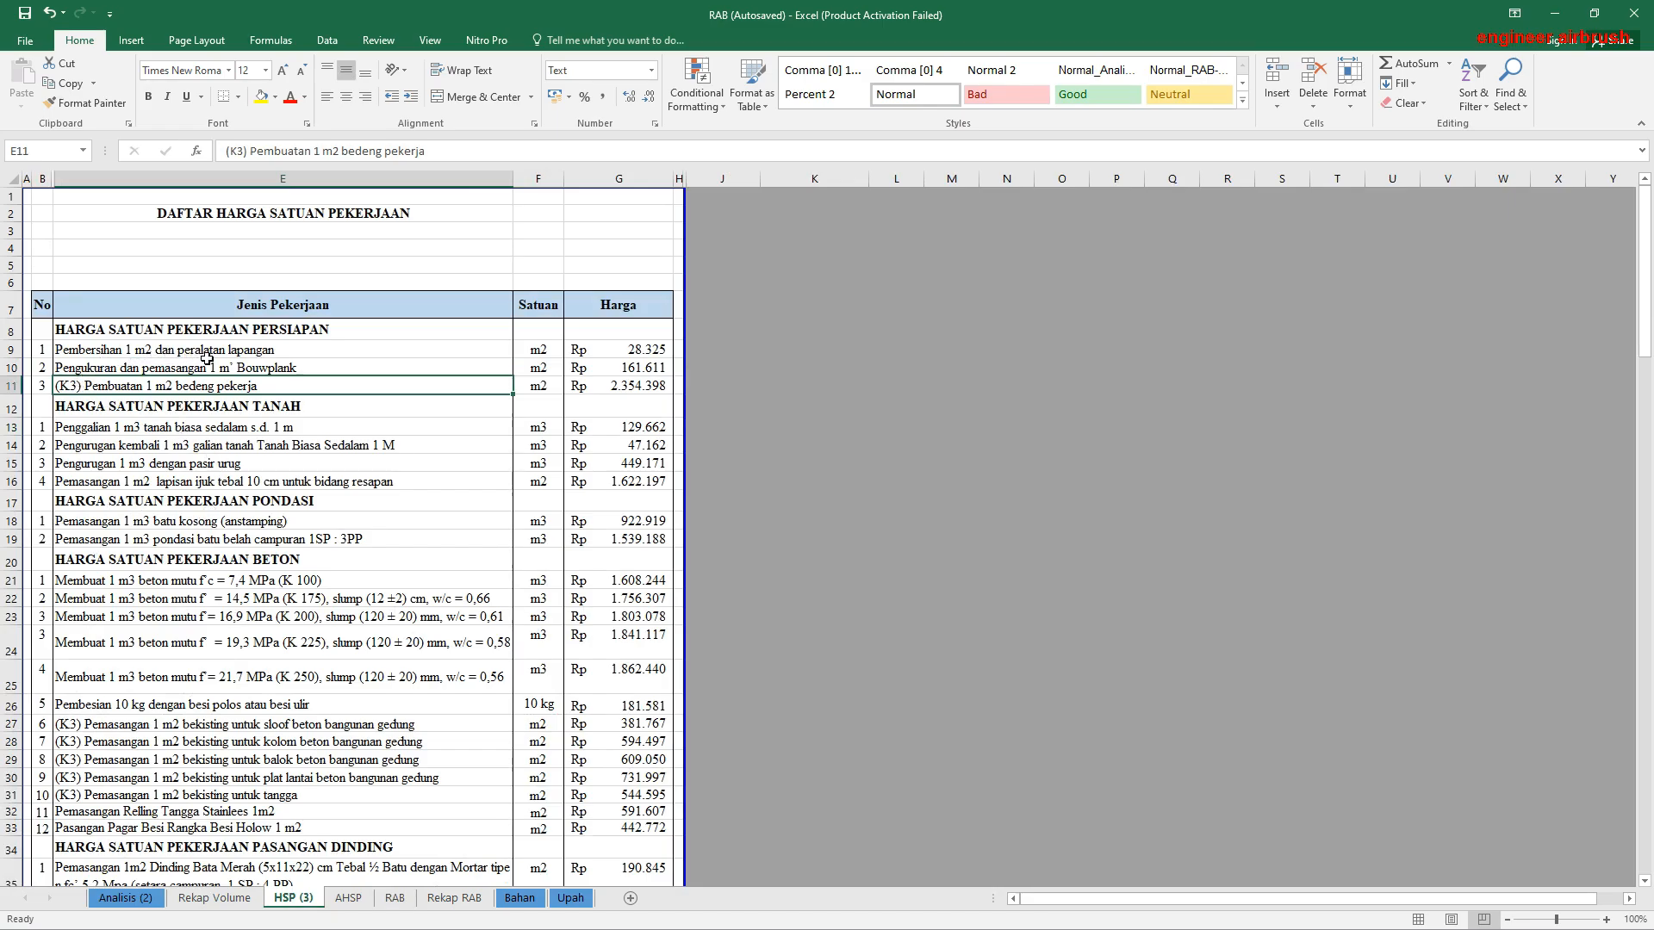
pyautogui.click(648, 351)
pyautogui.click(648, 363)
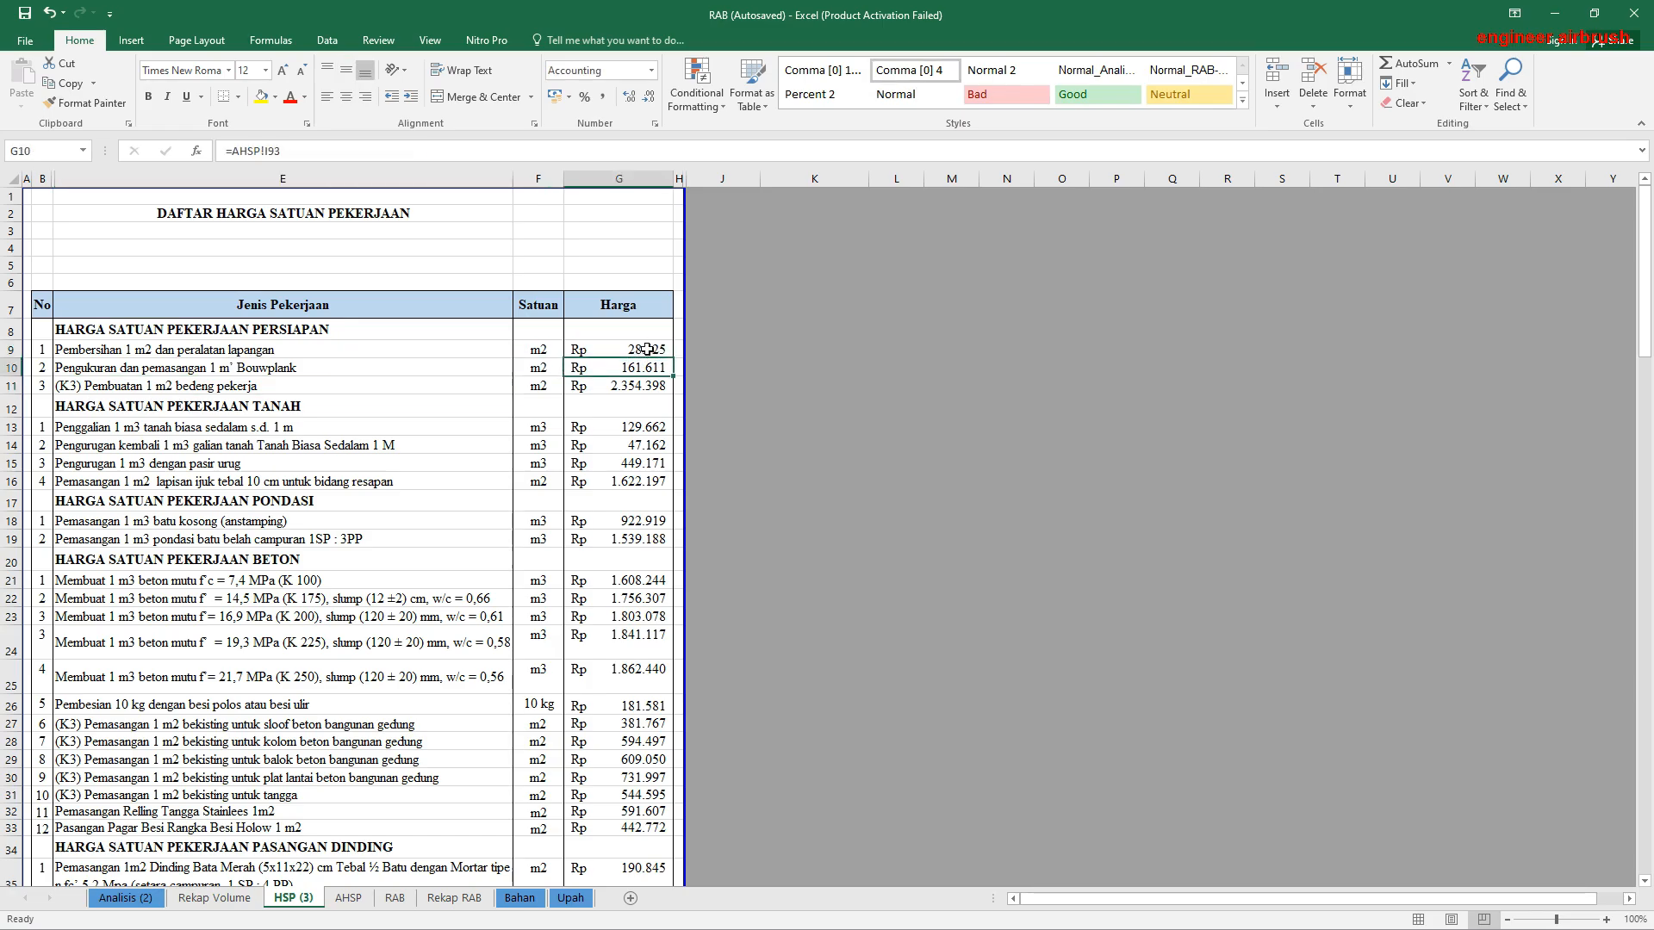
# Step: Link the Pembersihan Lahan unit price in G13 of RAB to G9 of HSP (3)
pyautogui.click(396, 899)
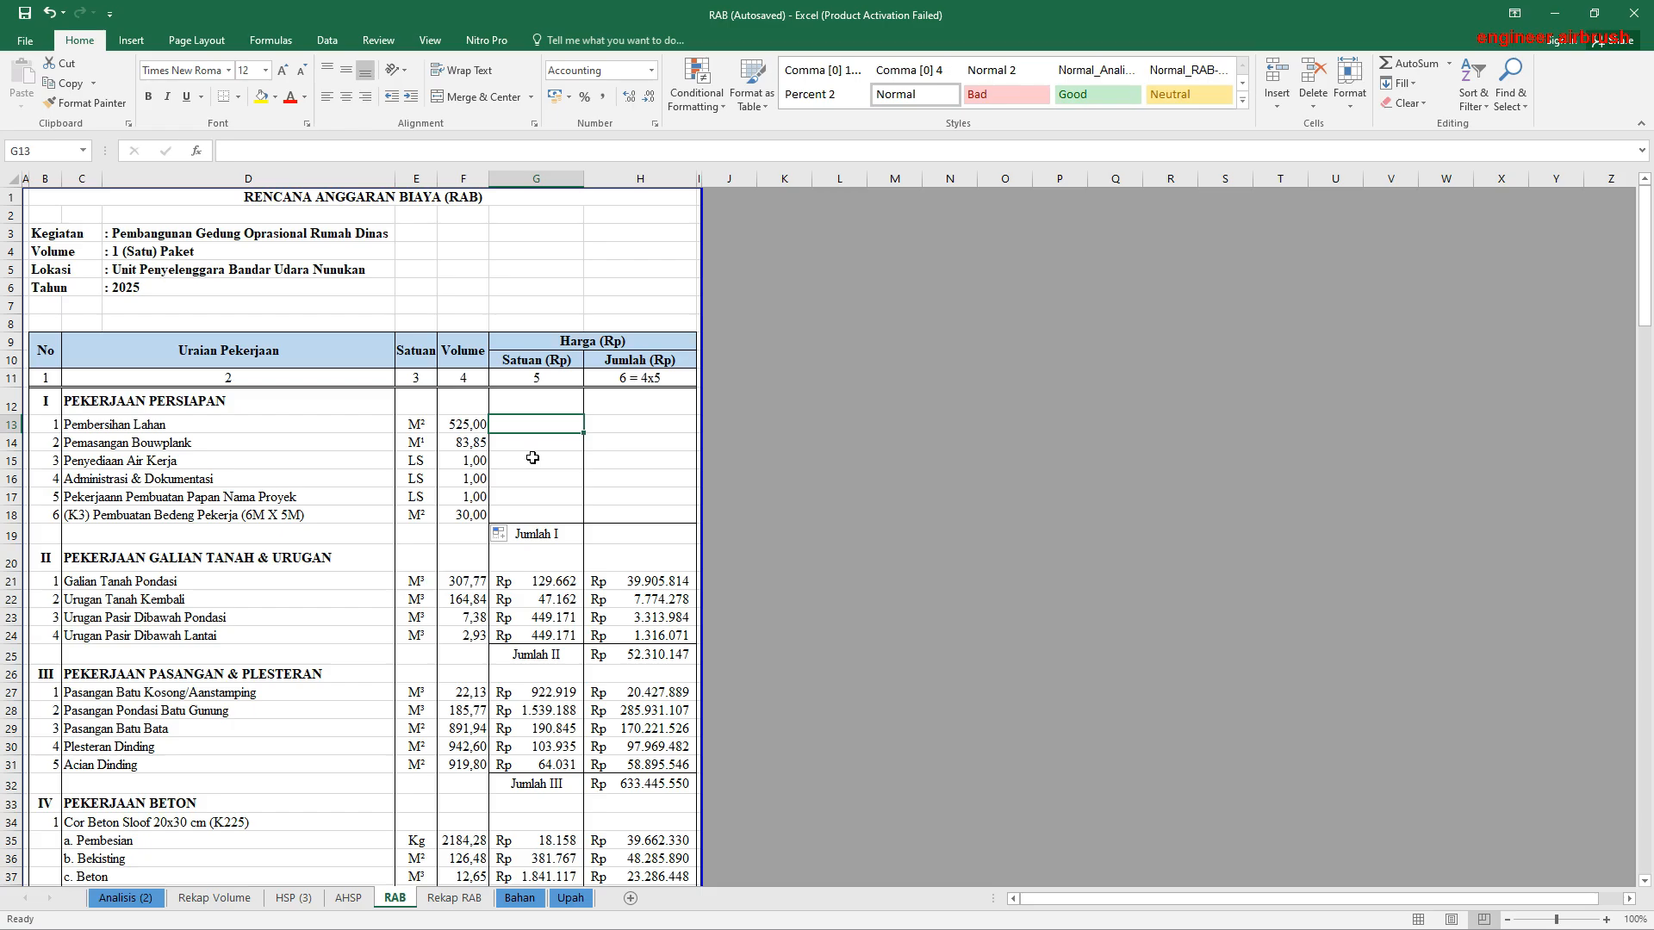
pyautogui.write('=')
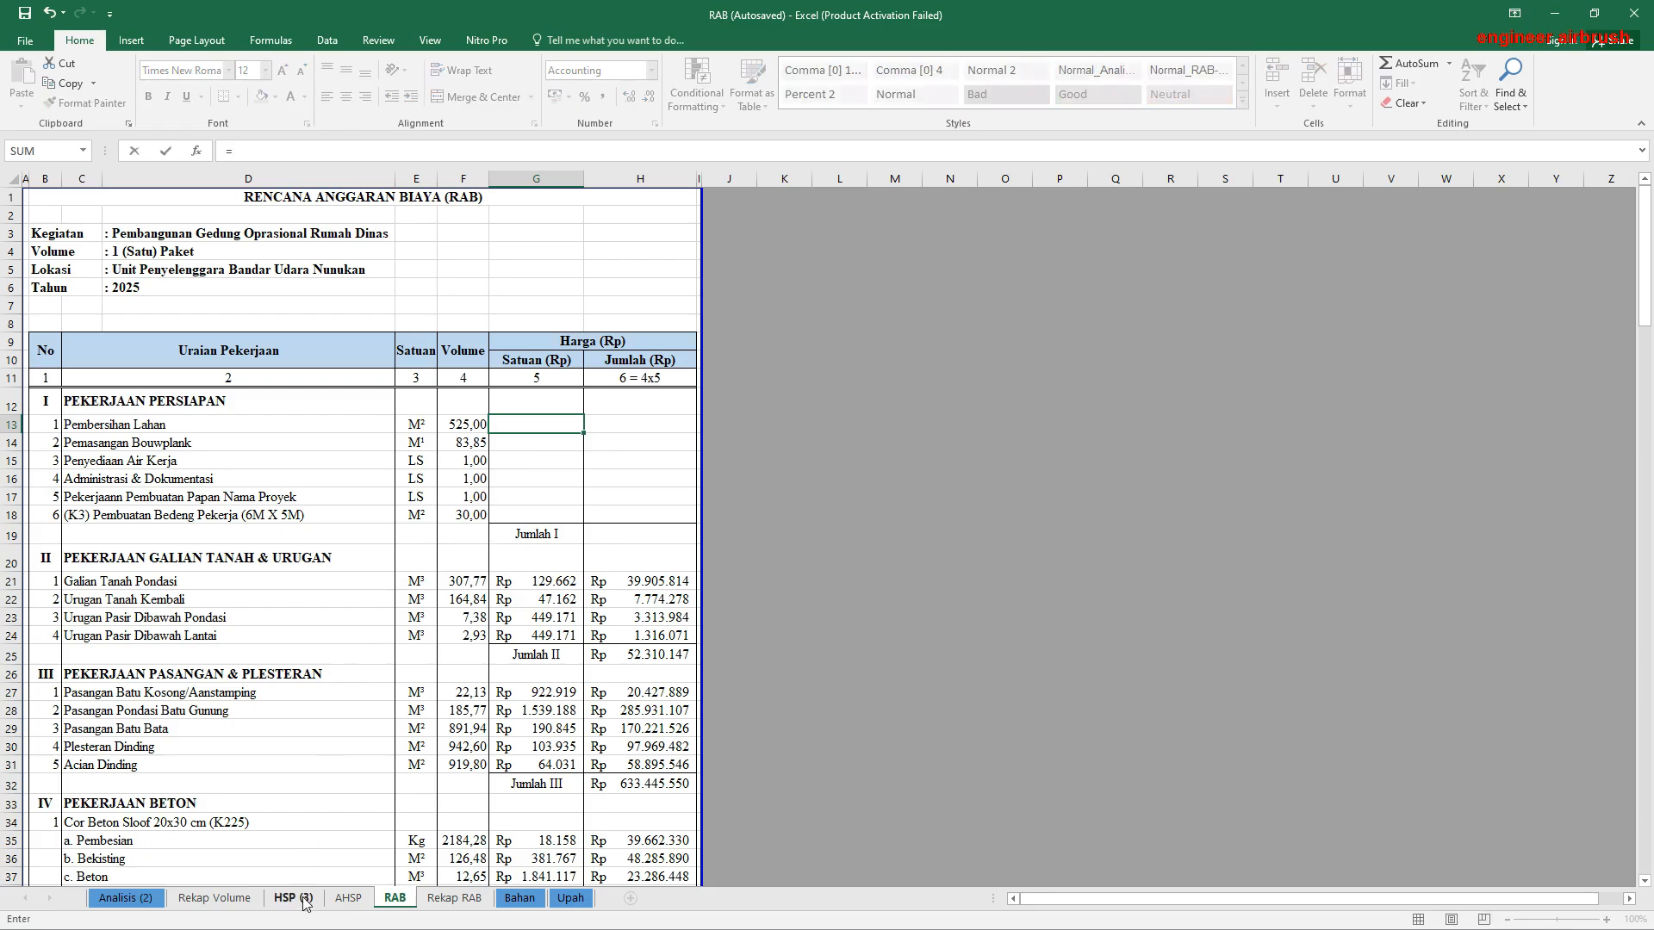
pyautogui.click(293, 899)
pyautogui.click(626, 355)
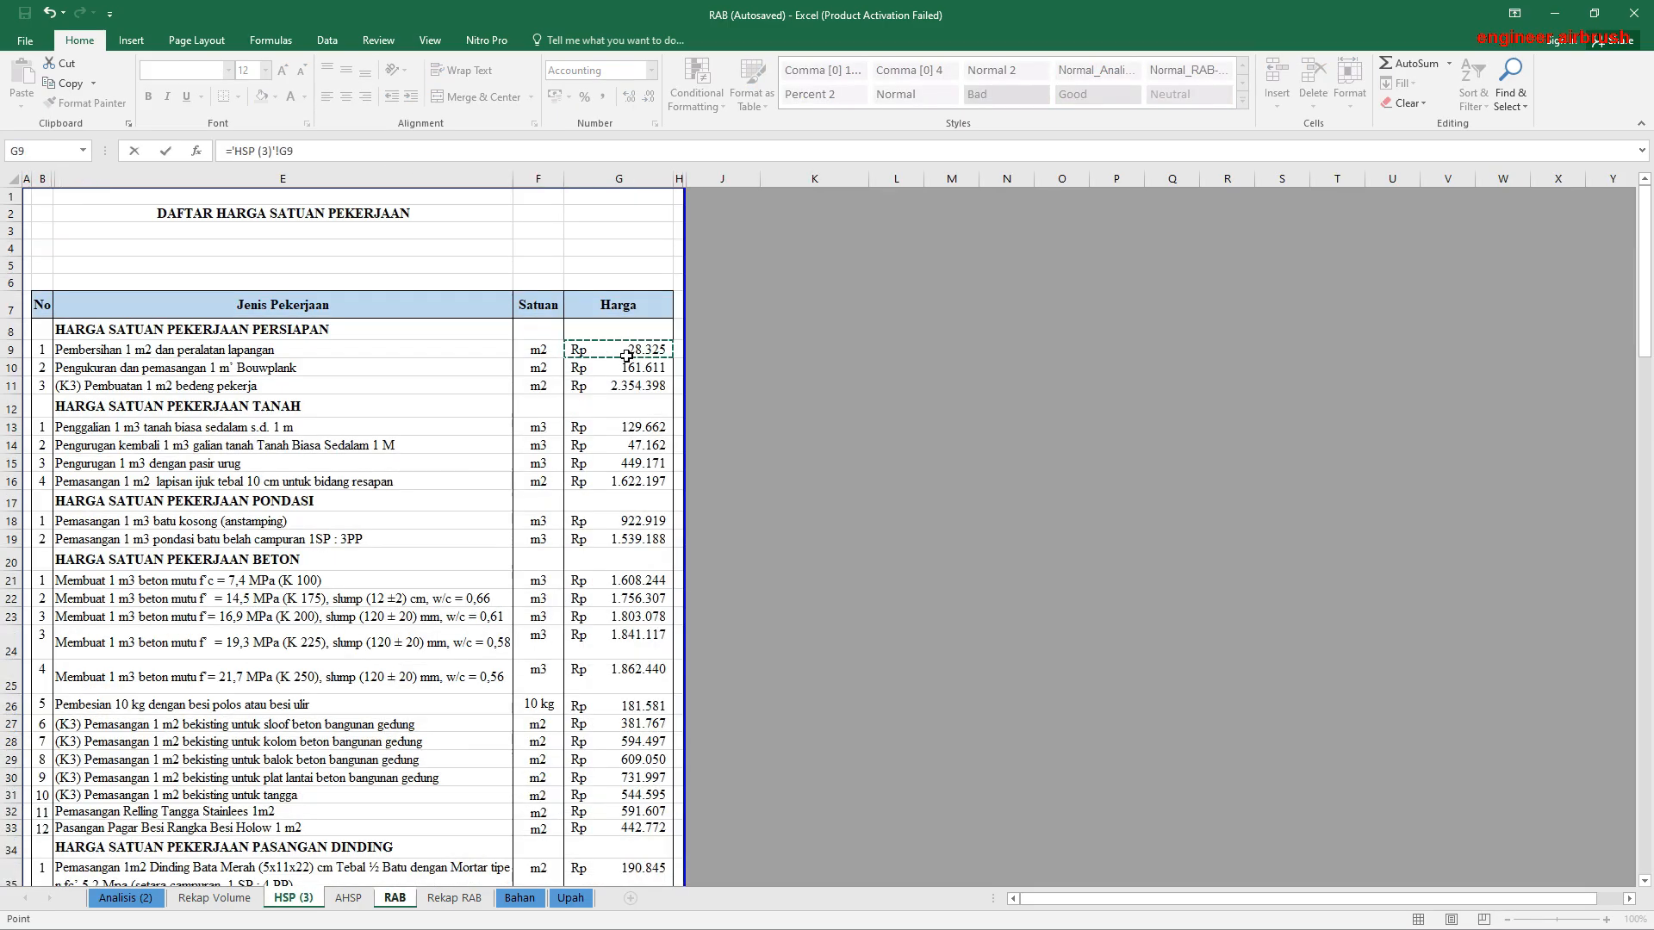
pyautogui.press('Return')
# Step: Calculate the Pembersihan Lahan total in H13 as volume times unit price with =F13*G13
pyautogui.click(633, 424)
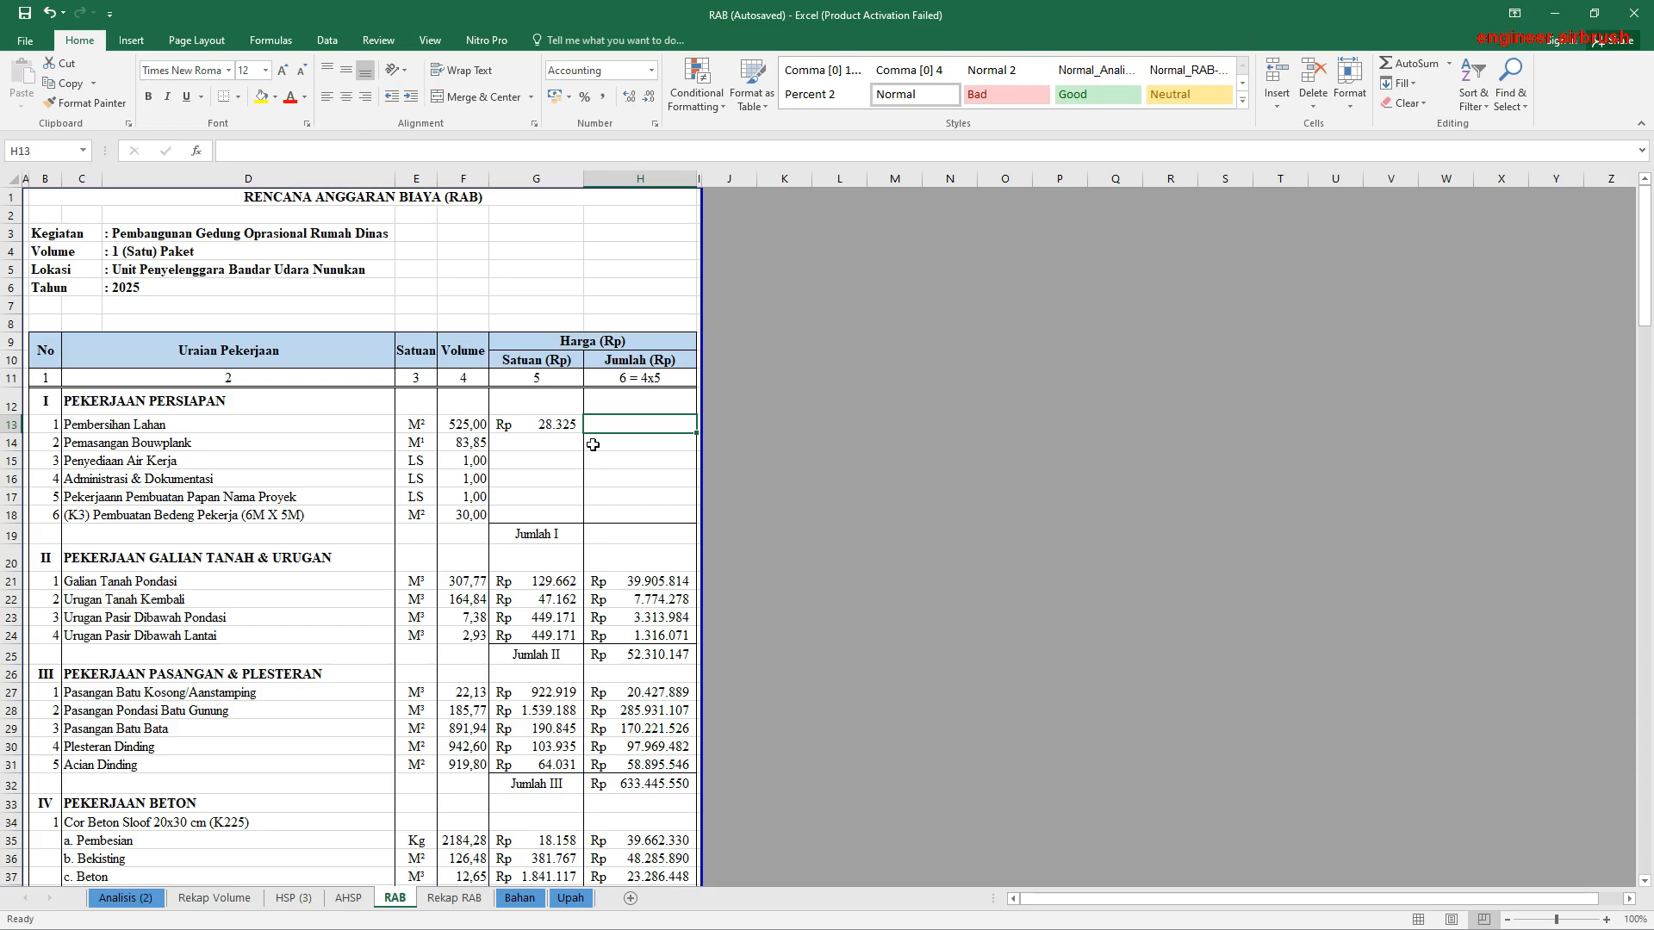
pyautogui.write('=')
pyautogui.click(459, 425)
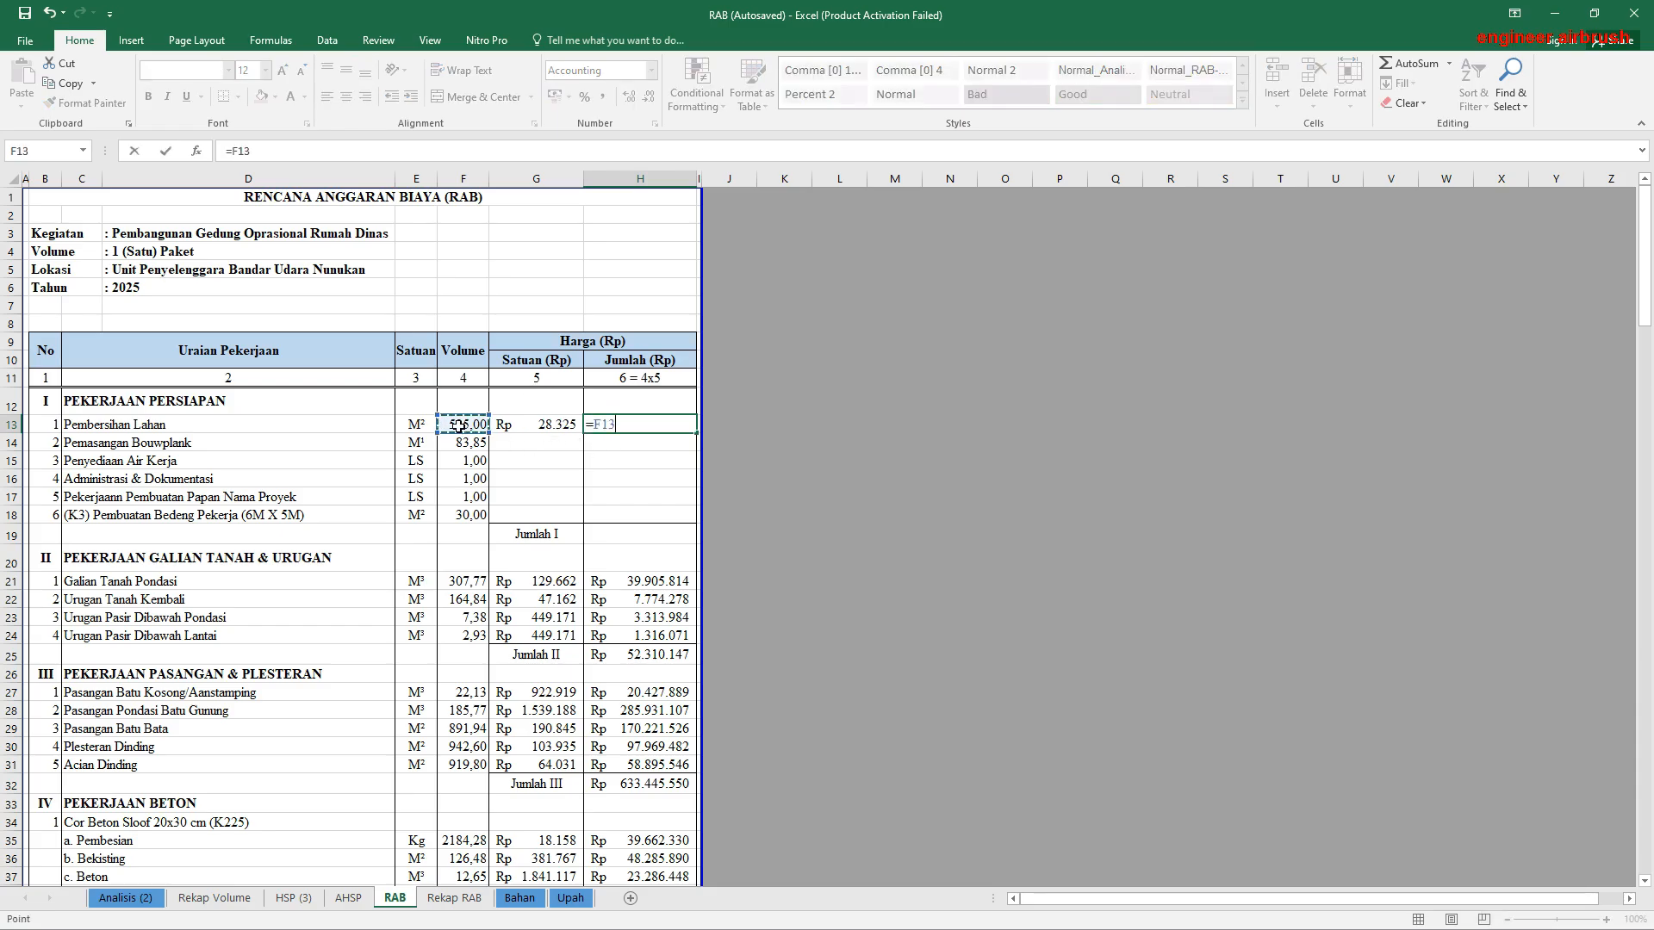
pyautogui.write('*')
pyautogui.click(552, 424)
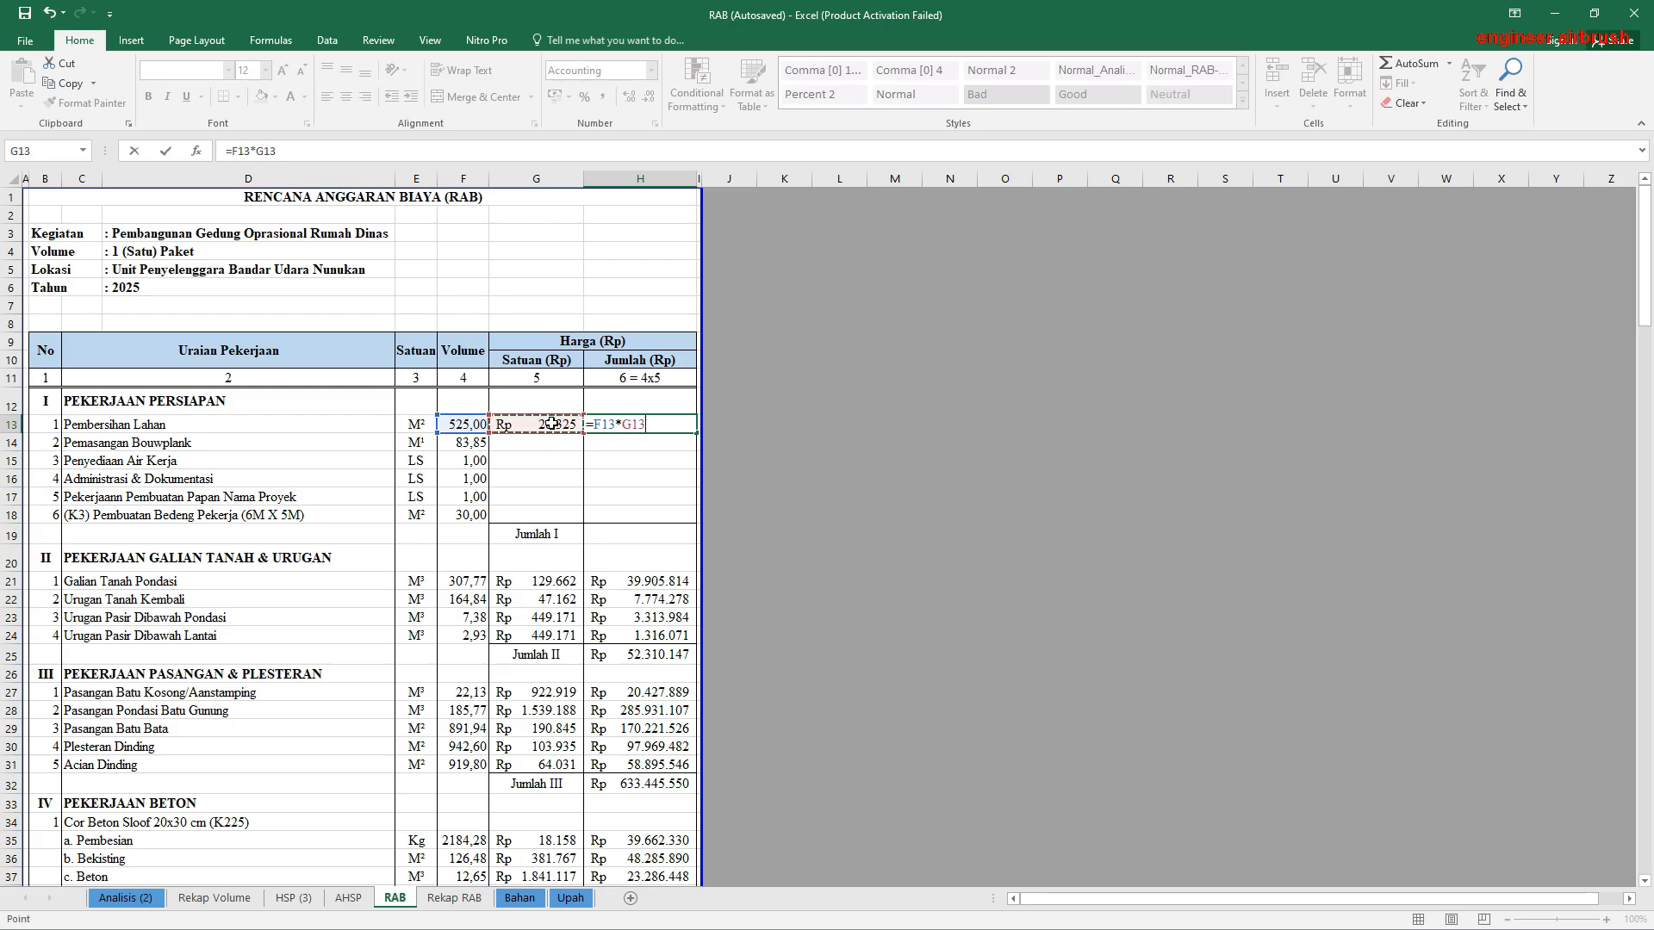
pyautogui.press('Return')
# Step: Link the Pemasangan Bouwplank unit price cell G14 of RAB to E10 of Rekap Volume
pyautogui.click(520, 444)
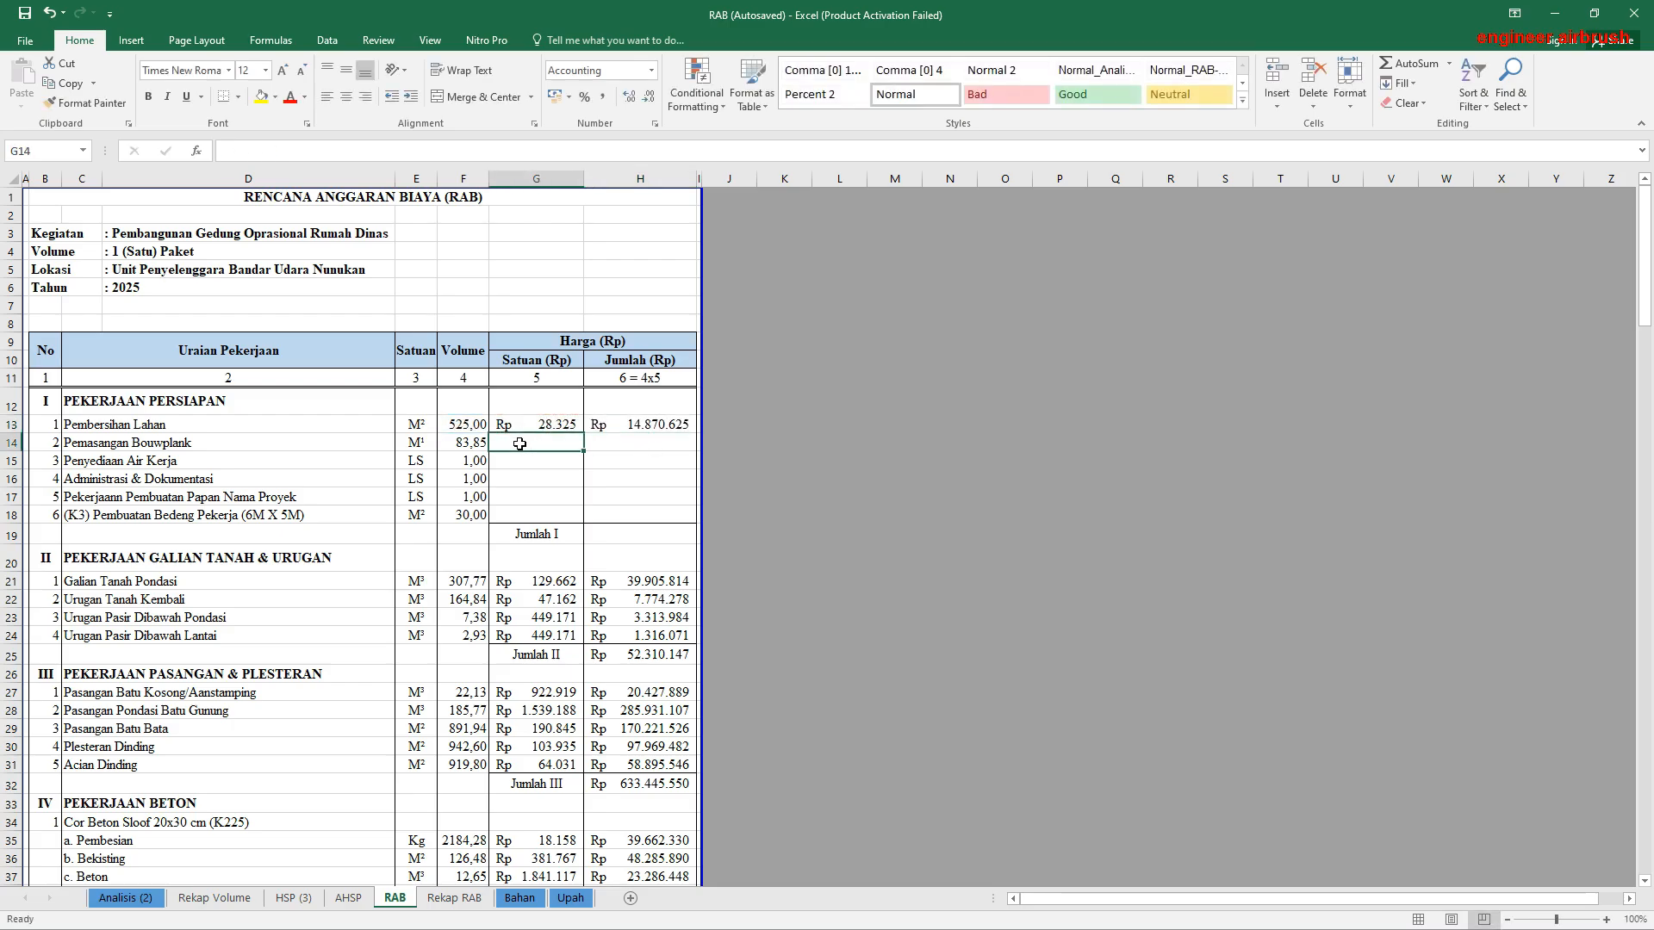
pyautogui.write('=')
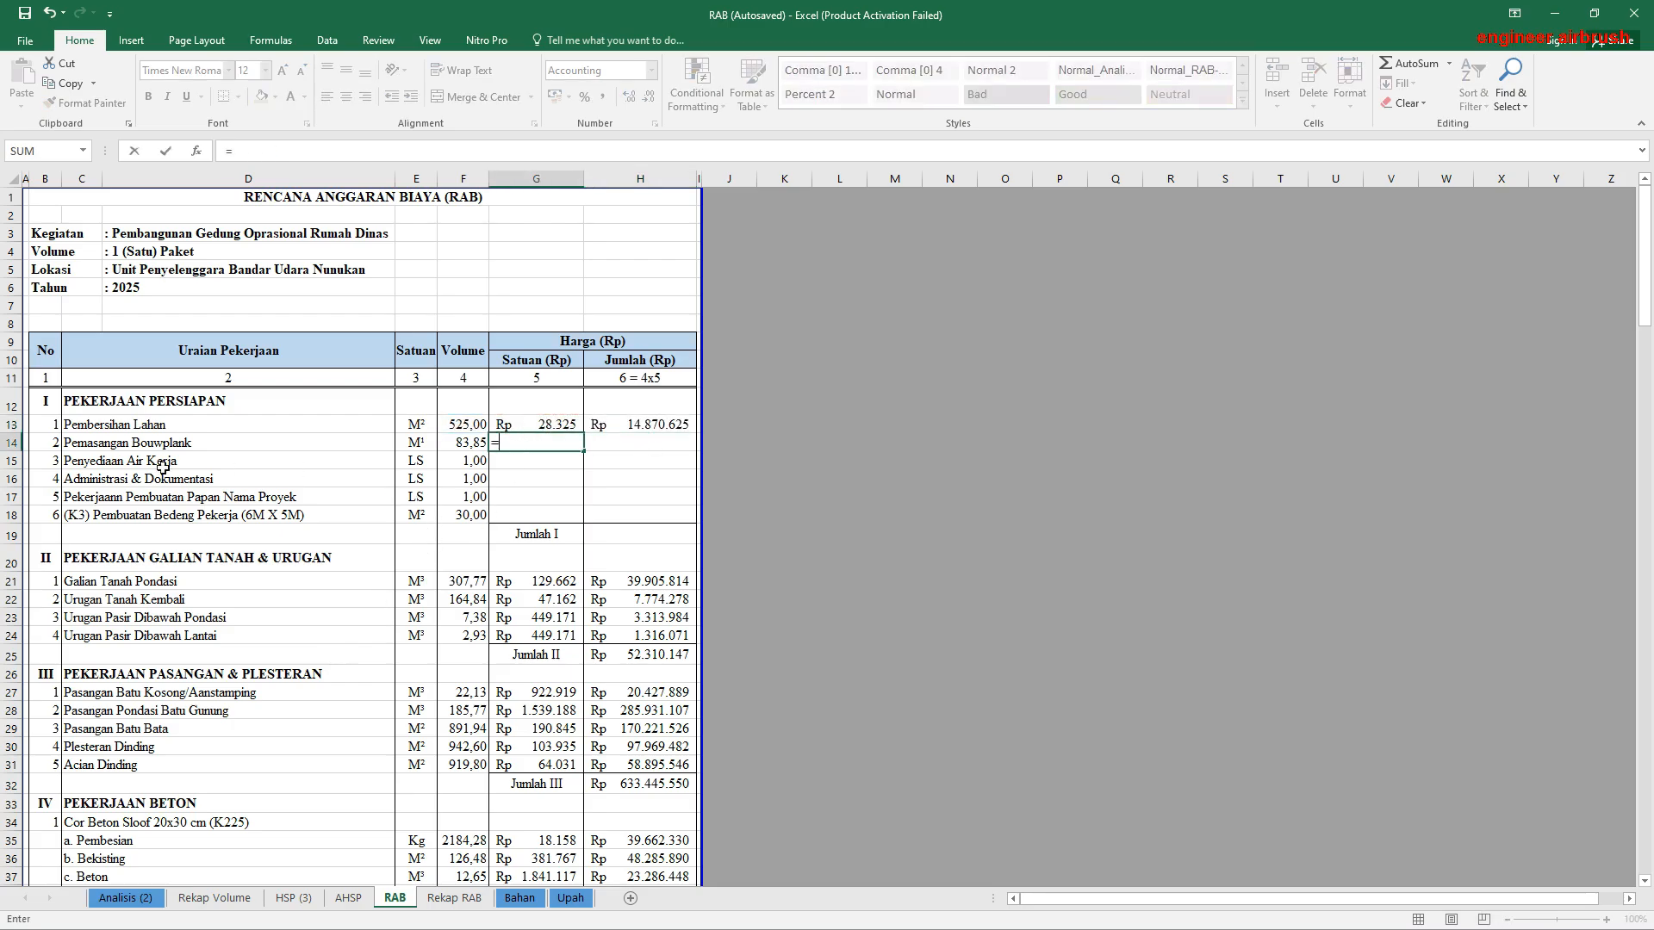
pyautogui.click(215, 897)
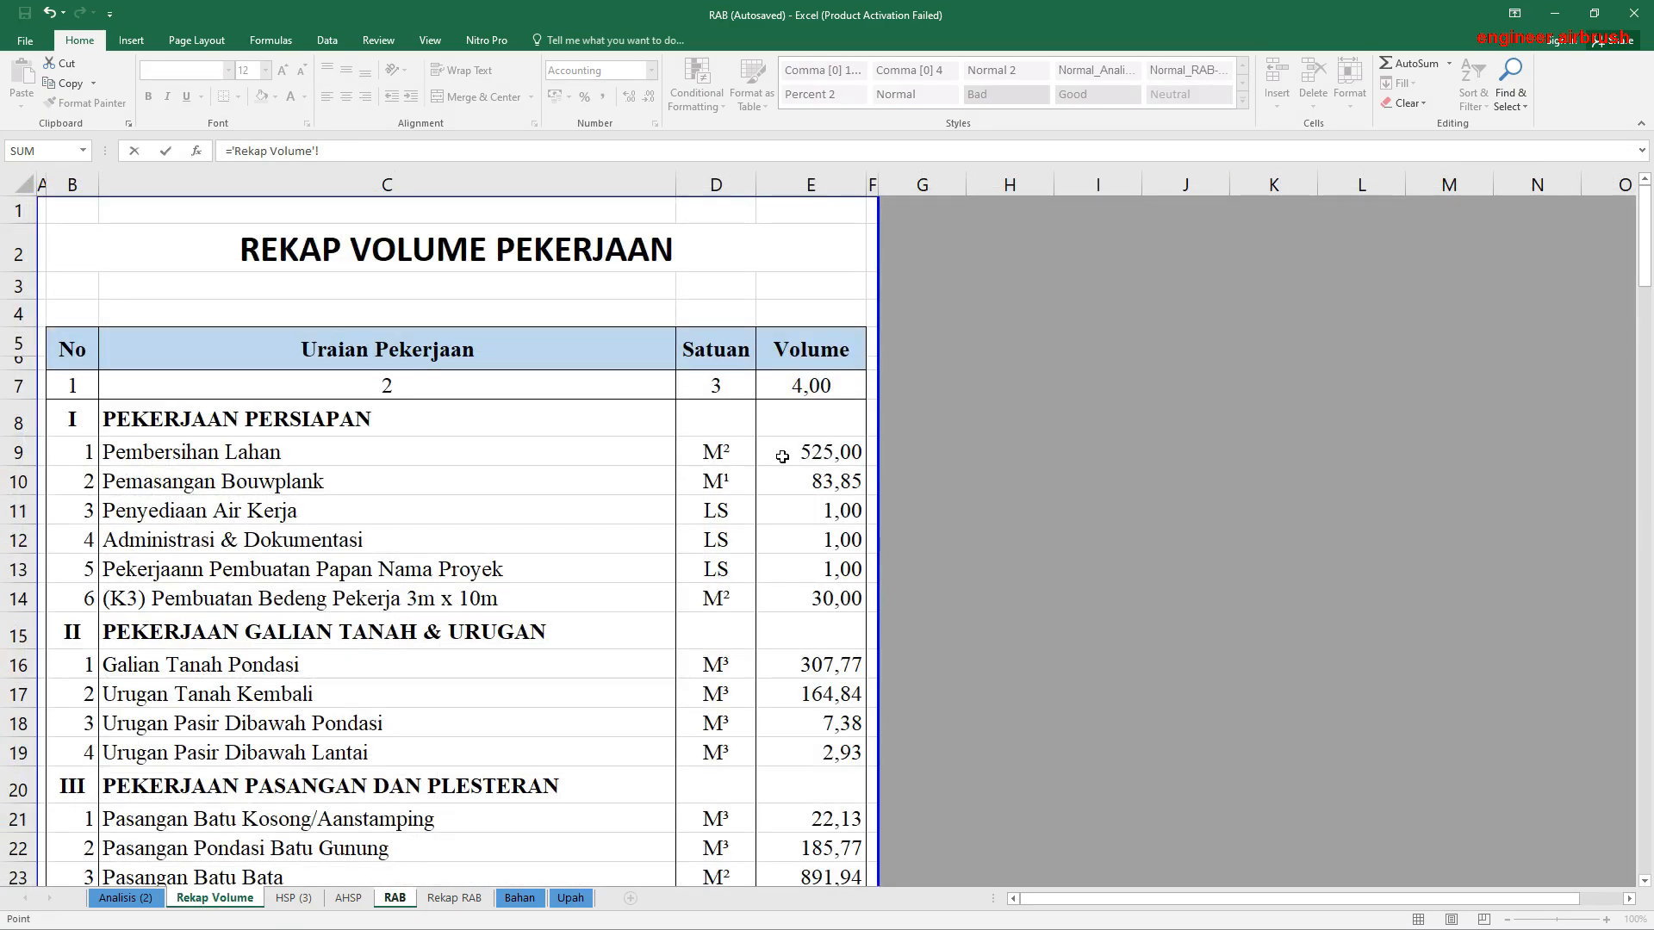
pyautogui.click(813, 478)
pyautogui.press('Return')
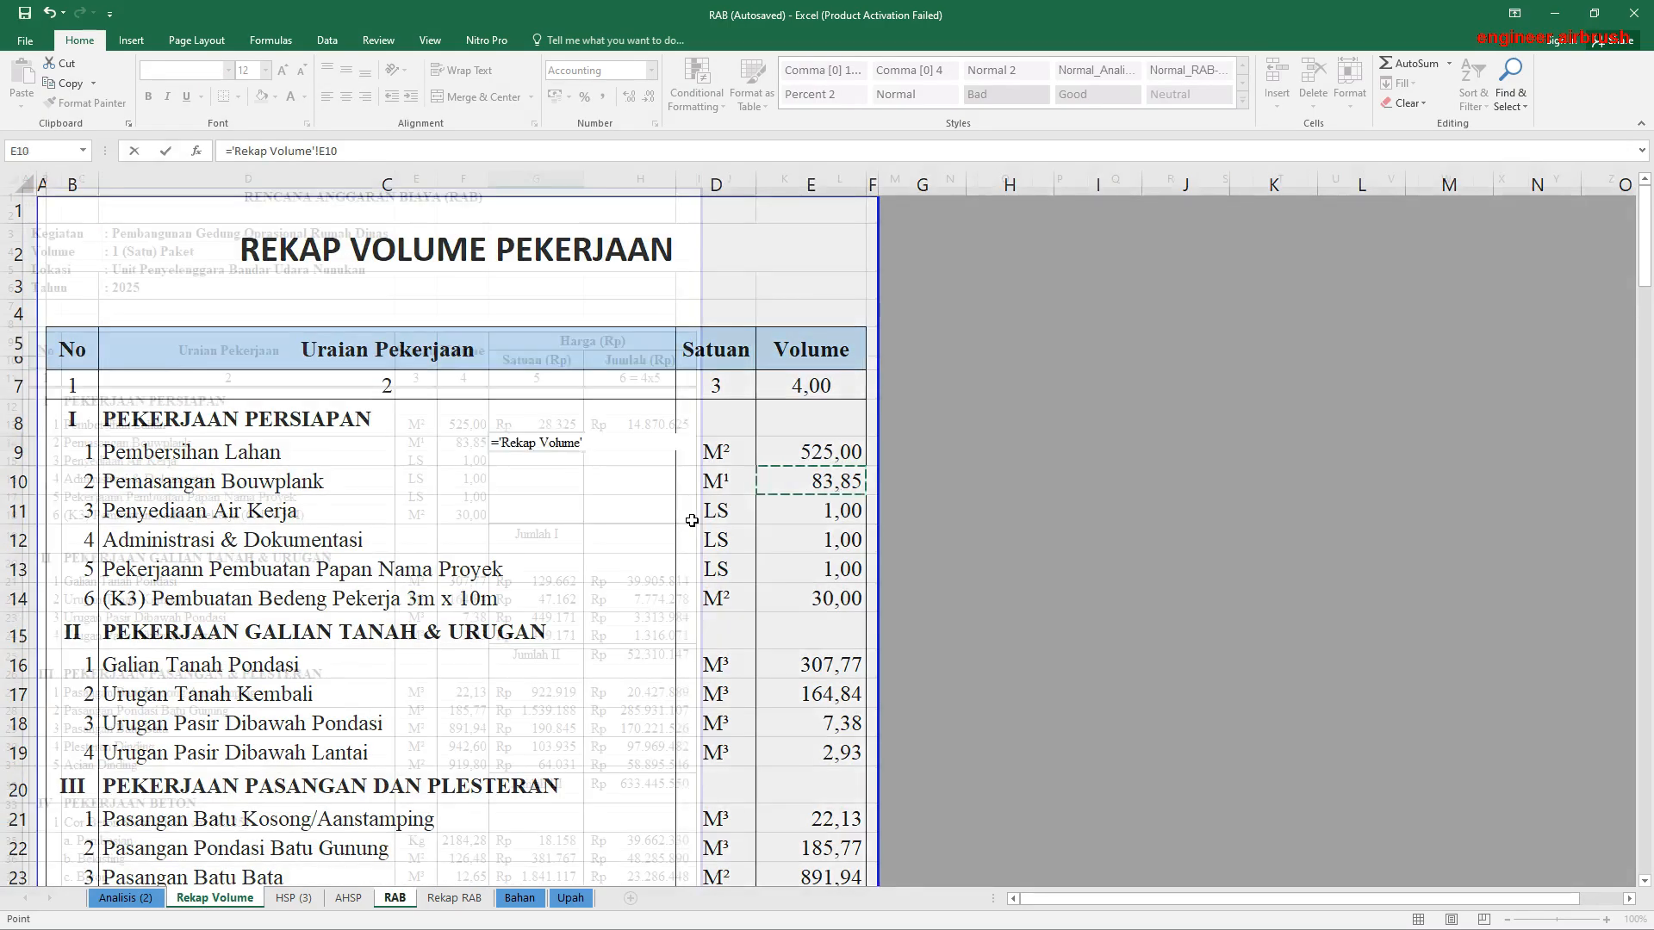
pyautogui.click(543, 442)
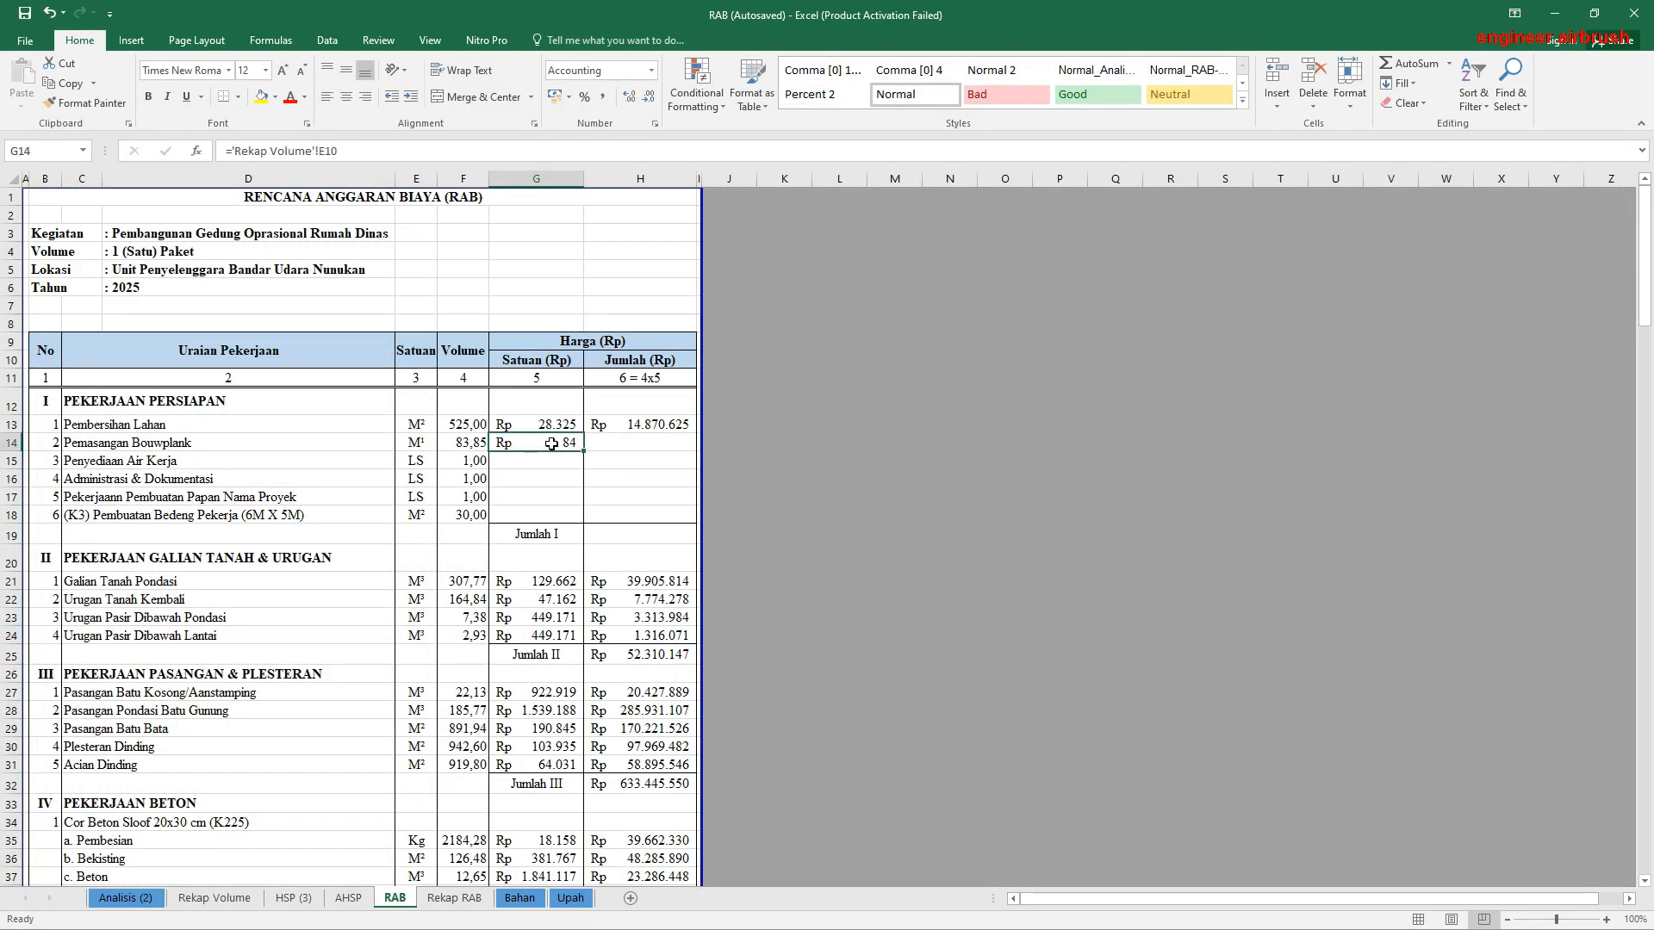
pyautogui.write('=')
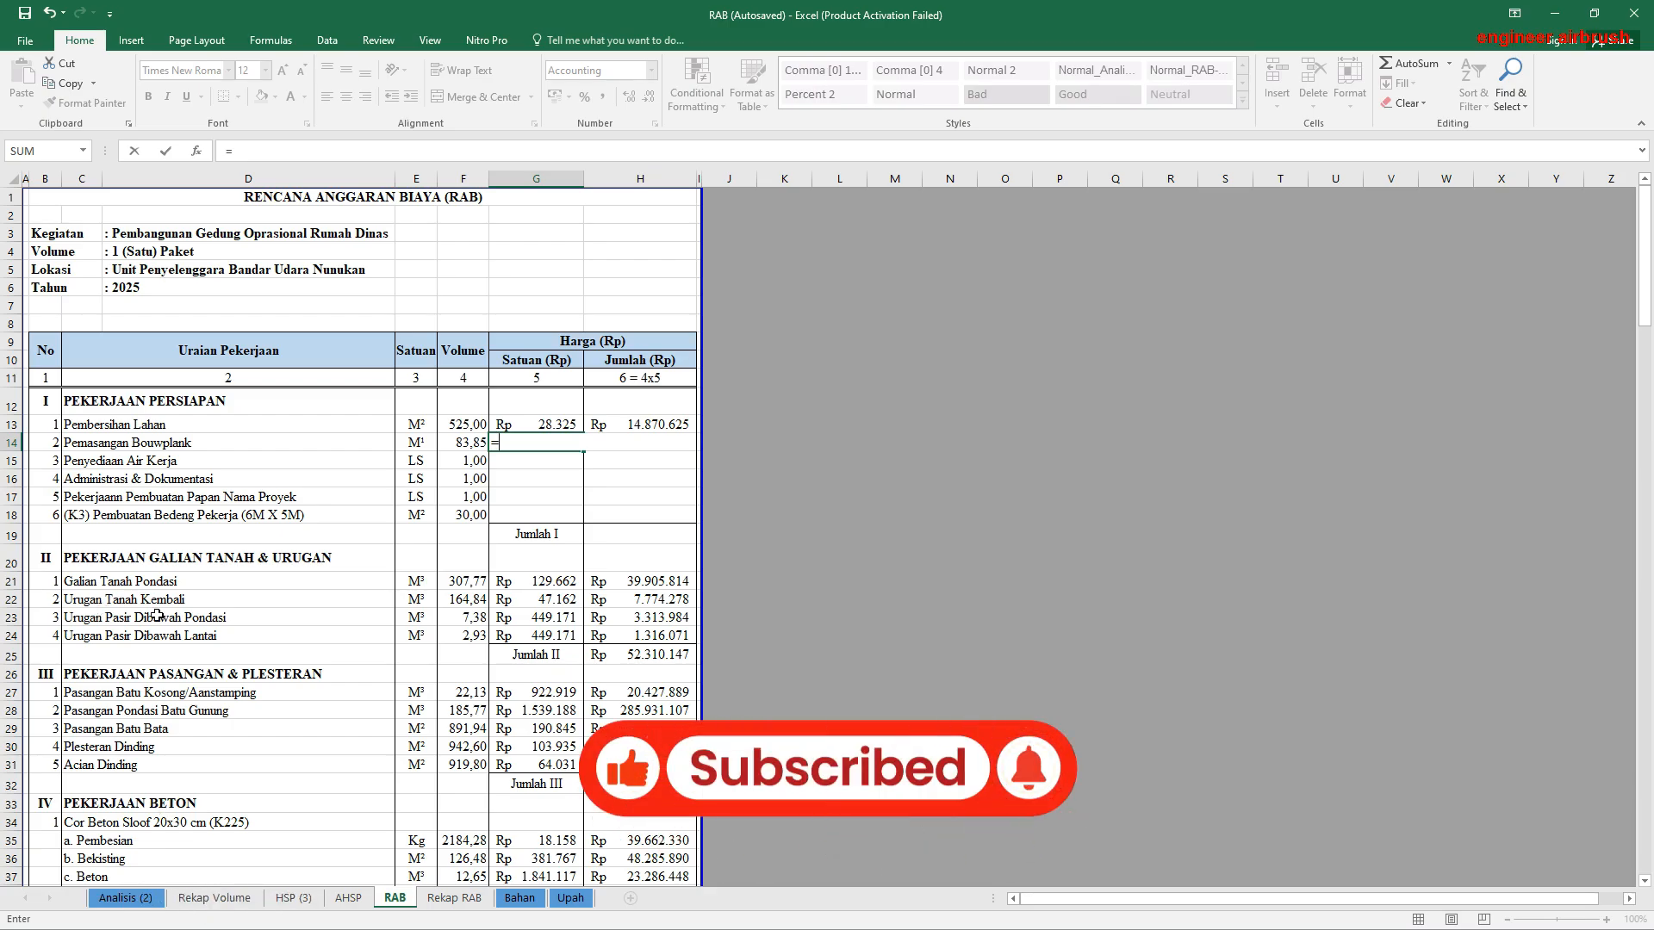
pyautogui.click(294, 898)
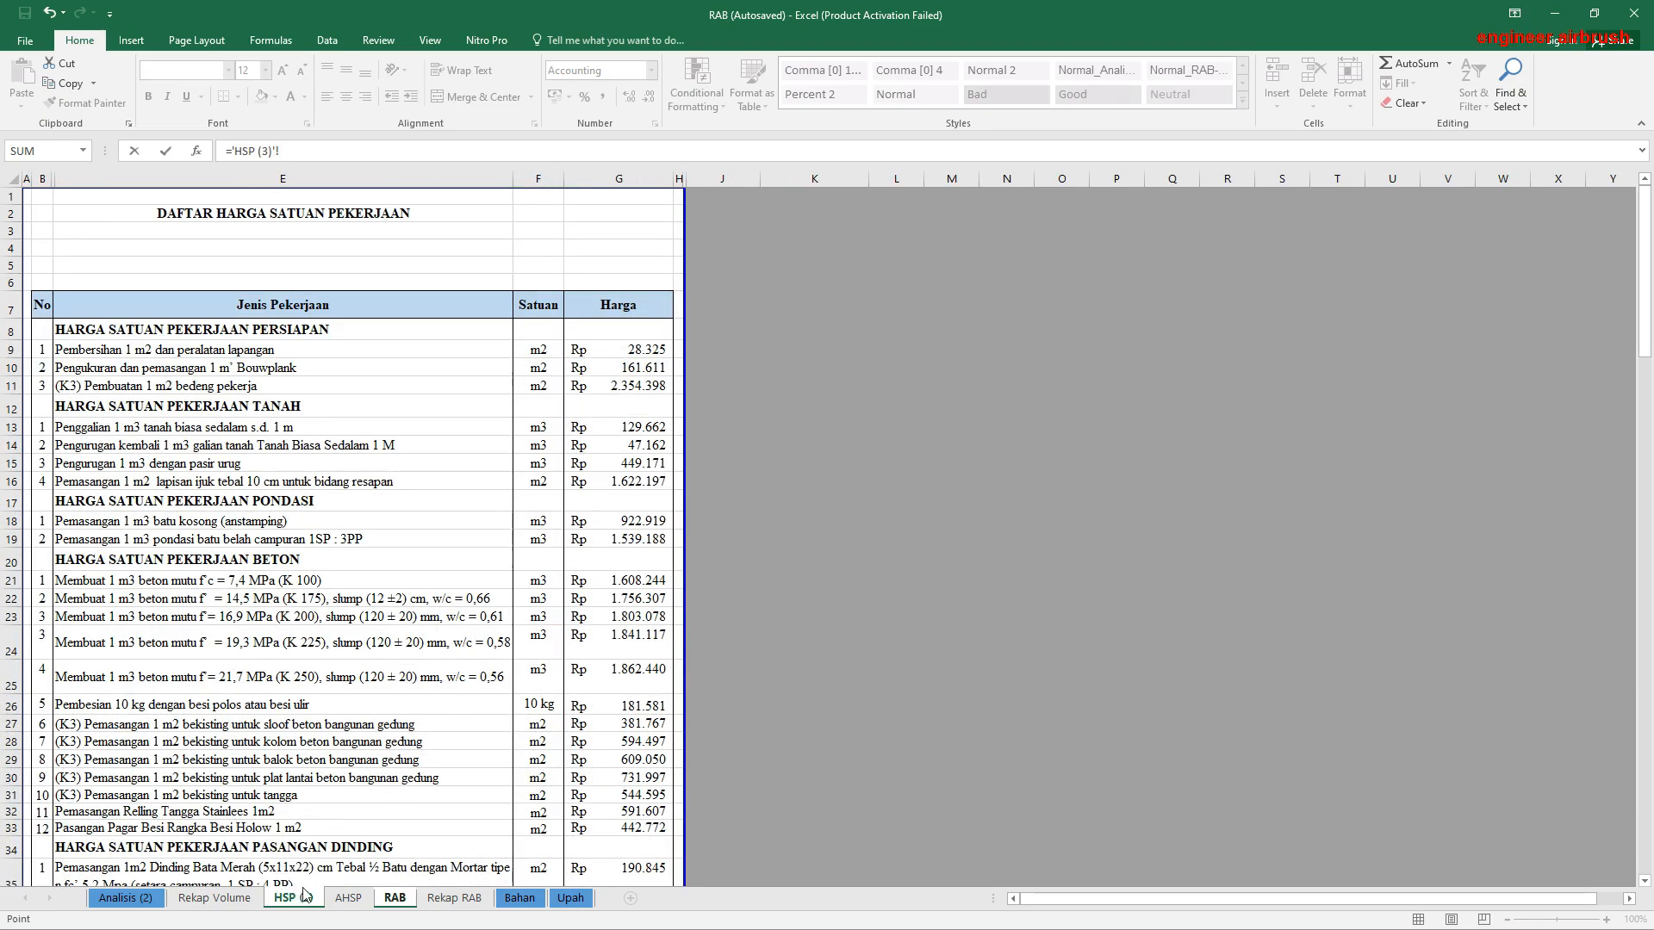
pyautogui.press('Escape')
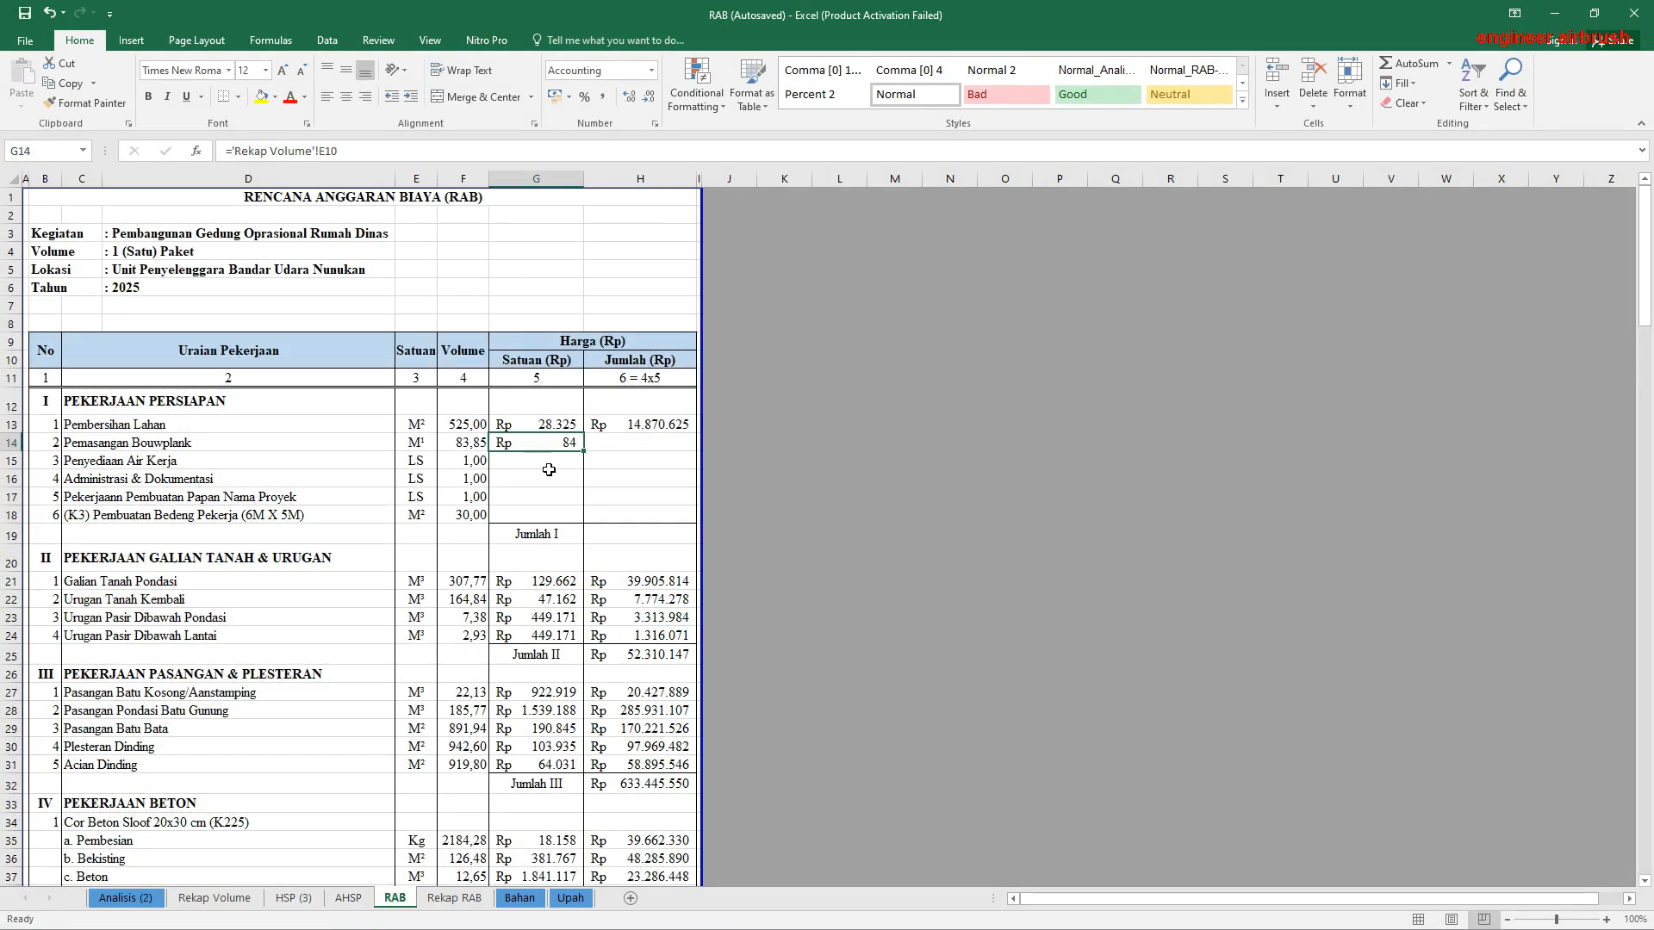
# Step: Relink the Pemasangan Bouwplank unit price in G14 of RAB to G10 of HSP (3)
pyautogui.write('=')
pyautogui.click(340, 898)
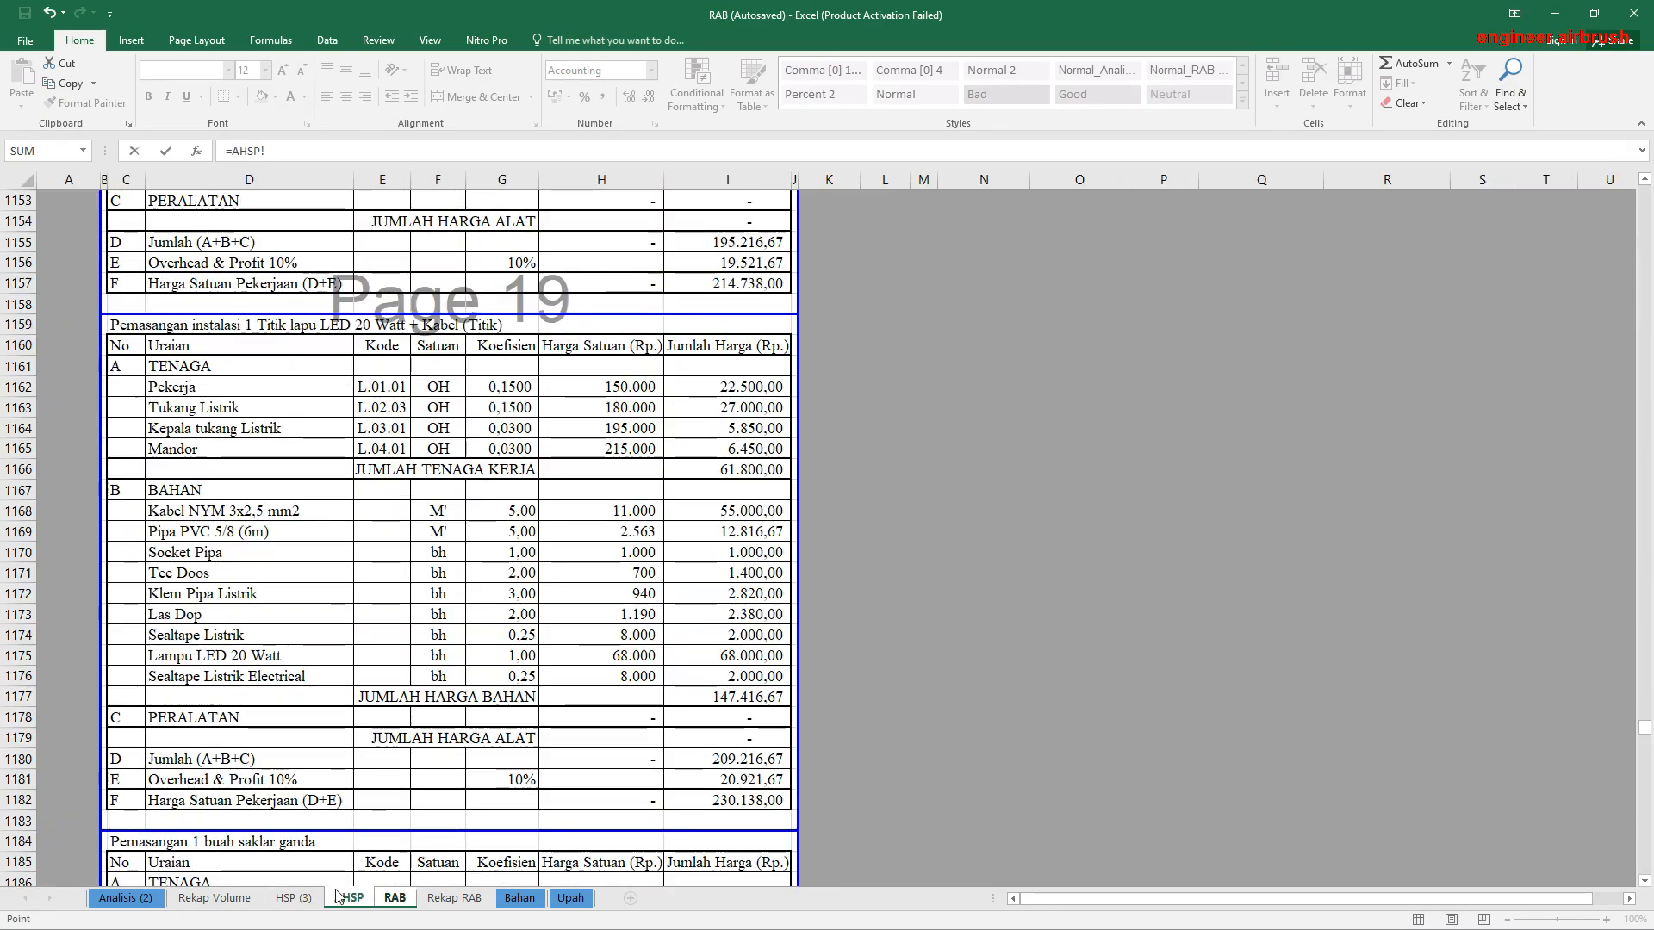
pyautogui.click(293, 898)
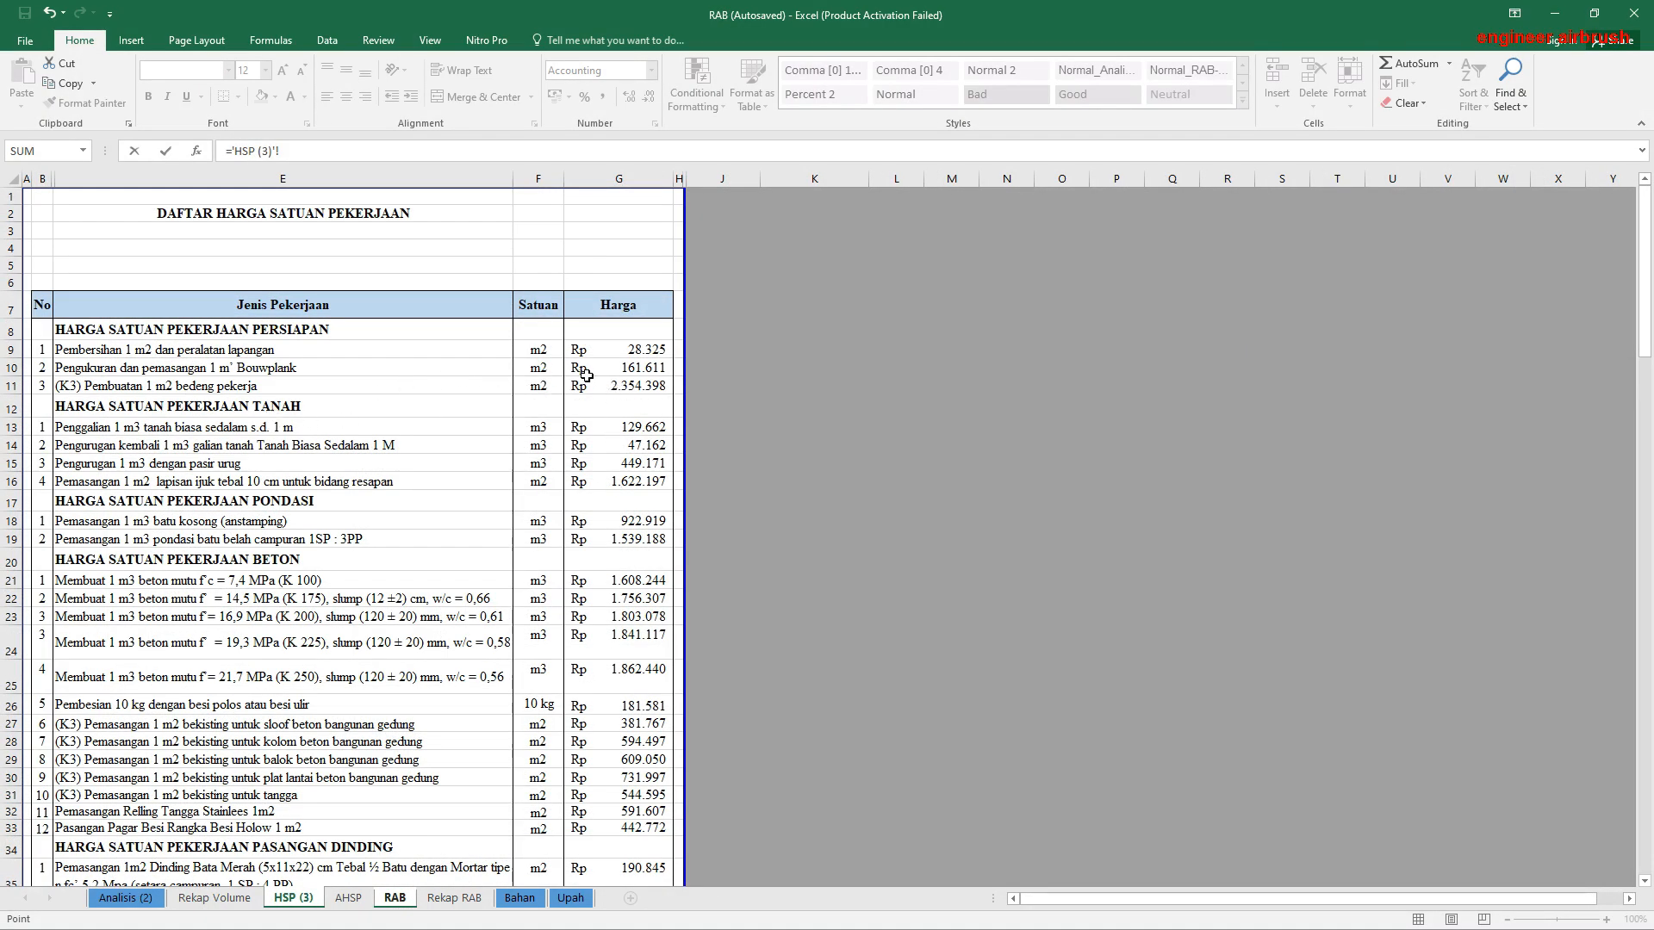
pyautogui.click(625, 370)
pyautogui.press('Return')
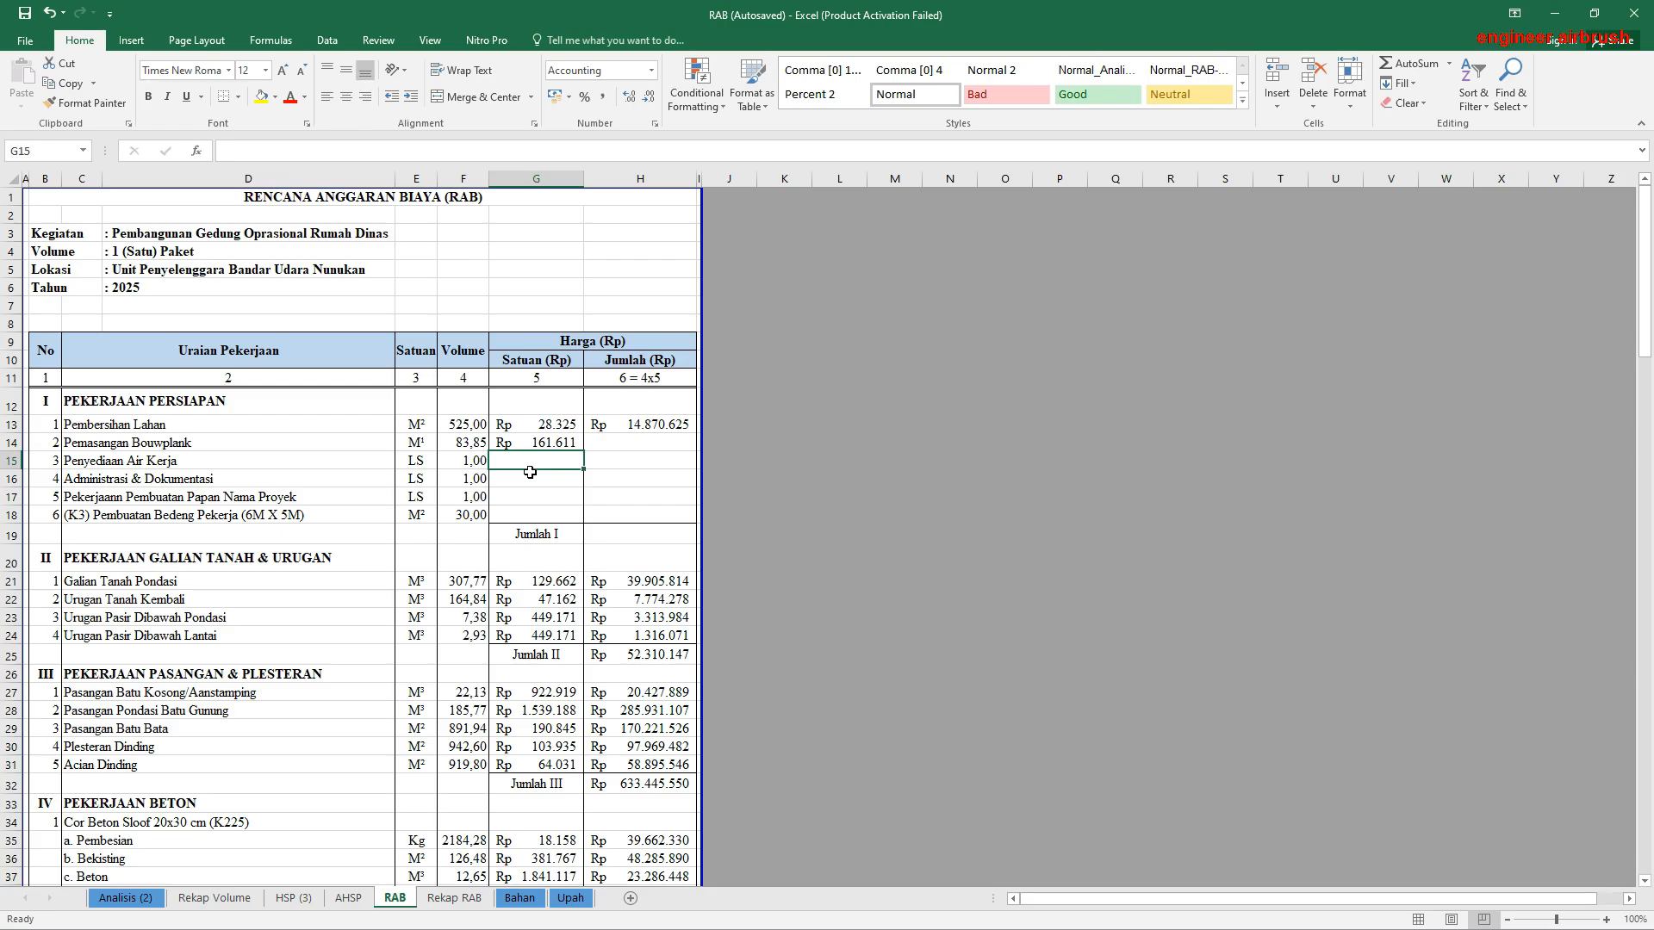
# Step: Set the unit price of Penyediaan Air Kerja in G15 to 1500000 and of Administrasi & Dokumentasi in G16 to 500000
pyautogui.write('1500000')
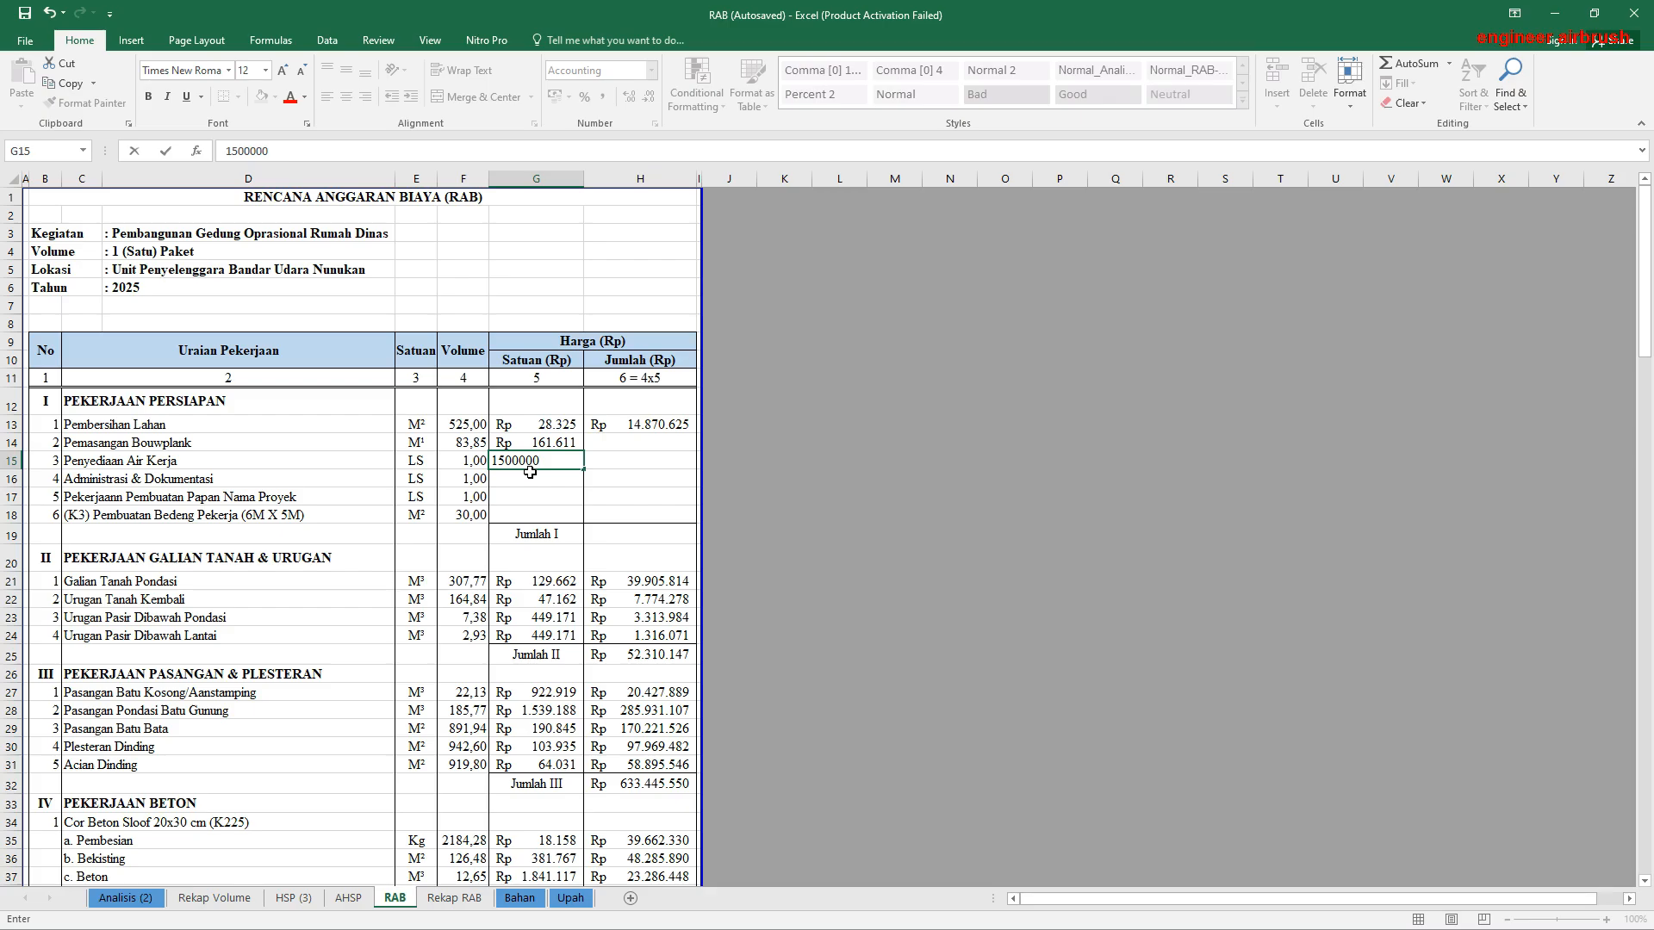
pyautogui.press('Return')
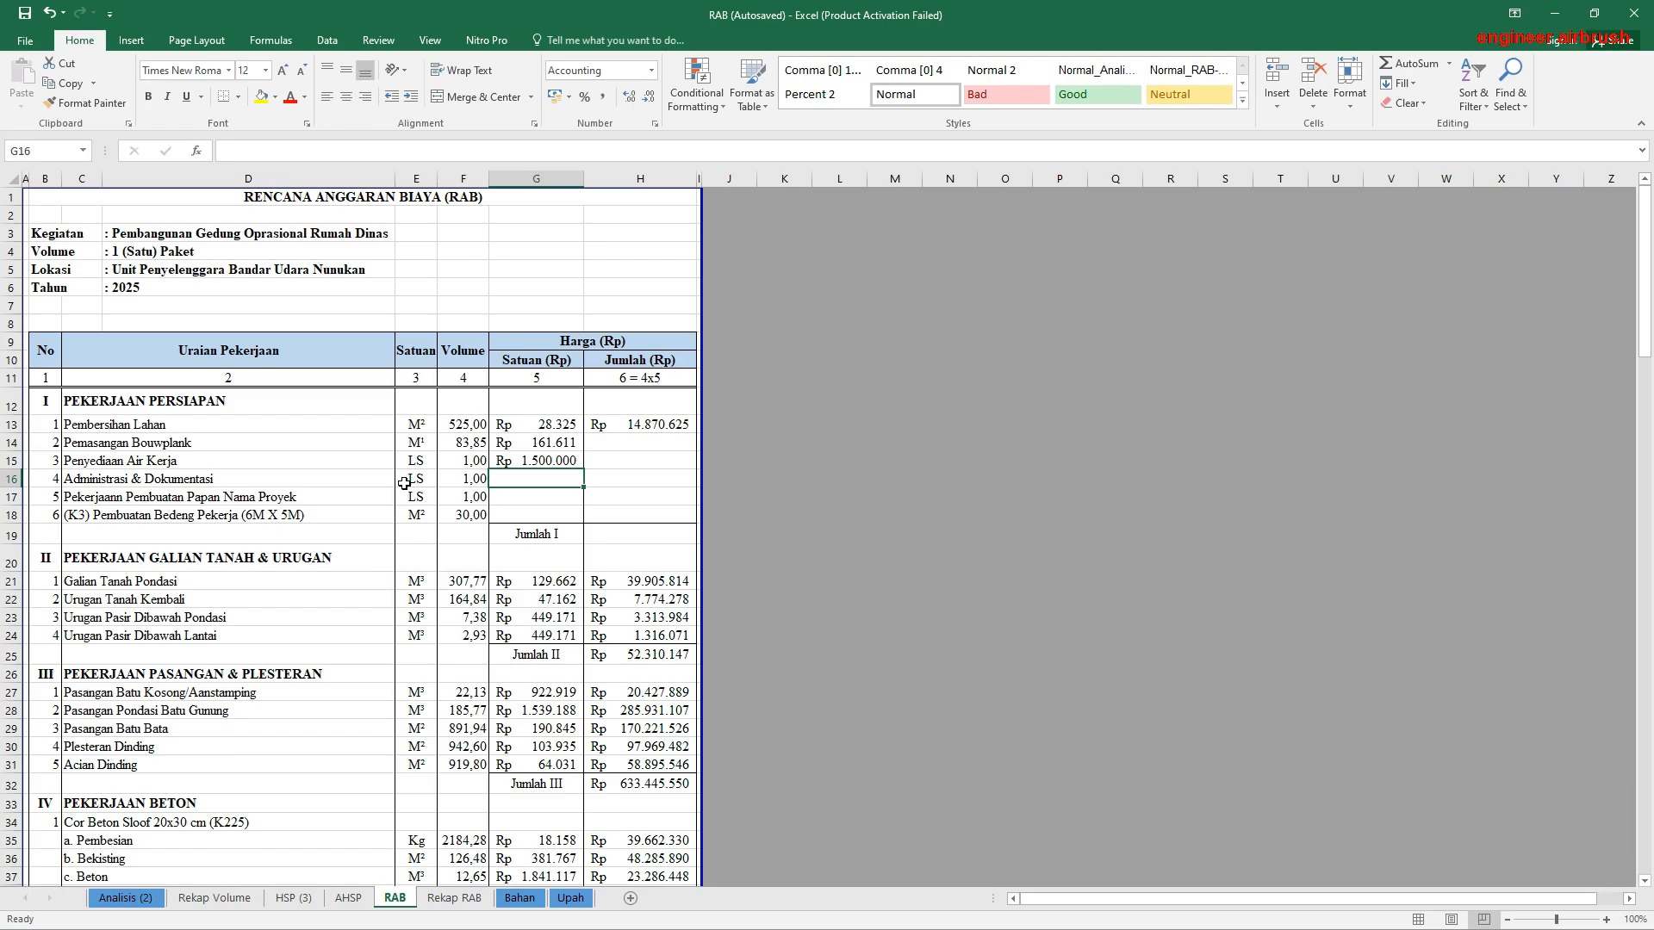
pyautogui.write('500')
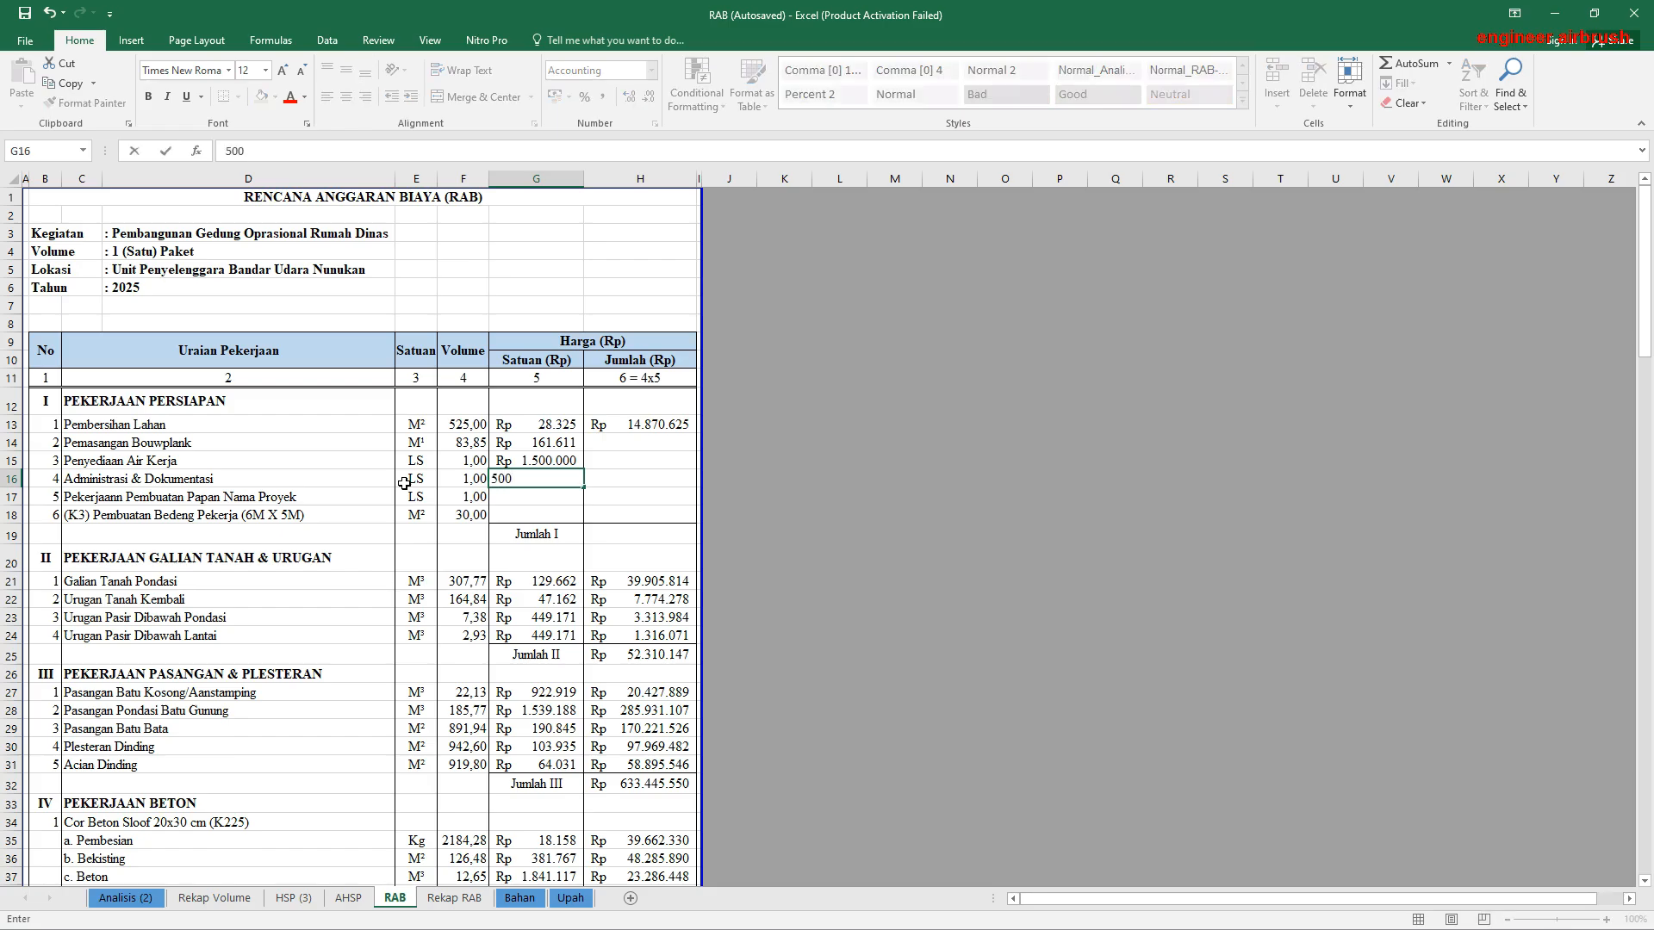
pyautogui.write('000')
pyautogui.write('\\')
pyautogui.press('Return')
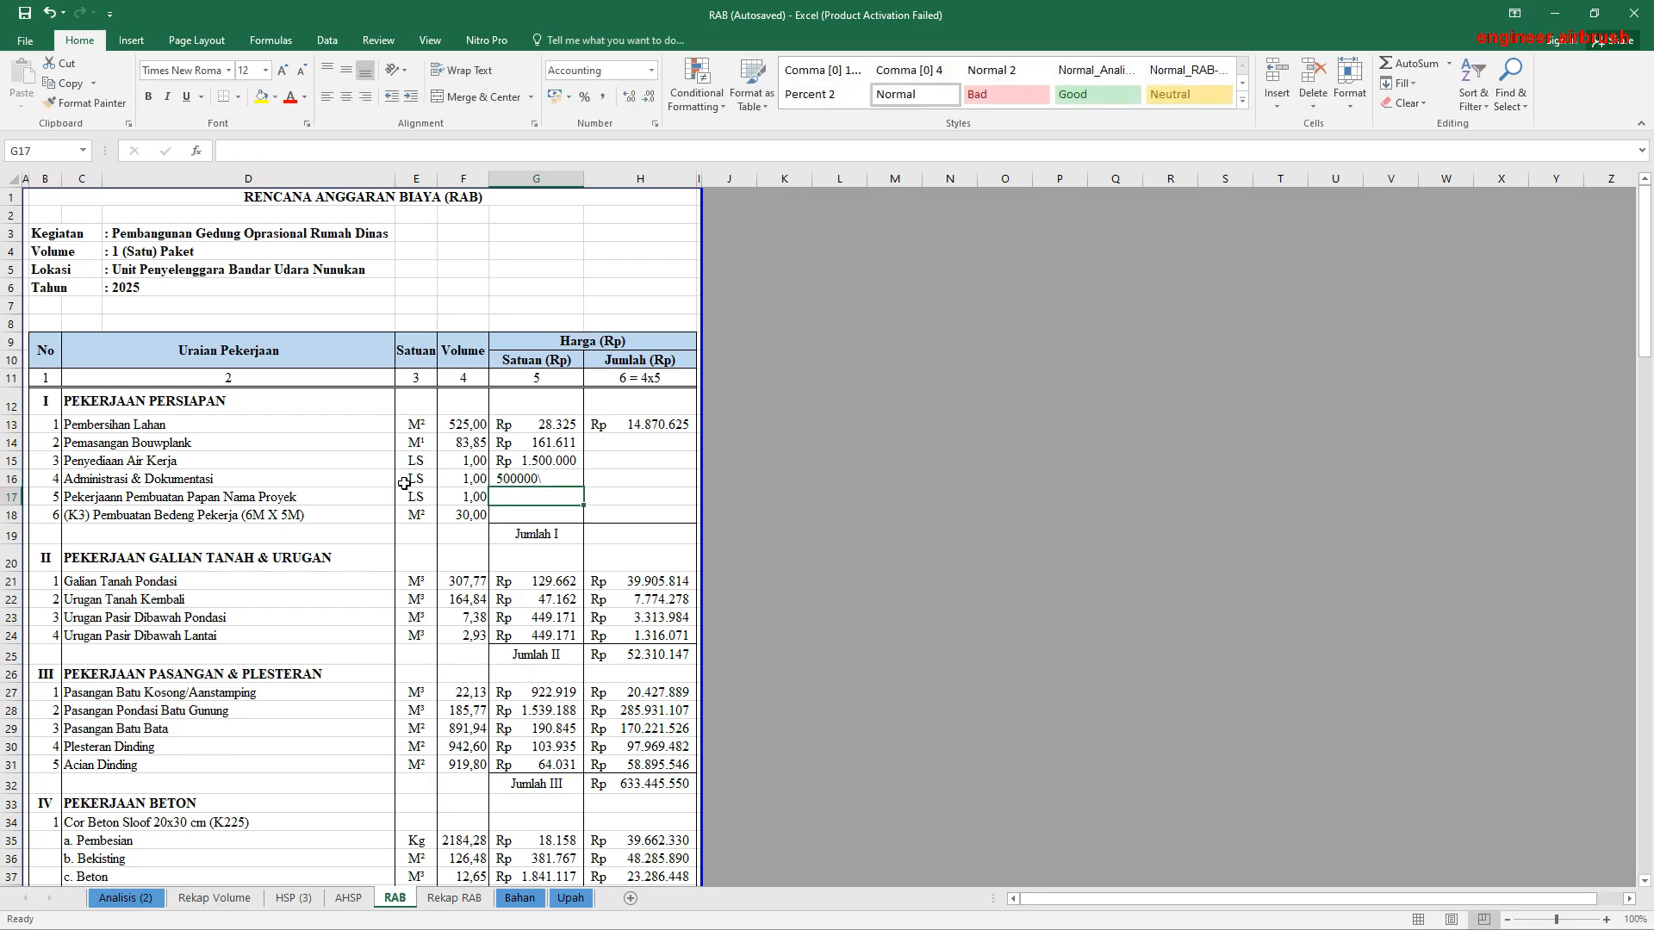
pyautogui.click(541, 478)
pyautogui.doubleClick(544, 477)
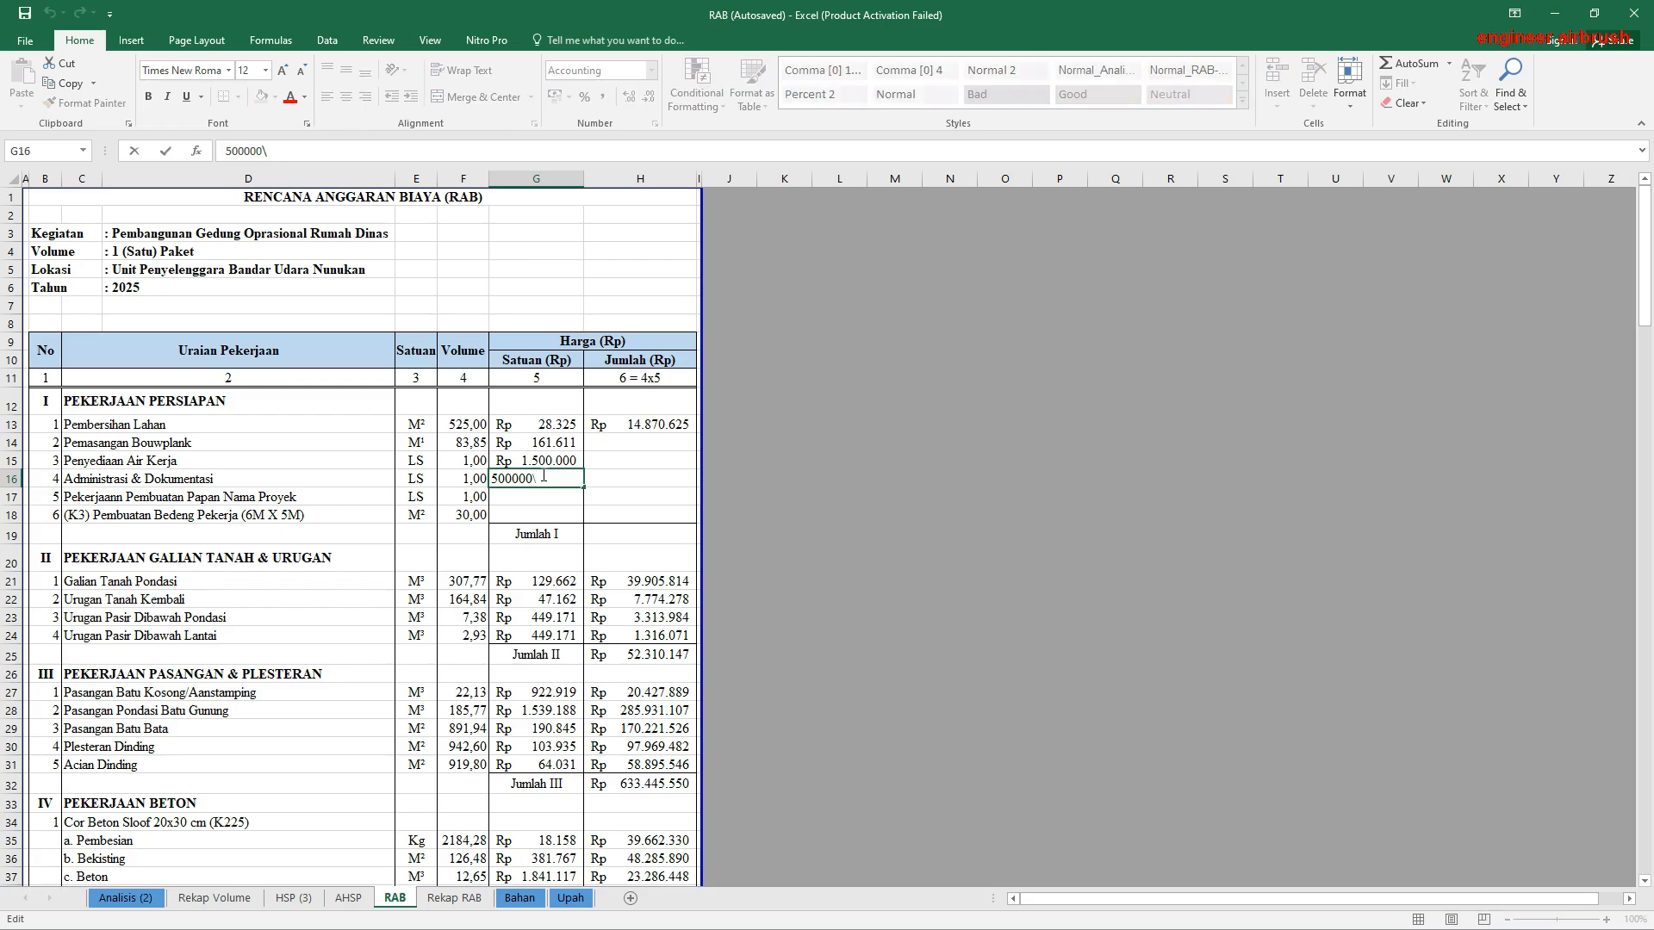
pyautogui.press('Return')
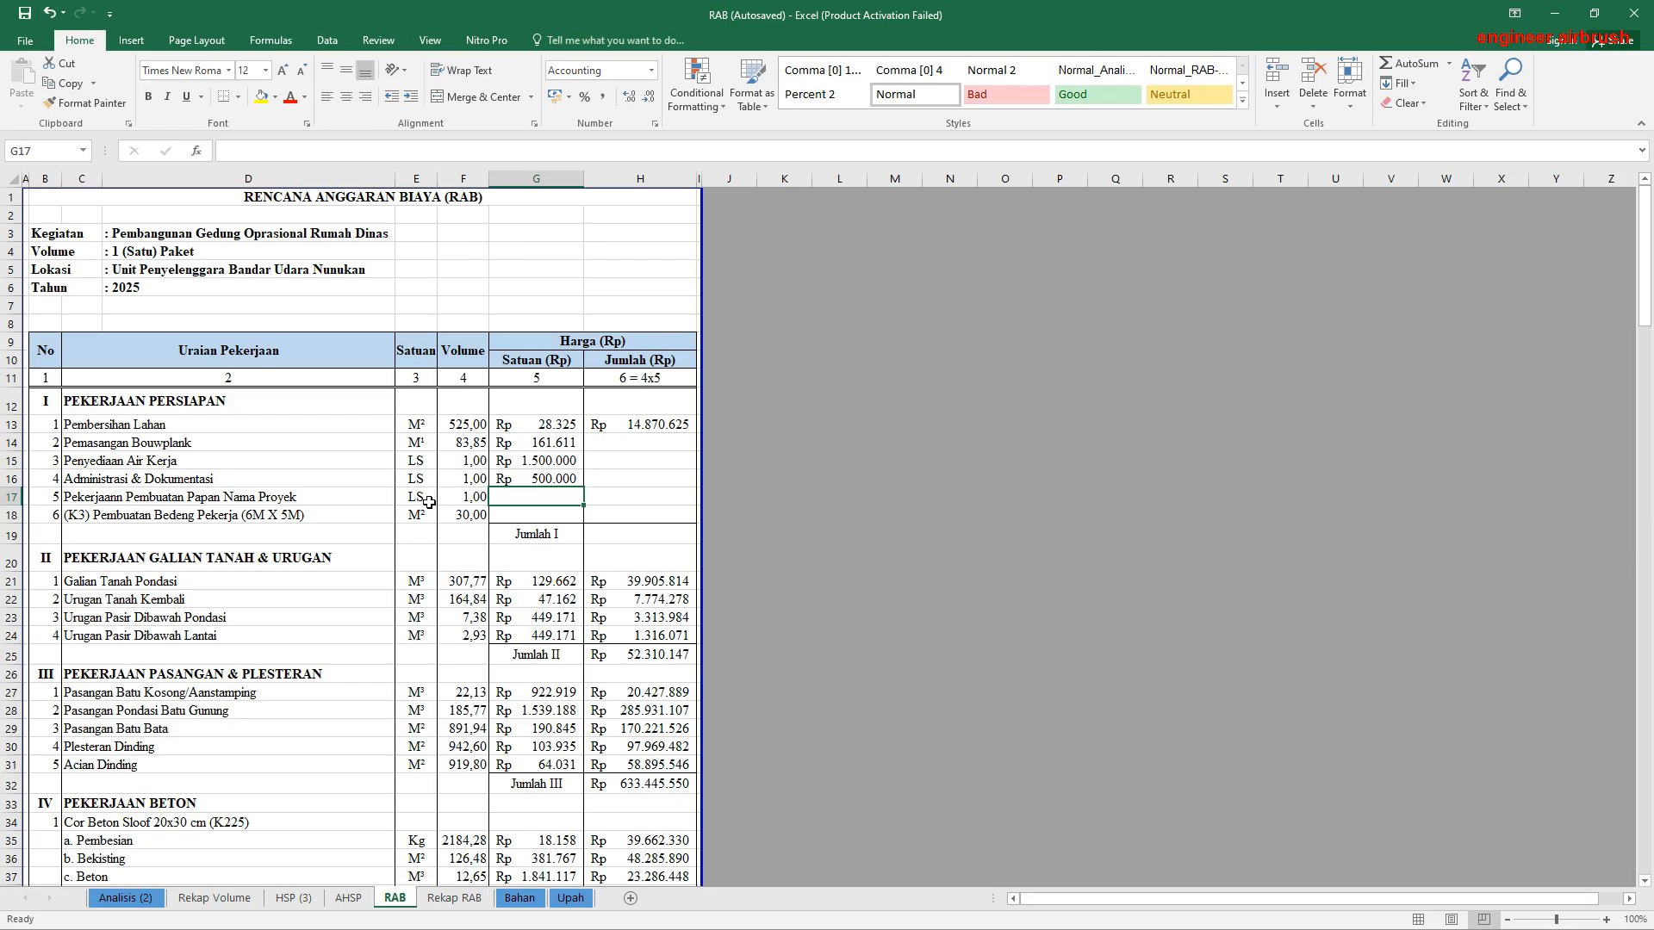
# Step: Set the unit price of the Papan Nama Proyek work in G17 to 1000000
pyautogui.write('100000')
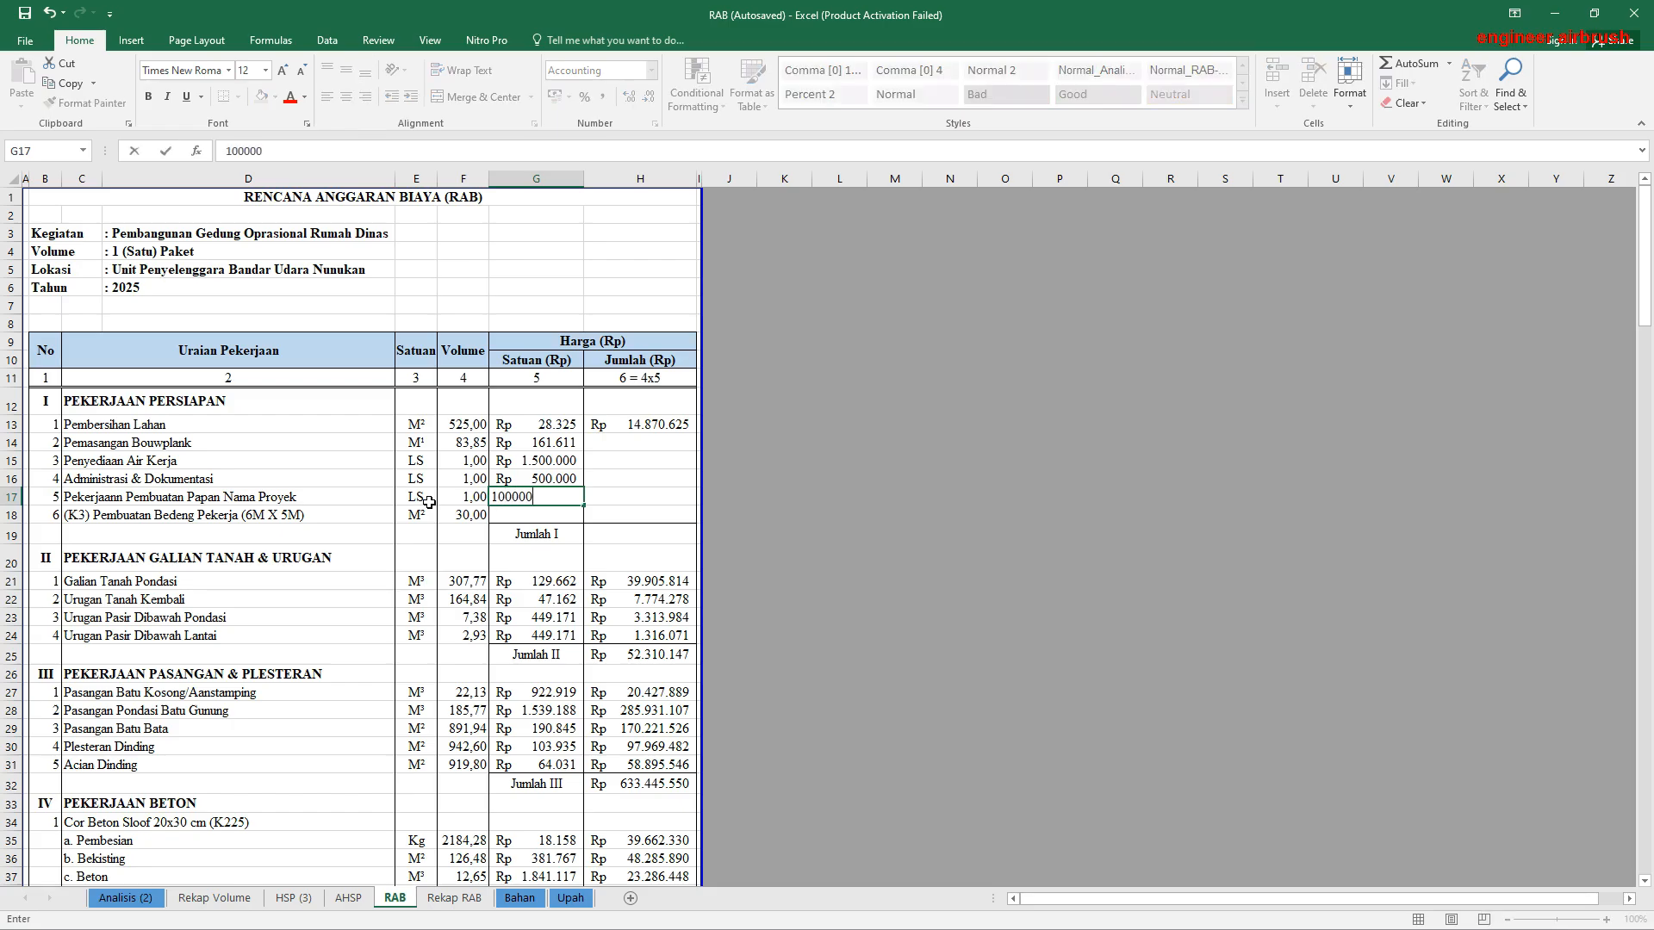
pyautogui.write('0\\')
pyautogui.press('Return')
pyautogui.doubleClick(550, 494)
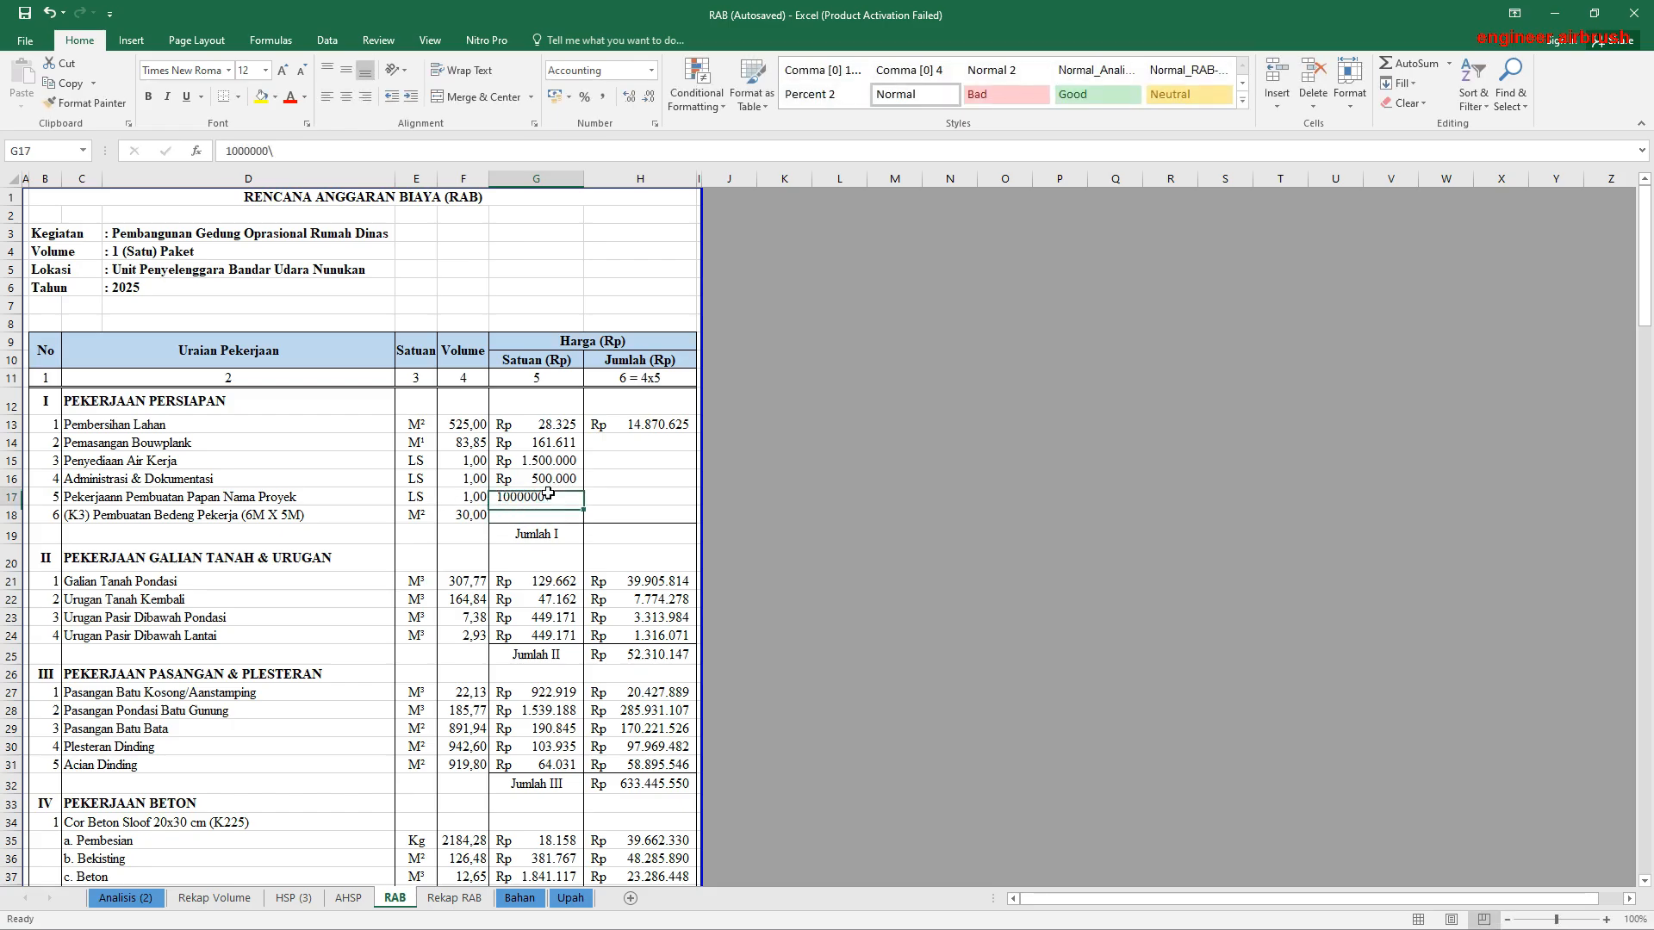
pyautogui.press('BackSpace')
pyautogui.press('Return')
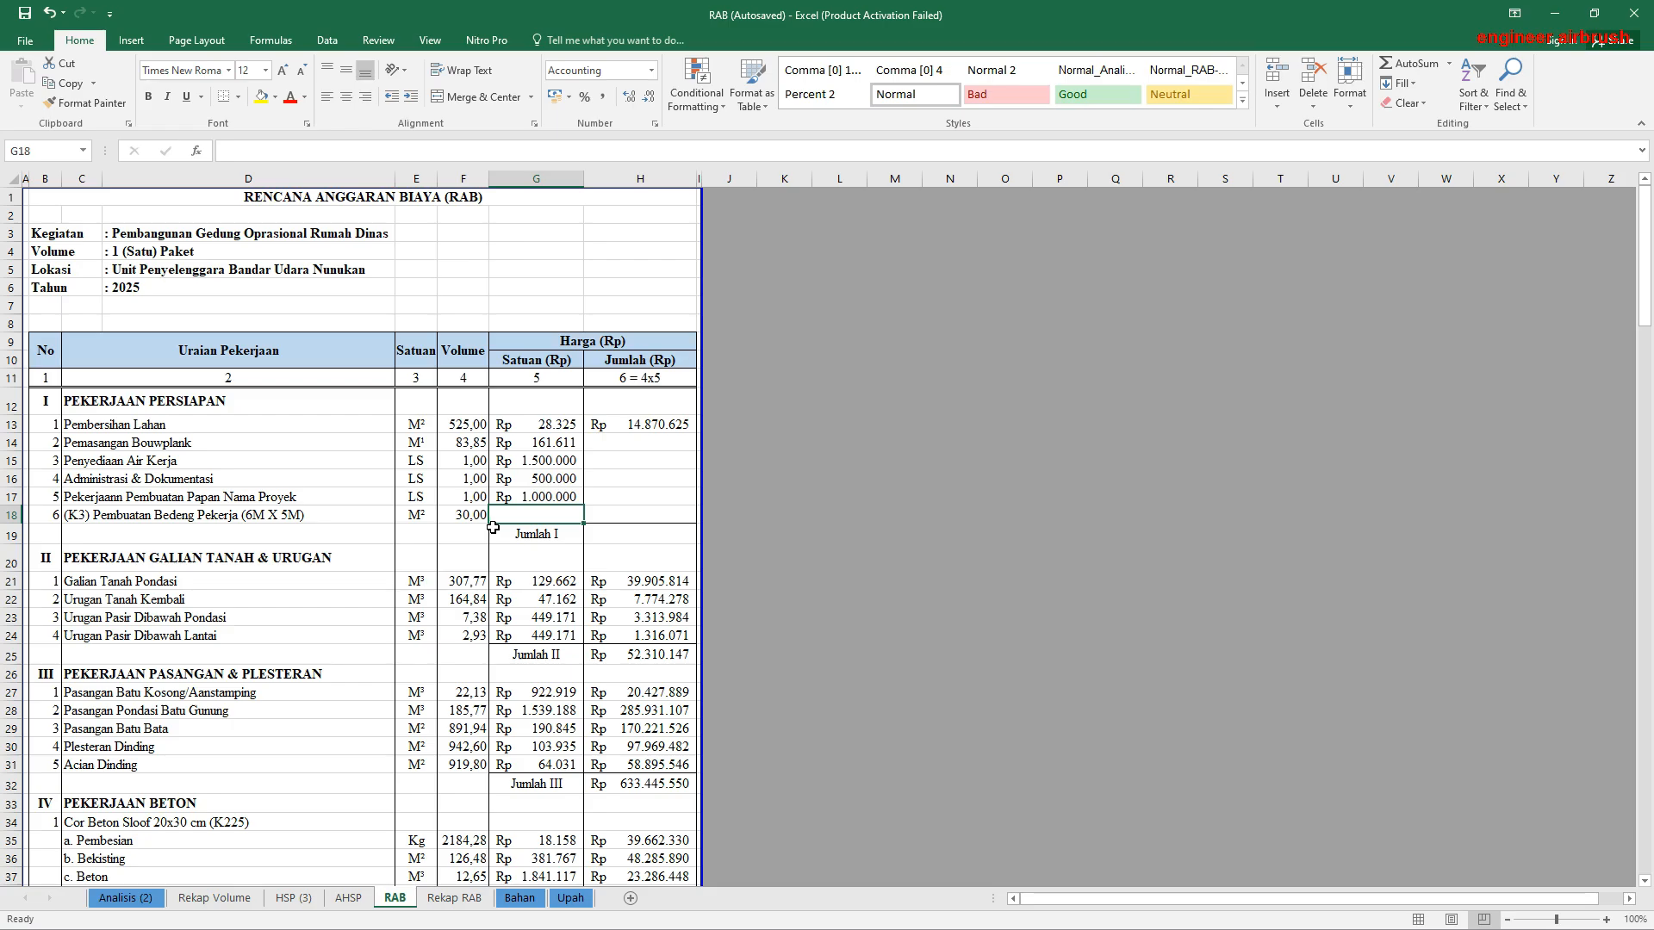
# Step: Link the Bedeng Pekerja unit price in G18 of RAB to G11 of HSP (3)
pyautogui.write('=')
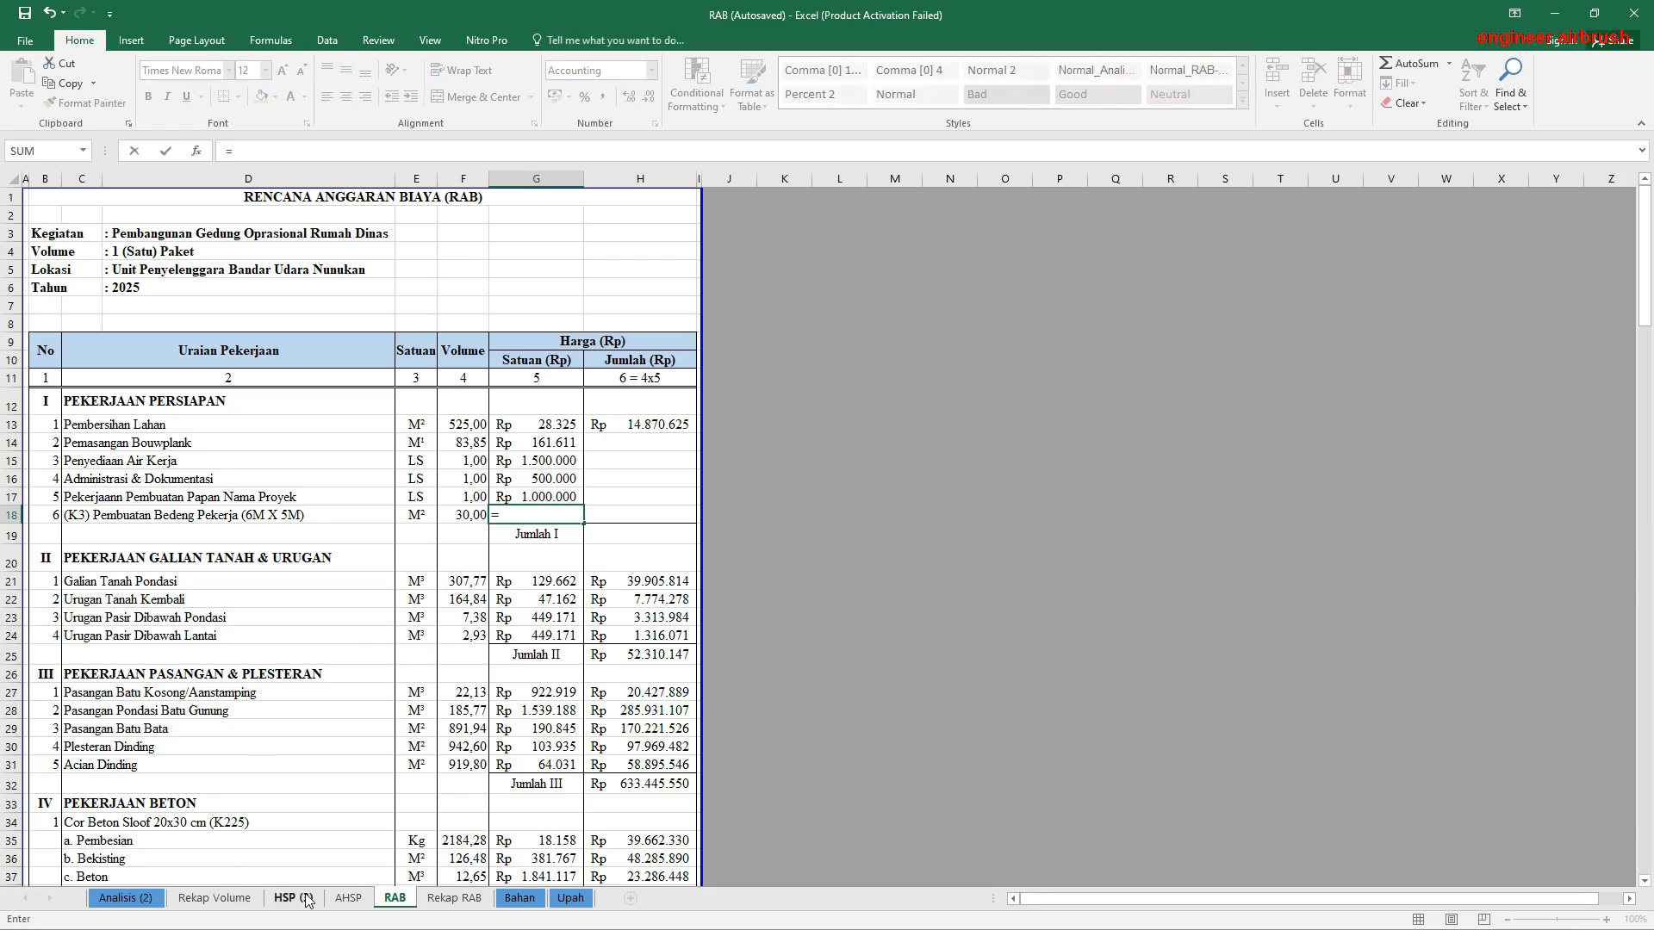
pyautogui.click(293, 898)
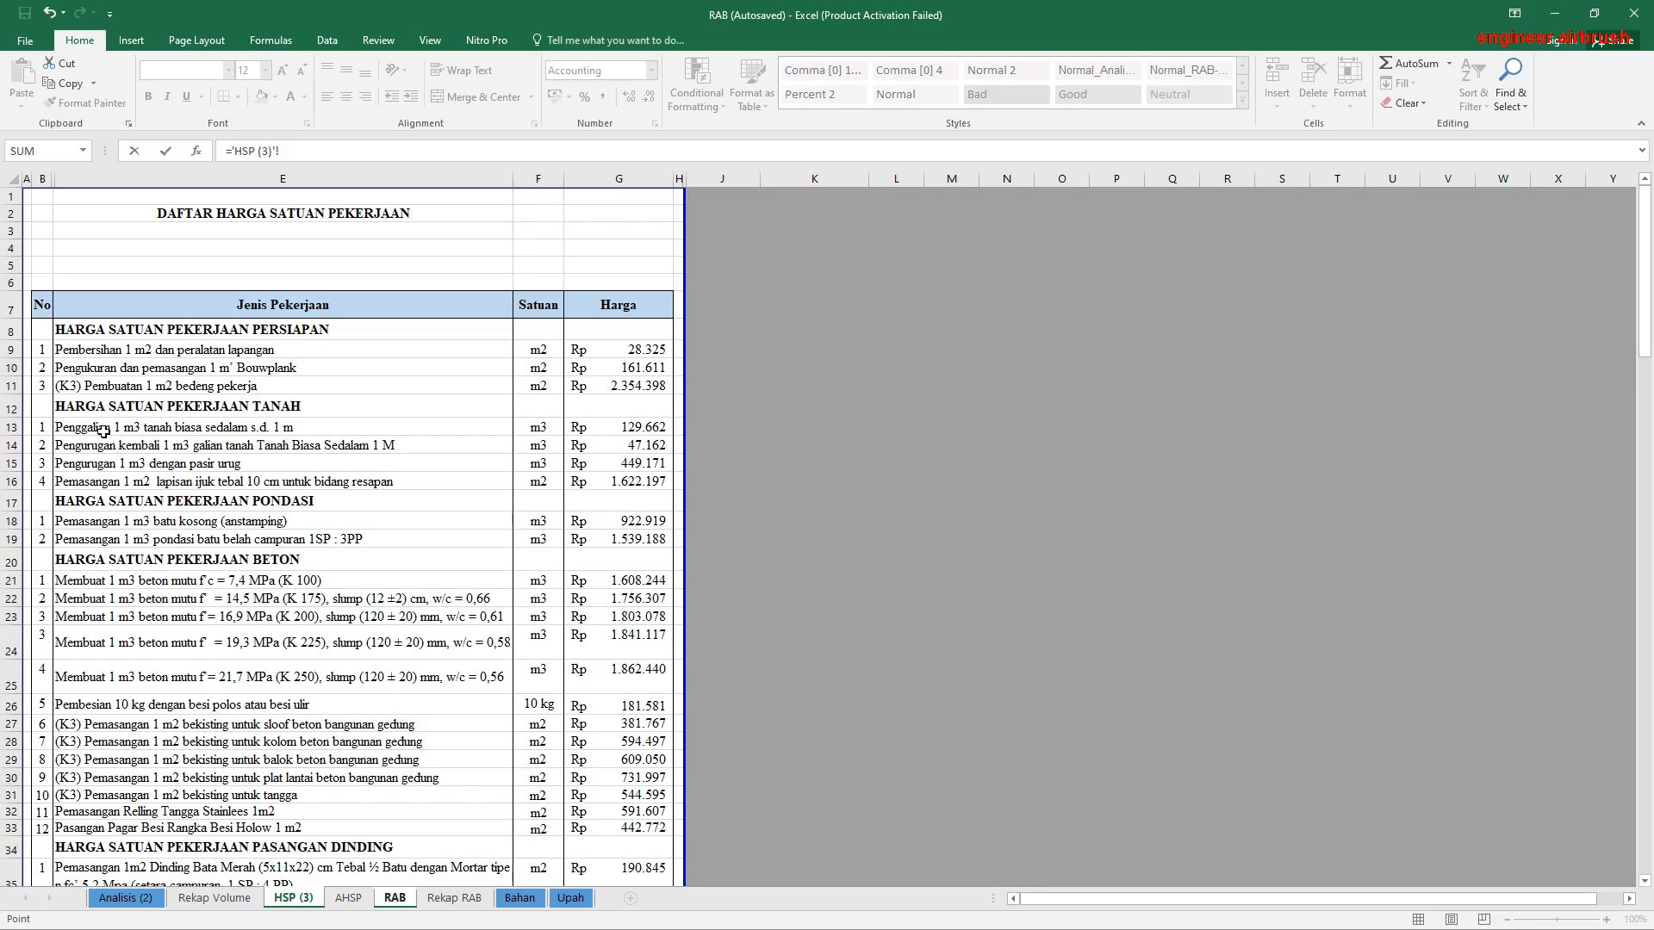
pyautogui.click(605, 380)
pyautogui.press('Return')
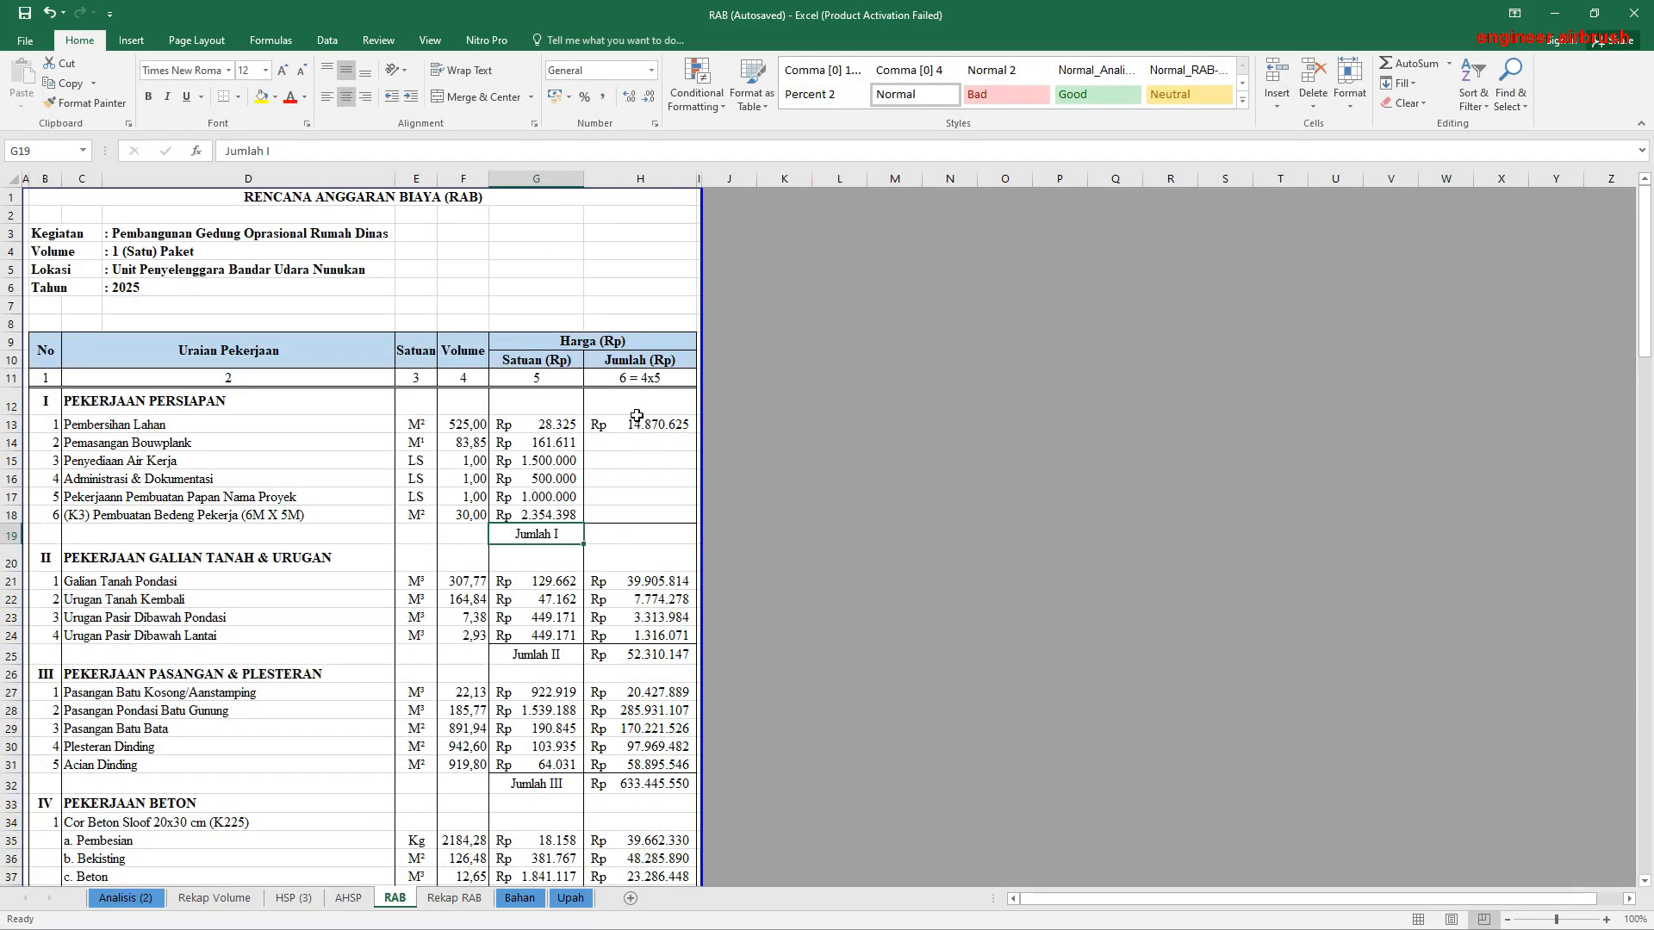
# Step: Copy the volume times unit price formula from H13 down through H18 for all Pekerjaan Persiapan items
pyautogui.click(638, 422)
pyautogui.doubleClick(642, 427)
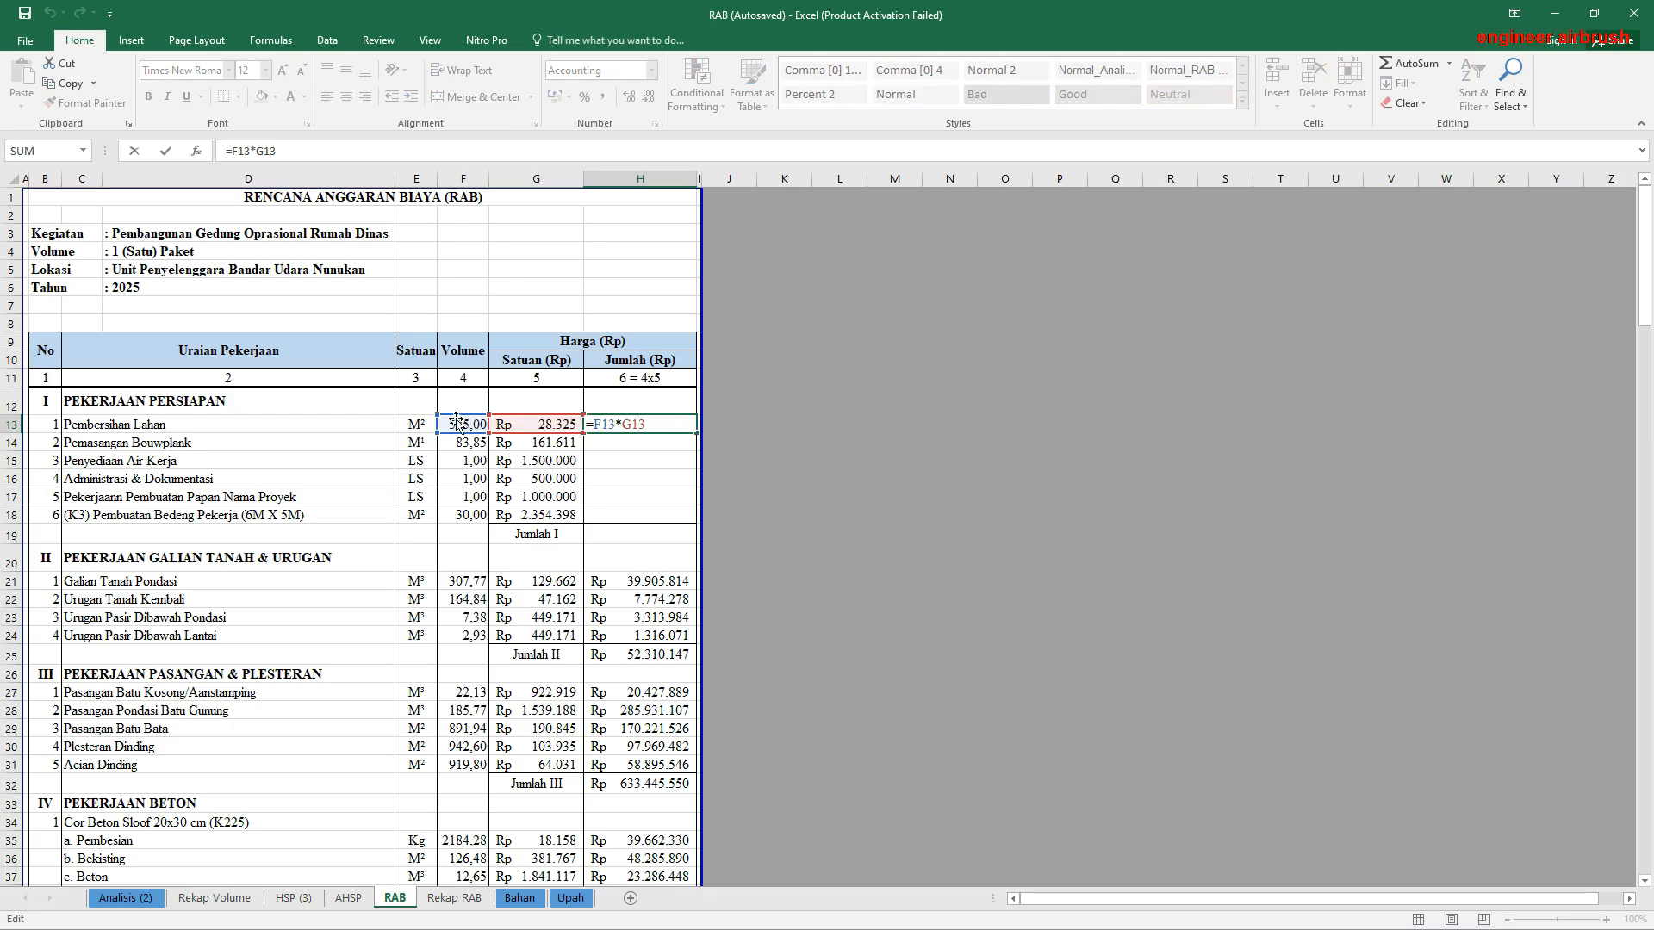
pyautogui.press('Escape')
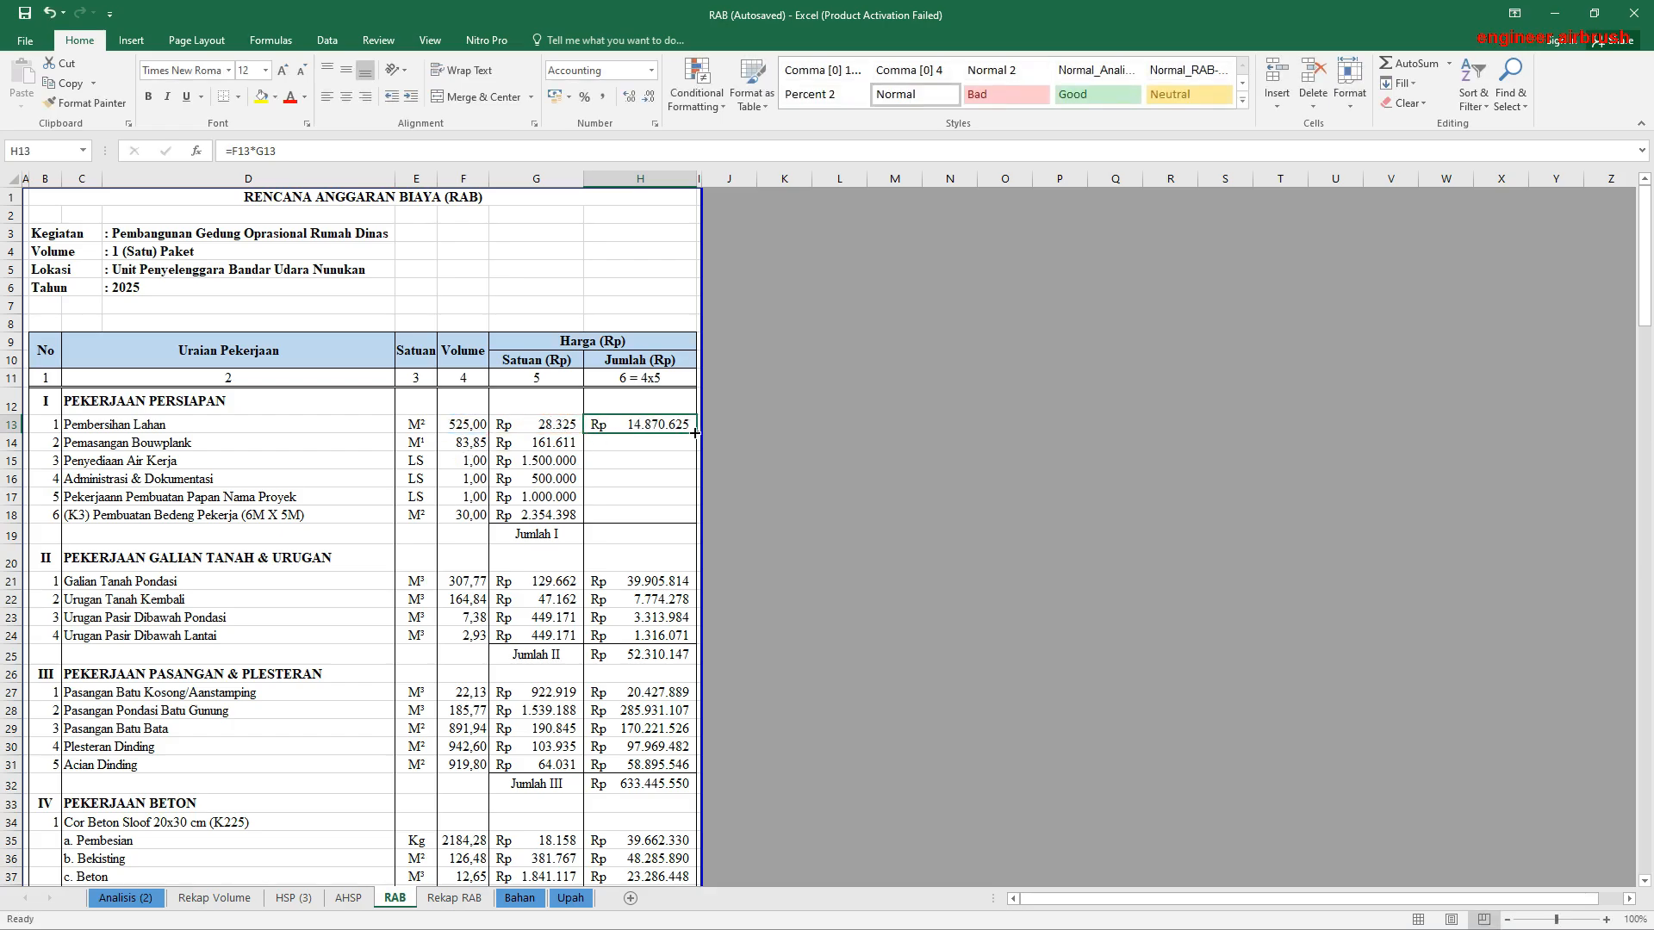
pyautogui.moveTo(696, 433); pyautogui.dragTo(693, 517)
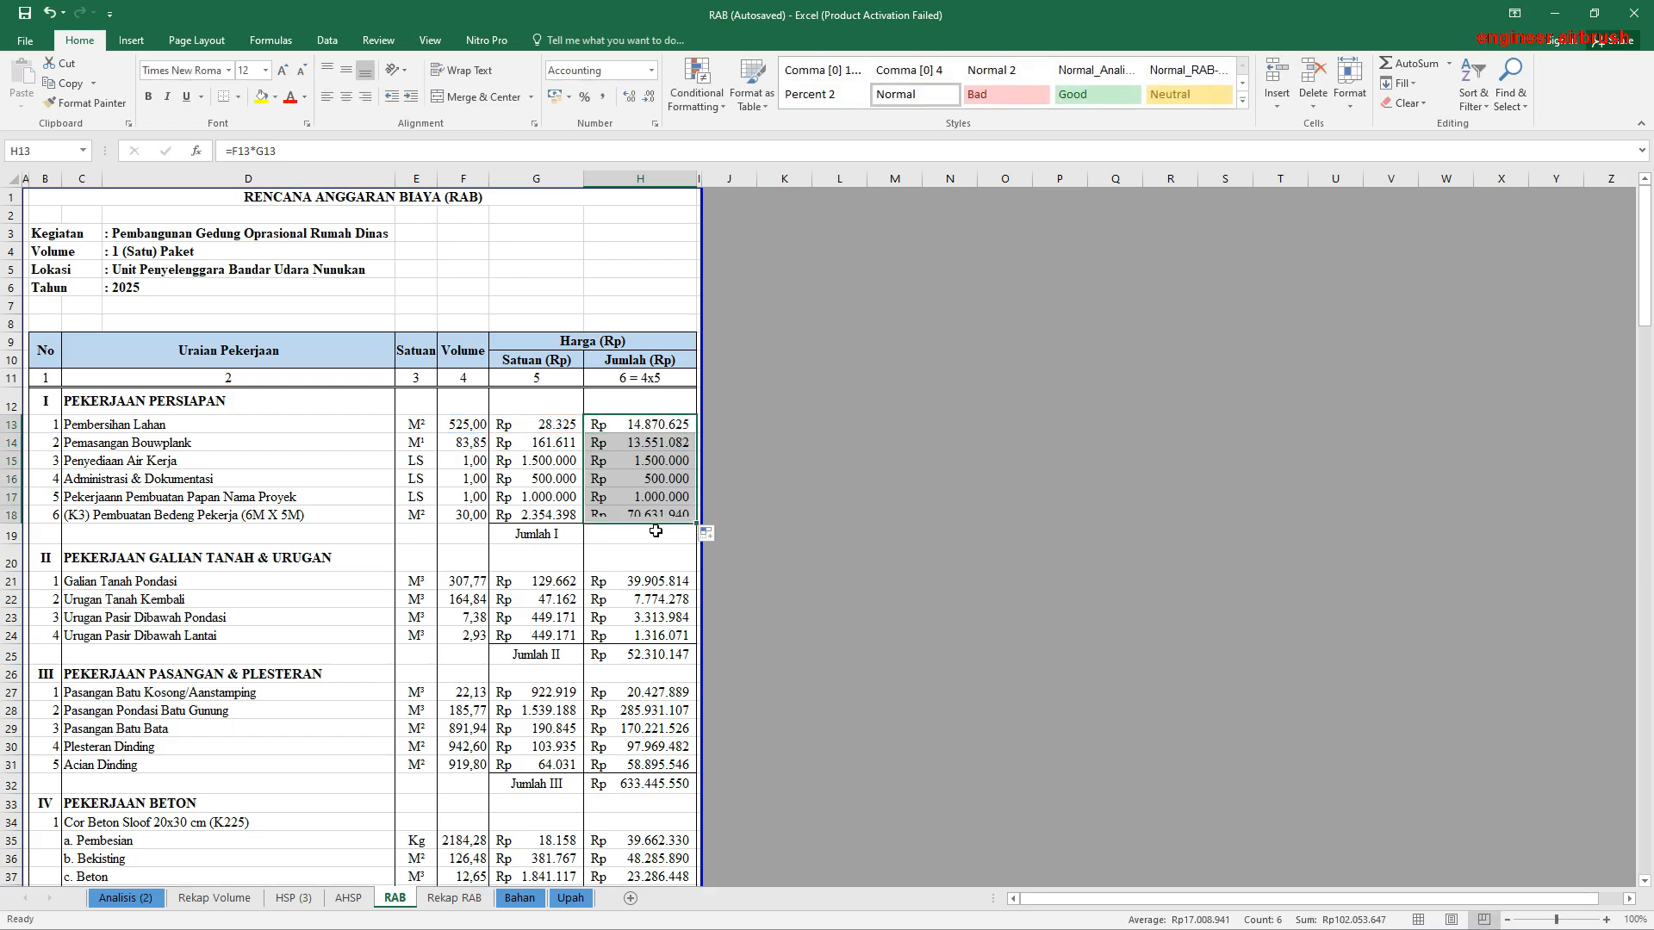
# Step: Calculate the Jumlah I subtotal in H19 with =SUM(H13:H18)
pyautogui.click(648, 531)
pyautogui.click(1405, 63)
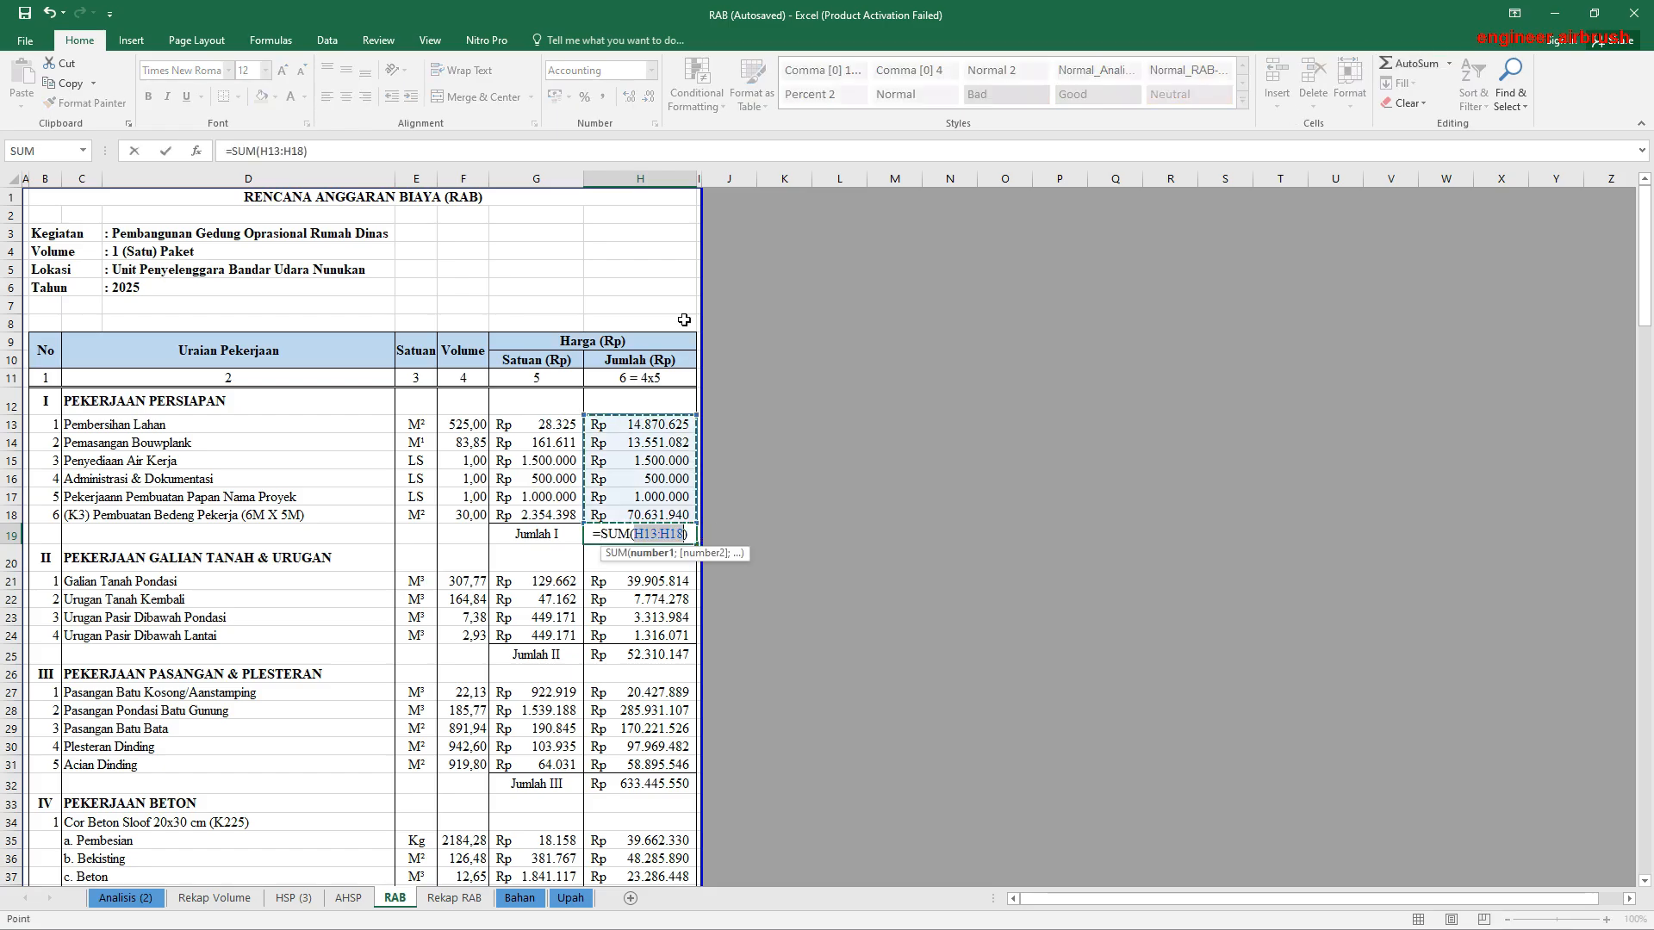
pyautogui.press('Return')
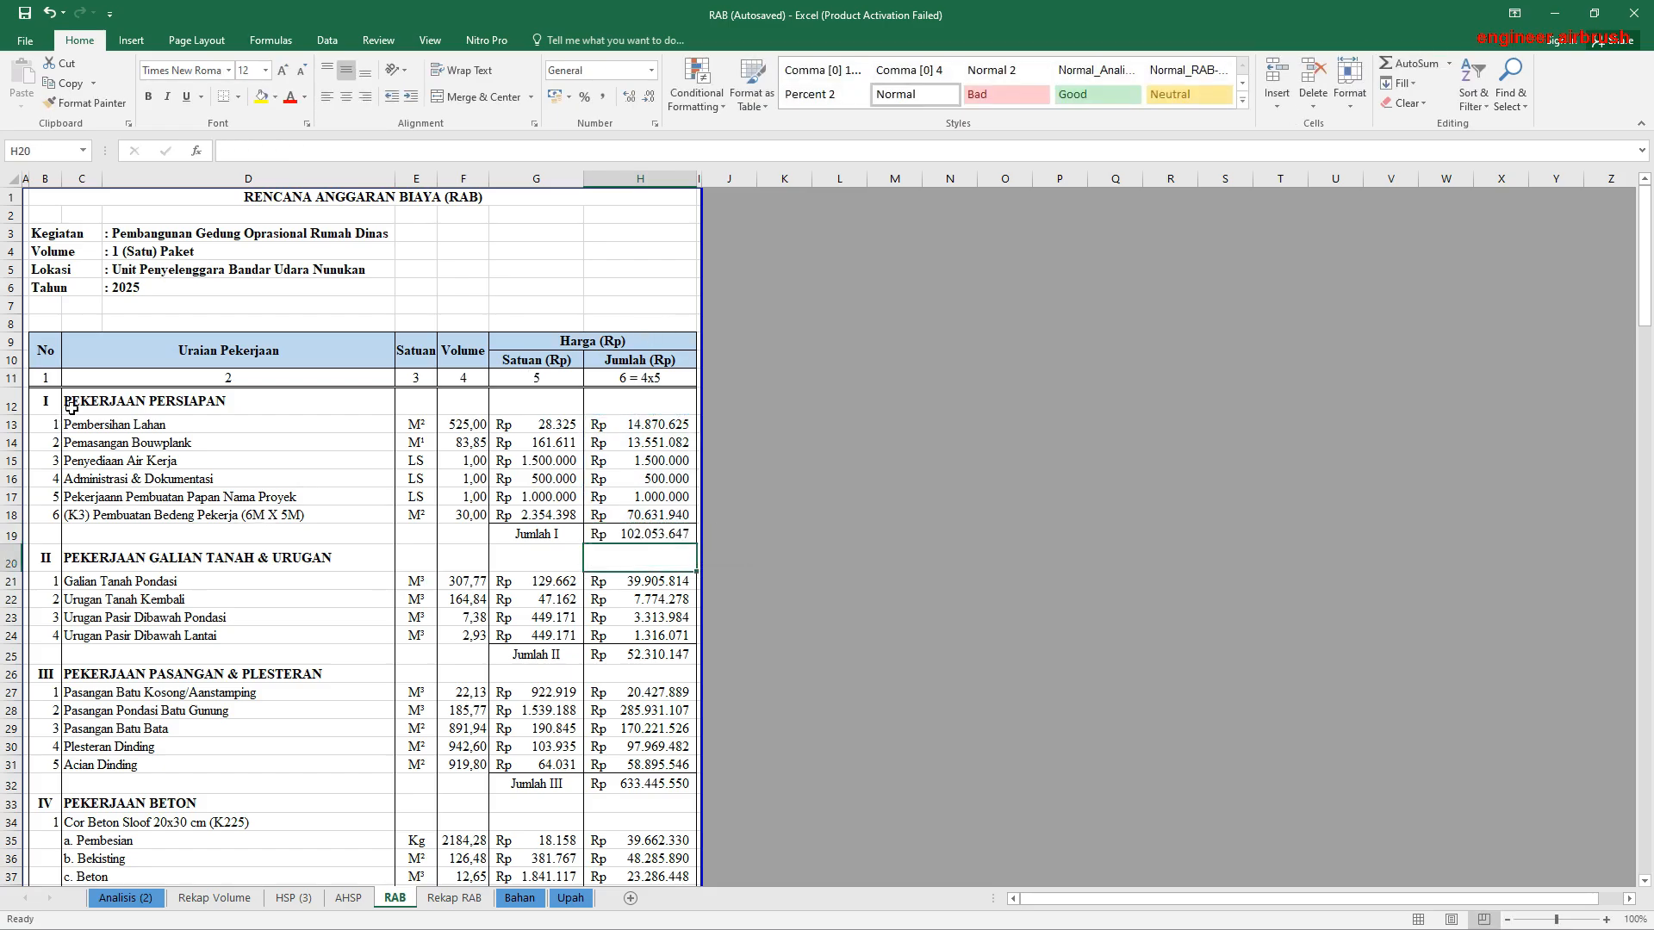
# Step: Examine the volume links, unit prices and Jumlah II sum formula of the Pekerjaan Galian Tanah & Urugan section
pyautogui.moveTo(73, 405); pyautogui.dragTo(657, 544)
pyautogui.moveTo(86, 557); pyautogui.dragTo(364, 585)
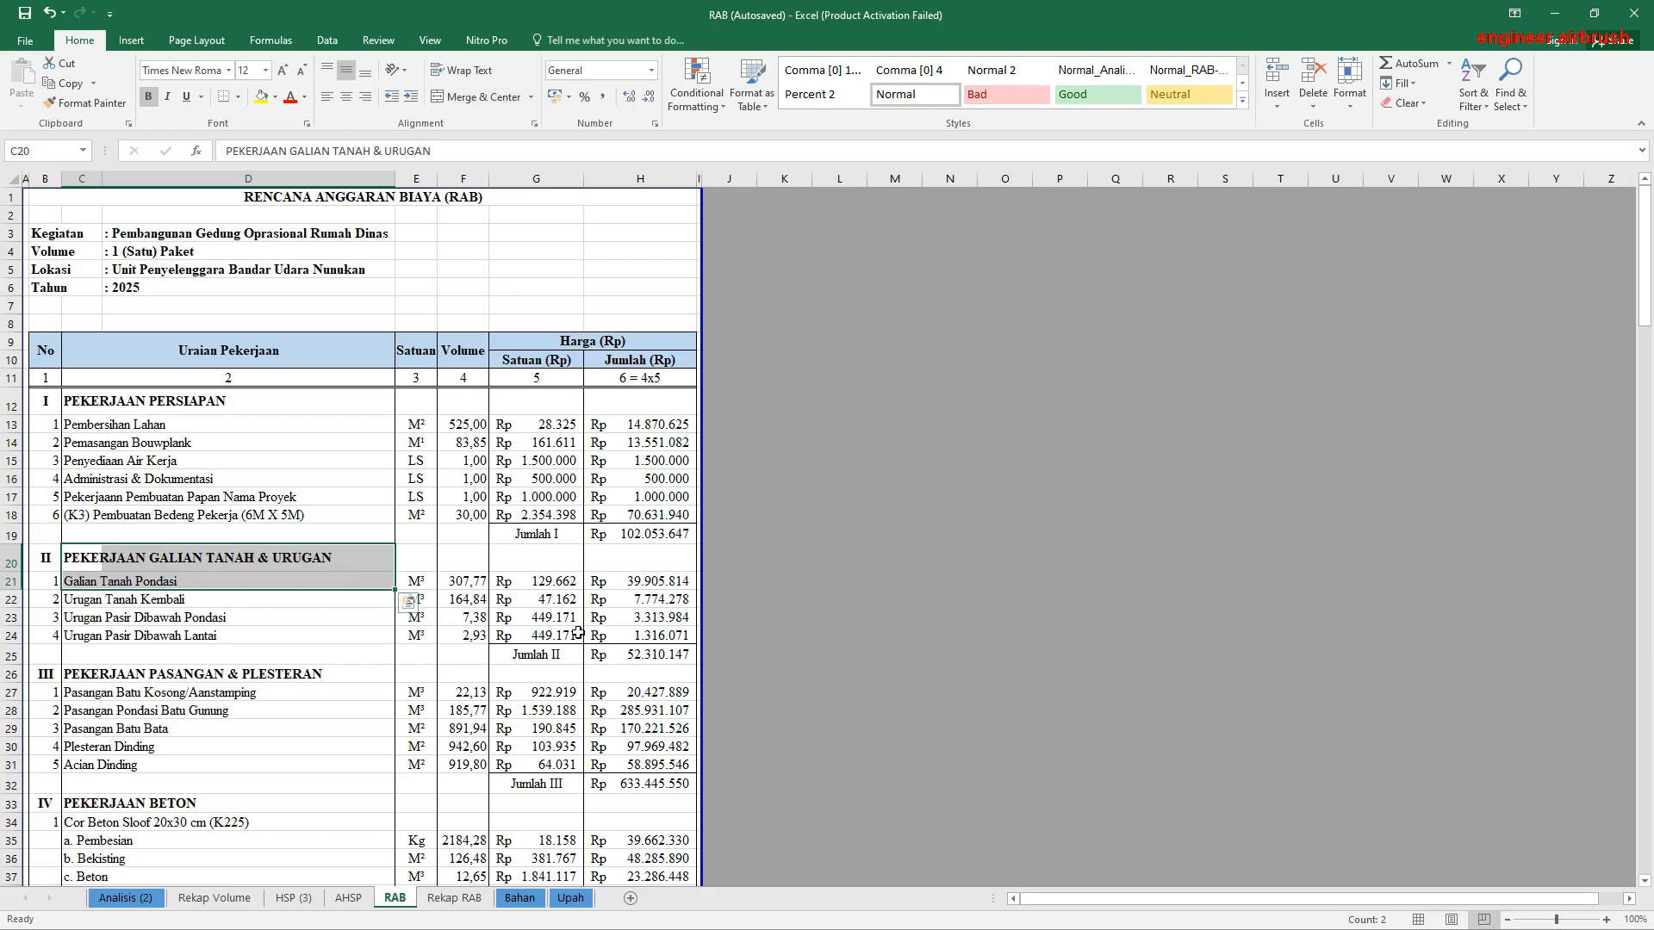
pyautogui.scroll(-2, 577, 633)
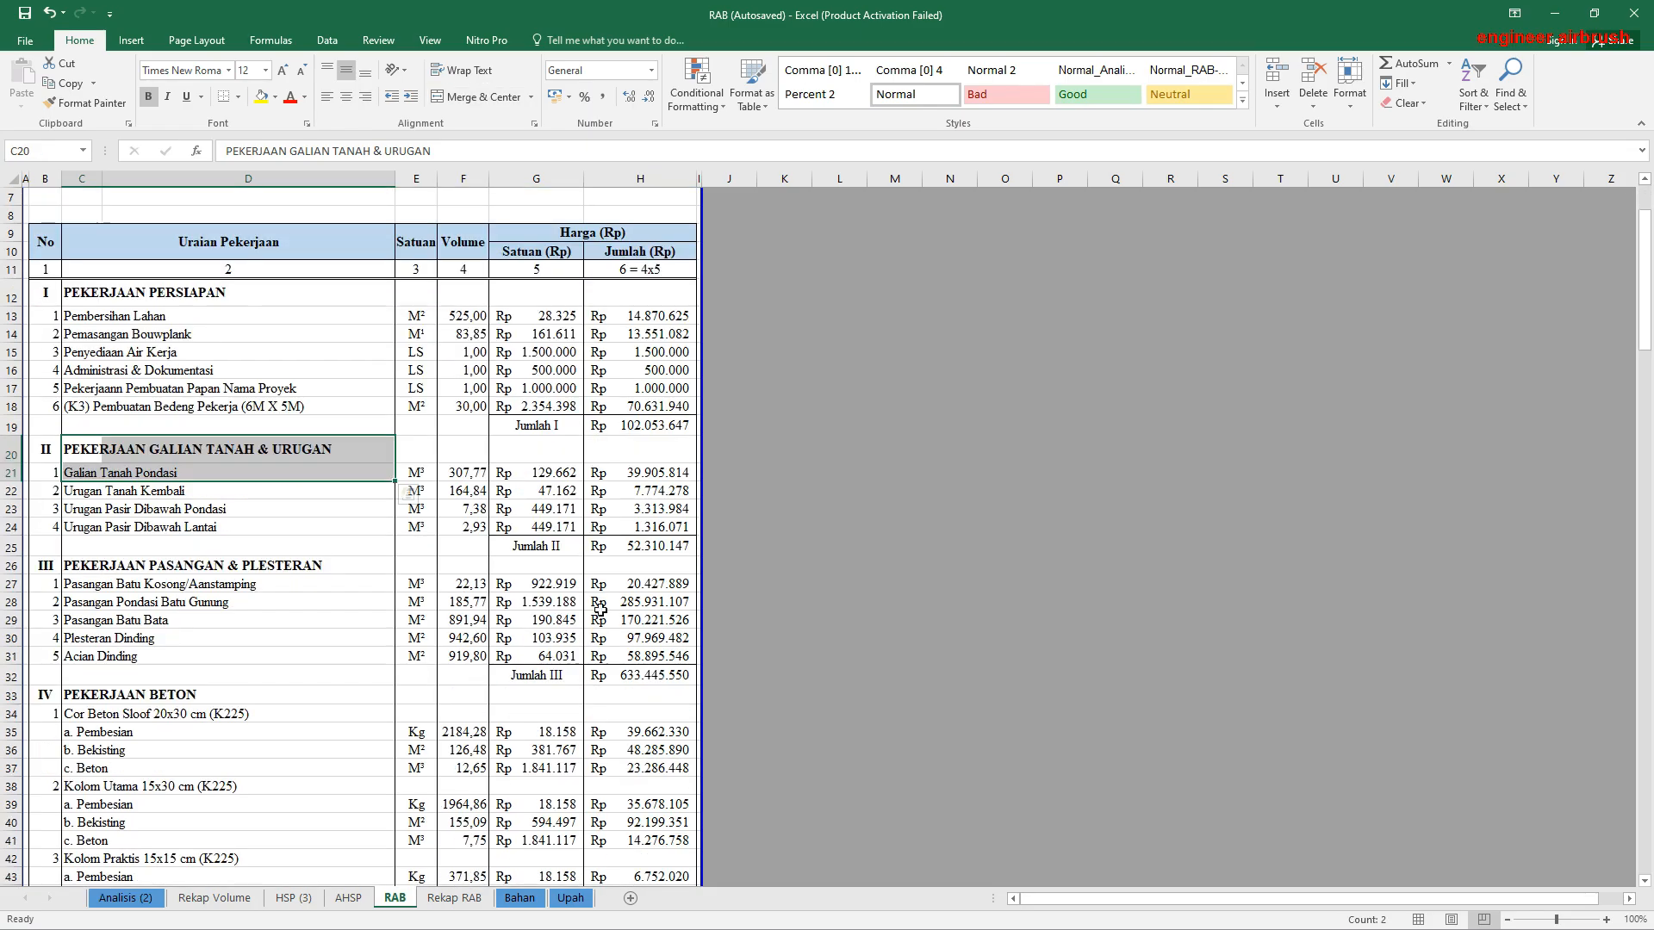
pyautogui.click(462, 475)
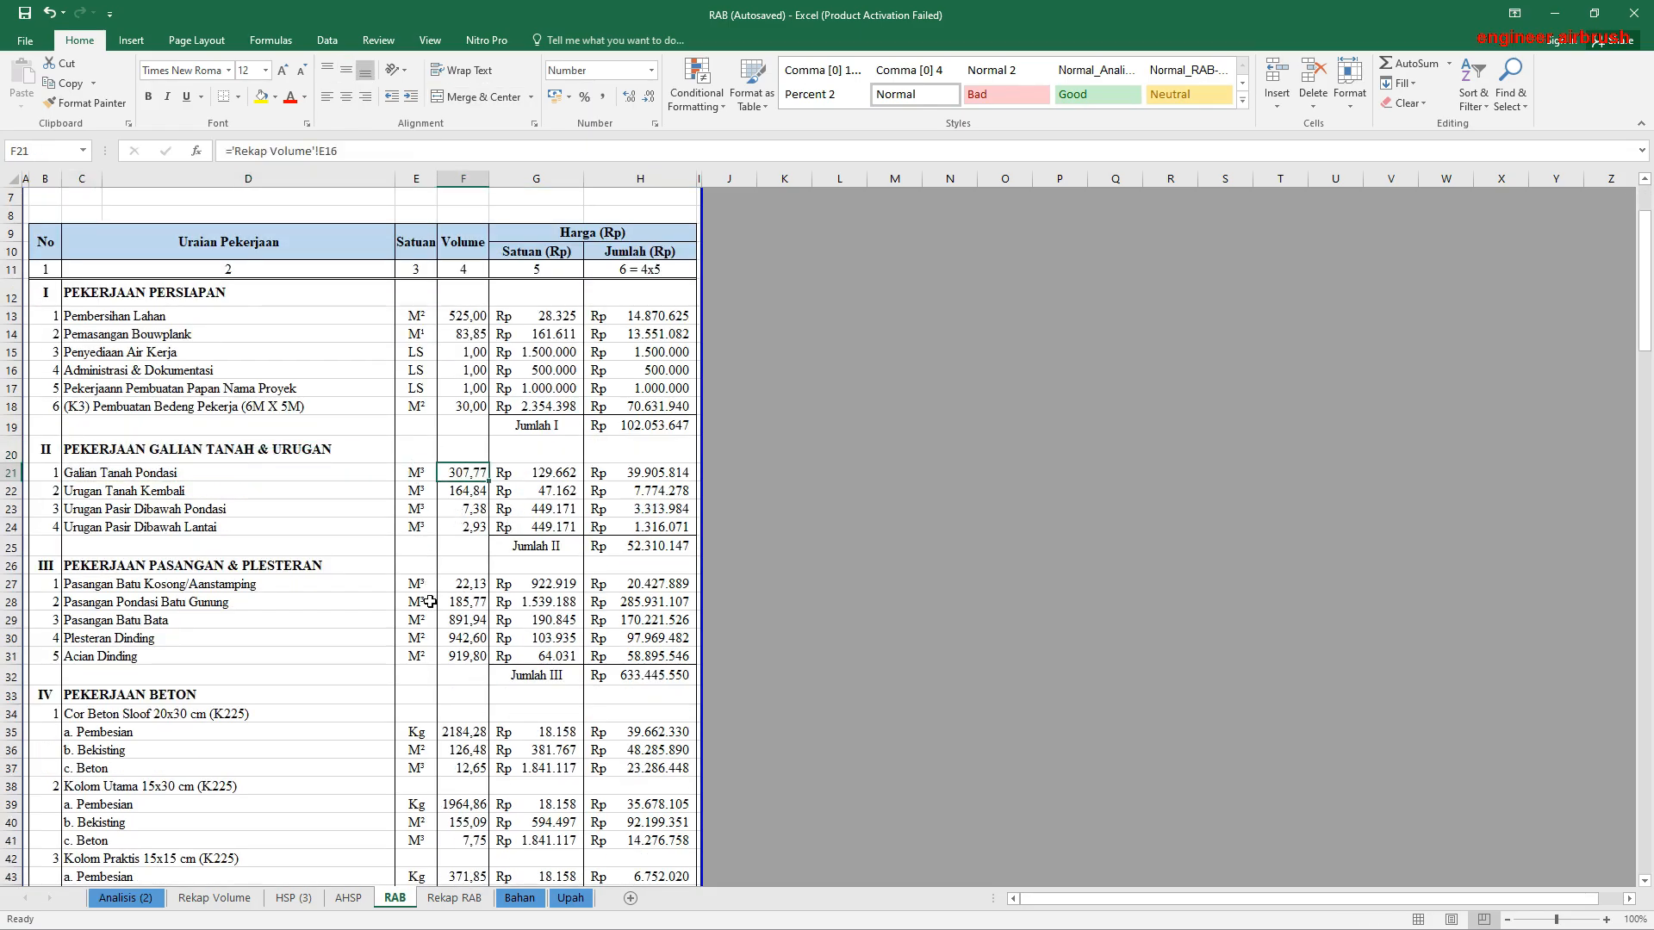
pyautogui.moveTo(476, 298); pyautogui.dragTo(476, 779)
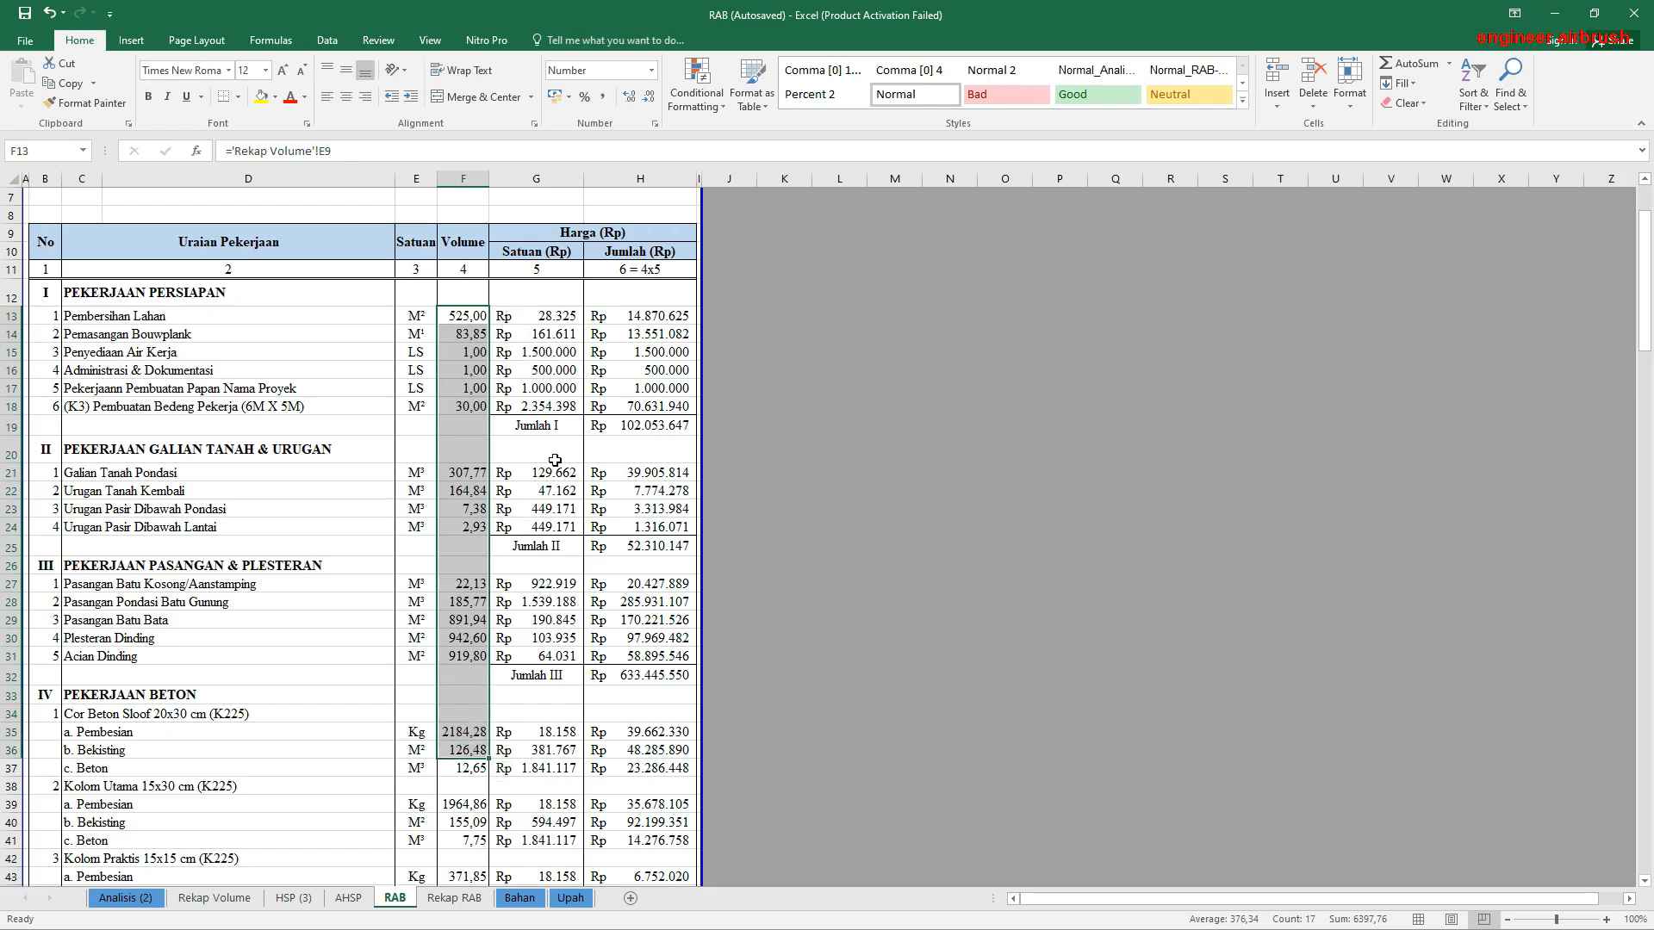
pyautogui.moveTo(555, 455); pyautogui.dragTo(562, 526)
pyautogui.click(638, 545)
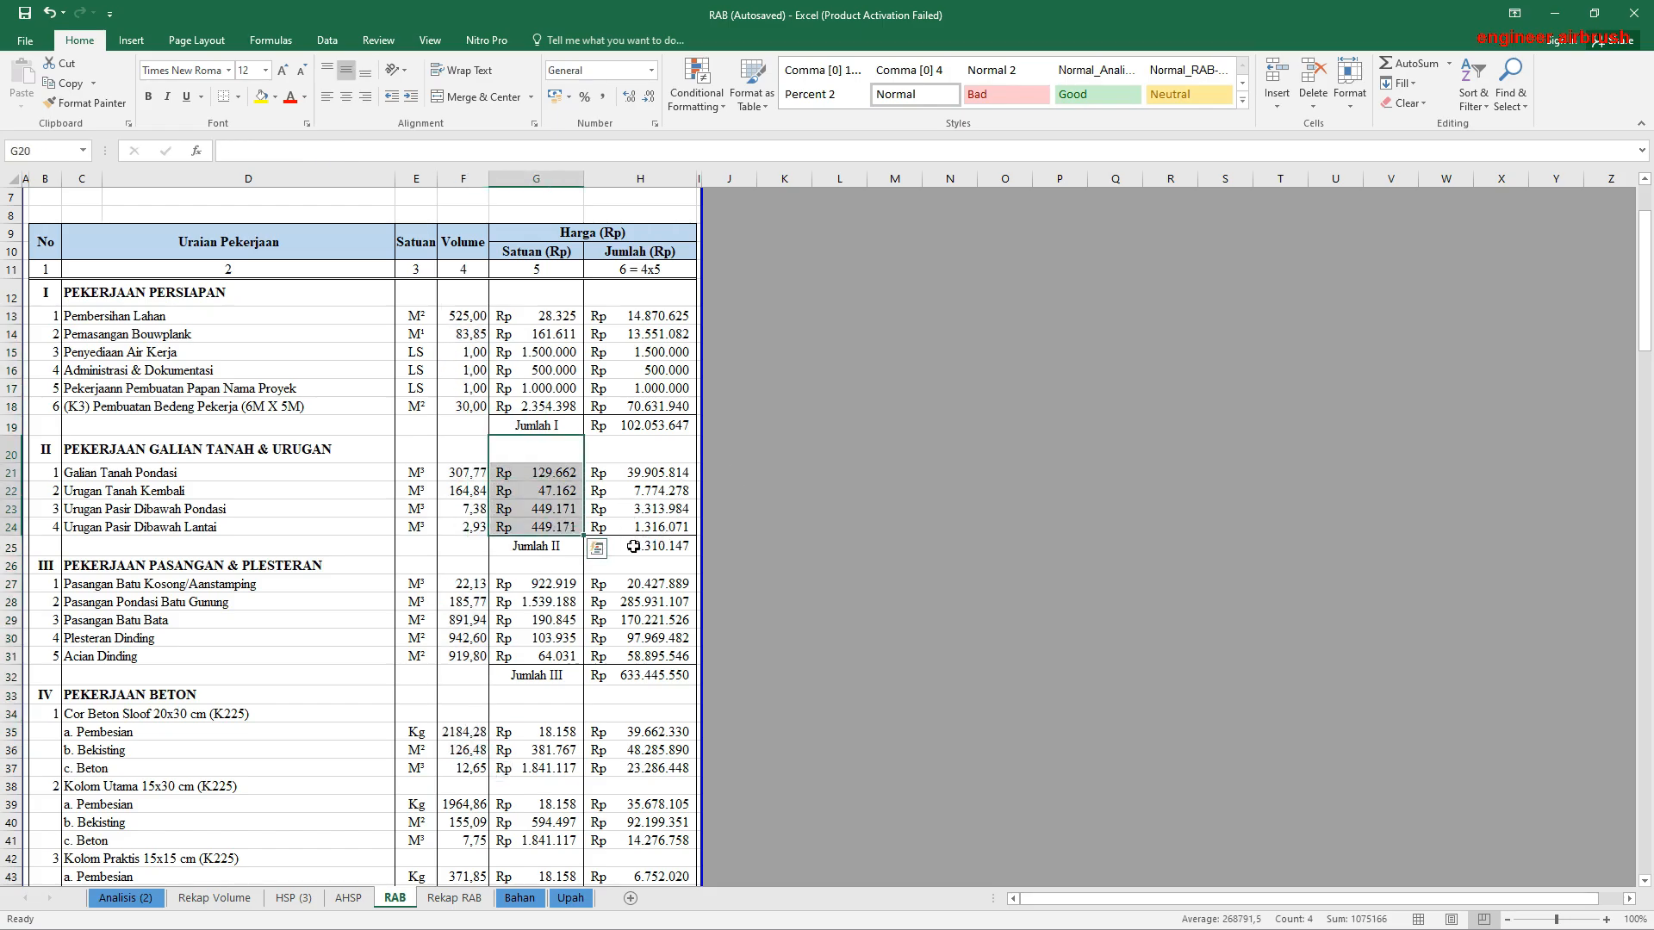
pyautogui.hotkey('alt', '=')
pyautogui.write('`H21:H24)')
pyautogui.scroll(-3, 417, 568)
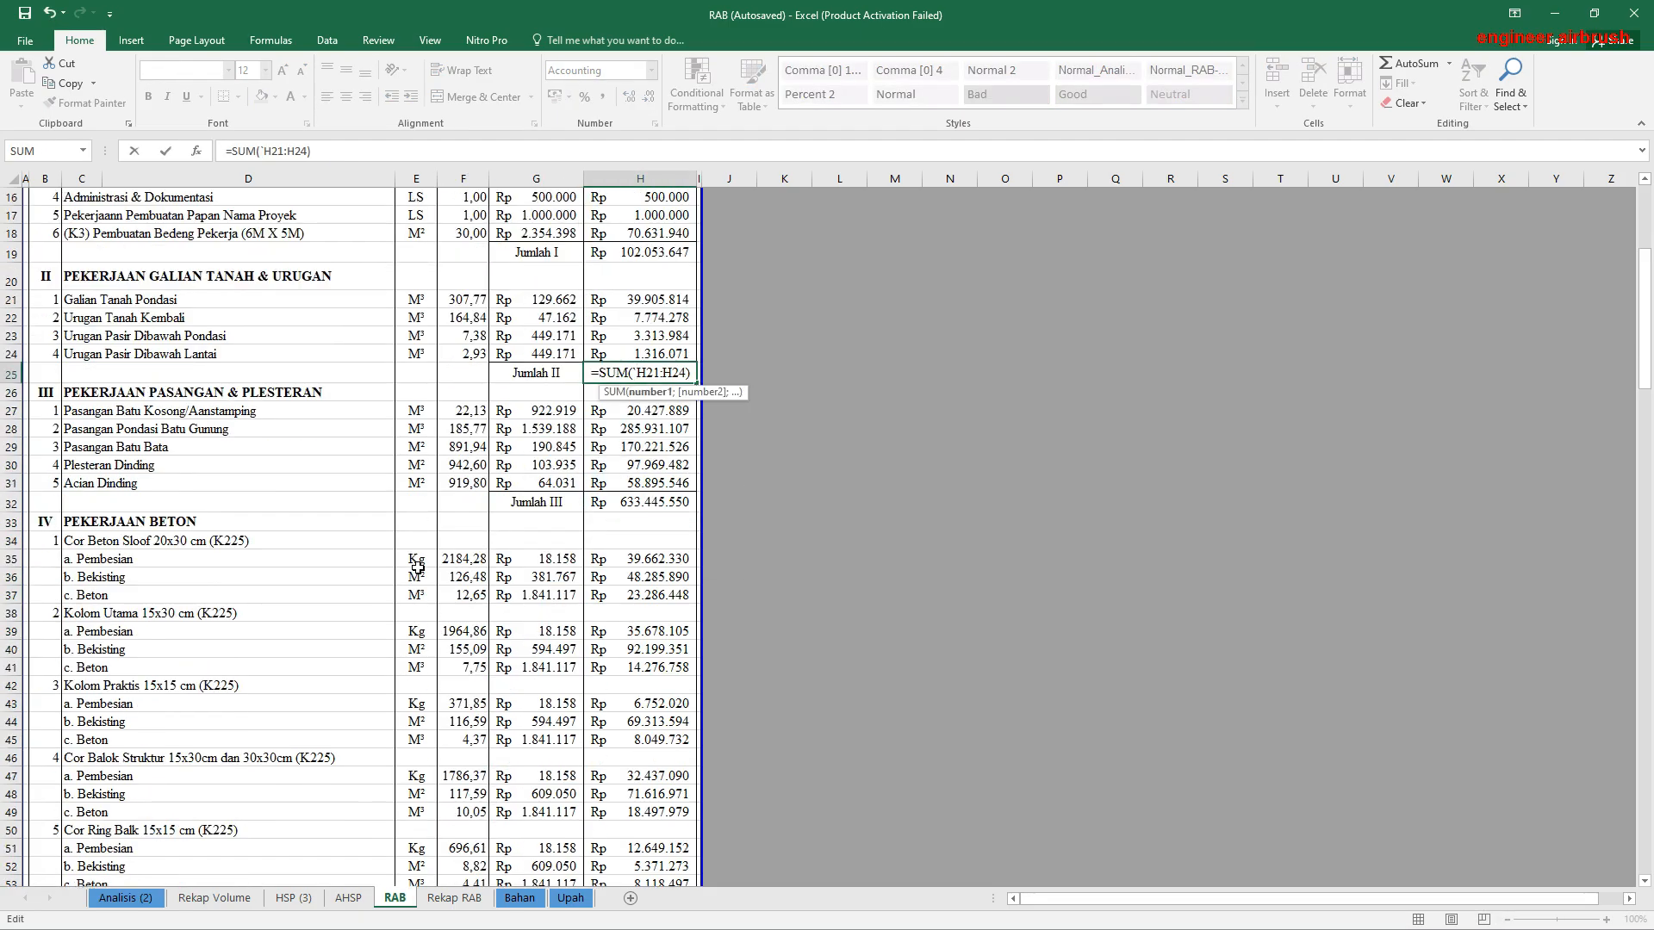
pyautogui.press('Escape')
# Step: Review the volumes, unit prices and subtotals of the remaining RAB sections, and check the Pembersihan Lahan unit price link in G13
pyautogui.scroll(-13, 460, 541)
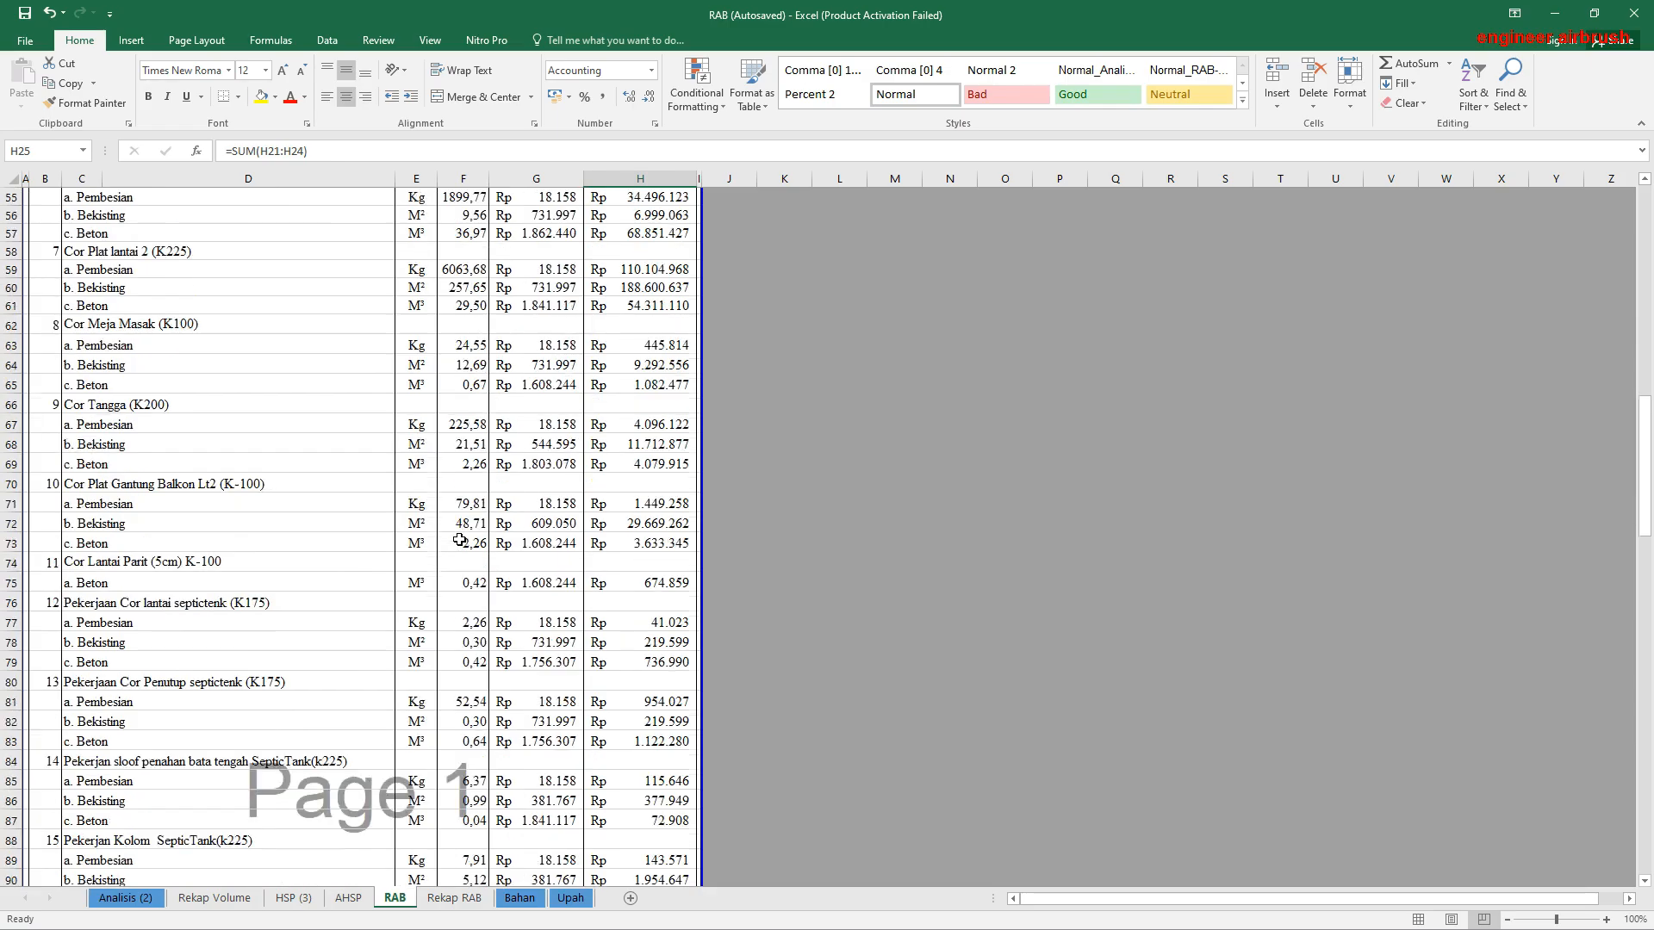
pyautogui.scroll(-20, 460, 541)
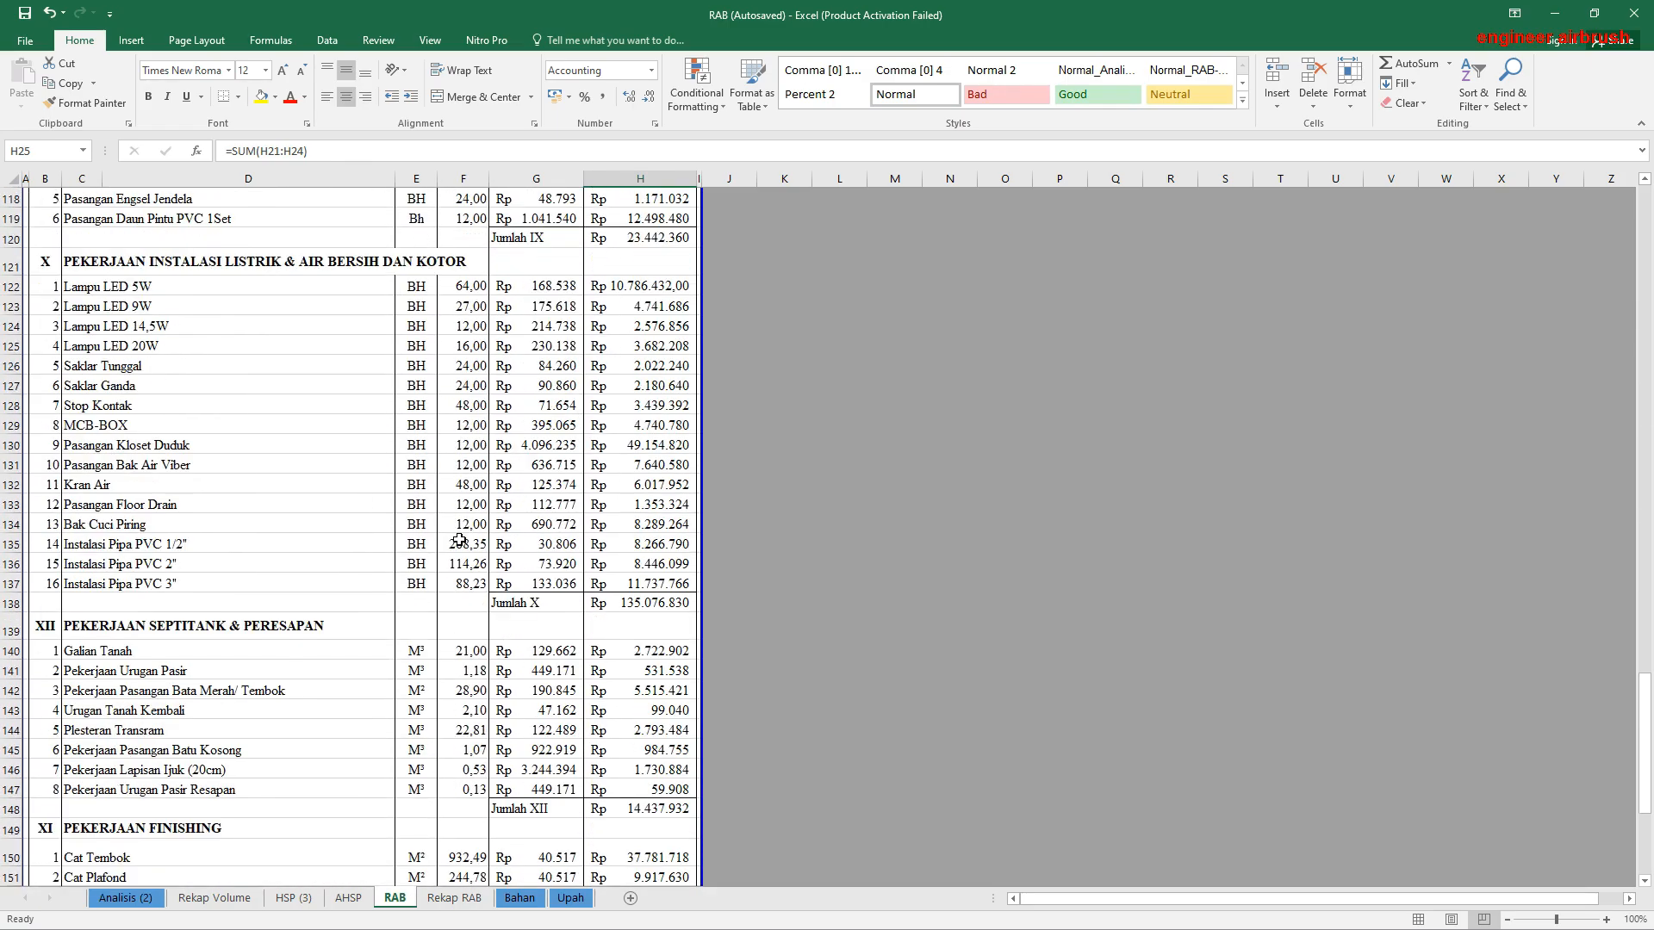
pyautogui.scroll(-6, 460, 540)
pyautogui.scroll(20, 460, 541)
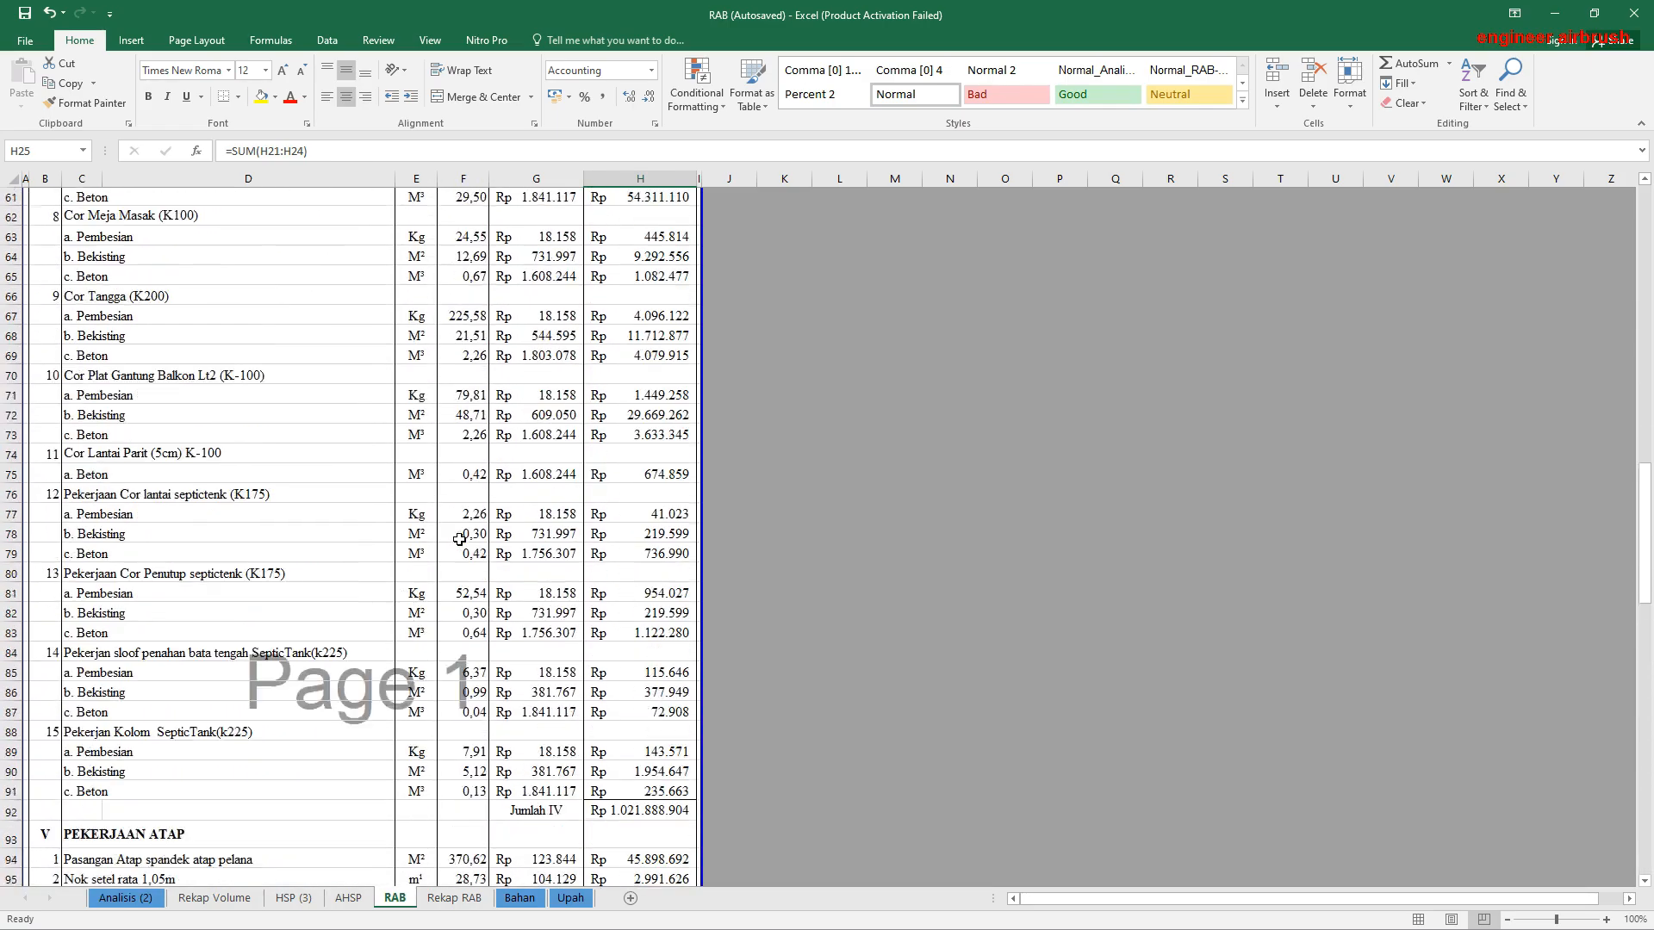
pyautogui.scroll(14, 460, 540)
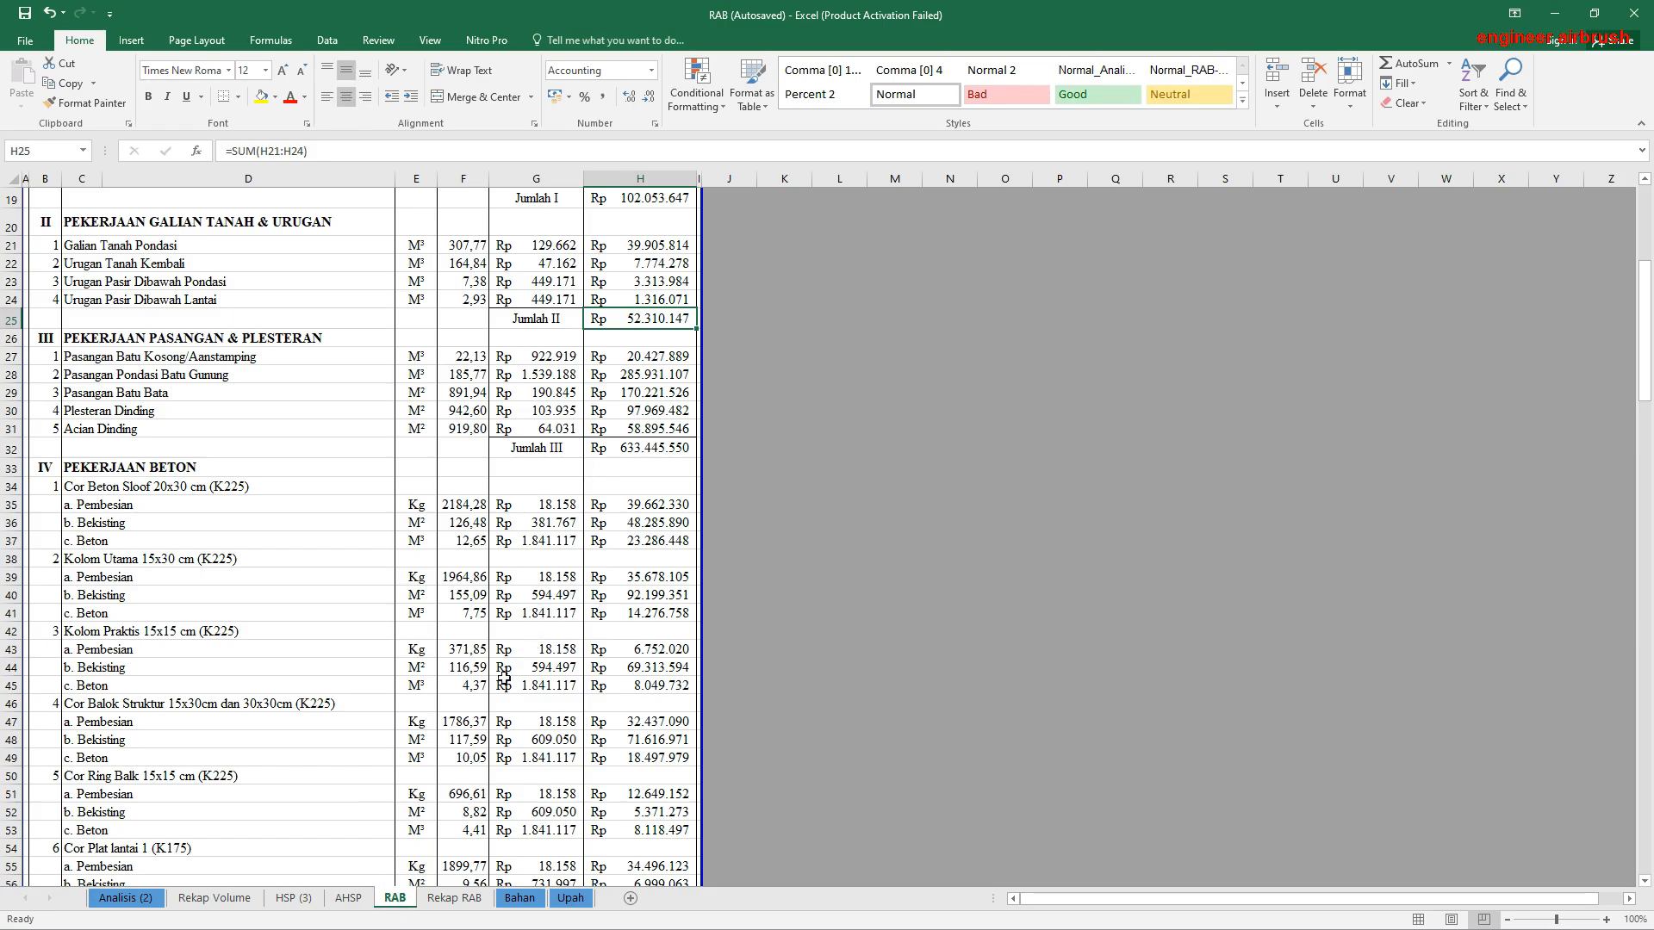
pyautogui.scroll(6, 646, 422)
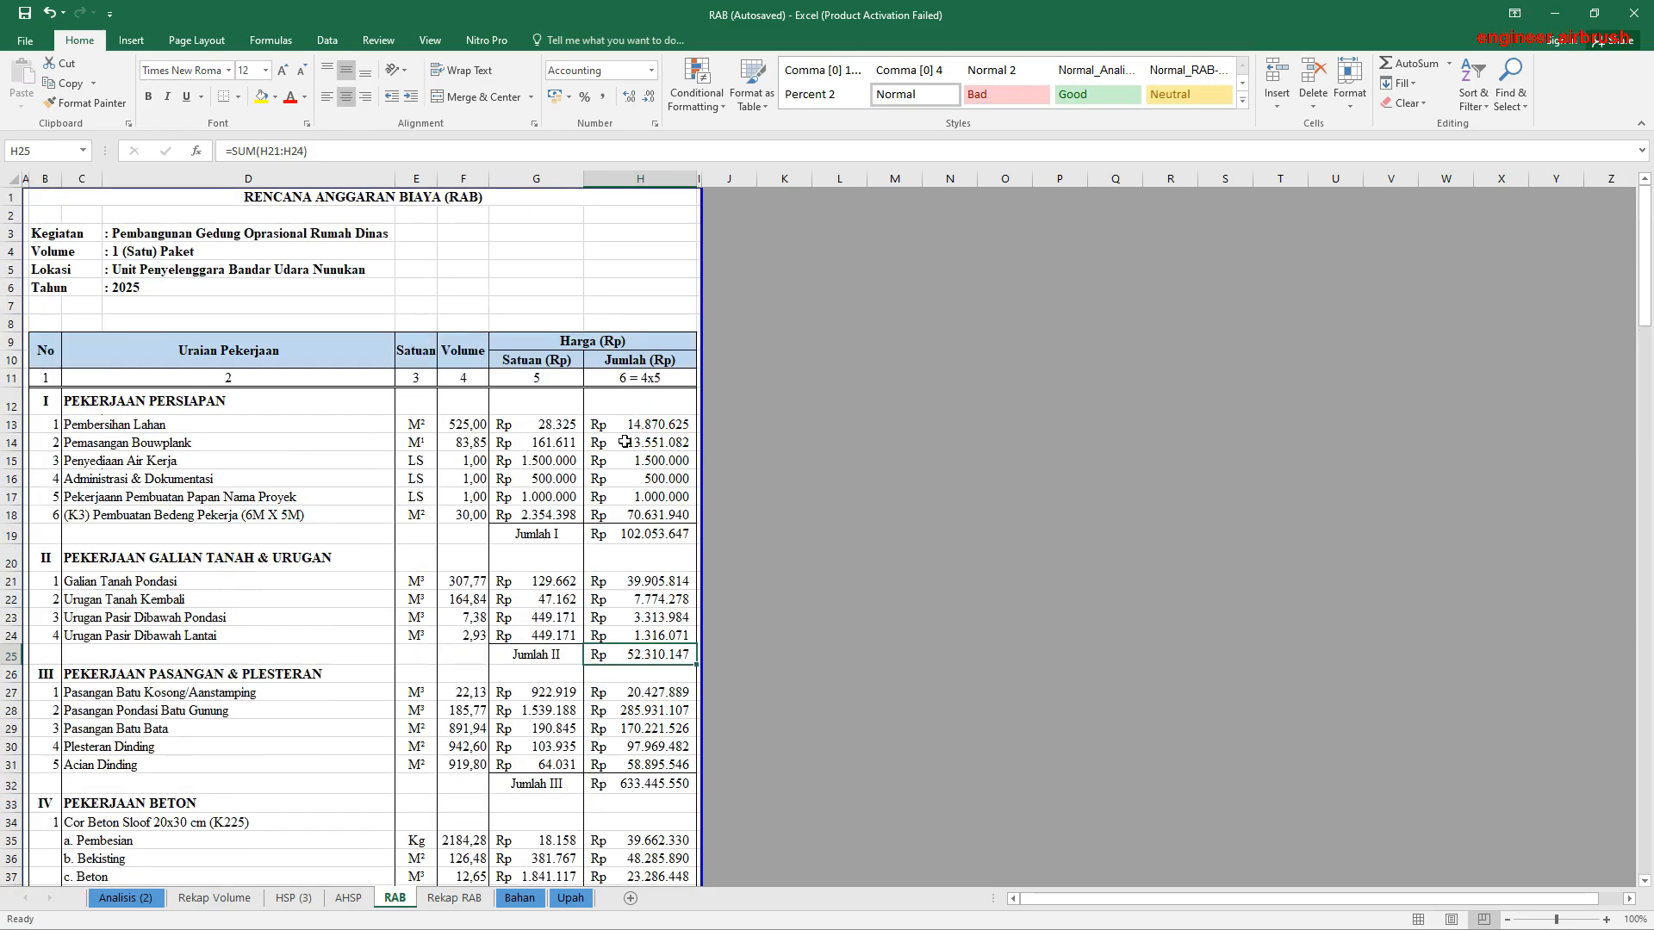
pyautogui.click(535, 433)
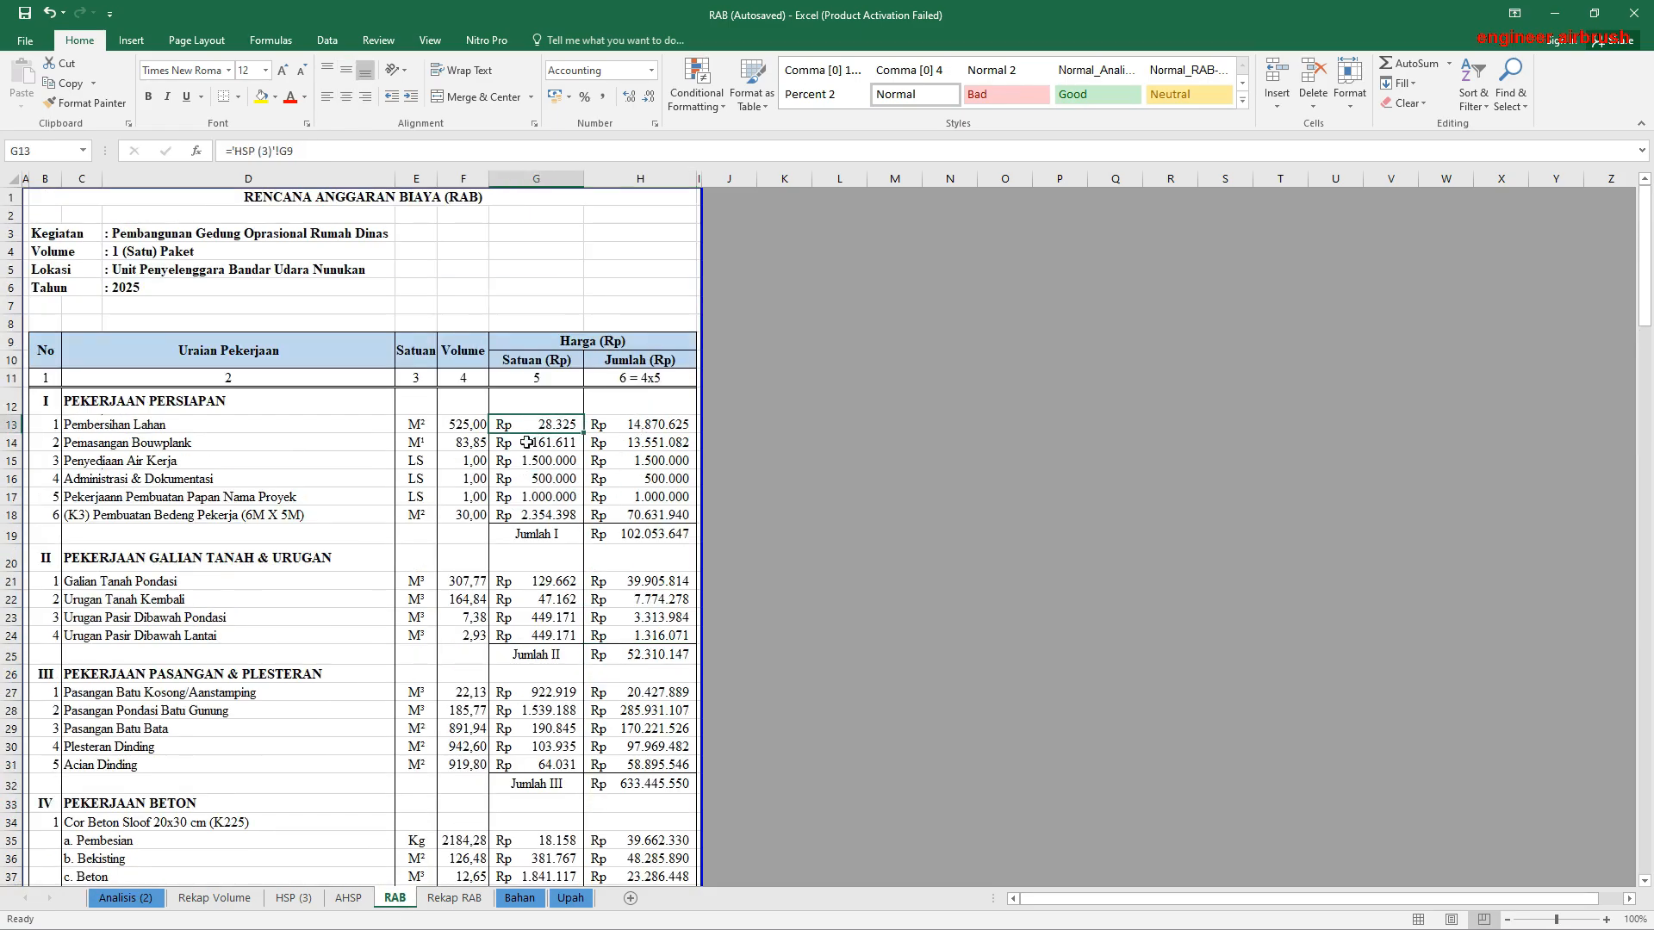
# Step: Examine the HSP (3) unit price list and the AHSP analysis behind the Bouwplank price, including the rounded total in I93 and the coefficients
pyautogui.click(293, 899)
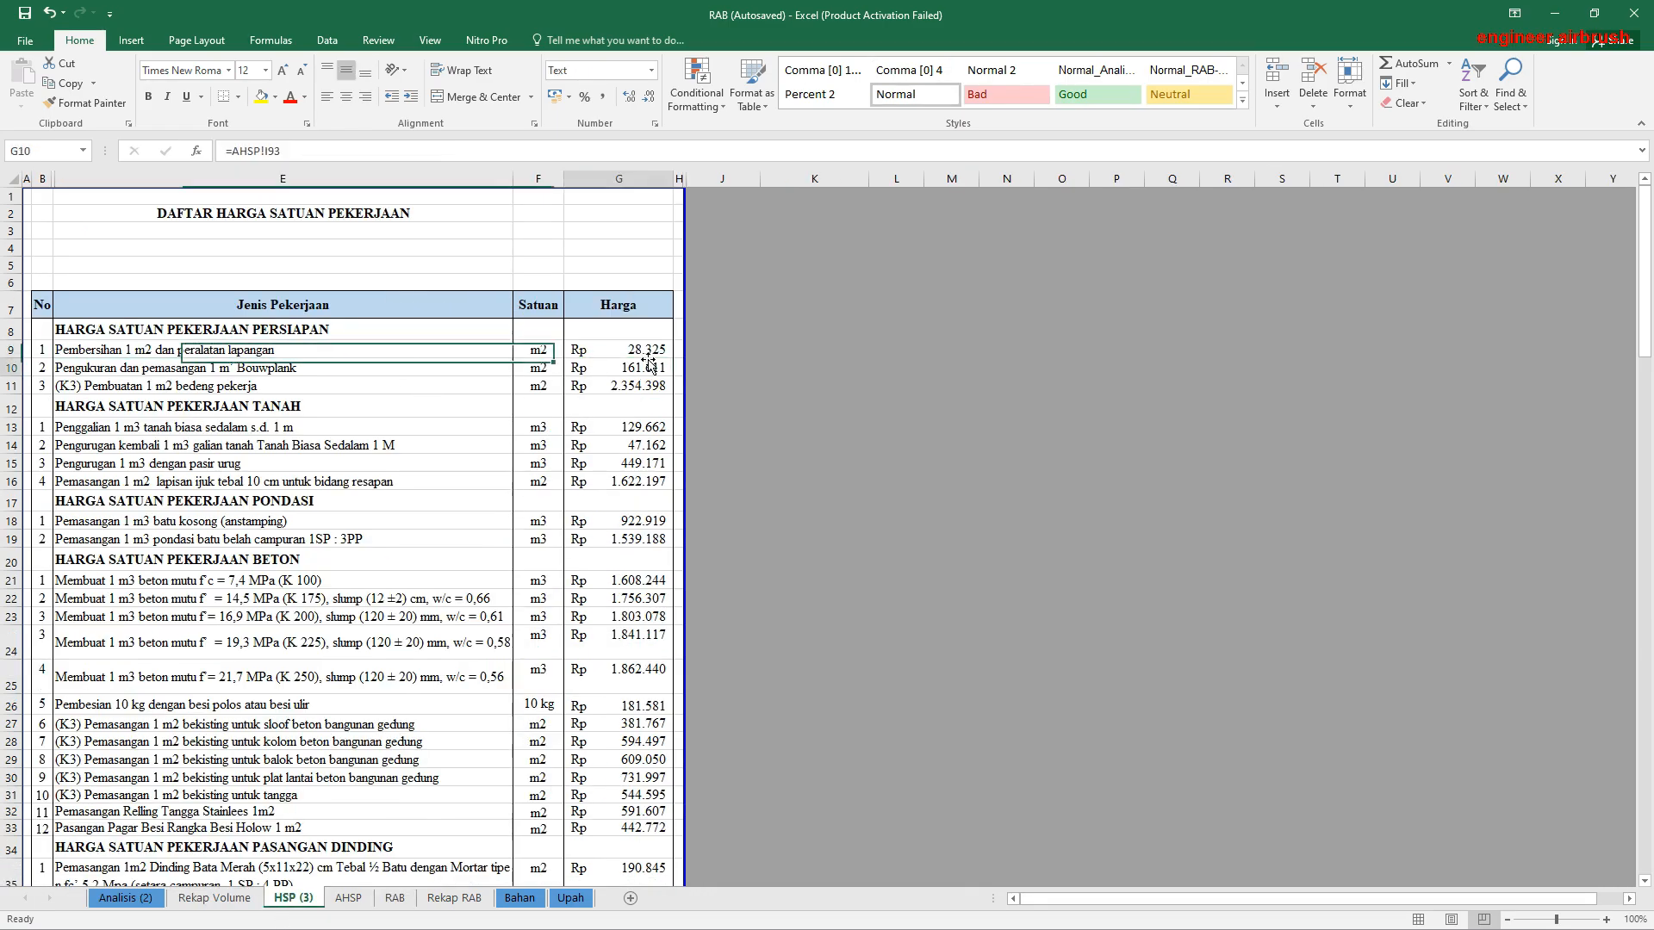
pyautogui.click(349, 898)
pyautogui.scroll(20, 622, 508)
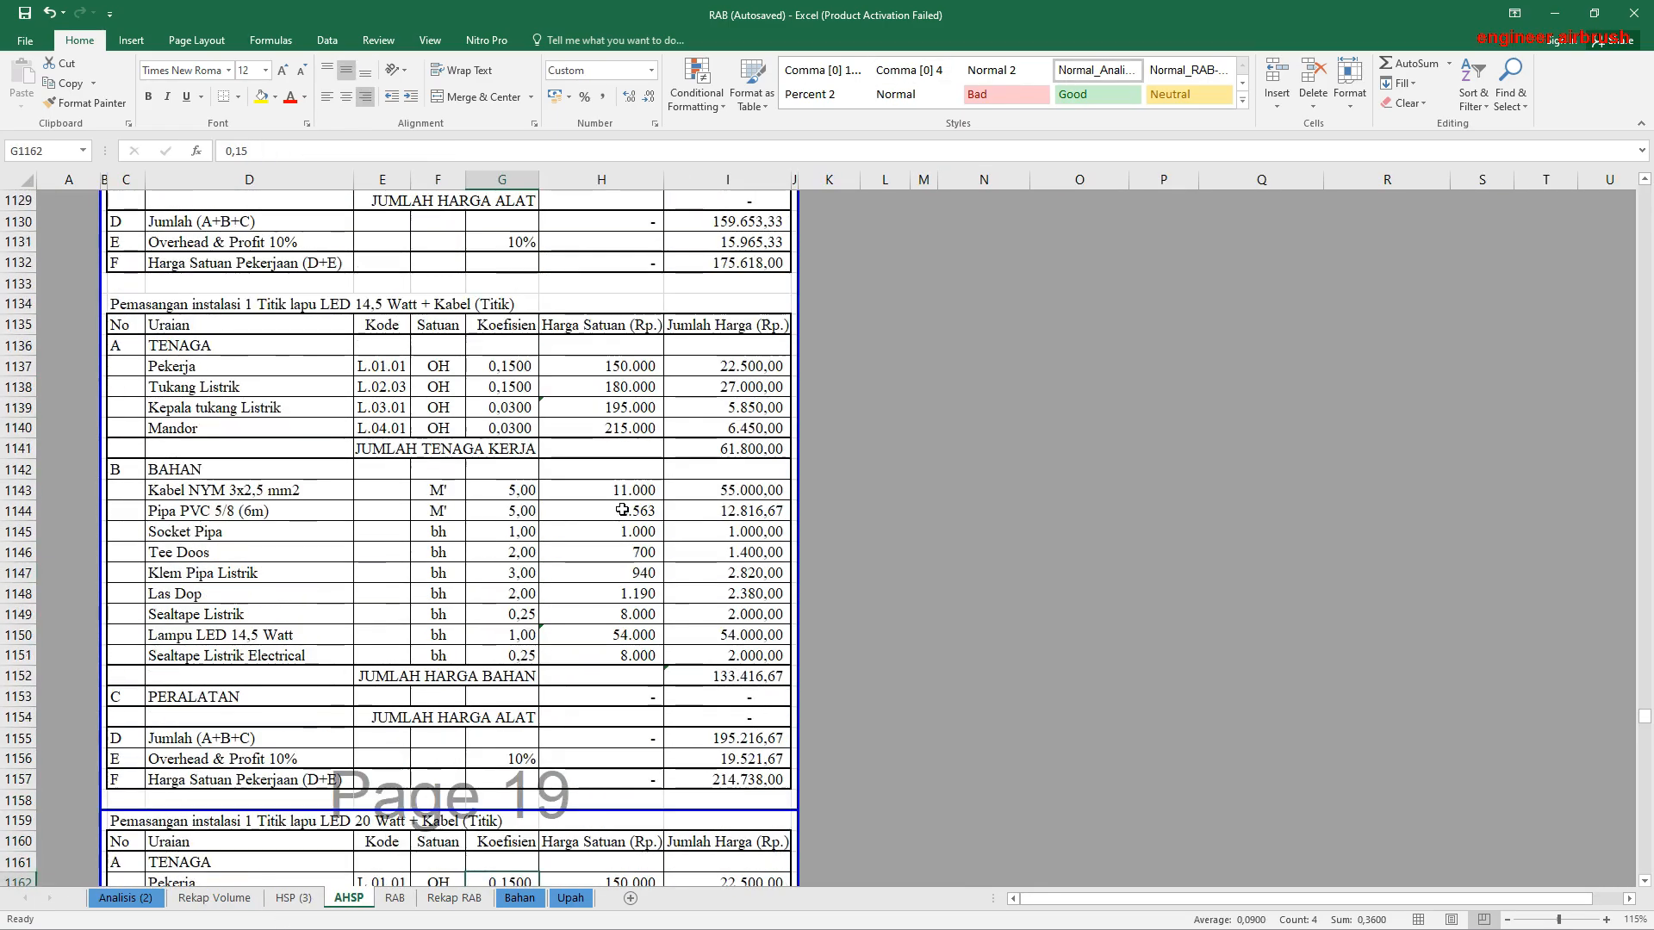
pyautogui.scroll(20, 622, 508)
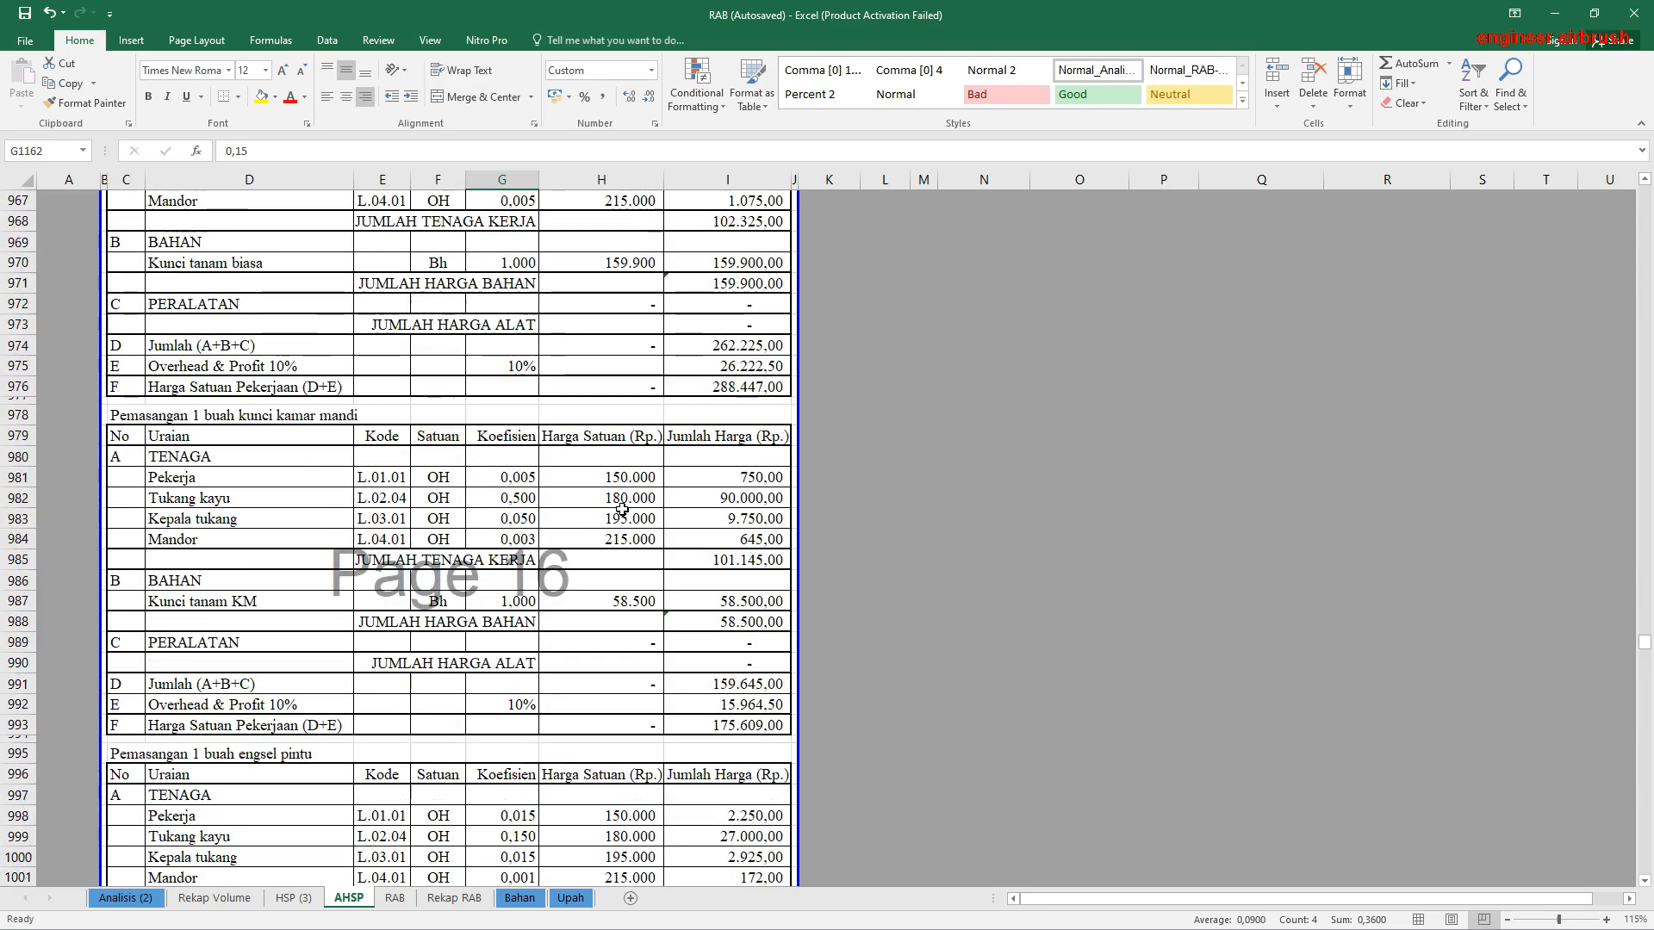
pyautogui.scroll(20, 622, 486)
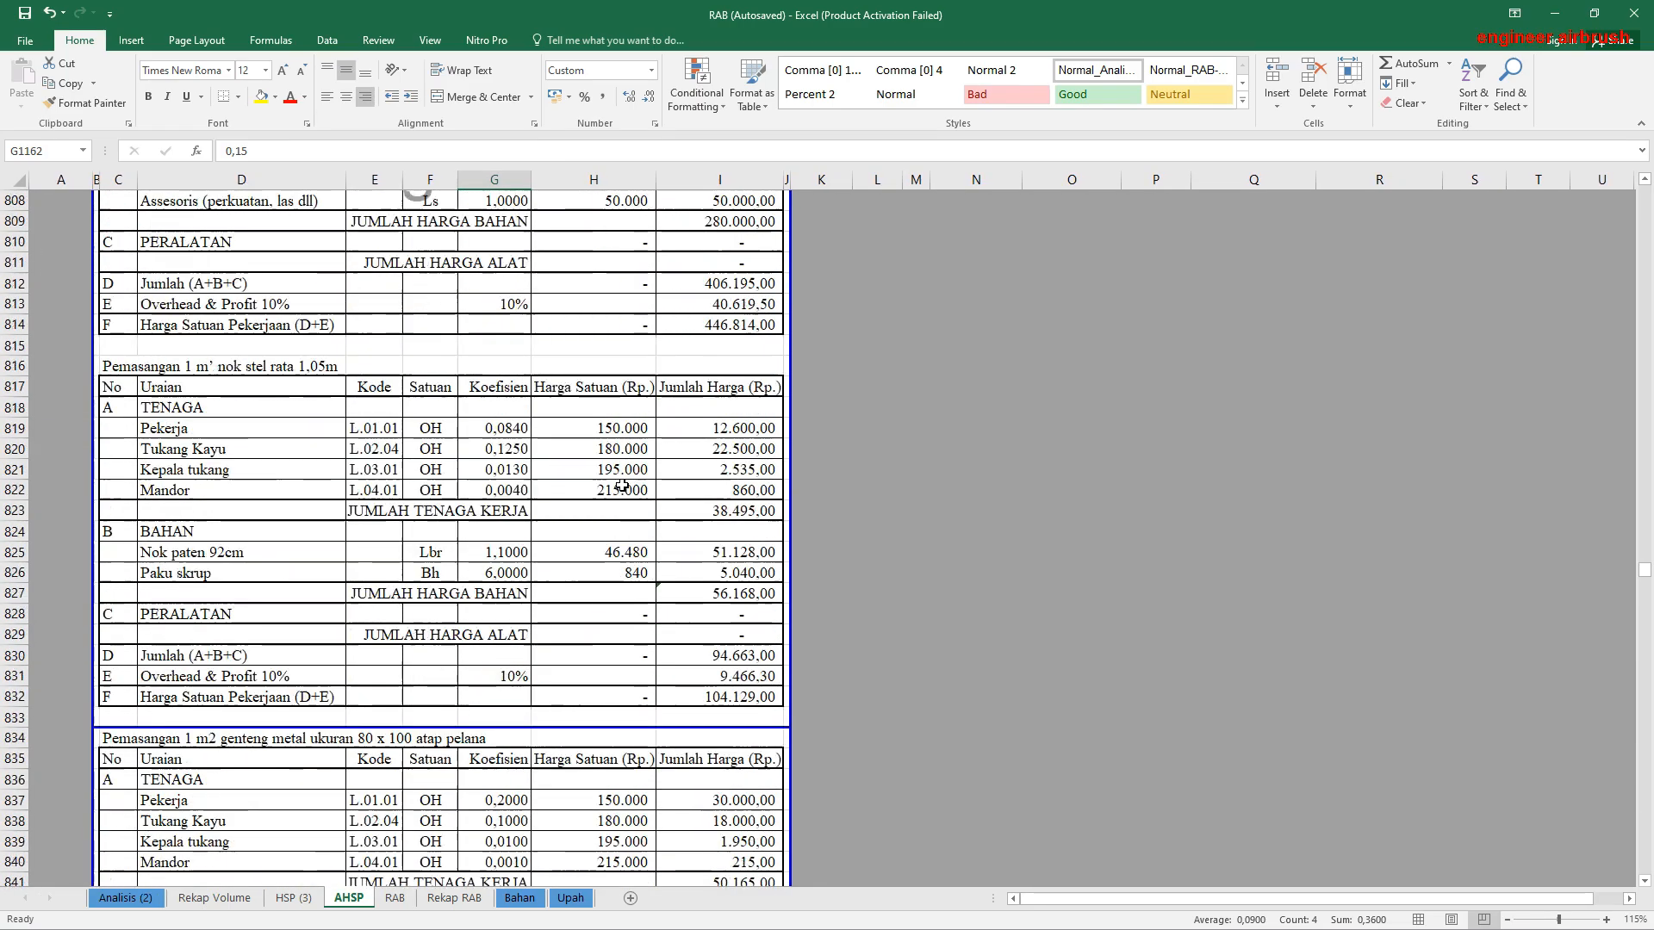
pyautogui.moveTo(1644, 555); pyautogui.dragTo(1644, 207)
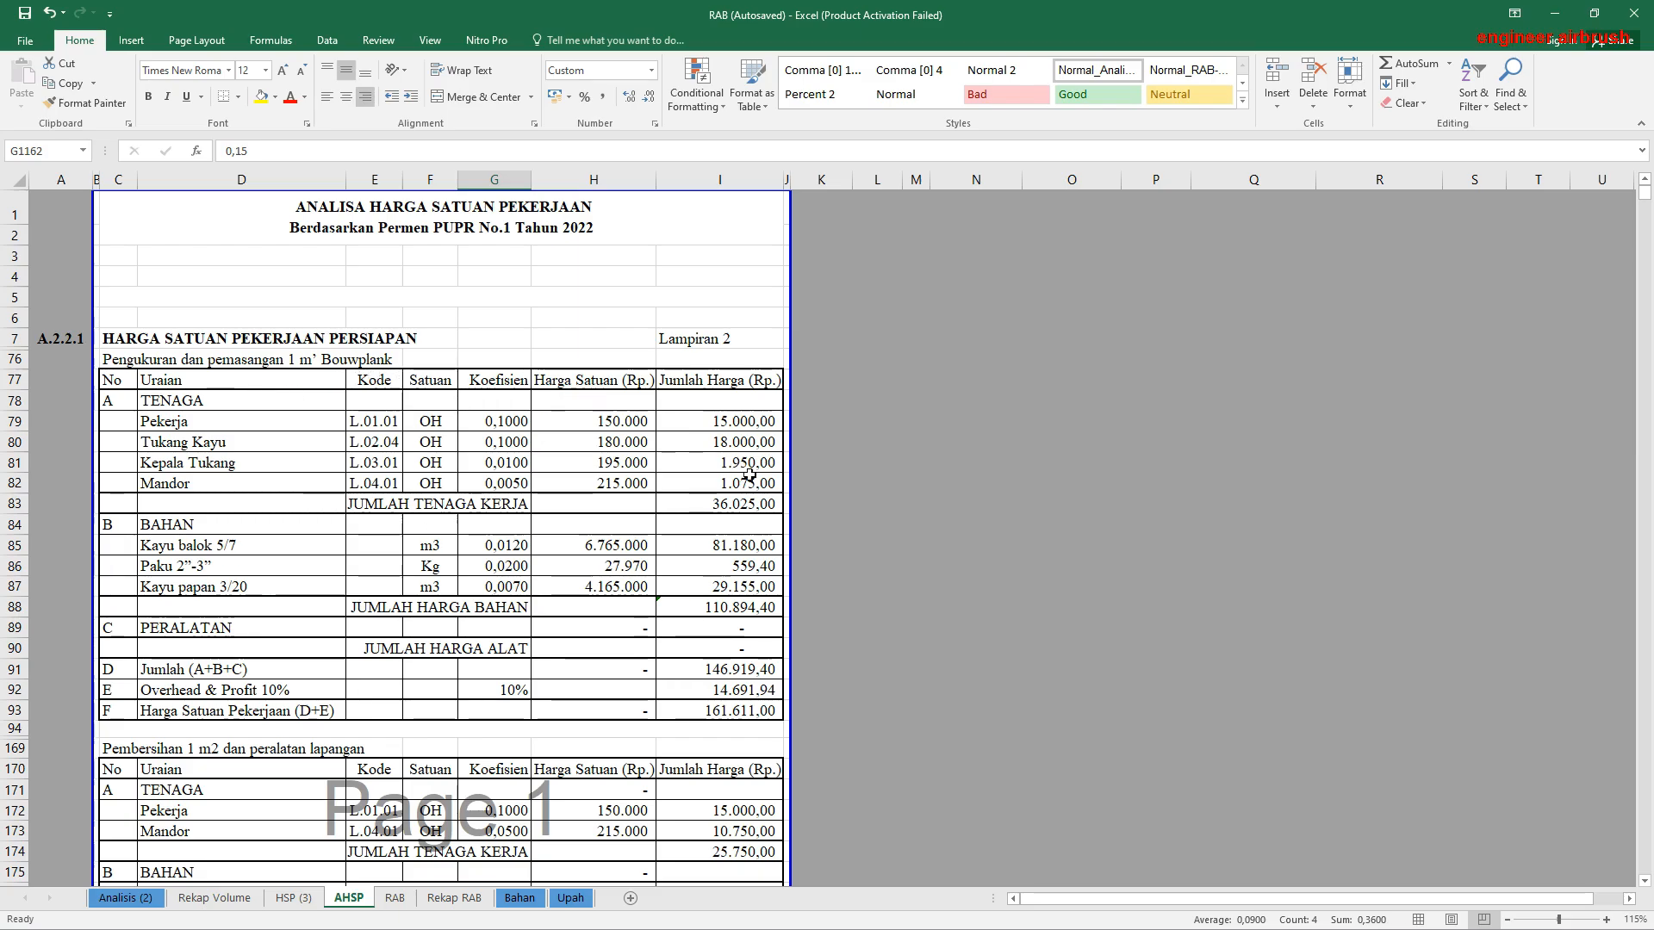
pyautogui.click(737, 507)
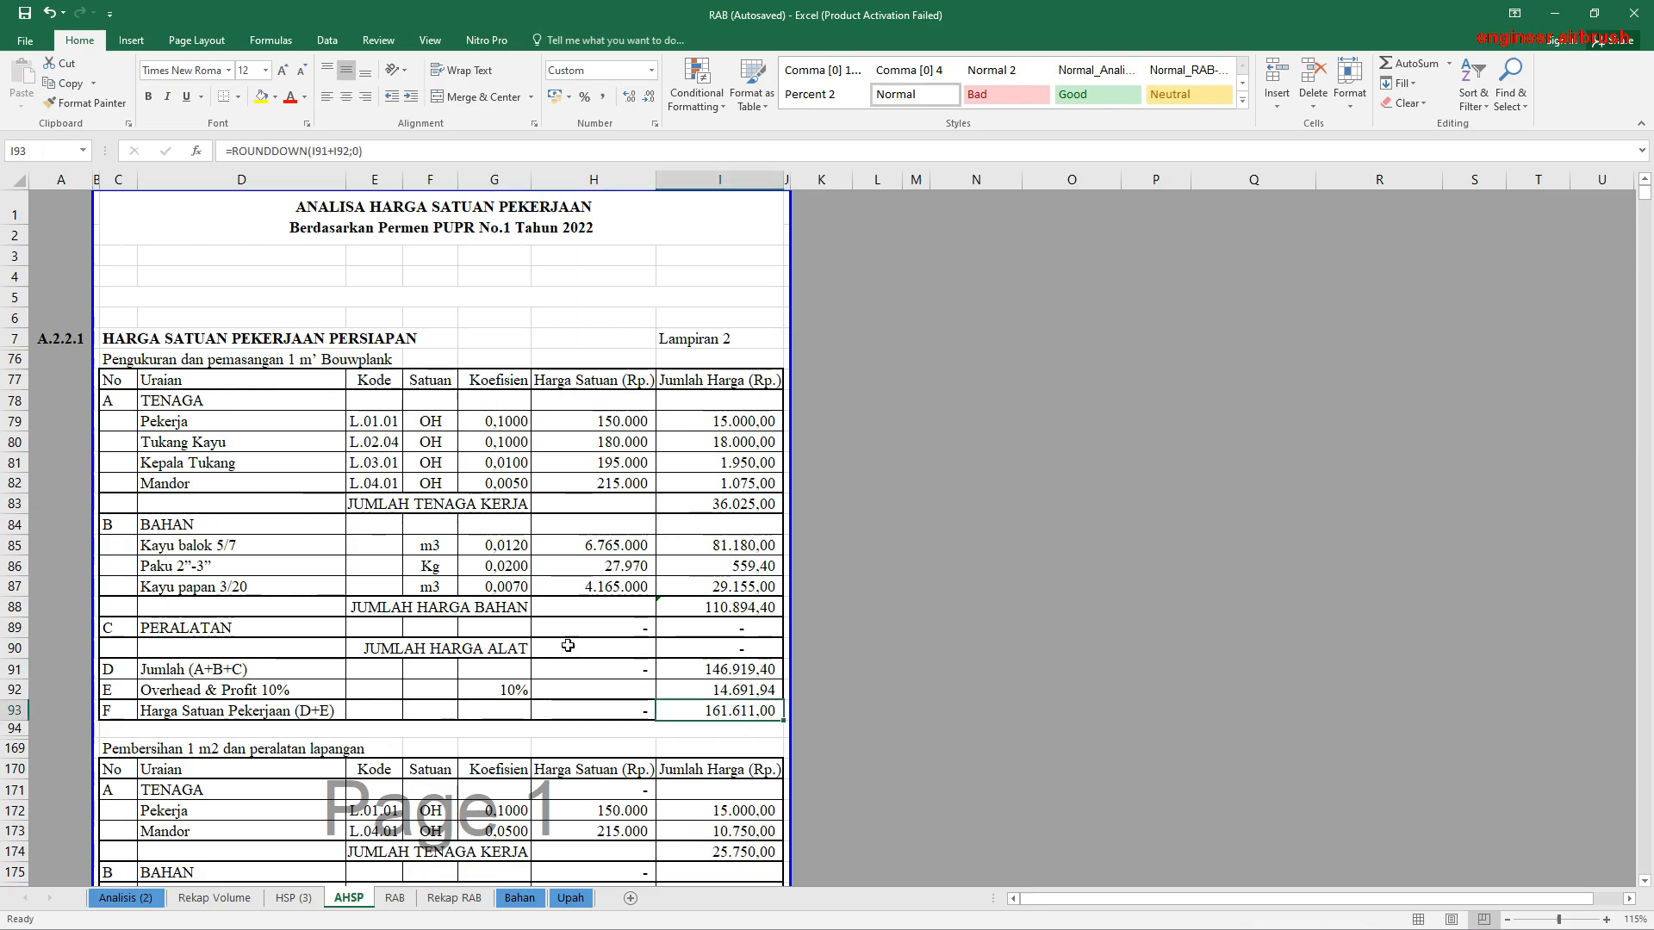
pyautogui.moveTo(498, 401); pyautogui.dragTo(483, 633)
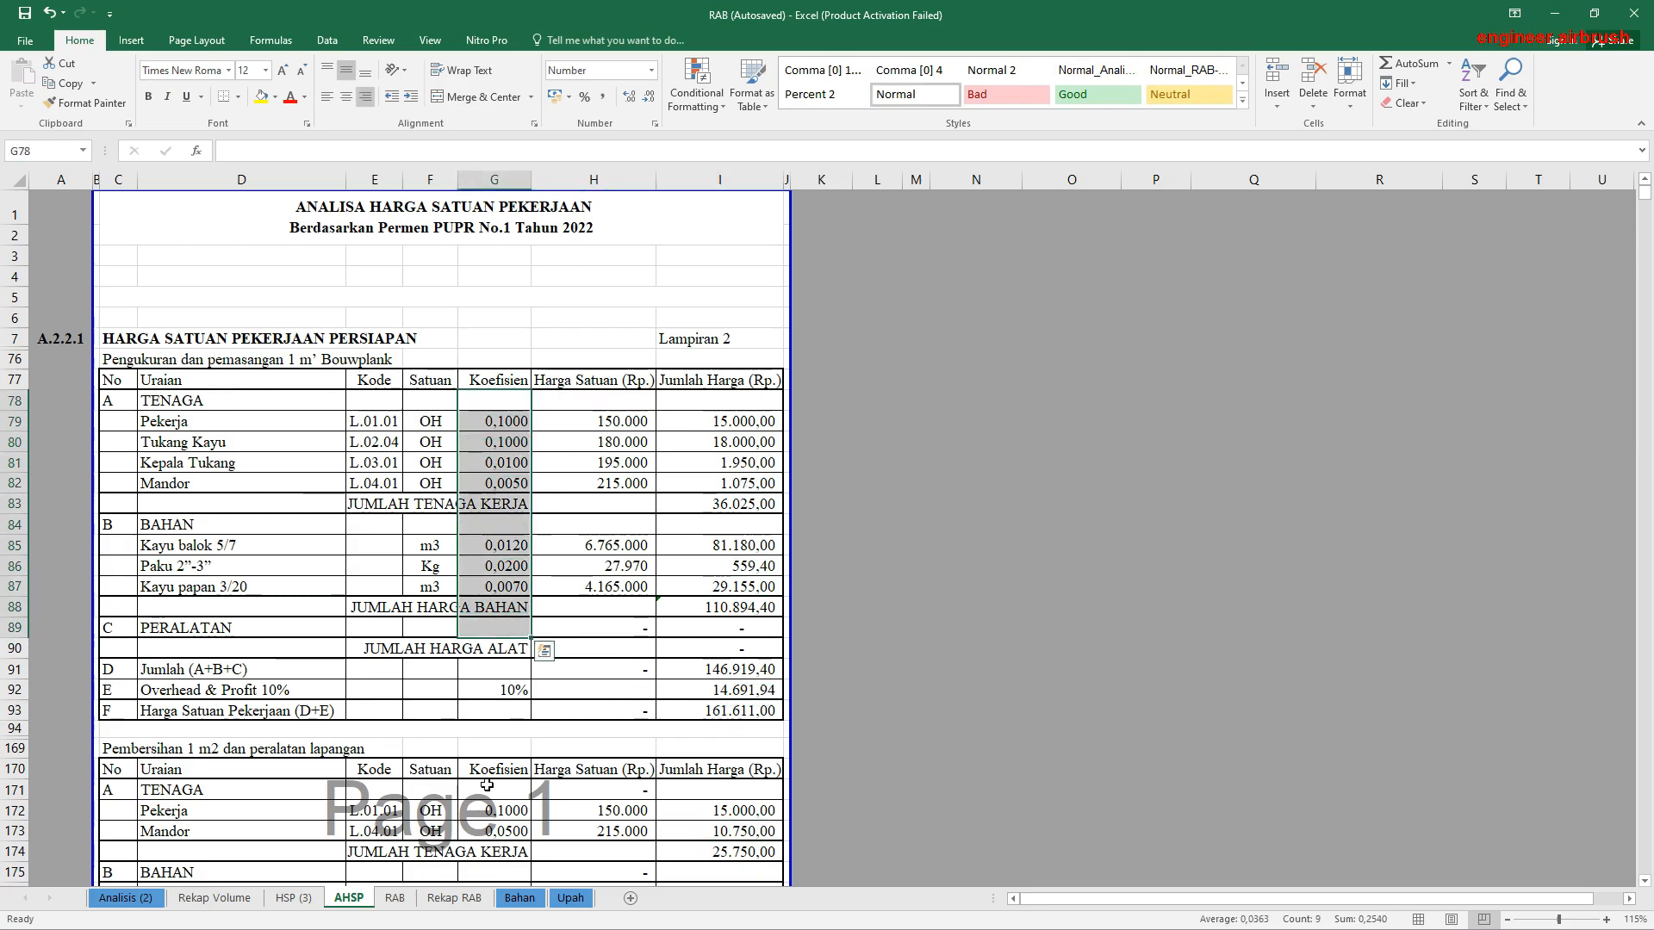
# Step: Reorder the worksheets so RAB directly follows Rekap Volume and Rekap RAB directly follows RAB
pyautogui.click(448, 898)
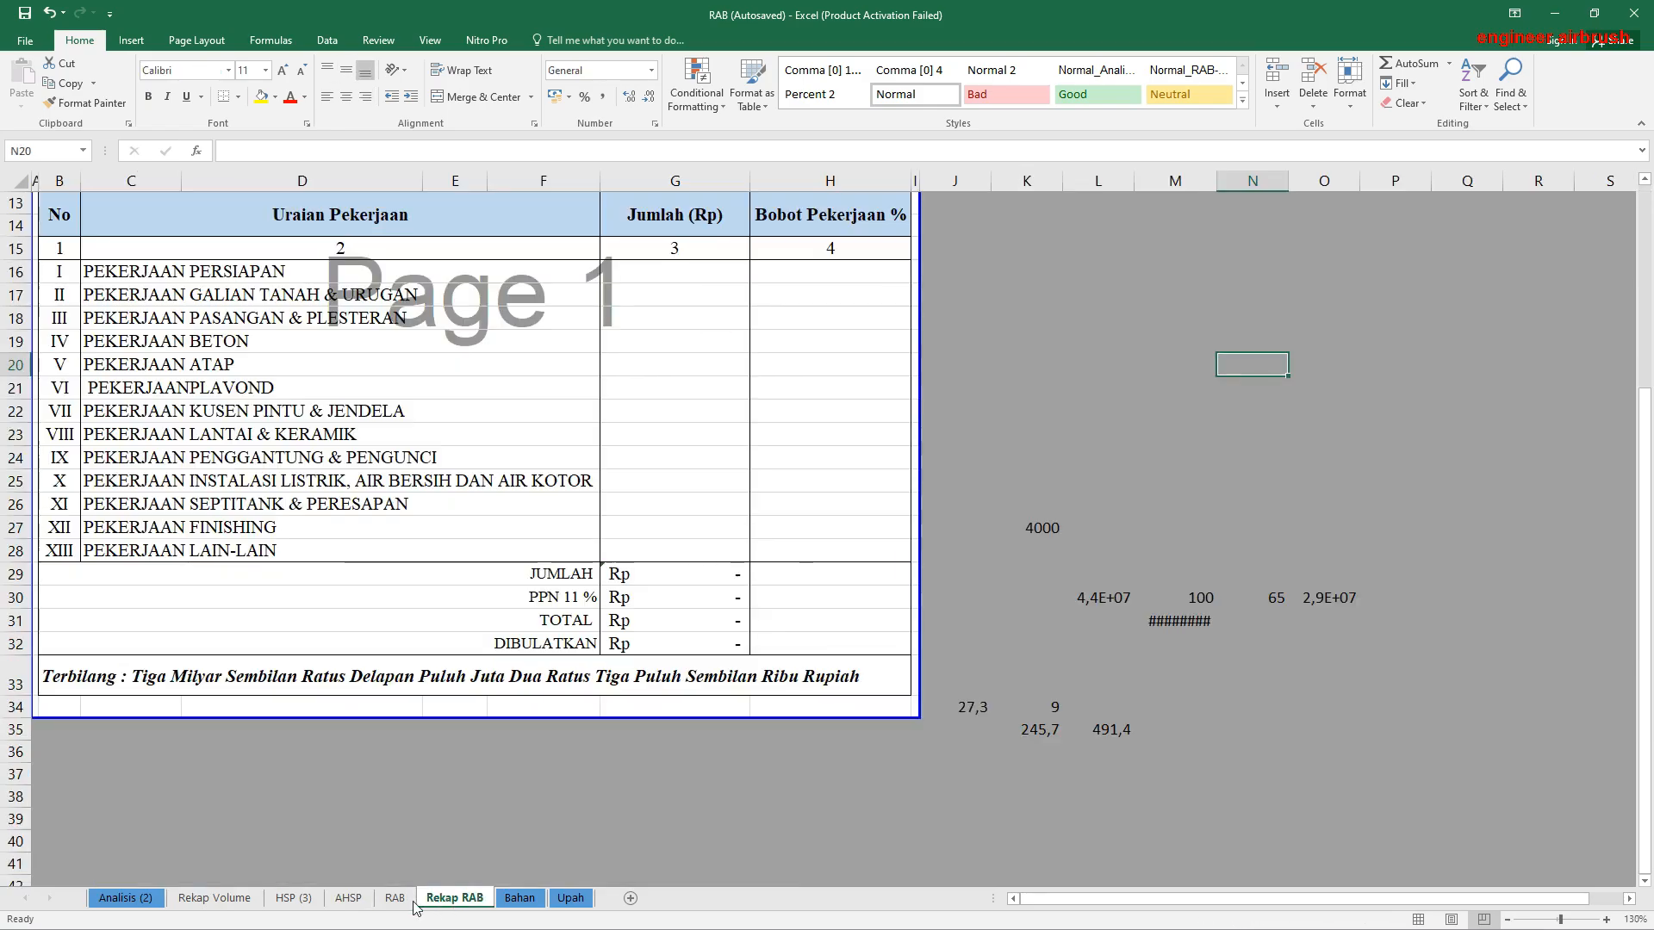
pyautogui.click(395, 899)
pyautogui.moveTo(275, 901); pyautogui.dragTo(278, 900)
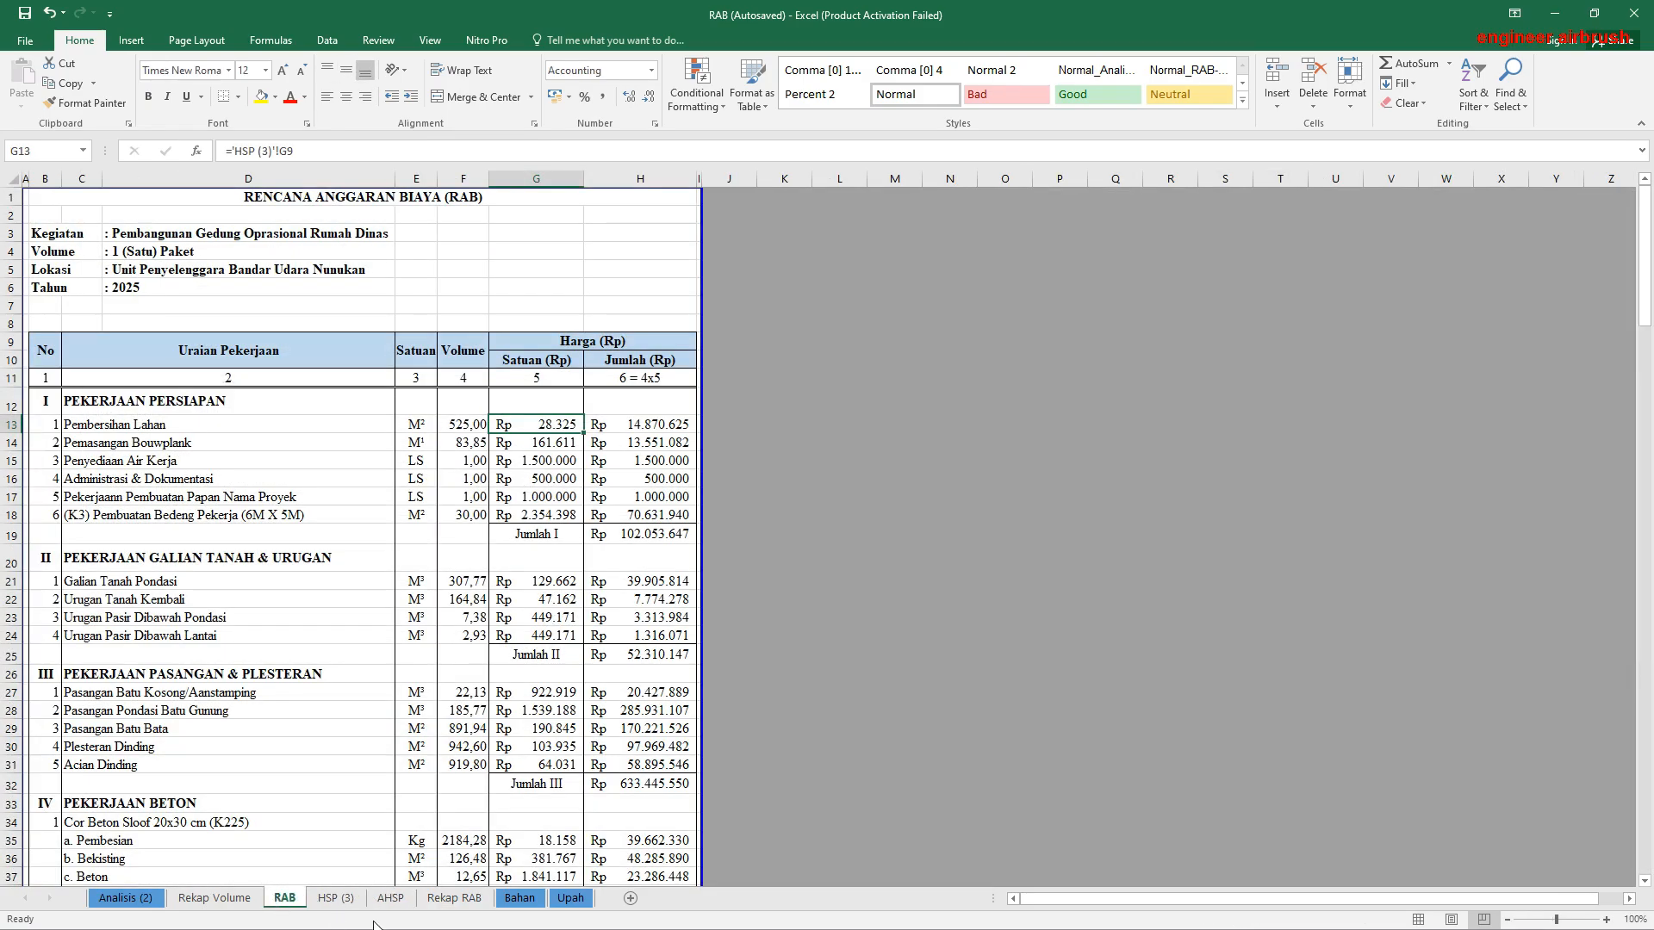
pyautogui.moveTo(449, 907); pyautogui.dragTo(371, 903)
# Step: Review the Rekap RAB title and the Kegiatan, Volume, Lokasi and Tahun project details in B5:H8
pyautogui.scroll(4, 526, 689)
pyautogui.scroll(-1, 534, 672)
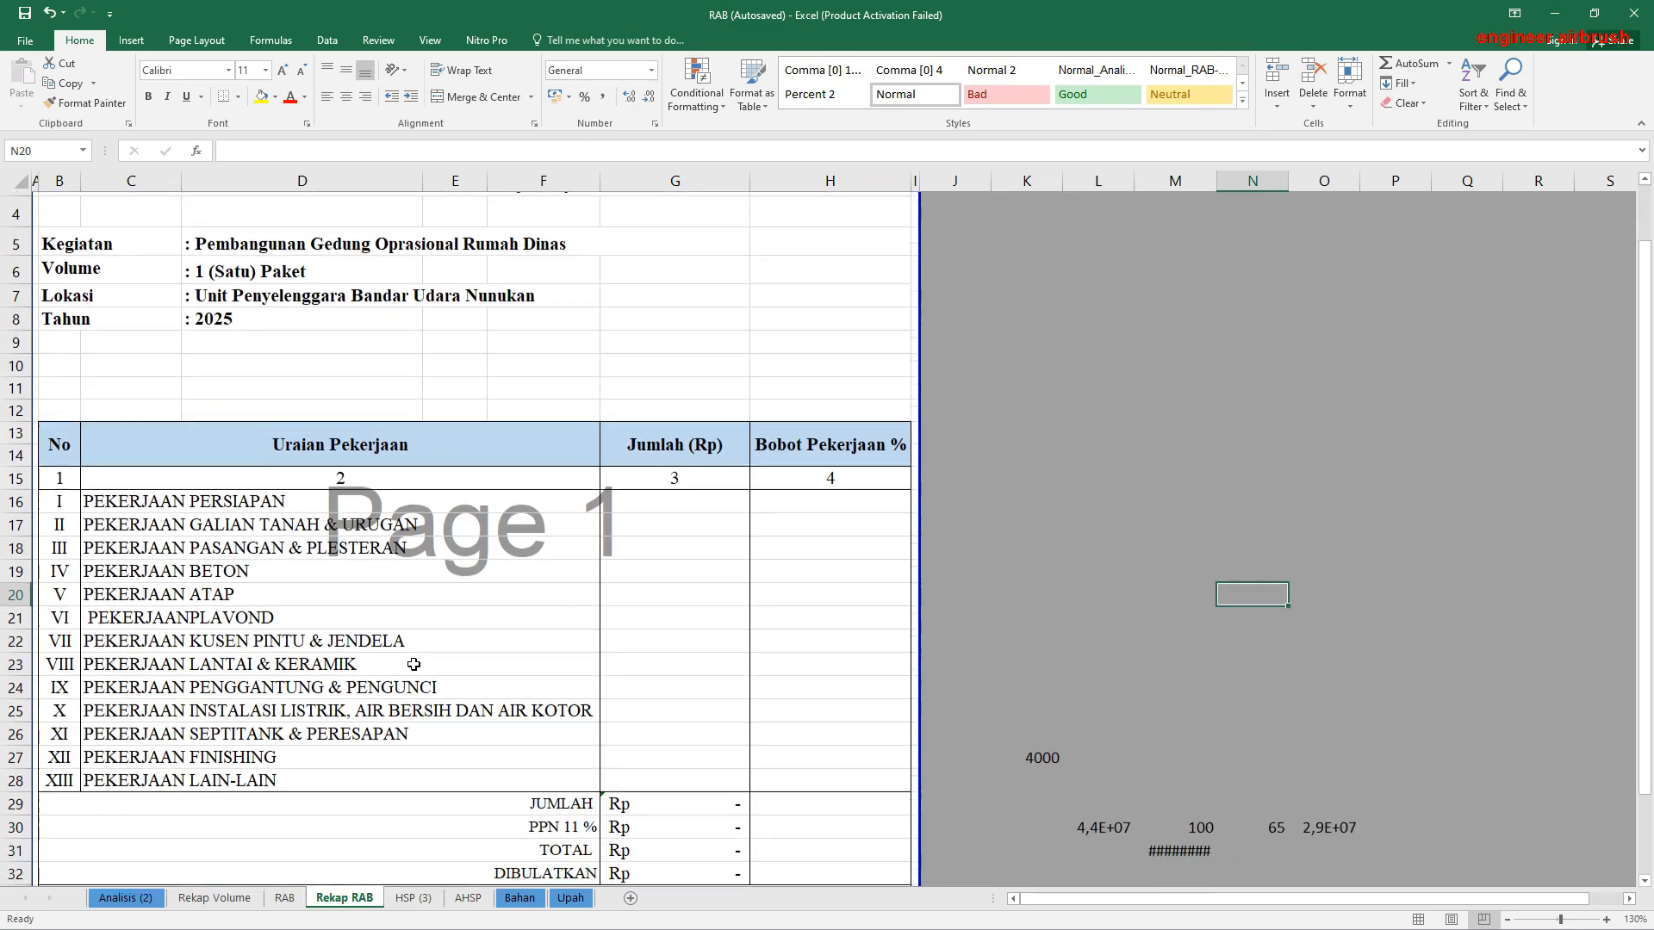
pyautogui.scroll(1, 414, 664)
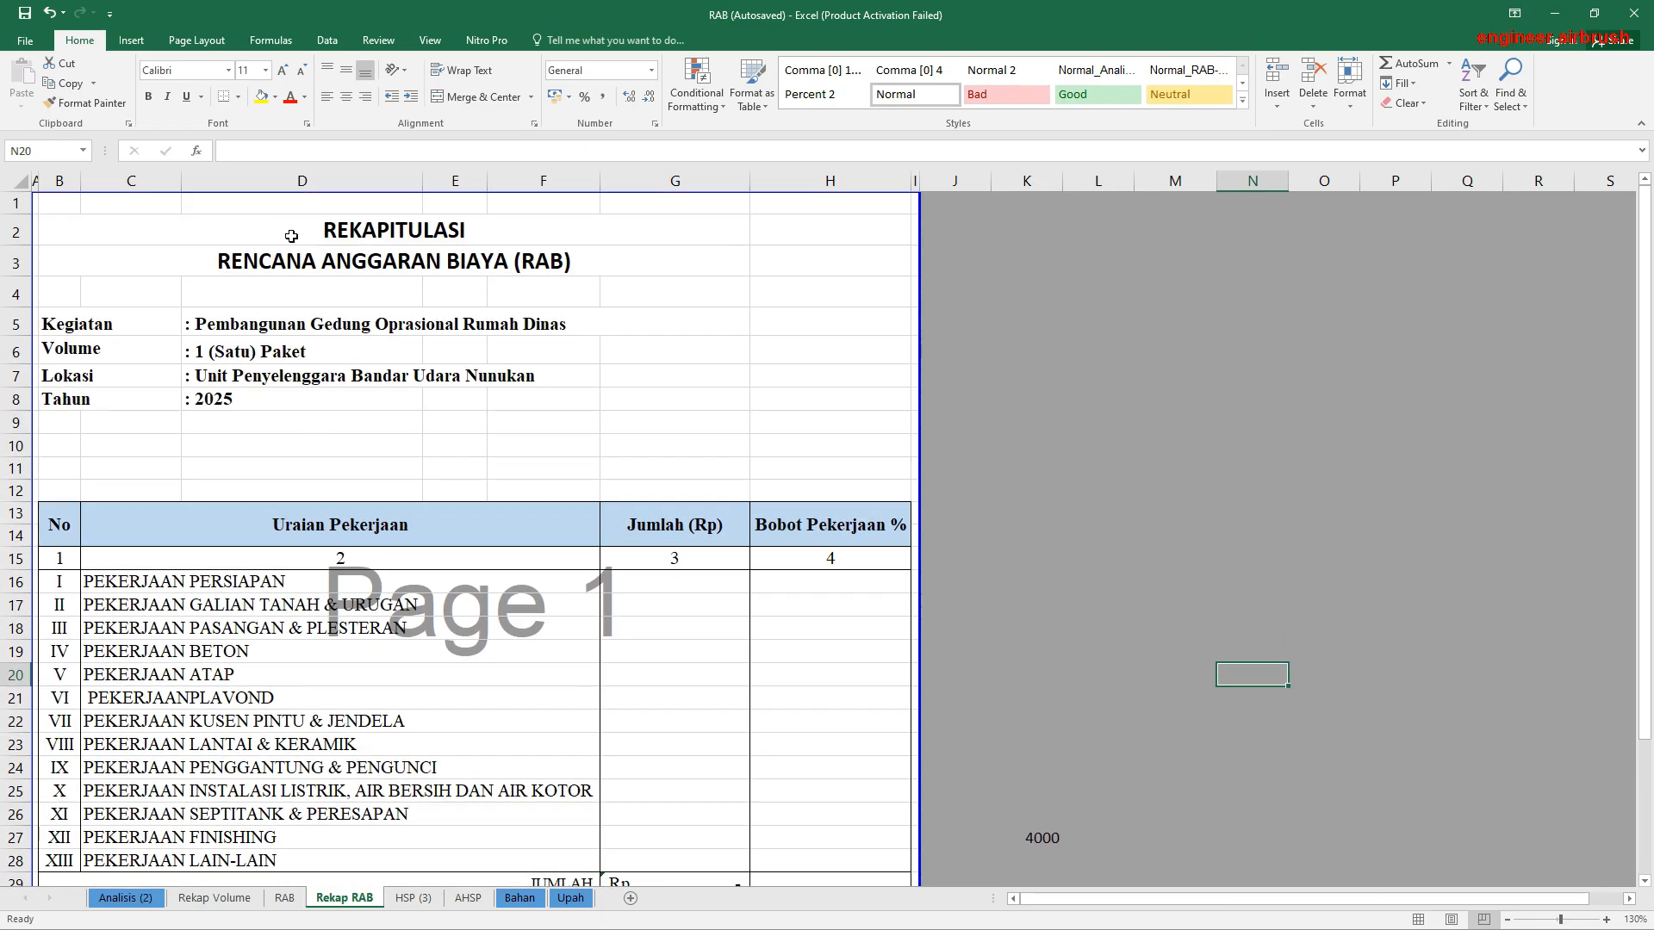
pyautogui.click(263, 255)
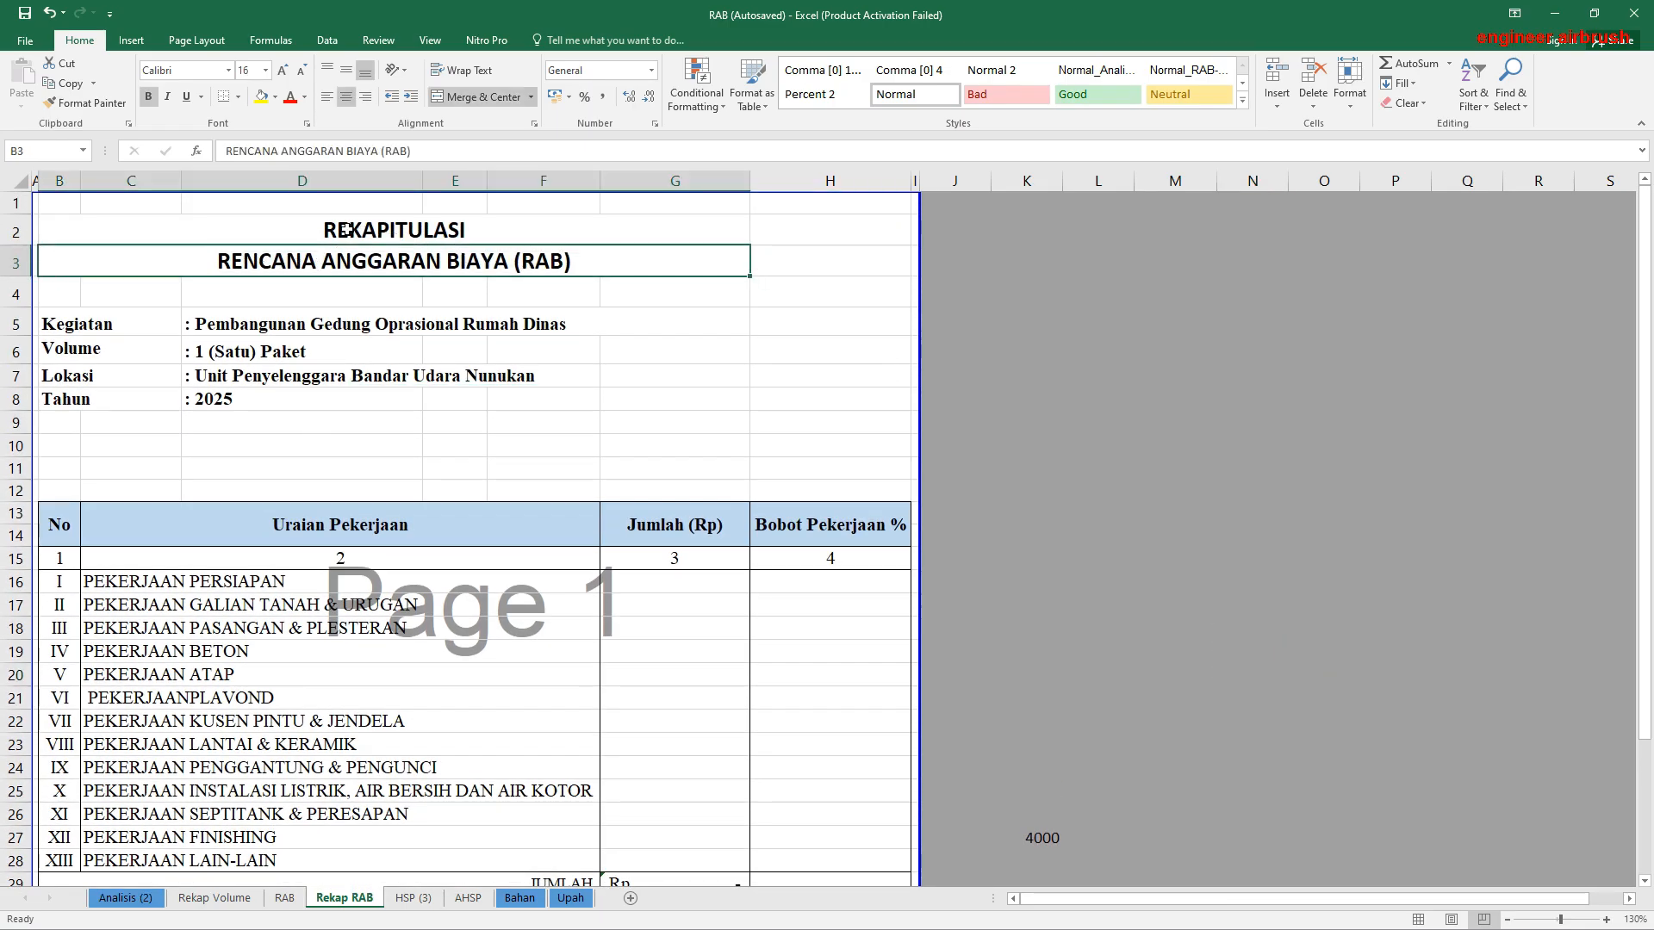
pyautogui.moveTo(347, 230); pyautogui.dragTo(346, 262)
pyautogui.click(71, 327)
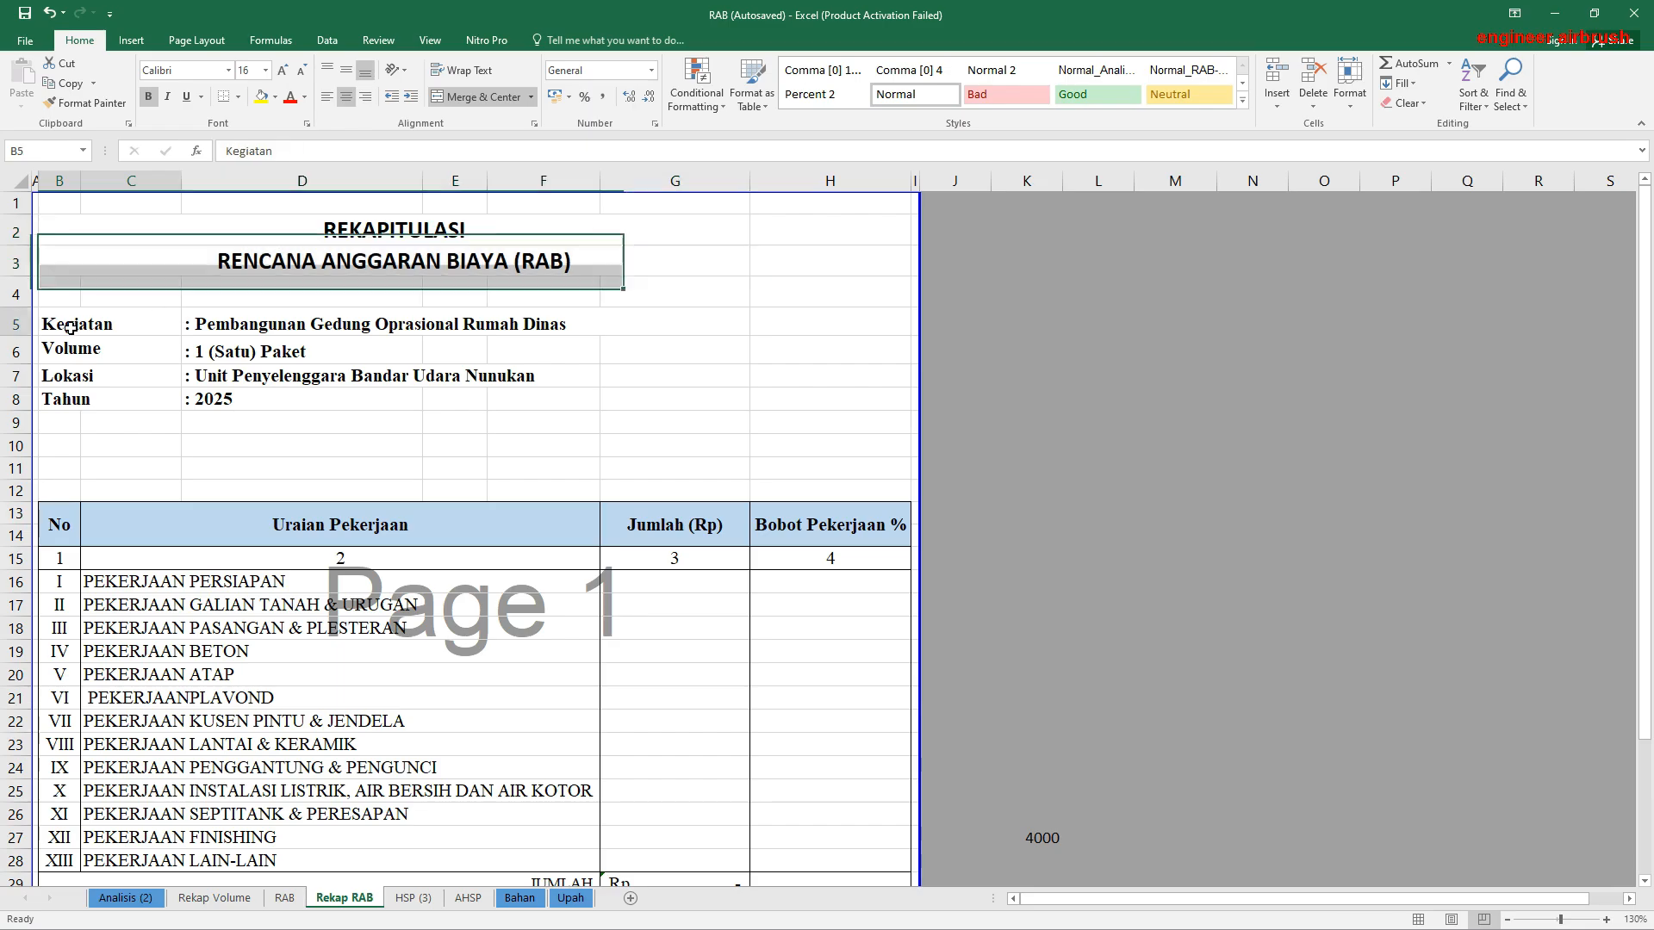
pyautogui.click(63, 351)
pyautogui.click(62, 378)
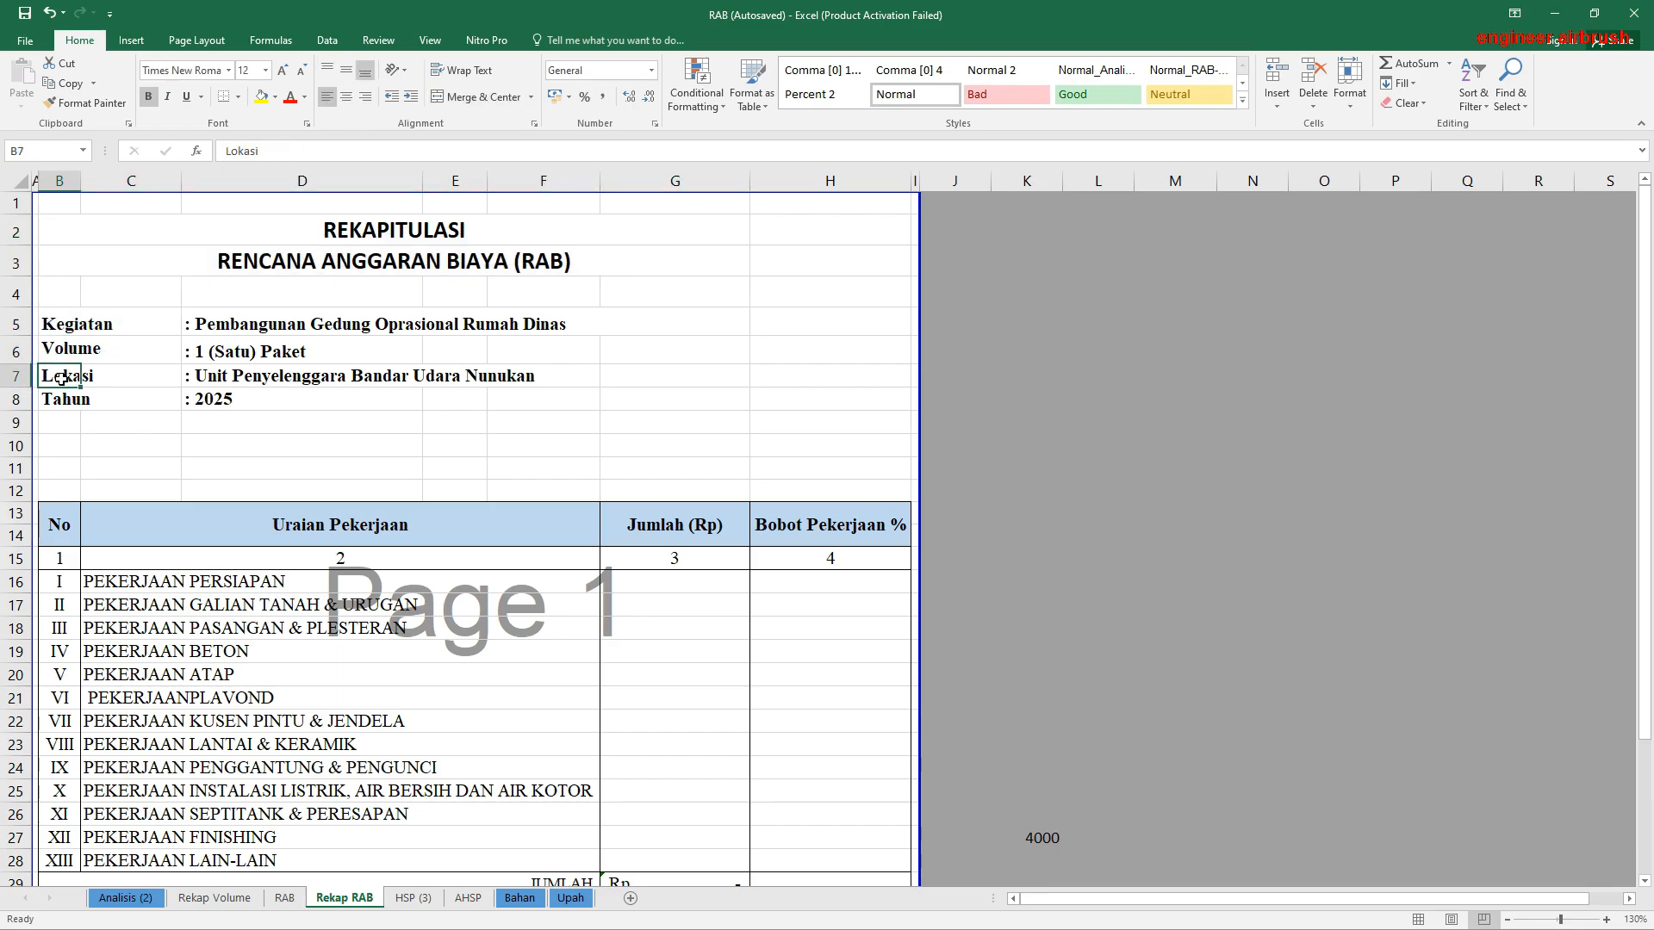
pyautogui.click(59, 398)
pyautogui.scroll(-1, 270, 432)
pyautogui.scroll(1, 270, 431)
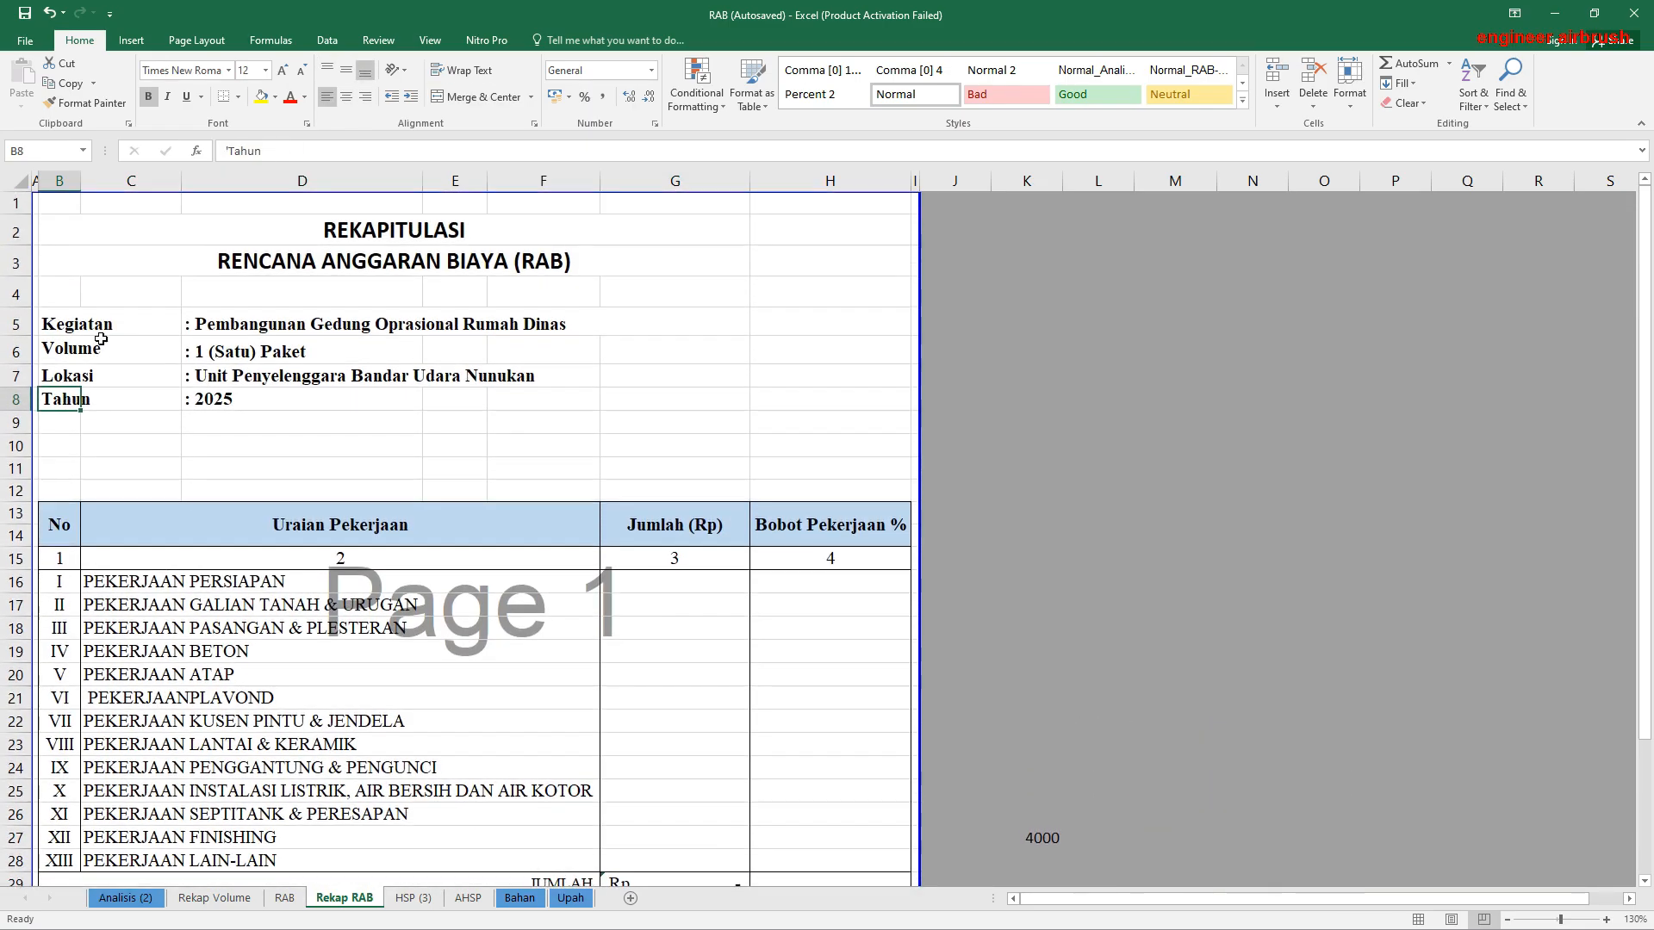
pyautogui.moveTo(78, 327); pyautogui.dragTo(864, 402)
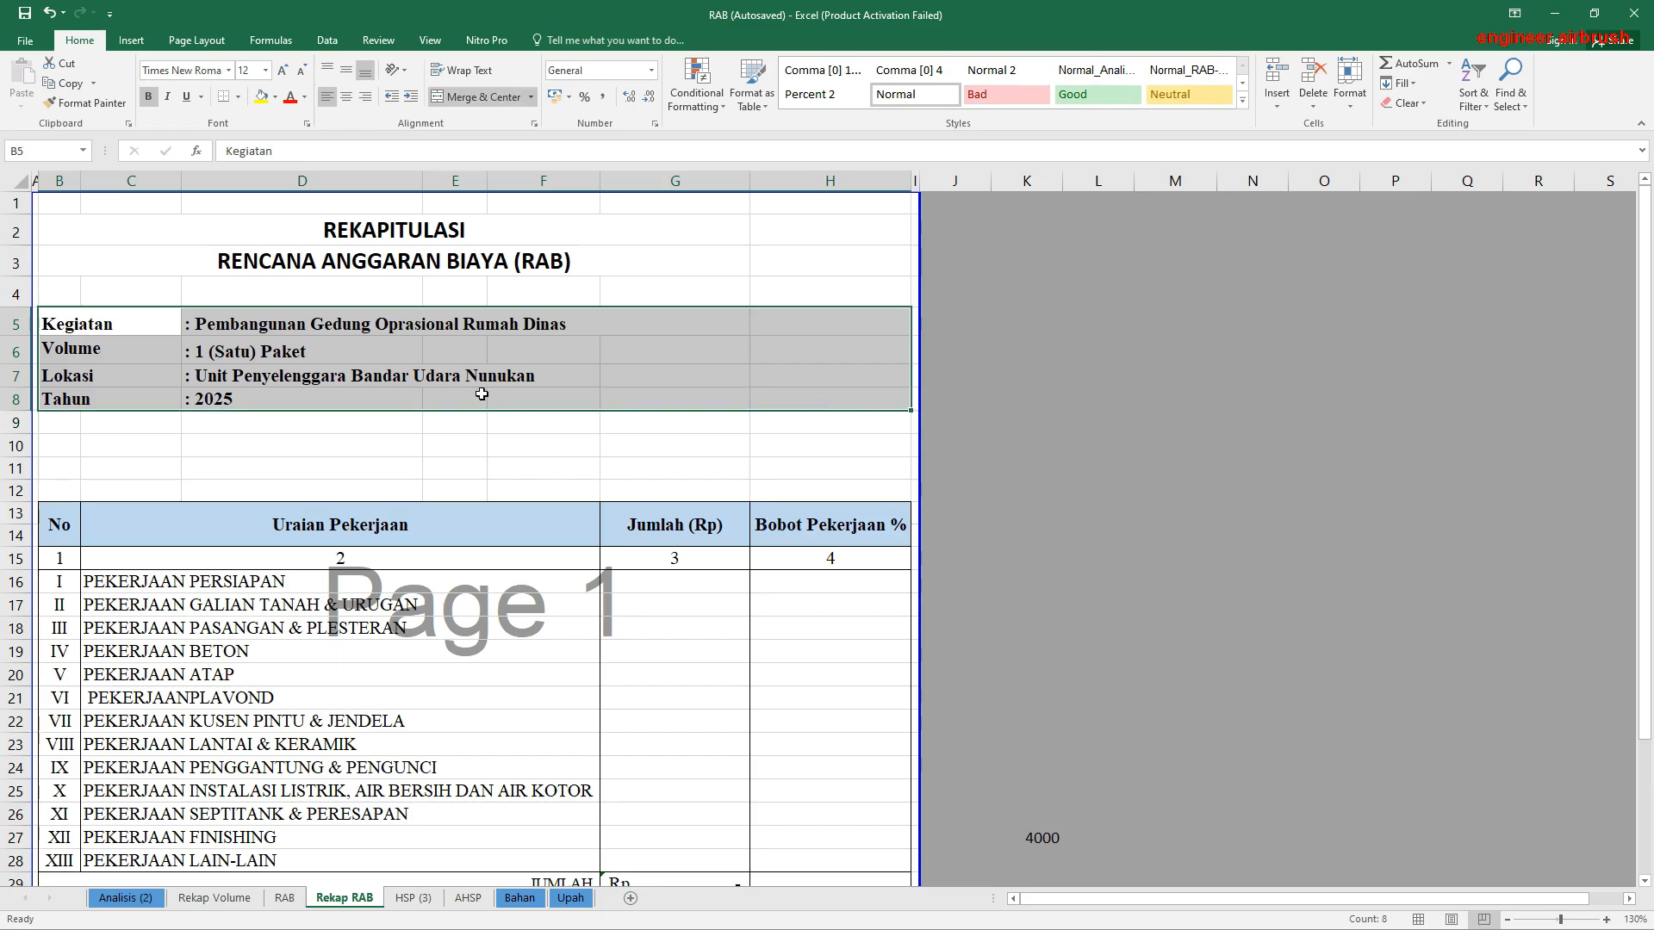
pyautogui.moveTo(51, 319); pyautogui.dragTo(903, 399)
# Step: Review the work sections listed in C16:F28 of the recap table and select the Pekerjaan Persiapan Jumlah cell G16
pyautogui.scroll(-1, 580, 343)
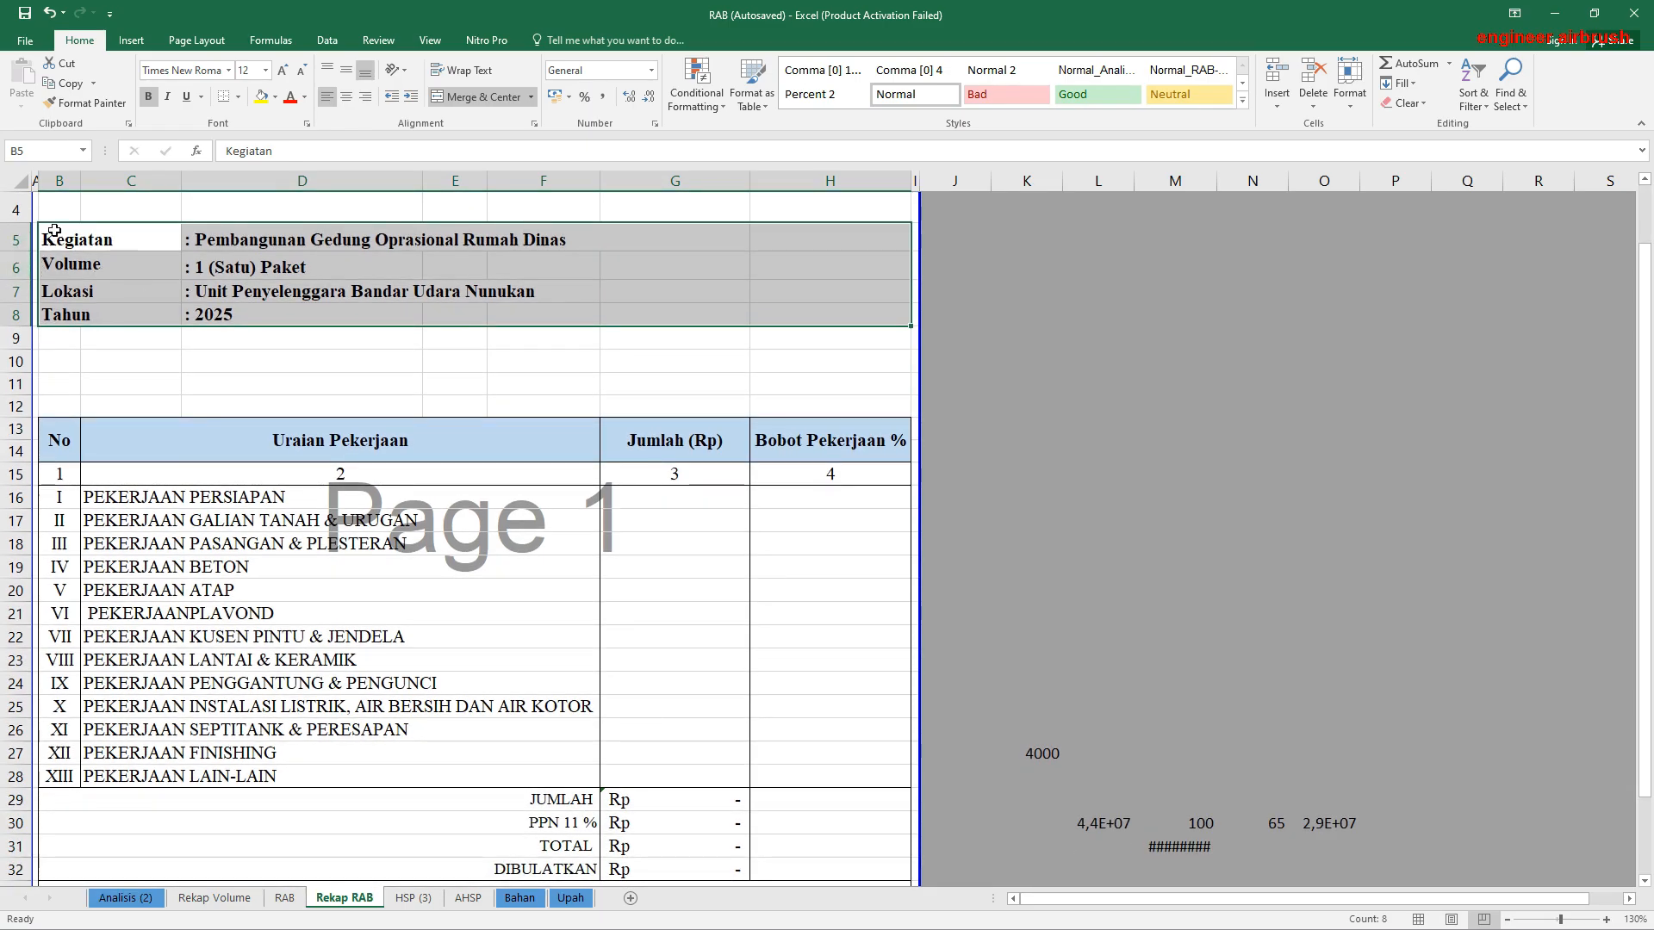
pyautogui.scroll(-1, 561, 343)
pyautogui.scroll(1, 535, 321)
pyautogui.click(415, 371)
pyautogui.scroll(-3, 415, 371)
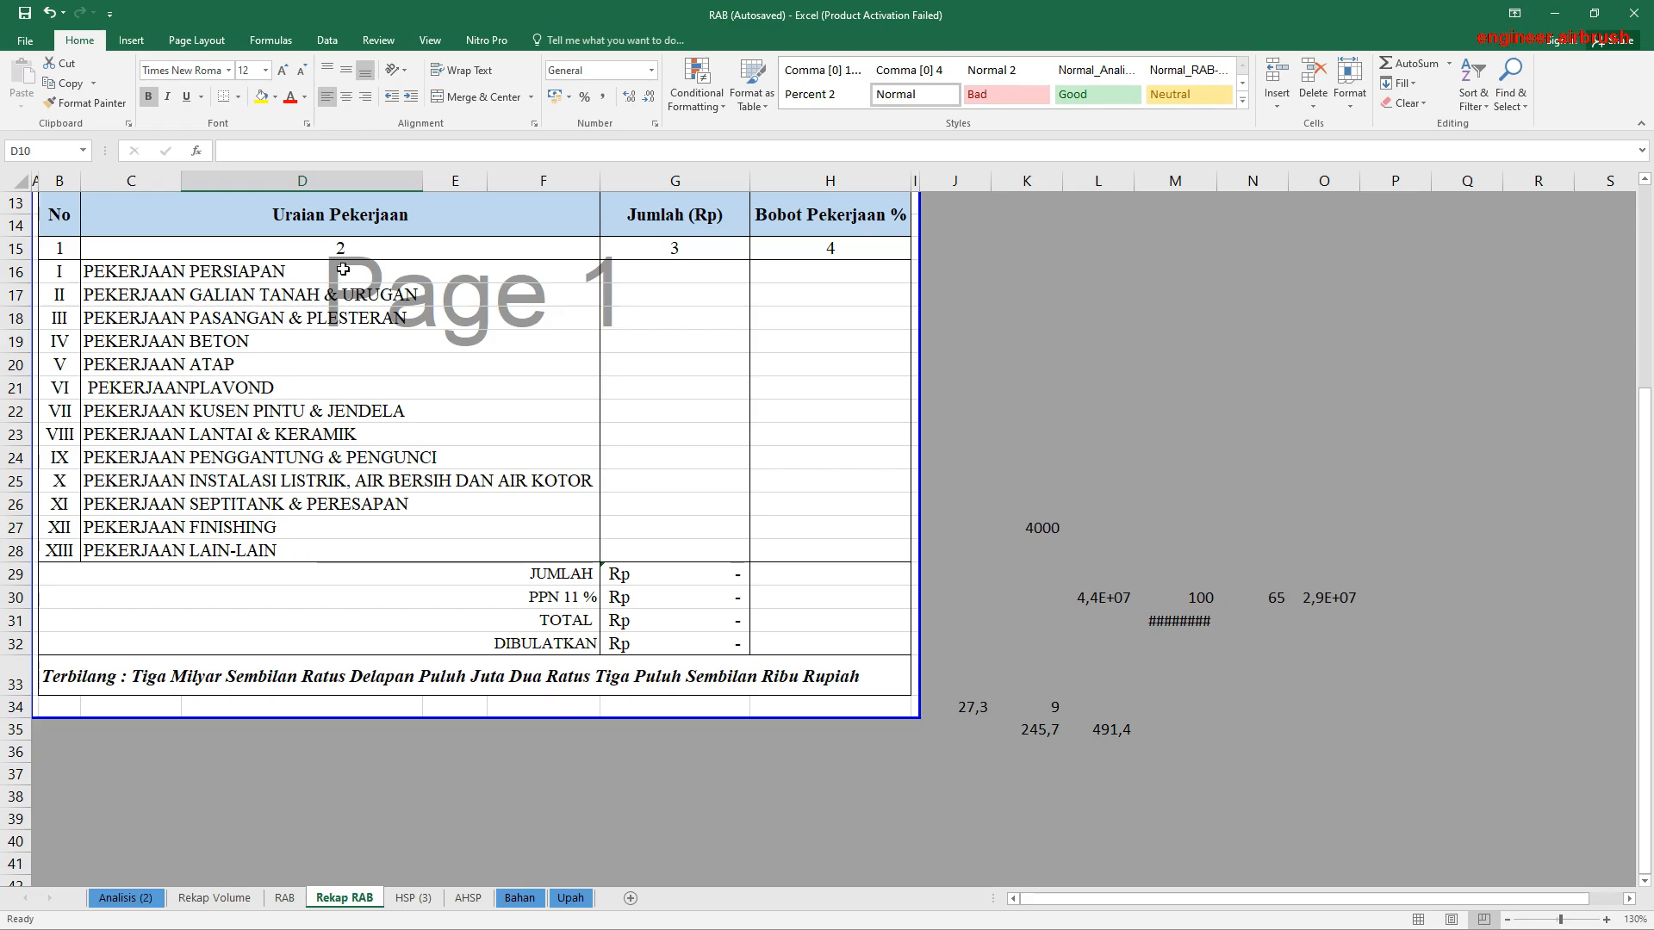
pyautogui.moveTo(115, 272); pyautogui.dragTo(126, 557)
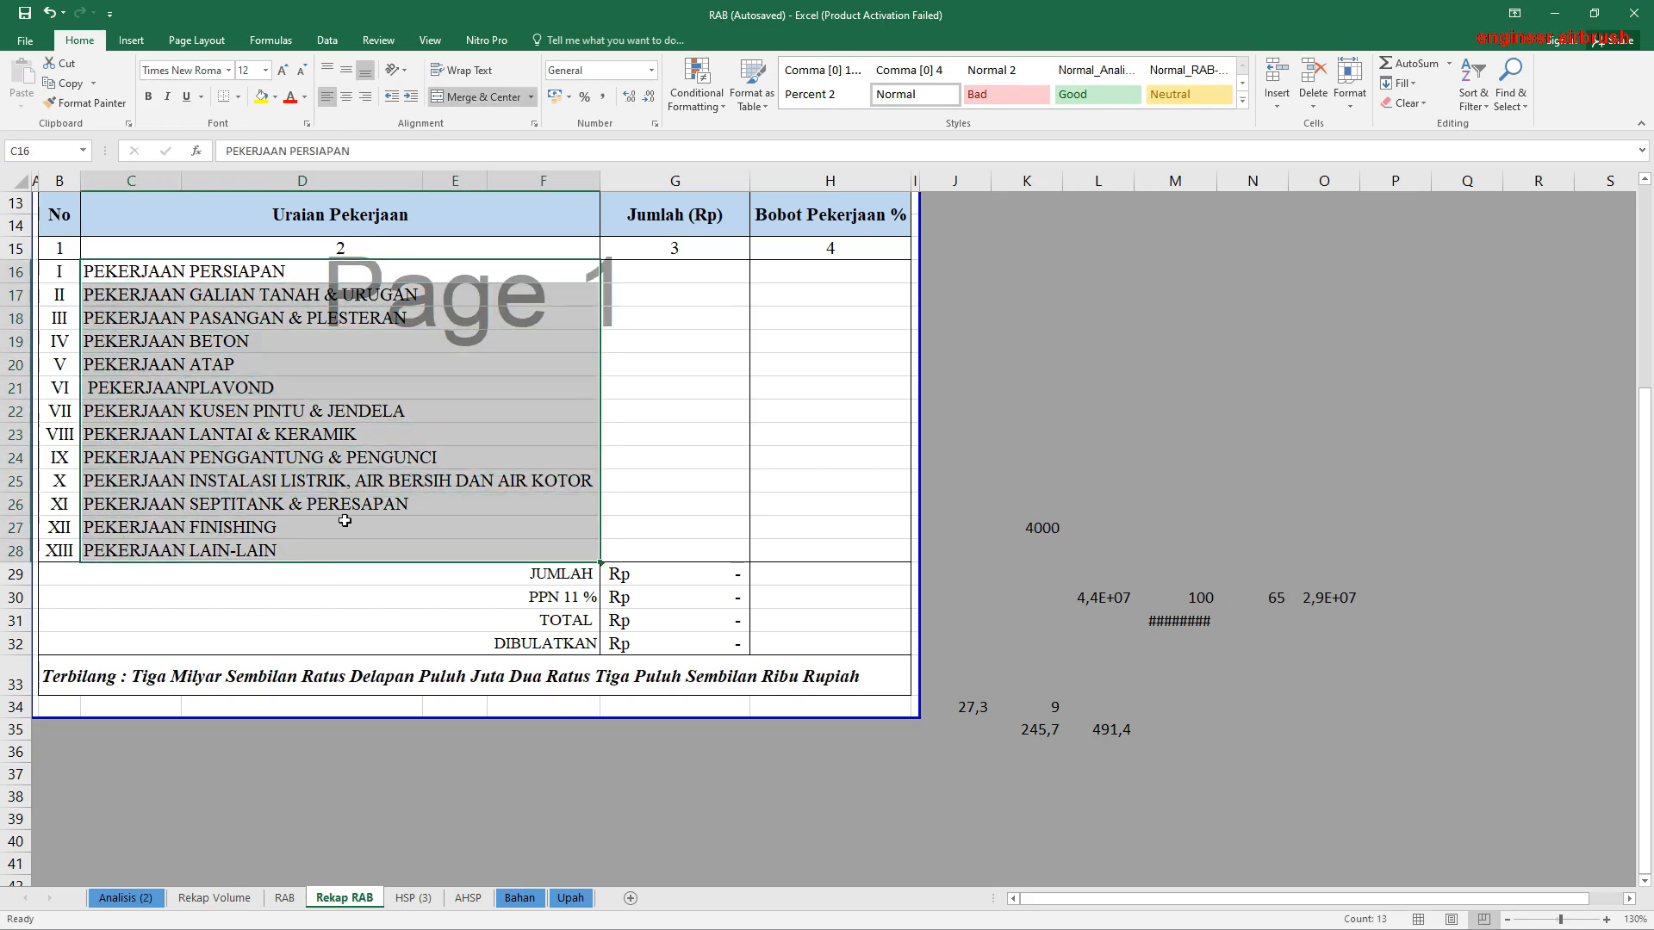
pyautogui.scroll(2, 663, 424)
pyautogui.click(666, 419)
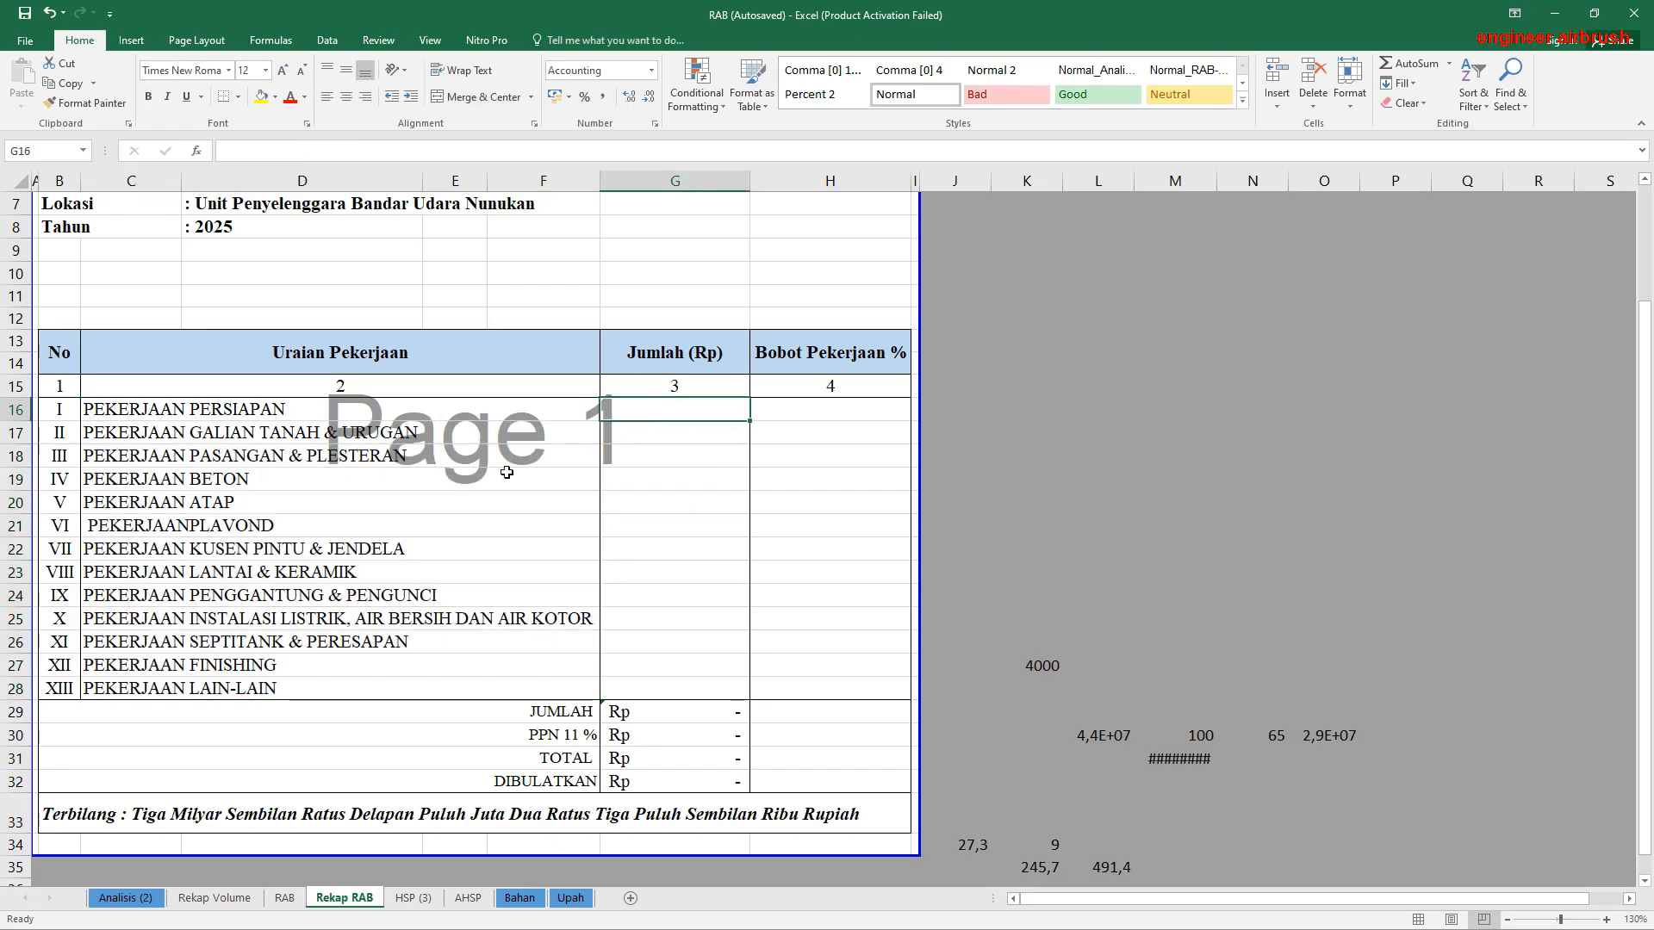
# Step: Link the Pekerjaan Persiapan total in G16 to RAB!H19 and the Pekerjaan Galian Tanah & Urugan total in G17 to RAB!H25
pyautogui.write('=')
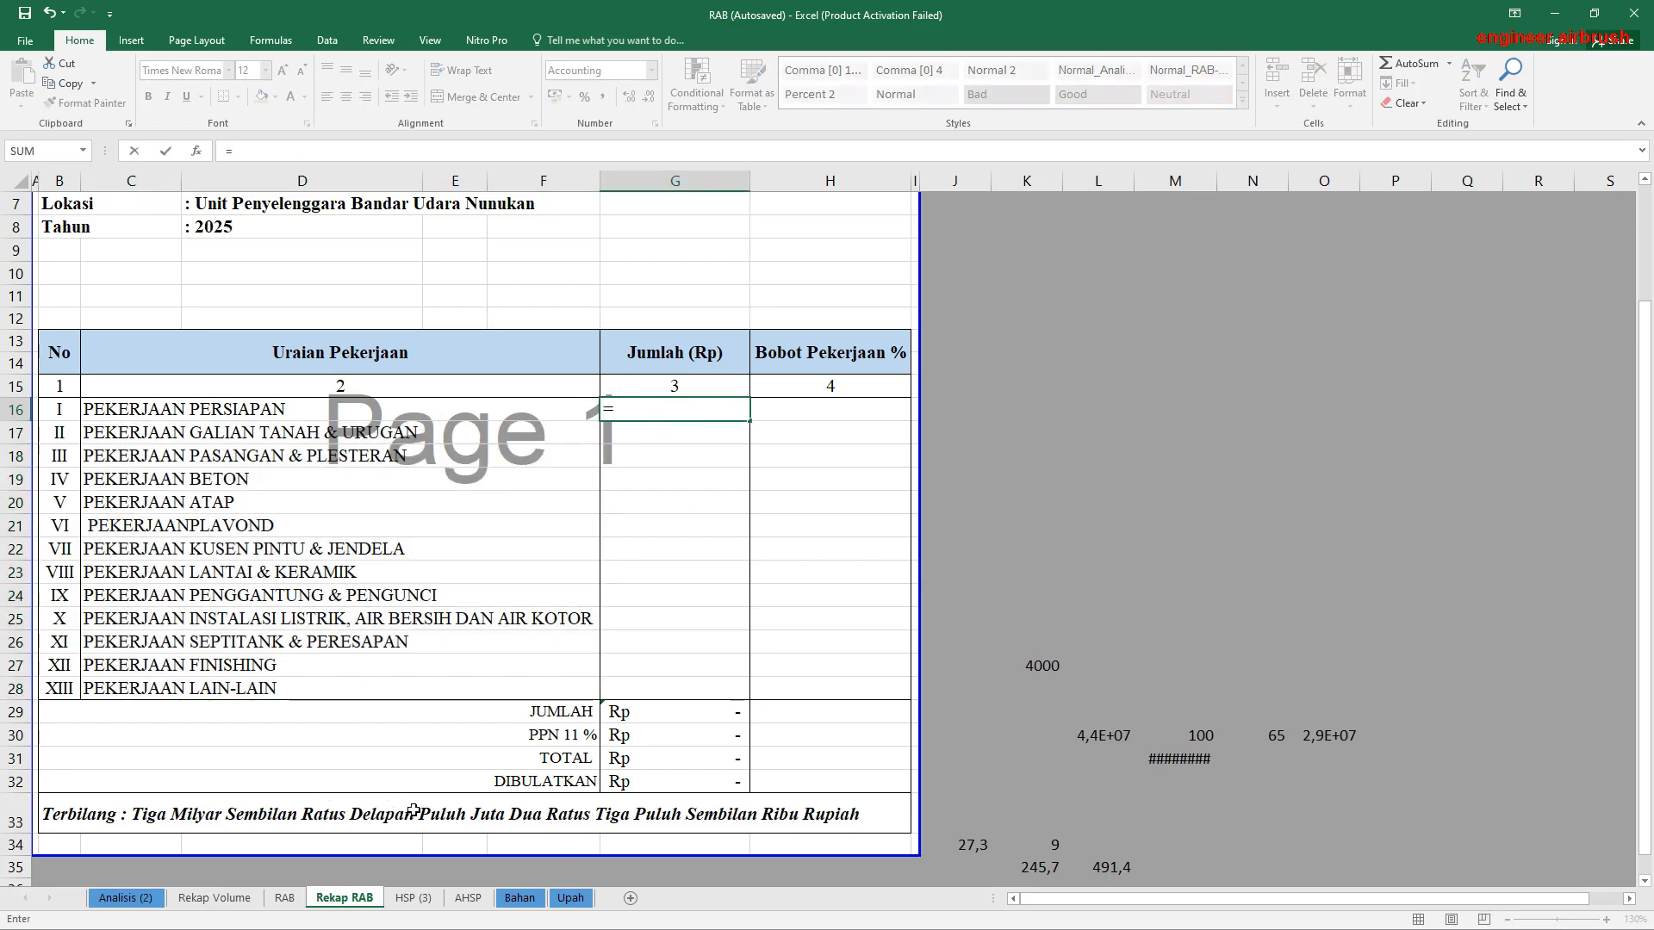
pyautogui.click(284, 898)
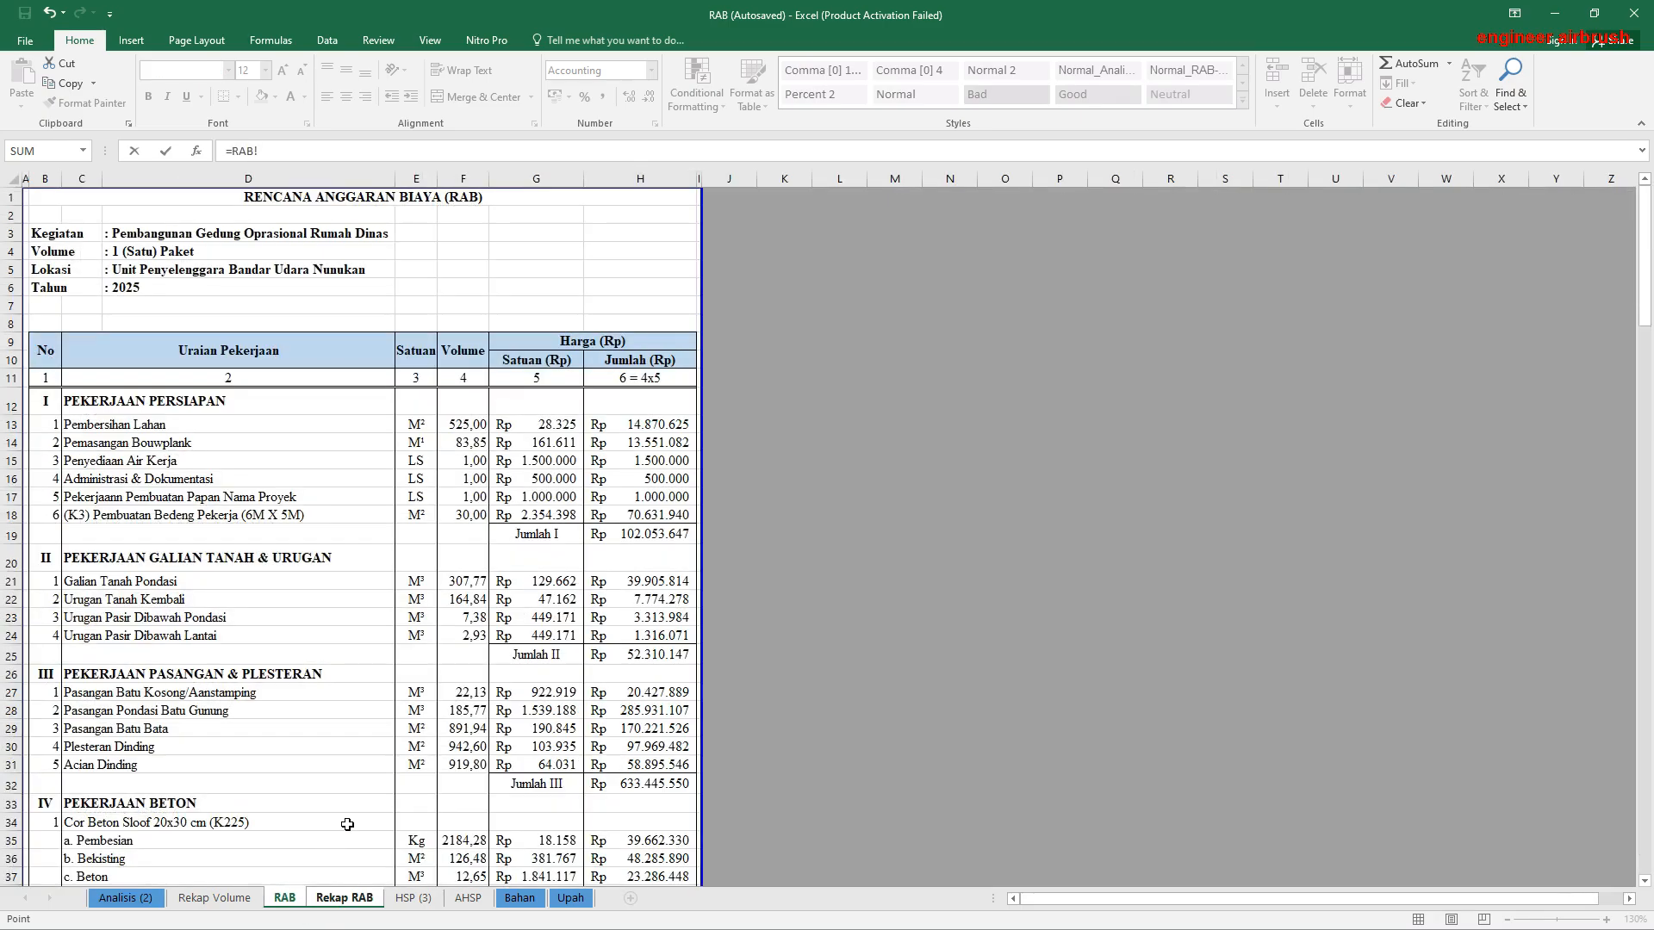
pyautogui.click(639, 539)
pyautogui.press('Return')
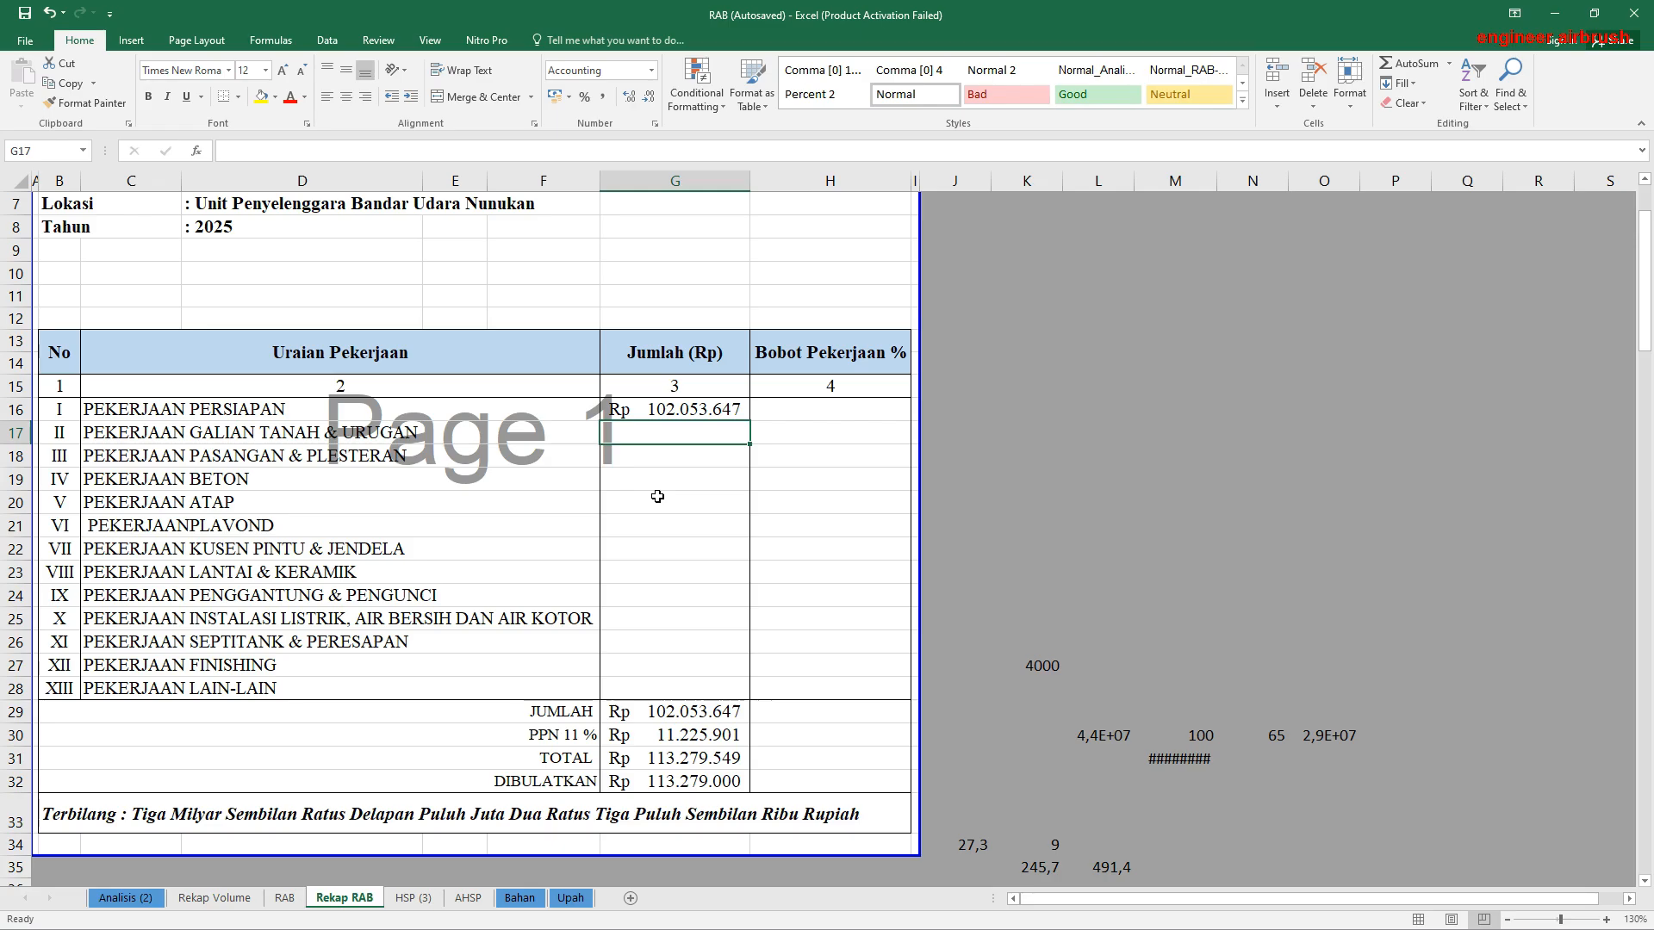
pyautogui.write('=')
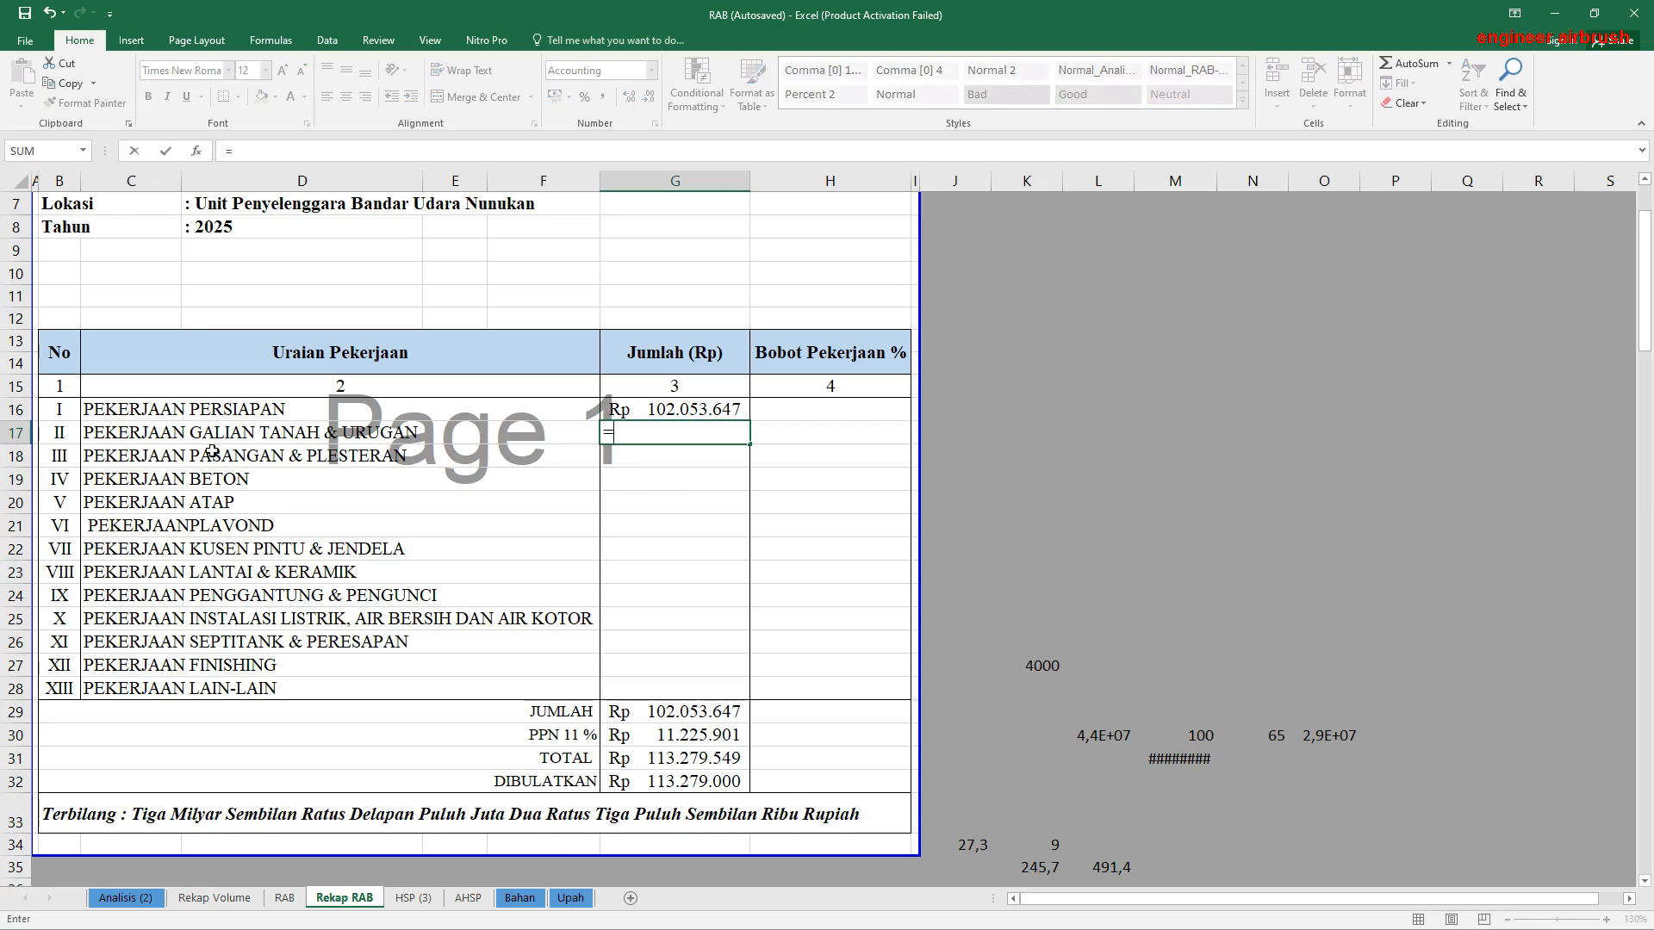
pyautogui.click(284, 897)
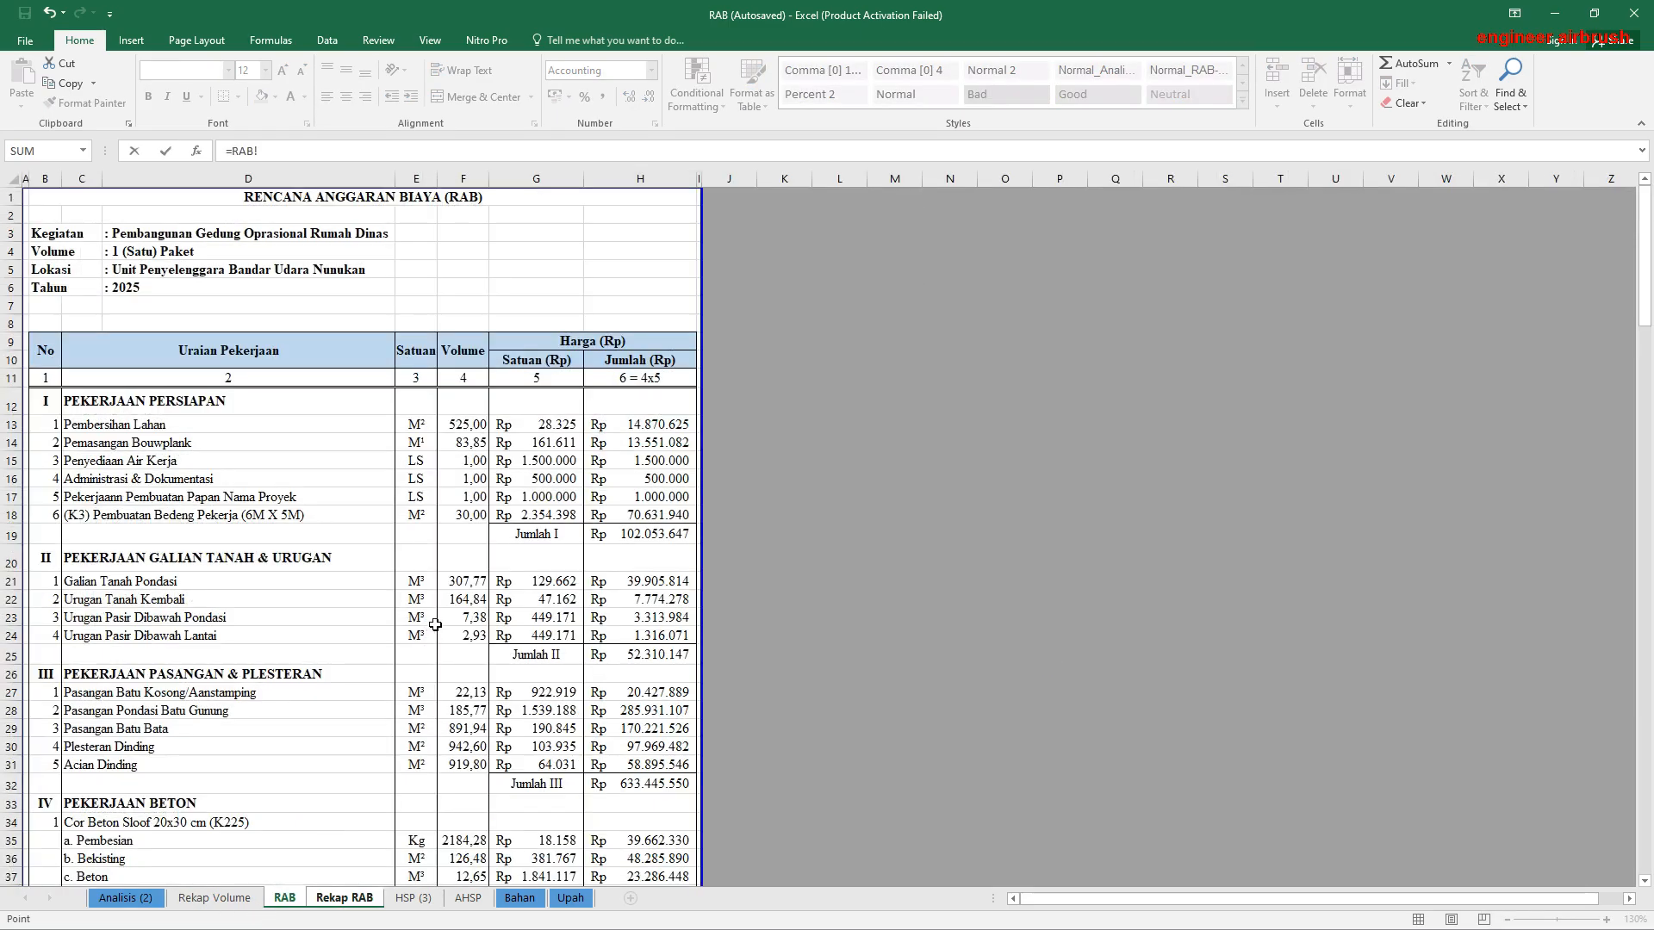
pyautogui.click(662, 655)
pyautogui.press('Return')
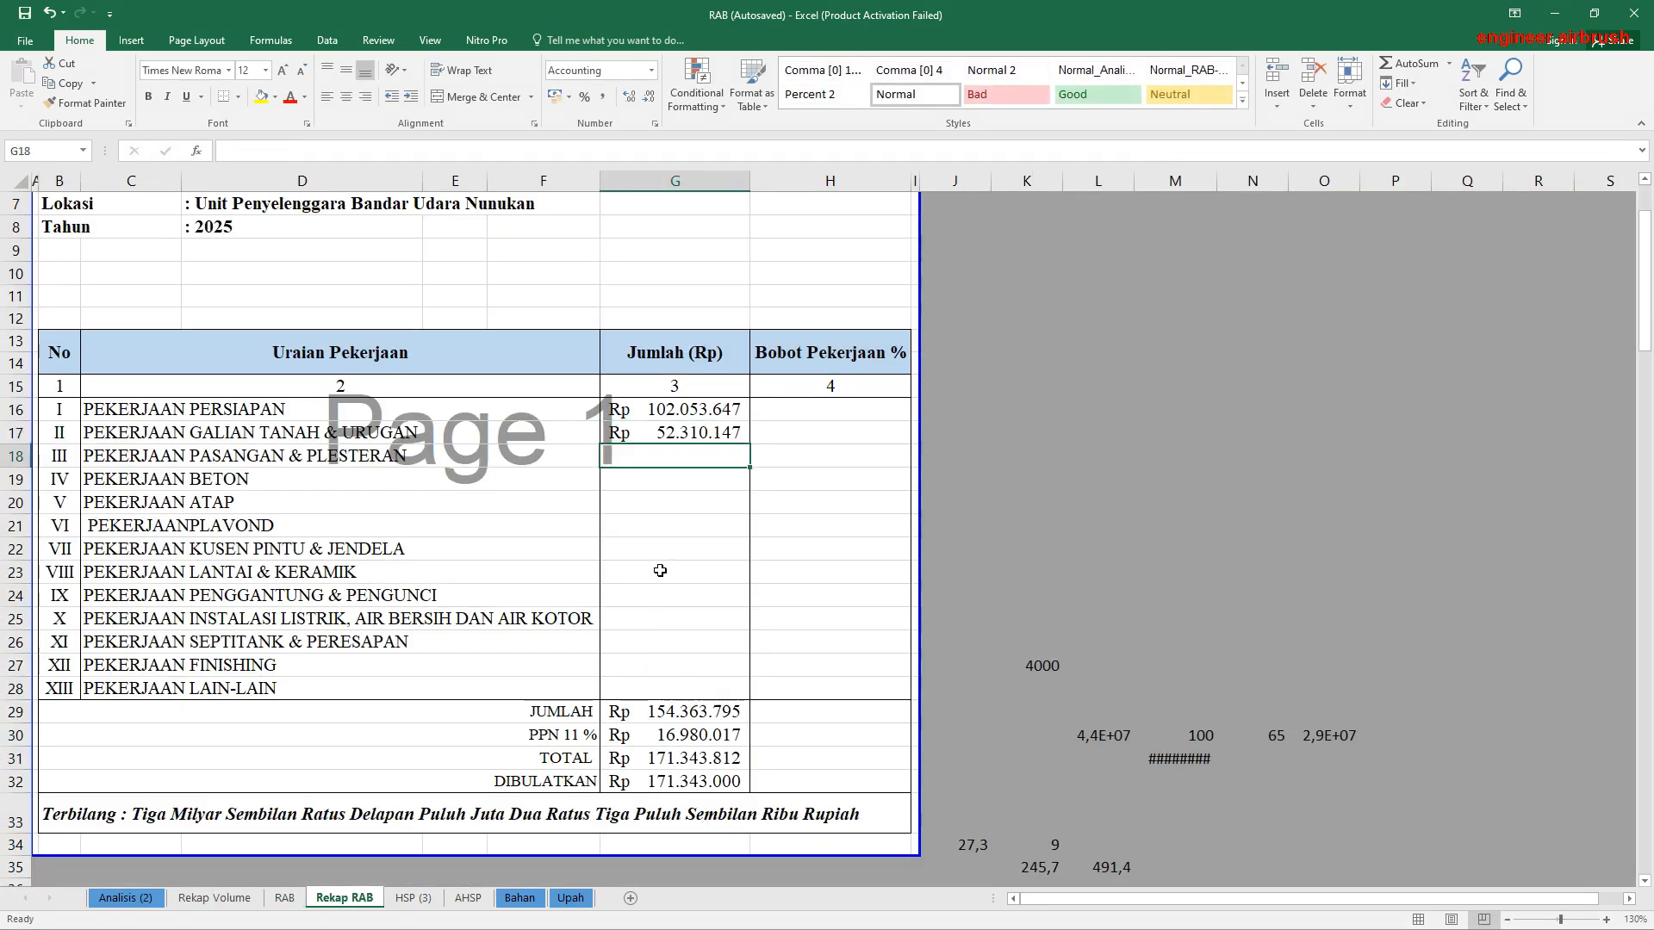
# Step: Link the Pekerjaan Pasangan & Plesteran total in G18 to the Jumlah III subtotal in RAB!H32
pyautogui.write('=')
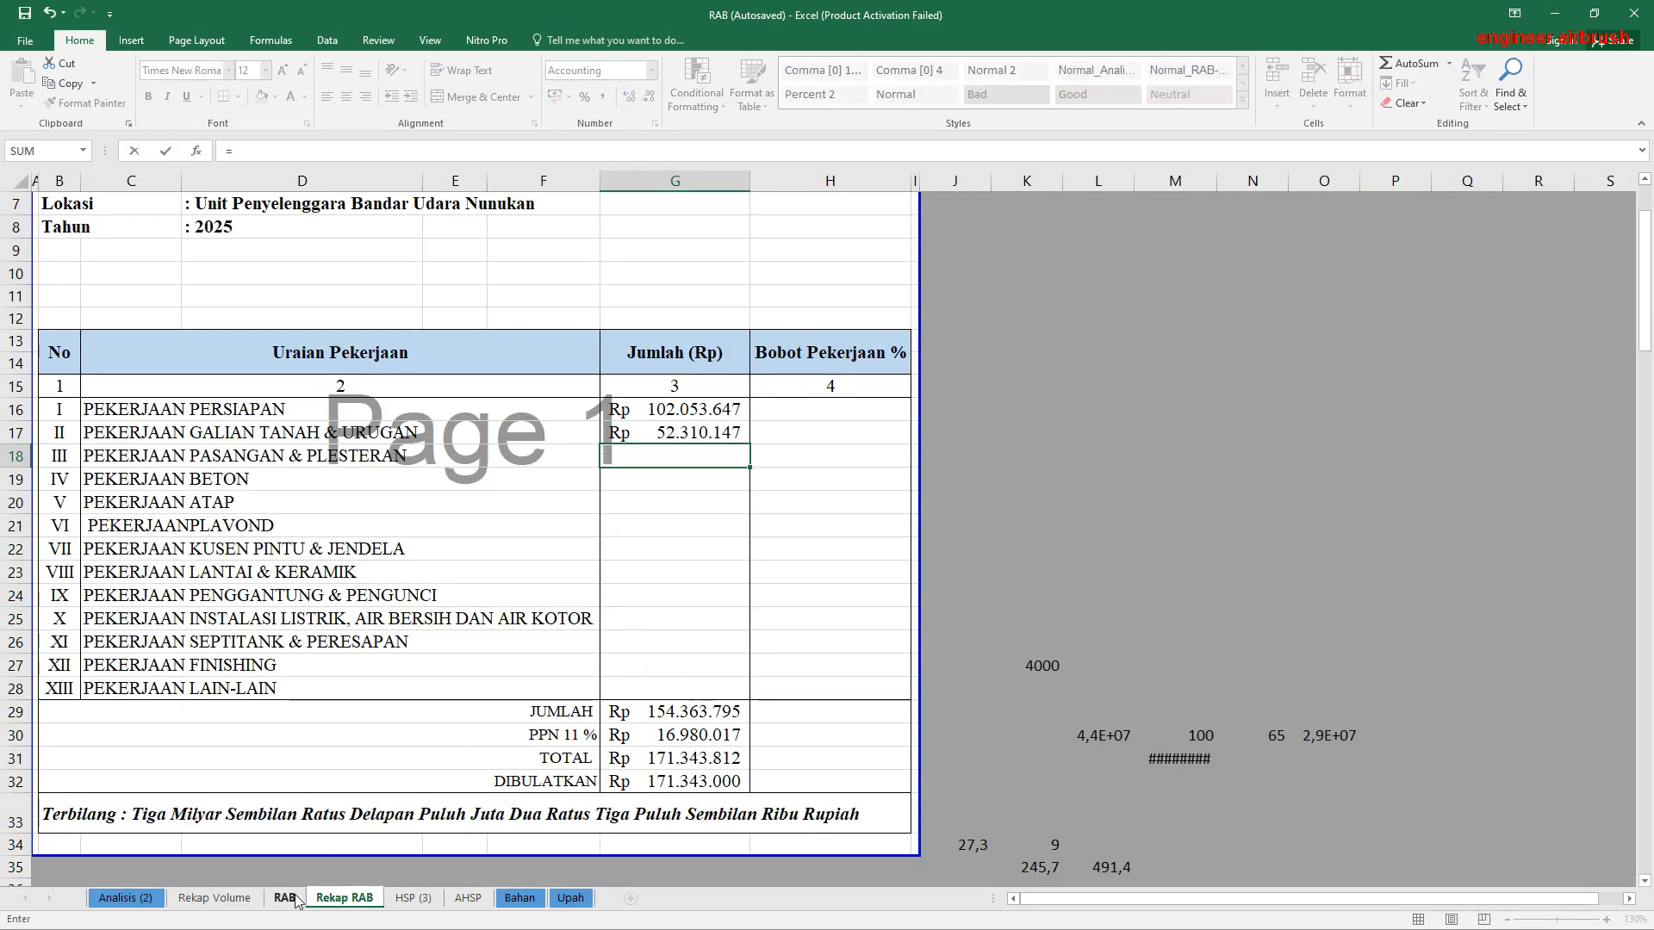
pyautogui.click(284, 897)
pyautogui.click(650, 786)
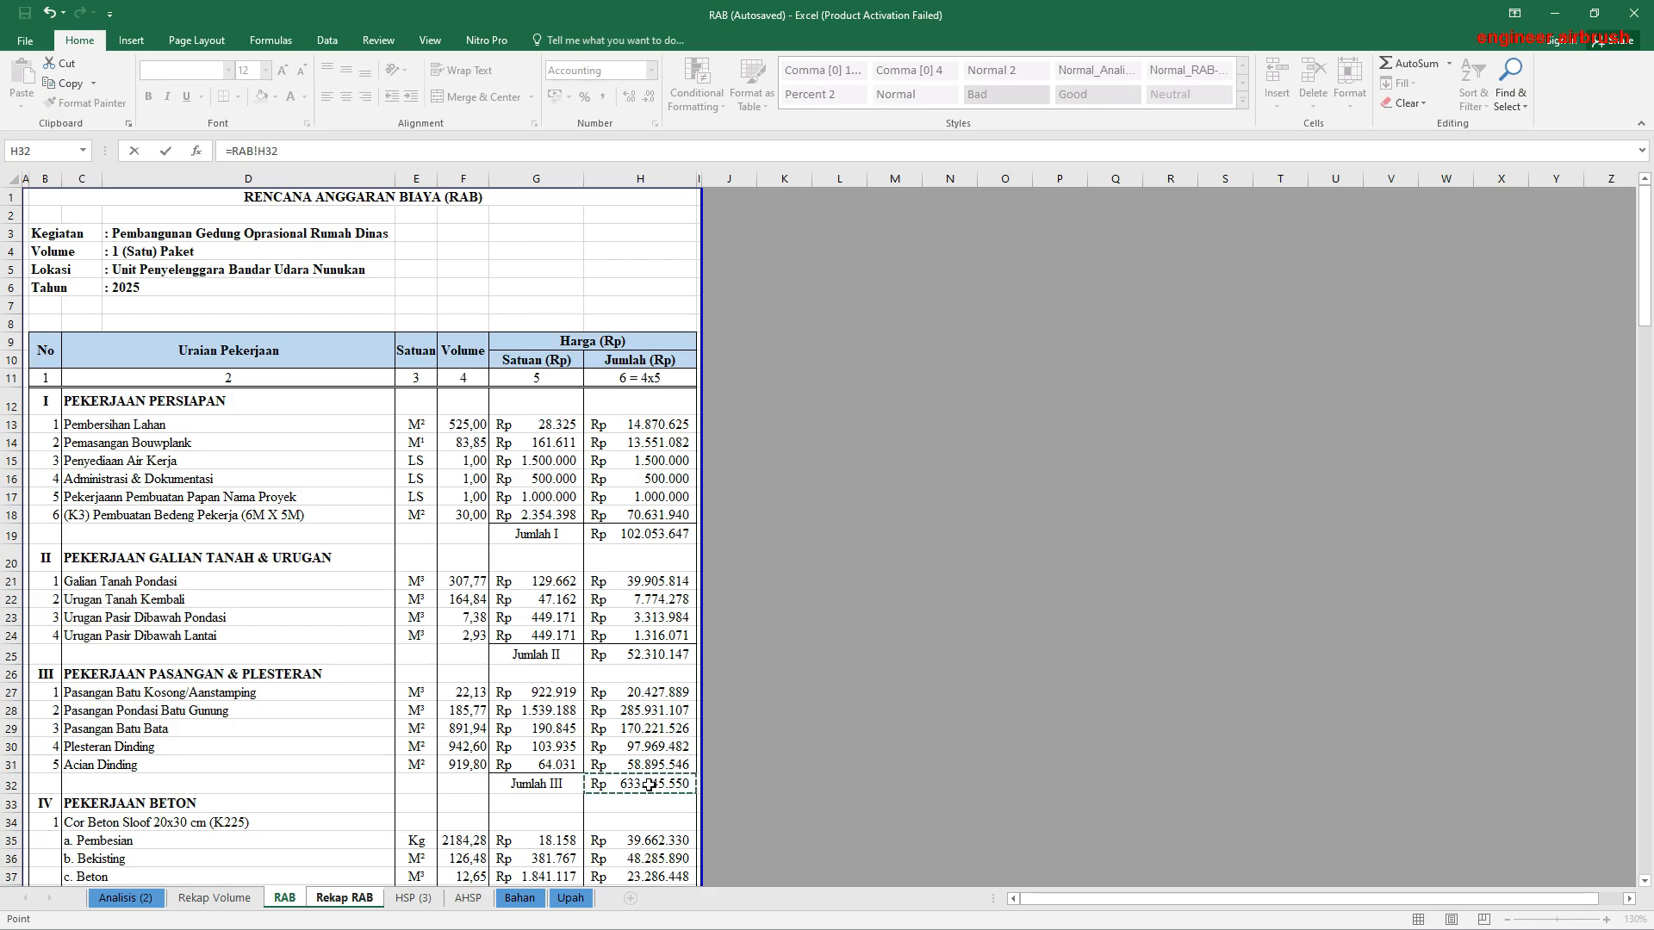
pyautogui.press('Return')
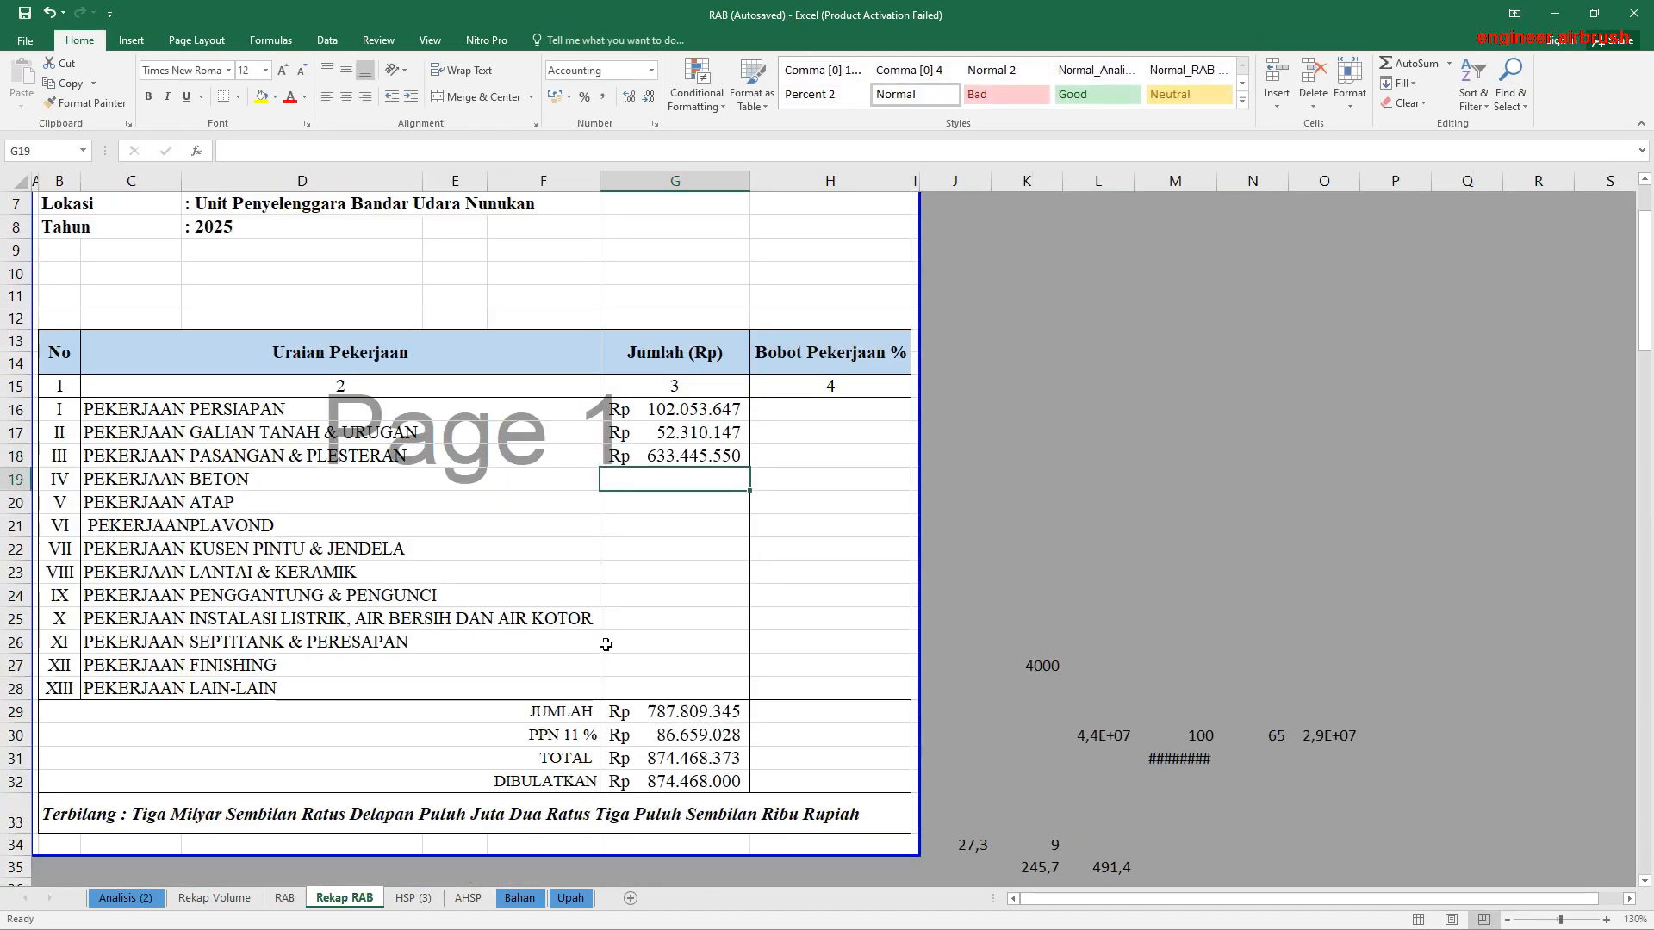
# Step: Try linking the Pekerjaan Beton total in G19 to the subtotal in RAB!H32
pyautogui.write('=')
pyautogui.click(285, 898)
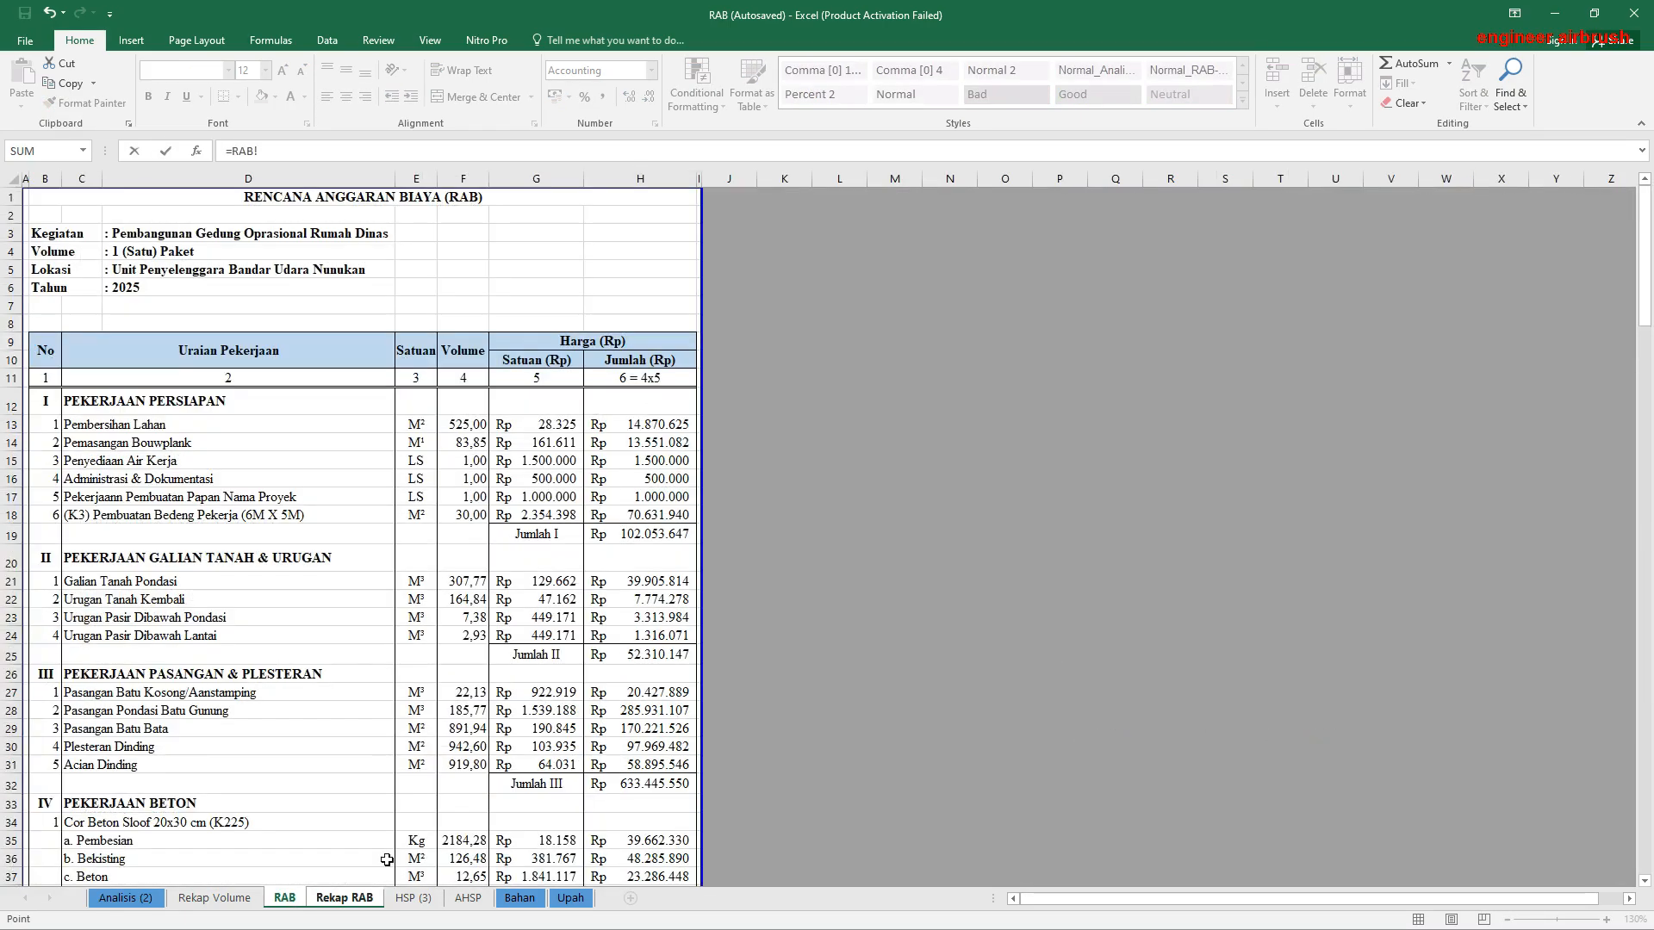
pyautogui.scroll(-3, 562, 724)
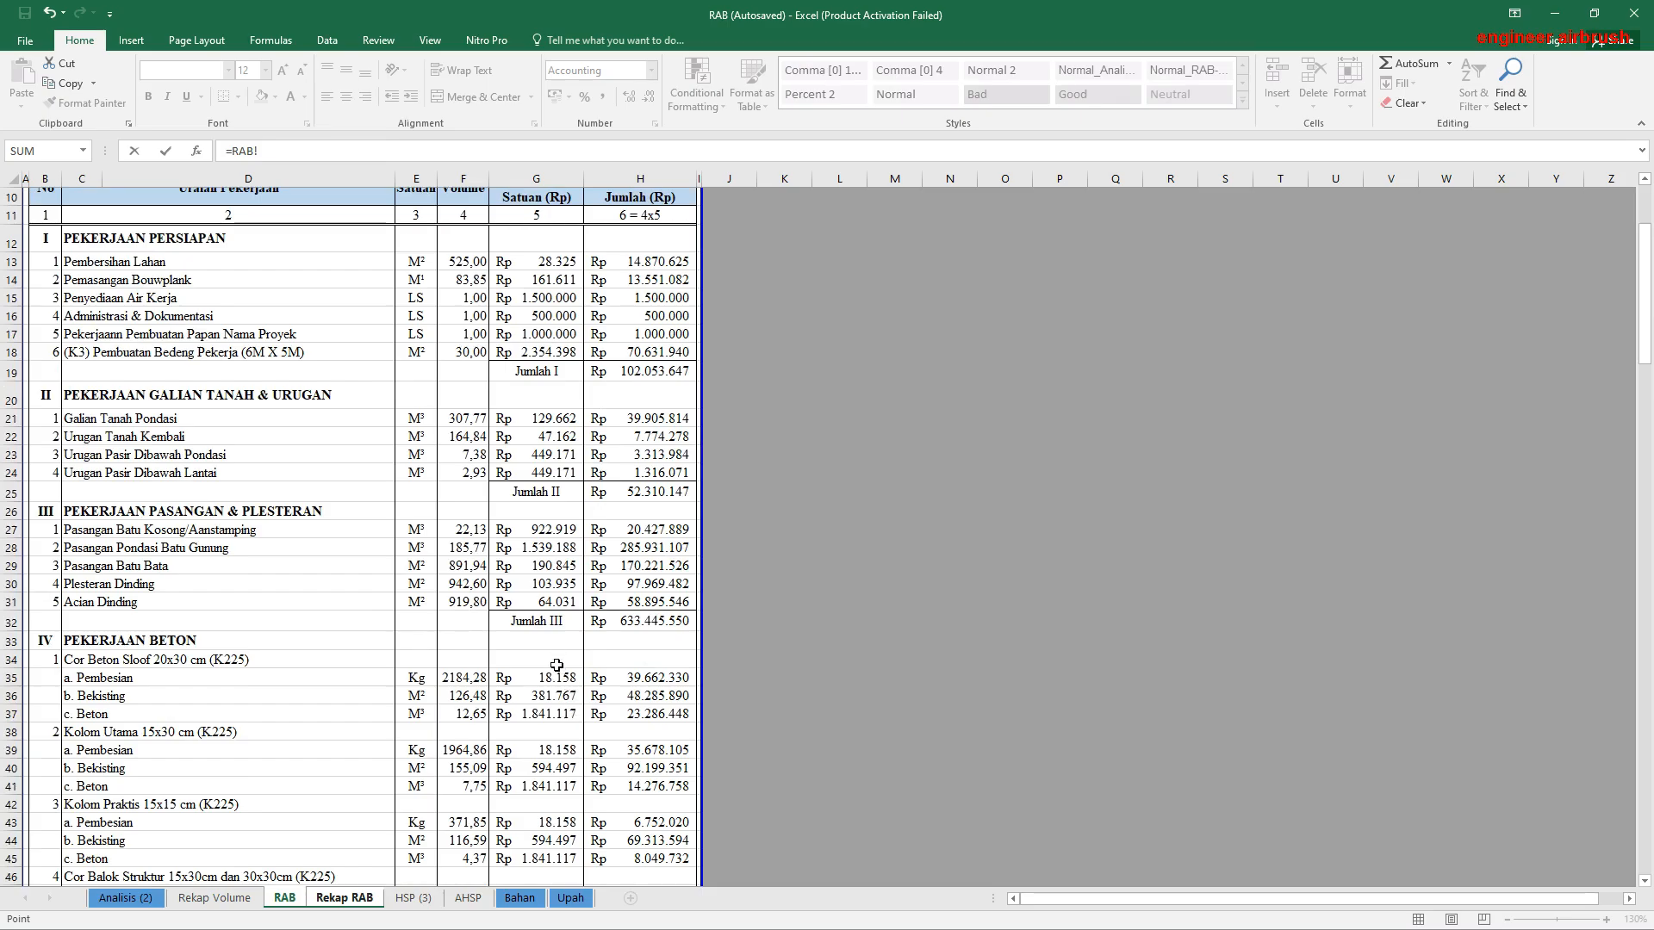
pyautogui.click(620, 622)
pyautogui.press('Return')
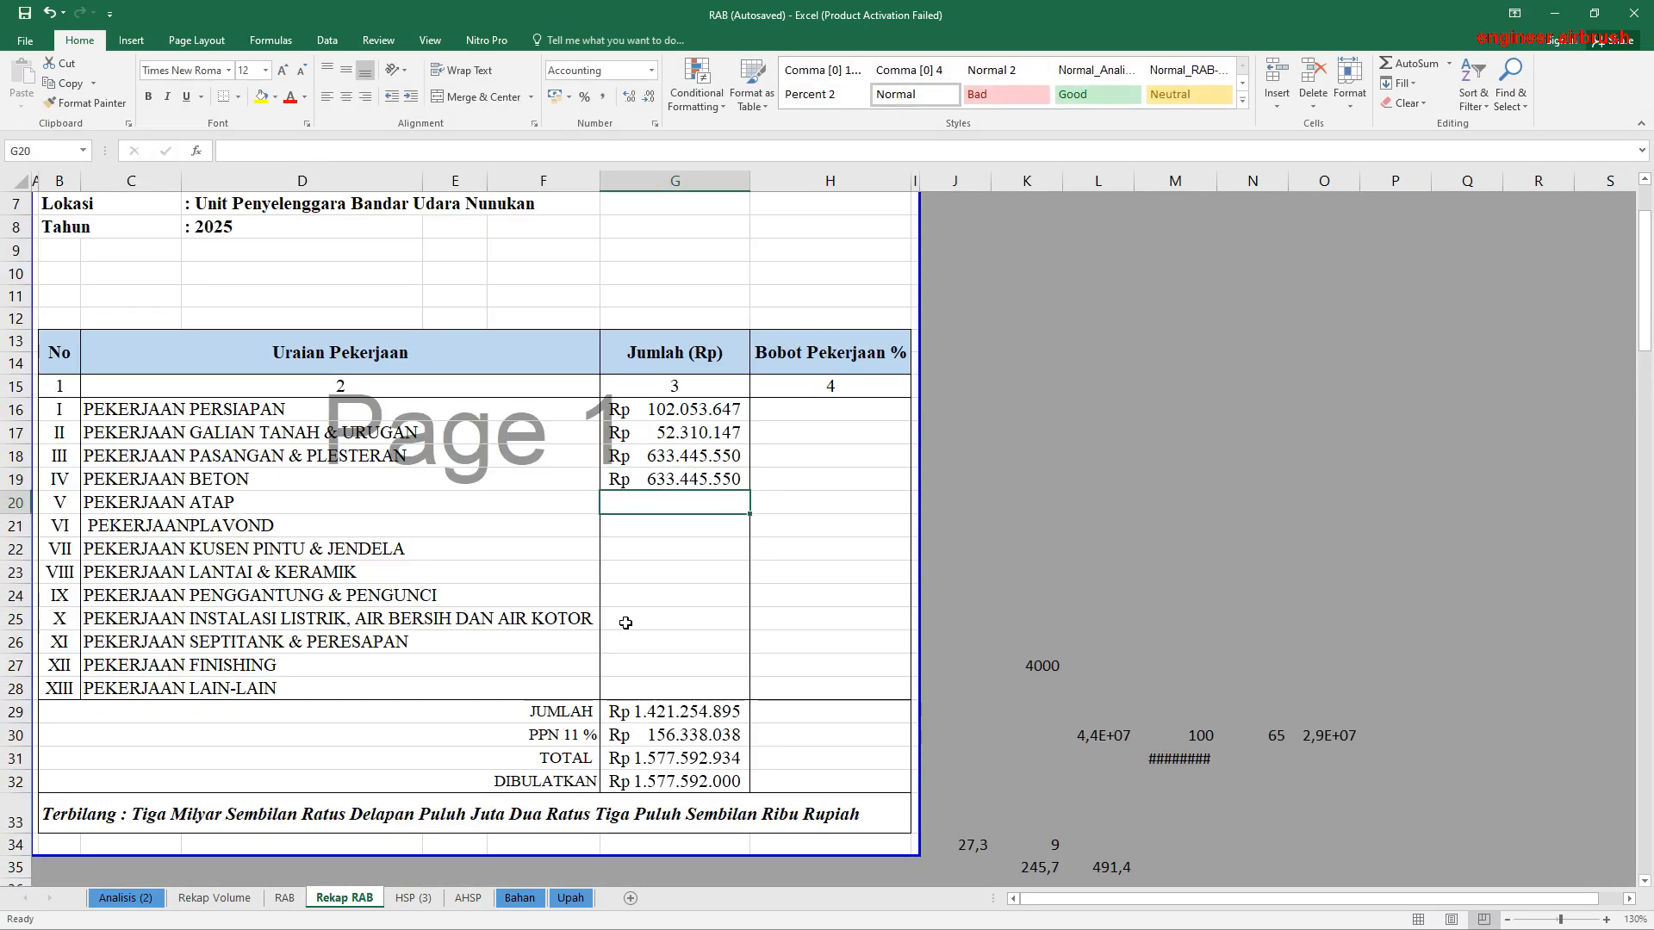
# Step: Replace the Pekerjaan Beton formula in G19 with a link to the Jumlah IV subtotal in RAB!H92
pyautogui.click(680, 480)
pyautogui.write('=')
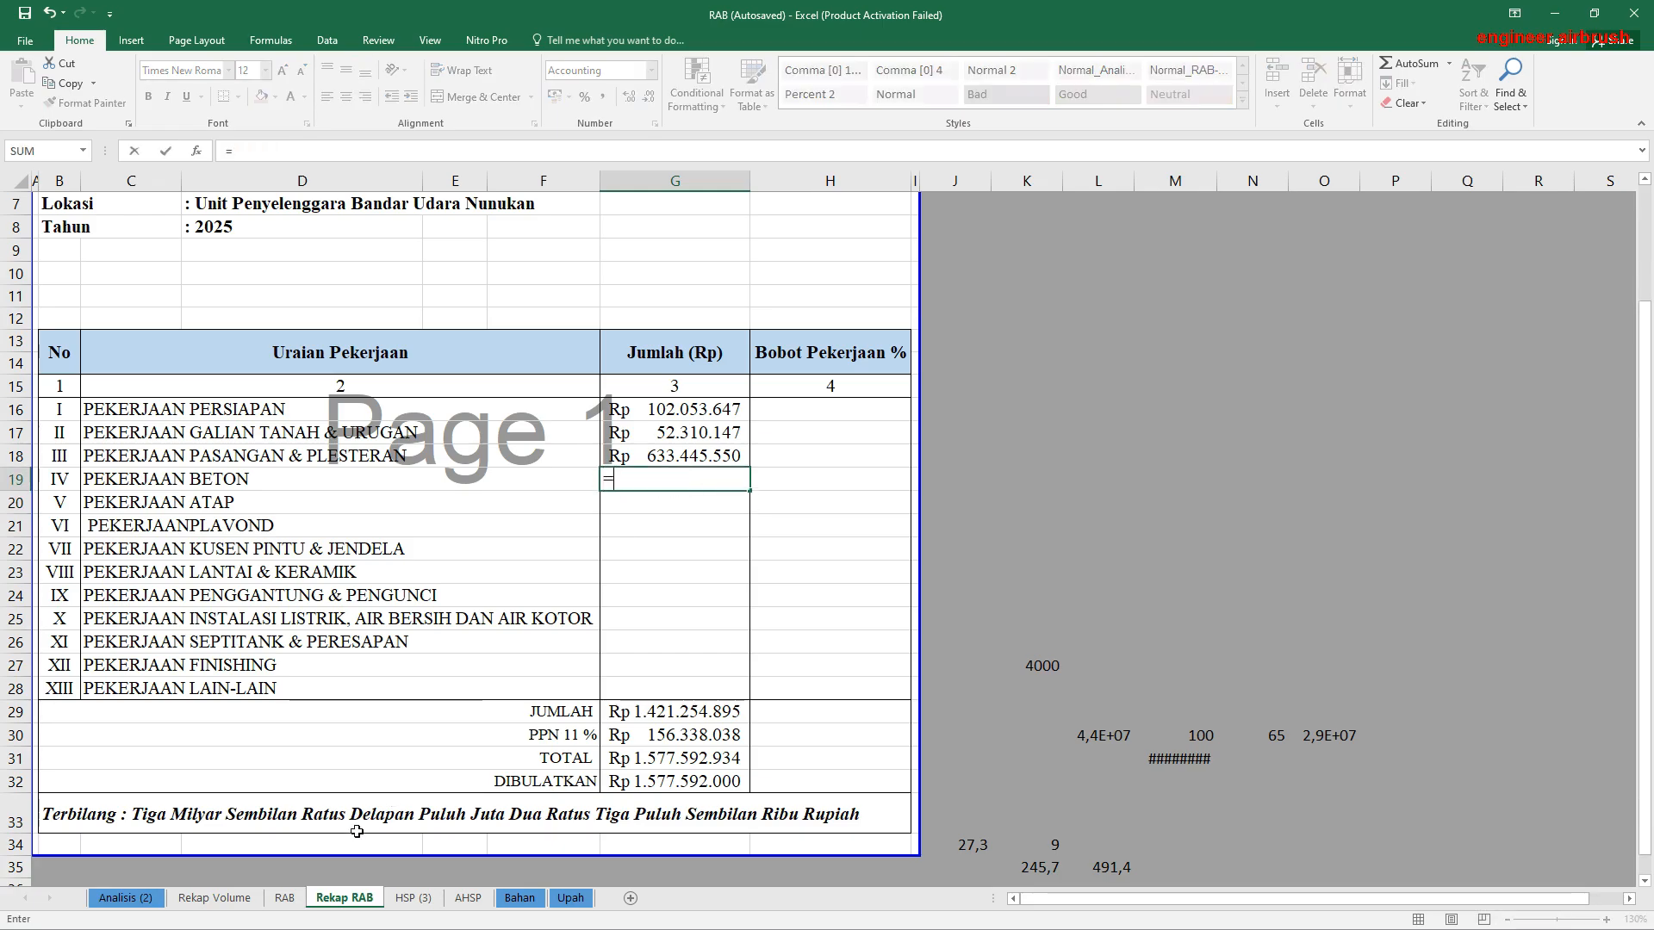
pyautogui.click(284, 898)
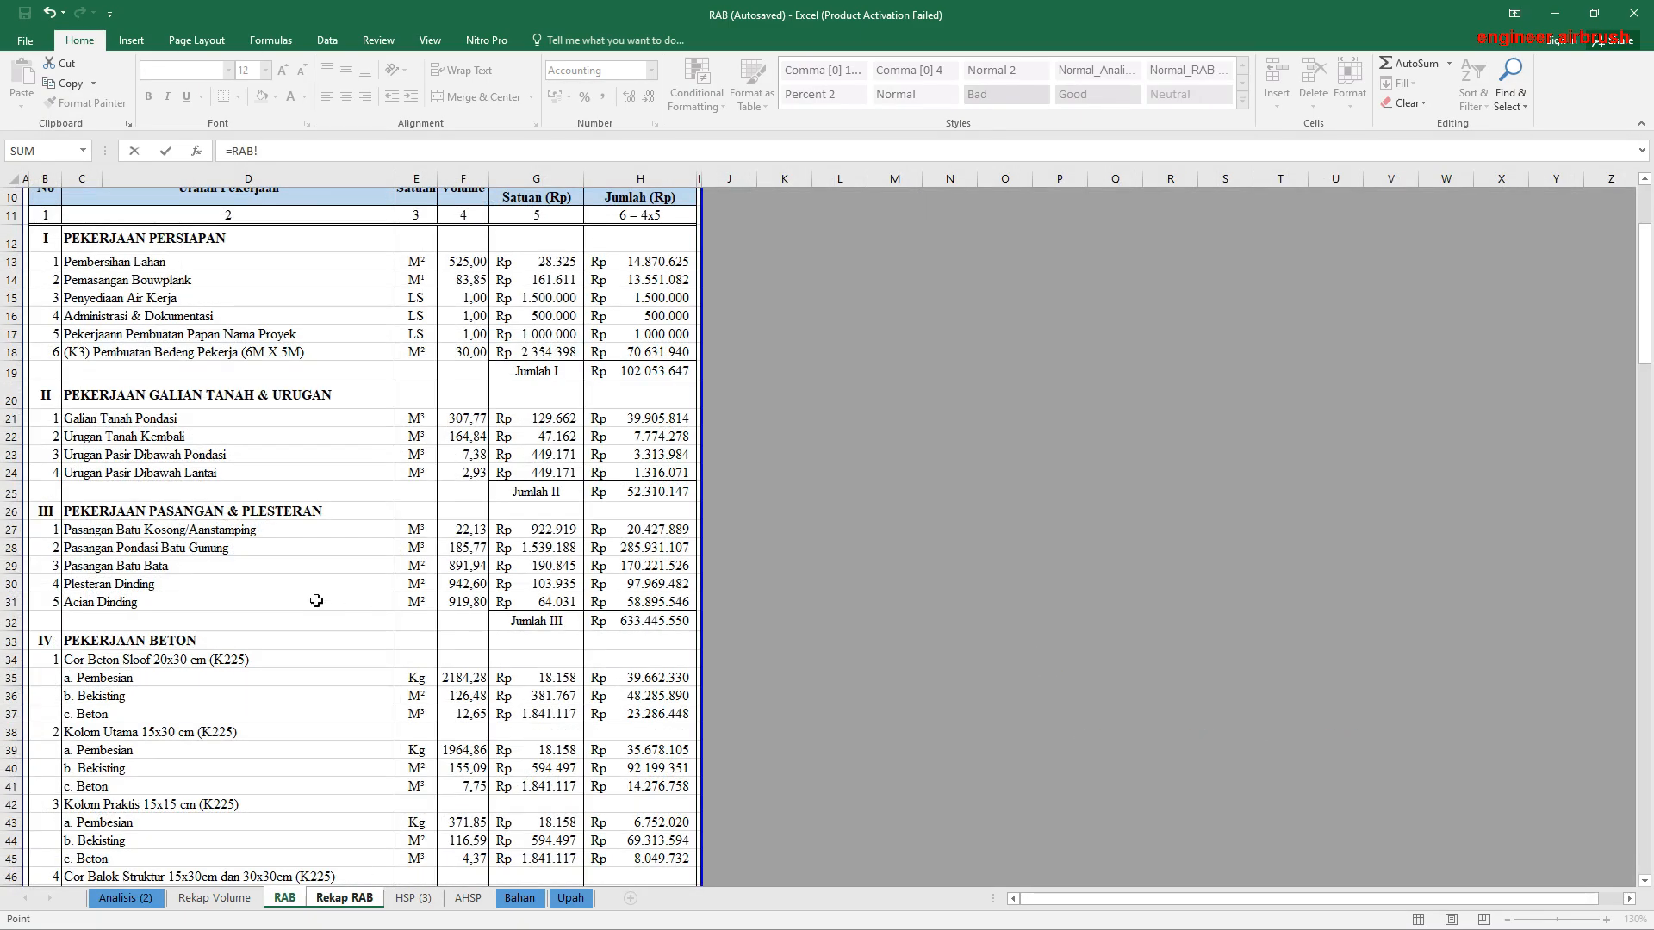
pyautogui.scroll(-11, 533, 728)
pyautogui.scroll(-10, 534, 728)
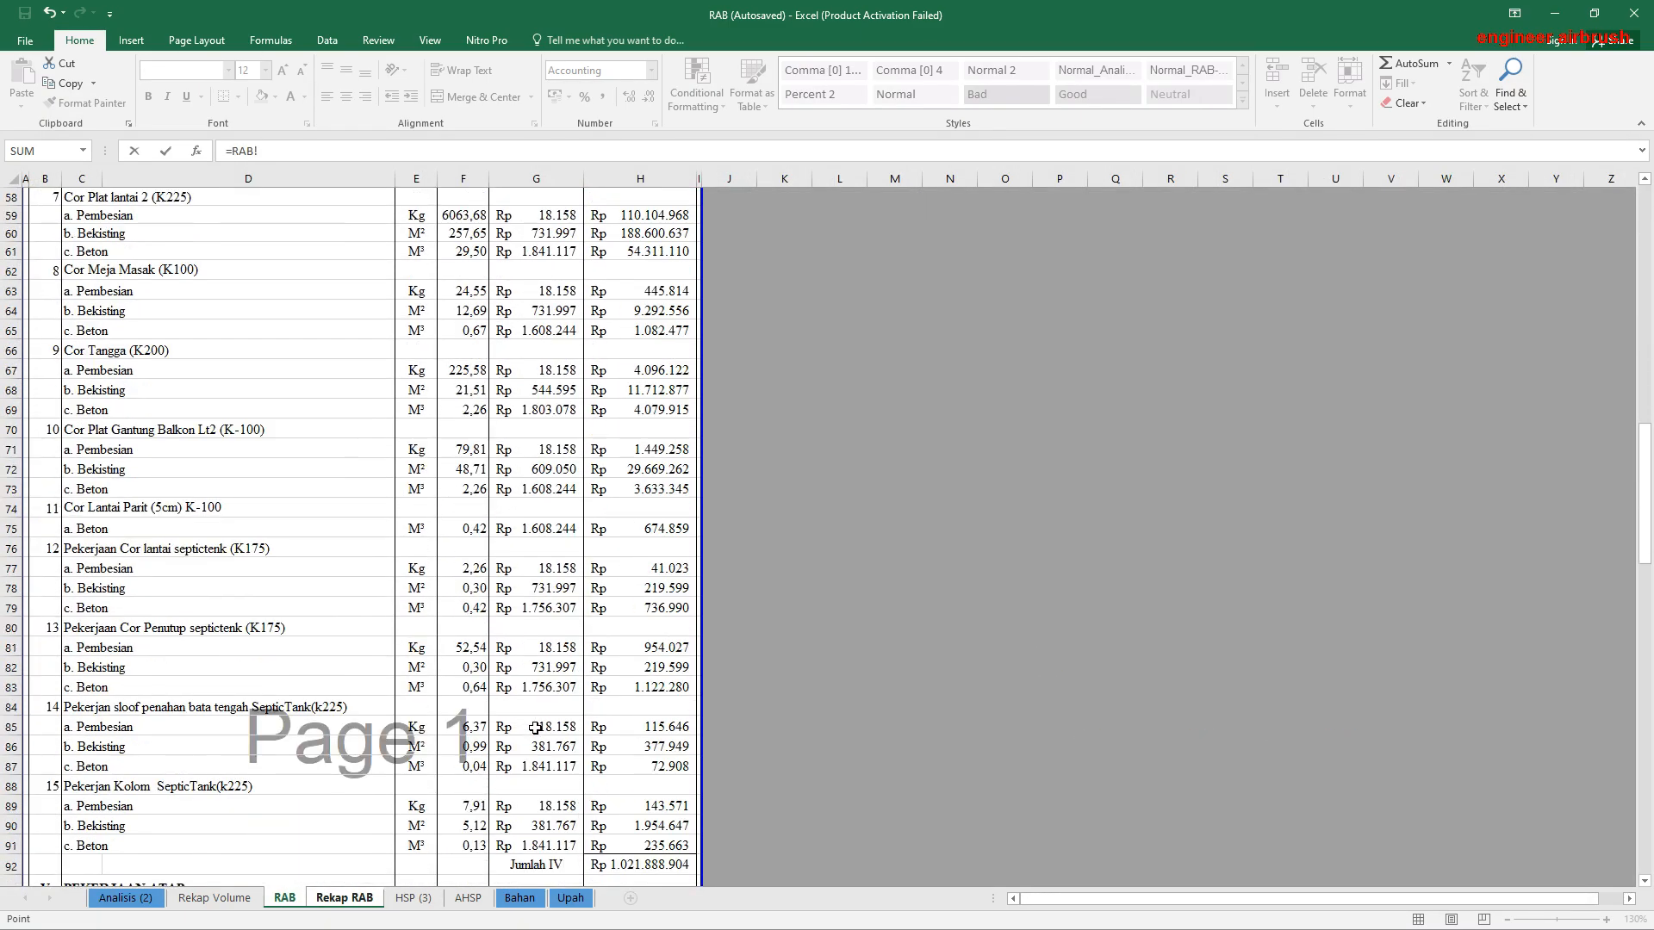
pyautogui.click(639, 579)
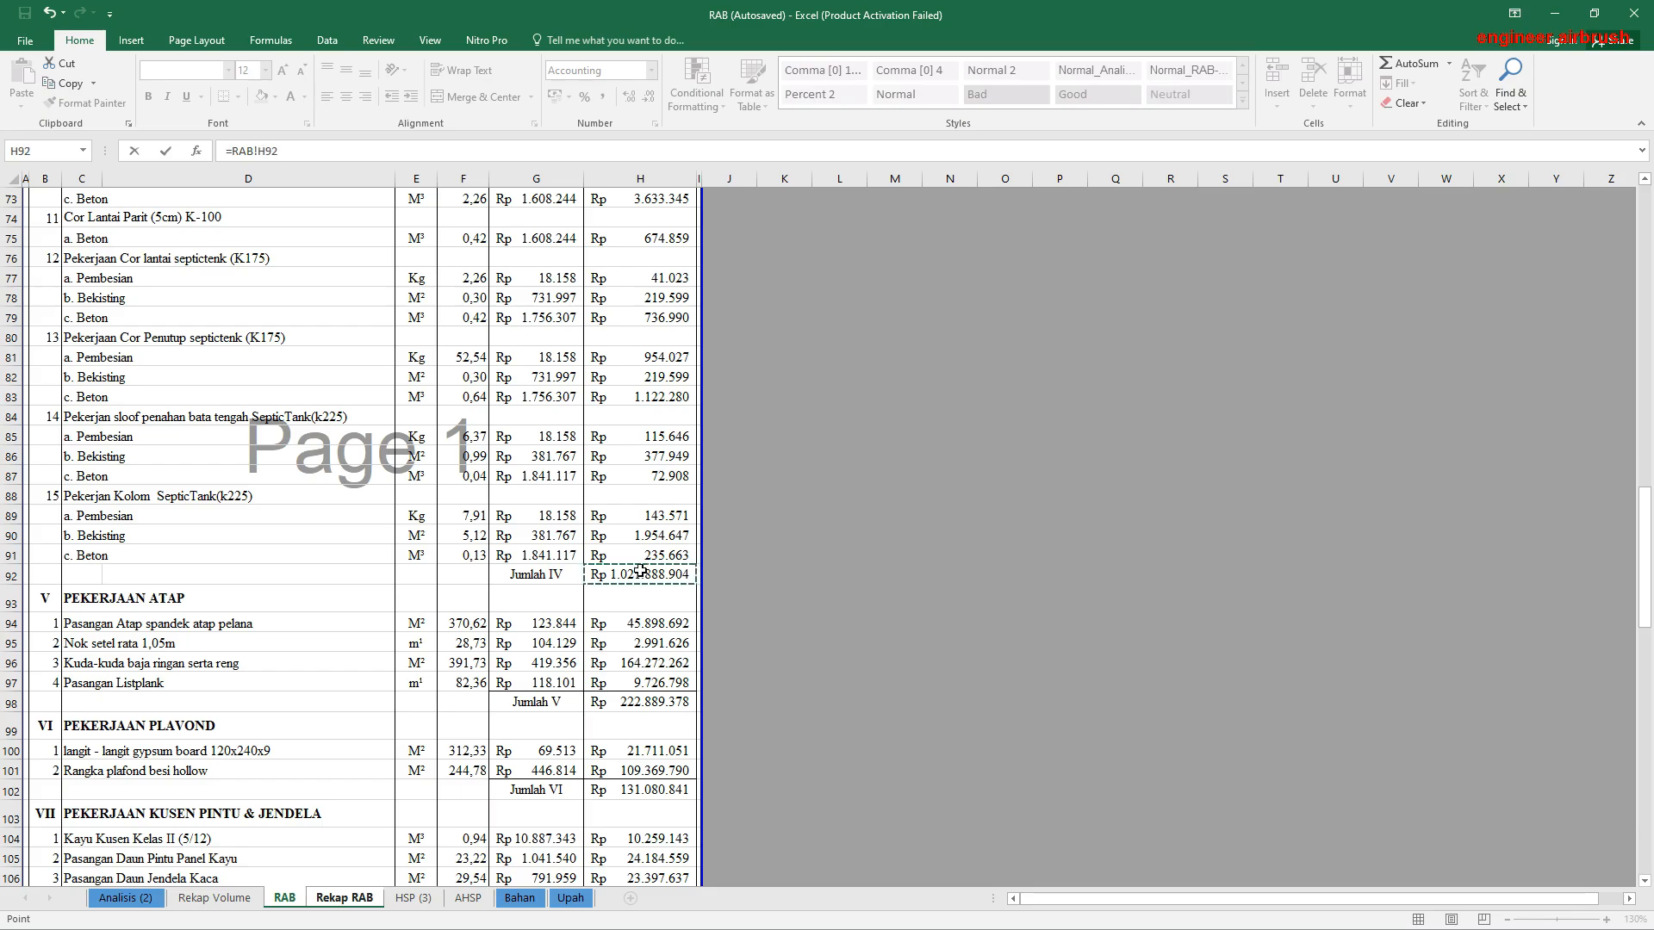
pyautogui.press('Escape')
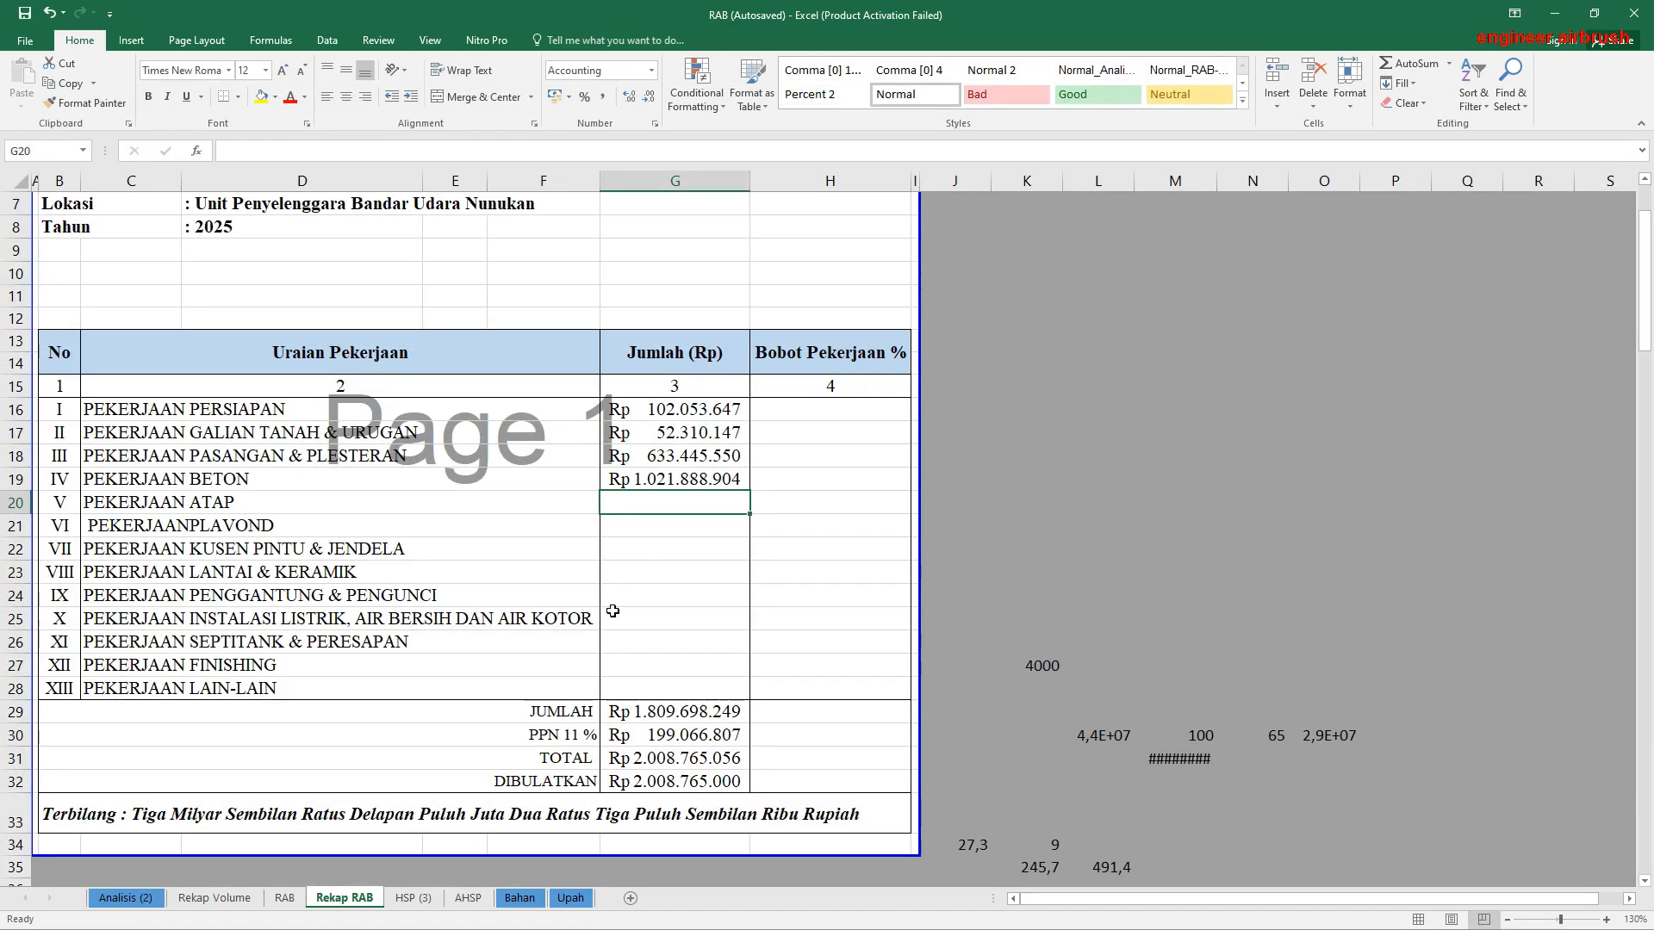
# Step: Link the Pekerjaan Atap total in G20 to the Jumlah V subtotal in RAB!H98
pyautogui.write('=')
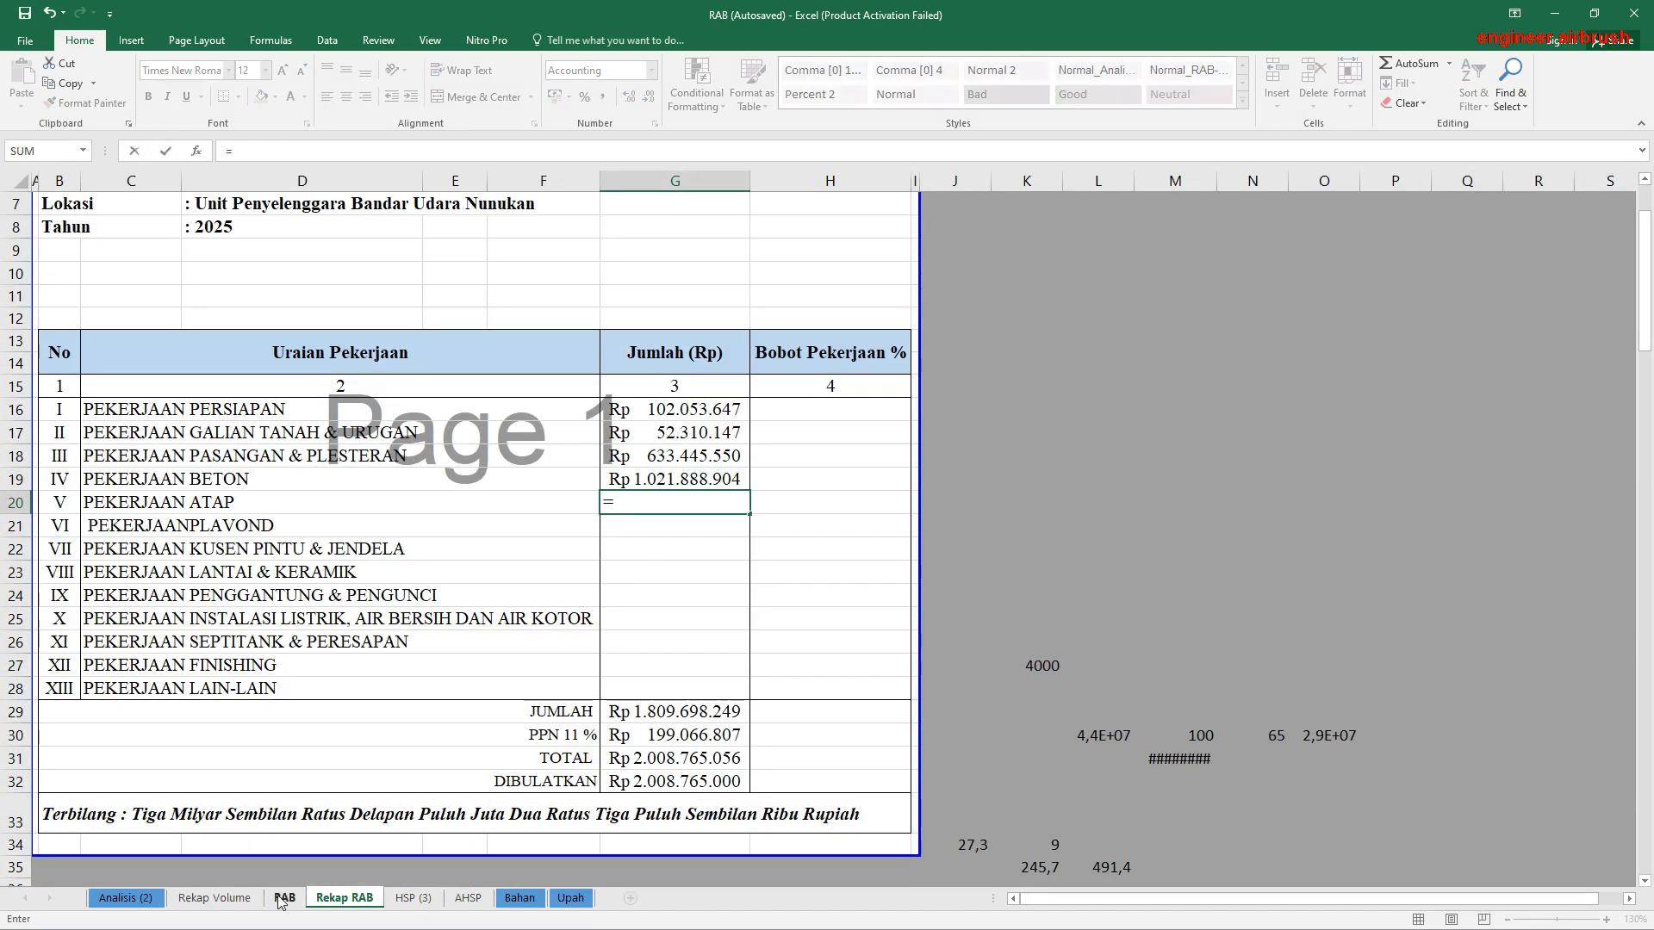
pyautogui.click(284, 899)
pyautogui.scroll(-1, 560, 659)
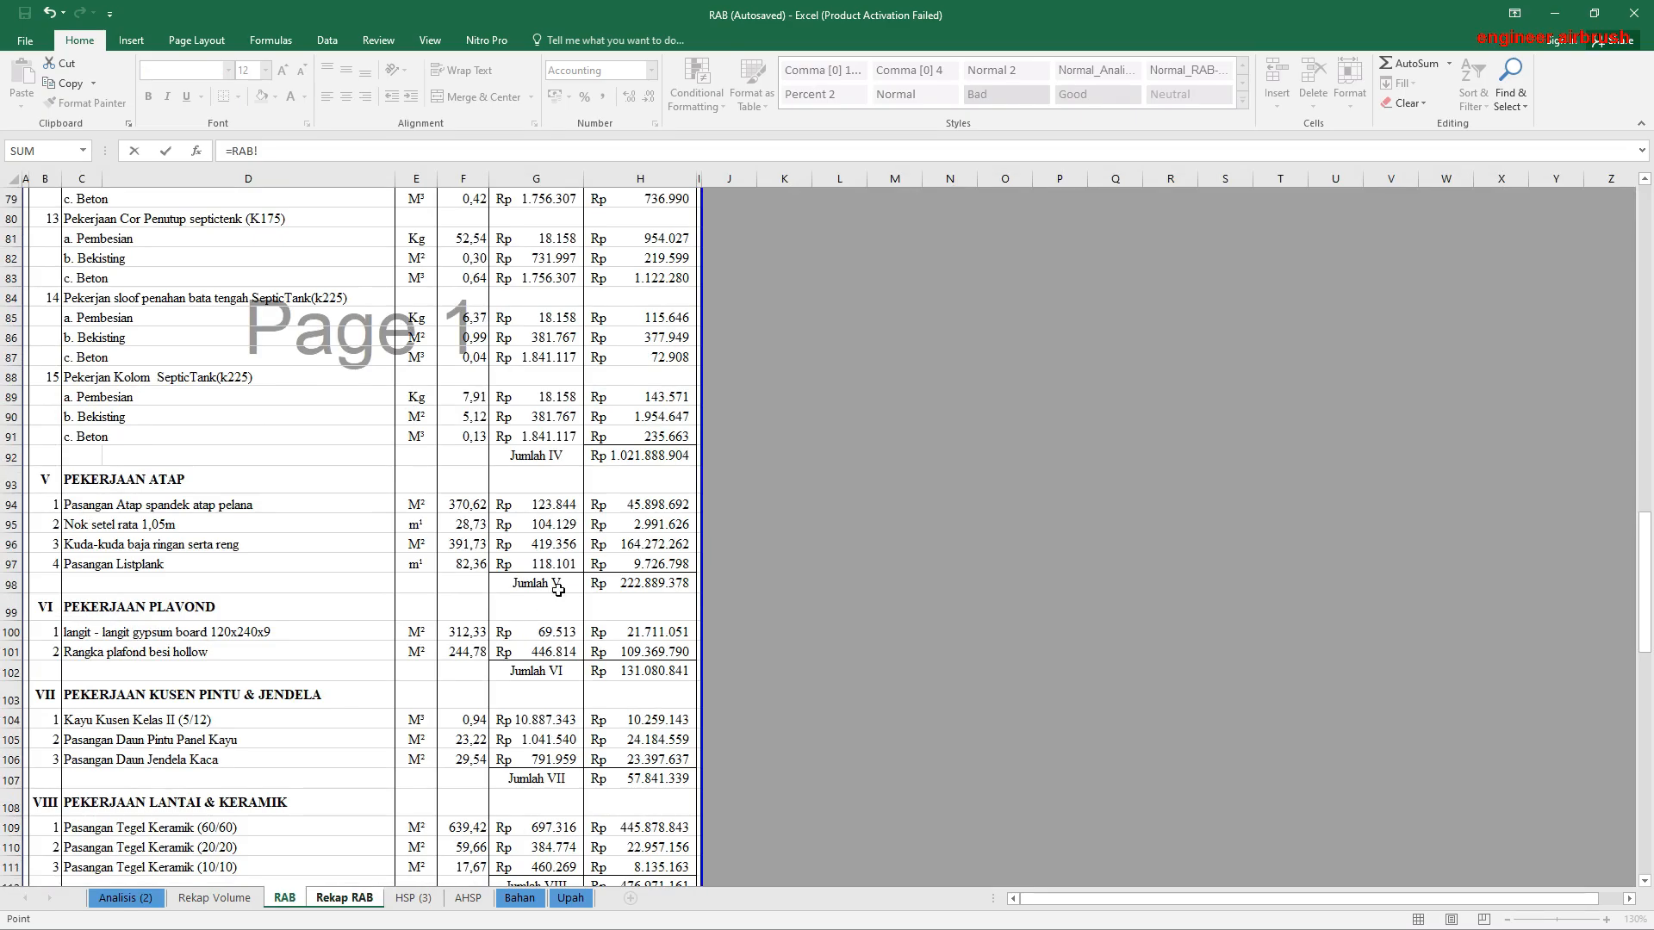
pyautogui.click(627, 584)
pyautogui.press('Return')
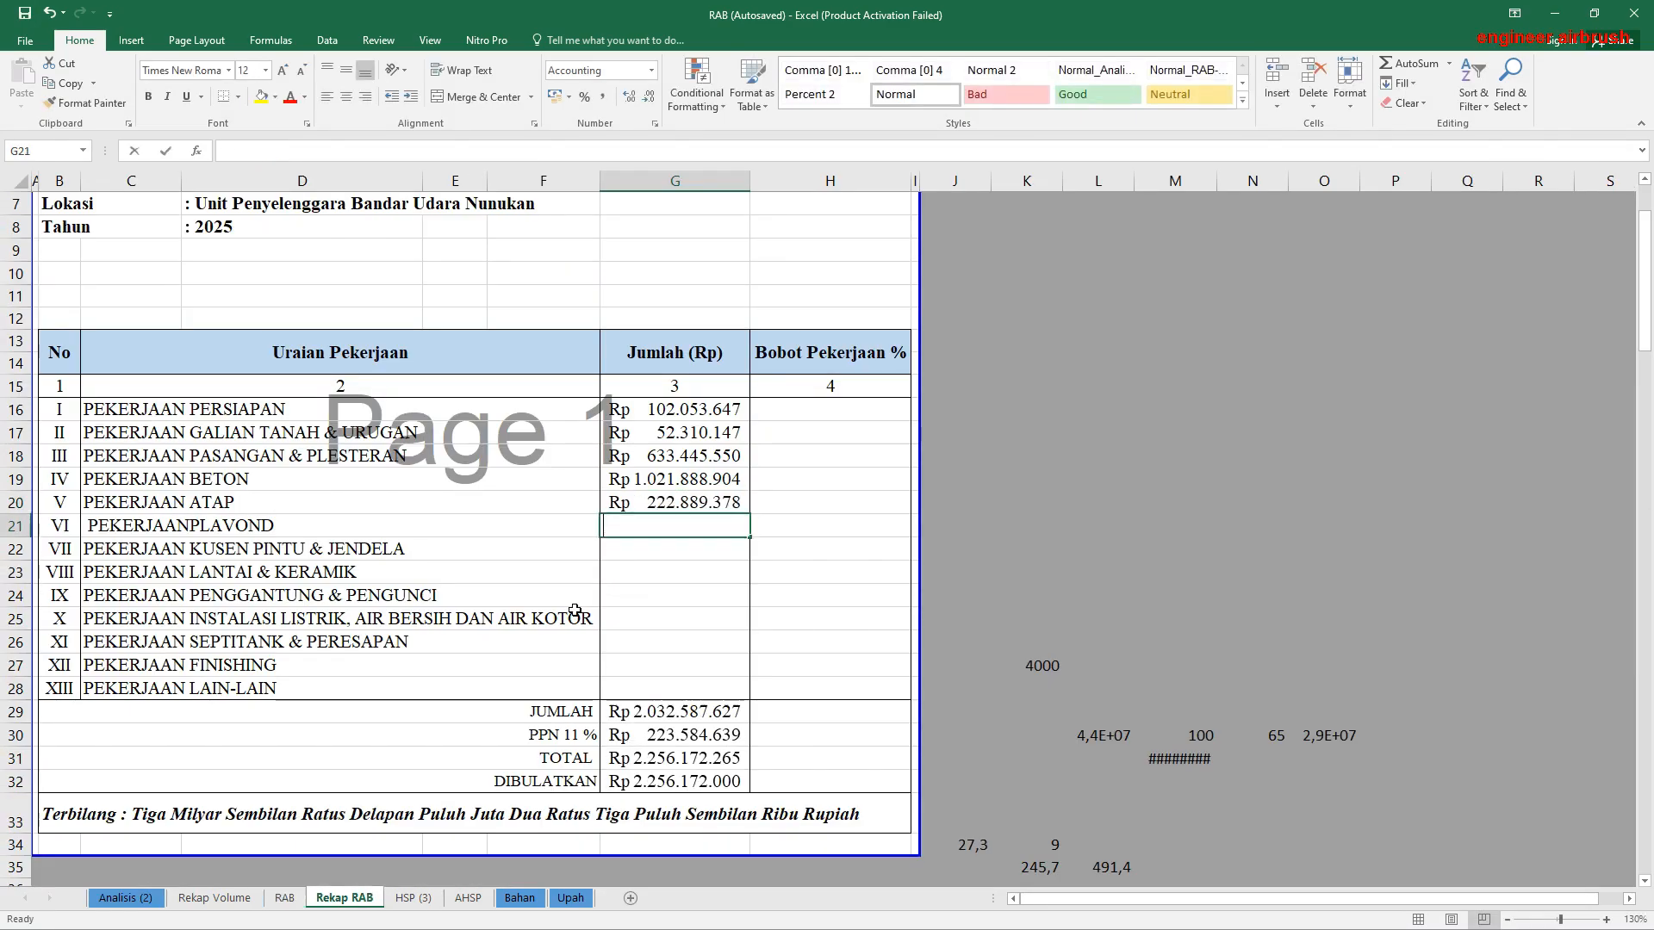
# Step: Link the Pekerjaan Plavond total in G21 to the Jumlah VI subtotal in RAB!H102
pyautogui.write('=')
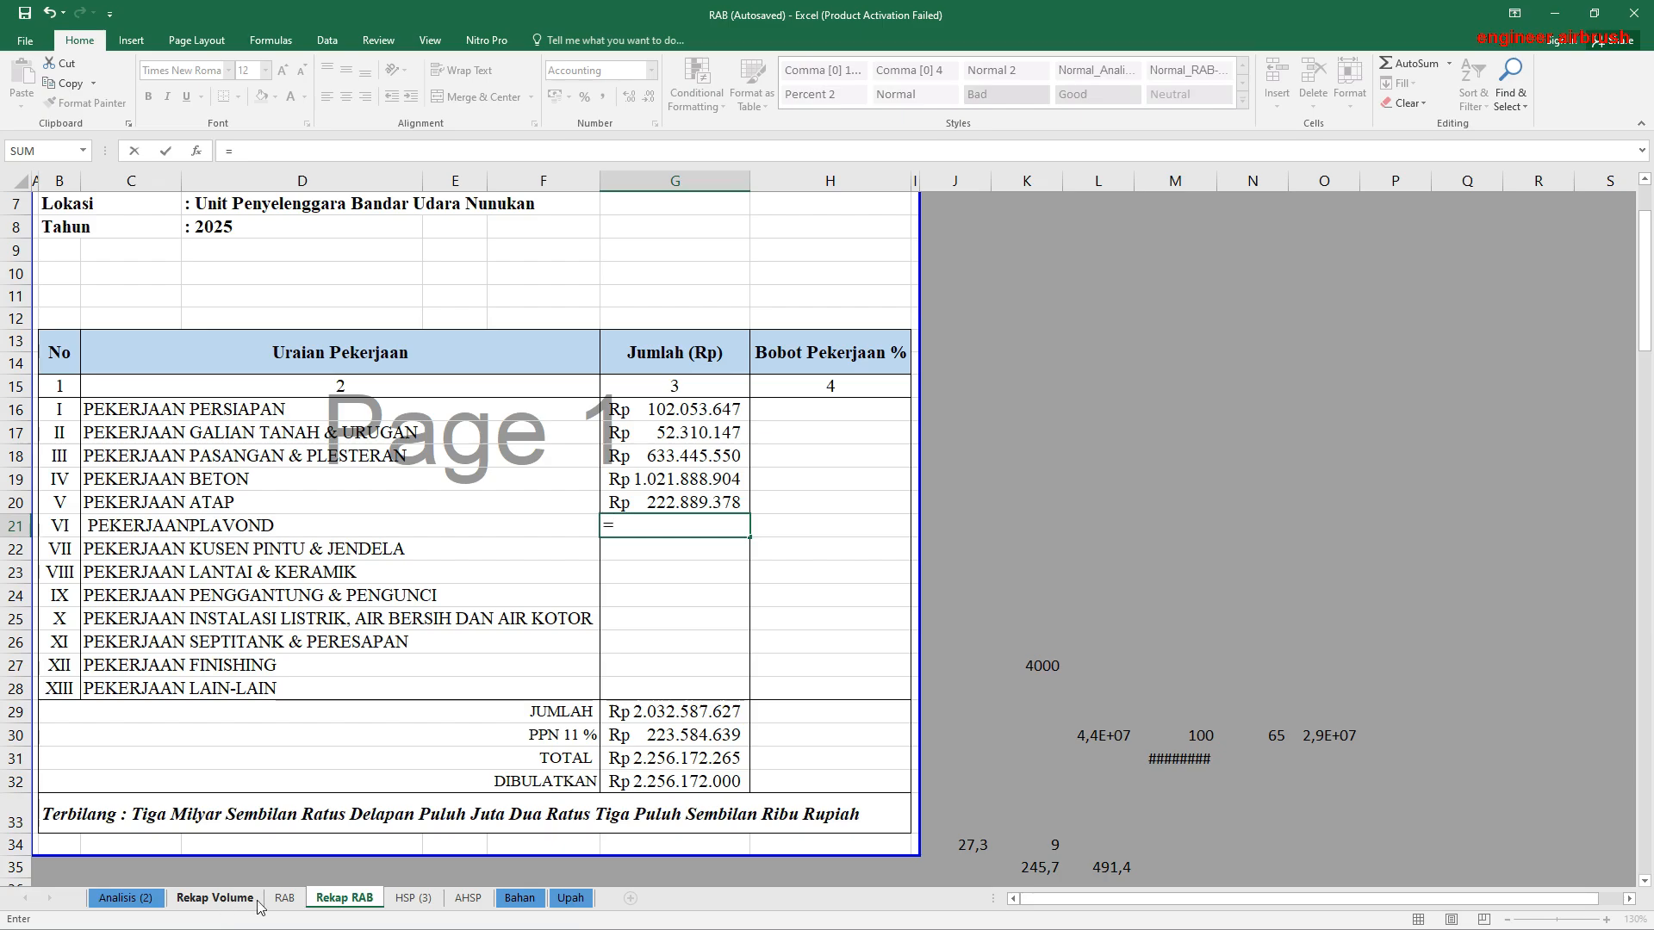
pyautogui.click(284, 899)
pyautogui.click(606, 675)
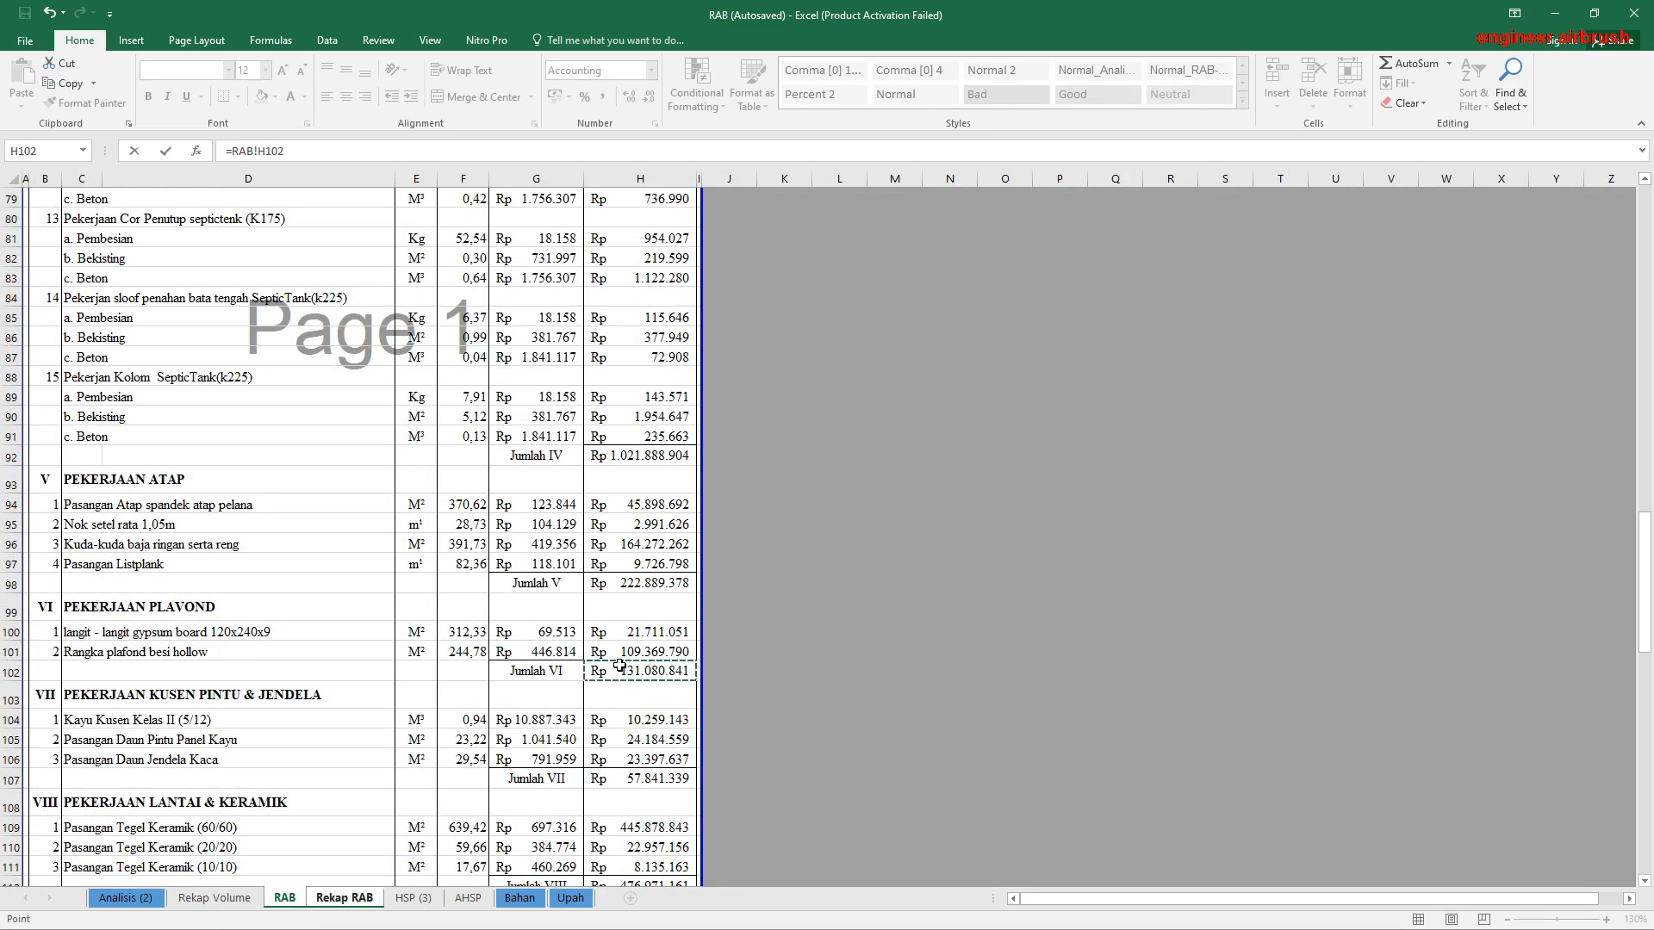
pyautogui.press('Return')
# Step: Enter a link to the Jumlah VIII subtotal in RAB!H112 in the Pekerjaan Kusen Pintu & Jendela cell G22
pyautogui.write('=')
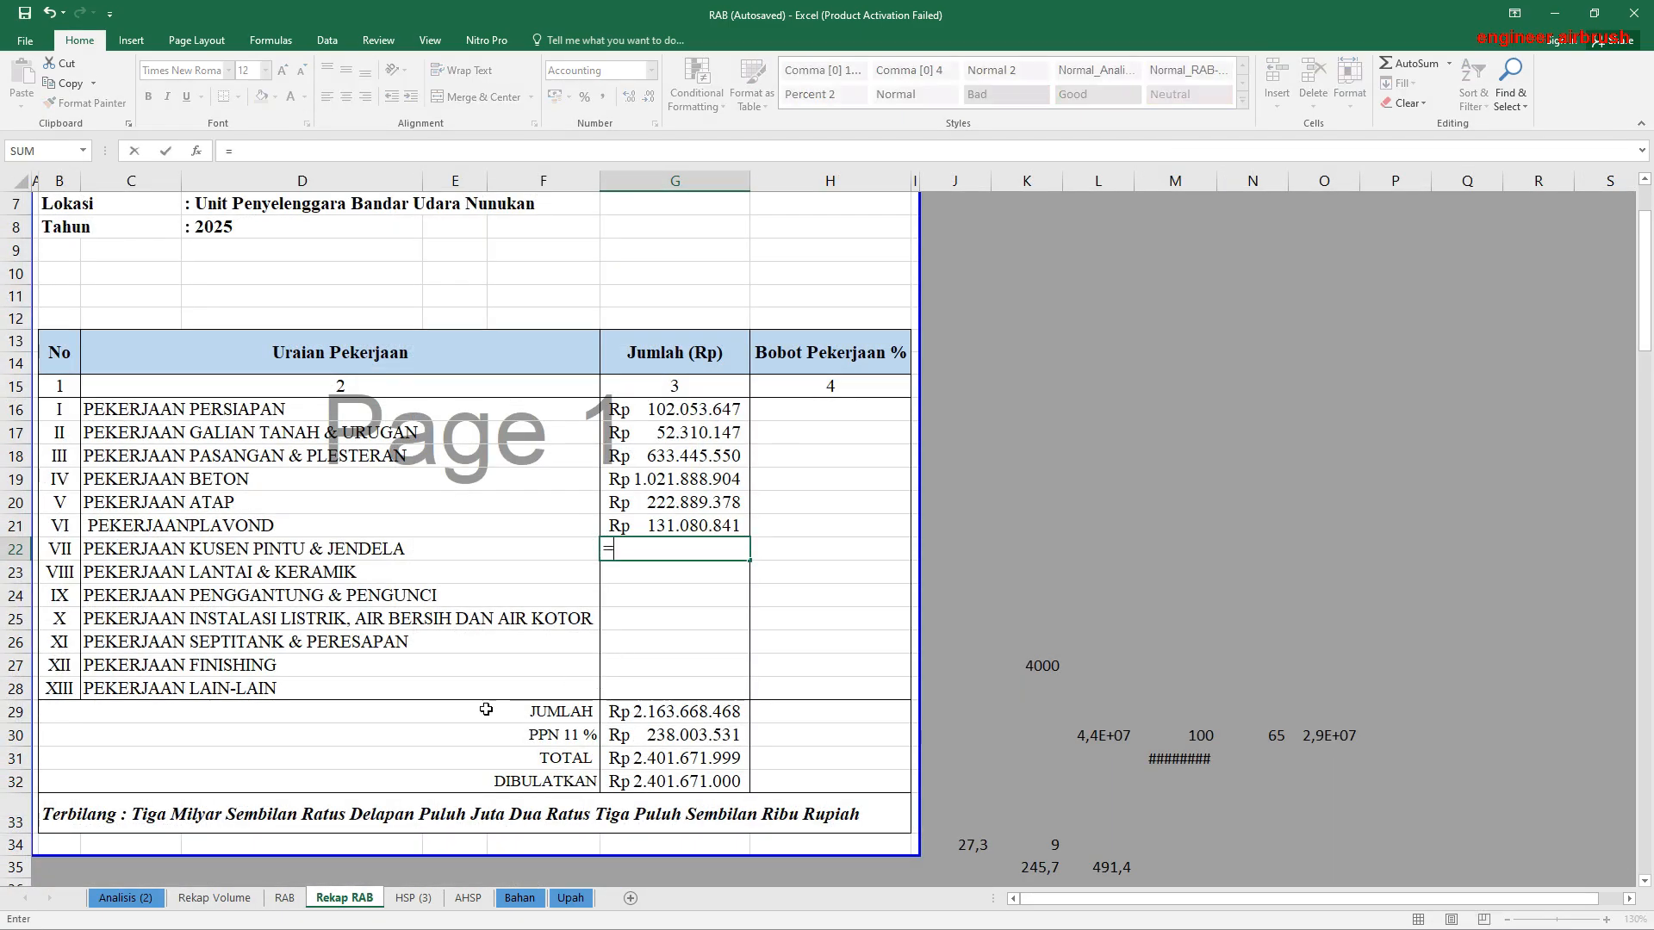
pyautogui.click(284, 898)
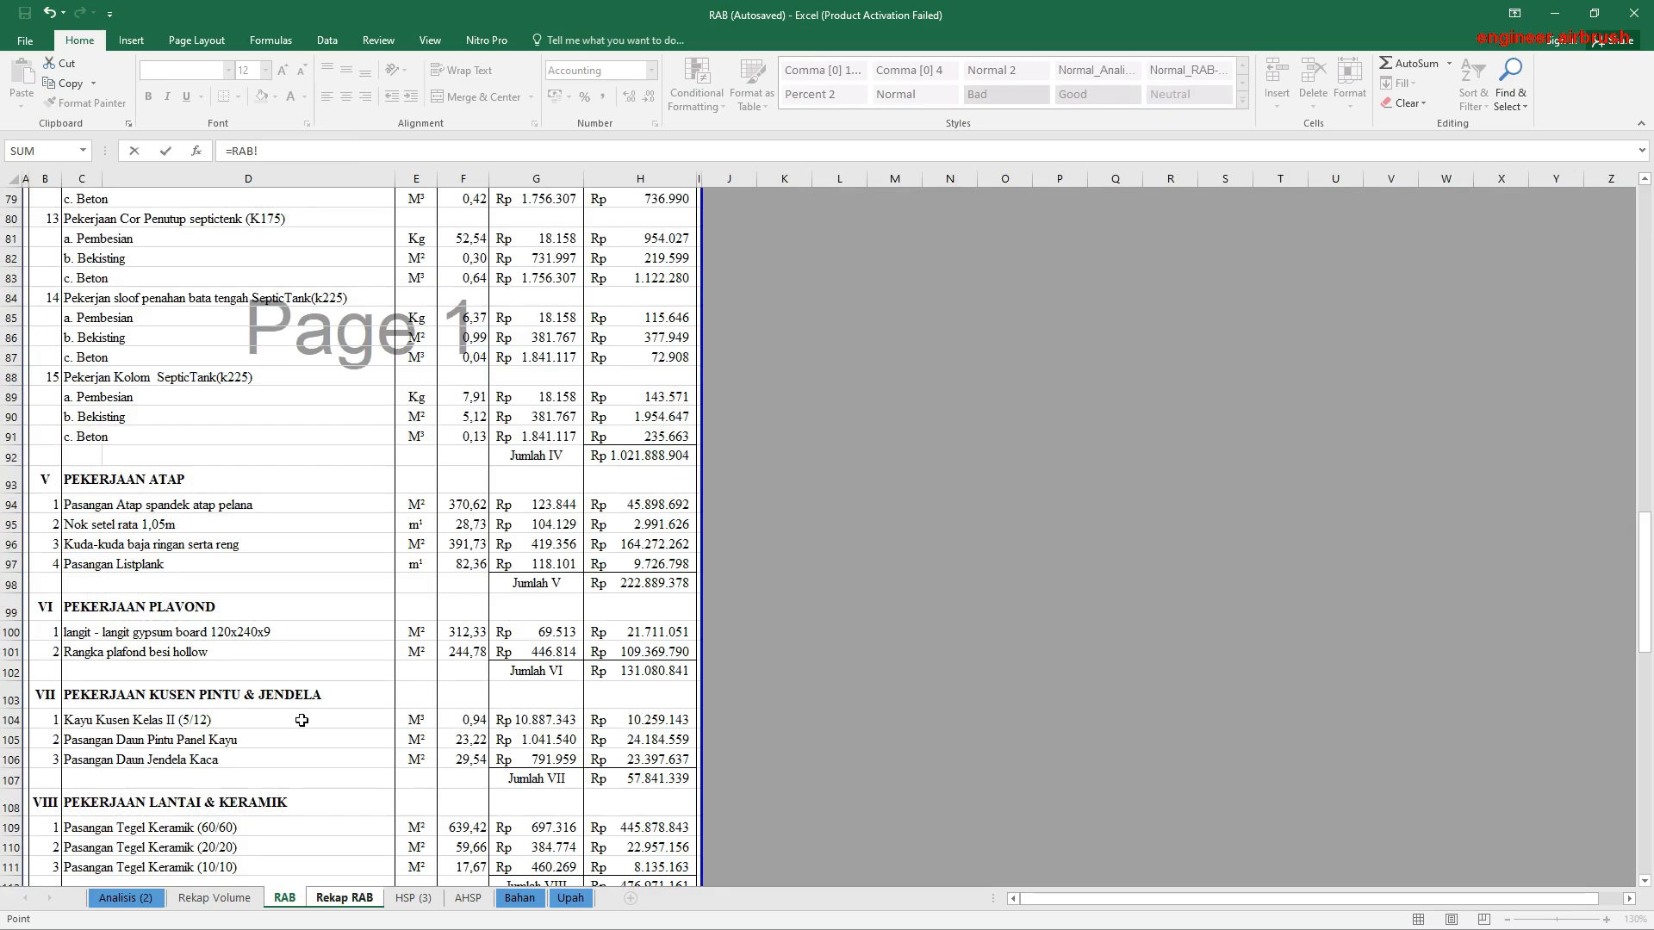
pyautogui.scroll(-1, 302, 720)
pyautogui.scroll(-1, 310, 676)
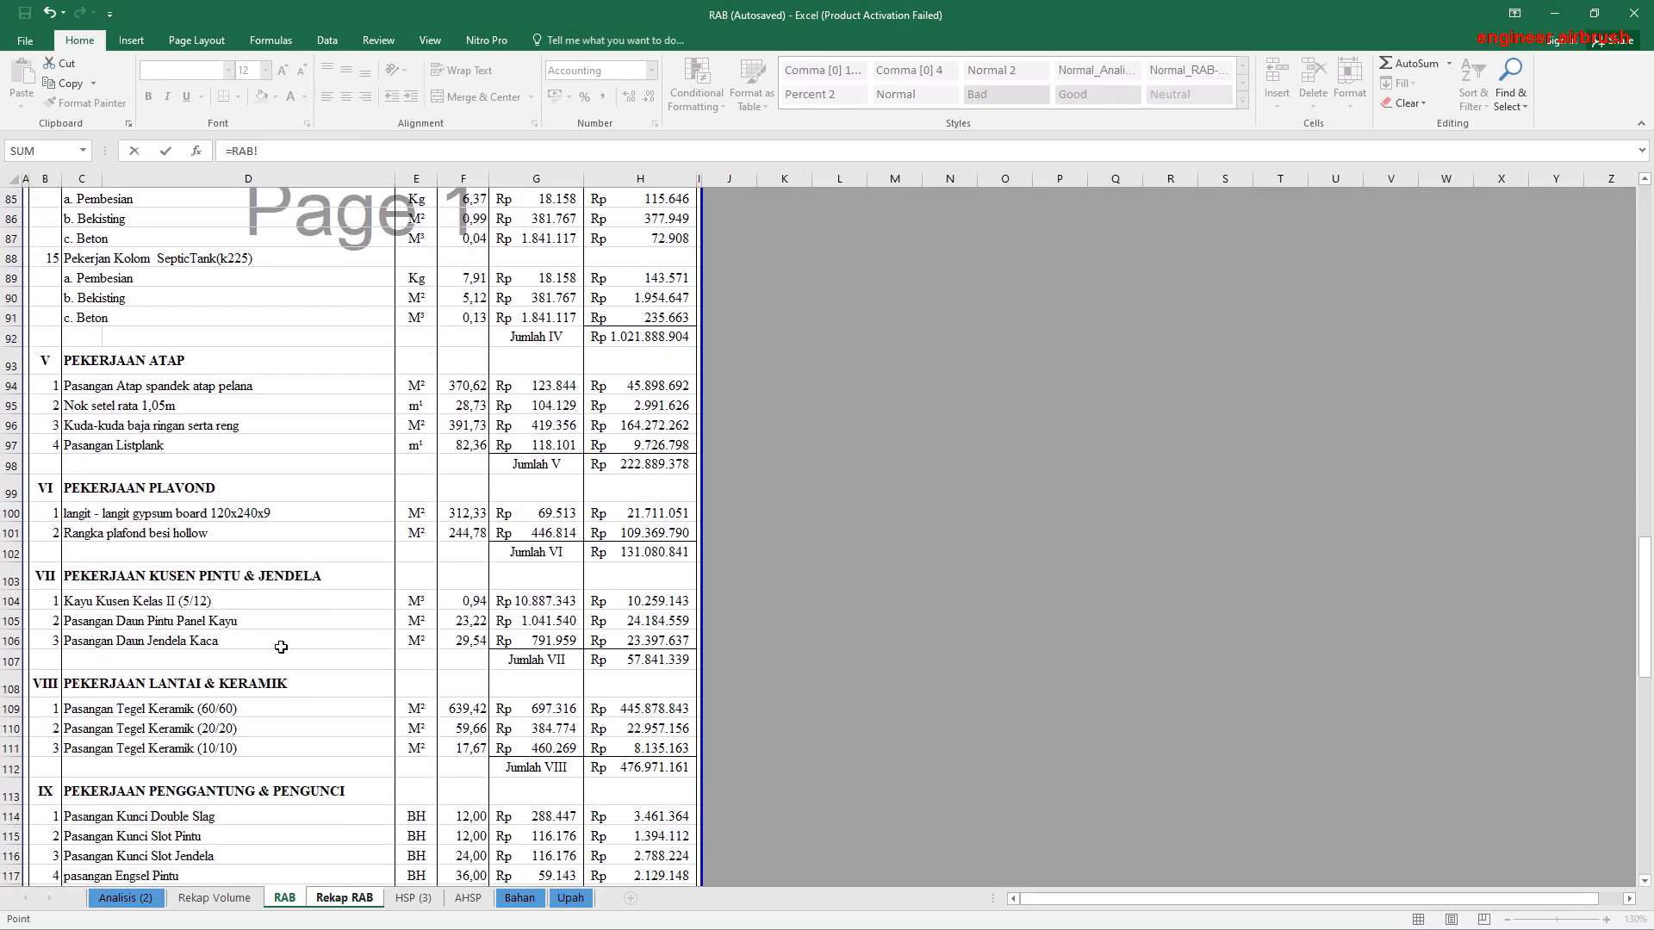
pyautogui.click(600, 766)
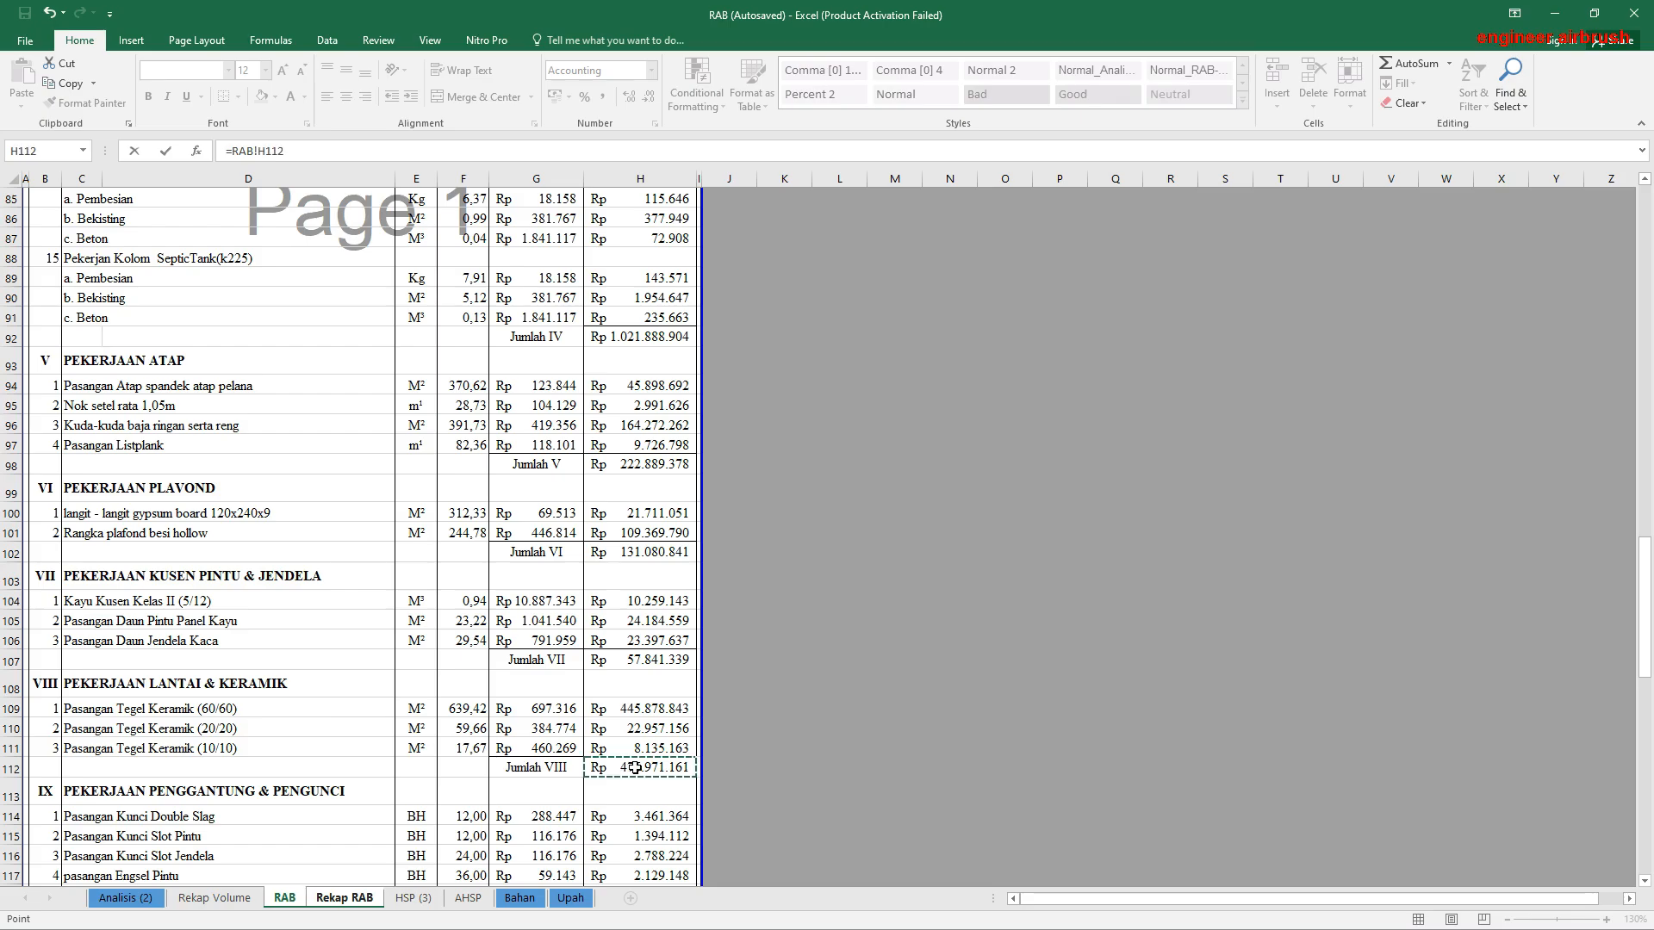
pyautogui.press('Return')
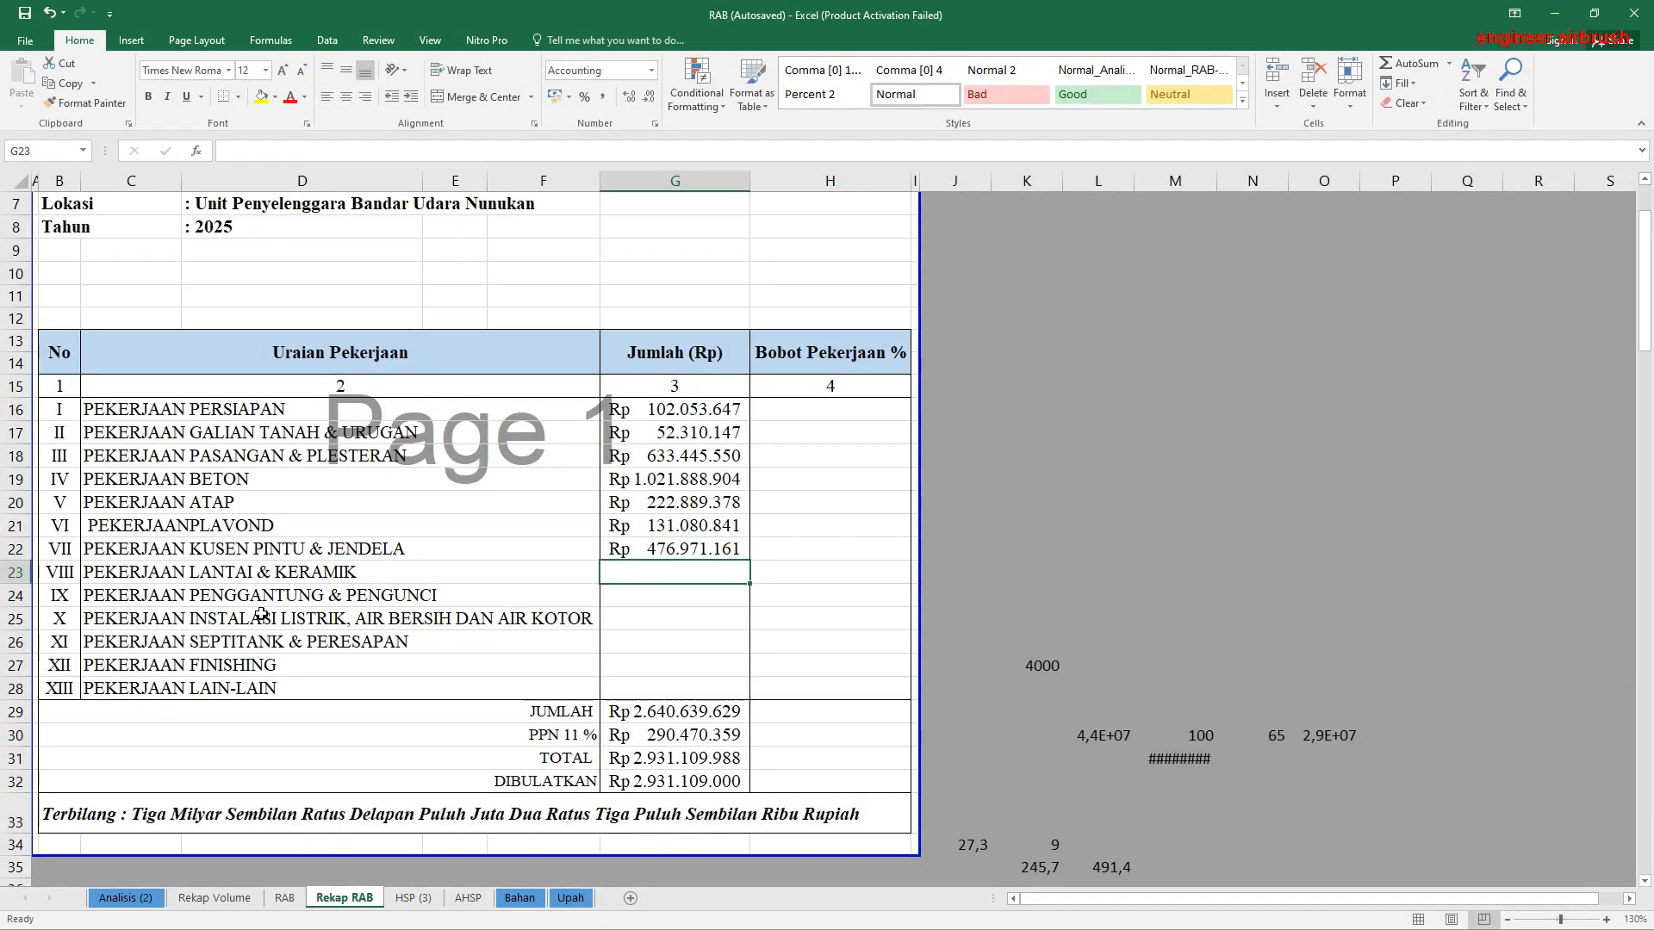
# Step: Copy the G22 formula down to the Pekerjaan Lantai & Keramik cell G23 and edit its reference to =RAB!H112
pyautogui.click(650, 549)
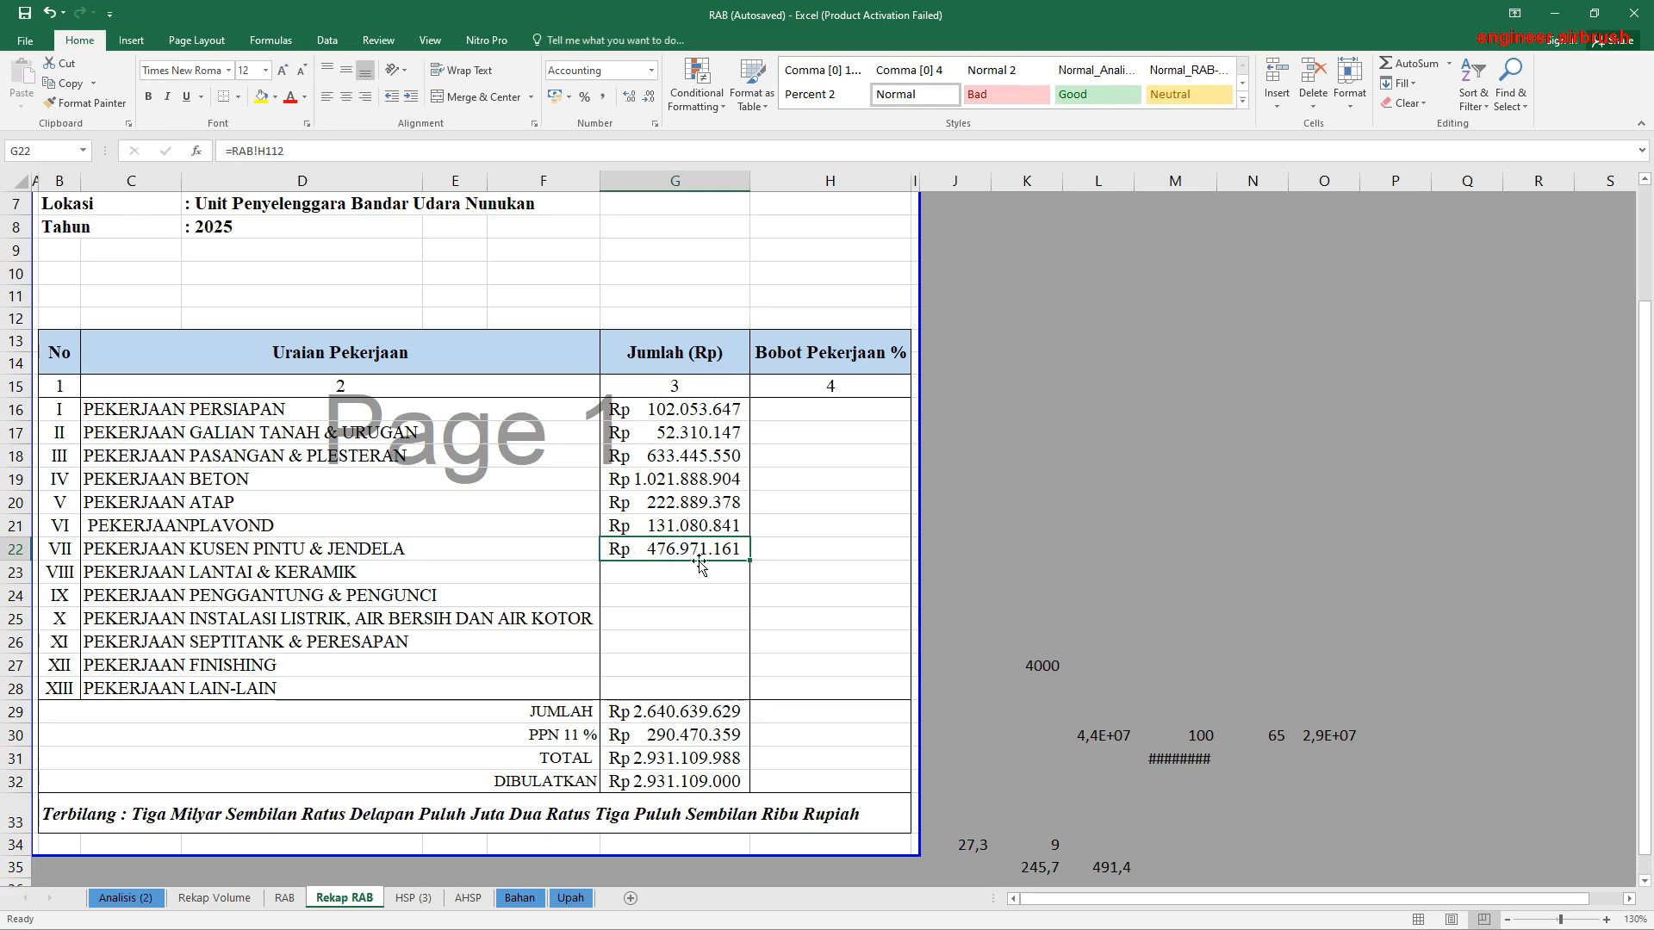
pyautogui.moveTo(750, 560); pyautogui.dragTo(746, 579)
pyautogui.click(682, 570)
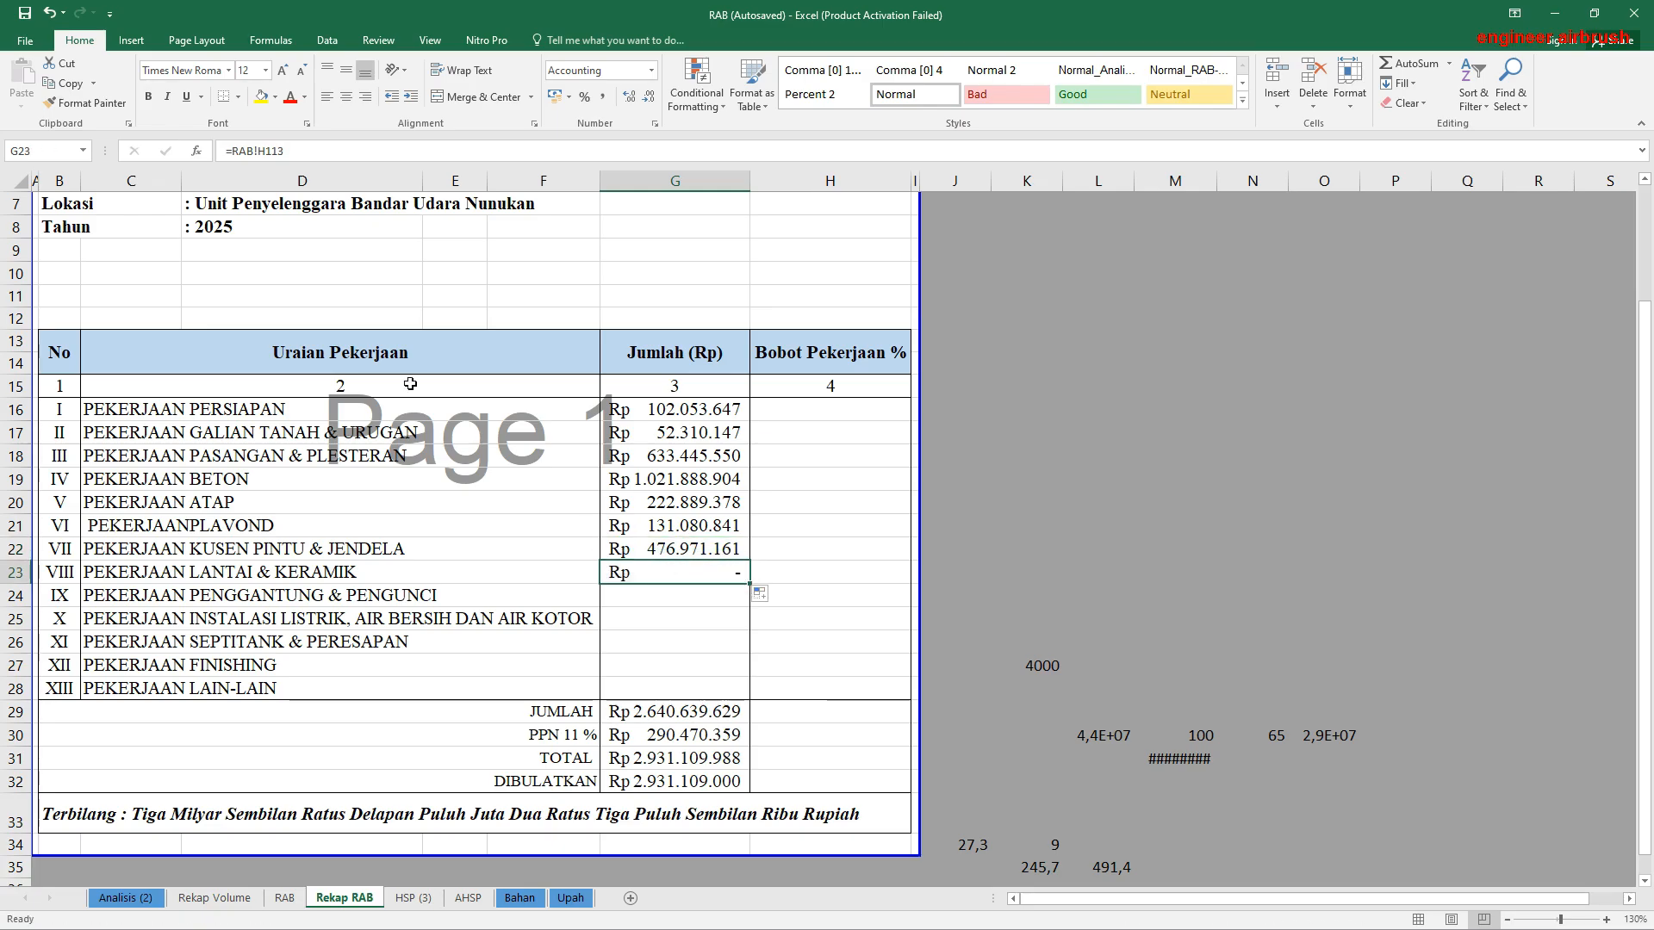
pyautogui.click(285, 151)
pyautogui.press('BackSpace')
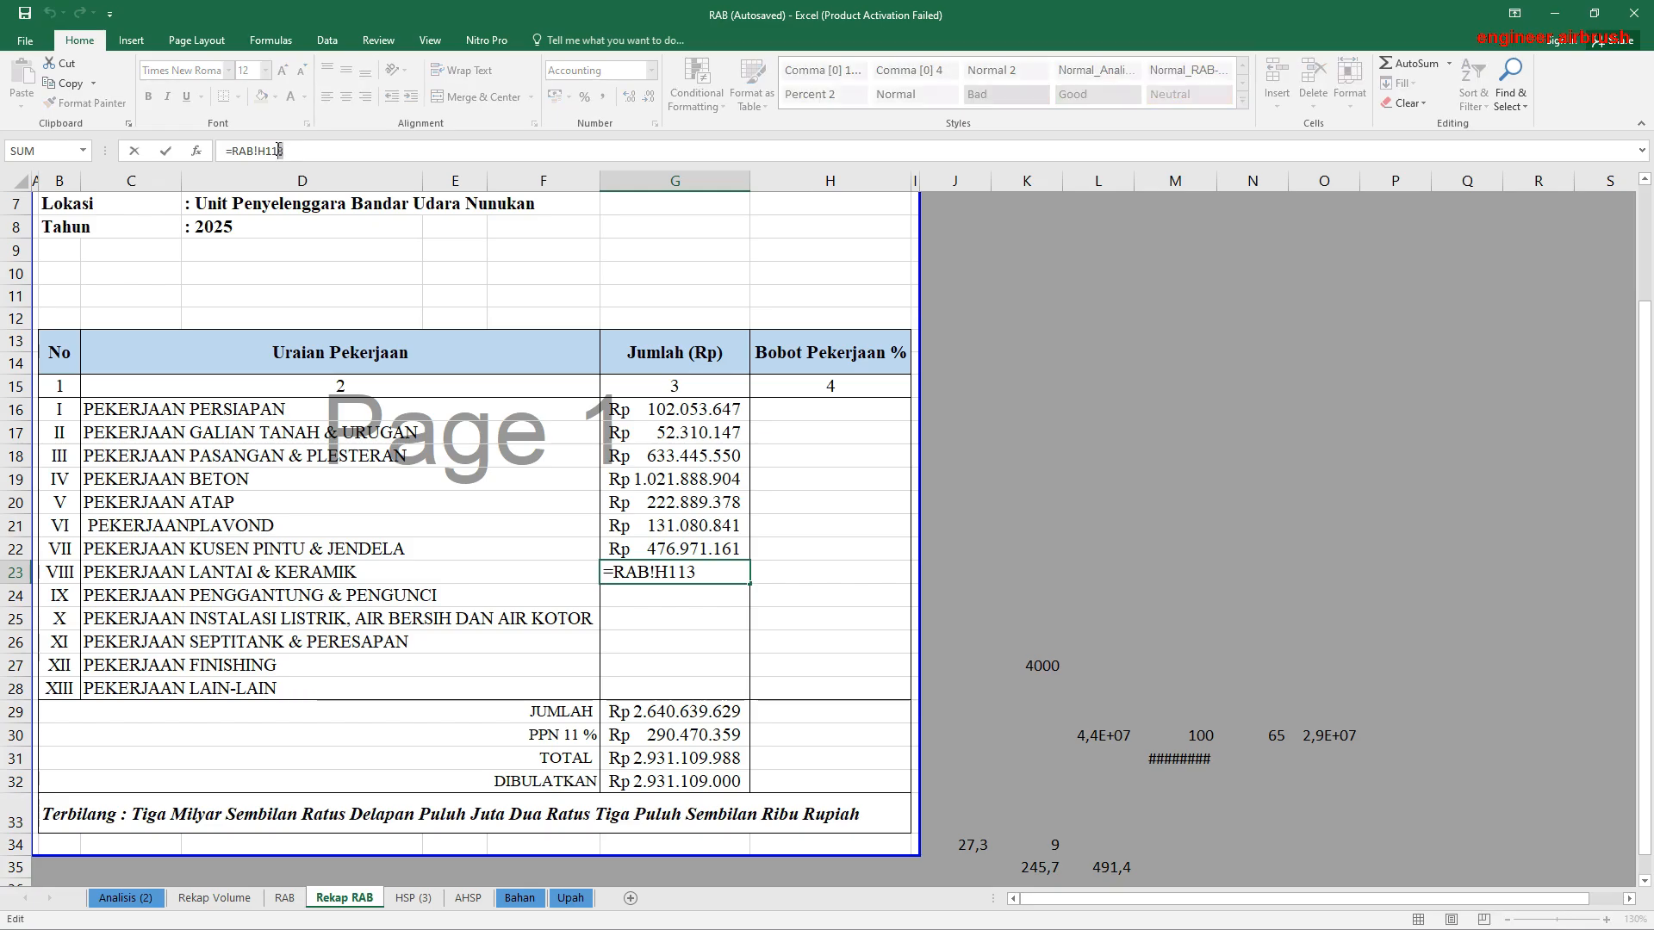
pyautogui.write('2')
pyautogui.press('Return')
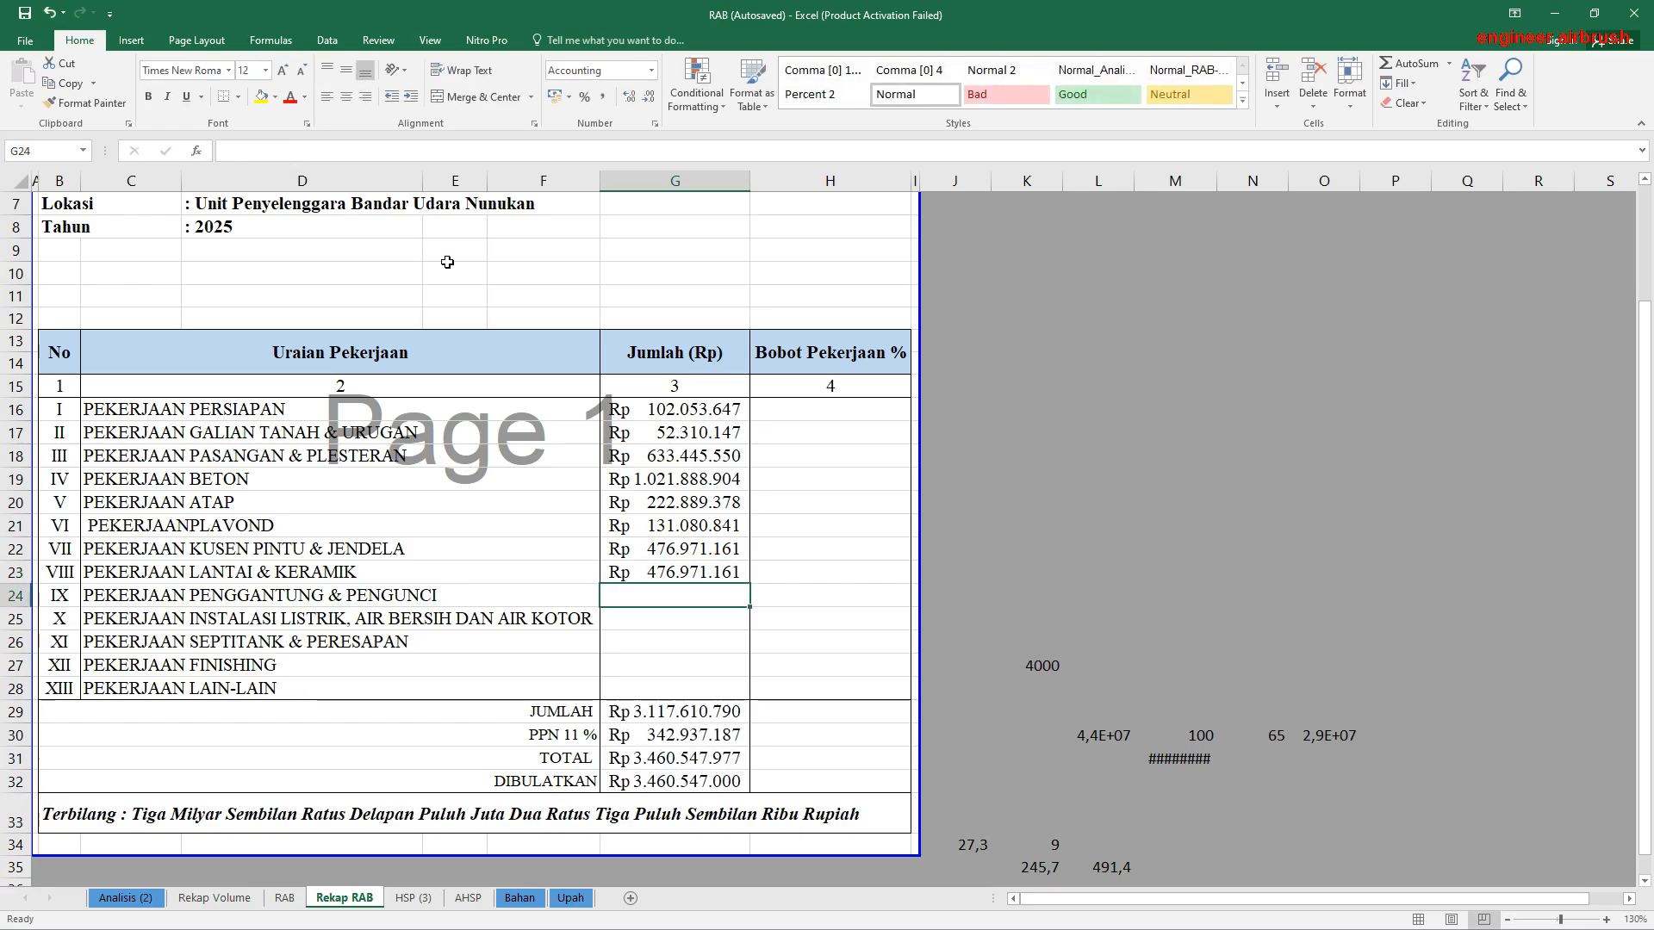
# Step: Relink the Pekerjaan Kusen Pintu & Jendela total in G22 to the Jumlah VII subtotal in RAB!H107, then select G24
pyautogui.click(694, 548)
pyautogui.write('=')
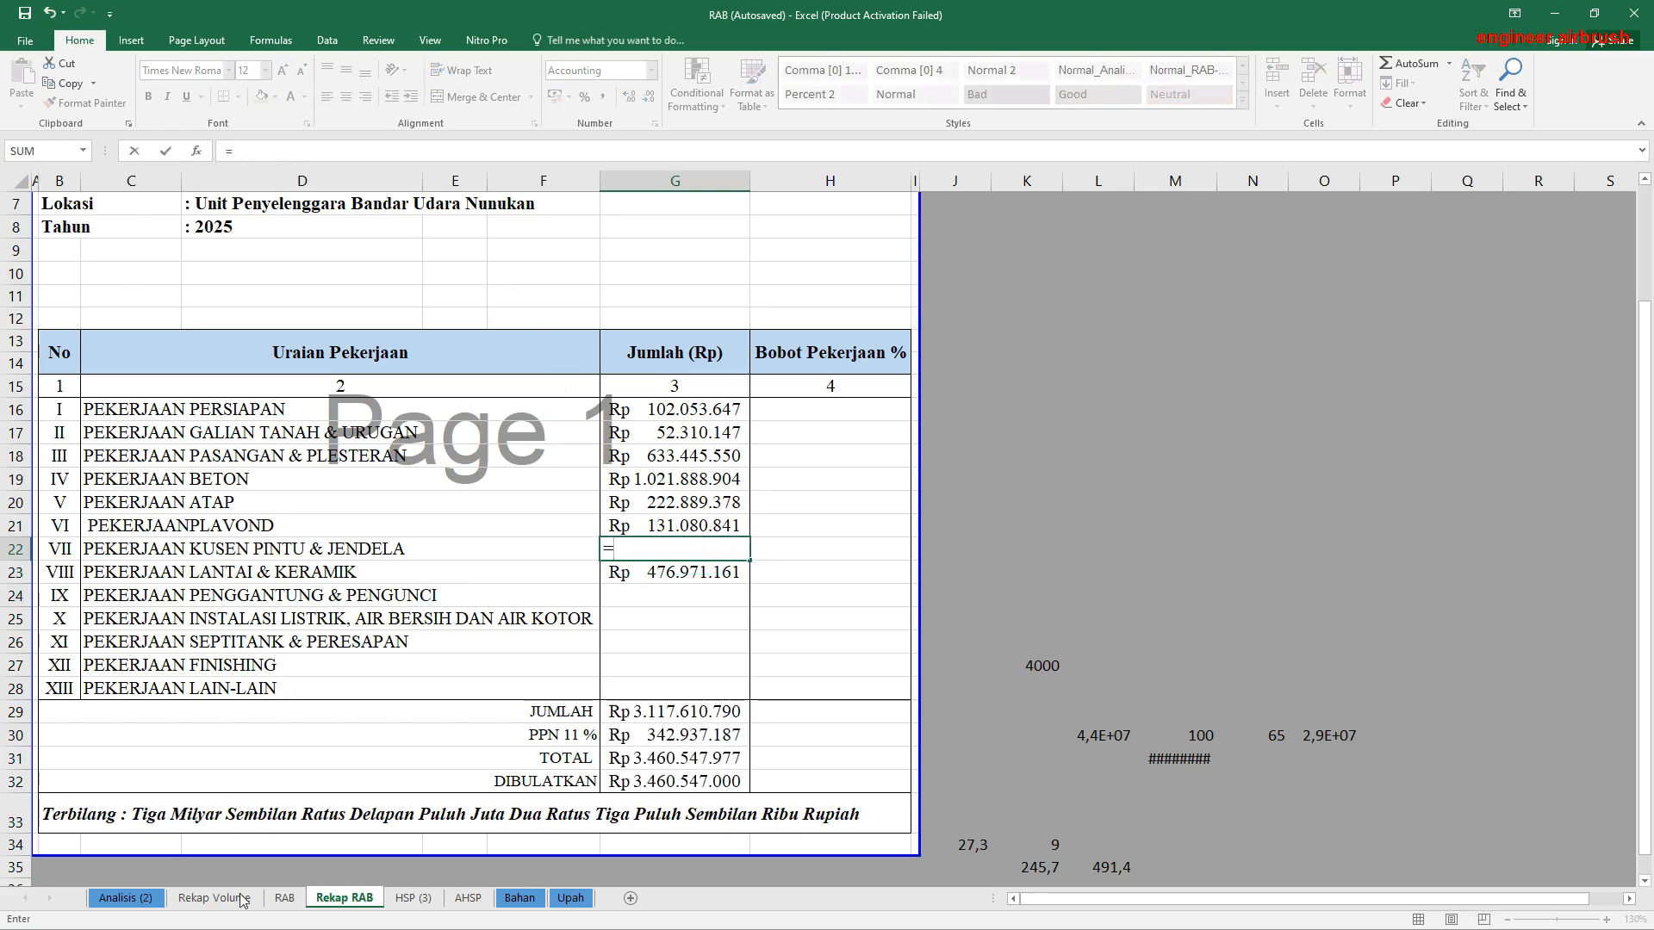
pyautogui.click(285, 898)
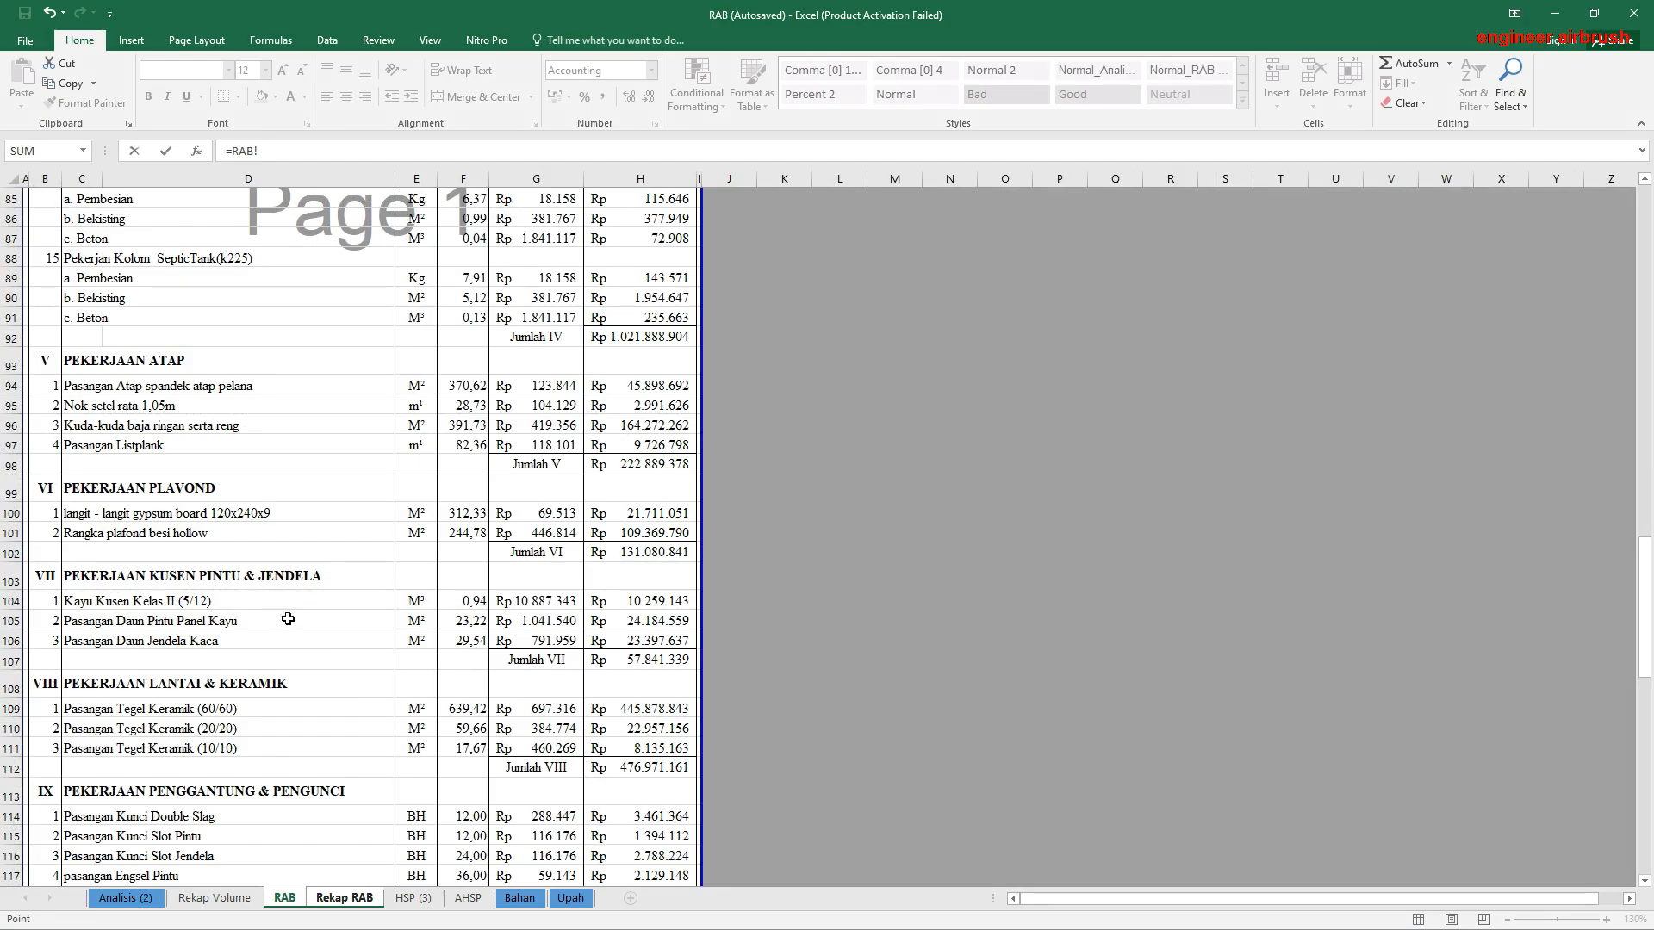
pyautogui.click(653, 658)
pyautogui.press('Return')
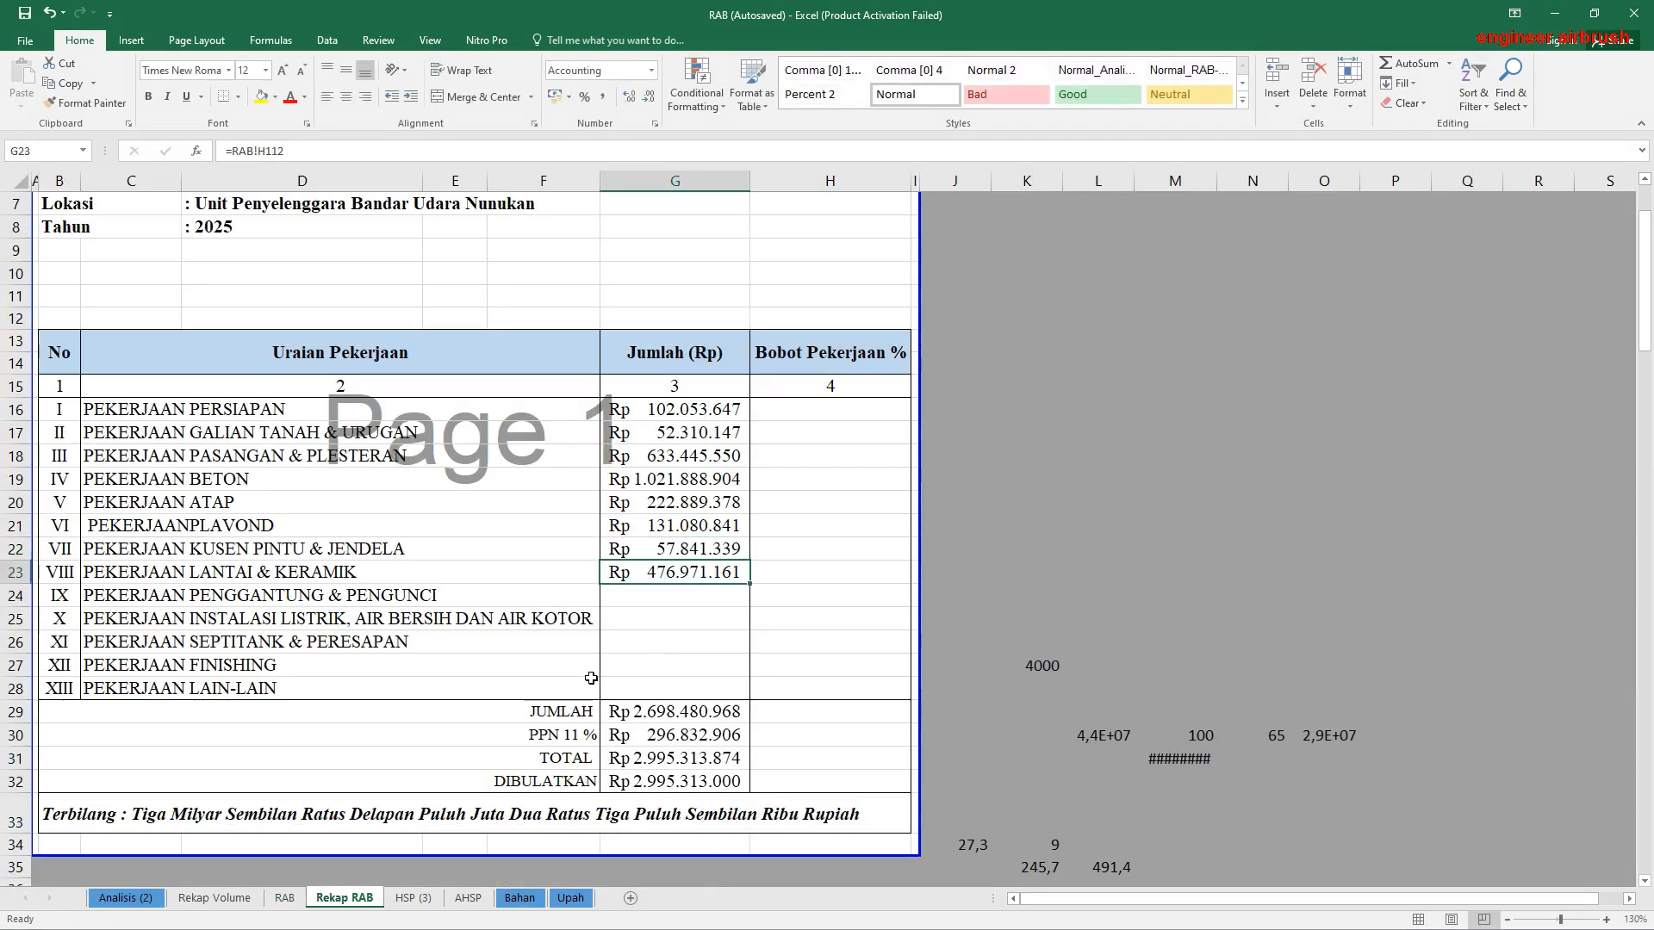
pyautogui.click(678, 603)
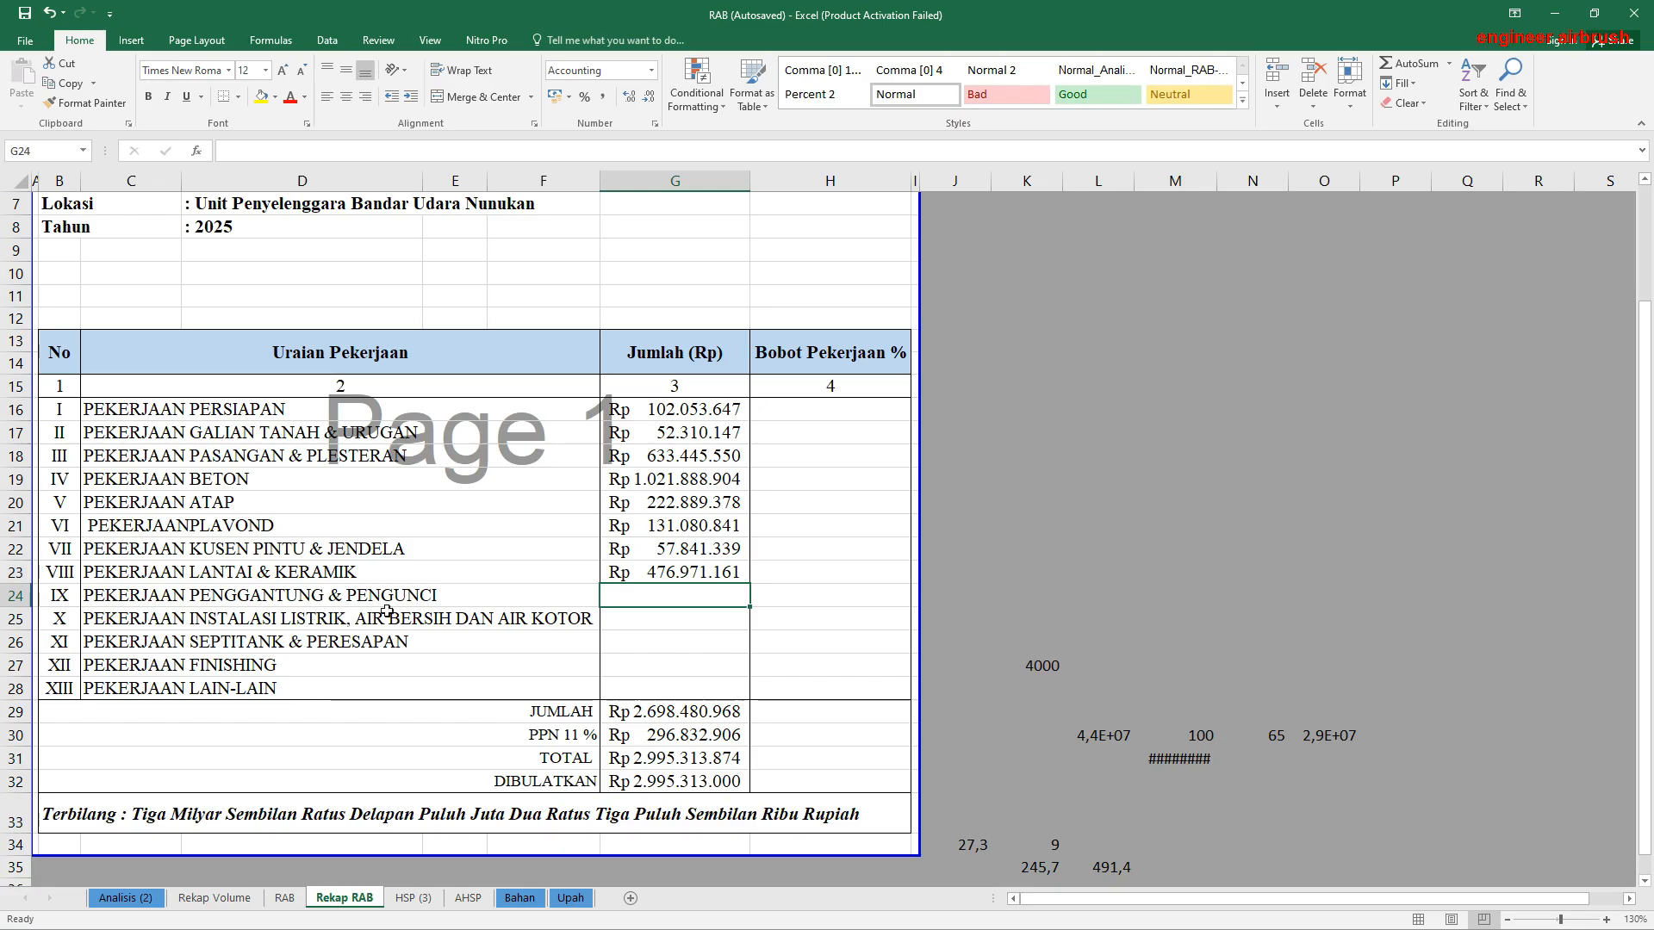
# Step: Link the Pekerjaan Penggantung & Pengunci total in G24 to the Jumlah IX subtotal in RAB!H120
pyautogui.write('=')
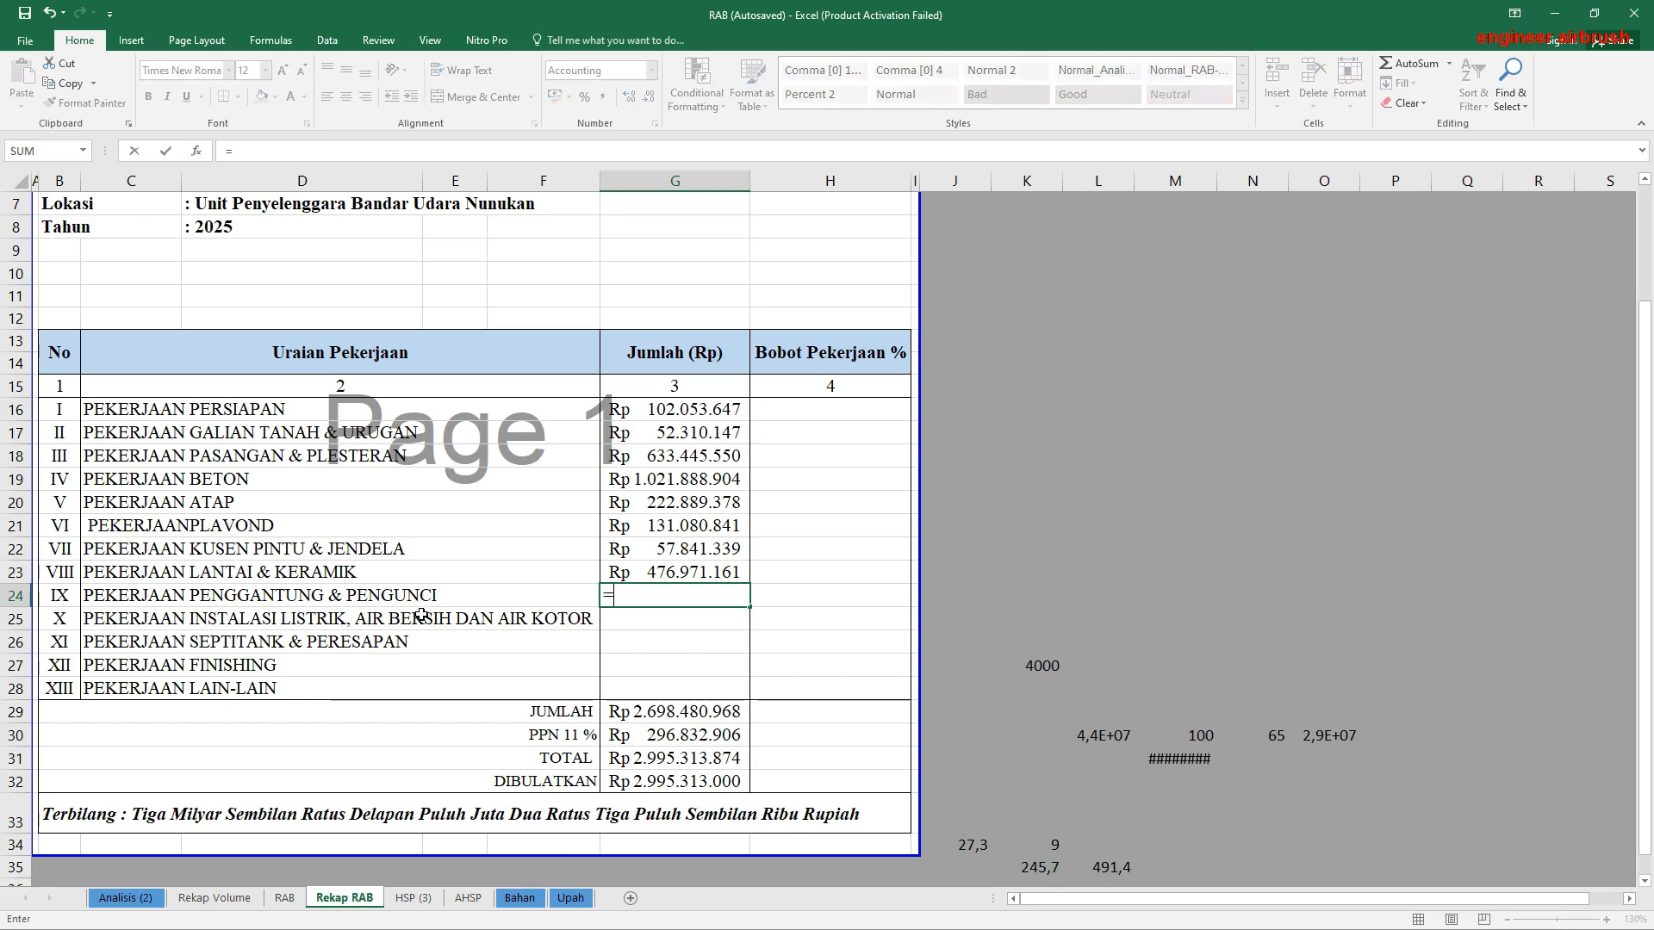
pyautogui.click(210, 898)
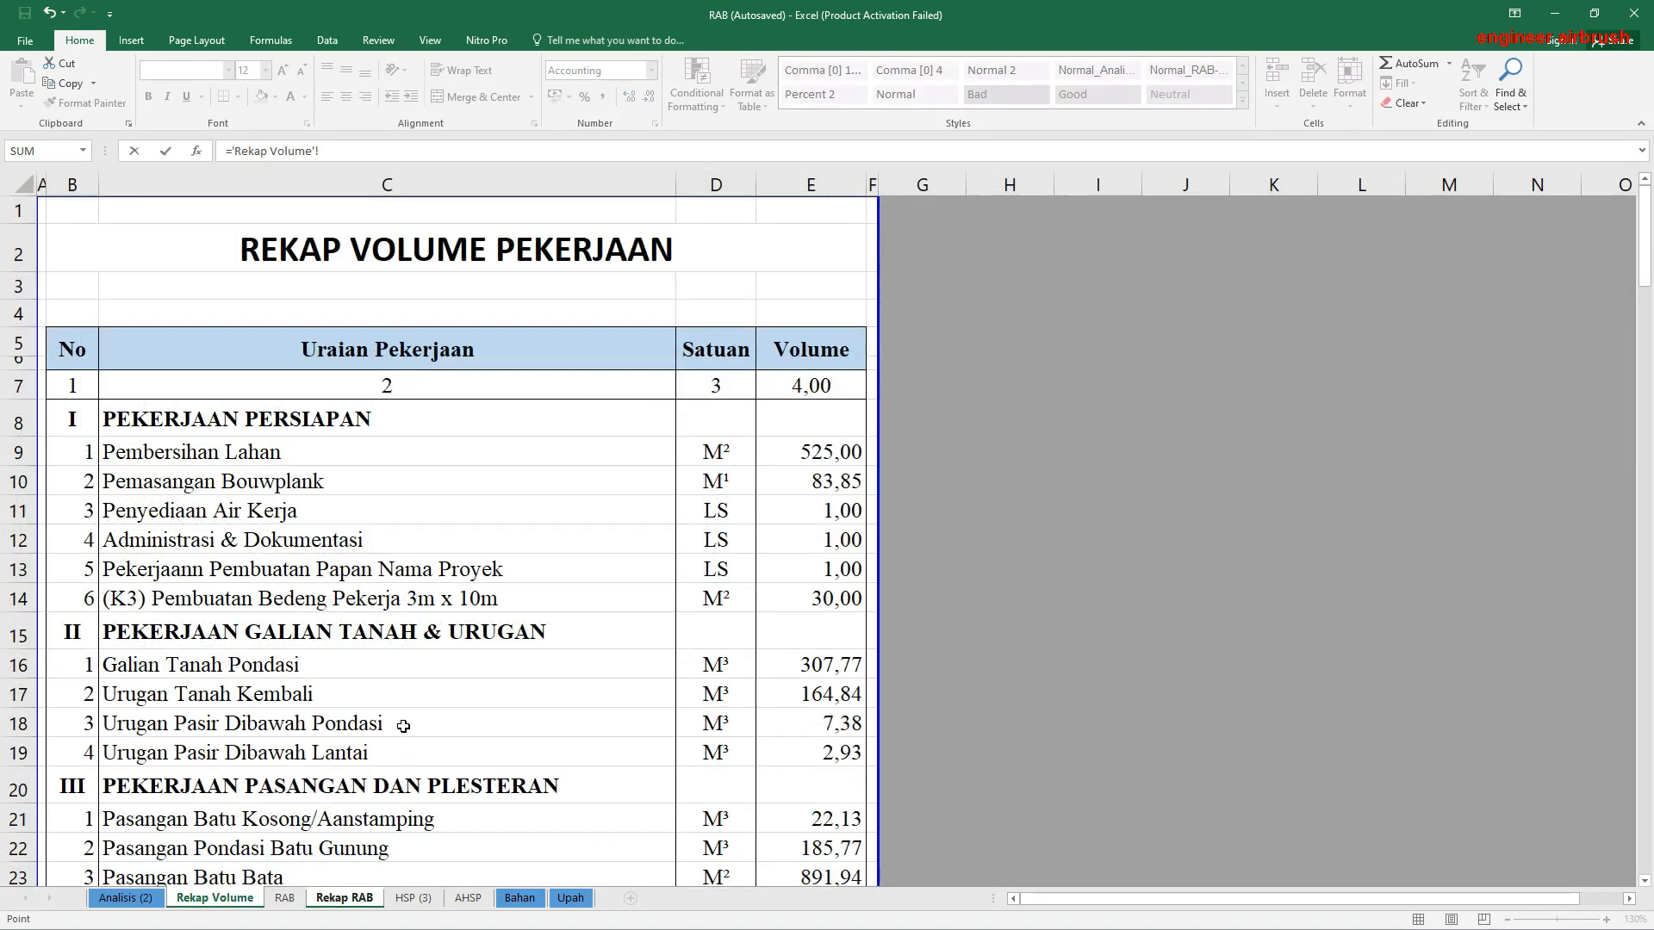
pyautogui.scroll(-3, 390, 707)
pyautogui.click(284, 899)
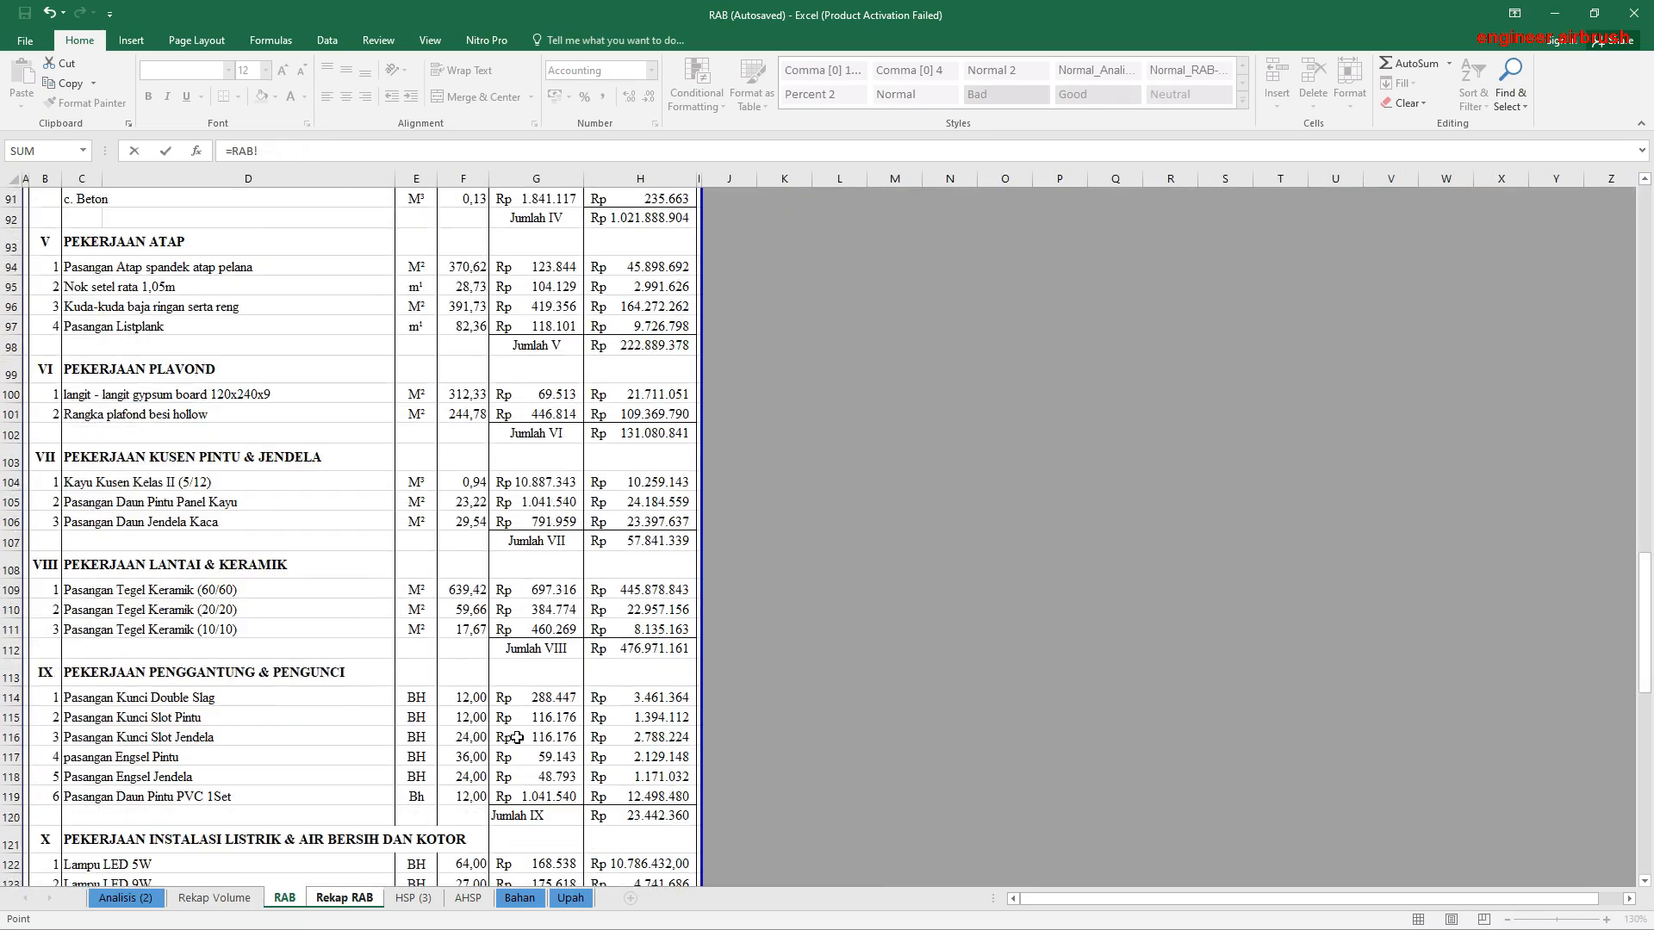
pyautogui.scroll(-1, 517, 738)
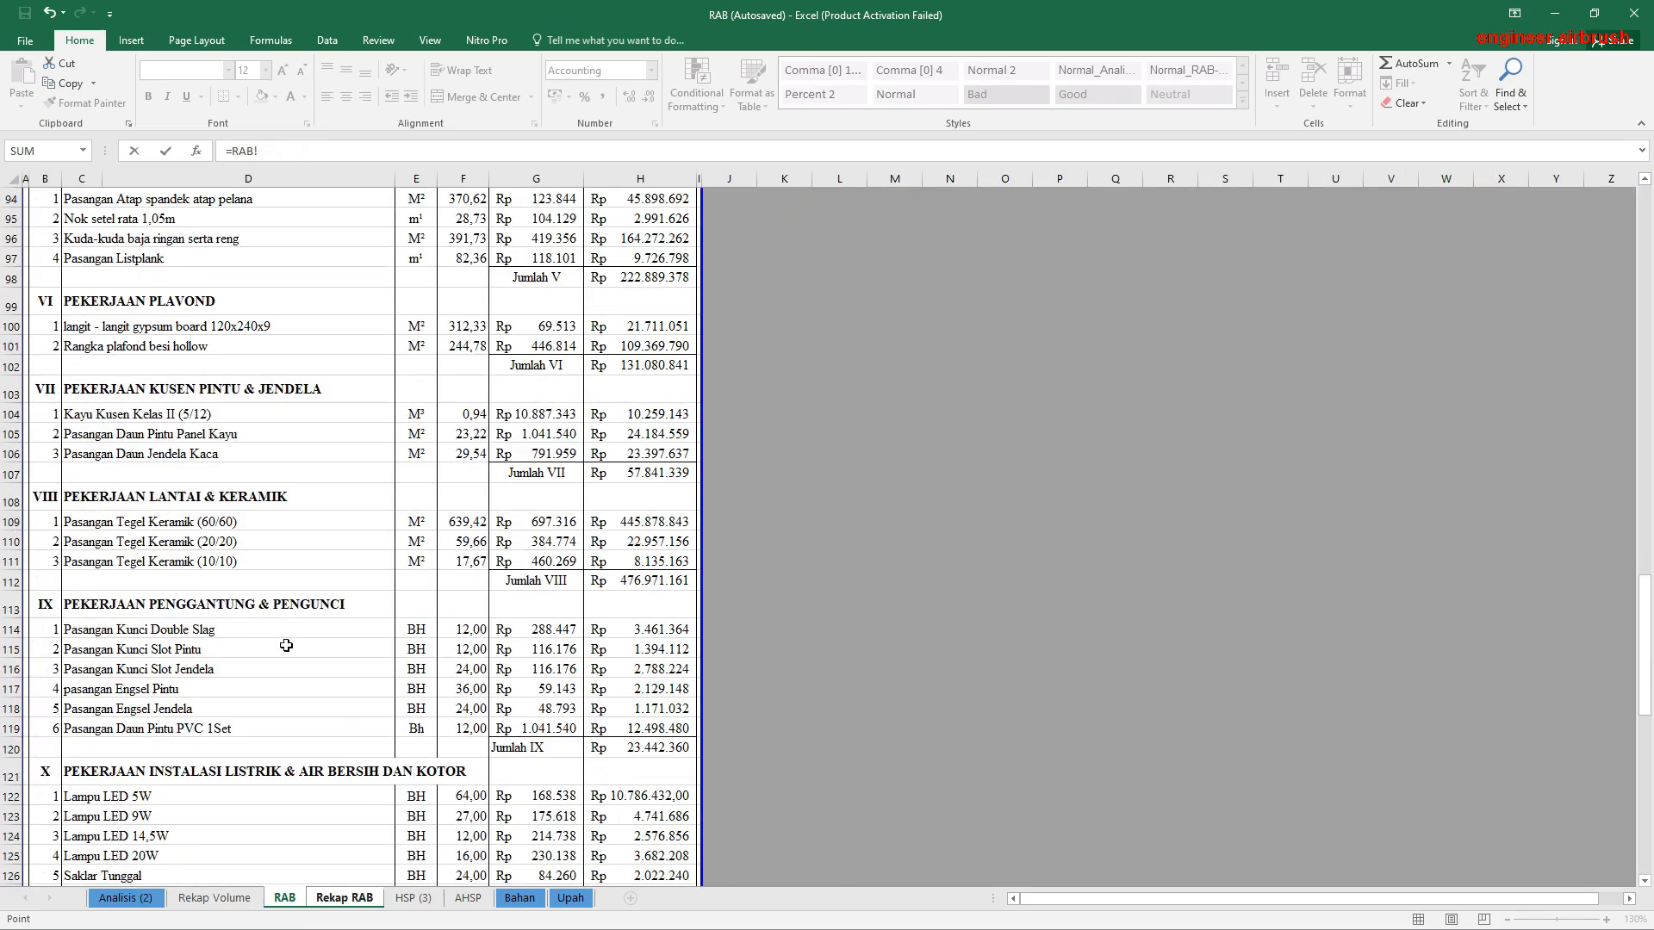
pyautogui.click(638, 749)
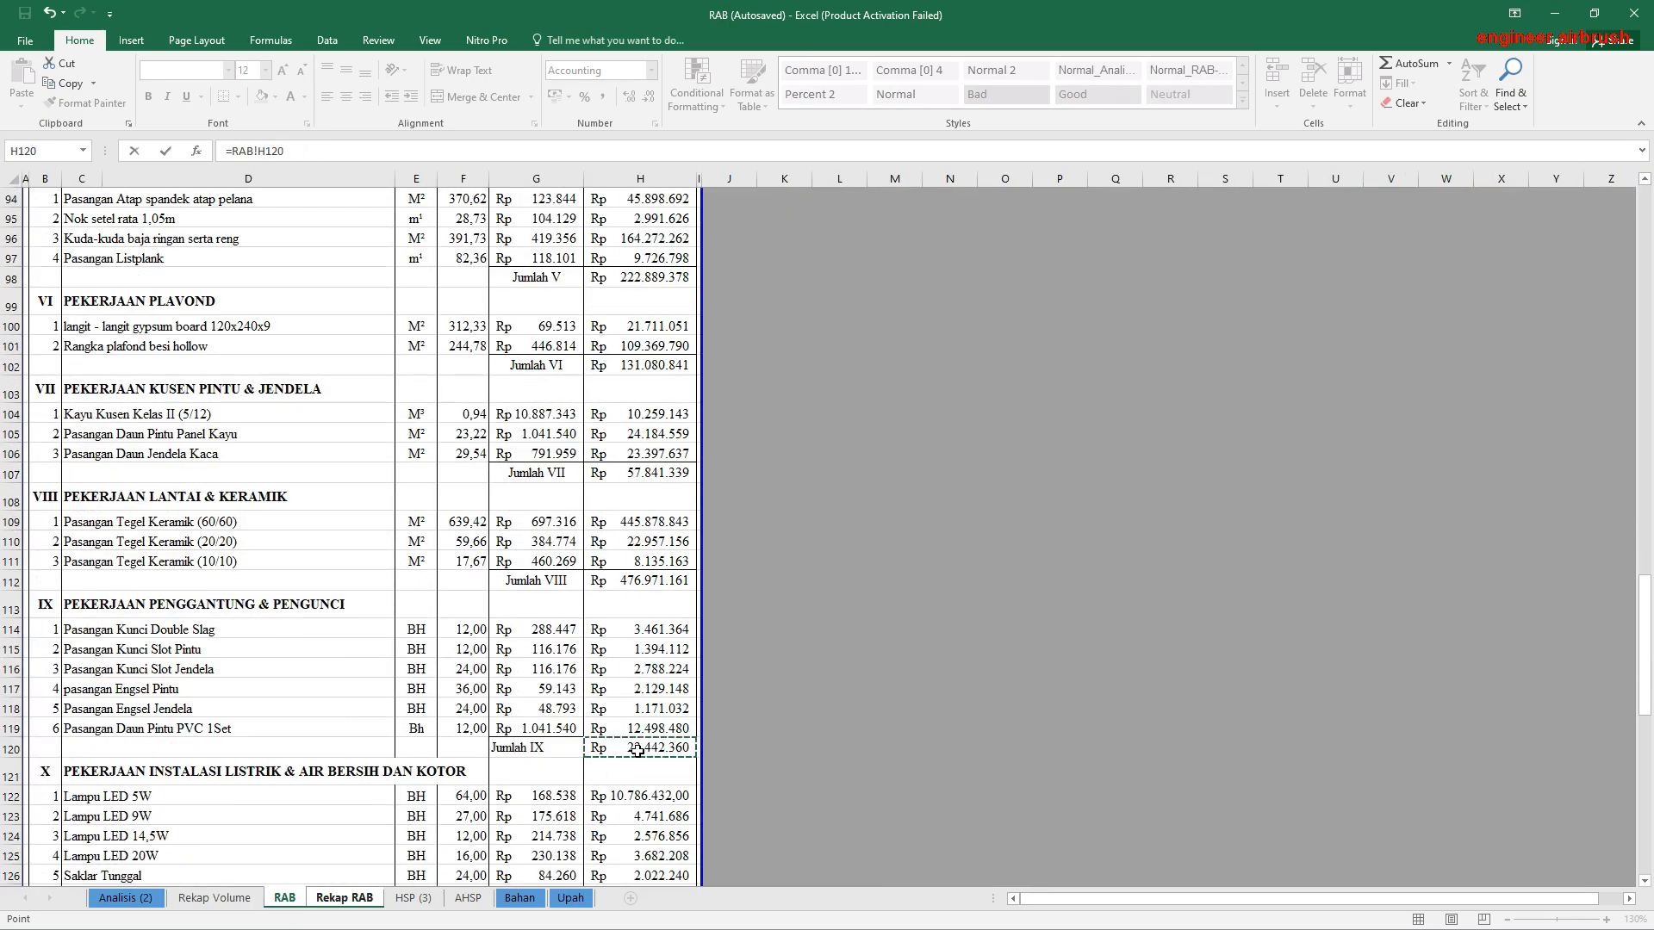
pyautogui.press('Return')
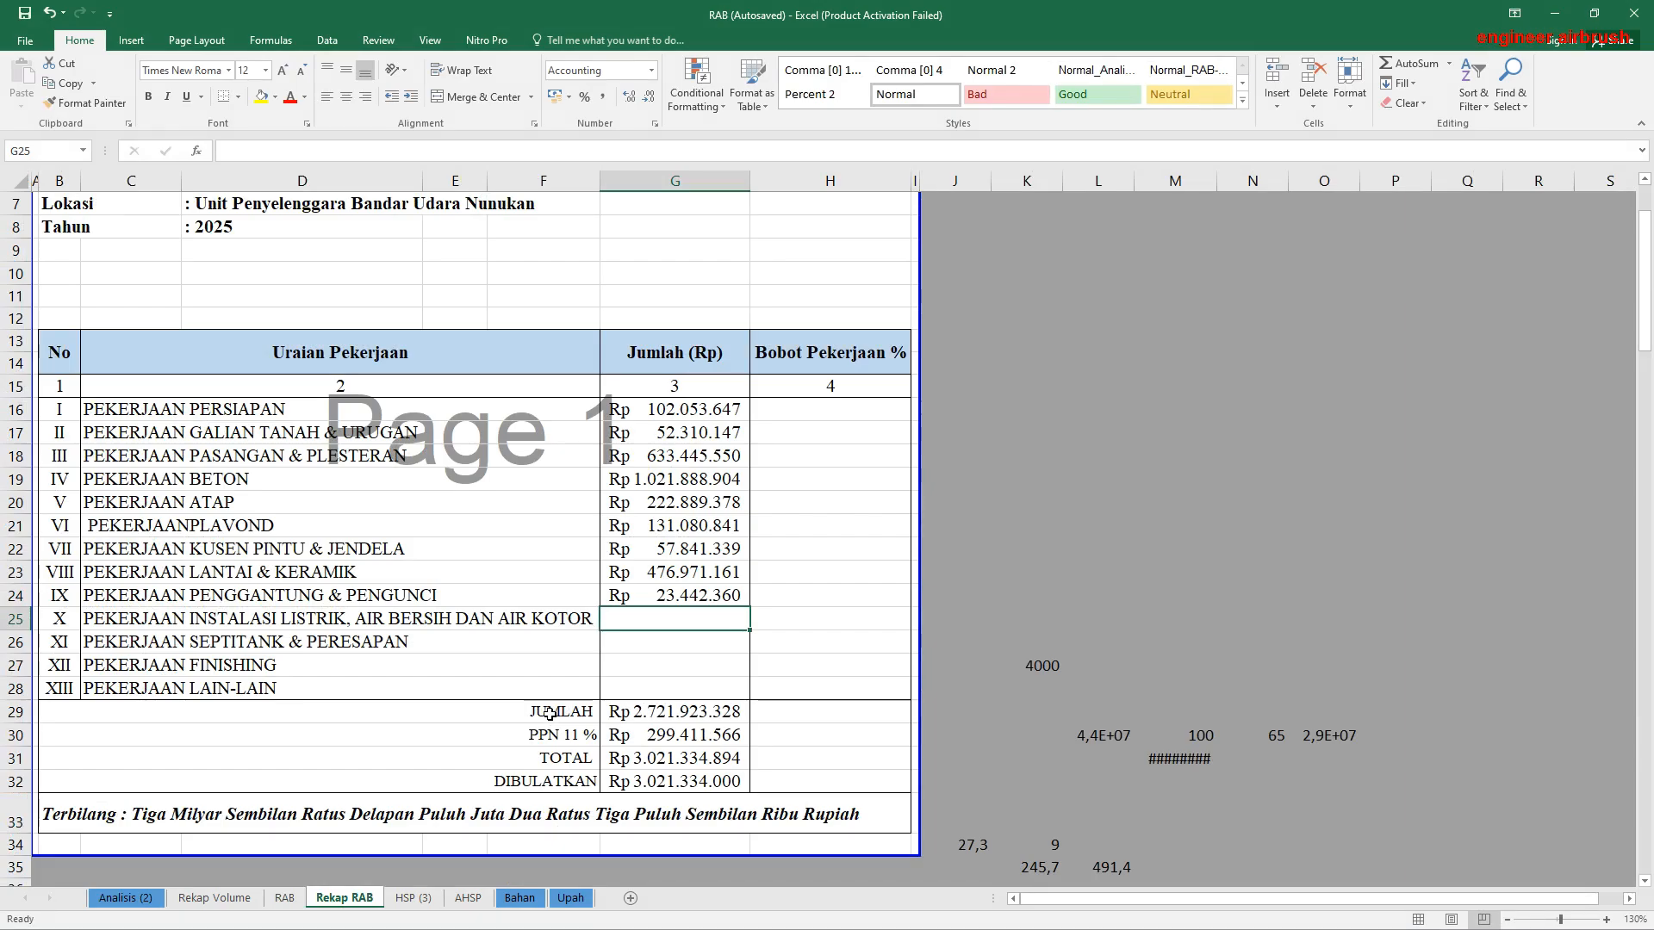
# Step: Link the Pekerjaan Instalasi Listrik, Air Bersih dan Air Kotor total in G25 to the Jumlah X subtotal in RAB!H138
pyautogui.write('=')
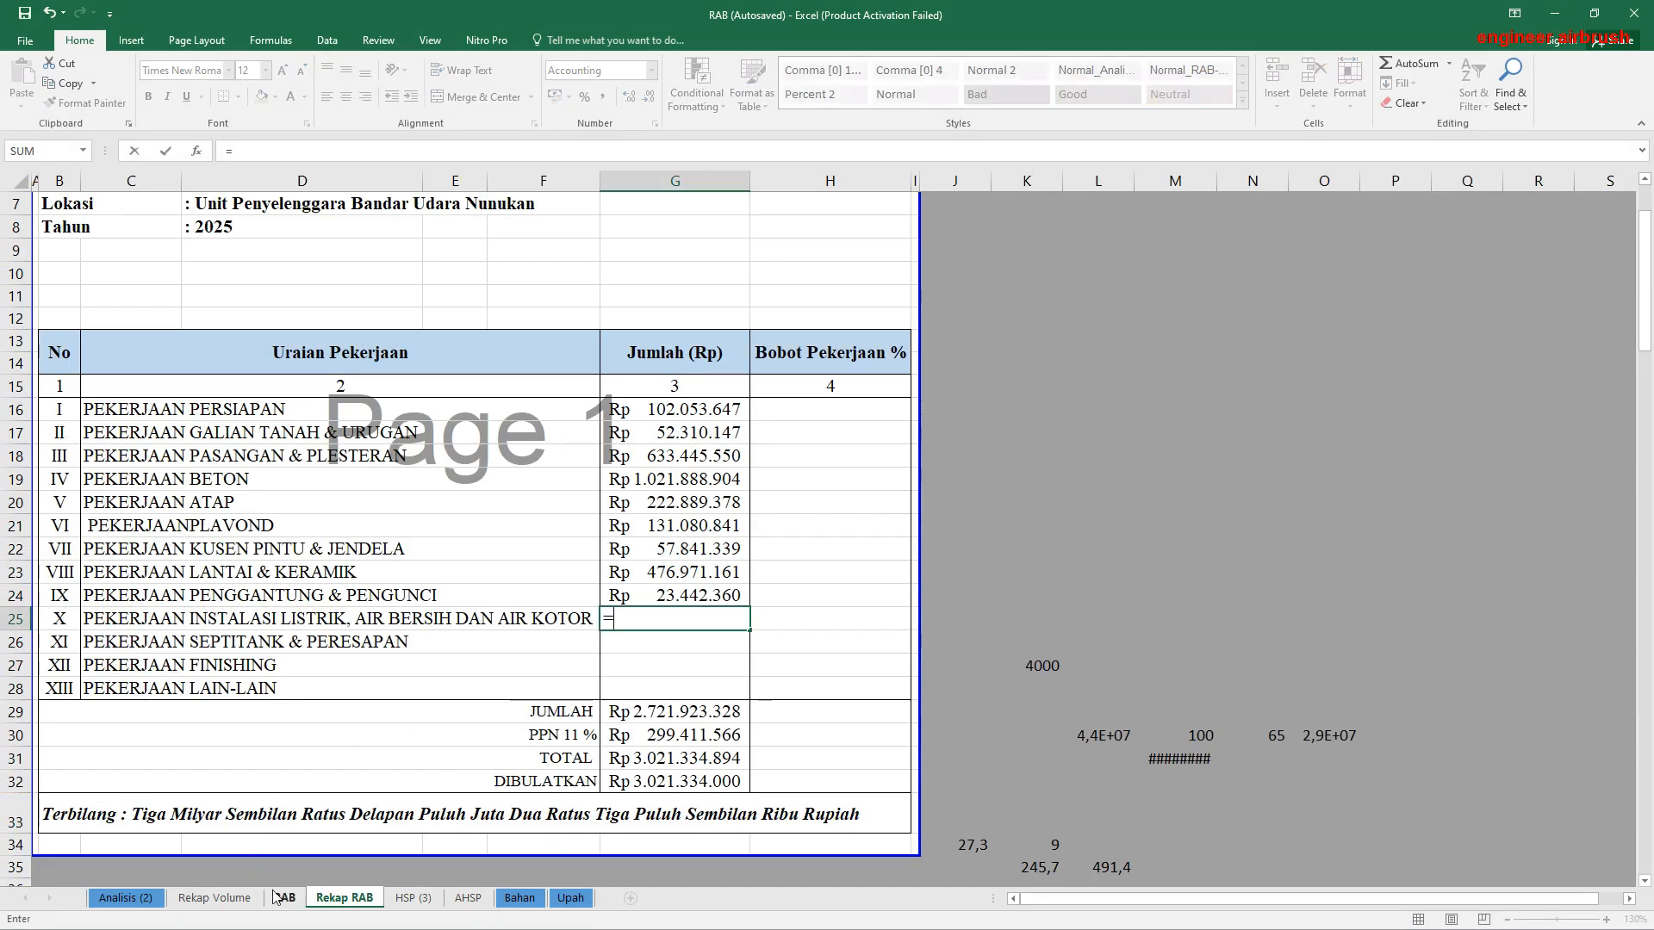
pyautogui.click(284, 898)
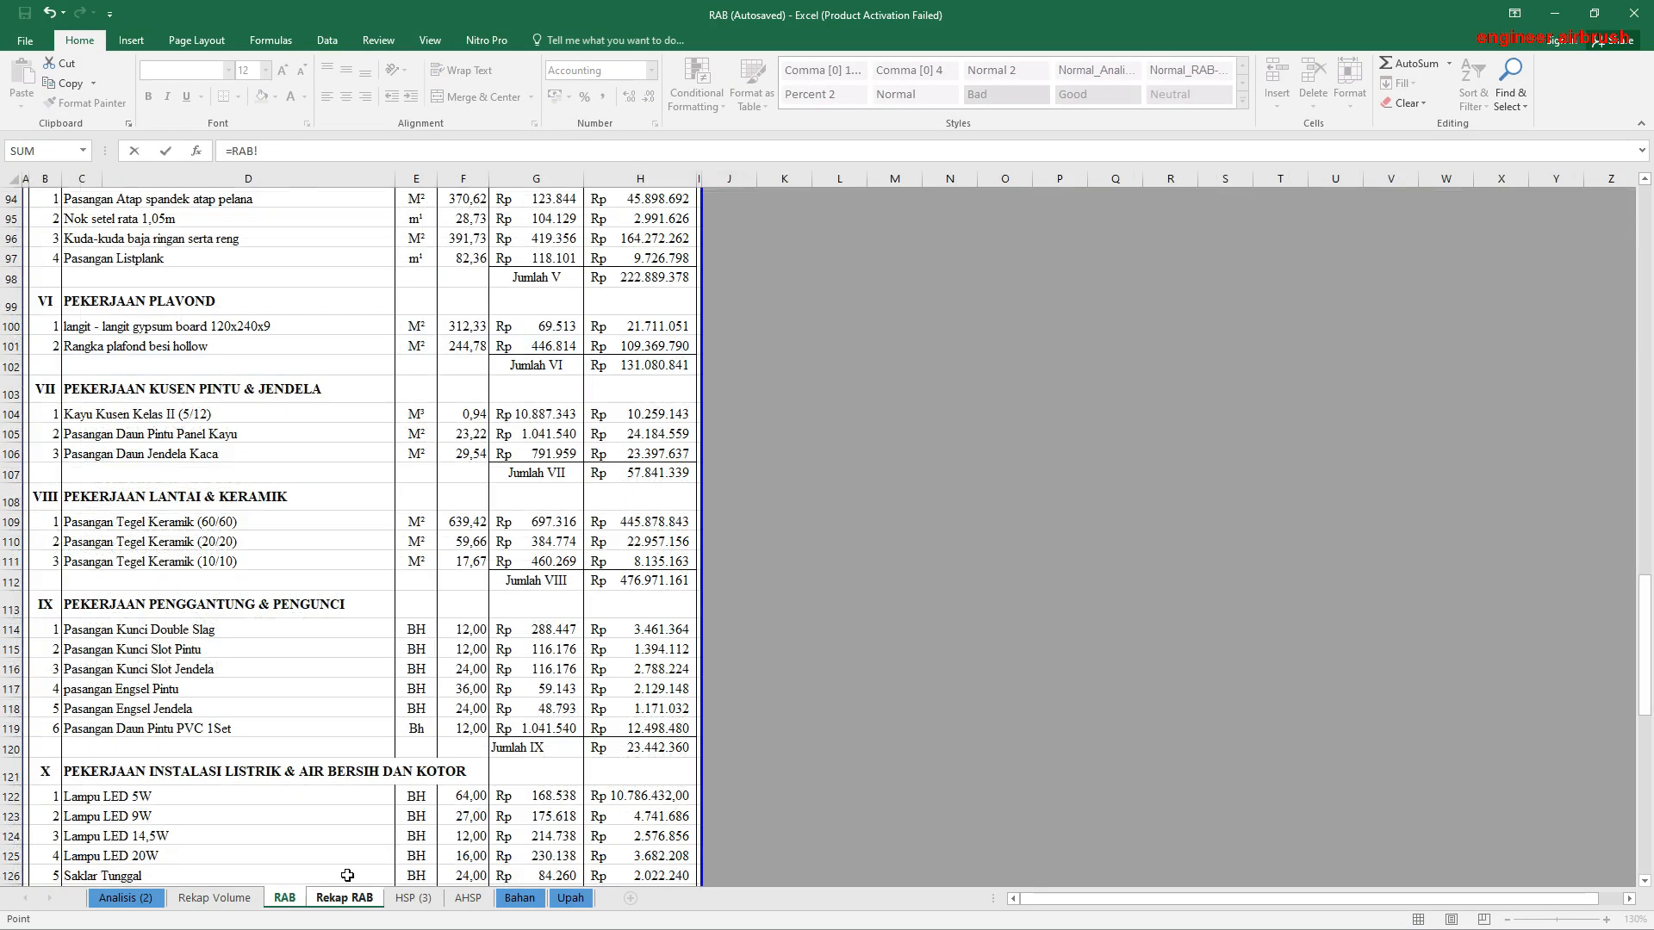
pyautogui.scroll(-4, 562, 678)
pyautogui.scroll(-3, 563, 678)
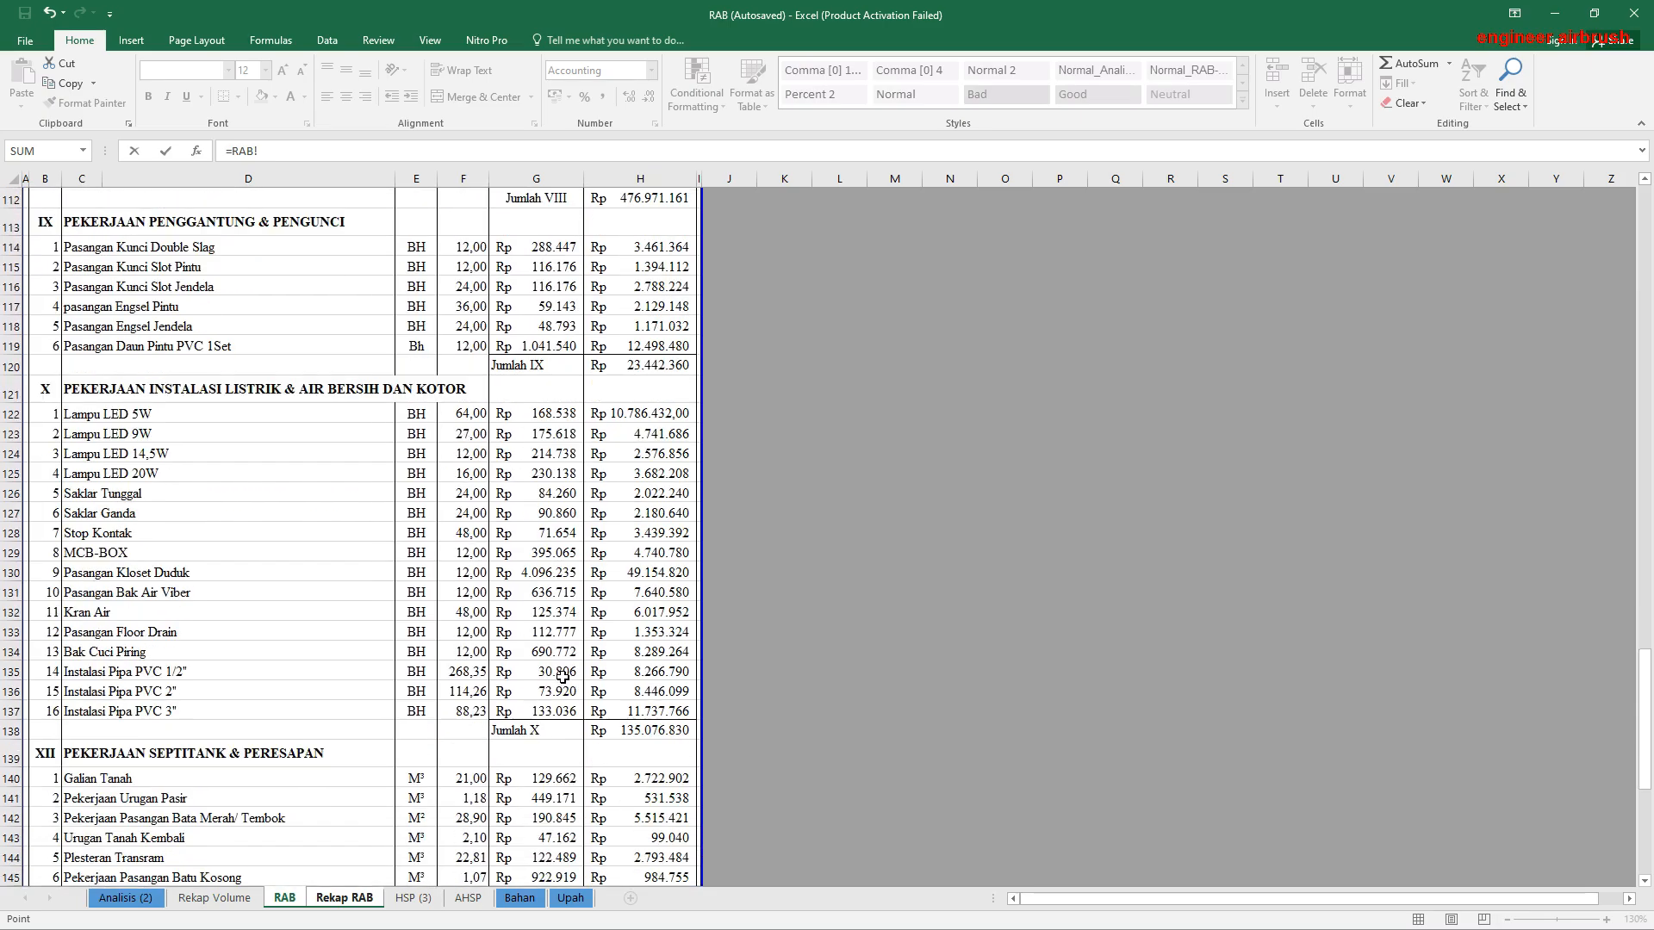
pyautogui.click(646, 733)
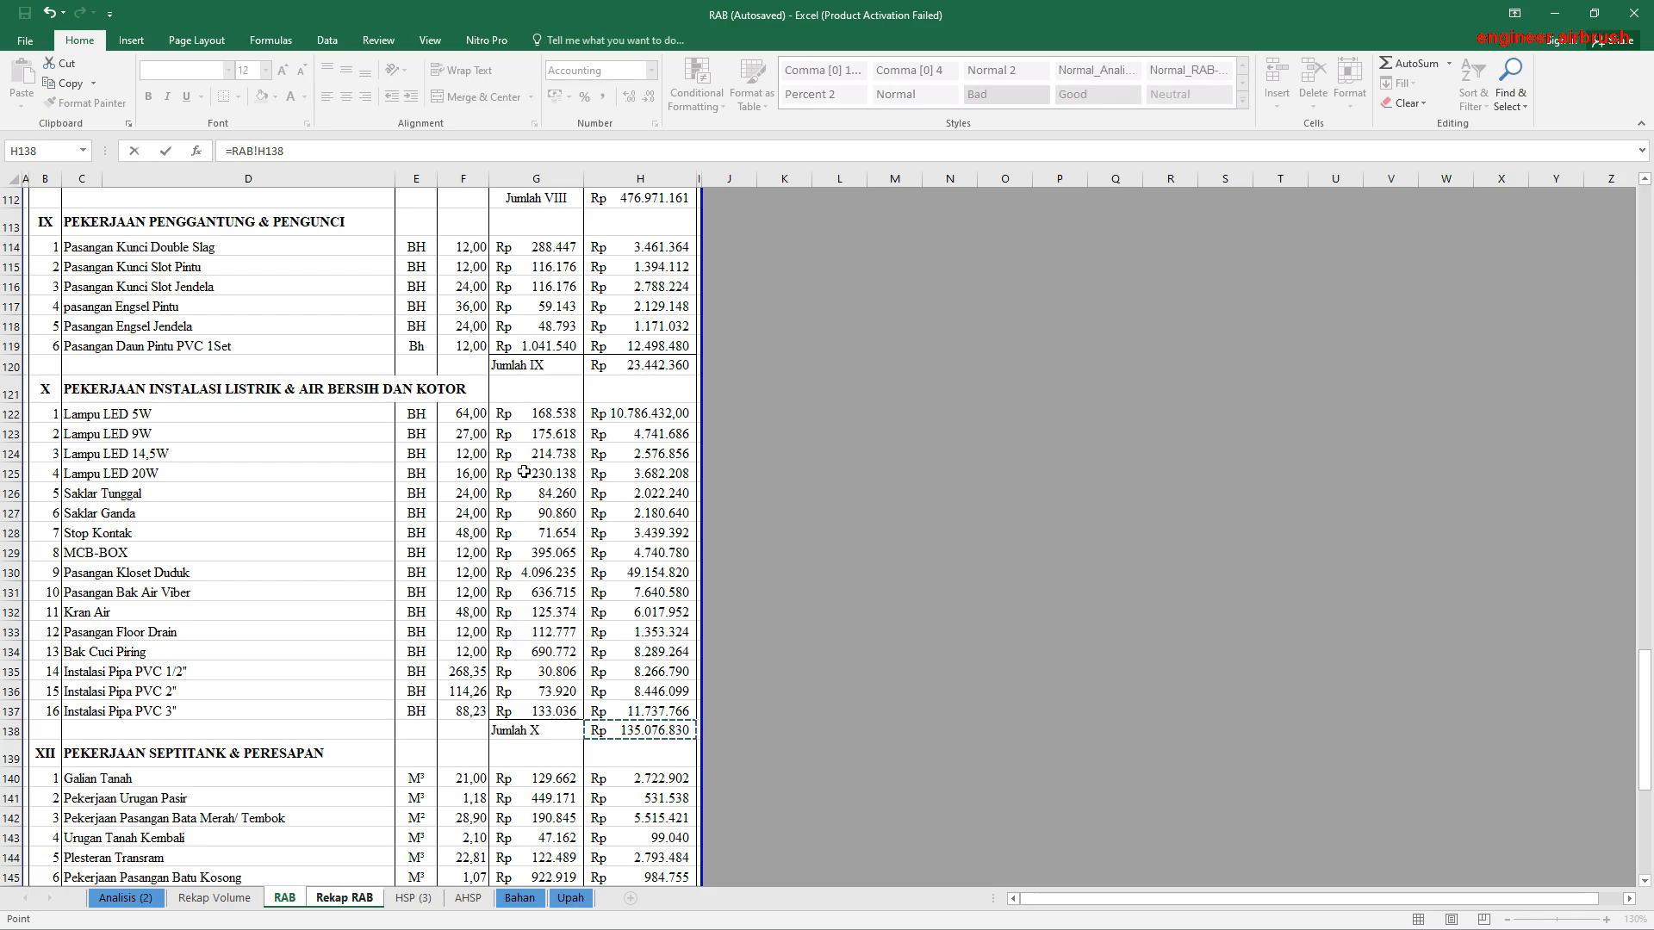
pyautogui.press('Escape')
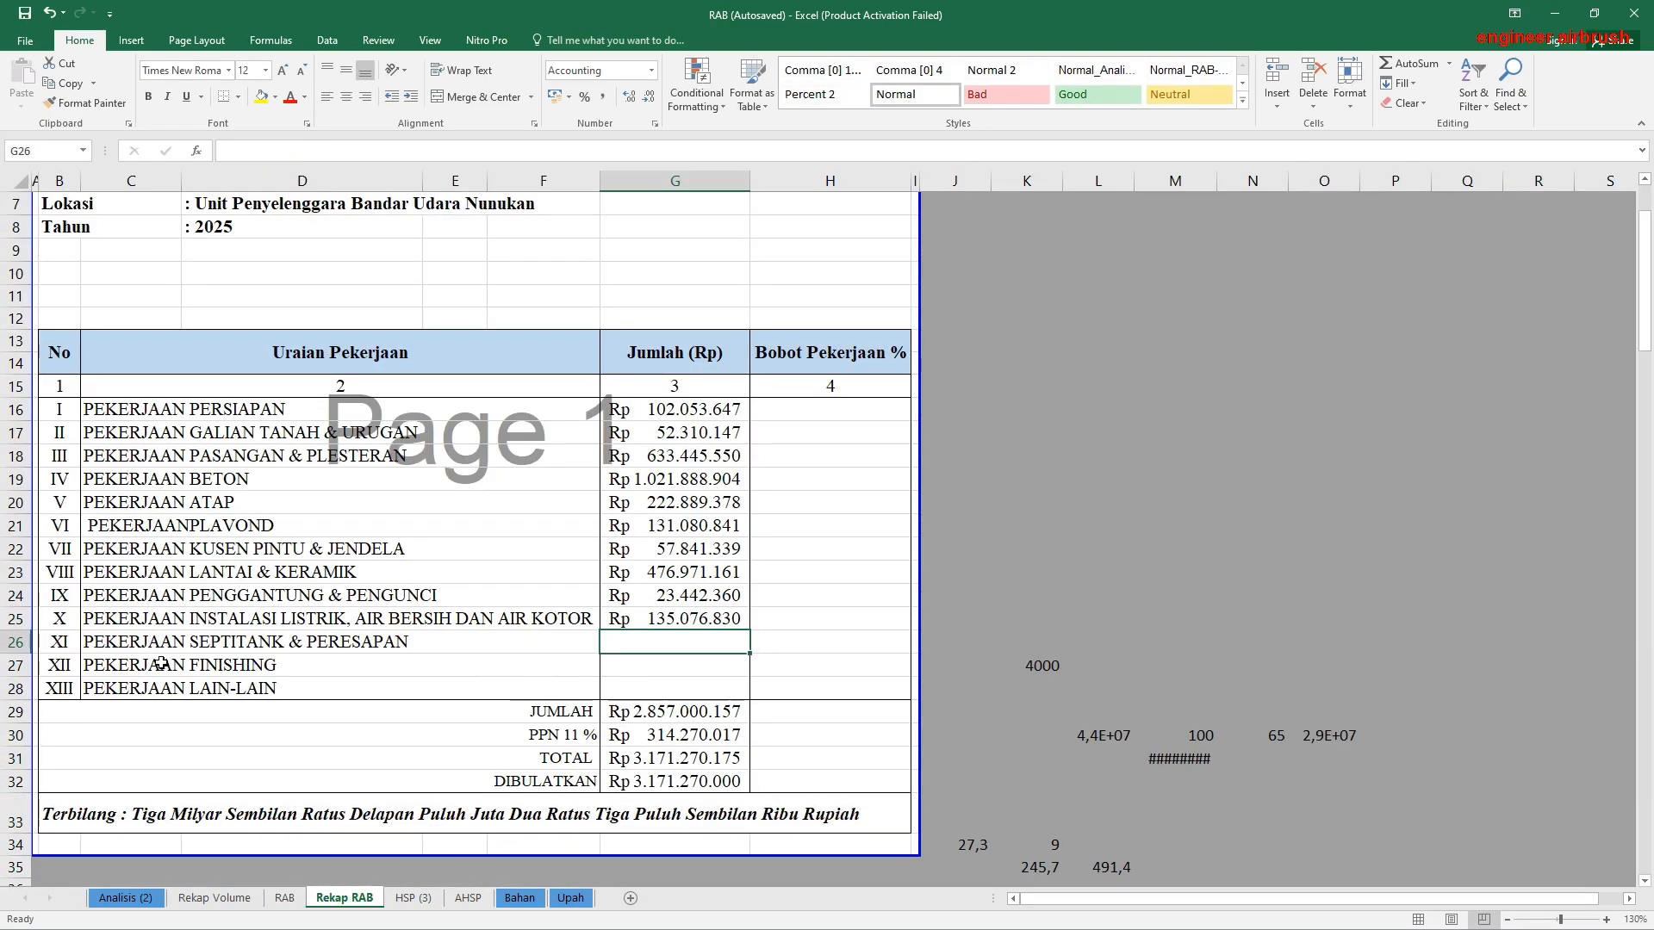
# Step: Link the Pekerjaan Septitank & Peresapan total in G26 to that section's subtotal in RAB!H148
pyautogui.write('=')
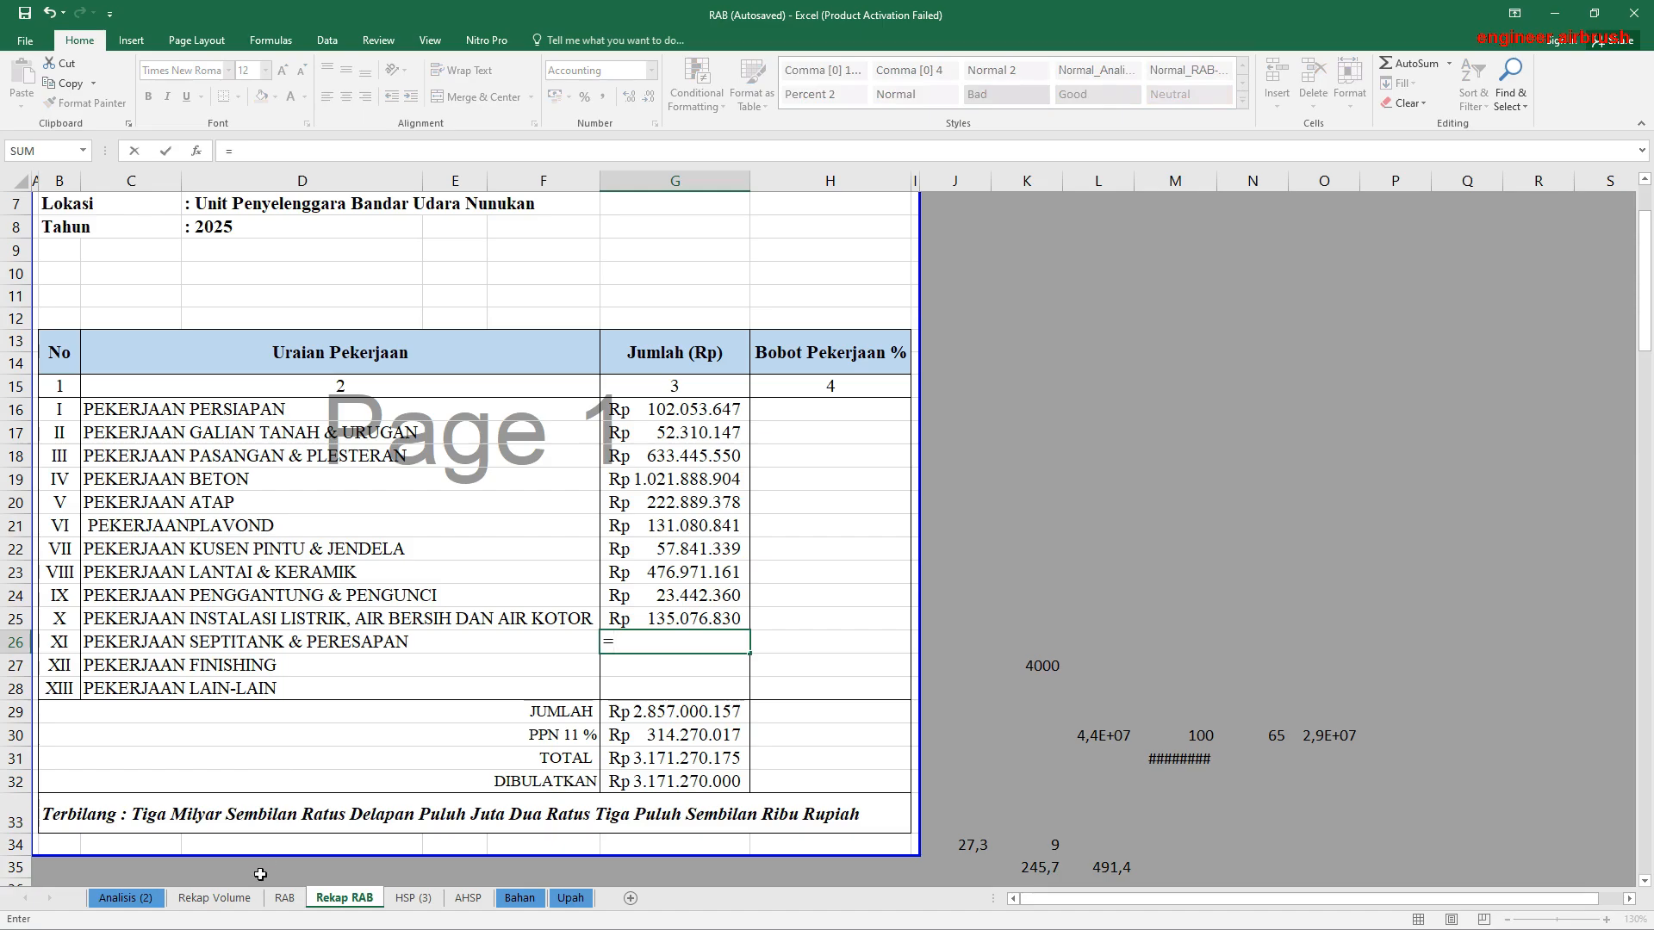
pyautogui.click(284, 897)
pyautogui.scroll(-4, 589, 694)
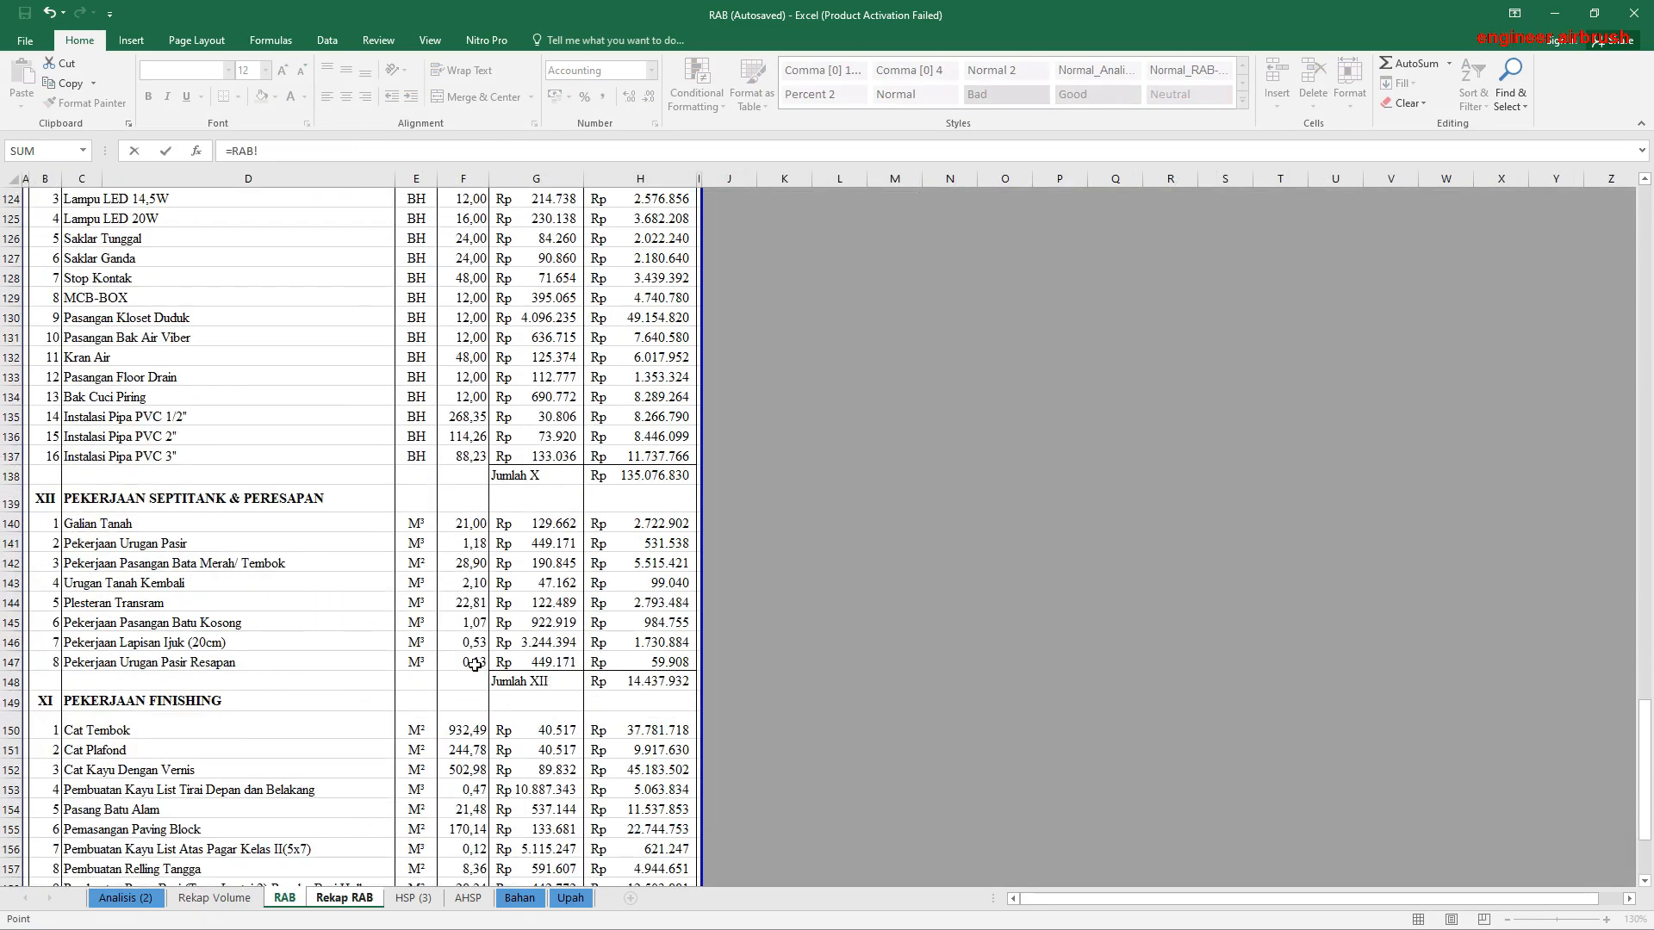
pyautogui.click(617, 687)
pyautogui.press('Return')
# Step: Link the Pekerjaan Finishing total in G27 to the Jumlah XI subtotal in RAB!H159
pyautogui.write('=')
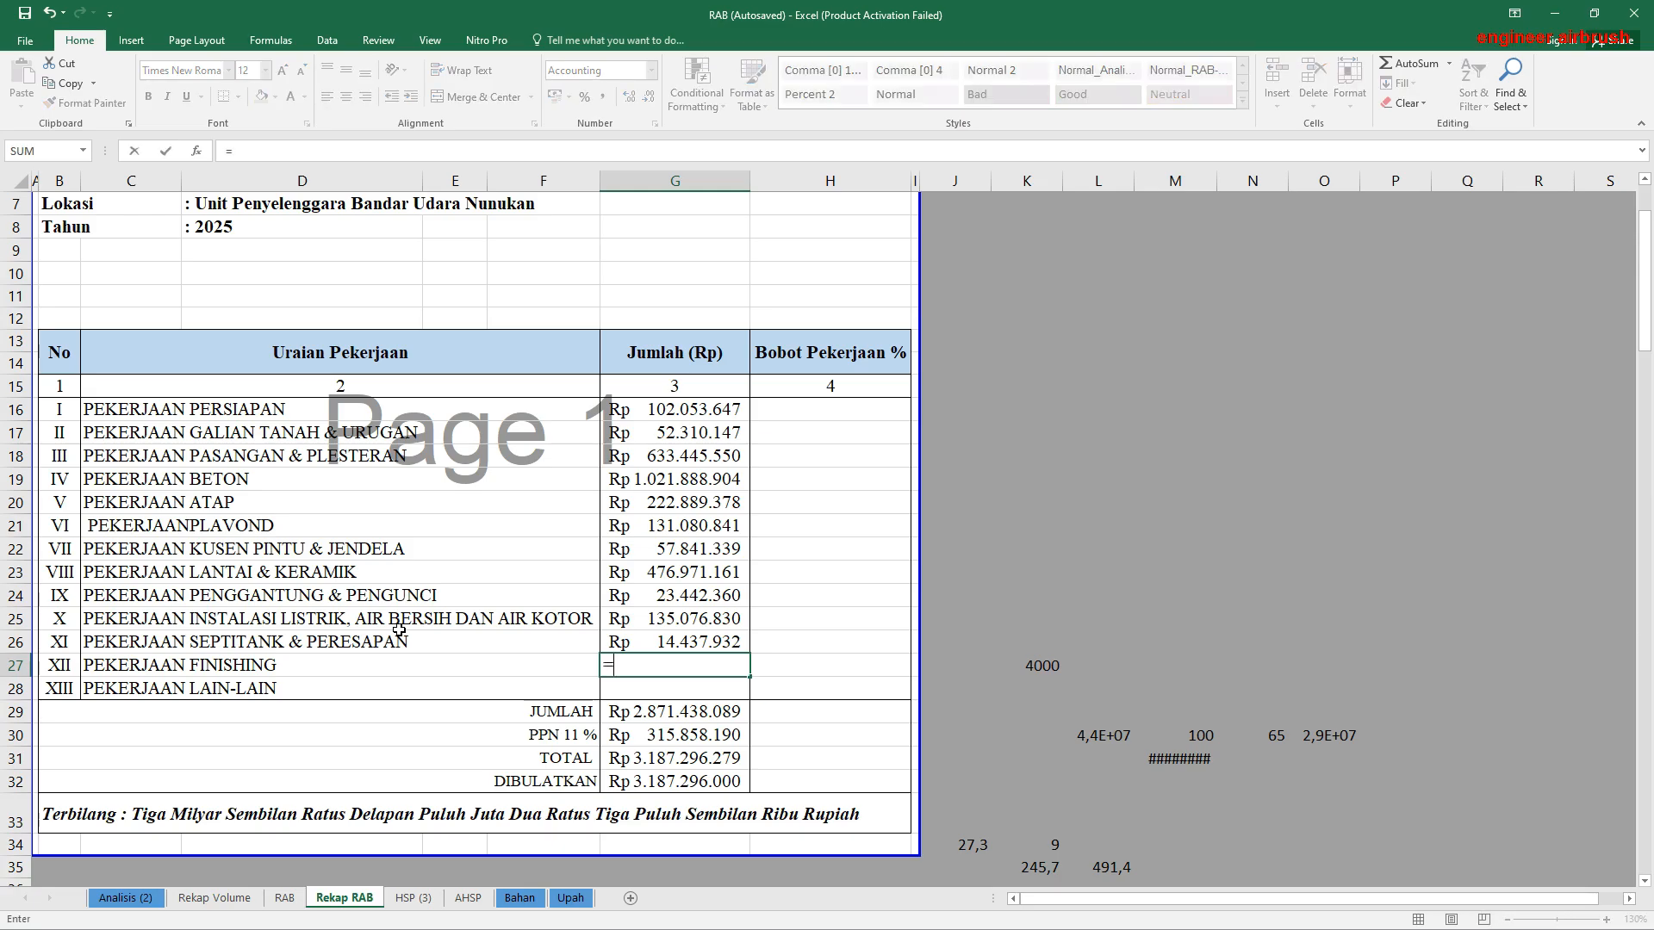
pyautogui.click(285, 897)
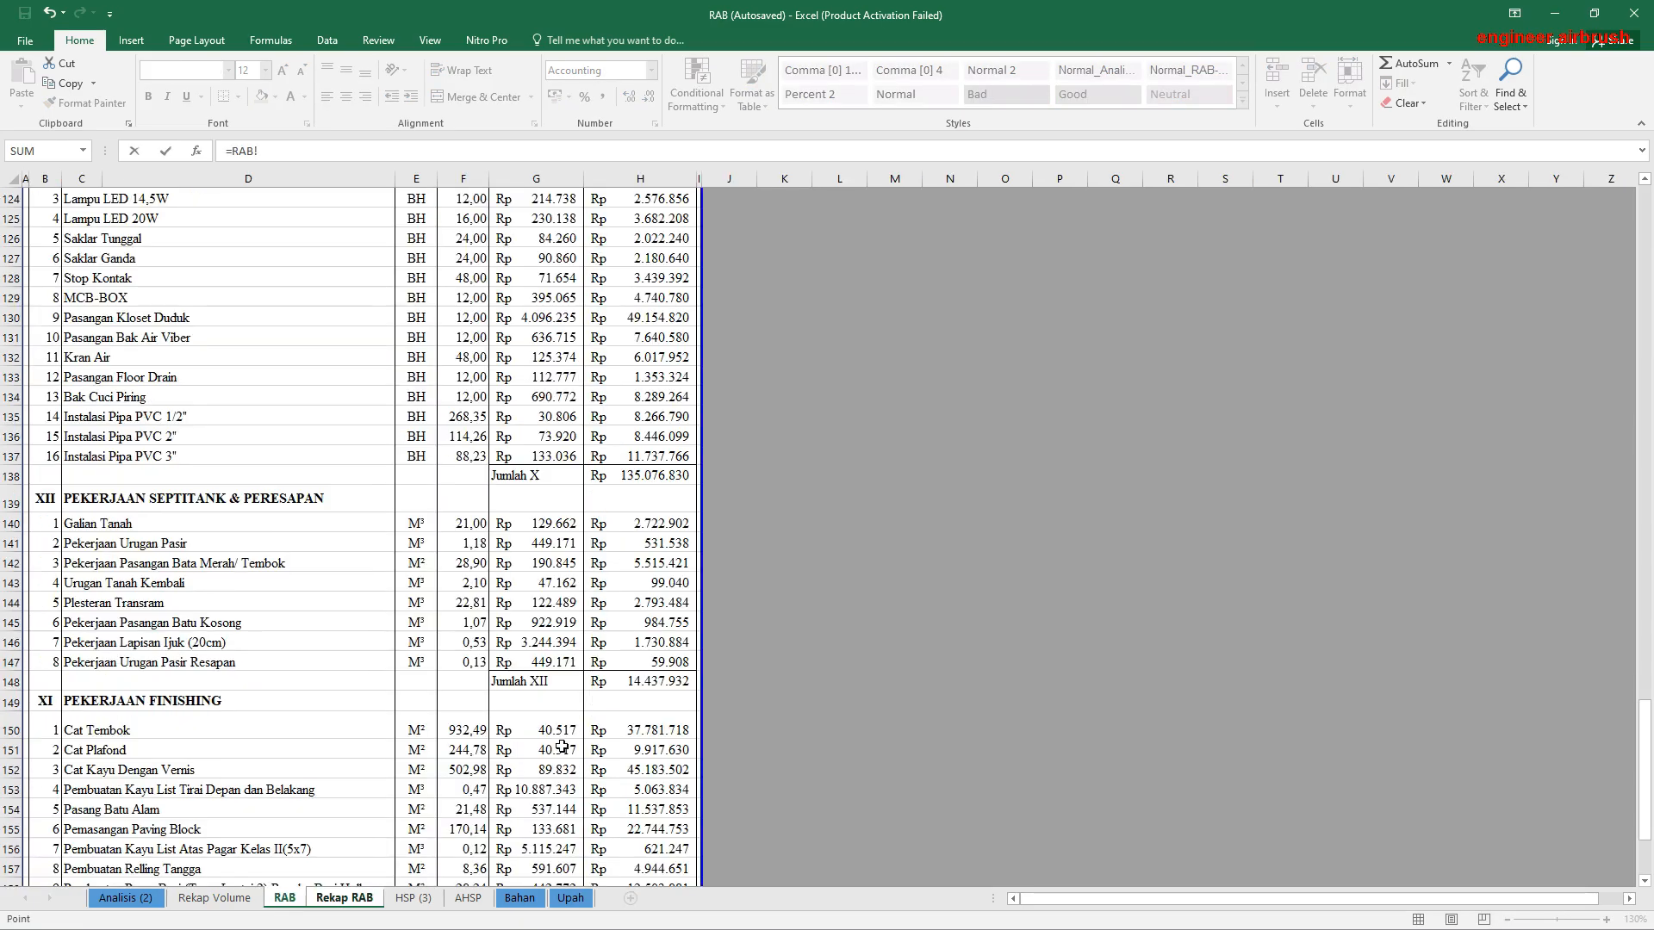
pyautogui.scroll(-6, 573, 735)
pyautogui.click(594, 670)
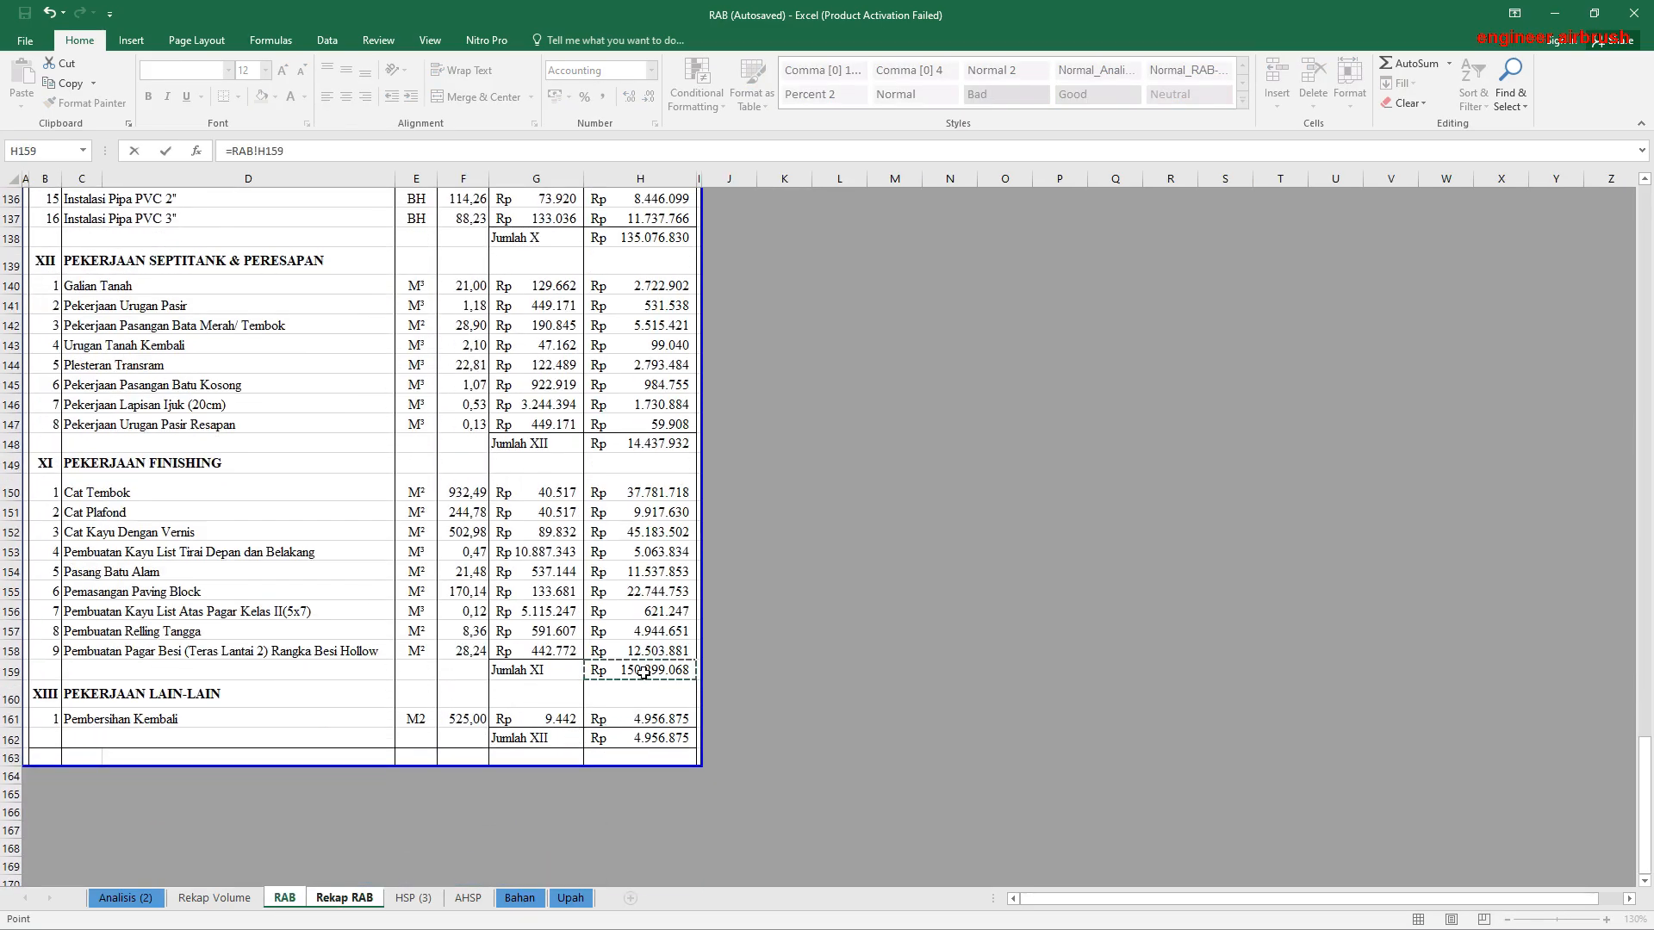
pyautogui.press('Return')
# Step: Link the Pekerjaan Lain-Lain total in G28 to that section's subtotal in RAB!H162
pyautogui.write('=')
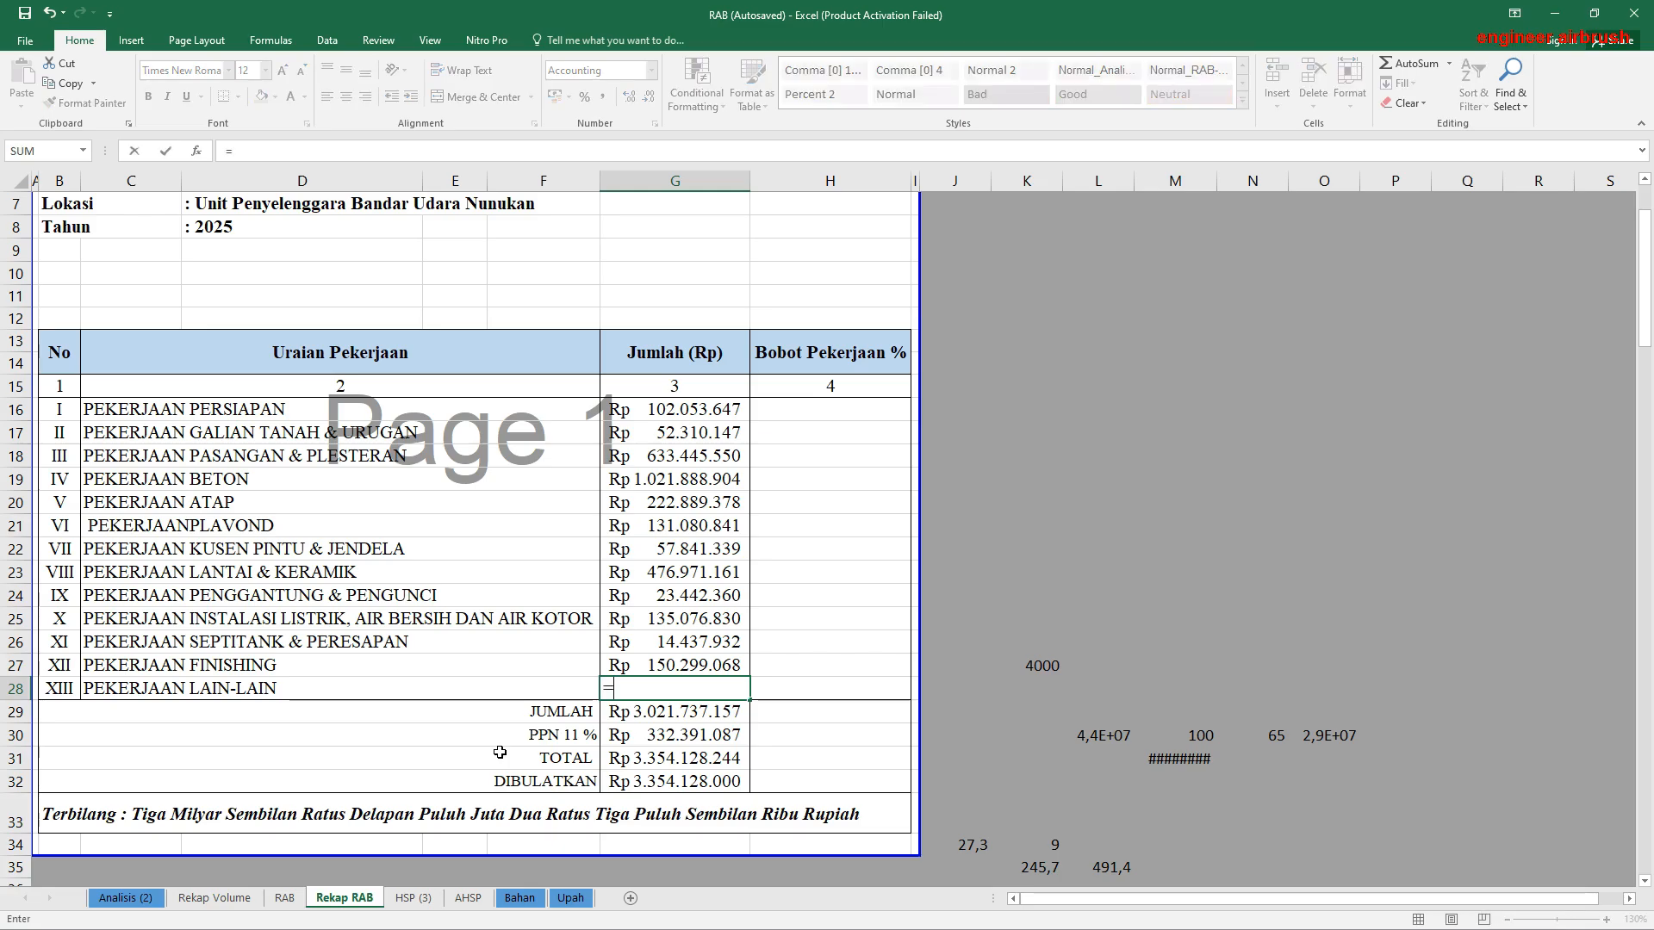
pyautogui.click(284, 898)
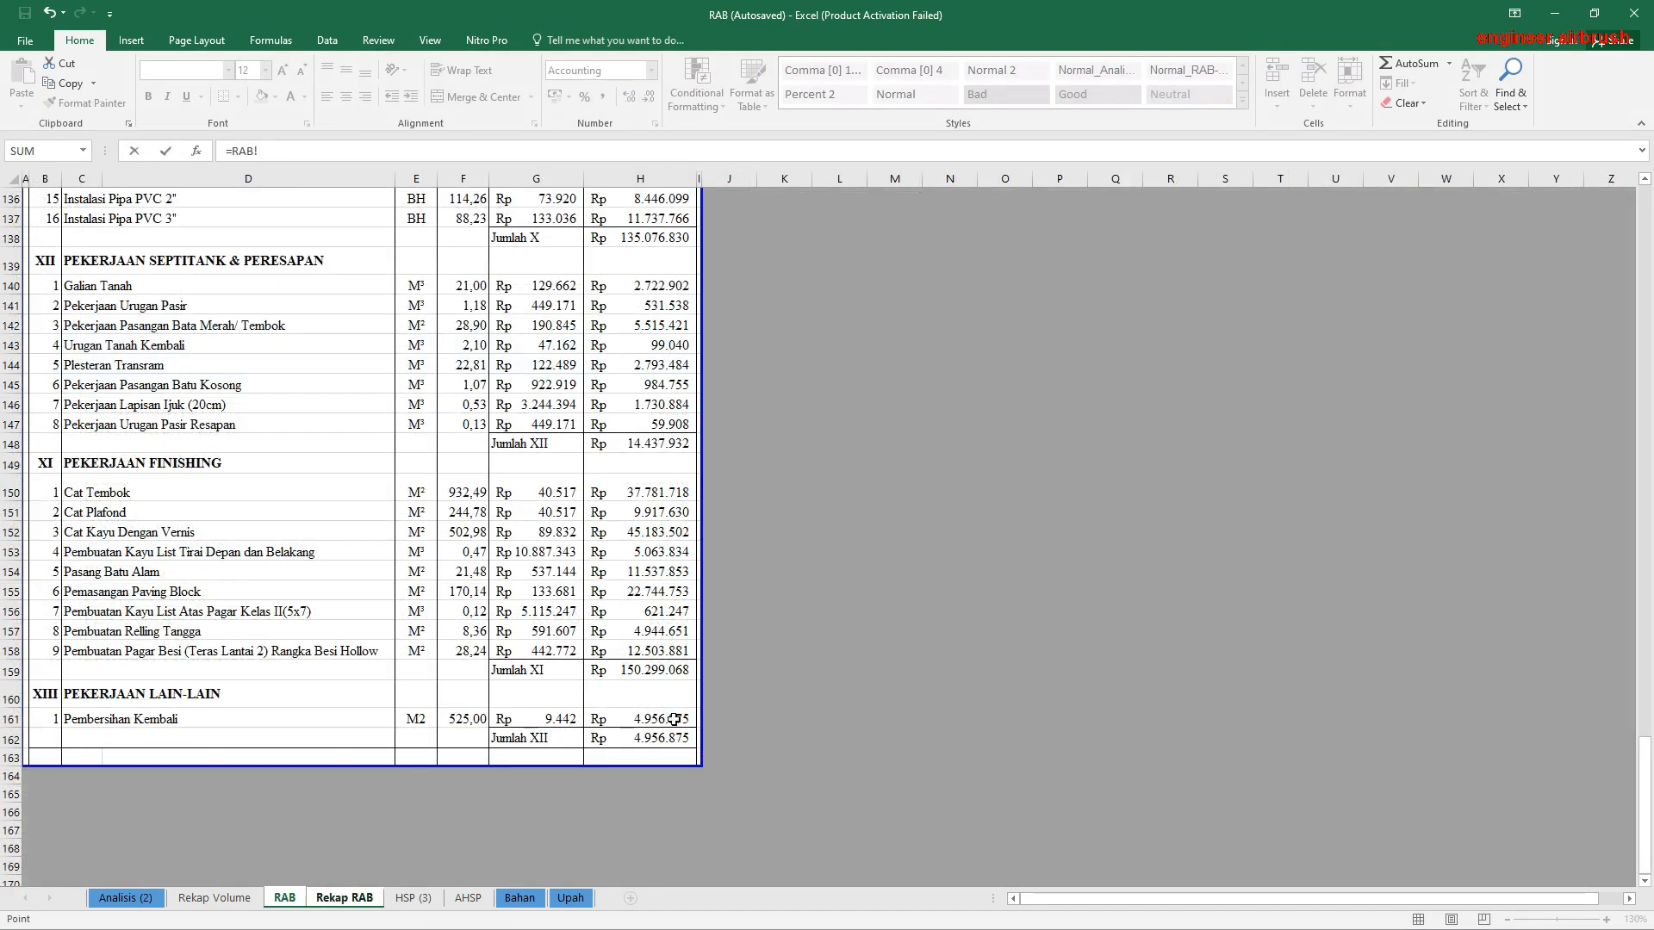
pyautogui.click(635, 741)
pyautogui.press('Return')
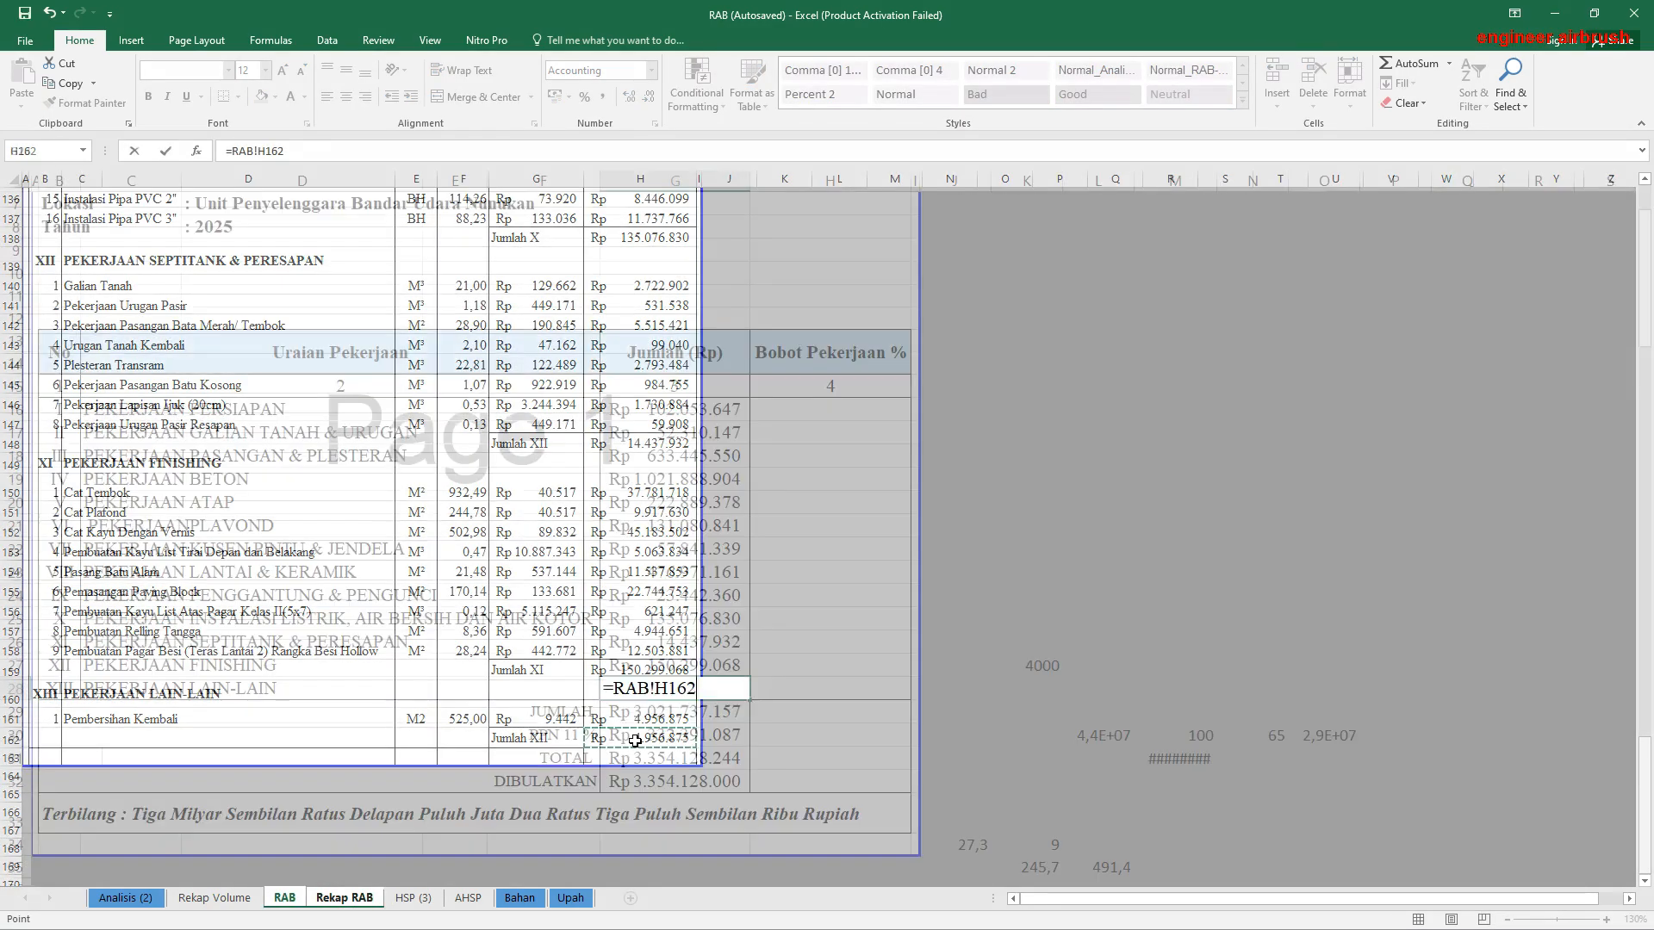
pyautogui.click(291, 898)
pyautogui.scroll(4, 586, 765)
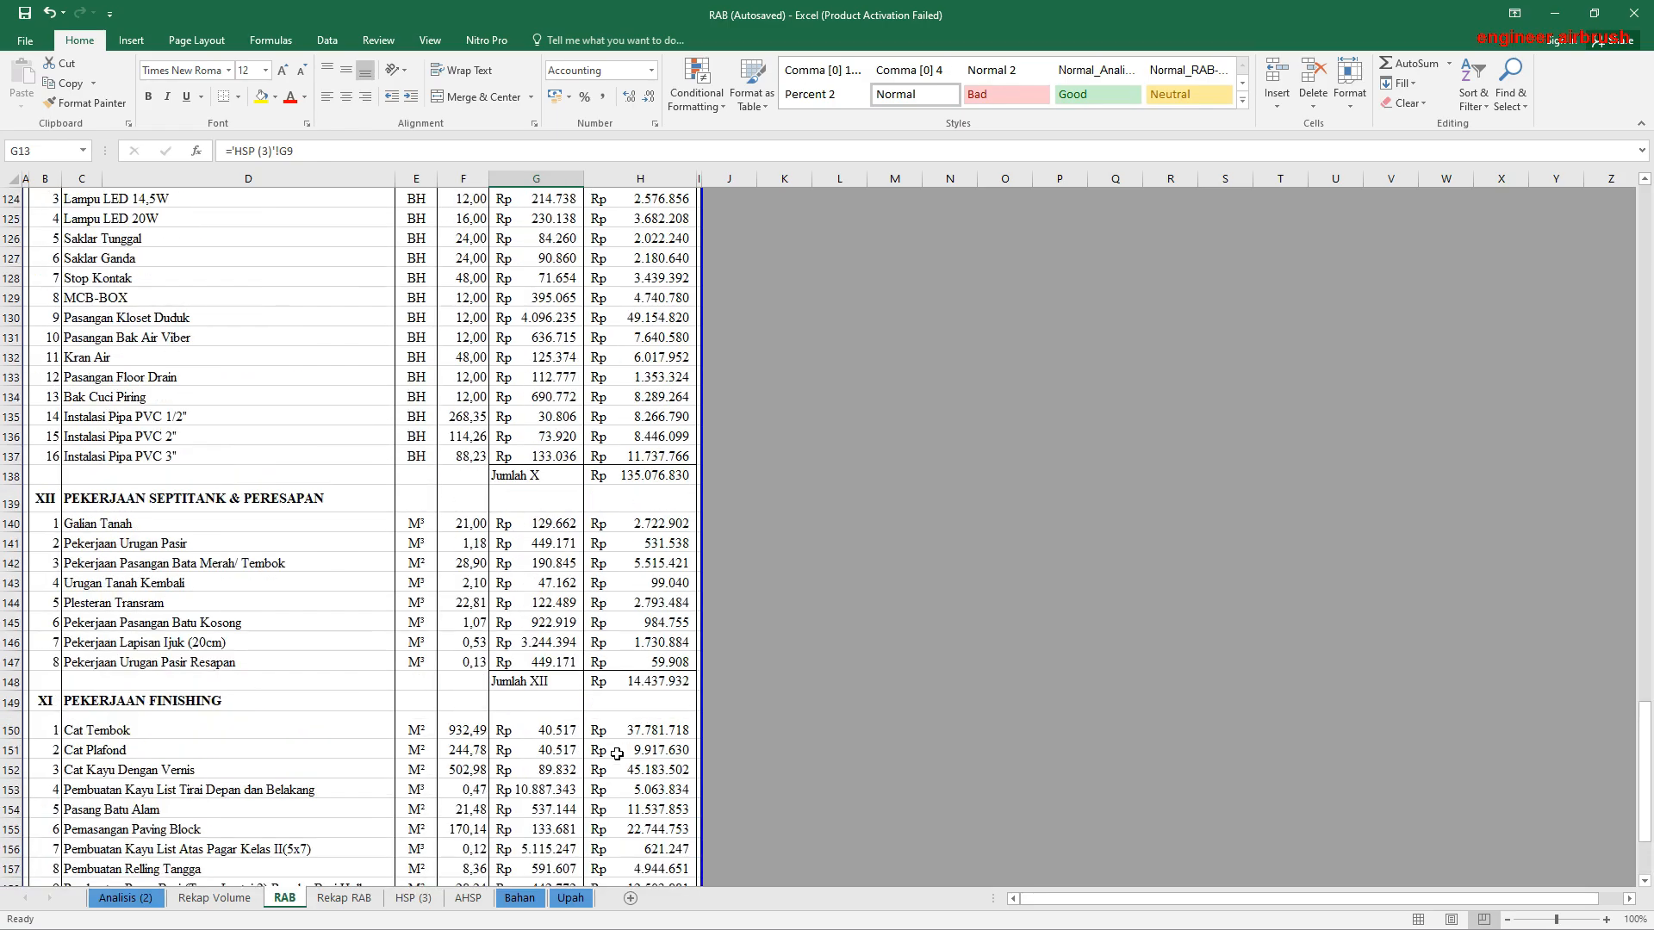
pyautogui.scroll(3, 617, 754)
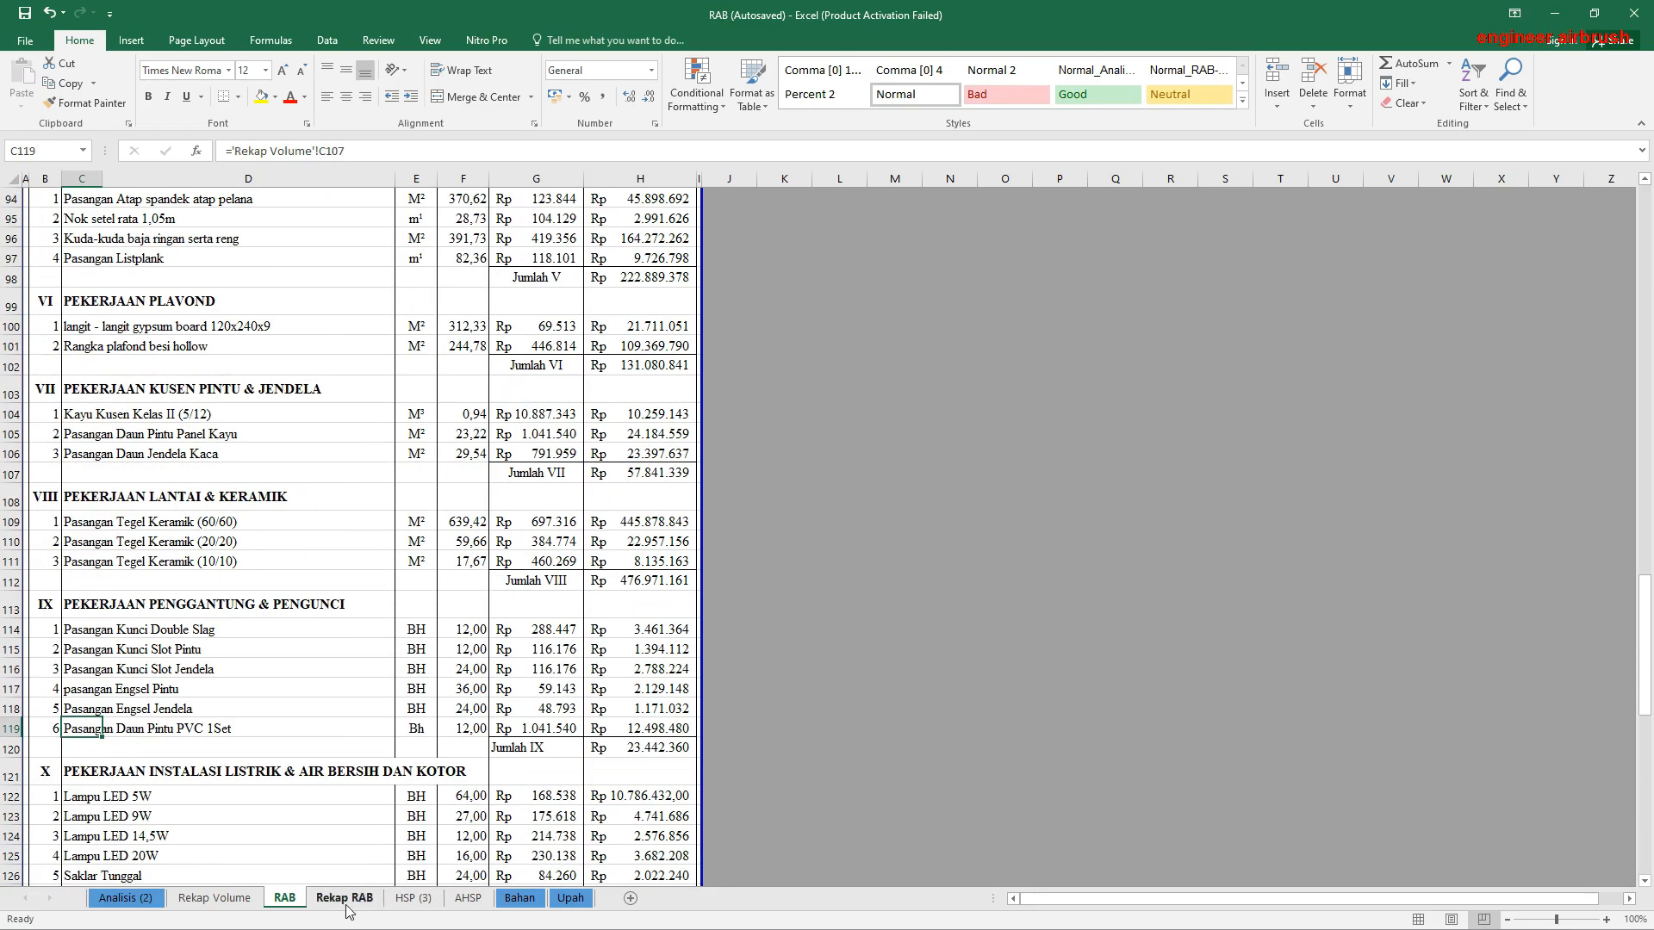
pyautogui.click(345, 898)
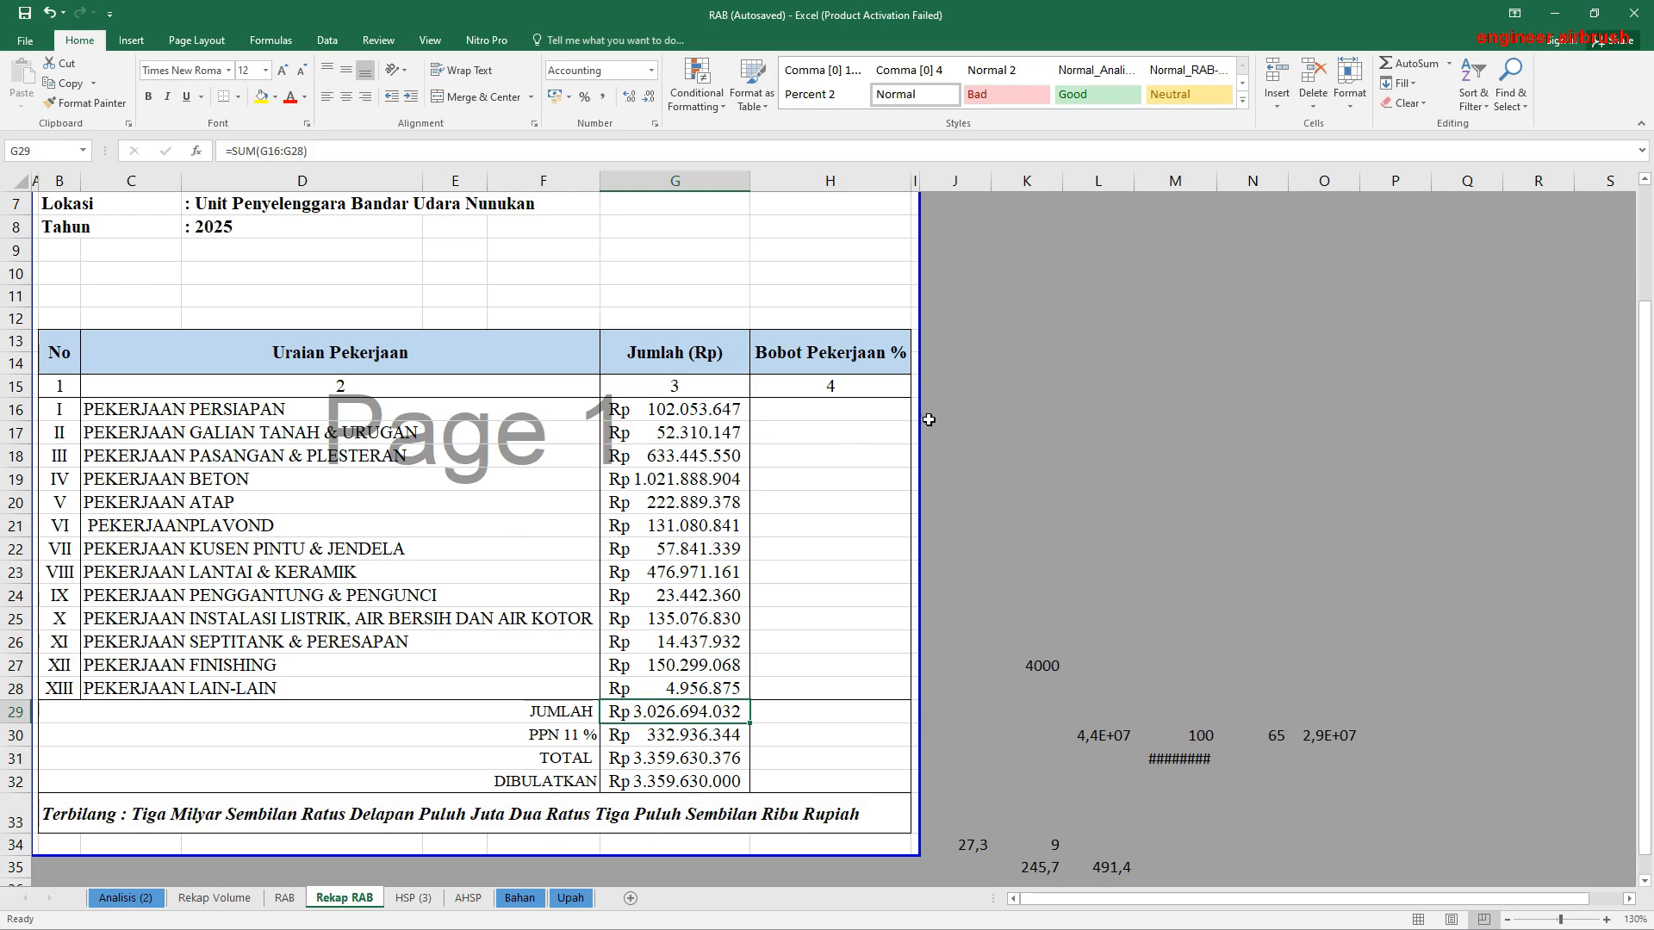
# Step: Calculate the Bobot Pekerjaan % of Pekerjaan Persiapan in H16 with the formula =G16/G29
pyautogui.click(791, 410)
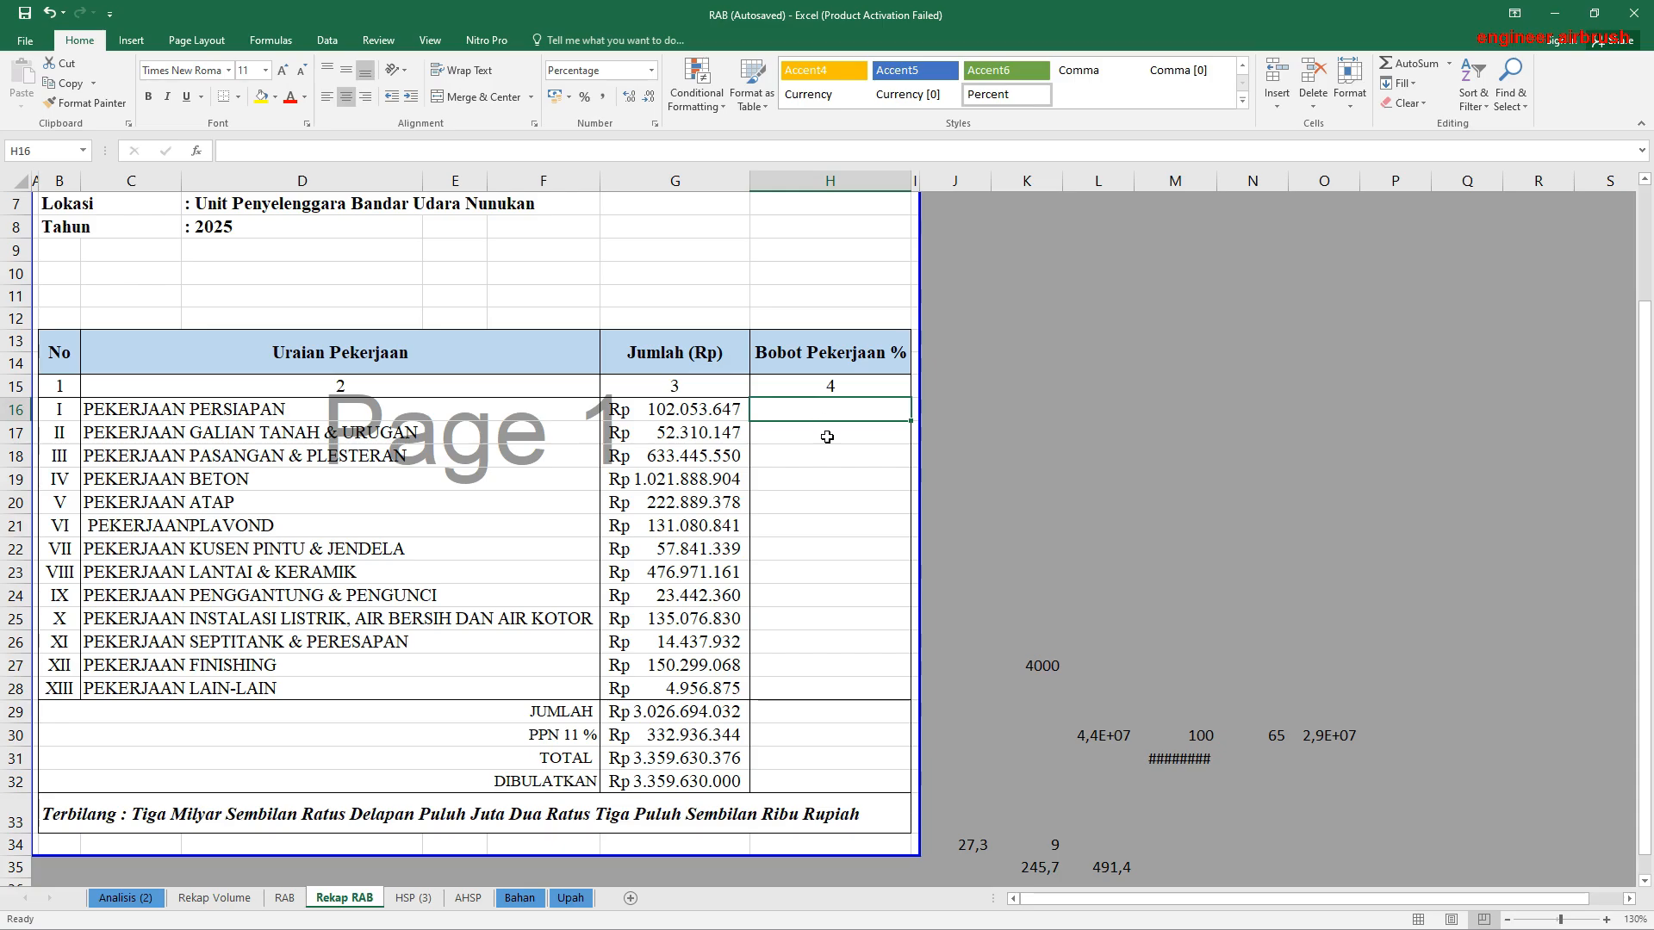
pyautogui.write('=')
pyautogui.click(700, 410)
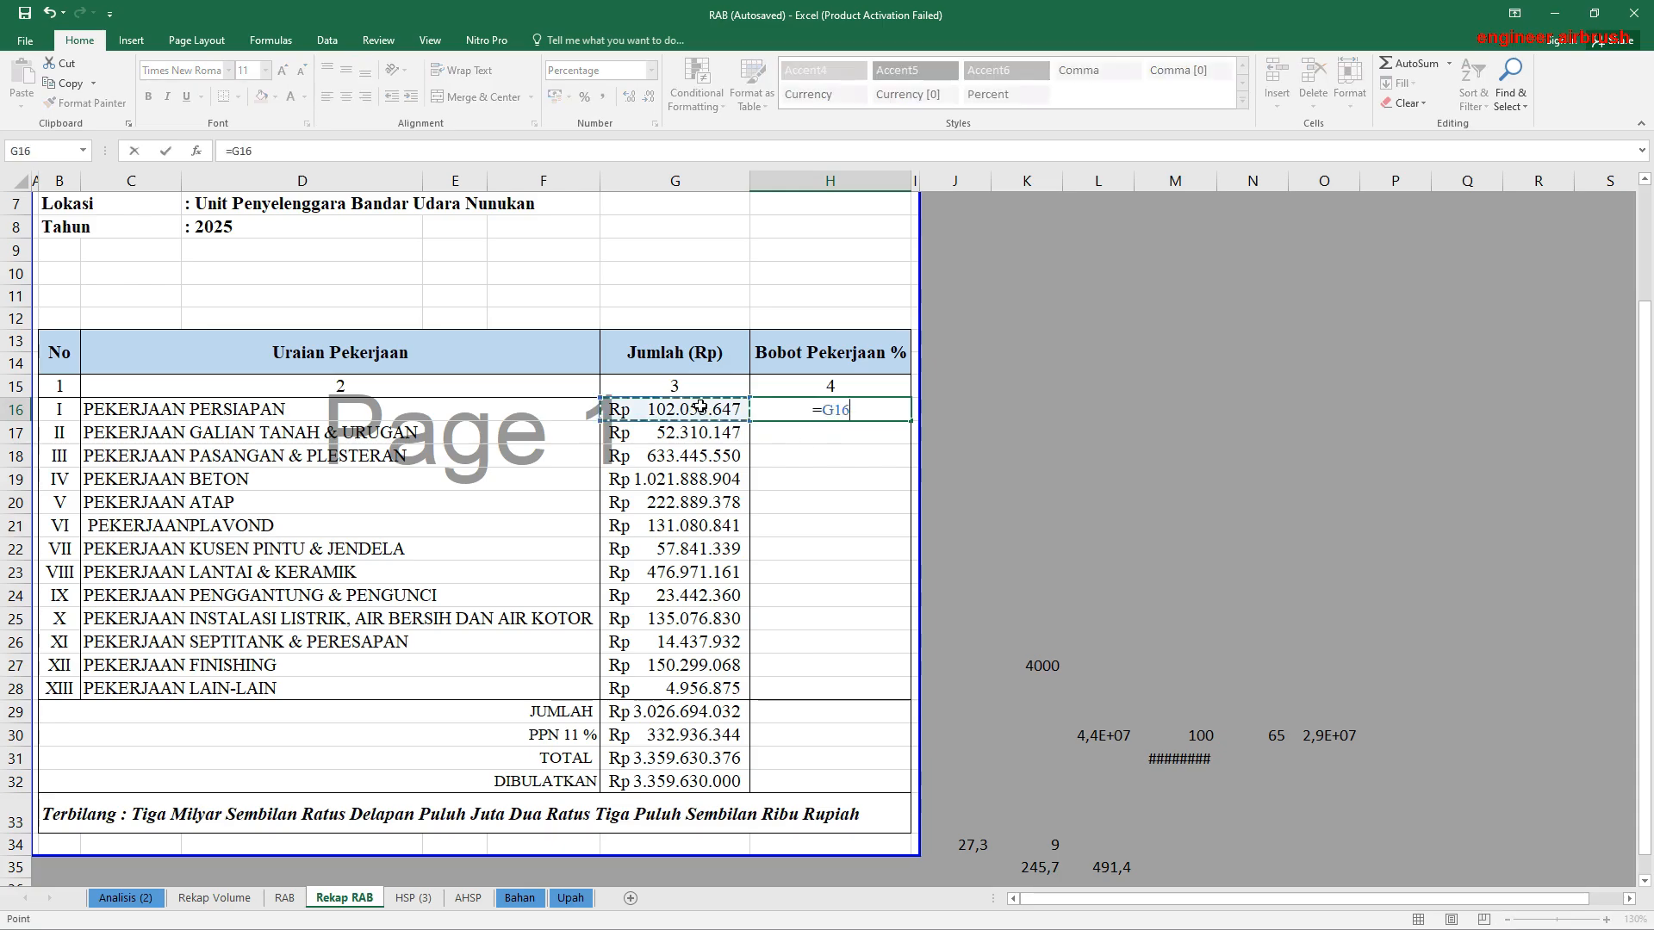
pyautogui.write('/')
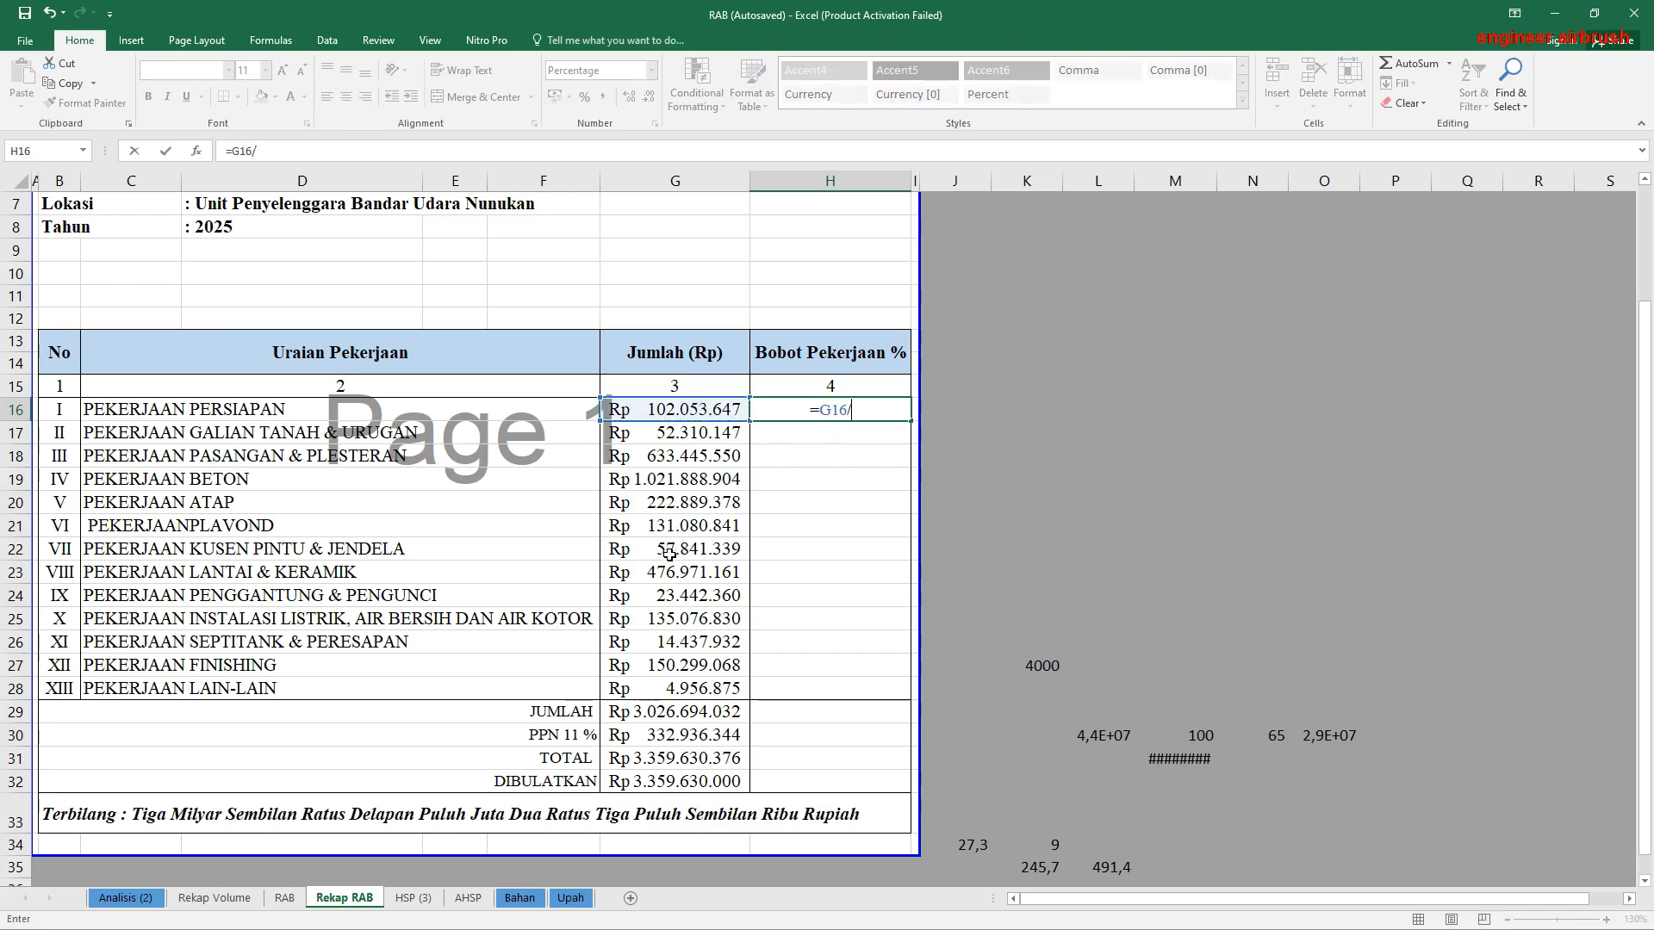
pyautogui.click(684, 714)
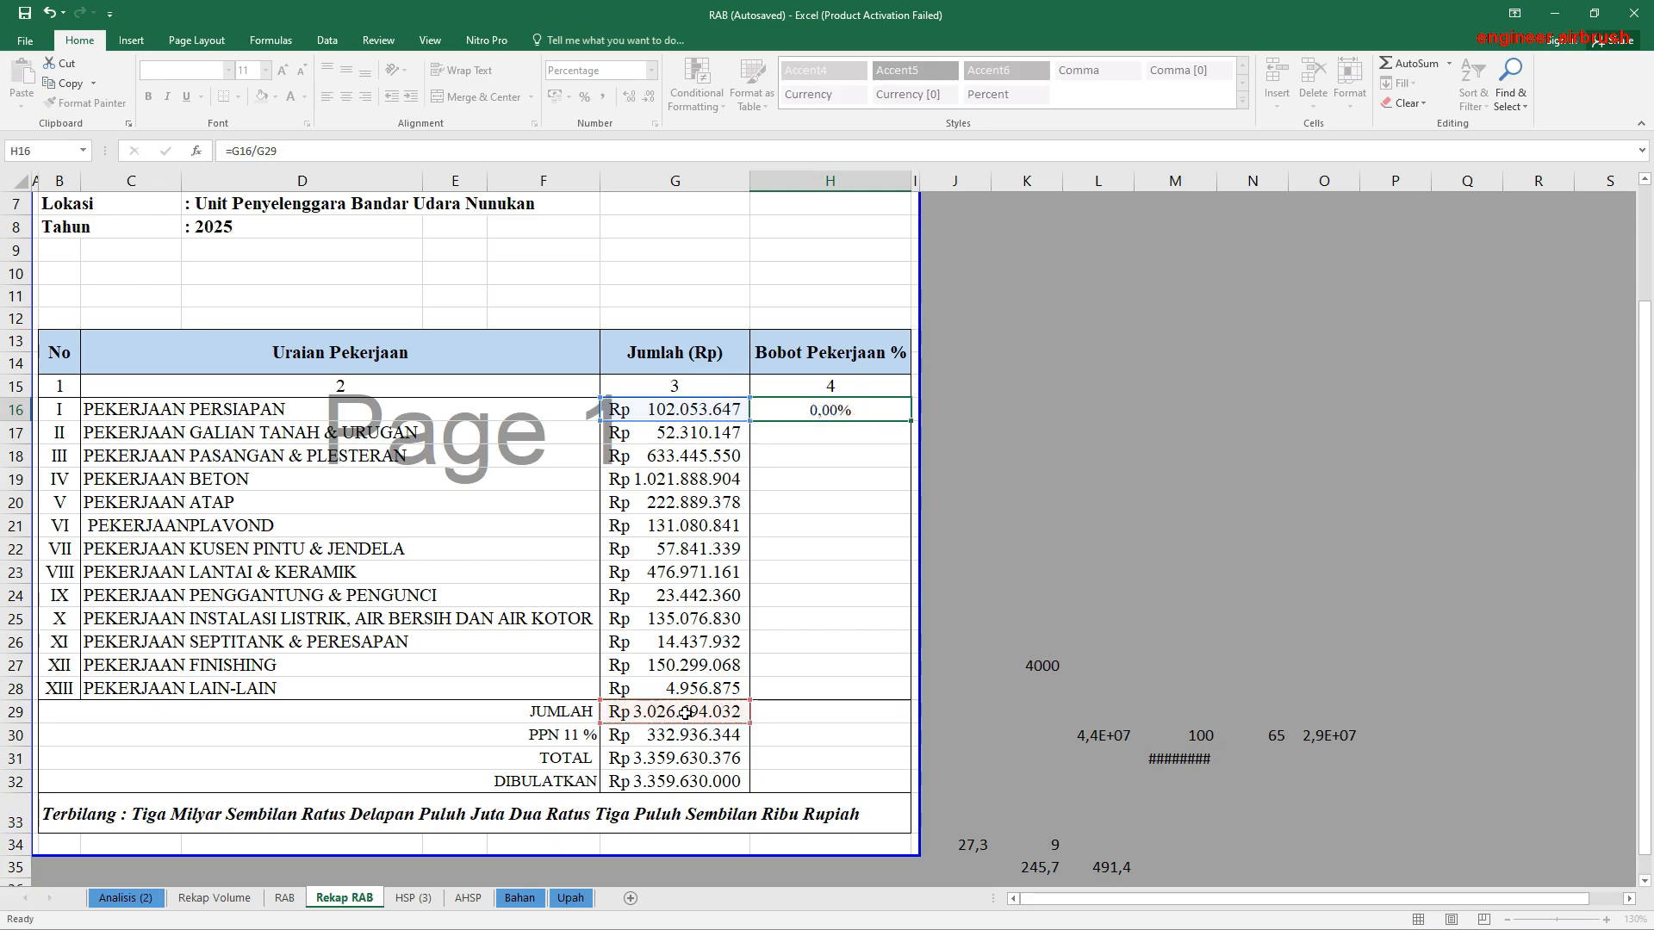
pyautogui.press('Return')
# Step: Copy the H16 weight formula down through H28 and inspect the copied formulas in H20 and H17
pyautogui.click(823, 414)
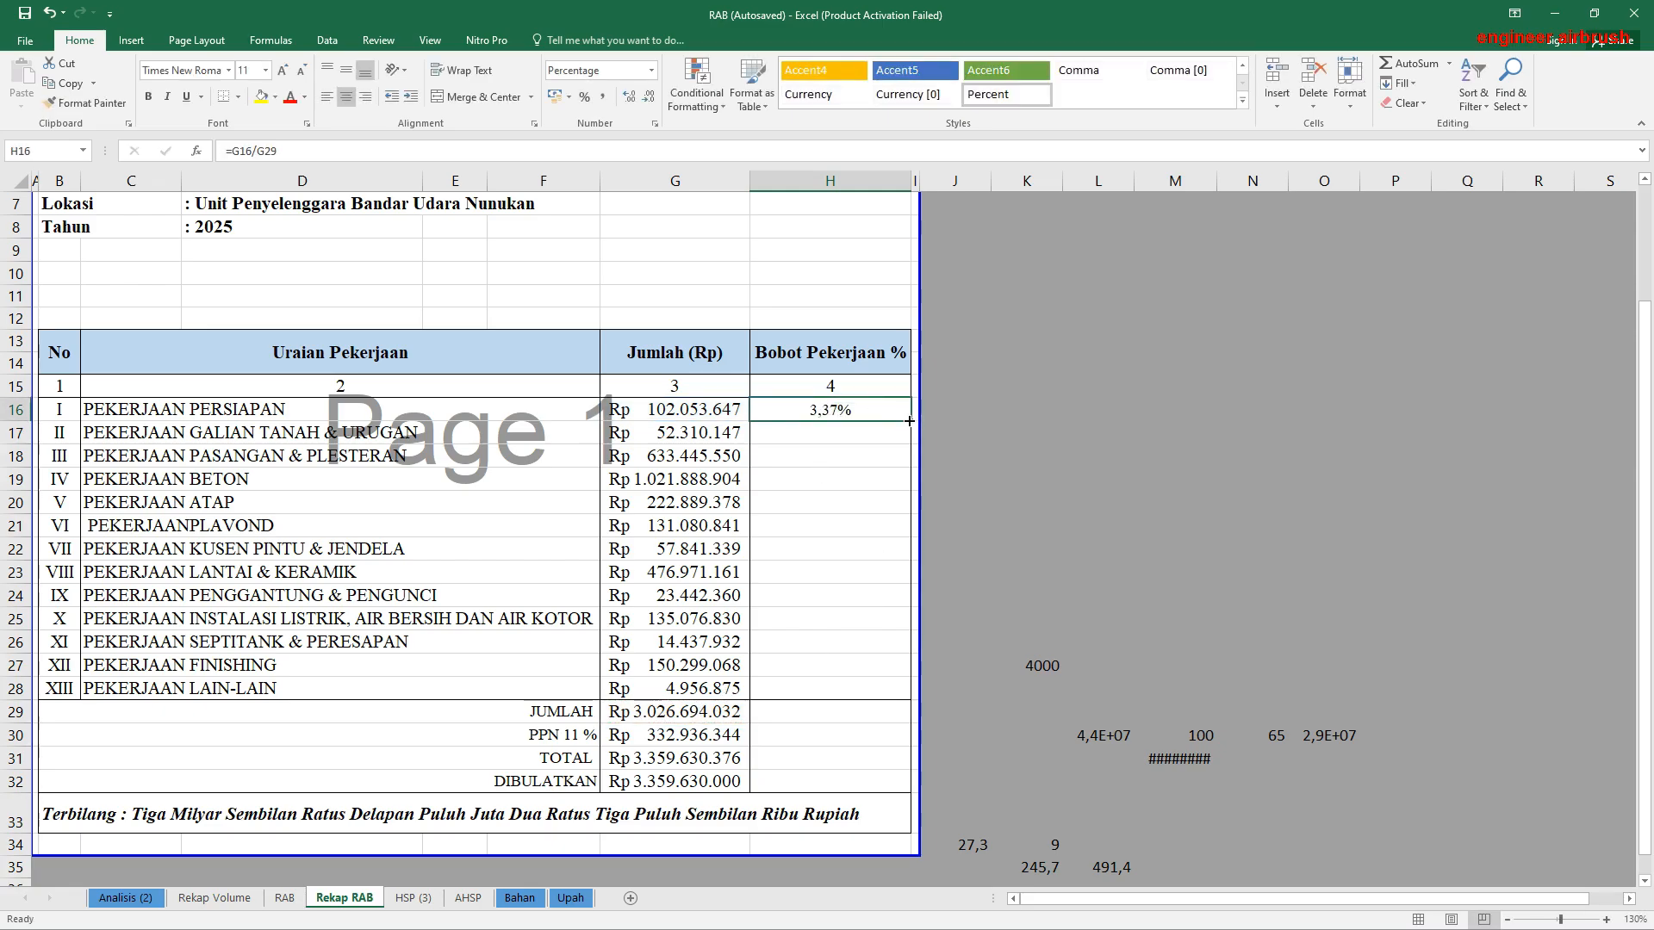
pyautogui.moveTo(909, 421); pyautogui.dragTo(903, 694)
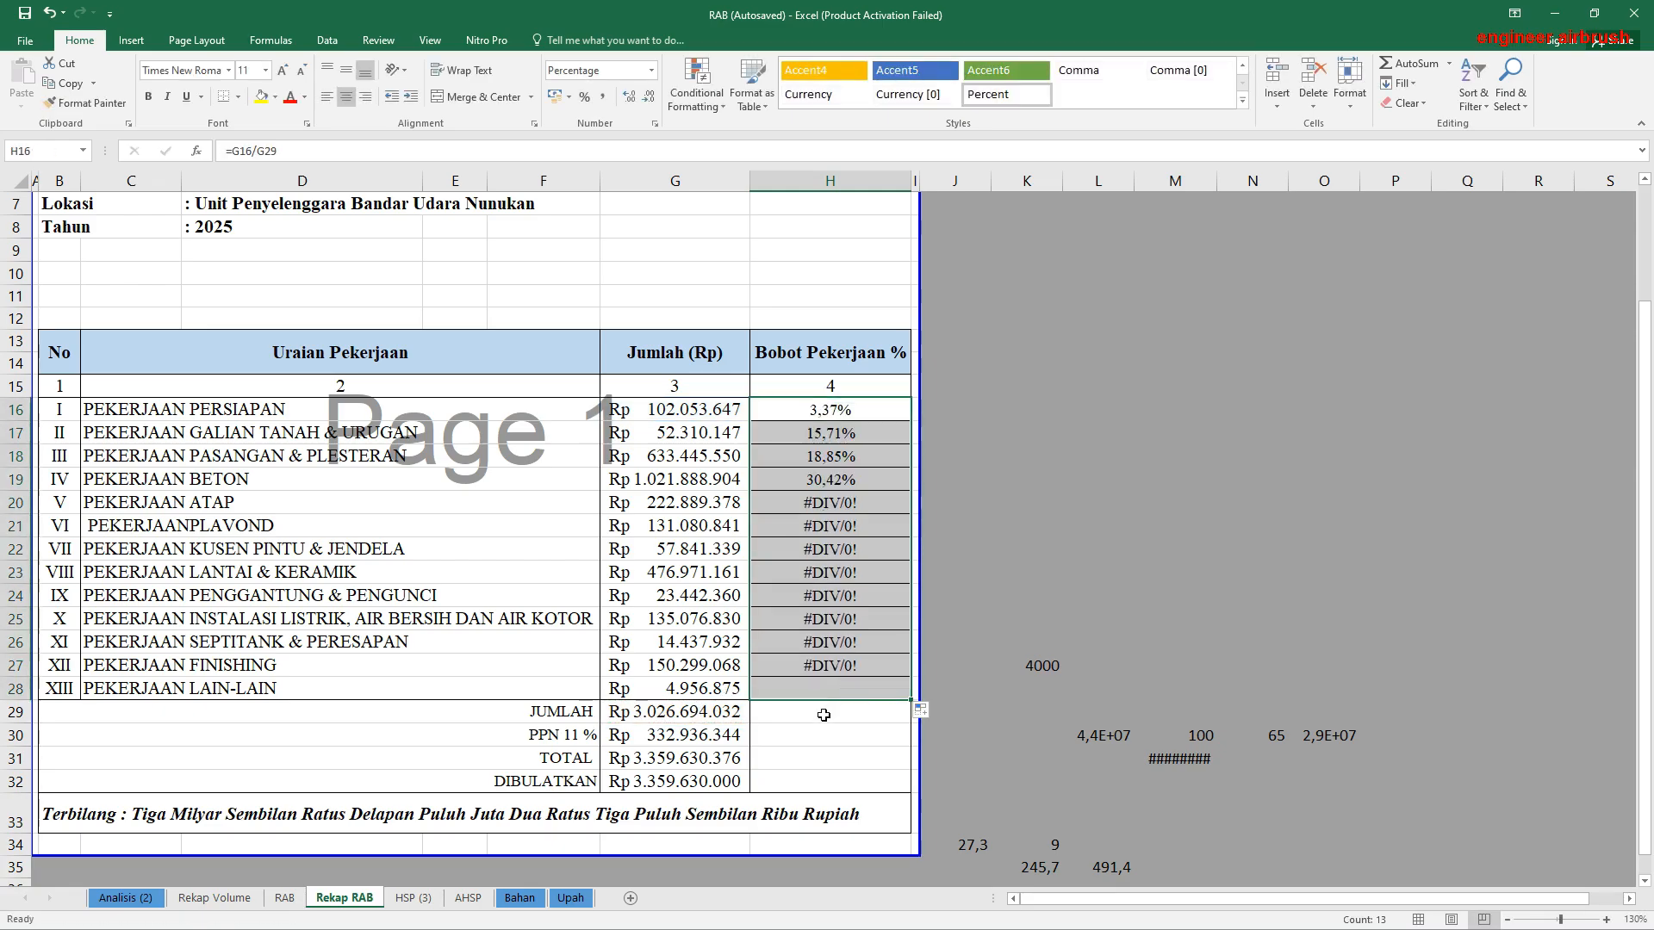
pyautogui.click(841, 479)
pyautogui.doubleClick(840, 504)
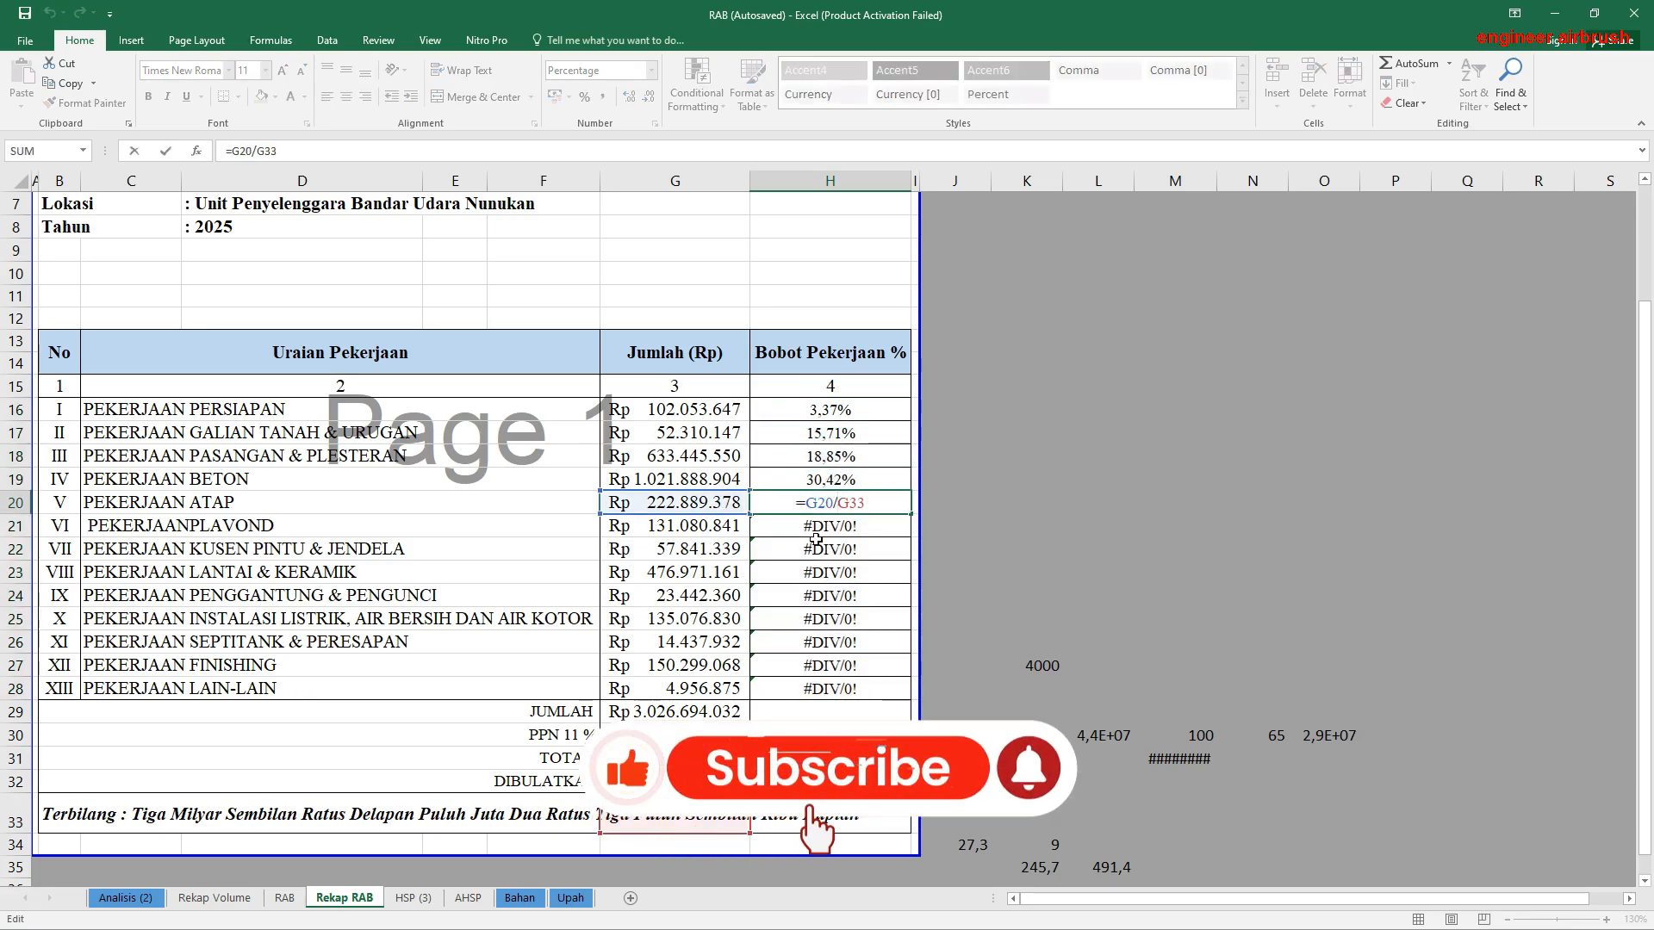
pyautogui.press('Escape')
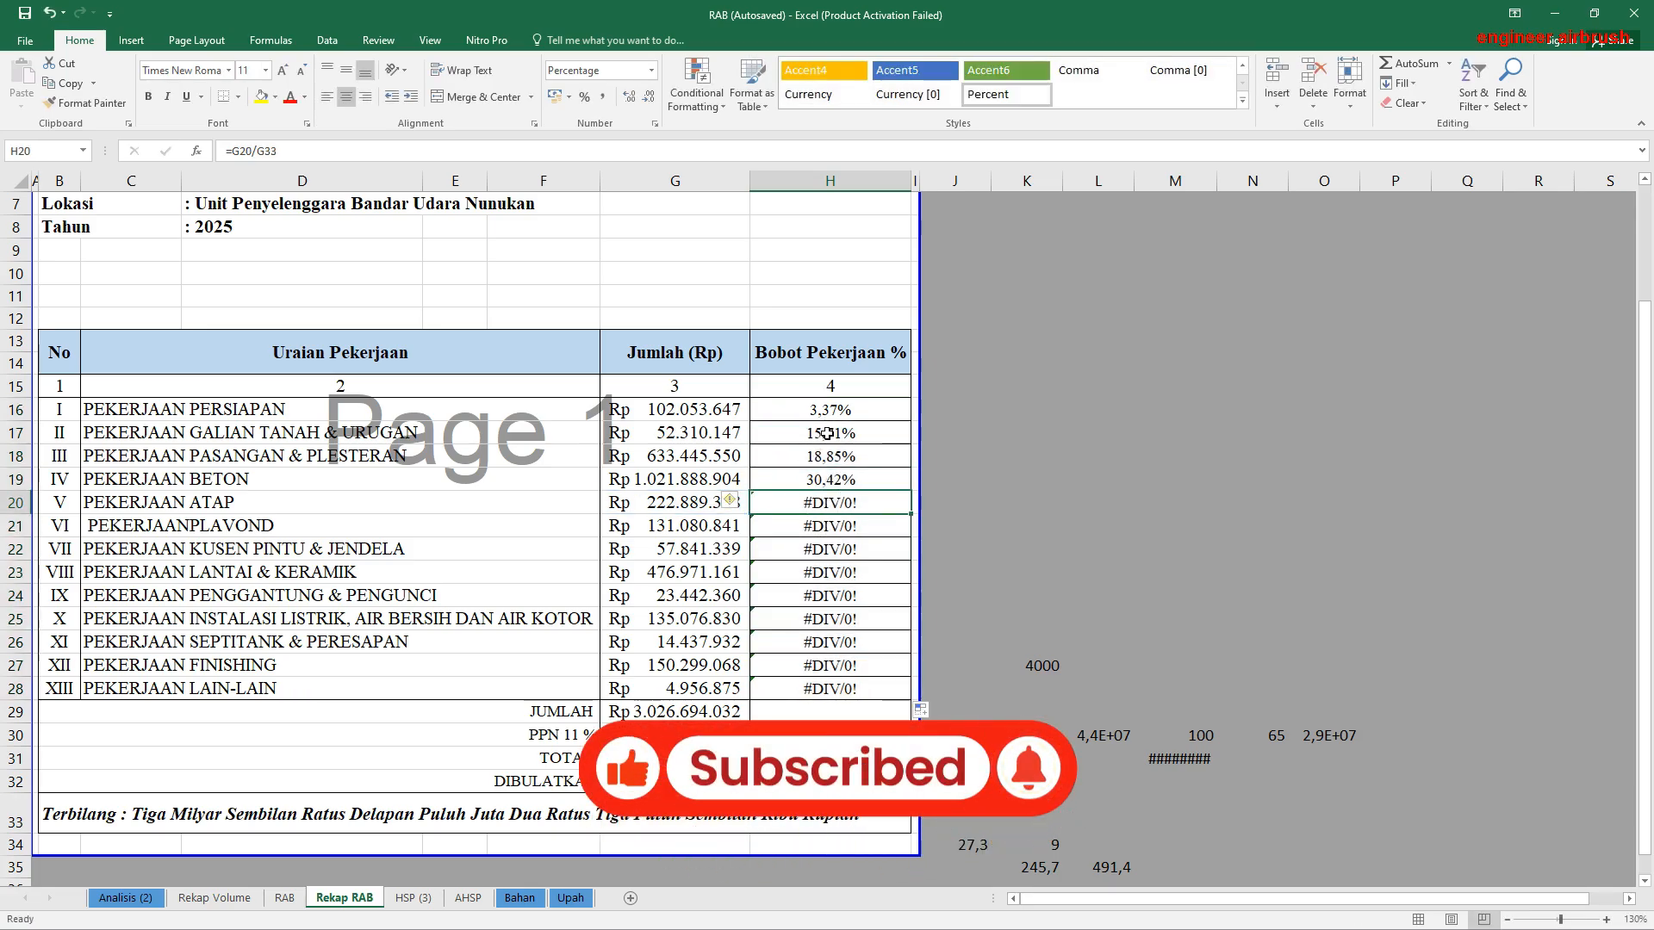
pyautogui.doubleClick(831, 435)
pyautogui.press('Escape')
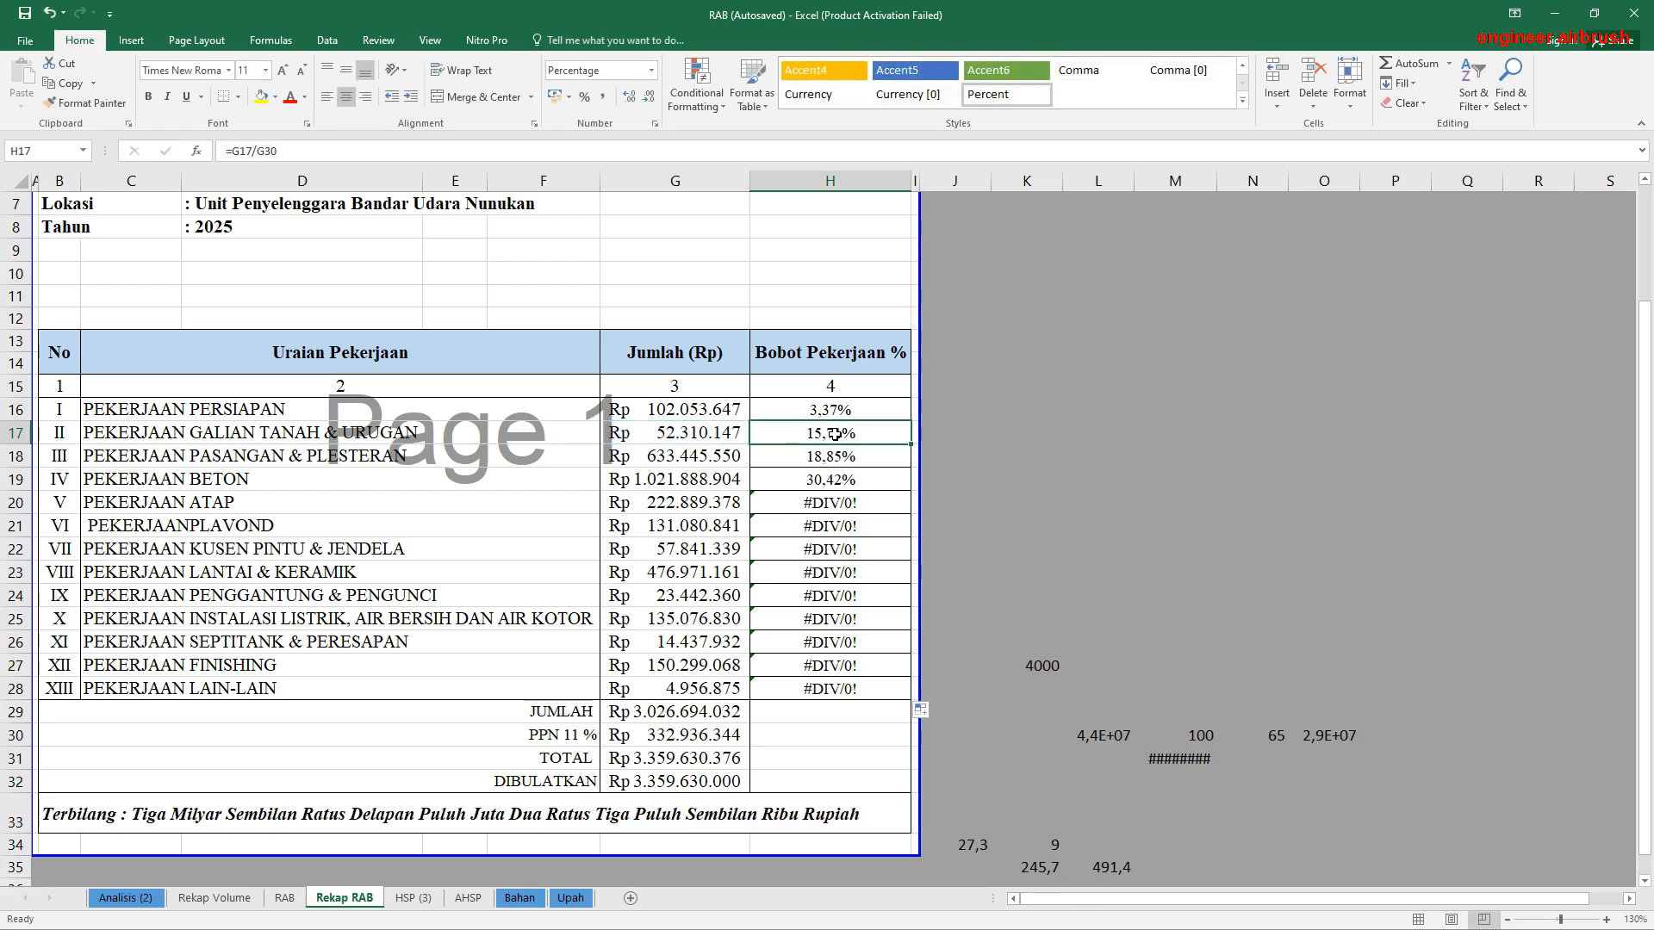
# Step: Replace the Pekerjaan Galian Tanah & Urugan weight formula in H17 with =G17/G29
pyautogui.write('=')
pyautogui.click(687, 429)
pyautogui.write('/')
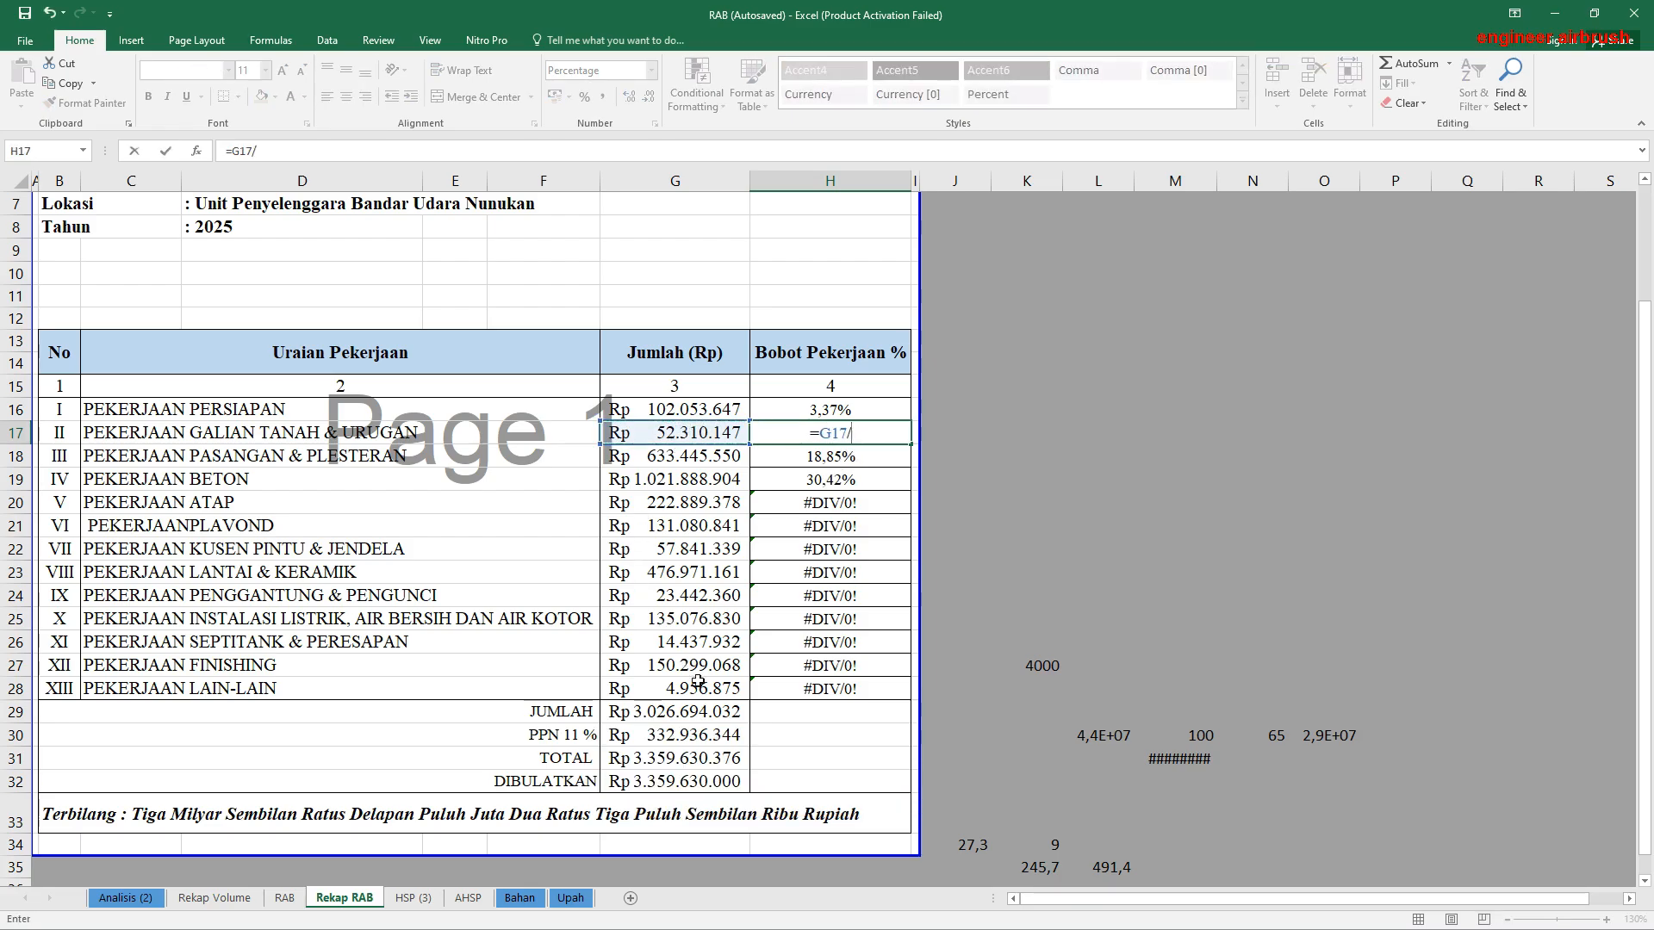
pyautogui.click(704, 710)
pyautogui.press('Return')
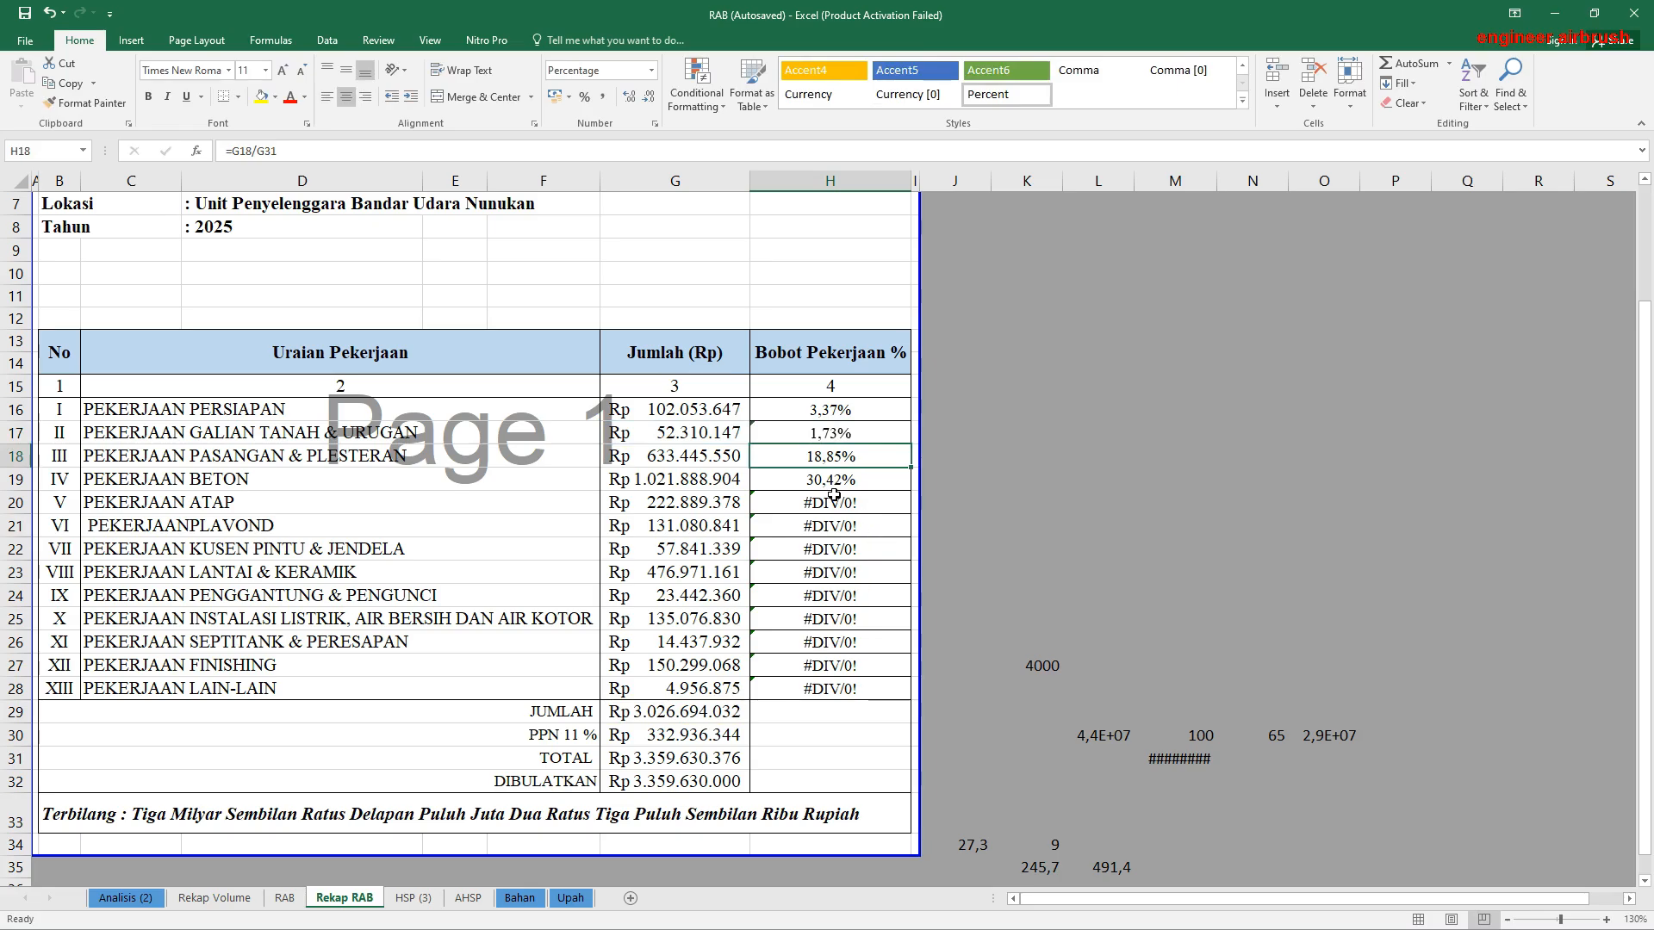
# Step: Replace the Pekerjaan Pasangan & Plesteran weight formula in H18 with =G18/G29
pyautogui.write('=')
pyautogui.click(700, 457)
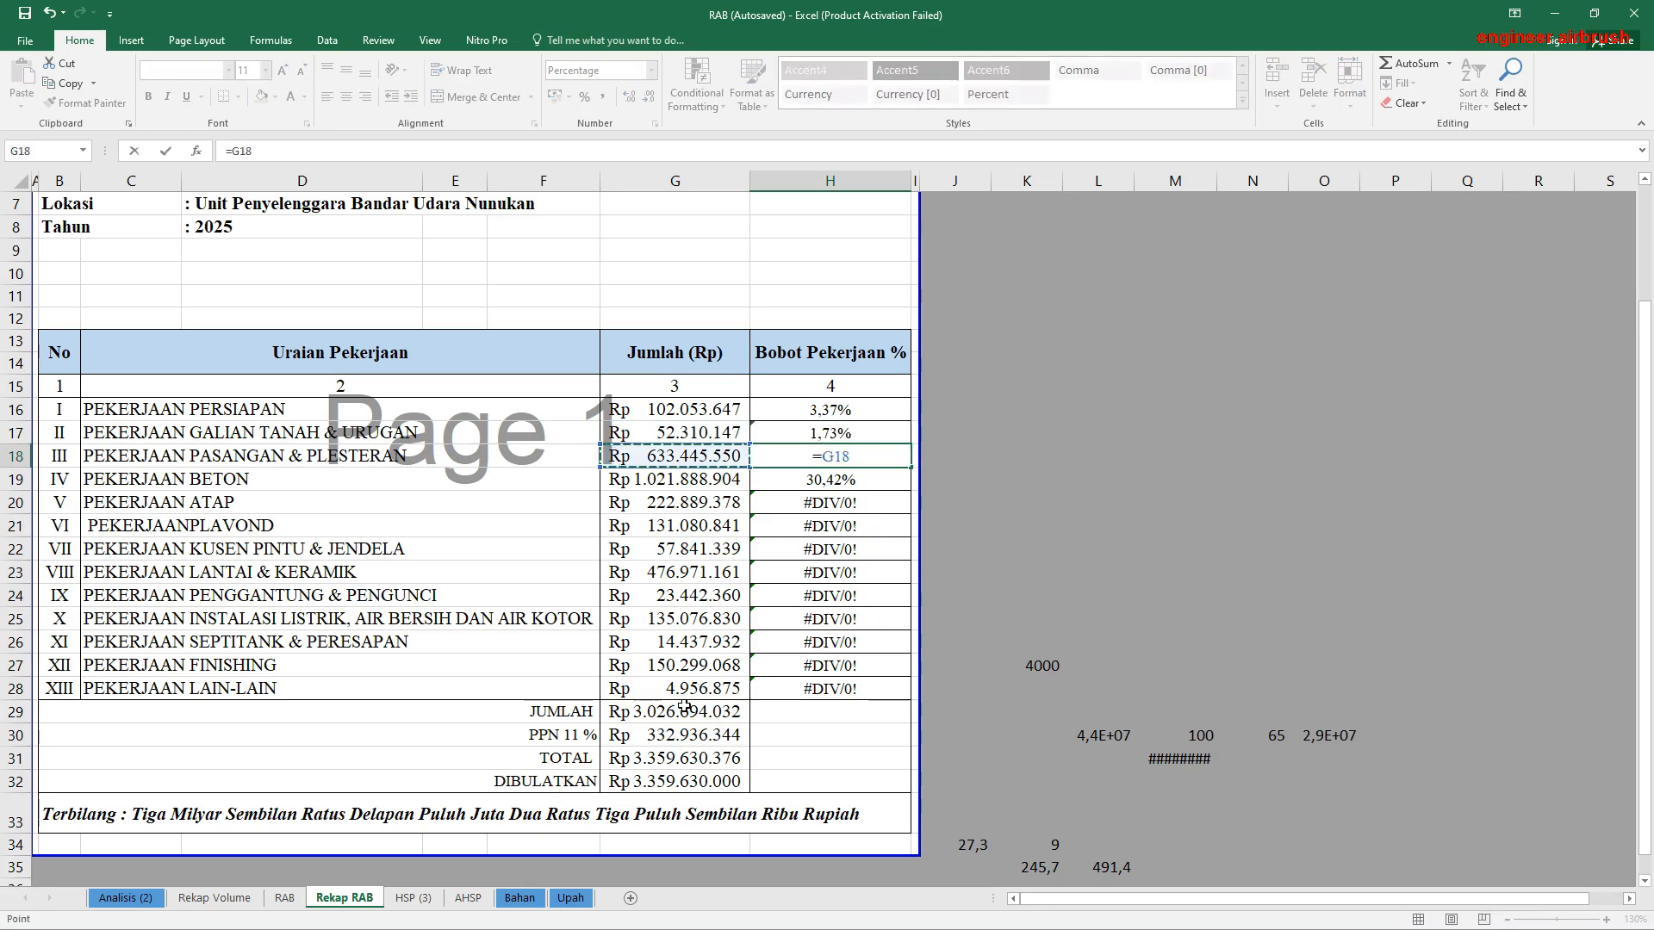
pyautogui.write('/')
pyautogui.click(681, 713)
pyautogui.press('Return')
# Step: Replace the Pekerjaan Beton weight formula in H19 with =G19/G29
pyautogui.write('=')
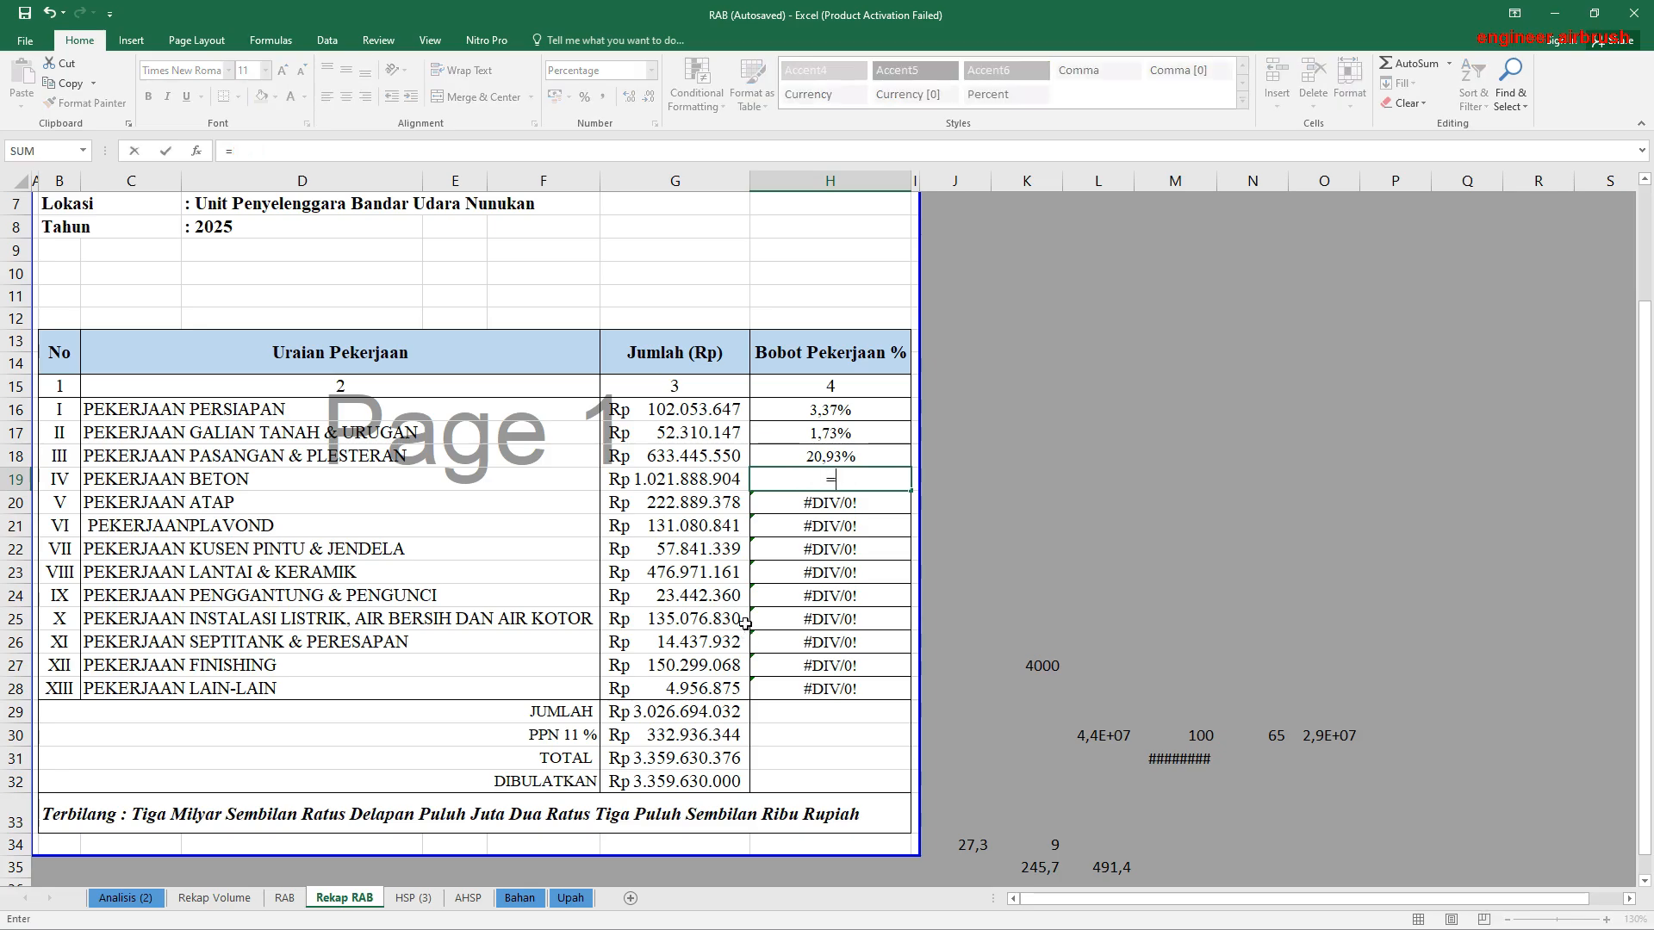
pyautogui.click(679, 479)
pyautogui.write('/')
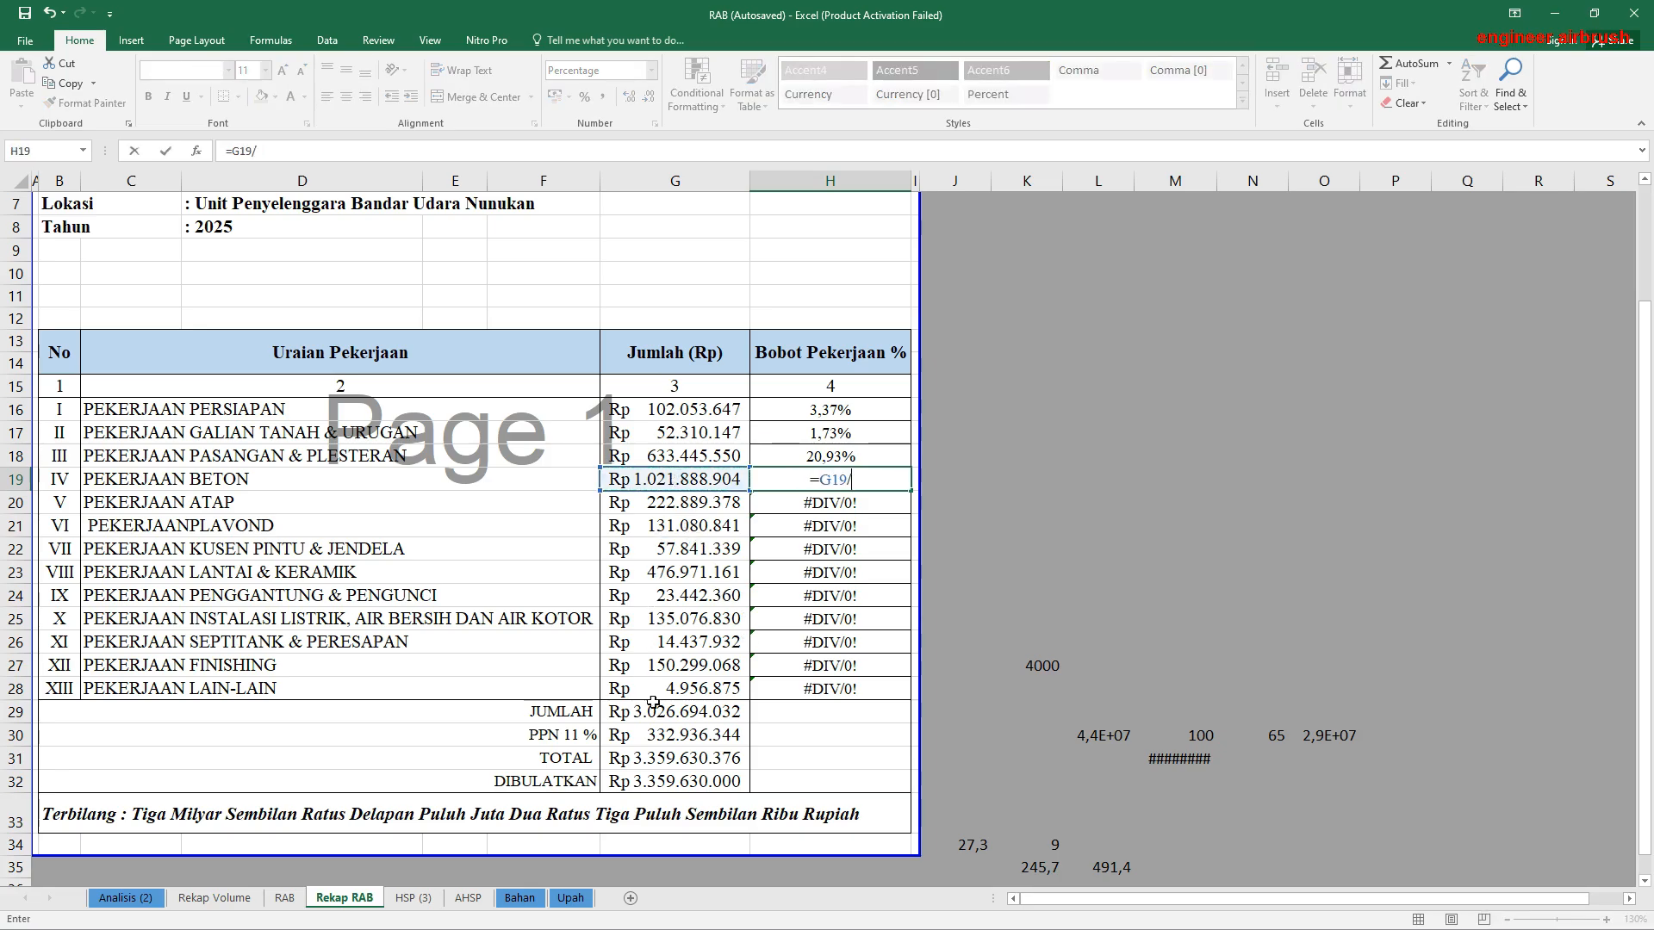
pyautogui.click(675, 712)
pyautogui.press('Return')
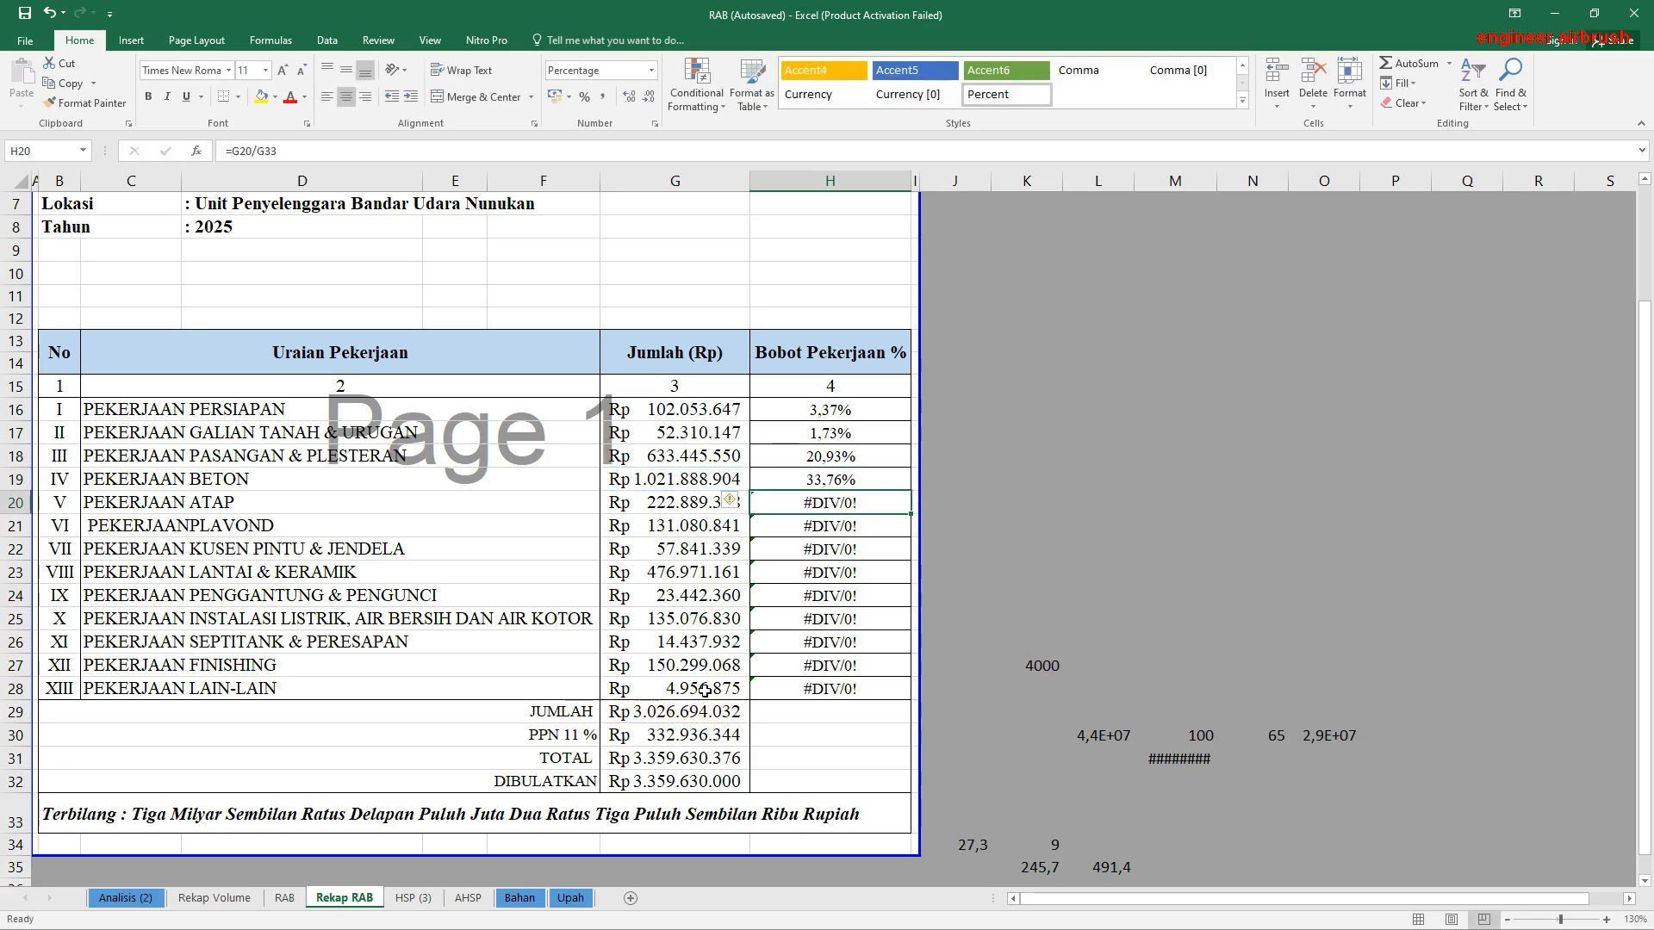
# Step: Replace the Pekerjaan Atap weight formula in H20 with =G20/G29
pyautogui.write('=')
pyautogui.click(688, 503)
pyautogui.write('/')
pyautogui.click(677, 712)
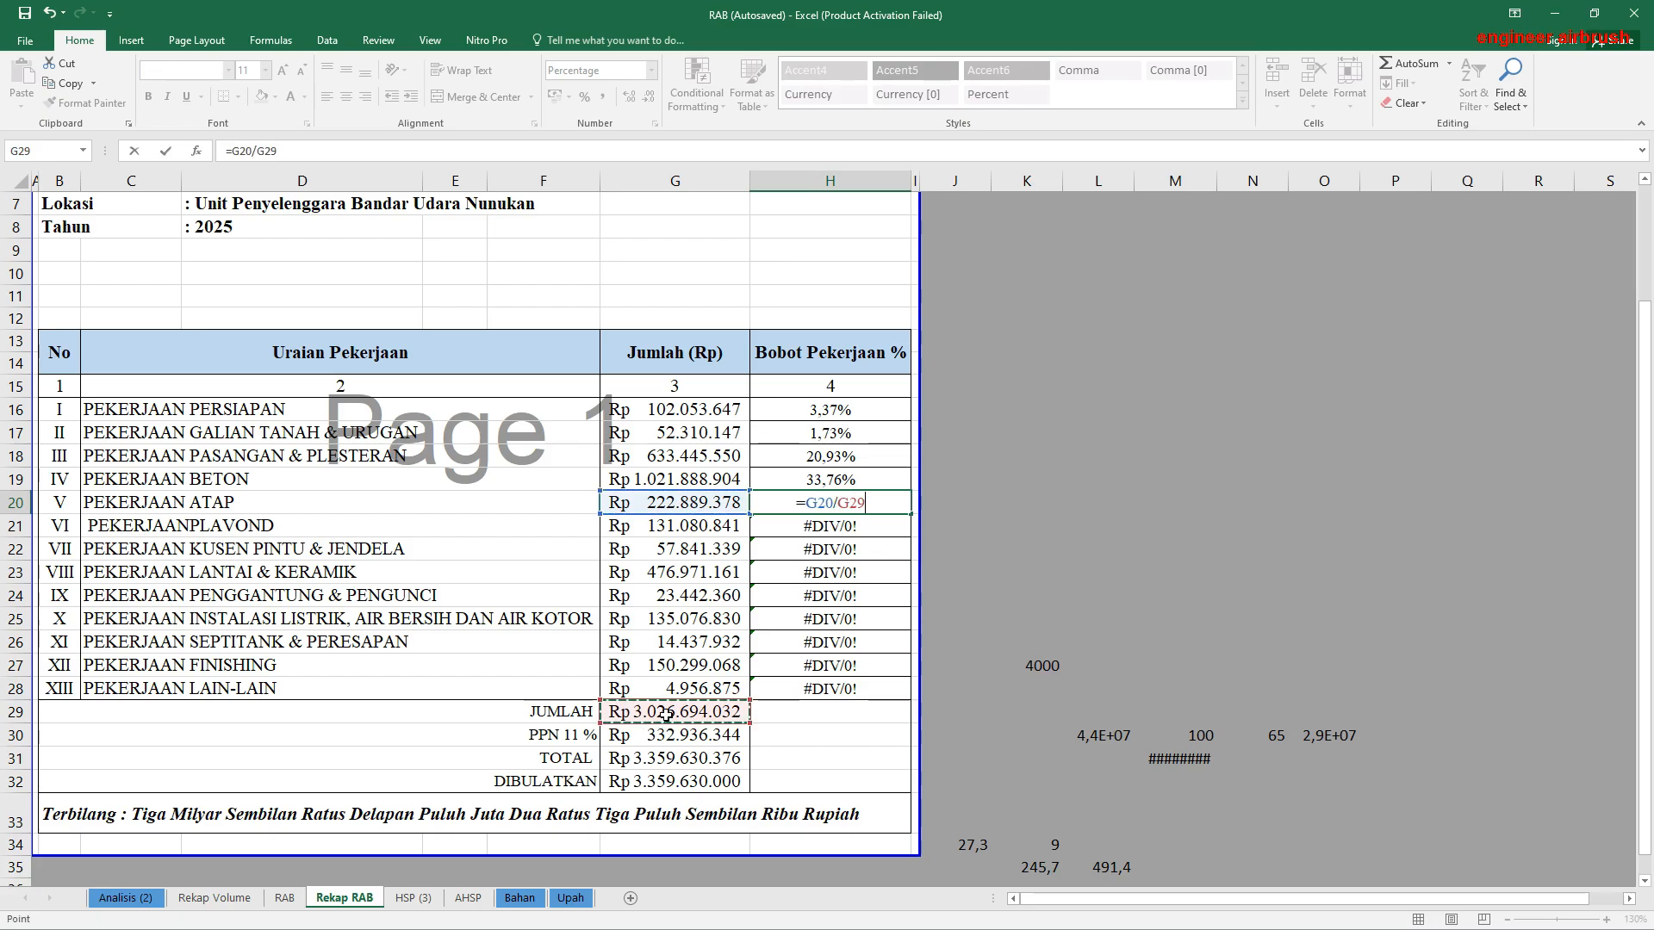
pyautogui.press('Return')
# Step: Replace the Pekerjaan Plavond weight formula in H21 with =G21/G29
pyautogui.write('=')
pyautogui.click(683, 526)
pyautogui.write('/')
pyautogui.click(676, 712)
pyautogui.press('Return')
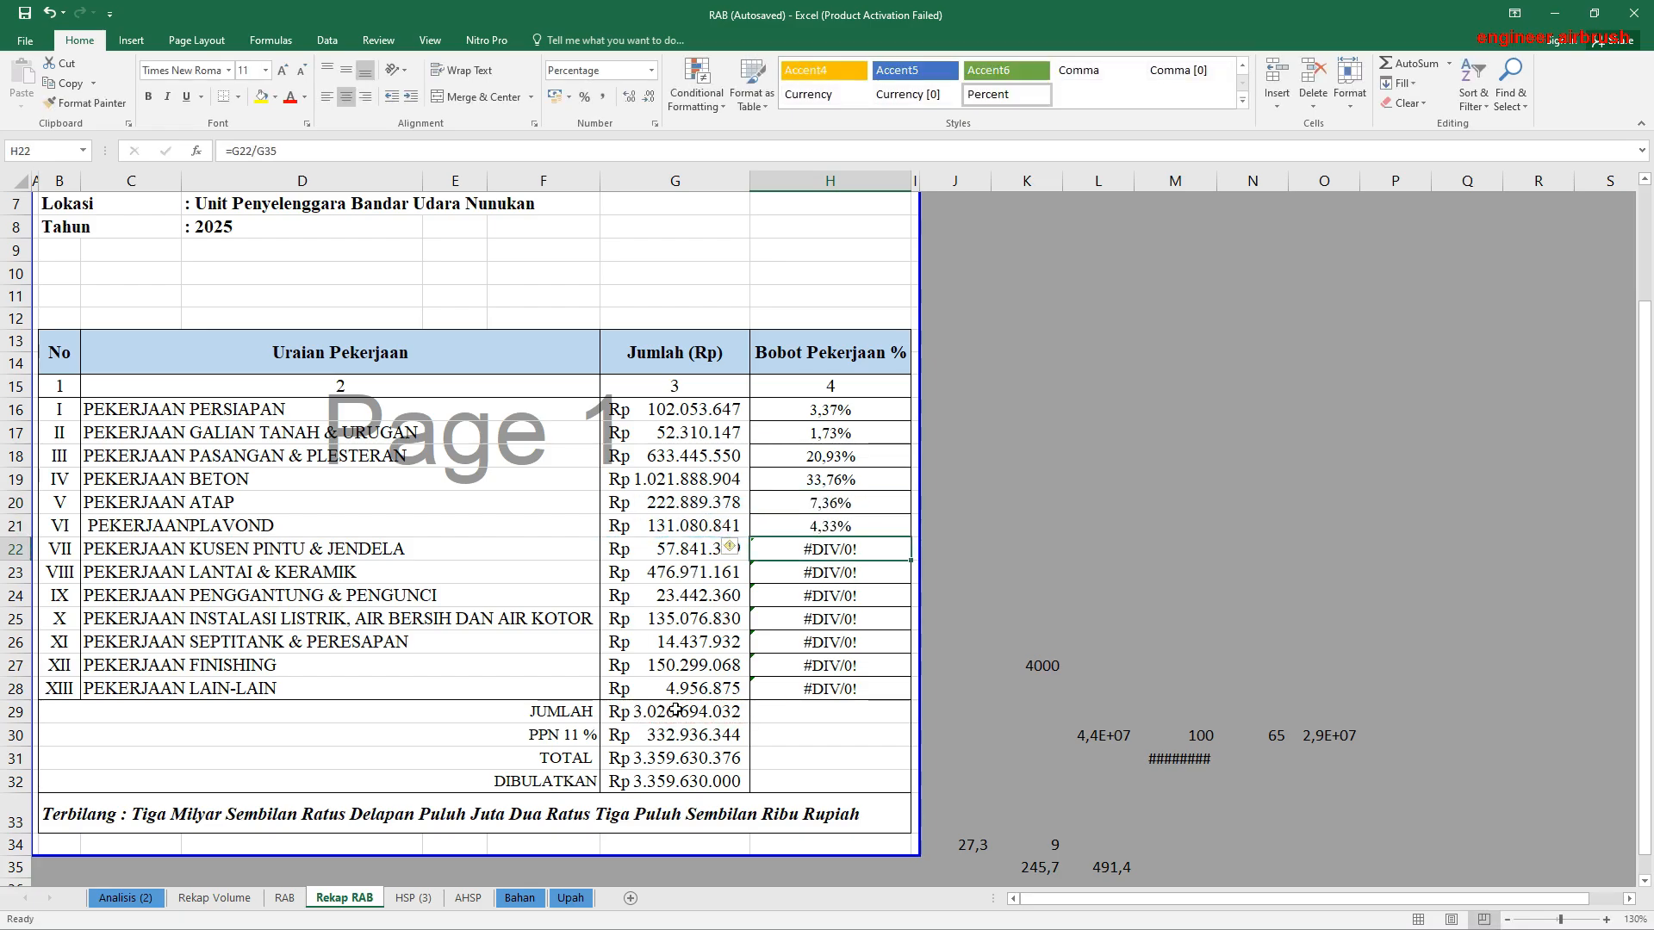
# Step: Replace the Pekerjaan Kusen Pintu & Jendela weight formula in H22 with =G22/G29
pyautogui.write('=')
pyautogui.click(675, 549)
pyautogui.write('/')
pyautogui.click(677, 713)
pyautogui.press('Return')
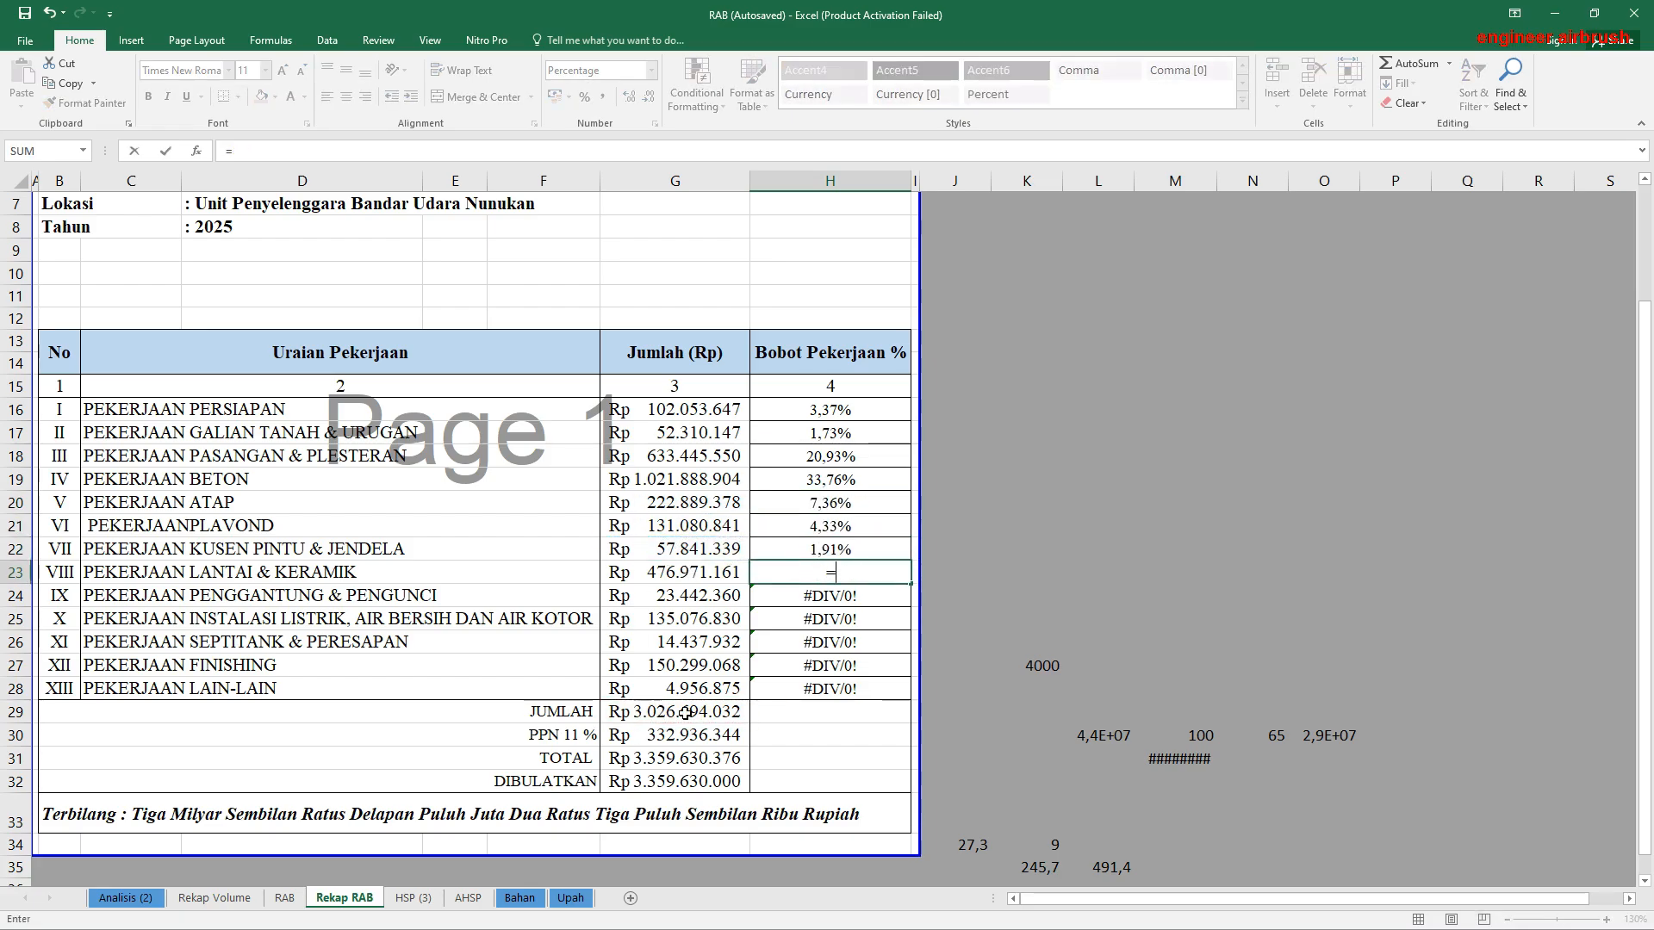
# Step: Replace the Pekerjaan Lantai & Keramik weight formula in H23 with =G23/G29
pyautogui.write('=')
pyautogui.click(675, 573)
pyautogui.write('/')
pyautogui.click(685, 711)
pyautogui.press('Return')
# Step: Replace the Pekerjaan Penggantung & Pengunci weight formula in H24 with =G24/G29
pyautogui.write('=')
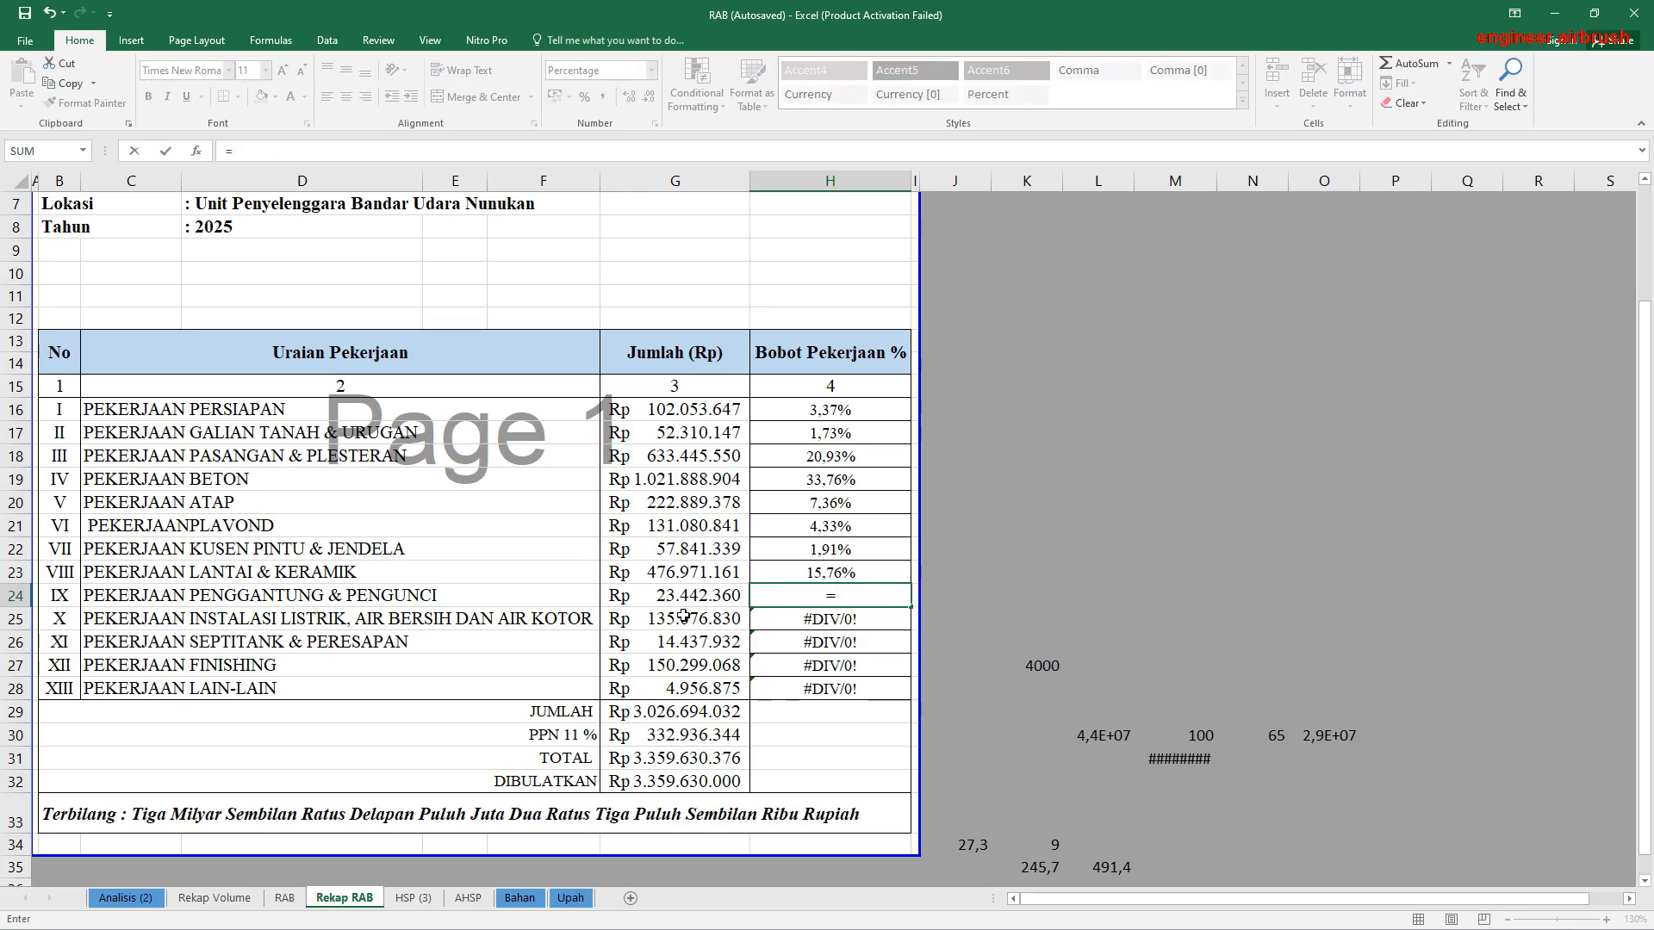
pyautogui.click(674, 596)
pyautogui.write('/')
pyautogui.click(668, 713)
pyautogui.press('Return')
# Step: Replace the Pekerjaan Instalasi Listrik, Air Bersih dan Air Kotor weight formula in H25 with =G25/G29
pyautogui.write('=')
pyautogui.click(675, 618)
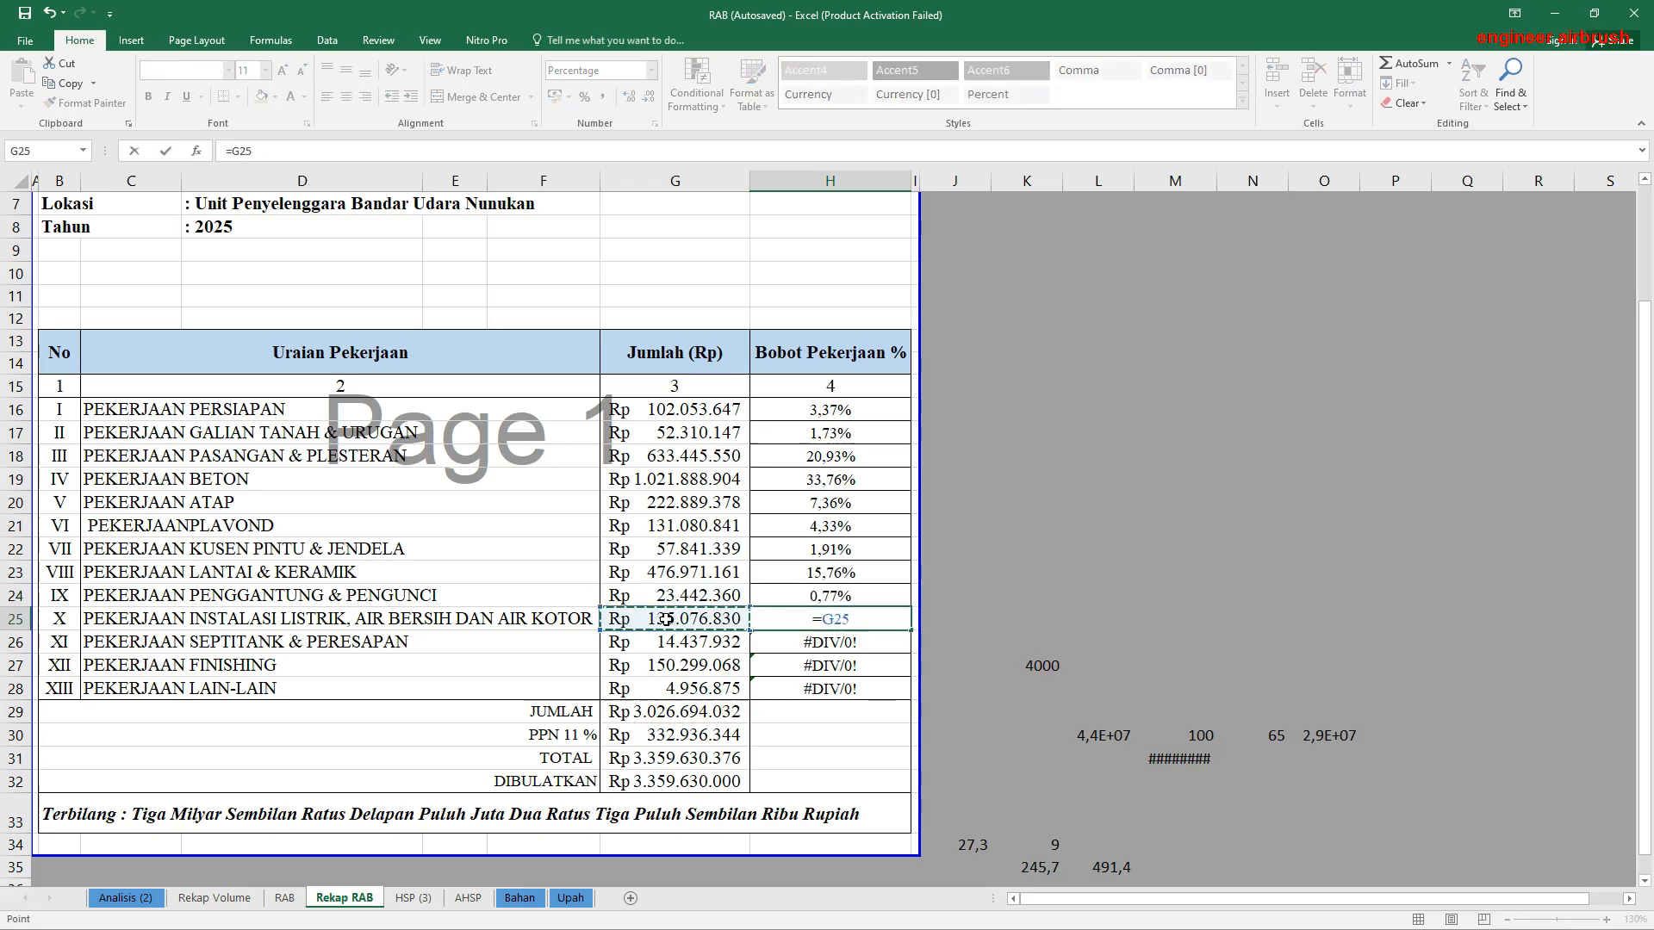
pyautogui.write('/')
pyautogui.click(671, 713)
pyautogui.press('Return')
# Step: Replace the Pekerjaan Septitank & Peresapan weight formula in H26 with =G26/G29
pyautogui.write('=')
pyautogui.click(674, 642)
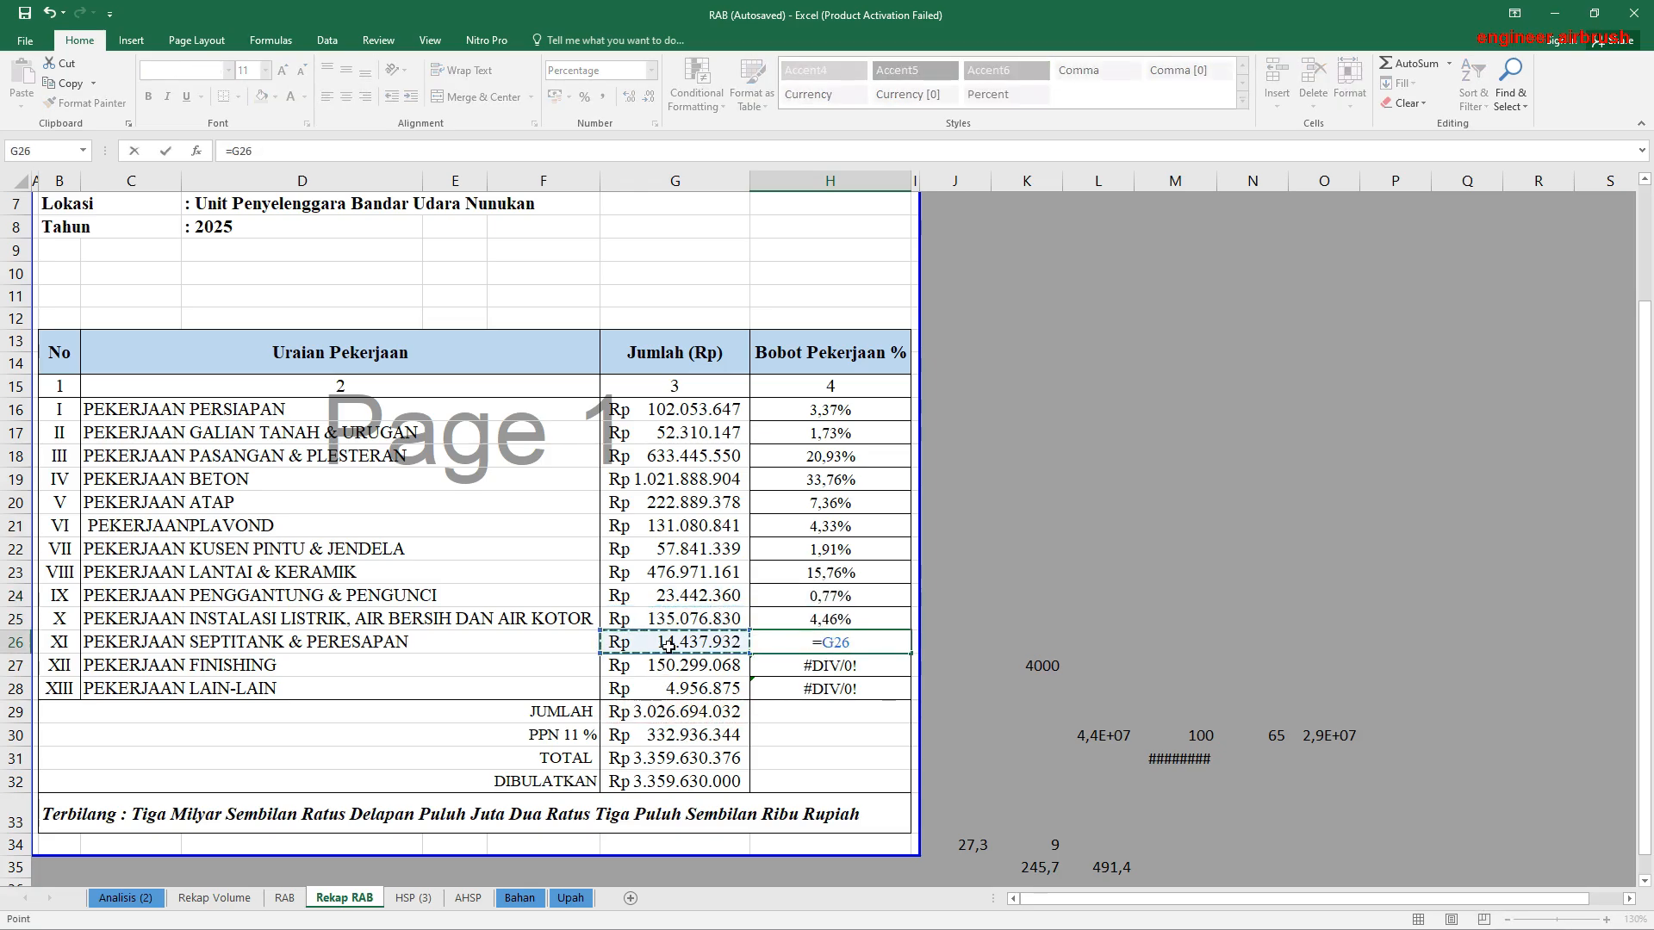
pyautogui.write('/')
pyautogui.click(677, 713)
pyautogui.press('Return')
# Step: Replace the Pekerjaan Finishing weight formula in H27 with =G27/G29
pyautogui.write('=')
pyautogui.click(683, 665)
pyautogui.write('/')
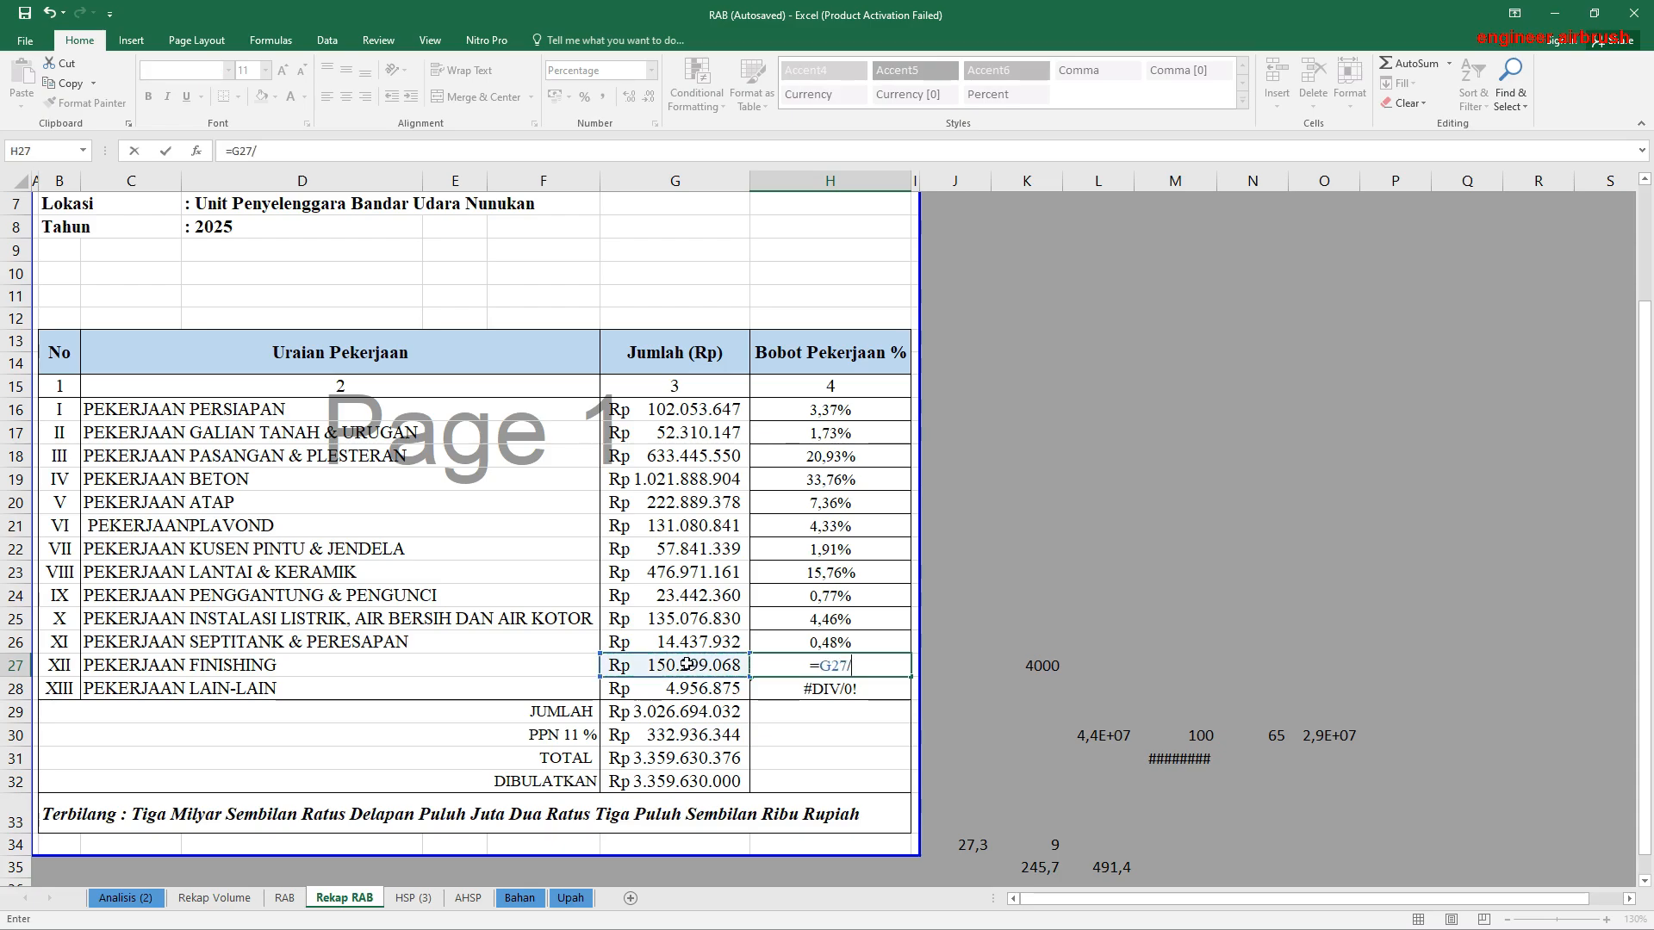
pyautogui.click(670, 712)
pyautogui.press('Return')
# Step: Replace the Pekerjaan Lain-Lain weight formula in H28 with =G28/G29
pyautogui.write('=')
pyautogui.click(680, 688)
pyautogui.write('/')
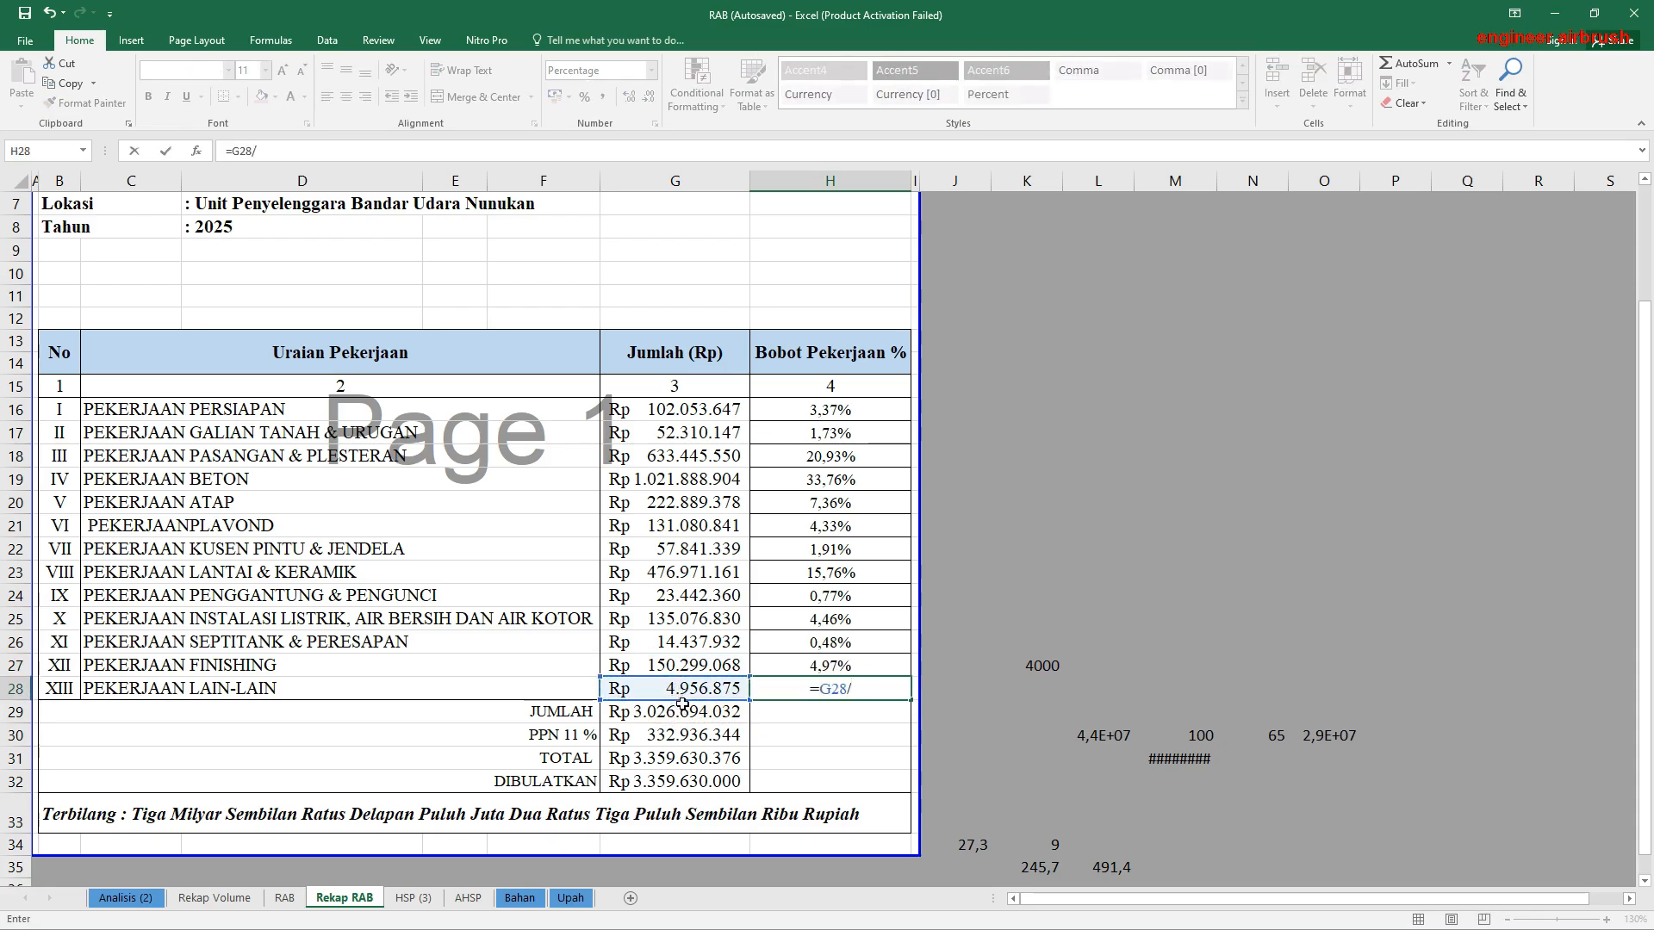
pyautogui.click(683, 713)
pyautogui.press('Return')
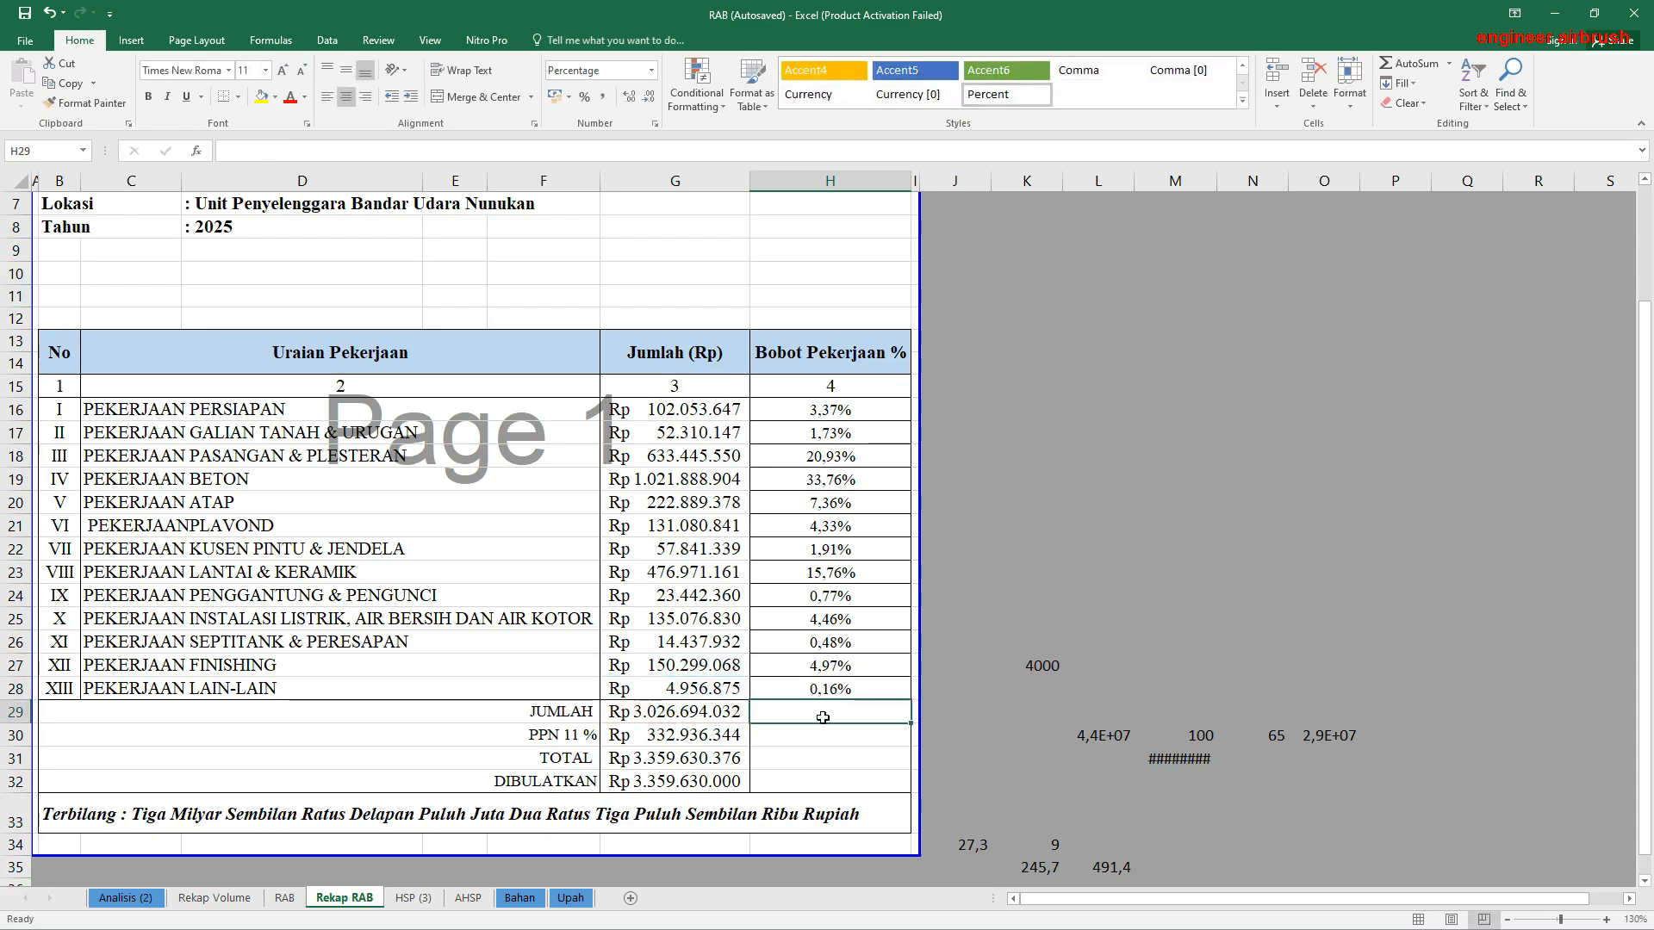
# Step: Total the Bobot Pekerjaan % column in H29 with =SUM(H15:H28) and inspect the formula
pyautogui.click(1404, 63)
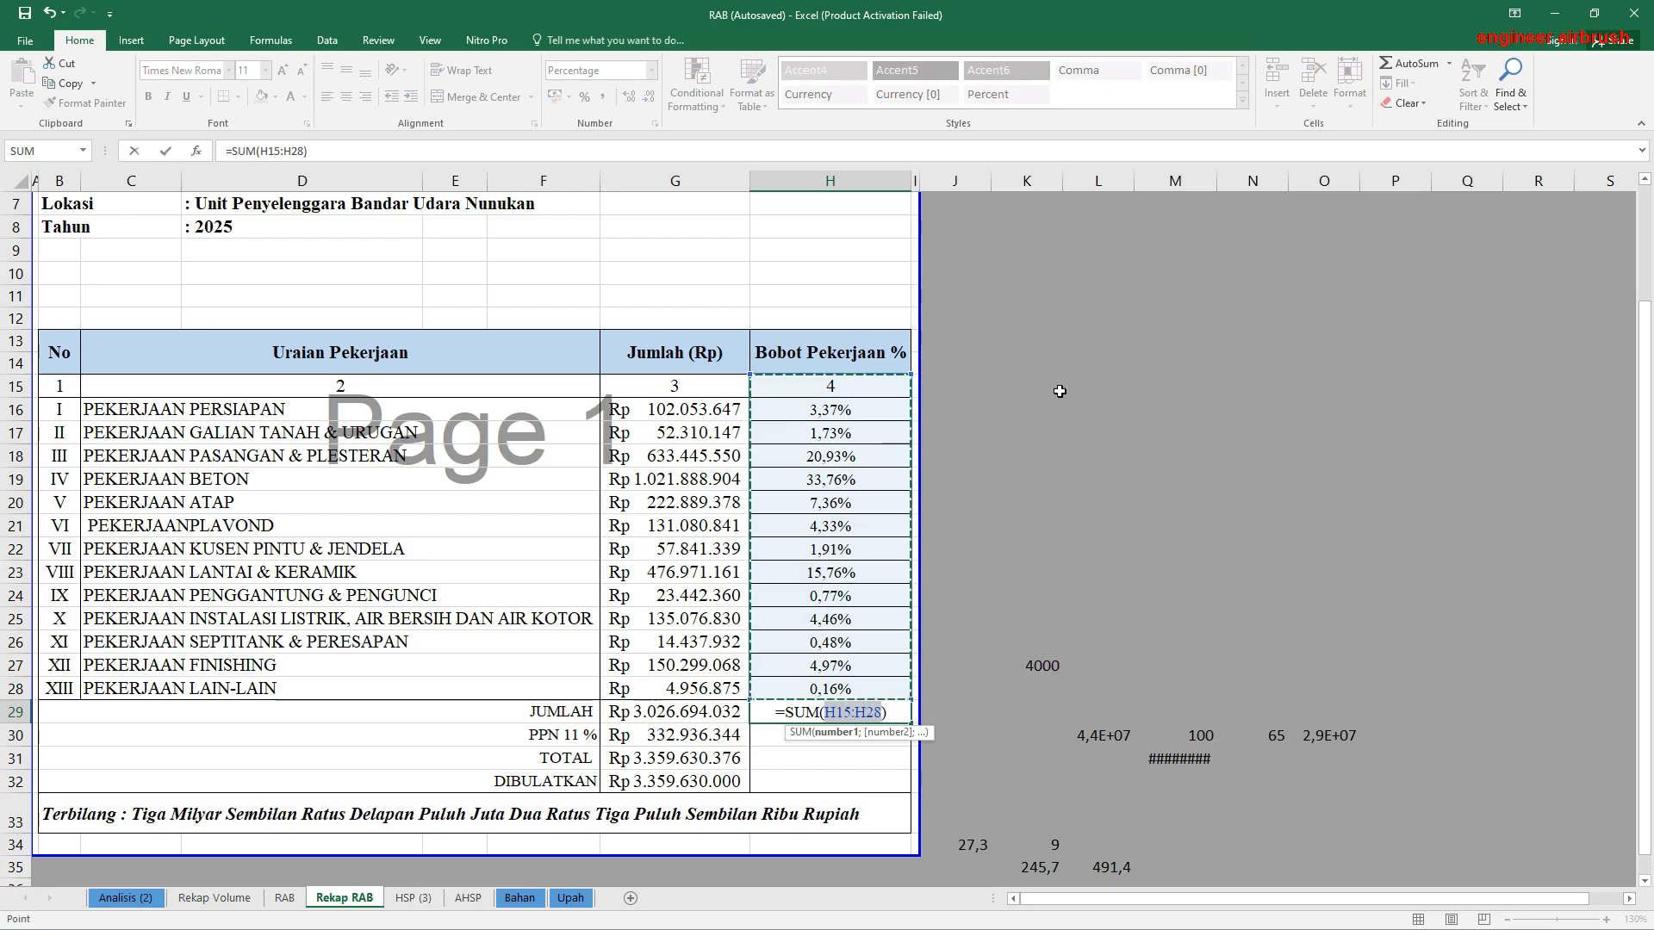
pyautogui.press('Return')
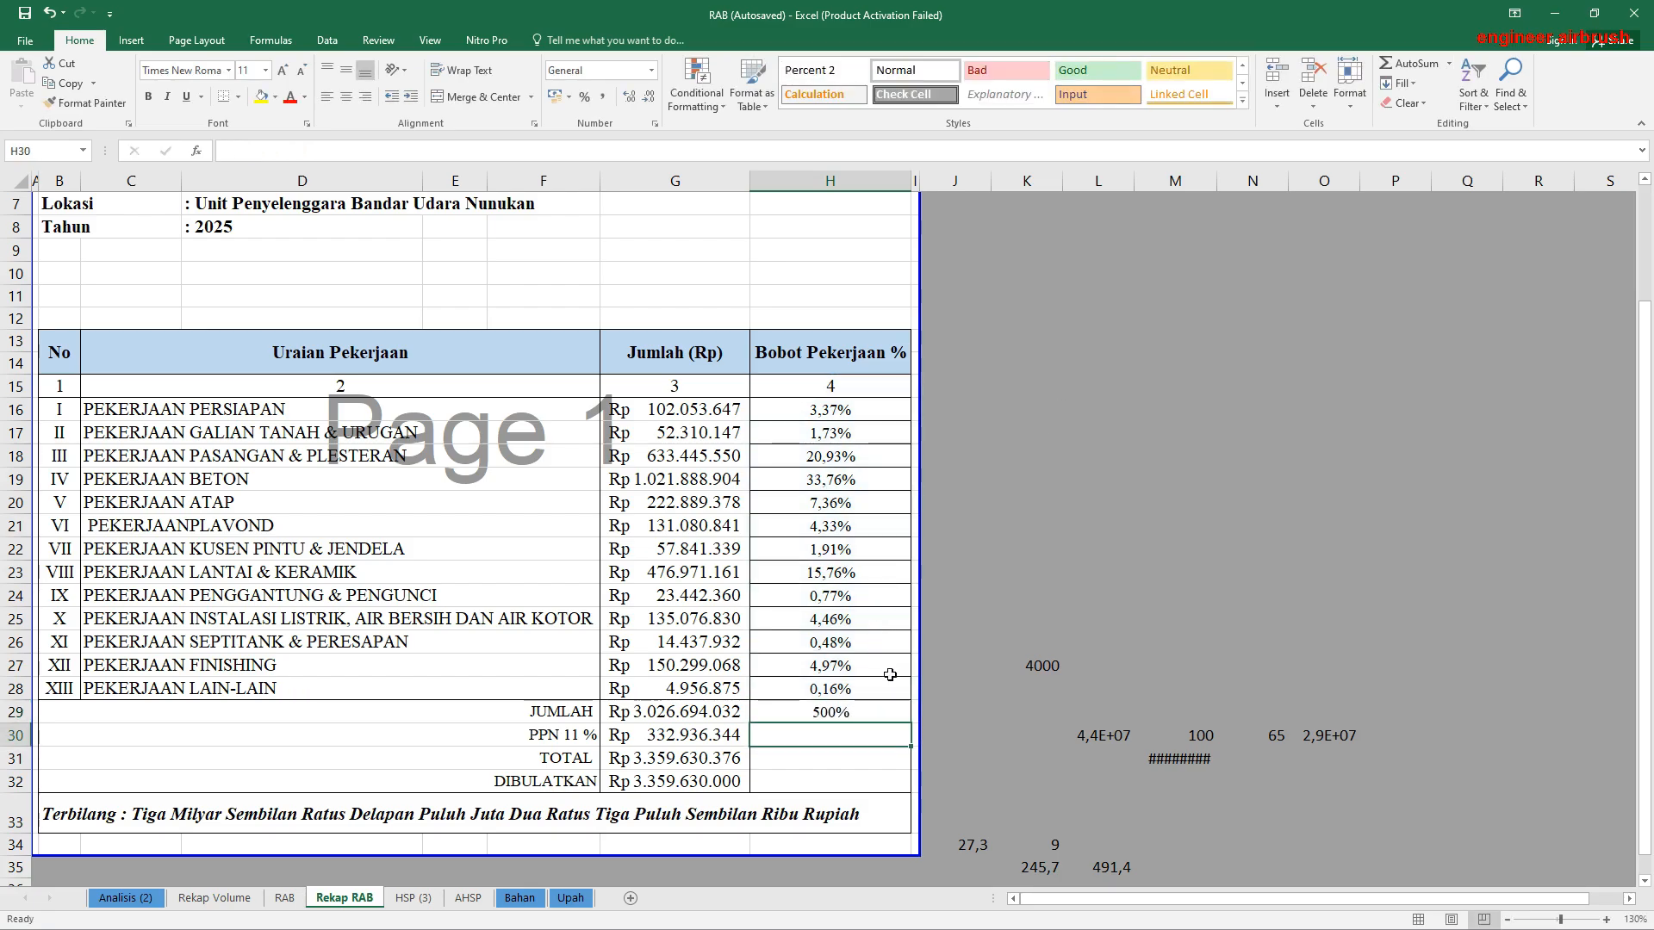
pyautogui.doubleClick(843, 713)
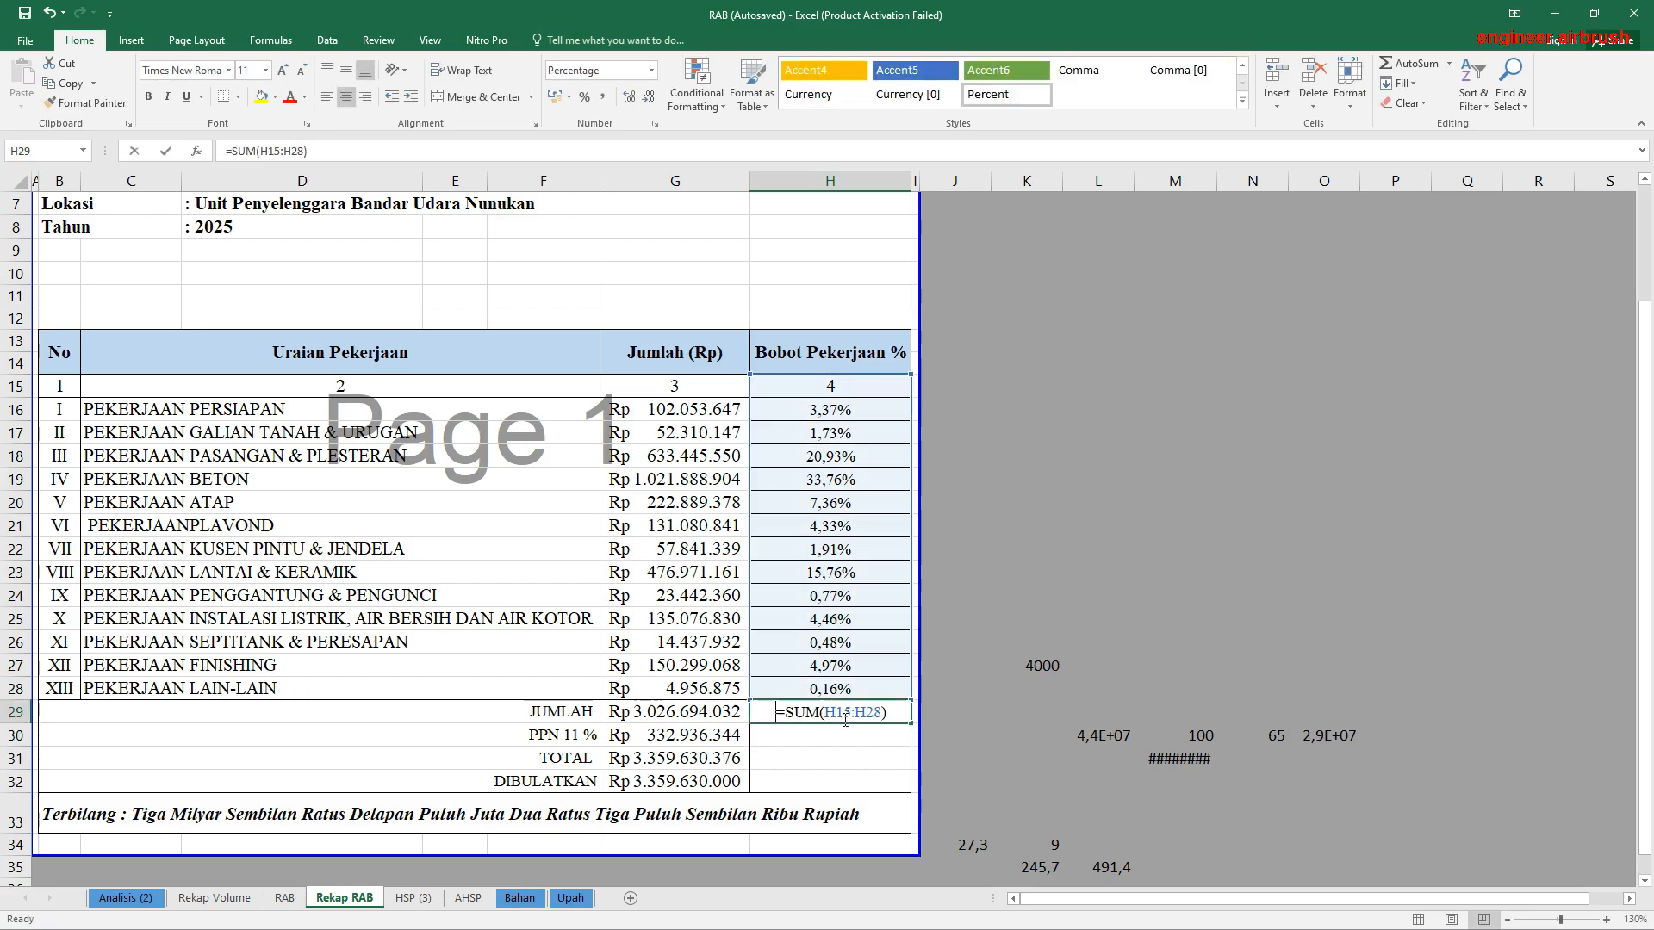
pyautogui.press('Escape')
# Step: Check the weight formulas in H19 through H28 one by one for correct references
pyautogui.doubleClick(838, 479)
pyautogui.press('Escape')
pyautogui.doubleClick(843, 503)
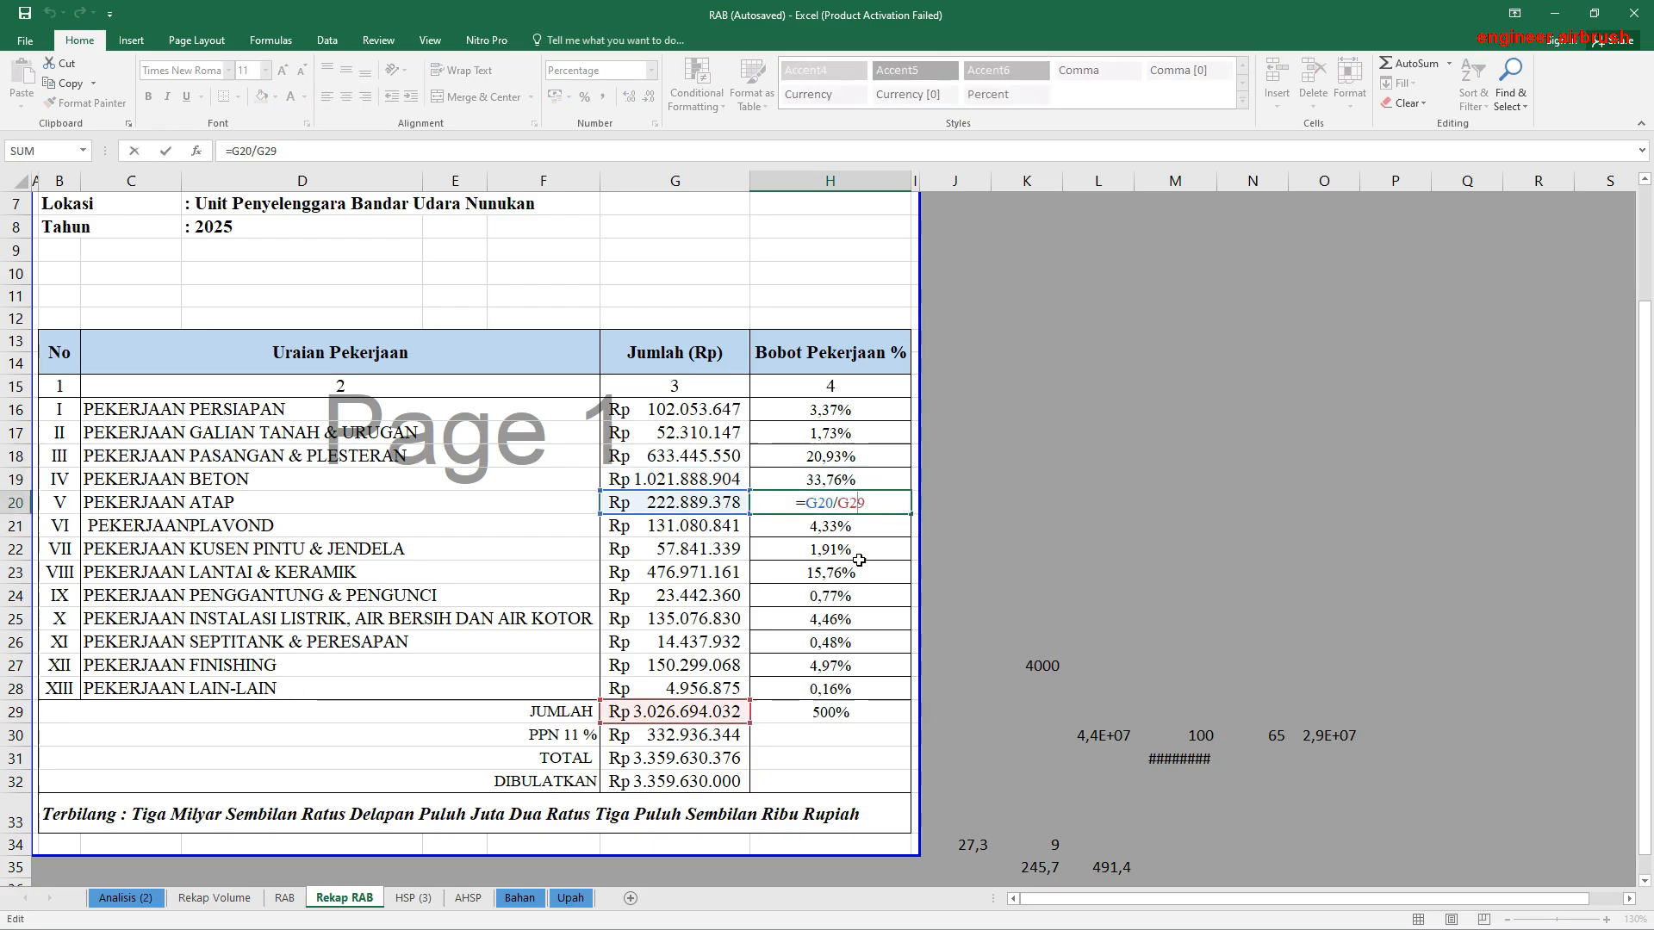
pyautogui.press('Escape')
pyautogui.doubleClick(848, 527)
pyautogui.press('Escape')
pyautogui.doubleClick(846, 549)
pyautogui.press('Escape')
pyautogui.doubleClick(841, 573)
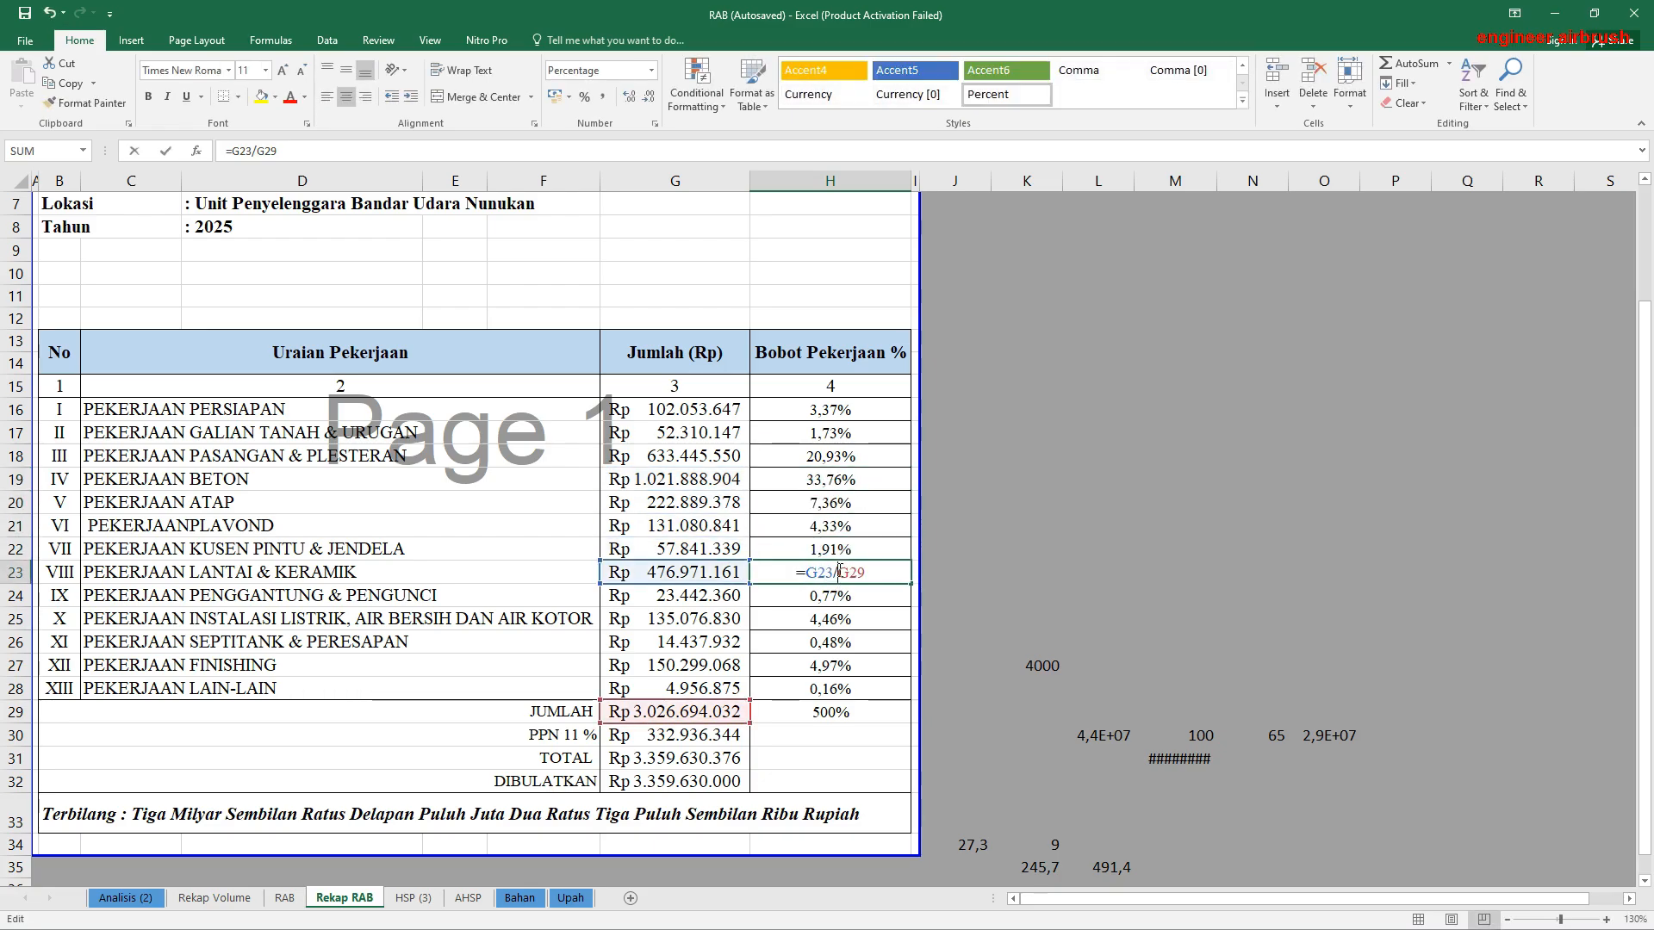
pyautogui.press('Escape')
pyautogui.doubleClick(841, 595)
pyautogui.press('Escape')
pyautogui.doubleClick(840, 618)
pyautogui.press('Escape')
pyautogui.doubleClick(839, 642)
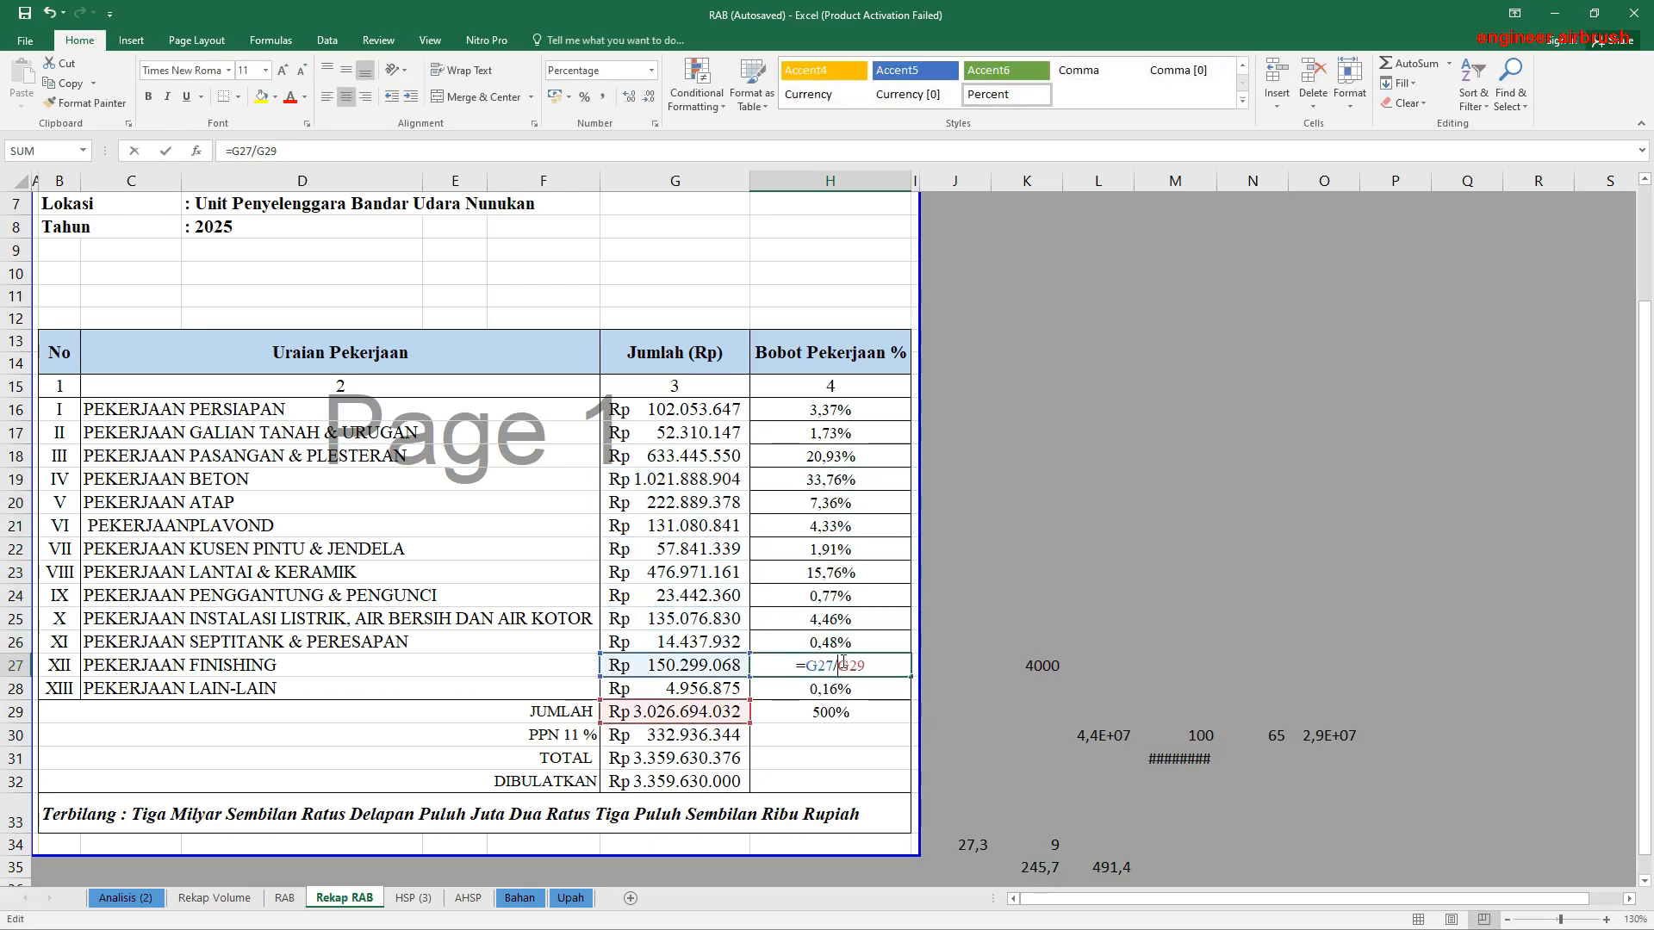
pyautogui.press('Escape')
pyautogui.doubleClick(841, 666)
pyautogui.press('Escape')
pyautogui.doubleClick(844, 689)
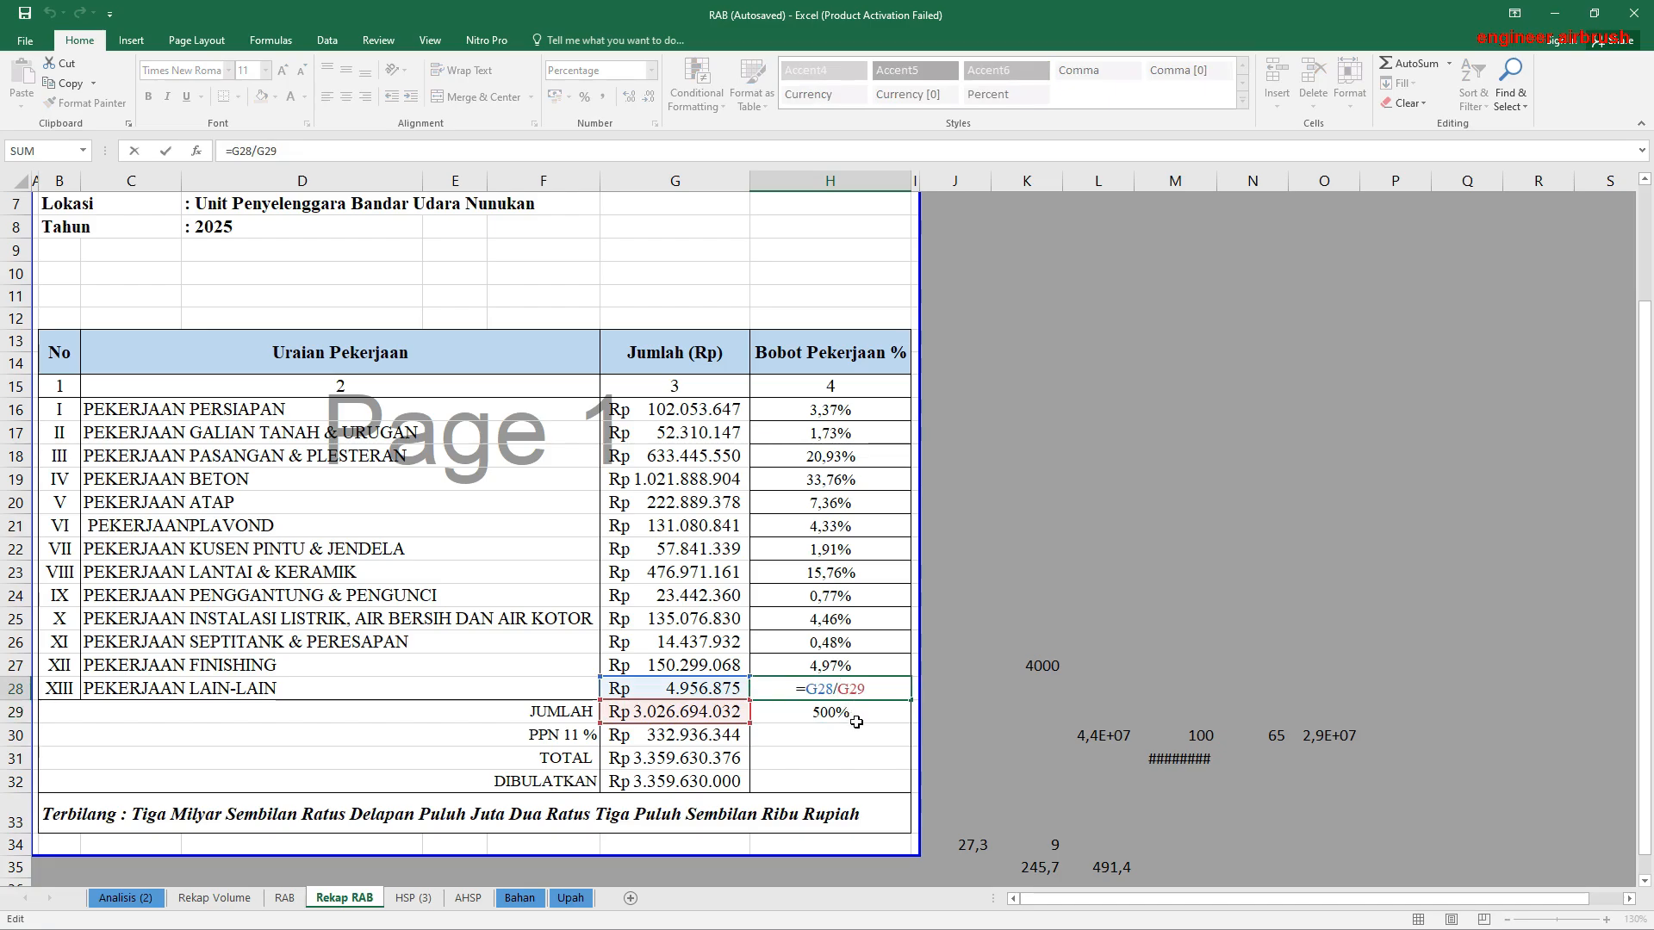
pyautogui.press('Escape')
# Step: Shrink the sum range of the Bobot Pekerjaan % total in H29 to H16:H28, excluding the column-number row
pyautogui.doubleClick(838, 712)
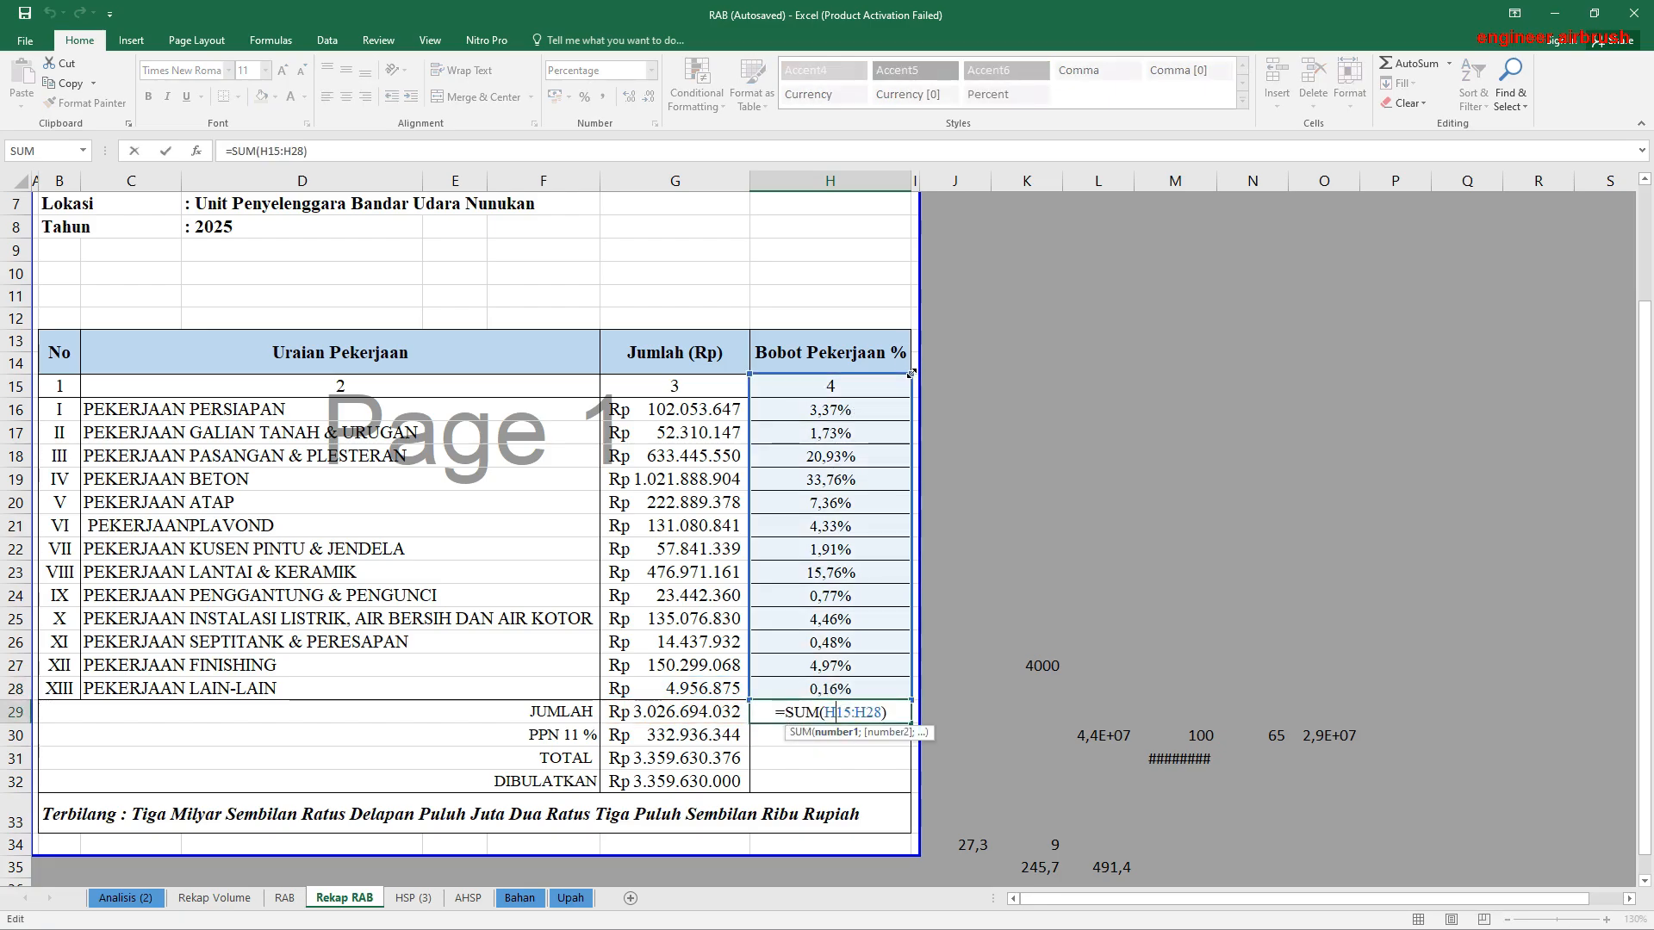
pyautogui.moveTo(901, 385); pyautogui.dragTo(901, 409)
pyautogui.press('Return')
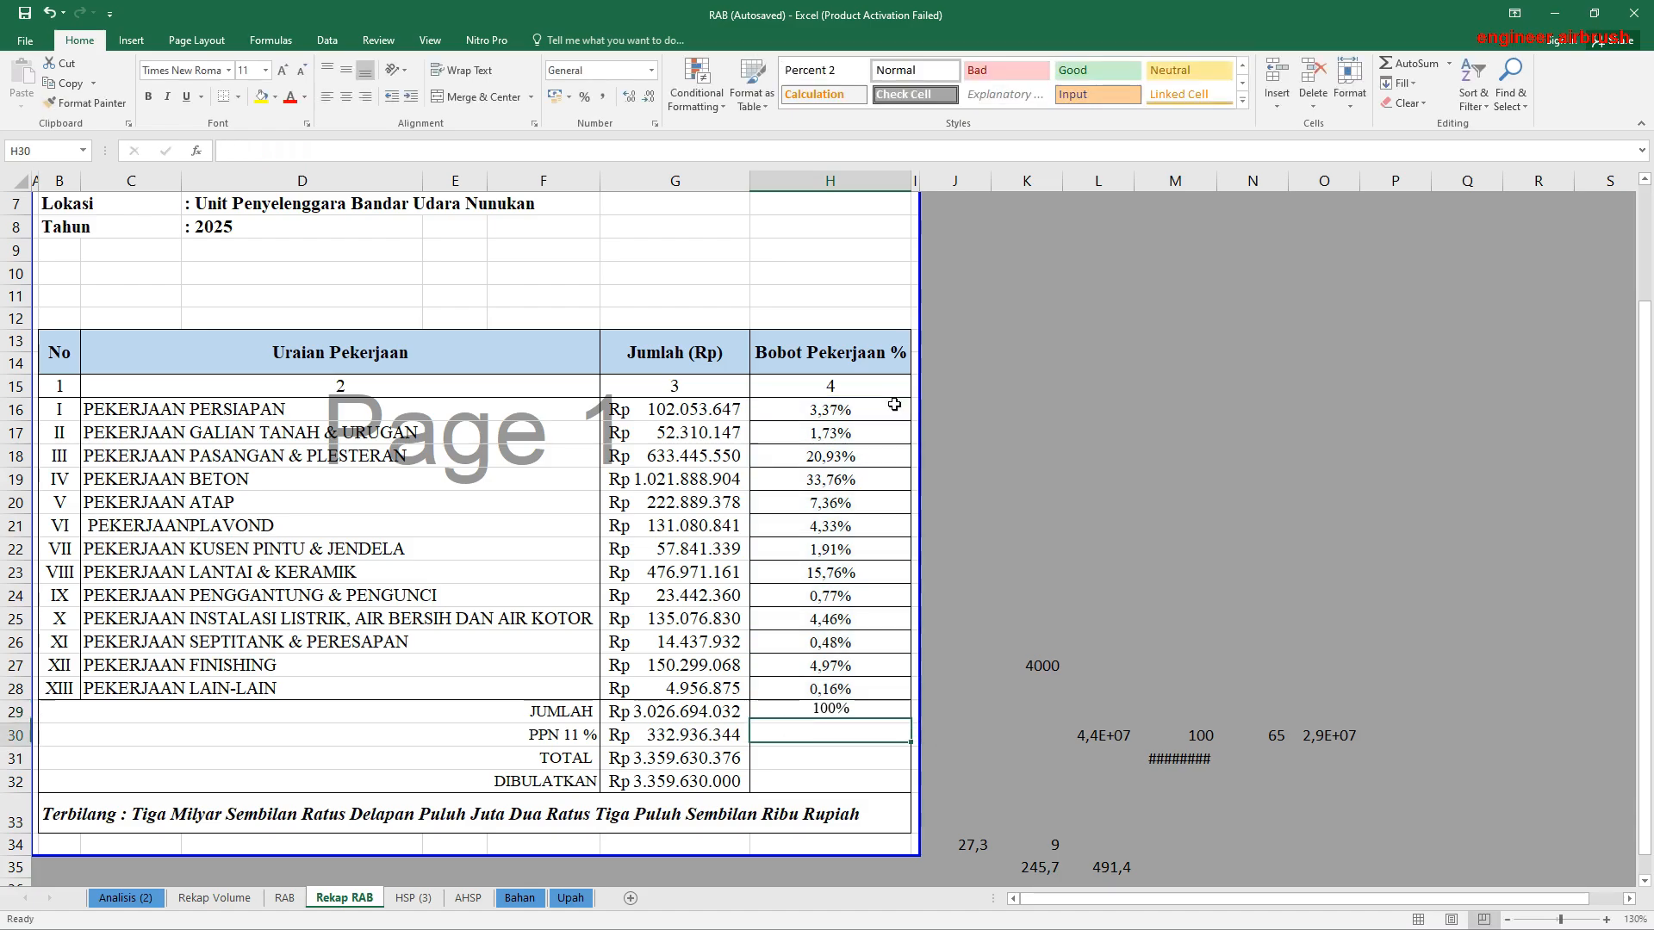
pyautogui.click(935, 625)
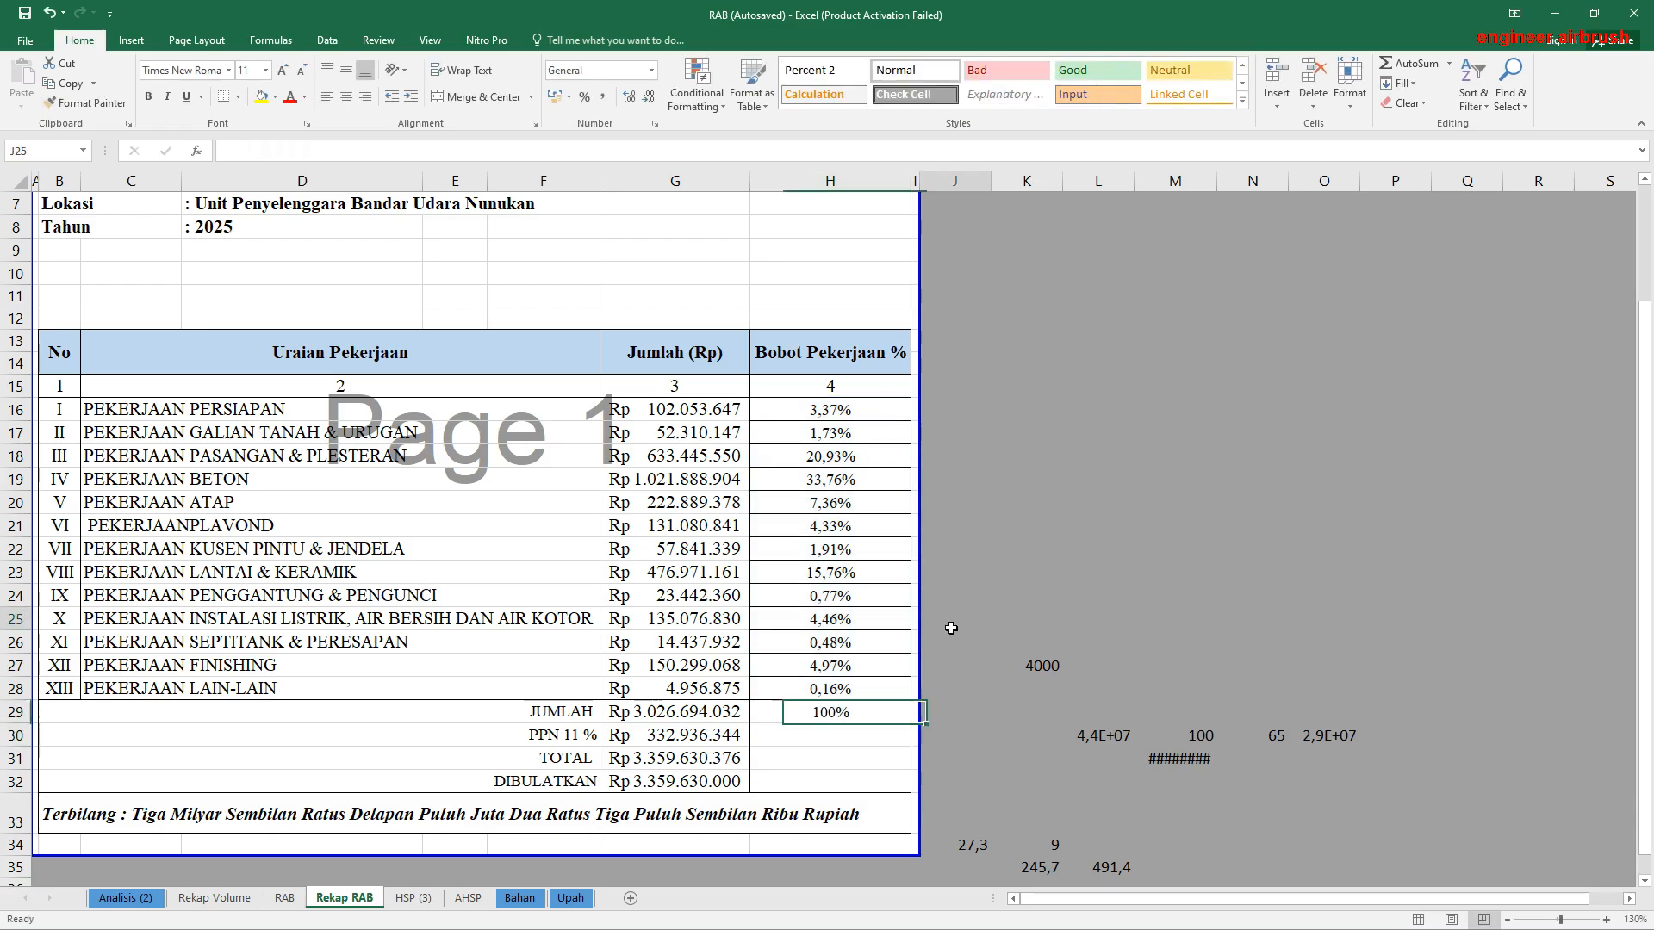
# Step: Examine the PPN 11 %, Total and Dibulatkan formulas in G30 through G32
pyautogui.click(558, 737)
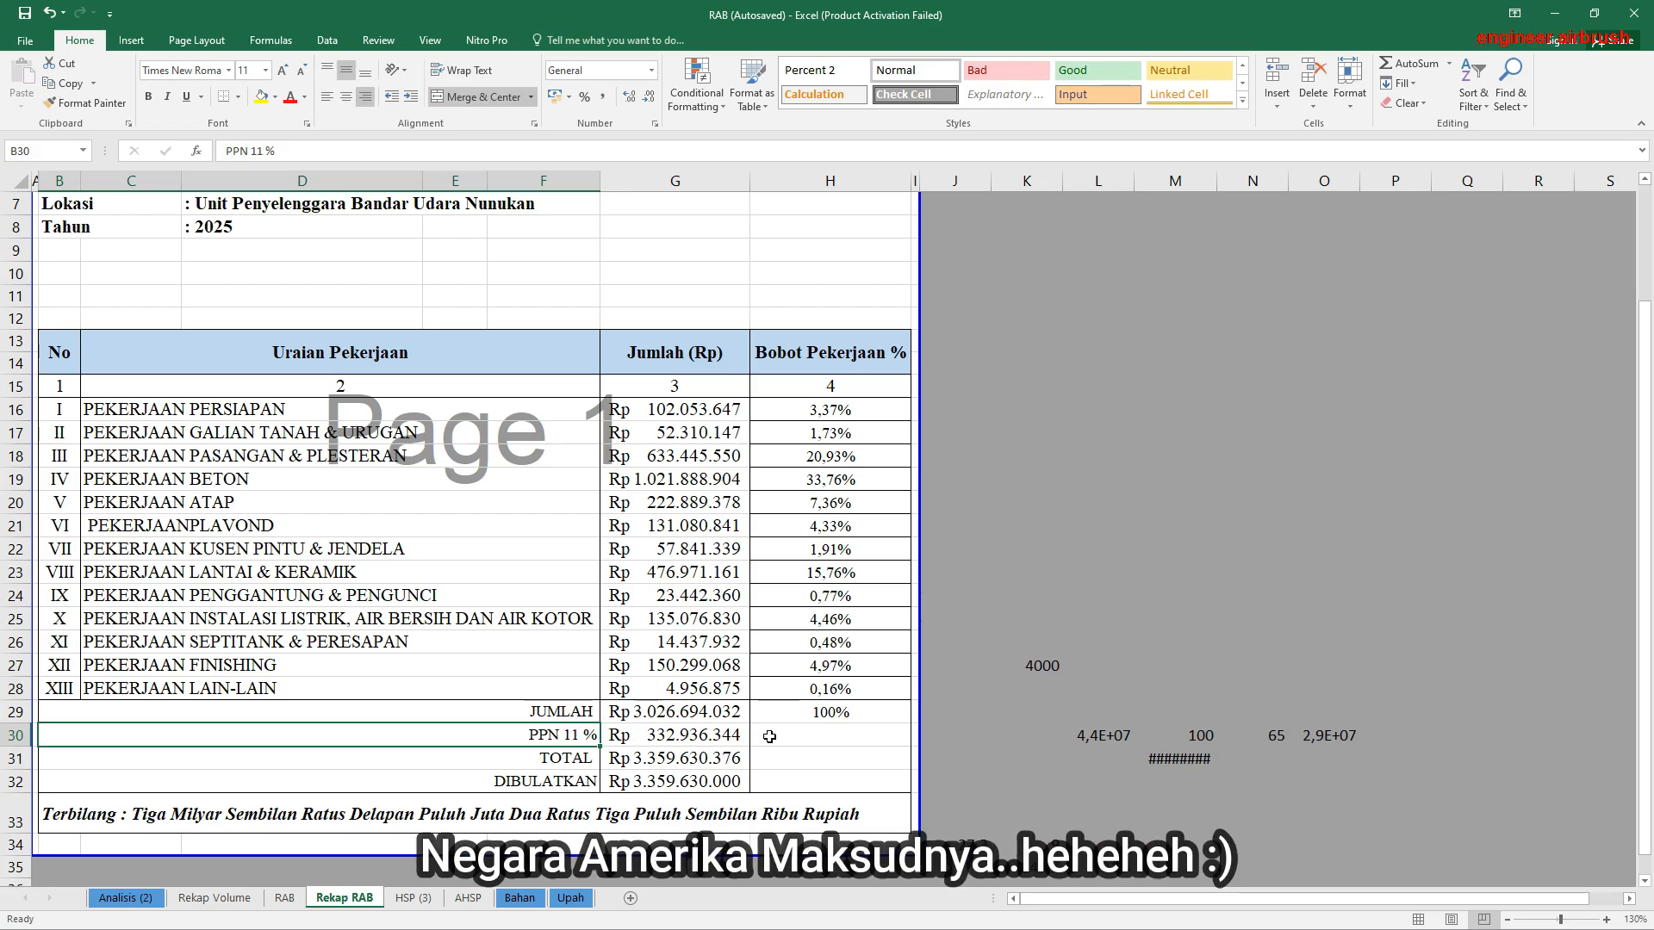
pyautogui.click(796, 736)
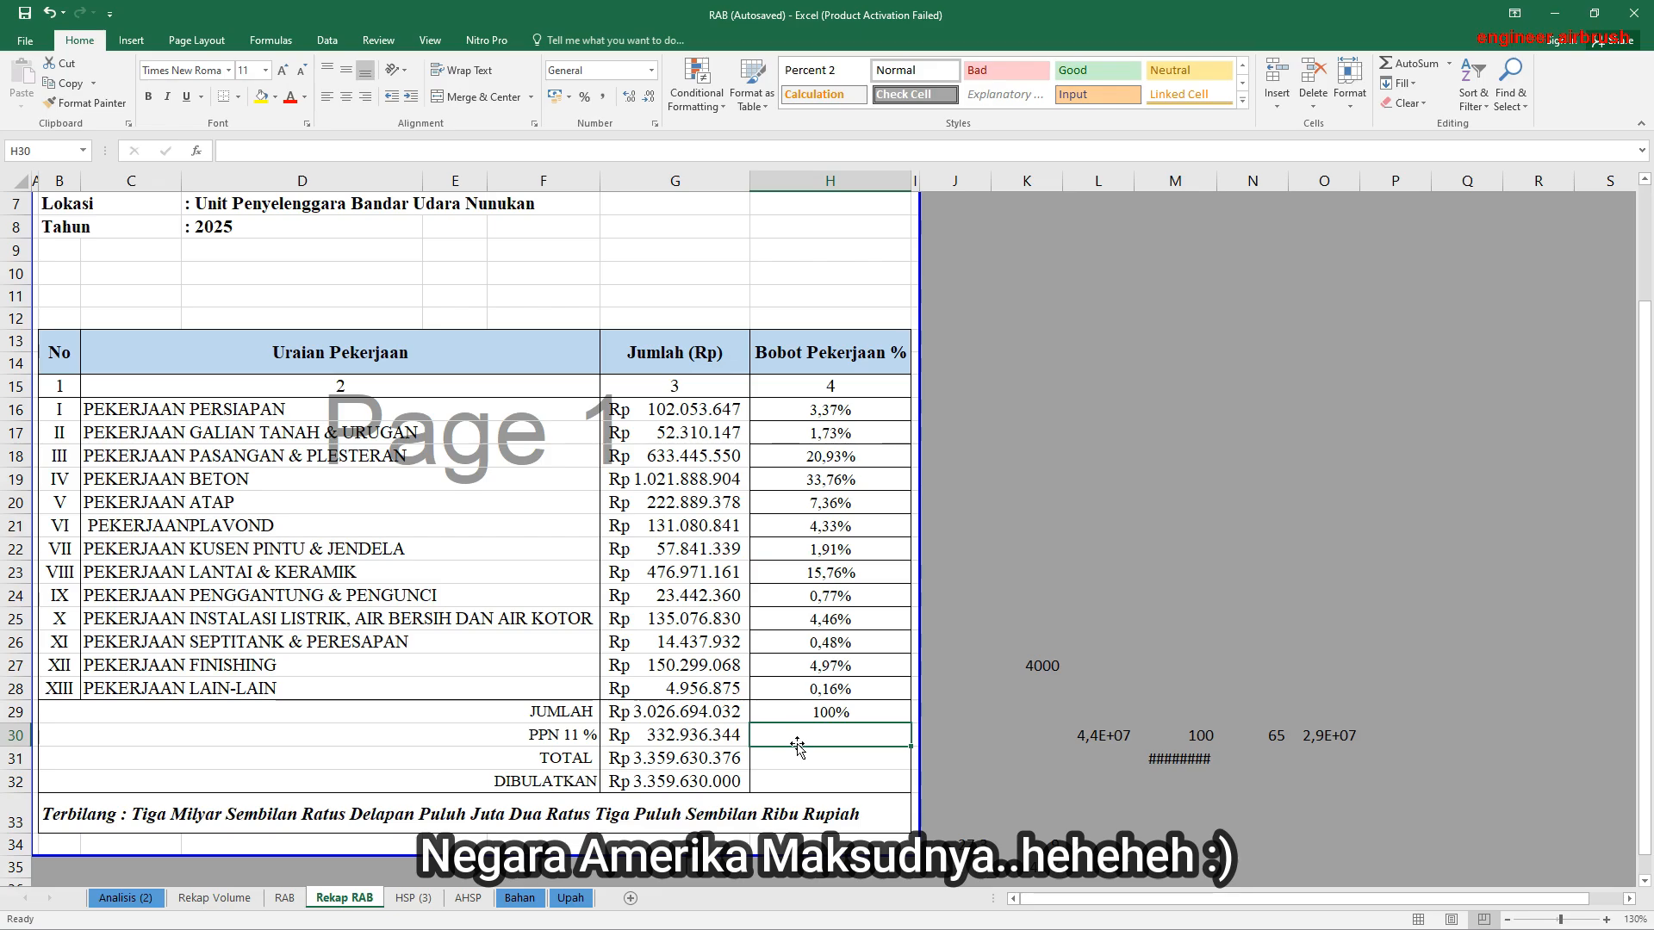
pyautogui.click(645, 736)
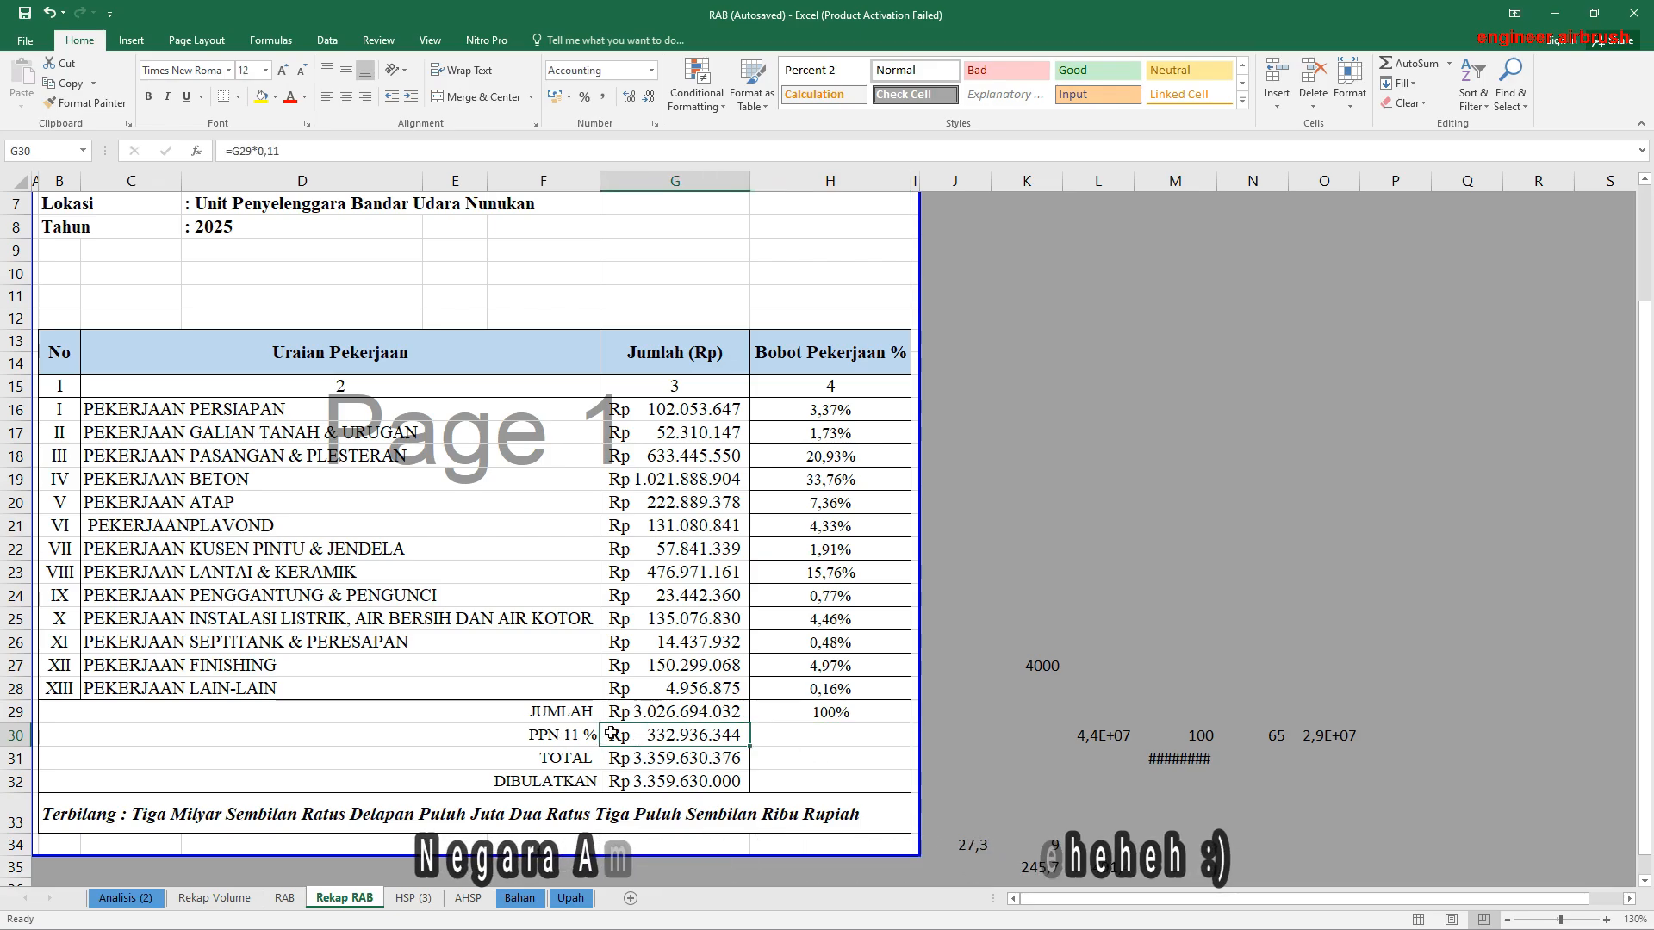
pyautogui.doubleClick(677, 728)
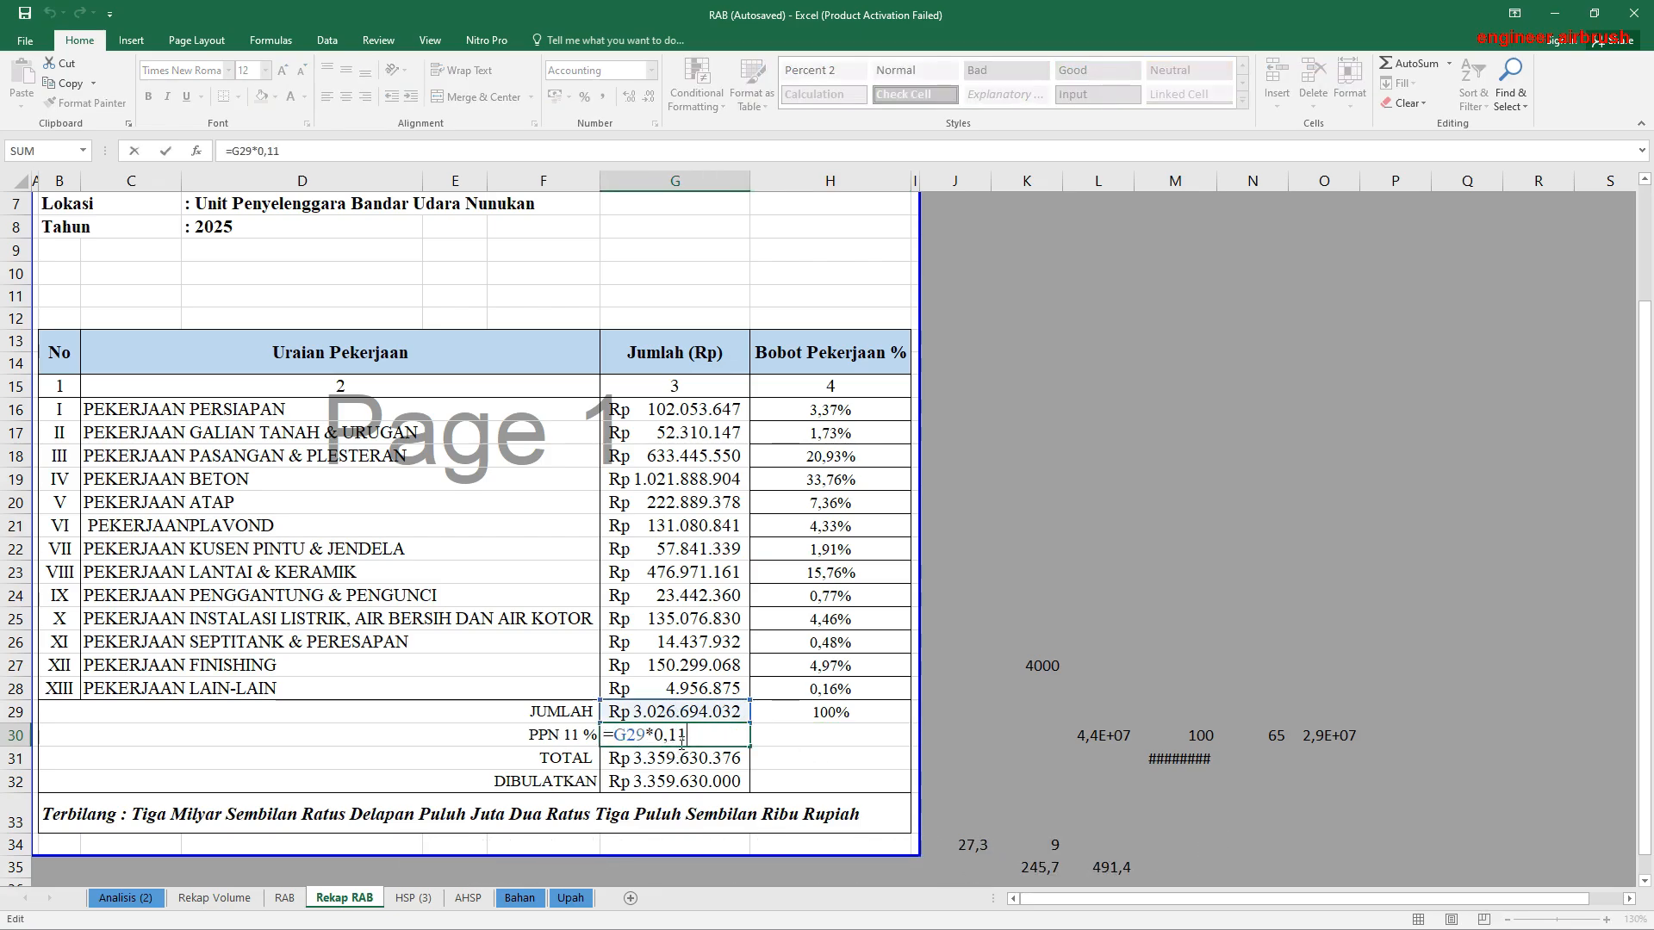
pyautogui.press('Return')
pyautogui.hotkey('alt', '=')
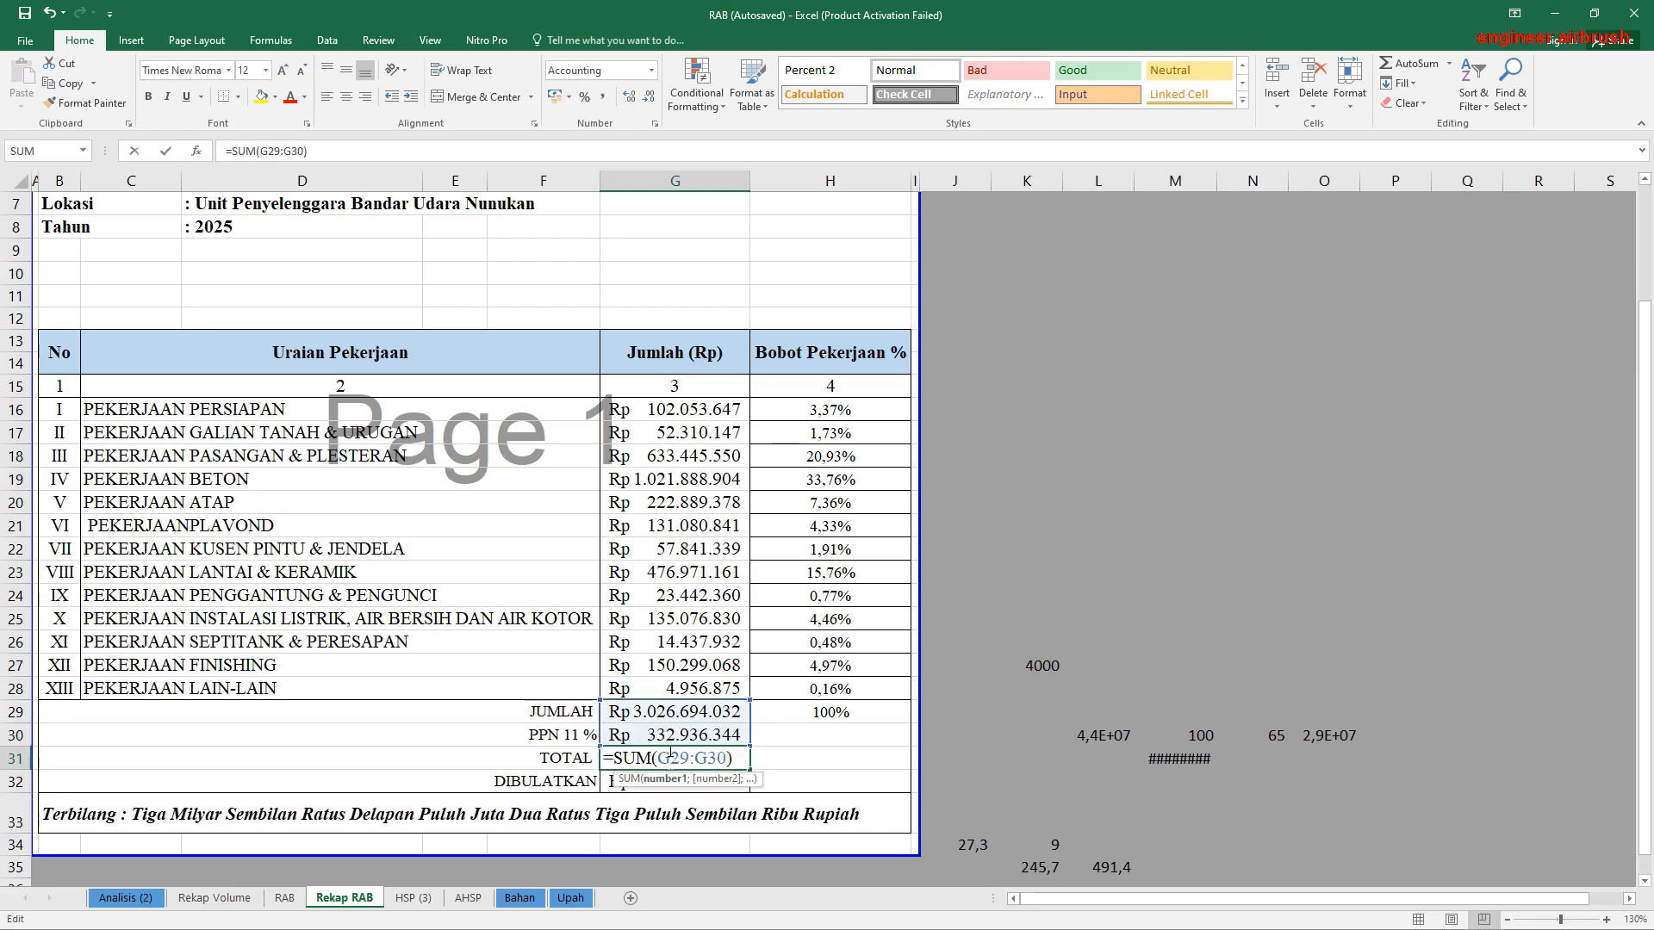
pyautogui.hotkey('ctrl', 'Return')
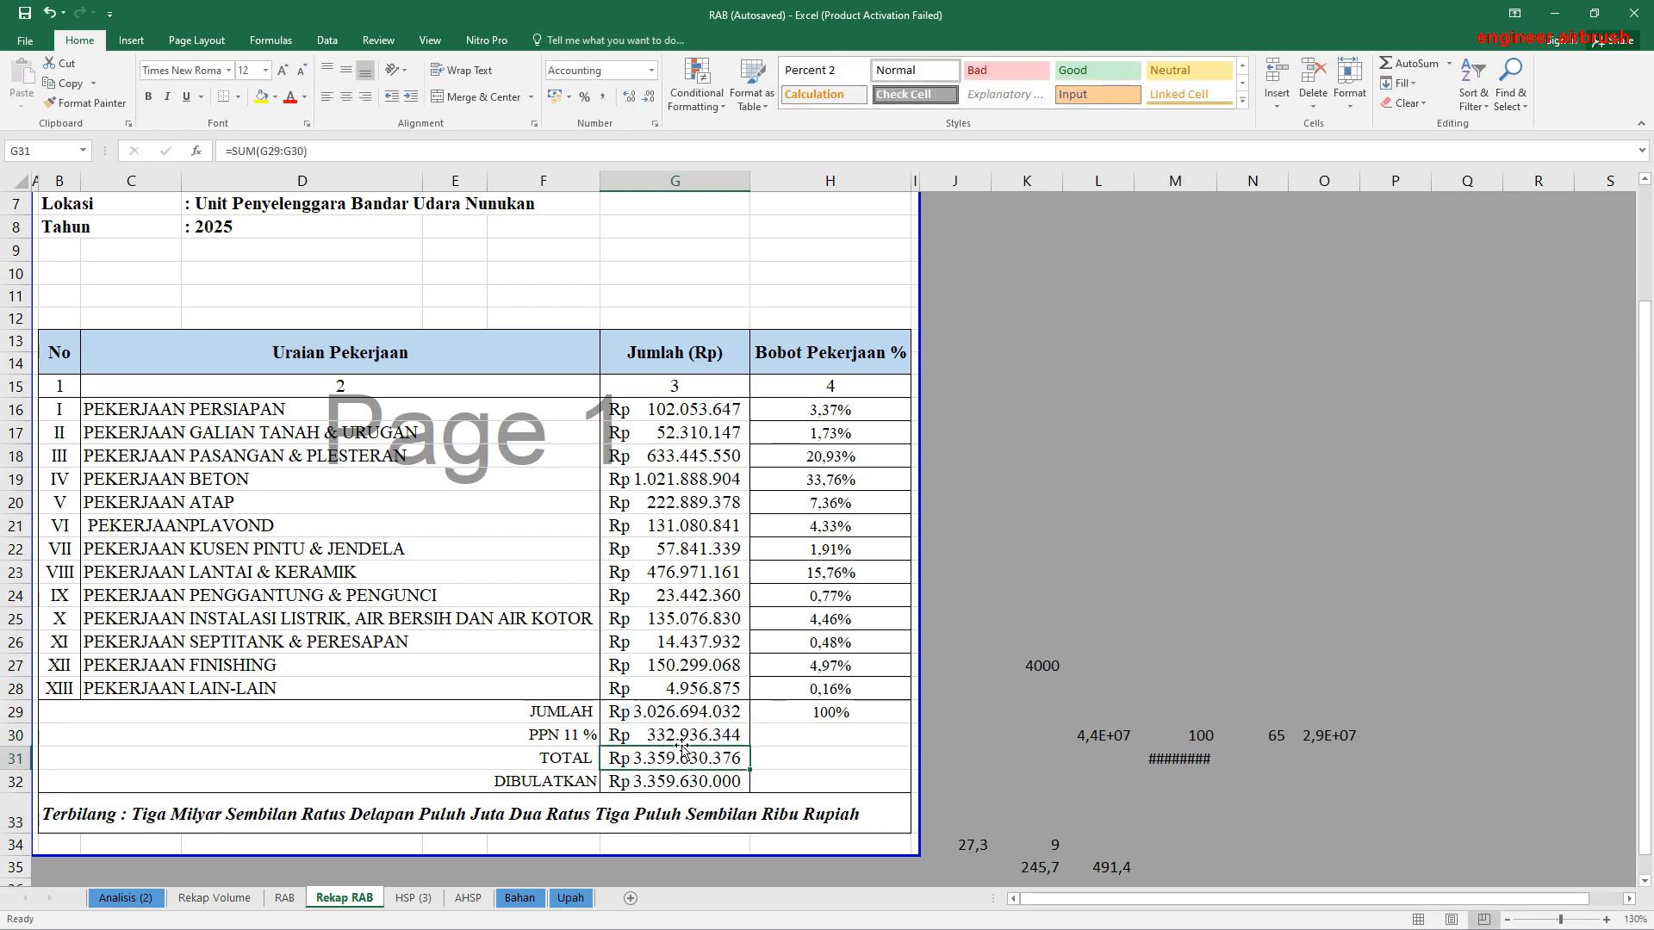
pyautogui.doubleClick(673, 781)
pyautogui.press('Escape')
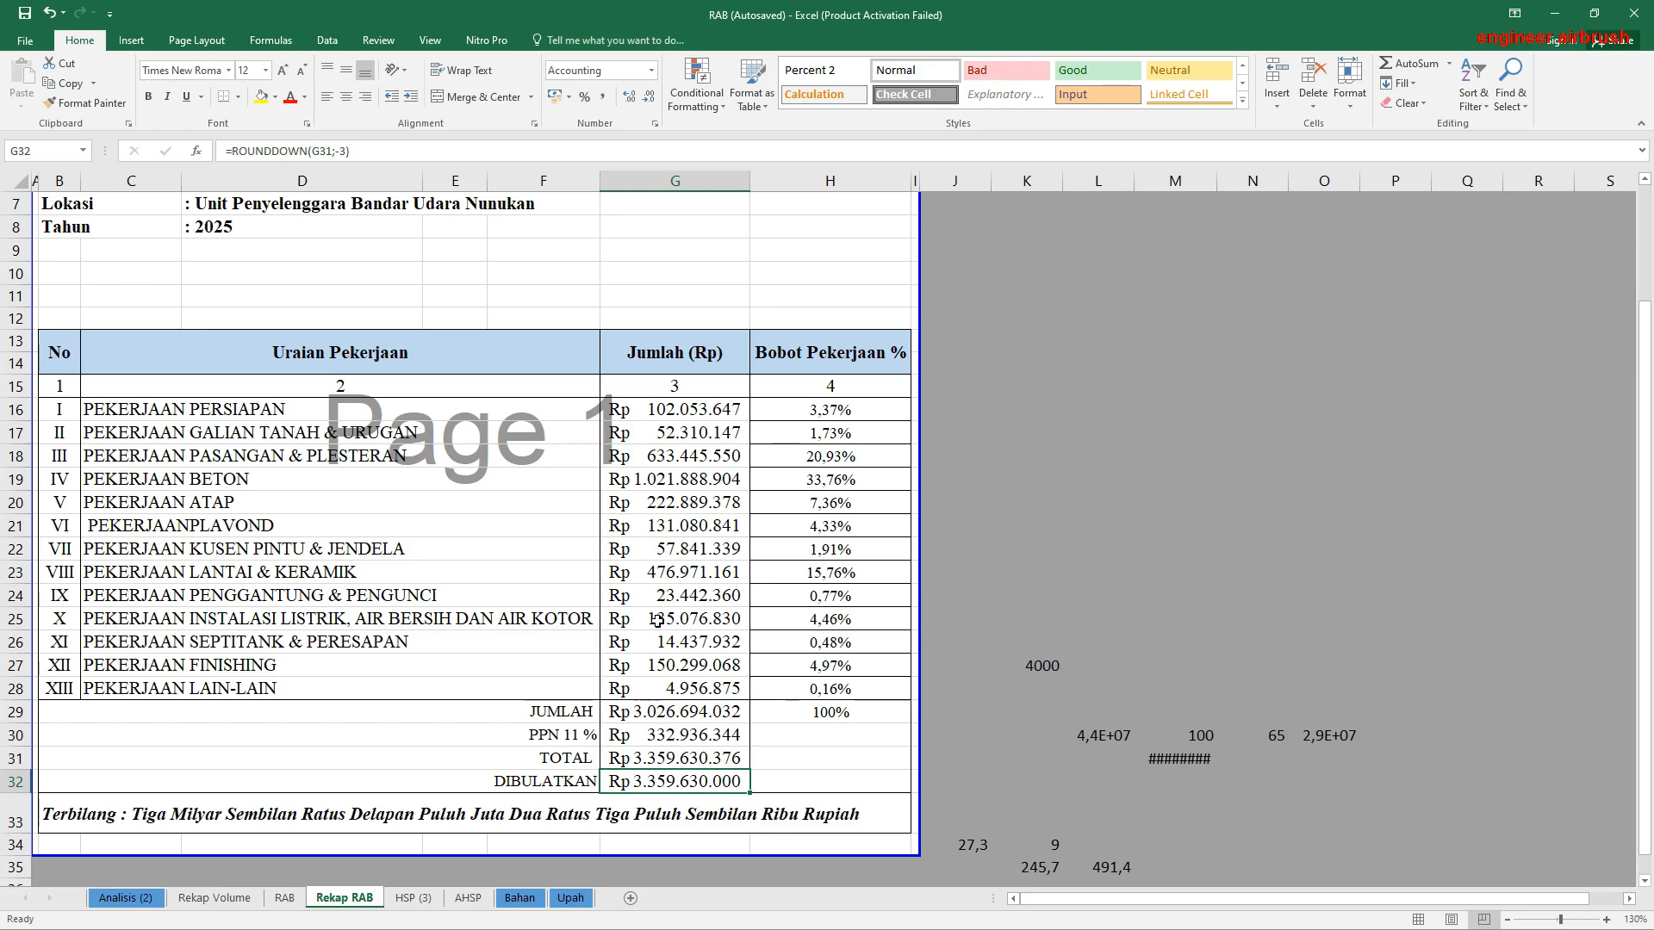
# Step: Change the Terbilang text in B33 to read "Tiga Milyar Tiga Ratus Lima Puluh Sembilan Juta Enam Ratus Tiga Puluh Ribu Rupiah"
pyautogui.scroll(-1, 621, 624)
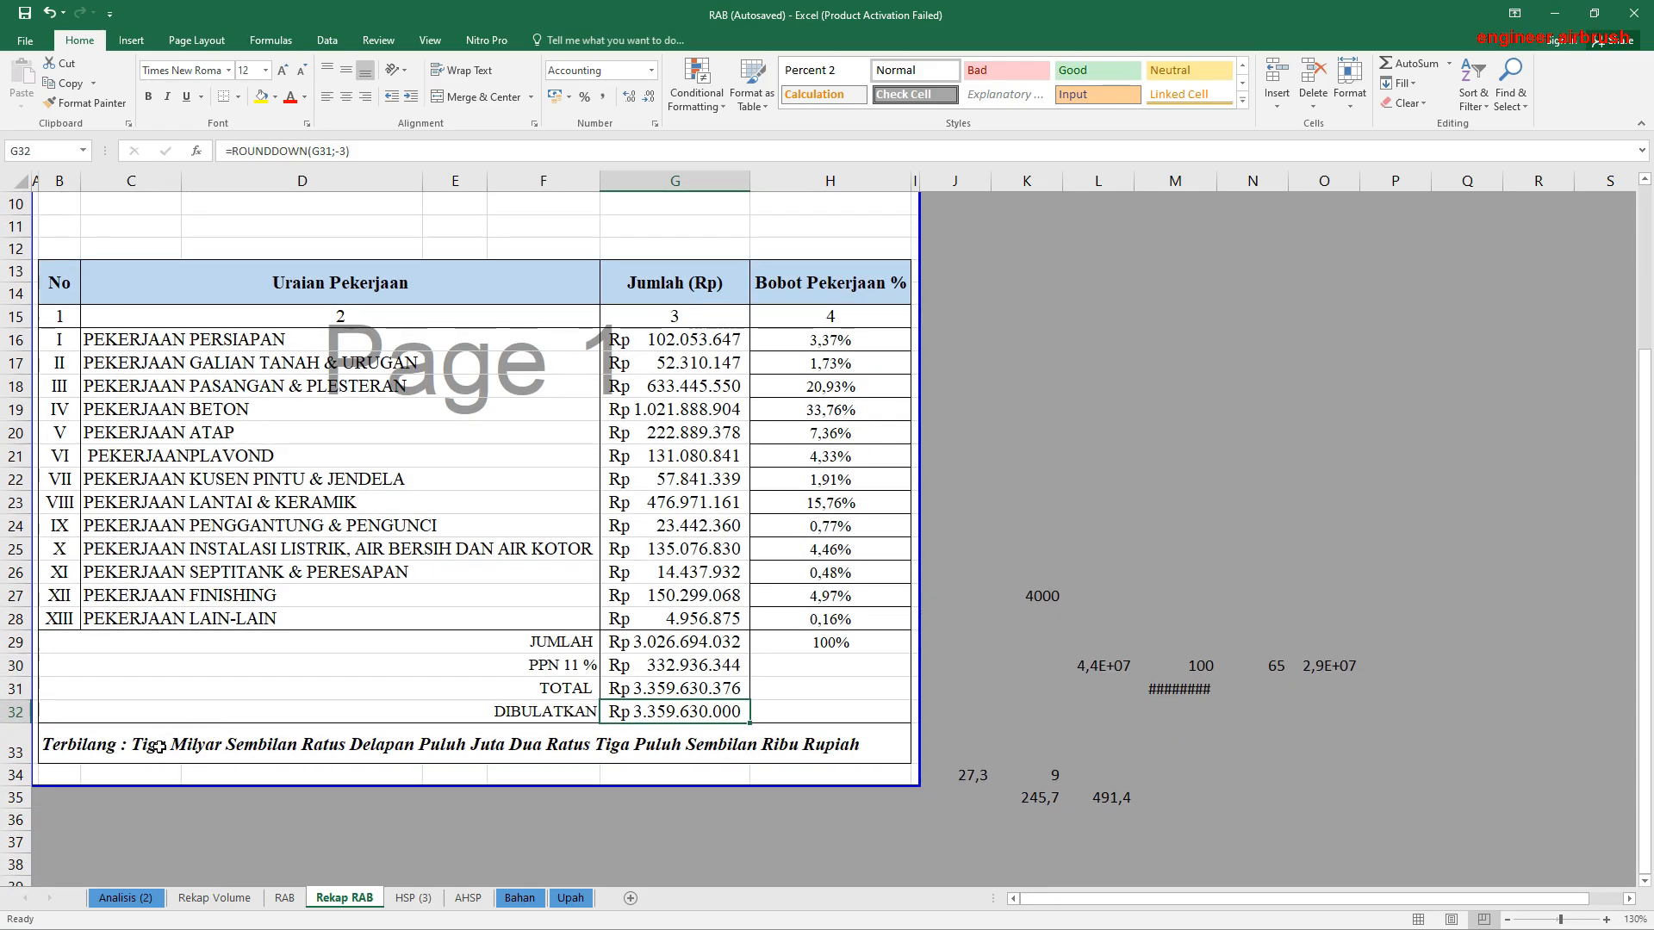
pyautogui.click(160, 747)
pyautogui.click(52, 741)
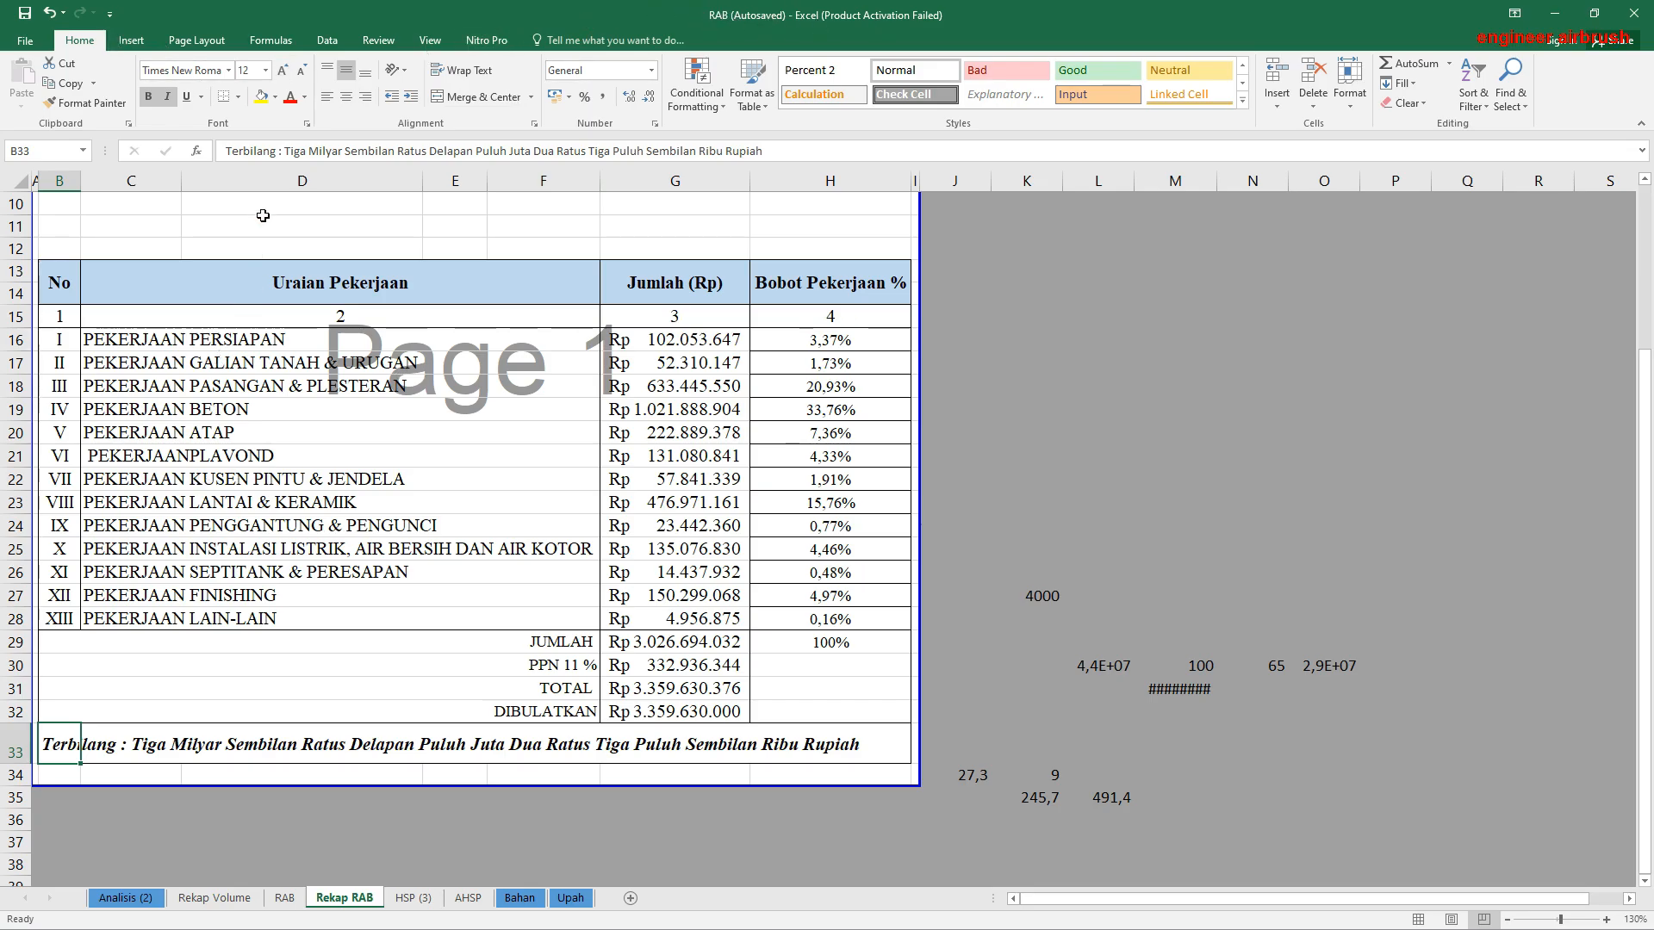
pyautogui.moveTo(345, 152); pyautogui.dragTo(830, 175)
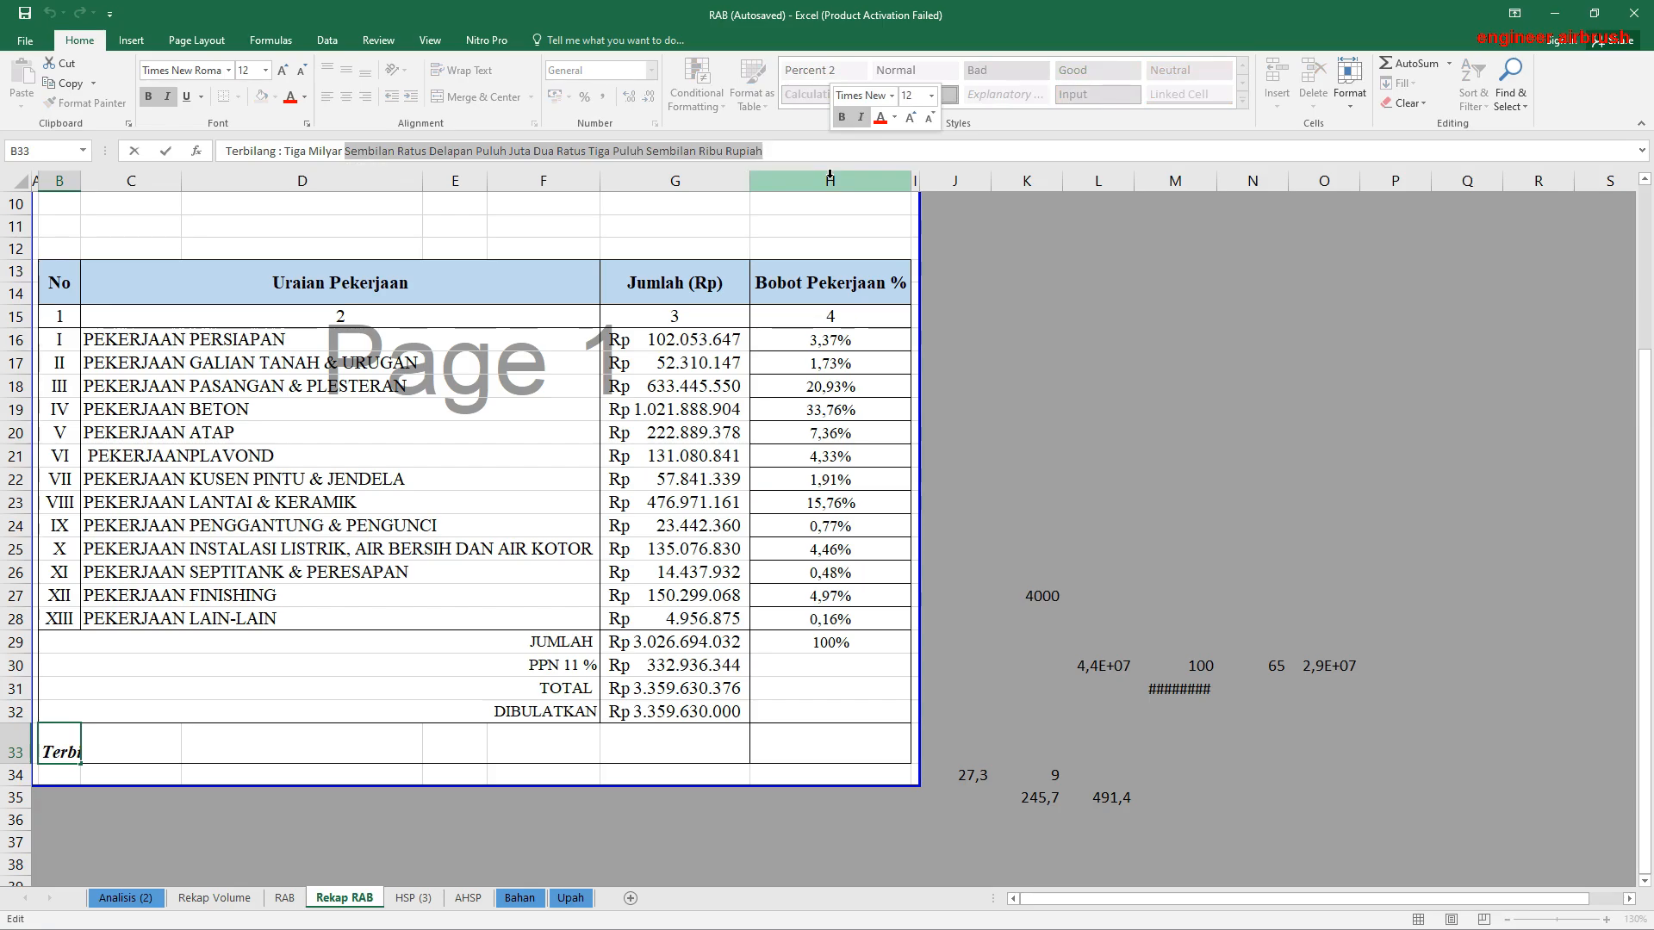
pyautogui.write('Tiga ')
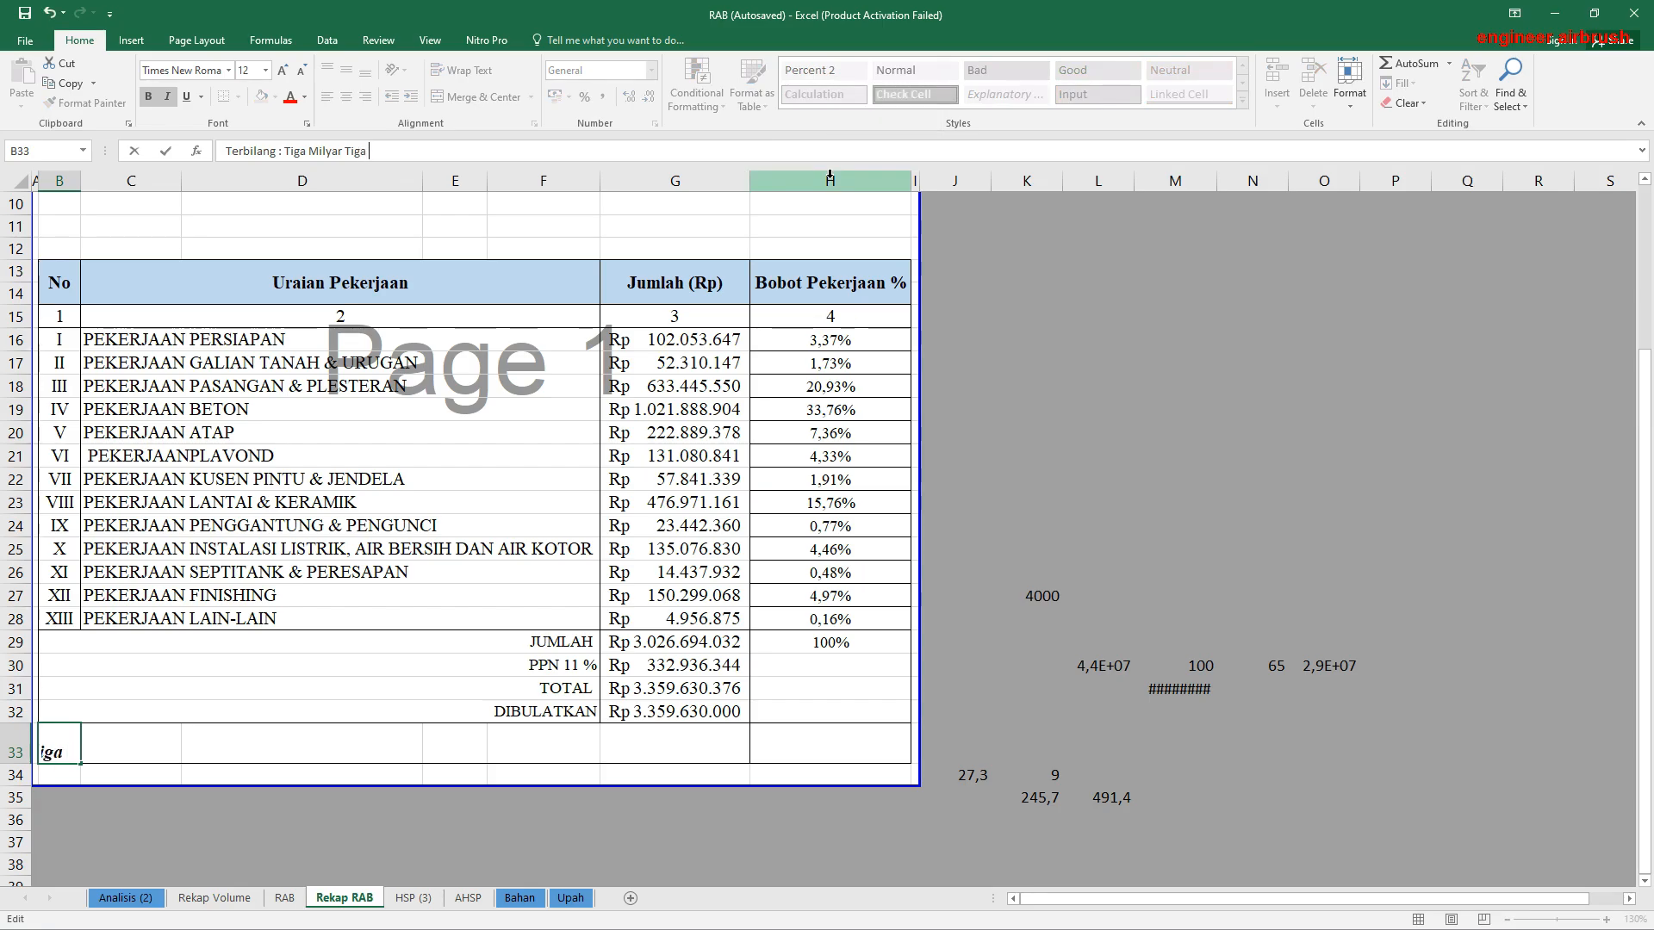
pyautogui.write('Ratus Lima')
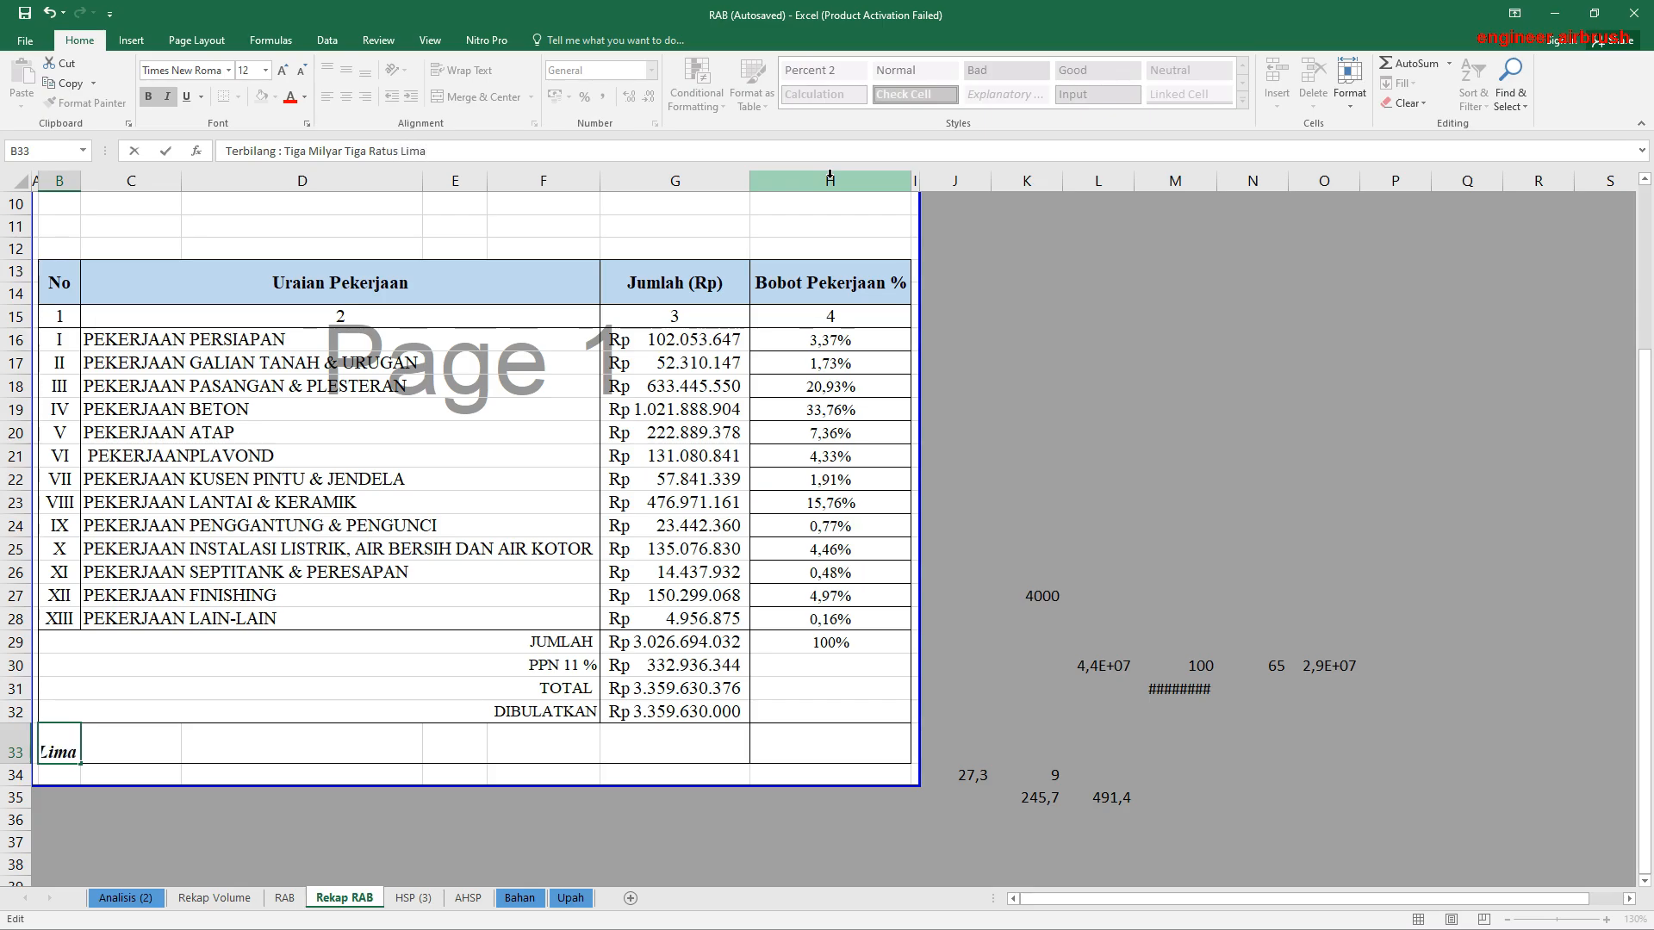
pyautogui.write(' Puluh Sembilan Juta ')
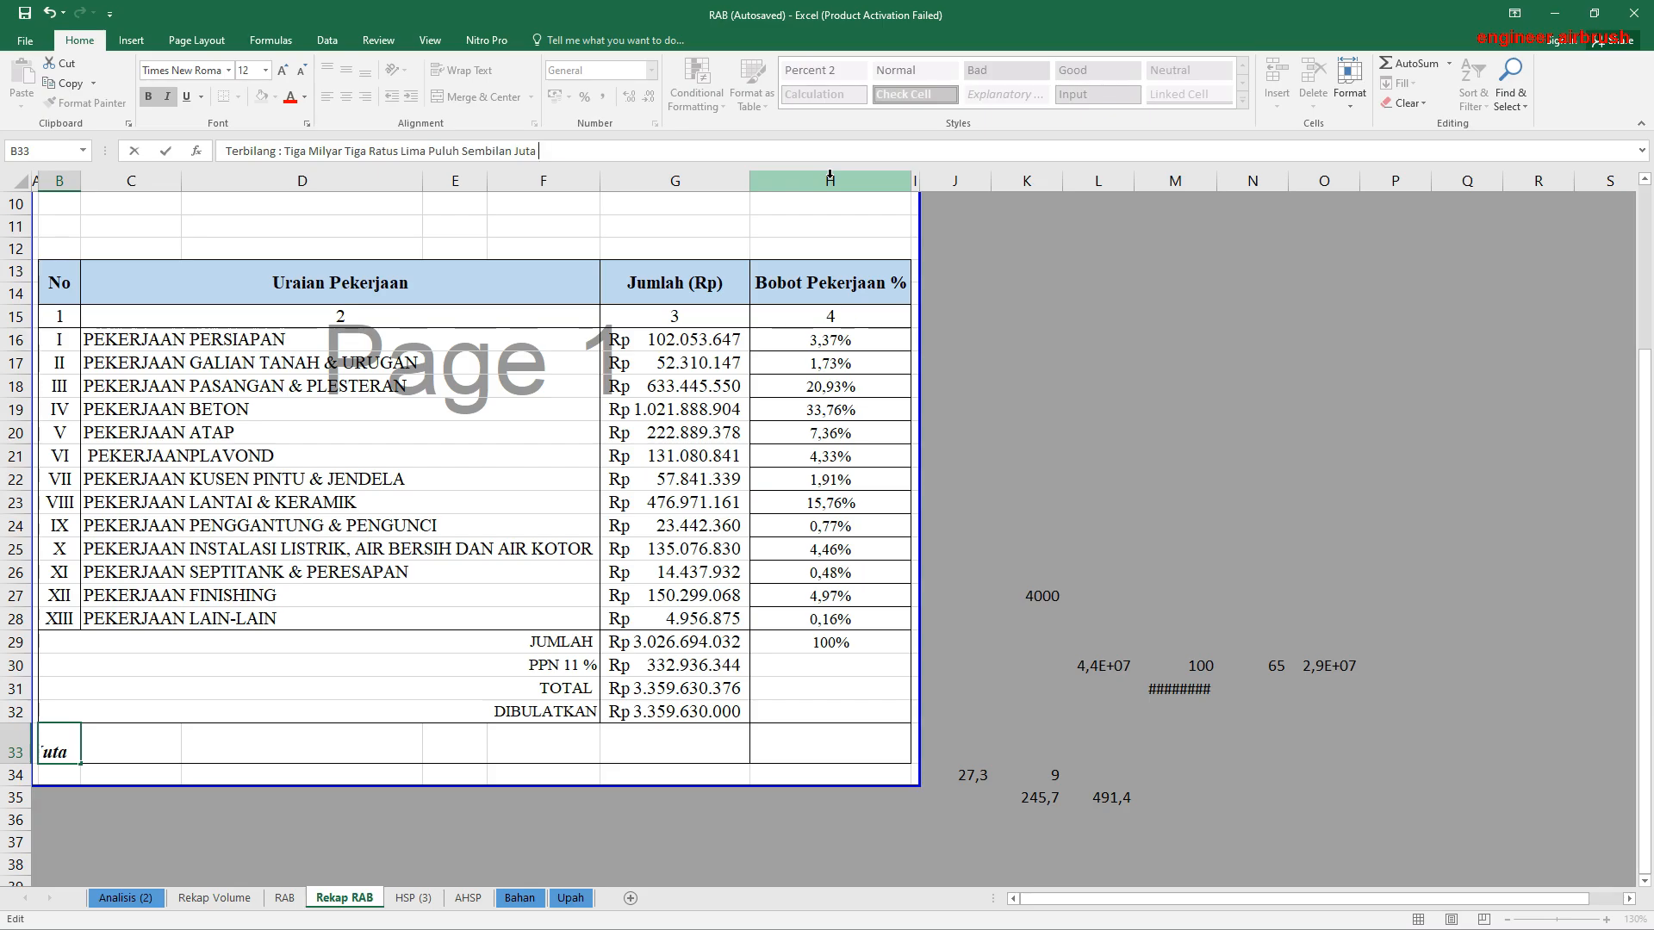
pyautogui.write('Enam Ratus Tiga Pu')
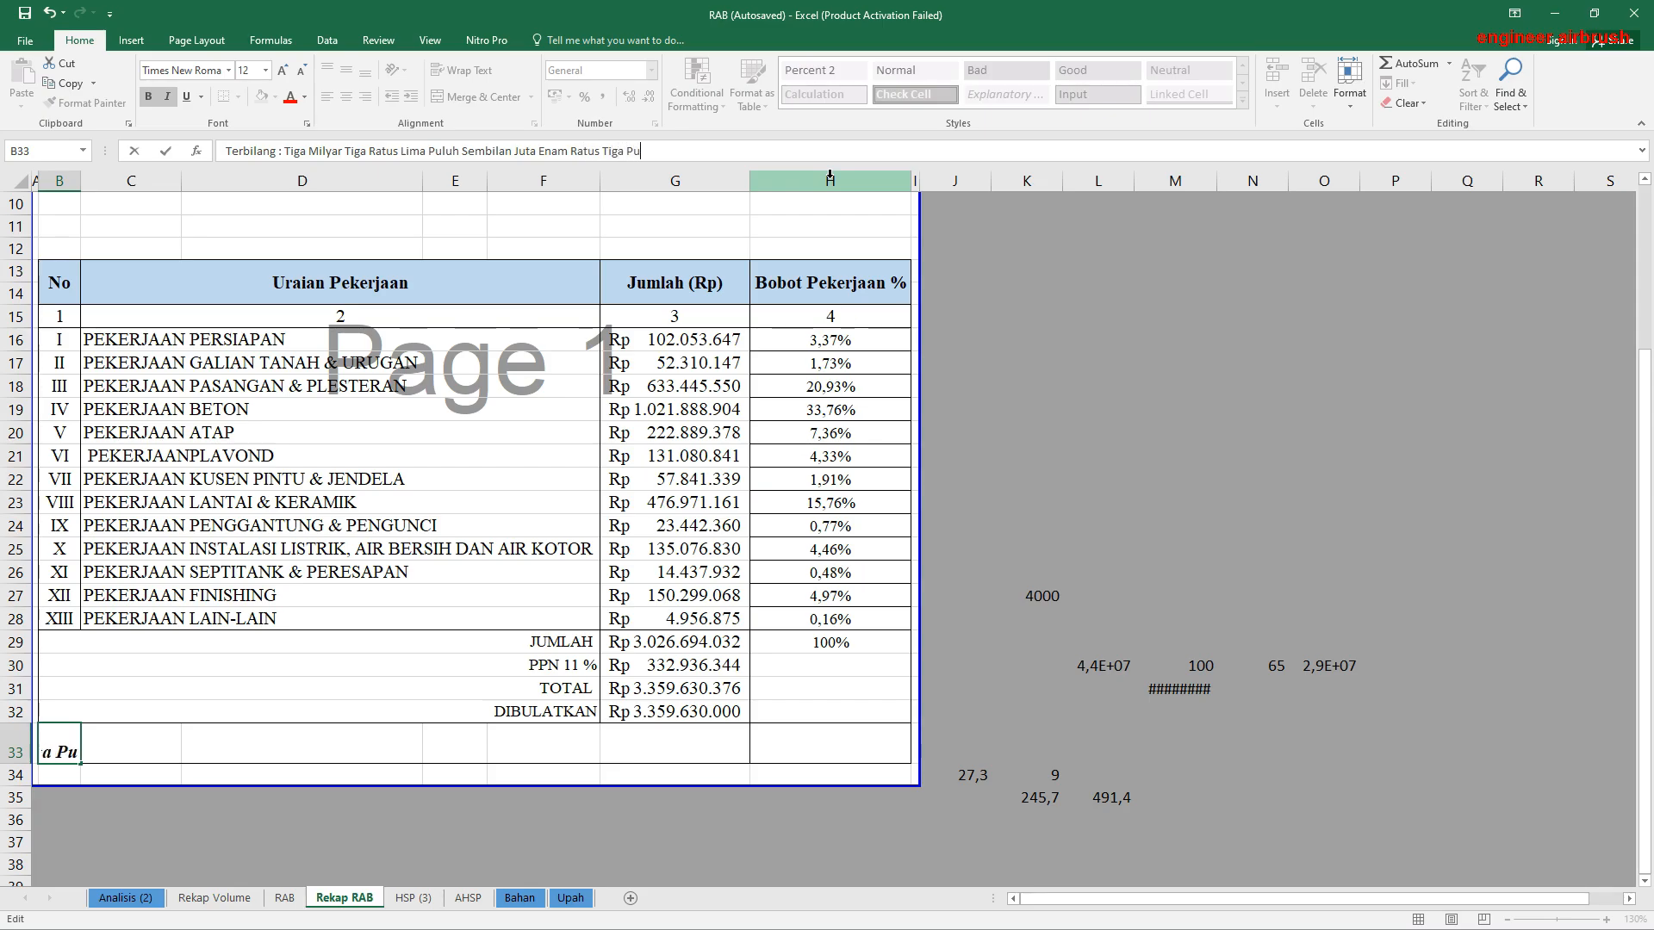
pyautogui.write('luh Ribu Rupiah')
pyautogui.press('Return')
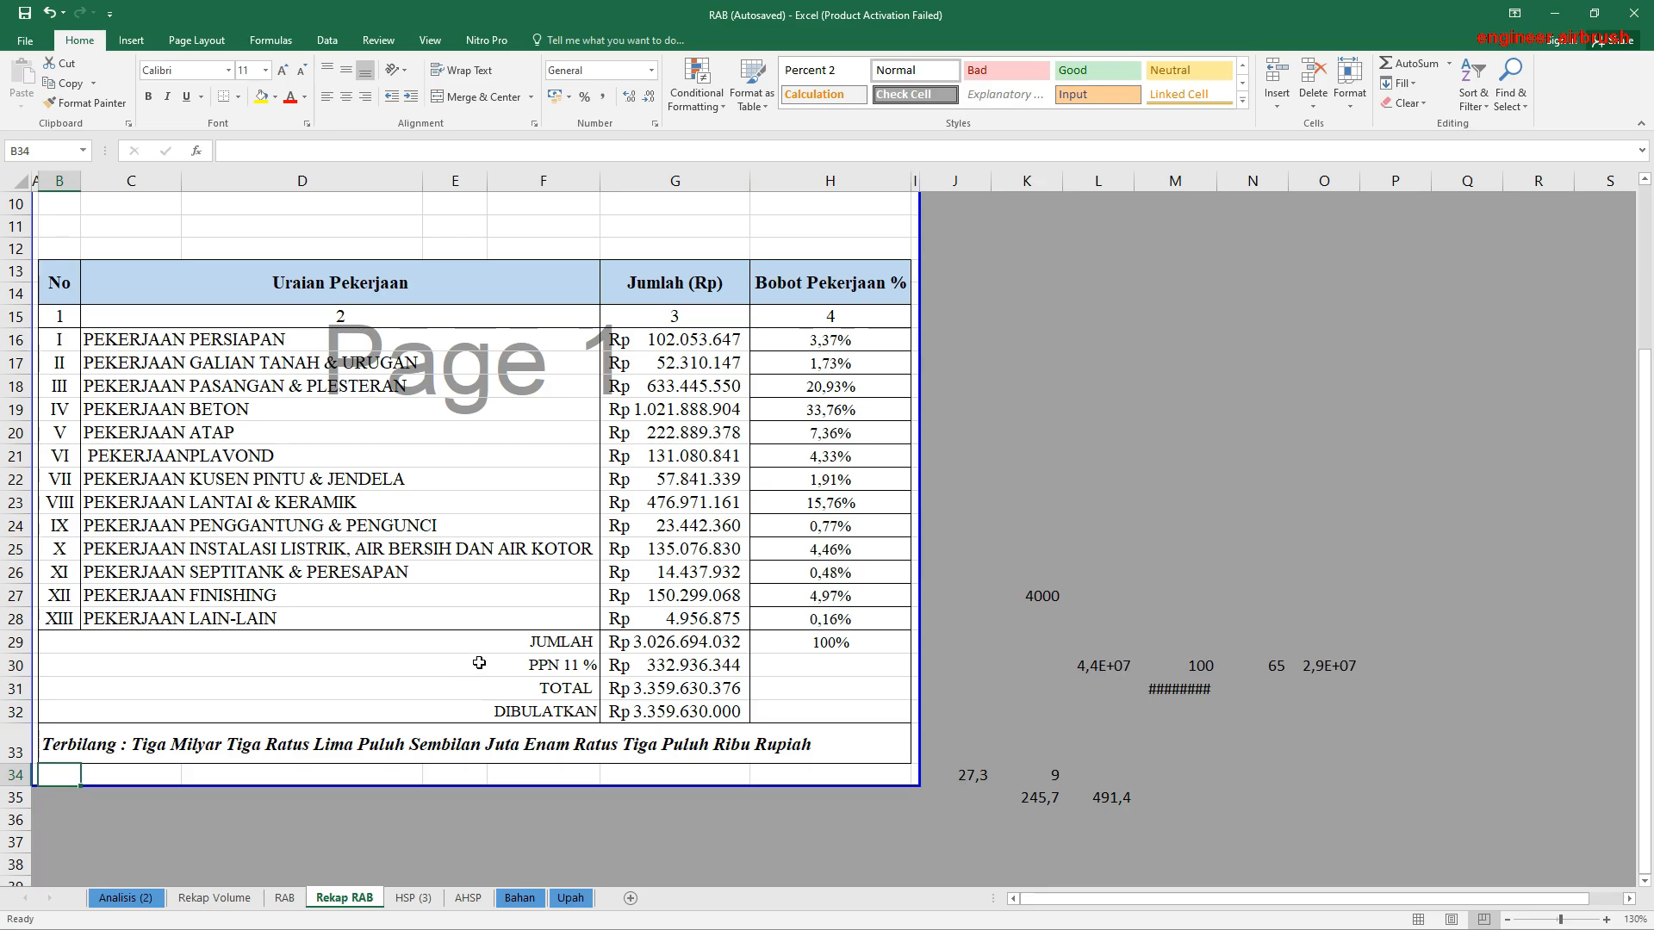
# Step: Compare the Terbilang wording in B33 with the Dibulatkan amount in G32
pyautogui.click(509, 687)
pyautogui.scroll(3, 509, 686)
pyautogui.scroll(-3, 339, 701)
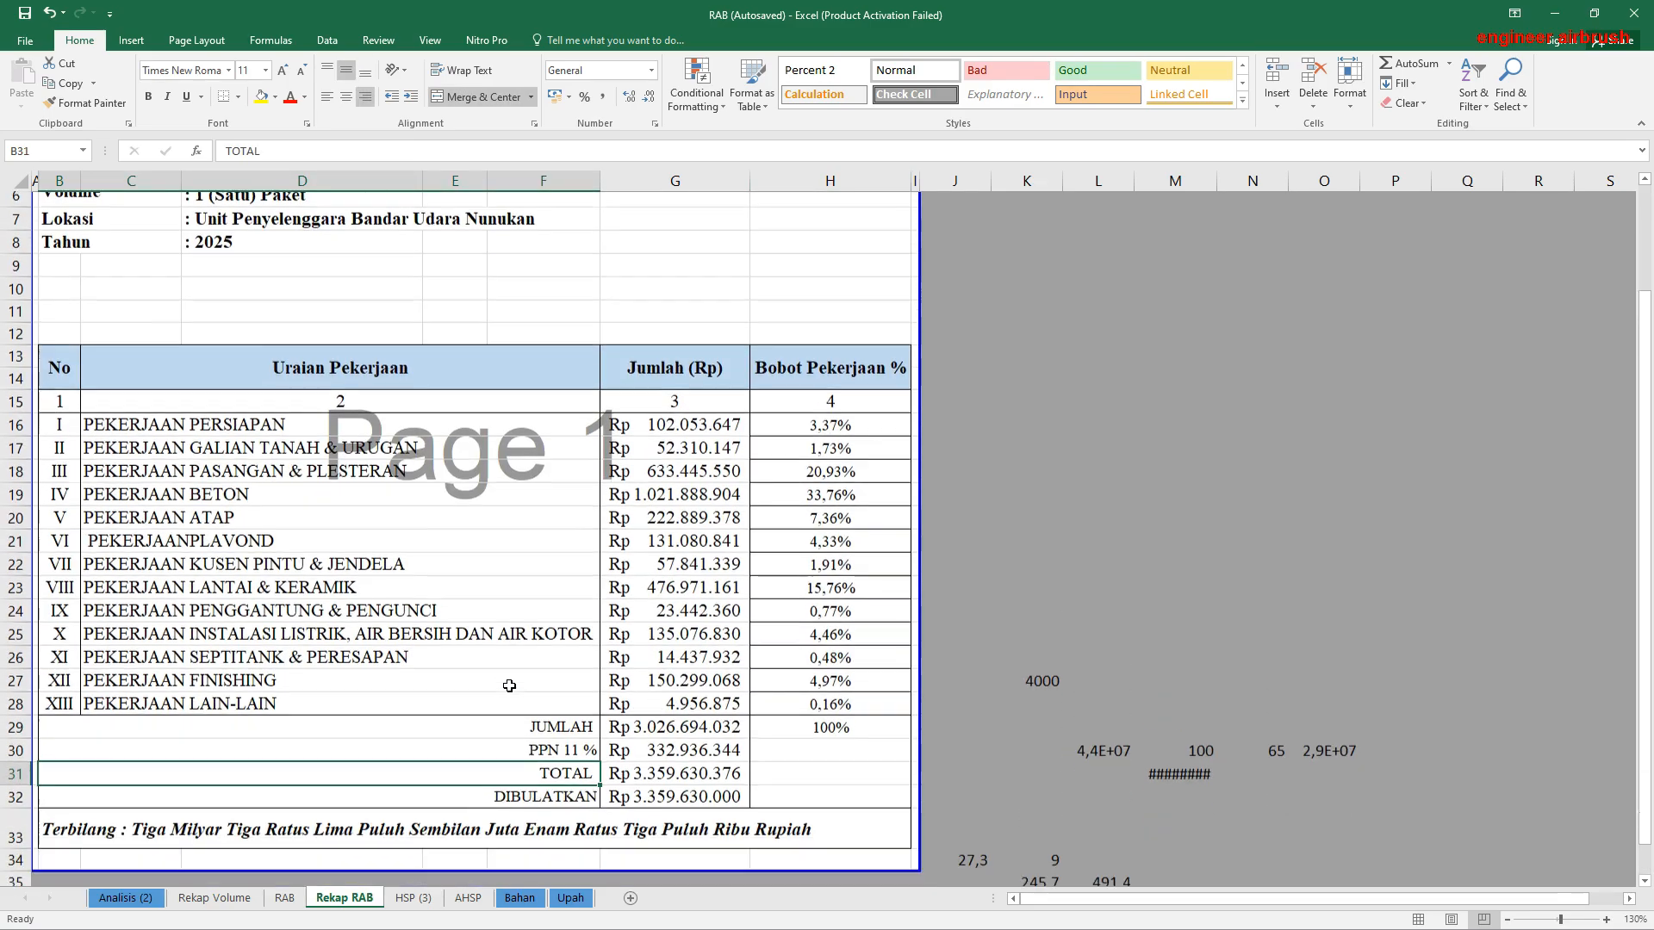
pyautogui.click(60, 748)
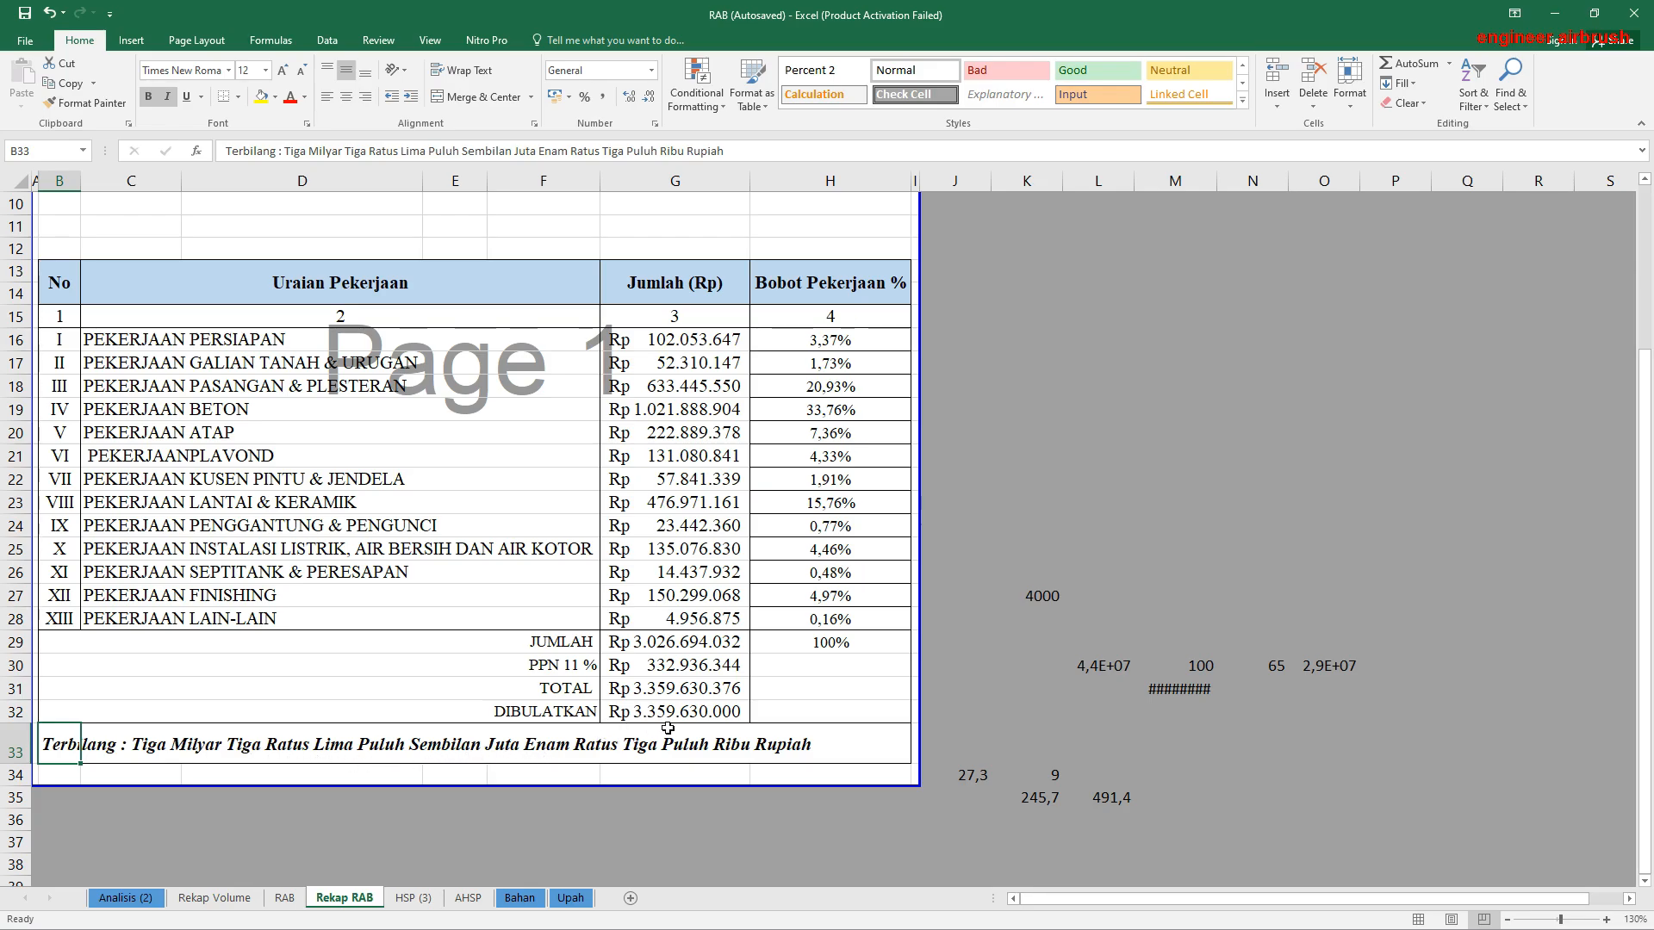
pyautogui.click(710, 703)
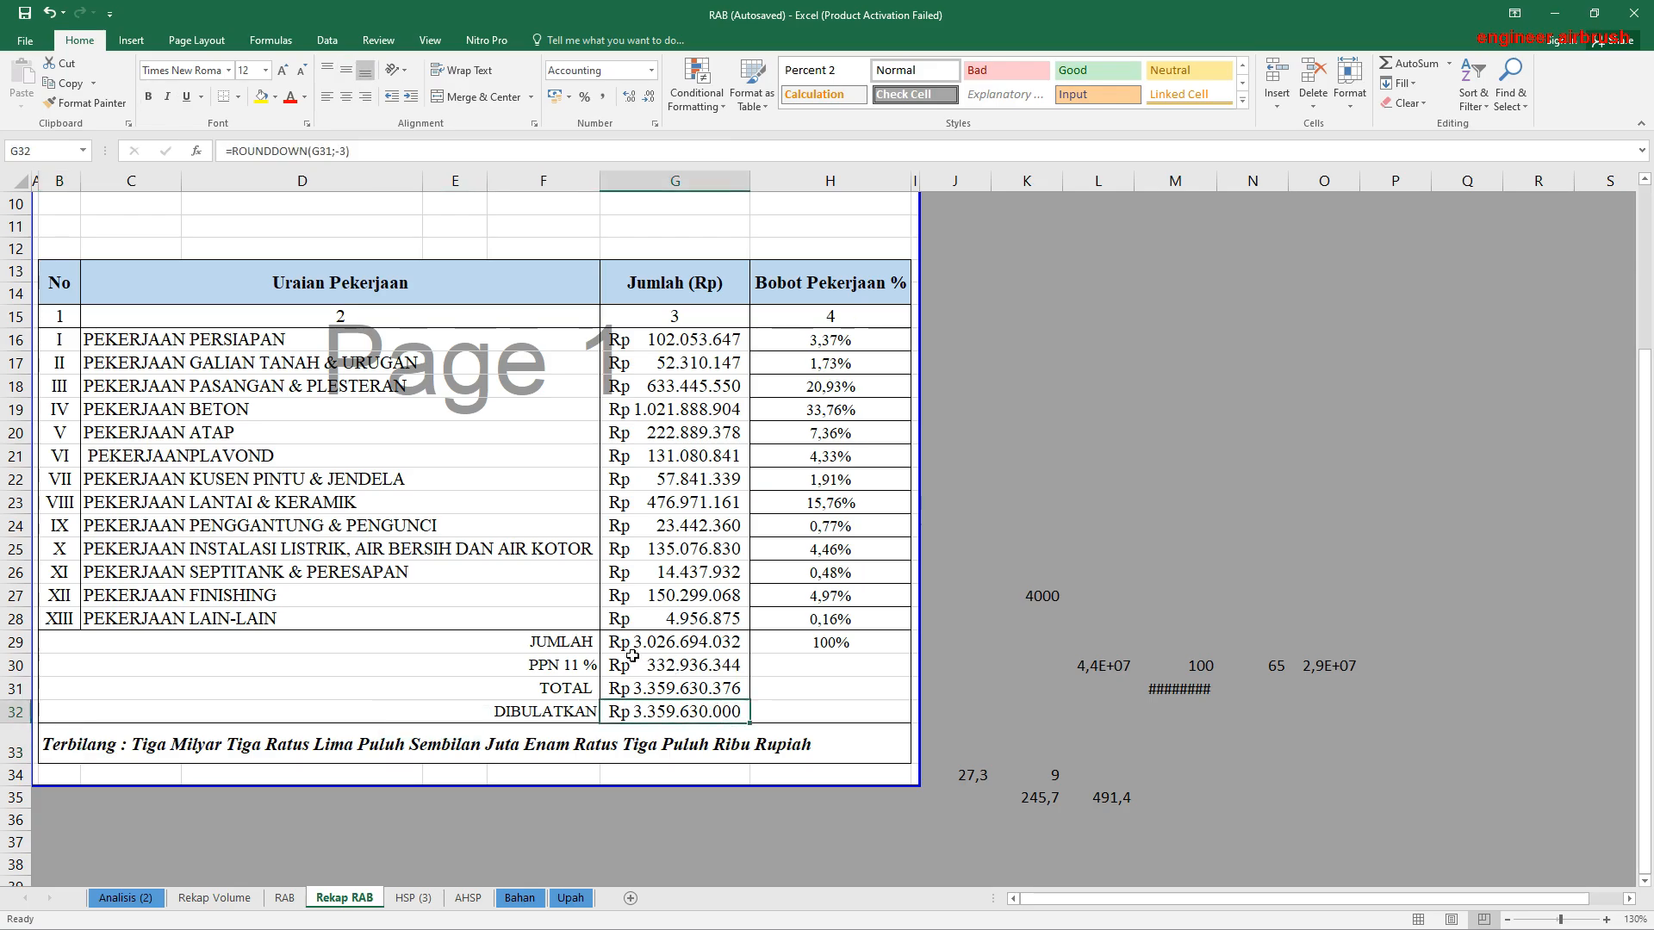
# Step: Examine the materials and the unit prices of Air, Air Kerja and Ampelas on the Bahan sheet
pyautogui.click(527, 899)
pyautogui.moveTo(170, 346); pyautogui.dragTo(222, 680)
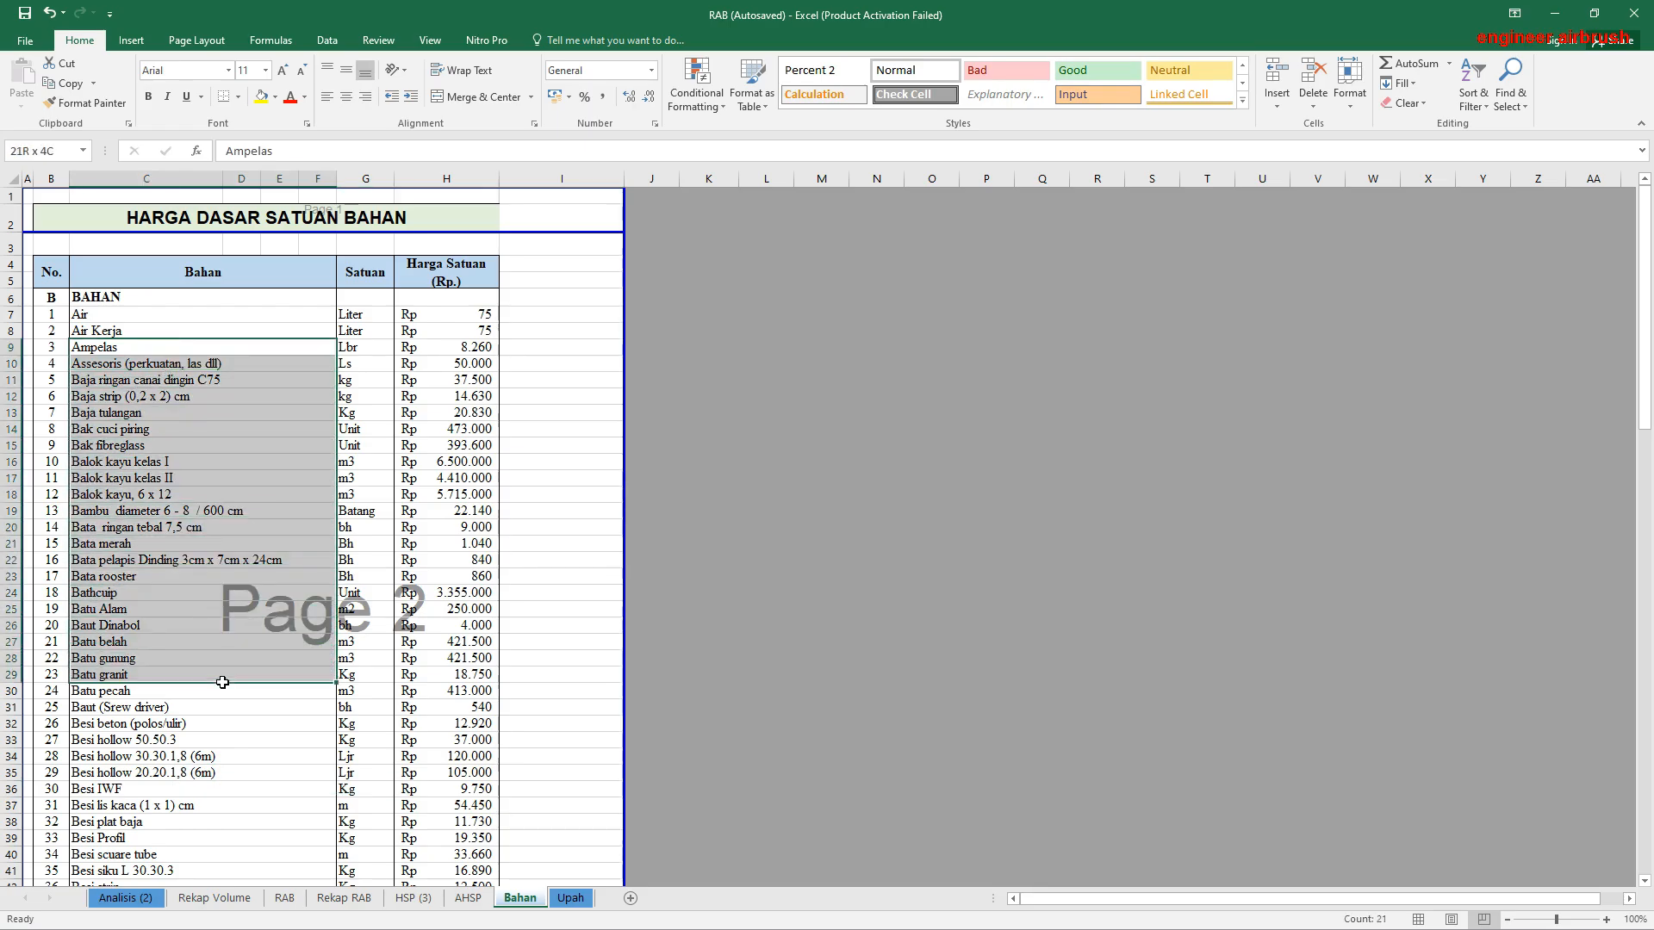
pyautogui.click(101, 320)
pyautogui.click(476, 315)
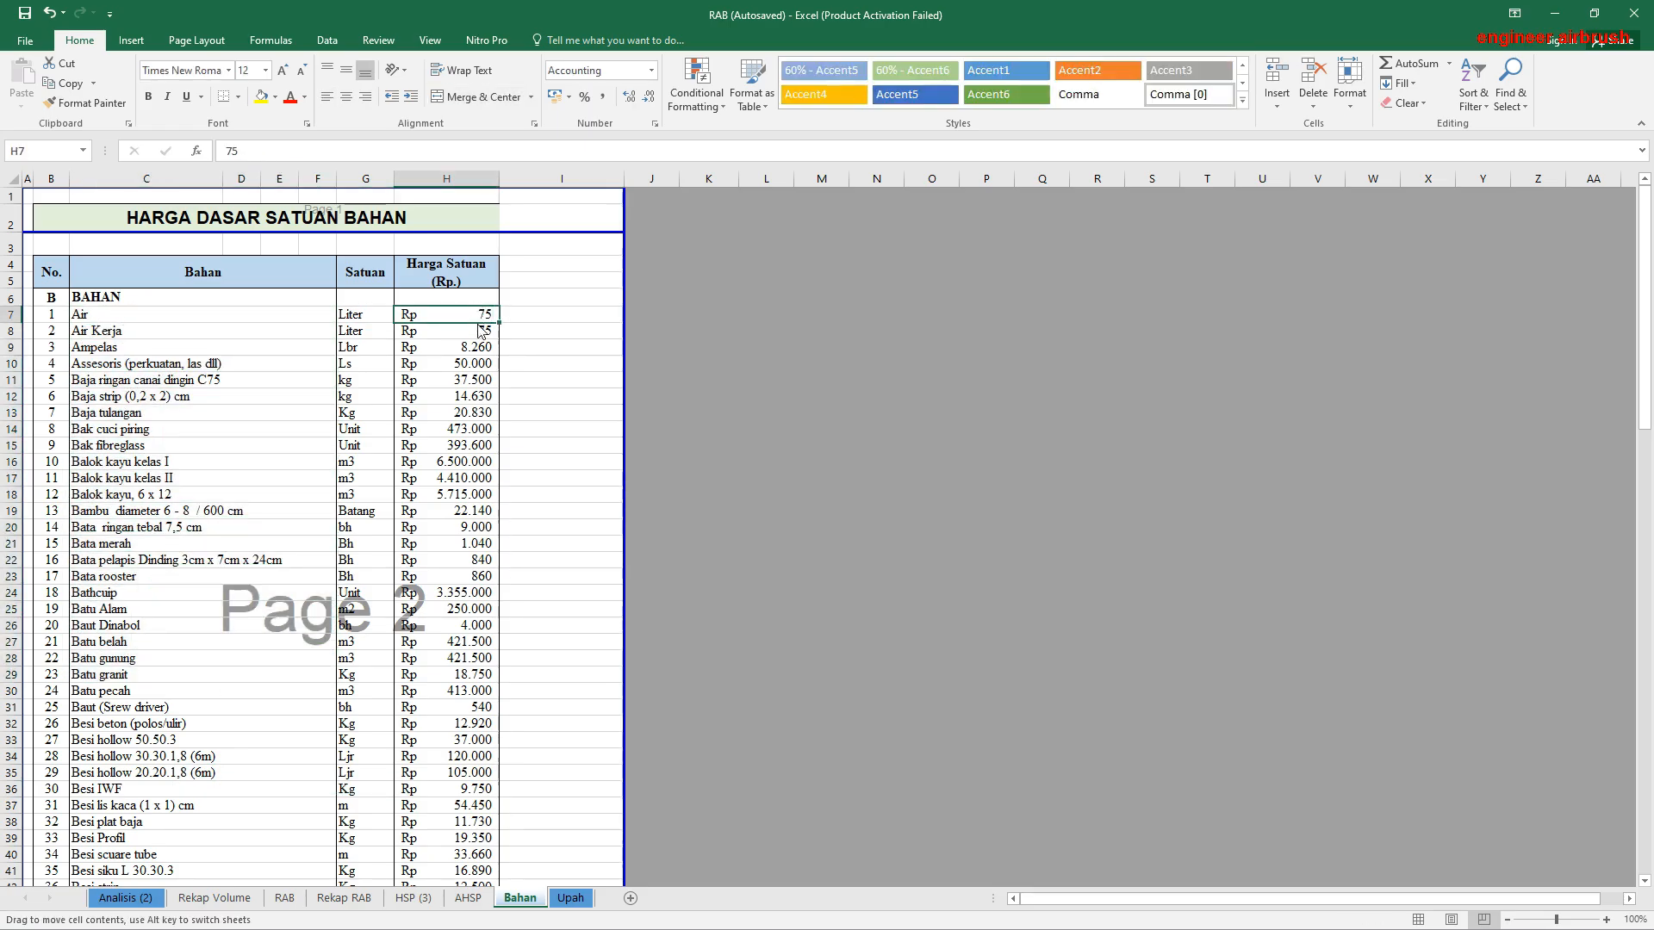
pyautogui.click(478, 330)
pyautogui.click(469, 347)
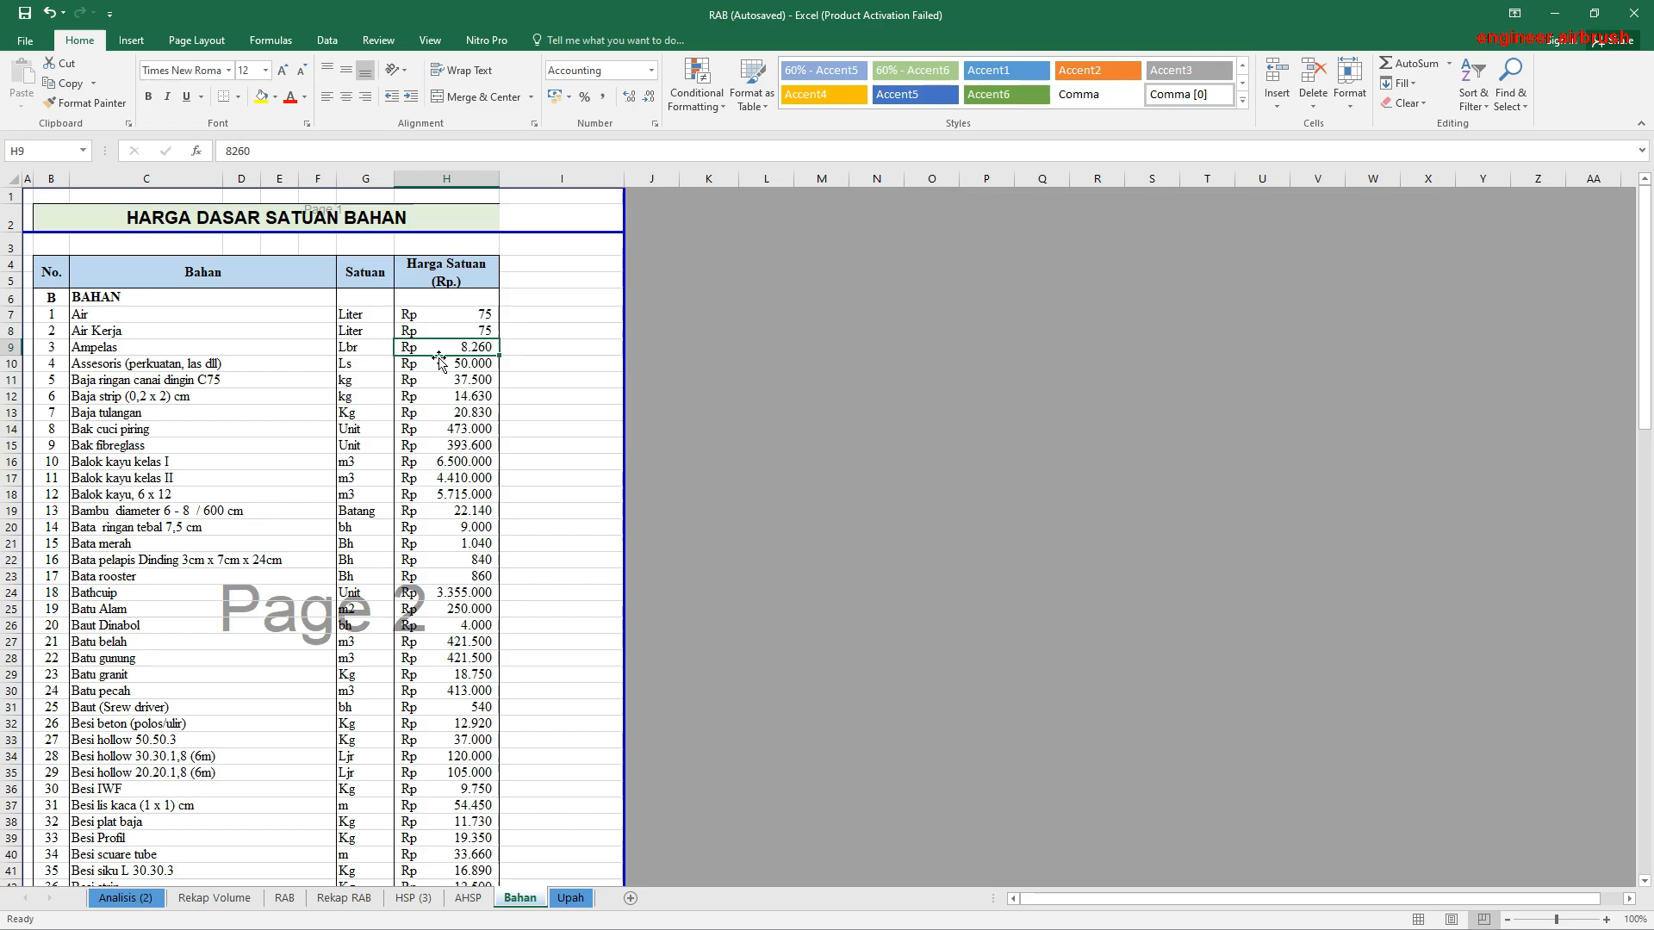
pyautogui.click(471, 319)
pyautogui.click(479, 330)
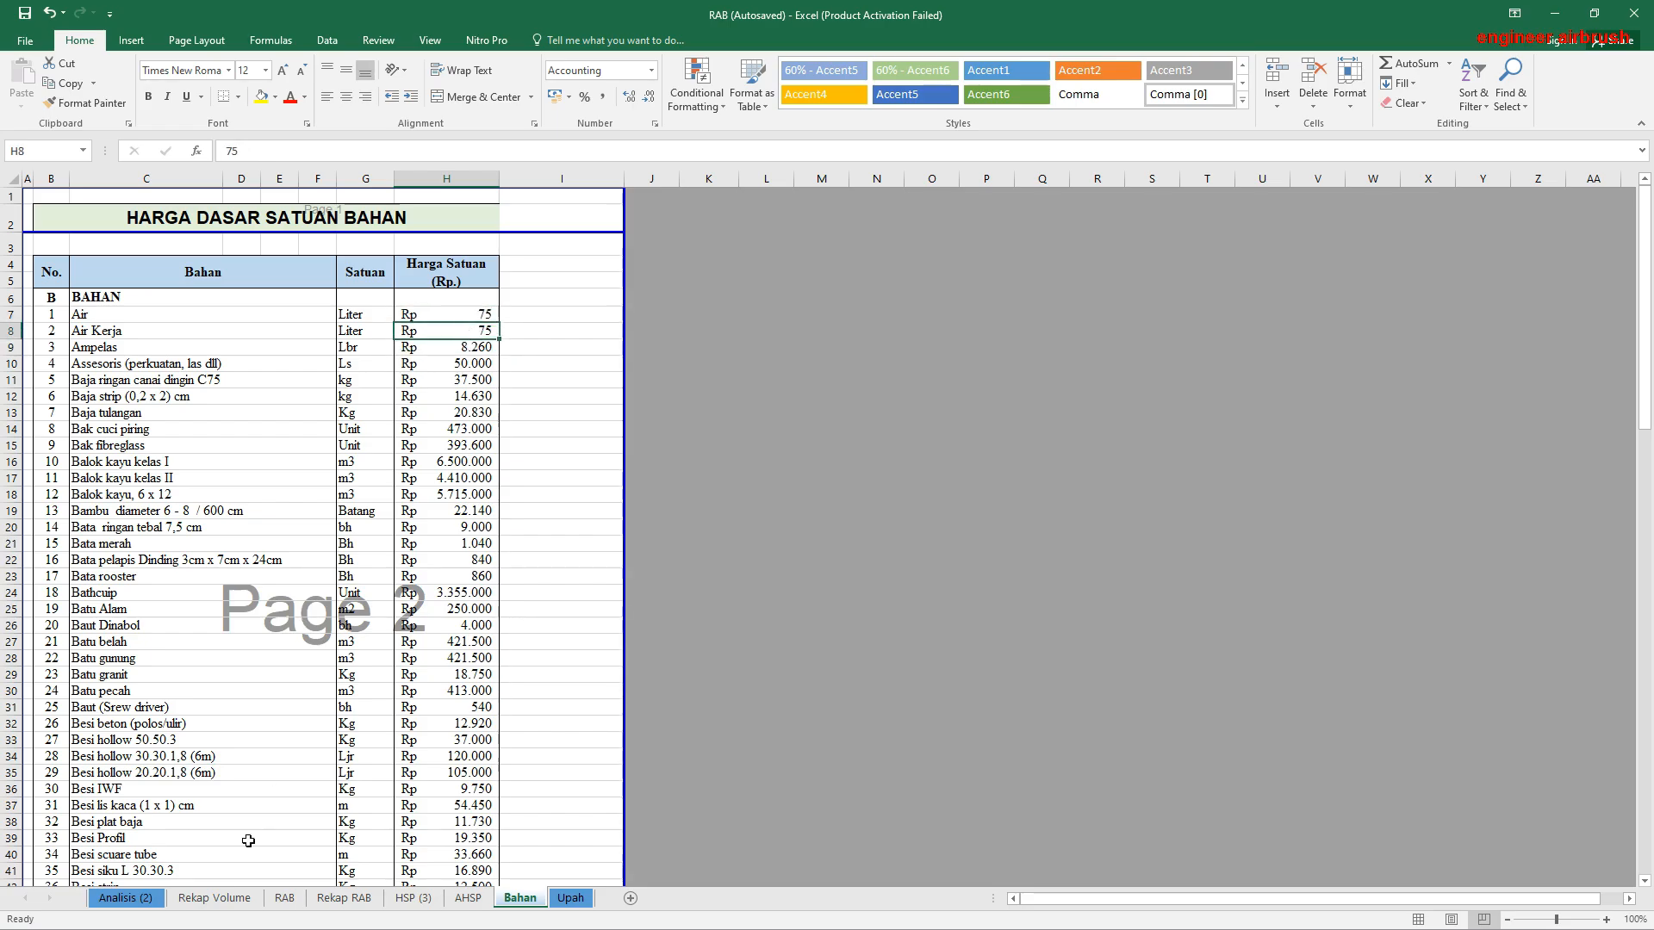
# Step: Examine the Administrasi & Dokumentasi unit and volume on the Rekap Volume sheet, and view the Analisis (2) and RAB sheets
pyautogui.click(254, 899)
pyautogui.scroll(3, 620, 541)
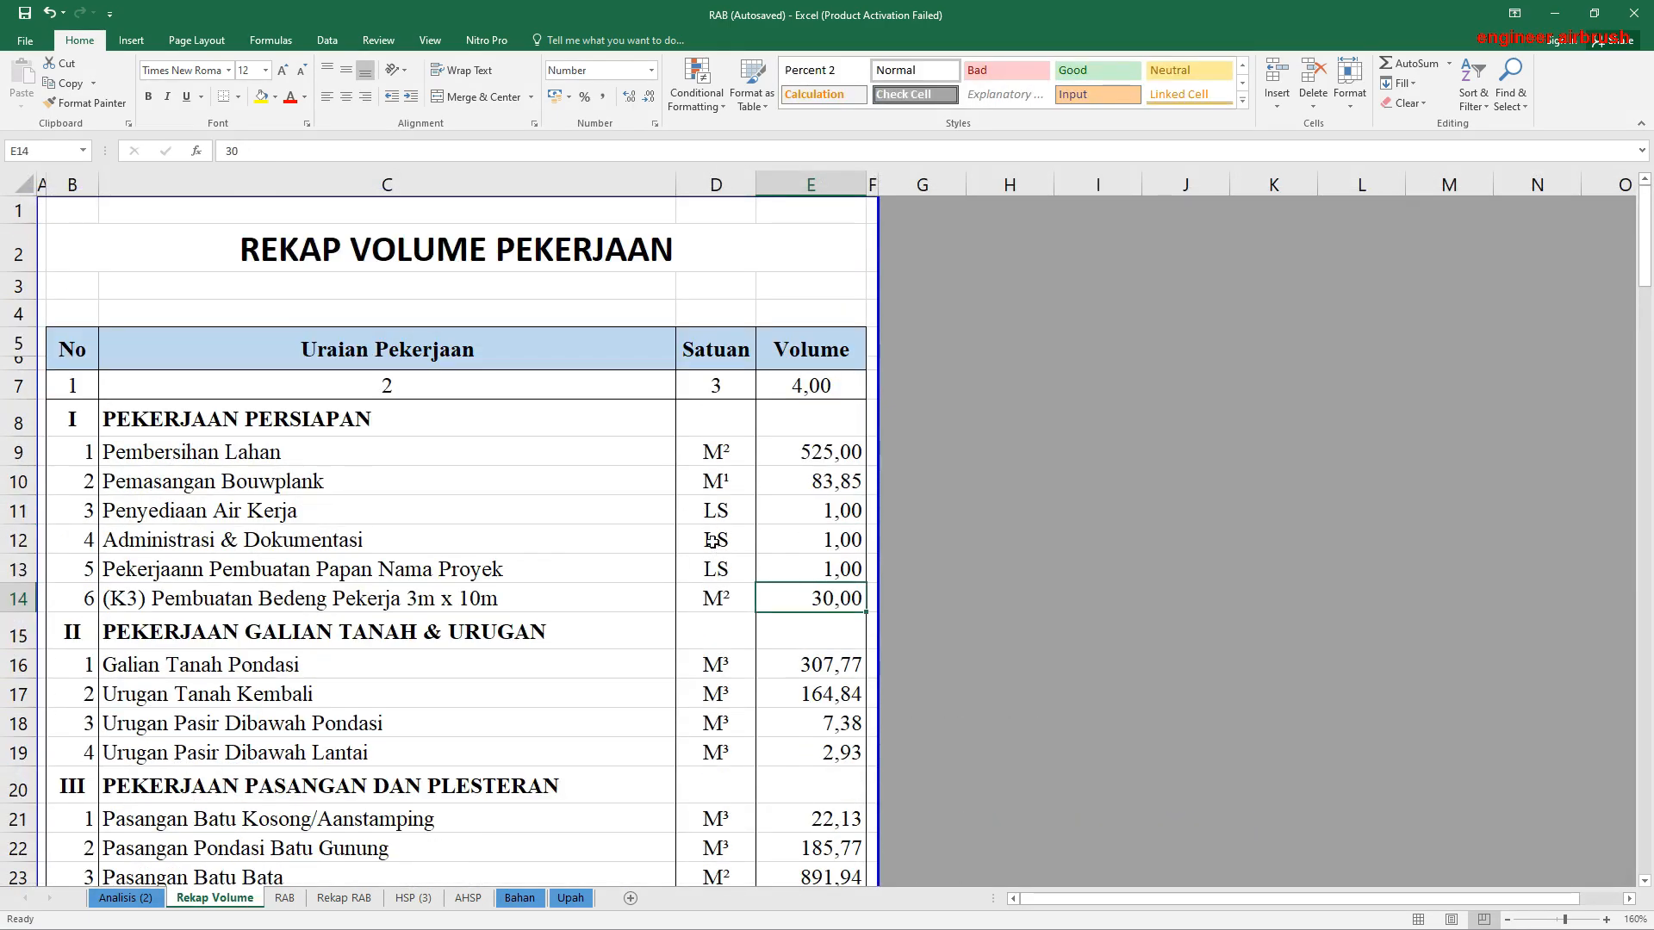
pyautogui.click(711, 540)
pyautogui.click(767, 540)
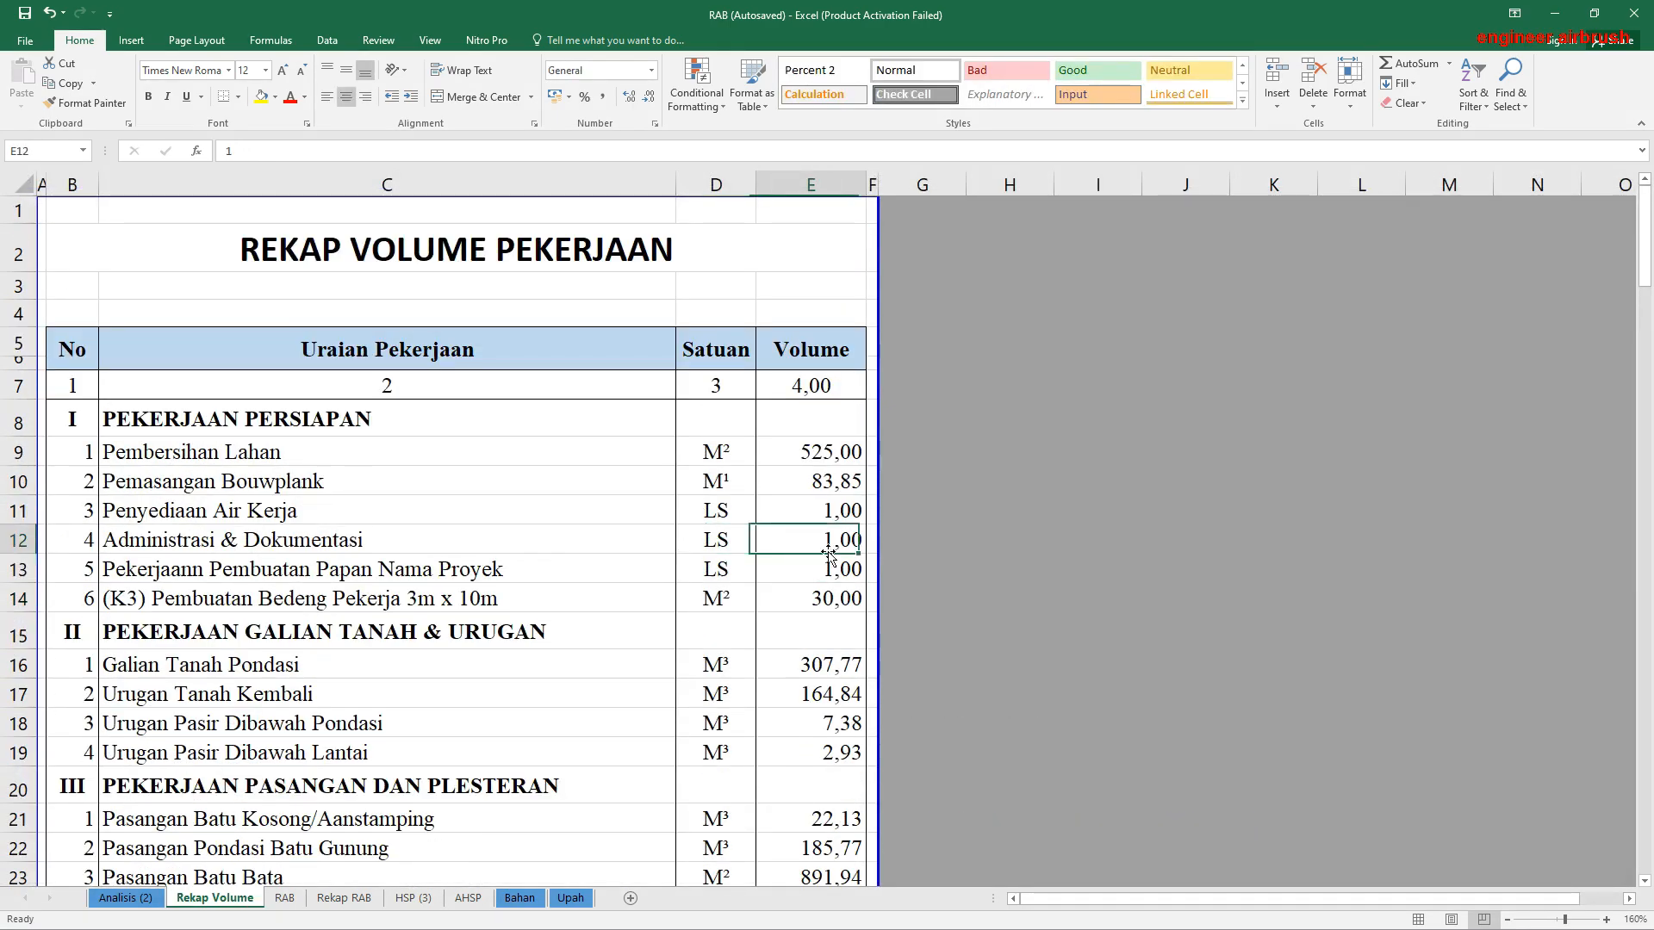
pyautogui.click(142, 899)
pyautogui.click(215, 899)
pyautogui.click(284, 899)
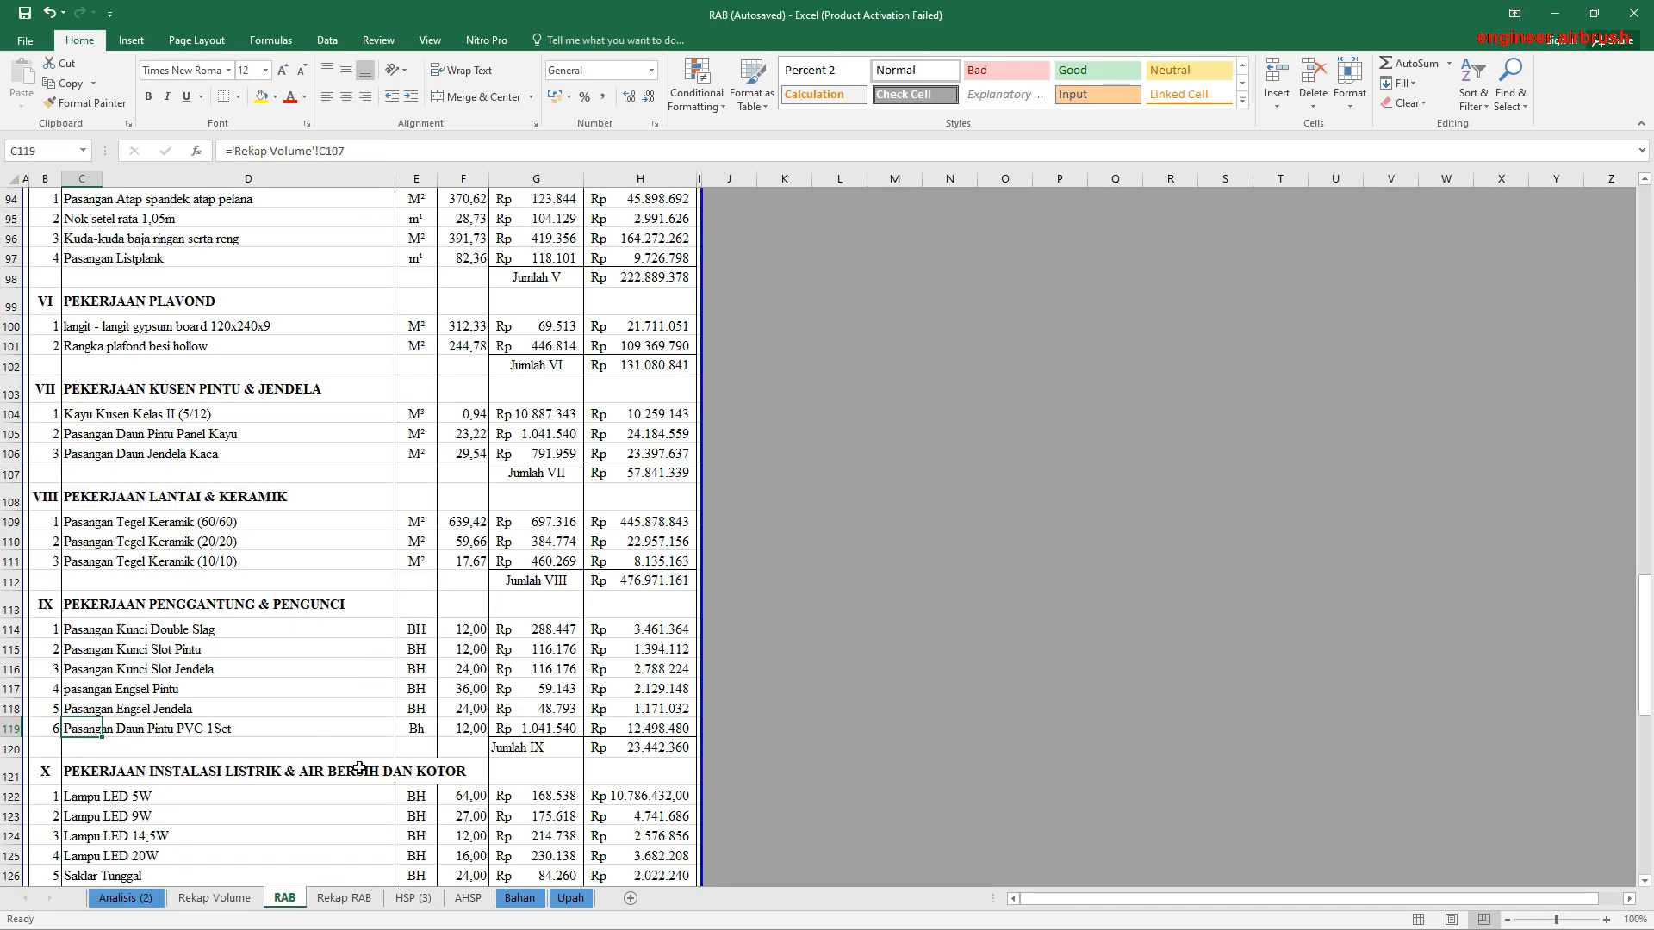
# Step: Review the whole material price list on the Bahan sheet down to its last row
pyautogui.click(522, 903)
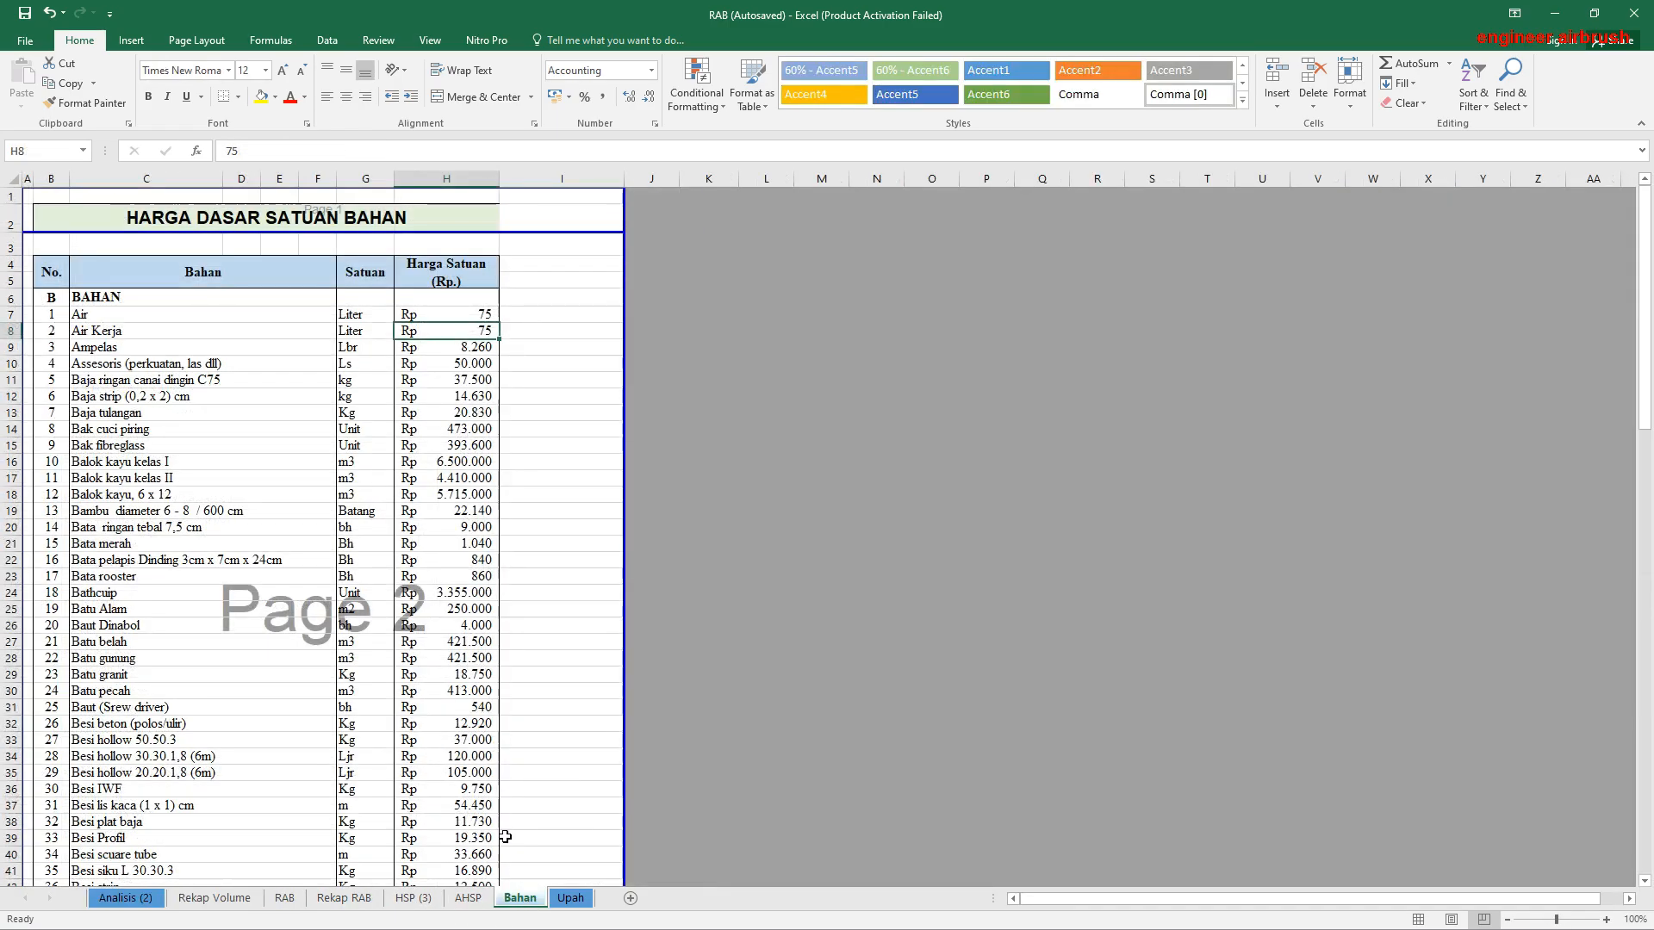
pyautogui.scroll(-3, 259, 448)
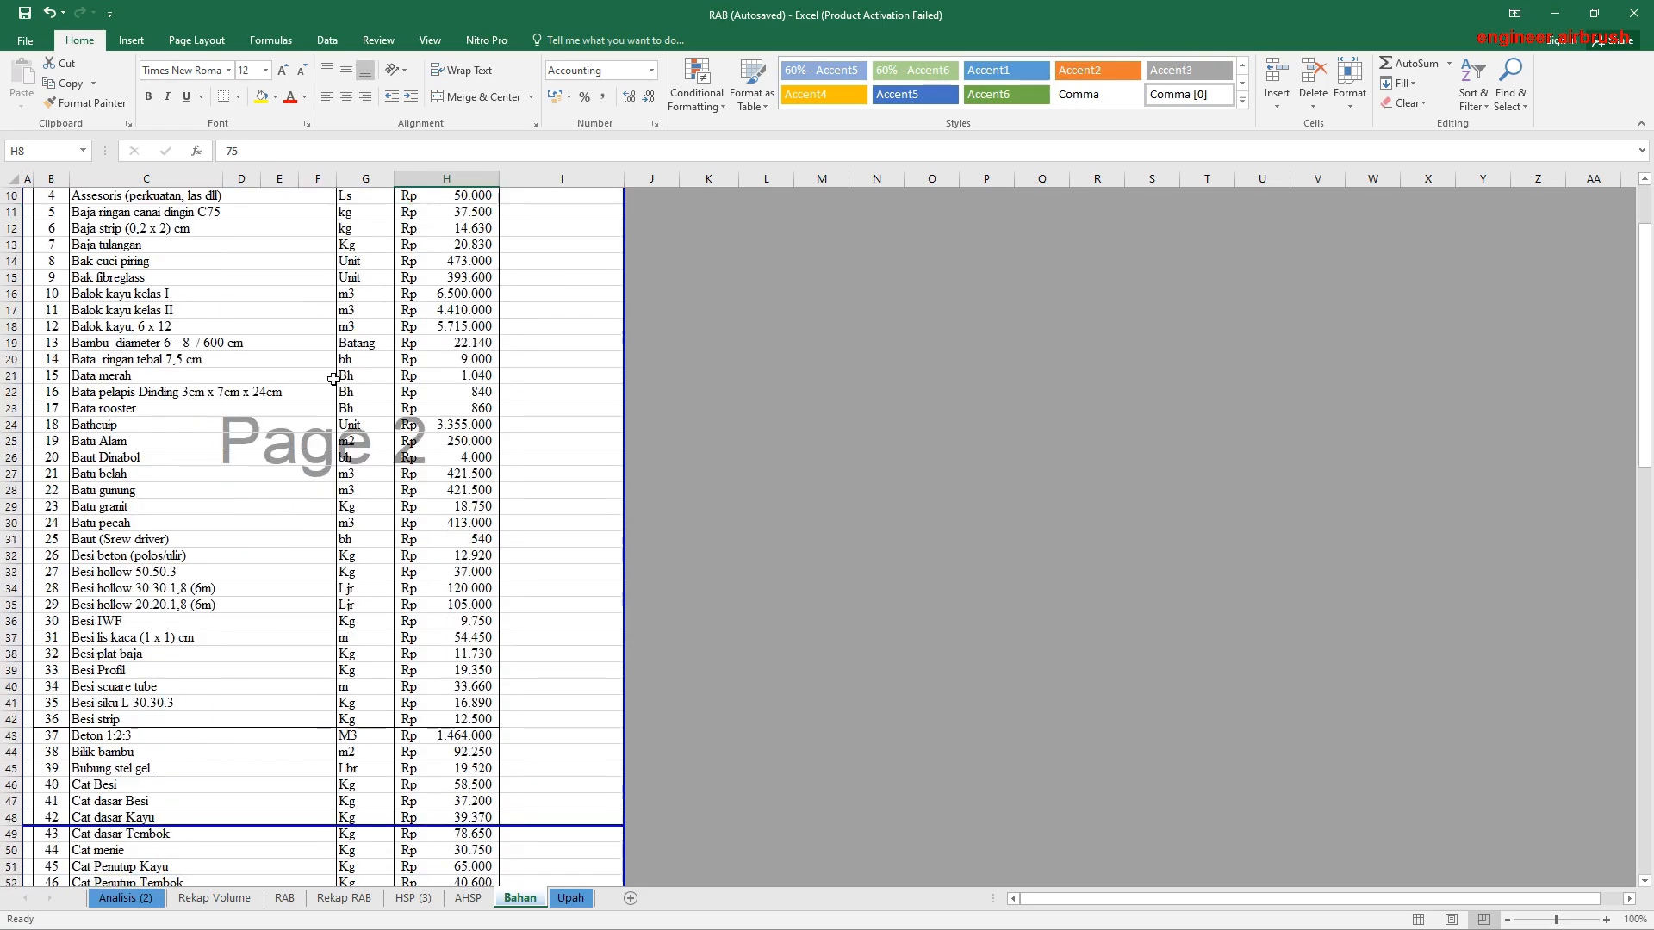
pyautogui.scroll(-16, 454, 404)
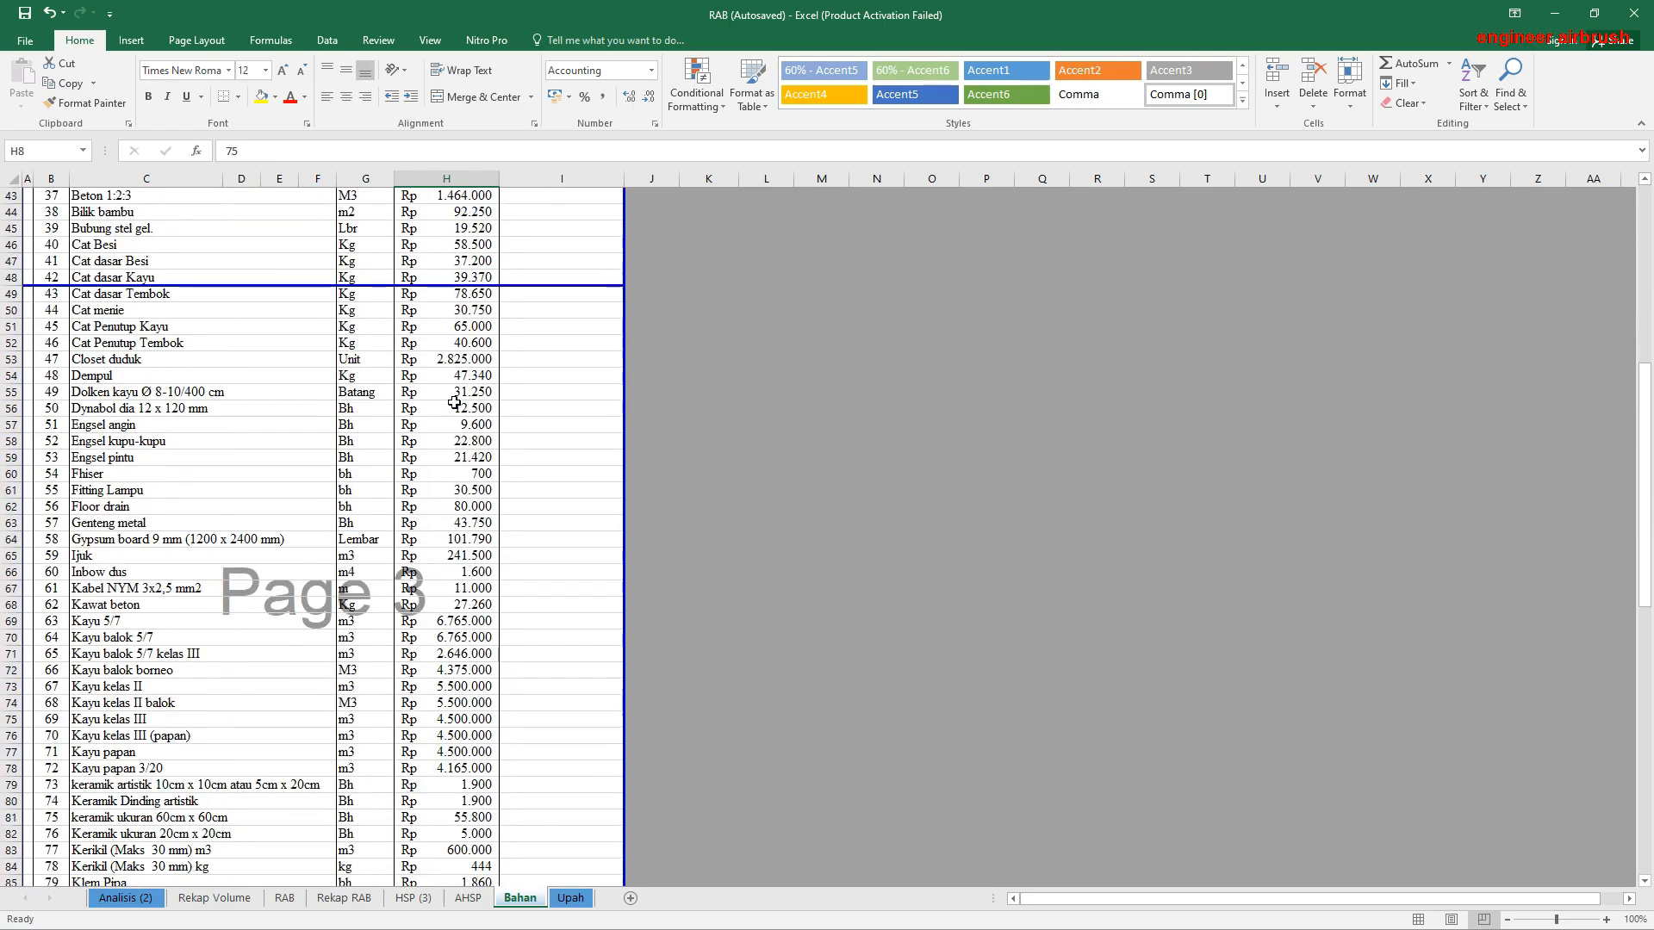
pyautogui.scroll(-13, 454, 403)
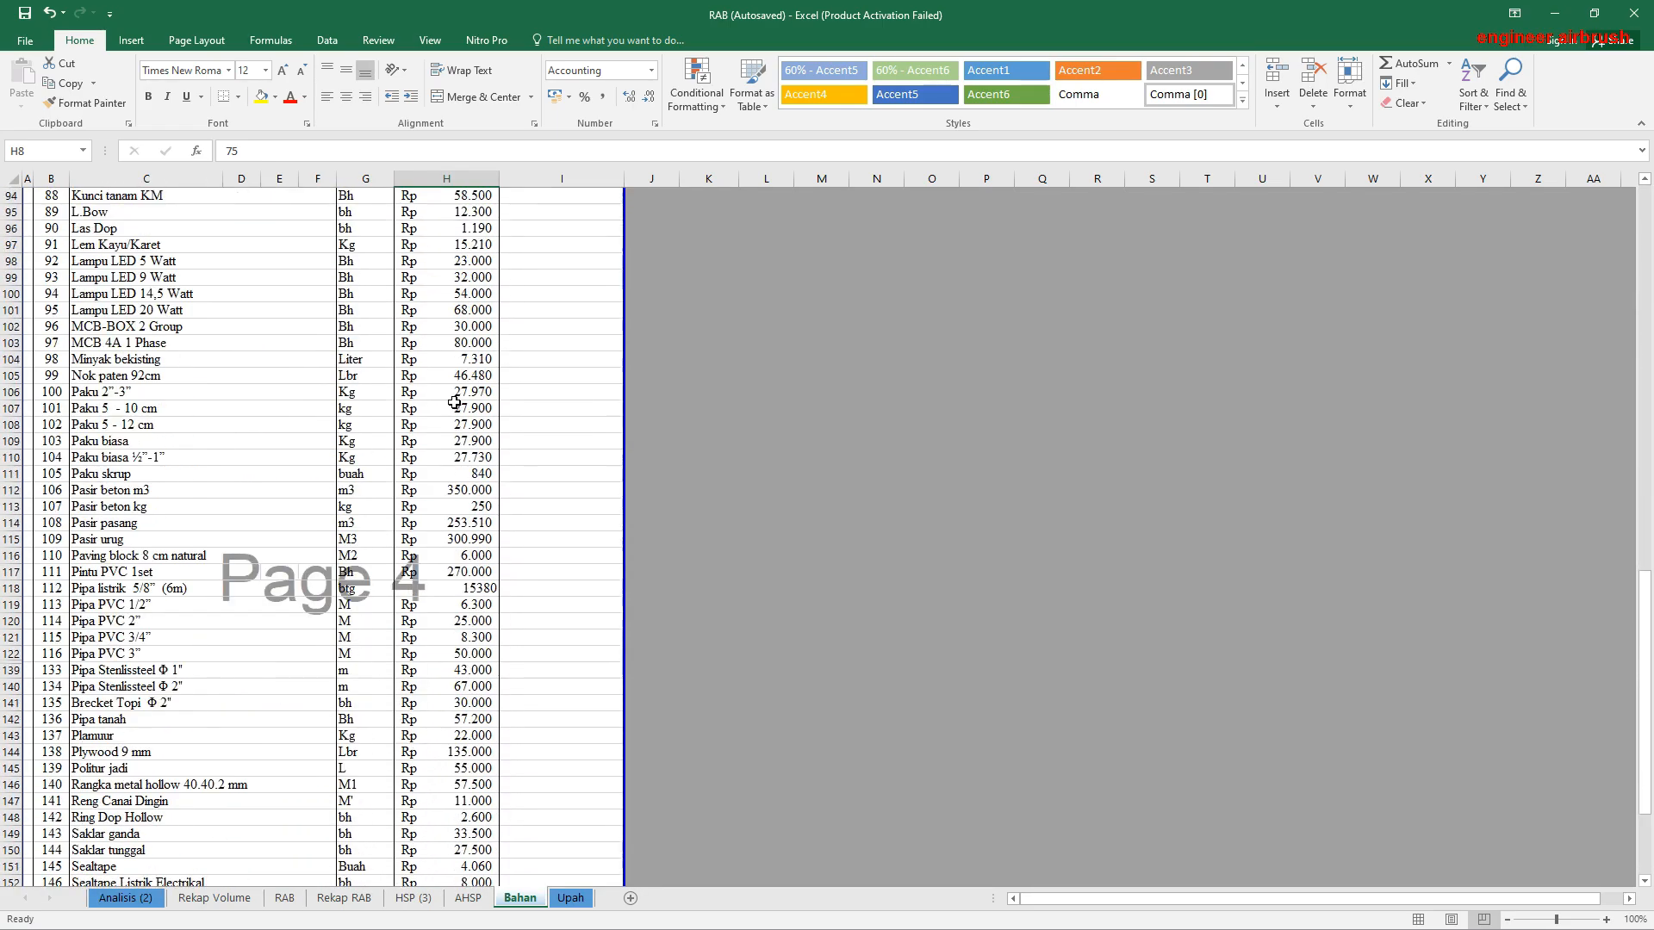
pyautogui.scroll(-6, 454, 404)
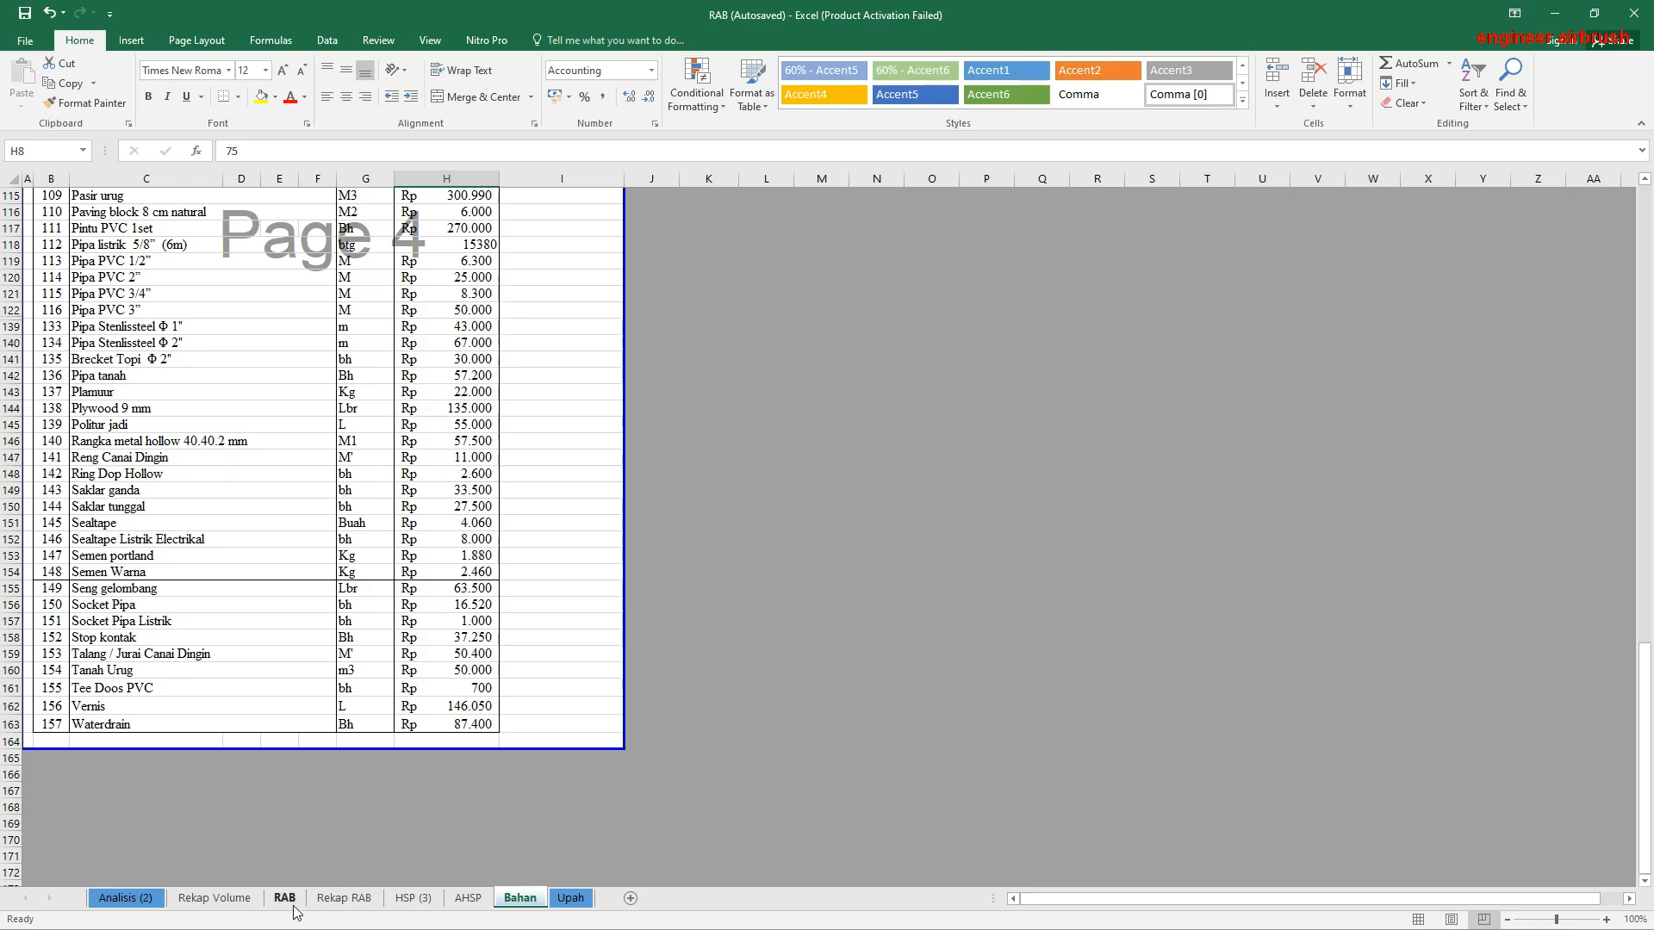
pyautogui.click(343, 901)
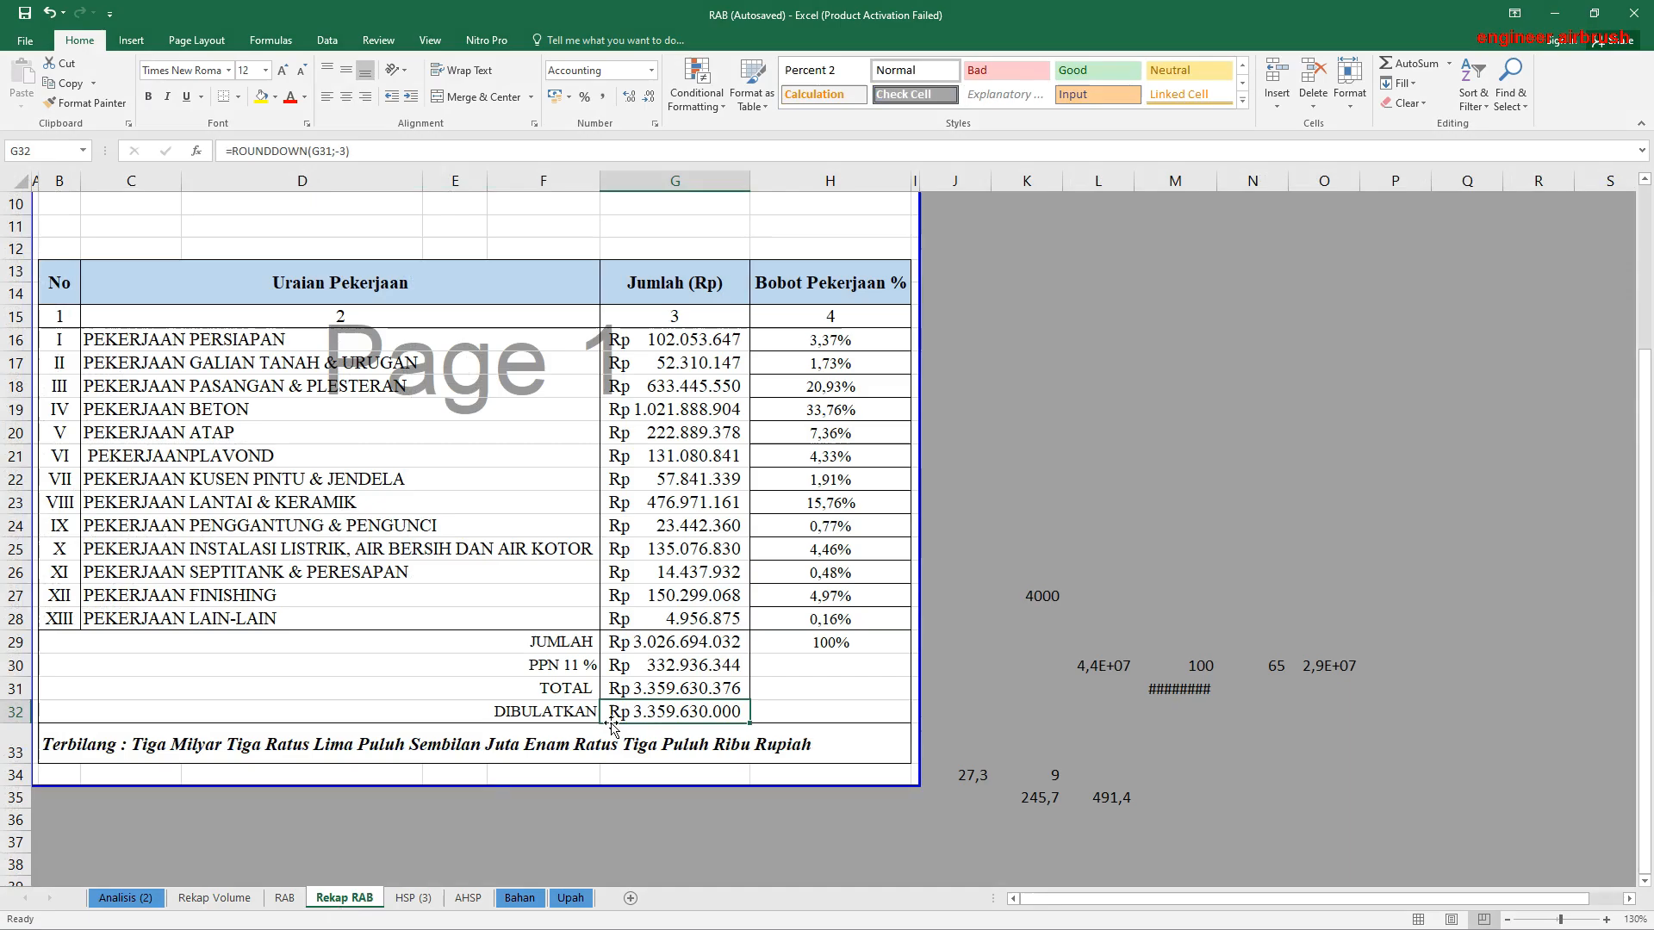
pyautogui.click(281, 900)
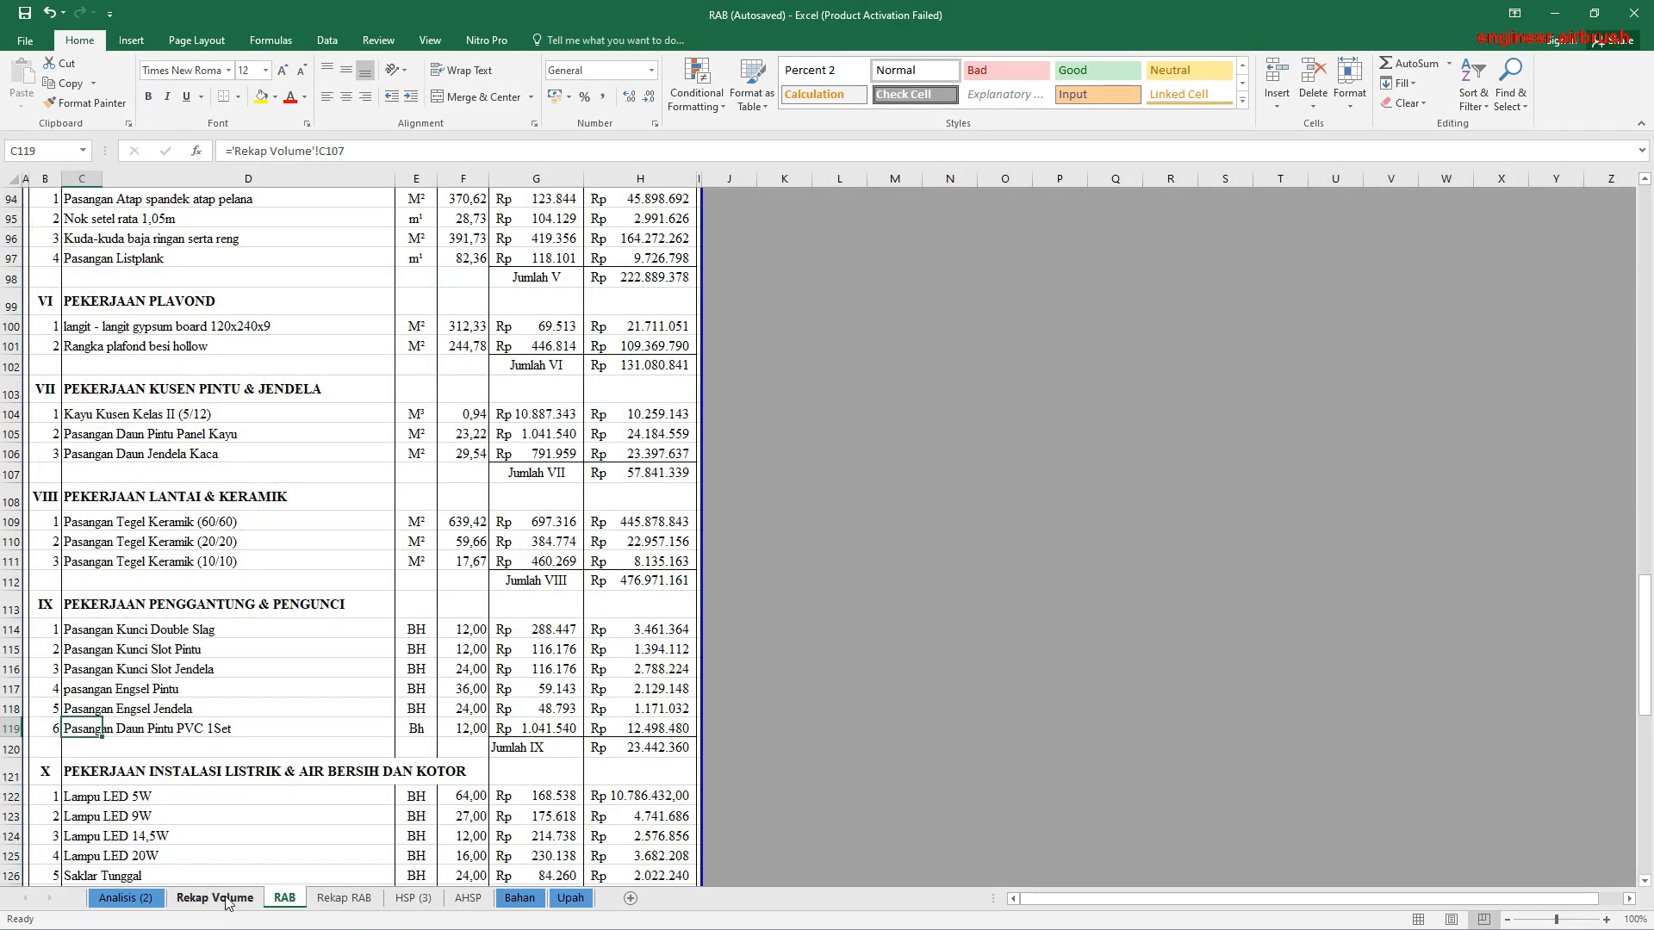
pyautogui.click(215, 899)
# Step: Check the Pembersihan Kembali unit price formula in G161 of the RAB sheet against its Pembersihan Lahan source in G13
pyautogui.click(281, 901)
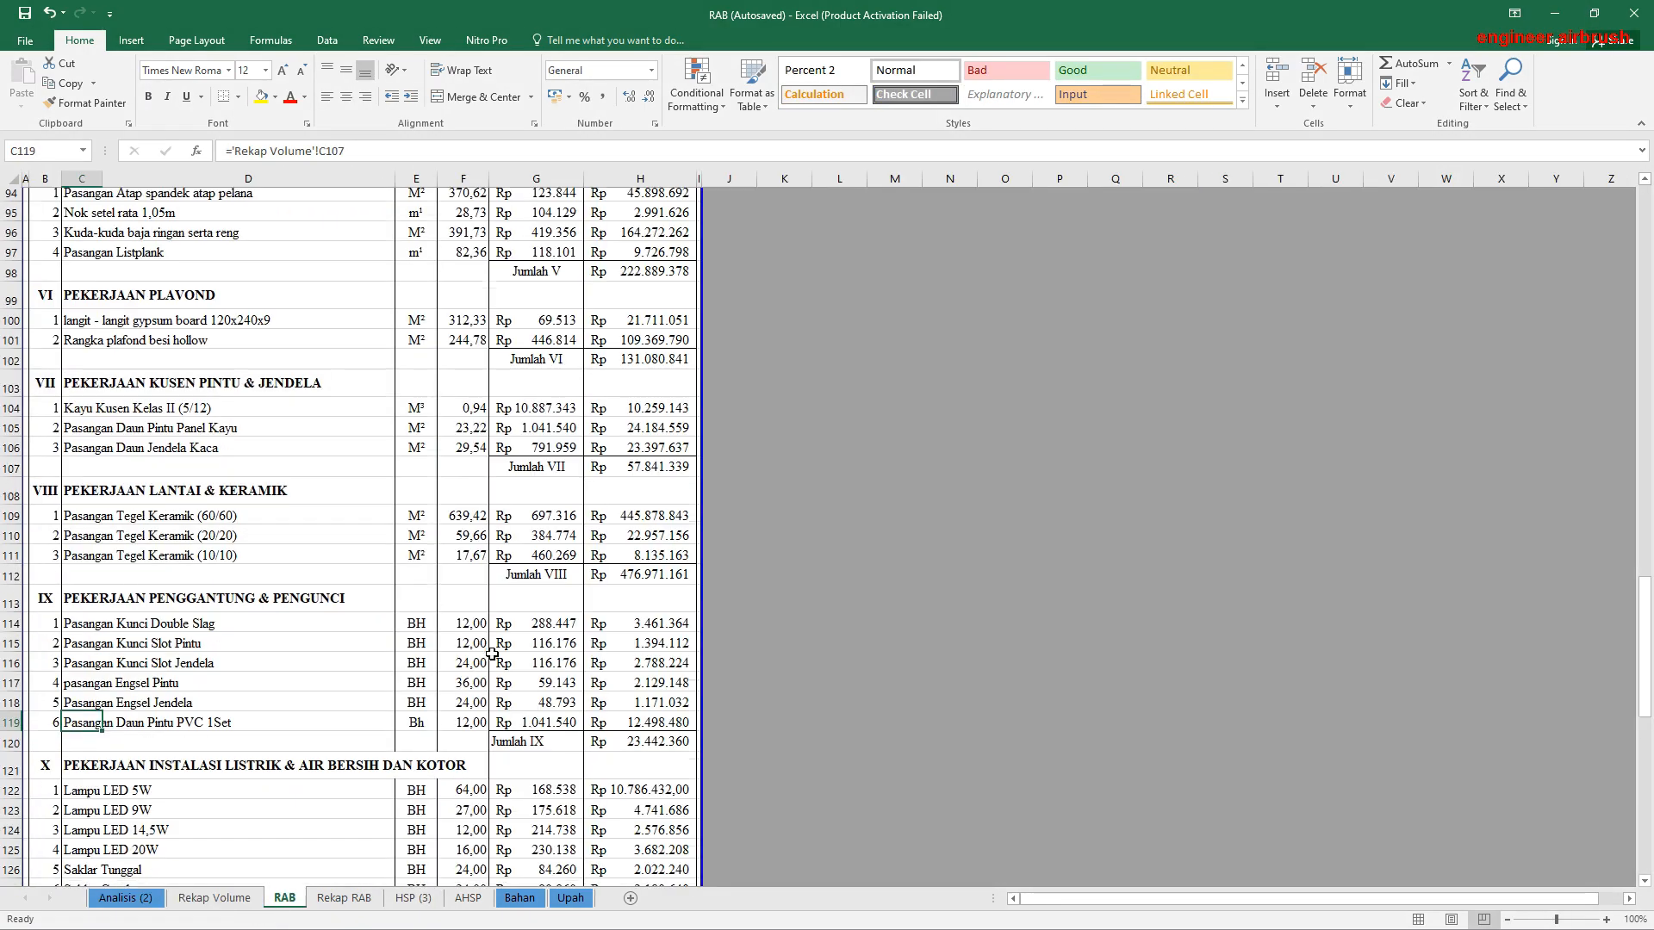
pyautogui.scroll(-10, 492, 654)
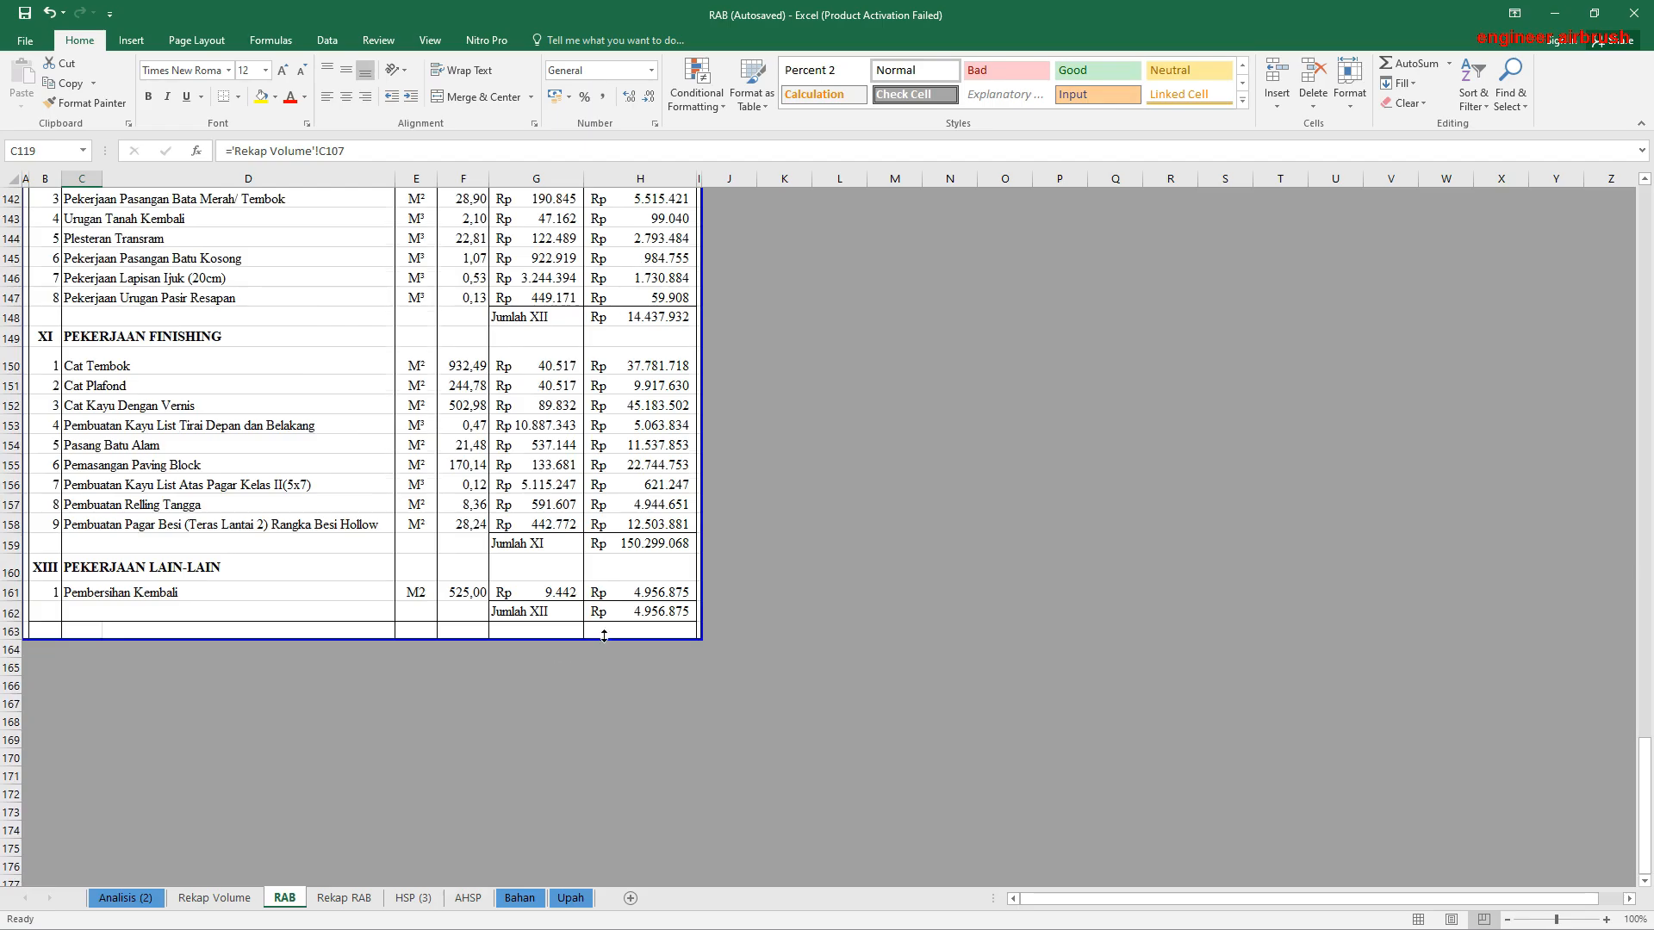
pyautogui.click(550, 593)
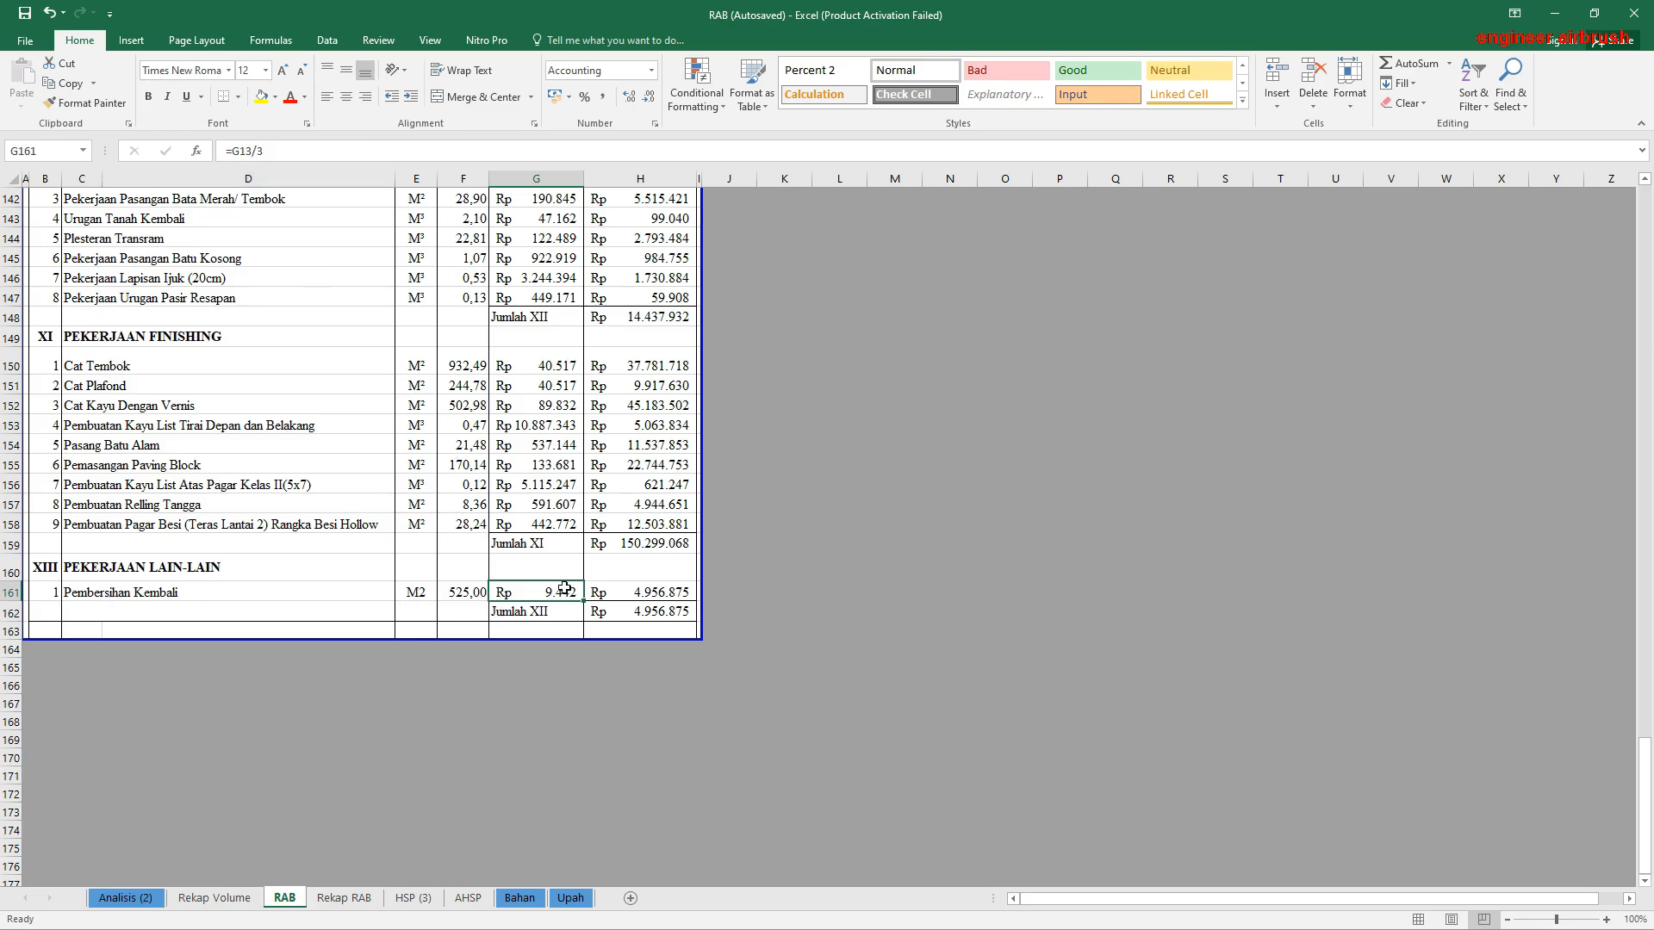
pyautogui.scroll(14, 562, 587)
pyautogui.scroll(20, 562, 586)
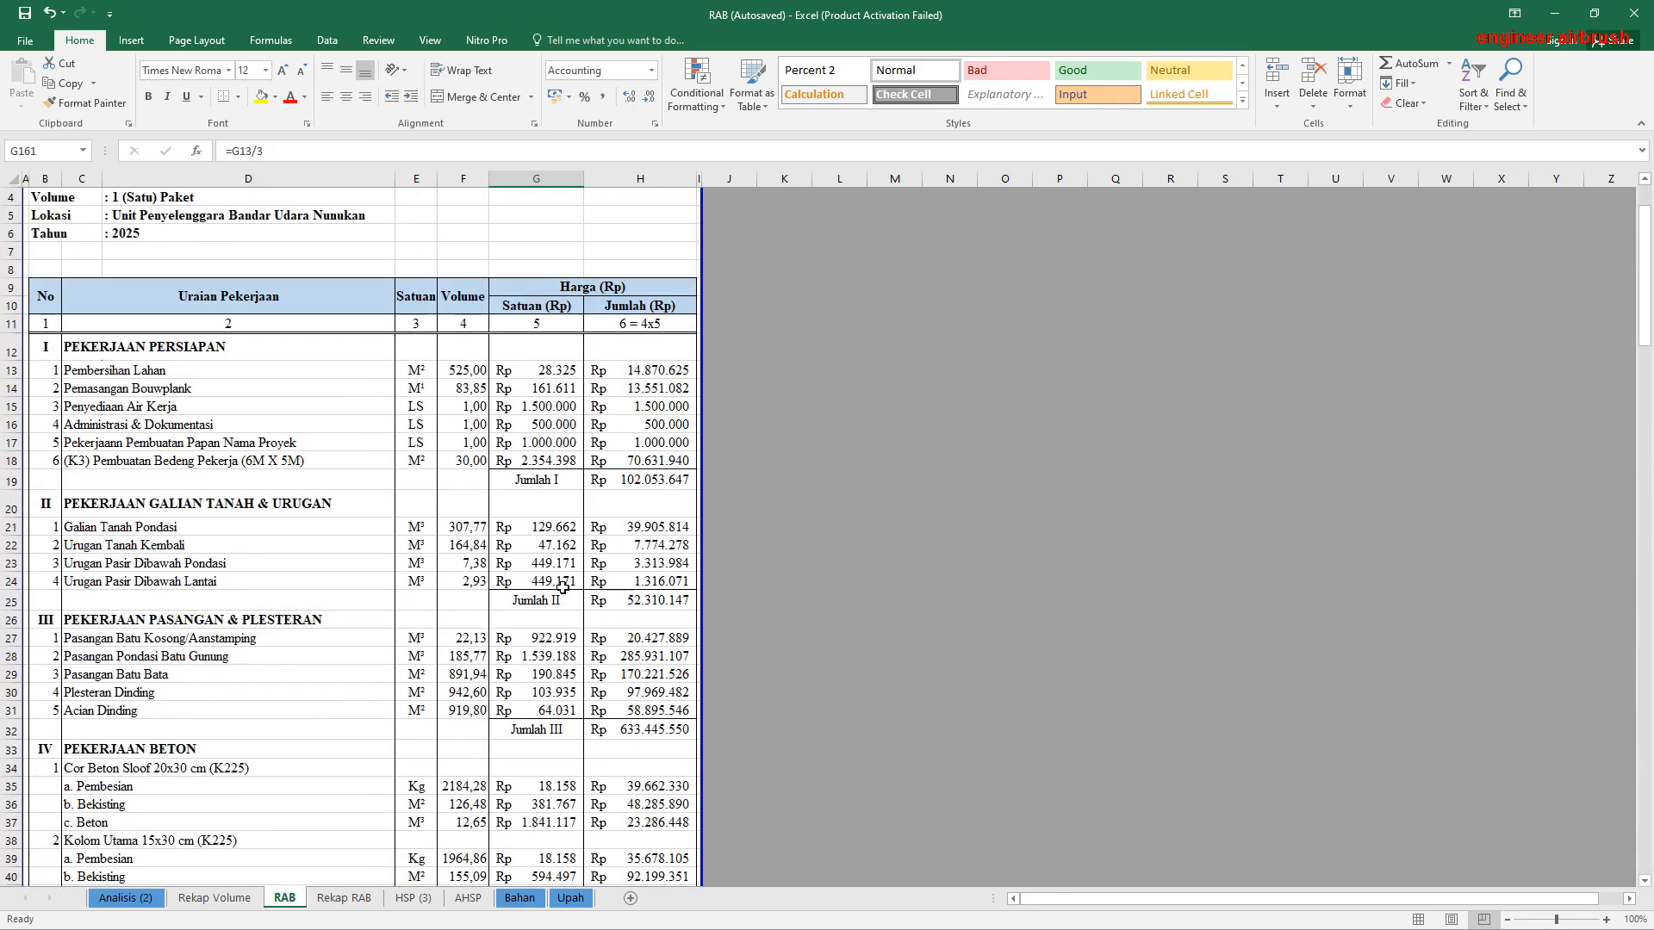
pyautogui.scroll(-7, 561, 726)
pyautogui.scroll(-20, 560, 726)
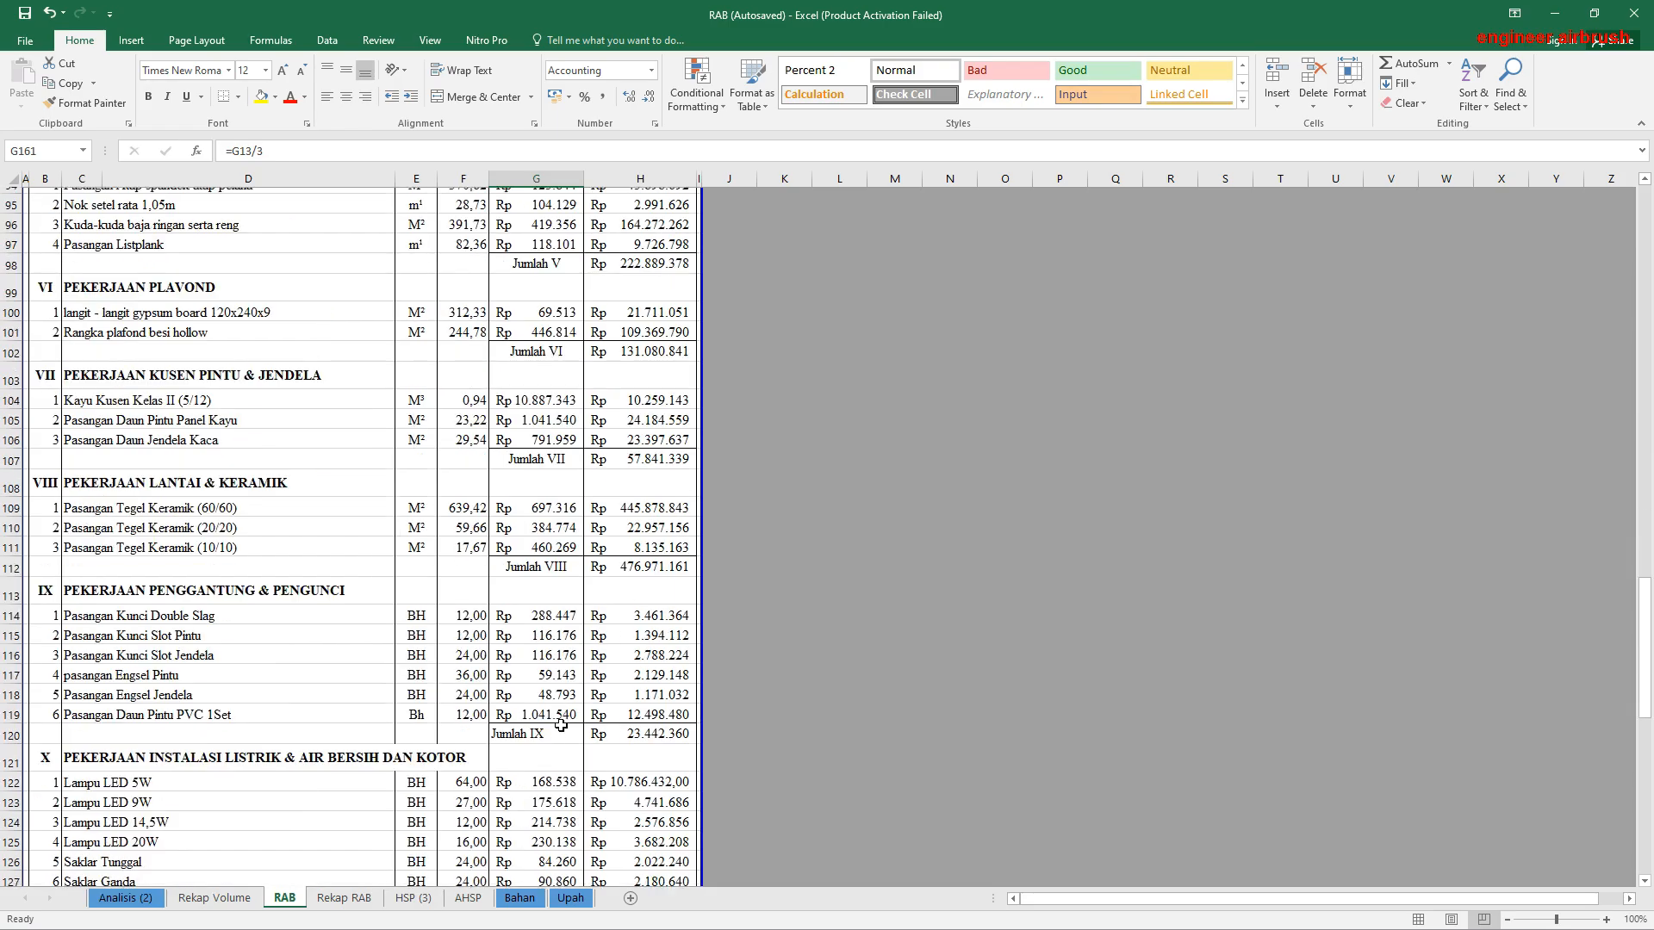
pyautogui.doubleClick(552, 593)
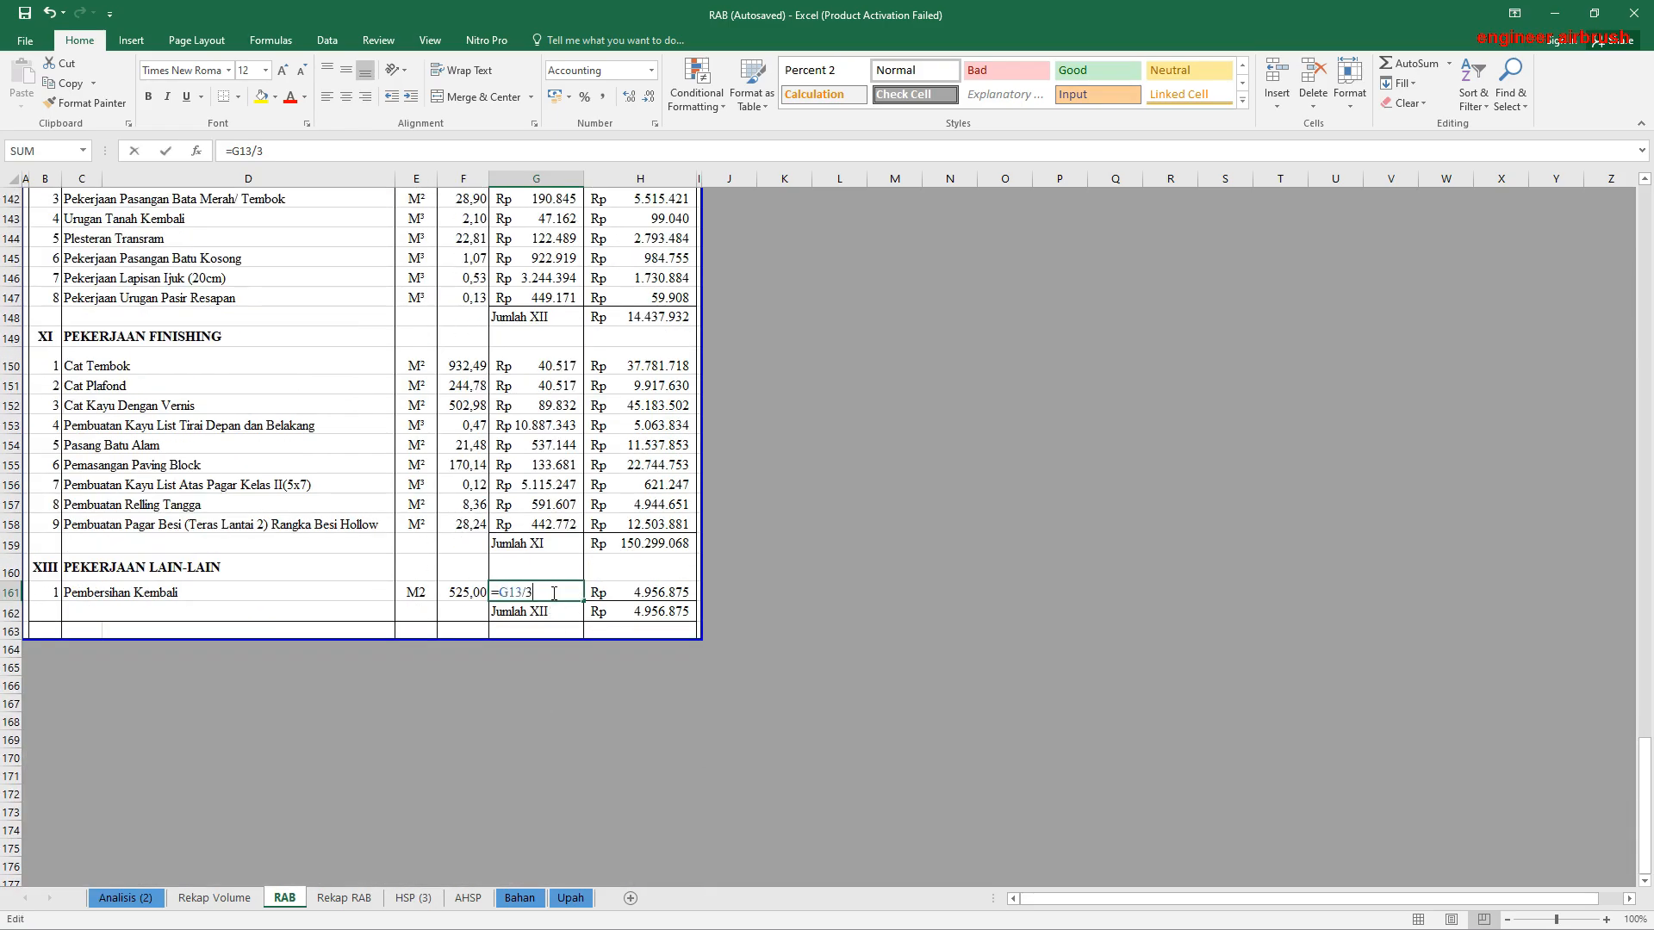
pyautogui.moveTo(1646, 758); pyautogui.dragTo(1647, 167)
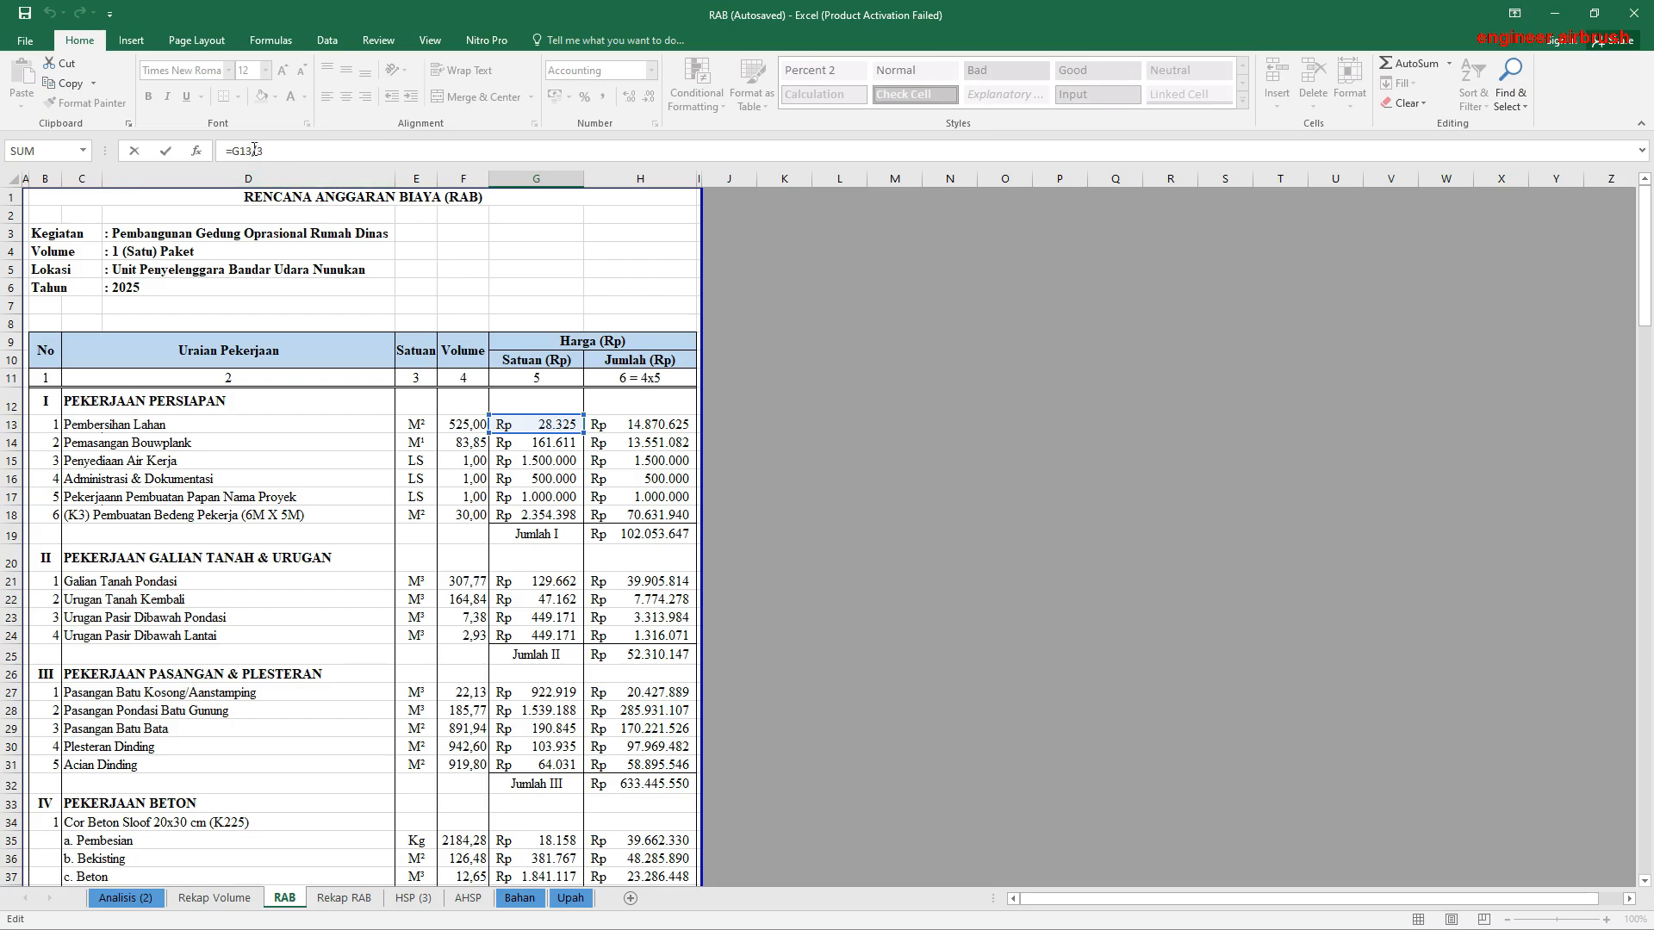
pyautogui.press('Return')
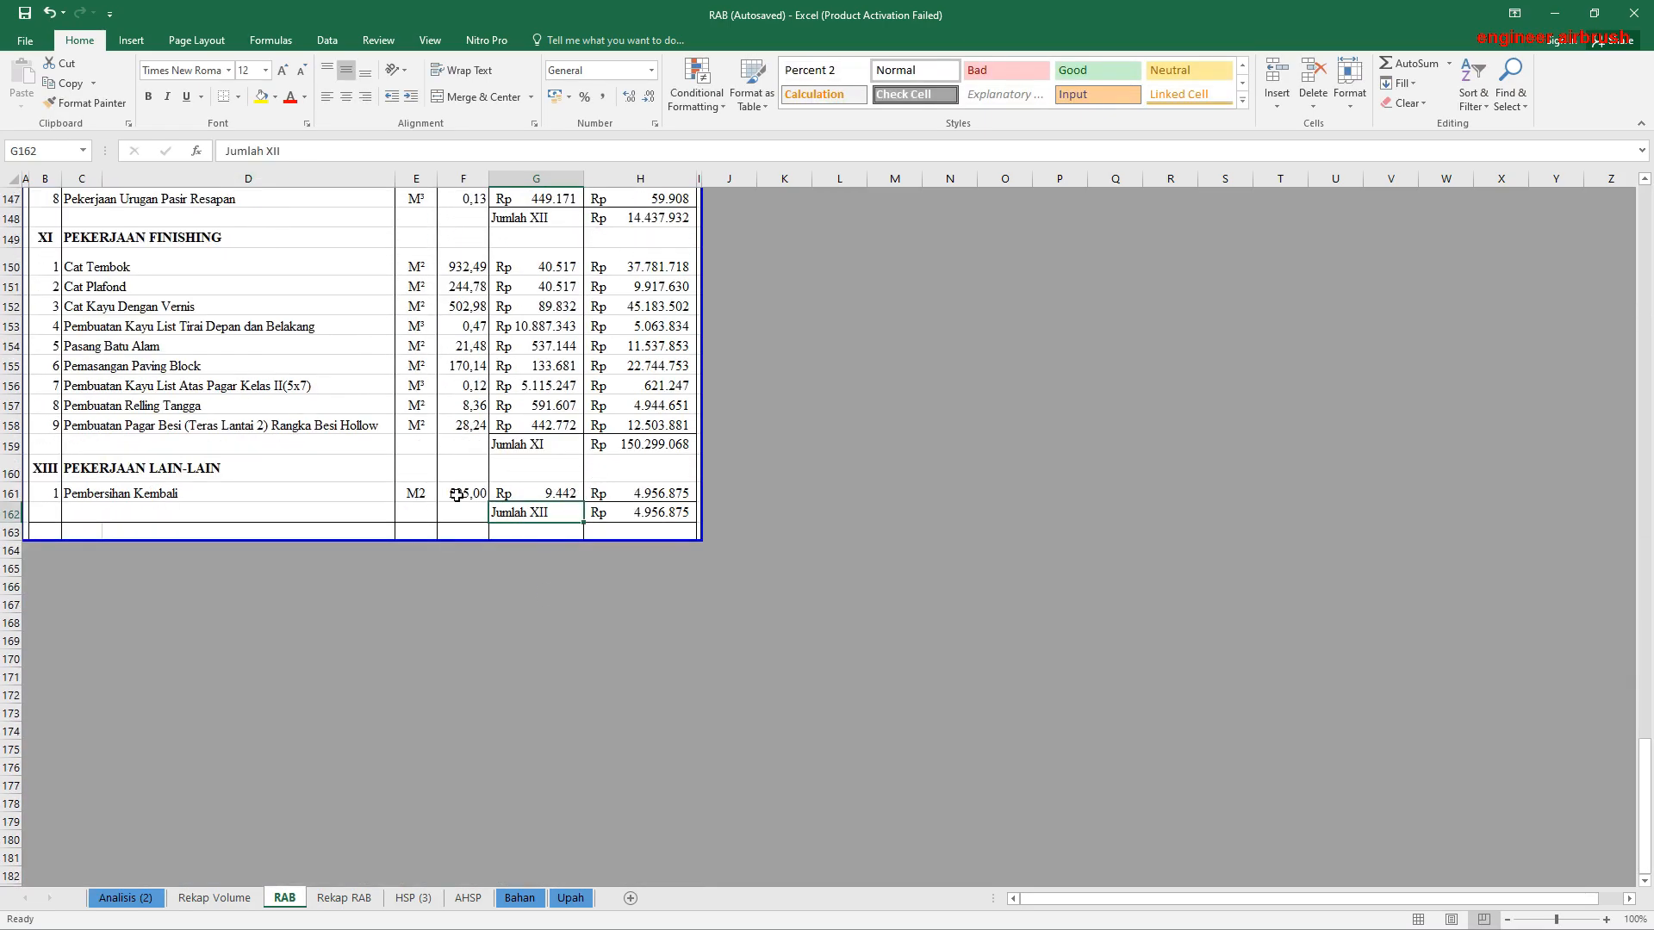
# Step: Link the Pembersihan Kembali volume in F161 to its total in AK1265 of Analisis (2), and review that calculation
pyautogui.click(456, 494)
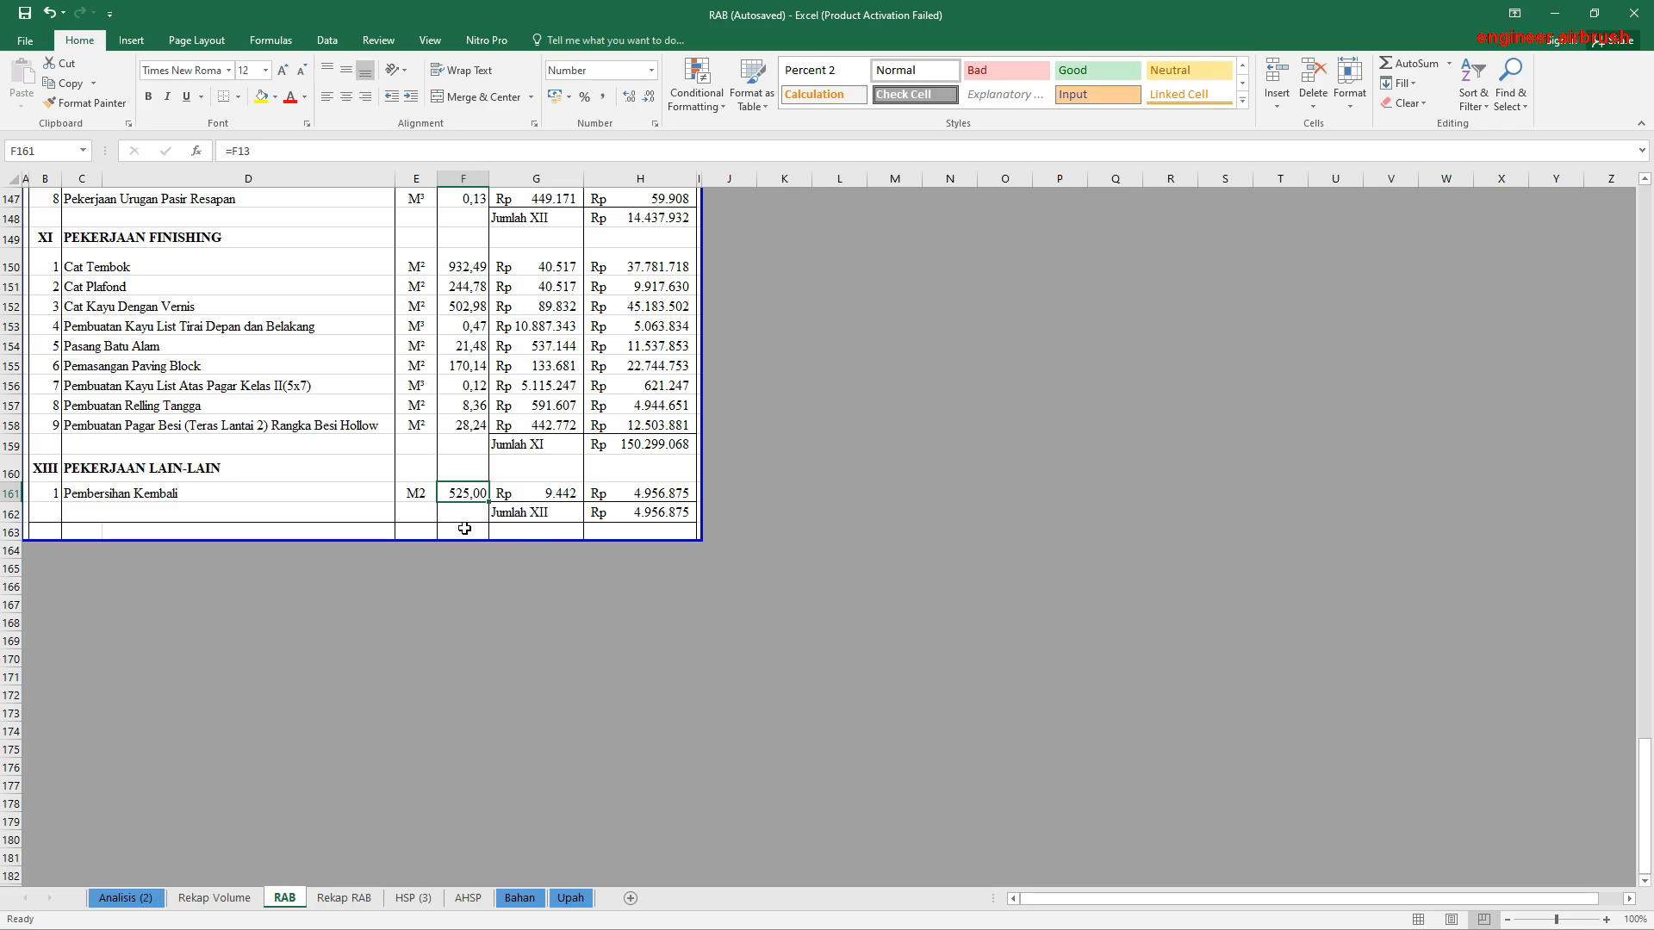
pyautogui.write('=')
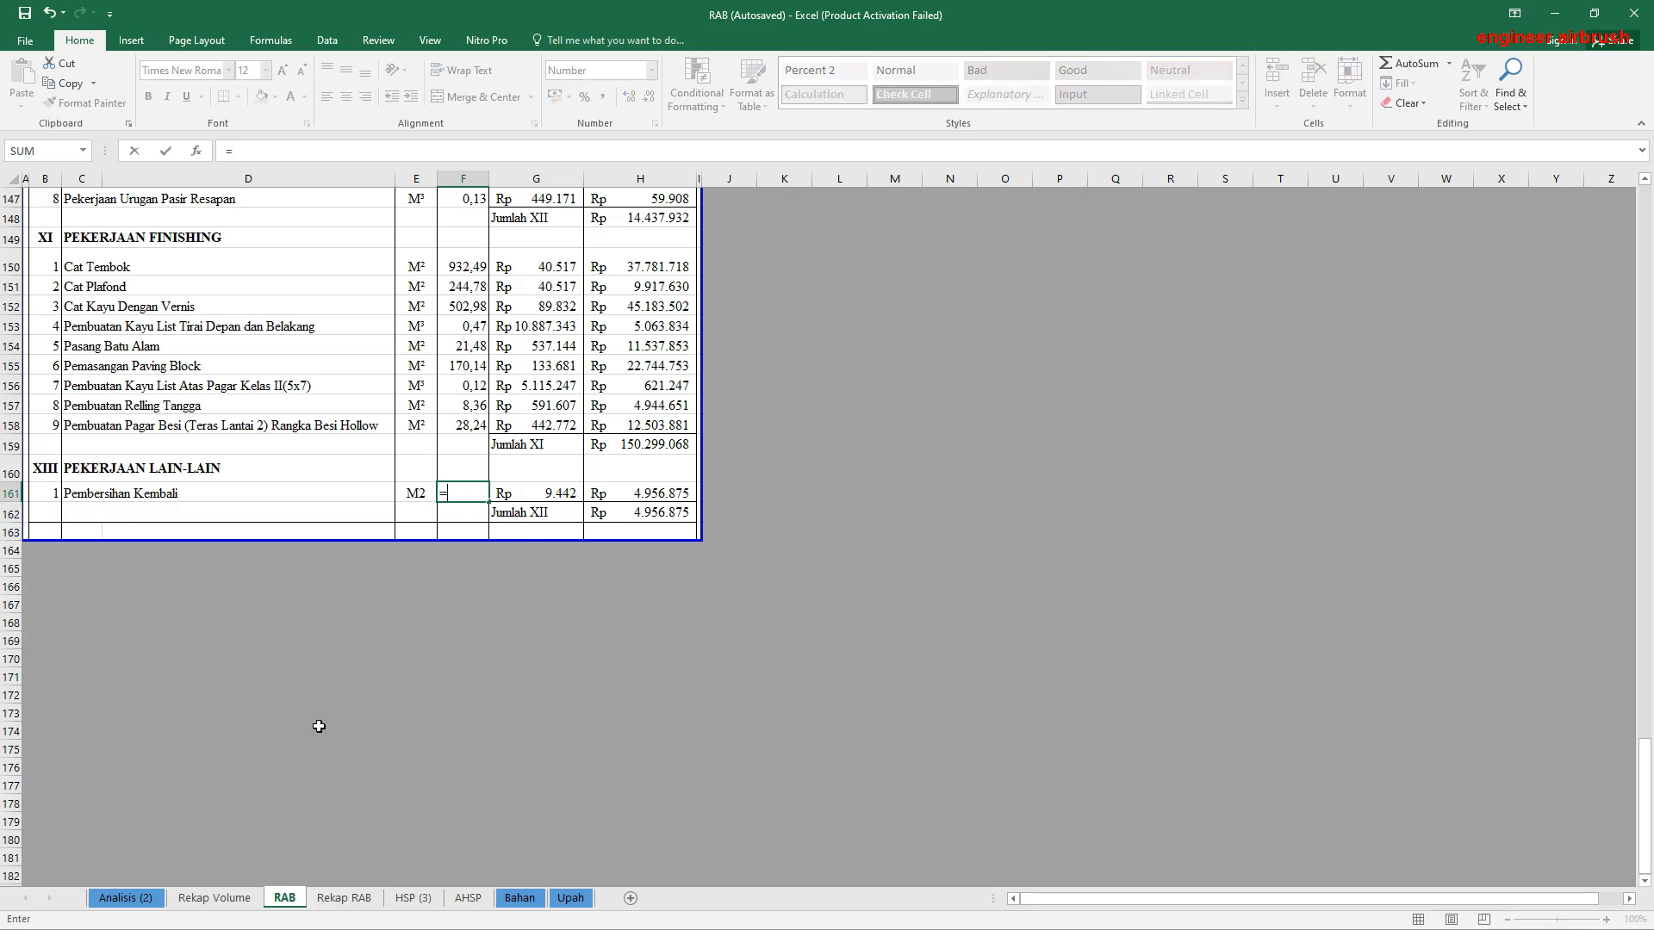
pyautogui.click(121, 898)
pyautogui.scroll(-20, 713, 635)
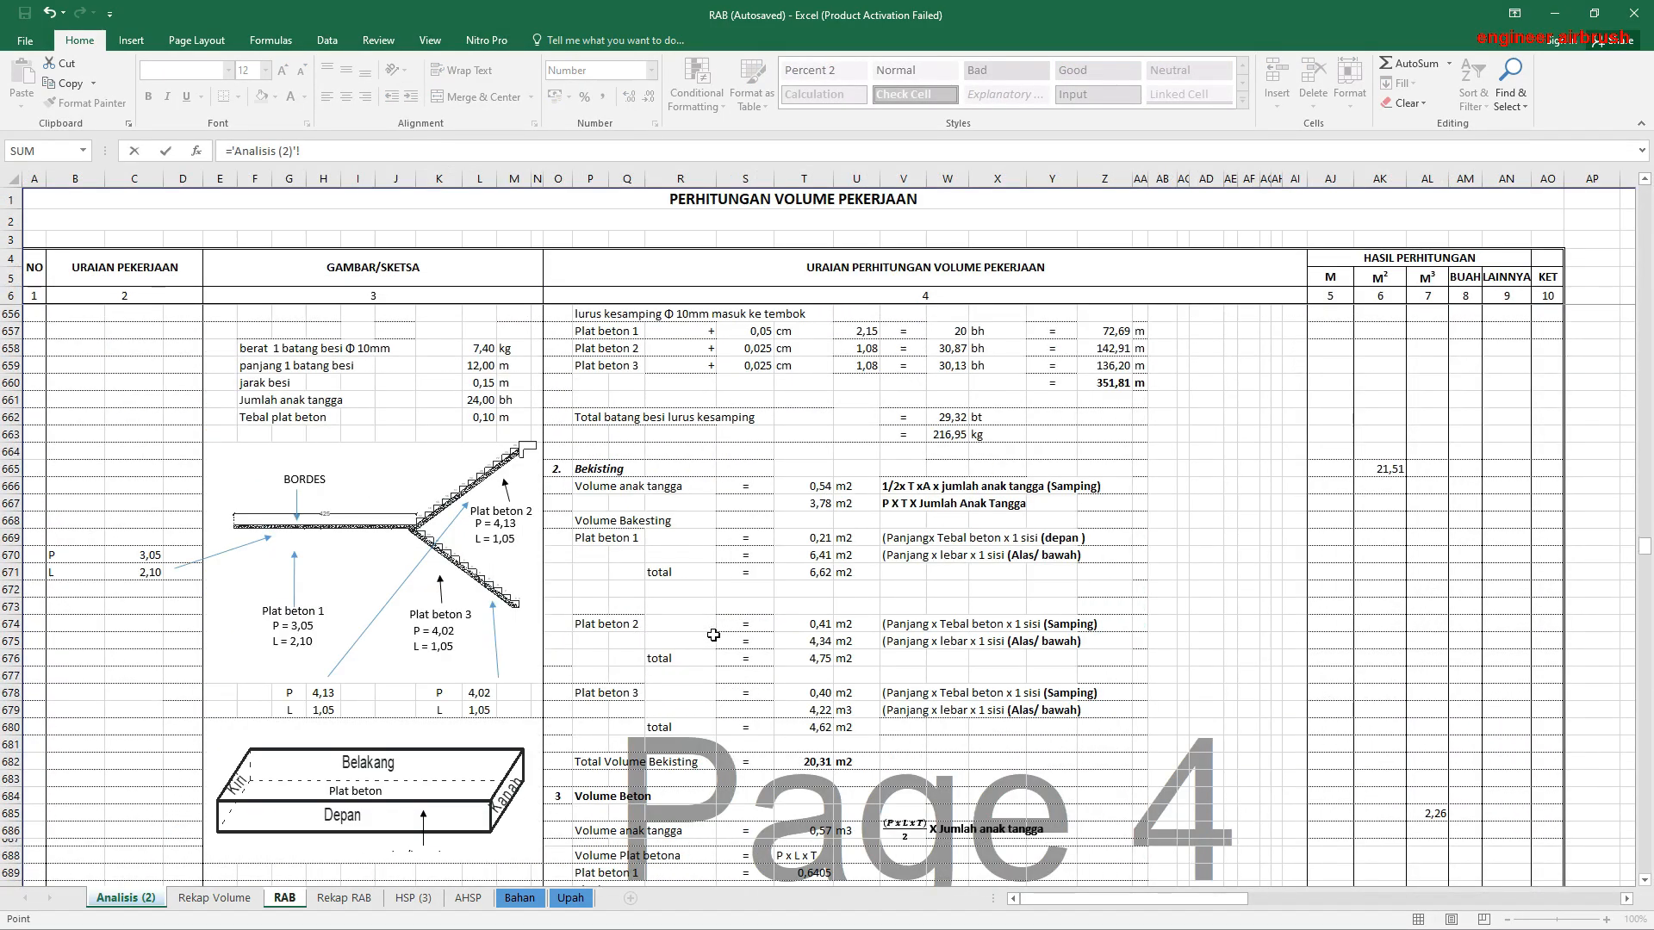
pyautogui.moveTo(1646, 575); pyautogui.dragTo(1585, 876)
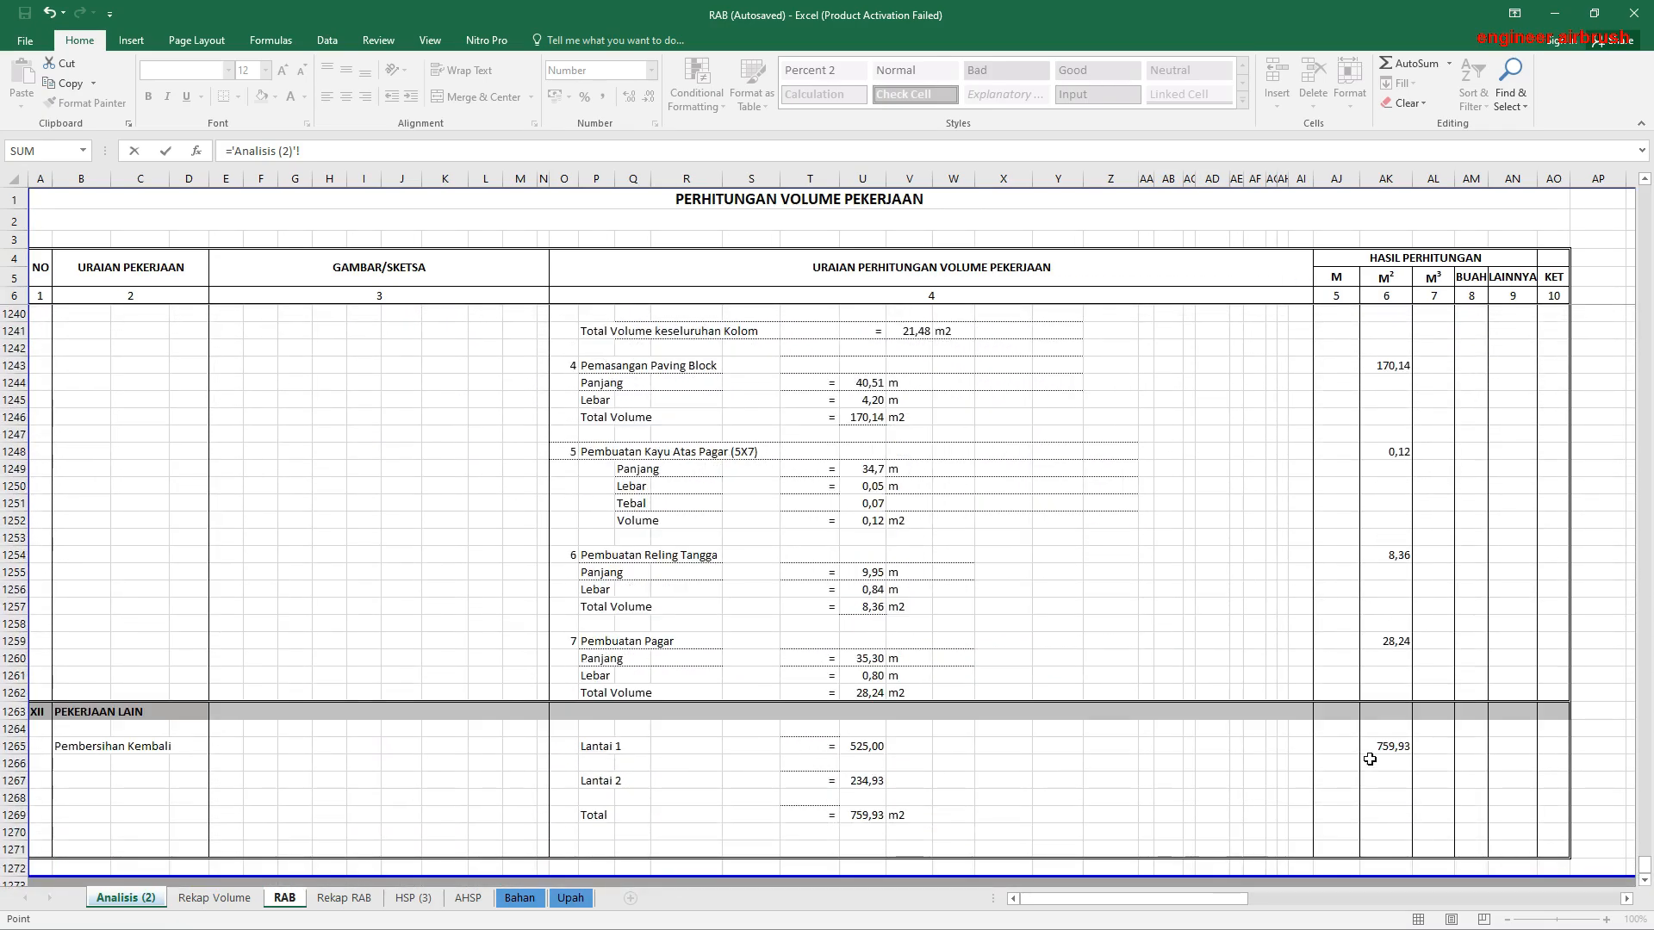
pyautogui.click(1392, 746)
pyautogui.press('Return')
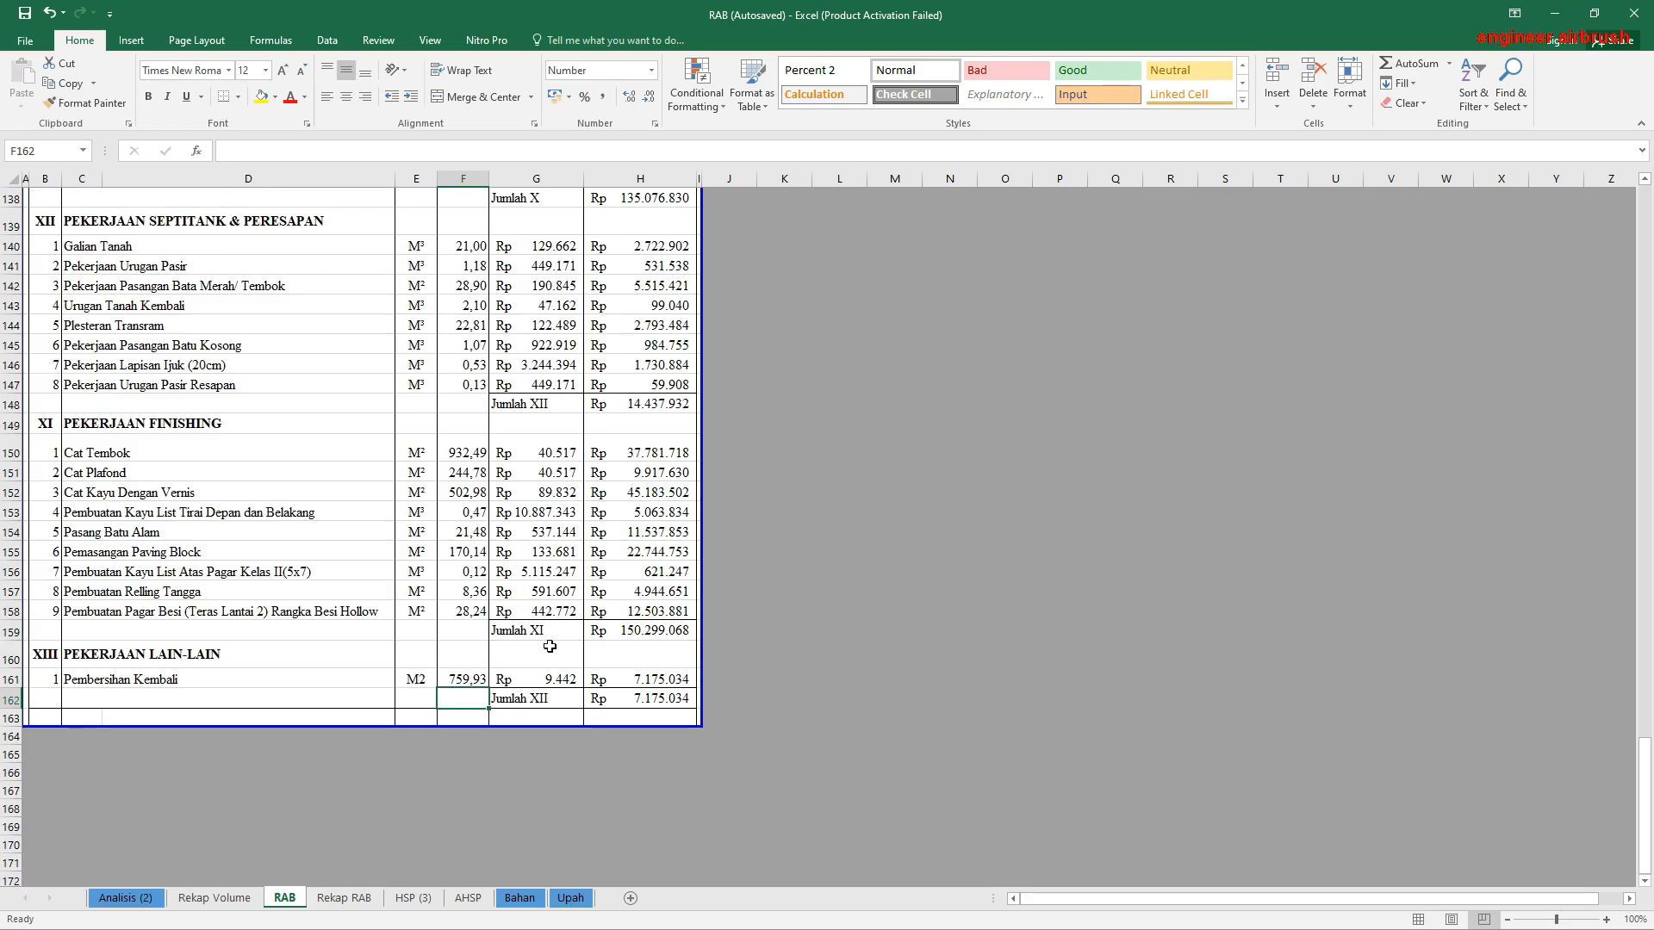
pyautogui.click(192, 898)
pyautogui.click(144, 900)
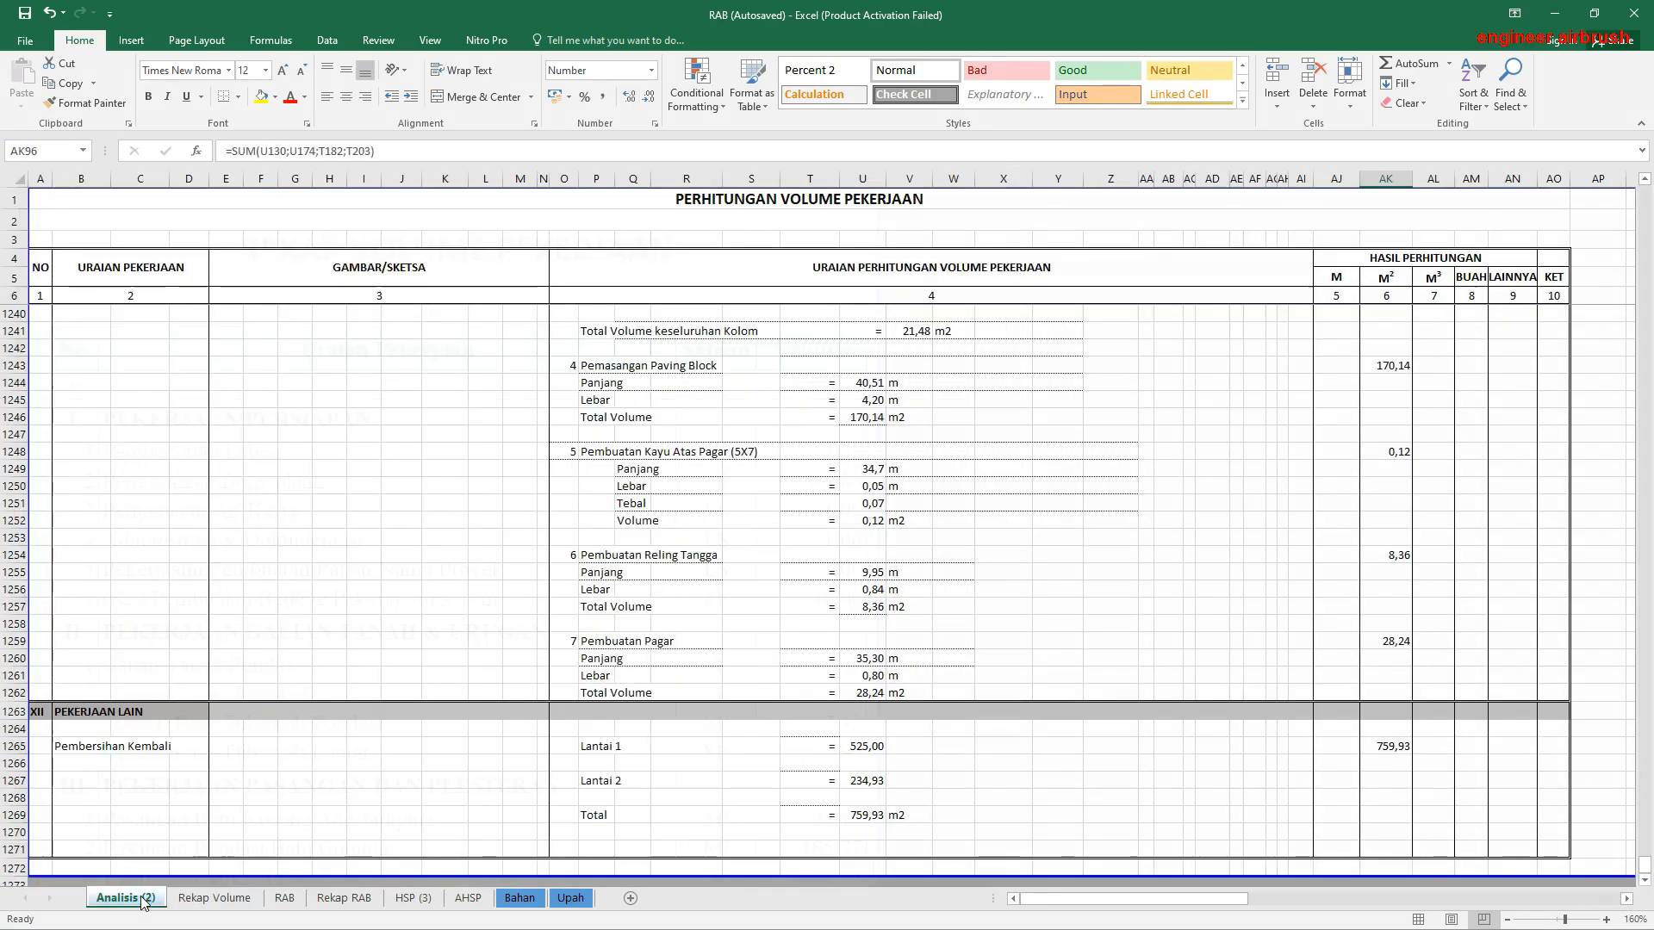
pyautogui.scroll(-3, 557, 669)
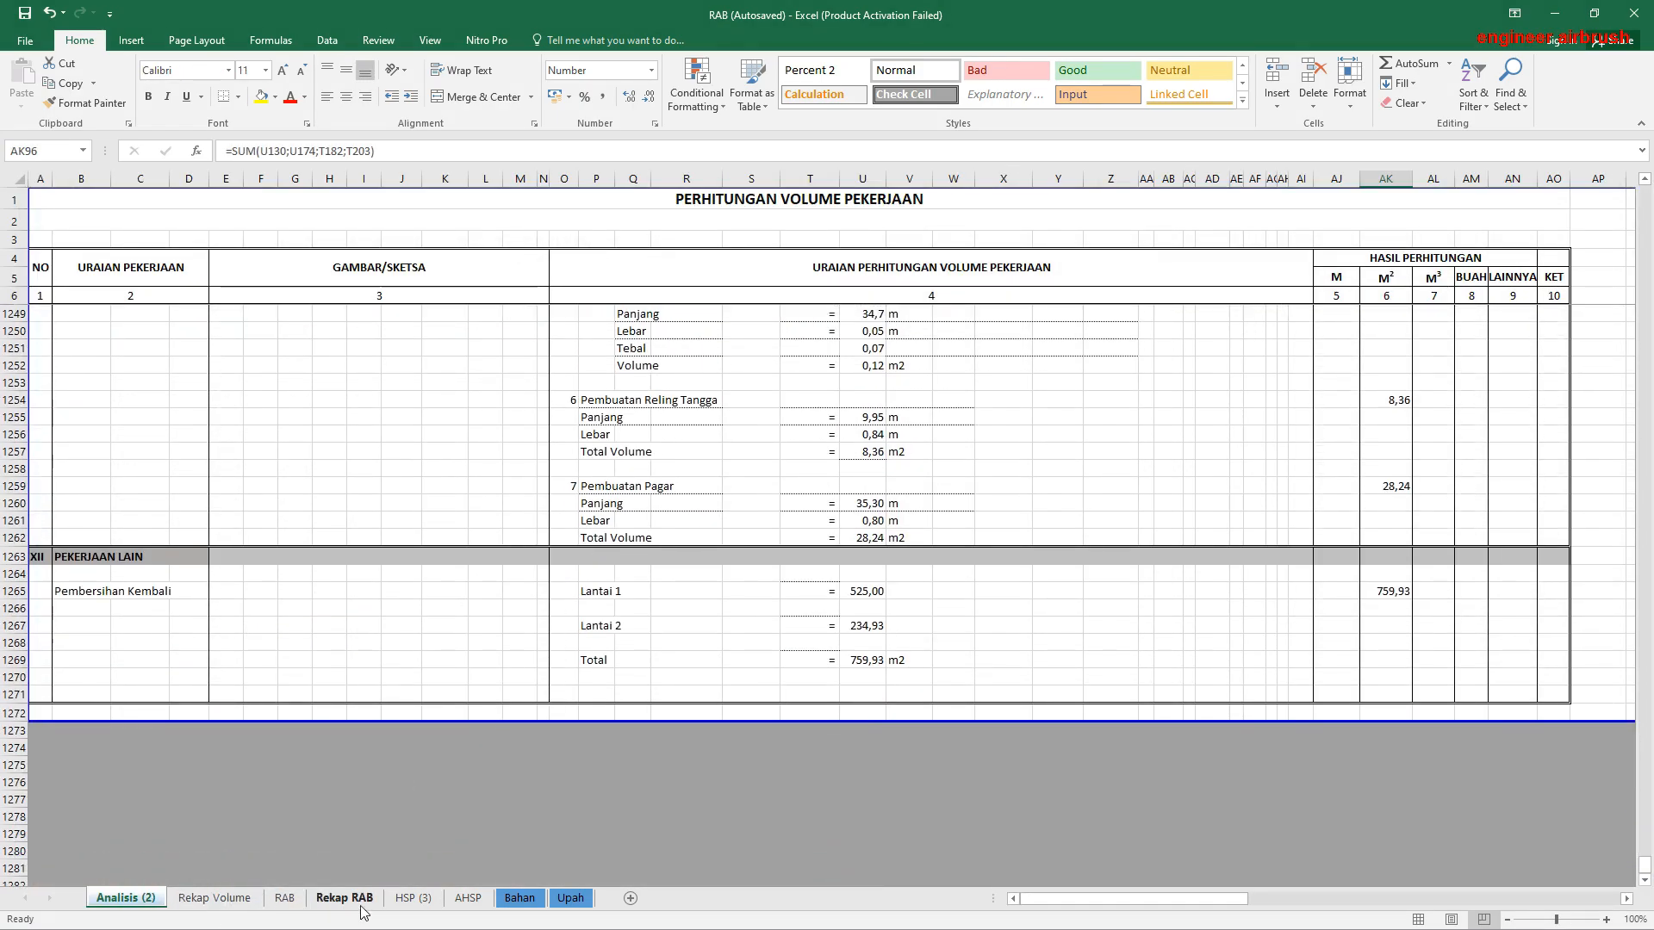
# Step: Update the millions in the Terbilang text in B33 of the Rekap RAB sheet to read "Tiga Ratus Enam Puluh Dua Juta"
pyautogui.click(355, 900)
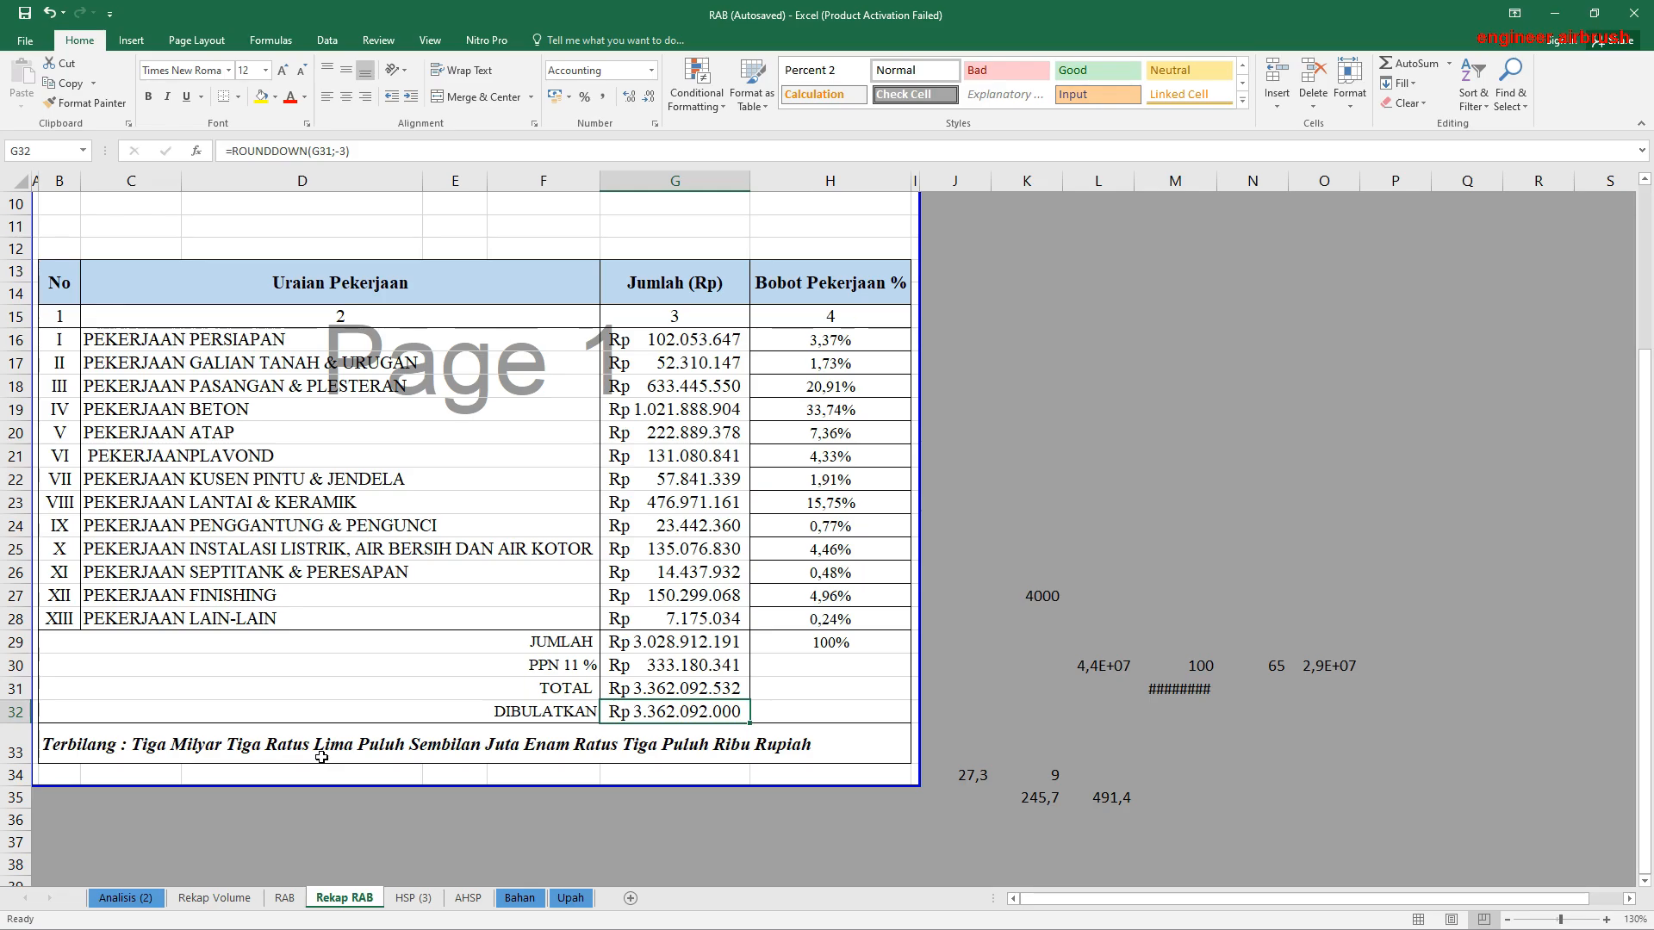
pyautogui.click(289, 752)
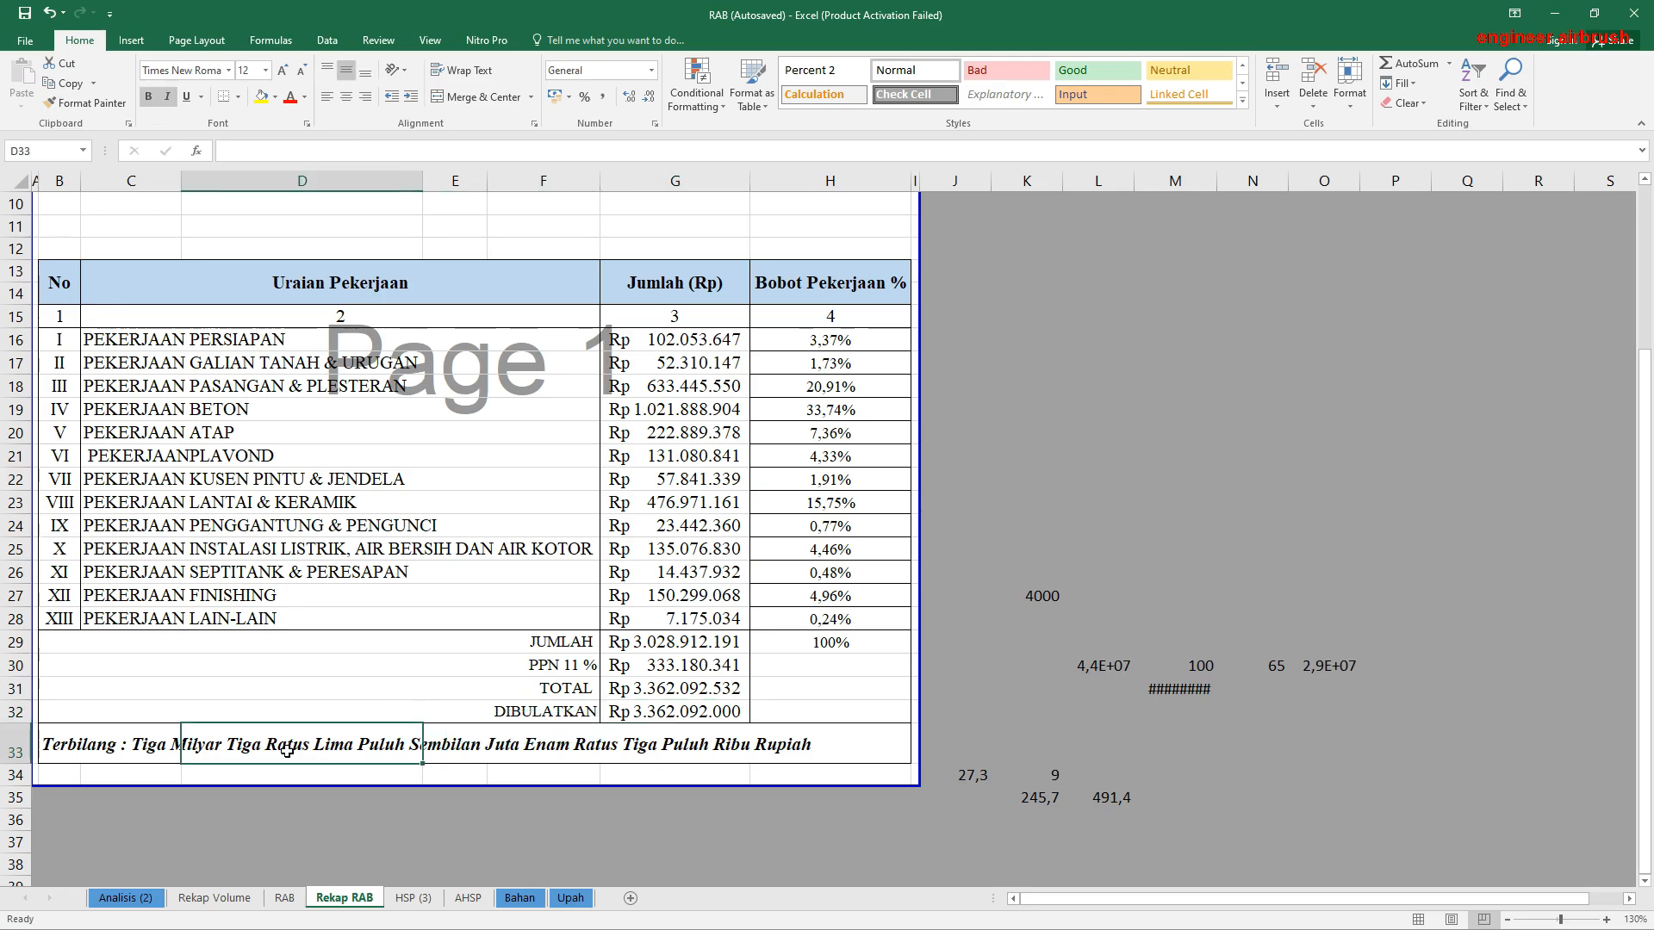
pyautogui.click(106, 747)
pyautogui.click(44, 743)
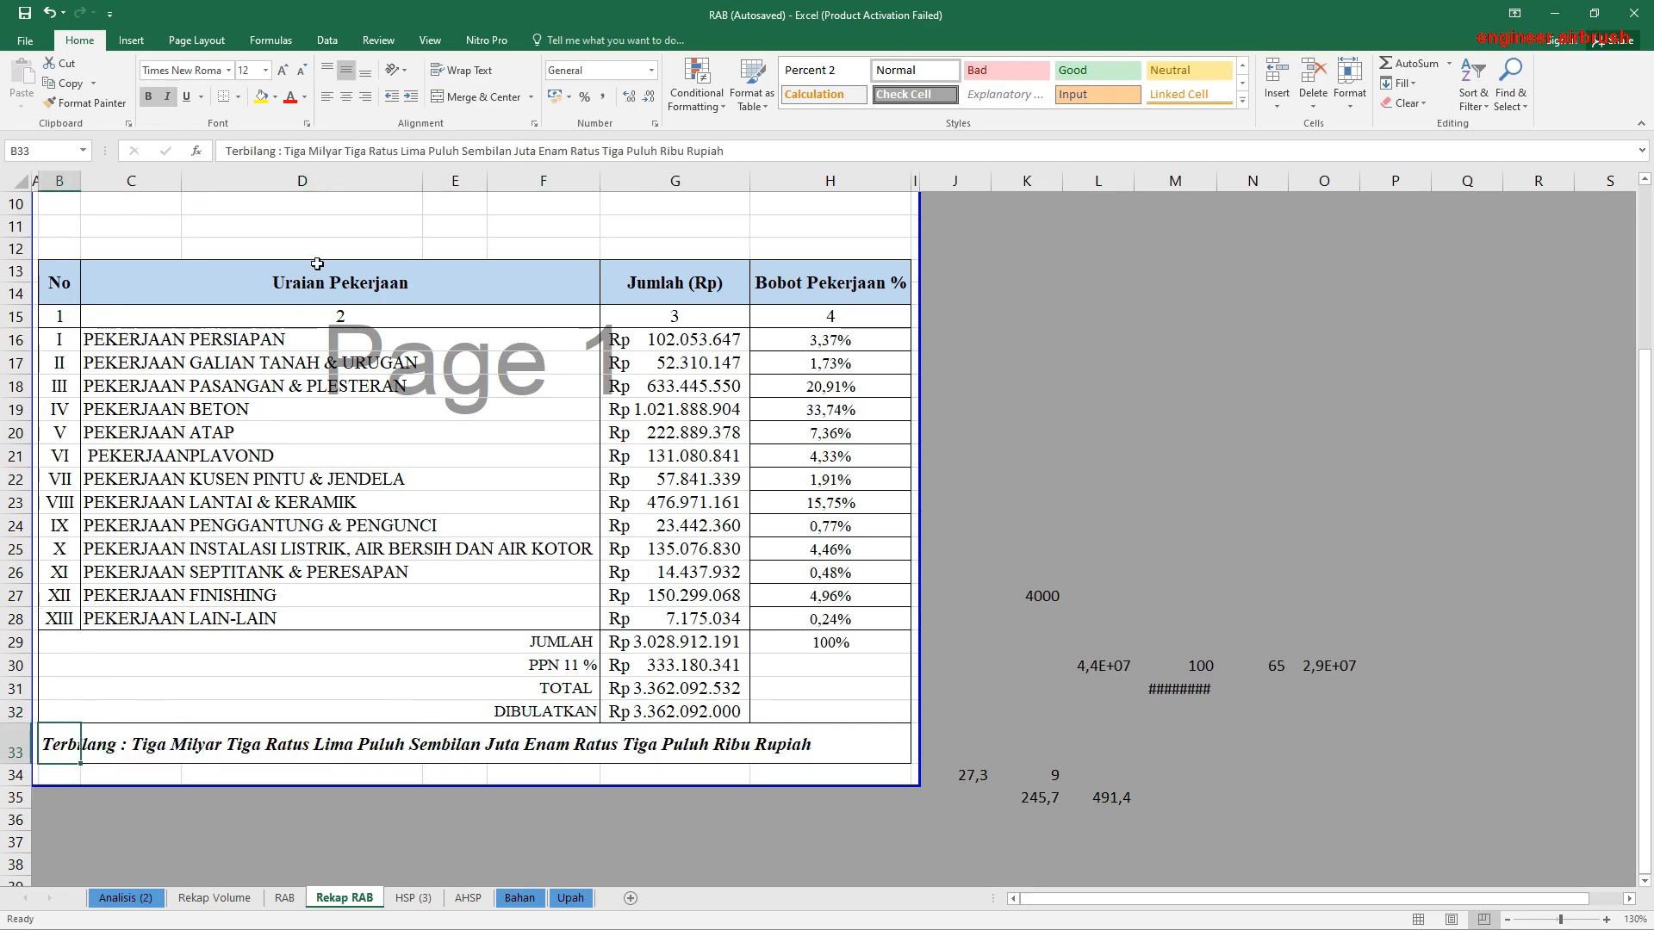
pyautogui.moveTo(403, 151); pyautogui.dragTo(428, 153)
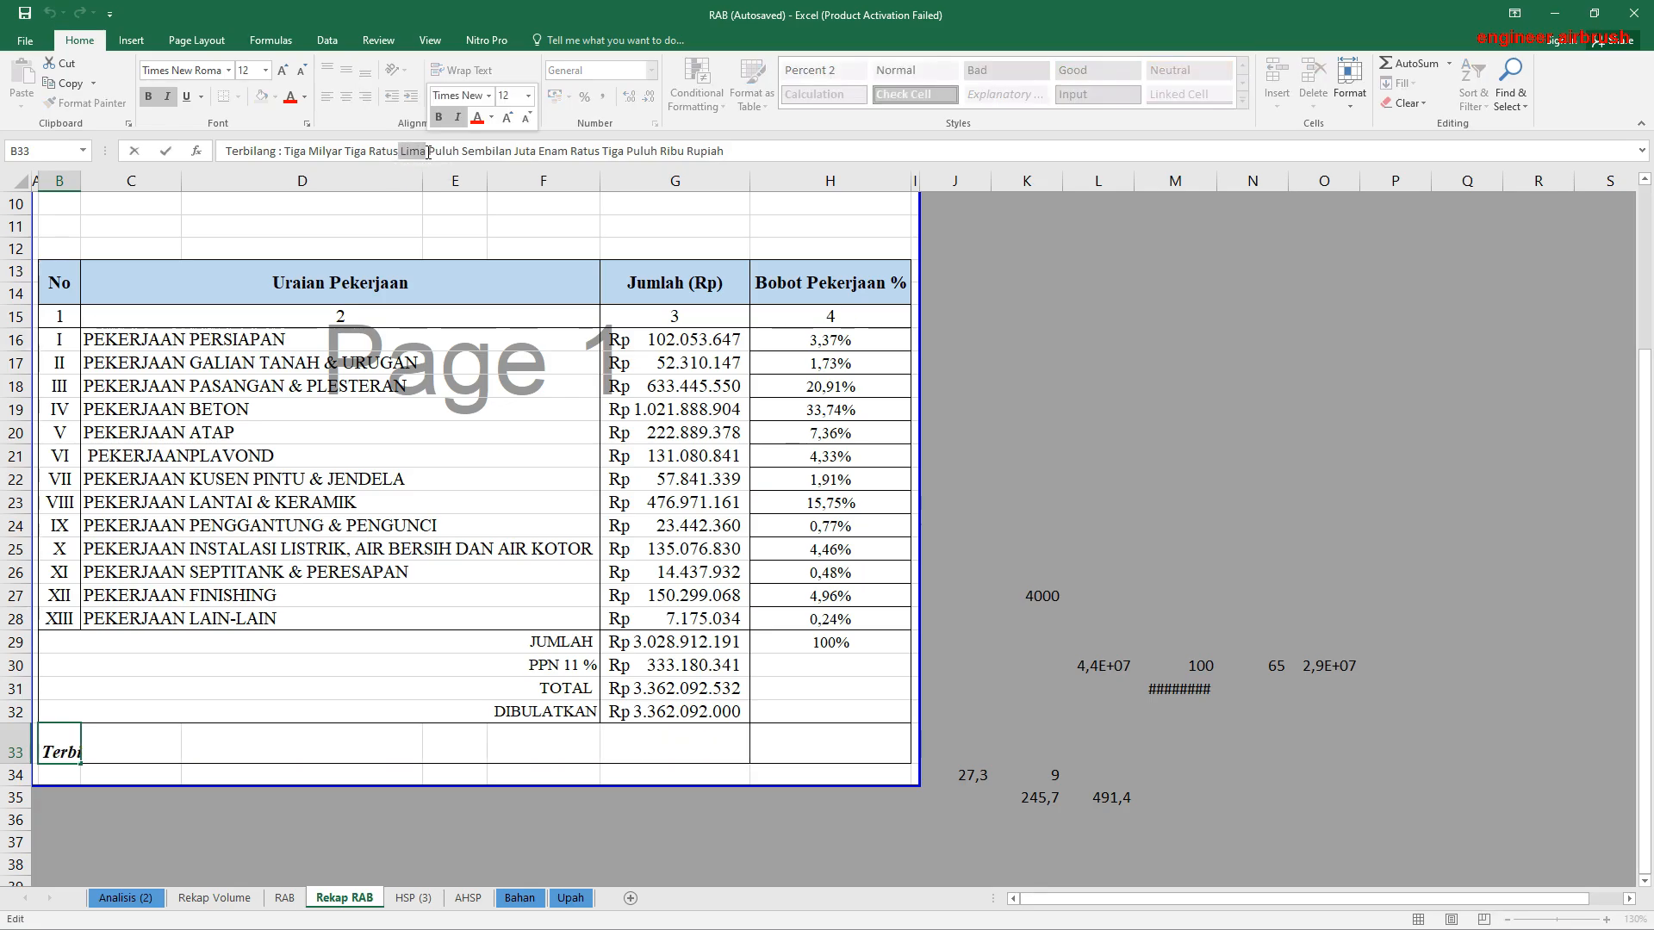
pyautogui.write('Enam')
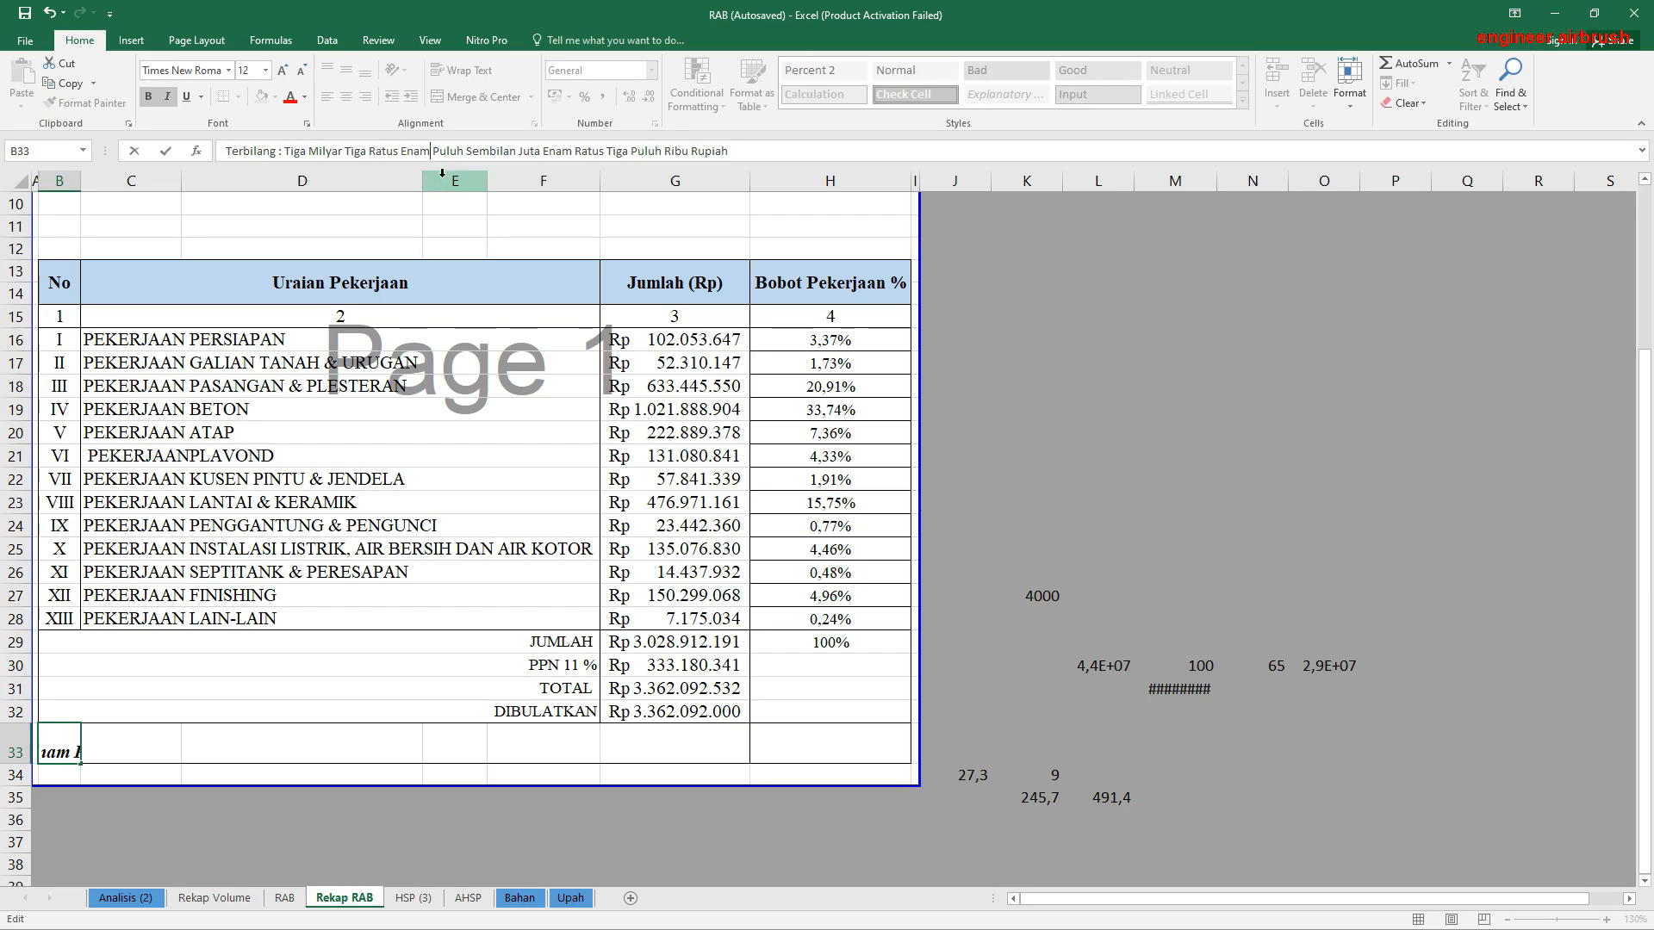
pyautogui.moveTo(469, 150); pyautogui.dragTo(512, 151)
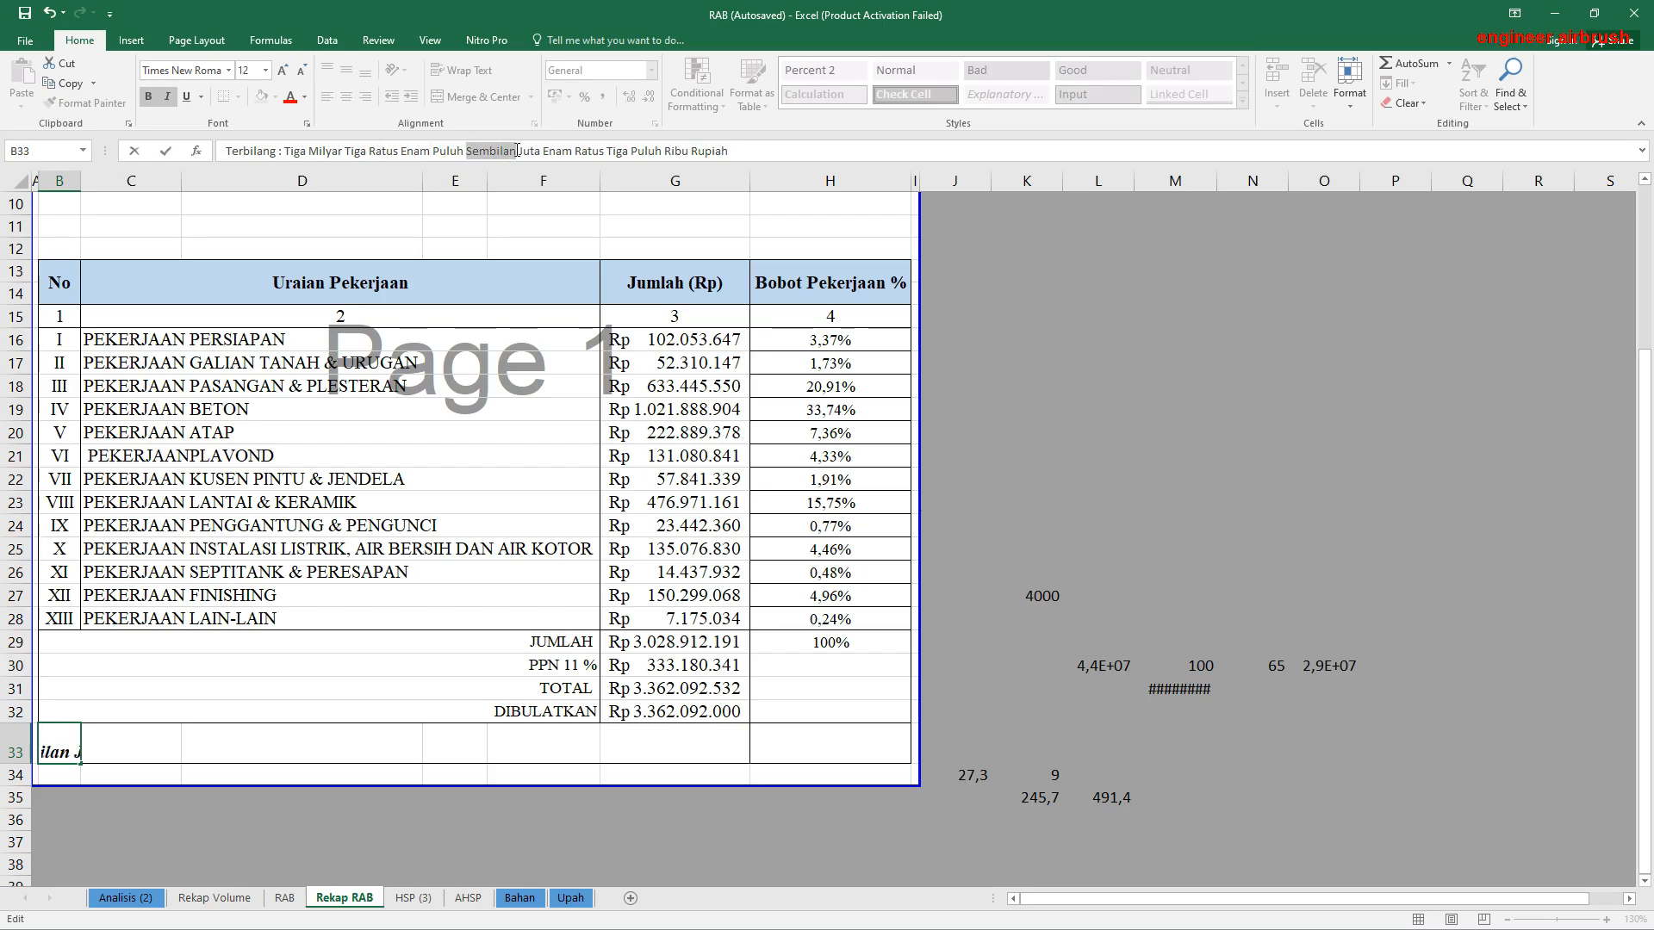
pyautogui.write('Dua')
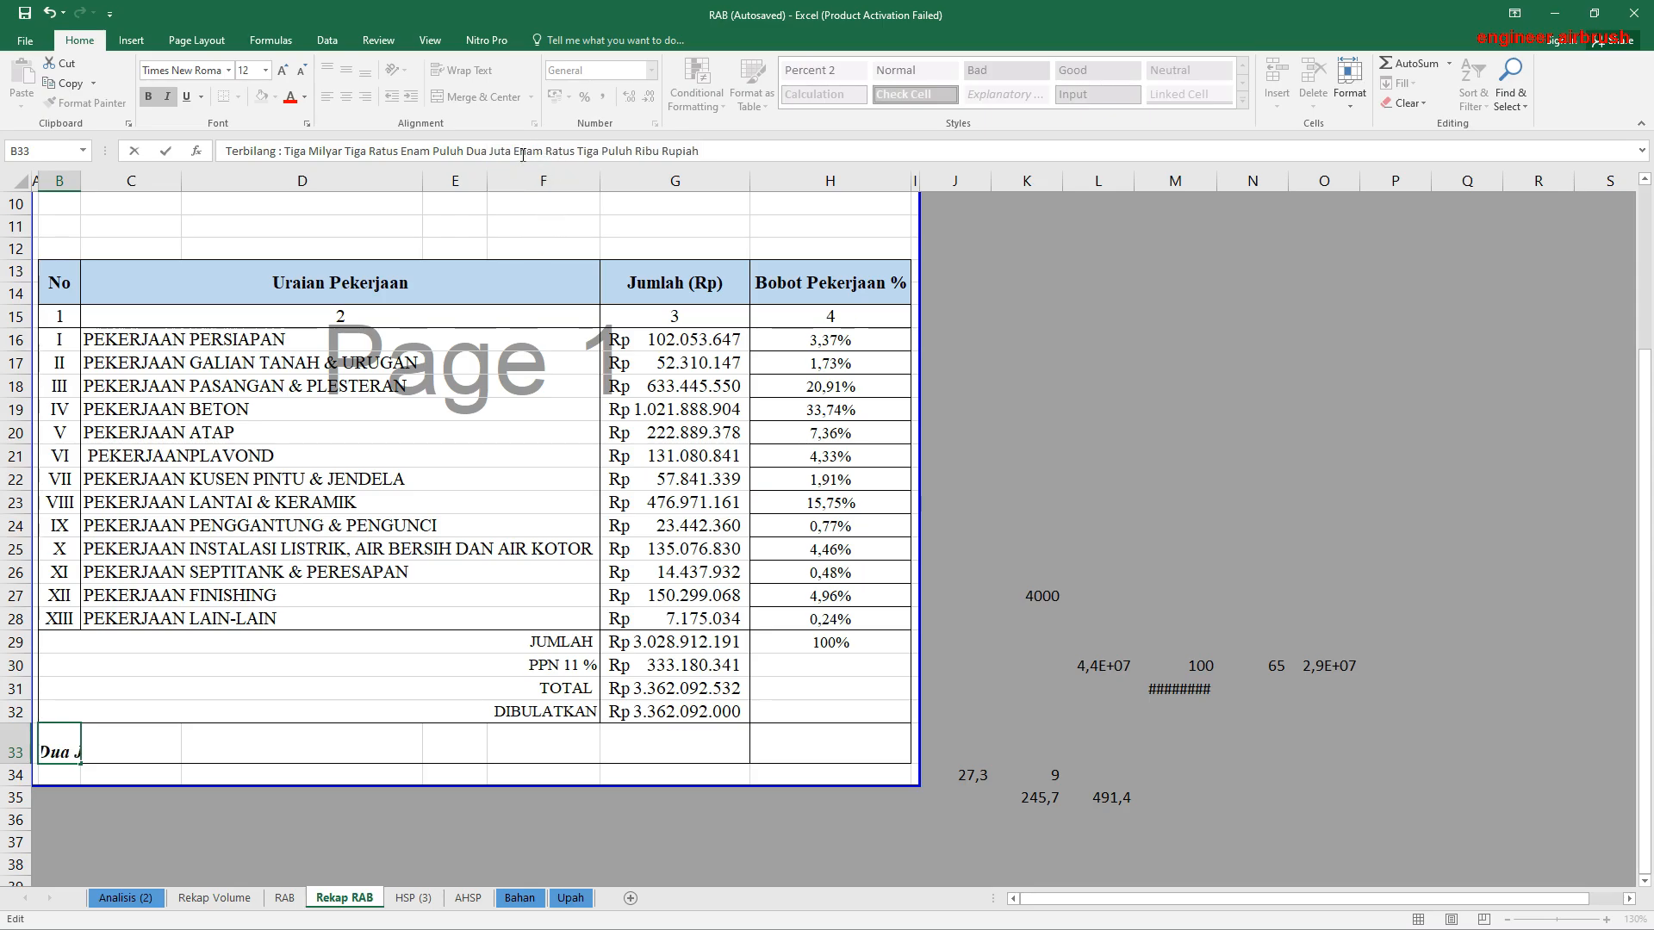
# Step: Change the thousands at the end of the Terbilang text to "Sembilan Puluh Dua Ribu Rupiah" and commit the edit
pyautogui.moveTo(514, 151); pyautogui.dragTo(584, 153)
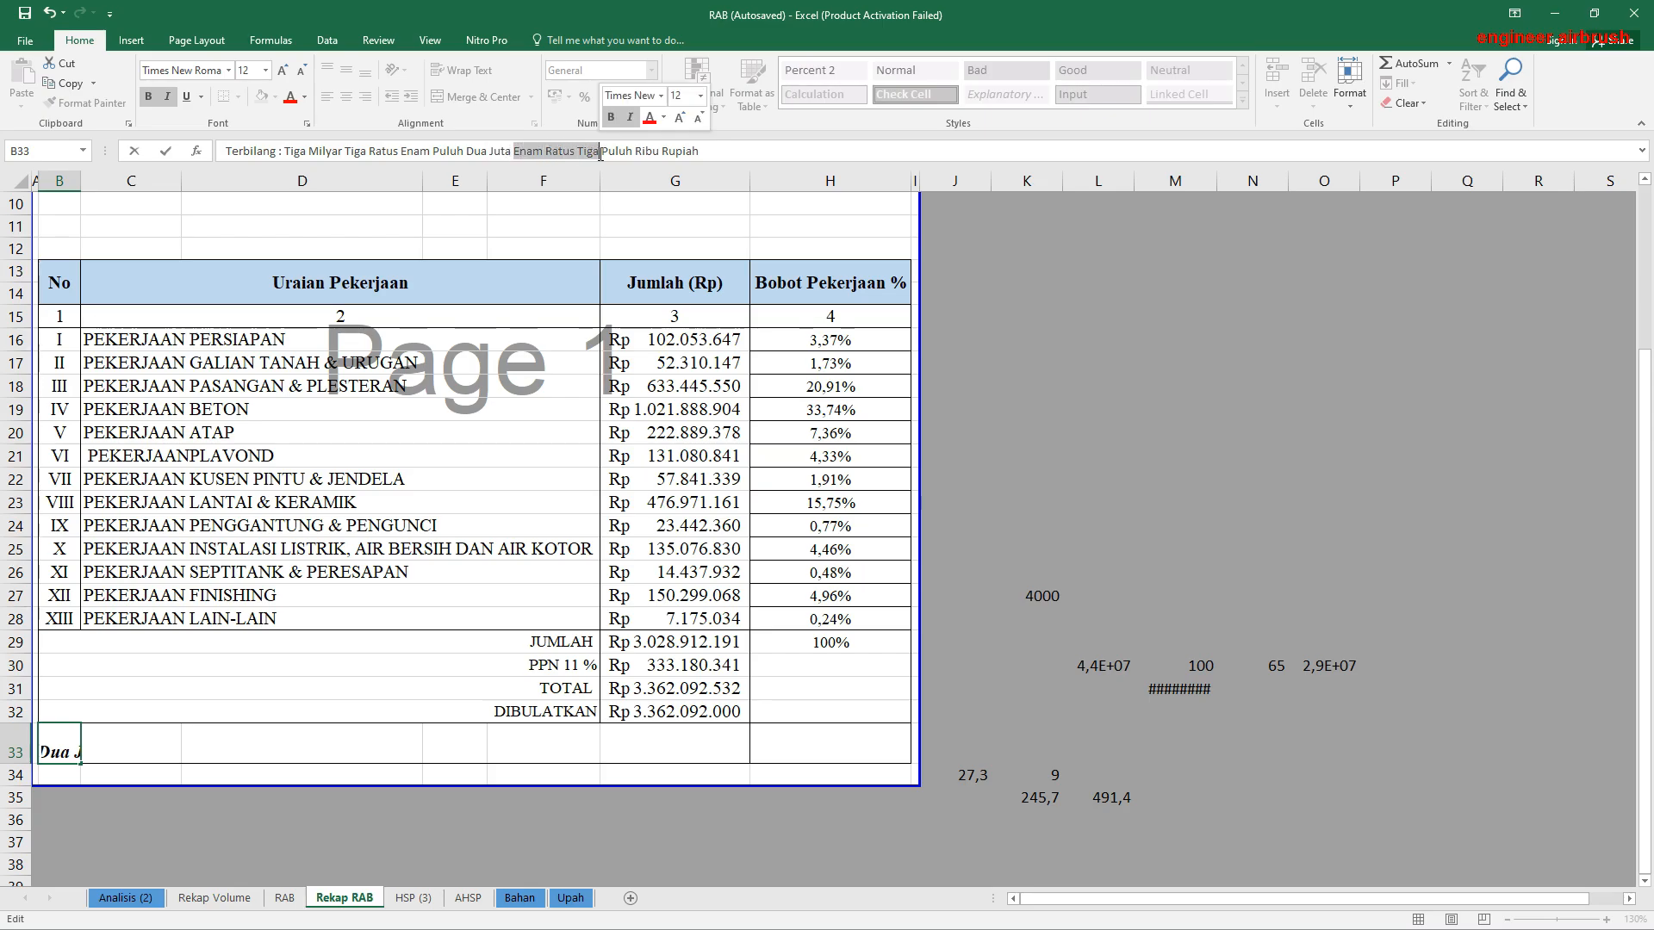
pyautogui.write('Sembila')
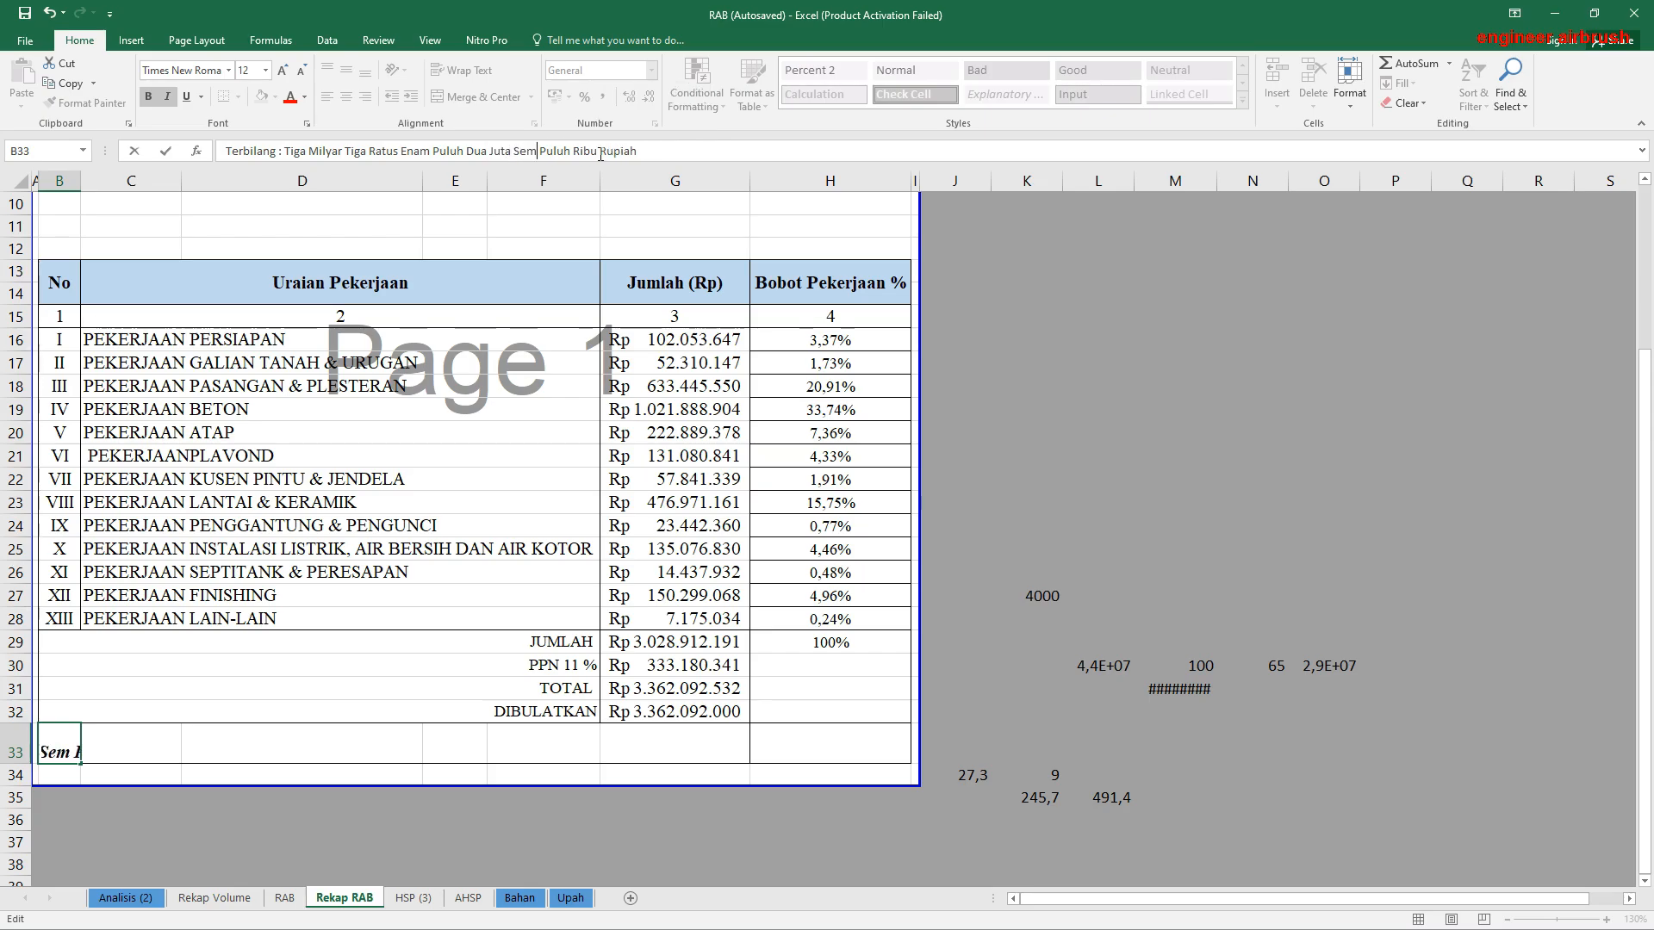
pyautogui.write('n')
pyautogui.press('Right')
pyautogui.press('Right')
pyautogui.press('Right')
pyautogui.press('Right')
pyautogui.press('Right')
pyautogui.press('Right')
pyautogui.press('Right')
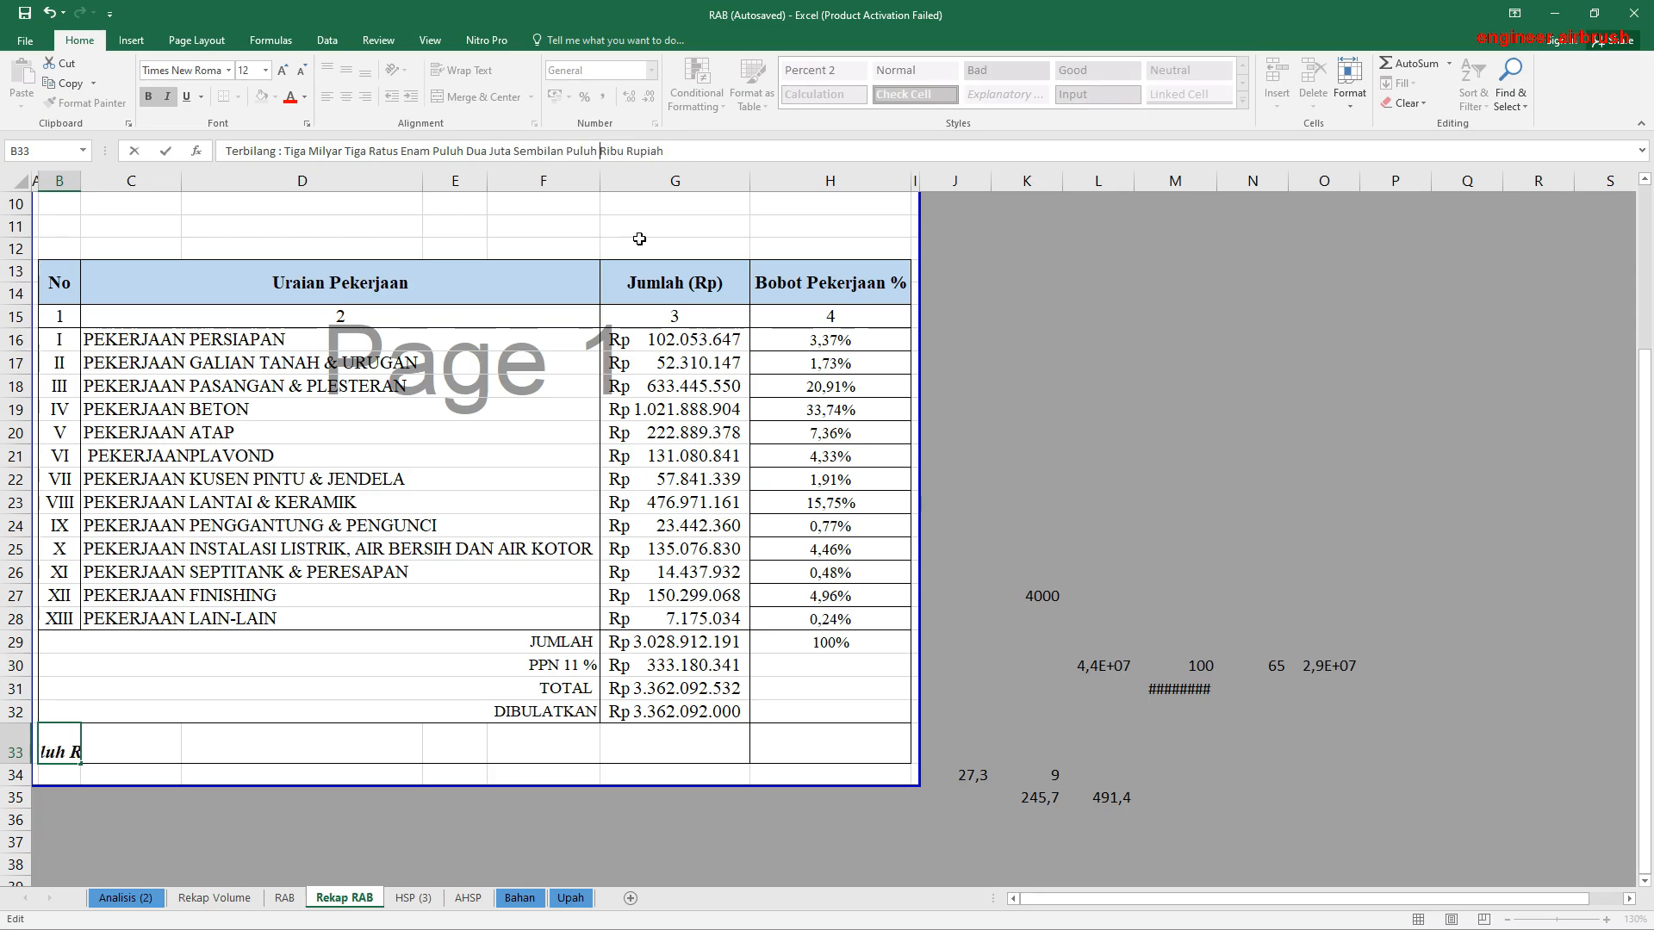
pyautogui.write('Dua')
pyautogui.click(625, 618)
# Step: Review the Bobot Pekerjaan % formulas in column H of the recap table, from Pekerjaan Persiapan down to Pekerjaan Lain-Lain
pyautogui.scroll(-2, 626, 617)
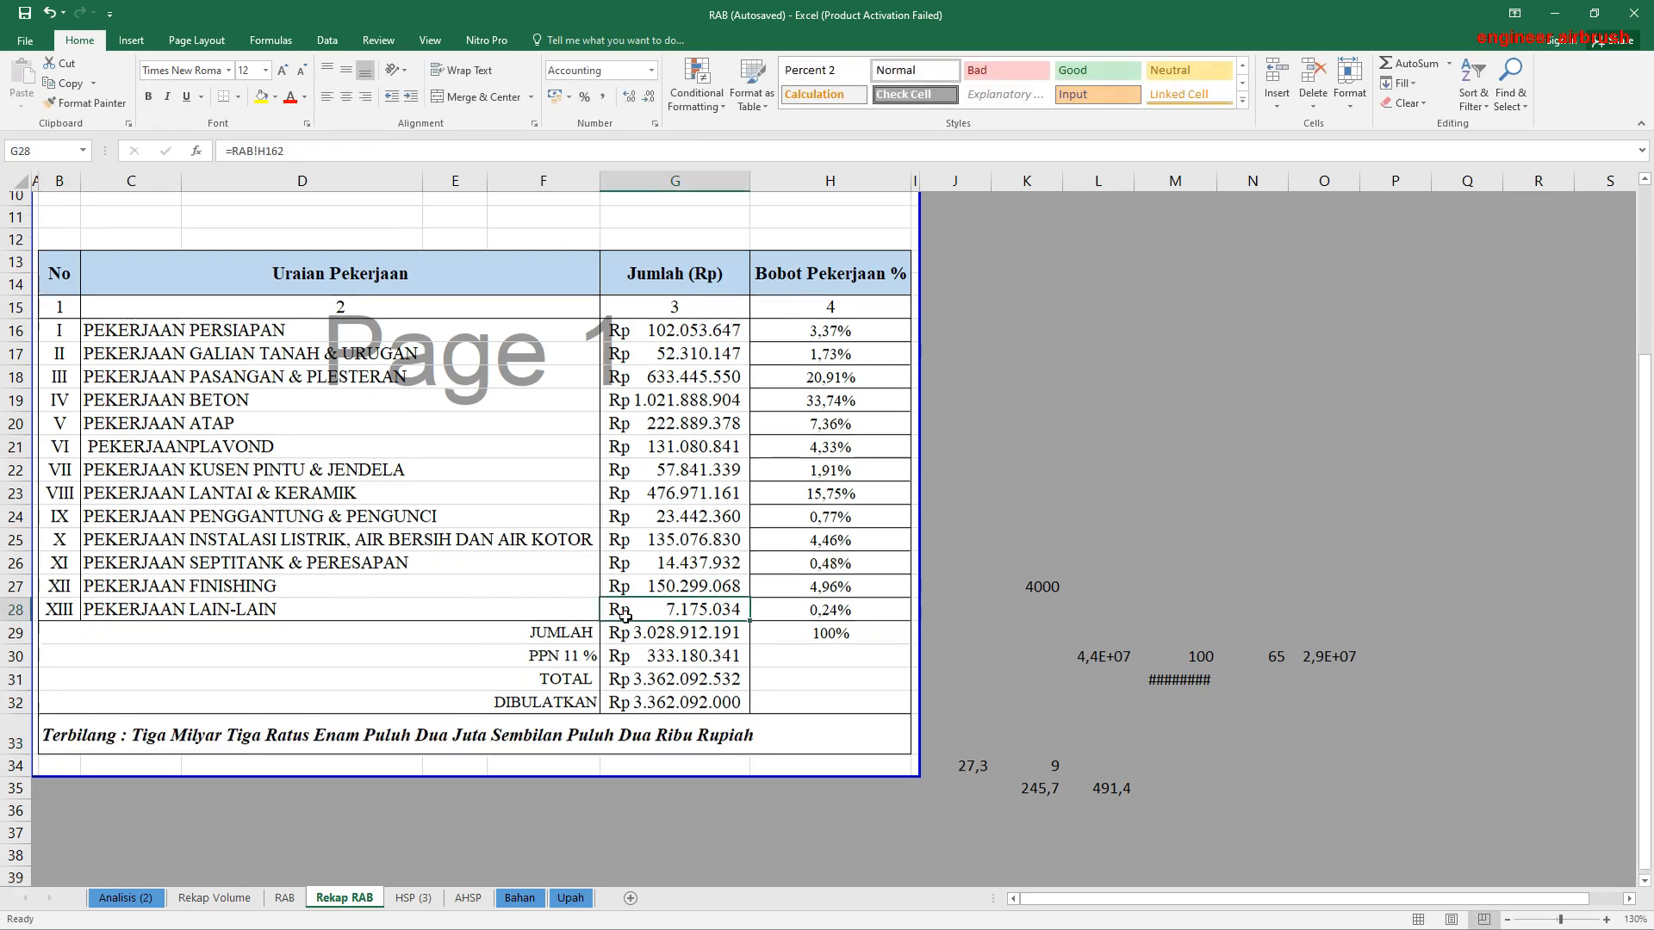
pyautogui.scroll(2, 626, 617)
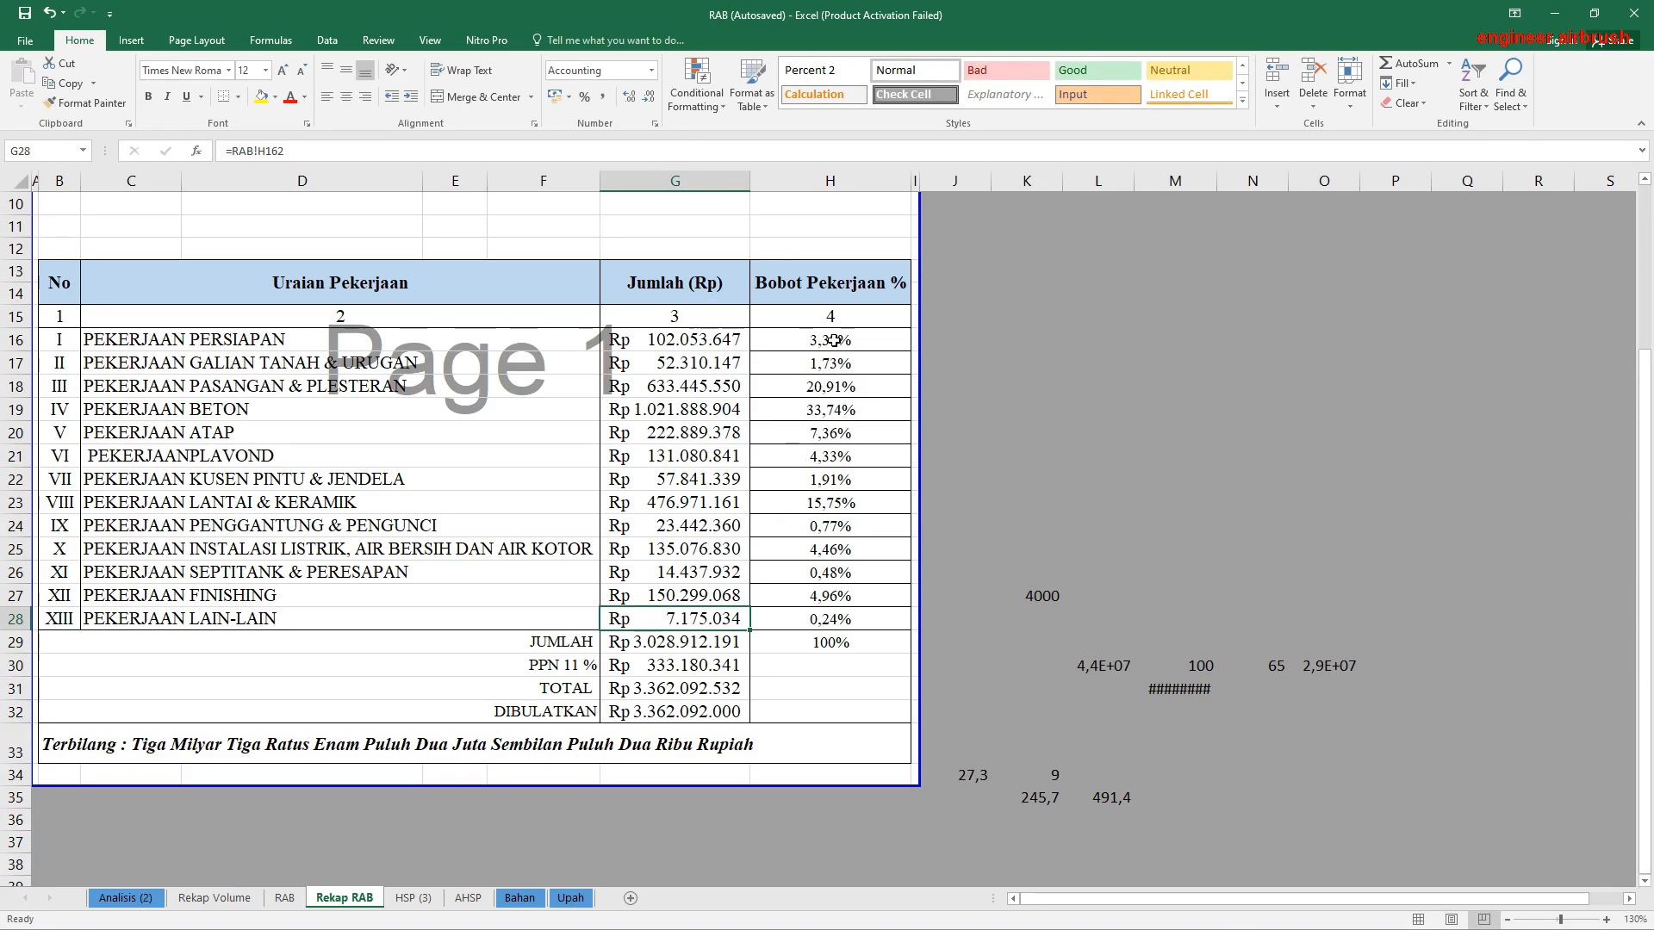
pyautogui.moveTo(834, 340); pyautogui.dragTo(847, 408)
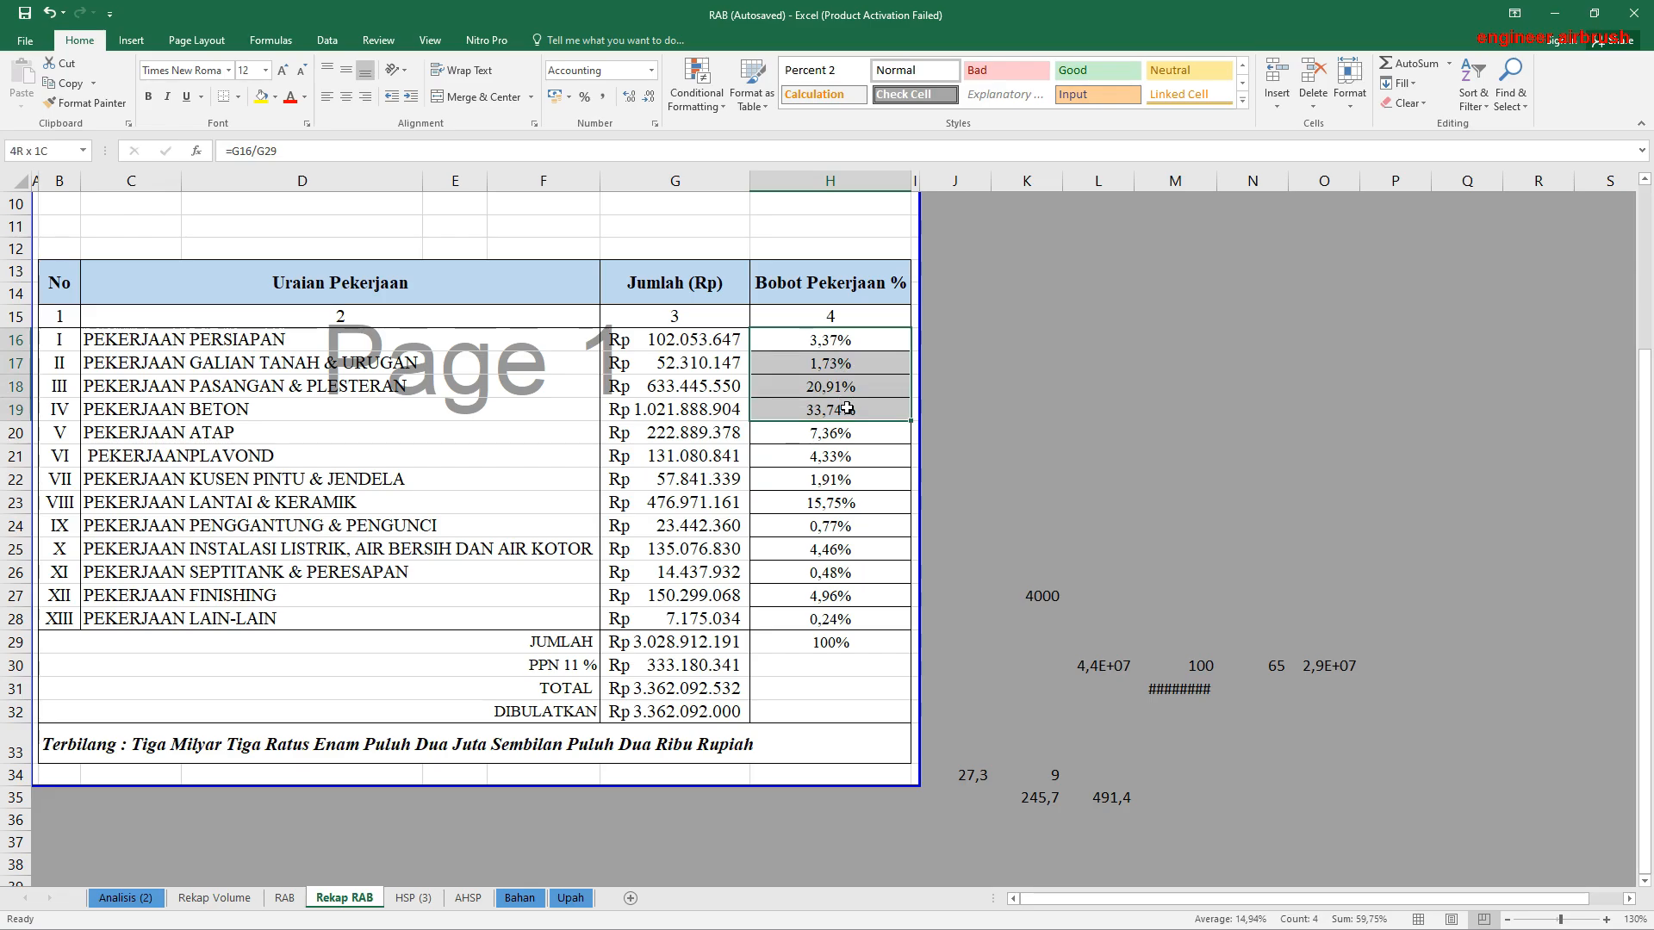
pyautogui.click(840, 386)
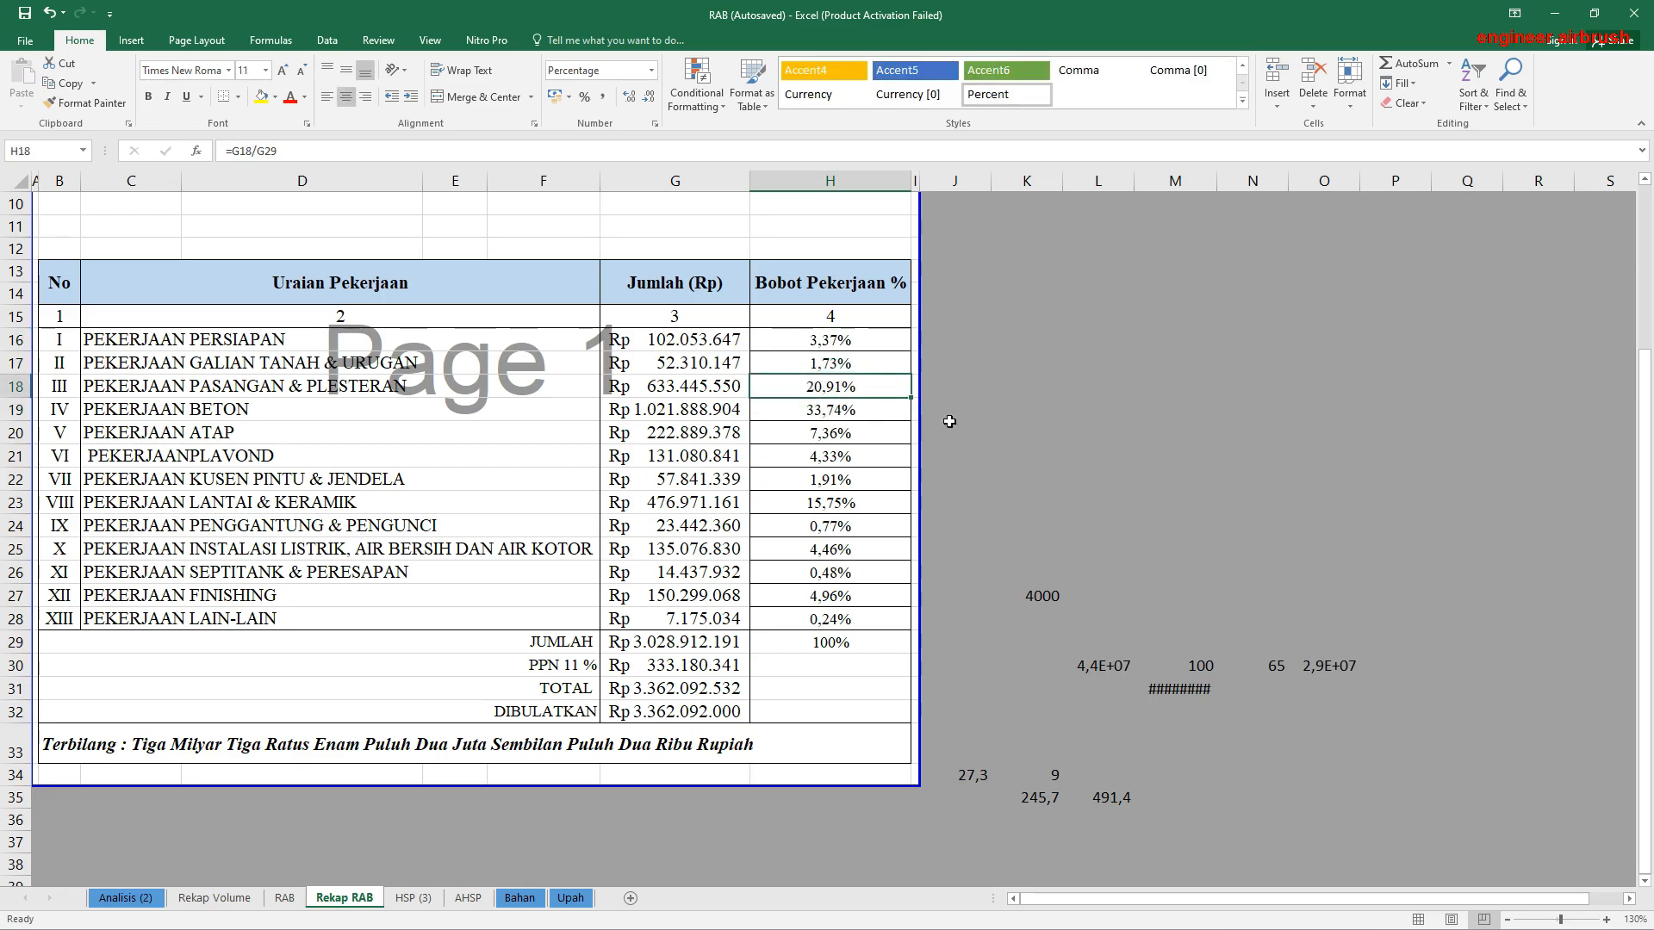
pyautogui.click(861, 410)
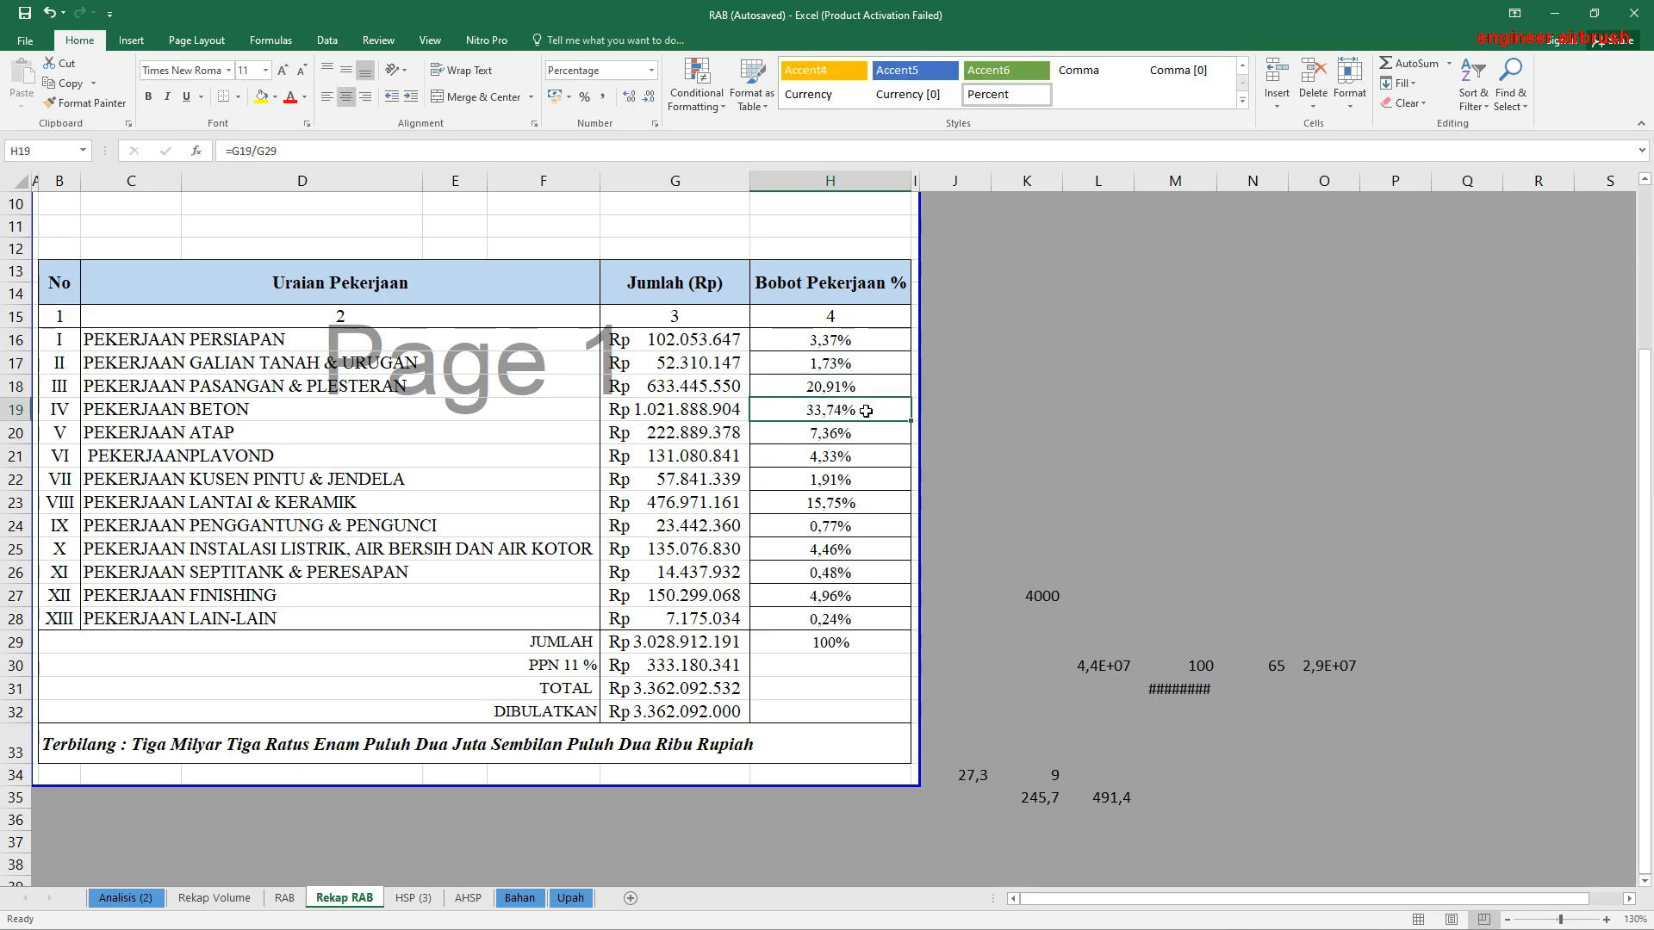
pyautogui.click(843, 485)
pyautogui.click(848, 533)
pyautogui.click(848, 626)
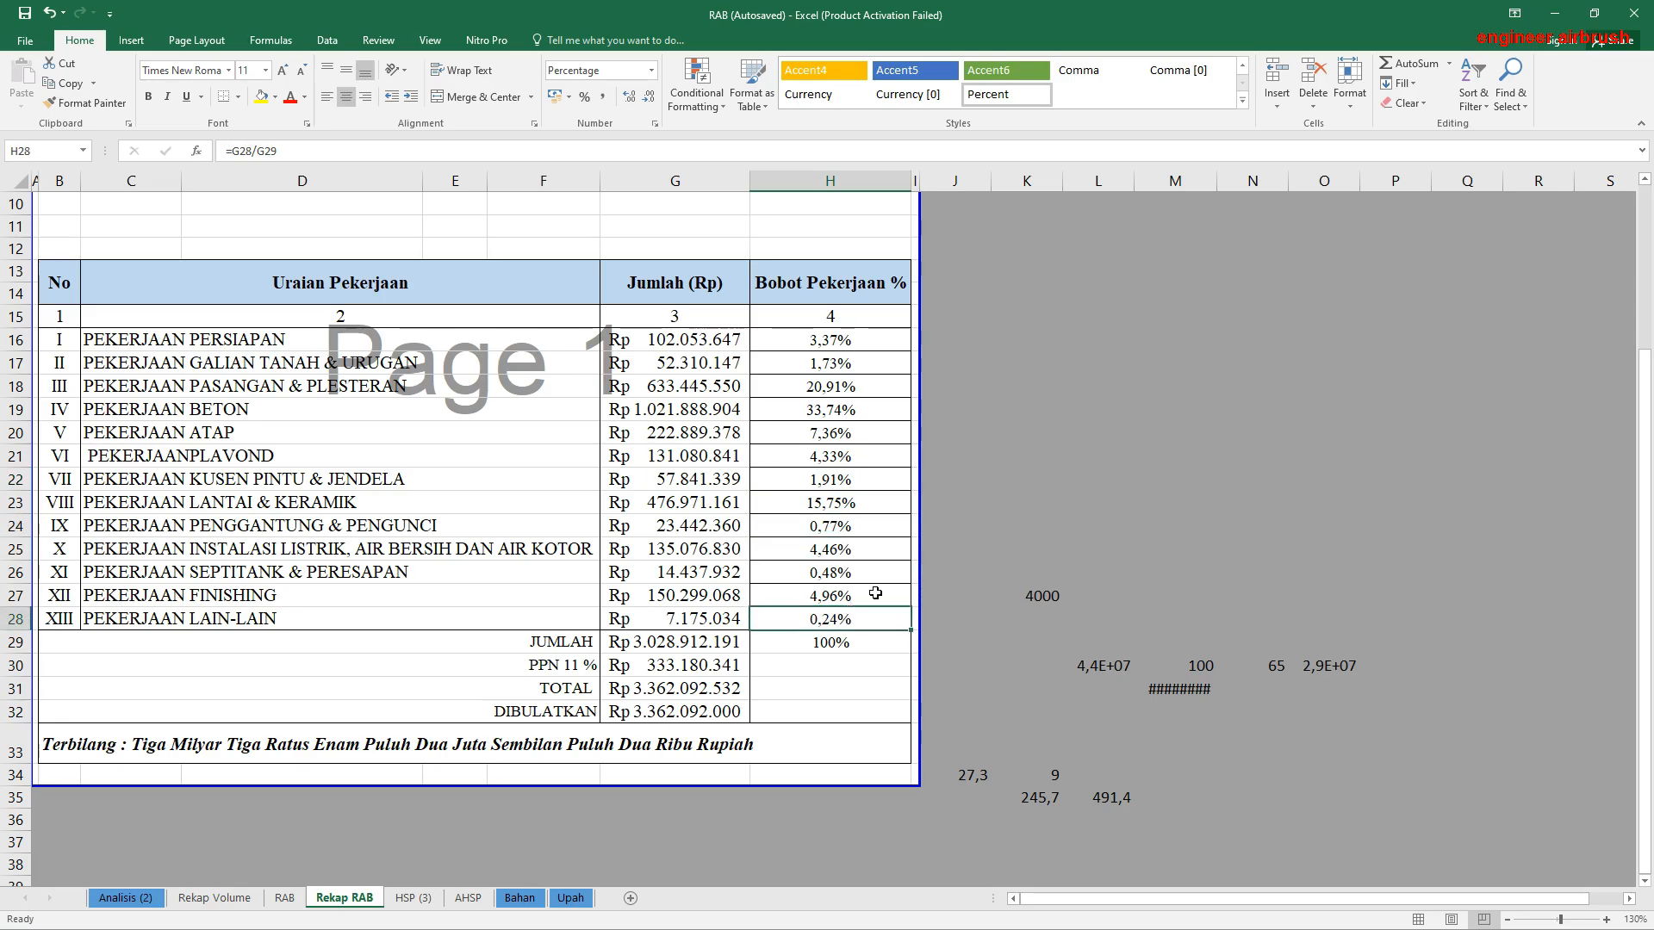
pyautogui.click(875, 591)
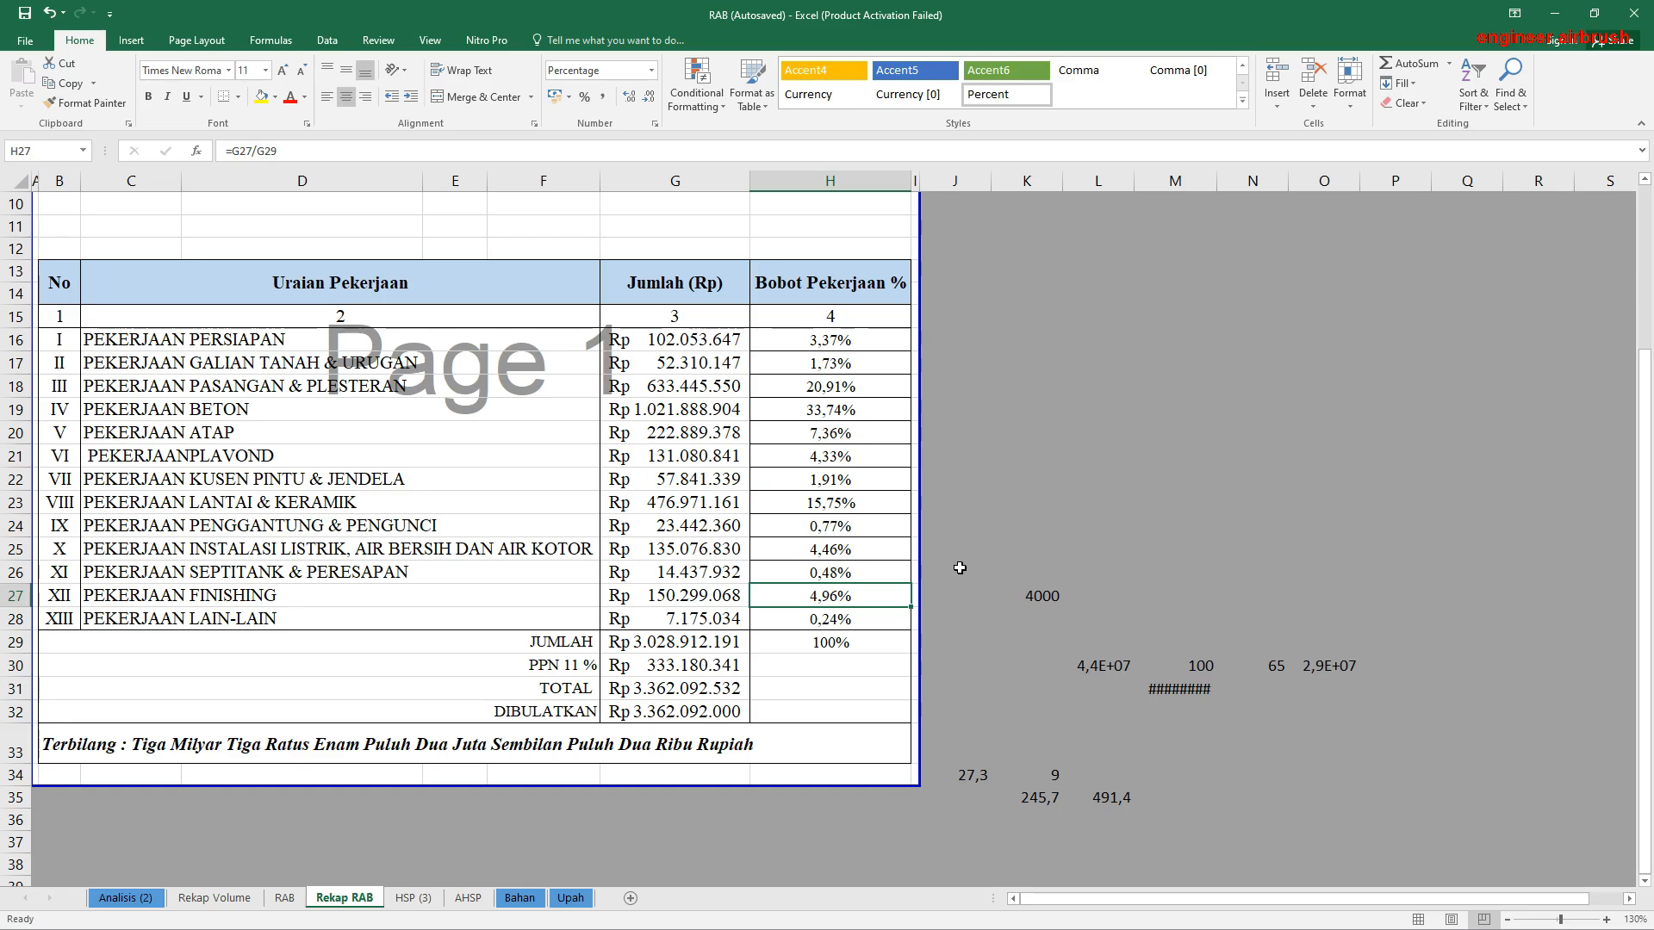
pyautogui.click(815, 617)
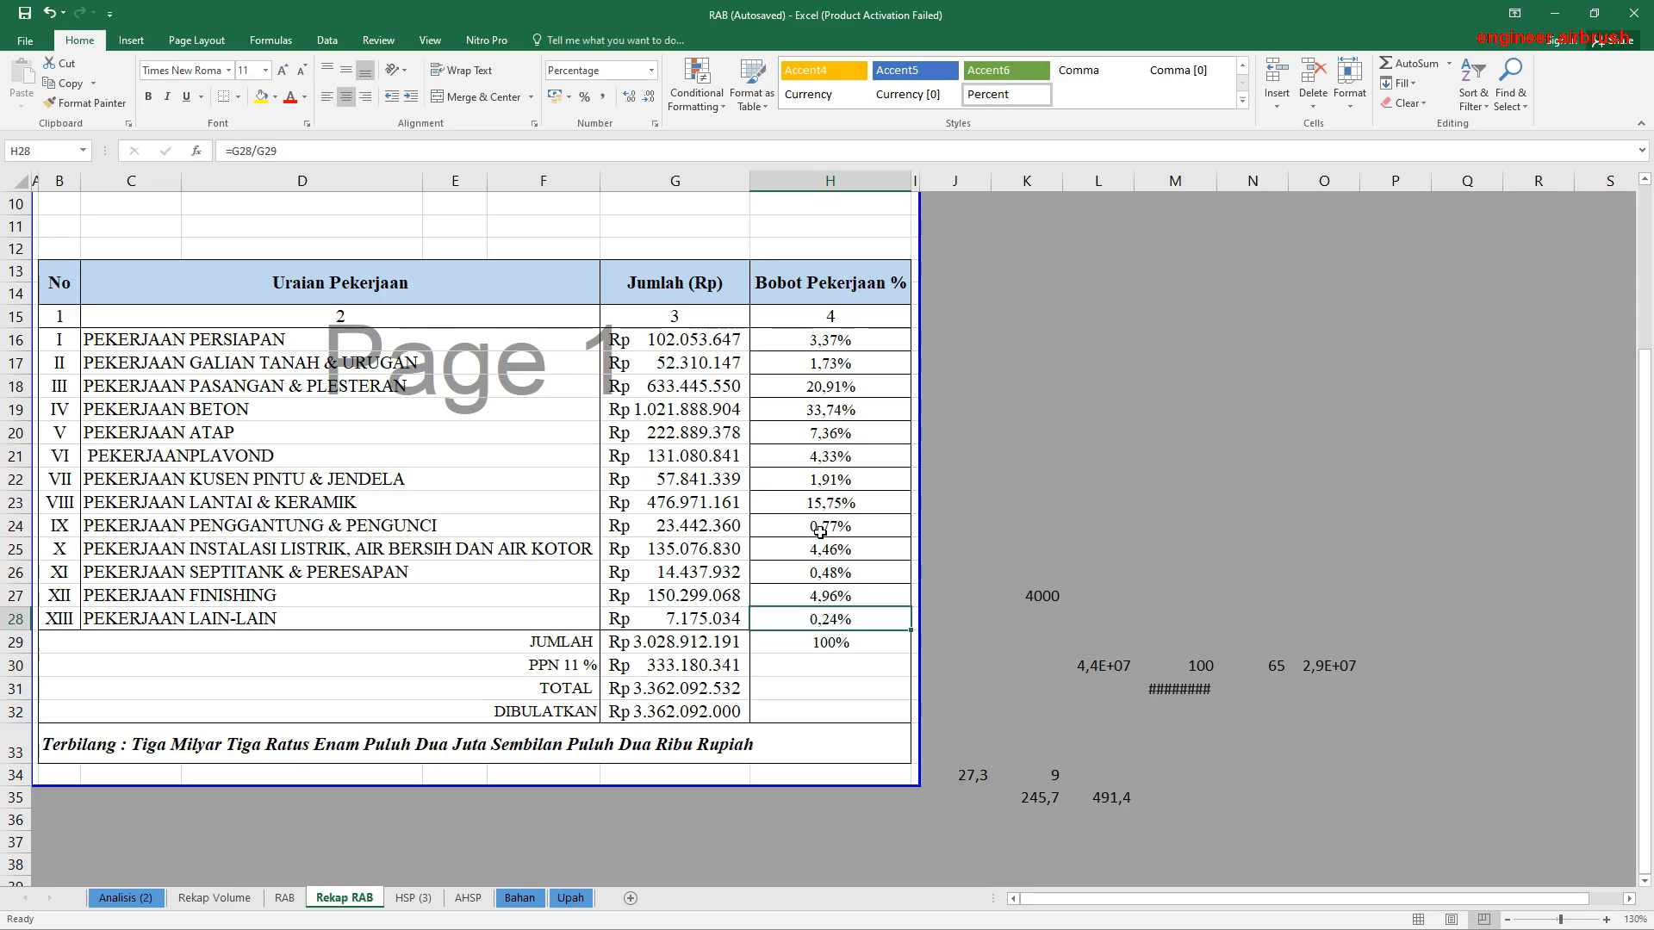
pyautogui.scroll(-3, 802, 530)
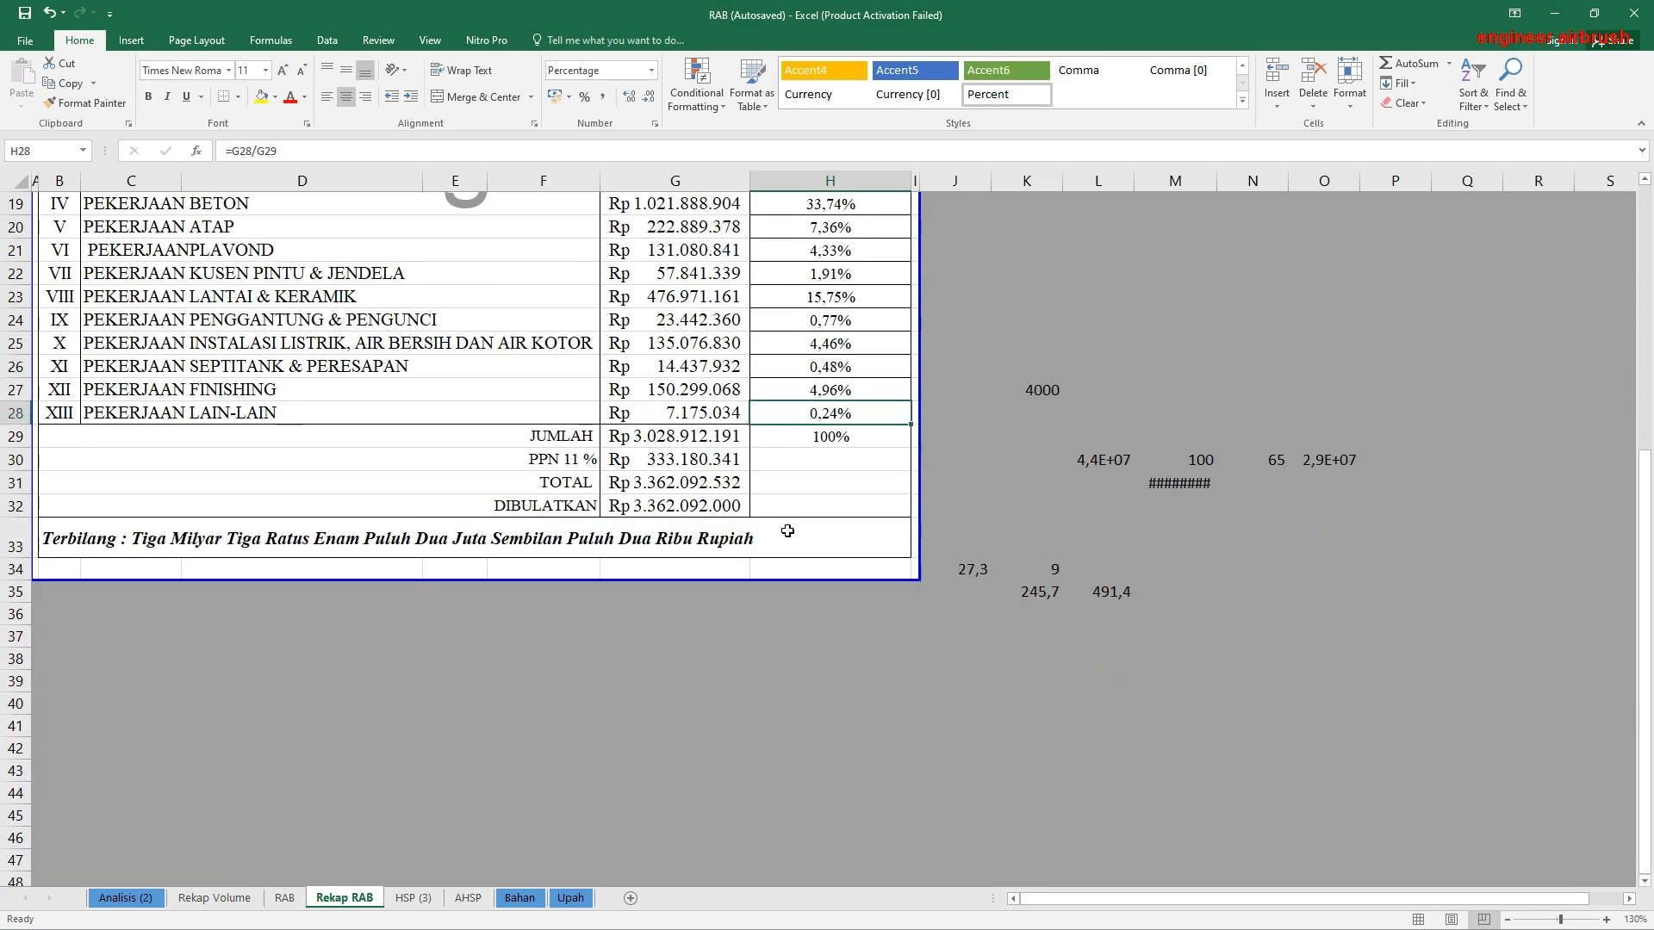
pyautogui.scroll(3, 630, 609)
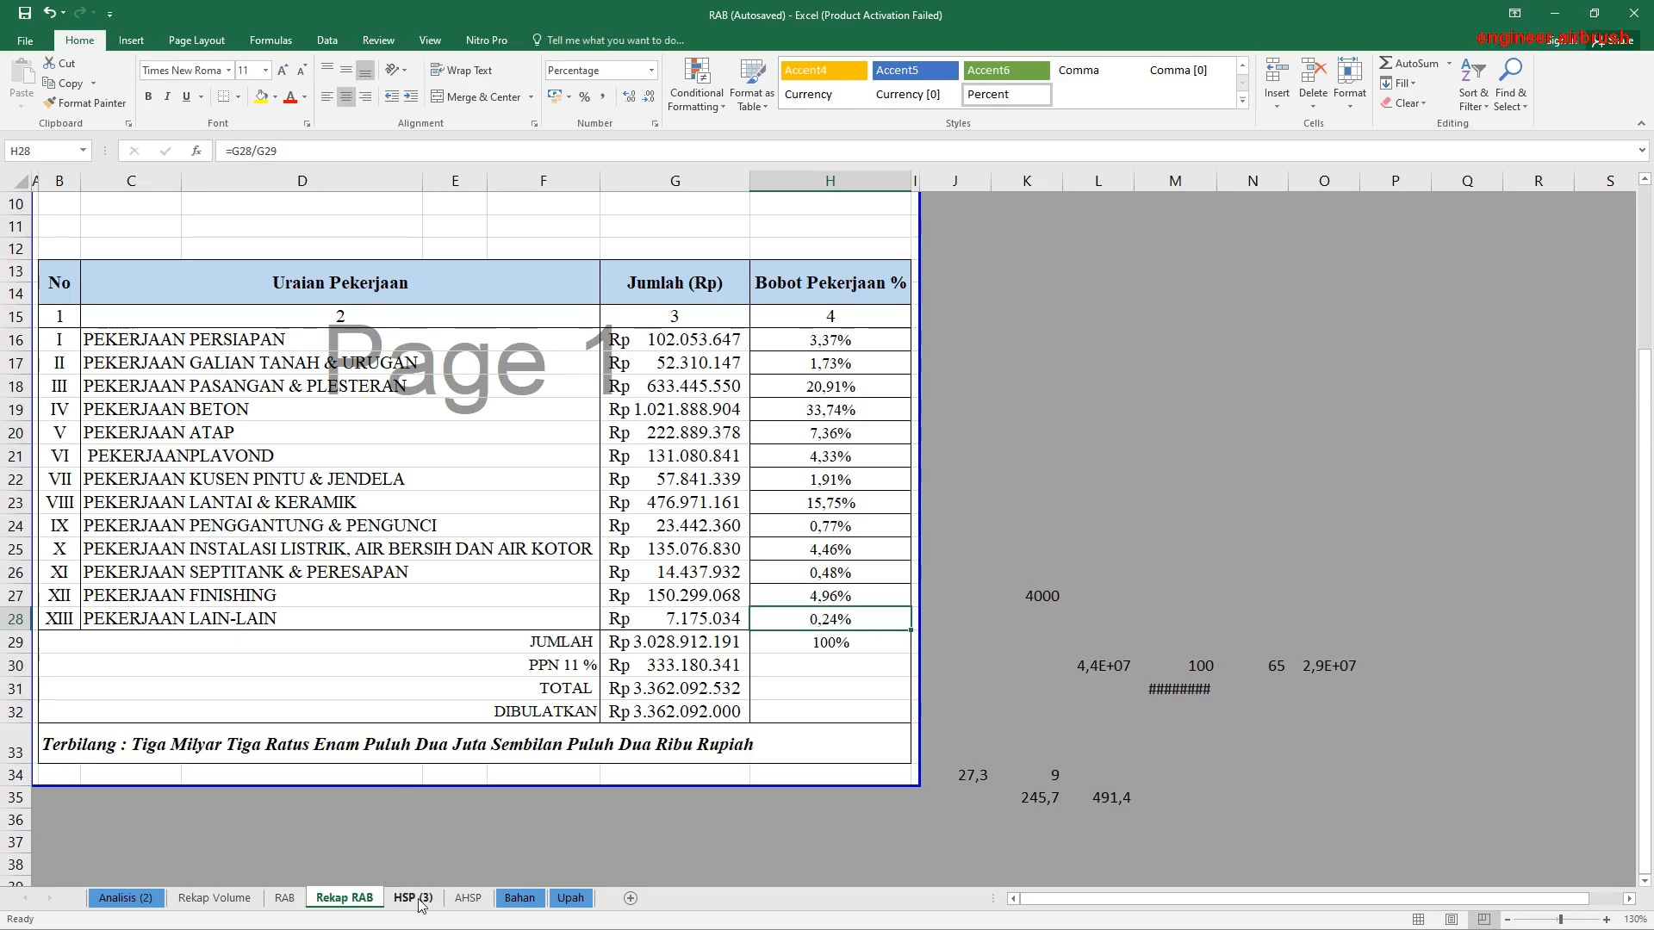
# Step: Examine the labour and material coefficients of the Bouwplank analysis on the AHSP sheet
pyautogui.click(467, 897)
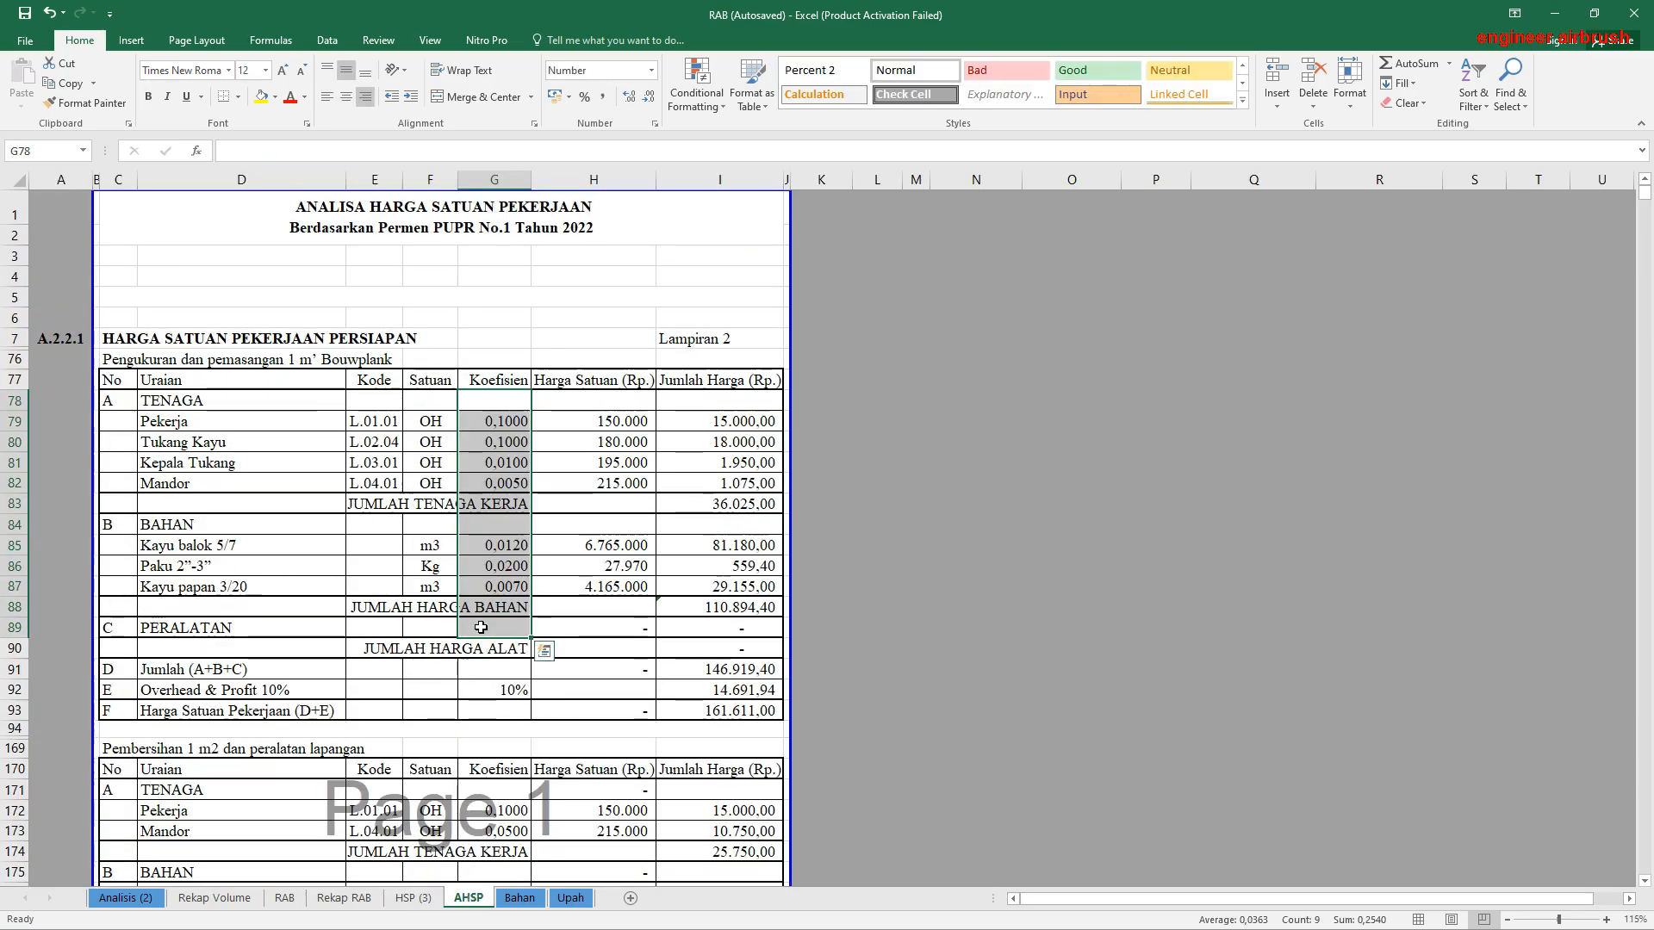
pyautogui.click(487, 403)
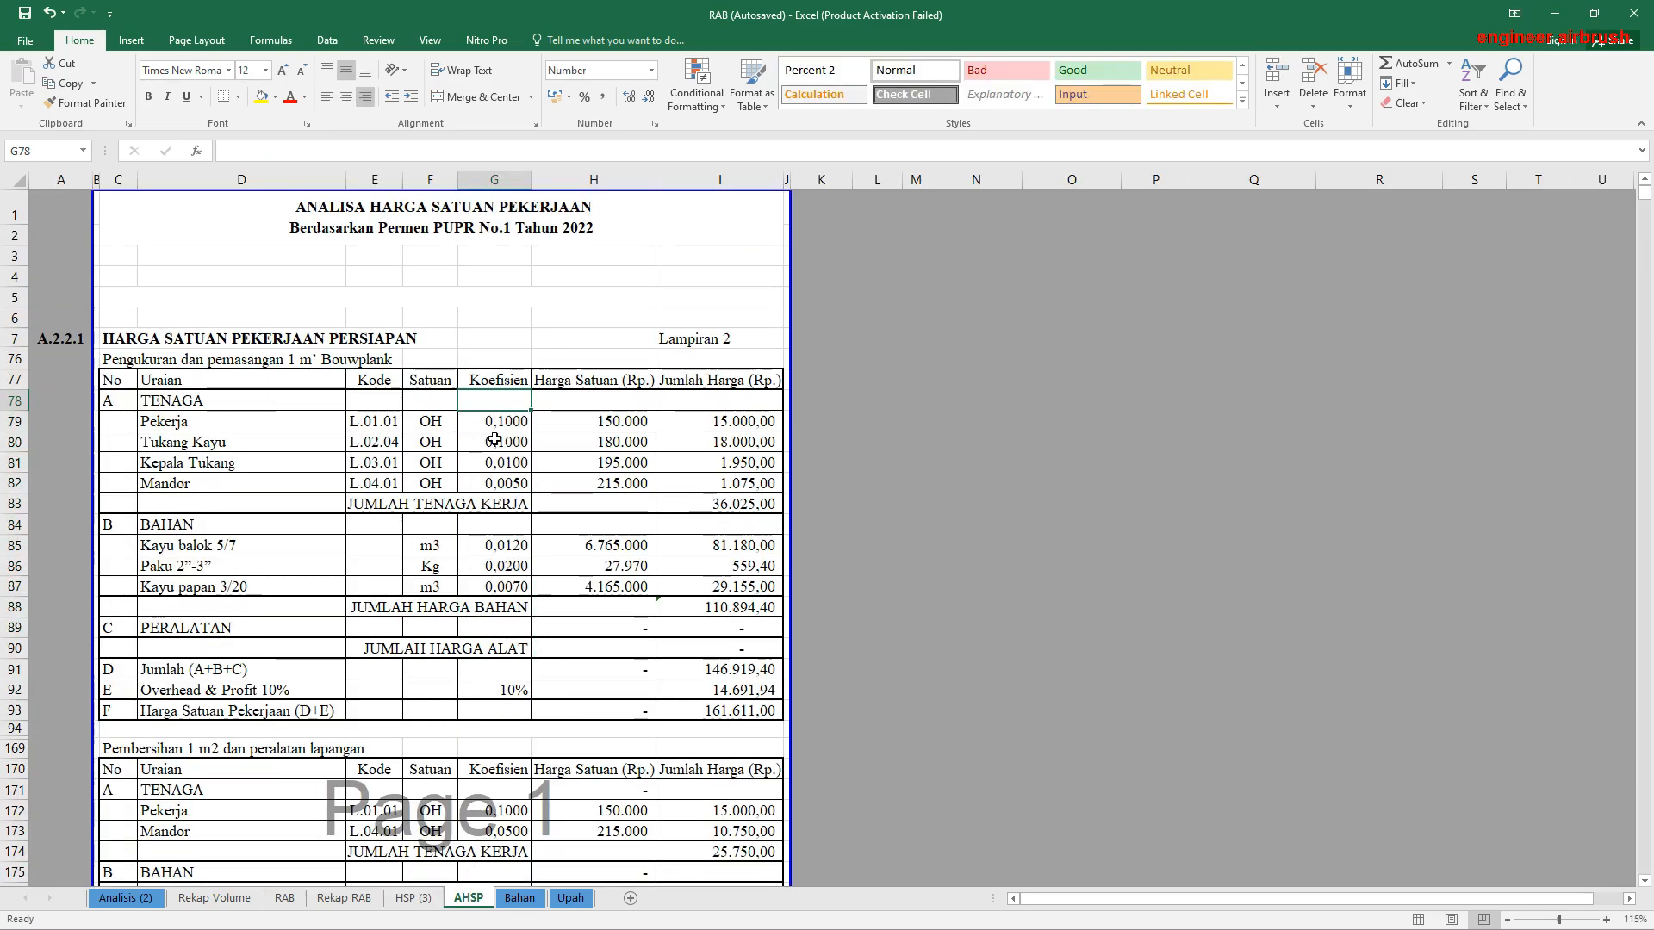
pyautogui.scroll(-1, 494, 440)
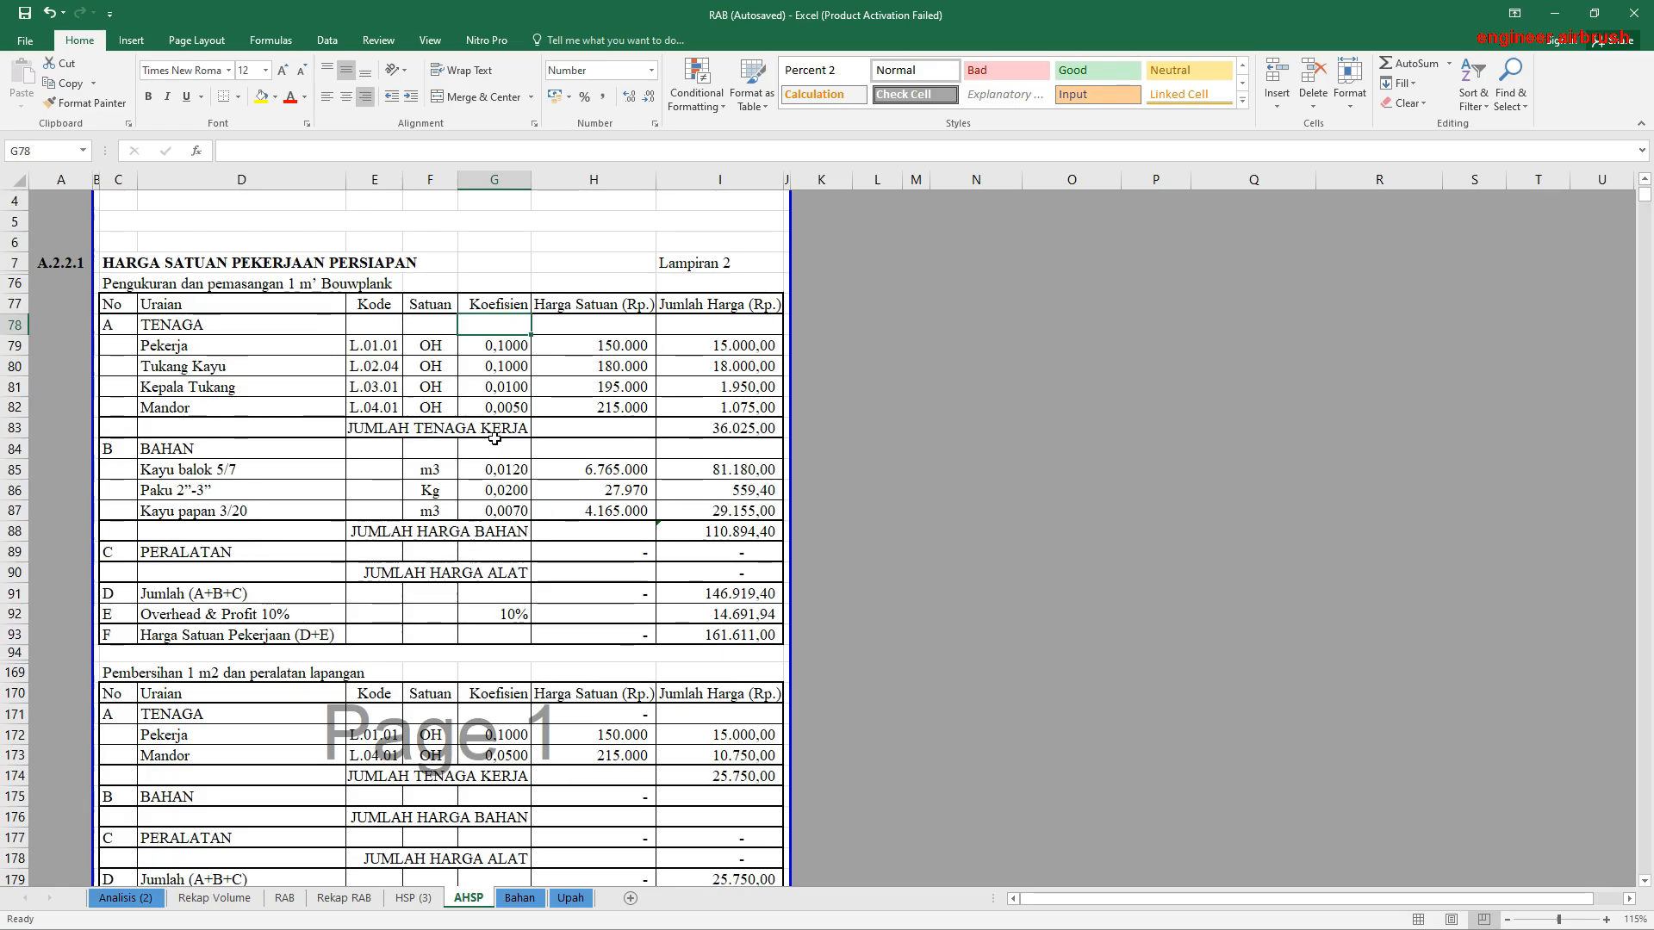
pyautogui.scroll(1, 498, 434)
pyautogui.moveTo(498, 422); pyautogui.dragTo(501, 483)
pyautogui.moveTo(508, 545); pyautogui.dragTo(503, 589)
# Step: Examine the labour and material coefficients for Pembuatan 1 m2 bedeng pekerja, and view the following analyses down to Pekerjaan Beton
pyautogui.scroll(-6, 502, 567)
pyautogui.scroll(-3, 502, 551)
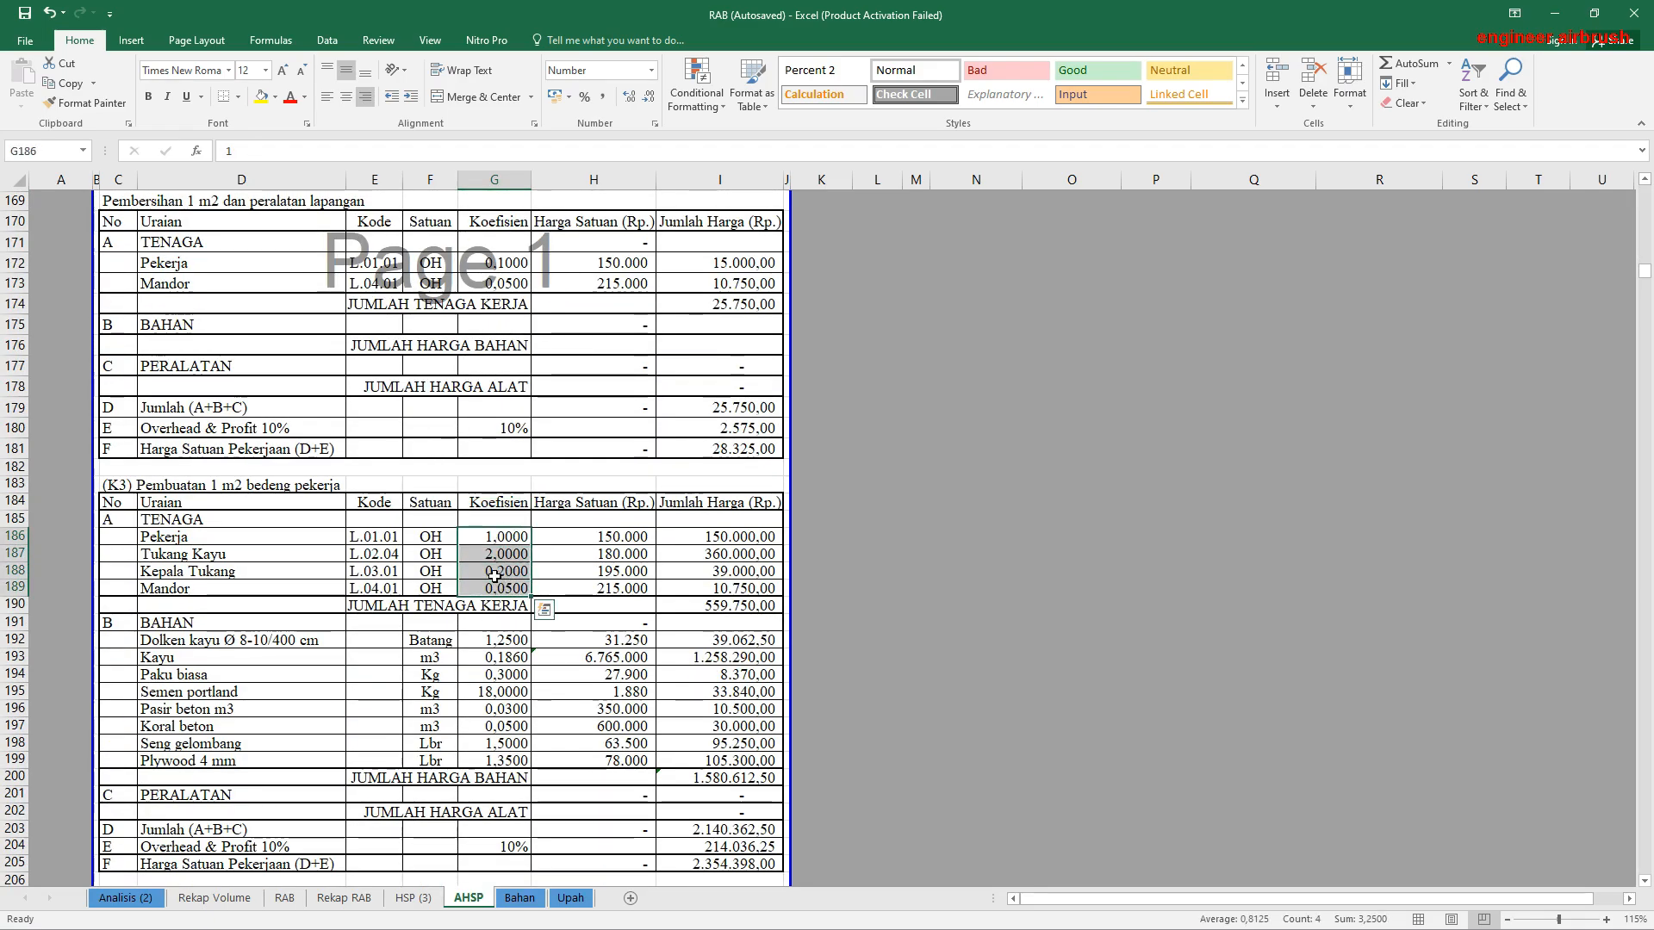
pyautogui.click(151, 487)
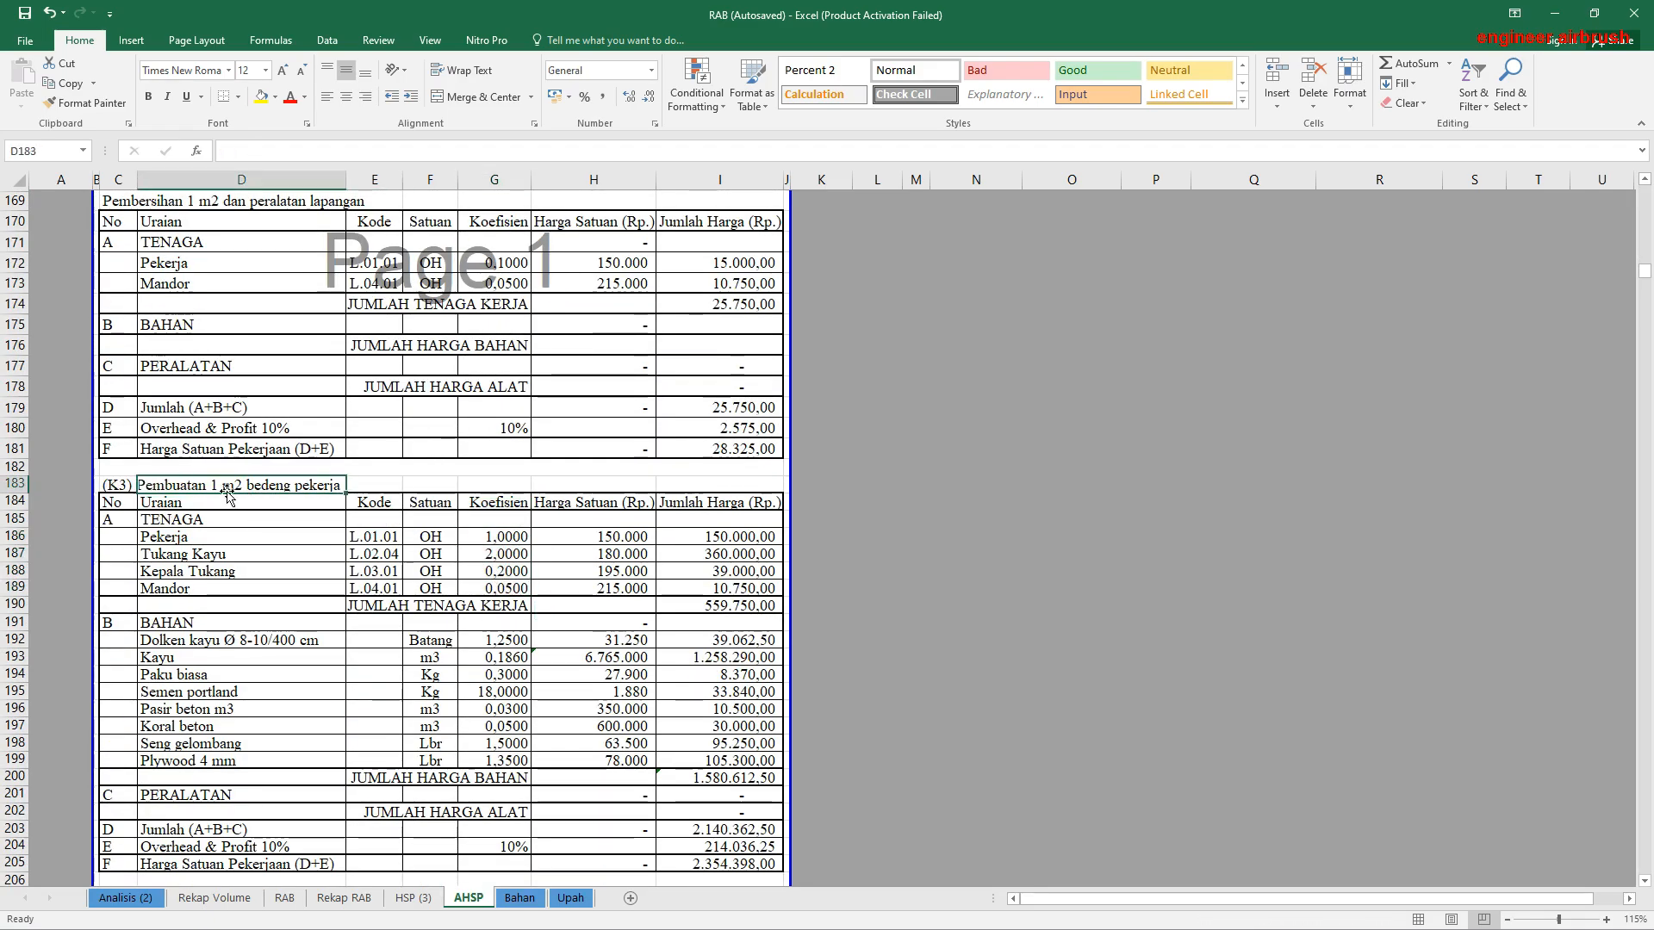
pyautogui.scroll(-3, 272, 498)
pyautogui.moveTo(497, 454); pyautogui.dragTo(497, 574)
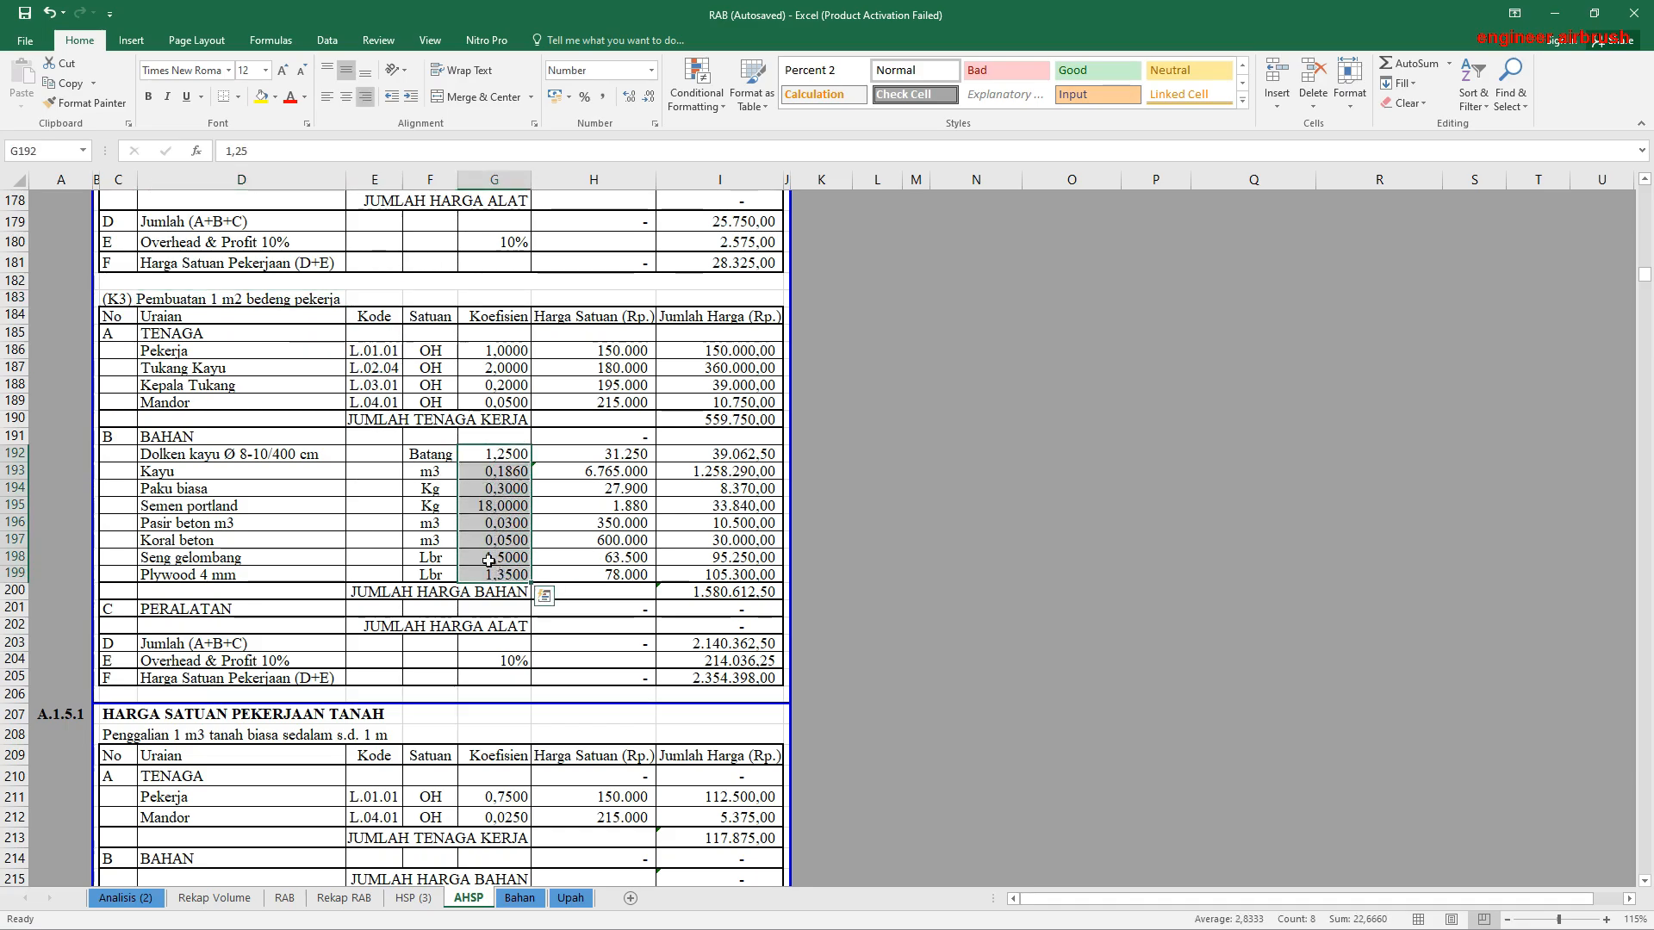
pyautogui.scroll(-4, 445, 523)
pyautogui.scroll(-20, 445, 521)
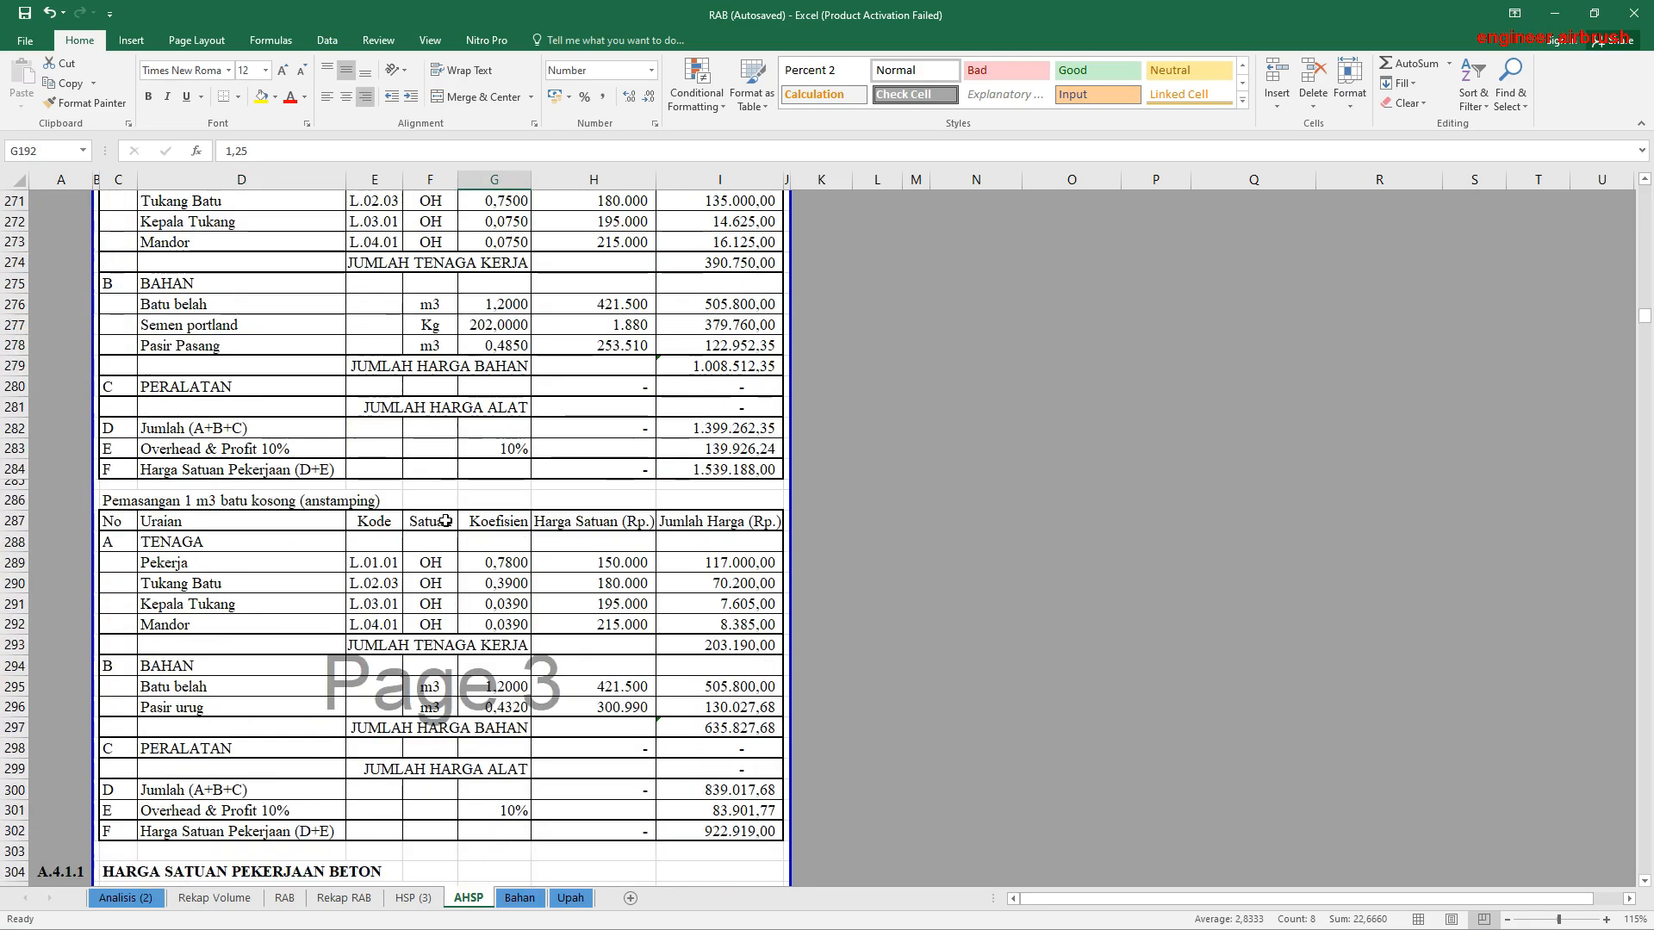
pyautogui.scroll(-10, 445, 520)
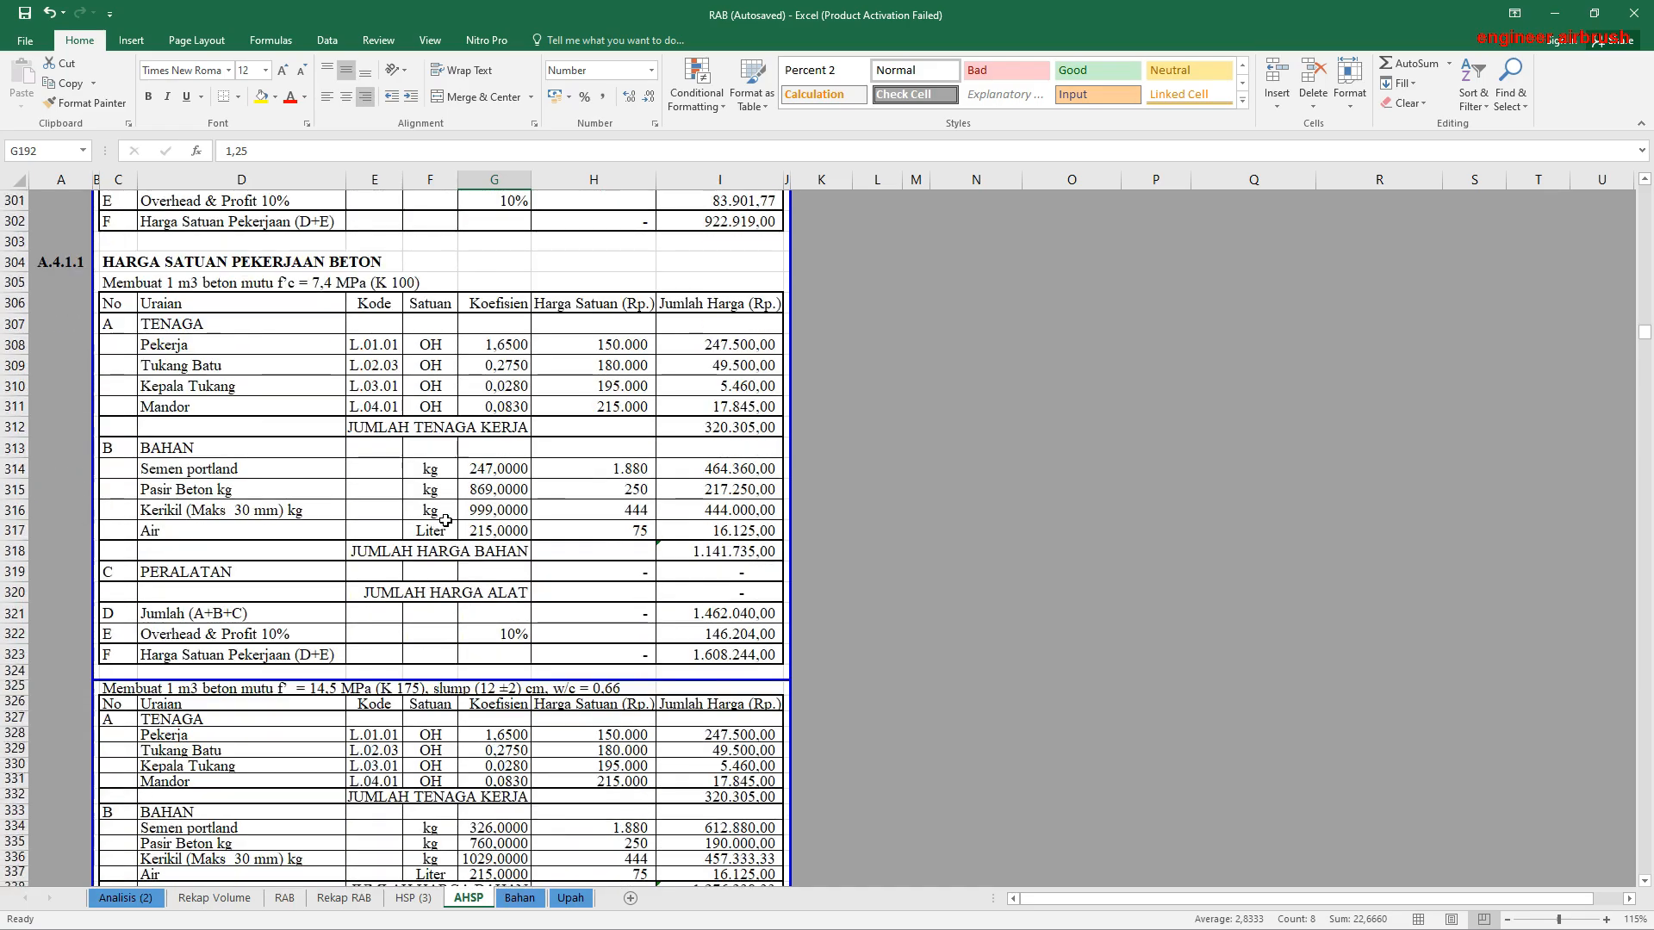
# Step: Examine the heading, material coefficients and labour coefficients of the 1 m3 concrete K 100 analysis under Pekerjaan Beton
pyautogui.click(161, 467)
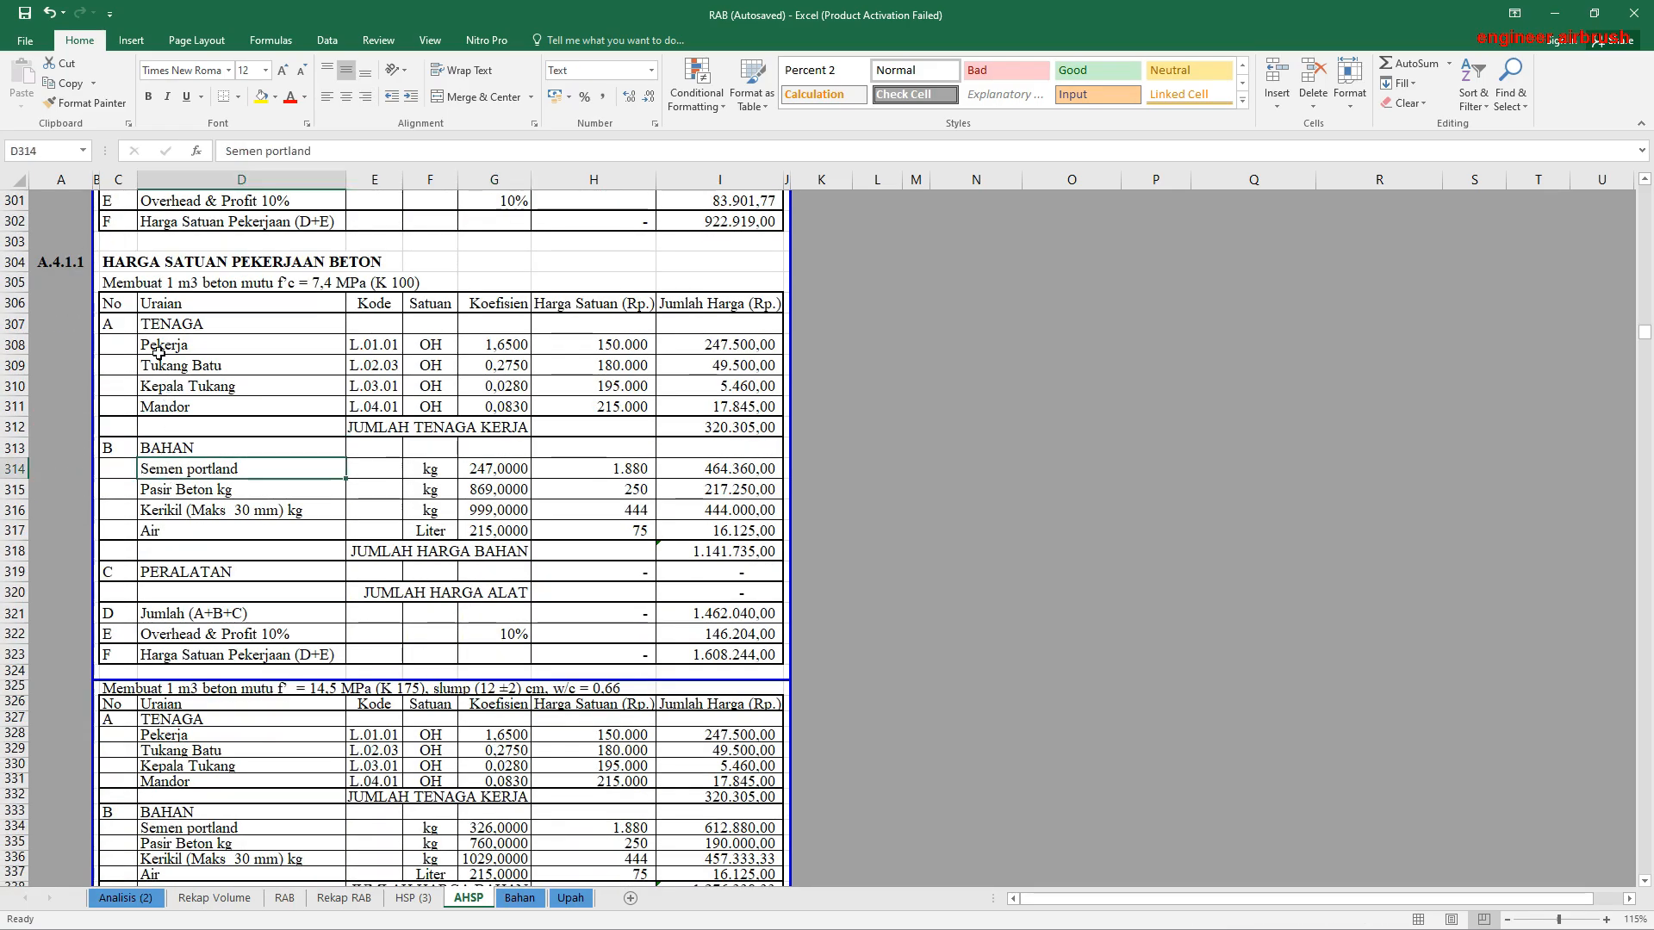
pyautogui.click(154, 286)
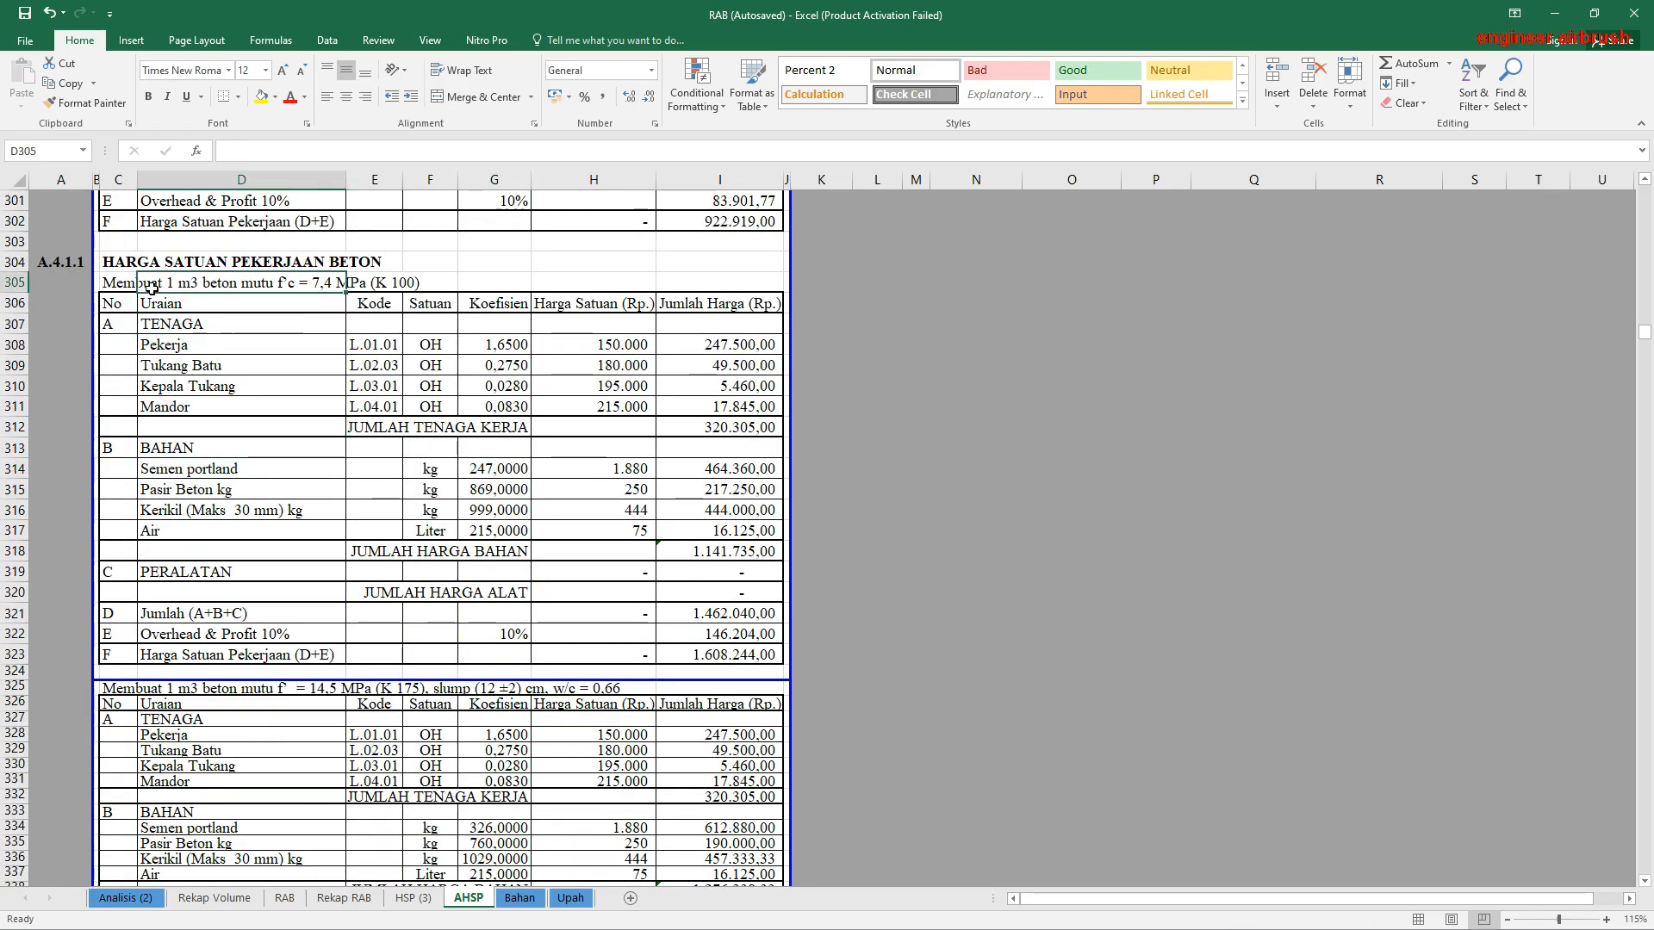
pyautogui.click(405, 284)
pyautogui.click(486, 466)
pyautogui.moveTo(487, 466); pyautogui.dragTo(492, 522)
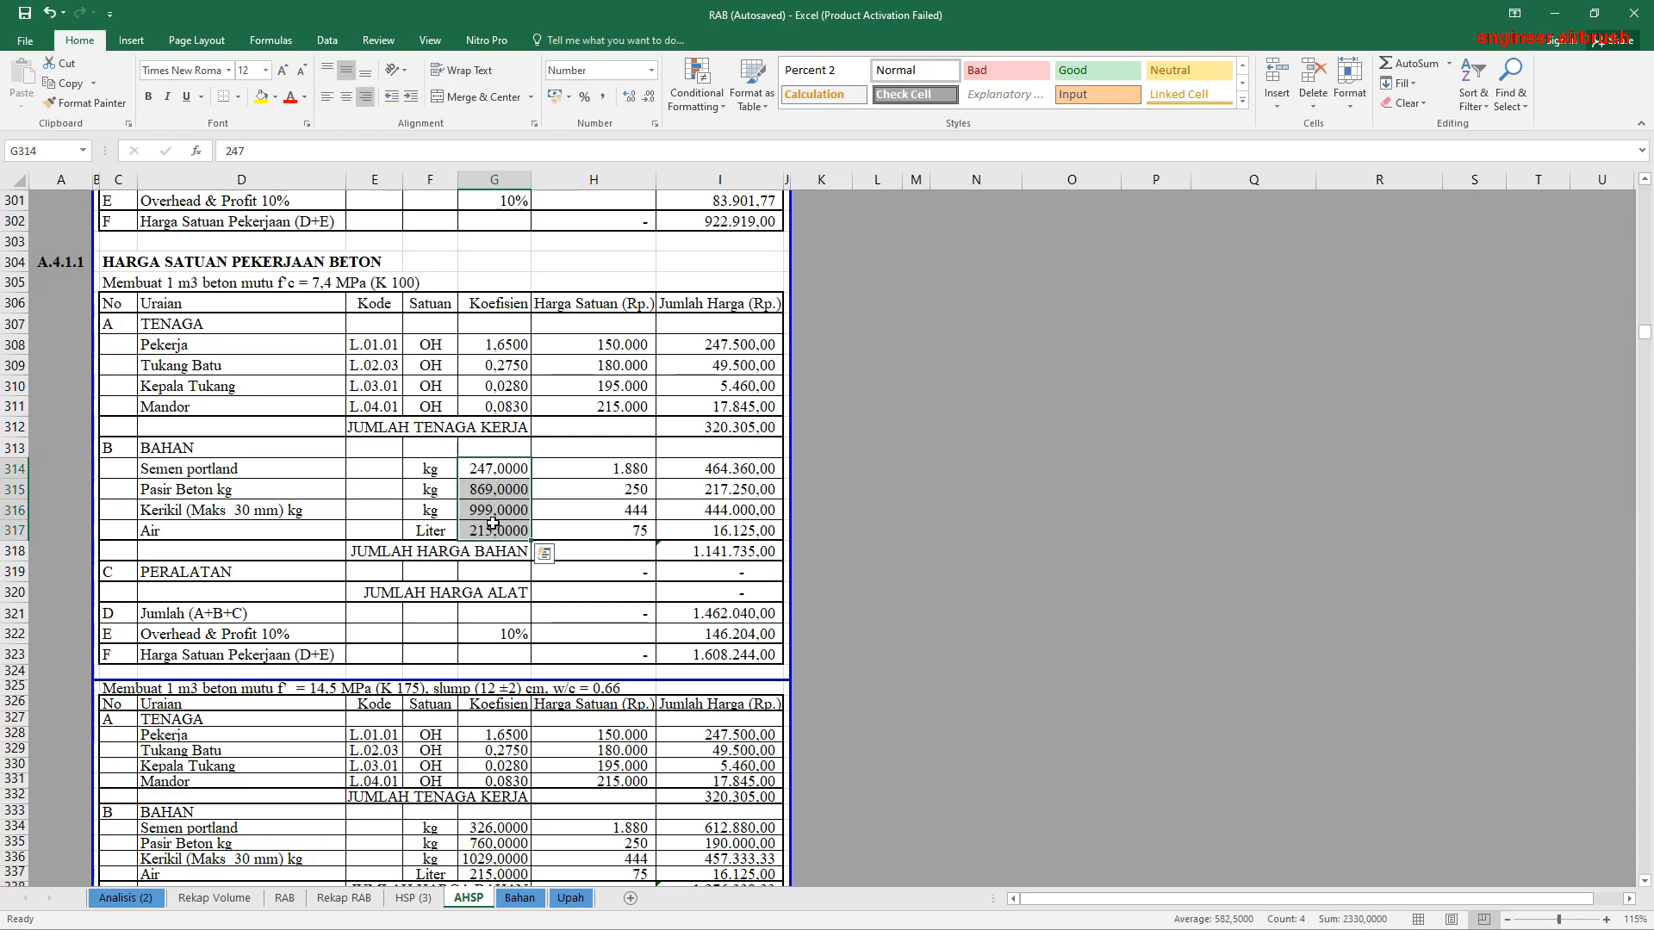
pyautogui.moveTo(504, 345); pyautogui.dragTo(504, 411)
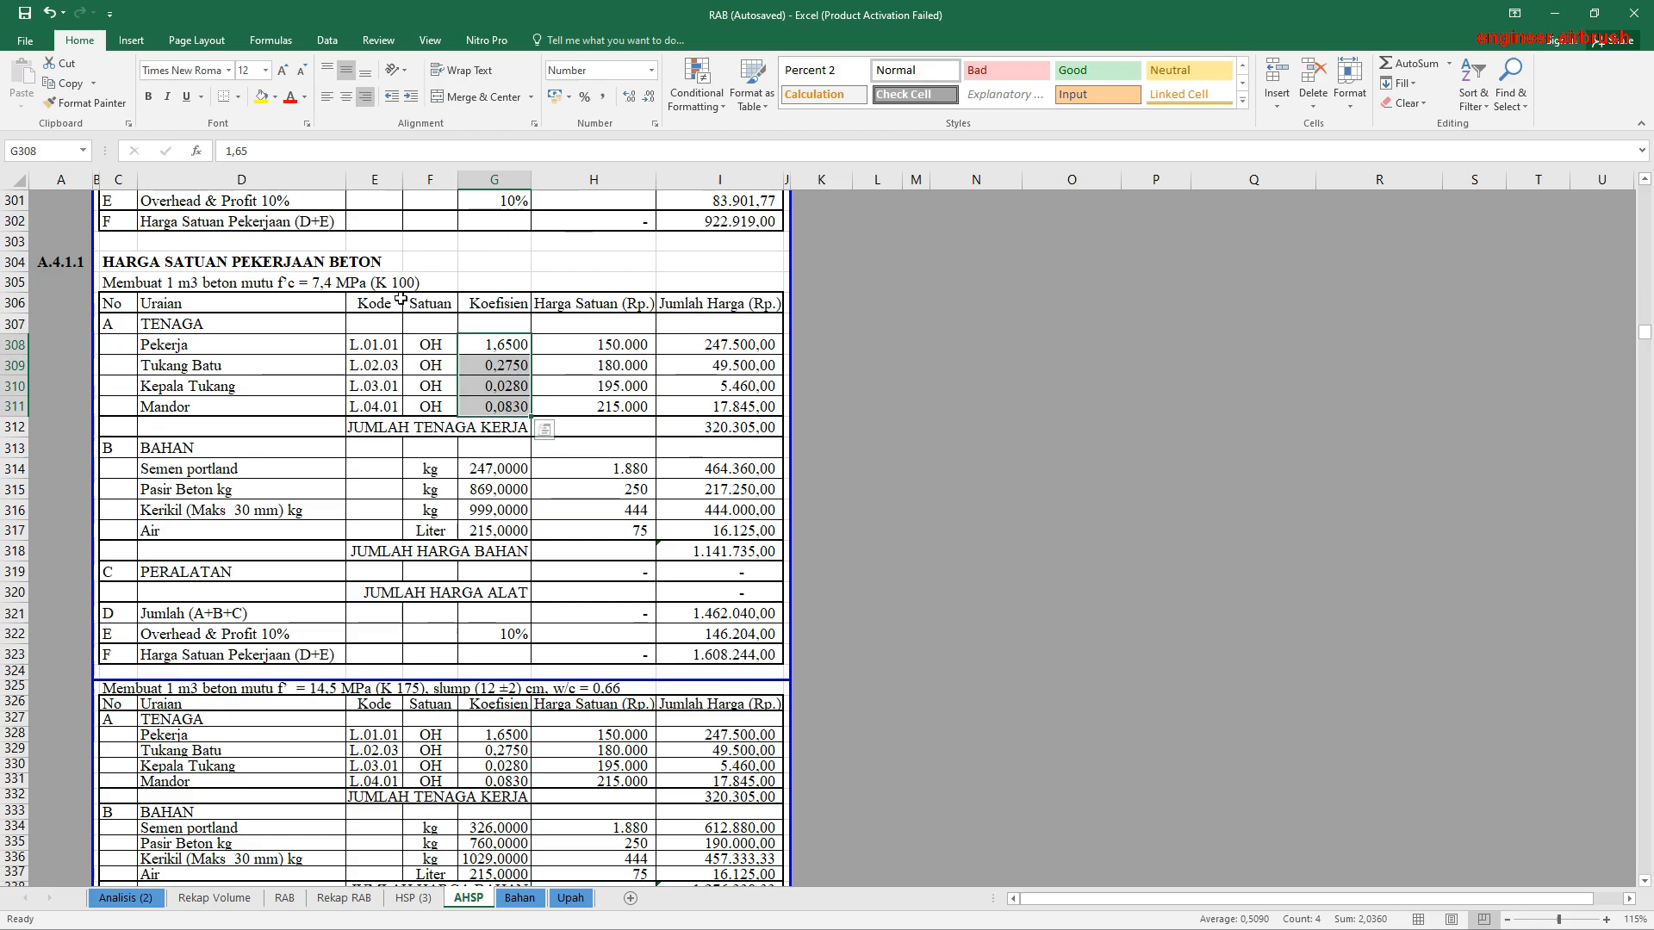
pyautogui.click(485, 303)
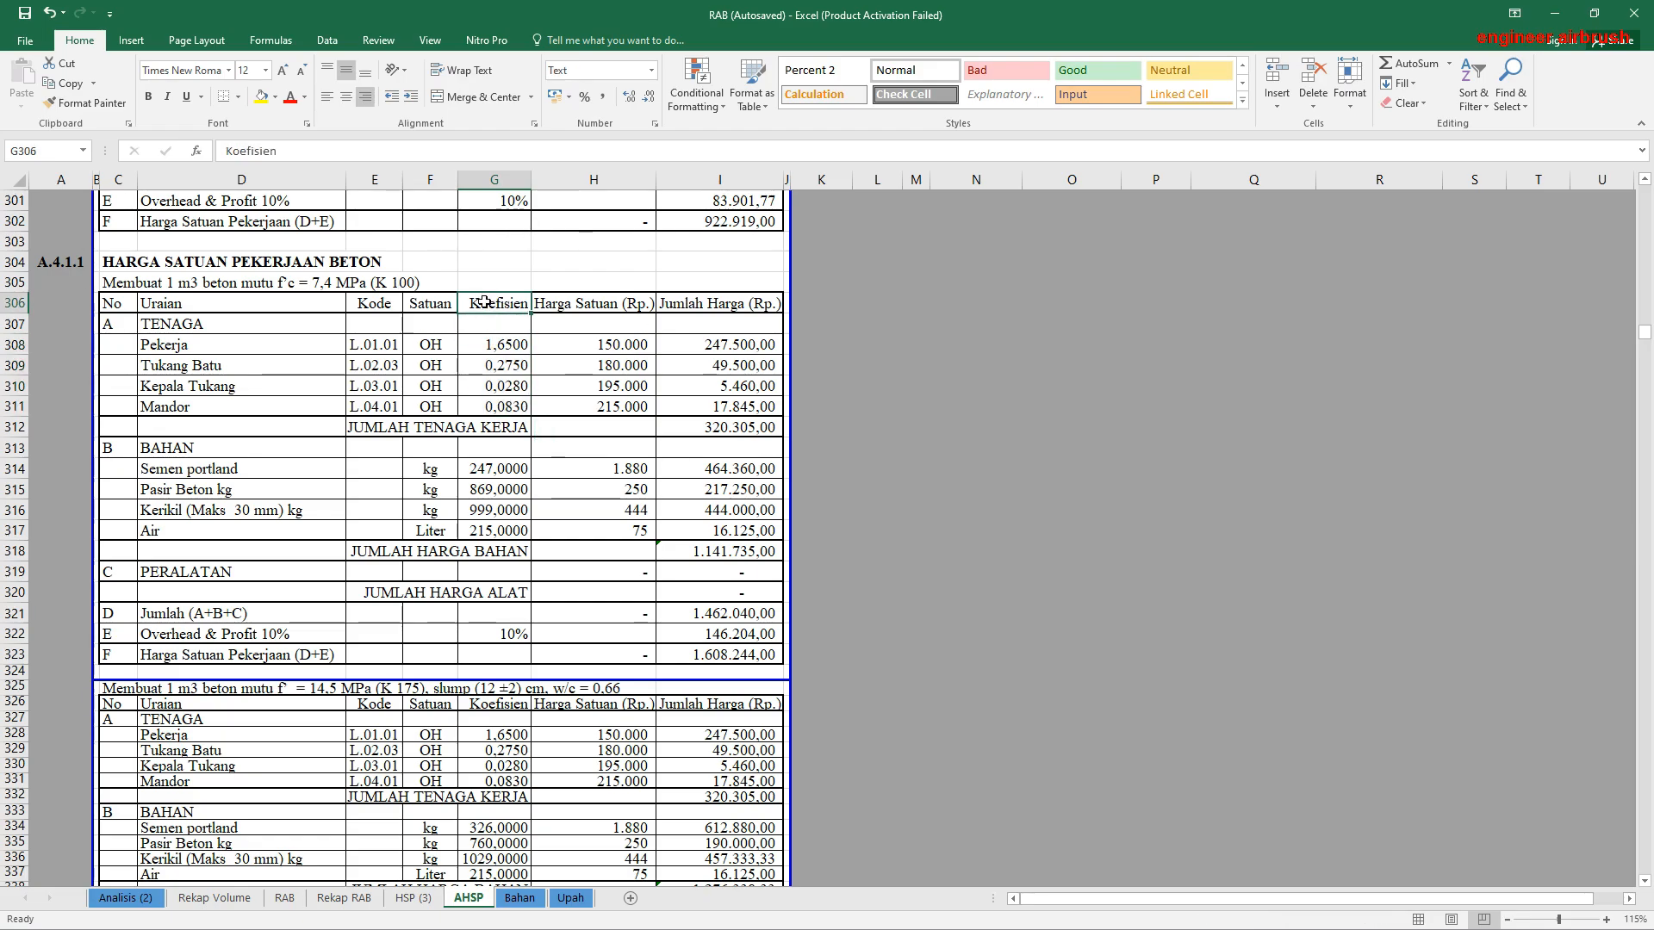
# Step: Review the K 100 labour coefficients one by one from Pekerja to Mandor, and the material coefficients from Semen portland to Air
pyautogui.moveTo(488, 343); pyautogui.dragTo(496, 406)
pyautogui.click(492, 344)
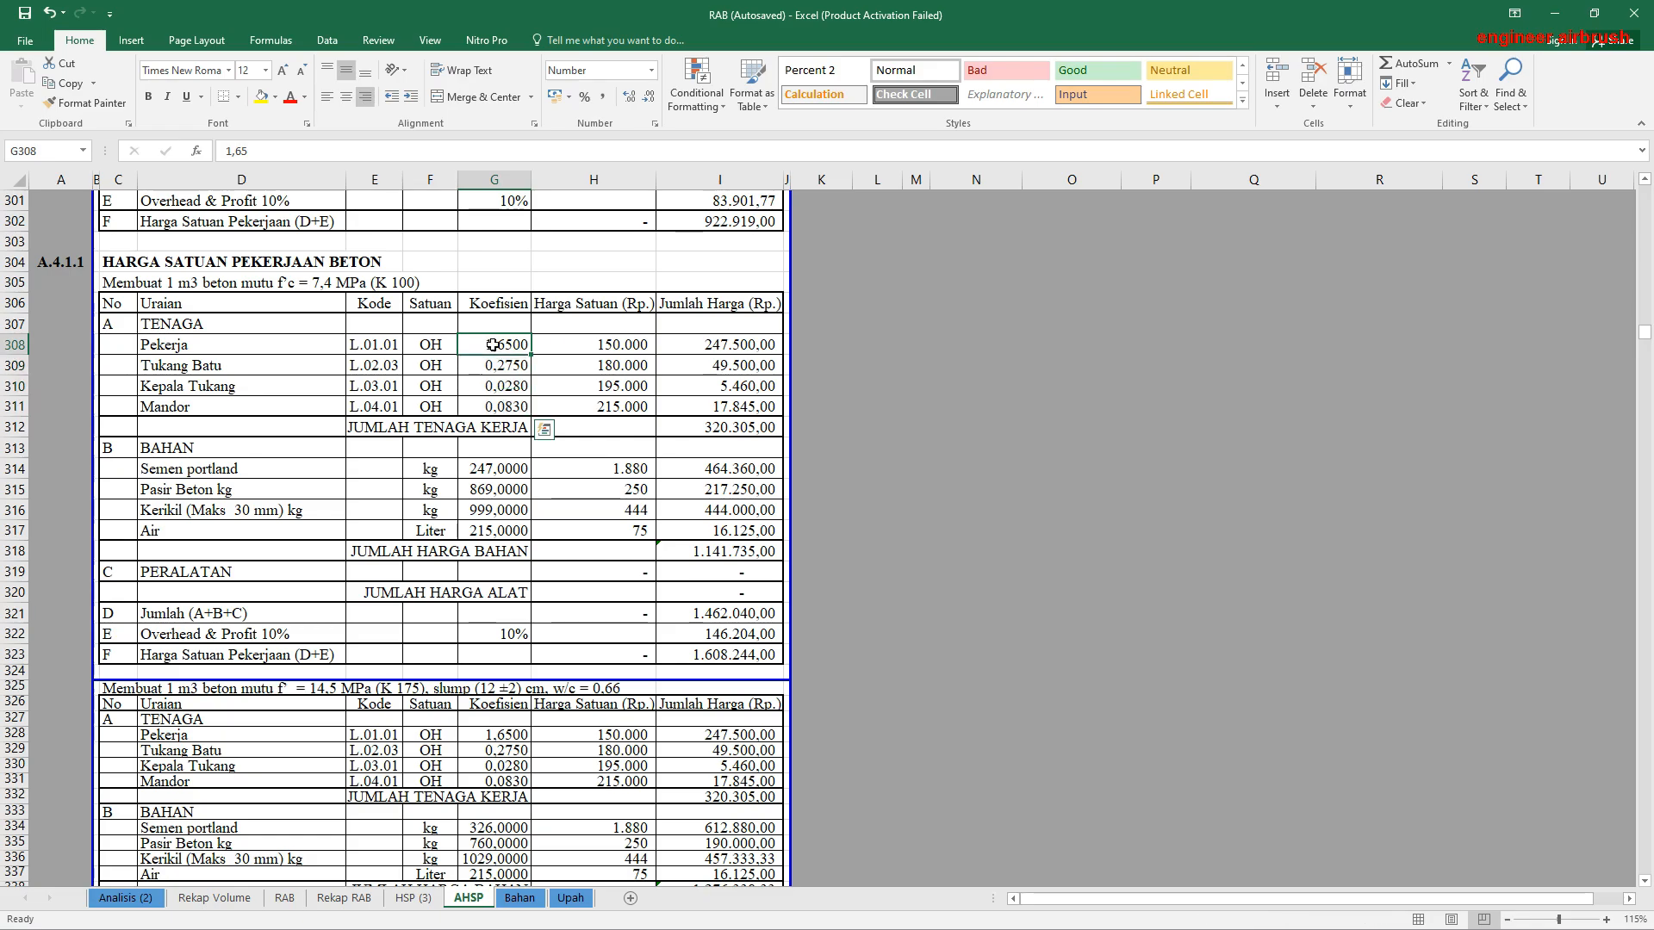
pyautogui.click(496, 363)
pyautogui.click(497, 387)
pyautogui.click(498, 410)
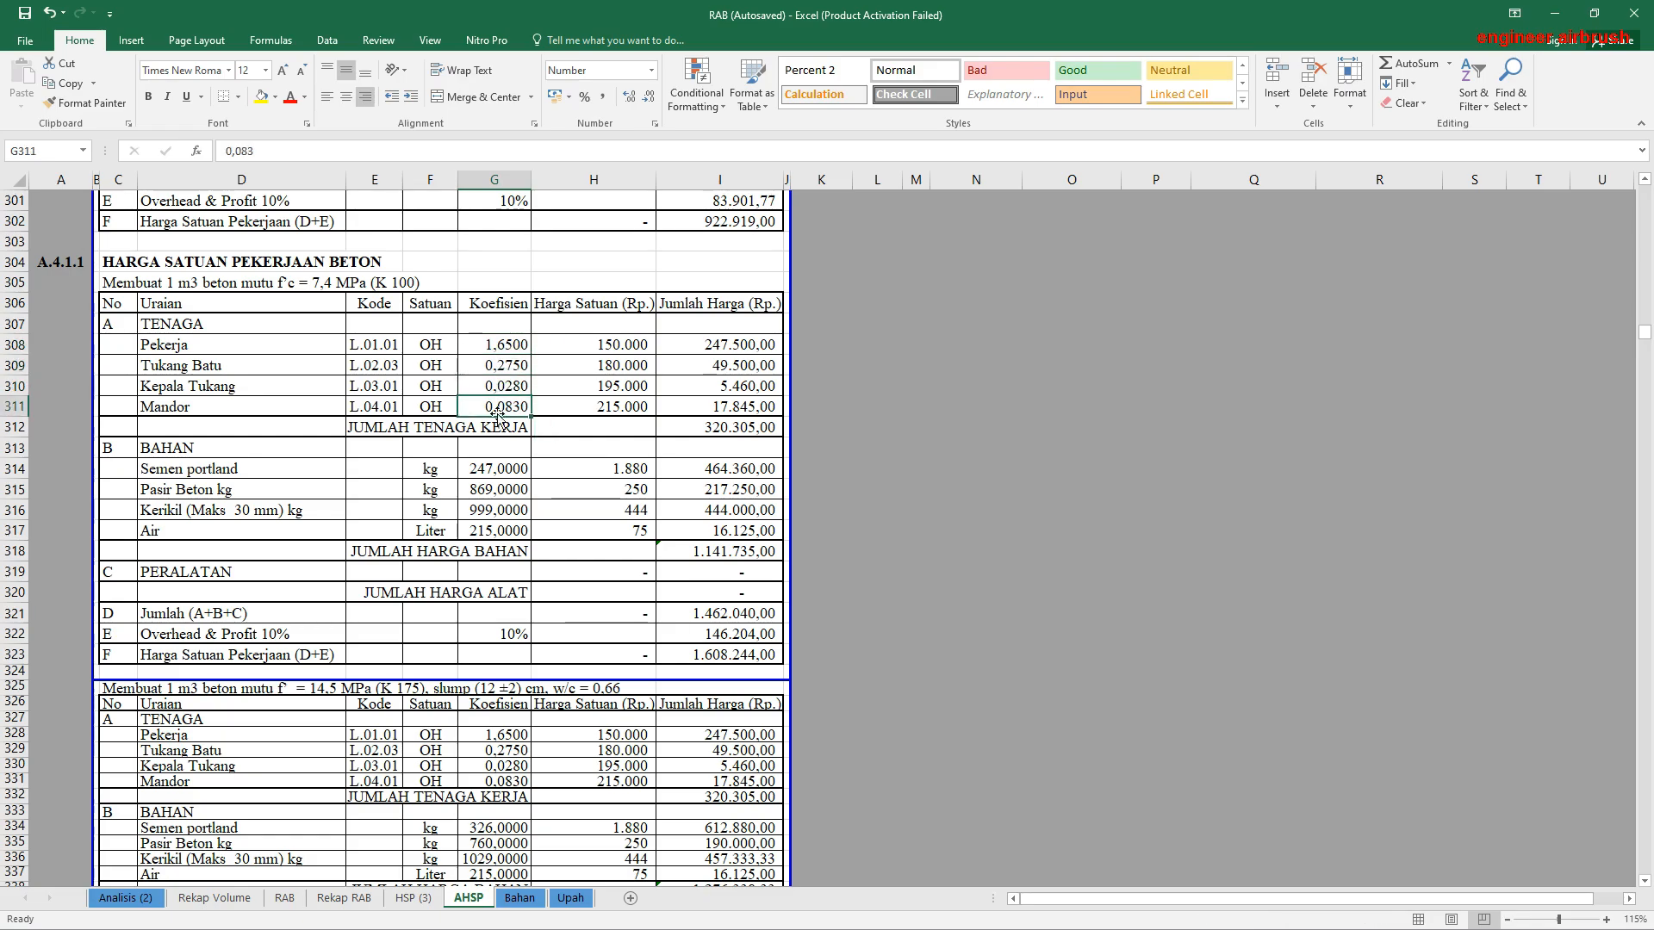
pyautogui.moveTo(495, 468); pyautogui.dragTo(502, 529)
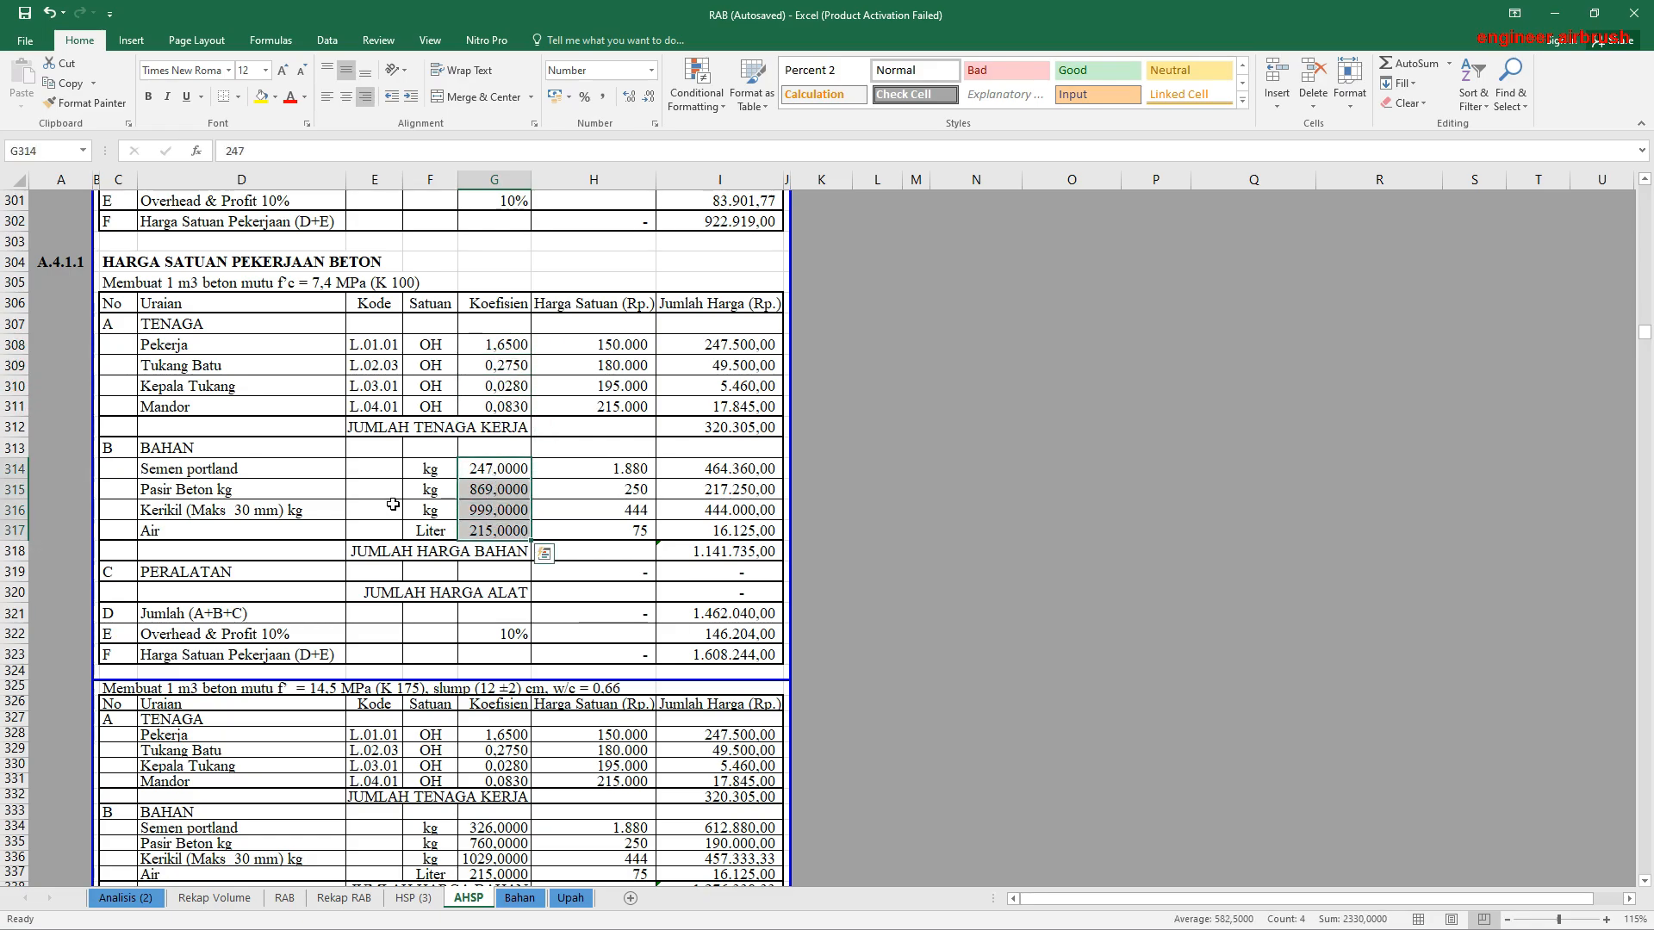
pyautogui.click(177, 477)
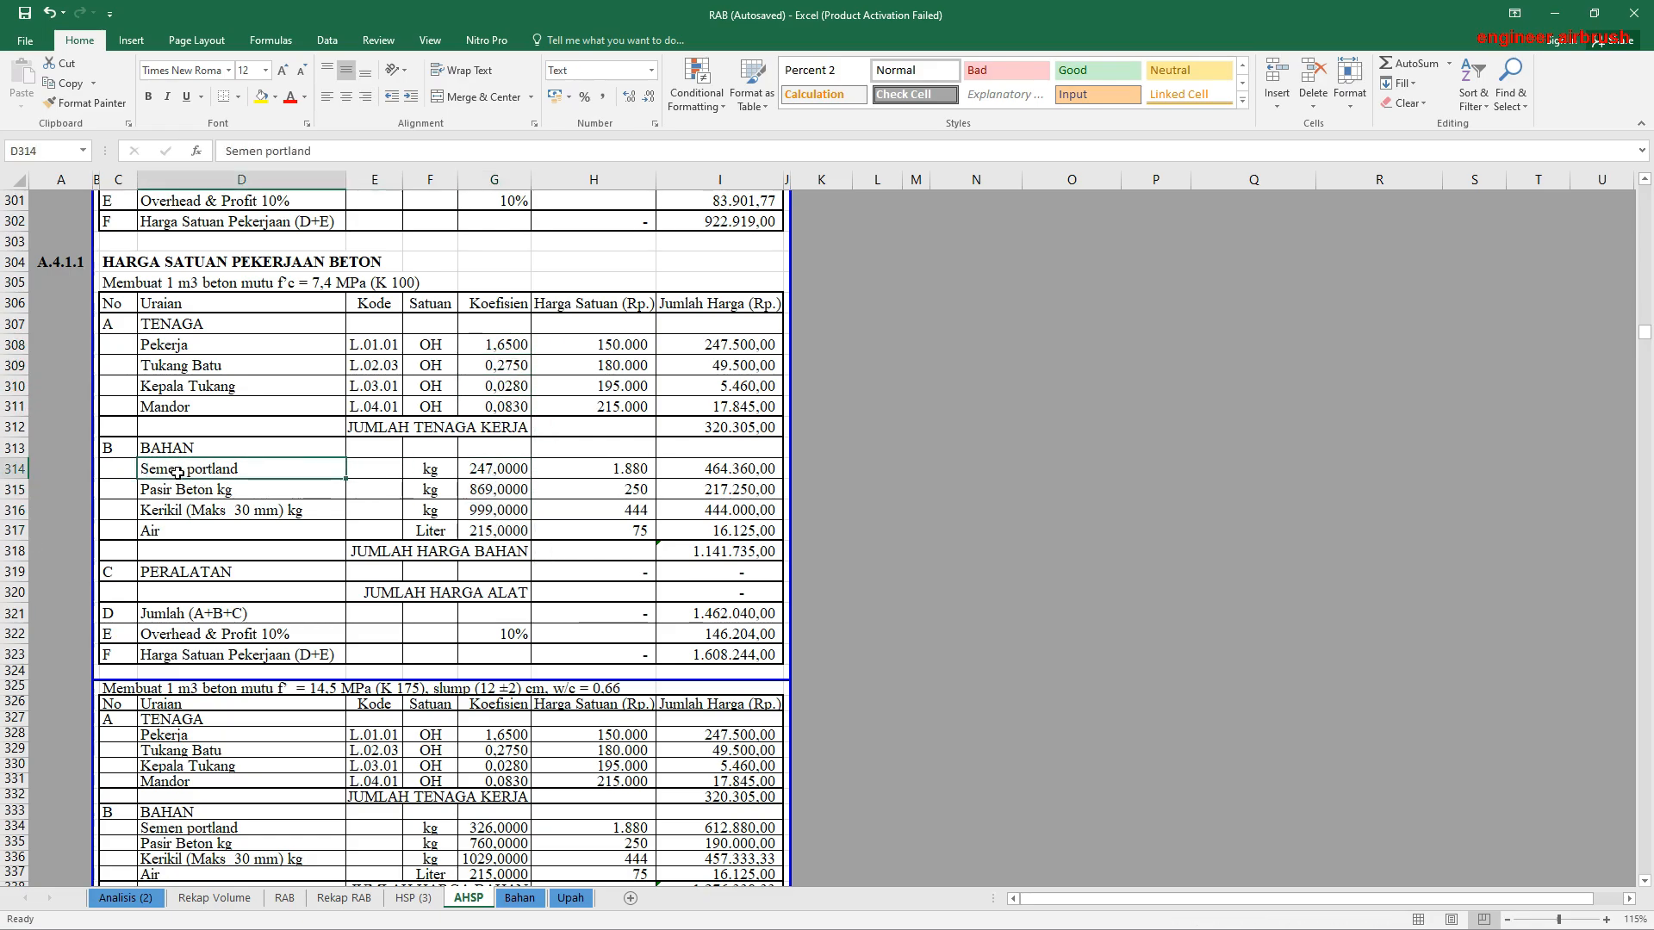
pyautogui.click(506, 474)
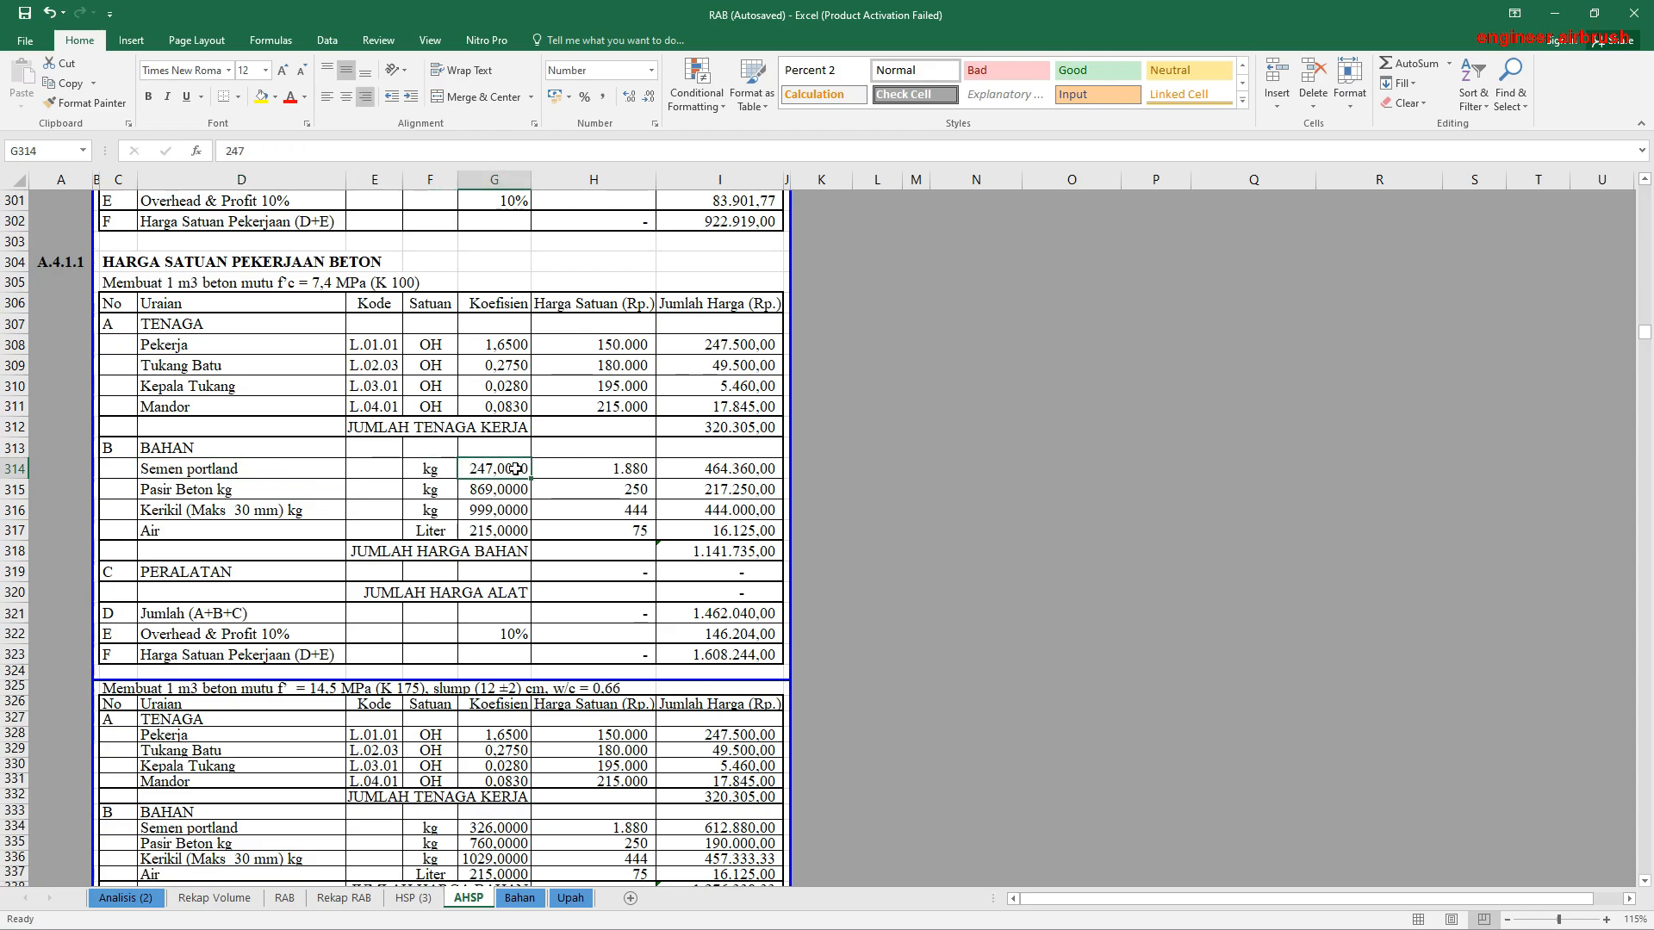
# Step: Inspect the K 100 analysis's Harga Satuan Pekerjaan formula, the material unit price lookups, and the Semen portland amount formula
pyautogui.click(178, 280)
pyautogui.click(116, 285)
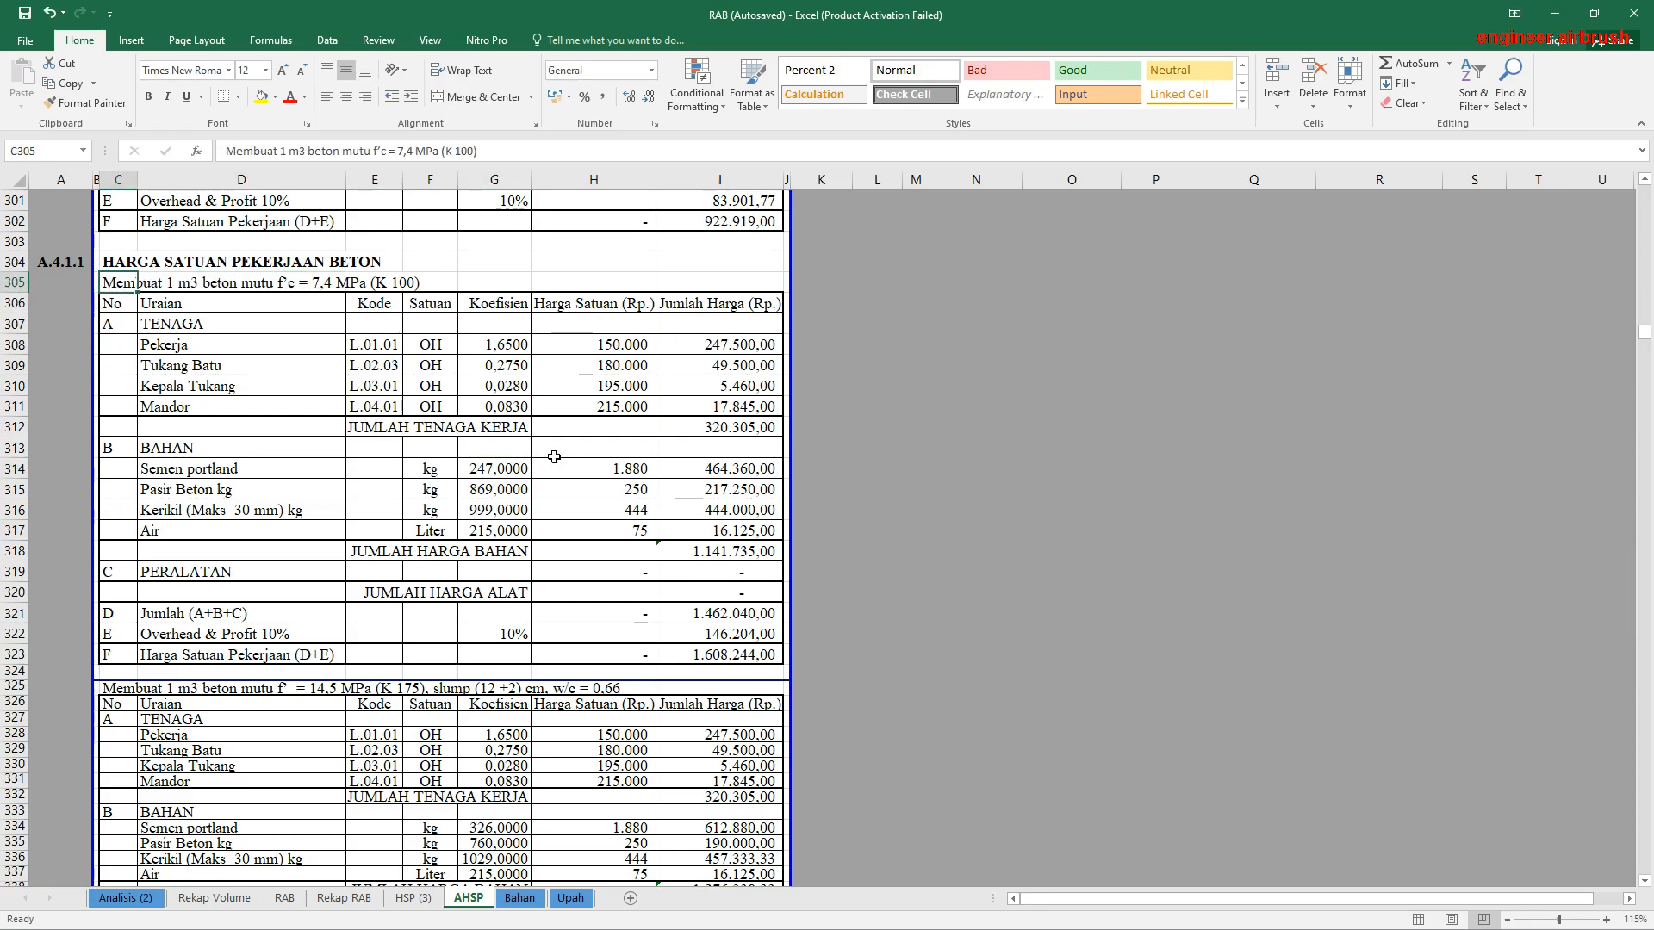
pyautogui.click(715, 653)
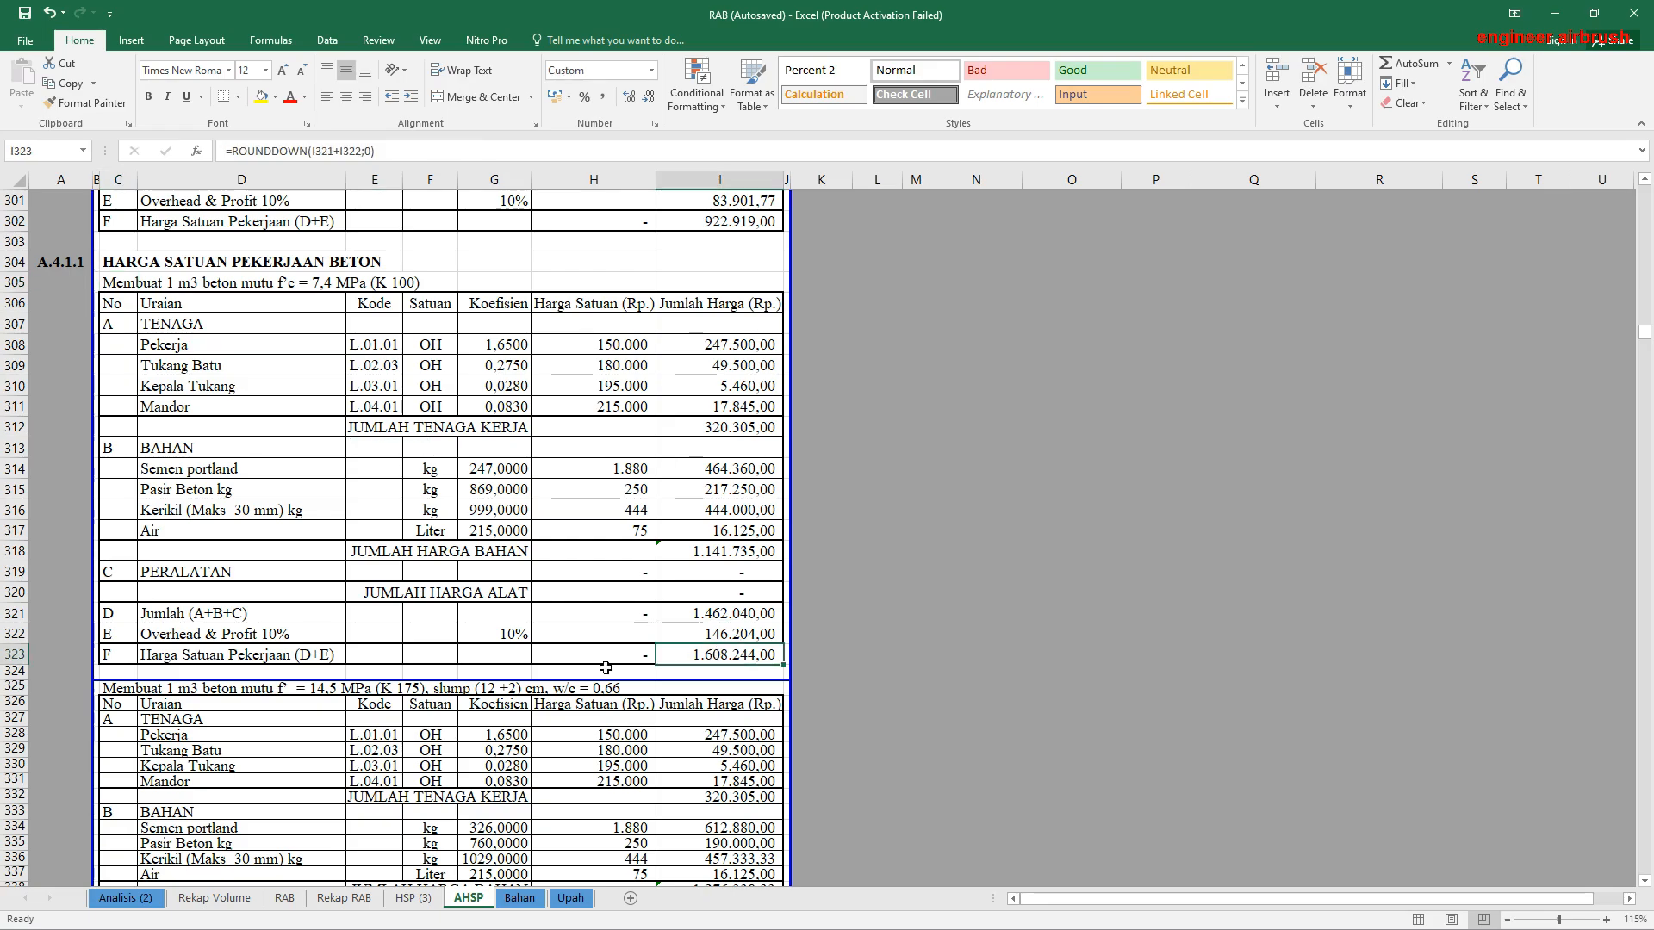
pyautogui.click(518, 510)
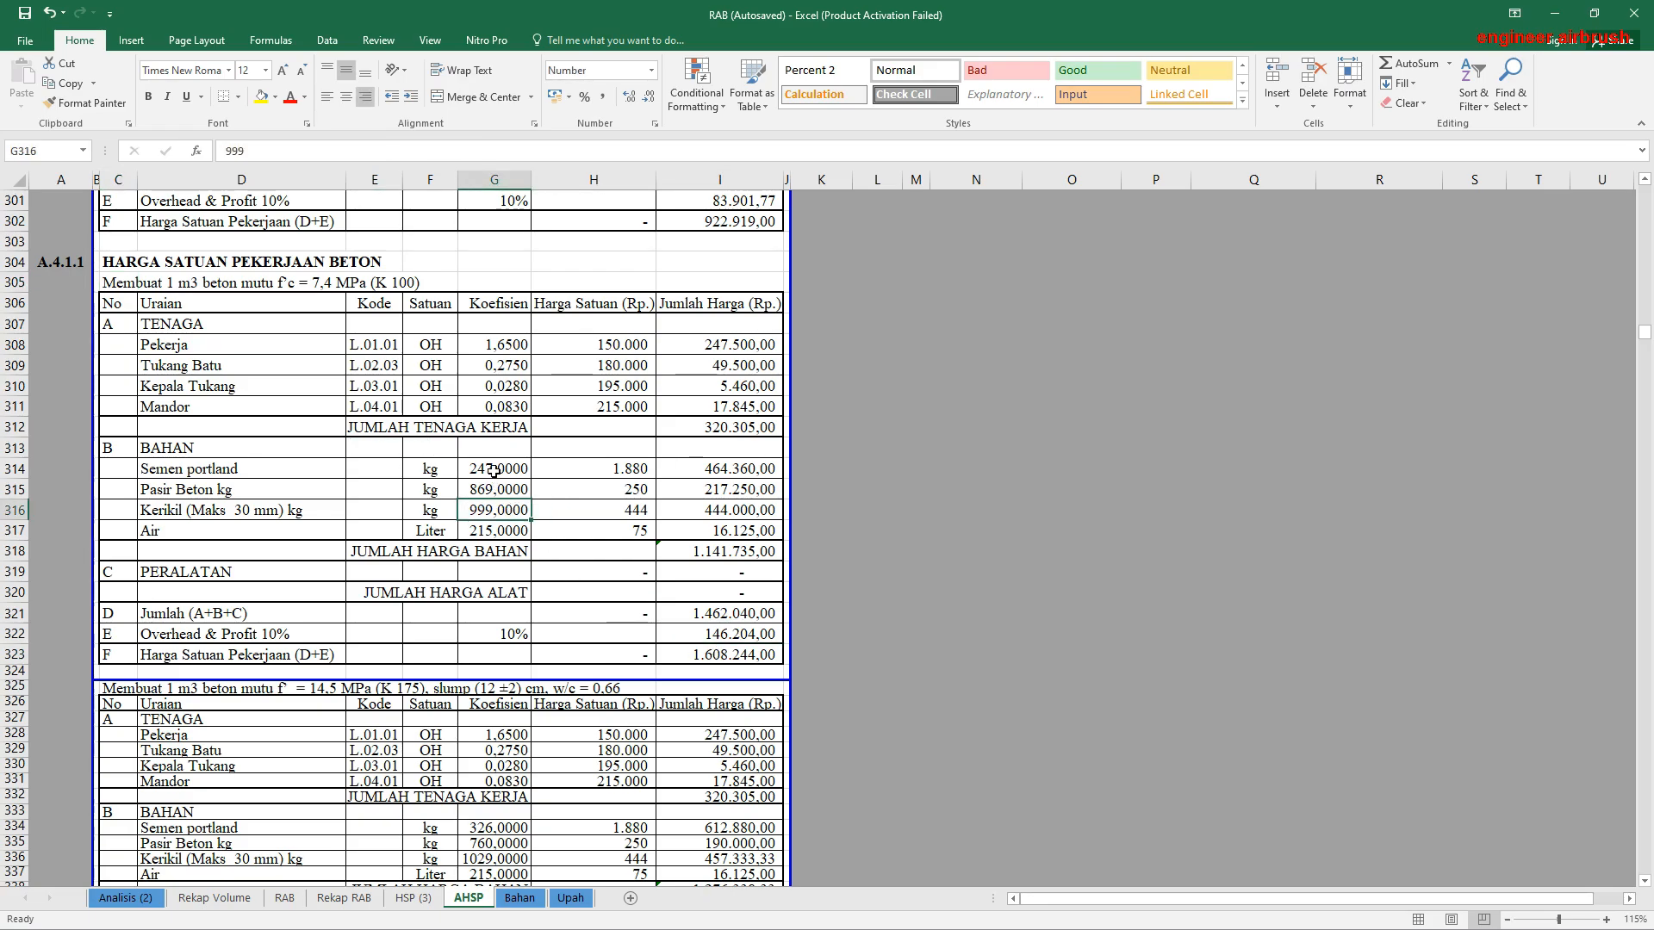
pyautogui.moveTo(504, 469); pyautogui.dragTo(507, 531)
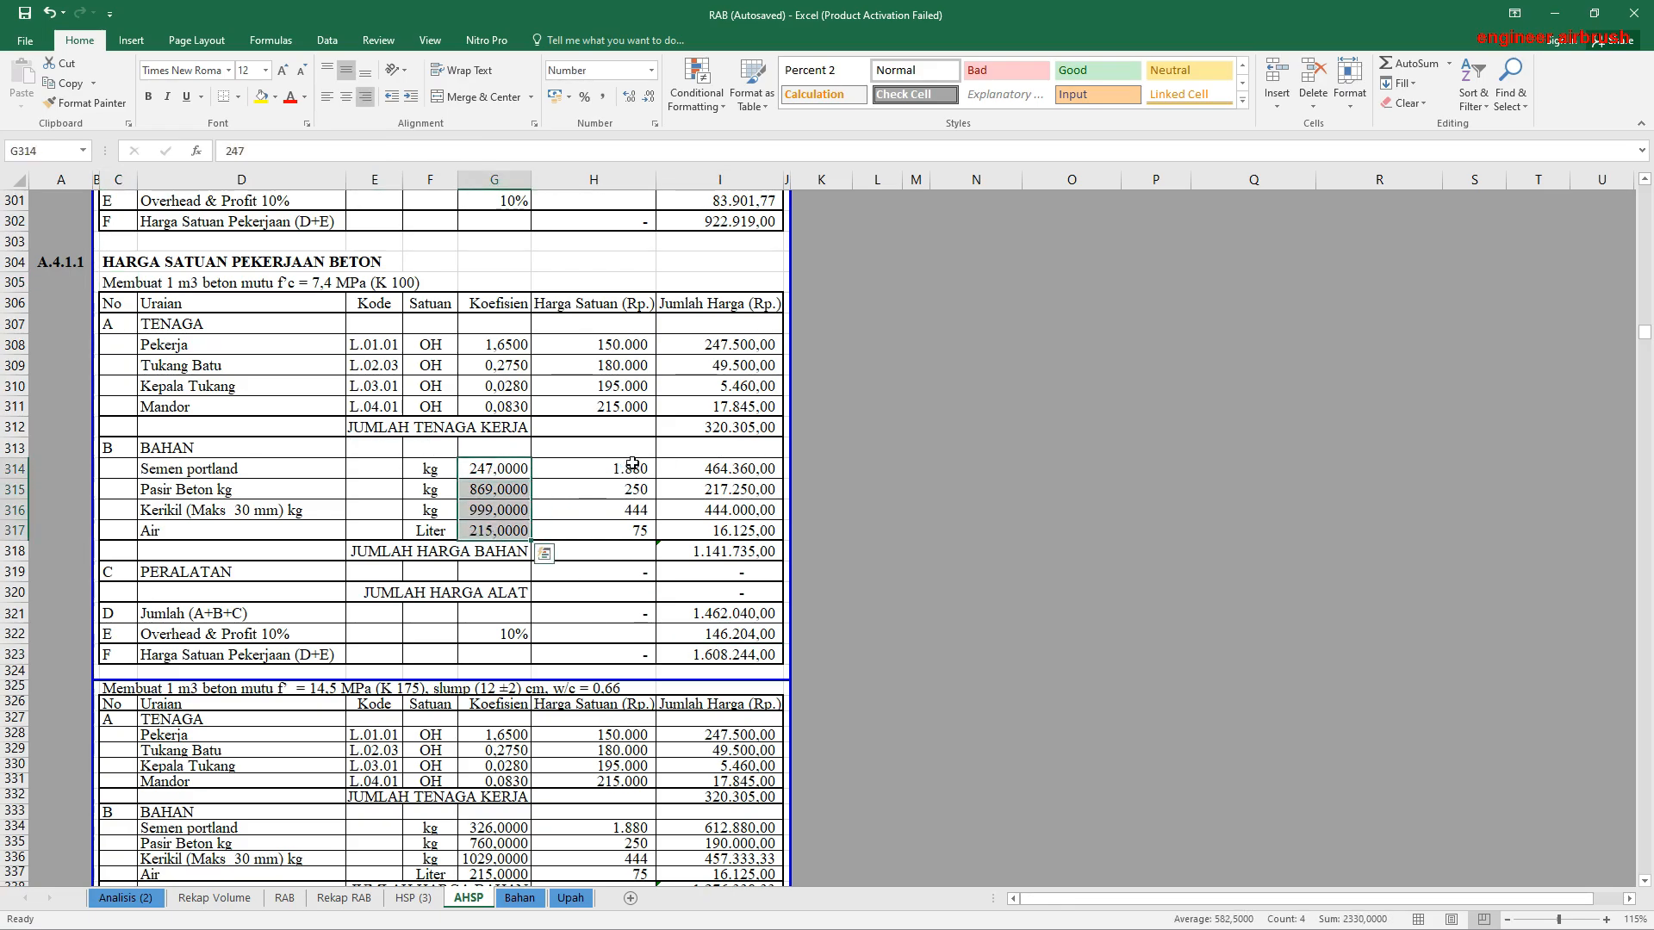
pyautogui.moveTo(628, 467); pyautogui.dragTo(628, 531)
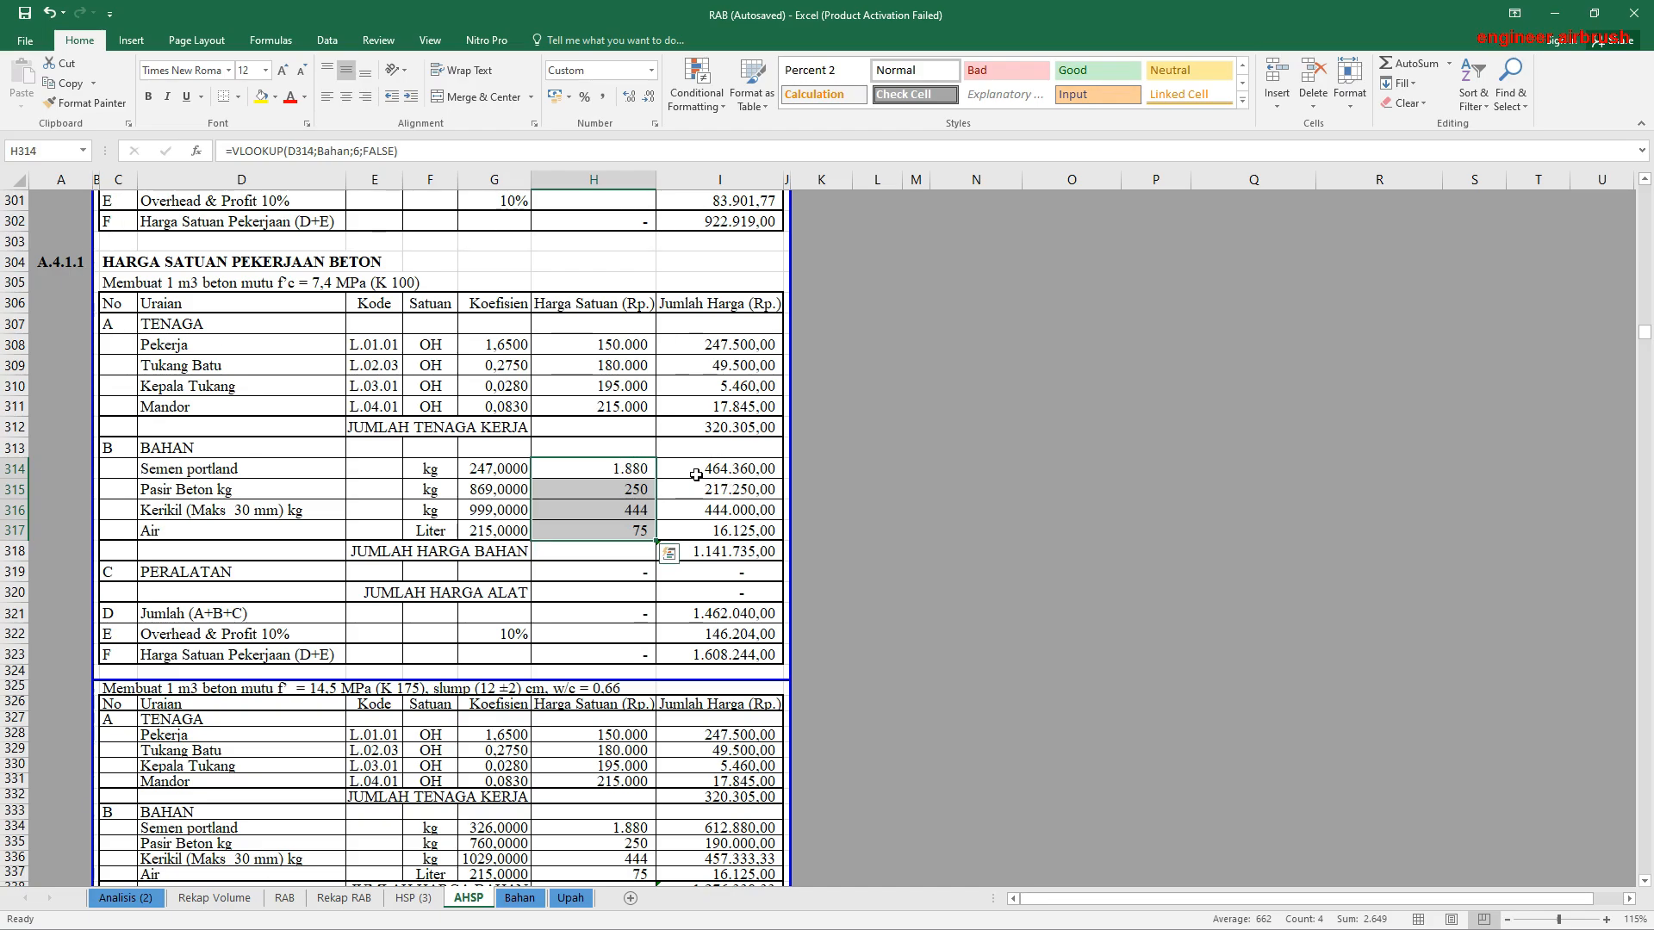
pyautogui.click(430, 470)
pyautogui.click(639, 470)
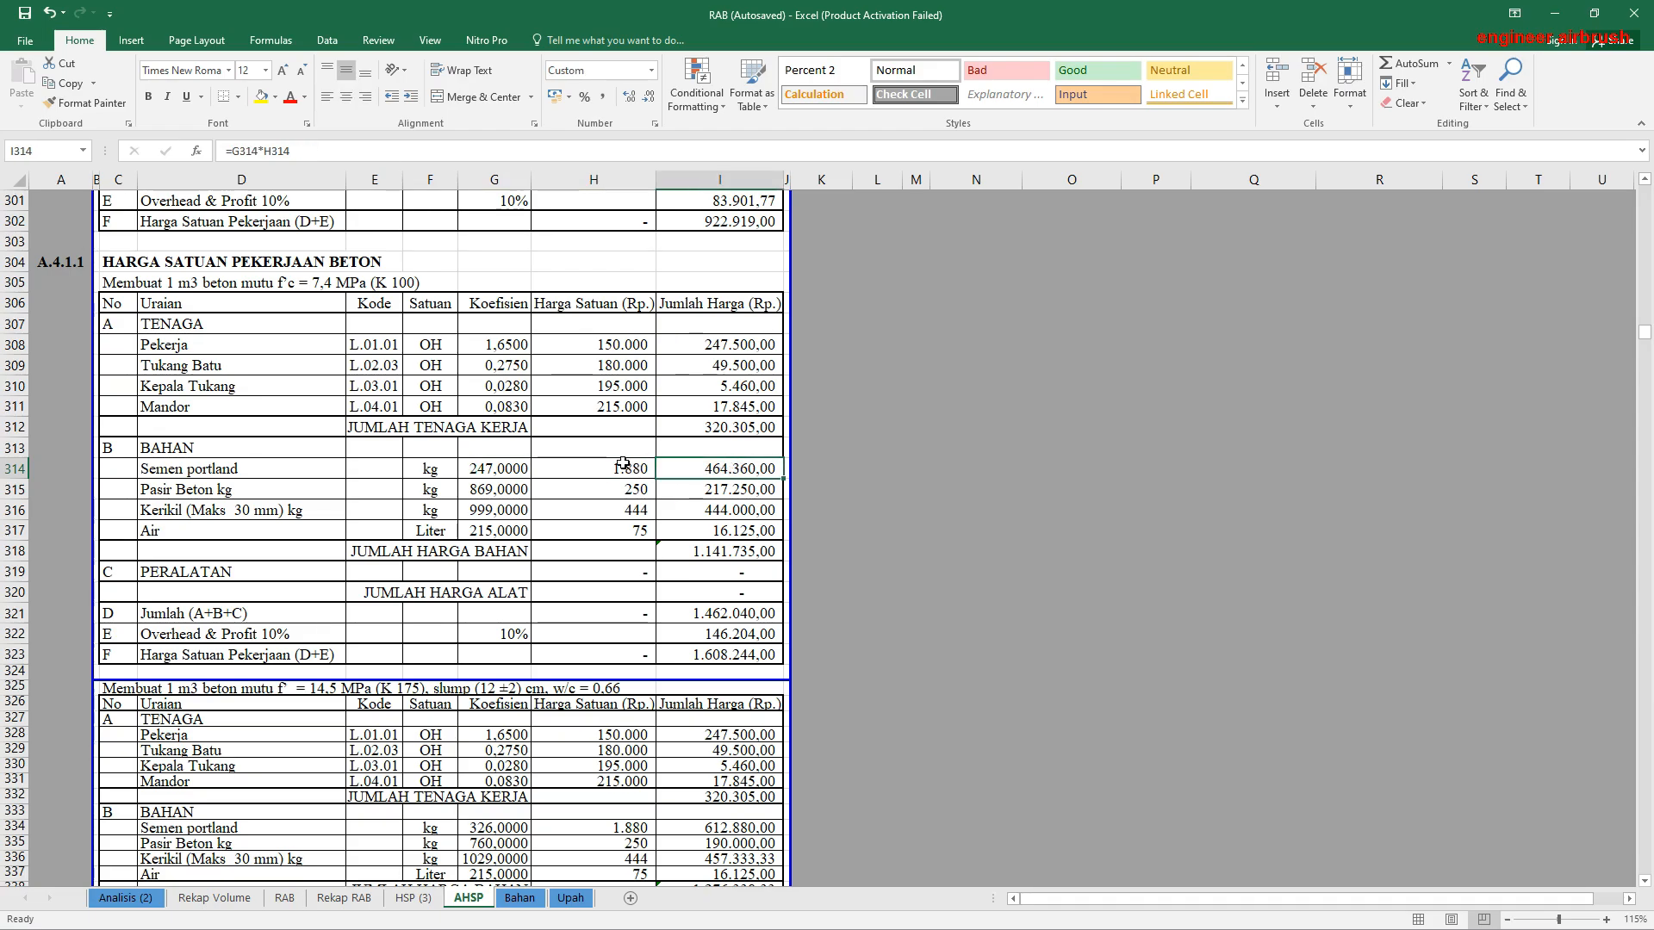
pyautogui.moveTo(628, 469); pyautogui.dragTo(622, 527)
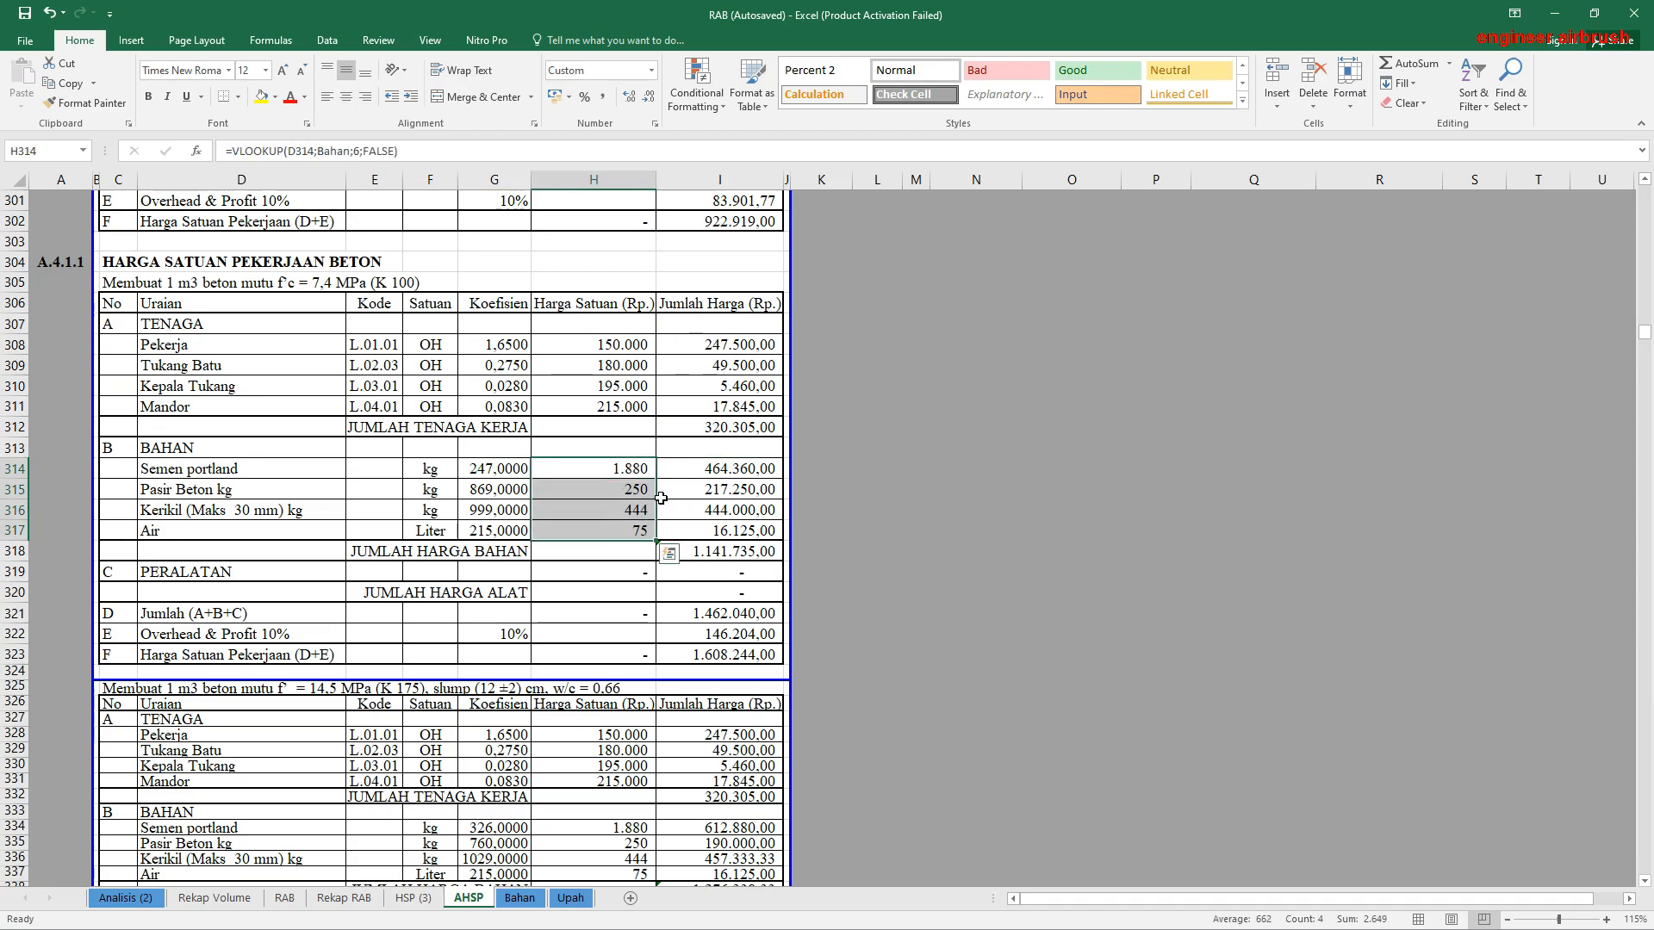
pyautogui.click(712, 467)
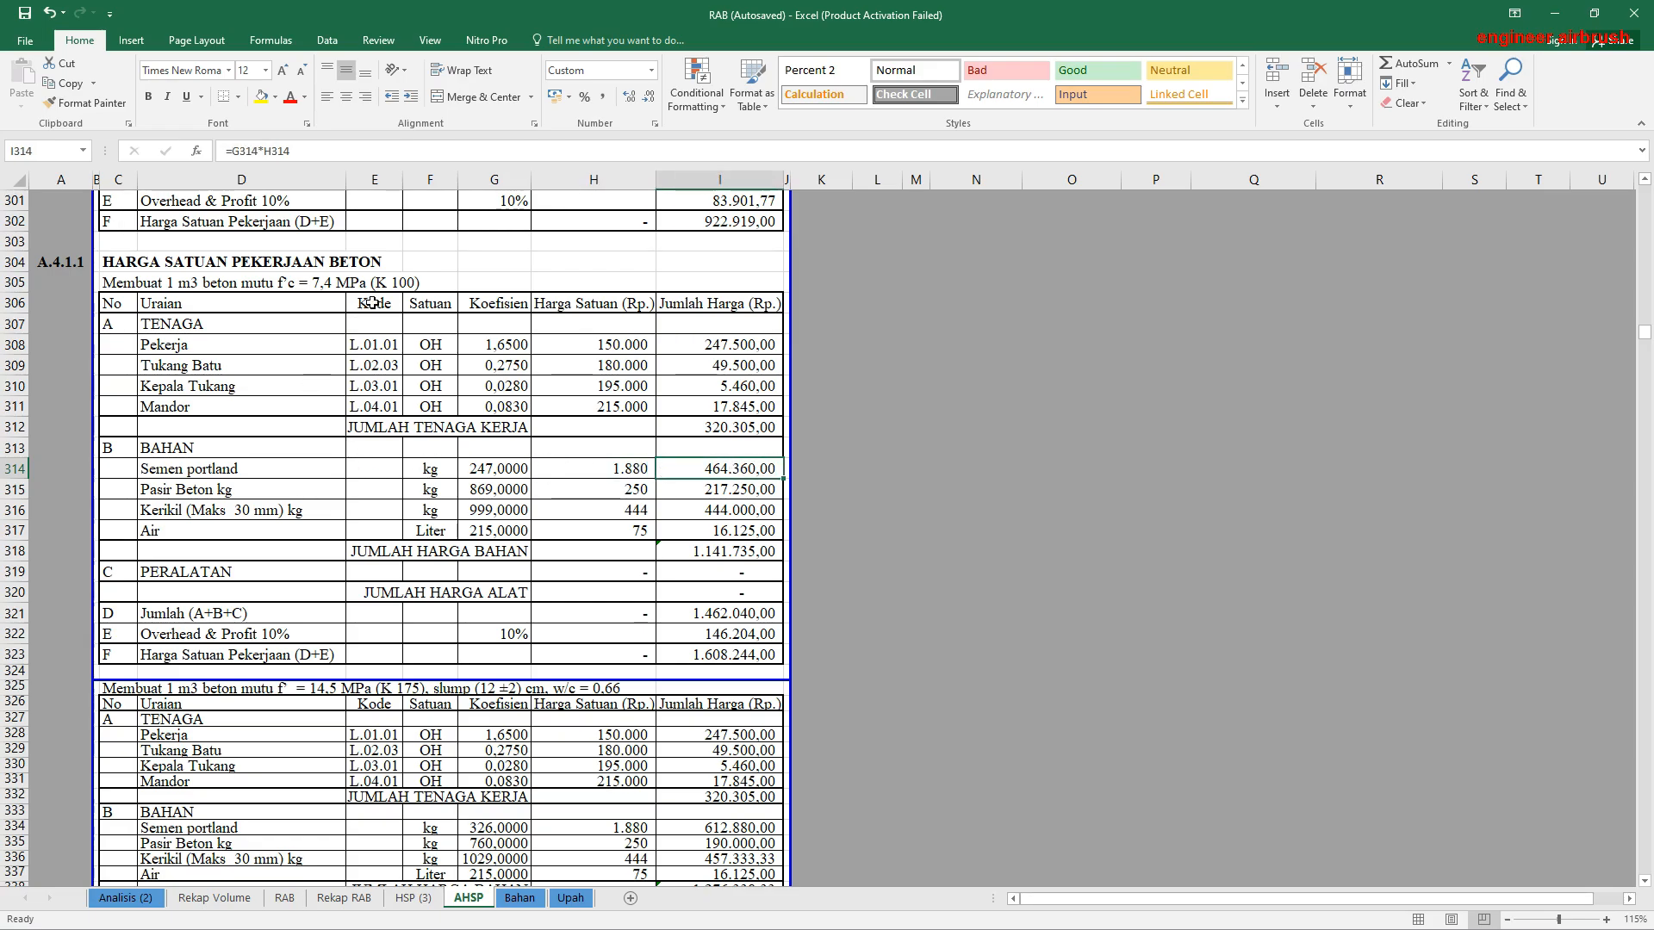
# Step: View the analyses down to section A.5.1.1 and examine the LED 5 Watt installation's materials, including the lamp's unit price and coefficient
pyautogui.scroll(-20, 435, 514)
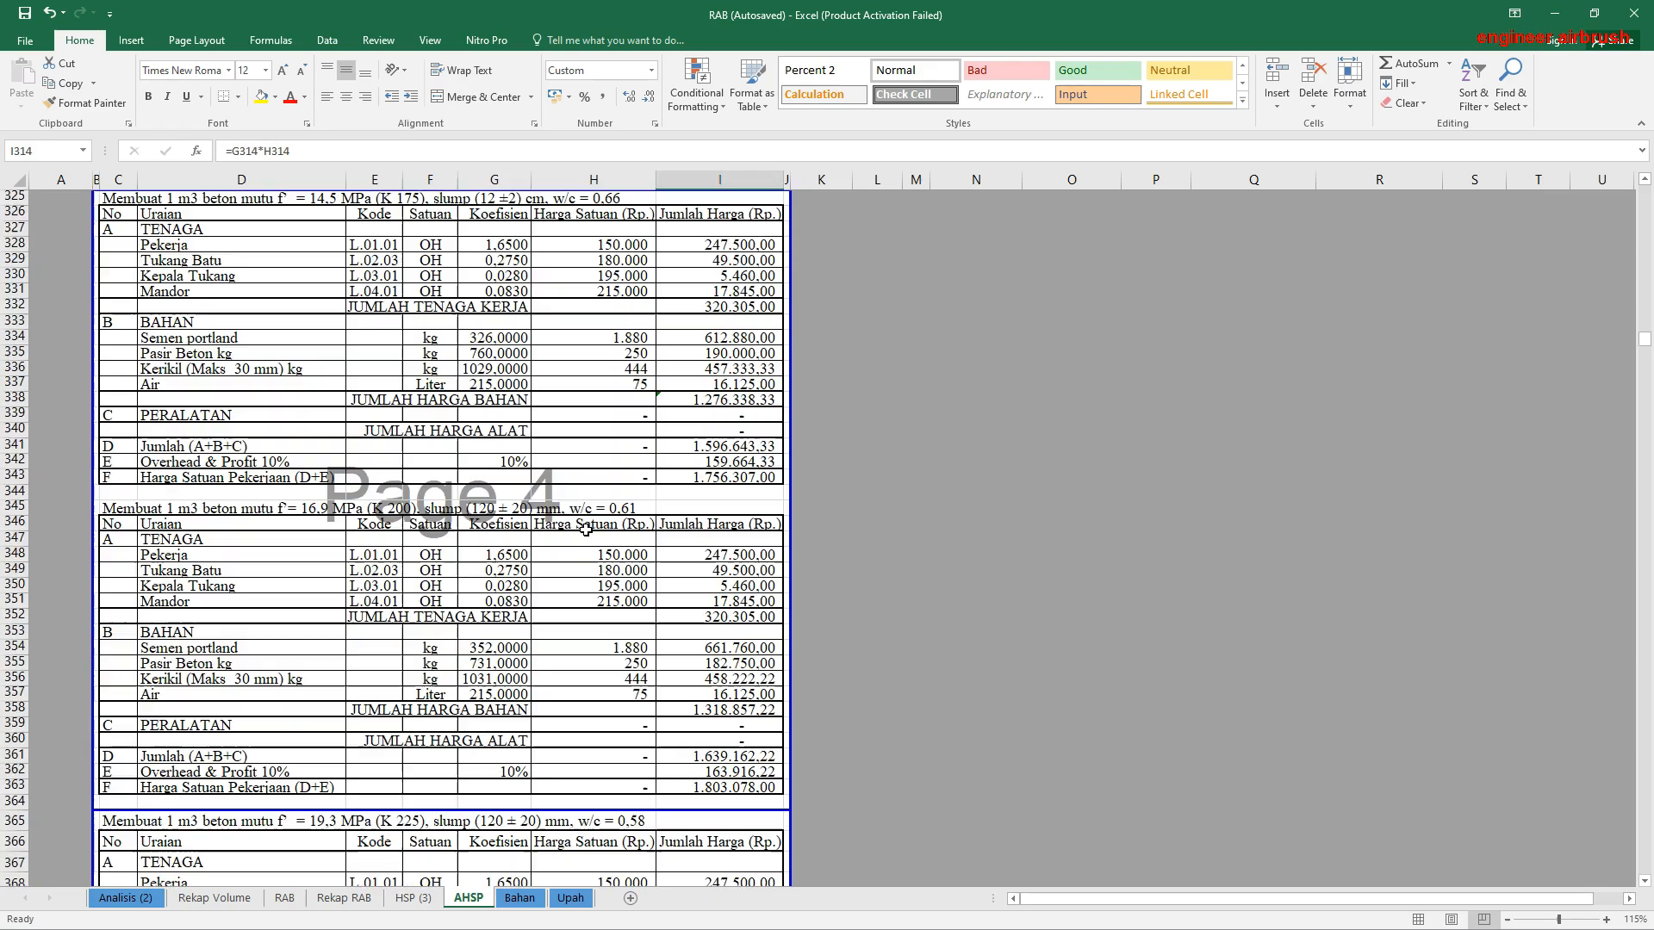
pyautogui.scroll(-20, 589, 532)
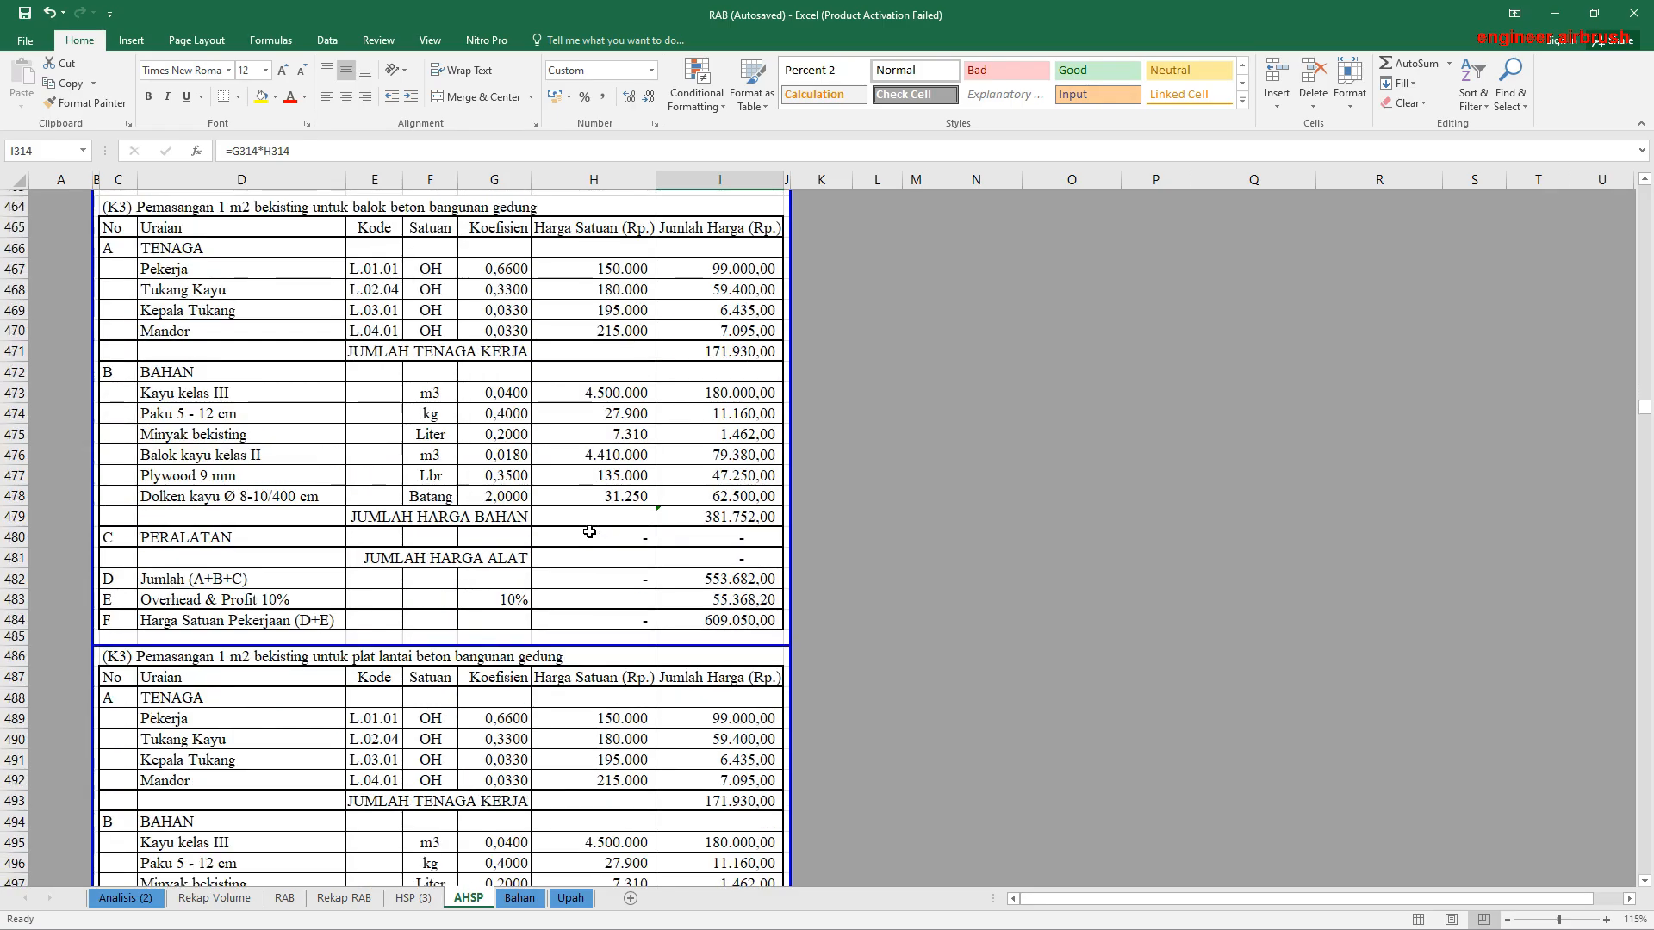
pyautogui.scroll(-20, 589, 539)
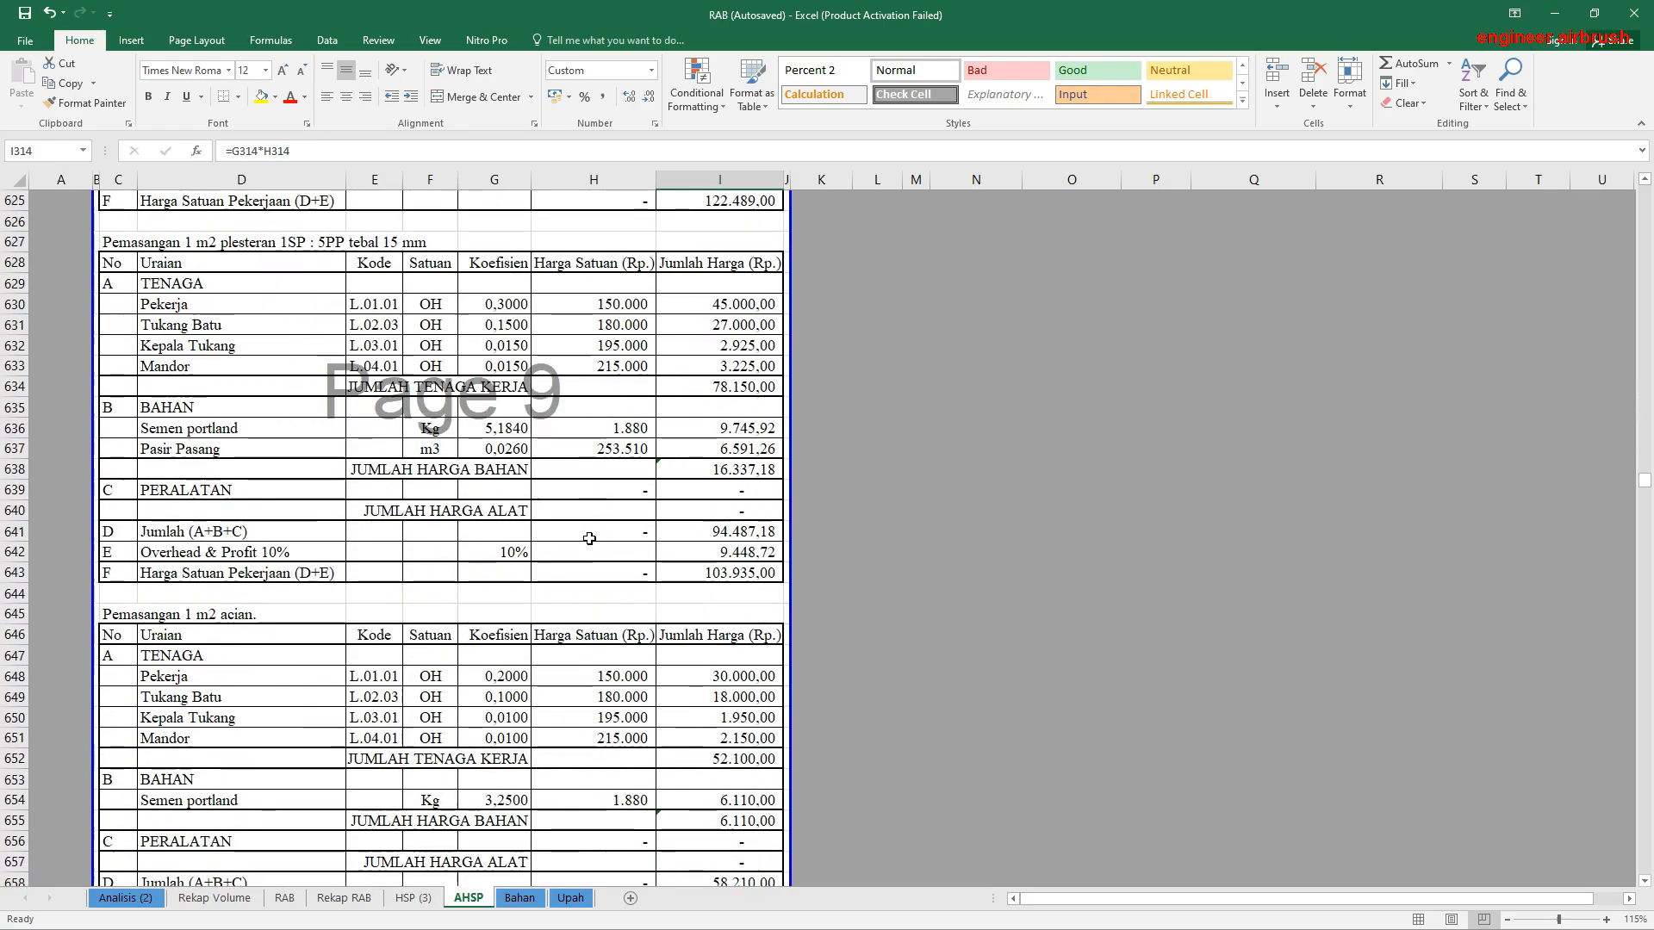
pyautogui.scroll(-20, 589, 539)
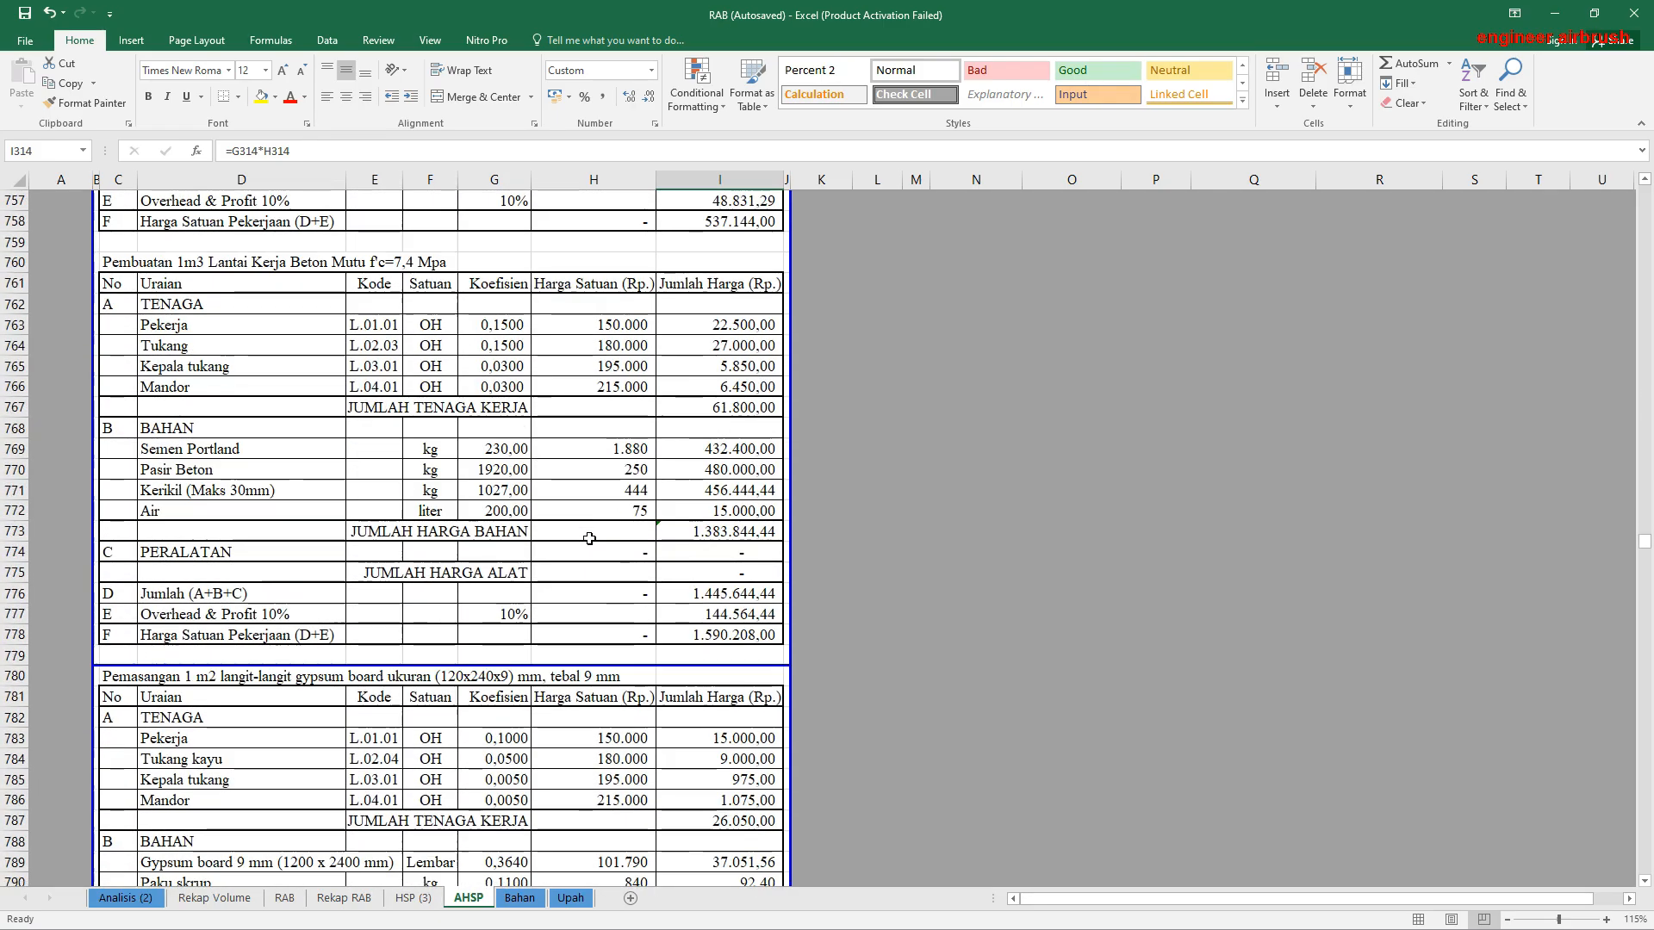
pyautogui.moveTo(1646, 591); pyautogui.dragTo(1647, 700)
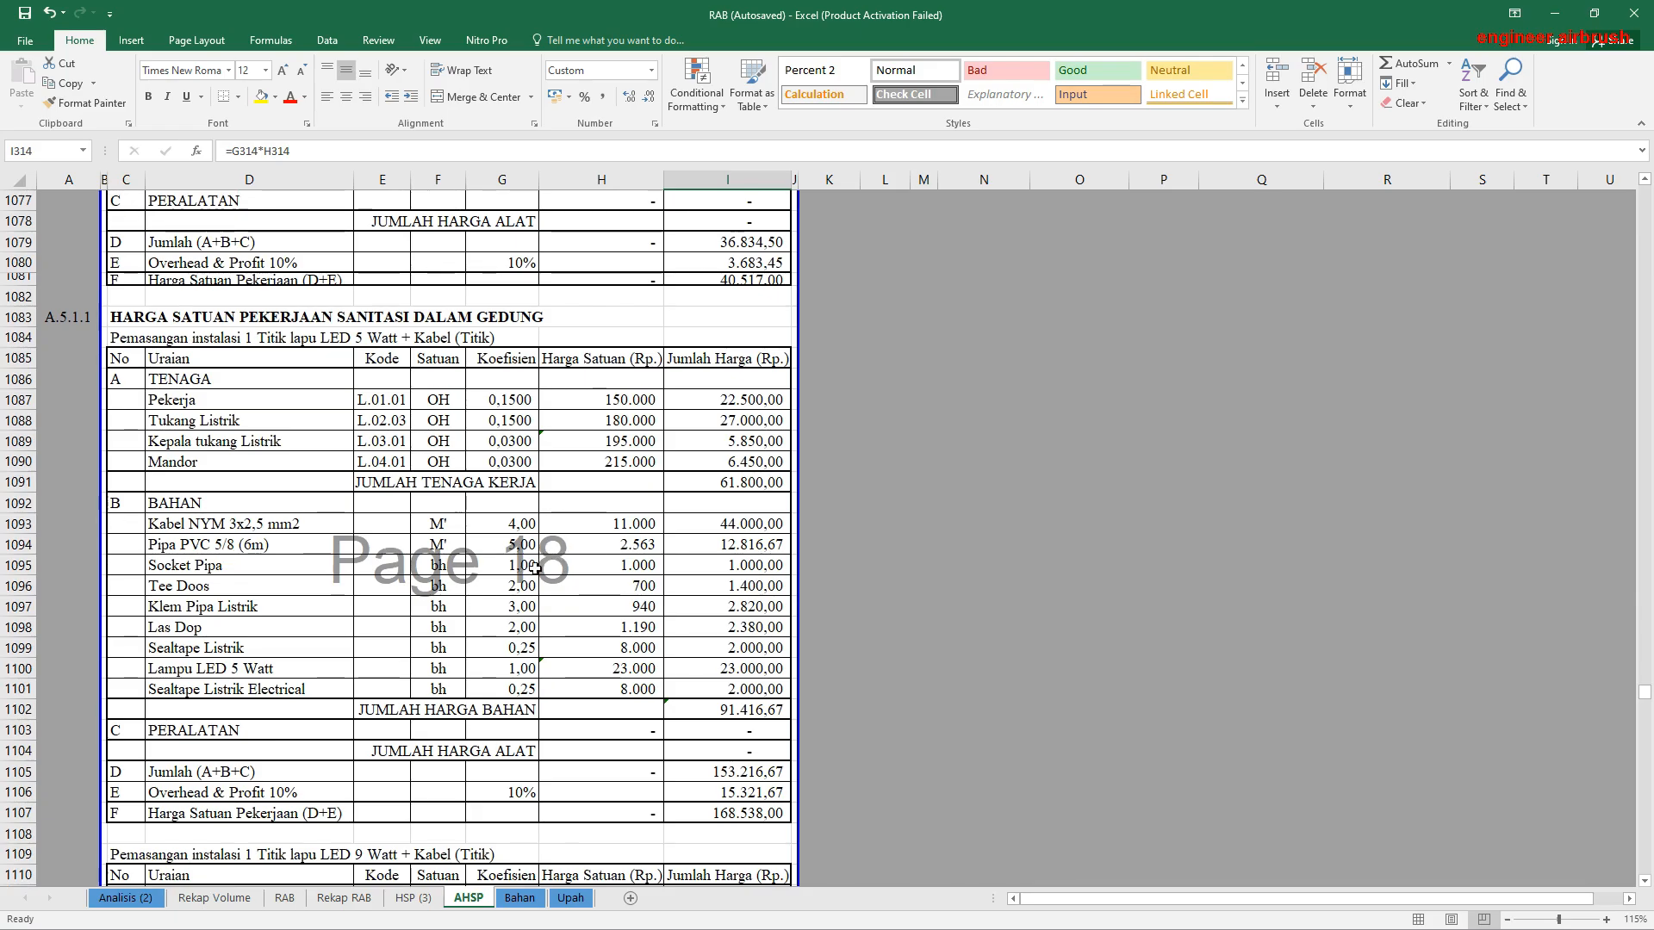
pyautogui.click(164, 527)
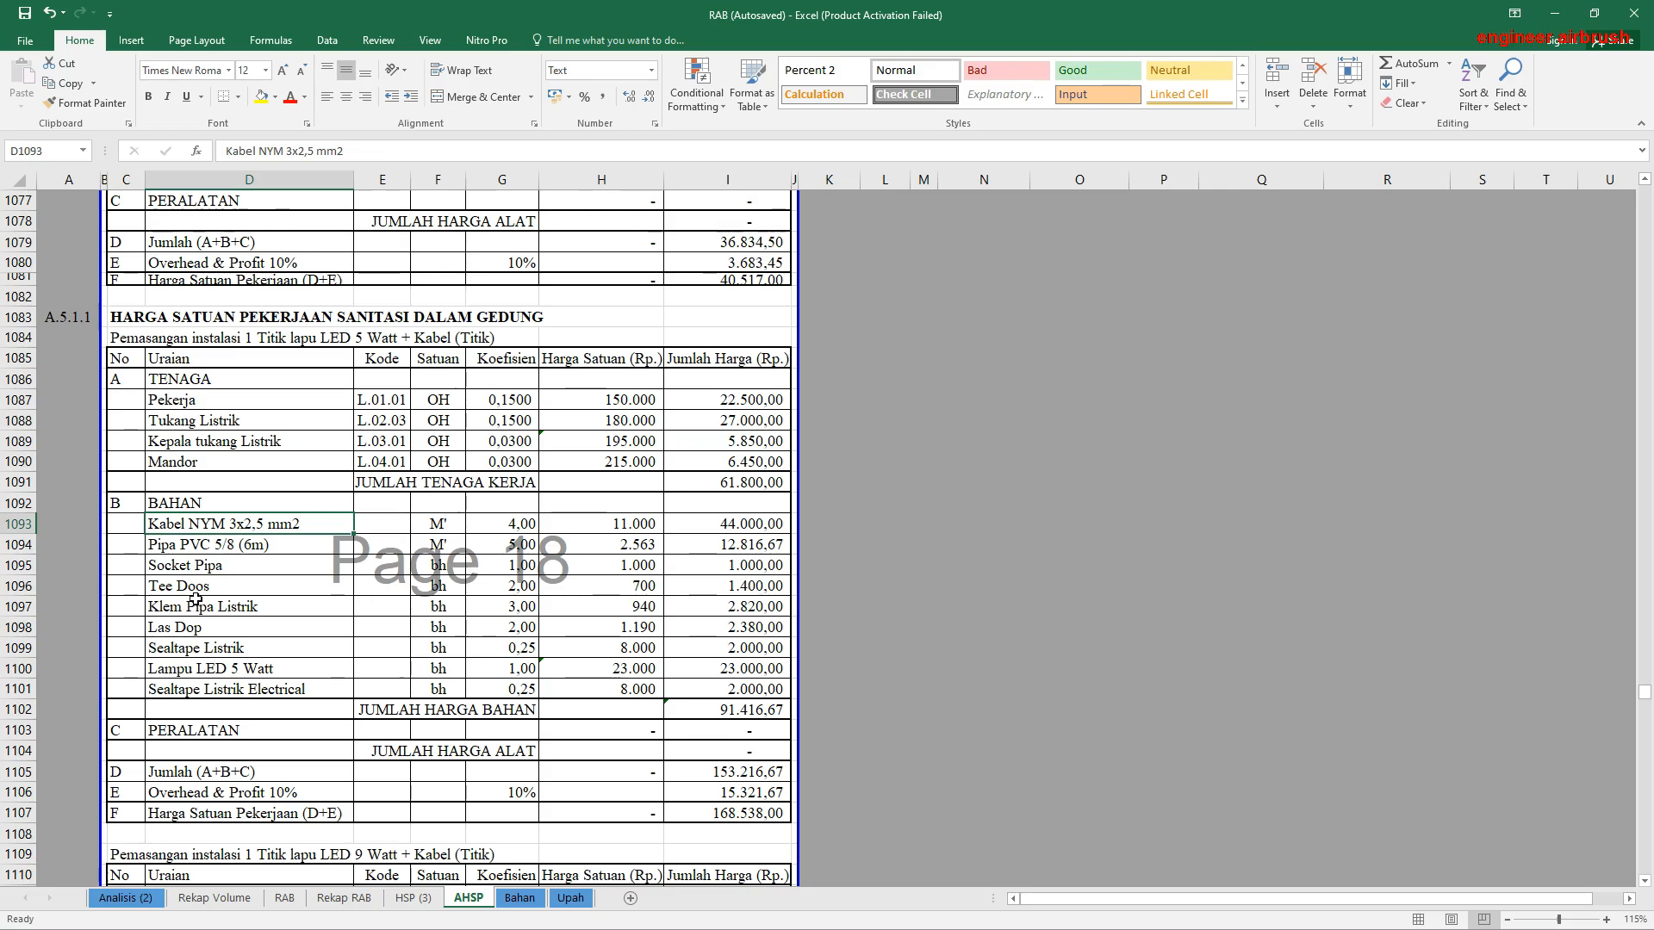
pyautogui.click(222, 648)
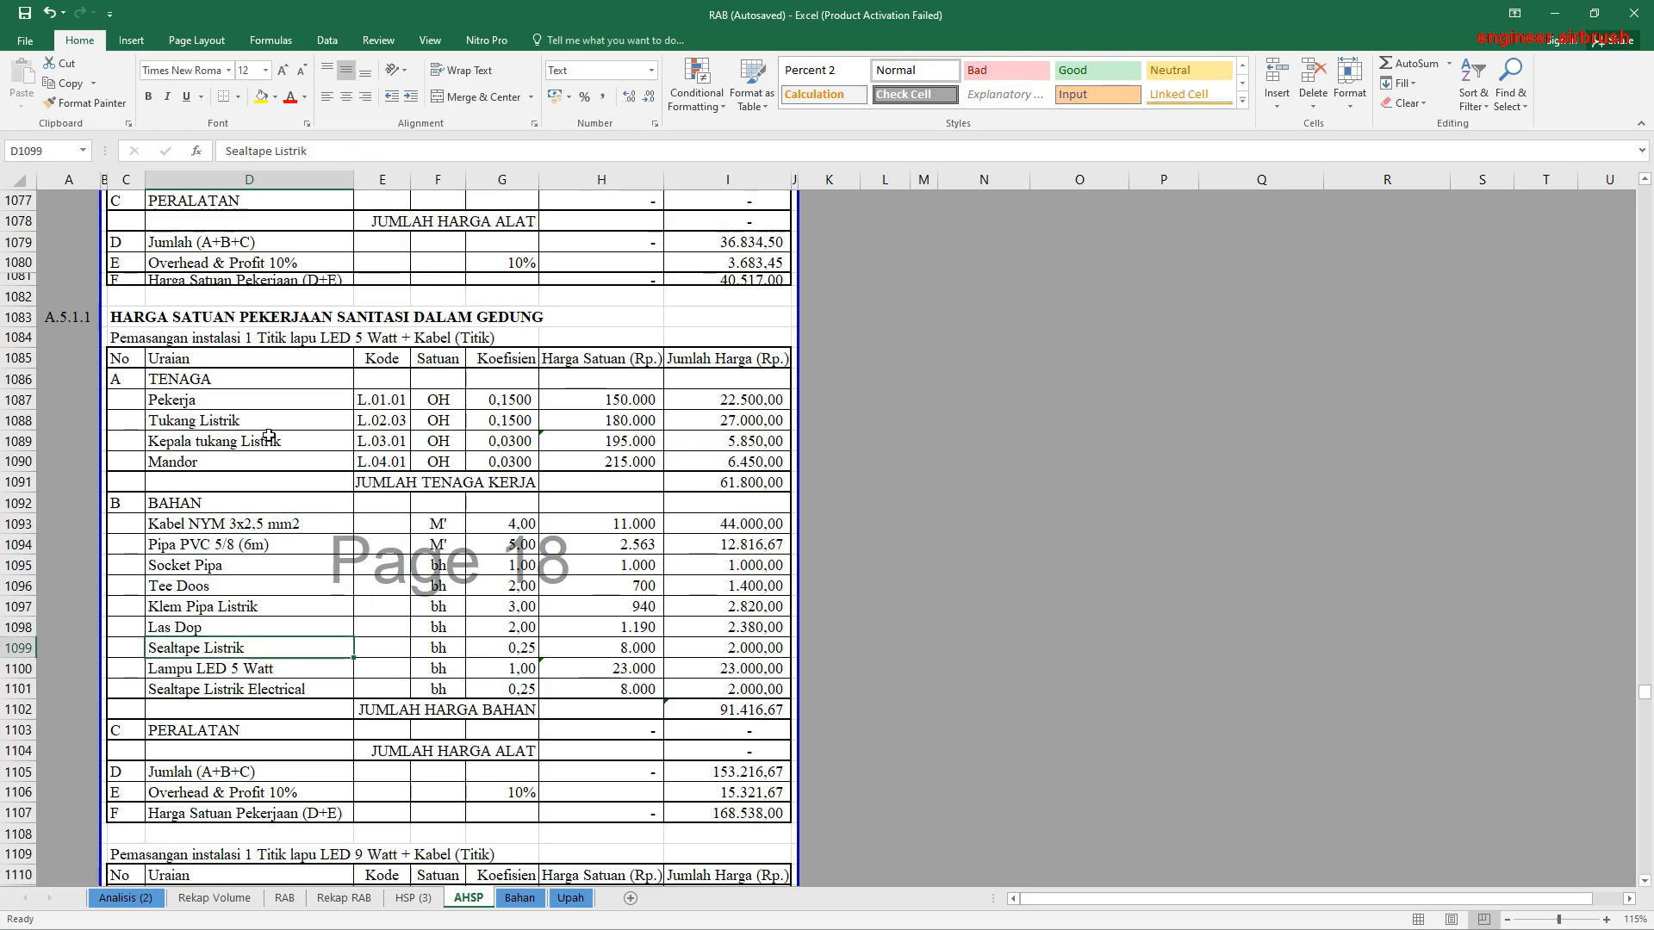
pyautogui.click(351, 338)
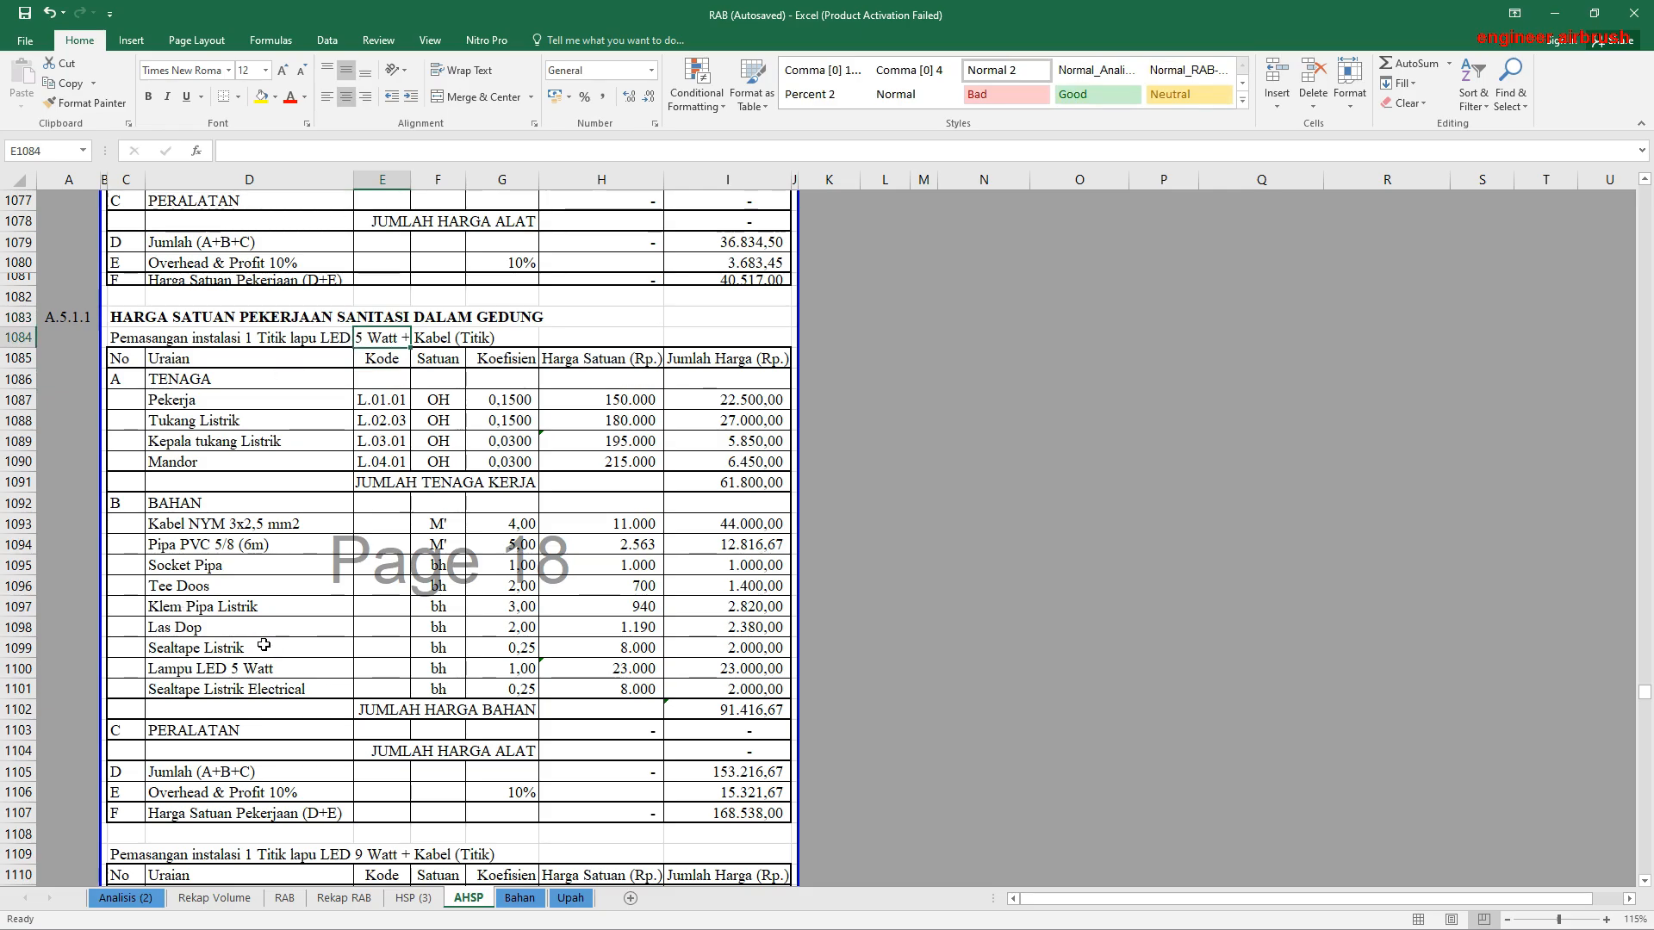
pyautogui.click(626, 669)
pyautogui.click(487, 664)
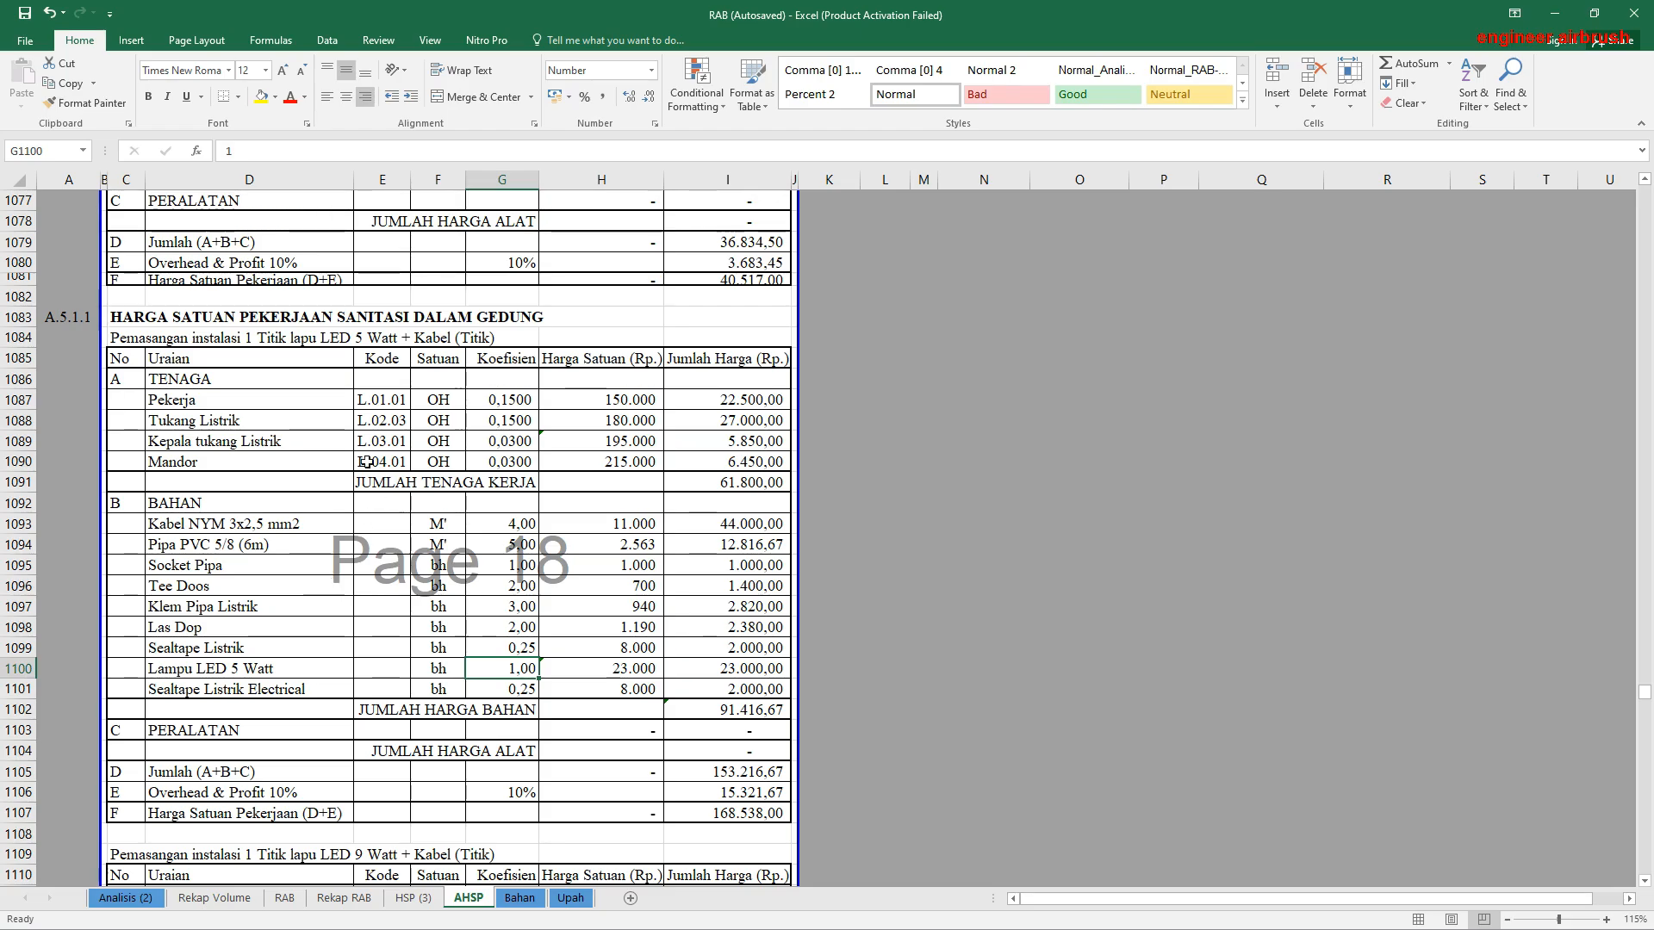
# Step: Examine the LED 5 Watt installation's material coefficients from Kabel NYM 3x2,5 mm2 to Sealtape Listrik, and view the preceding hinge analyses
pyautogui.click(209, 527)
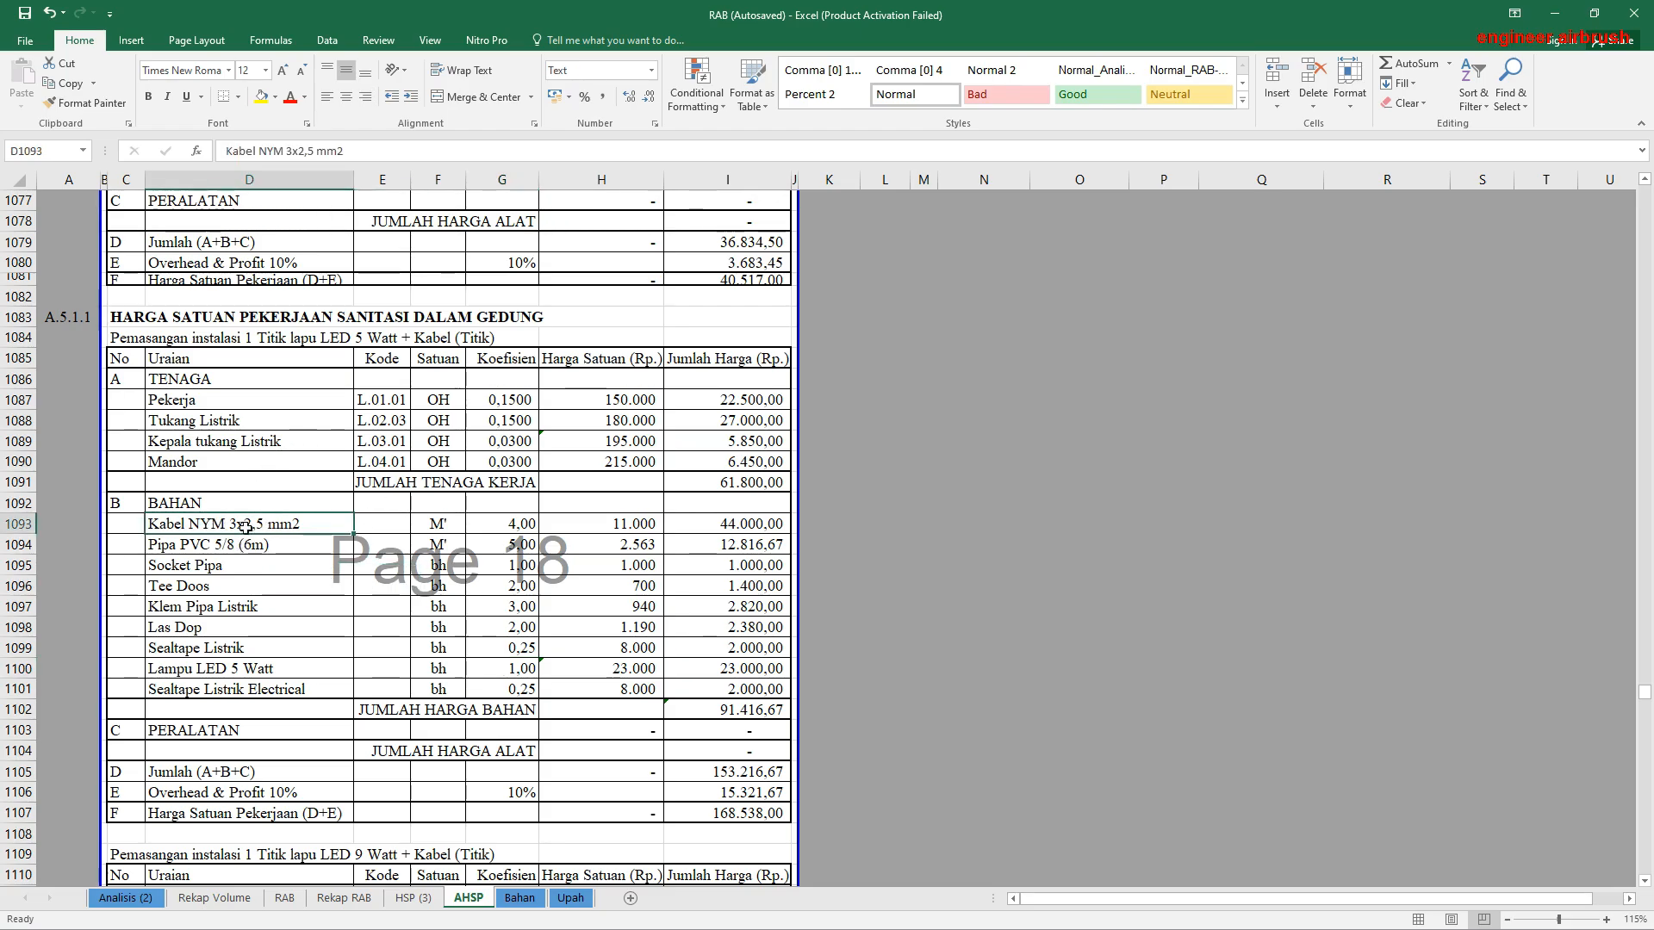
pyautogui.click(508, 523)
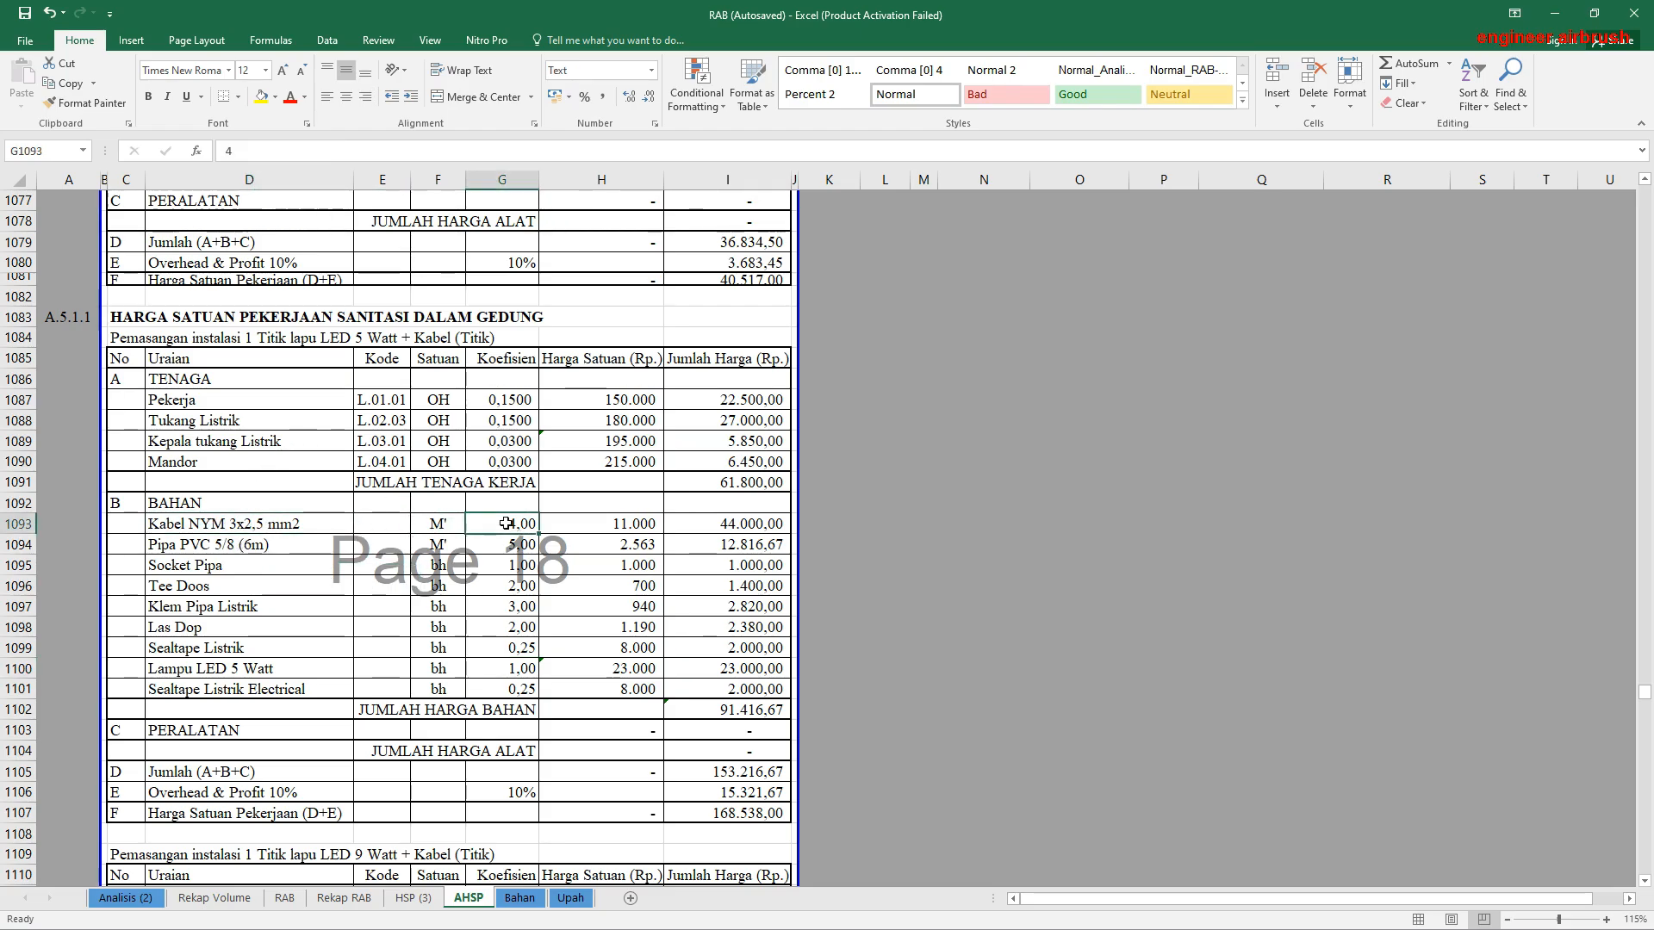
pyautogui.click(506, 644)
pyautogui.click(500, 624)
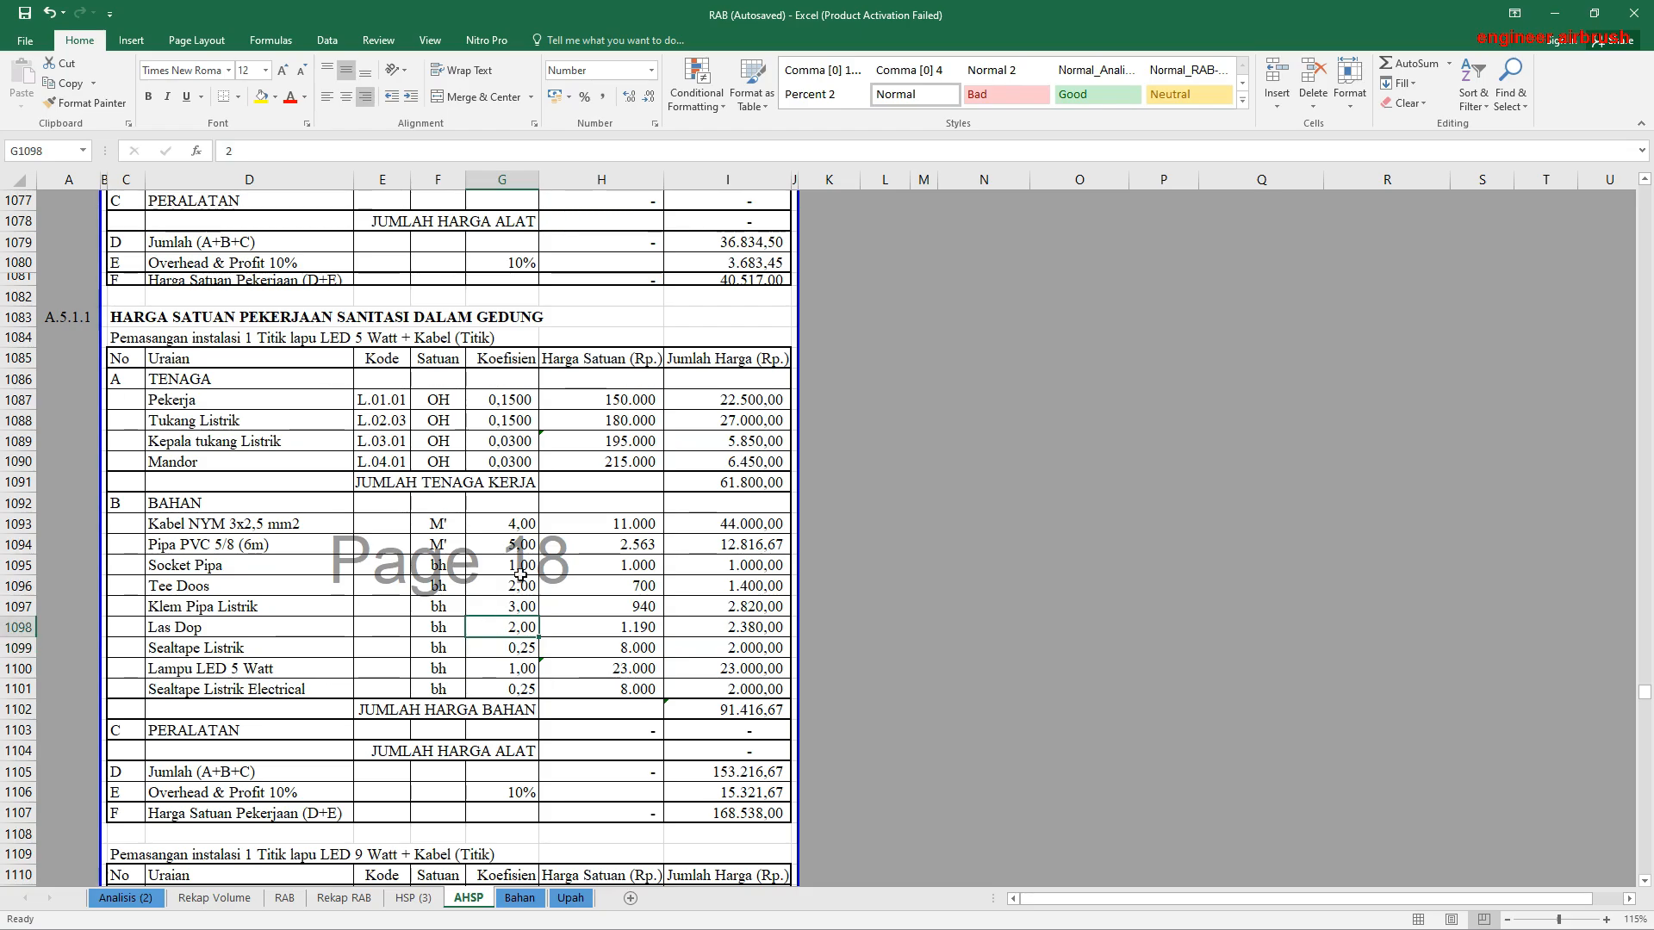
pyautogui.click(510, 527)
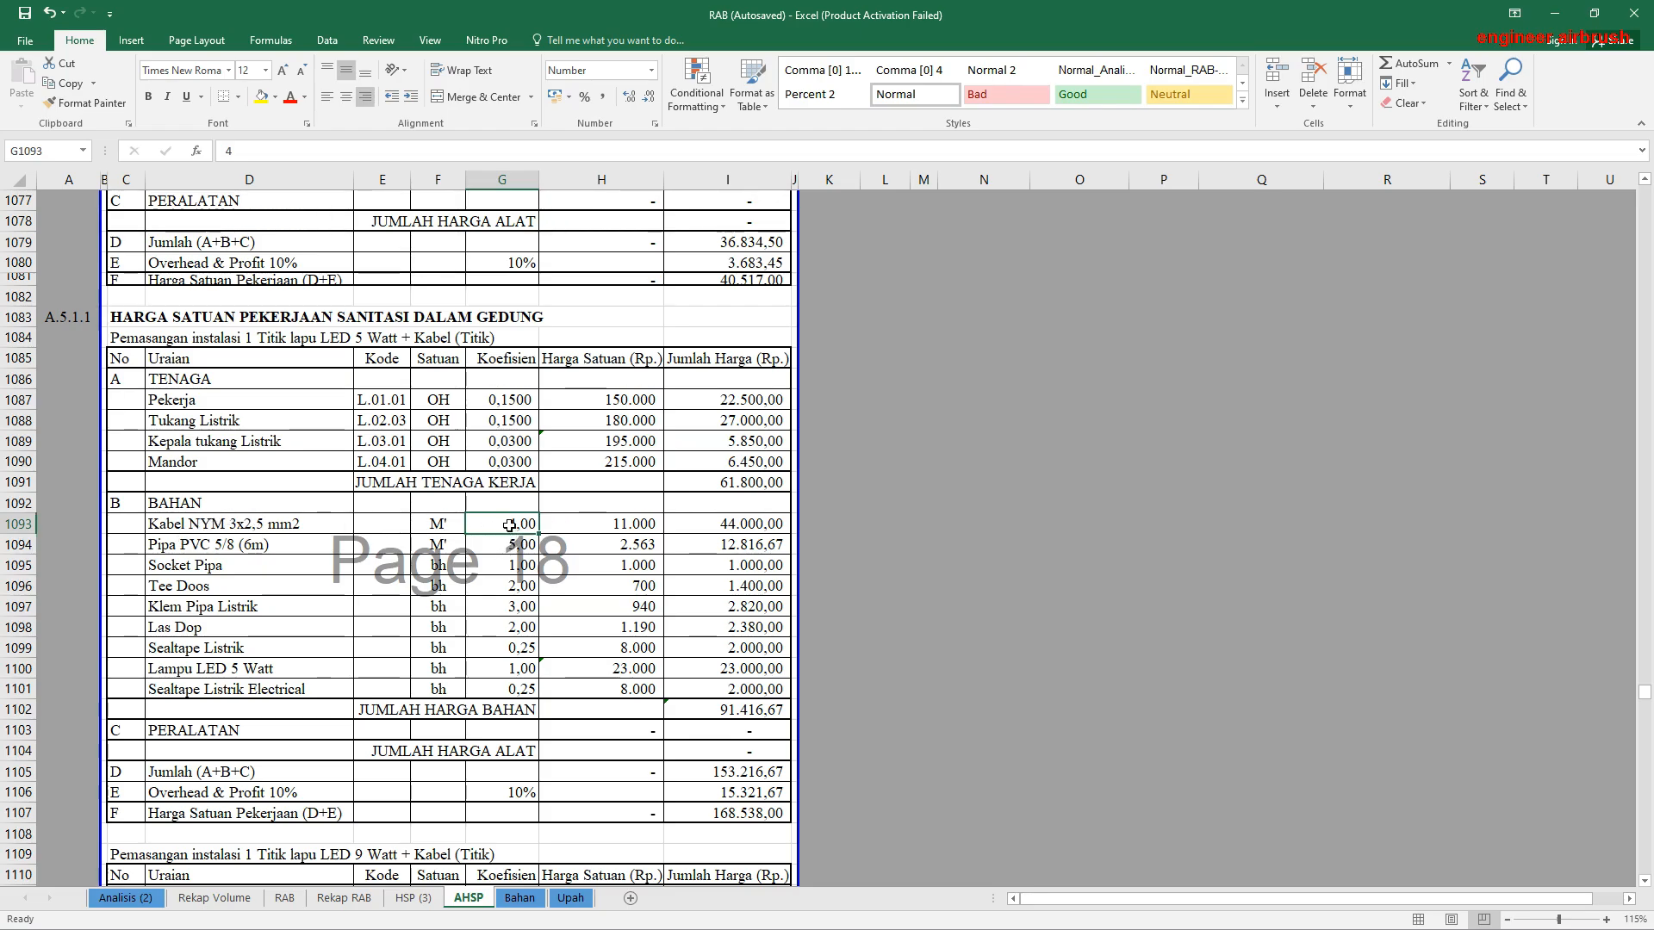
pyautogui.click(508, 546)
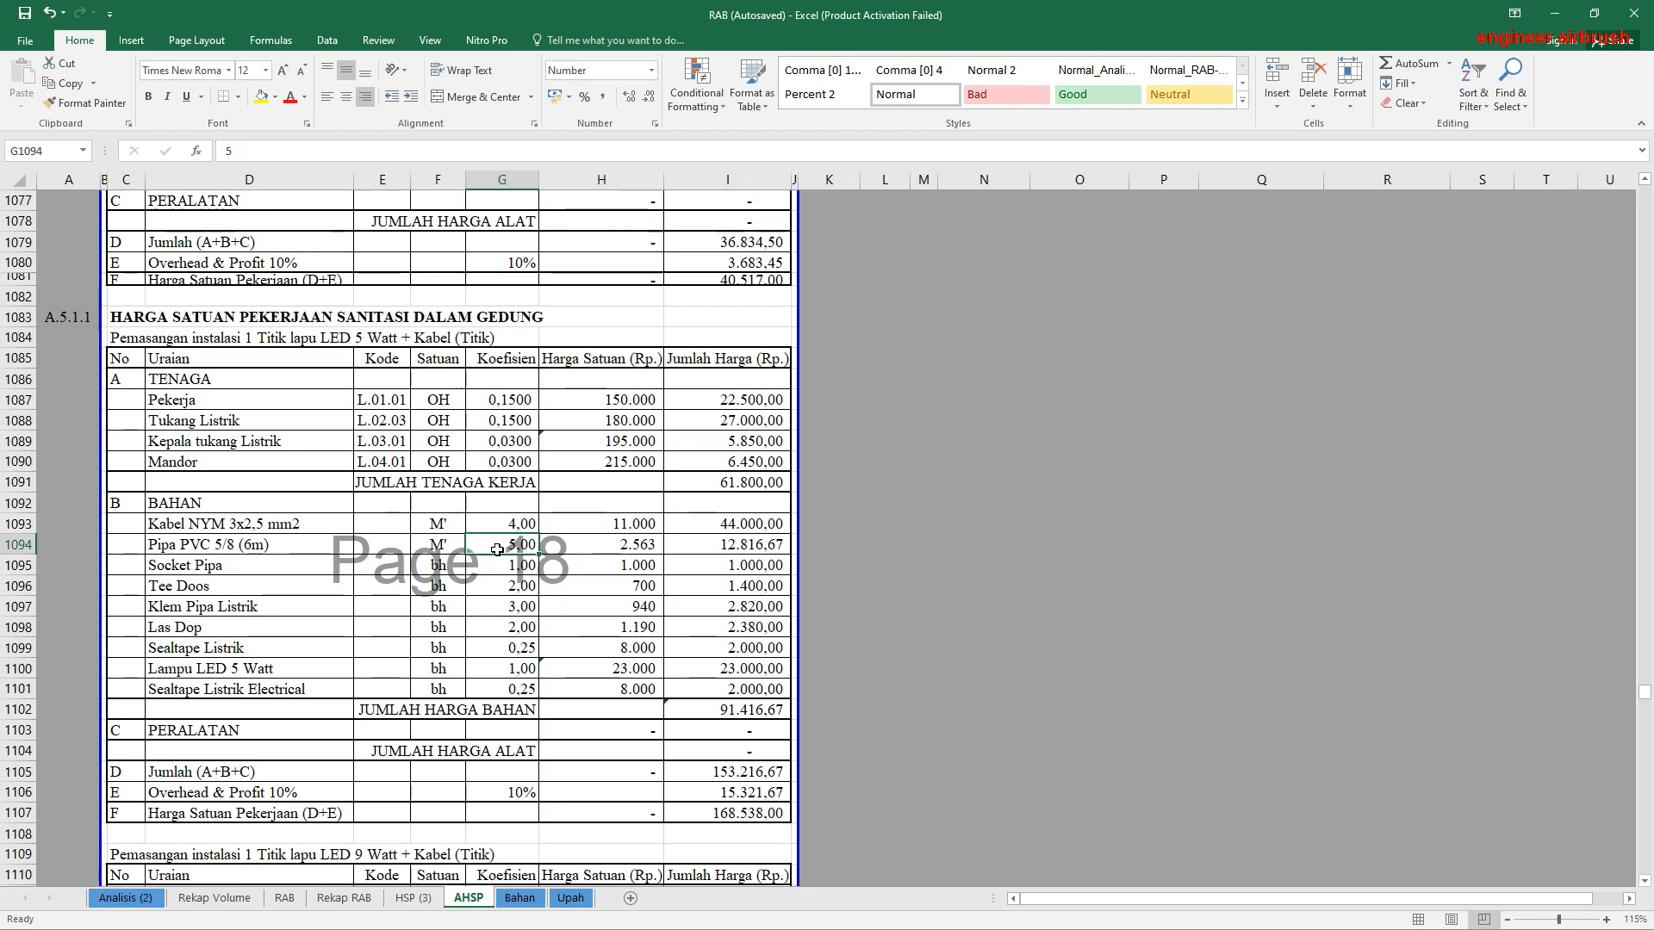
pyautogui.moveTo(513, 522); pyautogui.dragTo(538, 600)
pyautogui.click(530, 645)
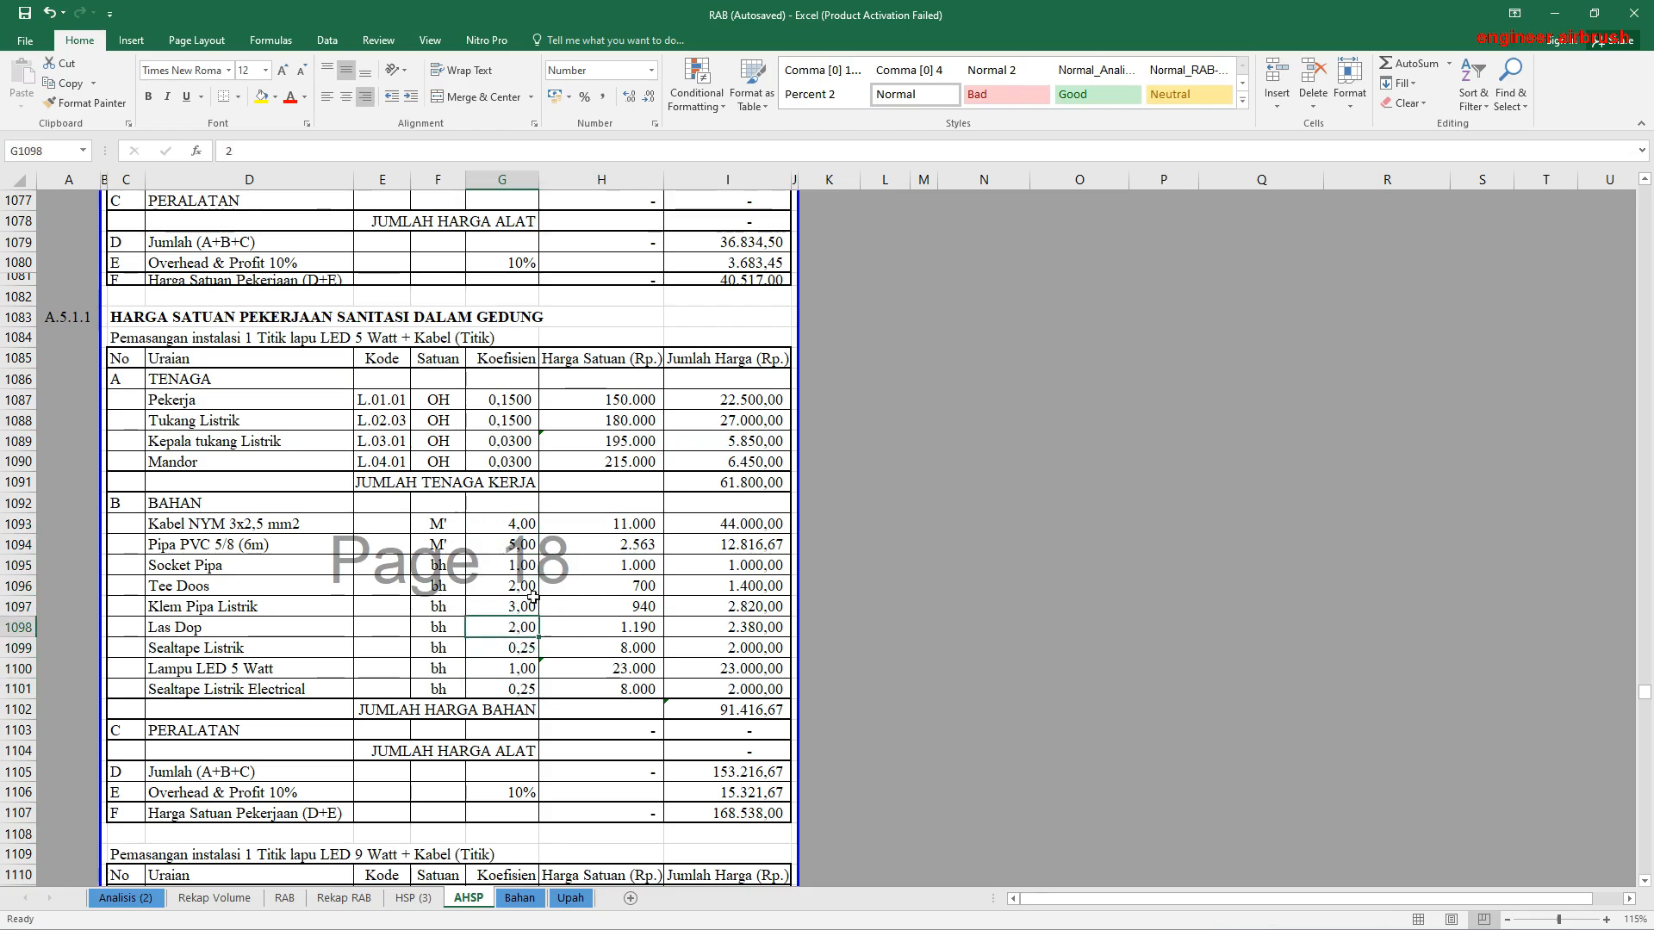
pyautogui.click(533, 593)
pyautogui.scroll(-7, 666, 523)
pyautogui.scroll(5, 666, 523)
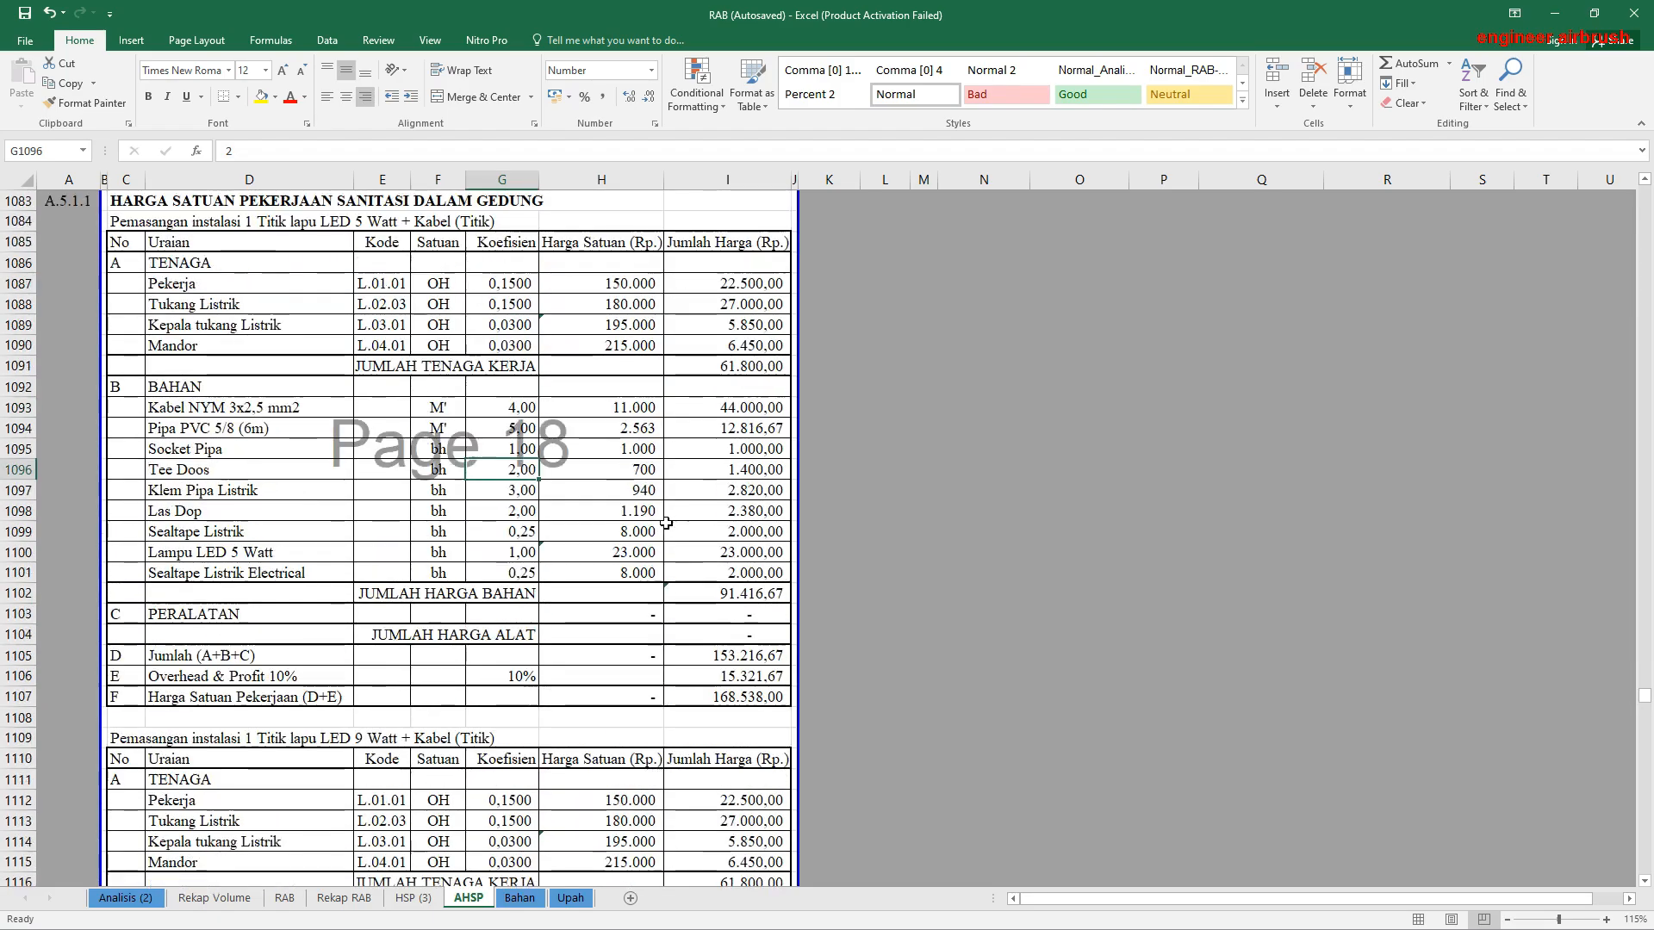
pyautogui.scroll(20, 666, 523)
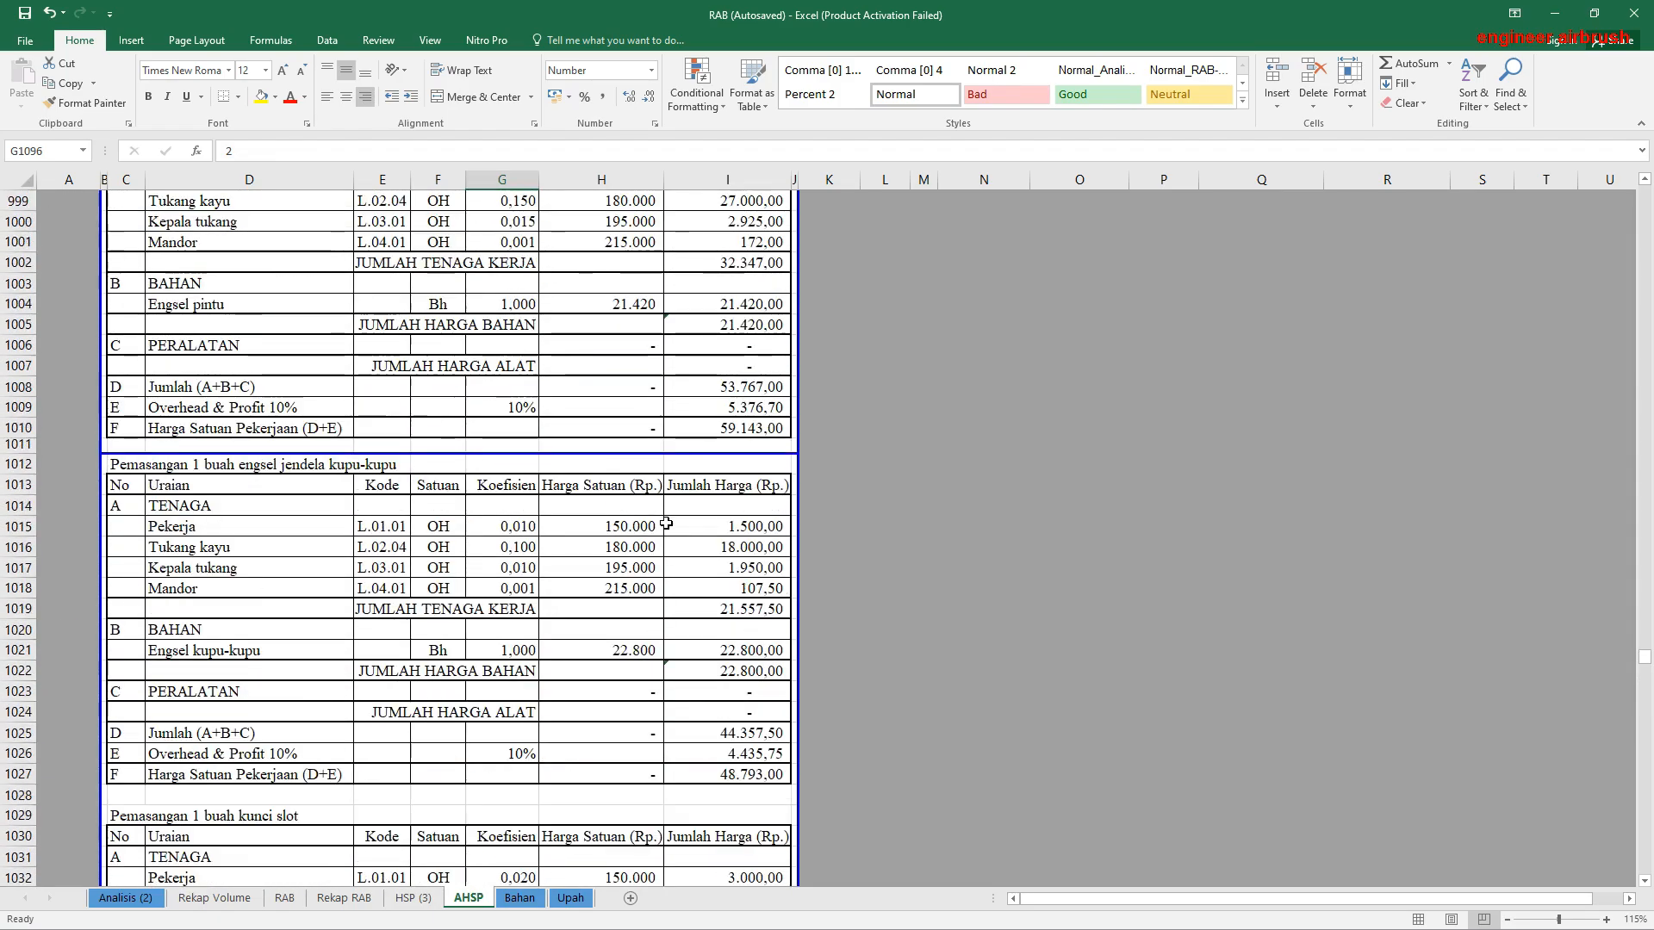
# Step: View the earlier analyses up to the 1 m' nok stel rata 1,05m installation and examine its labour coefficients from Pekerja to Mandor
pyautogui.scroll(20, 666, 523)
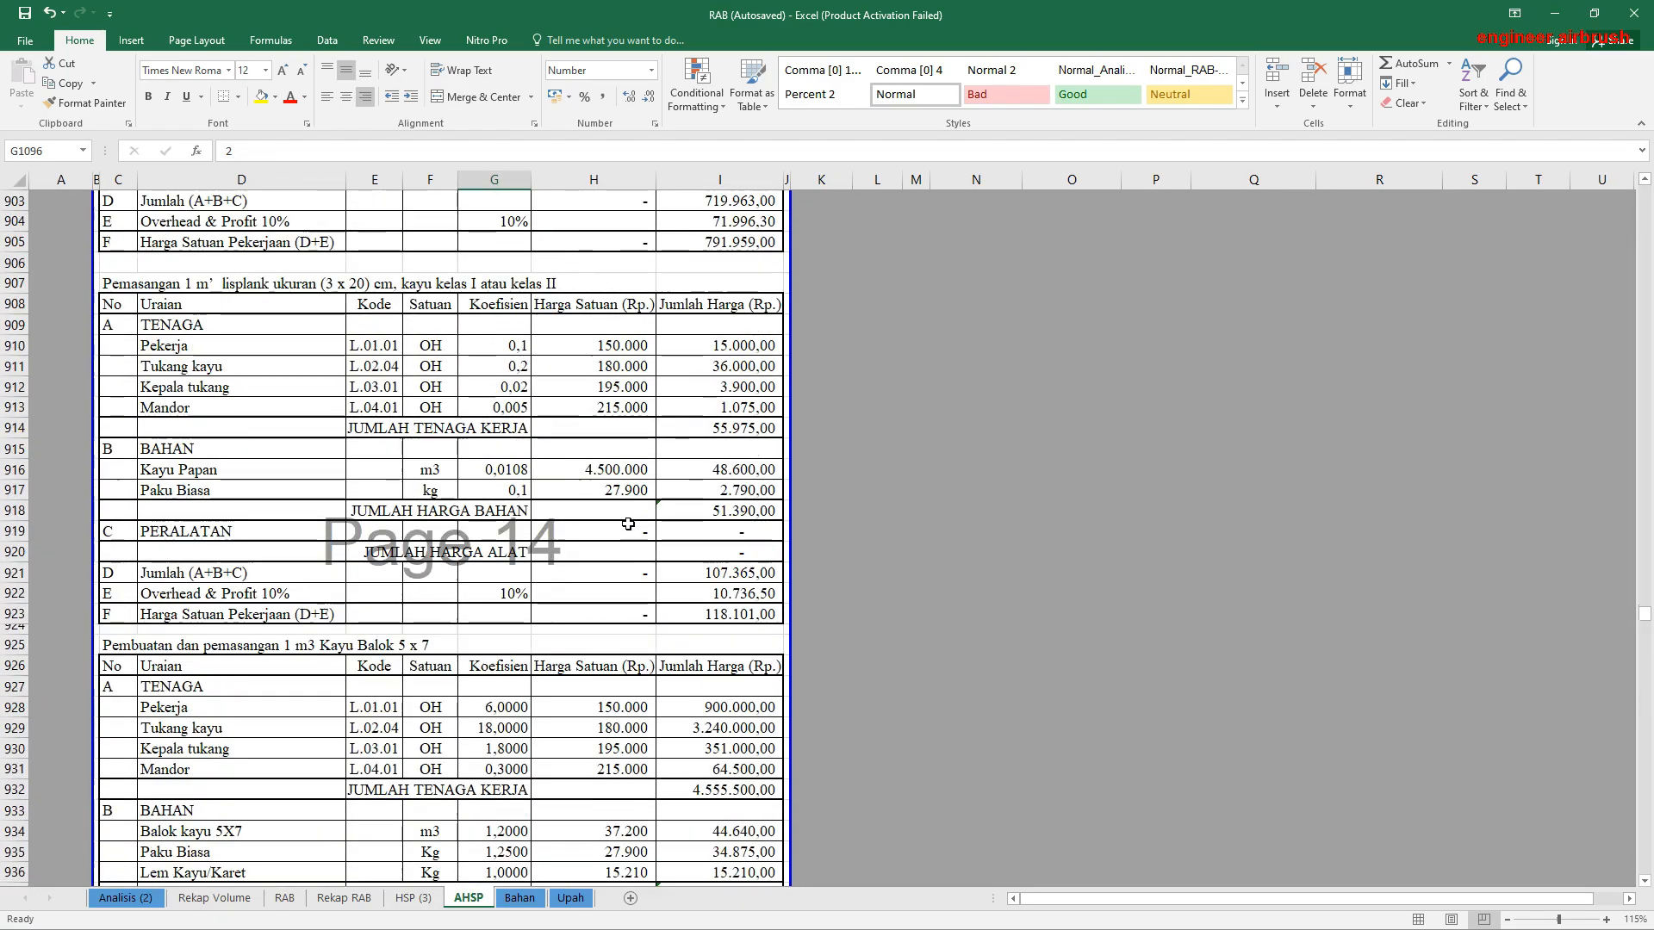
pyautogui.scroll(20, 628, 524)
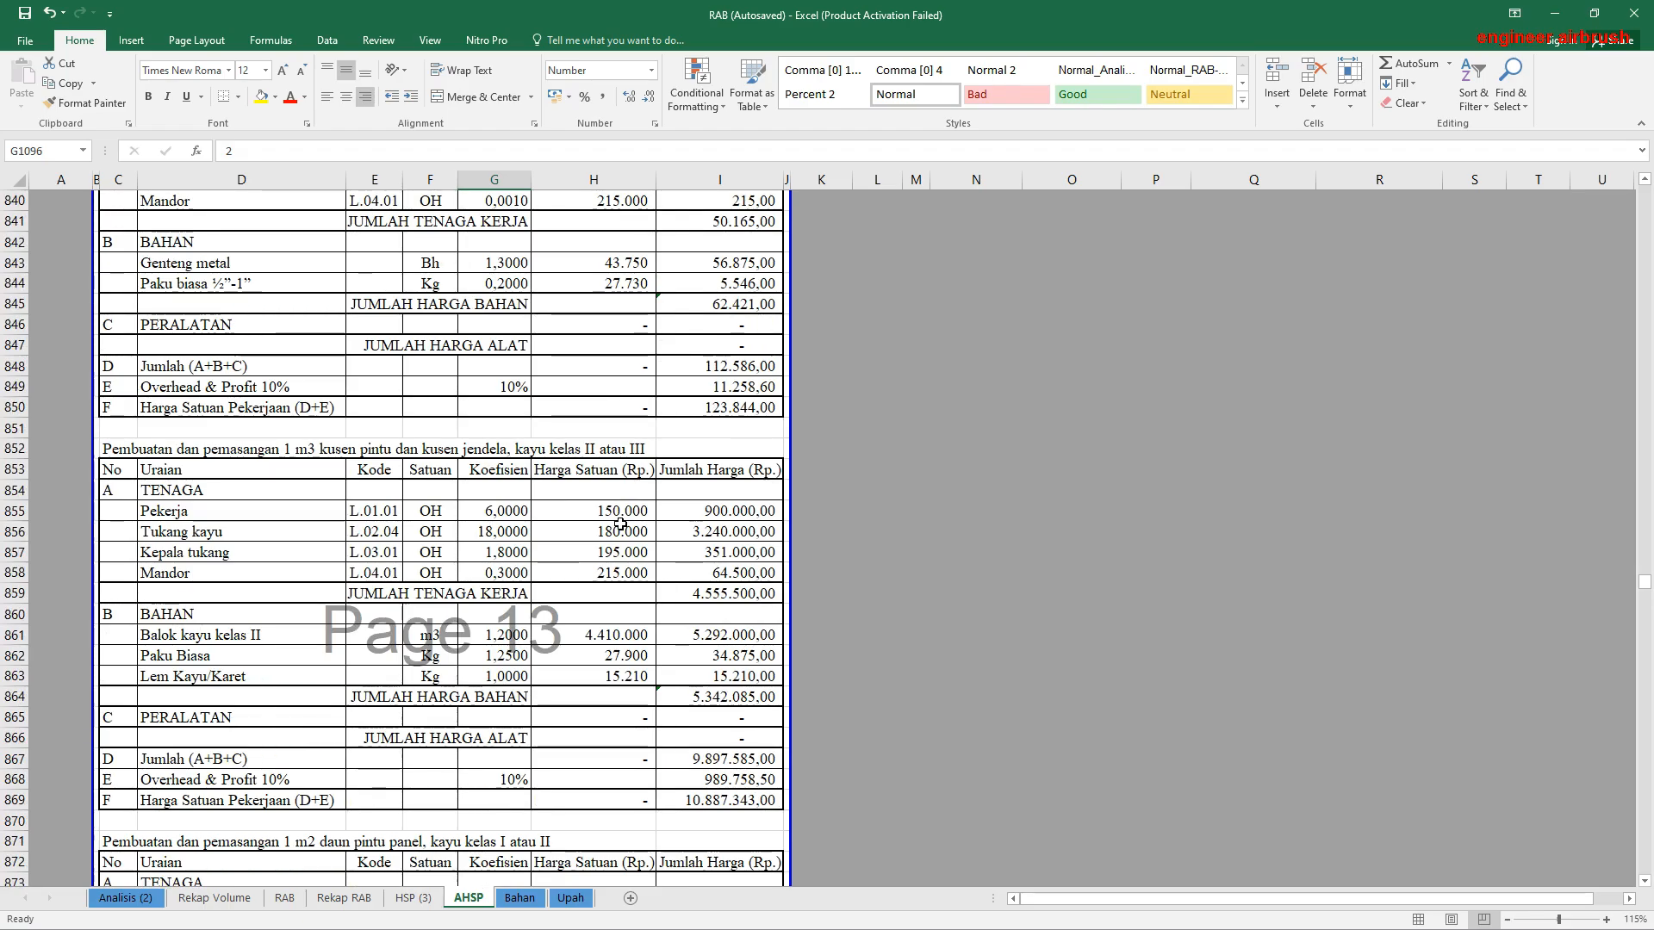
pyautogui.scroll(9, 620, 524)
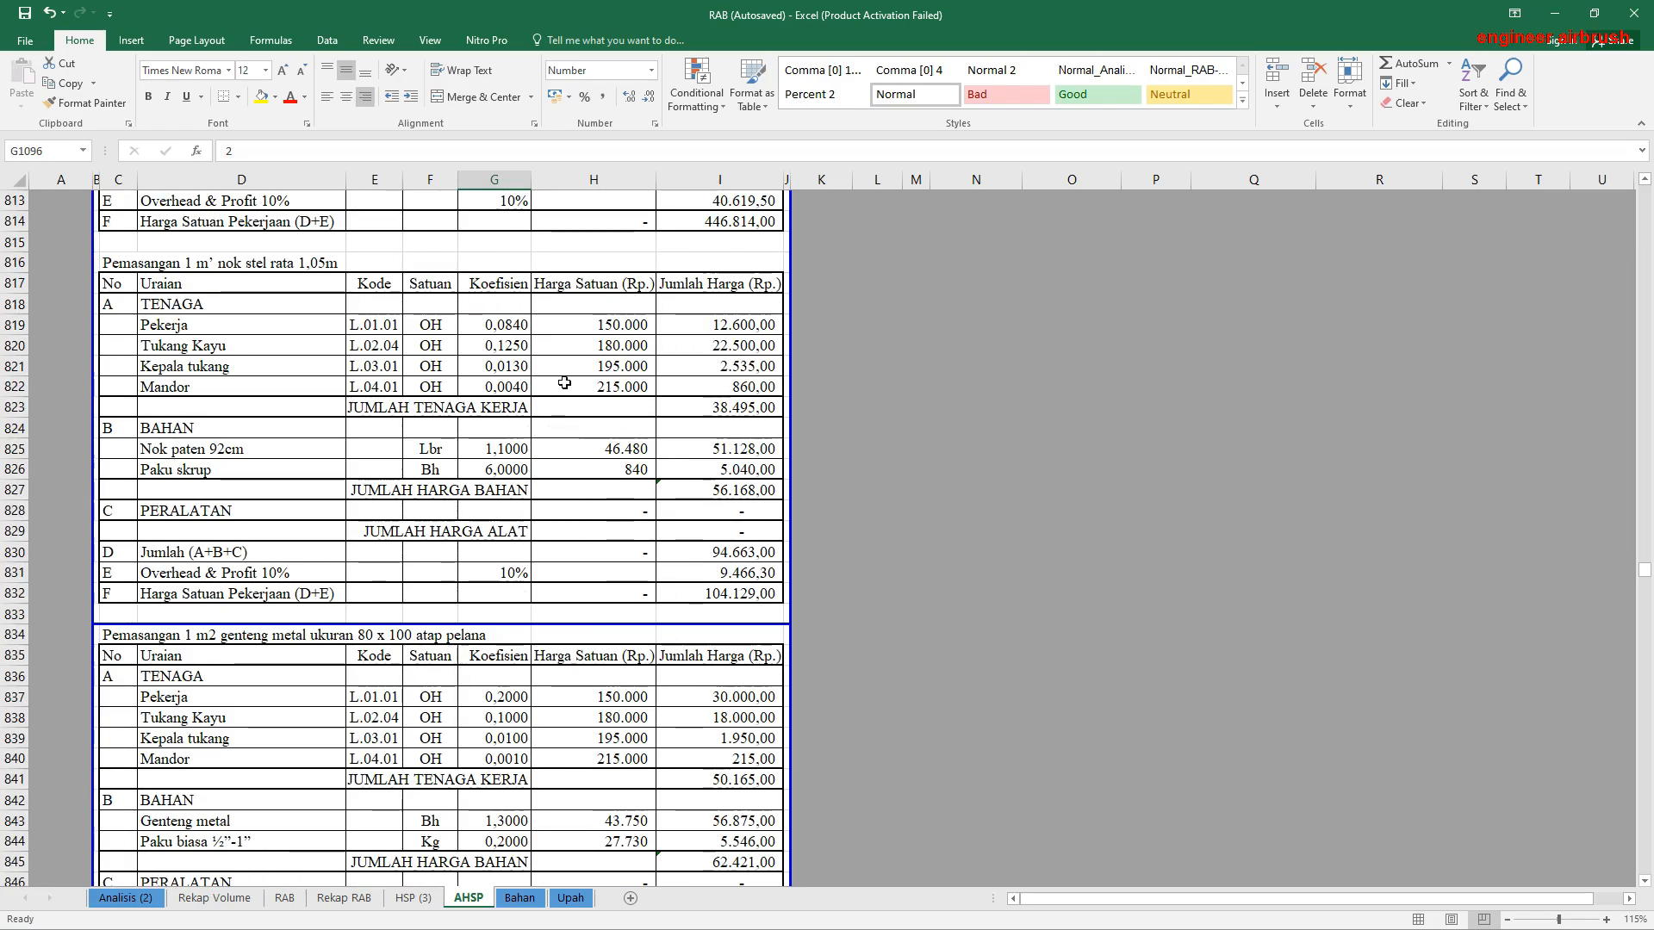
pyautogui.moveTo(499, 324); pyautogui.dragTo(487, 404)
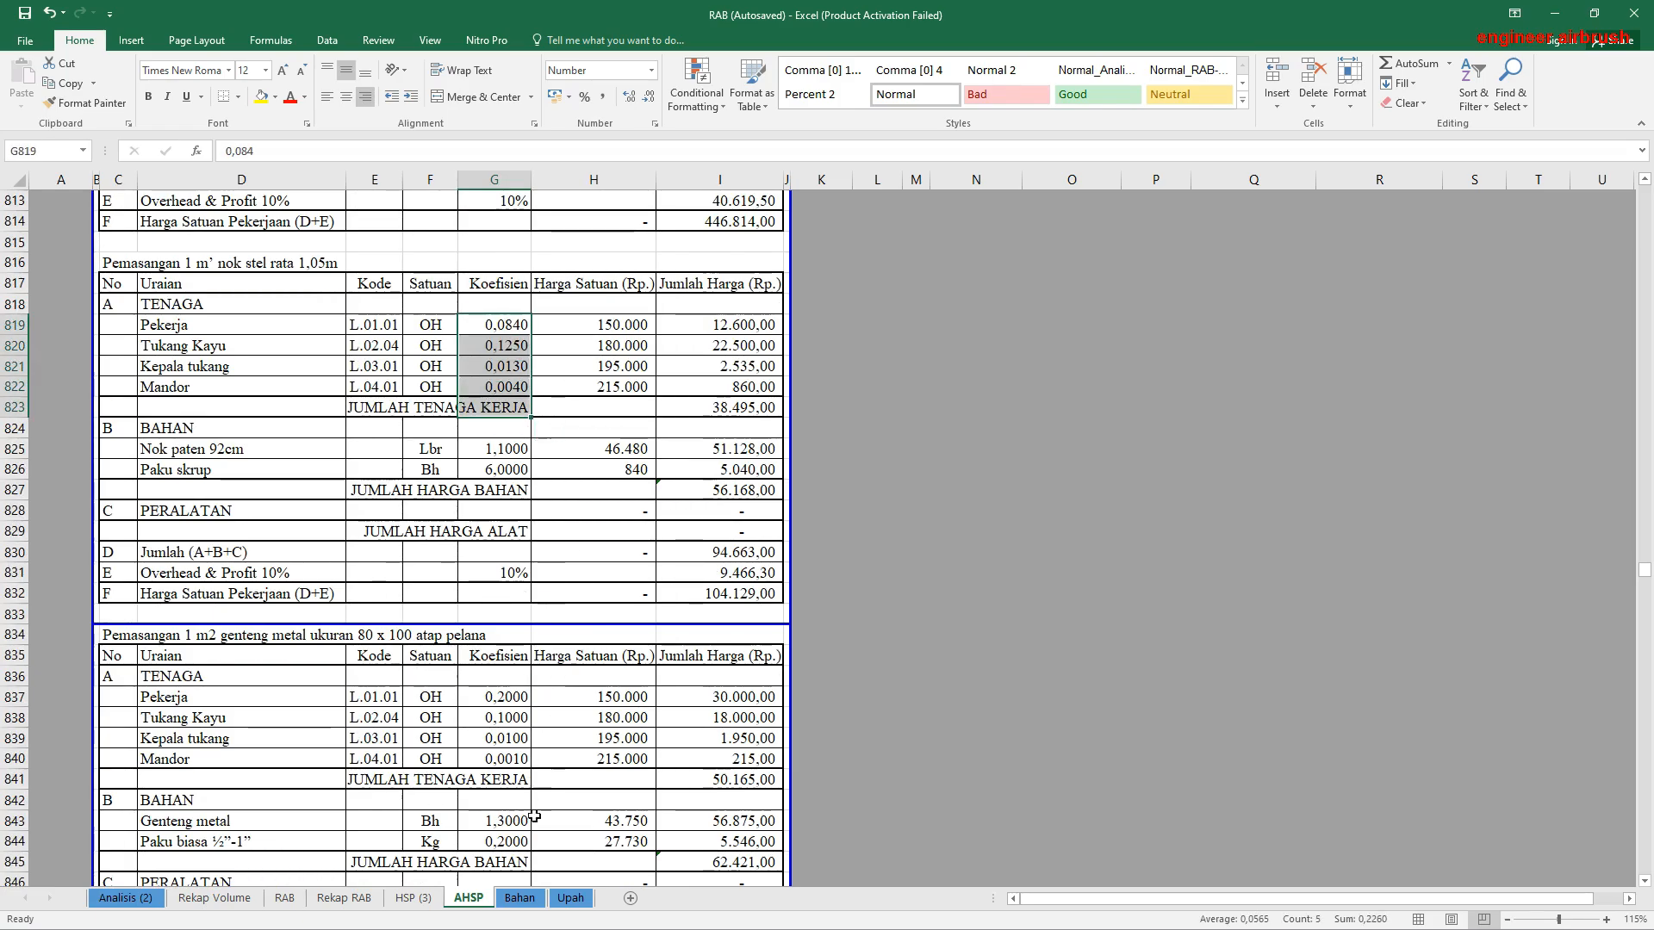
# Step: Inspect the rounding formula of the DIBULATKAN amount on the Rekap RAB sheet
pyautogui.click(532, 897)
pyautogui.click(351, 899)
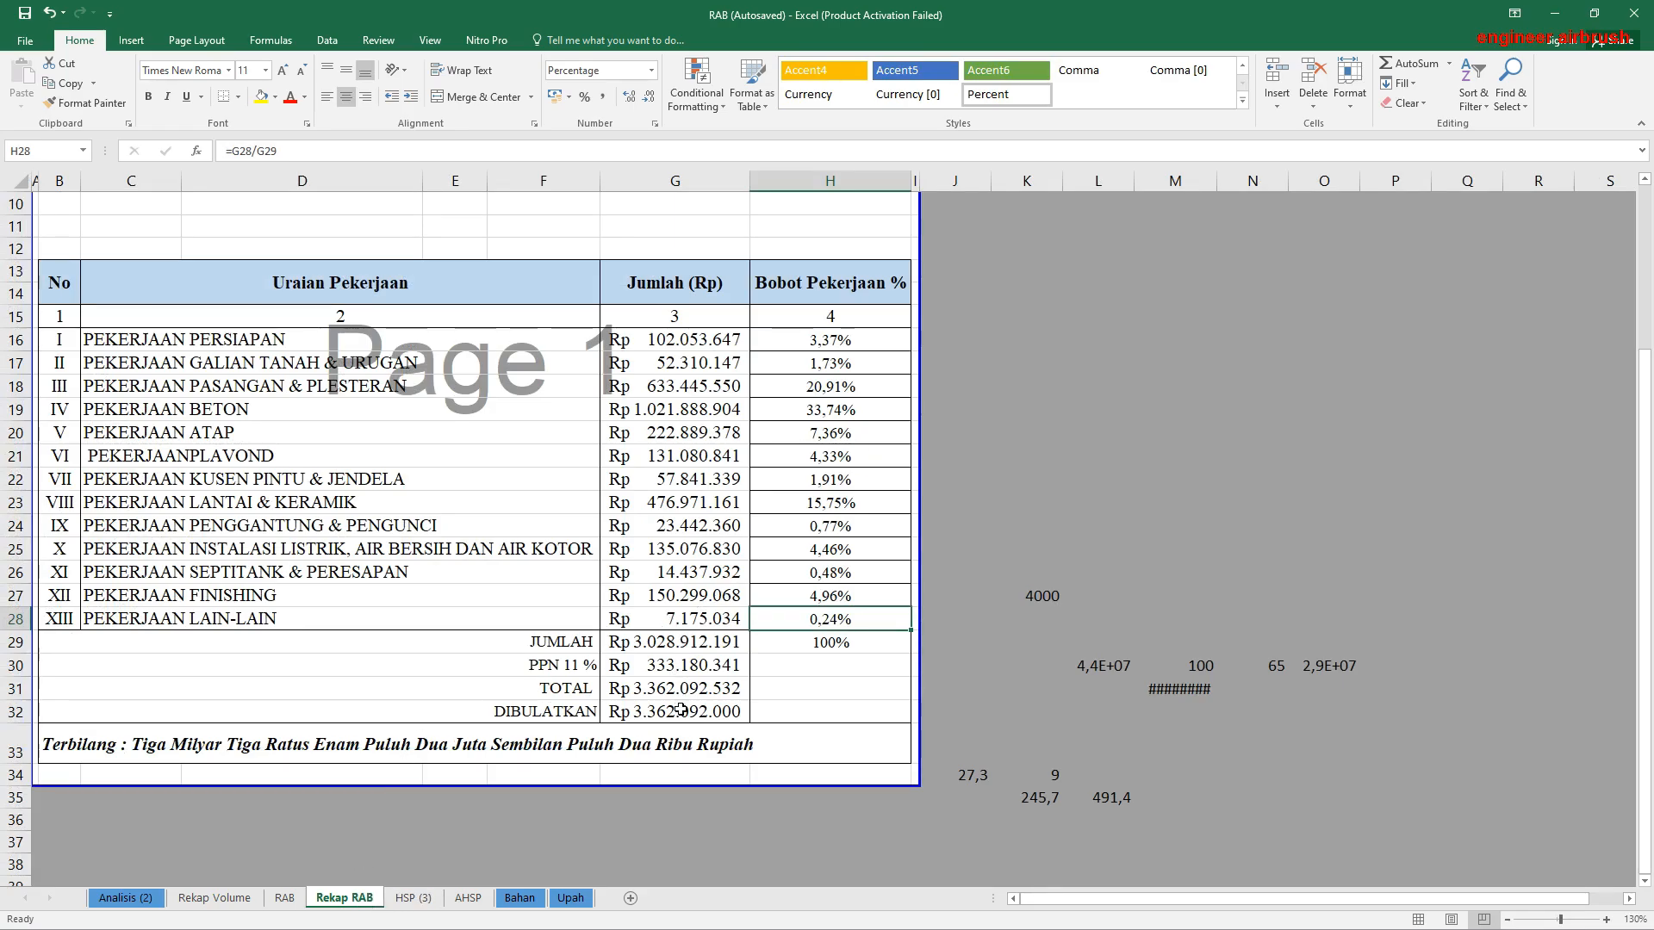
pyautogui.click(621, 720)
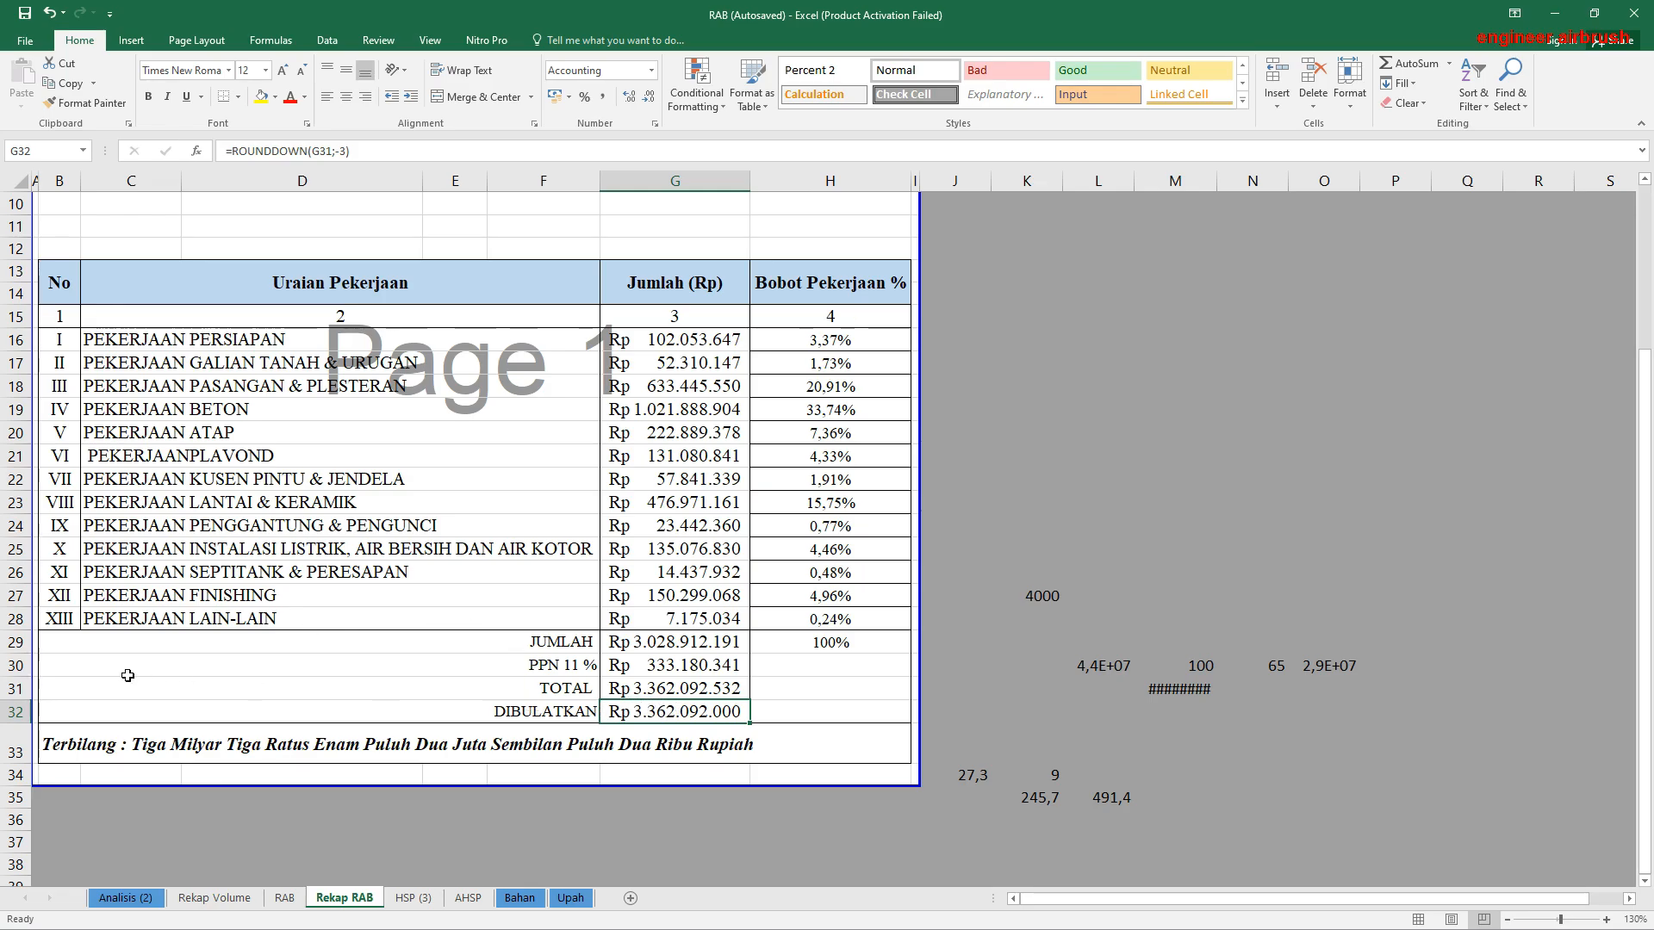
pyautogui.click(520, 717)
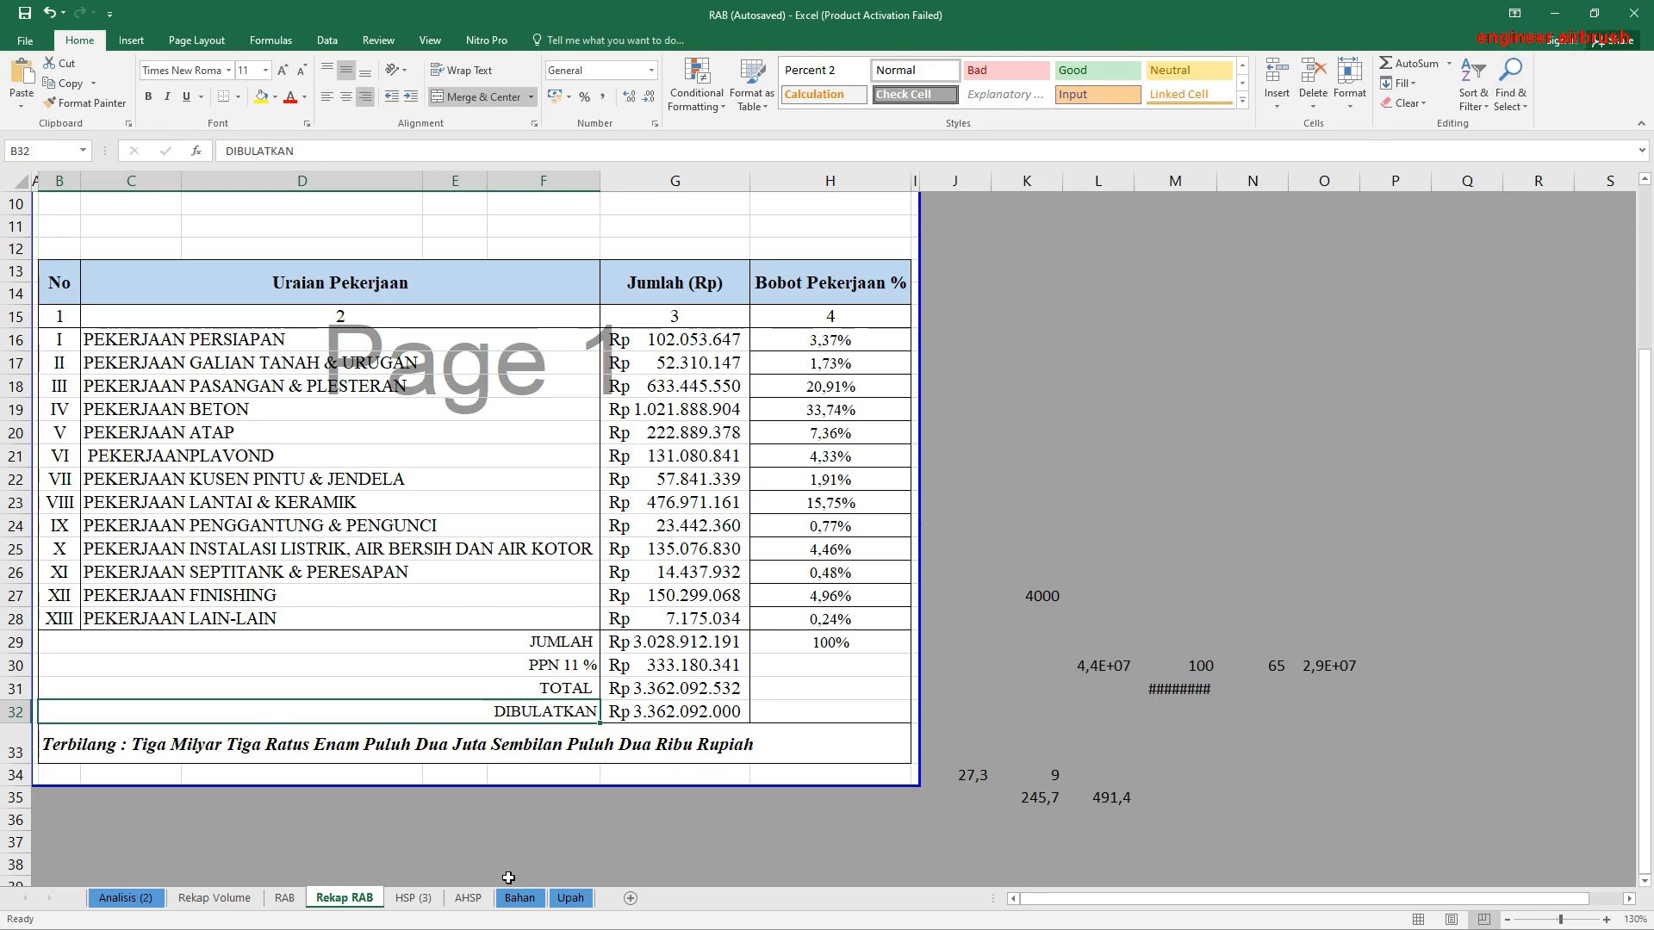
# Step: Examine the basic material unit prices on the Bahan sheet, from Air down to Engsel pintu
pyautogui.click(530, 900)
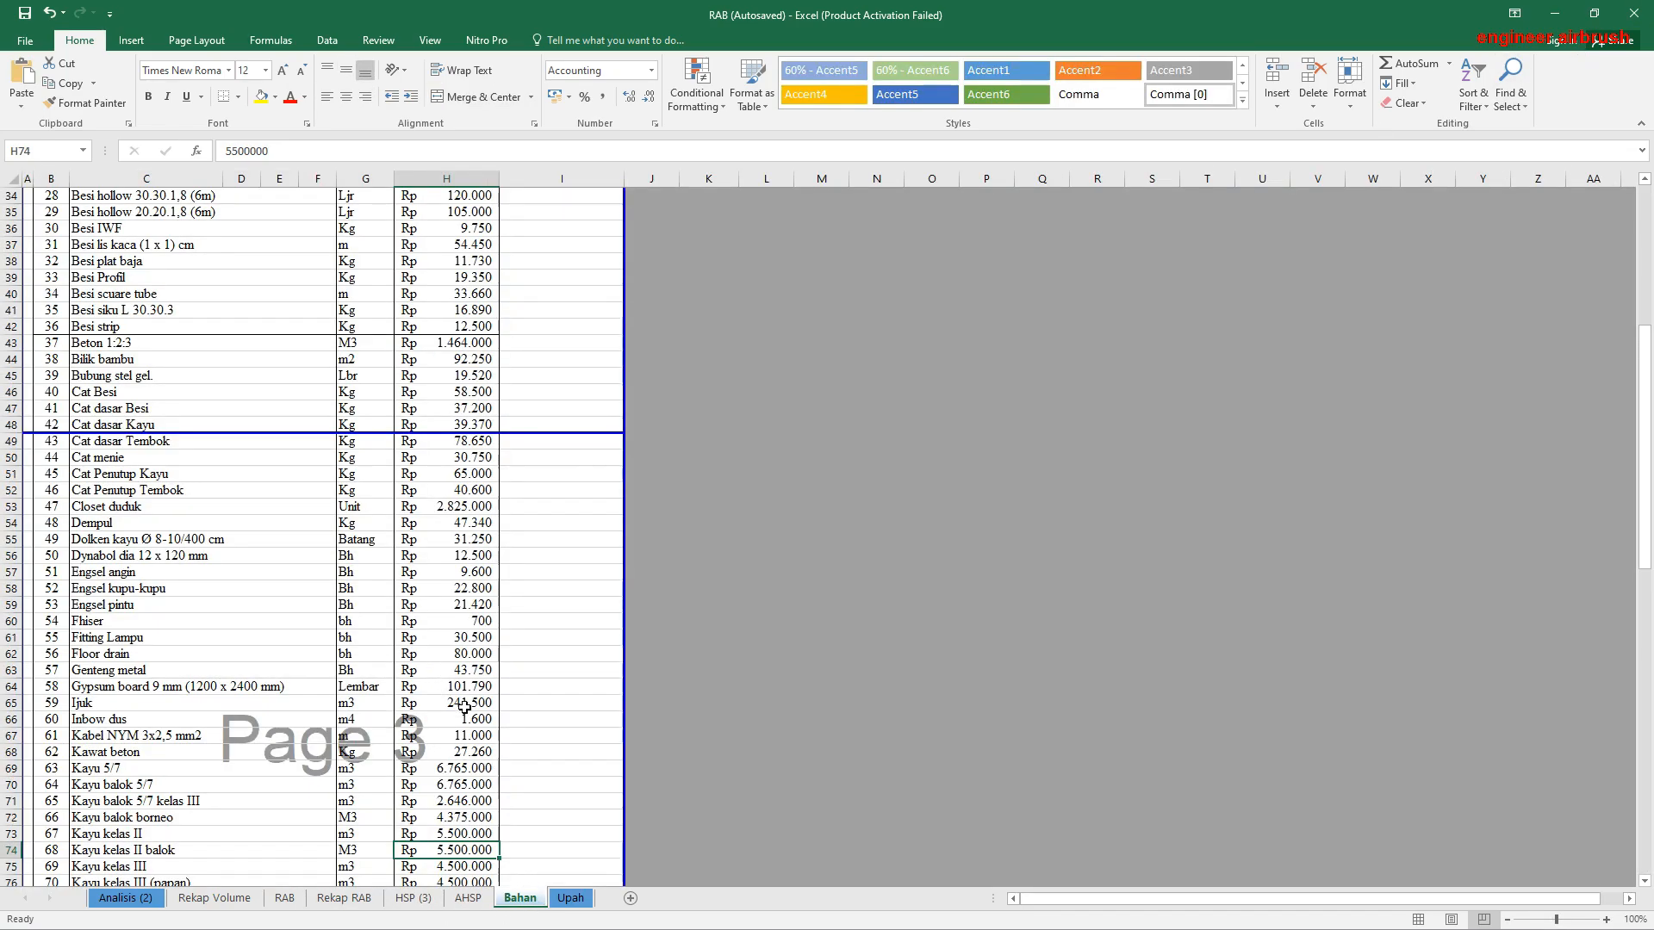
pyautogui.scroll(2, 426, 719)
pyautogui.scroll(9, 427, 718)
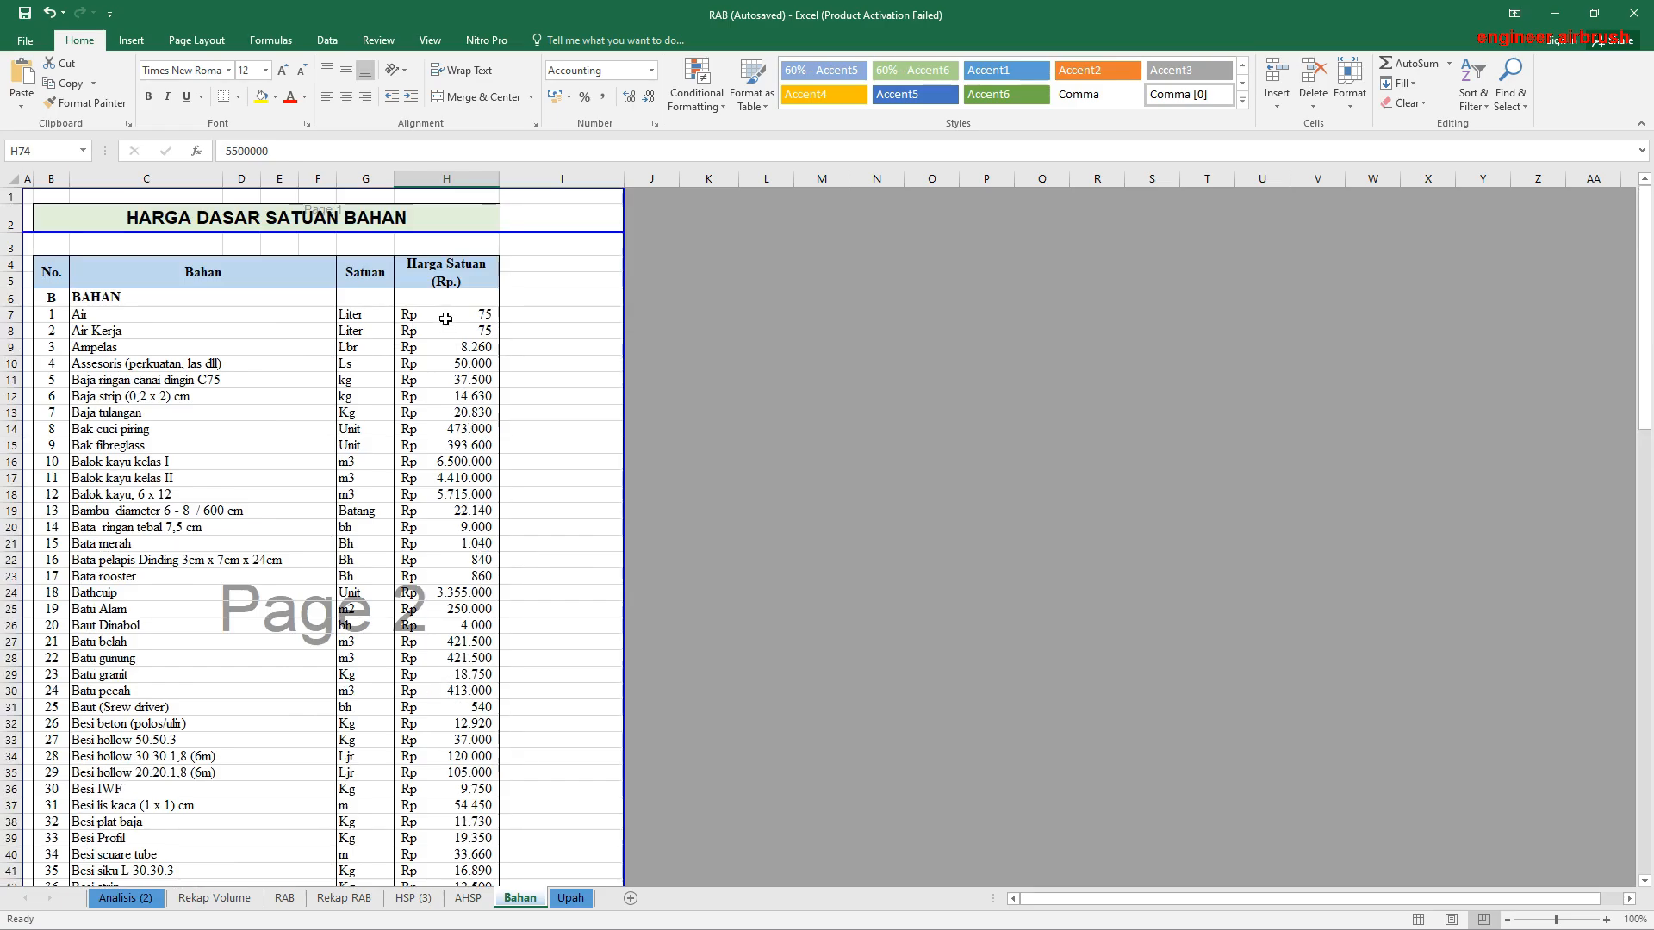
pyautogui.moveTo(461, 315); pyautogui.dragTo(474, 775)
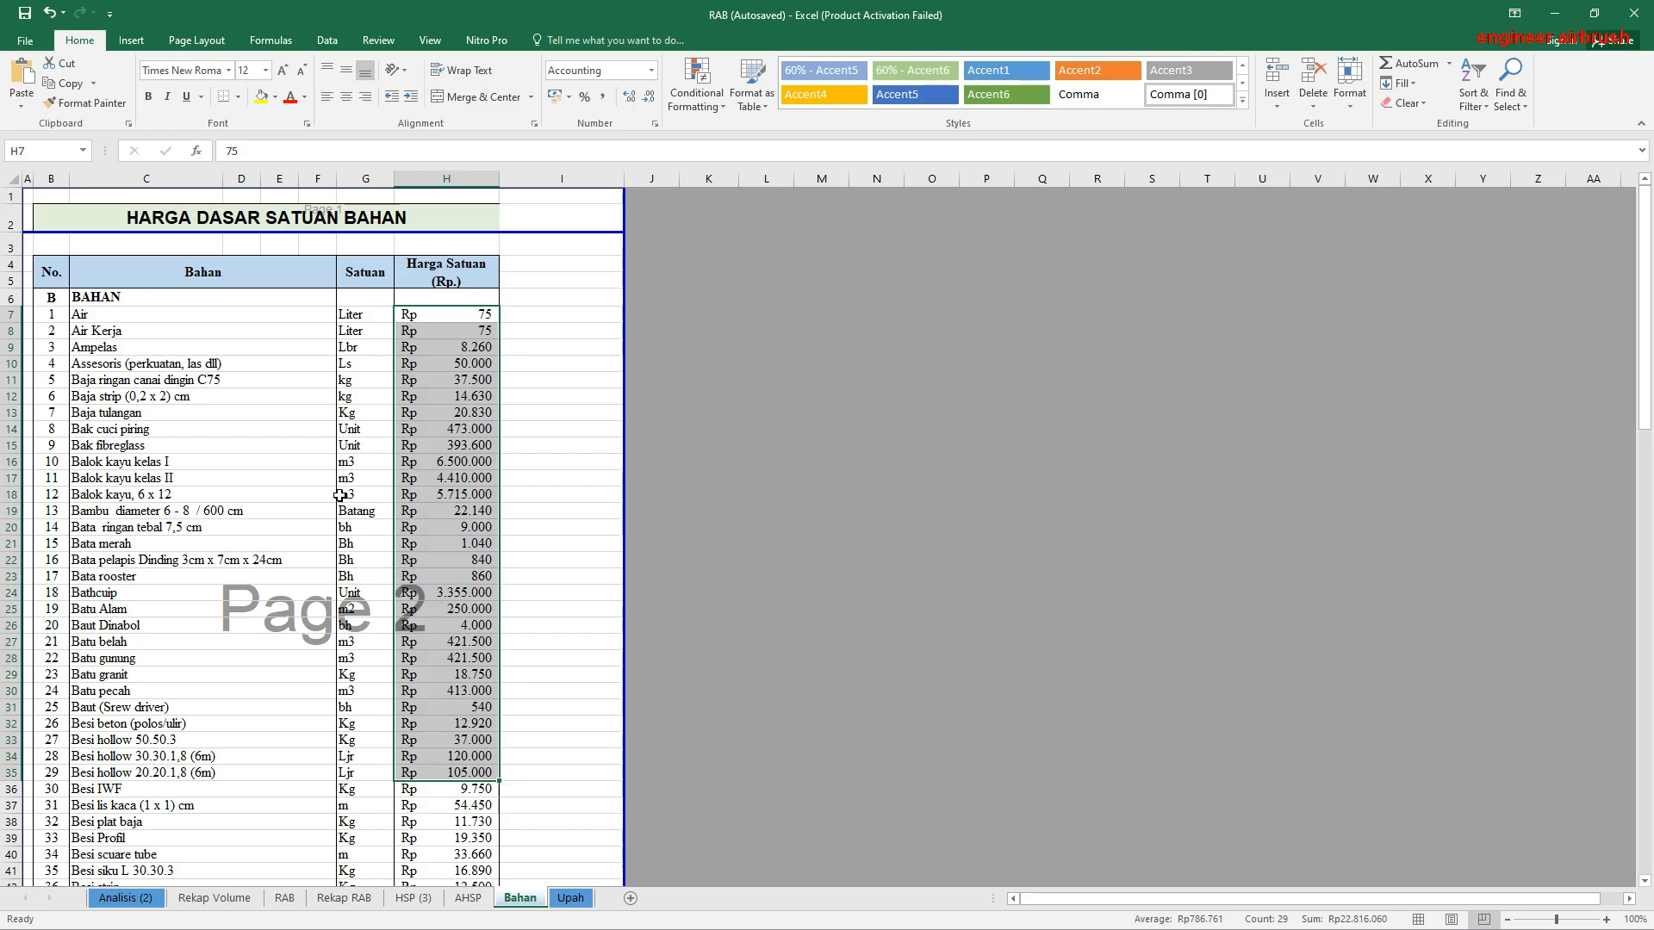
pyautogui.moveTo(470, 363); pyautogui.dragTo(452, 796)
pyautogui.scroll(-11, 451, 775)
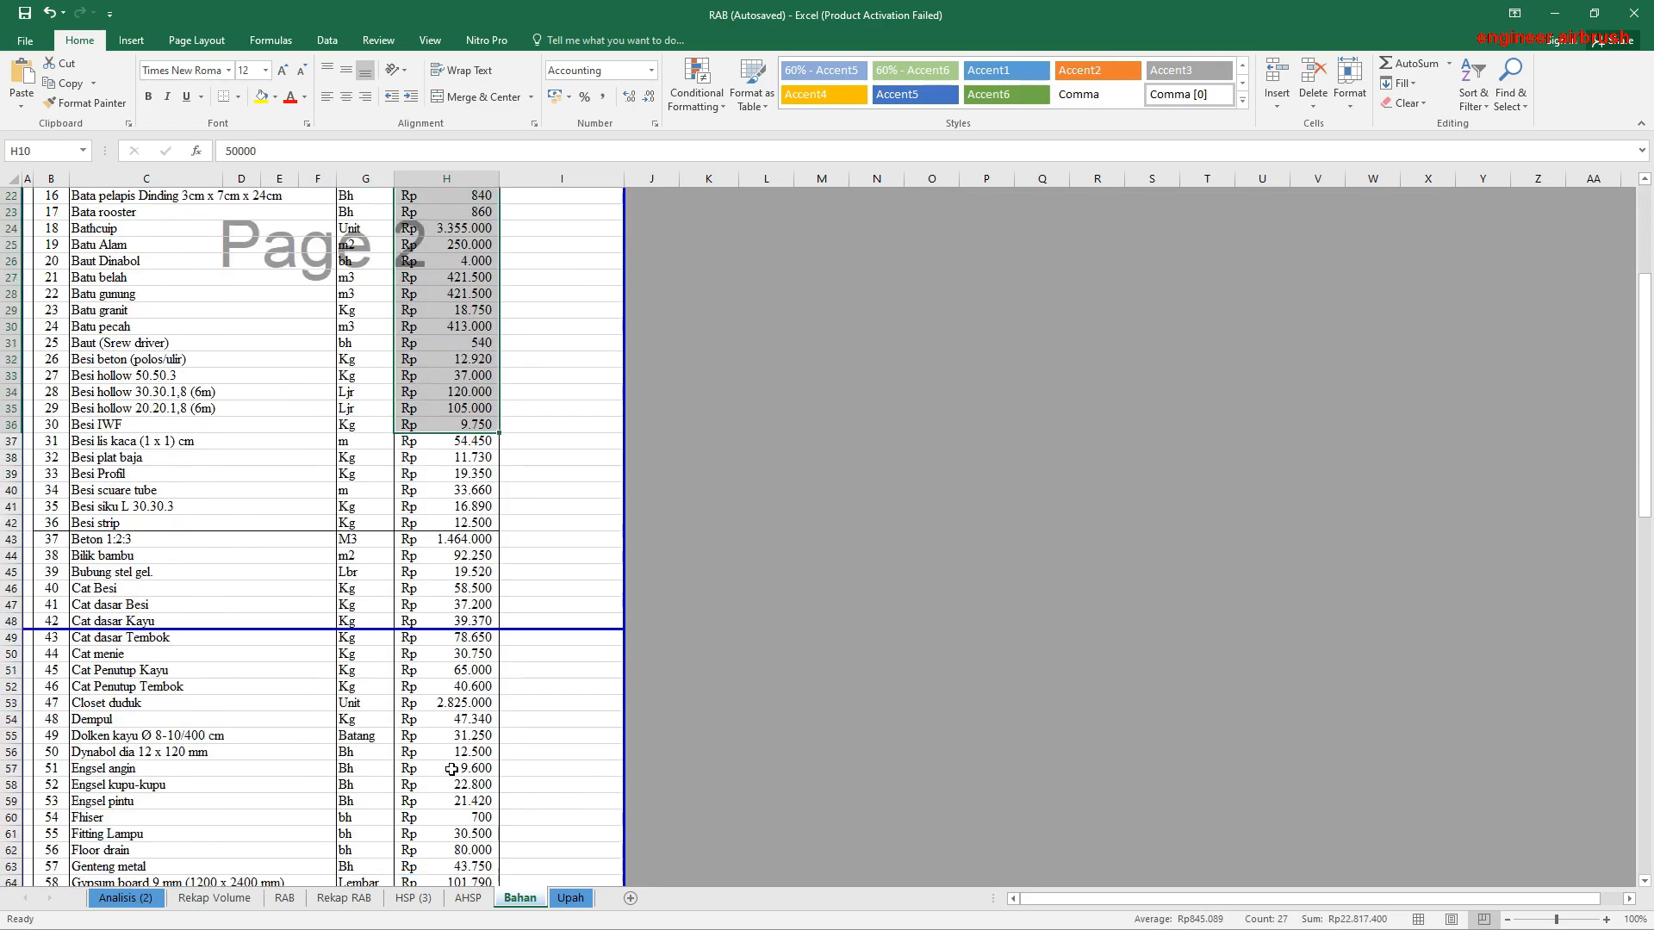
pyautogui.click(465, 686)
pyautogui.click(489, 607)
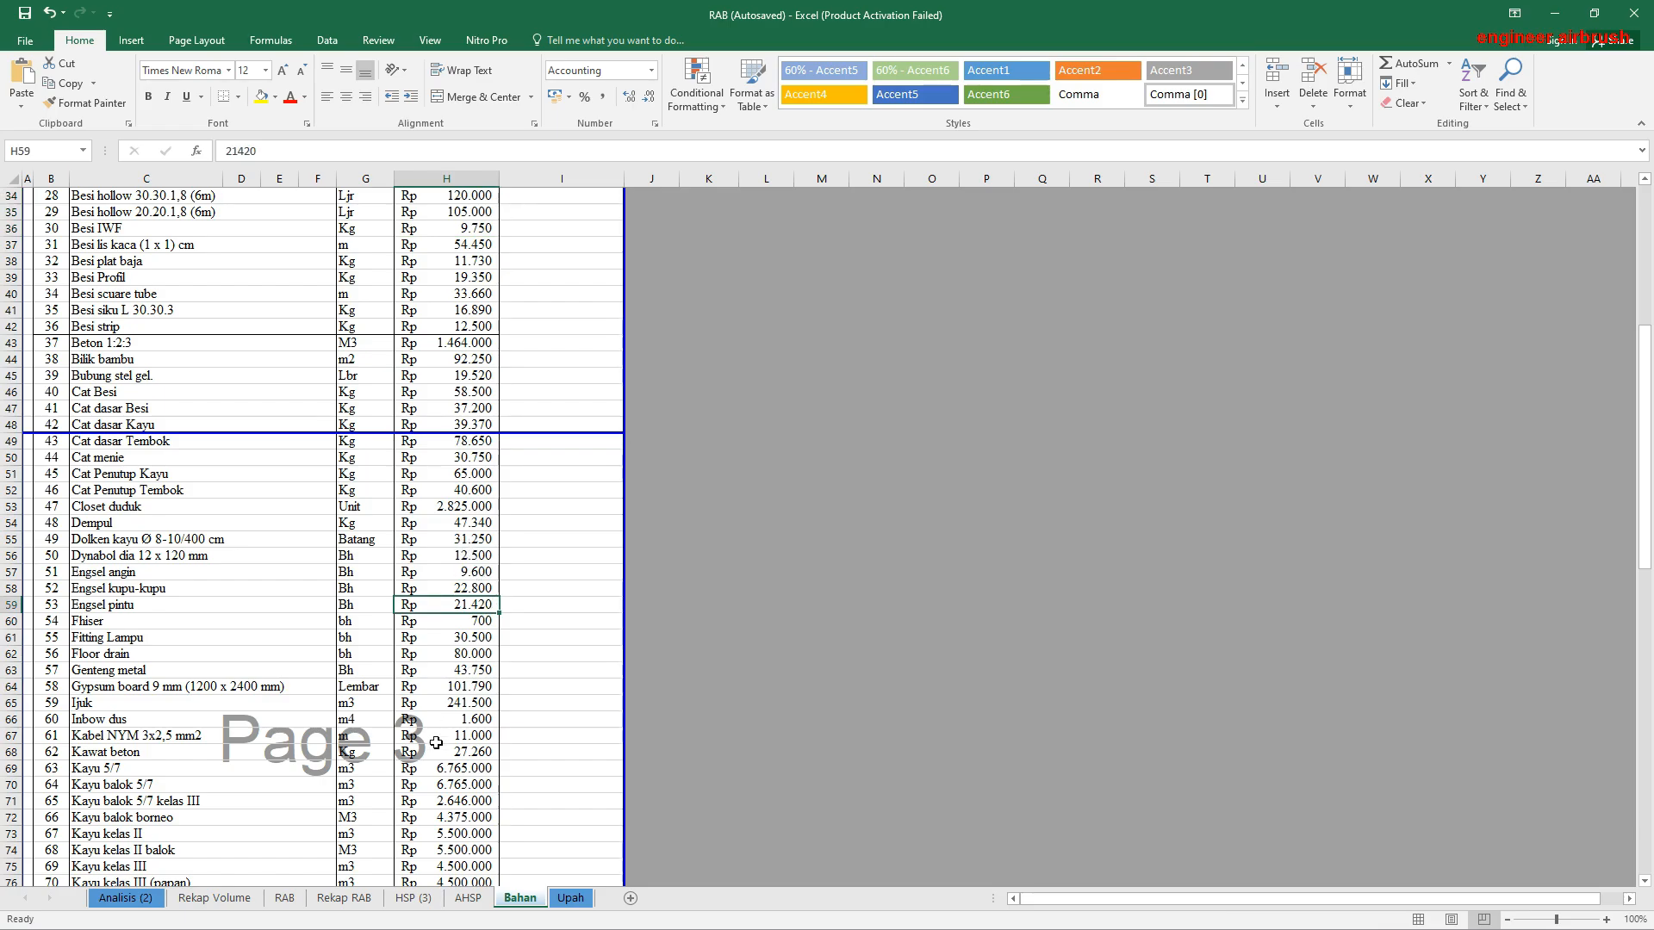
# Step: Inspect the Bahan lookup in the Nok paten 92cm unit price formula on the AHSP sheet, leaving the formula unedited
pyautogui.click(467, 898)
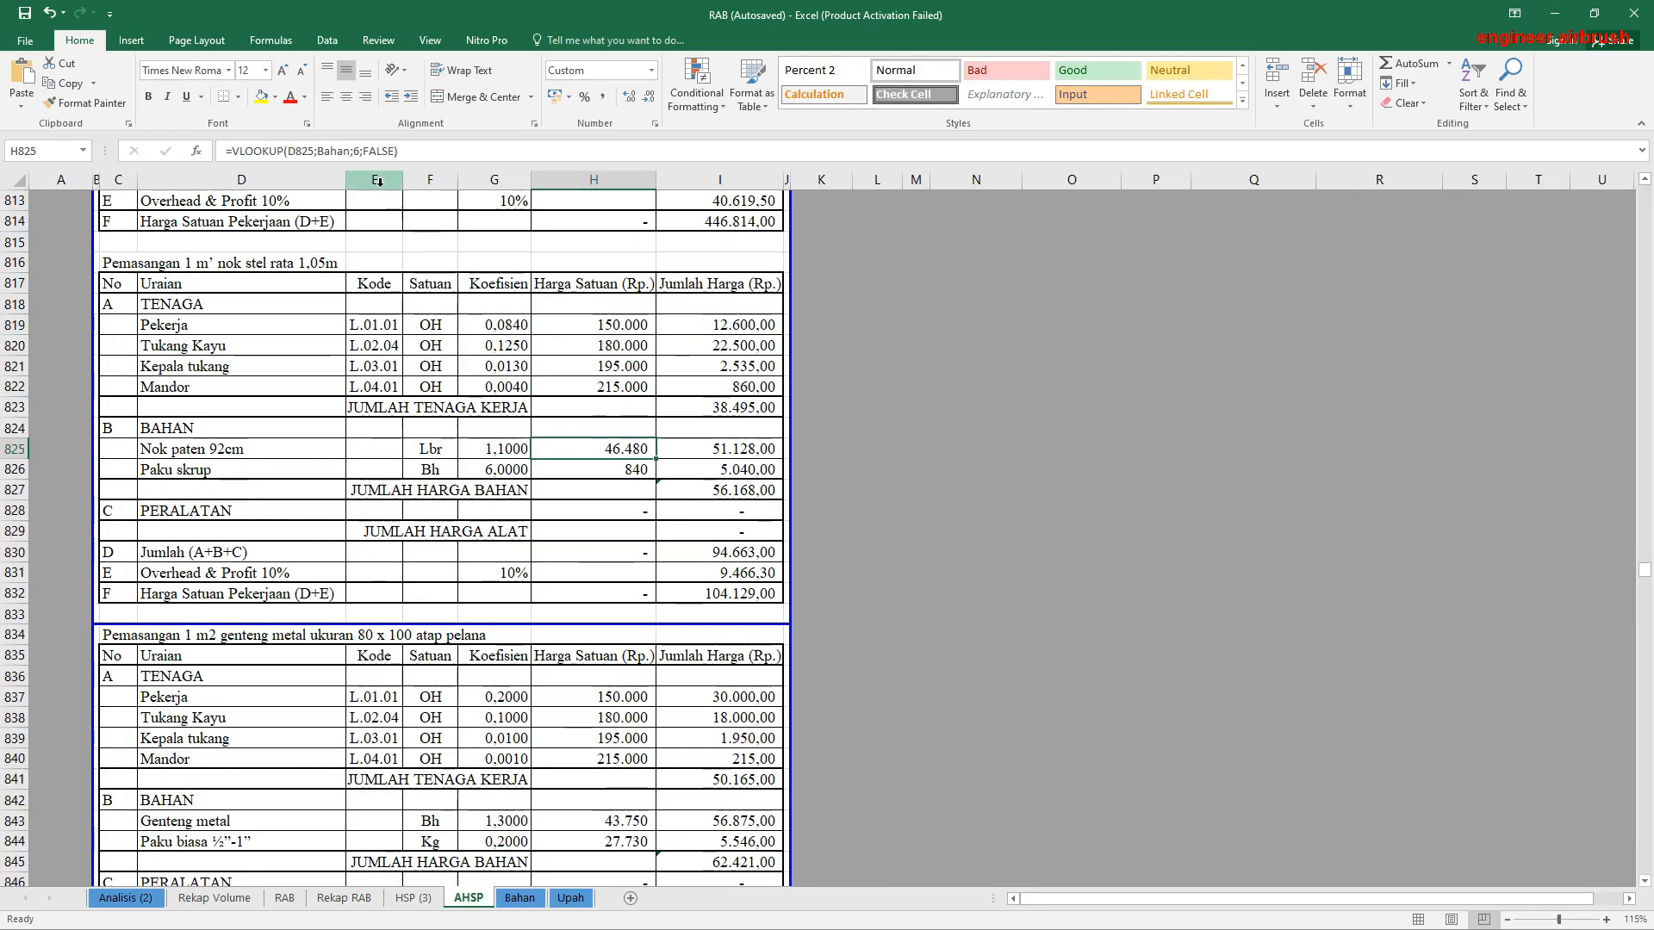
pyautogui.click(318, 151)
pyautogui.doubleClick(340, 151)
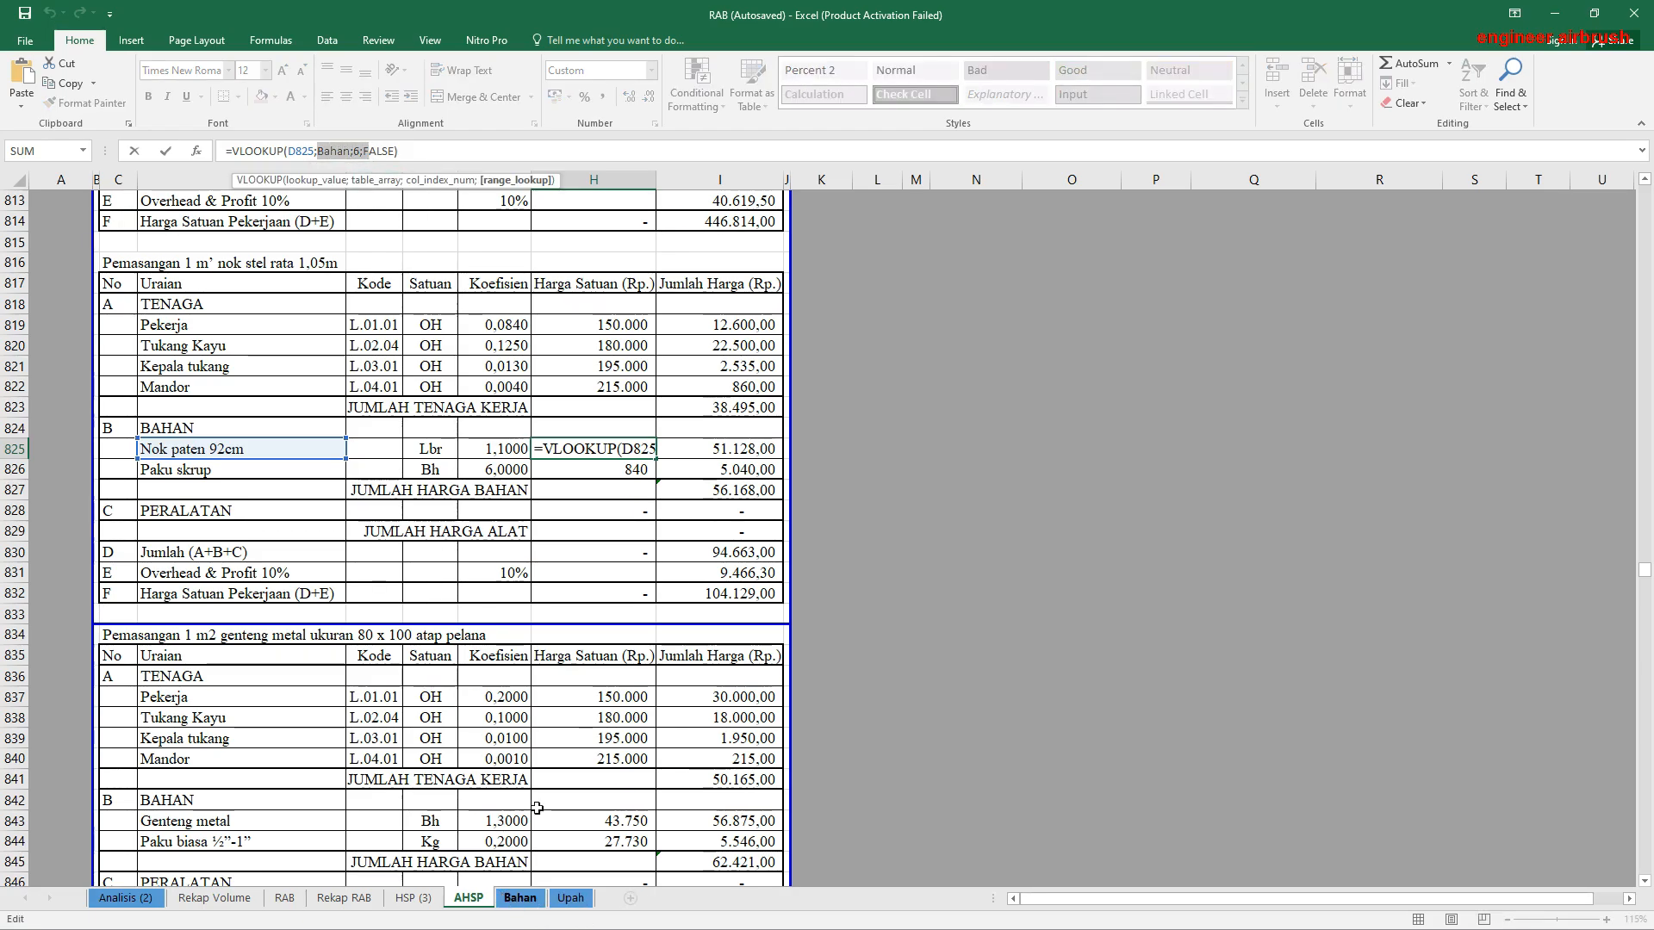
pyautogui.press('Escape')
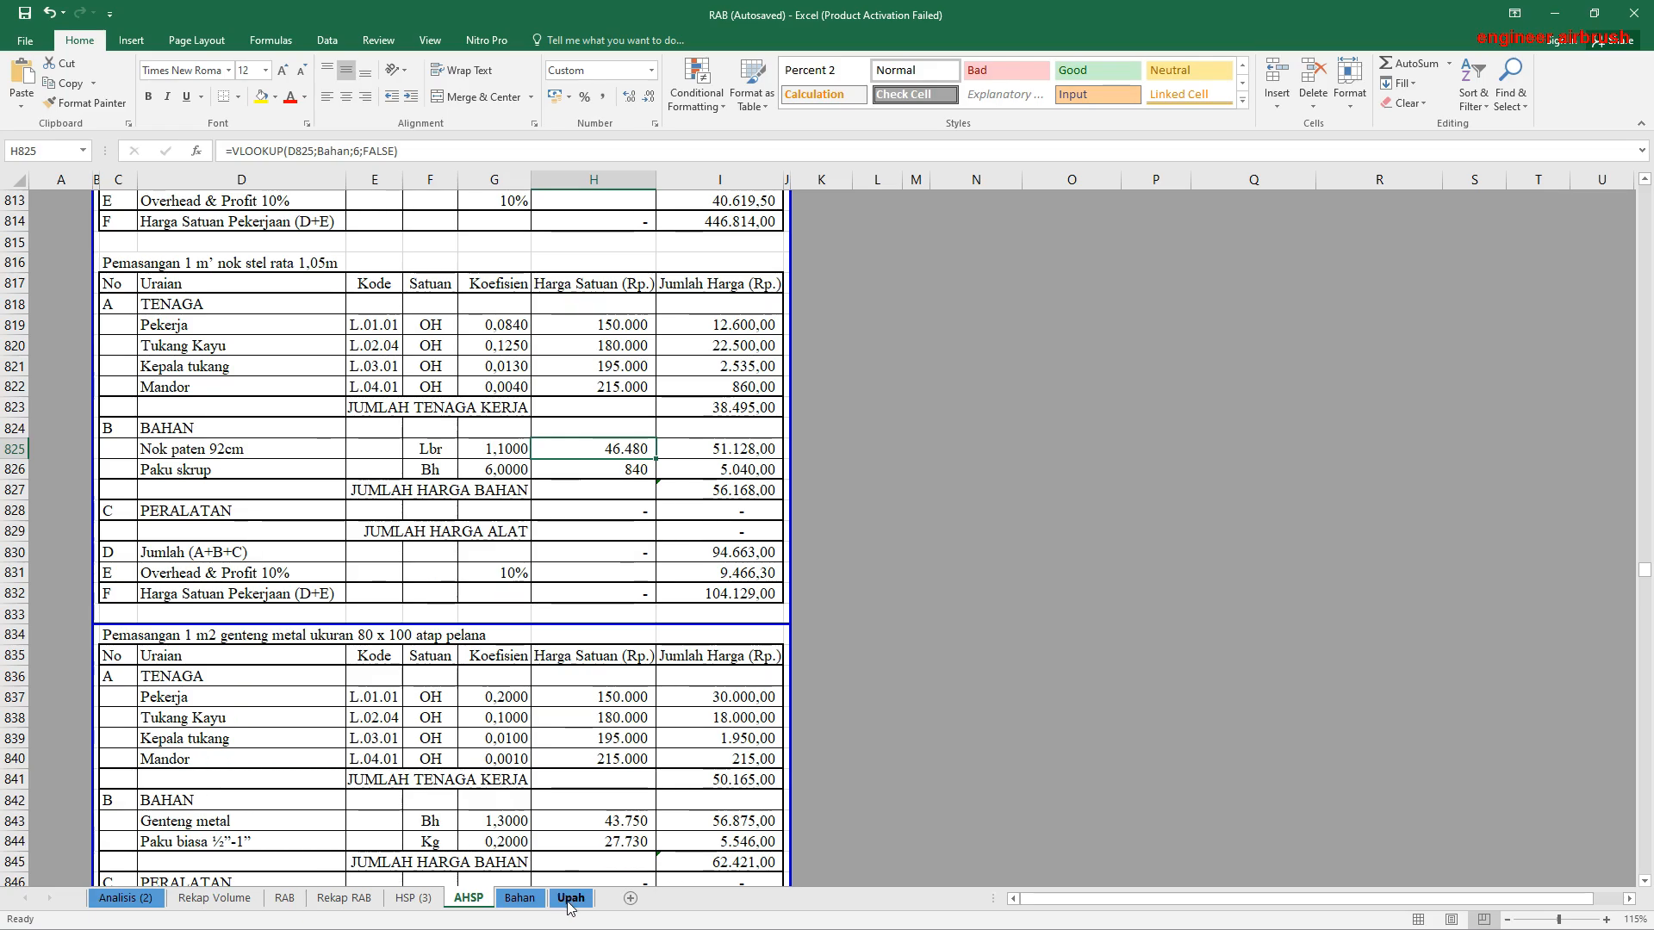
# Step: Review the daily wages from Pekerja to Mandor on the Upah sheet and the nok stel analysis's labour unit price lookups on AHSP
pyautogui.click(570, 899)
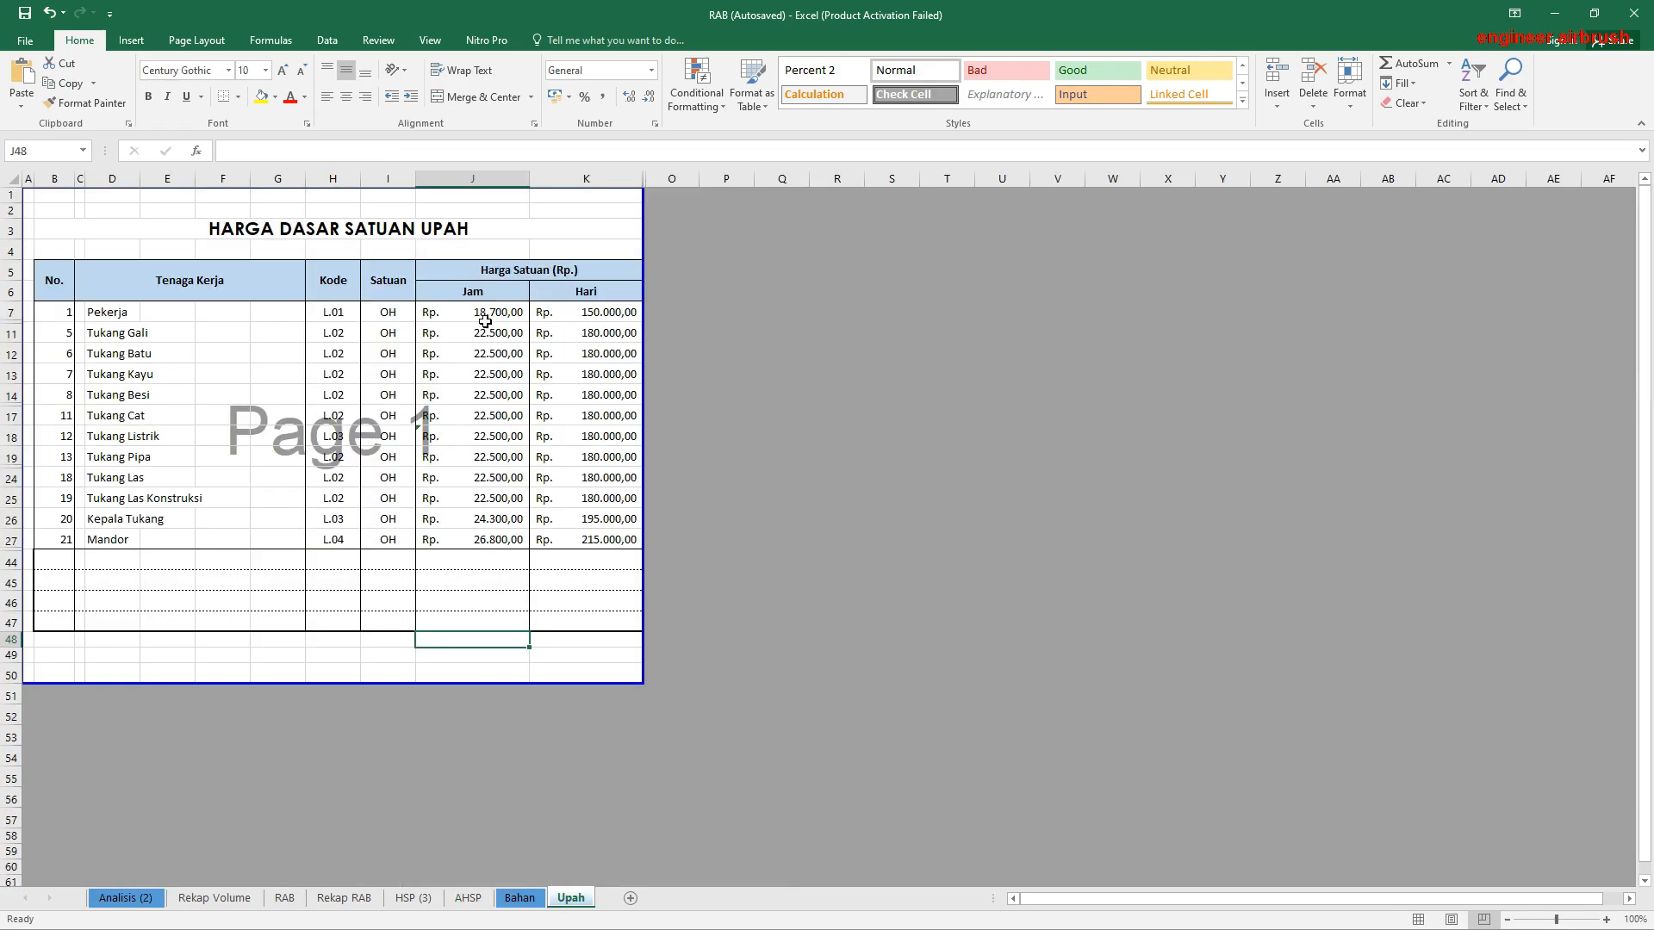
pyautogui.moveTo(536, 312); pyautogui.dragTo(586, 541)
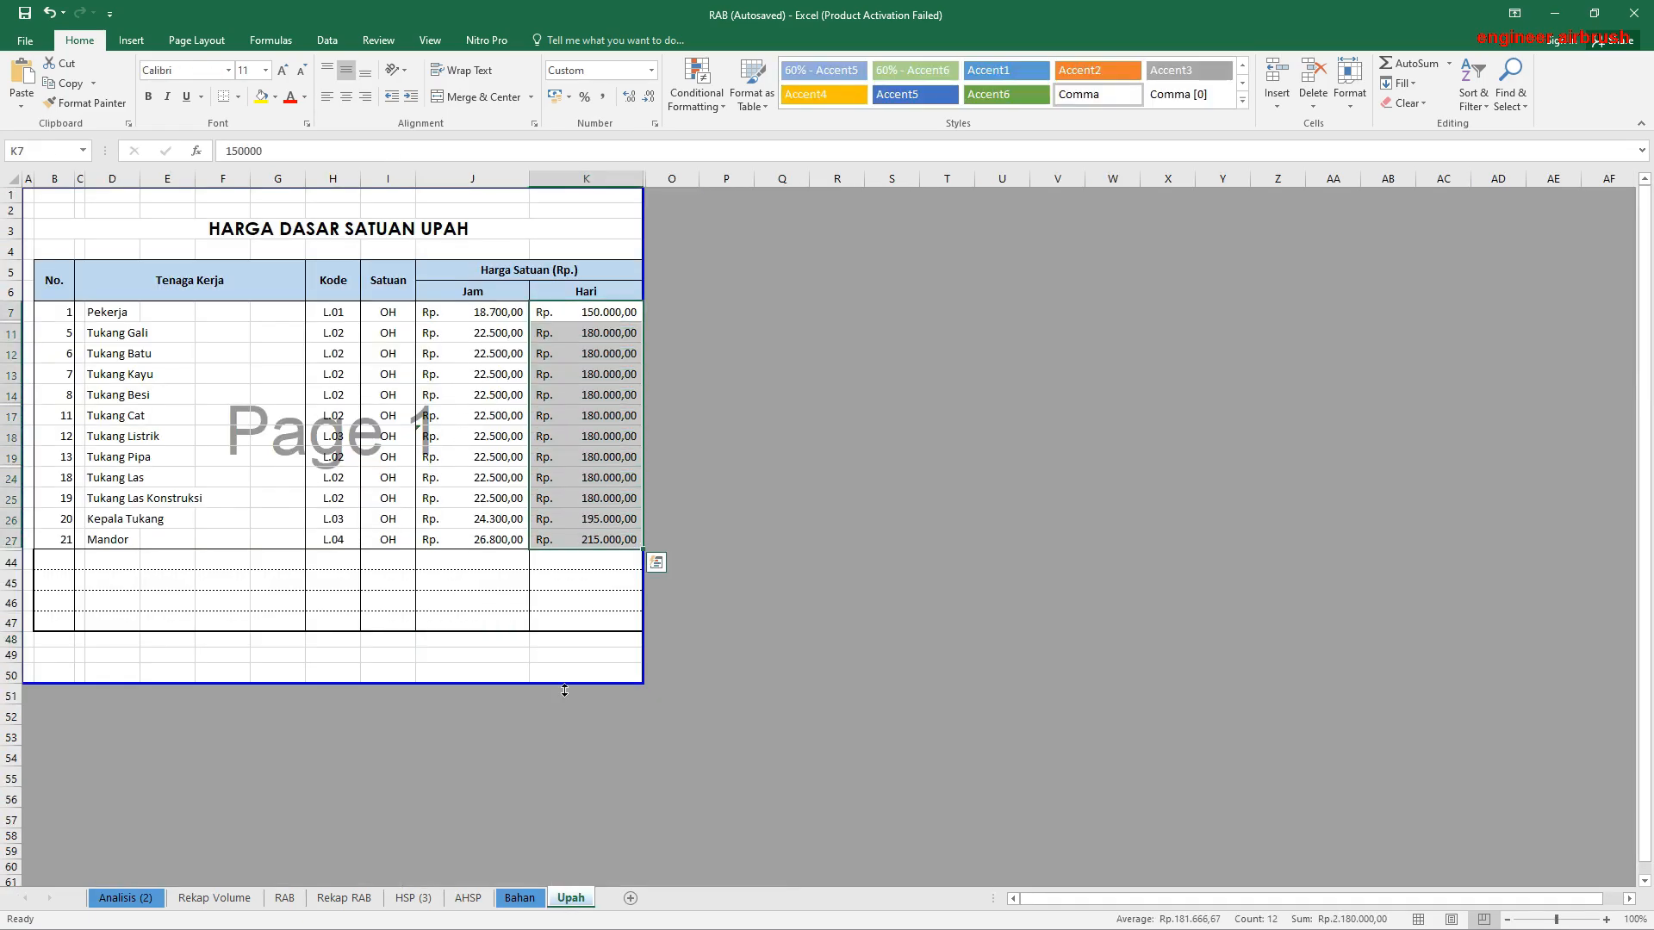
pyautogui.click(468, 898)
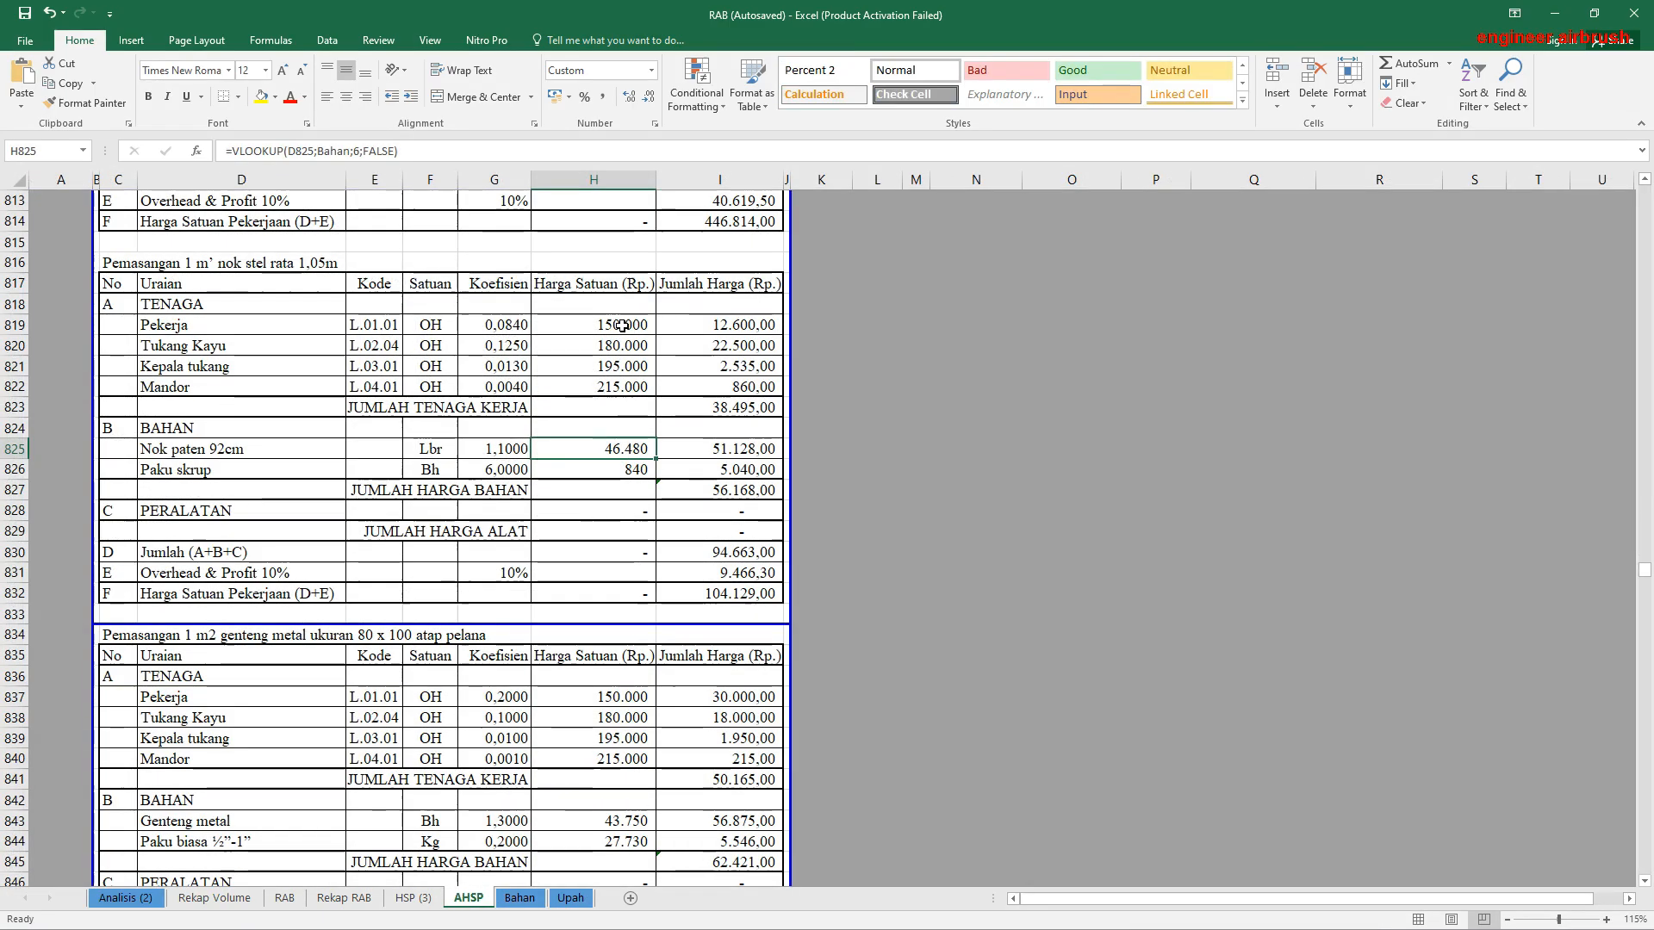
pyautogui.moveTo(613, 326); pyautogui.dragTo(617, 392)
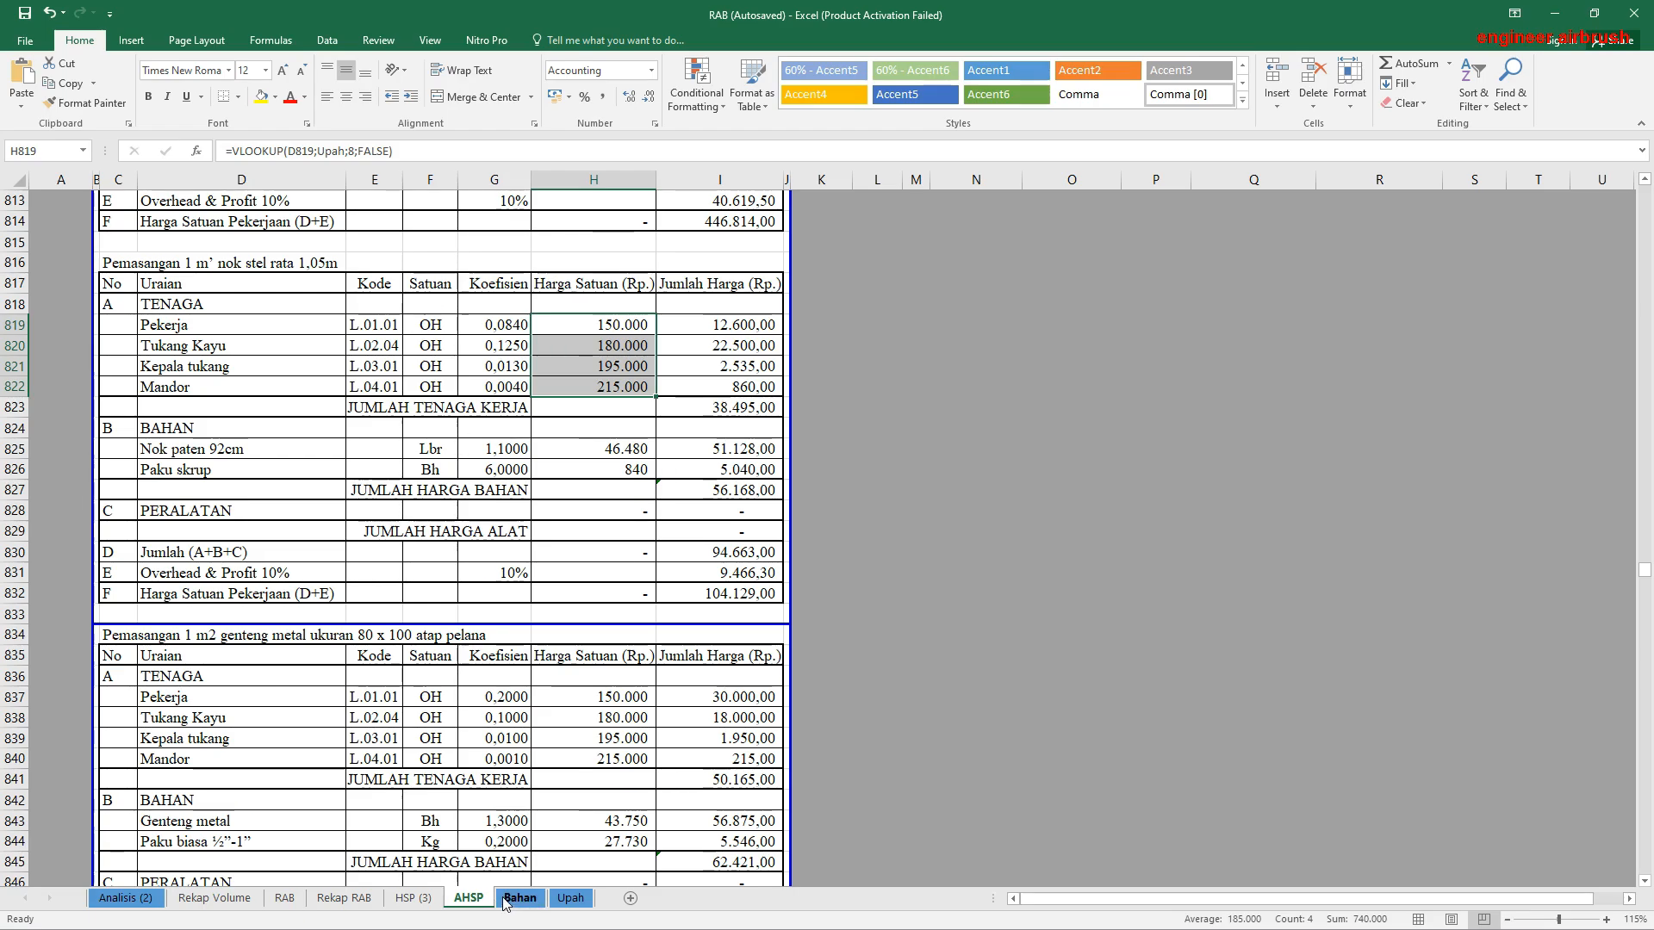
# Step: Return to the Rekap RAB sheet and minimize the workbook window
pyautogui.click(413, 898)
pyautogui.click(343, 897)
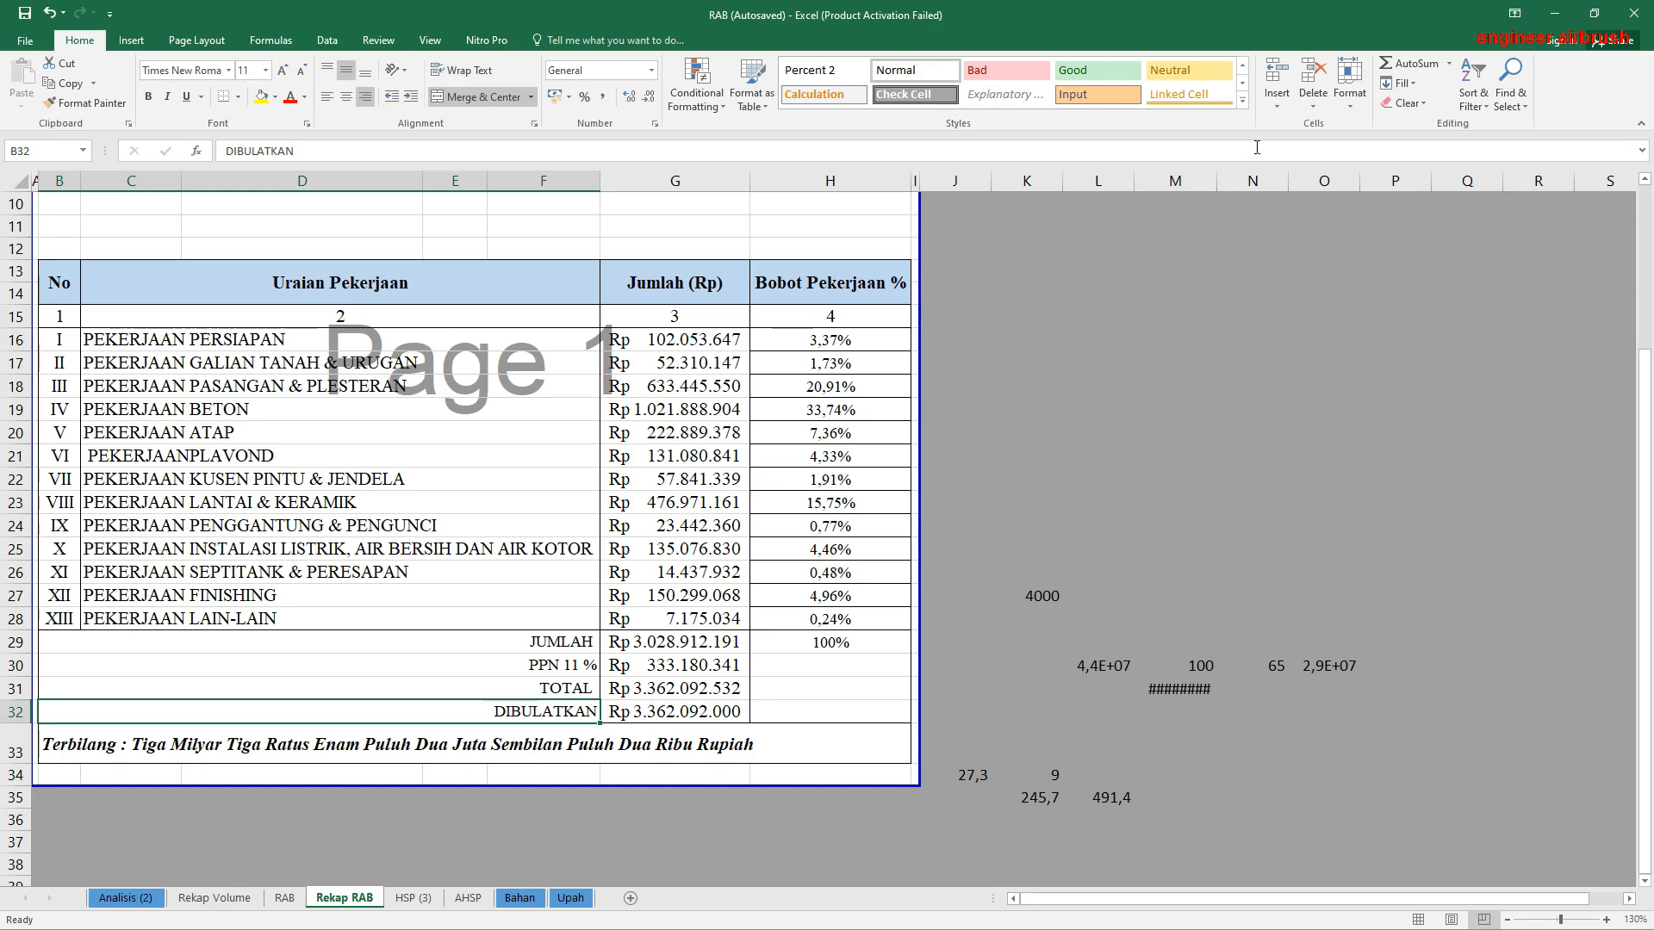
pyautogui.click(1555, 12)
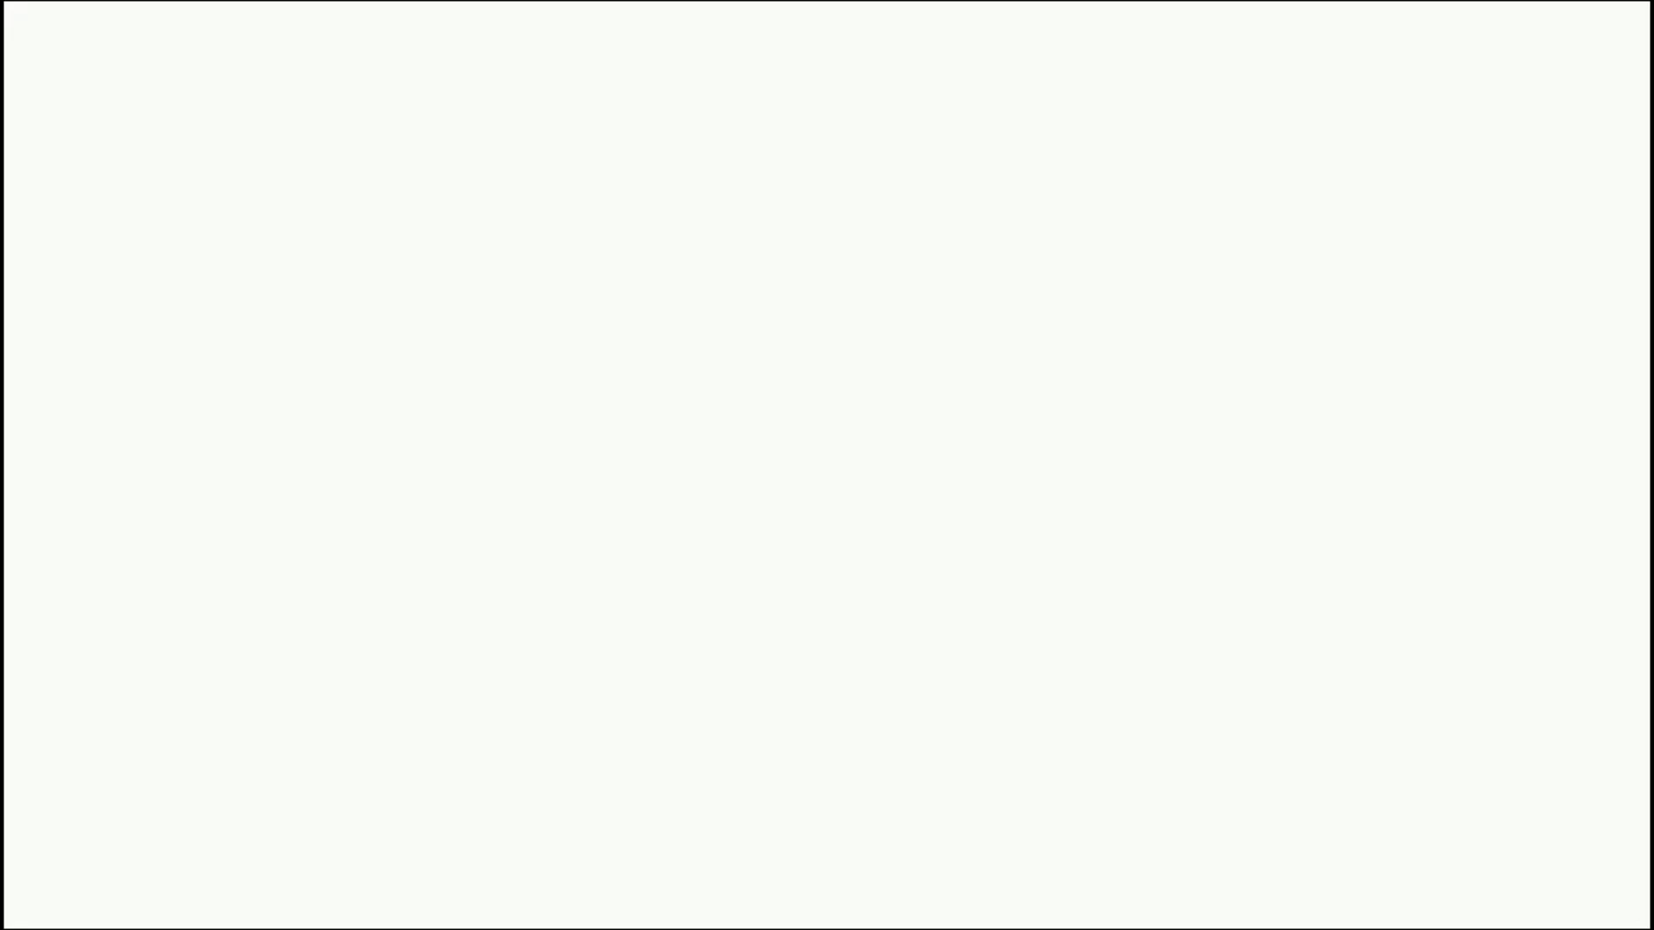